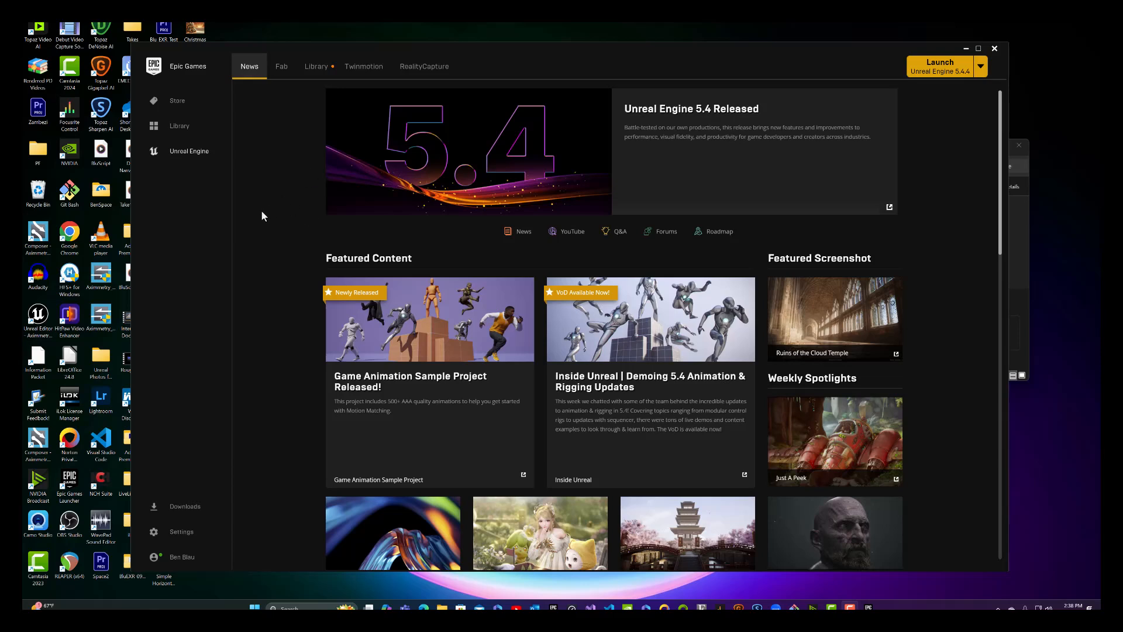
Step: Open the Unreal Engine library in the launcher and search the Fab Library for "Fab"
left_click(318, 76)
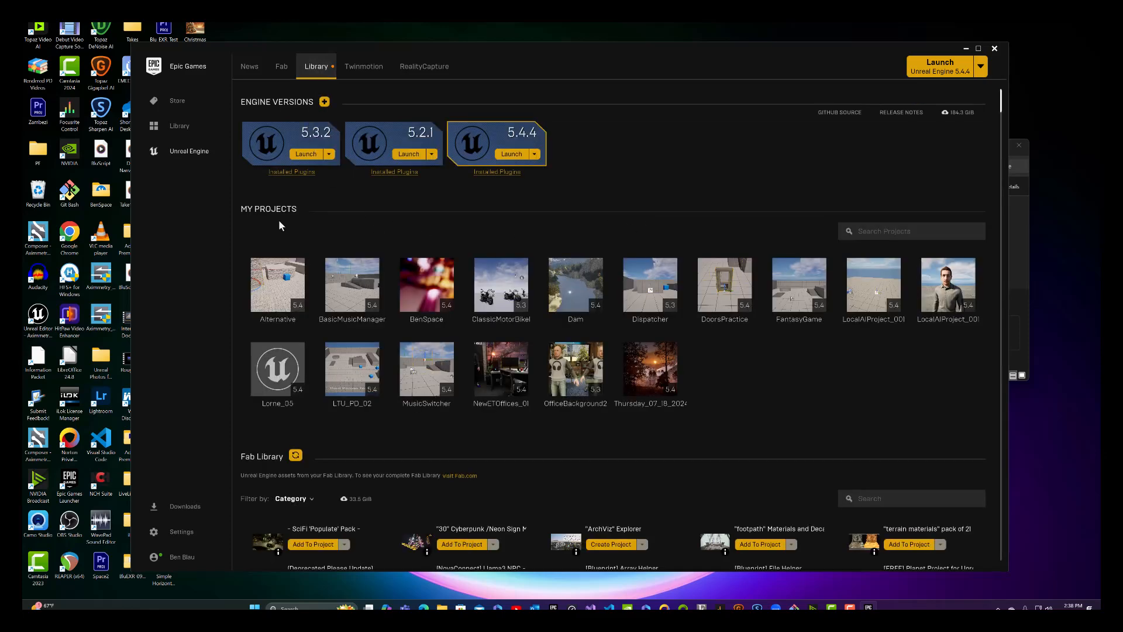
left_click(895, 232)
left_click(888, 499)
type("Fab")
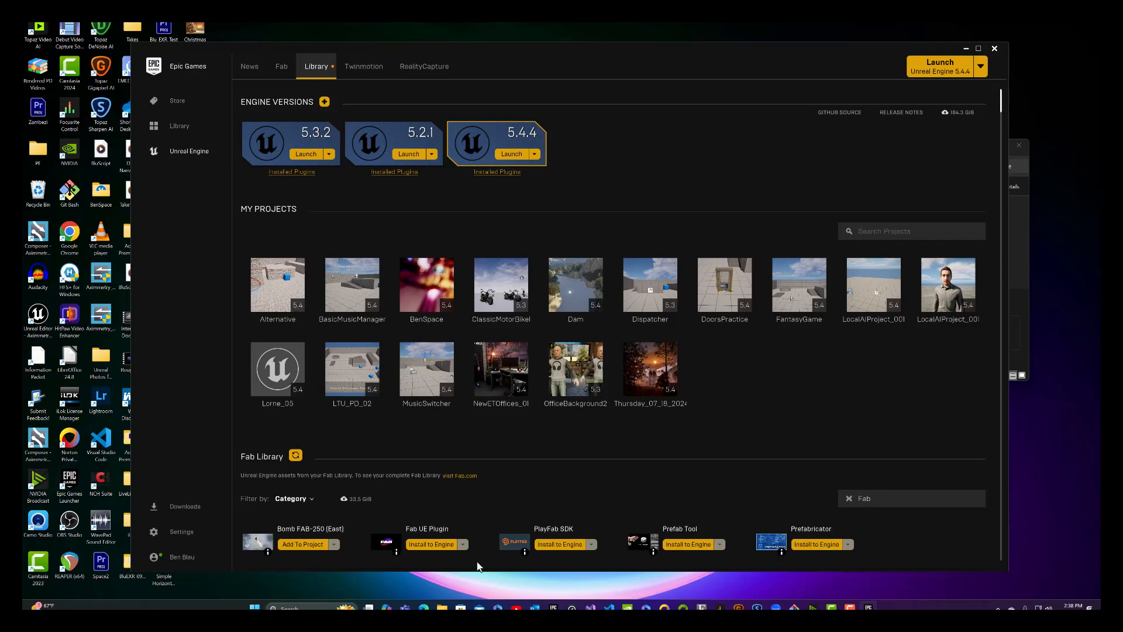
Step: Check which engine versions the Fab UE Plugin can be installed to without installing it, and view the launcher's download tasks
left_click(432, 545)
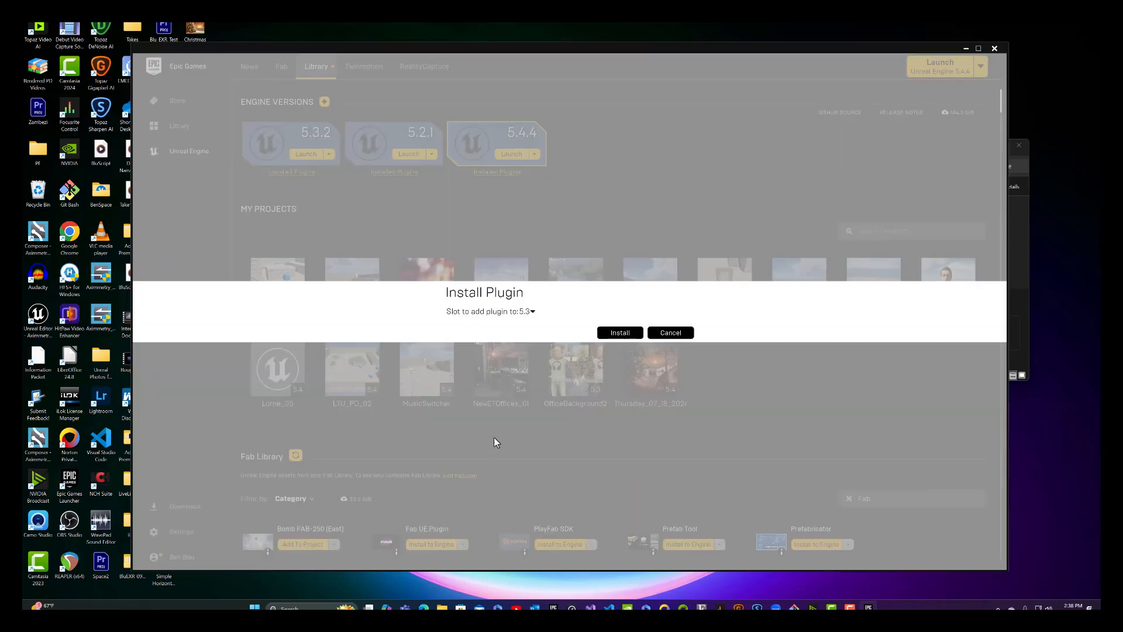
left_click(533, 311)
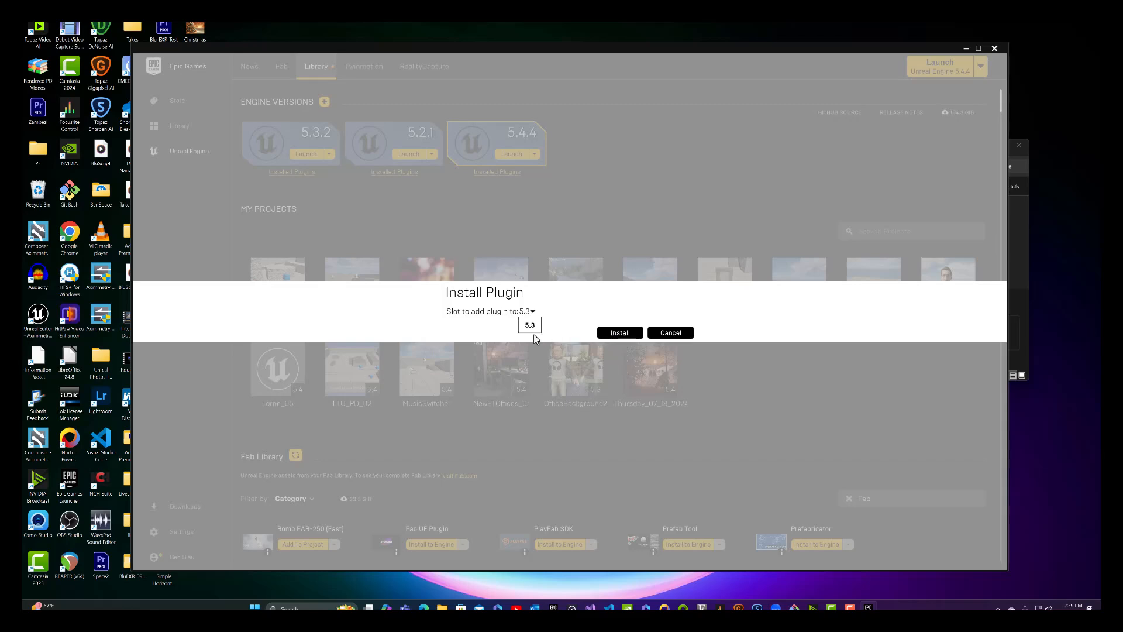
left_click(530, 329)
left_click(671, 333)
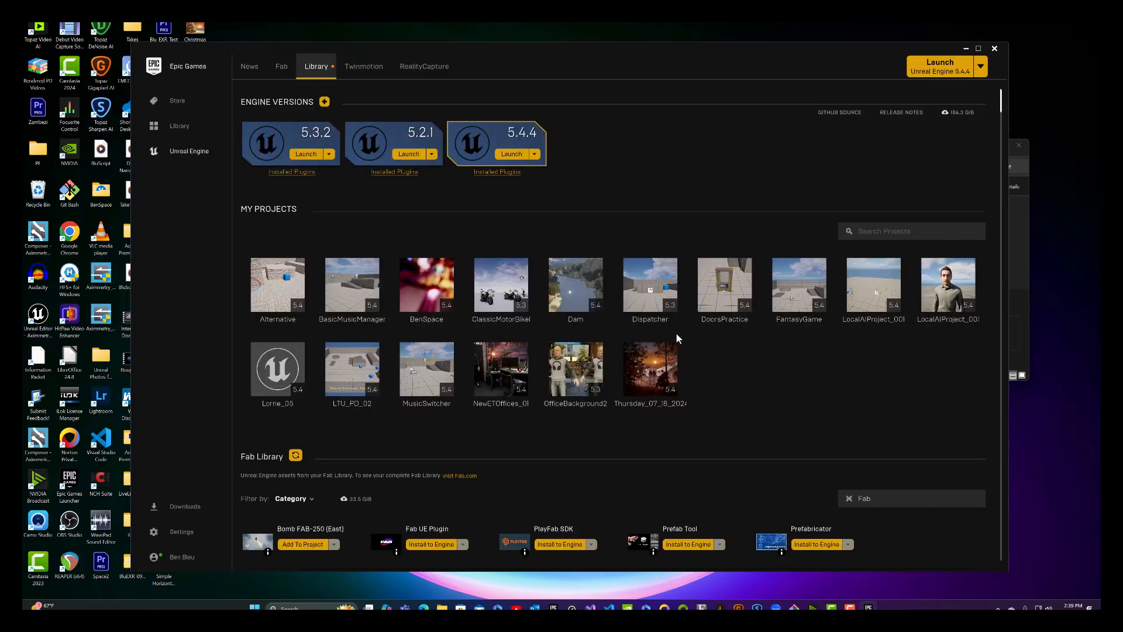
left_click(176, 509)
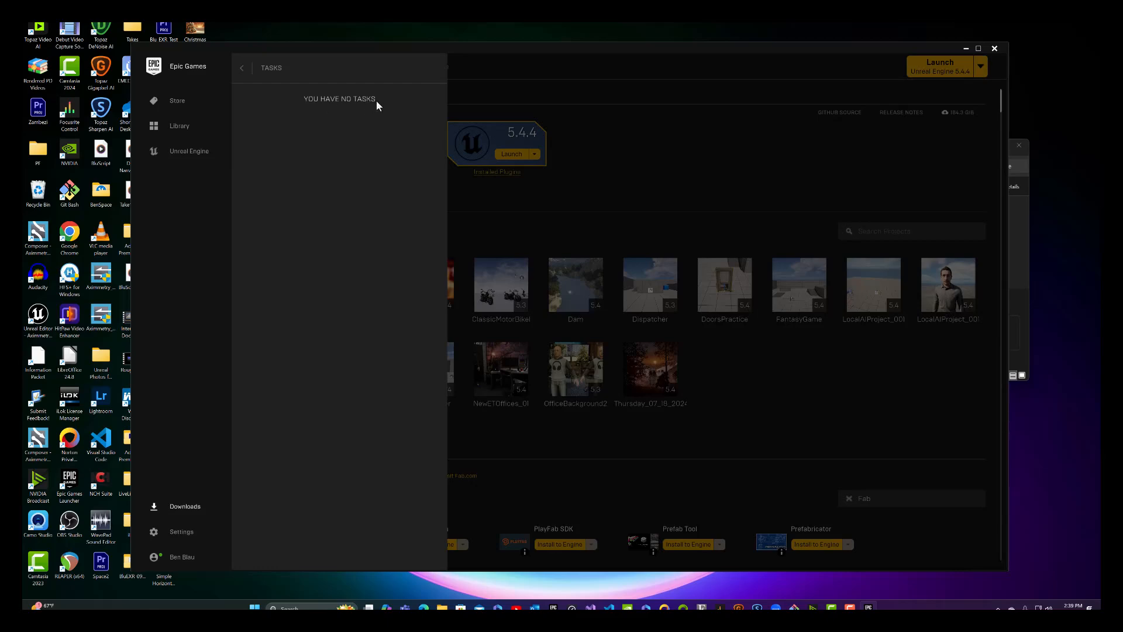
left_click(242, 73)
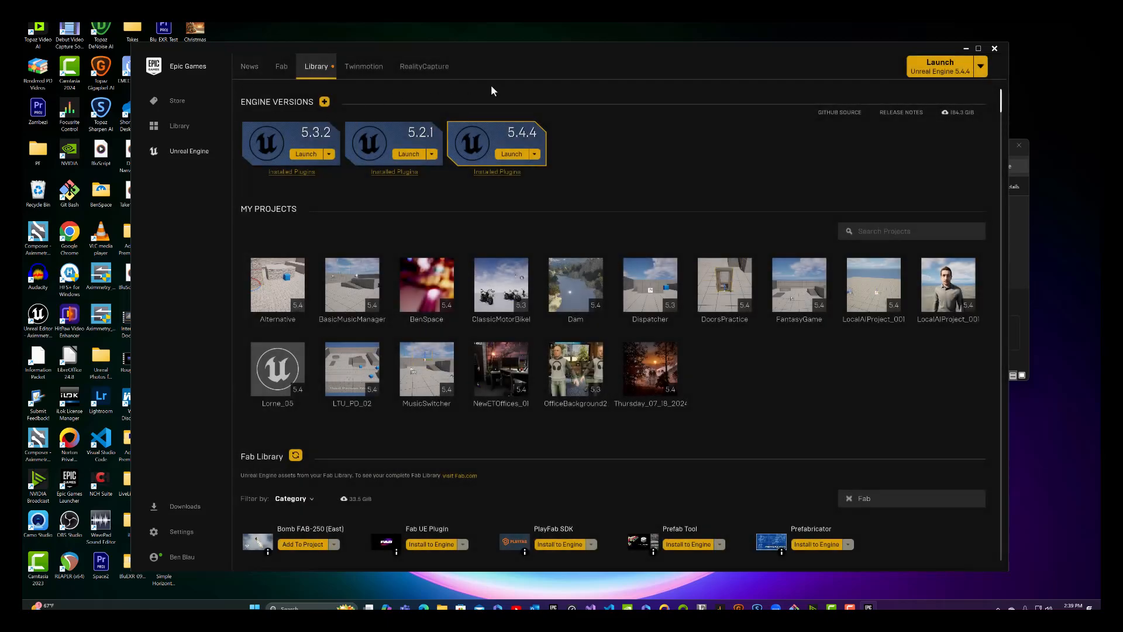
Step: Close the Epic Games Launcher and open the FantasyGame project in Unreal Editor from its project folder
left_click(994, 49)
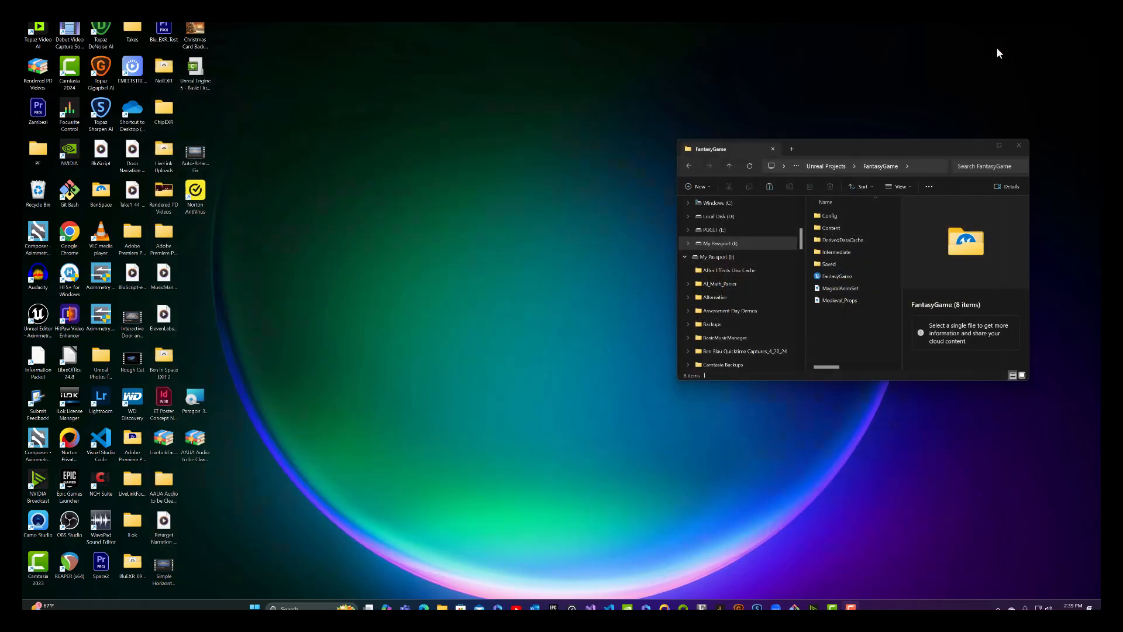
double_click(857, 275)
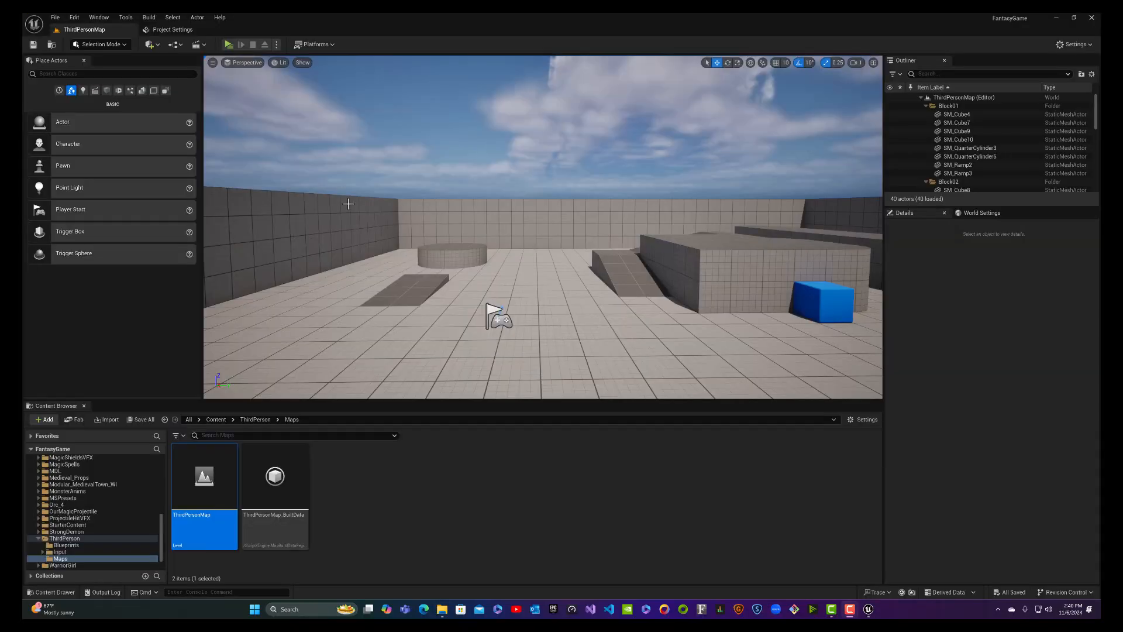
Step: Play-test ThirdPersonMap by walking the hooded character around and jumping, and end the preview
right_click_drag(455, 229, 489, 239)
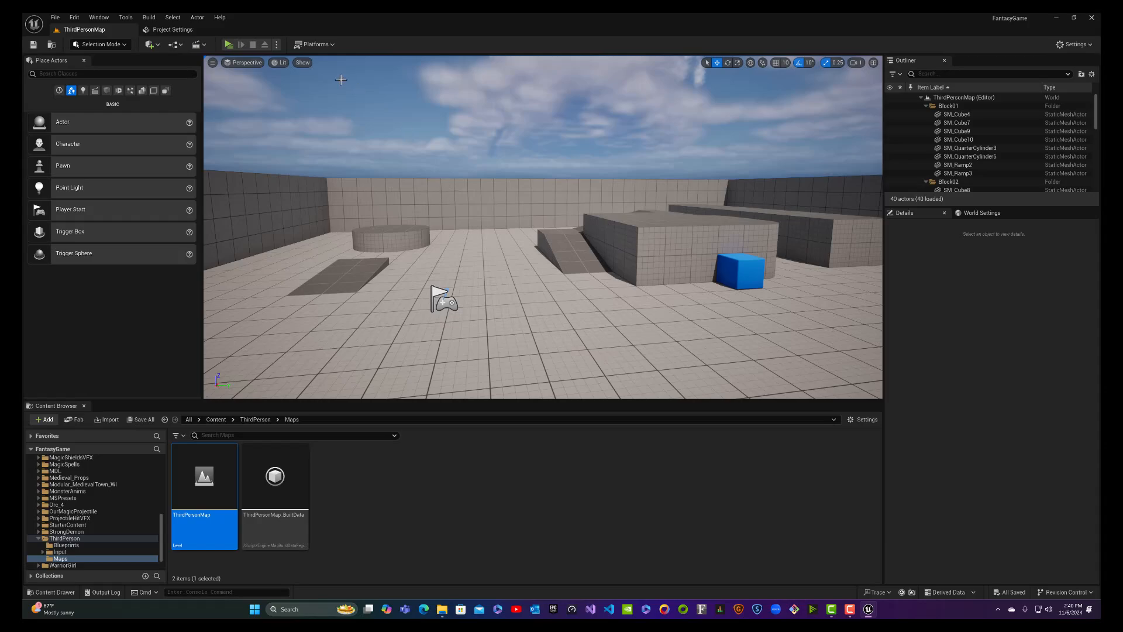
left_click(228, 44)
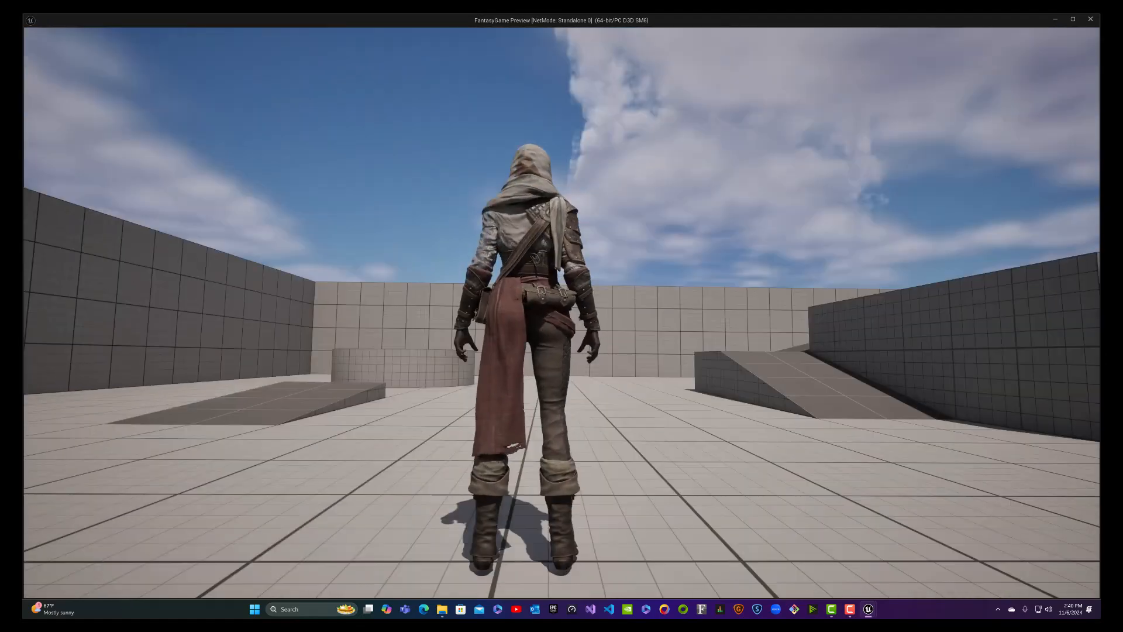
key("w")
key("s")
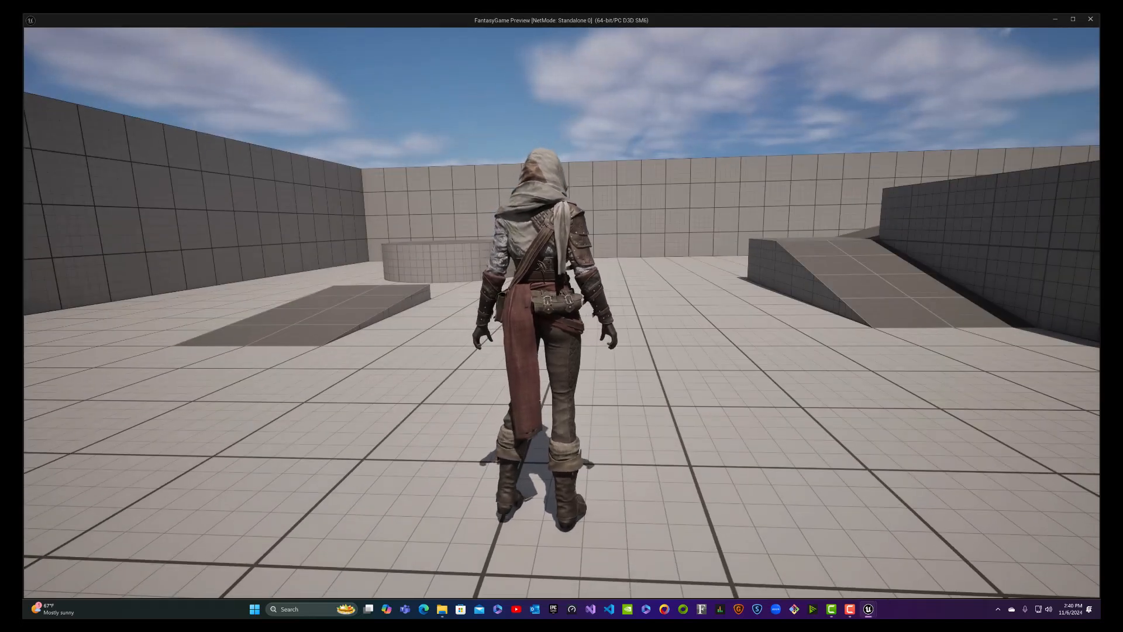
key("w")
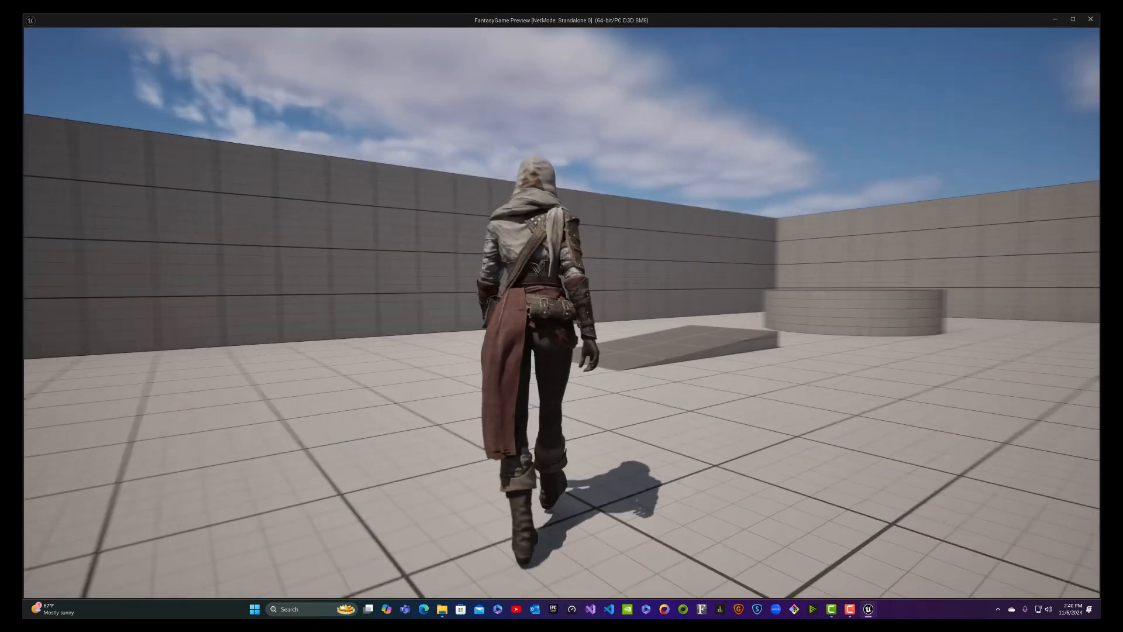
key("space")
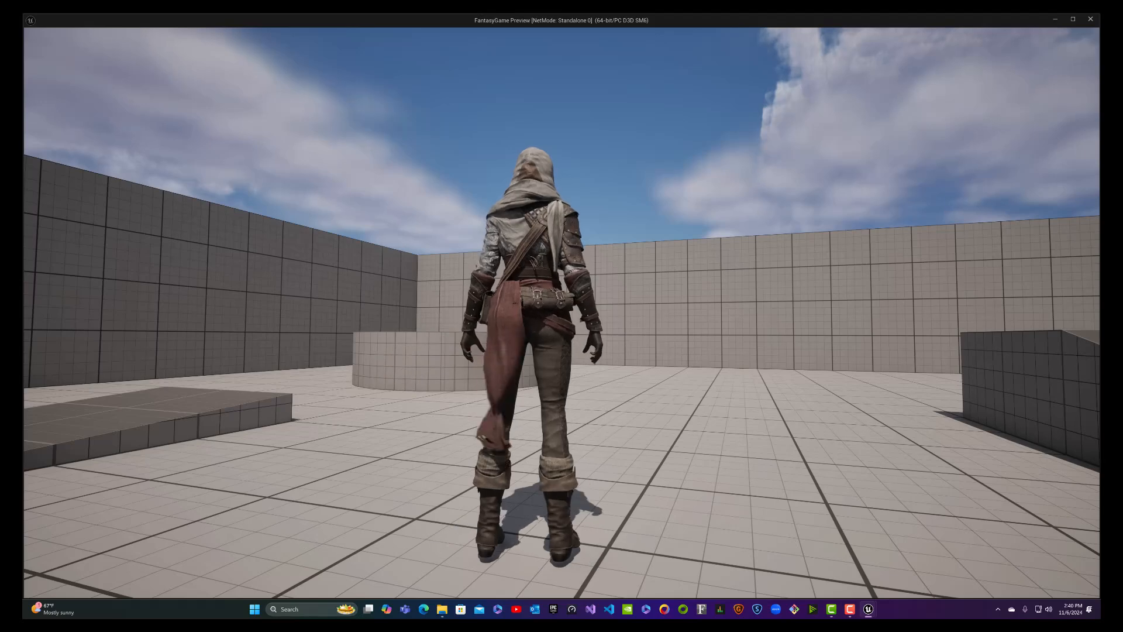
key("Escape")
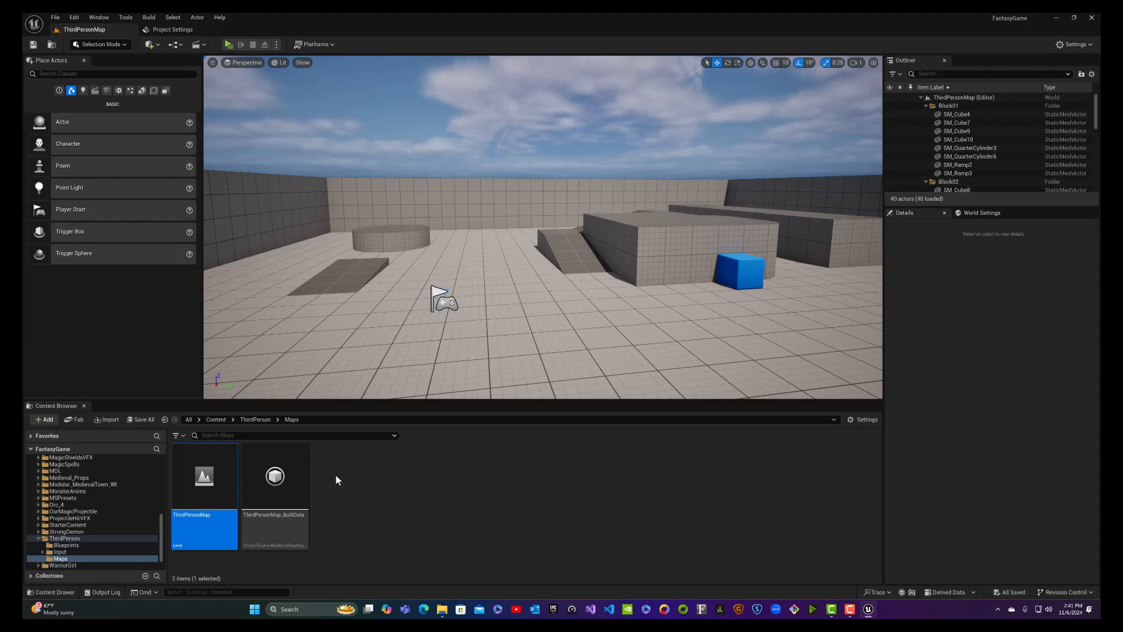
Step: Show the project's root Content folder and create a new level from the Empty Level template
left_click(215, 420)
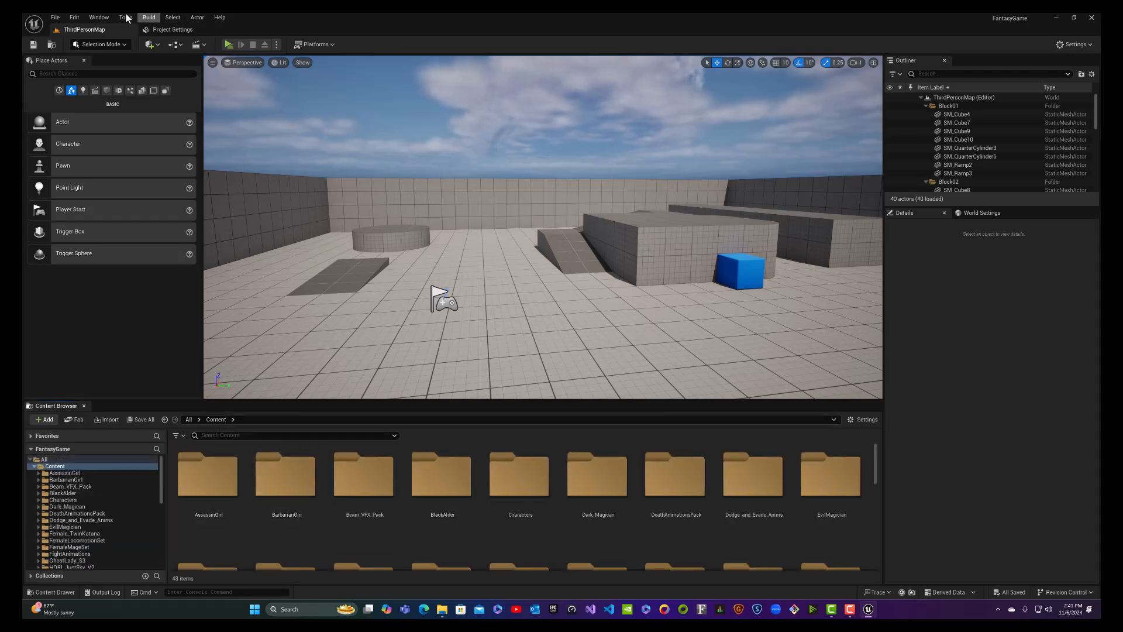
left_click(55, 17)
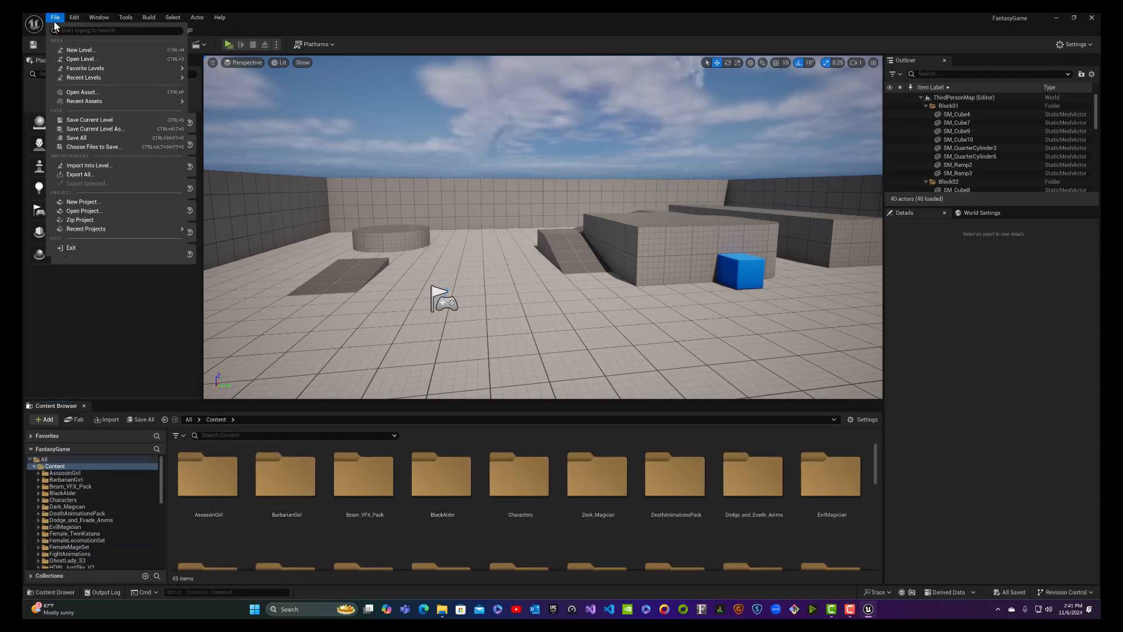
left_click(75, 51)
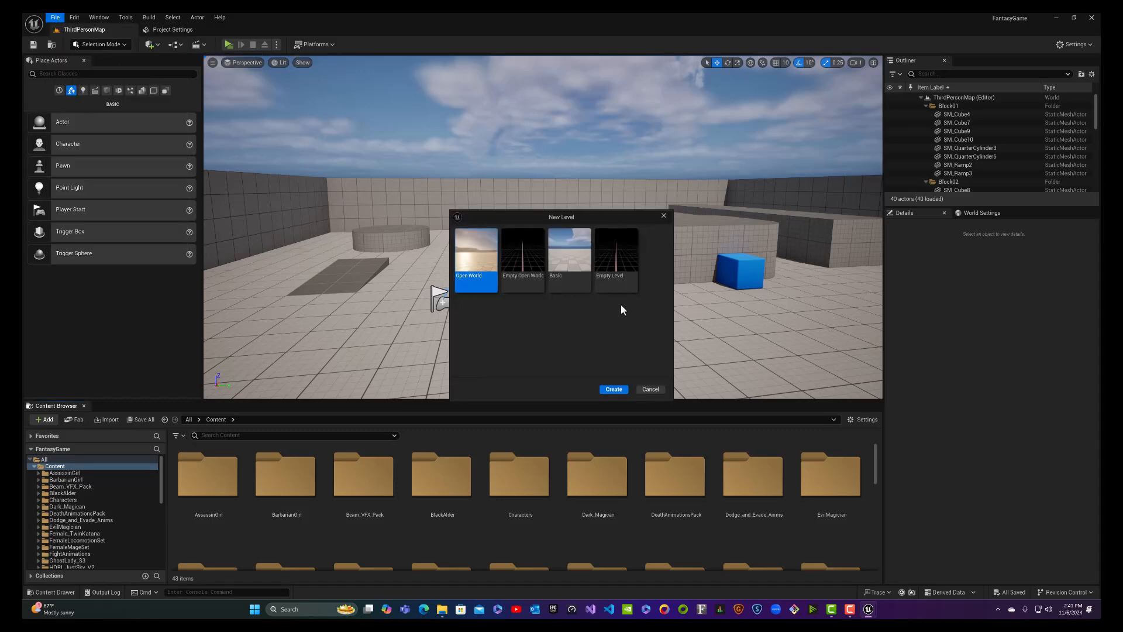
left_click(613, 284)
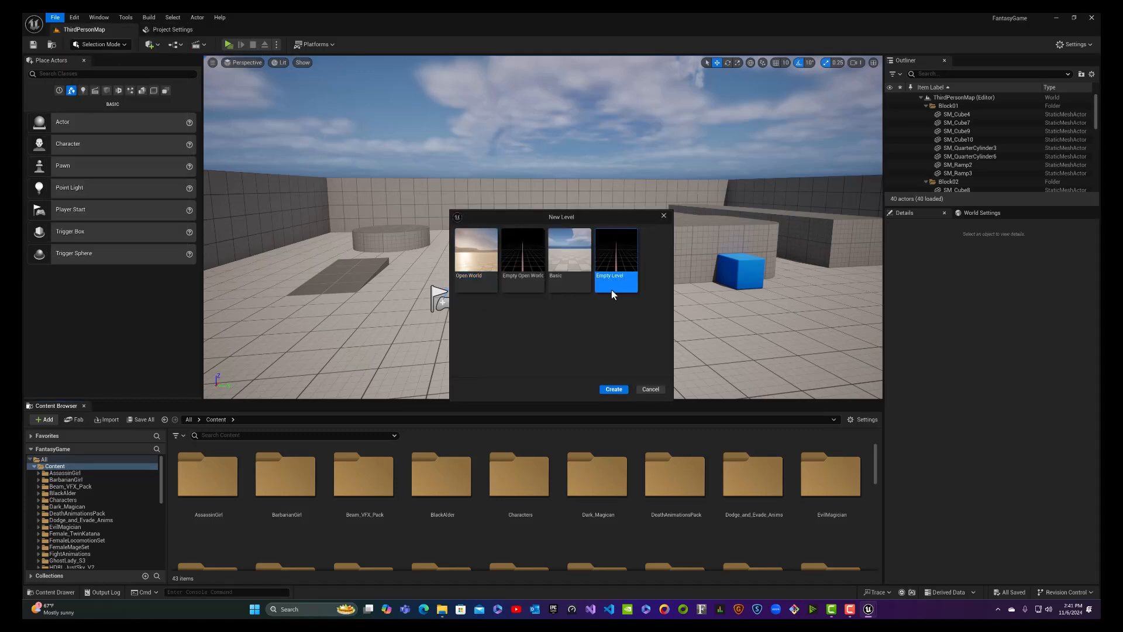
left_click(615, 390)
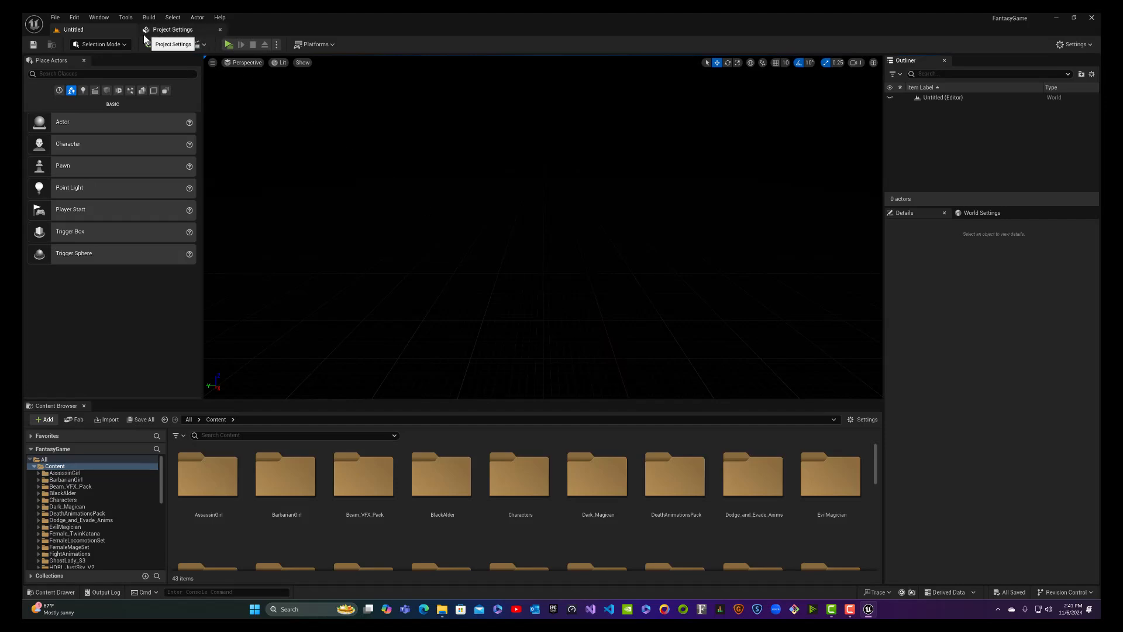
Step: Save the new empty level as OpenWorld in the ThirdPerson/Maps folder
left_click(55, 18)
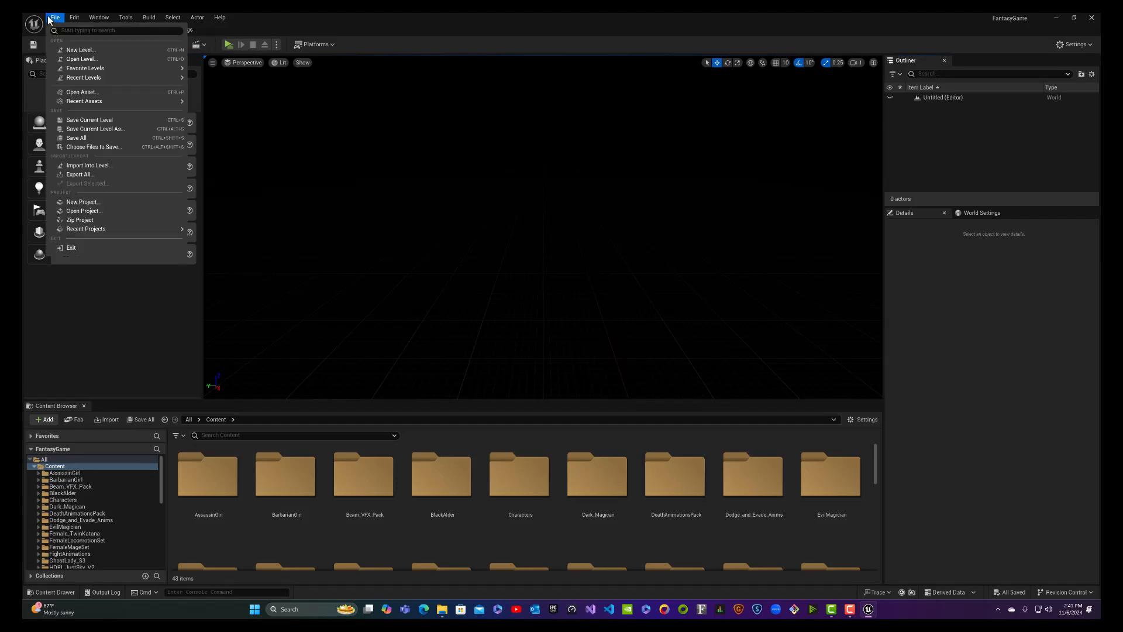
left_click(90, 130)
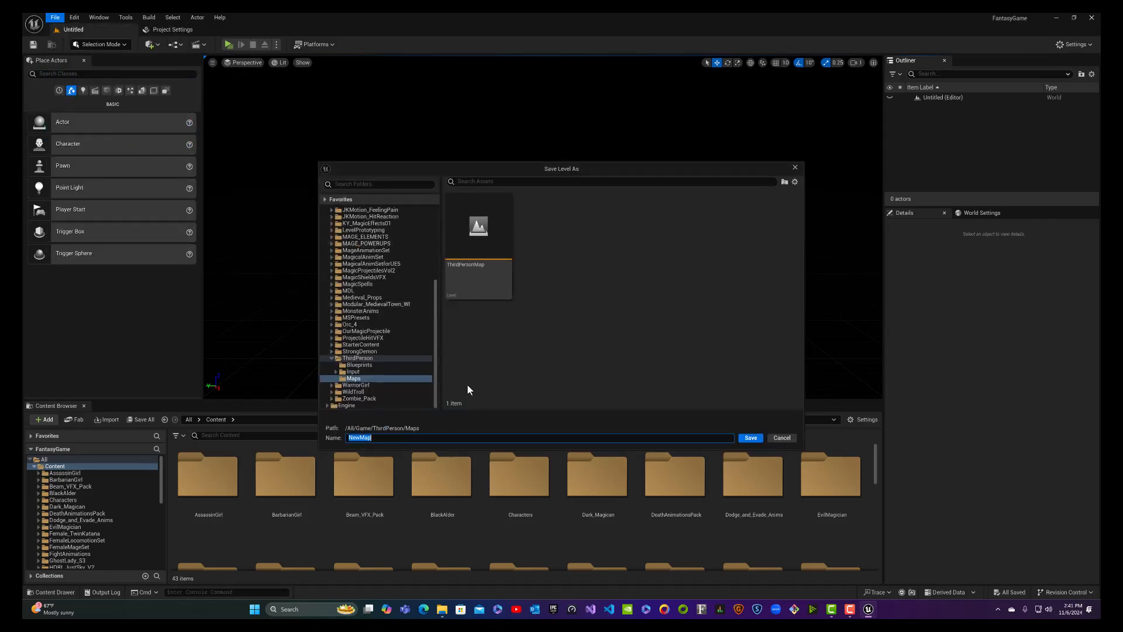
type("OpenWorld")
left_click(345, 358)
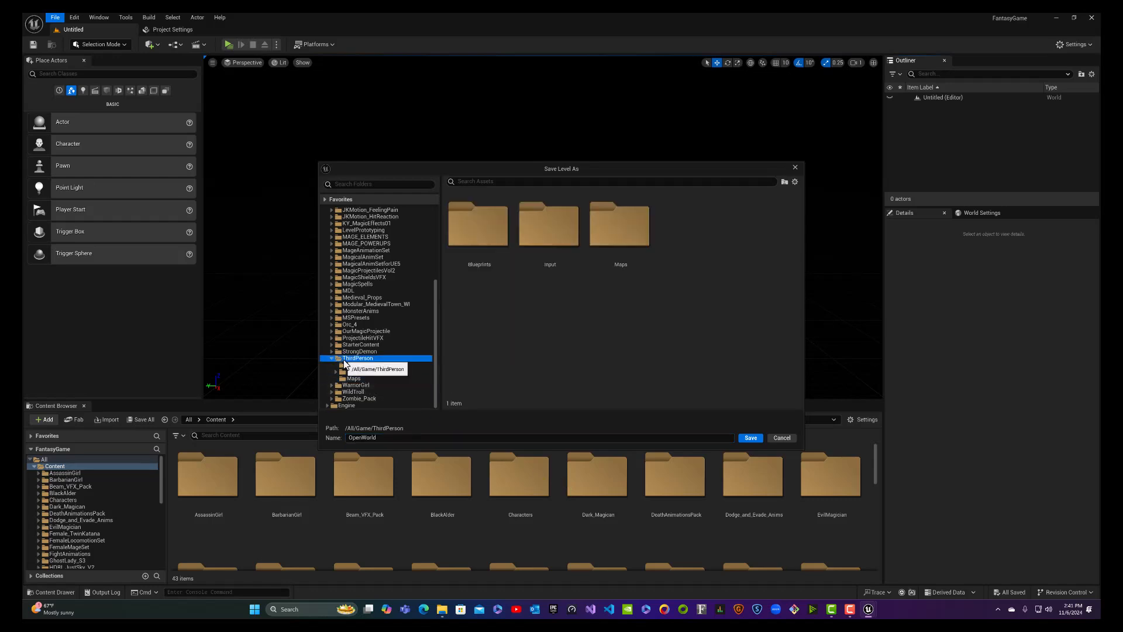
double_click(617, 242)
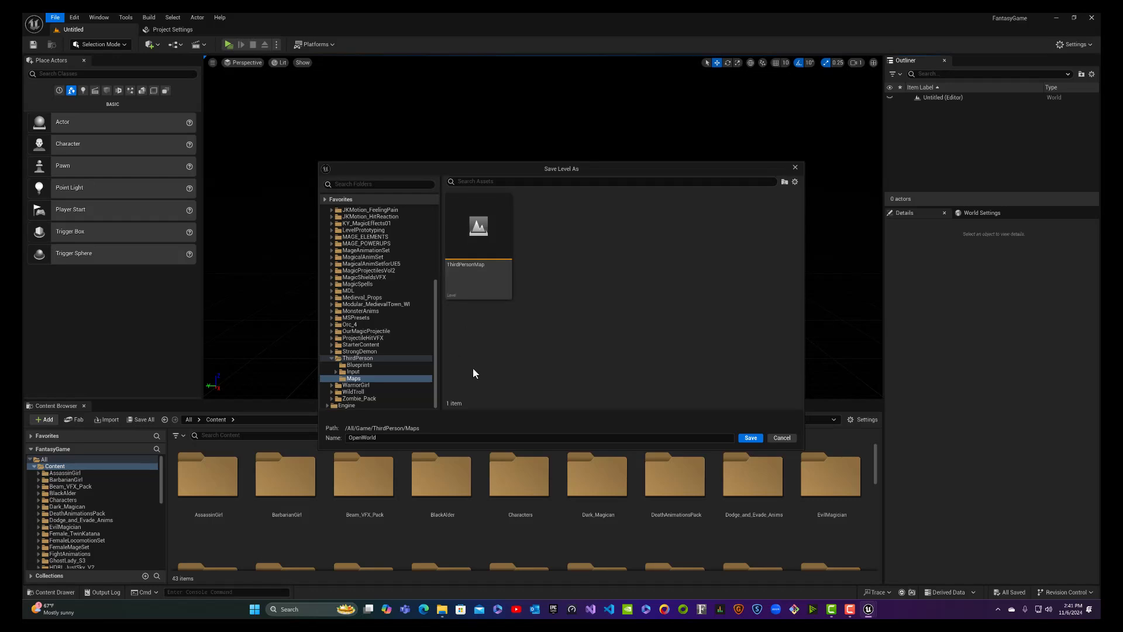
left_click(749, 439)
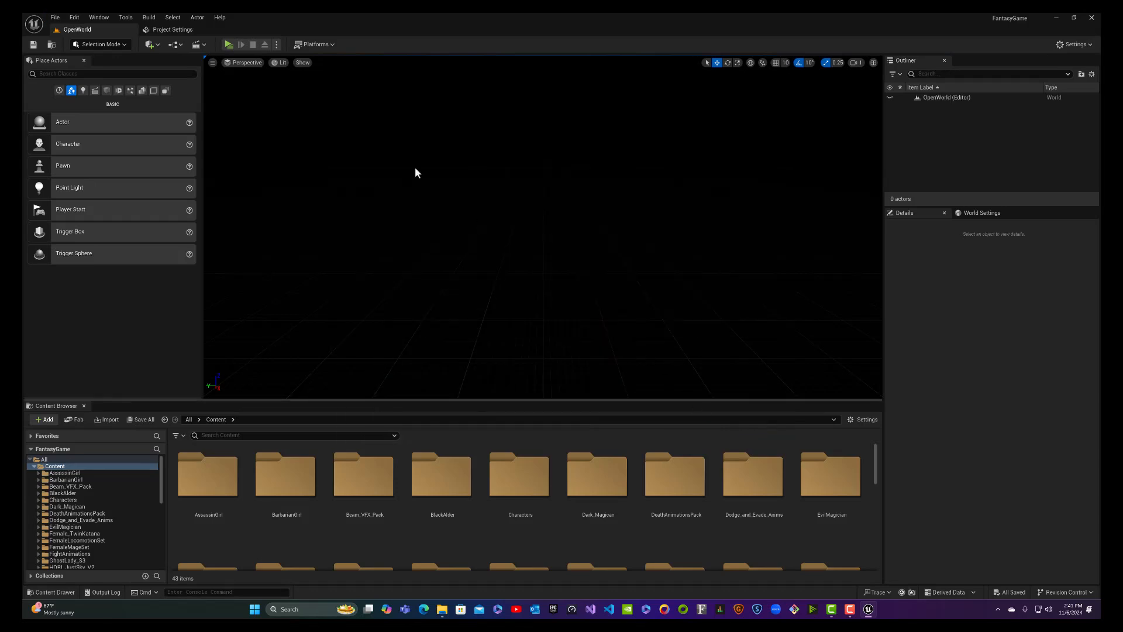
Step: Reopen the project settings at Maps & Modes and try to assign the selected asset as the Editor Startup Map
left_click(177, 29)
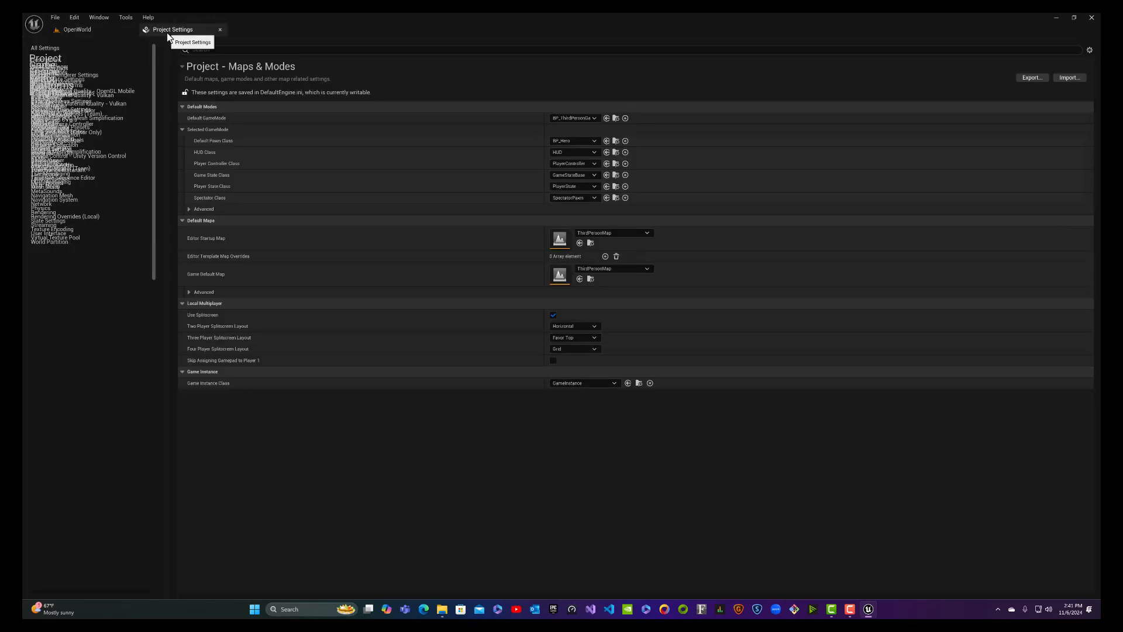
left_click(220, 29)
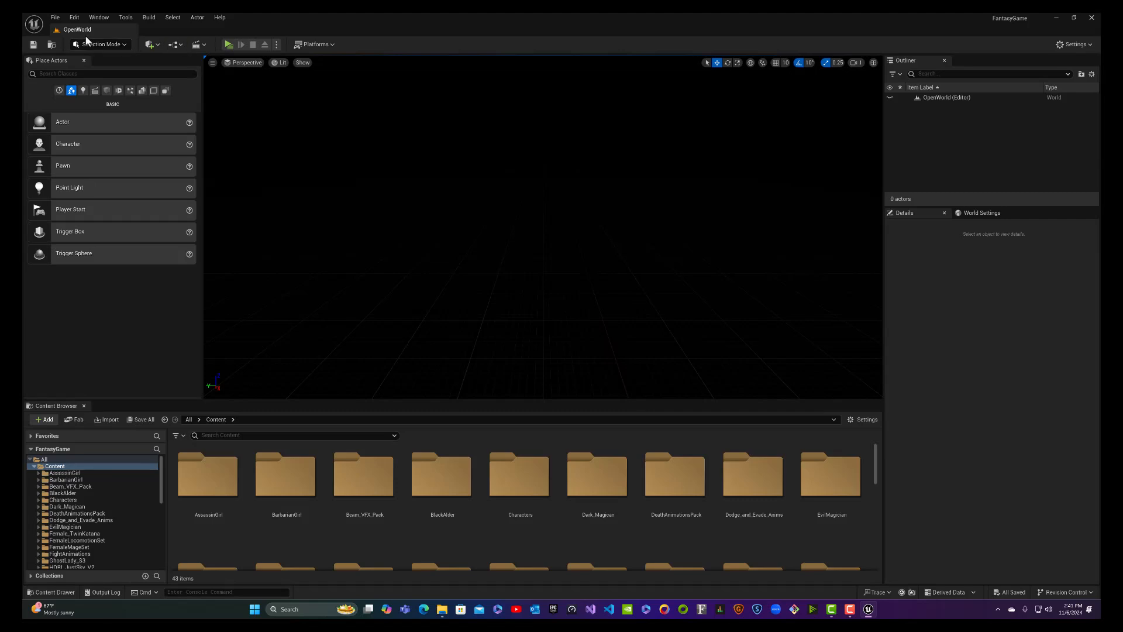
left_click(1075, 45)
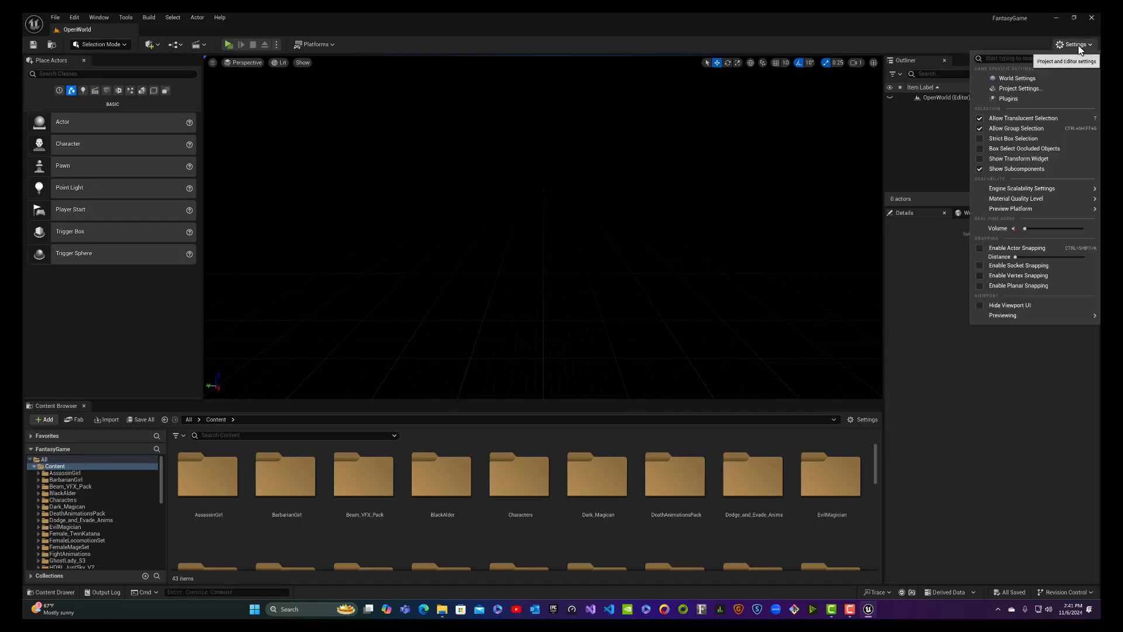
left_click(1046, 88)
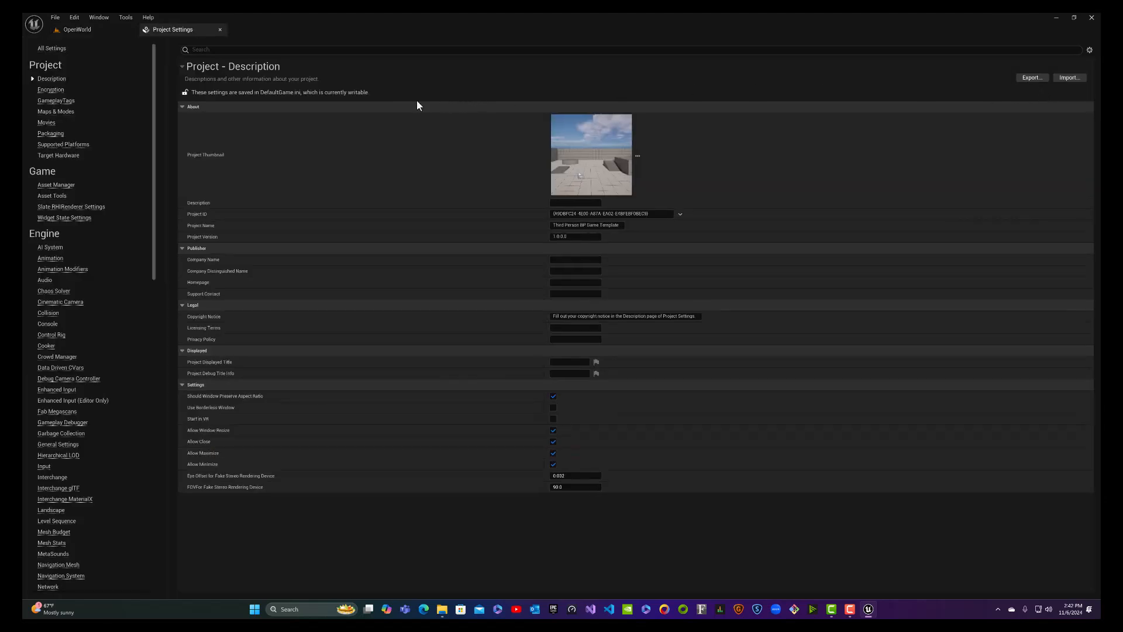
left_click(42, 113)
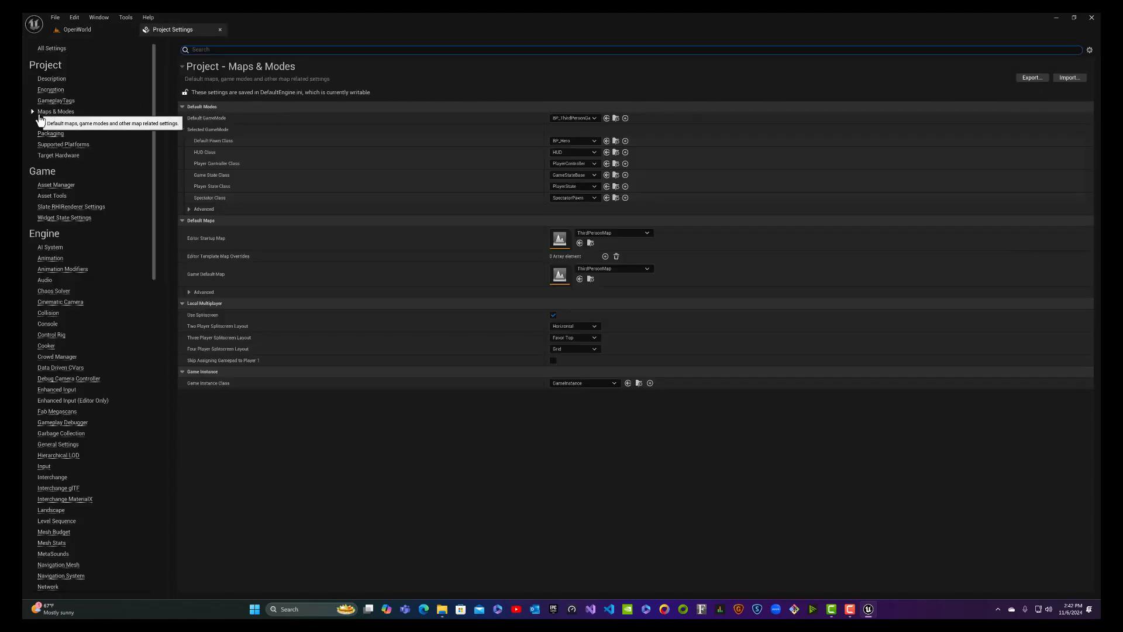
left_click(579, 243)
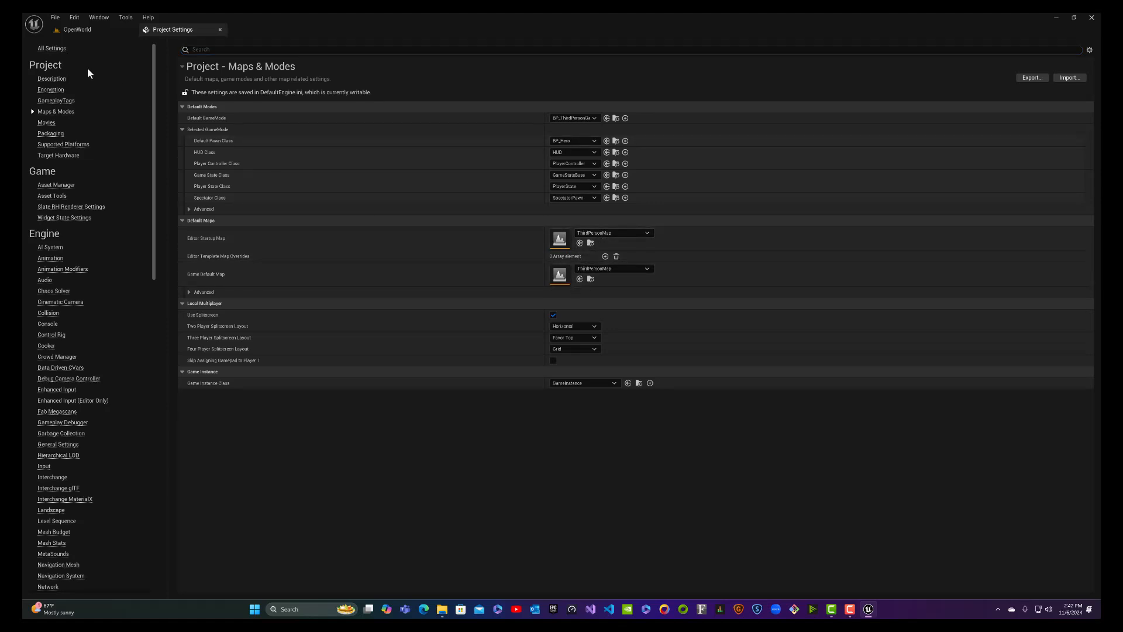
Step: Select the OpenWorld level in ThirdPerson/Maps and assign it as both Editor Startup Map and Game Default Map in the project settings
left_click(82, 33)
scroll(503, 480, "down", 5)
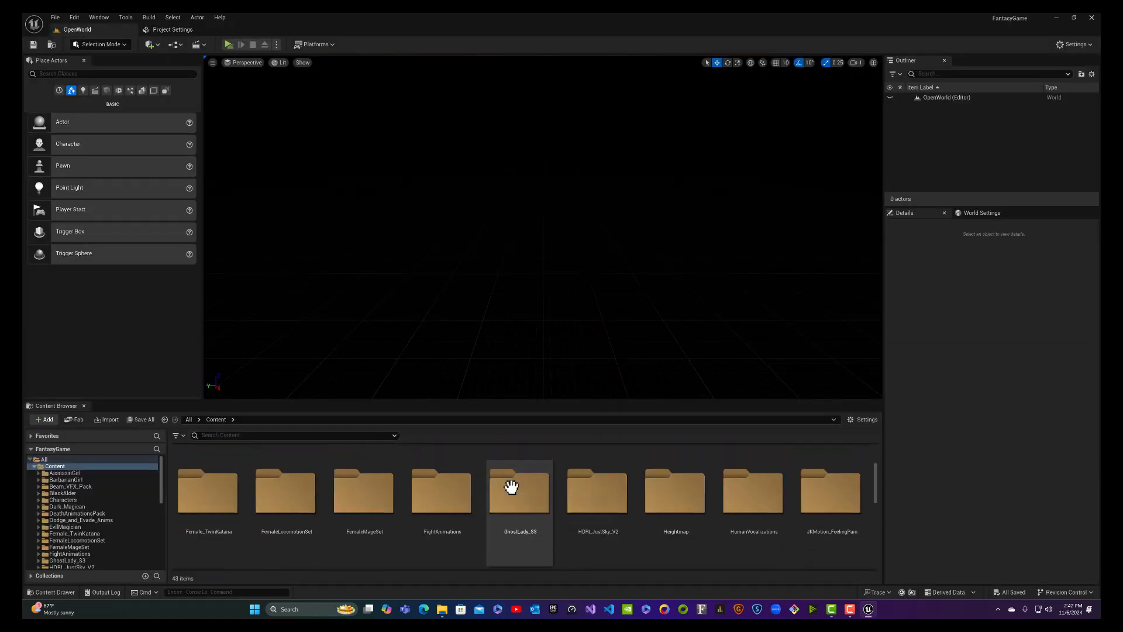
scroll(510, 484, "down", 3)
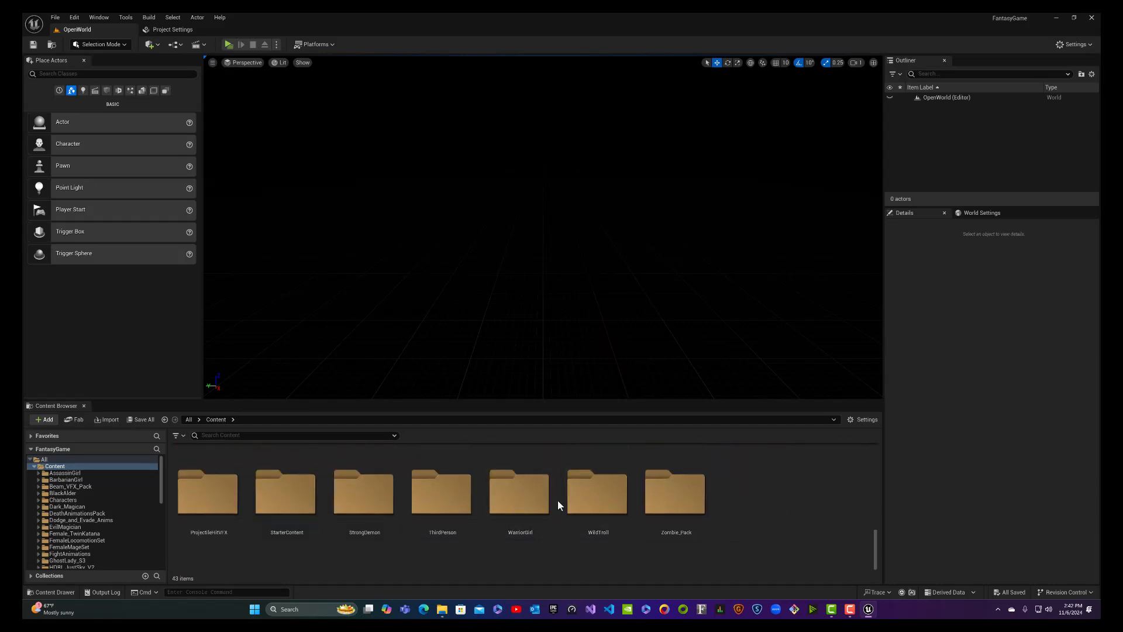
double_click(446, 511)
double_click(345, 485)
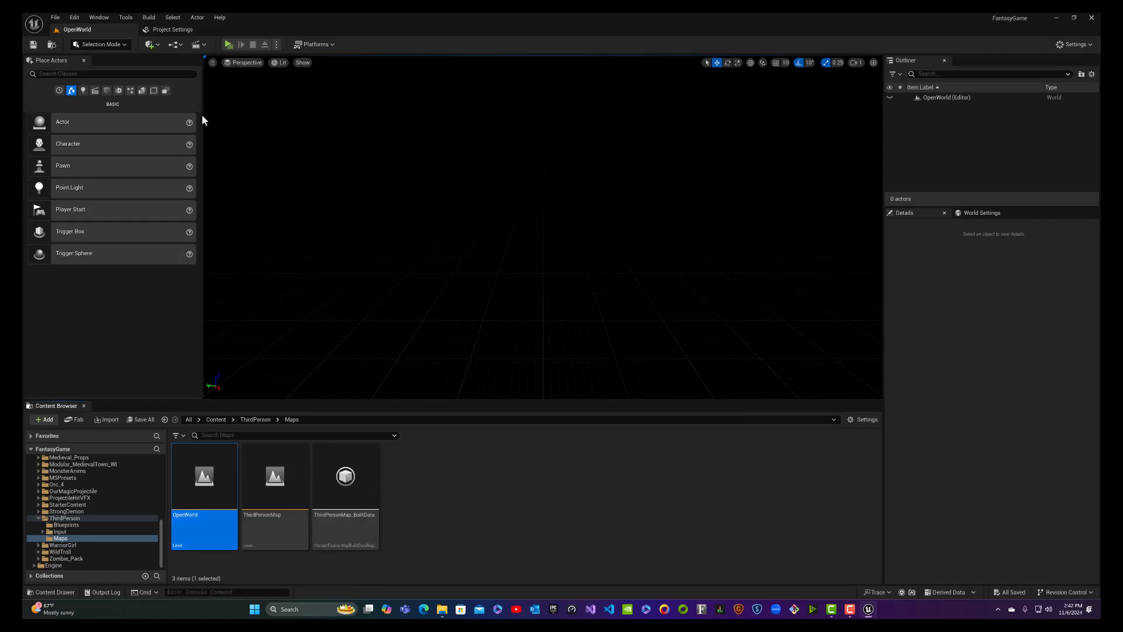
left_click(186, 30)
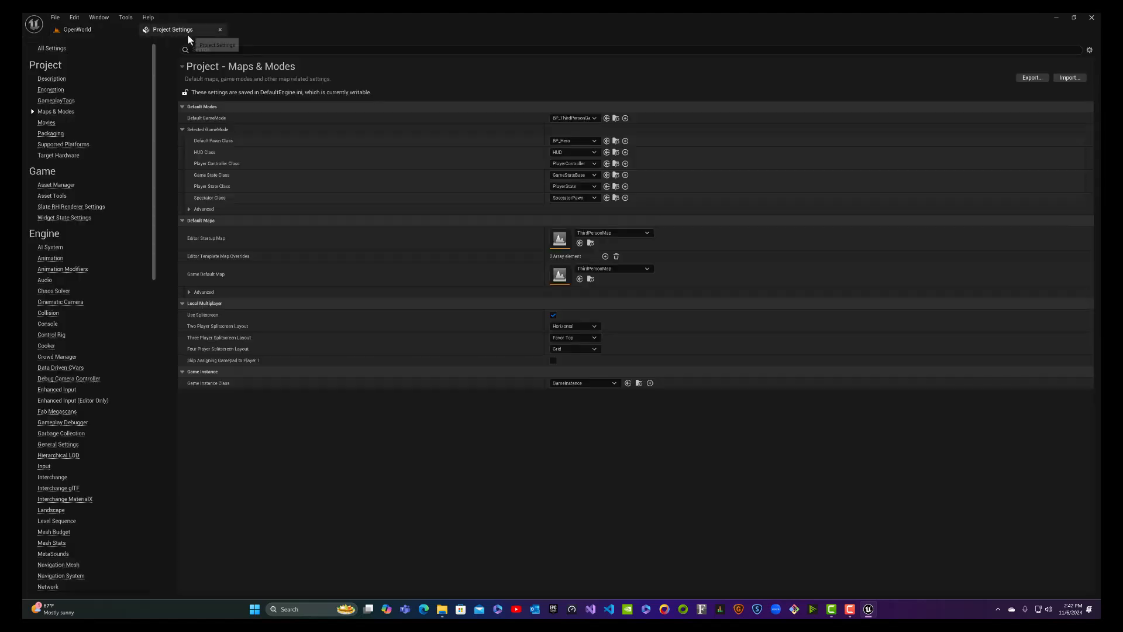
left_click(581, 244)
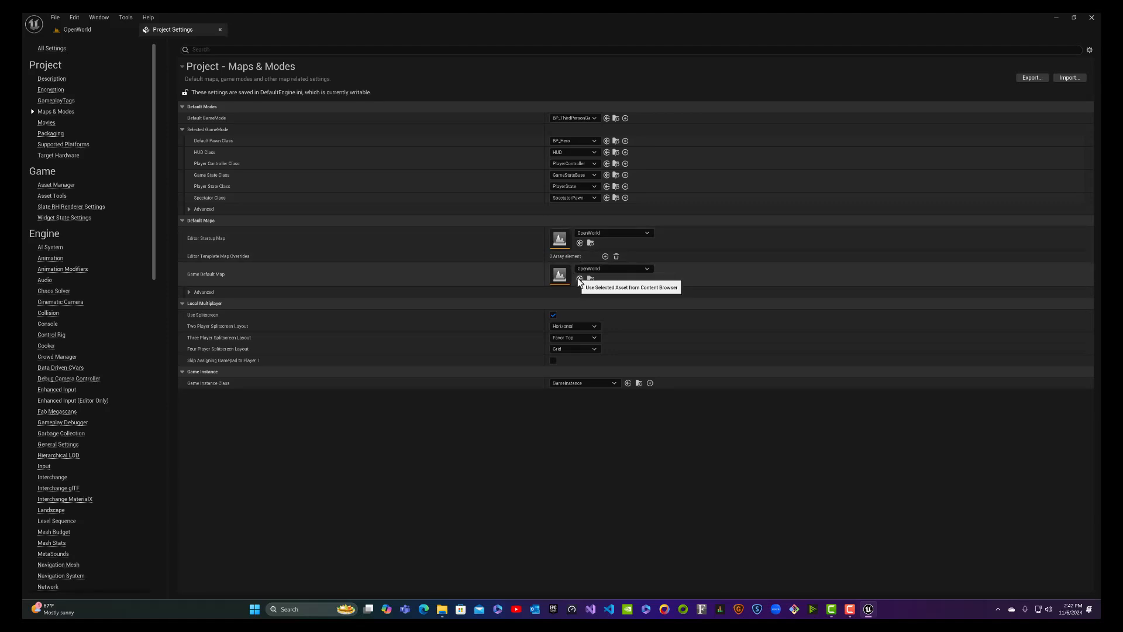
left_click(220, 31)
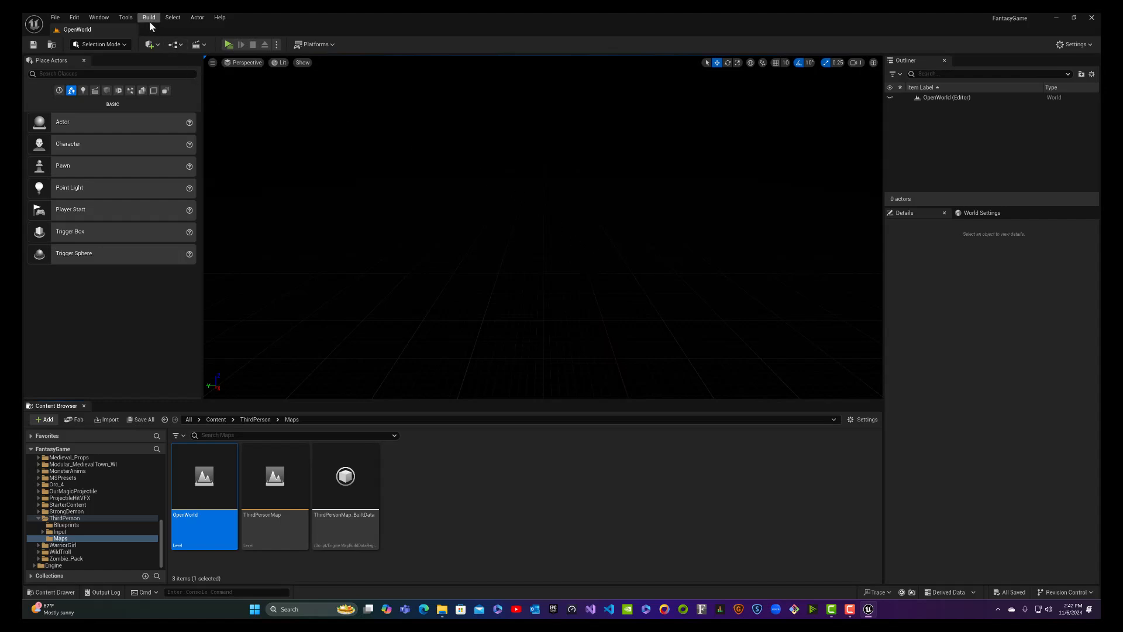
Step: Open the Env. Light Mixer and set its property detail level to Normal+Advanced
left_click(103, 18)
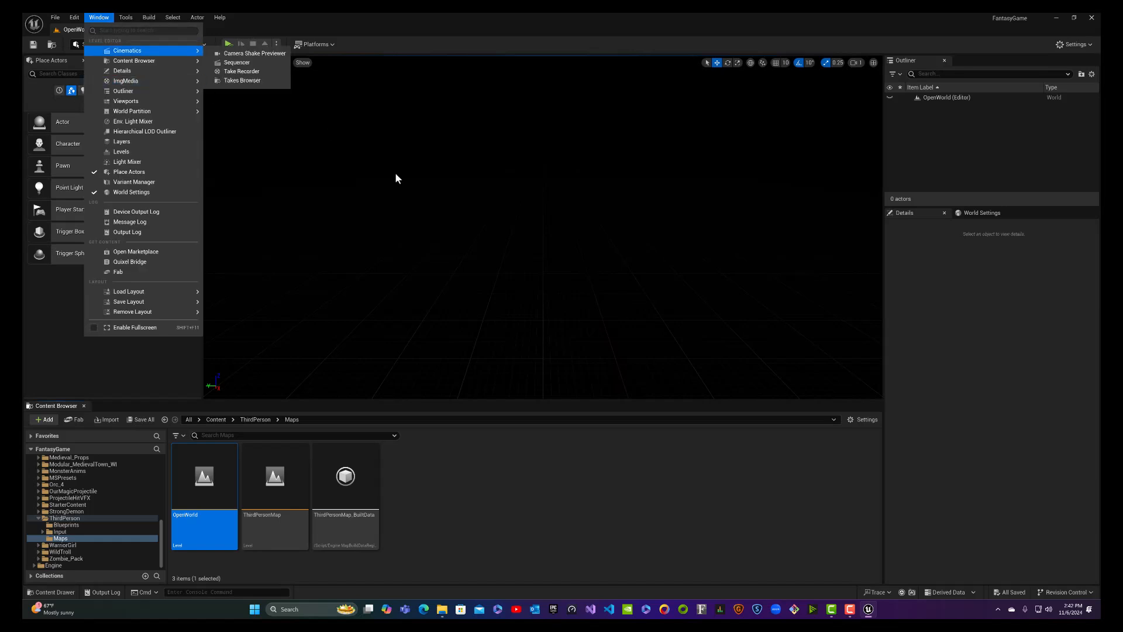
left_click(351, 170)
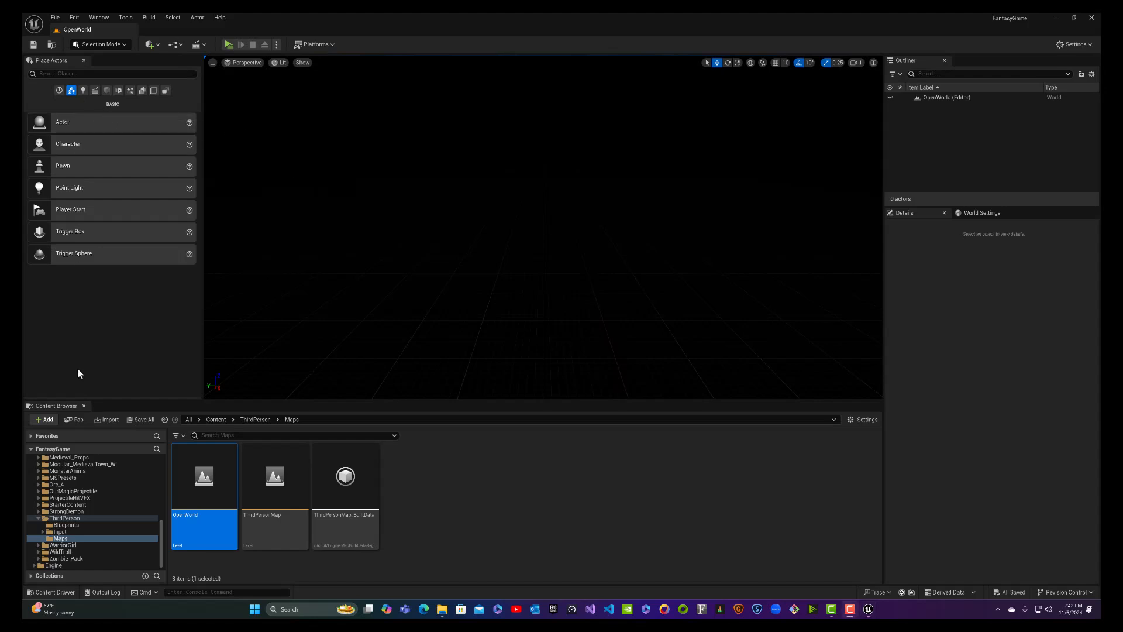
left_click(100, 18)
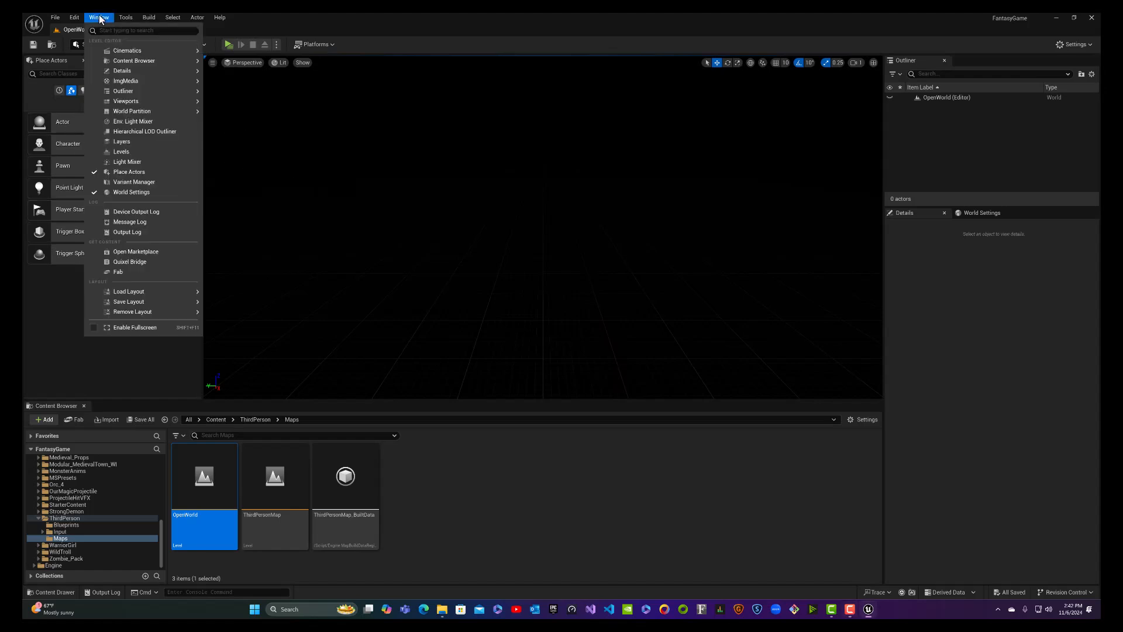
left_click(123, 122)
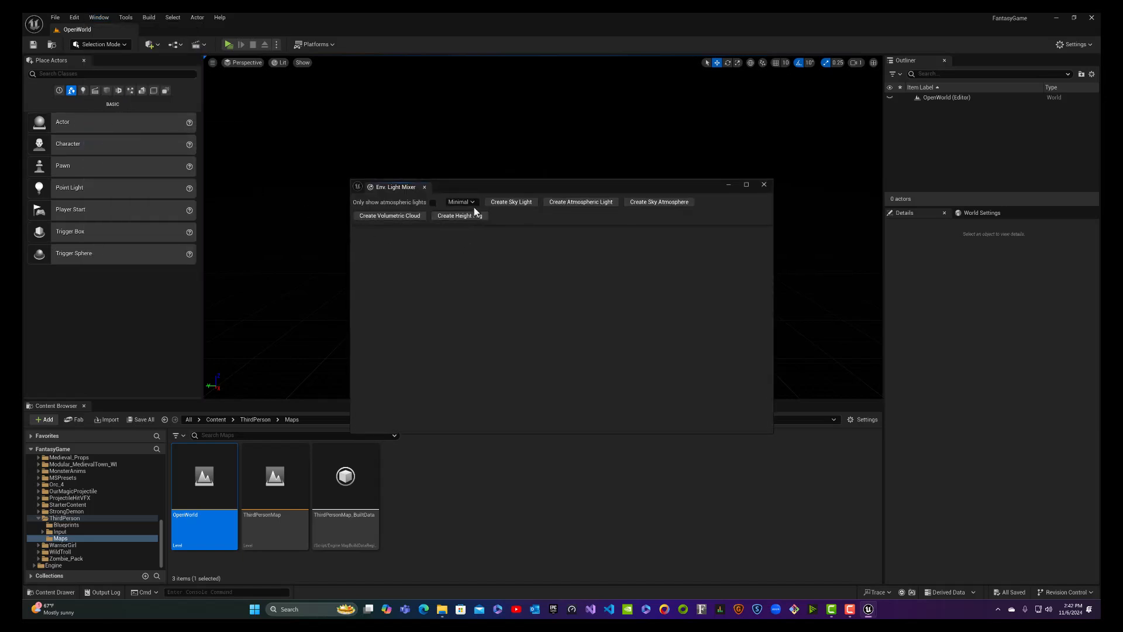
left_click(472, 201)
left_click(475, 229)
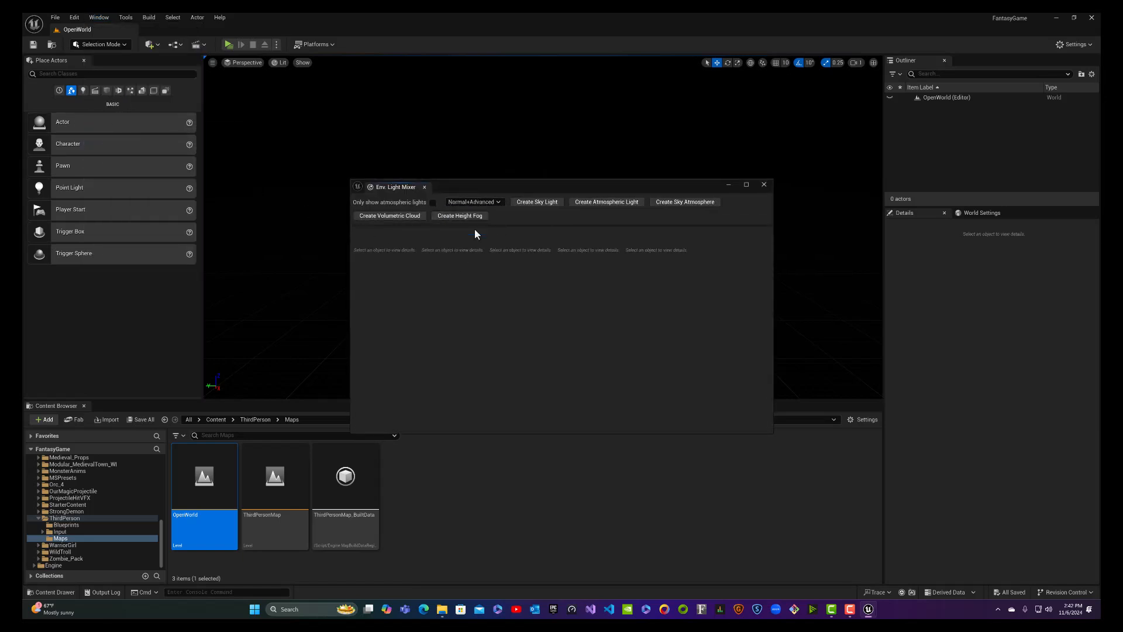
Step: Create a sky light, atmospheric light, sky atmosphere, volumetric cloud and height fog for the OpenWorld level in the Env. Light Mixer
left_click(549, 202)
left_click(548, 201)
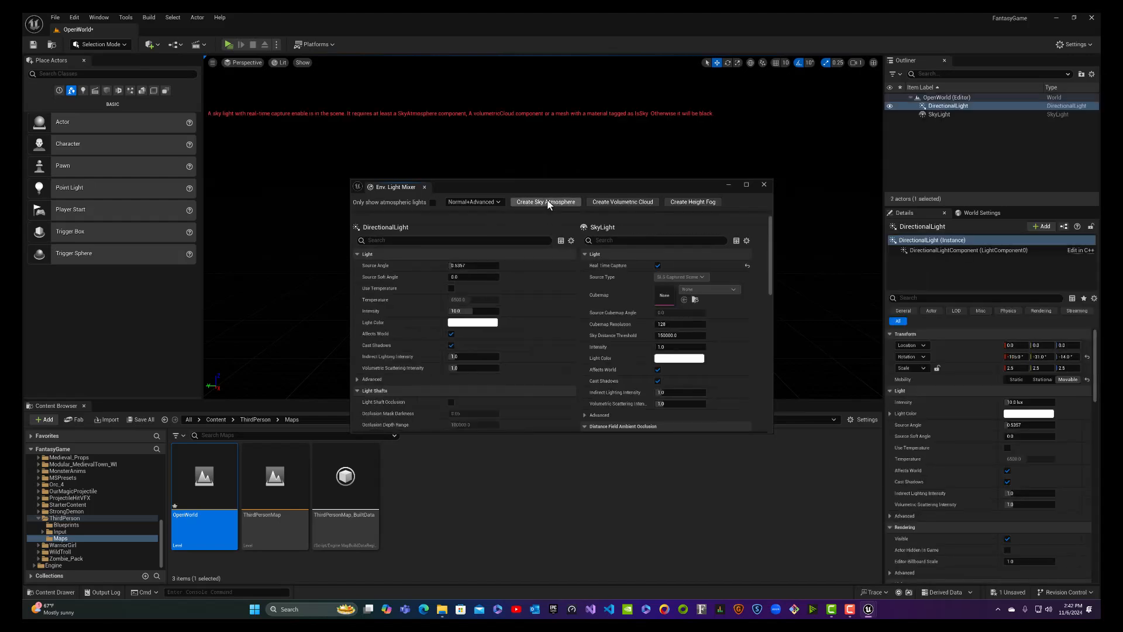
left_click(549, 202)
left_click(549, 202)
left_click(547, 201)
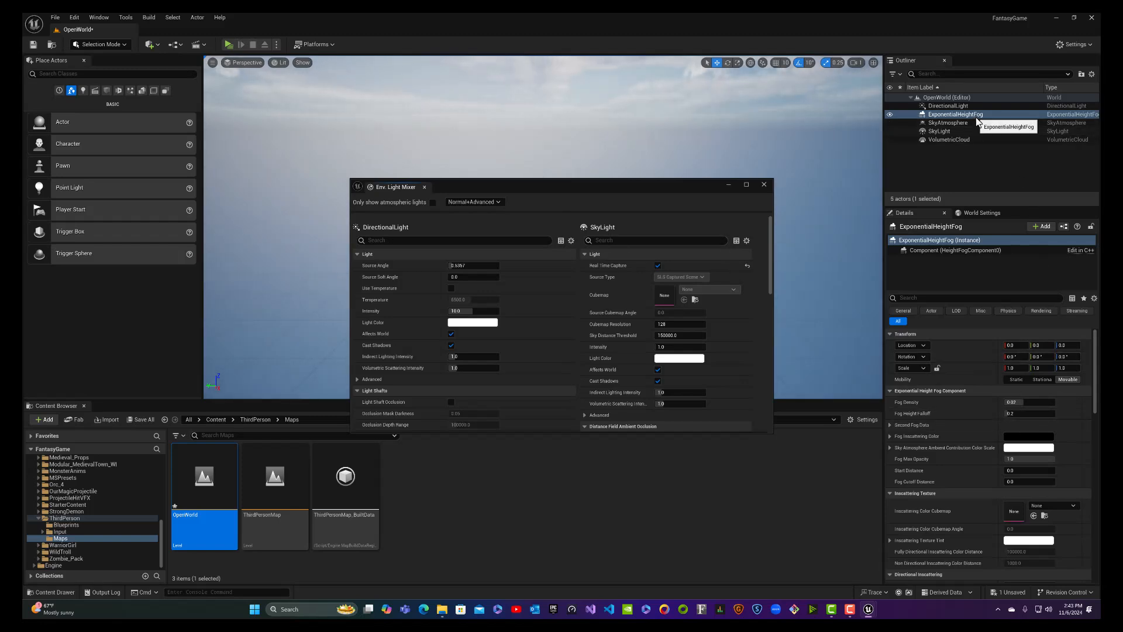
Step: Enable Volumetric Fog on the ExponentialHeightFog actor and save the OpenWorld level
left_click(913, 299)
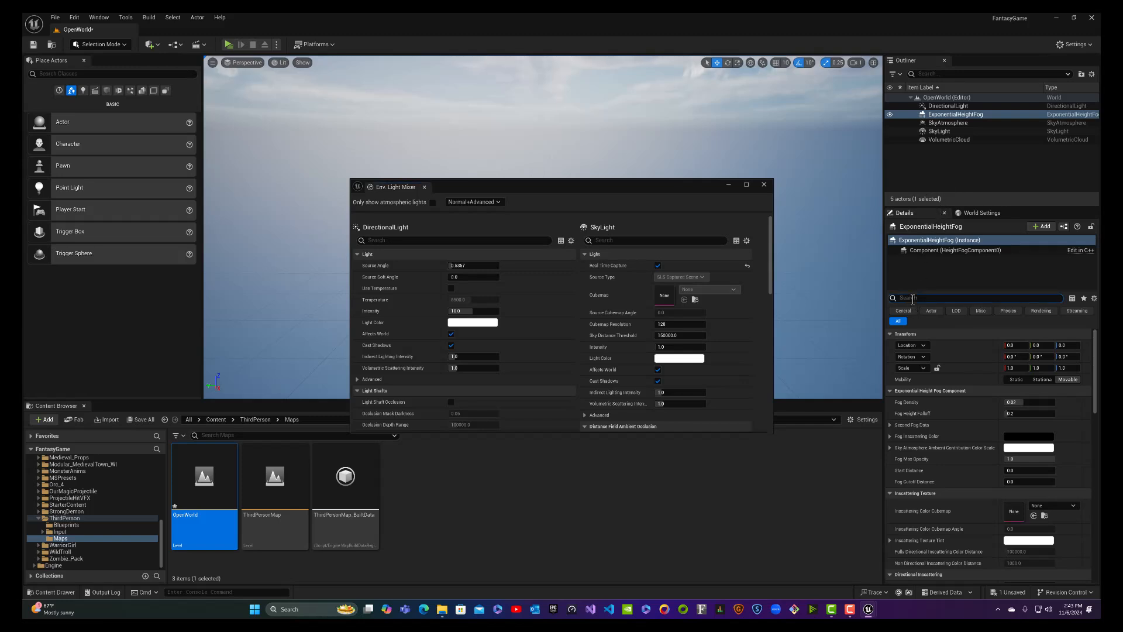
type("vol")
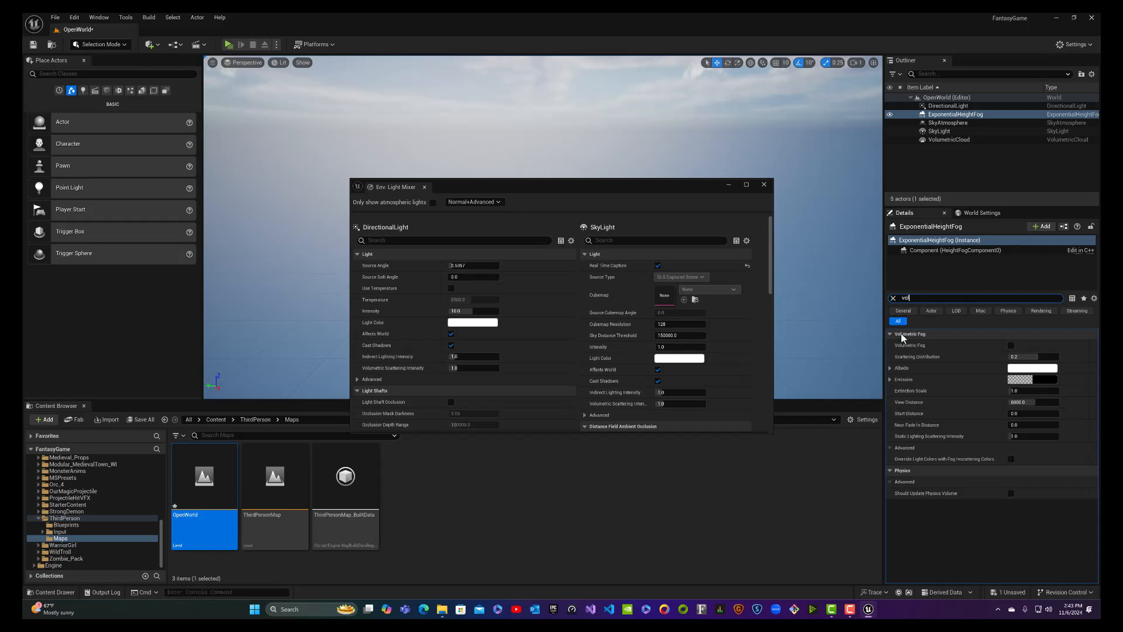
left_click(1011, 346)
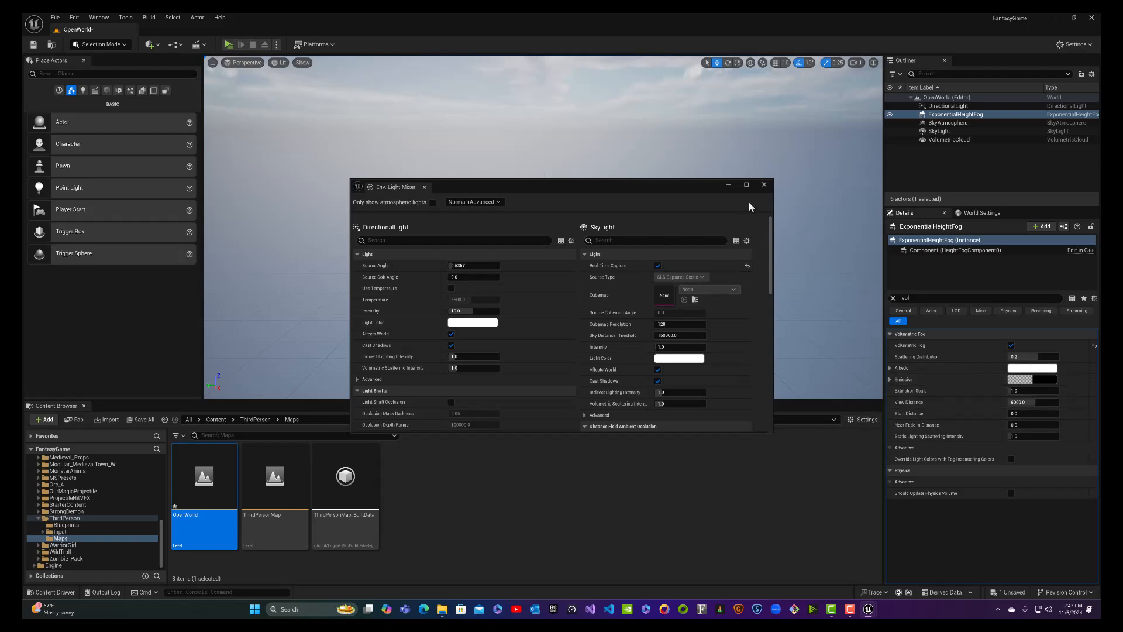
left_click(764, 184)
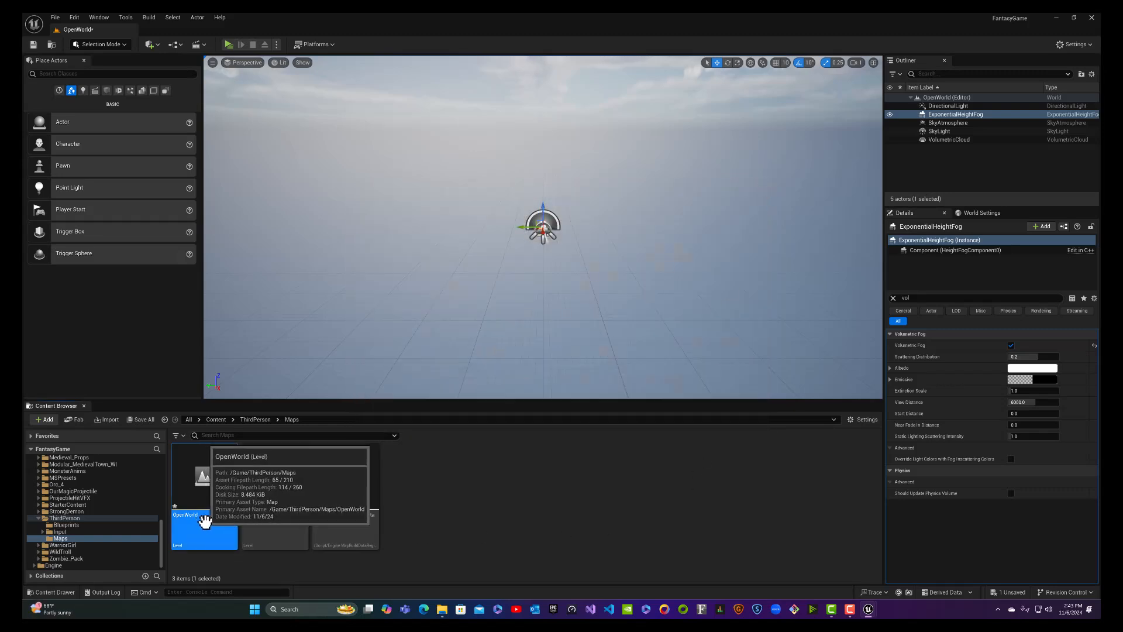
key("ctrl+s")
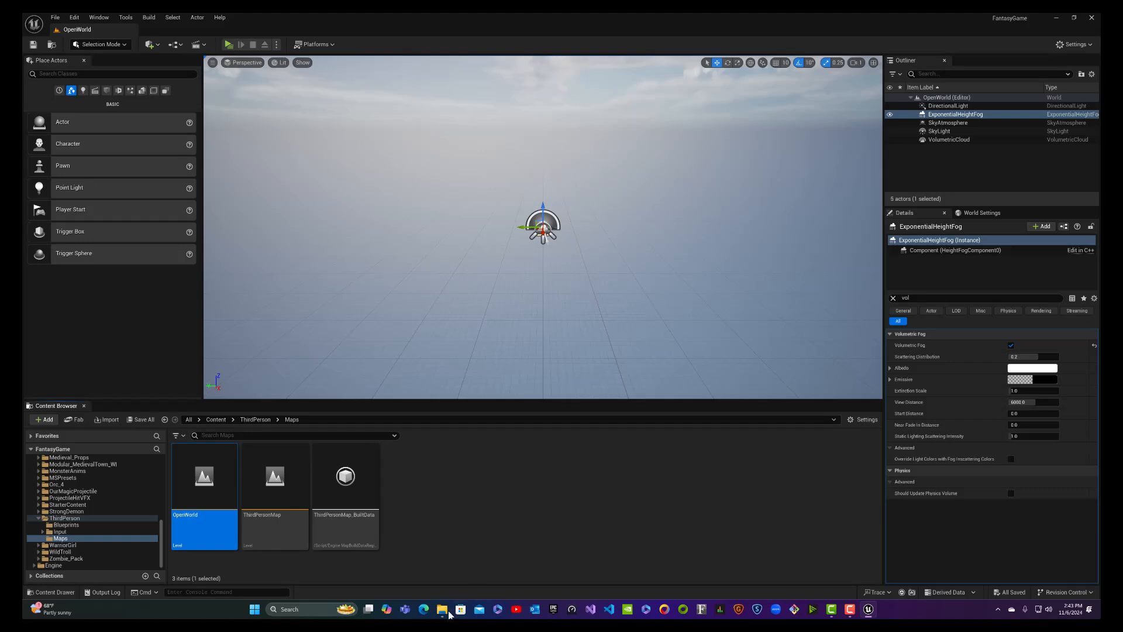
Step: Switch to Microsoft Edge, search for "Unreal Engine Heightmap Manticorp" and open the 16 Bit Grayscale PNG Heightmap Generator at manticorp.github.io
left_click(424, 609)
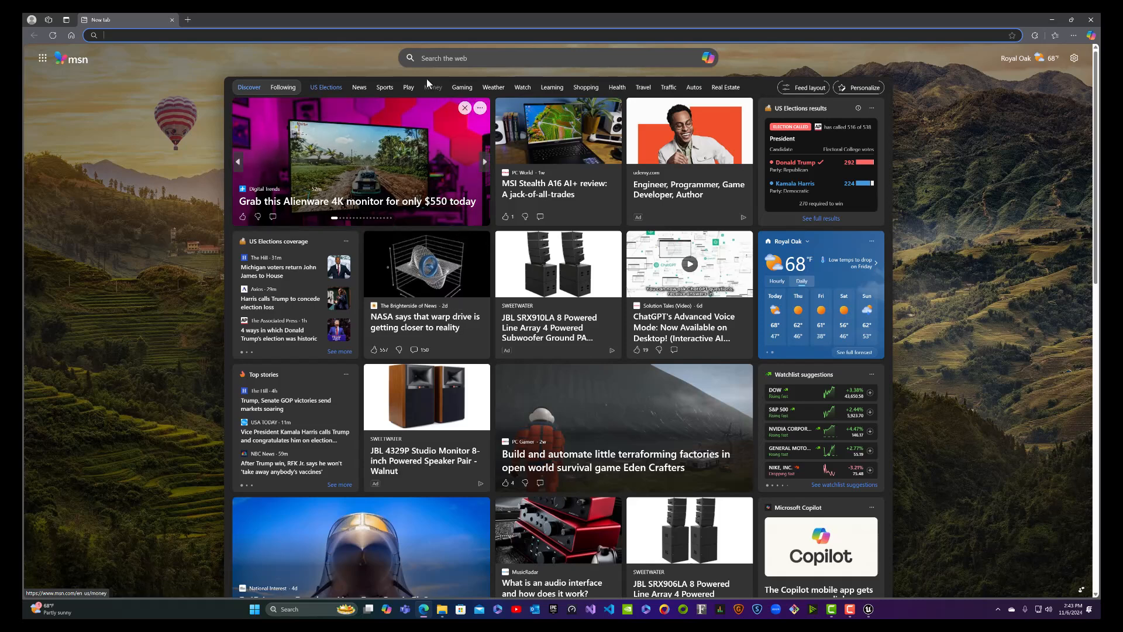
left_click(431, 59)
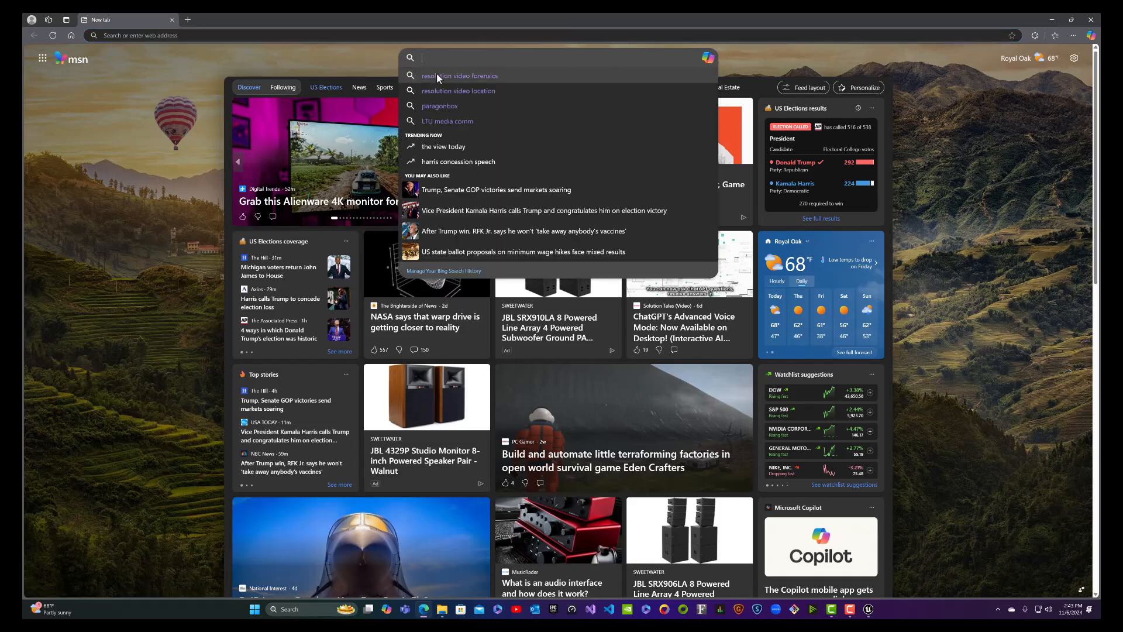
type("Unreal En")
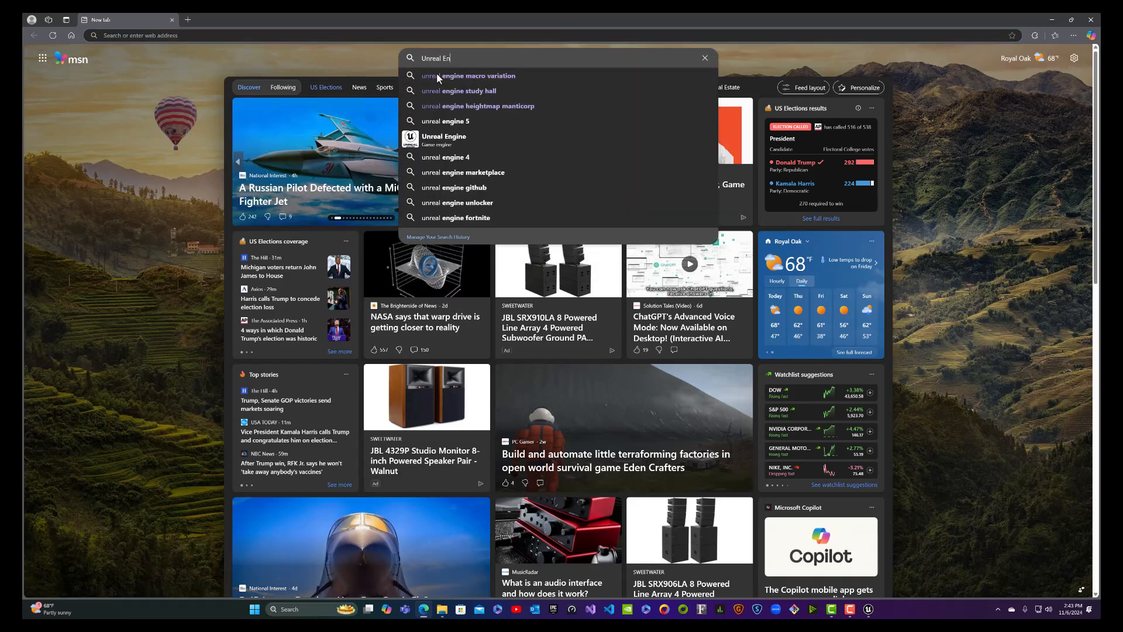
type("gine Height")
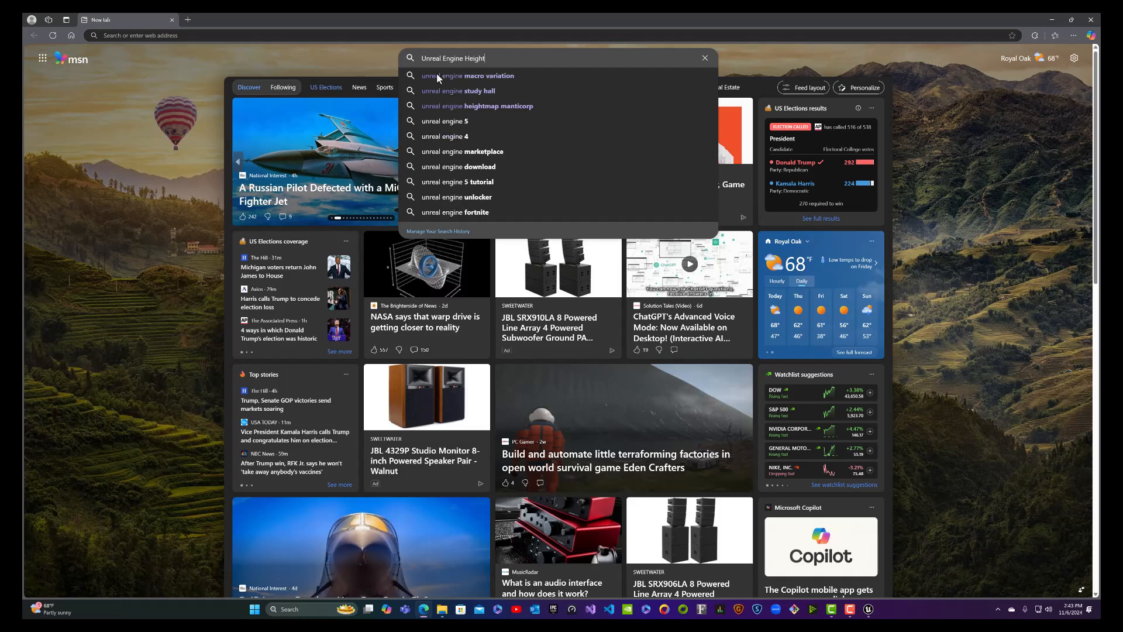
type("map")
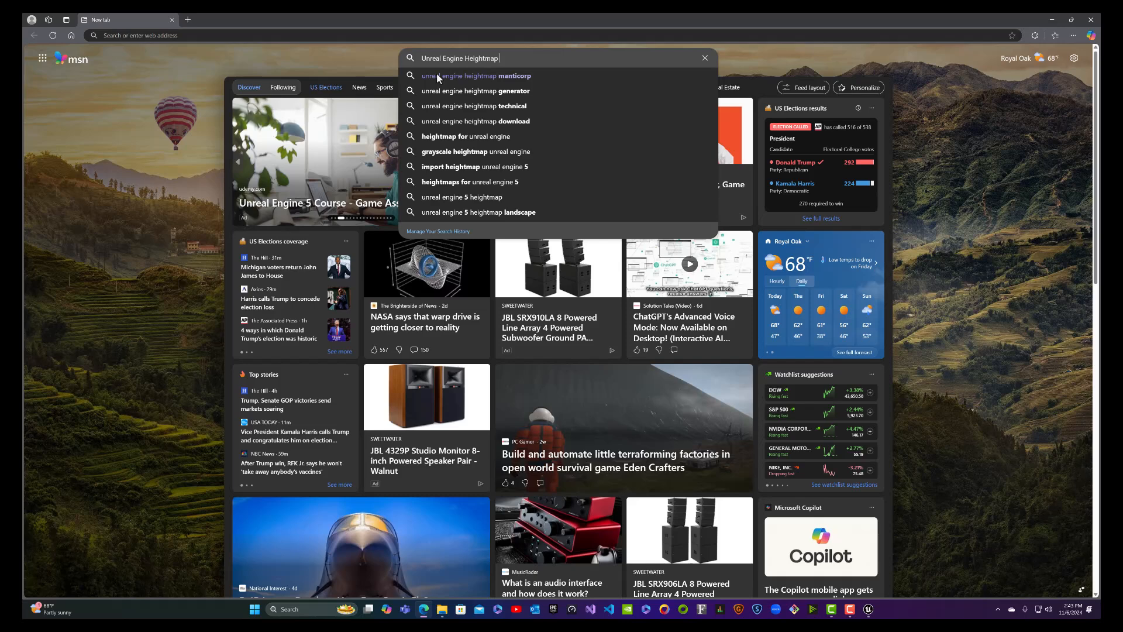
type(" Manti")
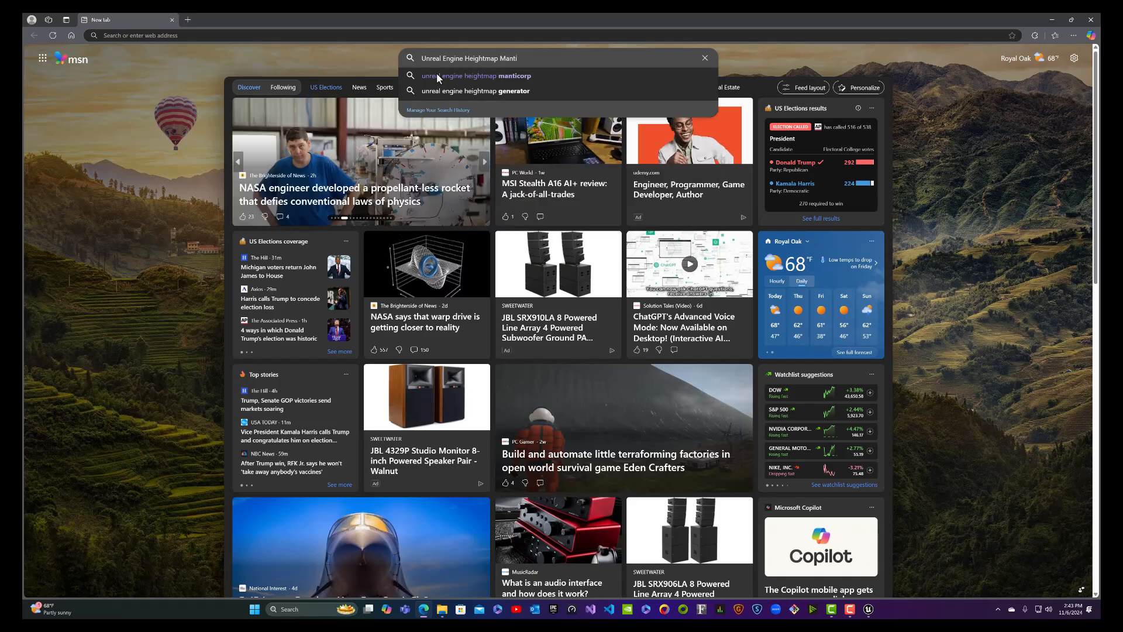
type("cor")
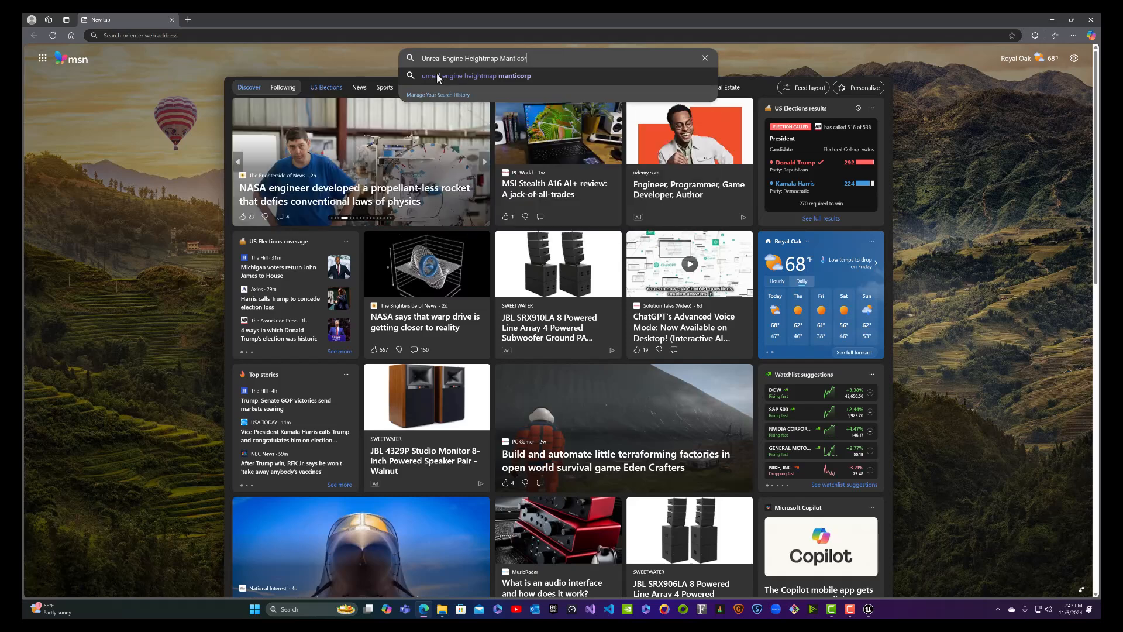
type("p")
key("Return")
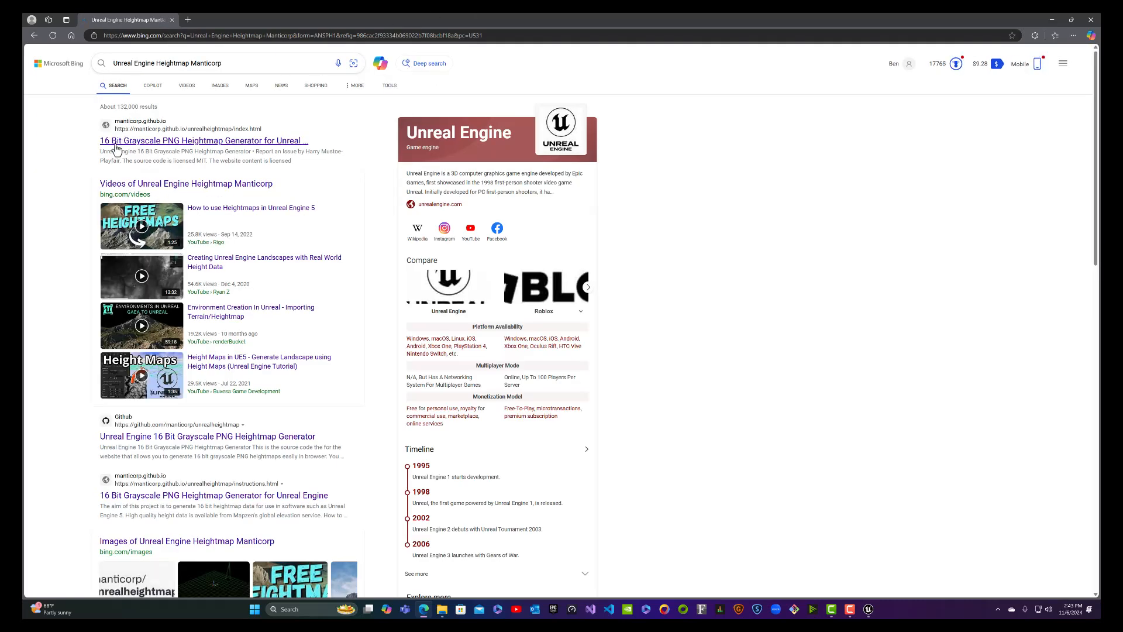
left_click(260, 143)
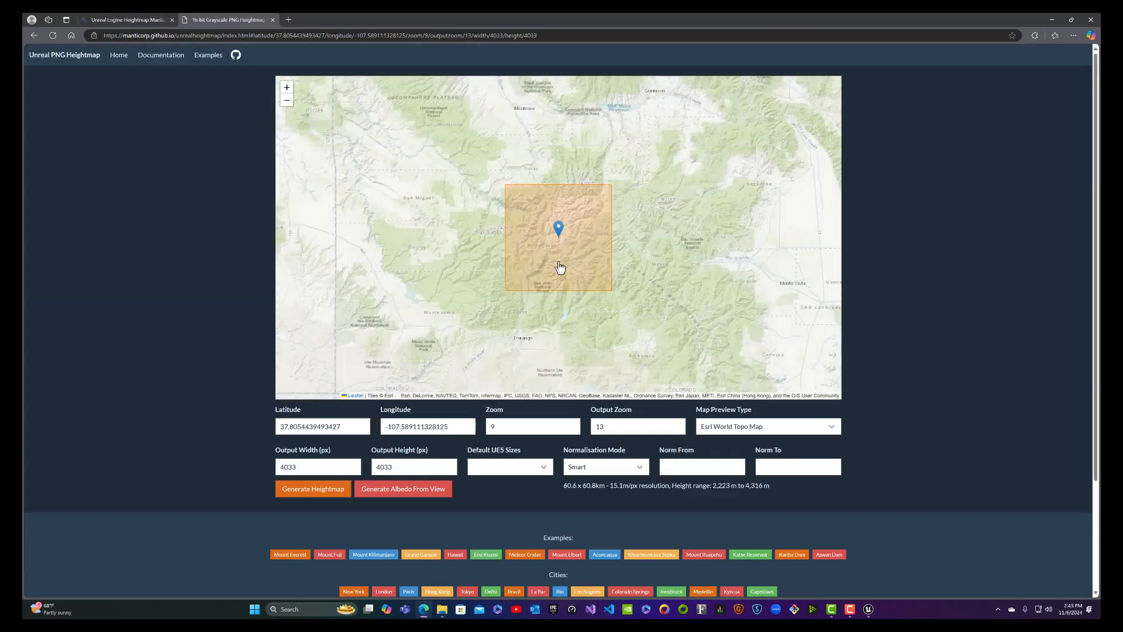
Step: Keep the heightmap area over the southwestern Colorado mountains and set its output size to the UE5 default 2017 x 2017
scroll(560, 267, "up", 1)
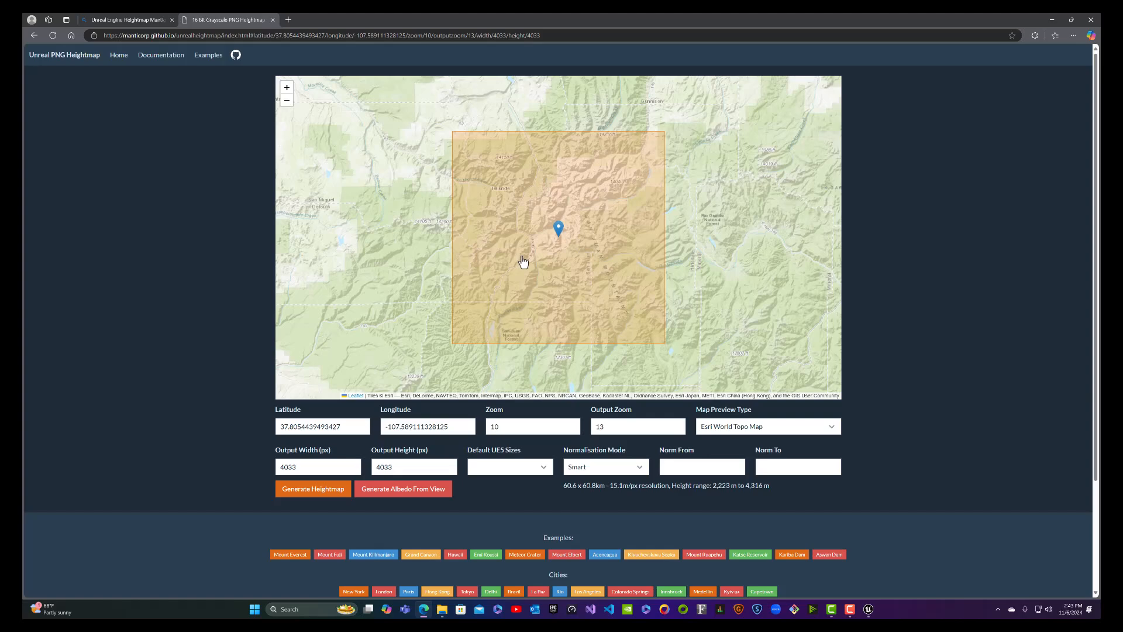
scroll(523, 262, "down", 3)
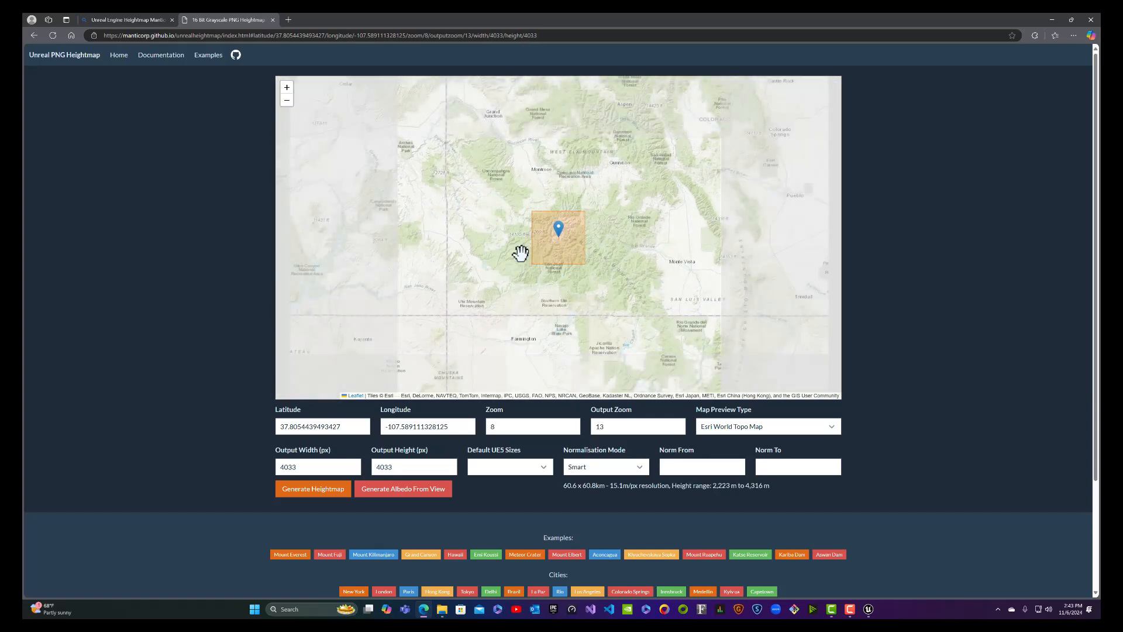
scroll(520, 253, "down", 2)
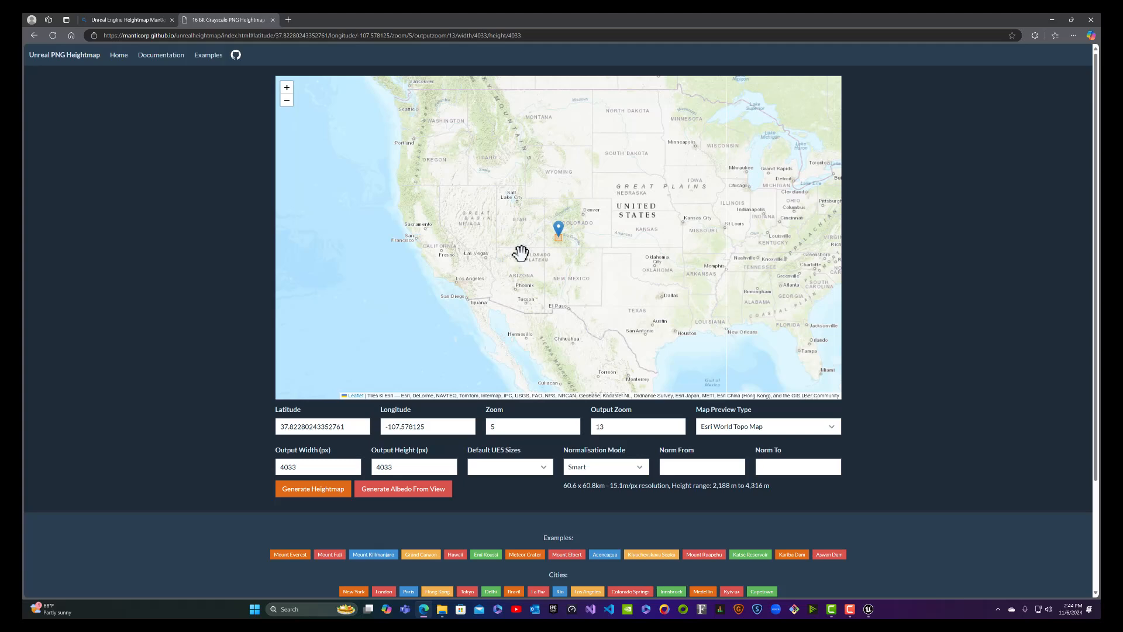
scroll(564, 251, "down", 2)
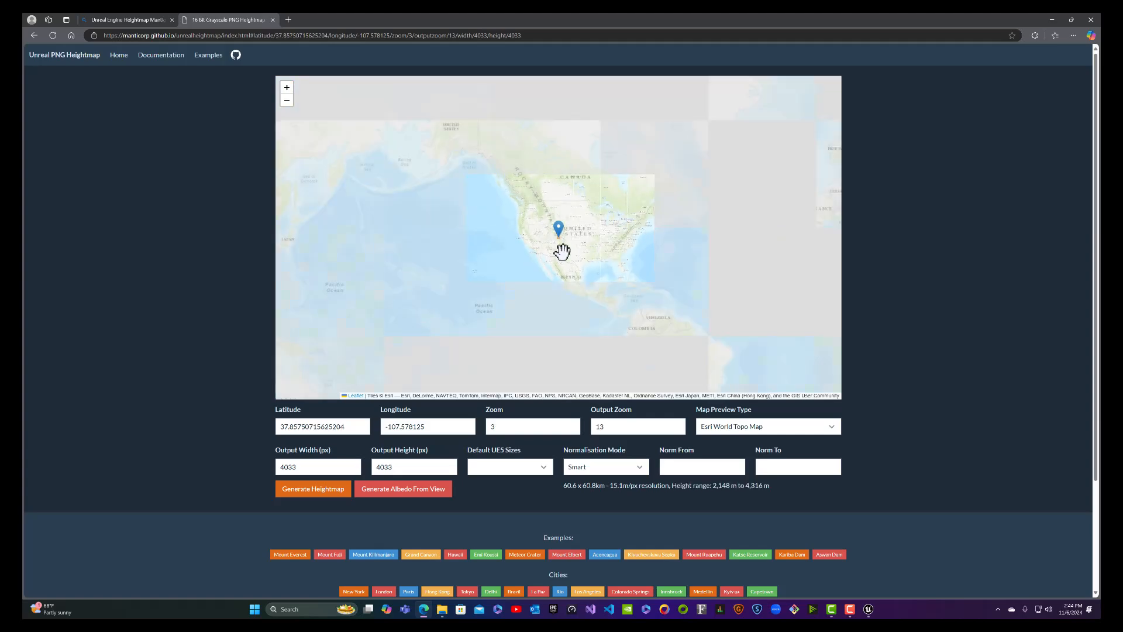
scroll(562, 252, "down", 2)
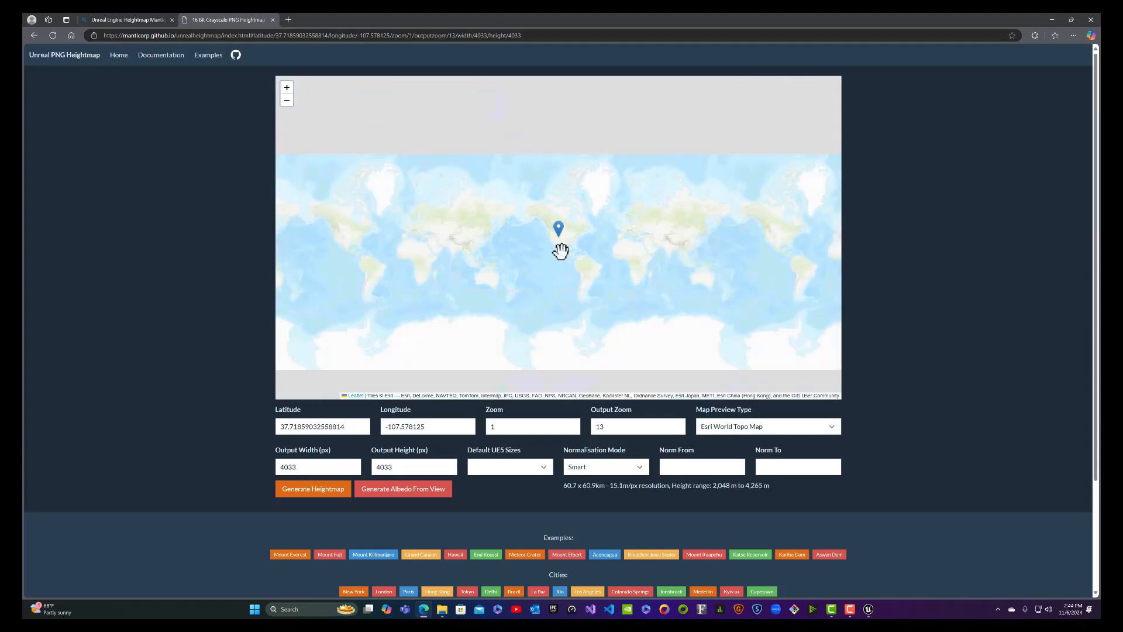
scroll(562, 252, "up", 2)
scroll(560, 251, "up", 5)
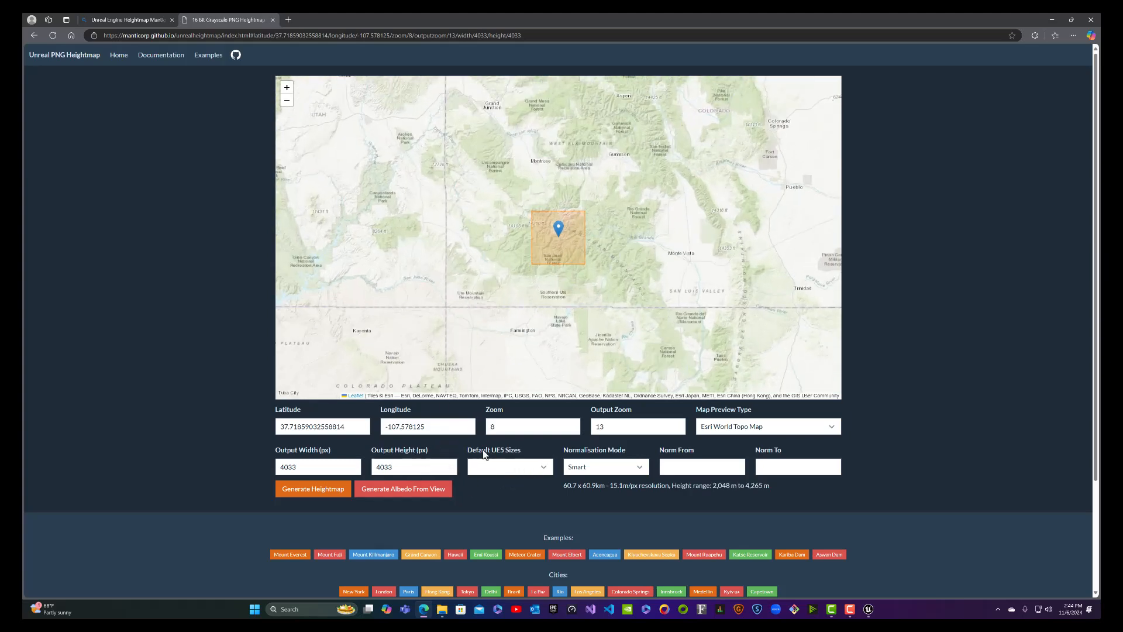
left_click(512, 467)
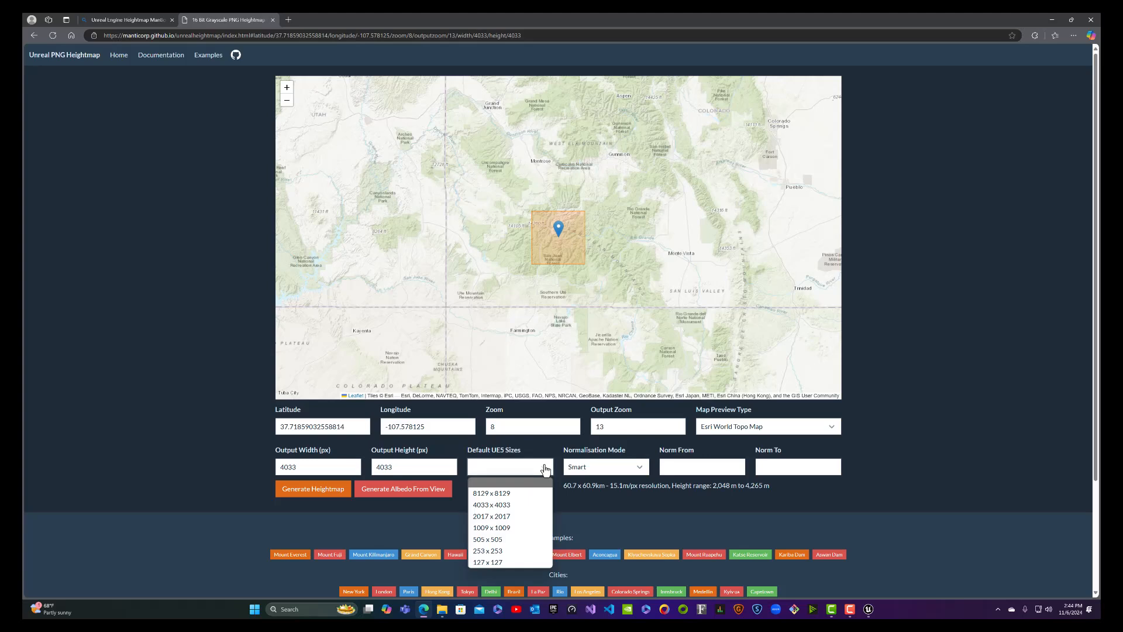
left_click(506, 517)
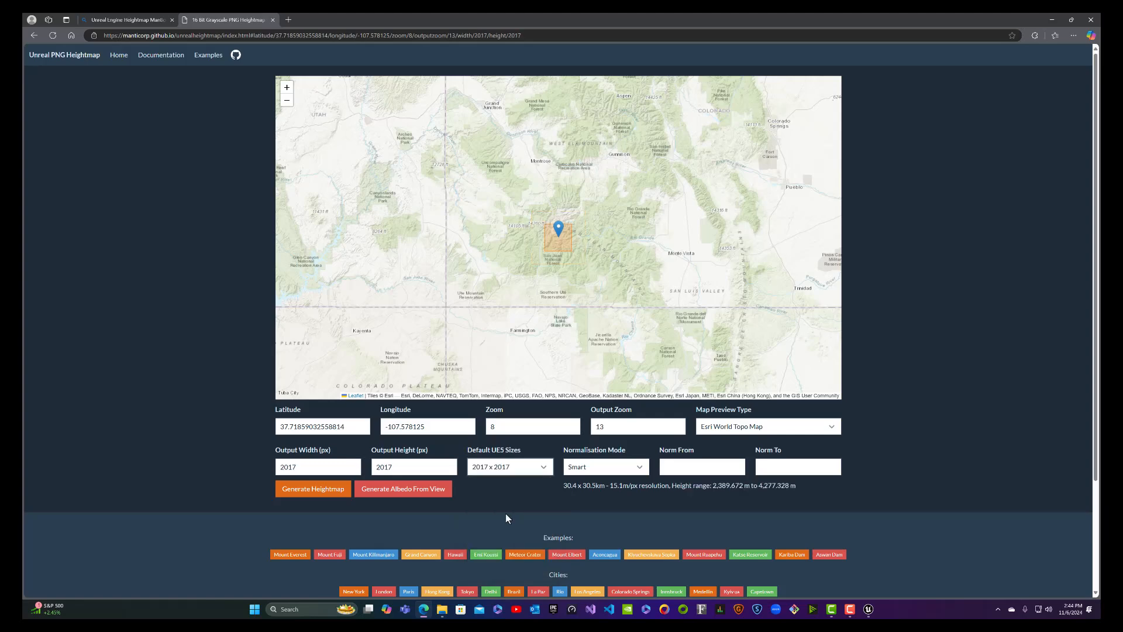
Step: Set the heightmap's output size to the UE5 default 4033 x 4033
scroll(614, 259, "down", 2)
scroll(614, 259, "up", 6)
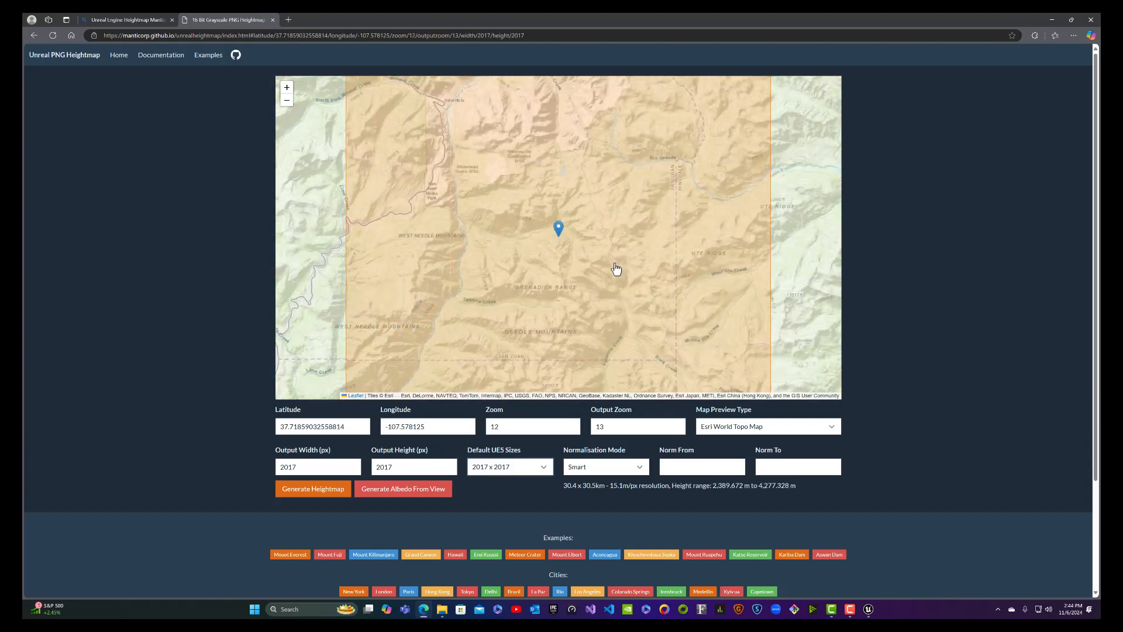
scroll(616, 268, "down", 2)
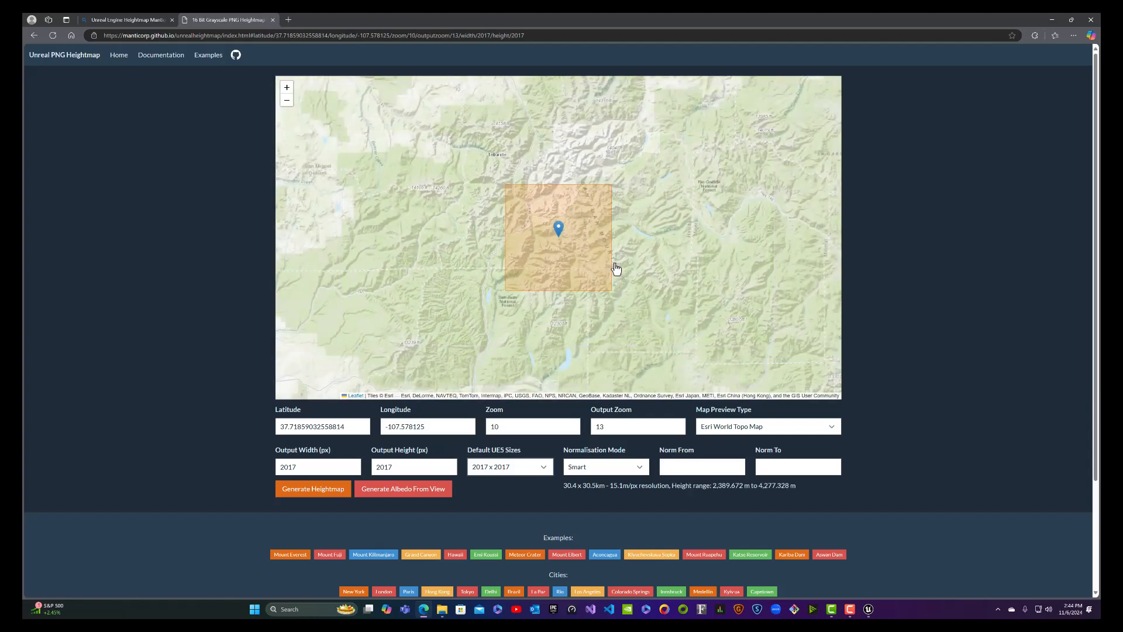
left_click(408, 470)
left_click(504, 467)
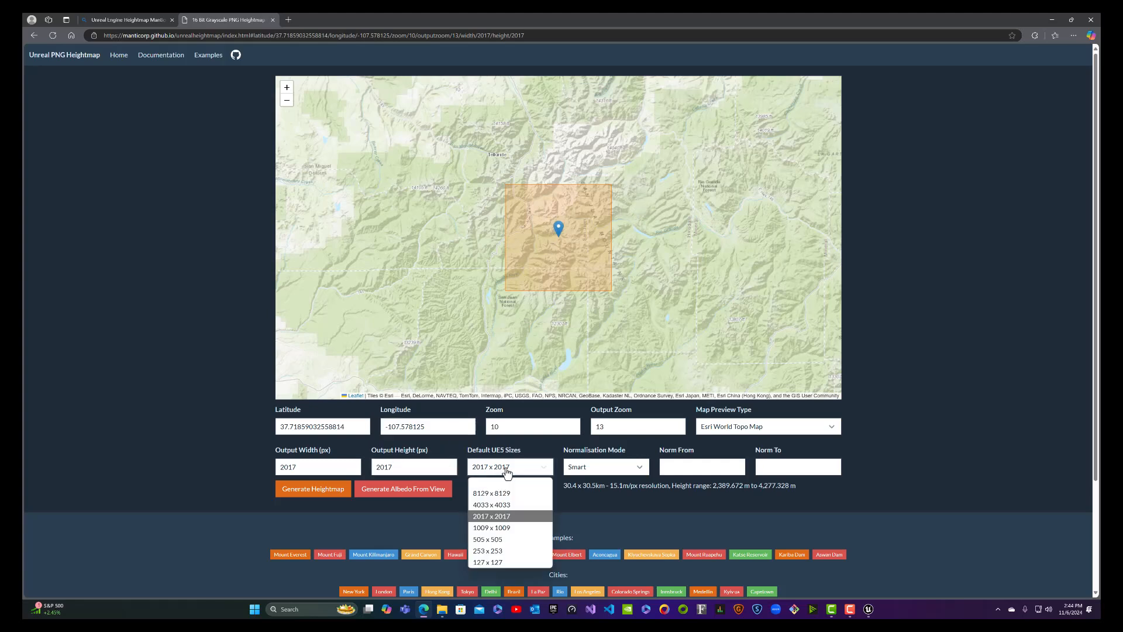
left_click(505, 505)
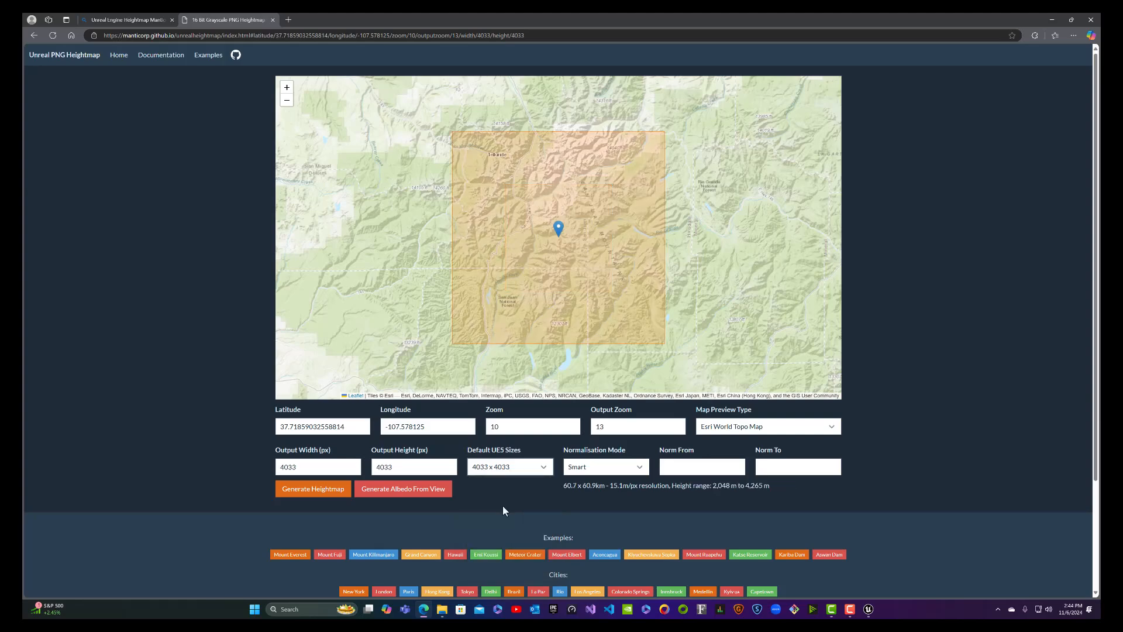
Step: Try the 8129 x 8129 output size and set it back to 4033 x 4033
left_click(526, 471)
left_click(512, 495)
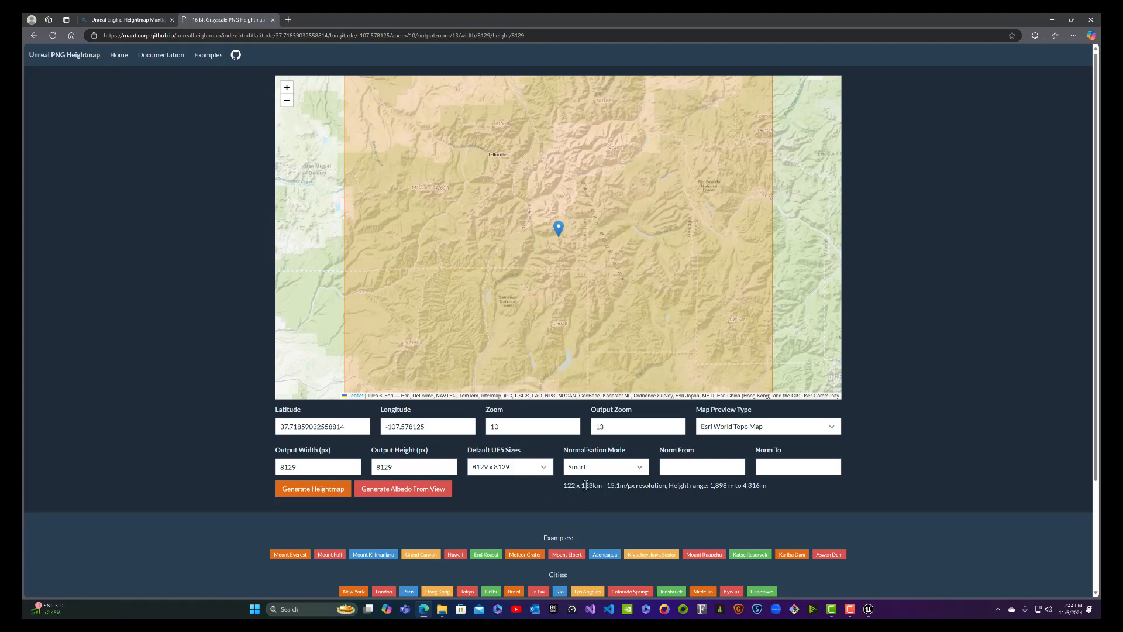
left_click(495, 474)
left_click(493, 503)
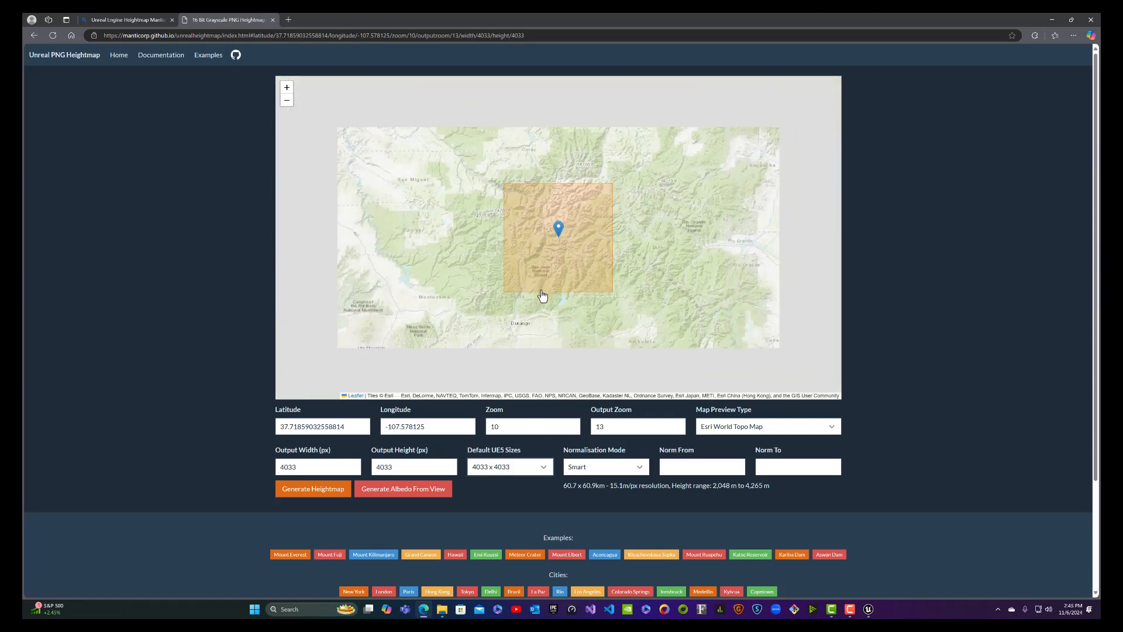
Step: Recentre the heightmap area slightly southwest, at about latitude 37.677 and longitude -107.619
scroll(541, 295, "down", 1)
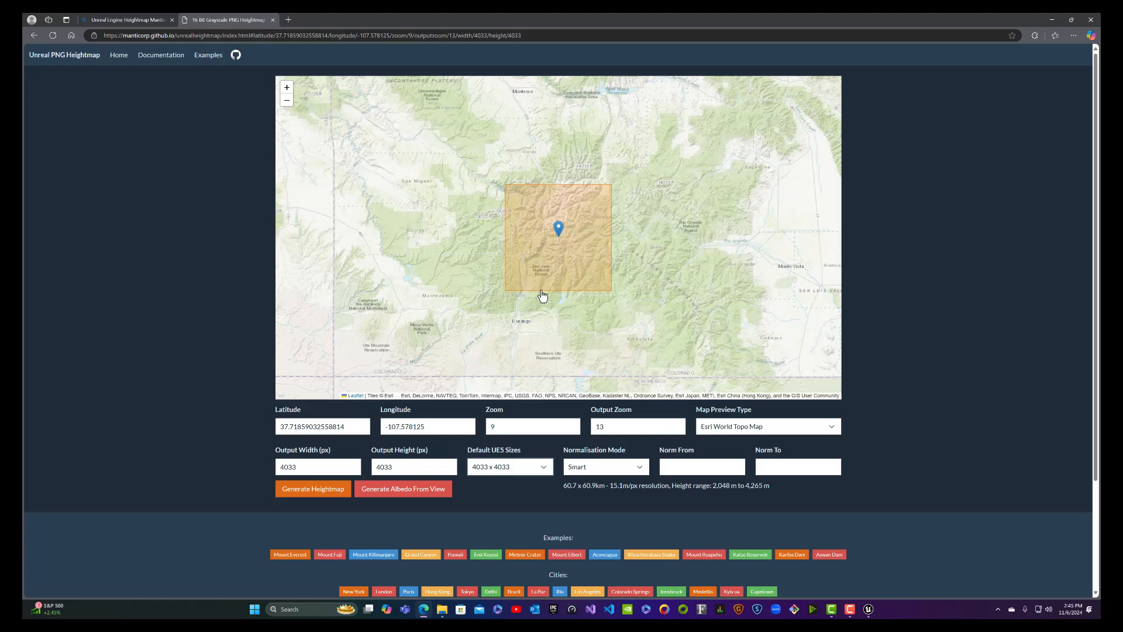
left_click(561, 246)
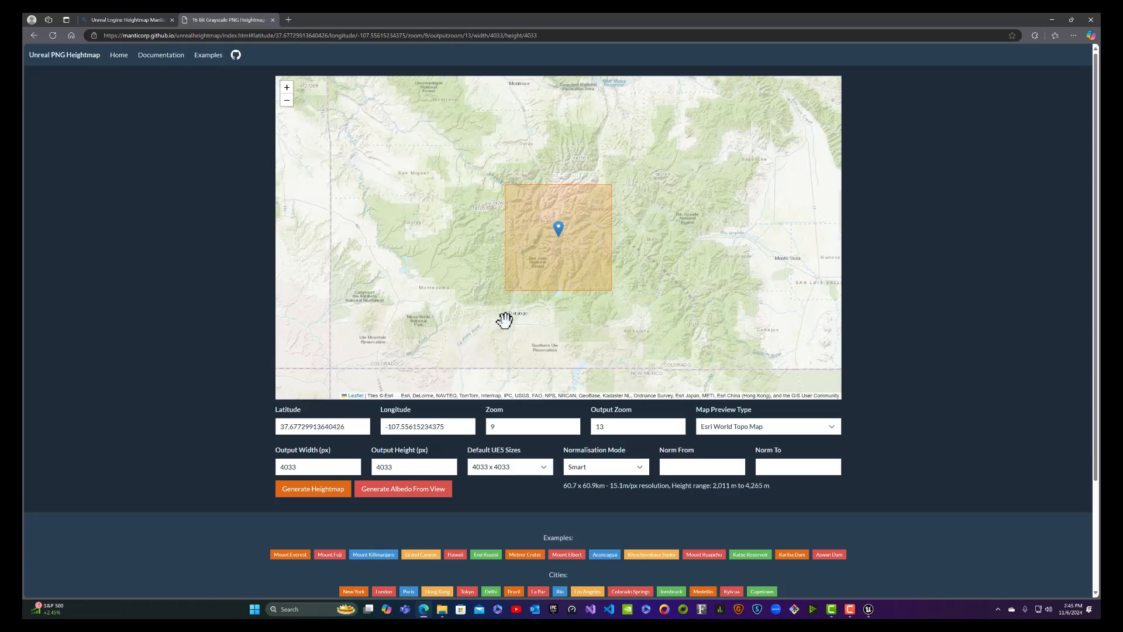
mouse_move(504, 320)
left_mouse_down()
mouse_move(534, 329)
mouse_move(553, 304)
mouse_move(535, 301)
mouse_move(511, 318)
mouse_move(502, 374)
mouse_move(520, 375)
mouse_move(551, 329)
mouse_move(571, 321)
mouse_move(529, 306)
mouse_move(514, 322)
left_mouse_up()
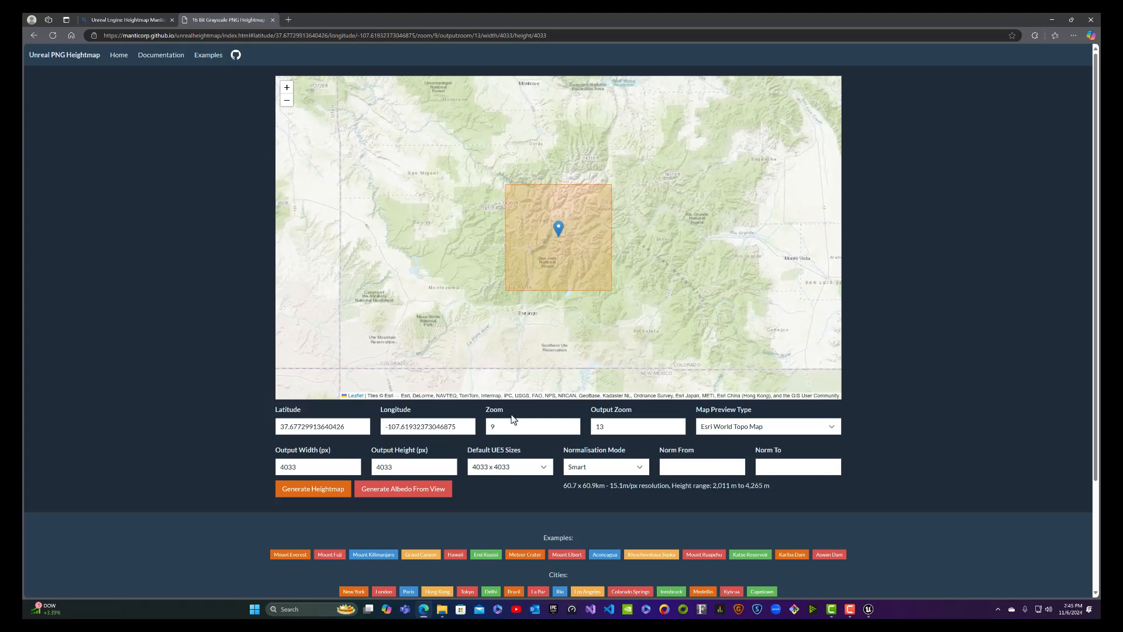
Step: Generate the heightmap for the marked area and save the resulting PNG file
left_click(306, 490)
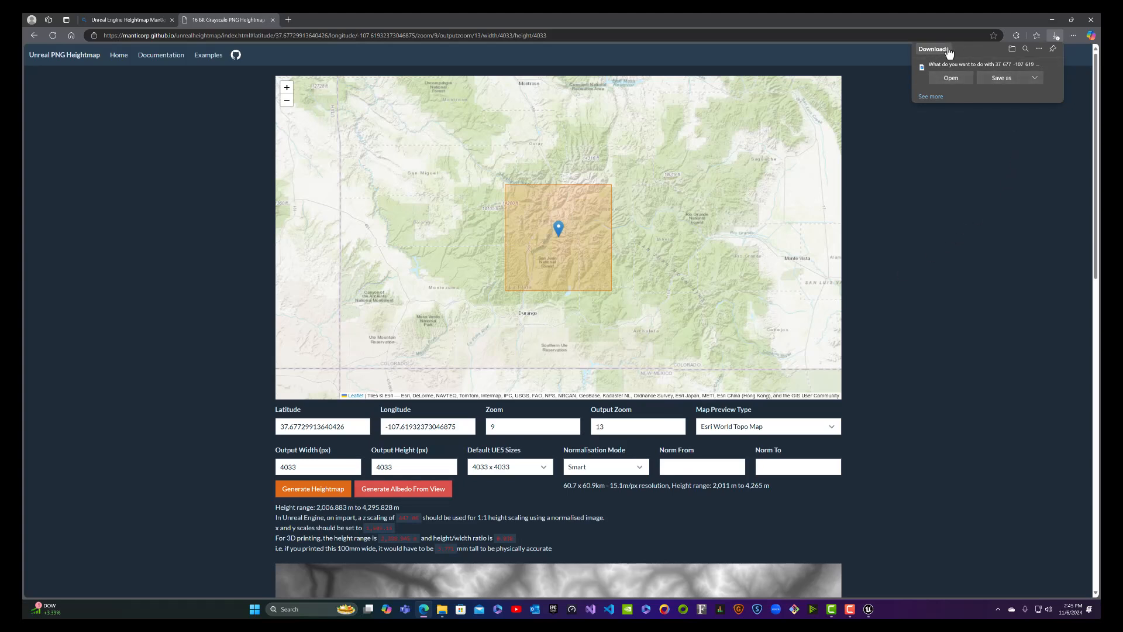
left_click(1034, 78)
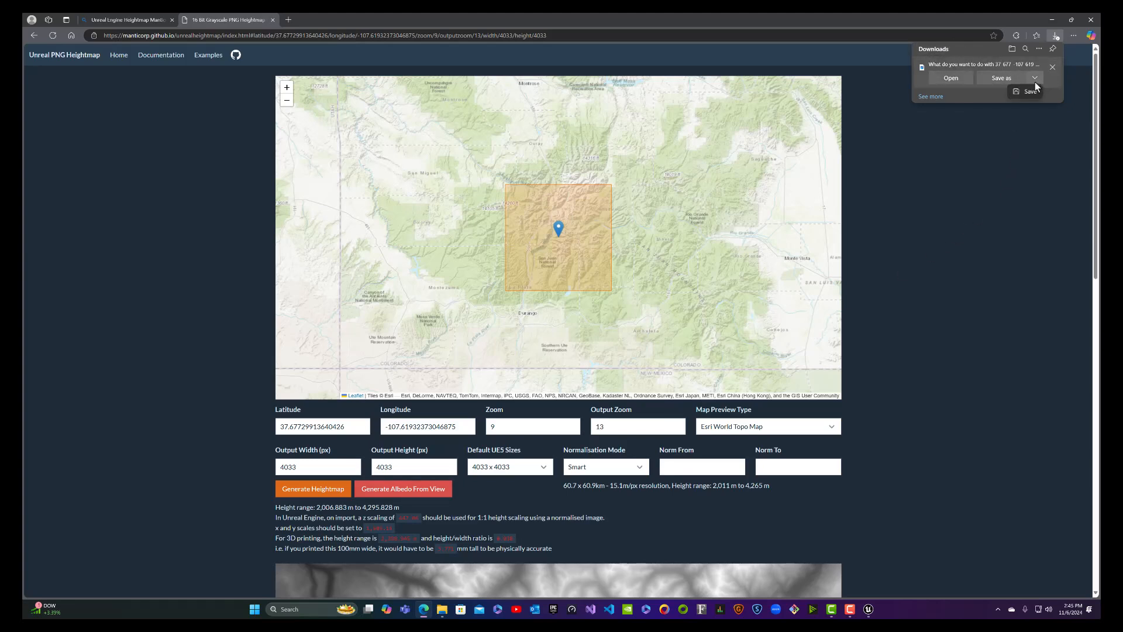
left_click(1029, 93)
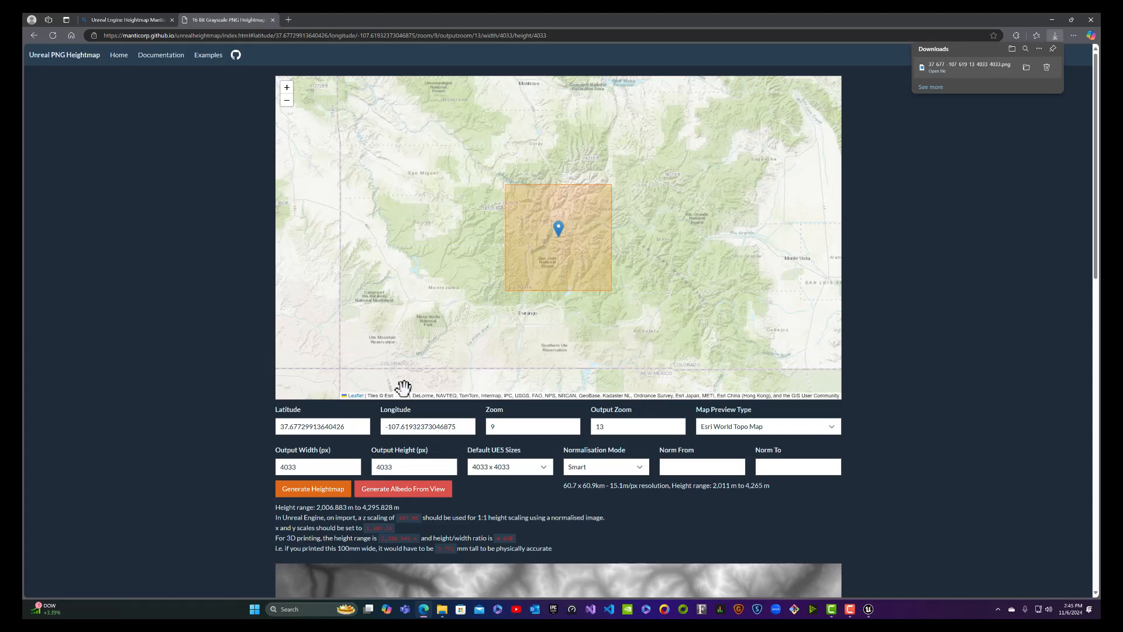
Step: Switch to Unreal Editor, enter Landscape mode and set the new landscape to import from a file
left_click(868, 609)
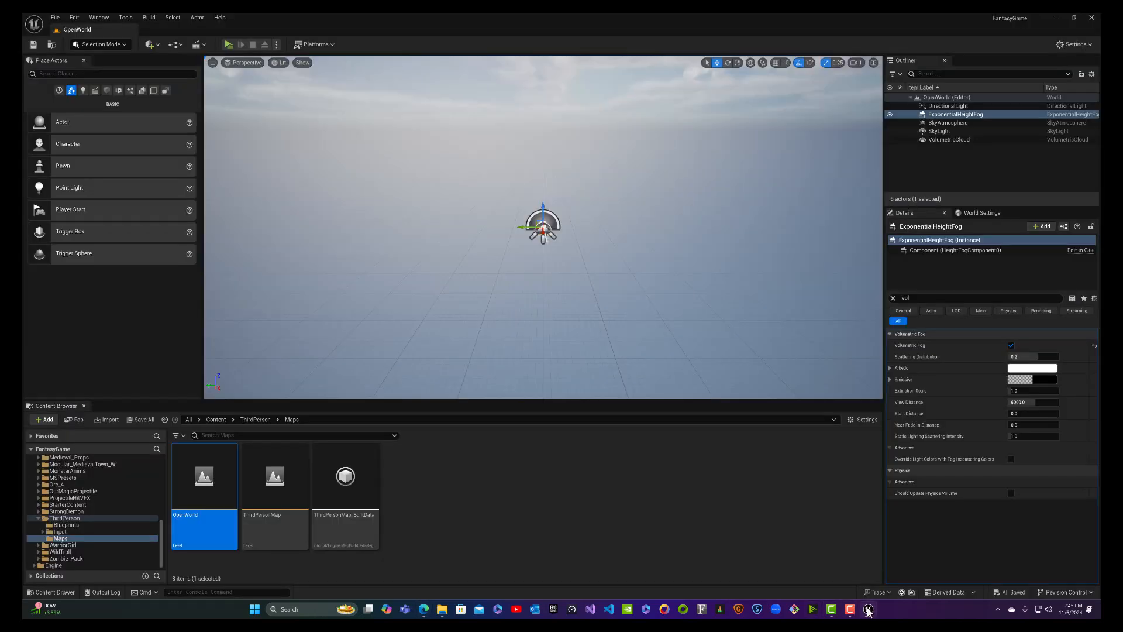
left_click(101, 44)
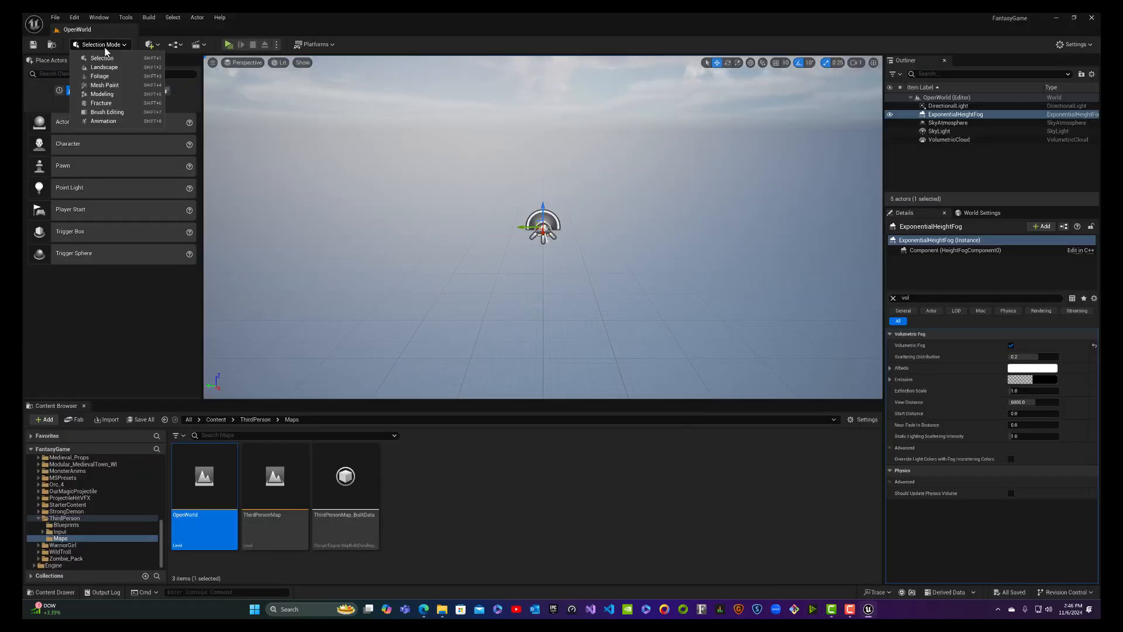
left_click(104, 65)
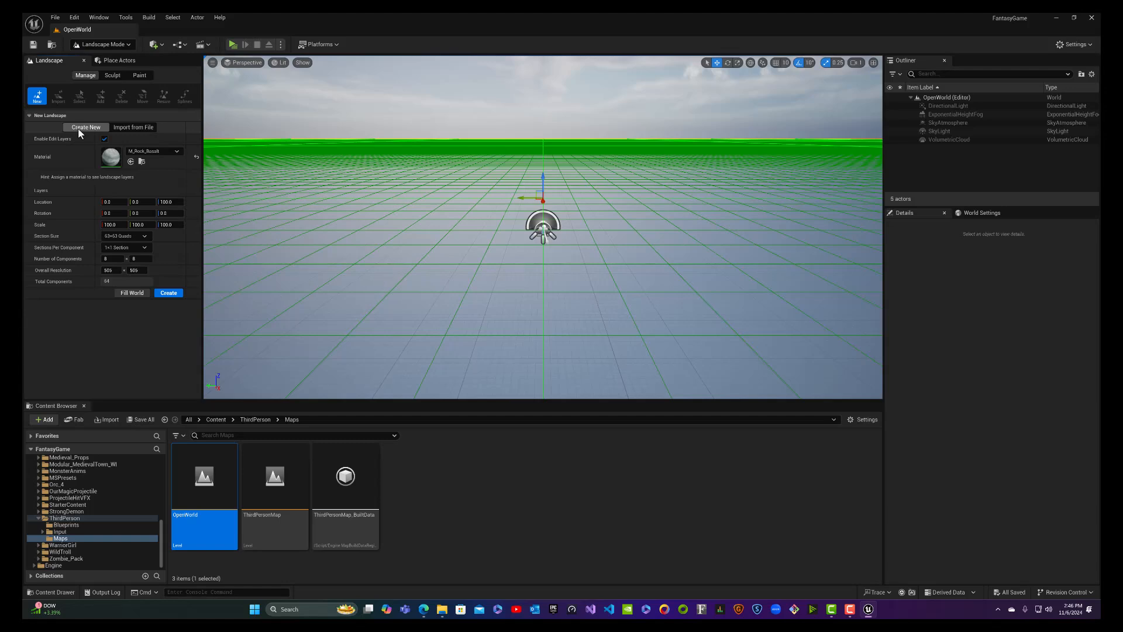
left_click(134, 128)
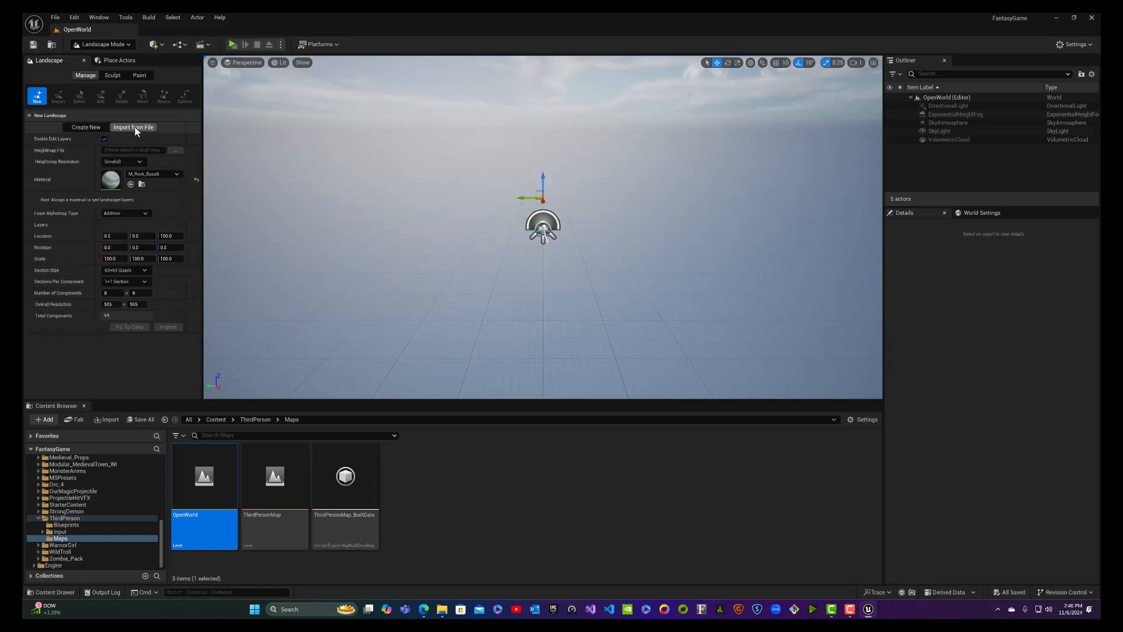
Step: Load the PNG 37_677_-107_619_13_4033_4033 from the Downloads folder as the new landscape's heightmap file
left_click(156, 175)
left_click(157, 176)
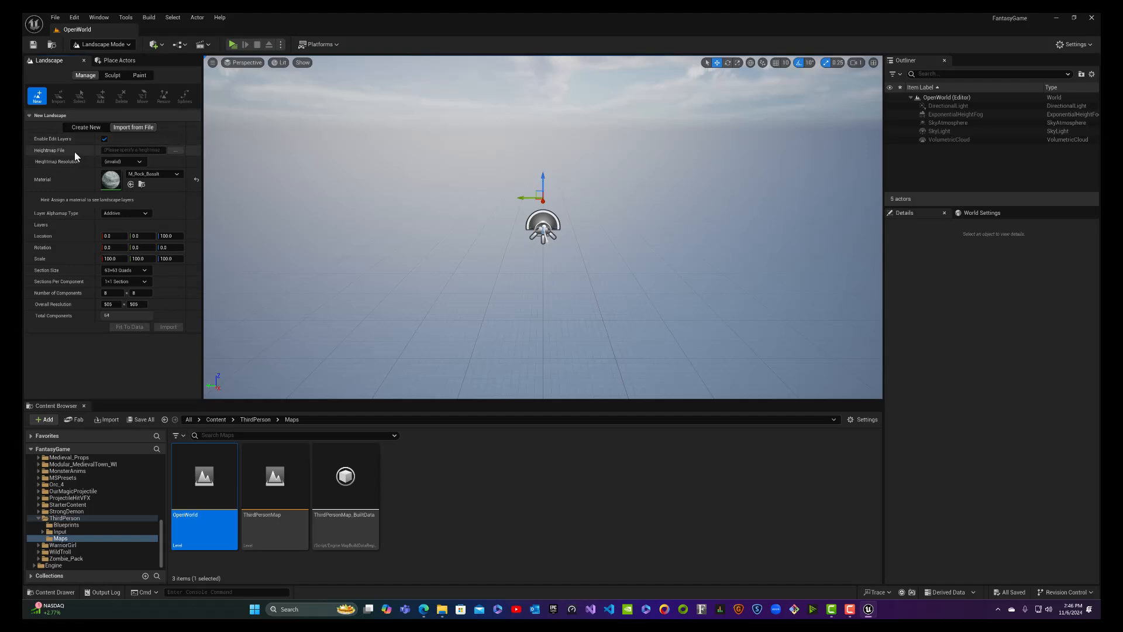
left_click(176, 151)
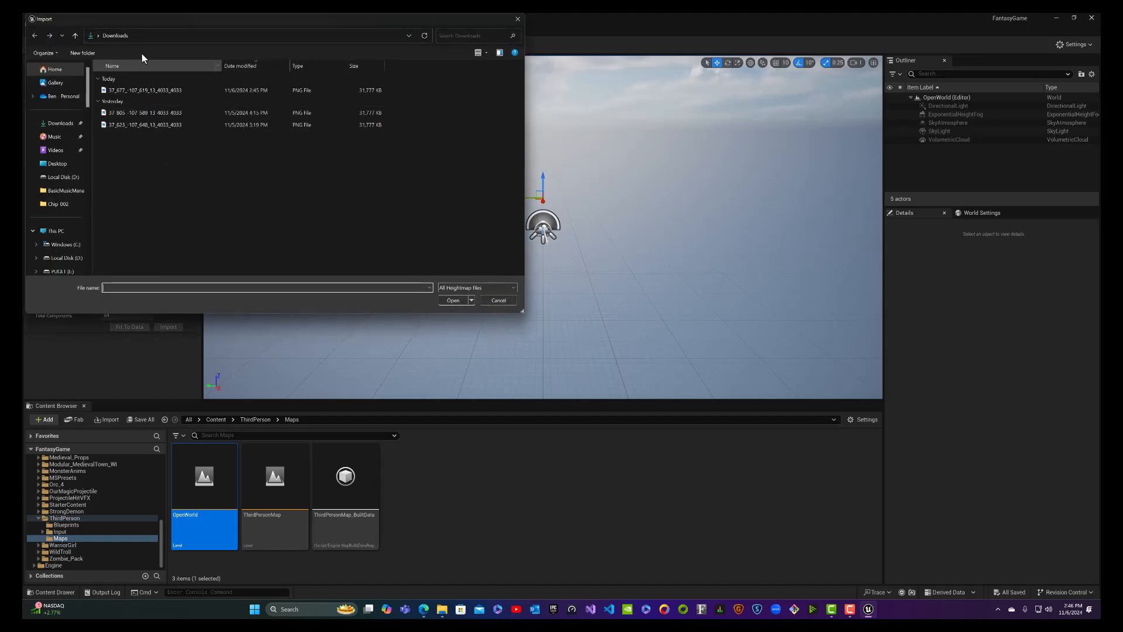
left_click(173, 91)
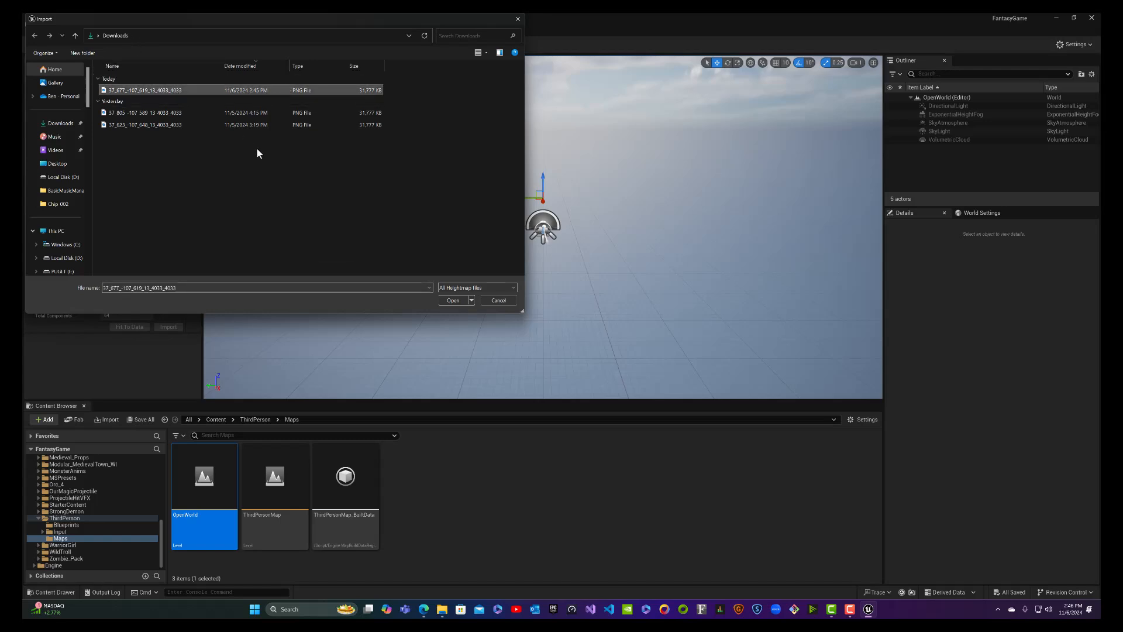
left_click(455, 298)
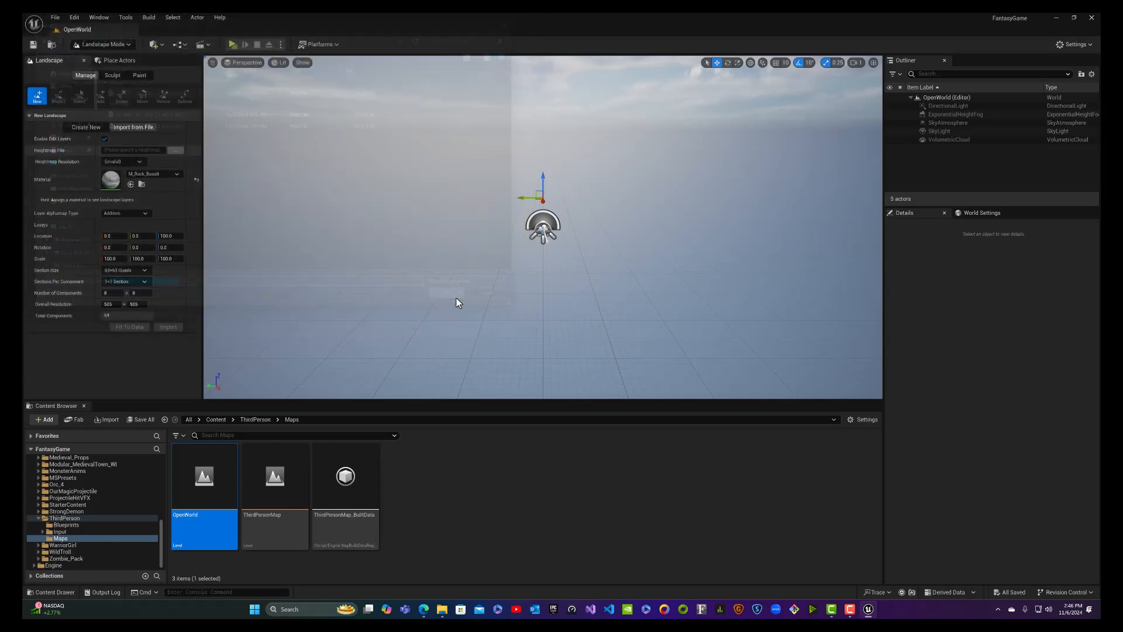
Step: Examine the wireframe preview of the heightmap terrain from above and around its edges
right_click_drag(360, 243, 281, 367)
key("s")
key("w")
scroll(375, 175, "up", 3)
key("s")
key("s")
key("a")
key("d")
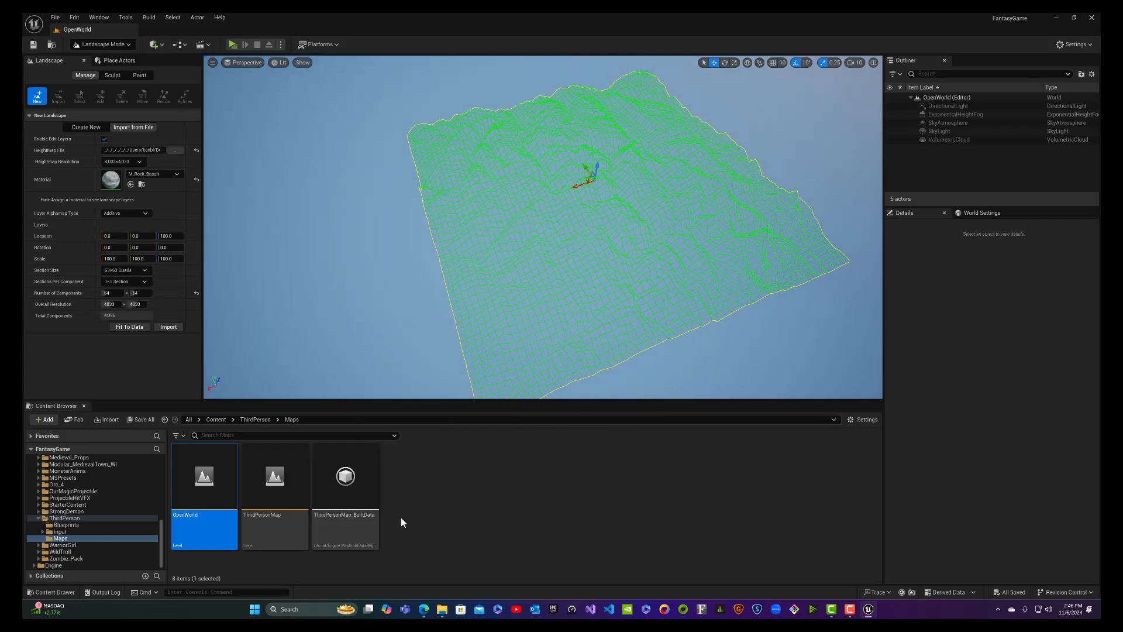
Step: Look up the recommended Z scale on the heightmap page in Microsoft Edge and set the landscape's Z scale to 447.06 in Unreal Editor
left_click(424, 612)
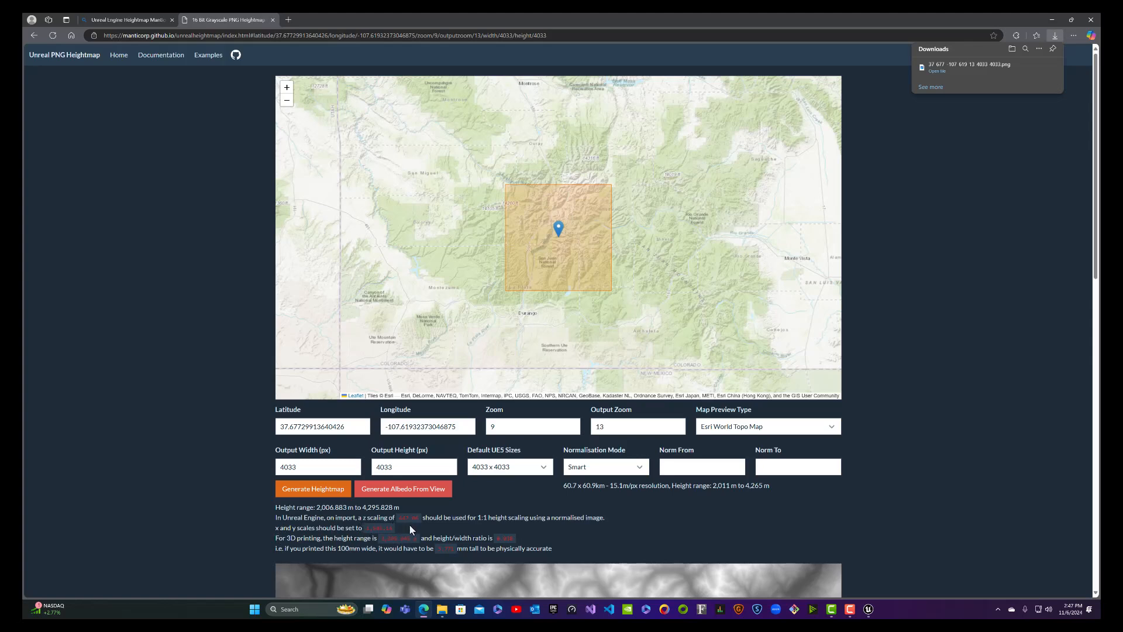
key("alt+Tab")
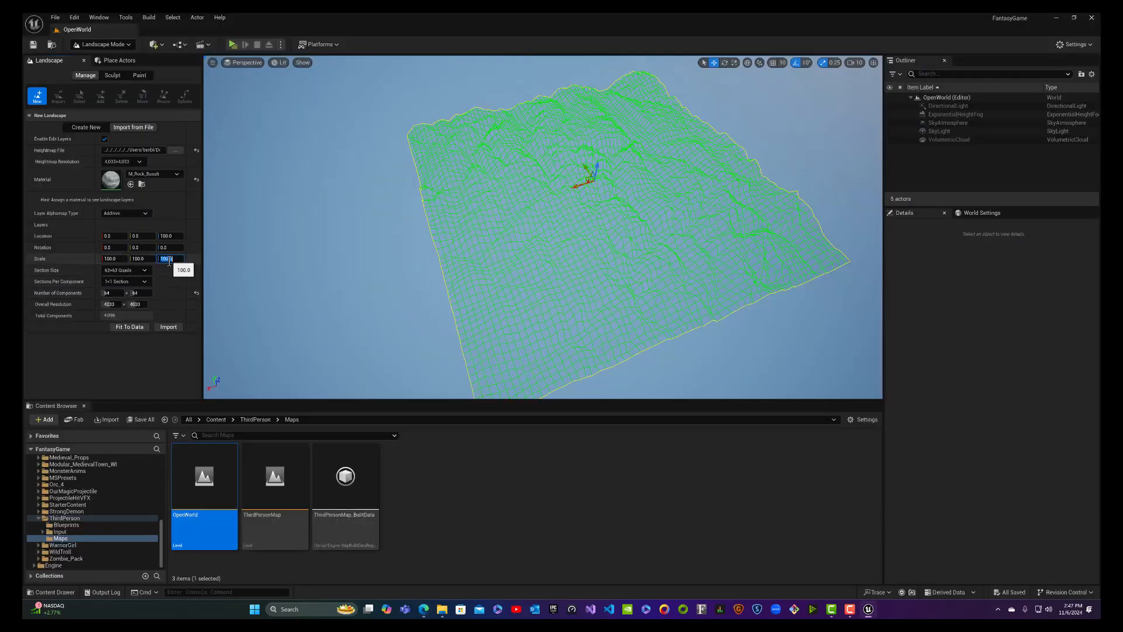
key("alt+Tab")
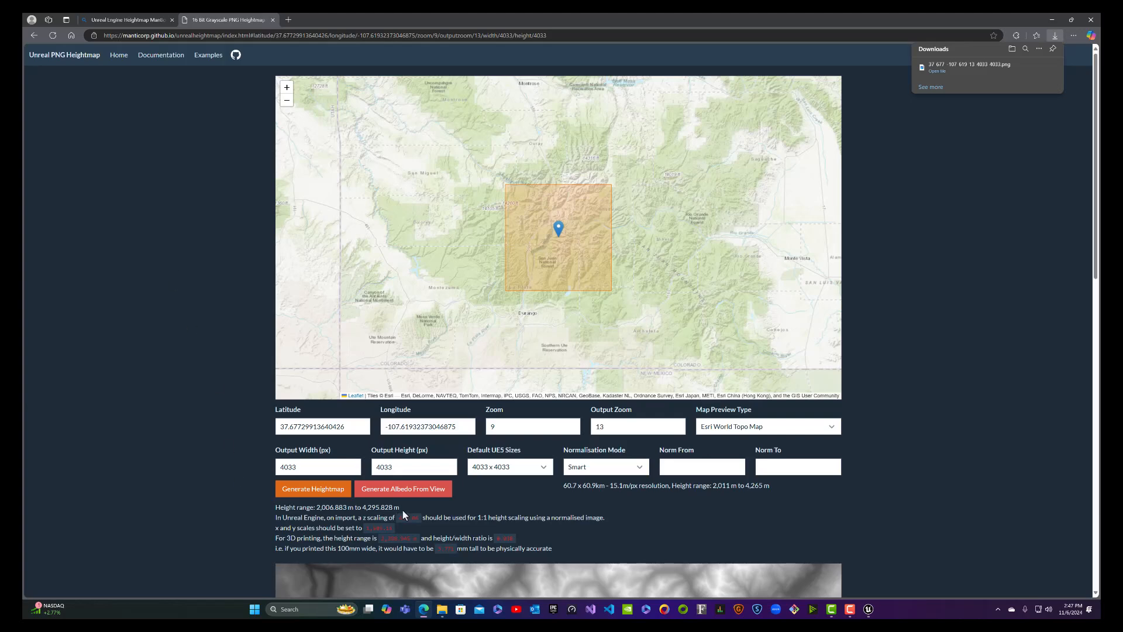
key("alt+Tab")
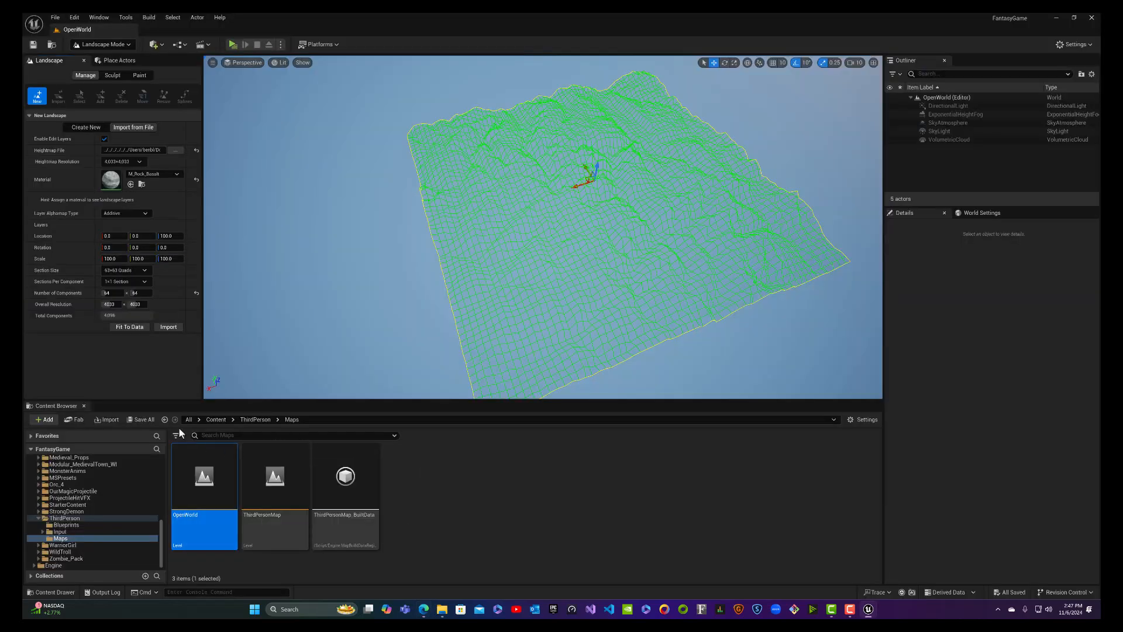
left_click(166, 259)
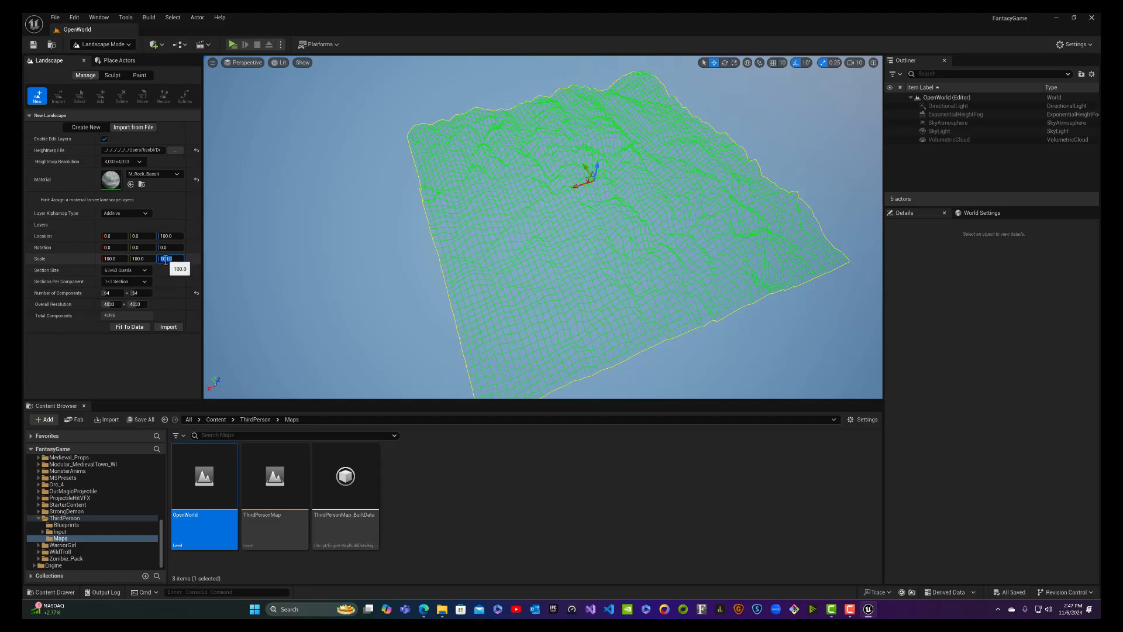
type("447.06")
Step: Check the recommended X and Y scales on the heightmap page and set the landscape's X and Y scale to 1505.15
left_click(113, 261)
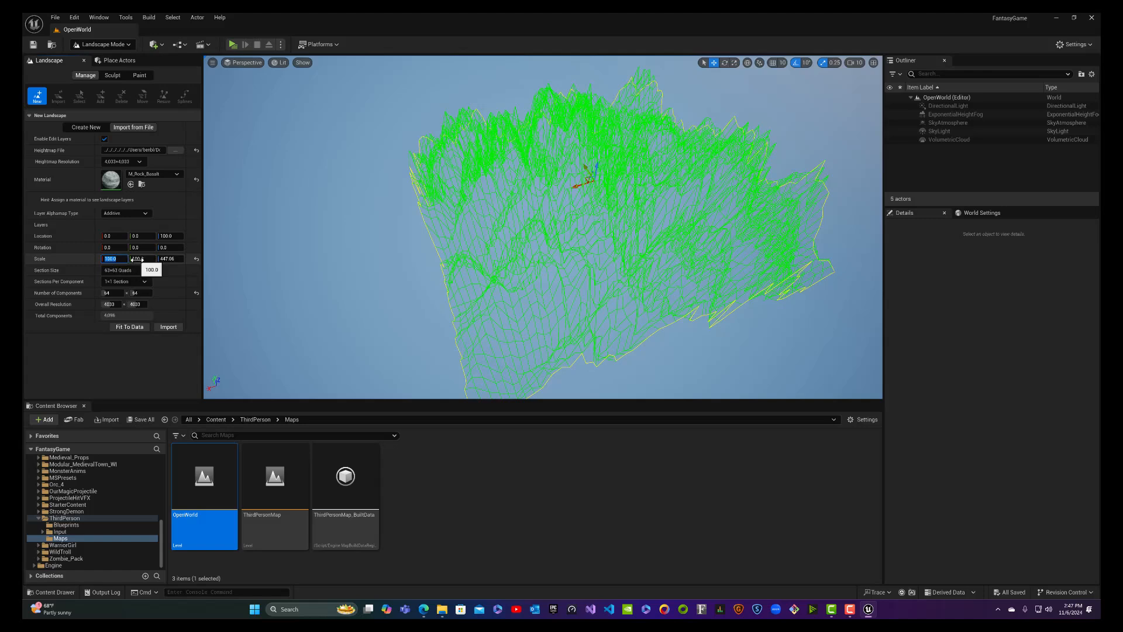
key("alt+Tab")
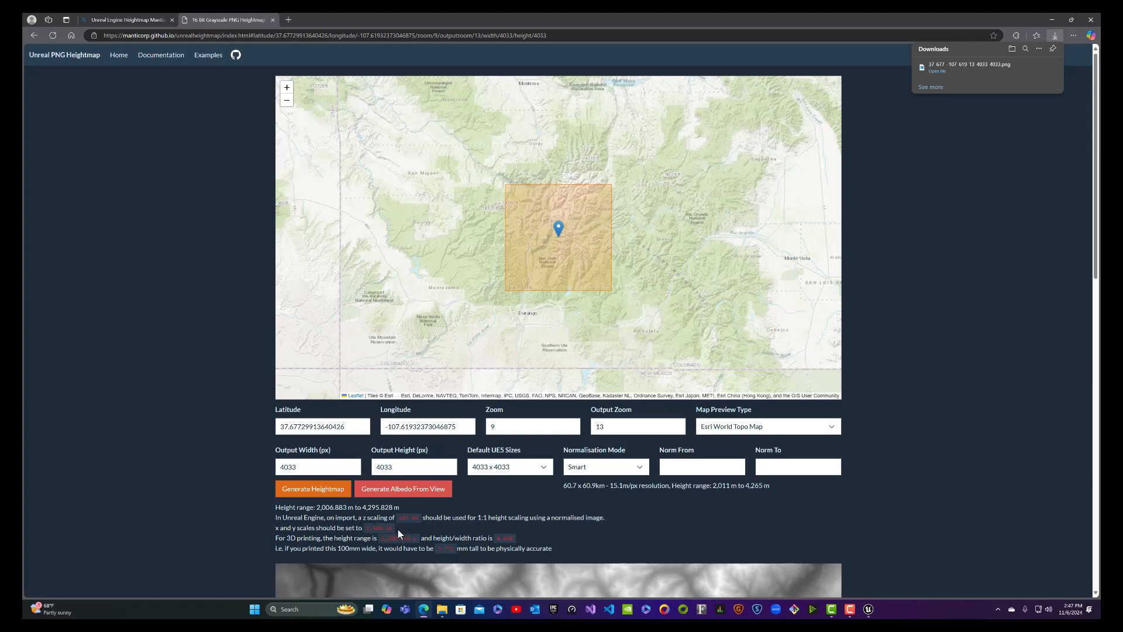
key("alt+Tab")
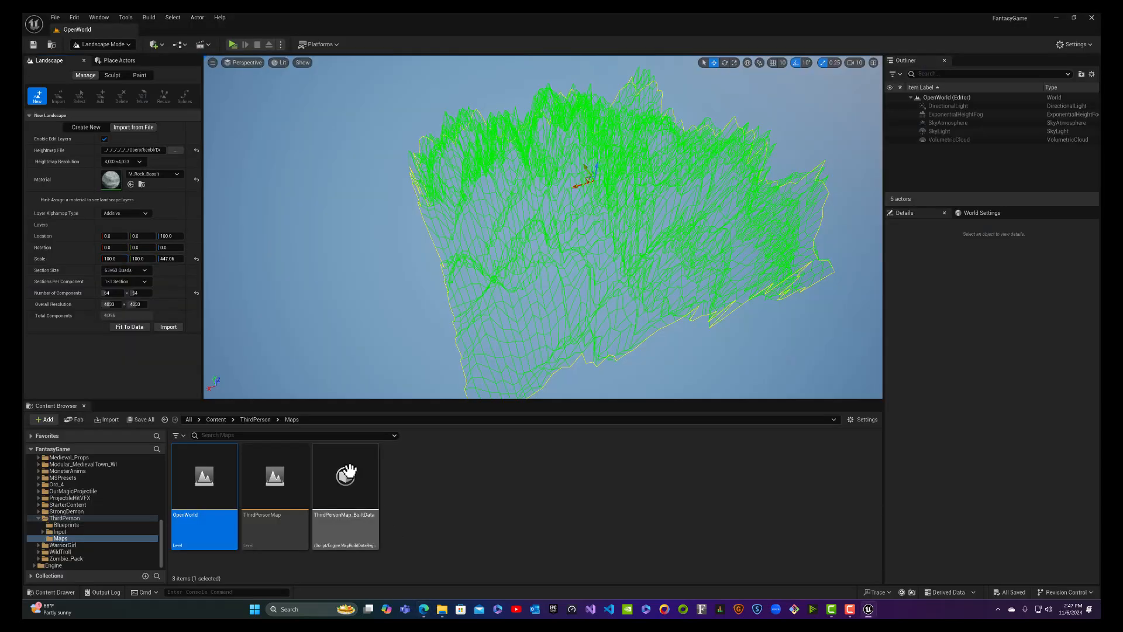
left_click(115, 259)
type("1505.15")
key("Return")
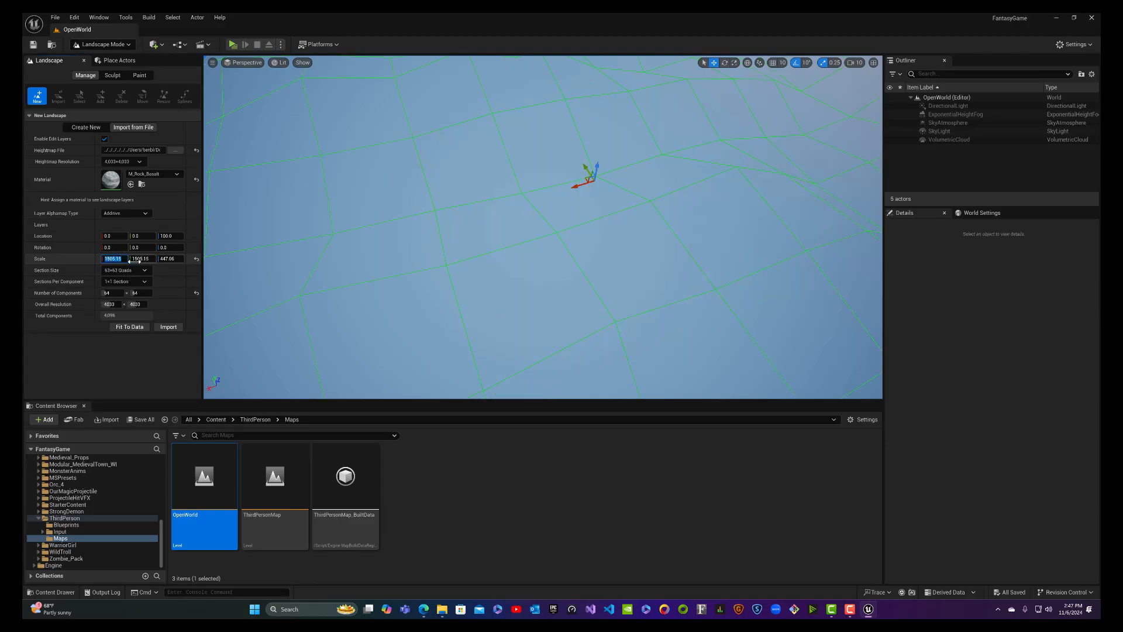
Step: Raise the viewport camera speed, and import the scaled heightmap as the OpenWorld level's landscape
right_click_drag(571, 181, 343, 230)
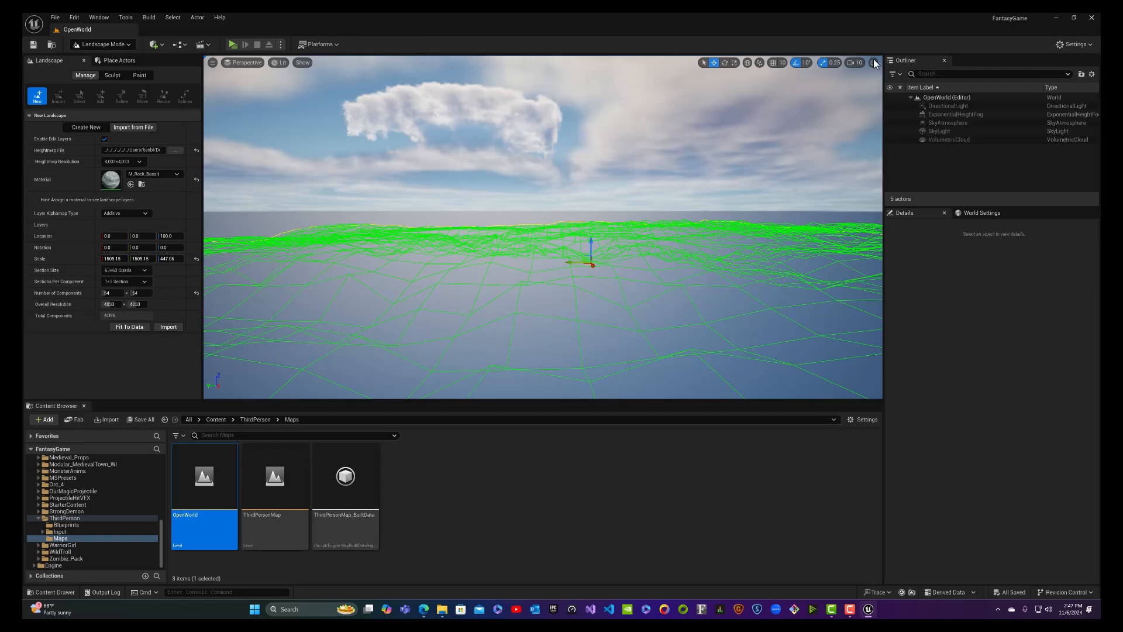
left_click(857, 62)
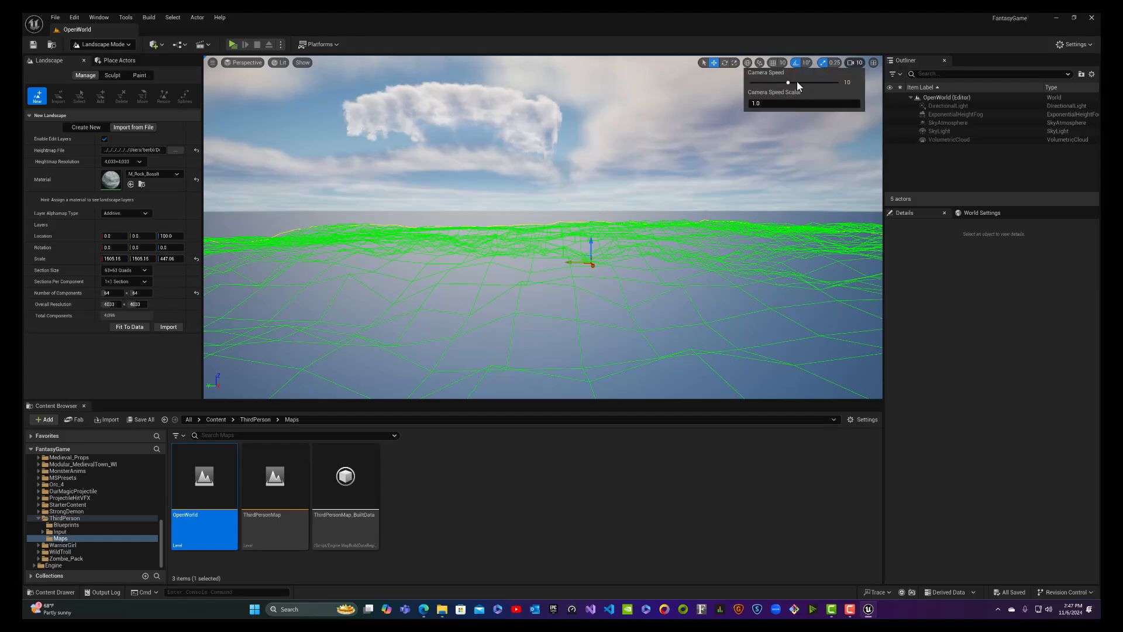
left_click_drag(792, 86, 822, 85)
right_click_drag(761, 152, 749, 153)
key("s")
key("w")
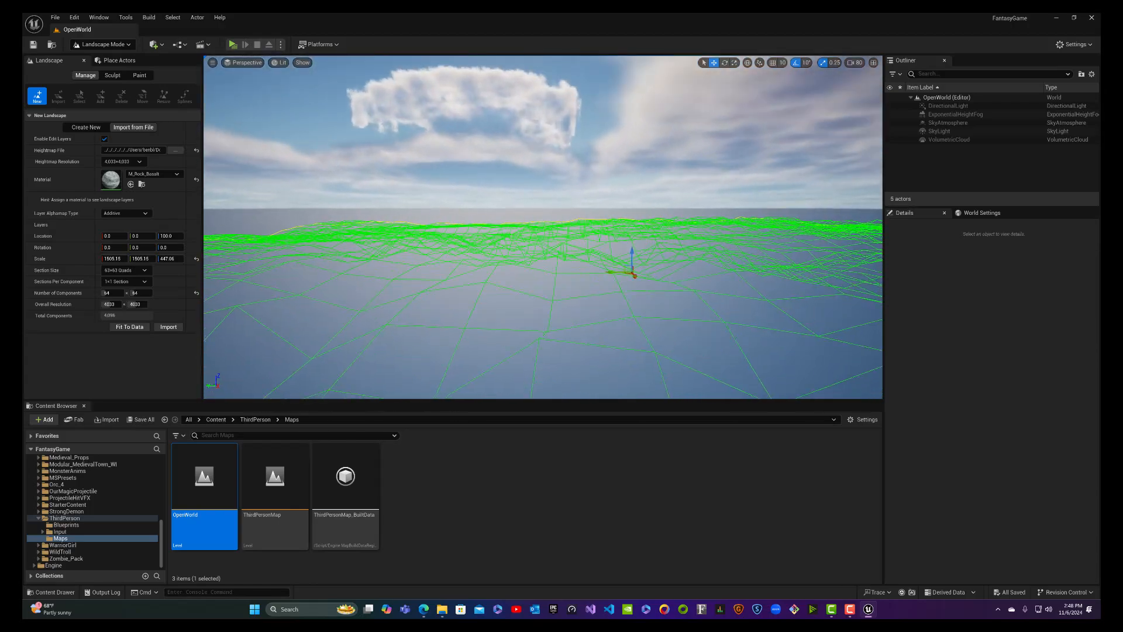
key("s")
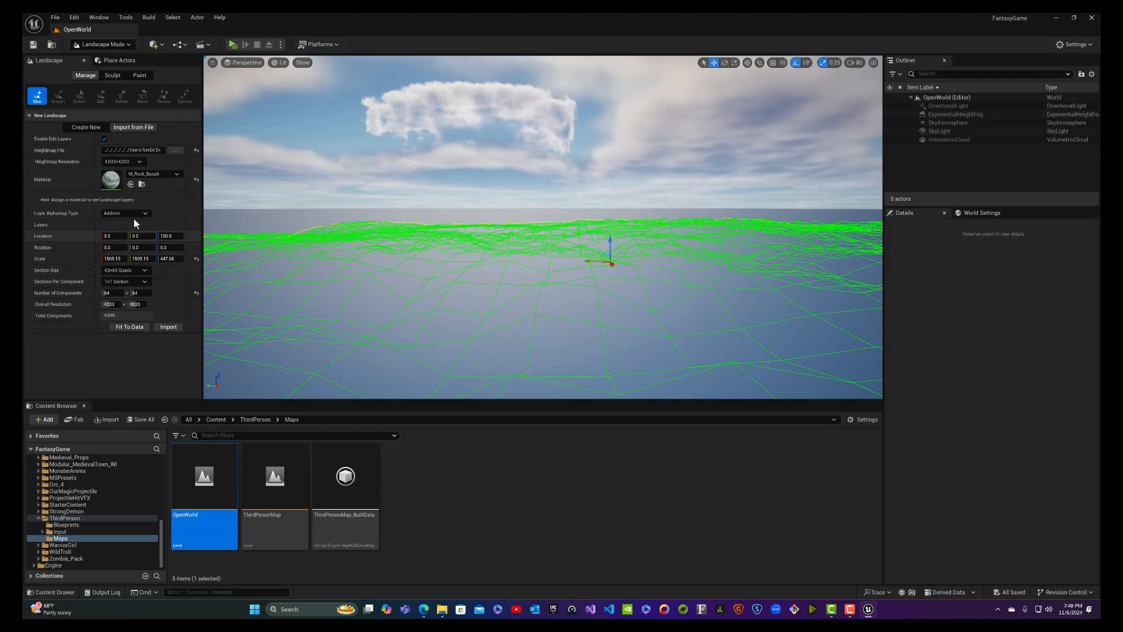
left_click(169, 327)
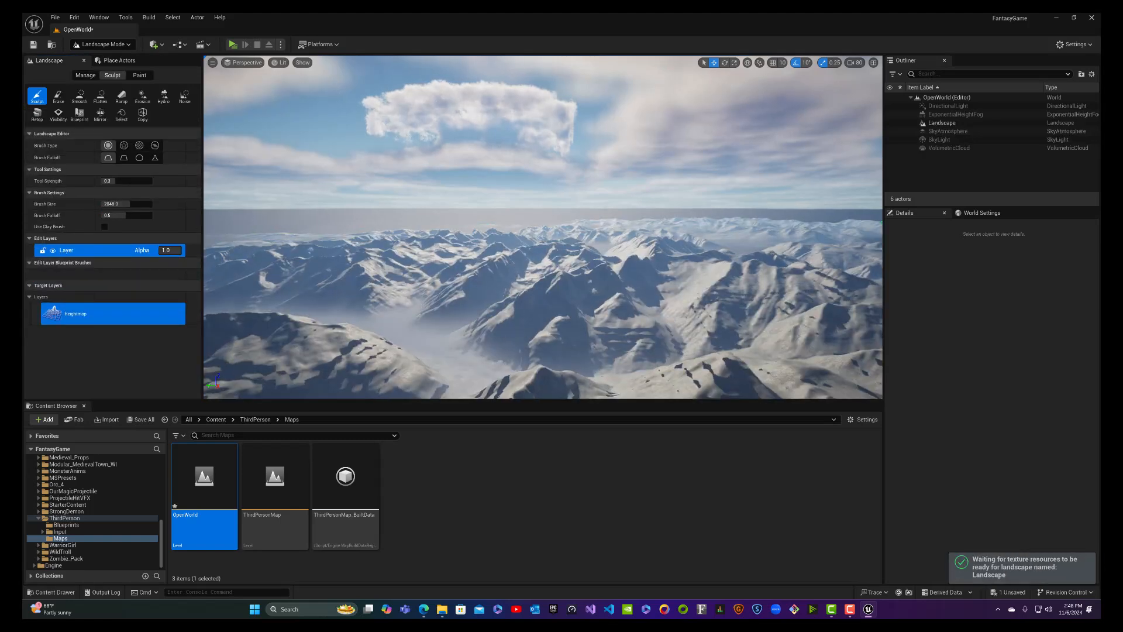
Step: Switch from Landscape mode to Selection mode and place a Player Start on a gentle stretch of the imported landscape
right_click(489, 342)
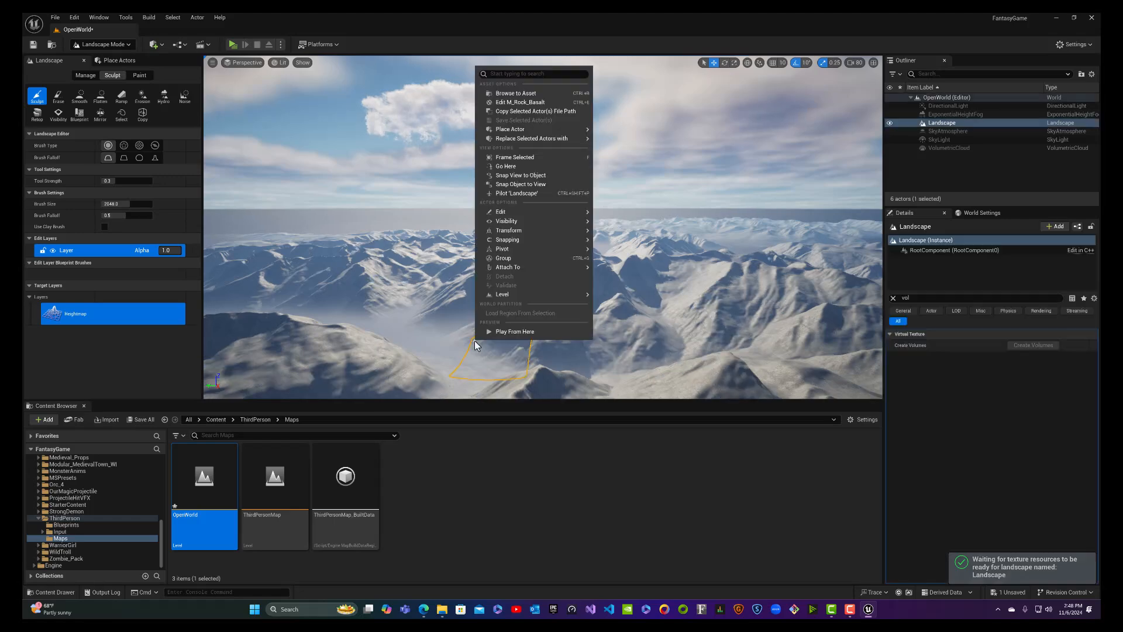
left_click(508, 474)
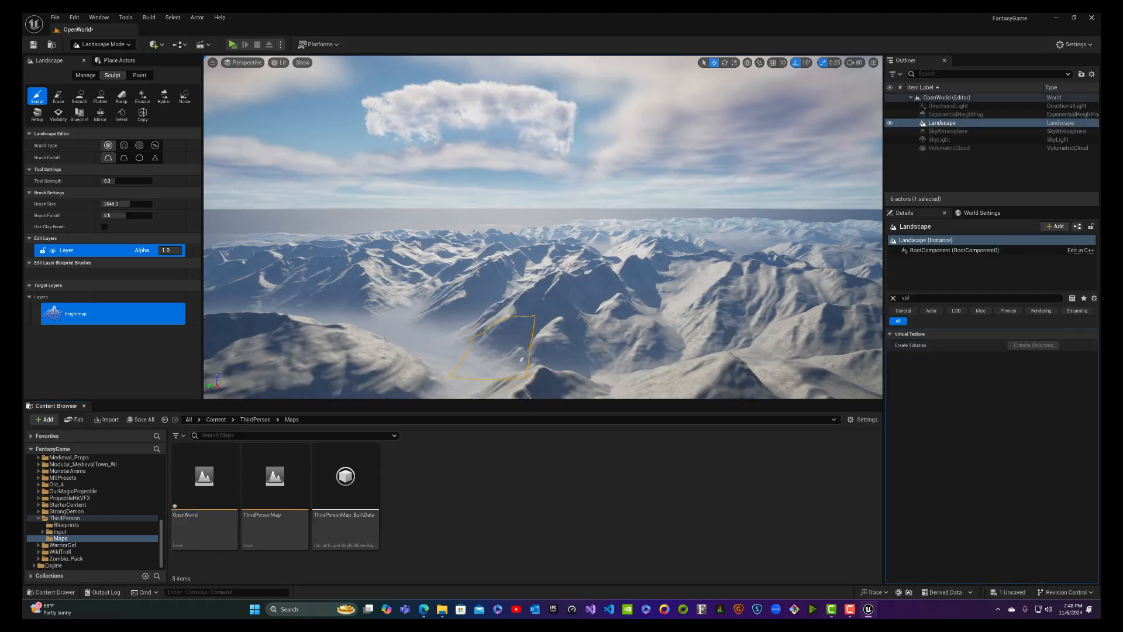
right_click_drag(517, 316, 490, 347)
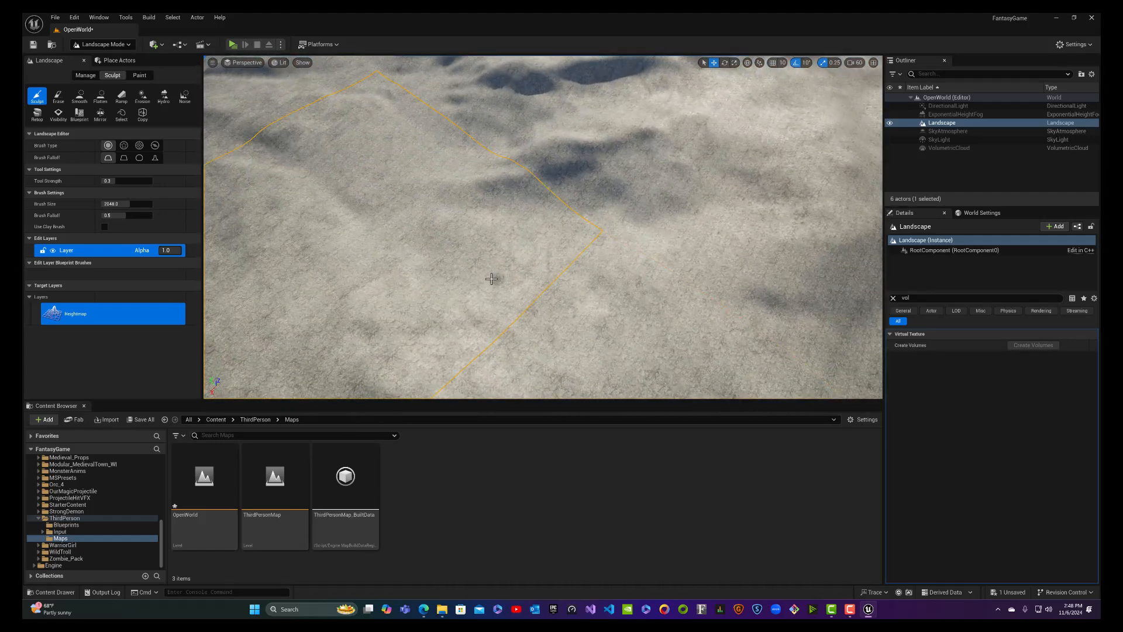
left_click(103, 44)
left_click(104, 60)
left_click(105, 60)
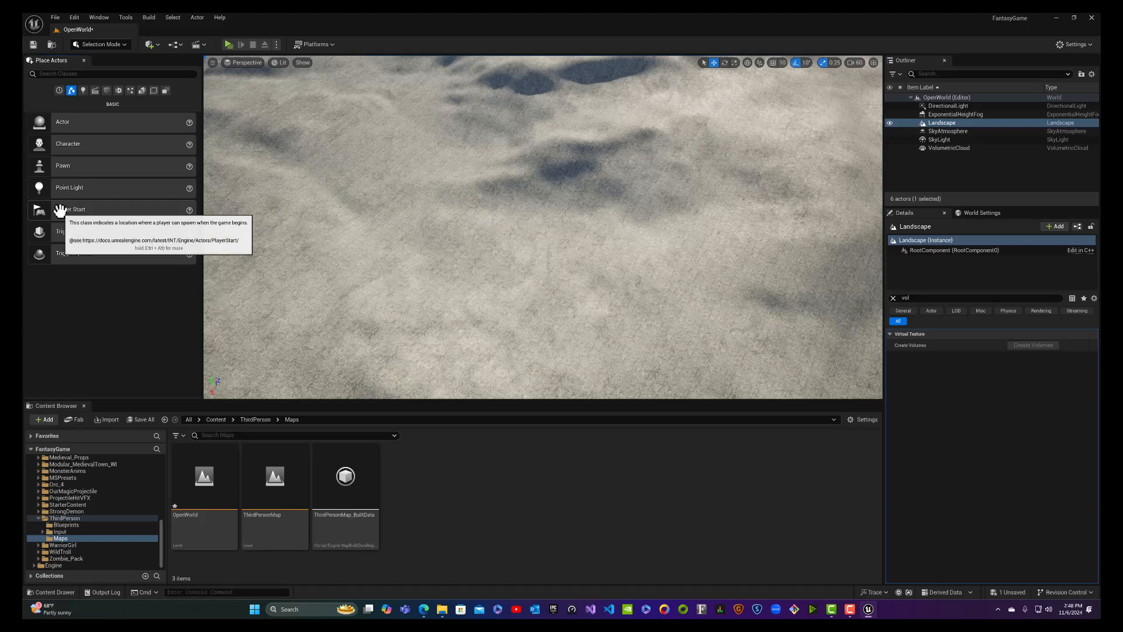
left_click_drag(59, 208, 444, 255)
left_click_drag(501, 283, 500, 283)
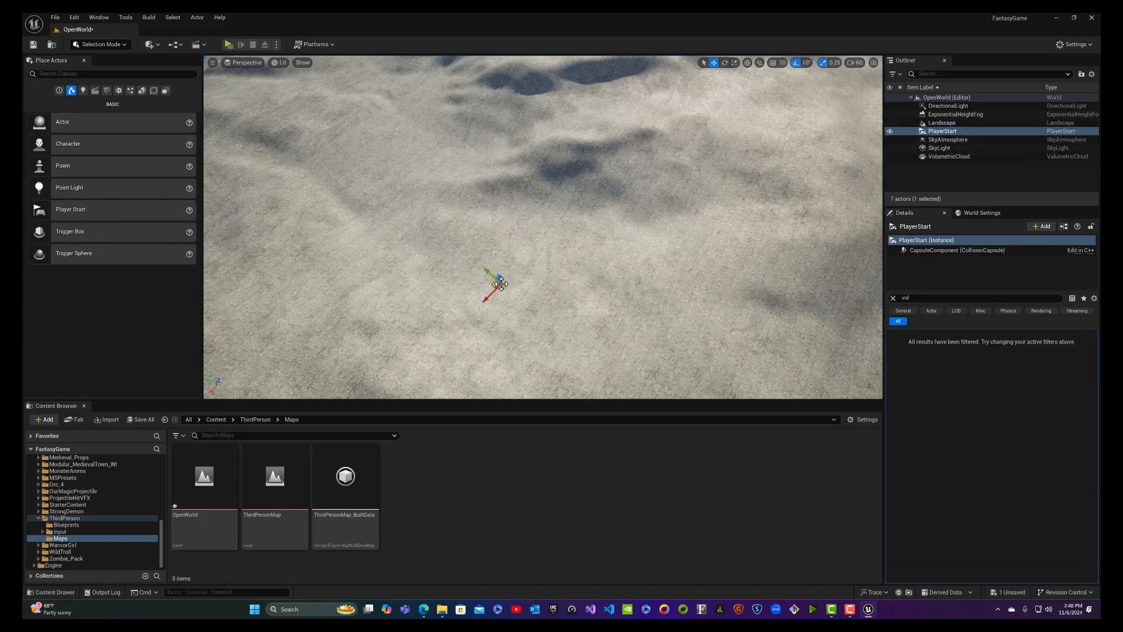
Step: Try raising the Player Start above the landscape surface, and undo the move
right_click_drag(512, 289, 512, 289)
scroll(512, 289, "down", 4)
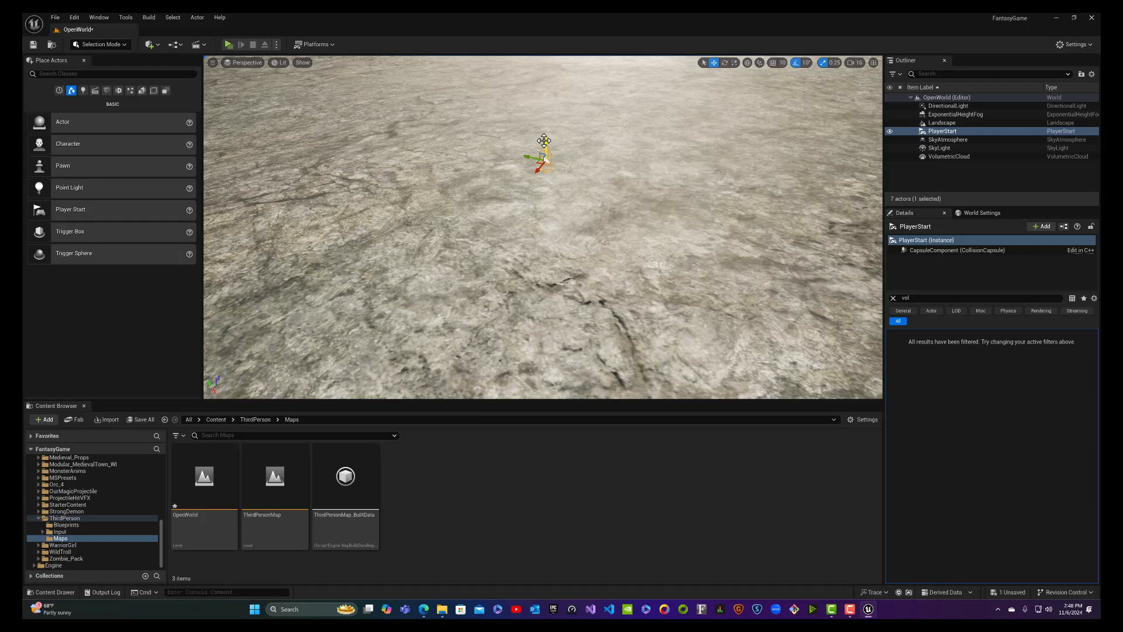
left_click_drag(546, 146, 547, 101)
key("ctrl+z")
Step: Play the level and run the character across the slopes to judge the landscape's scale, and end the play session
left_click(227, 45)
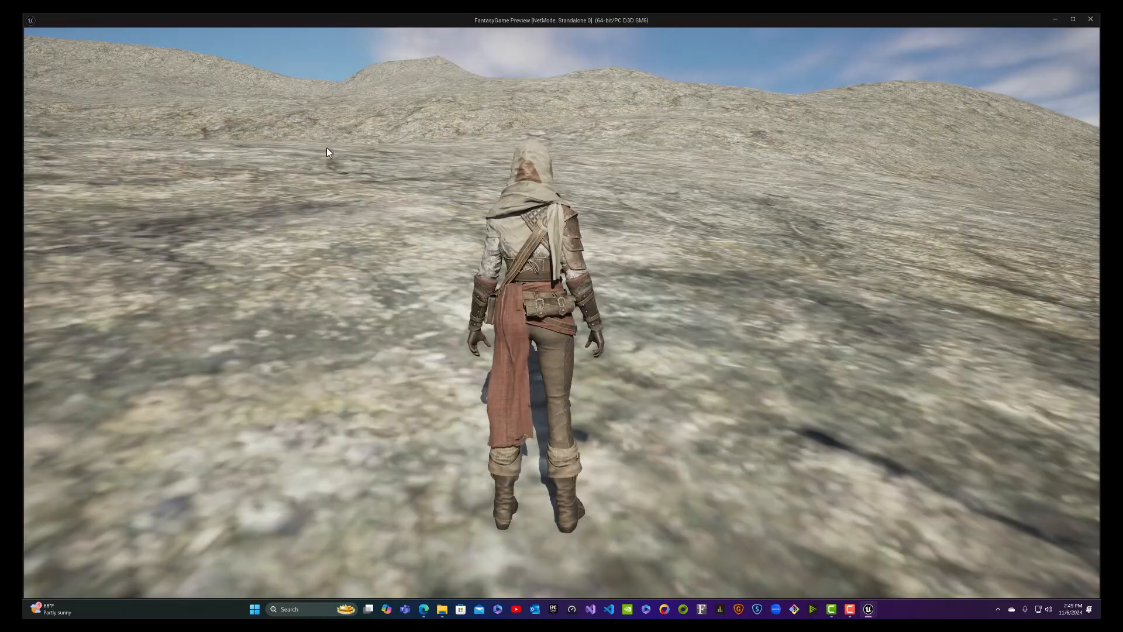
key("w")
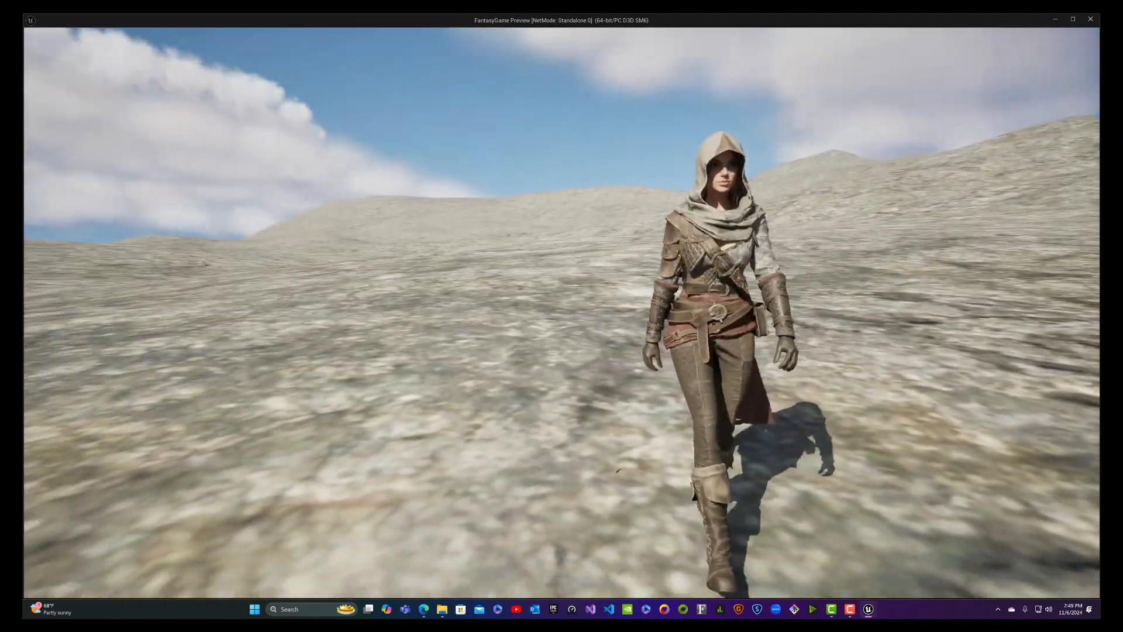
key("w")
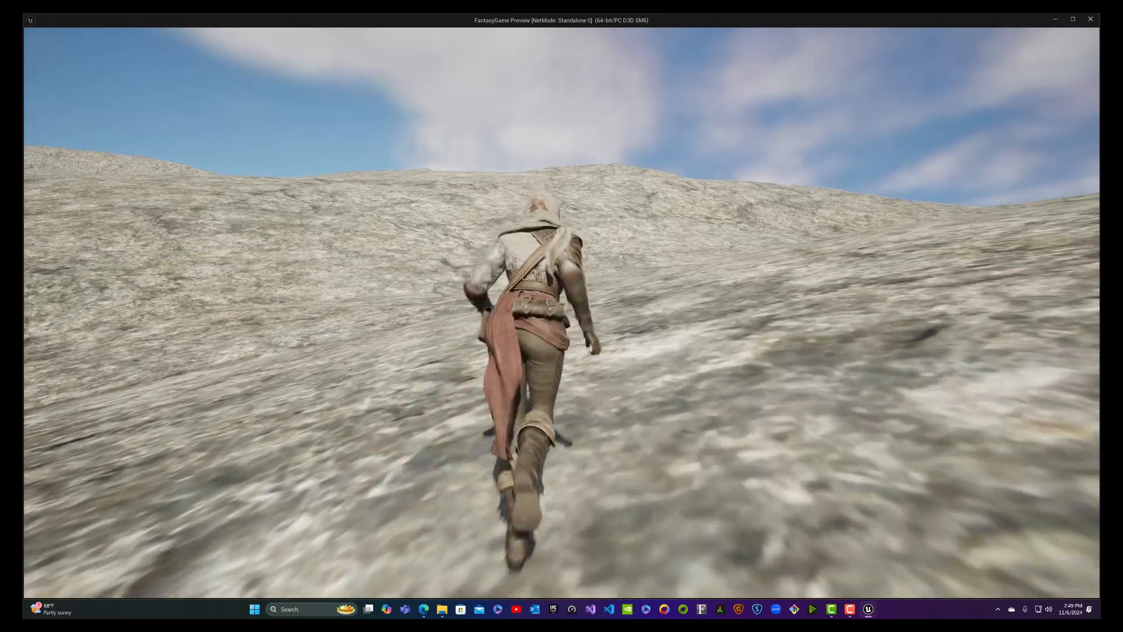
key("w")
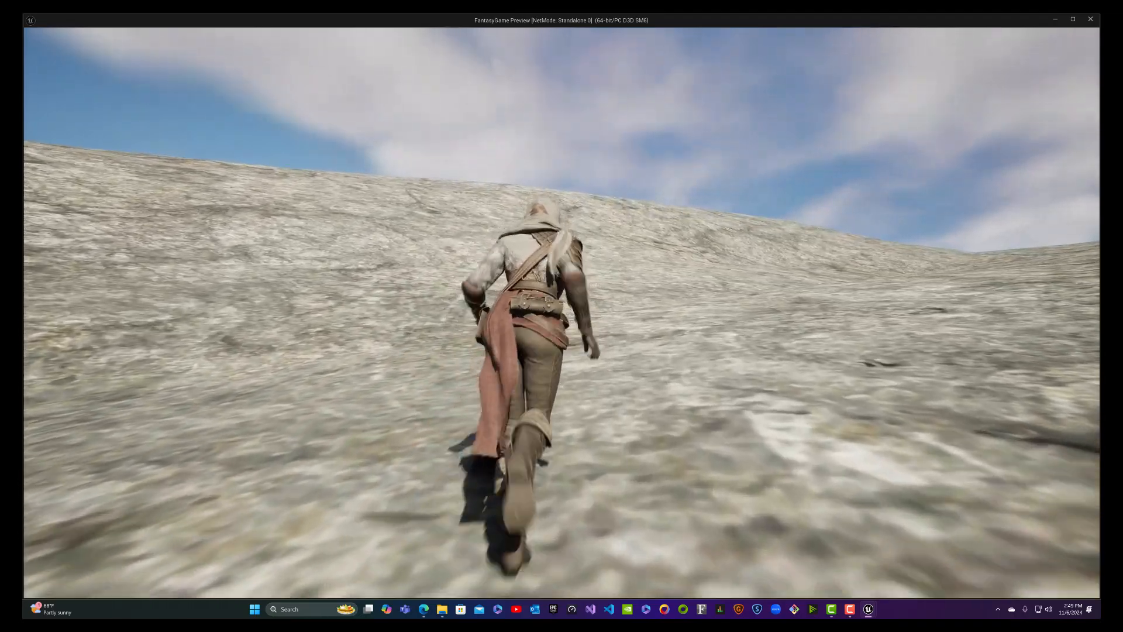
key("w")
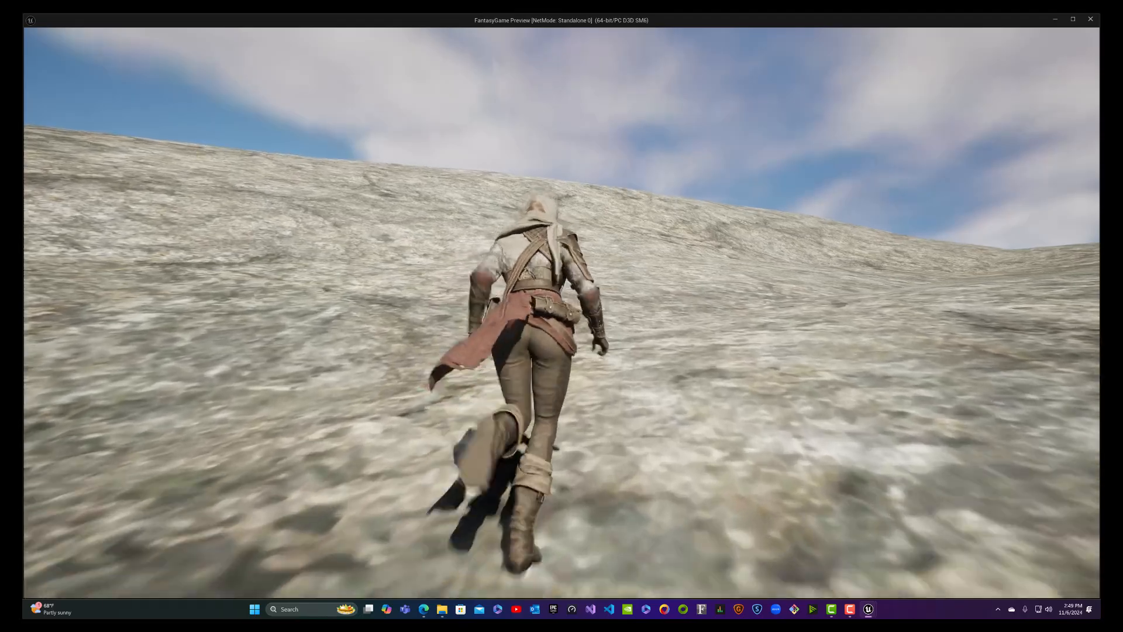
key("w")
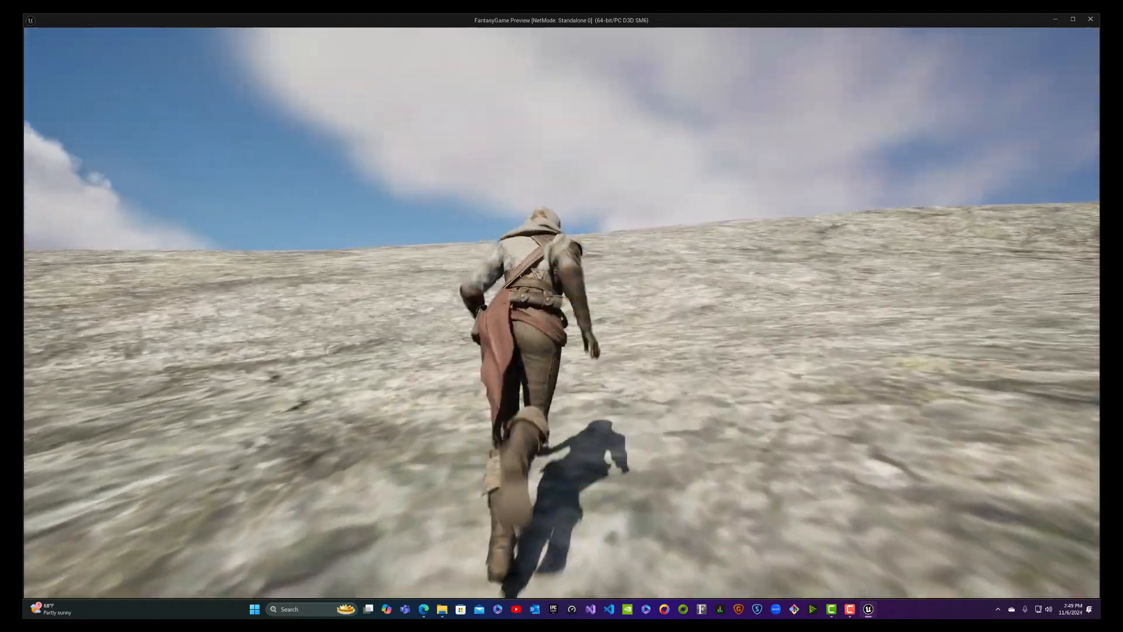
key("w")
key("w")
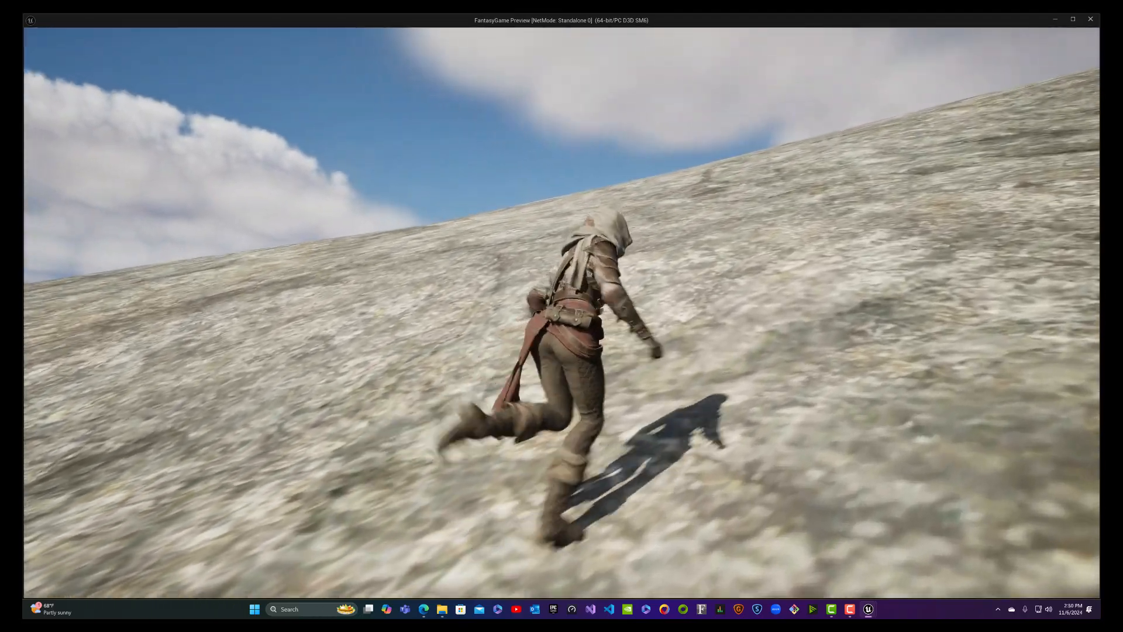
key("w")
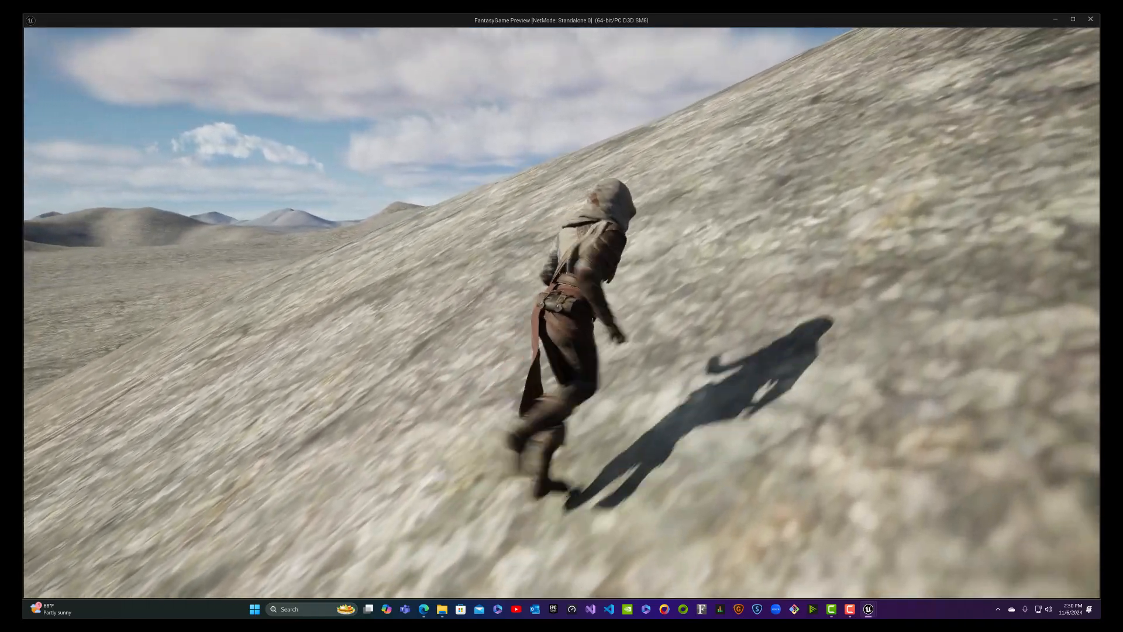
key("w")
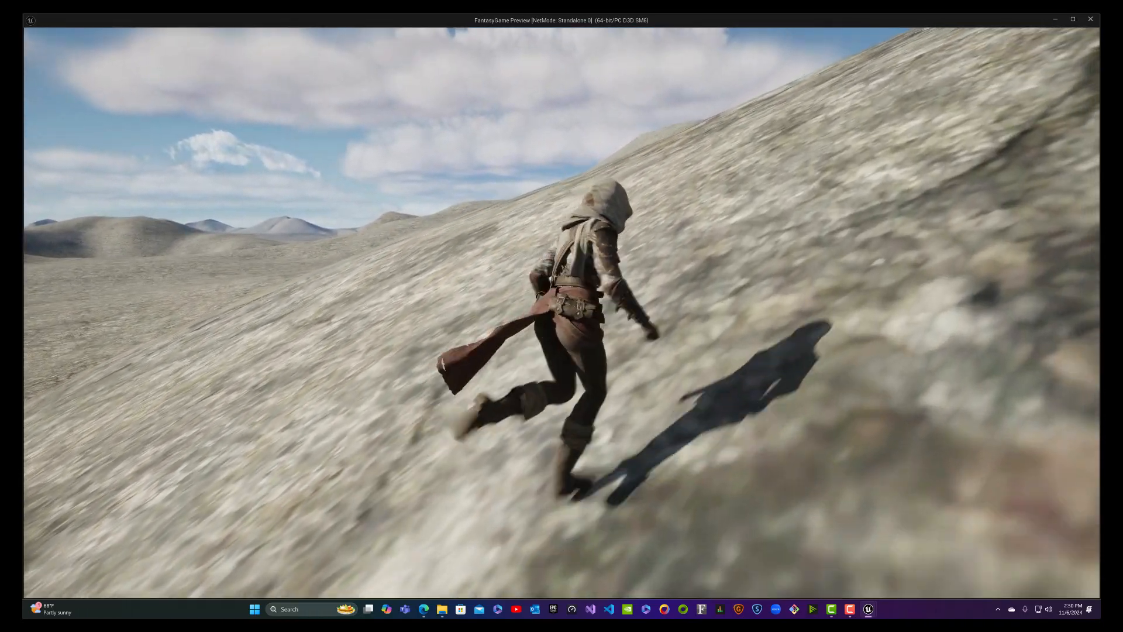
key("w")
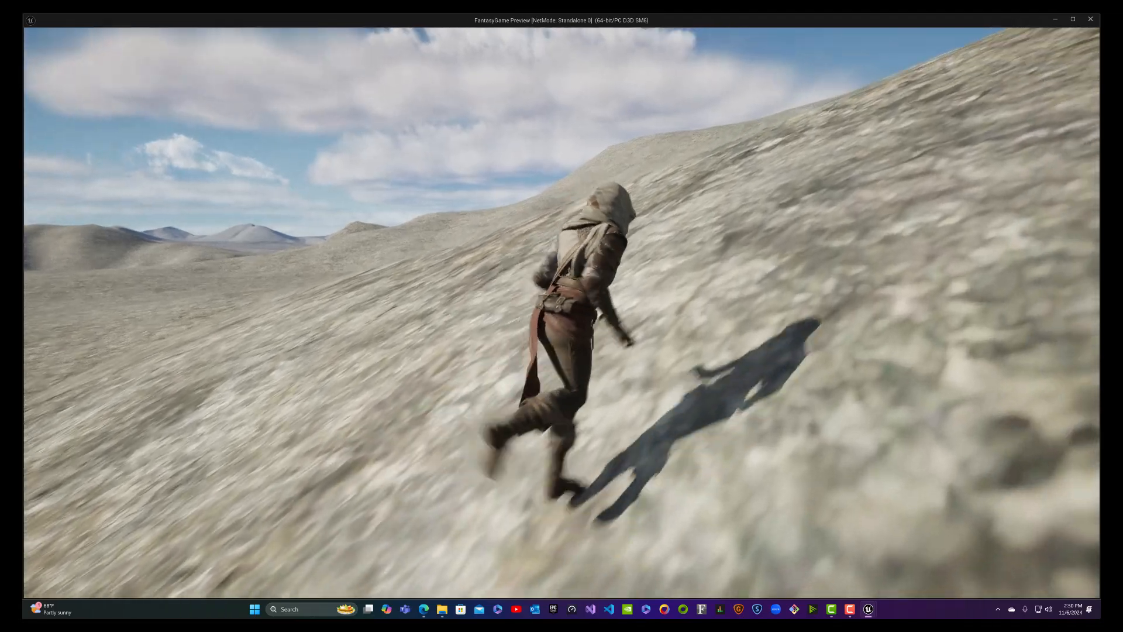
key("w")
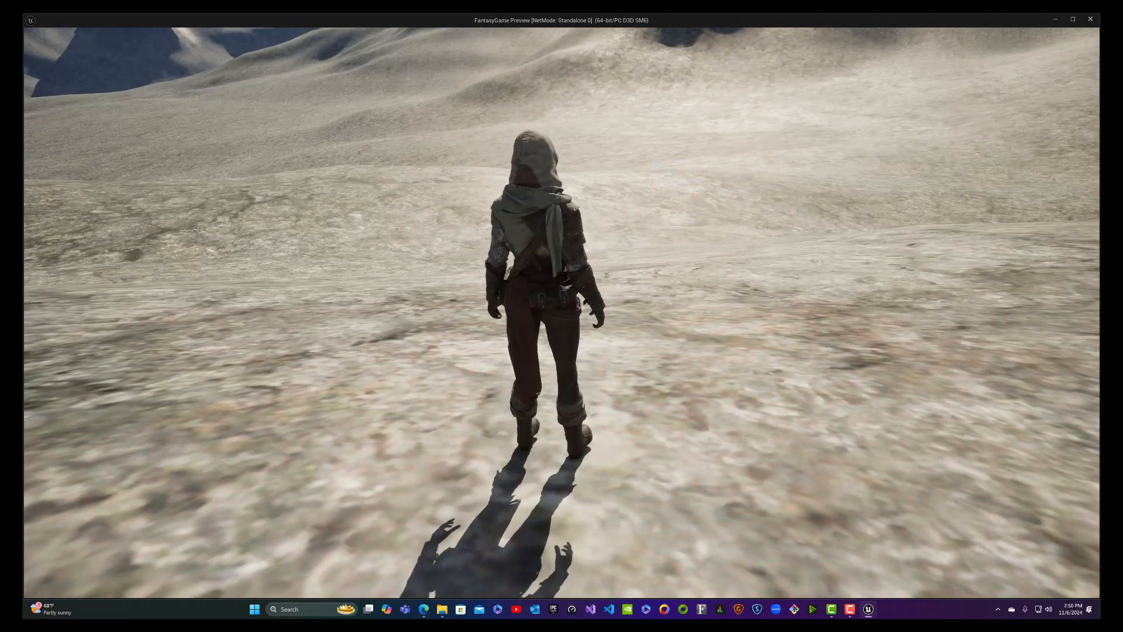
key("w")
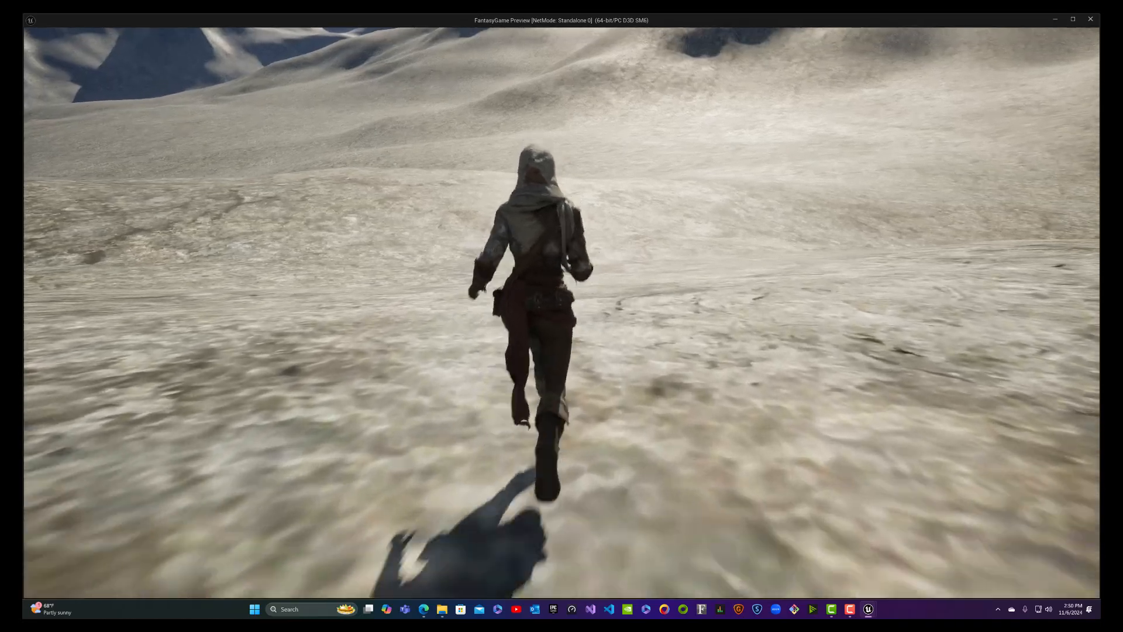
key("w")
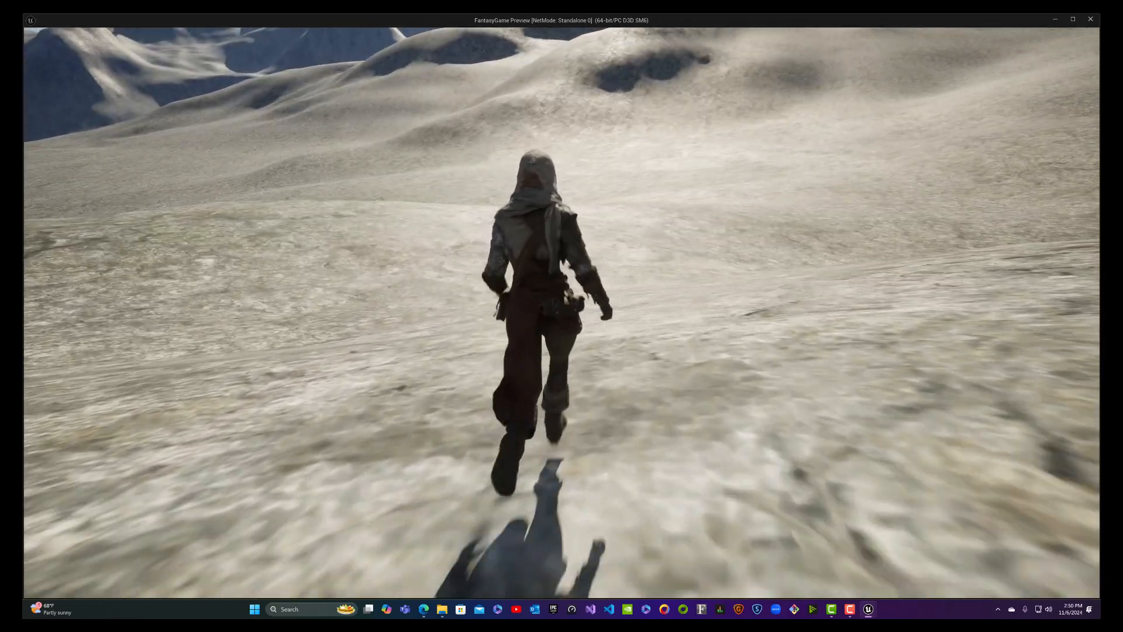
key("w")
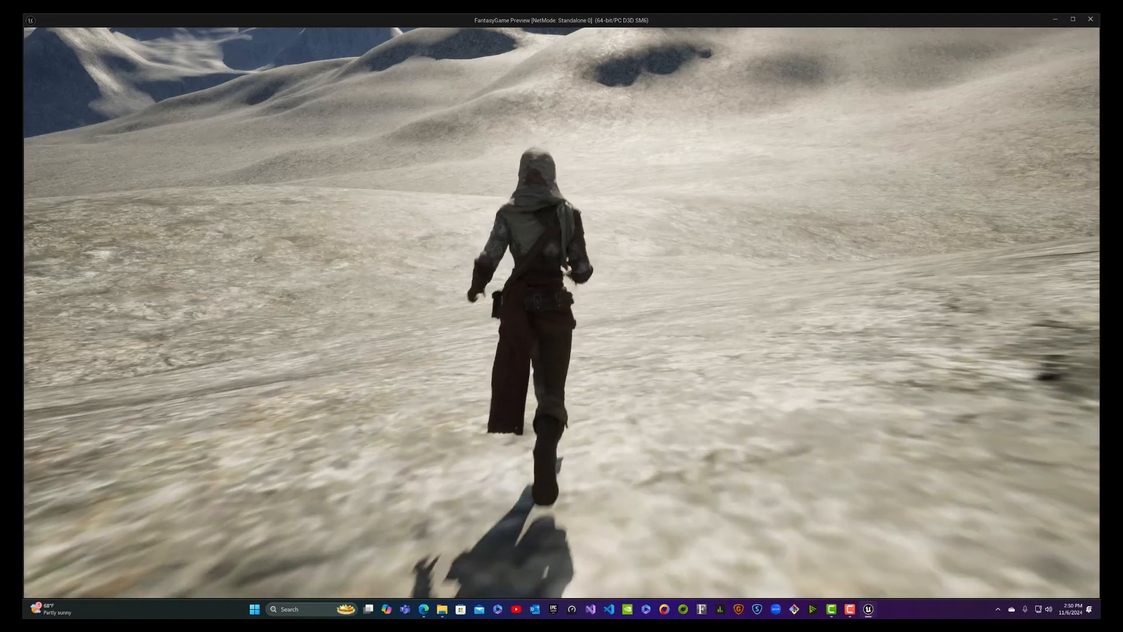
key("w")
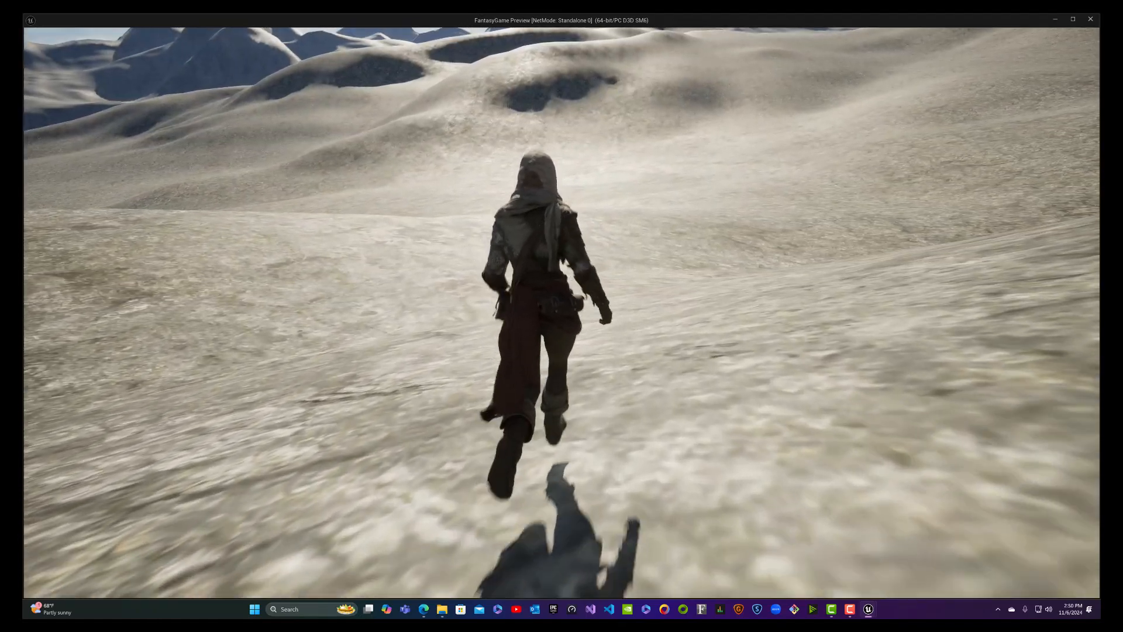
key("Escape")
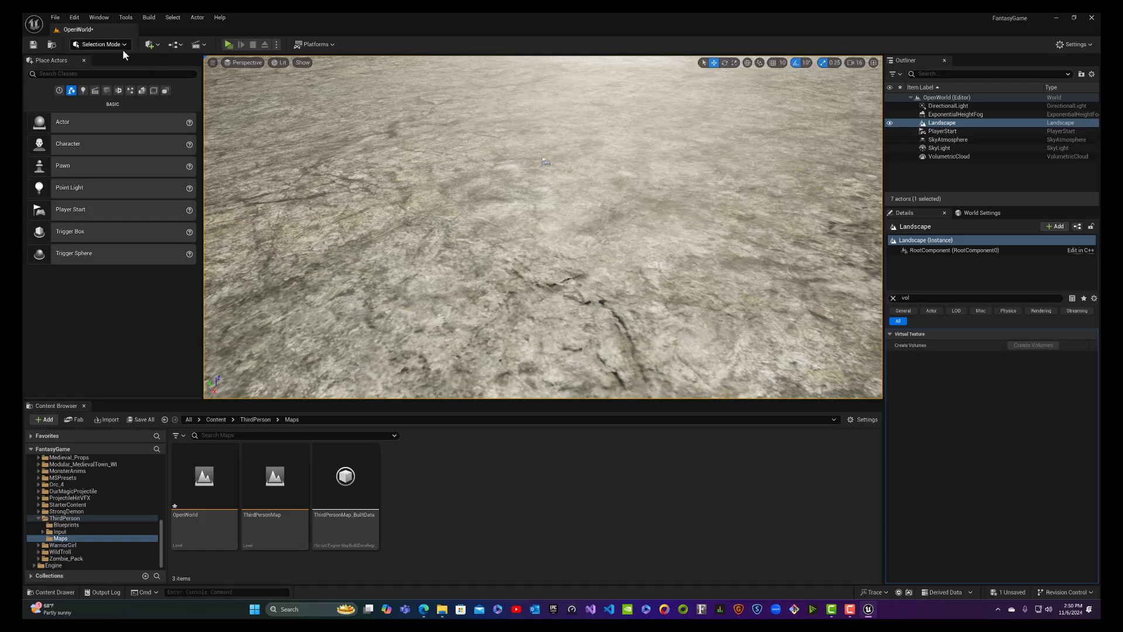
Step: Set the landscape's collision preset to Custom, with the ProjectileTrace and Projectile responses set to Block
left_click(914, 298)
type("coll")
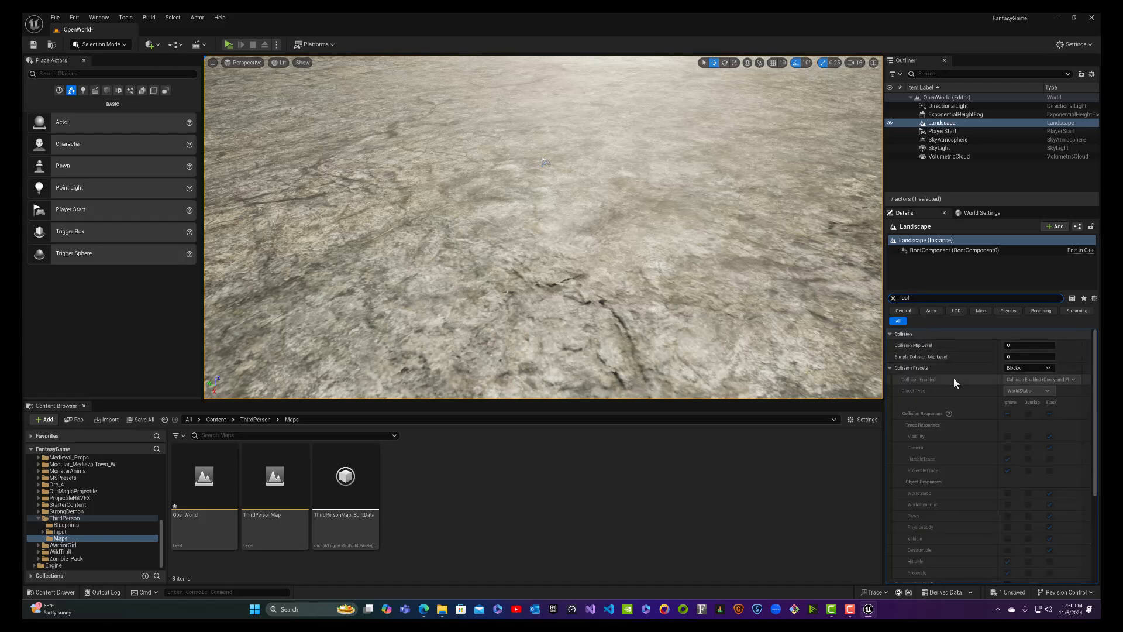
left_click(1049, 368)
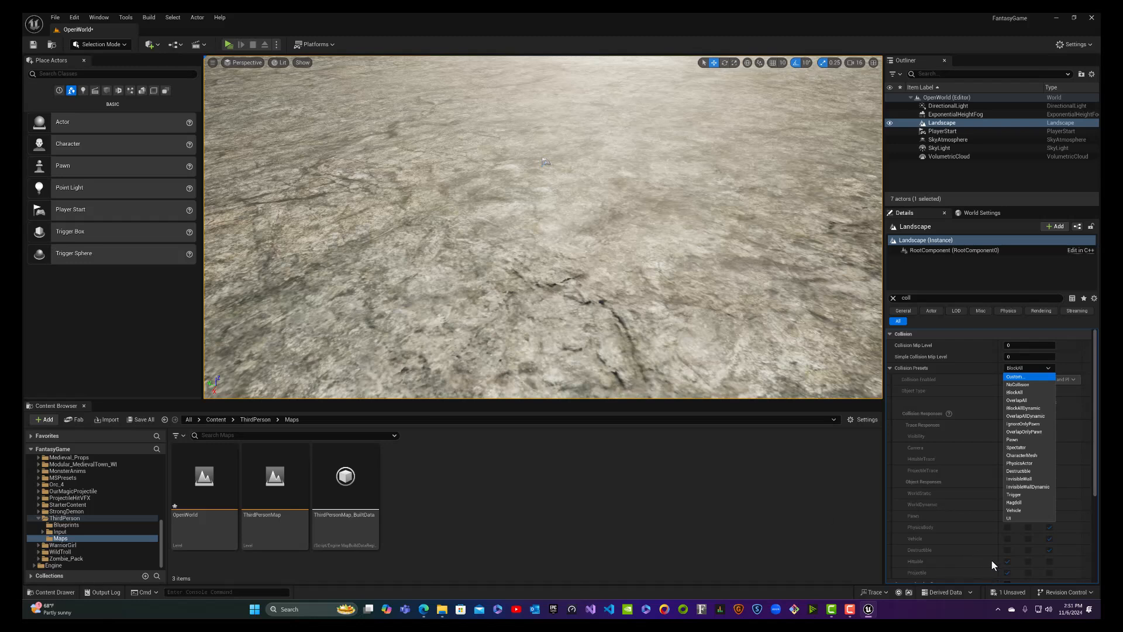
key("Return")
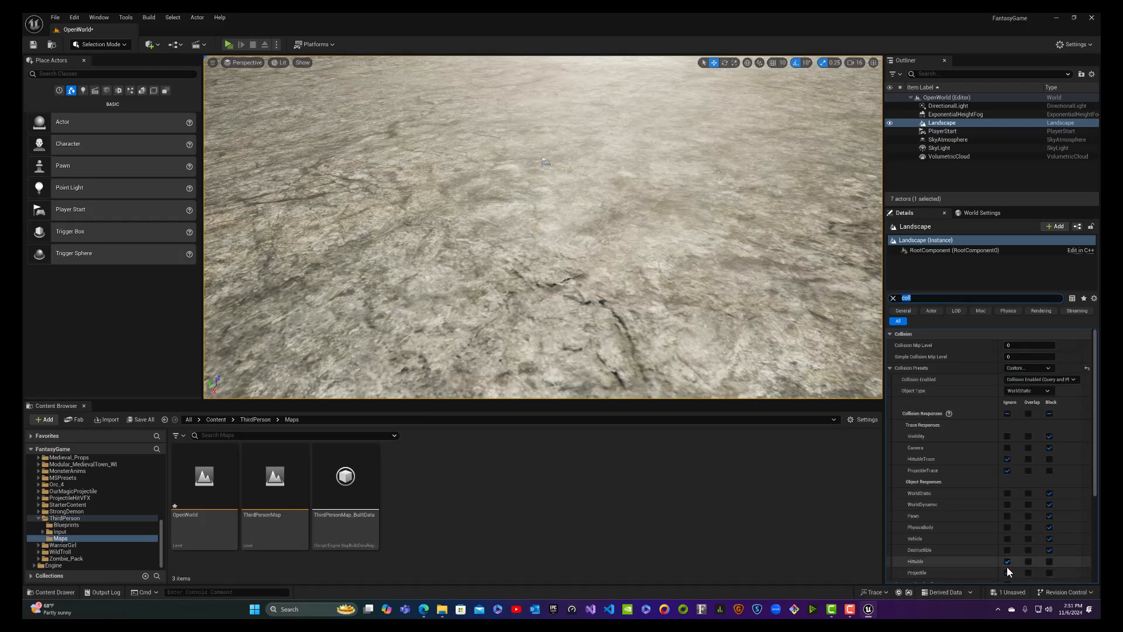
scroll(980, 516, "down", 2)
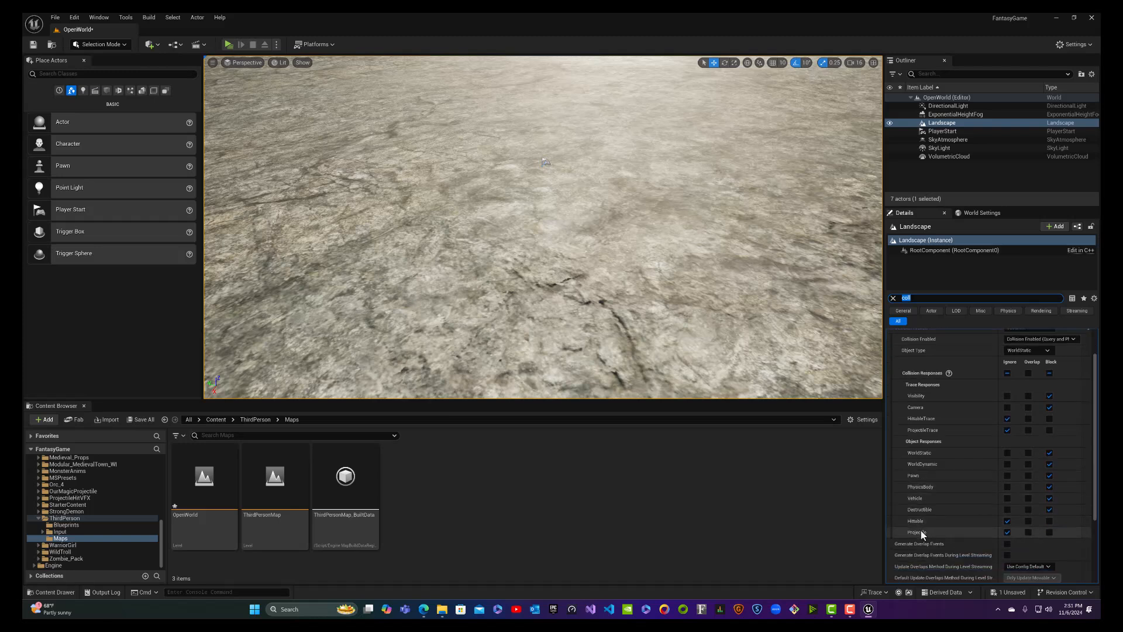
left_click(1050, 532)
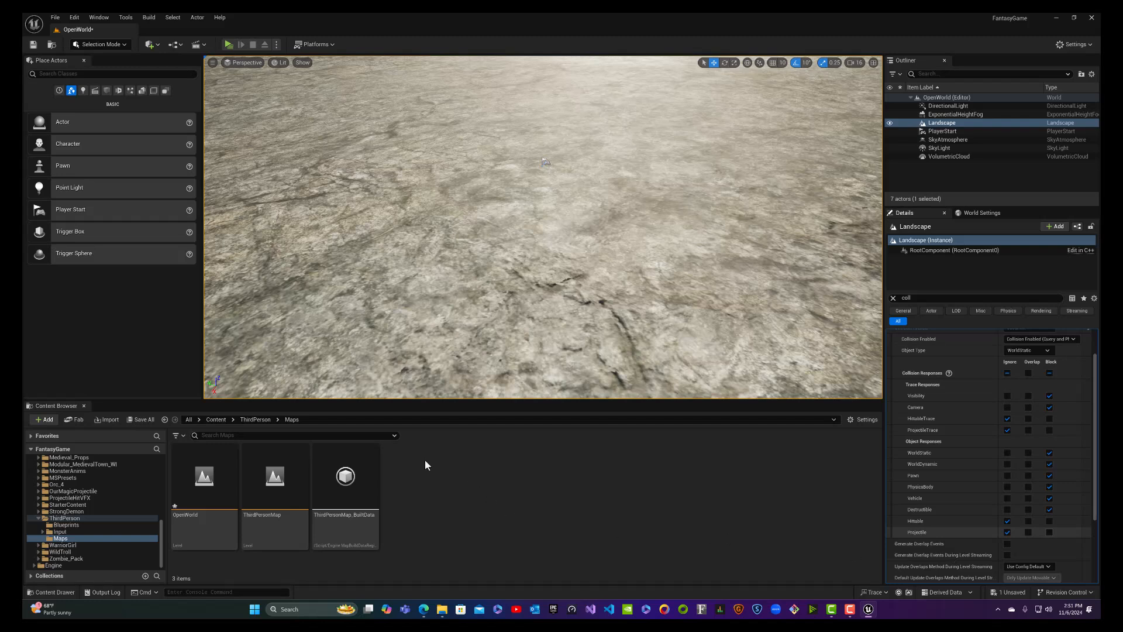
key("ctrl+z")
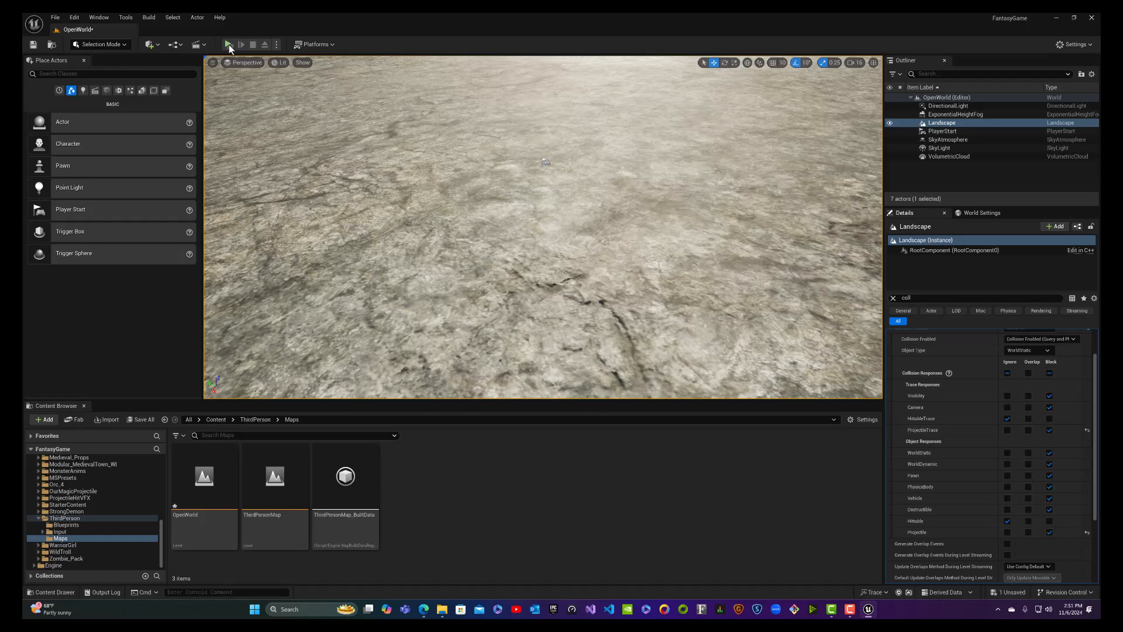
Step: Playtest the level, casting a projectile attack at the ground to test the landscape's collision, and end the play session
key("w")
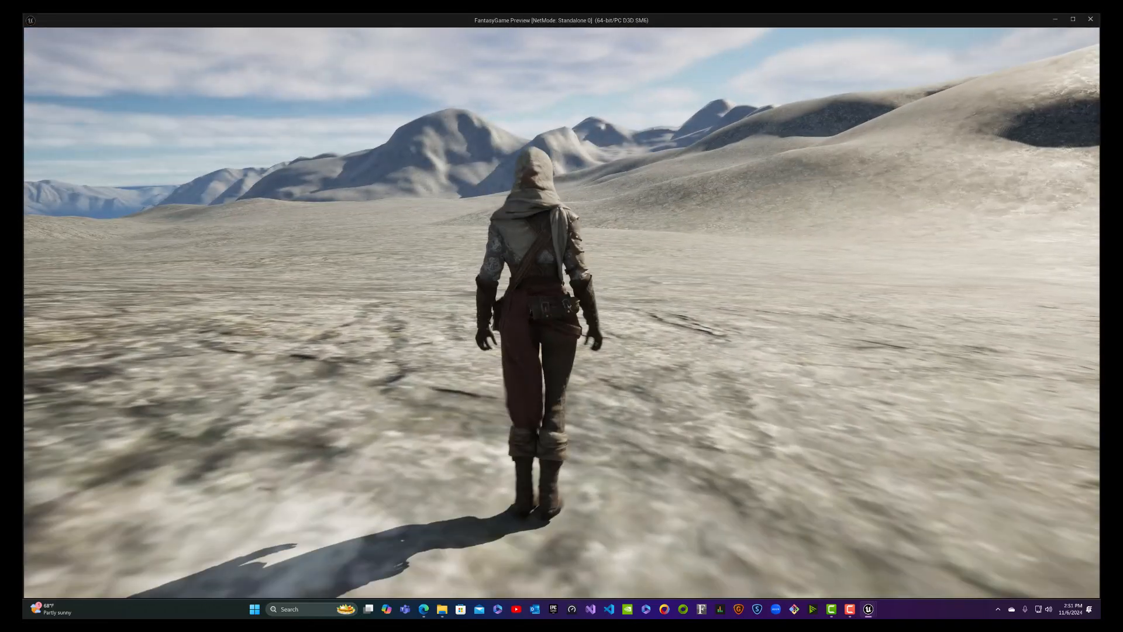
key("w")
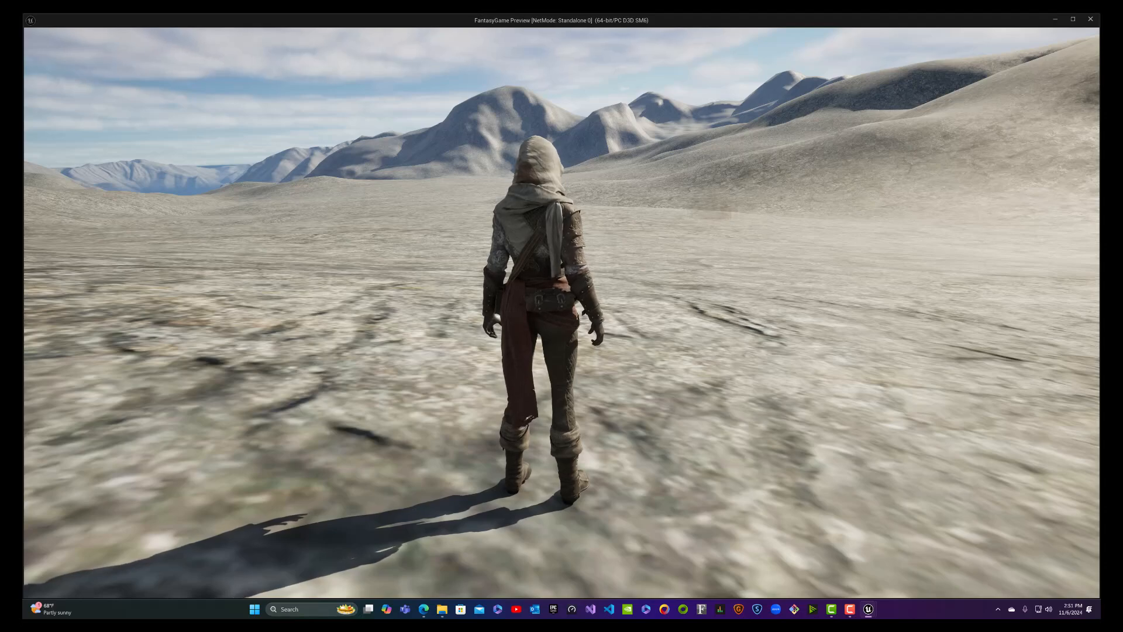
key("1")
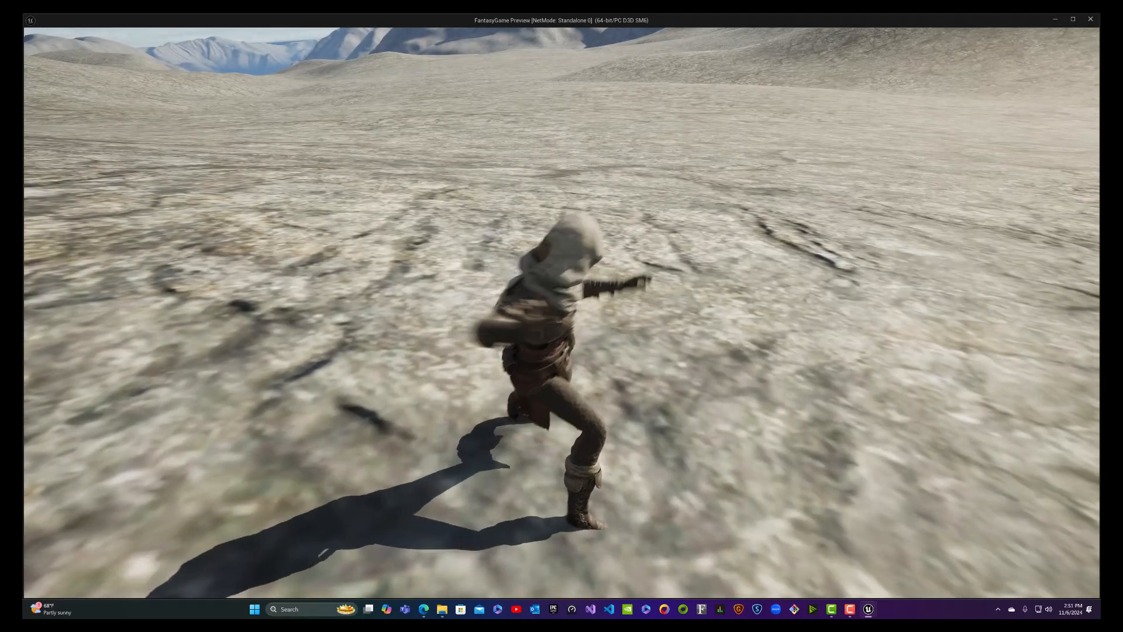
key("s")
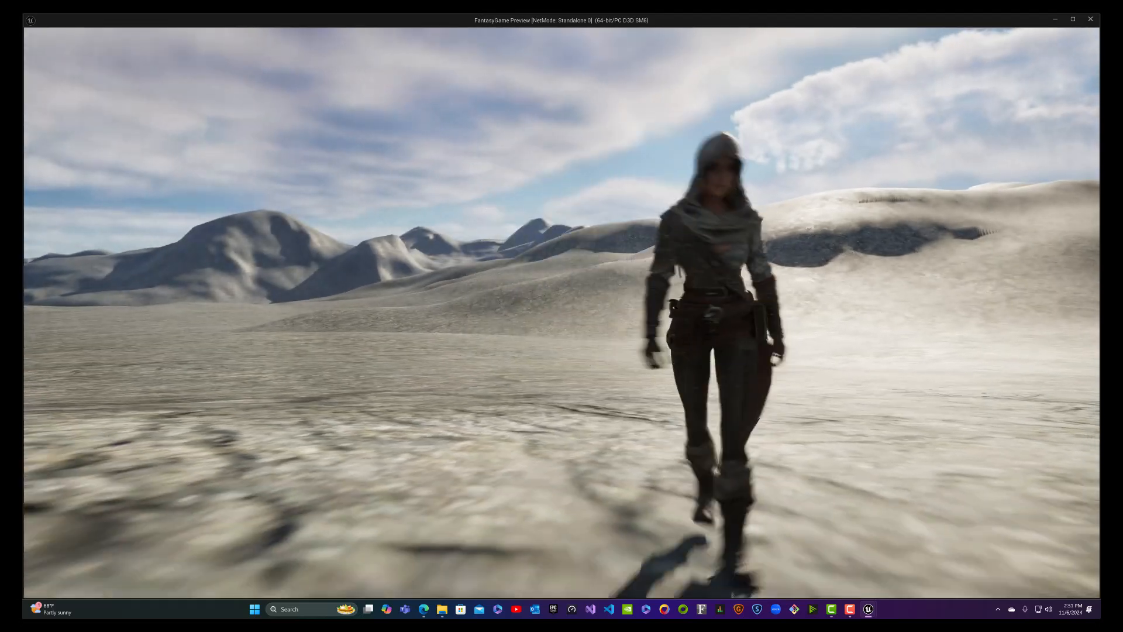
key("Escape")
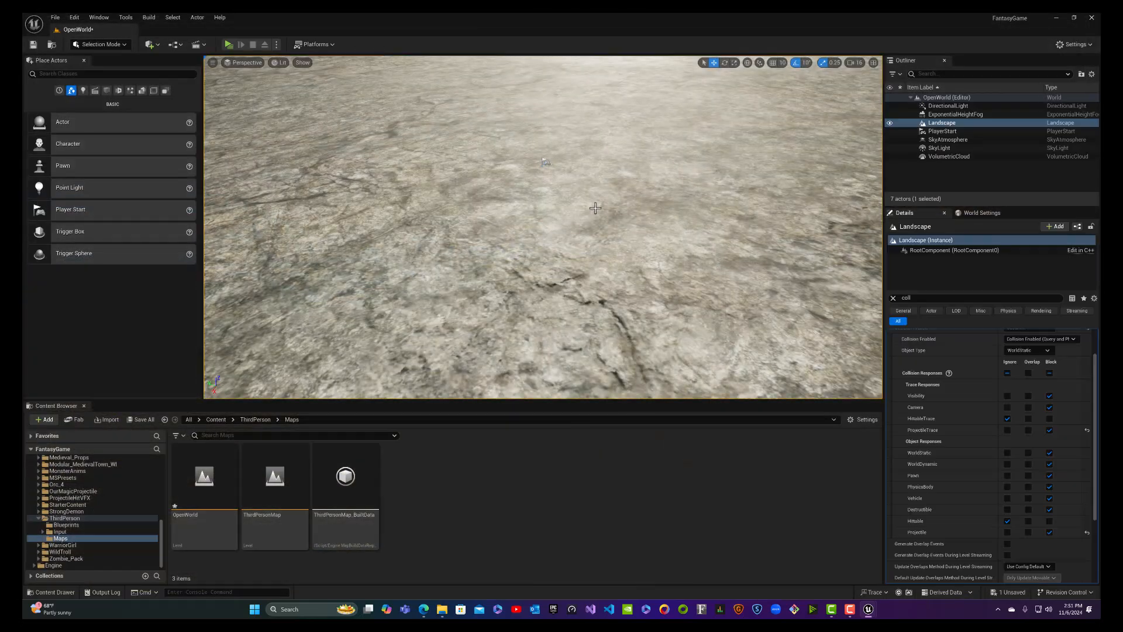
Step: Look over the hills around the Player Start and deselect the landscape
right_click_drag(404, 219, 635, 310)
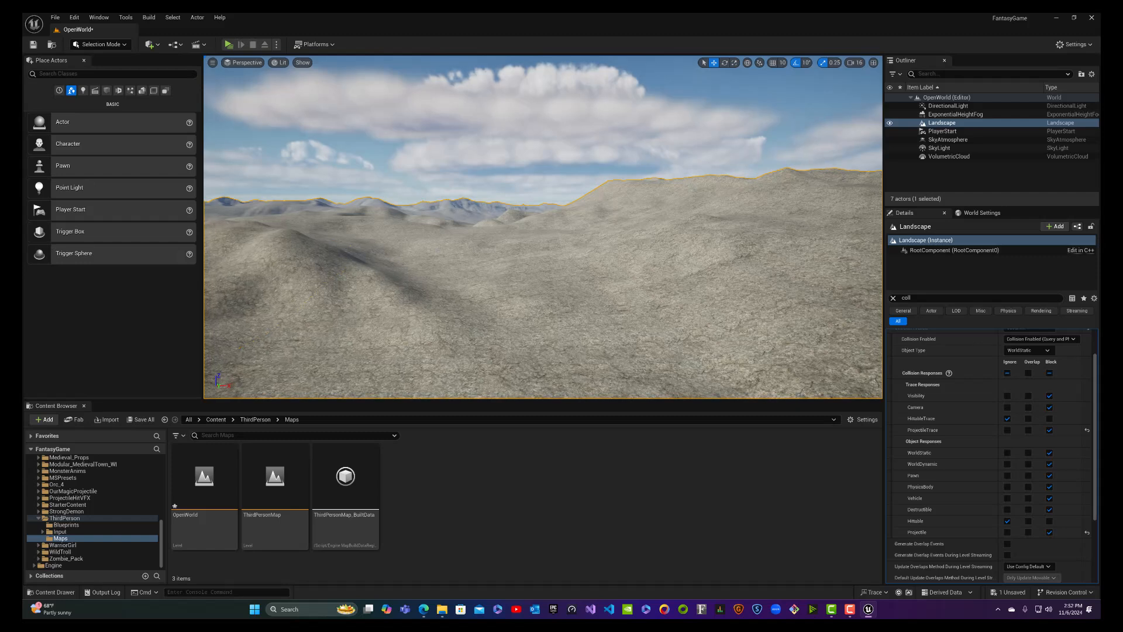
key("Escape")
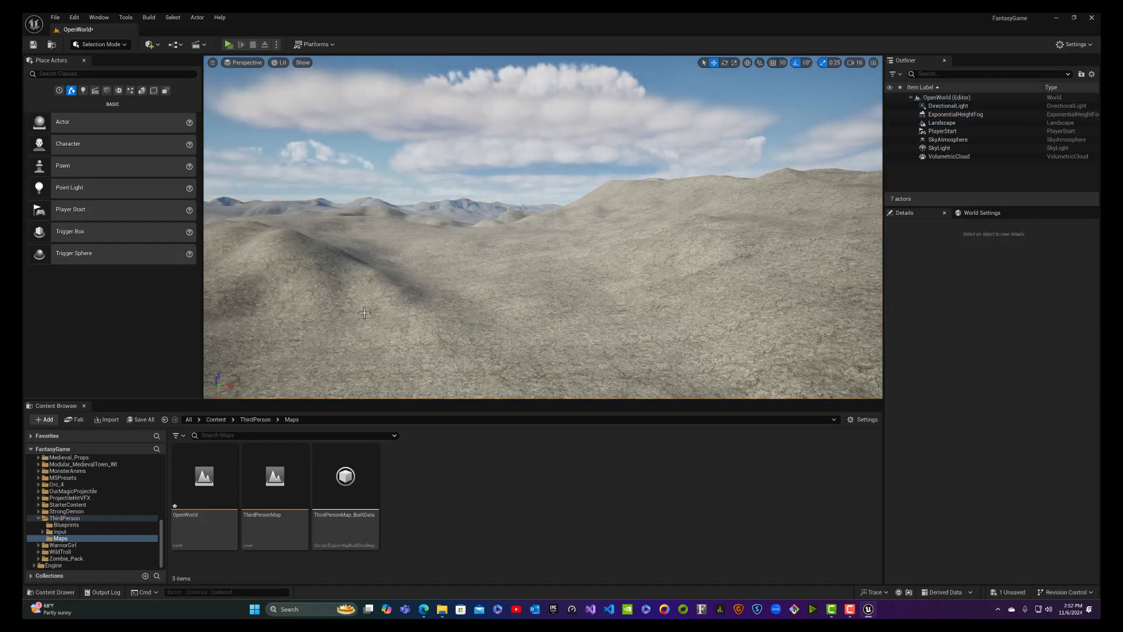
Step: Save the modified OpenWorld level
left_click(131, 419)
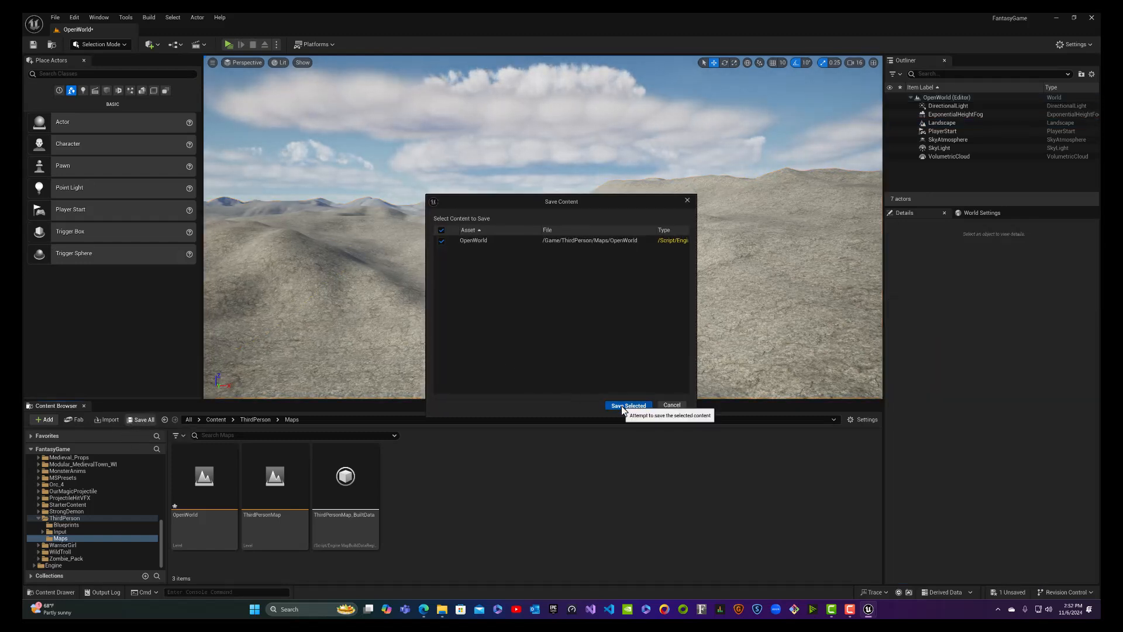
left_click(622, 404)
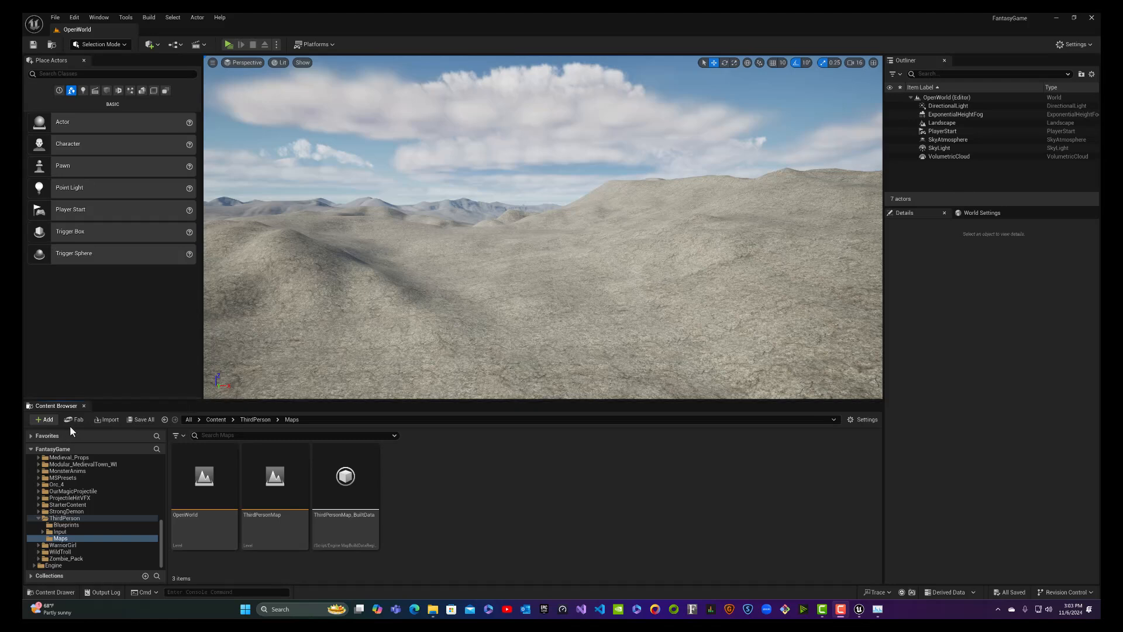
Step: Look up "Fab" in the project's plugin list to check that the plugin is enabled, and close the list
left_click(1086, 47)
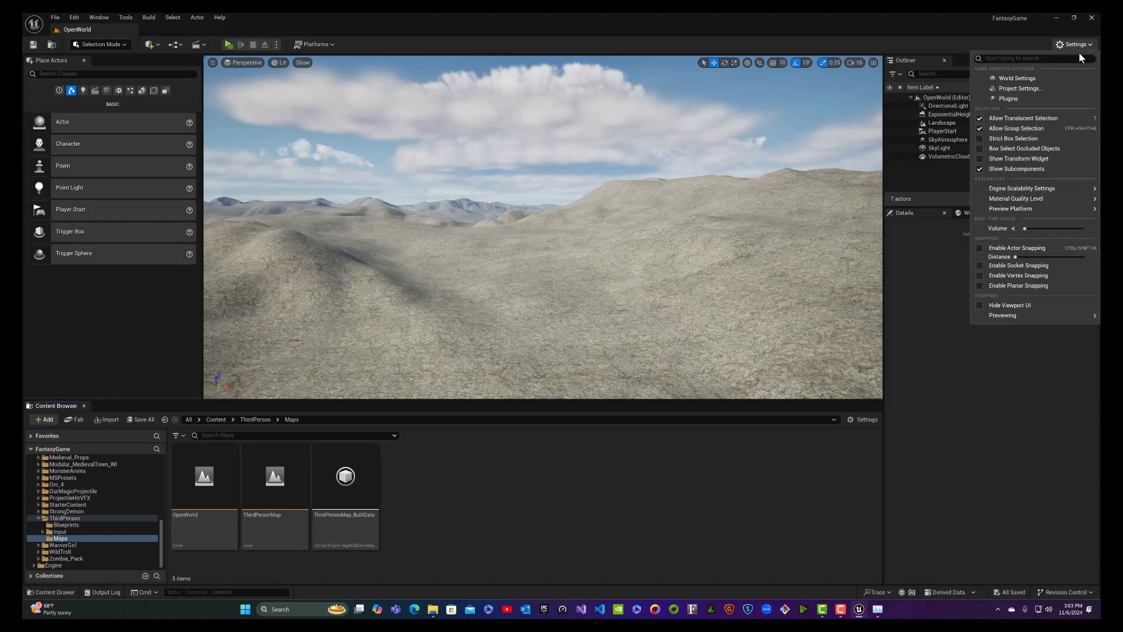
left_click(1030, 97)
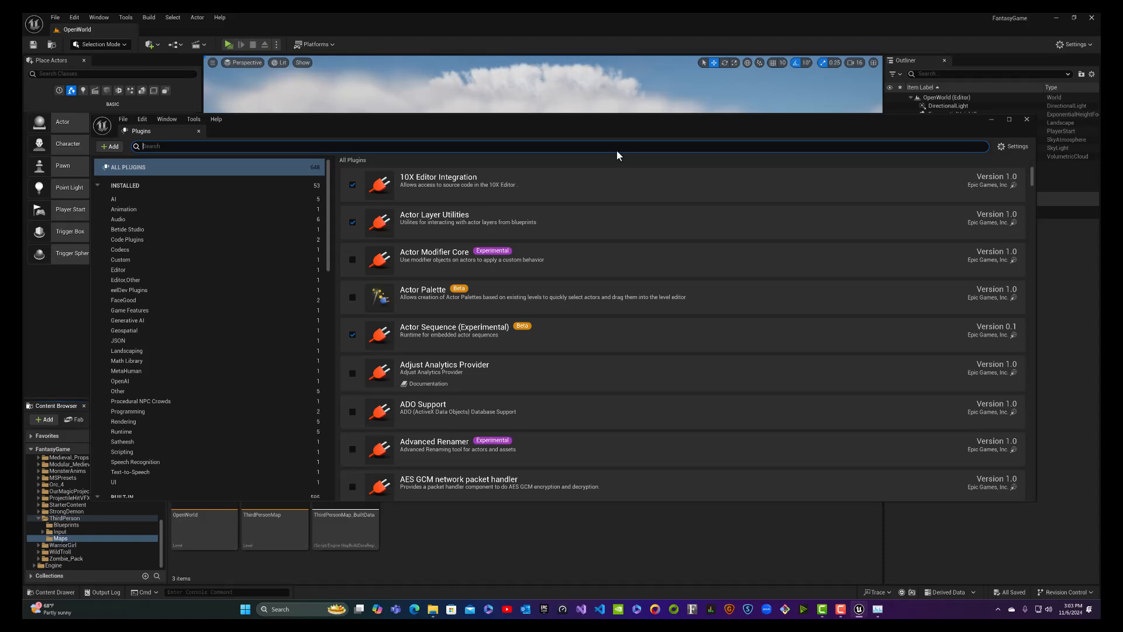
type("Fab")
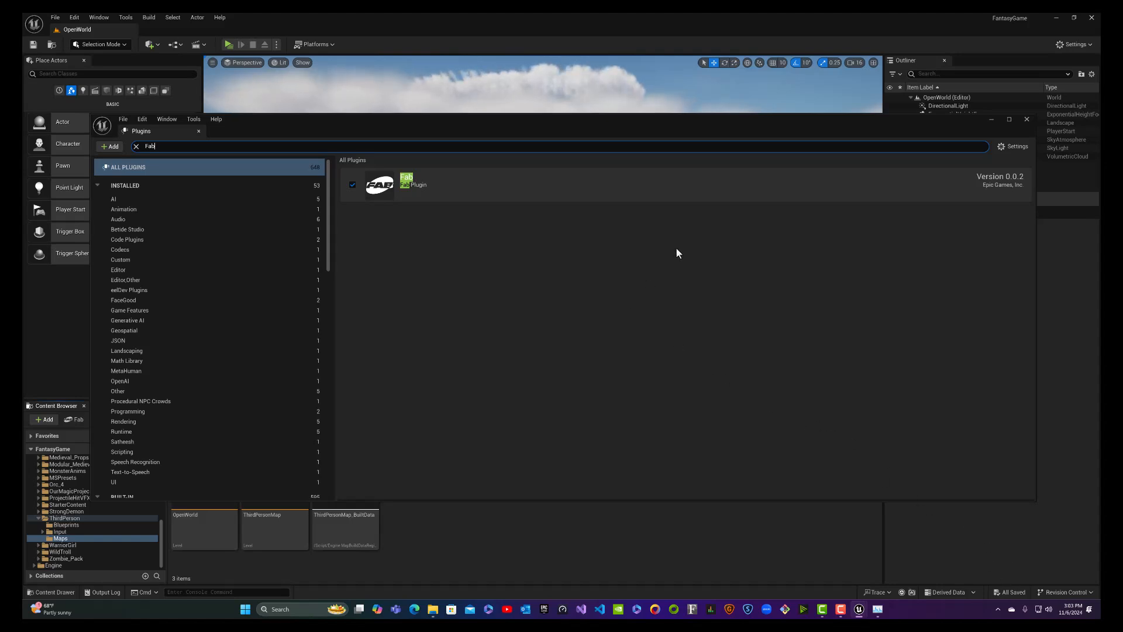
left_click(1027, 120)
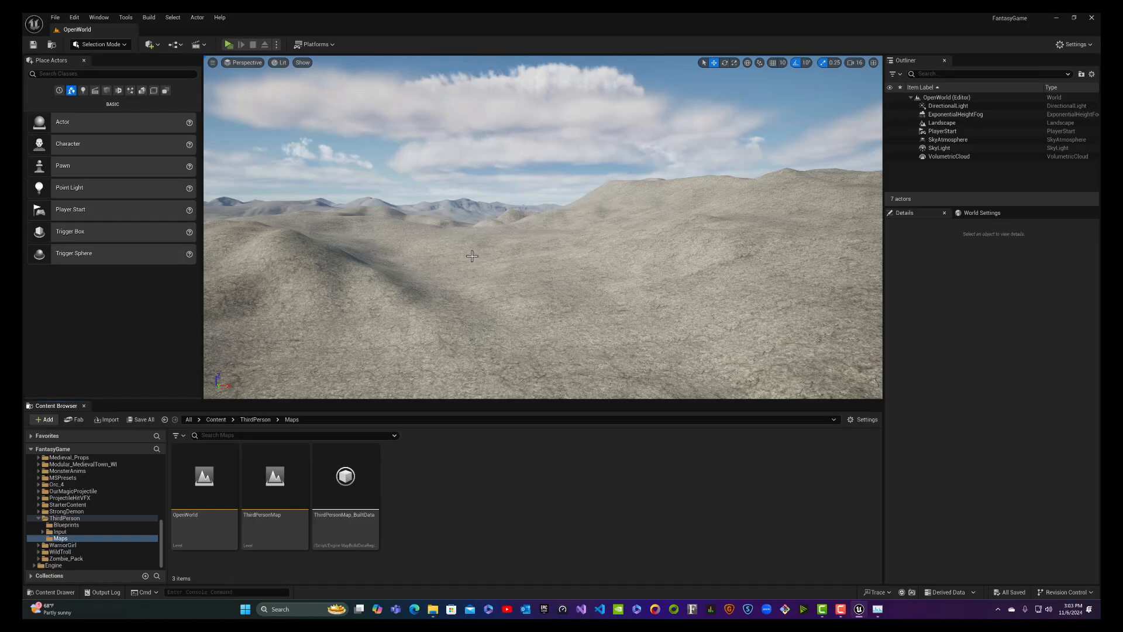
Step: Show the project's root Content folder with smaller thumbnails and look through its folders
mouse_move(506, 272)
right_mouse_down()
mouse_move(702, 263)
mouse_move(327, 269)
mouse_move(444, 252)
mouse_move(468, 257)
mouse_move(456, 278)
mouse_move(447, 272)
mouse_move(511, 274)
right_mouse_up()
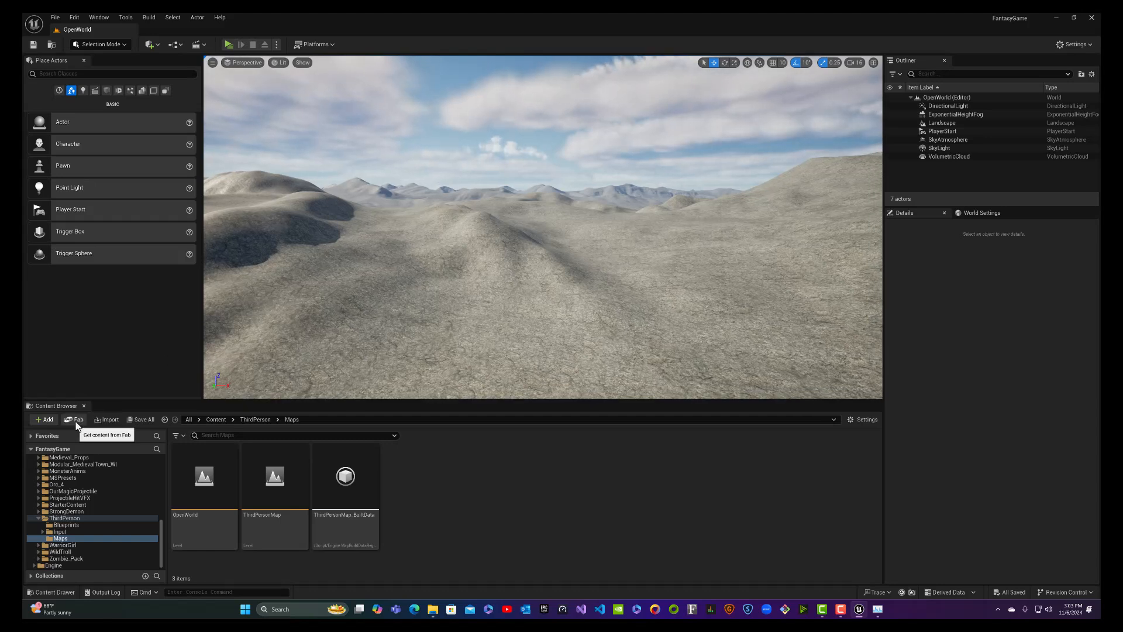
left_click(216, 419)
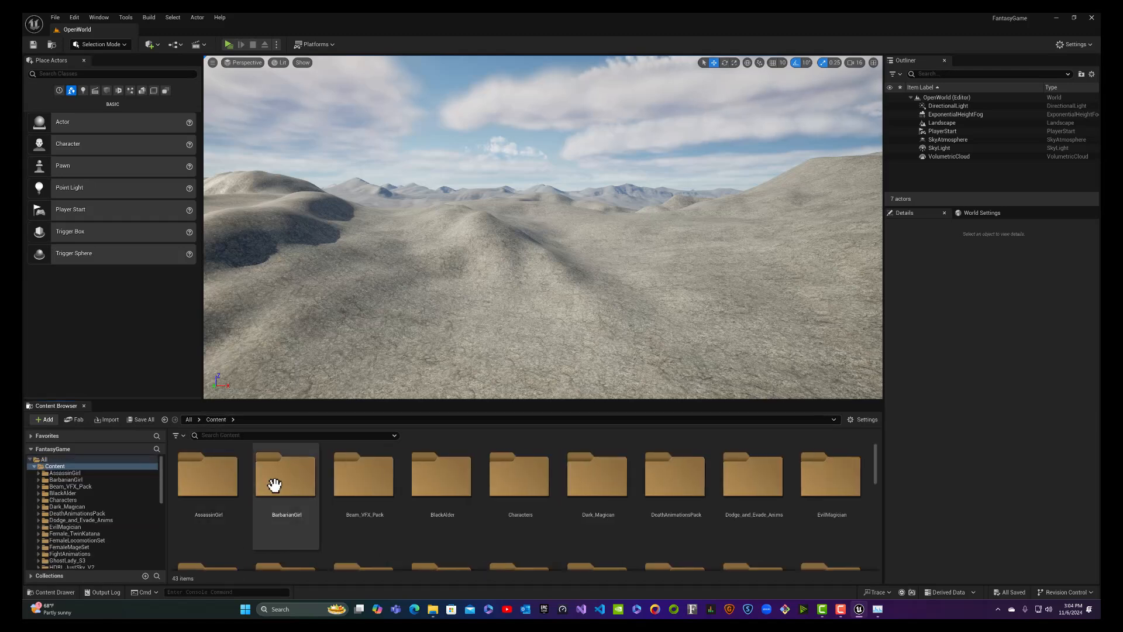
scroll(275, 484, "down", 2, "ctrl")
scroll(121, 468, "down", 1)
scroll(297, 486, "down", 3)
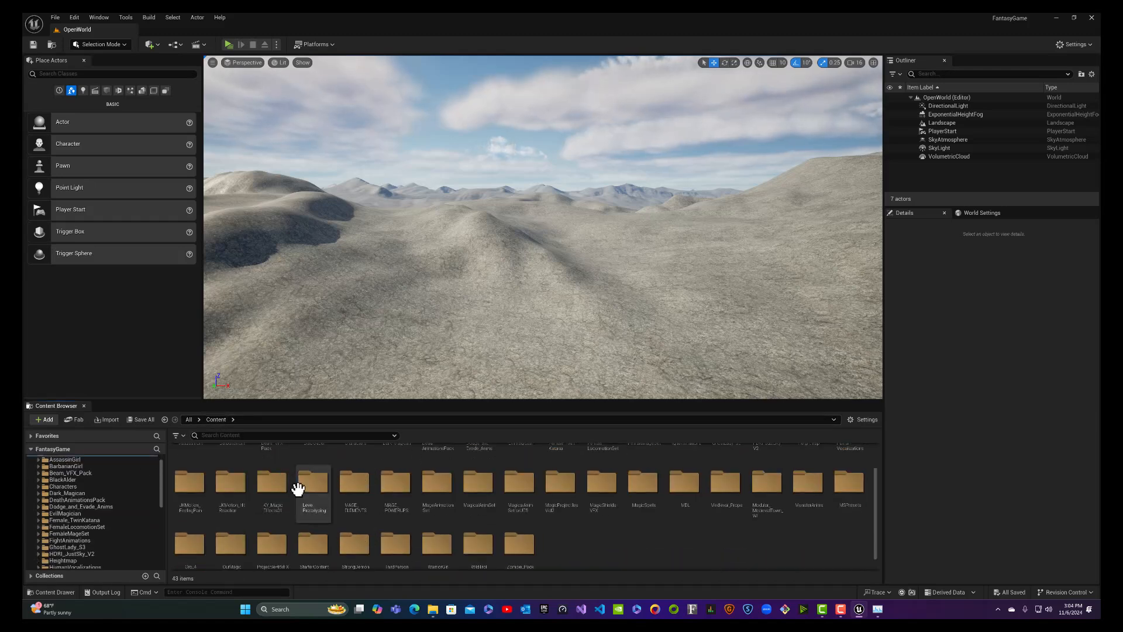
Step: Open the Fab marketplace and search its products for "quixel"
left_click(72, 420)
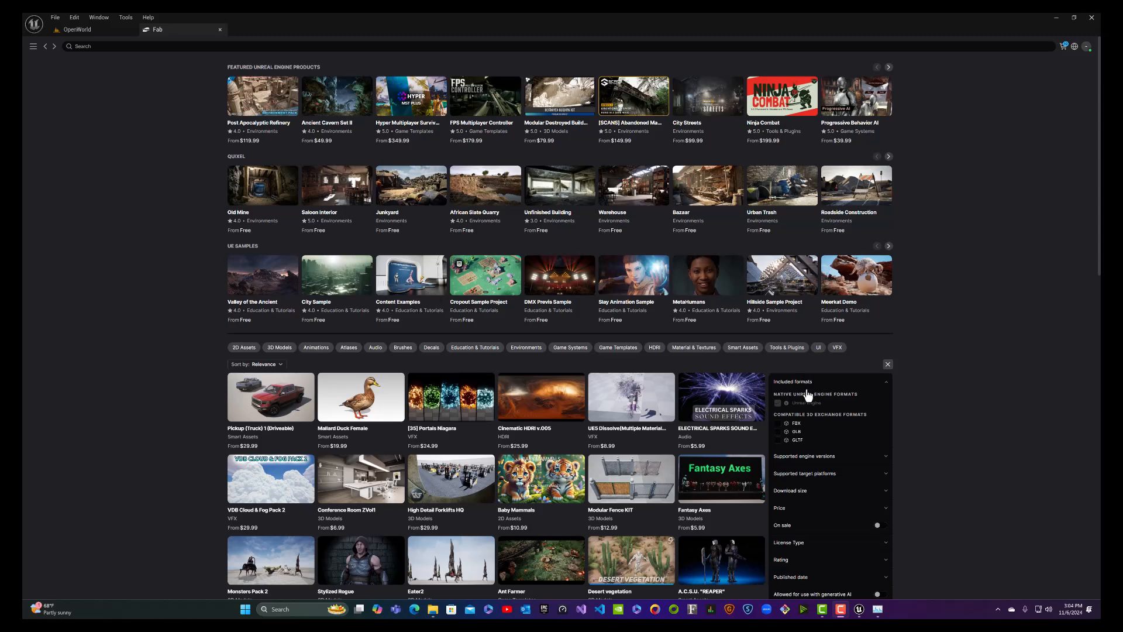
left_click(302, 46)
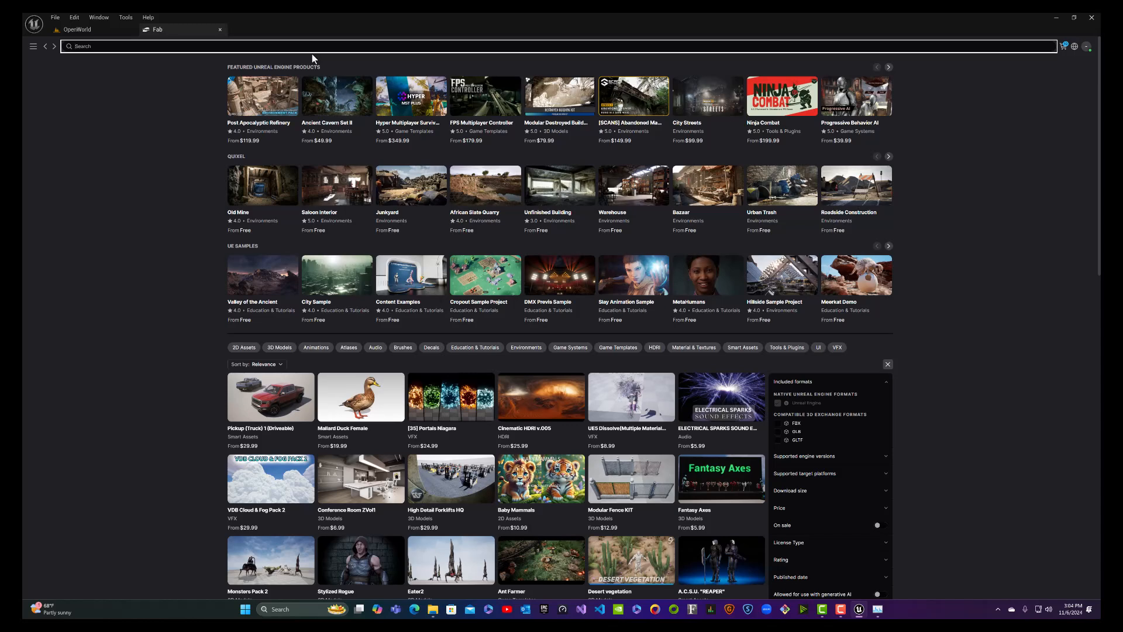
type("quixel")
key("Return")
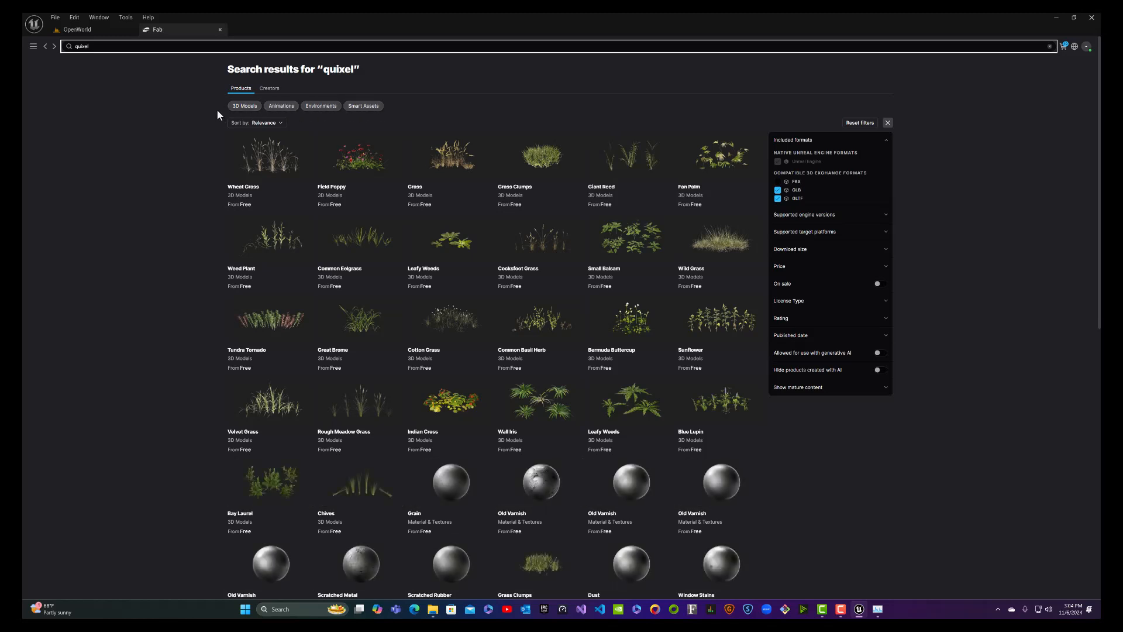
Step: Clear the product search and look through Fab's list of creators
left_click(148, 47)
key("BackSpace")
key("Return")
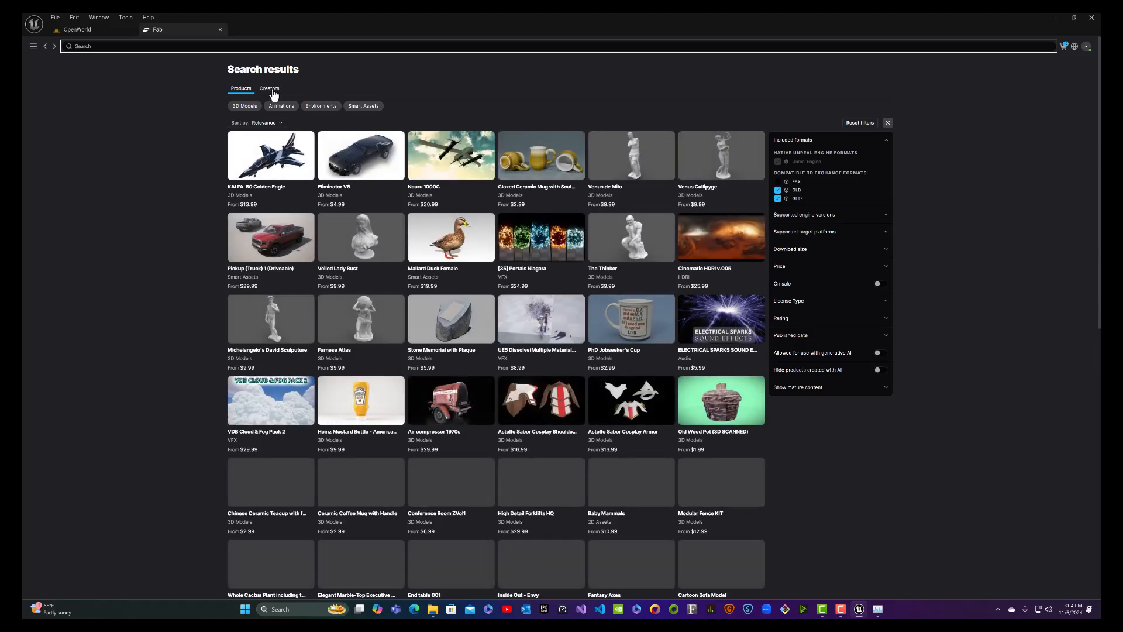
left_click(272, 89)
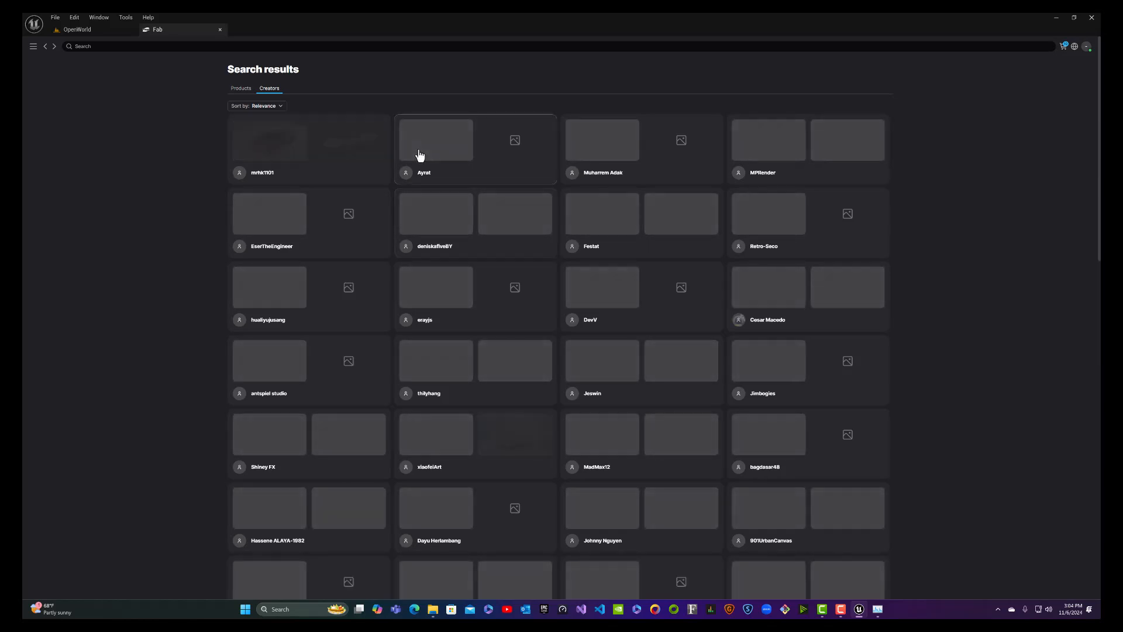
scroll(298, 123, "down", 3)
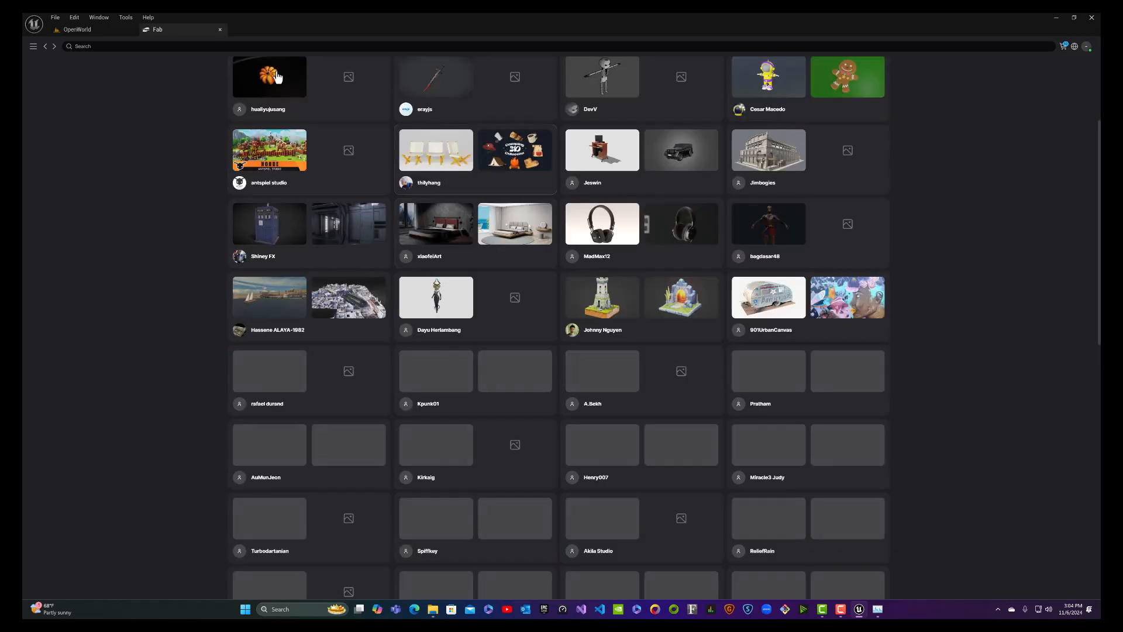
scroll(274, 151, "down", 1)
scroll(274, 151, "up", 4)
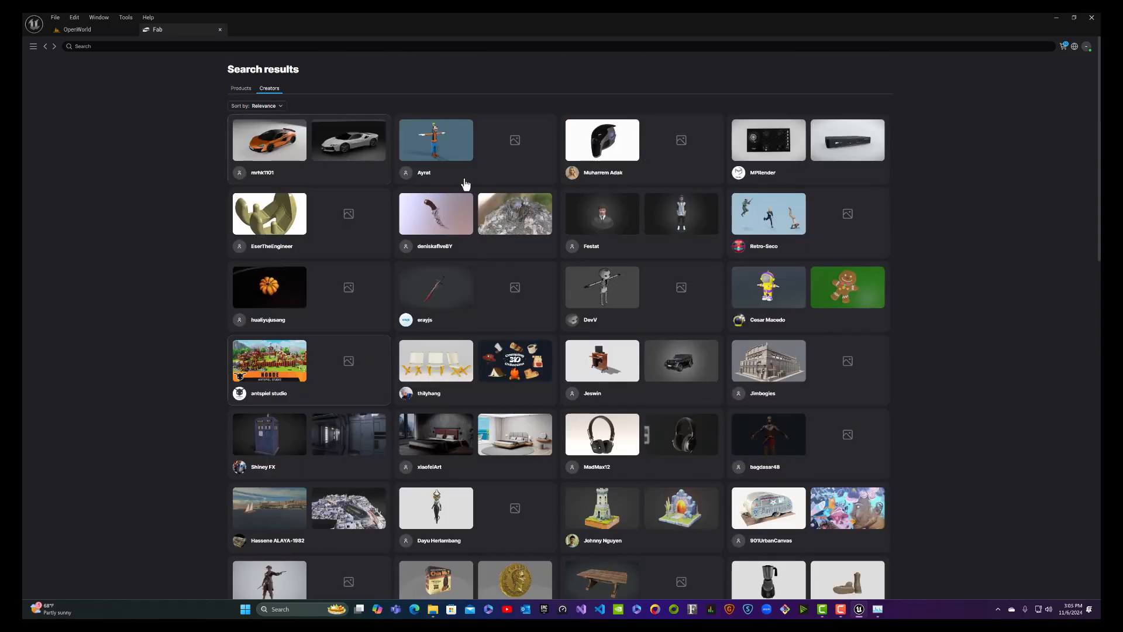
Step: Search the creators for "Quixel" and open Quixel's own product page
left_click(180, 46)
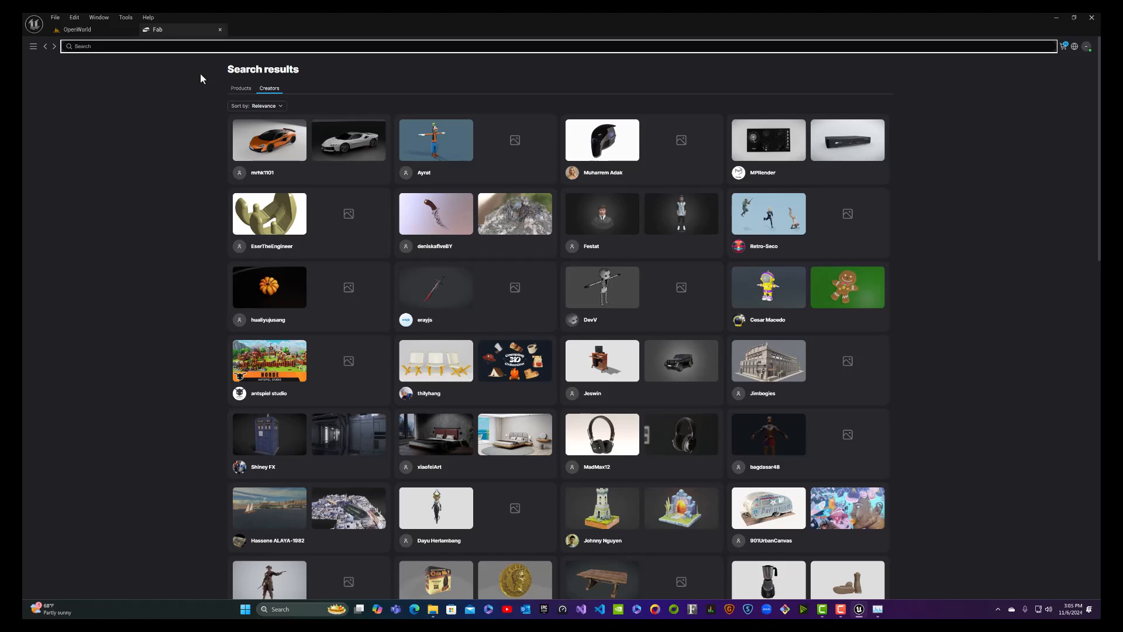
type("Quixel")
key("Return")
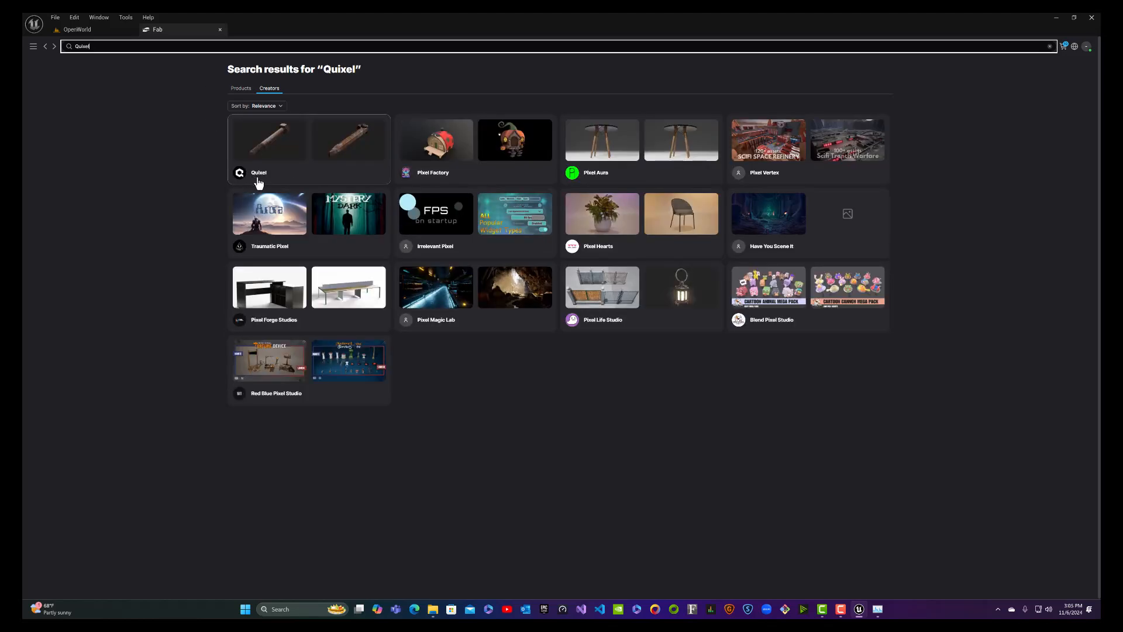
left_click(259, 179)
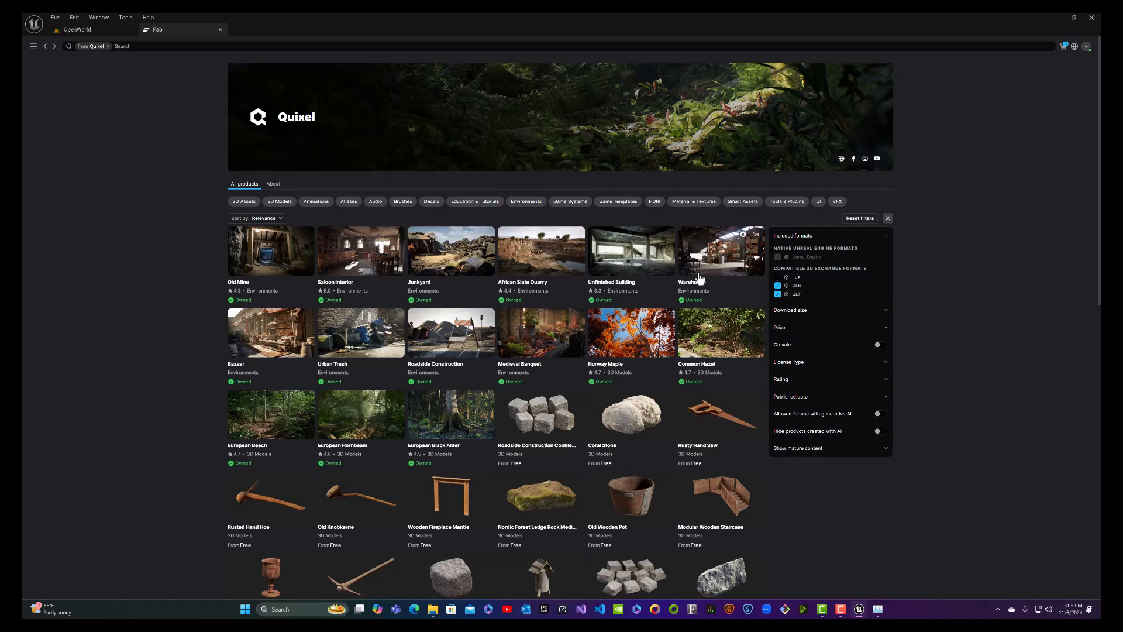
Step: Add FBX to the included formats and narrow Quixel's products to Nature & Terrain within Material & Textures
left_click(779, 278)
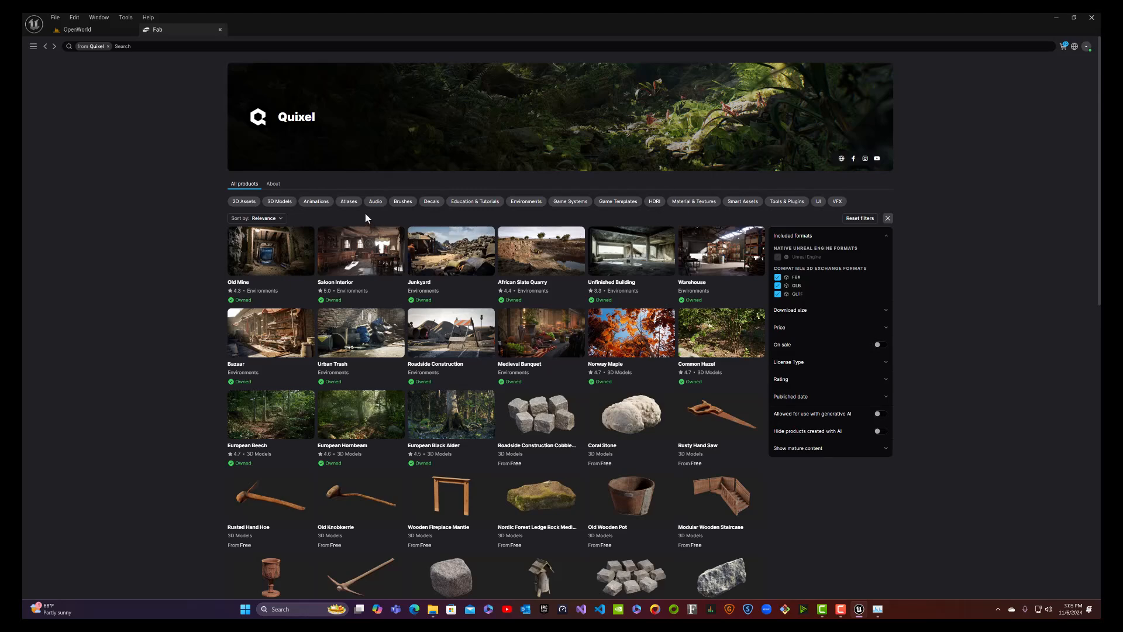
left_click(702, 205)
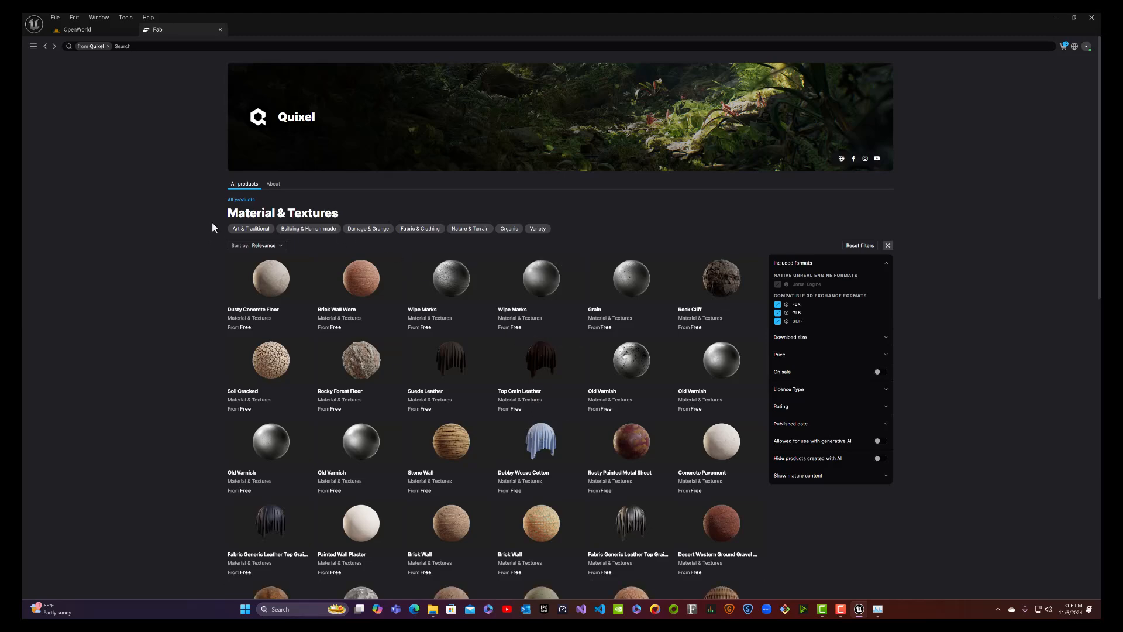
scroll(464, 319, "down", 5)
scroll(465, 316, "up", 5)
left_click(466, 230)
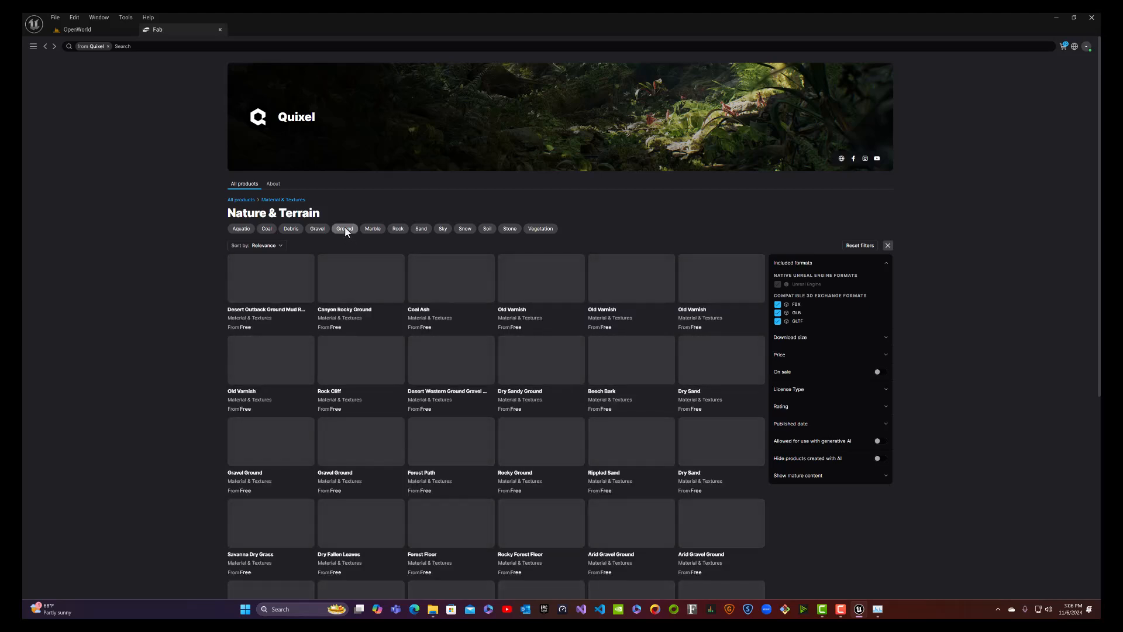
Step: Look through the Ground and Soil subcategories of Nature & Terrain and check the available sort orders
left_click(345, 230)
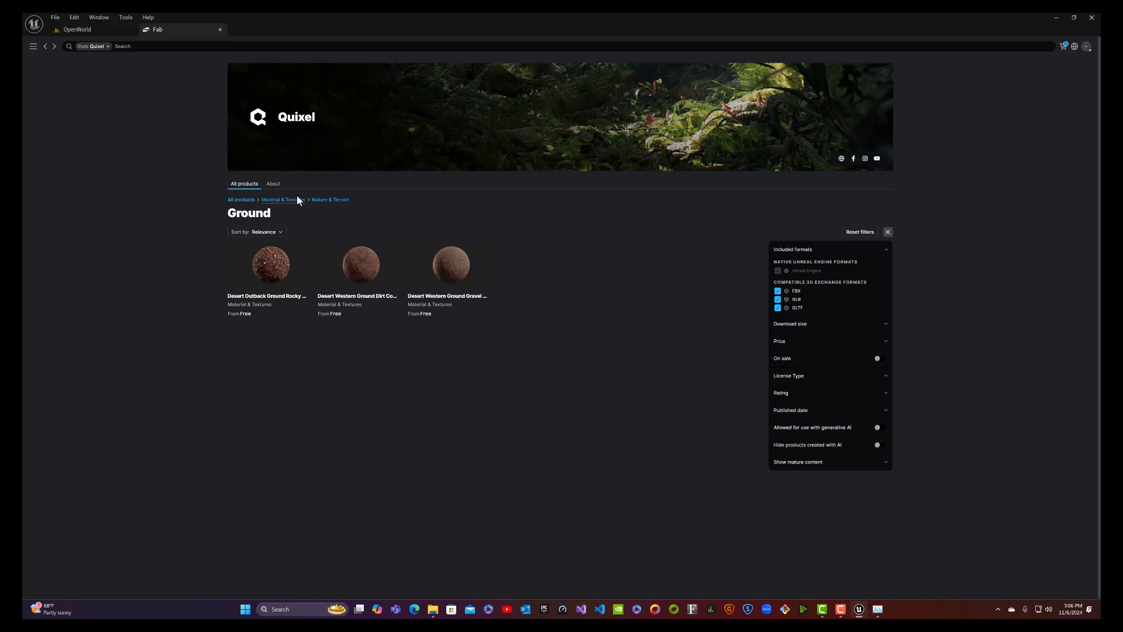
left_click(326, 201)
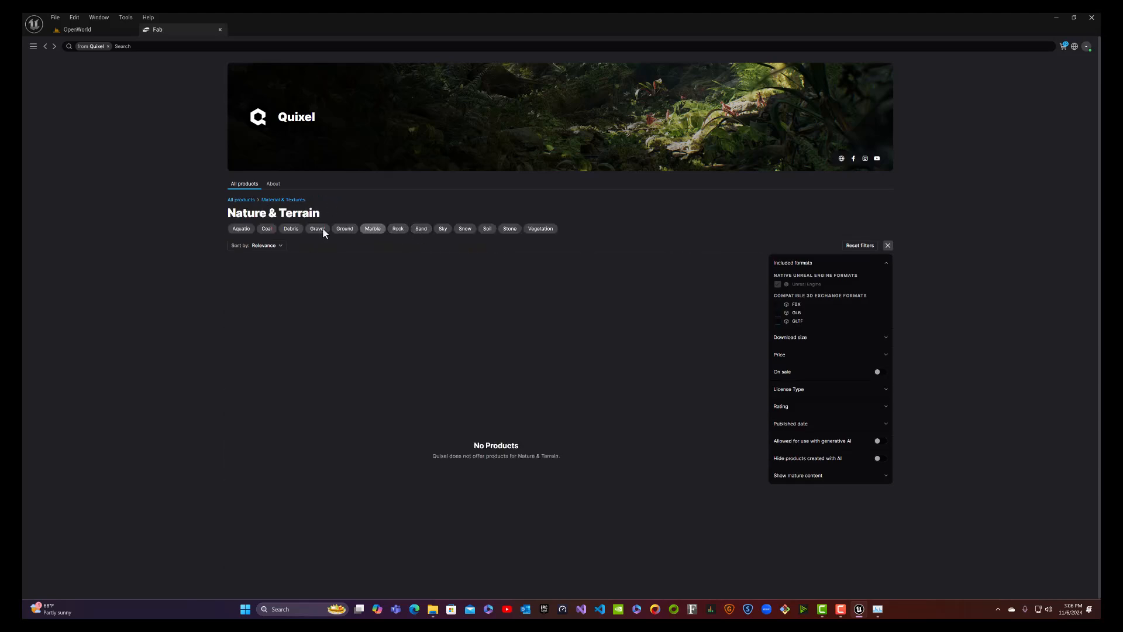
left_click(488, 229)
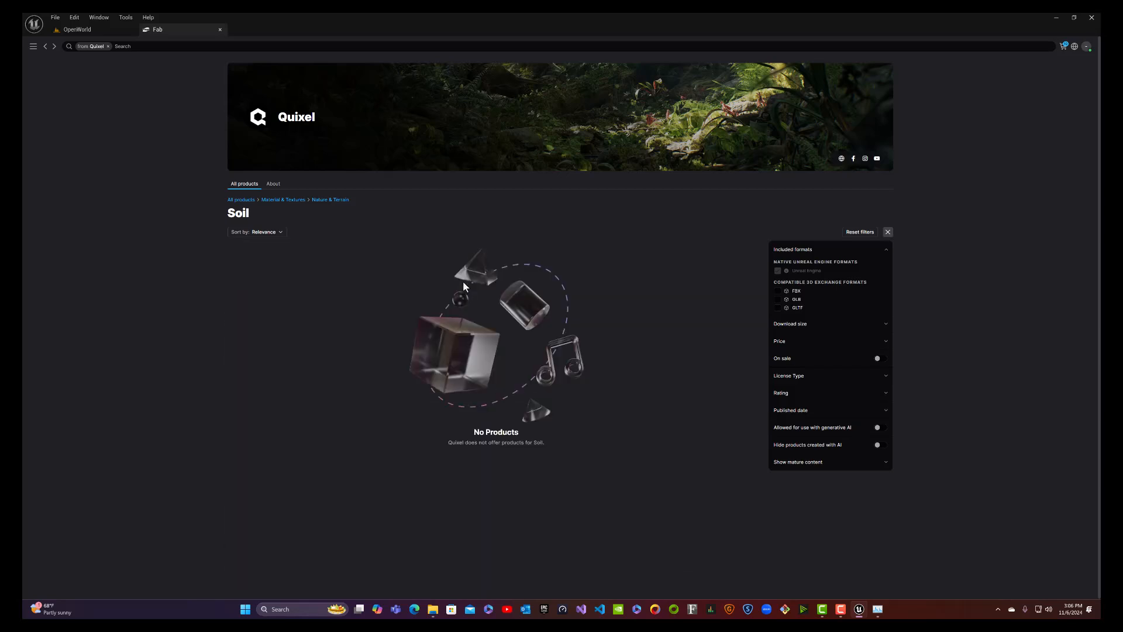
left_click(342, 201)
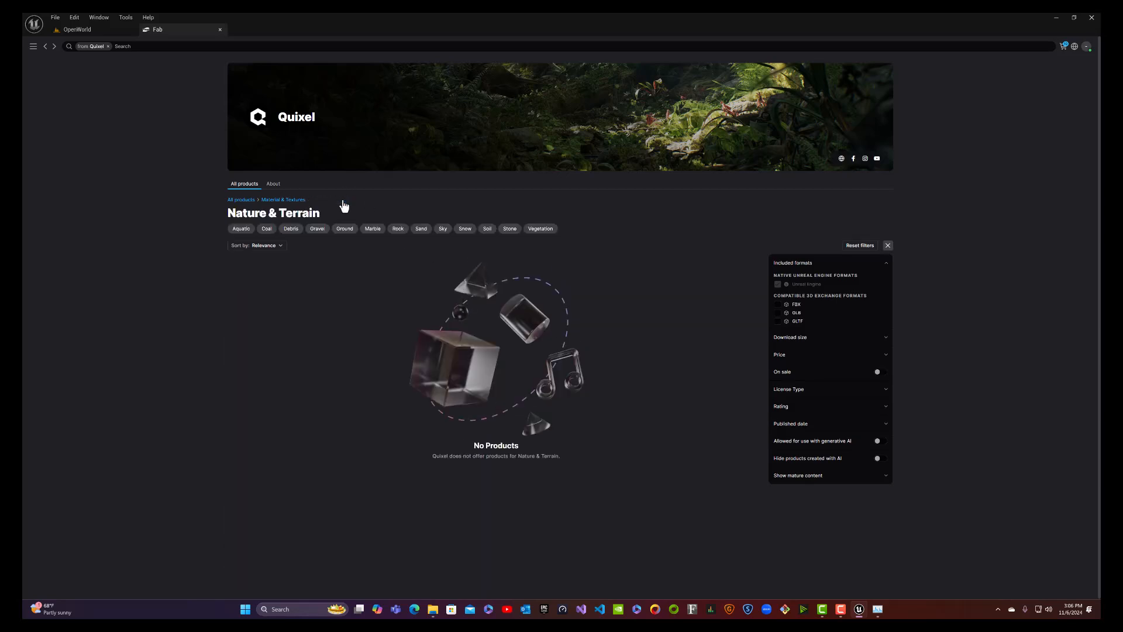
left_click(277, 246)
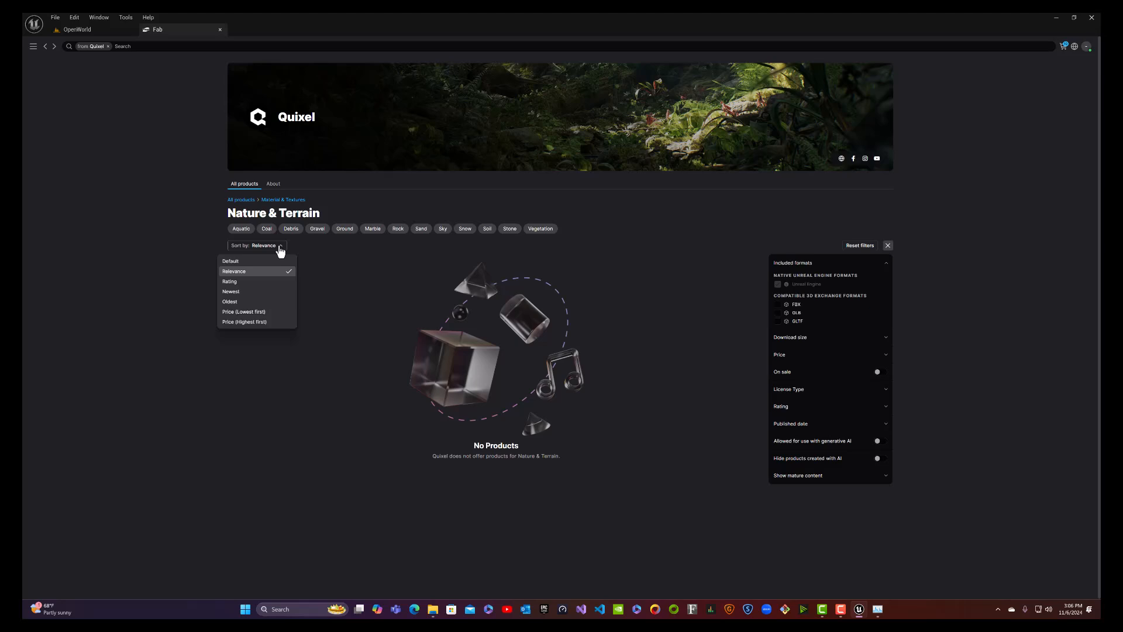
left_click(279, 248)
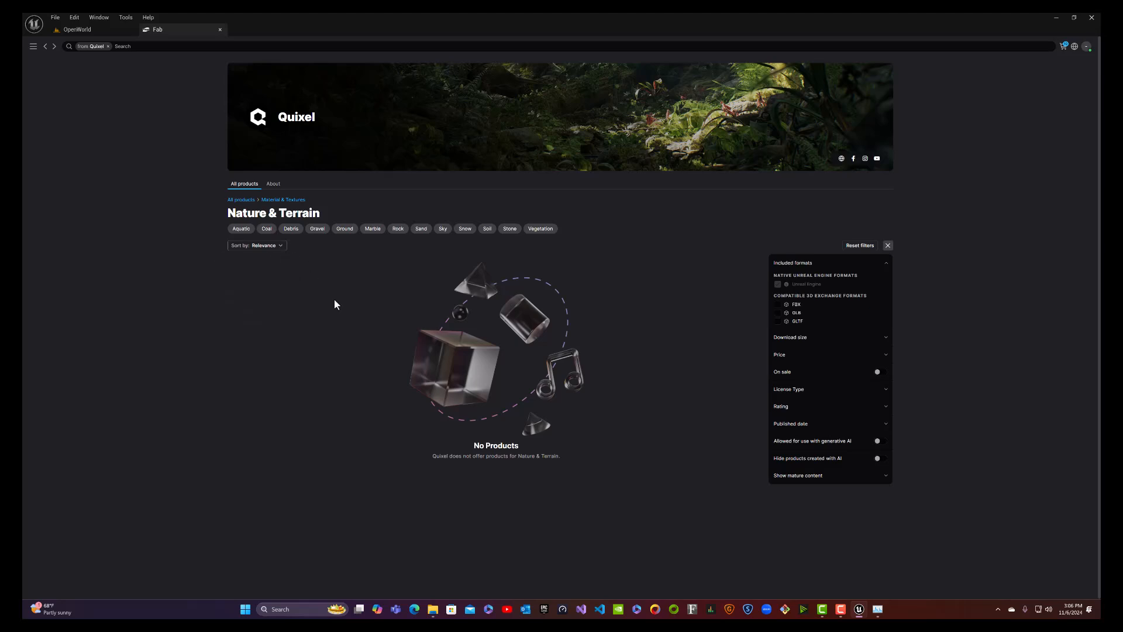
Step: Search Quixel's products for "Forest Floor" and list the Soil materials with FBX, GLB and GLTF formats included
left_click(173, 47)
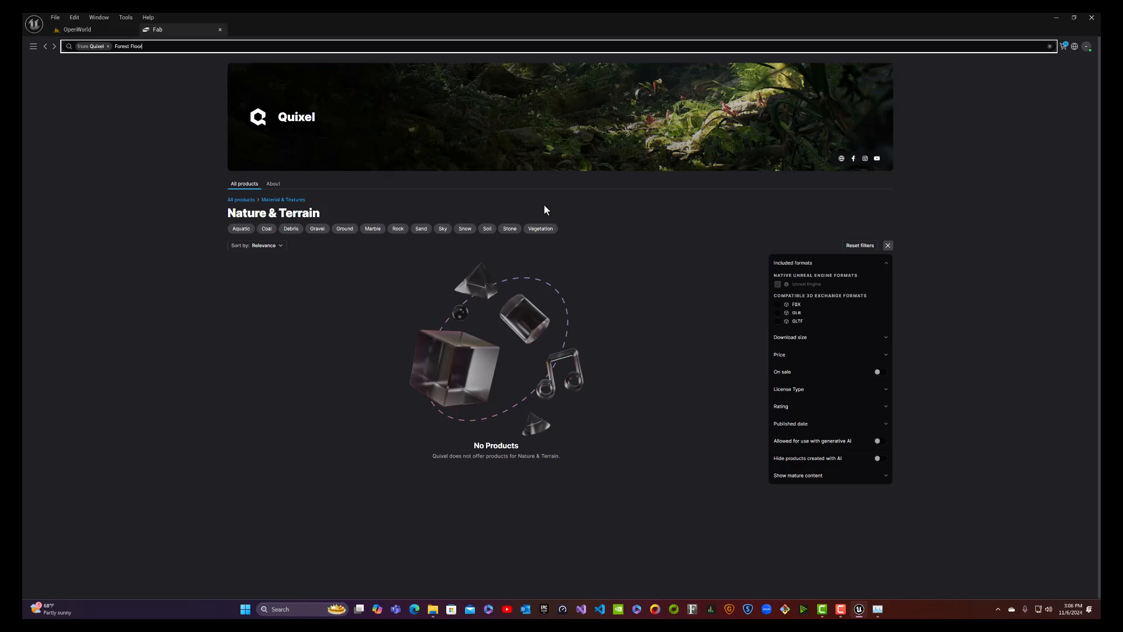
key("Return")
left_click(369, 229)
left_click(487, 228)
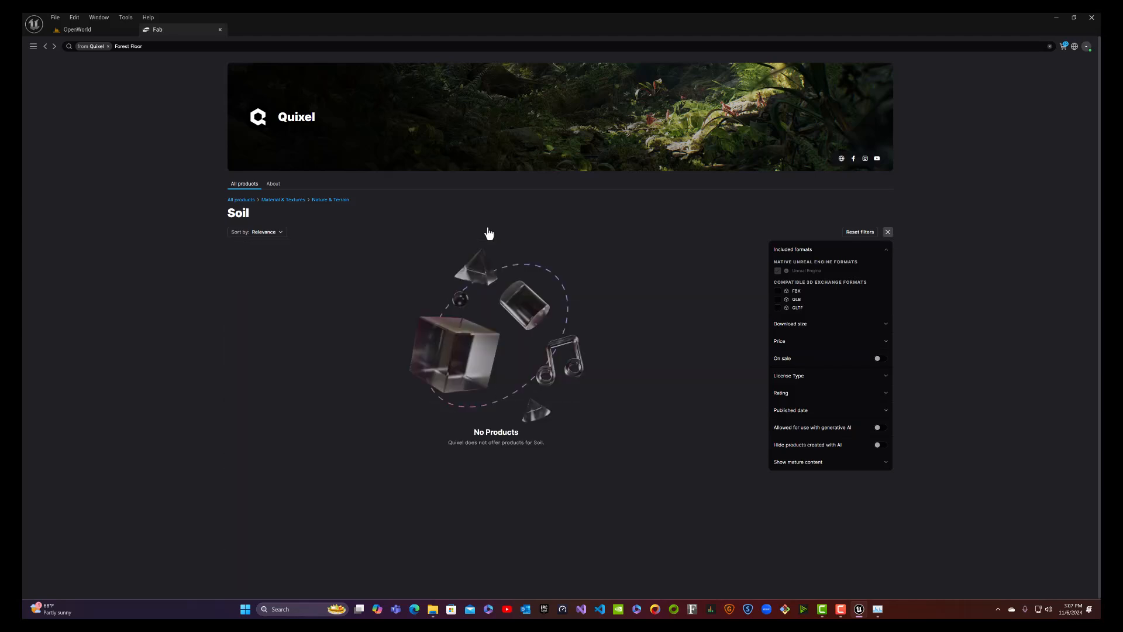
left_click(778, 291)
left_click(778, 299)
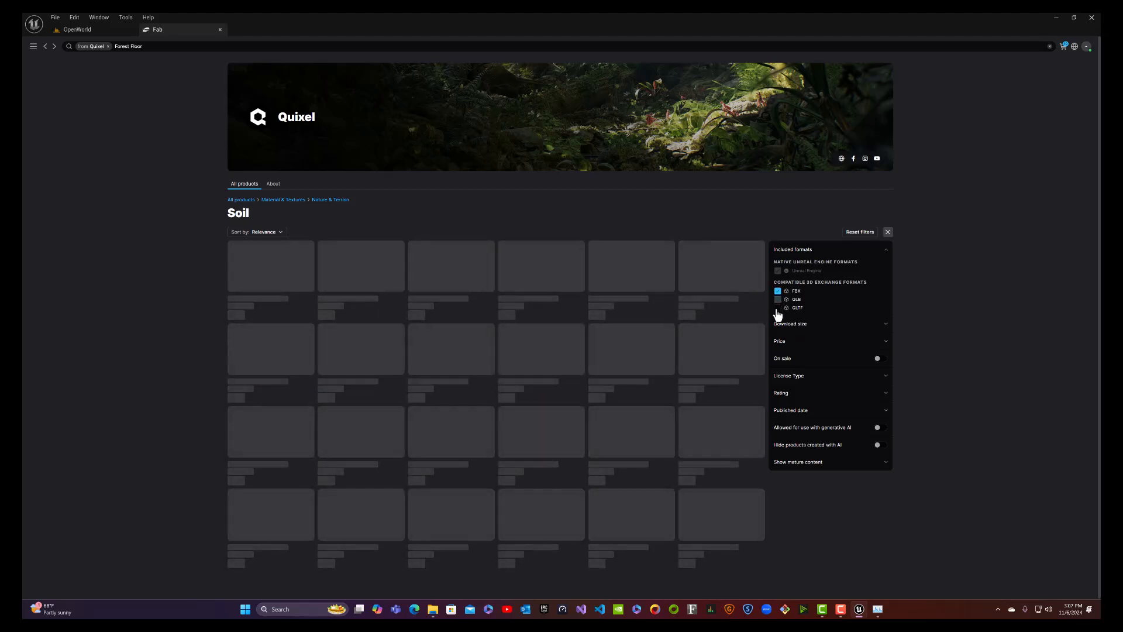
left_click(778, 308)
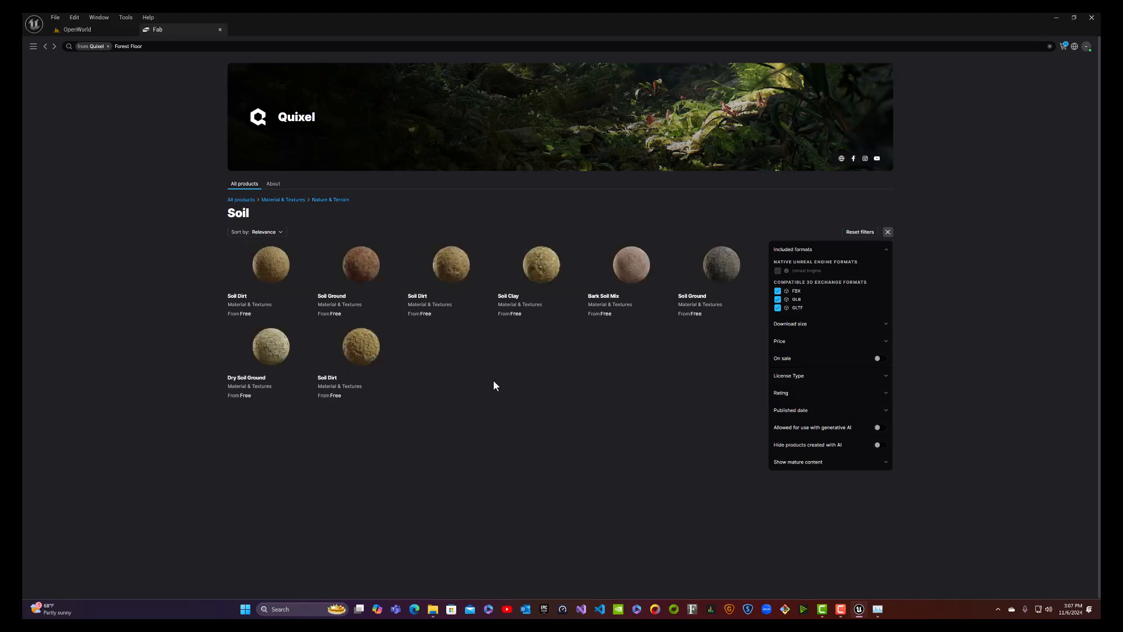
Step: Return to Nature & Terrain, include the FBX, GLB and GLTF formats, and list the Ground materials
left_click(328, 200)
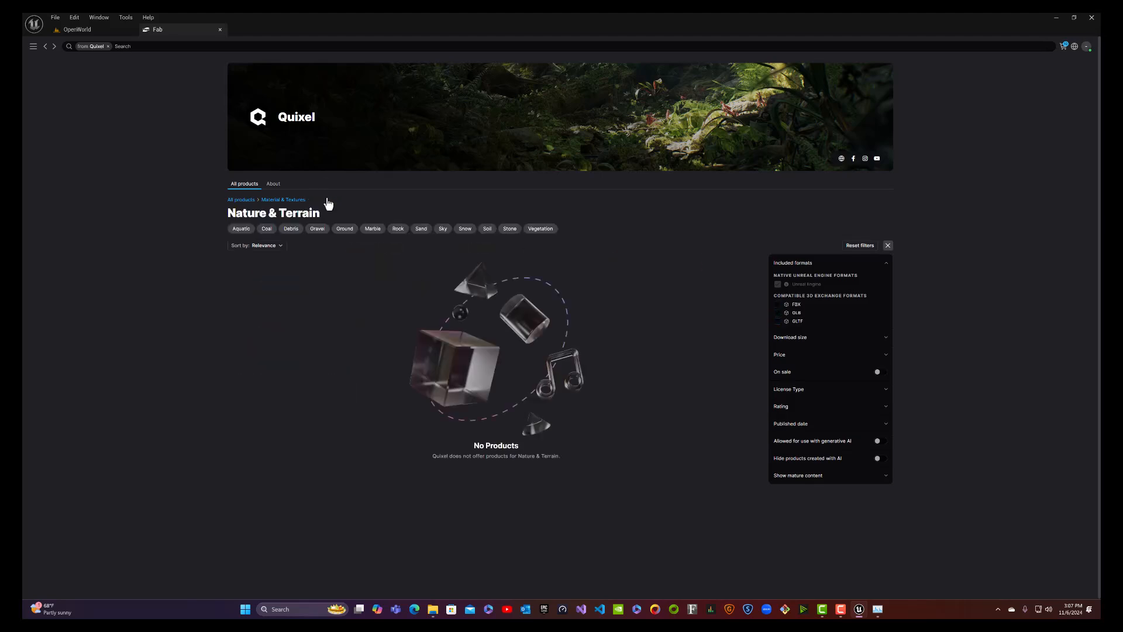
left_click(778, 321)
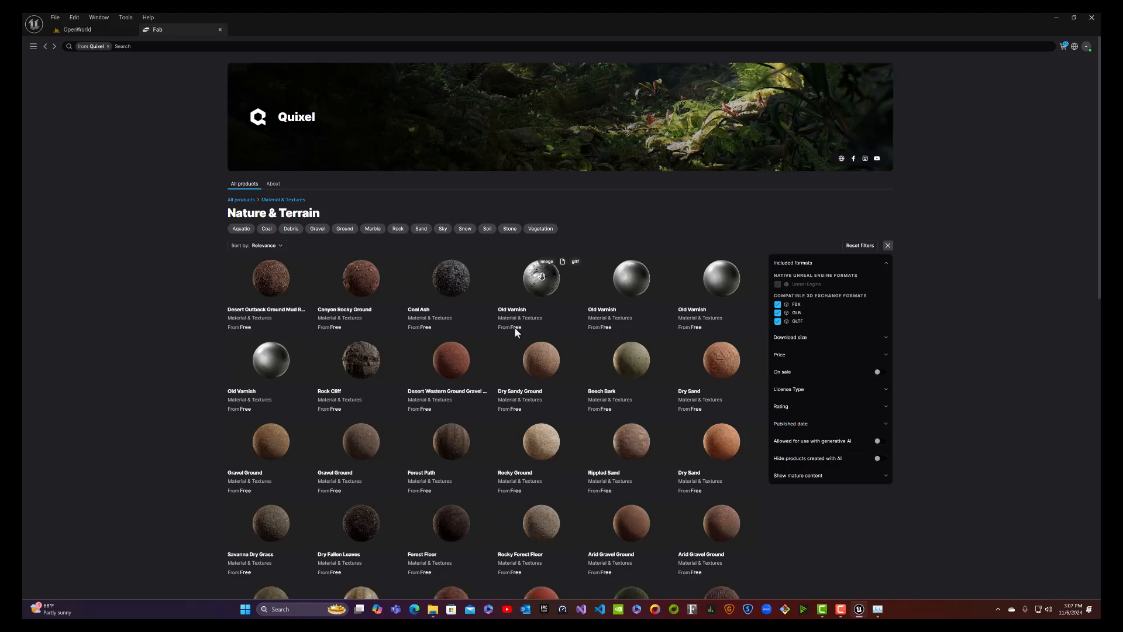
left_click(344, 230)
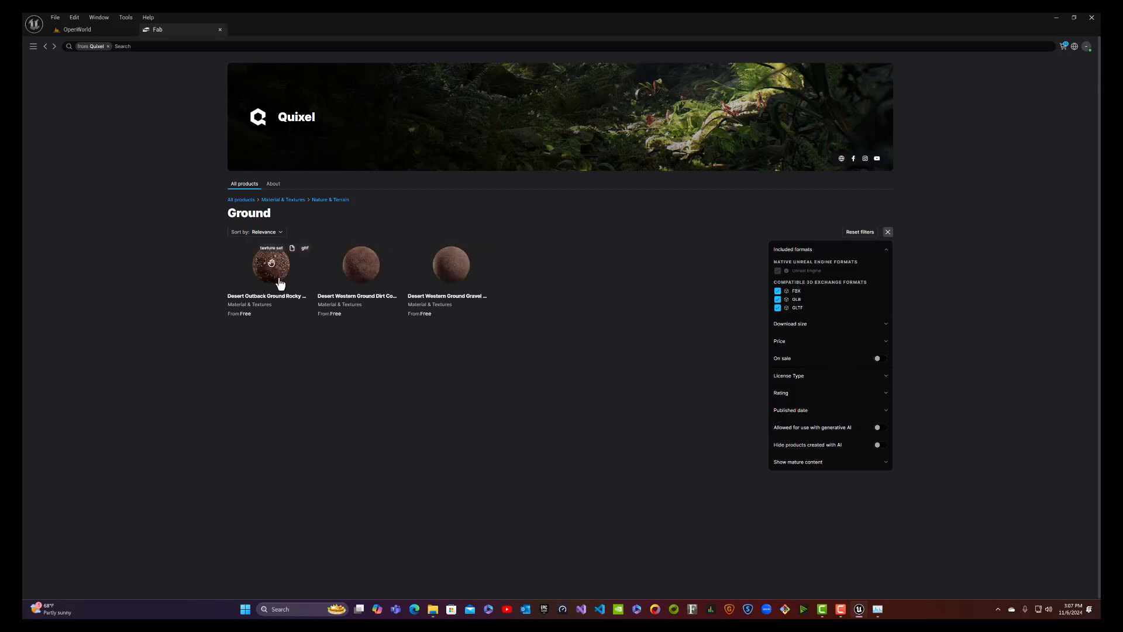
Step: Return to Nature & Terrain and list the Soil materials with the GLTF, FBX and GLB formats included
left_click(332, 201)
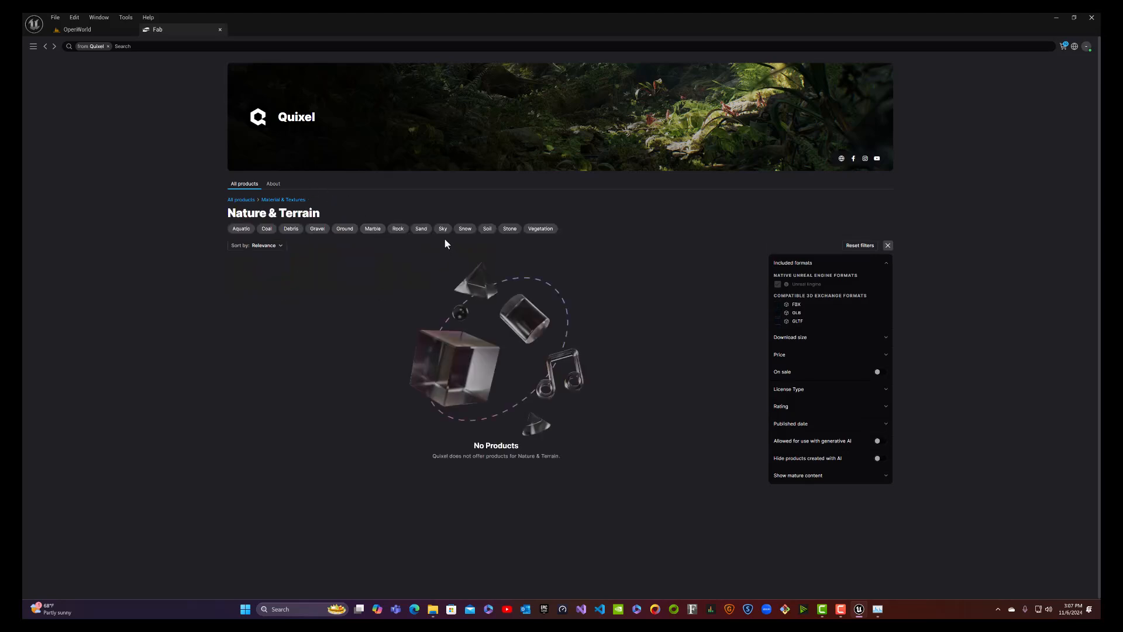
left_click(487, 230)
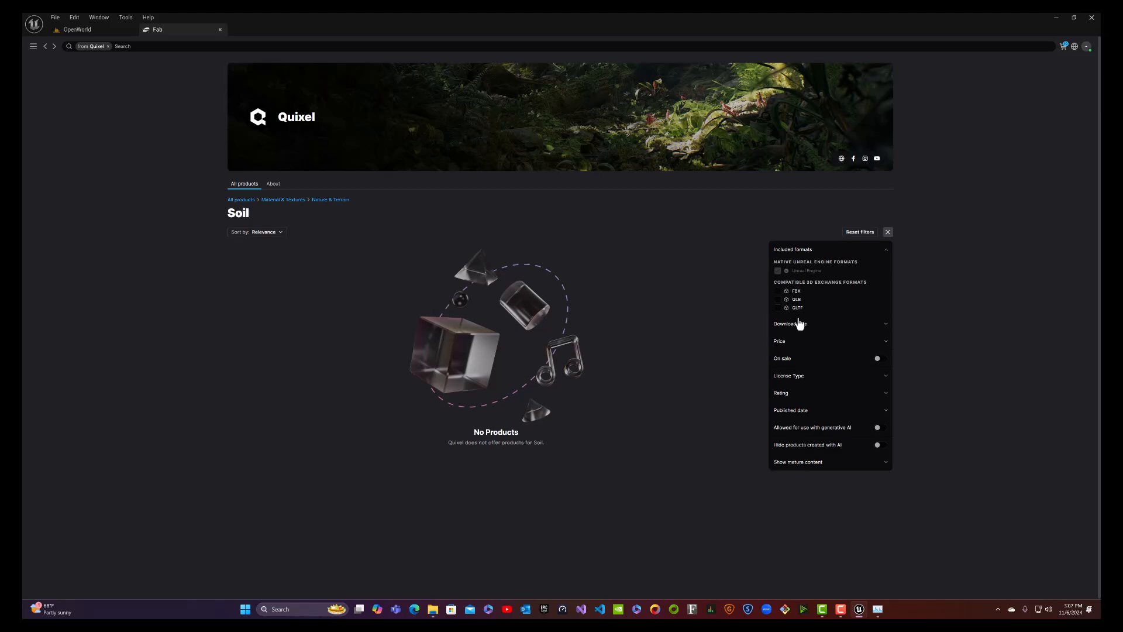
left_click(779, 307)
left_click(779, 290)
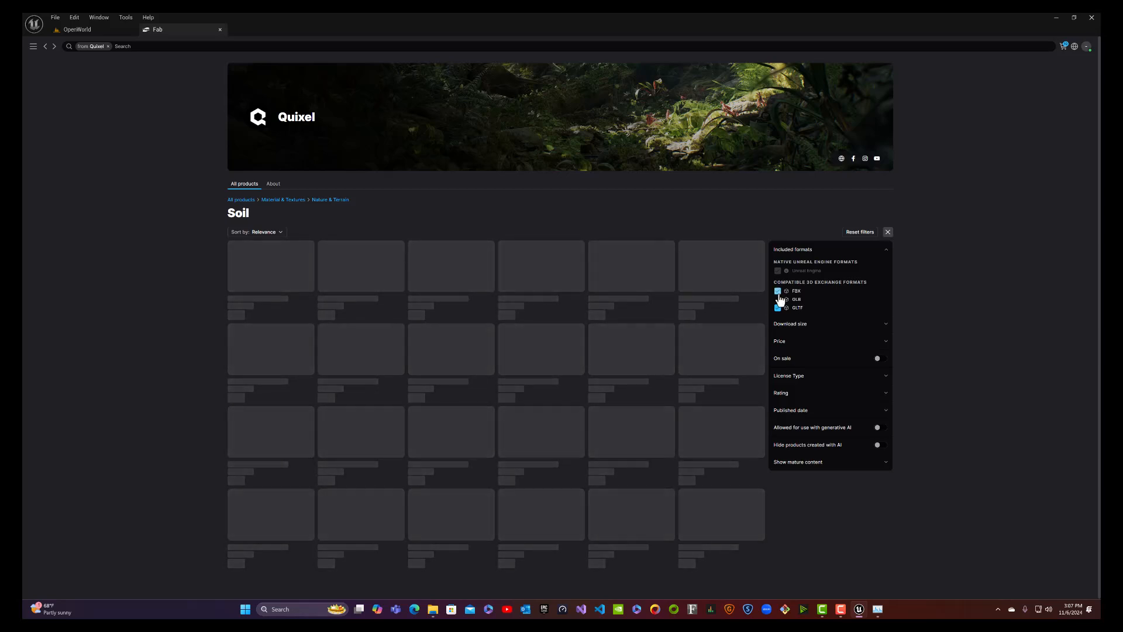
left_click(778, 299)
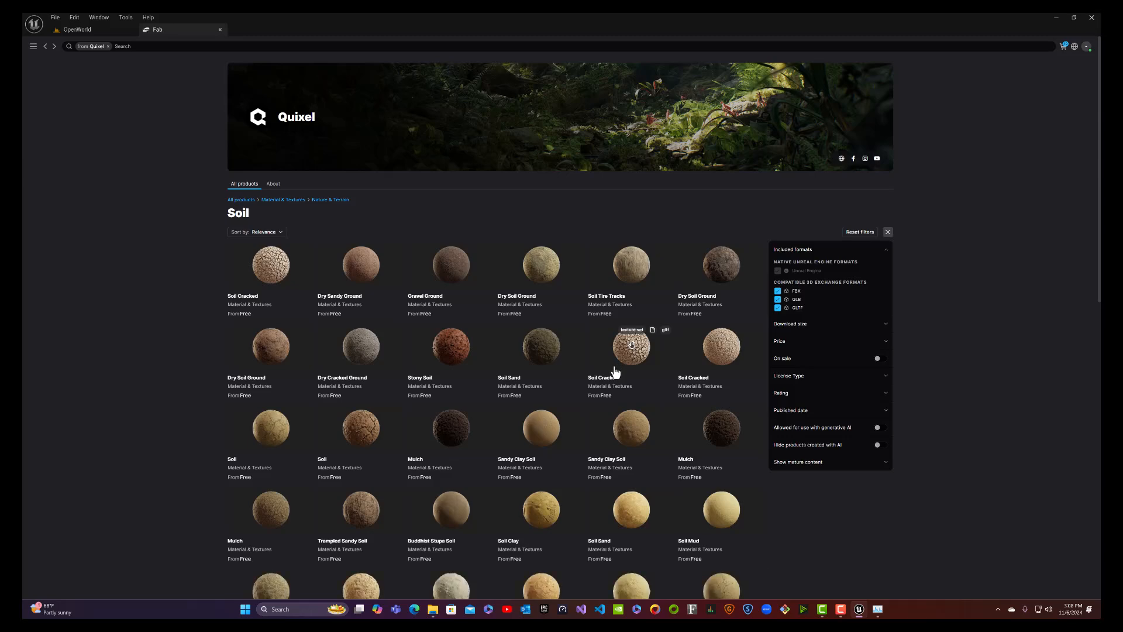
Step: Browse the Soil materials, examine the preview images of a dark Stony Soil, and return to the list
scroll(614, 372, "down", 10)
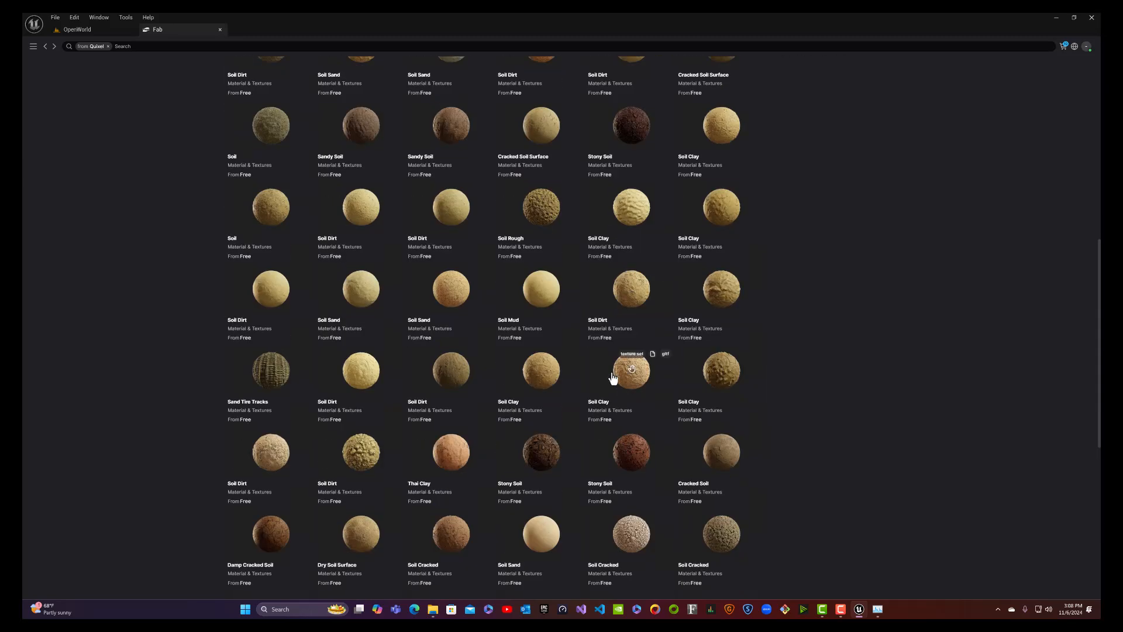
scroll(729, 521, "down", 3)
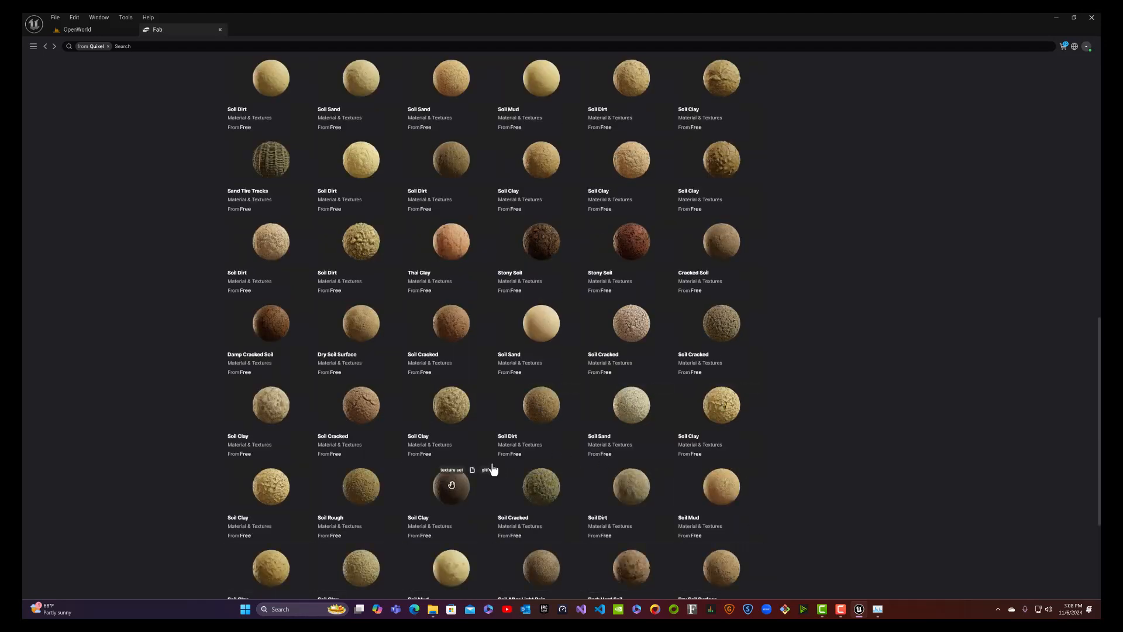
scroll(493, 470, "down", 3)
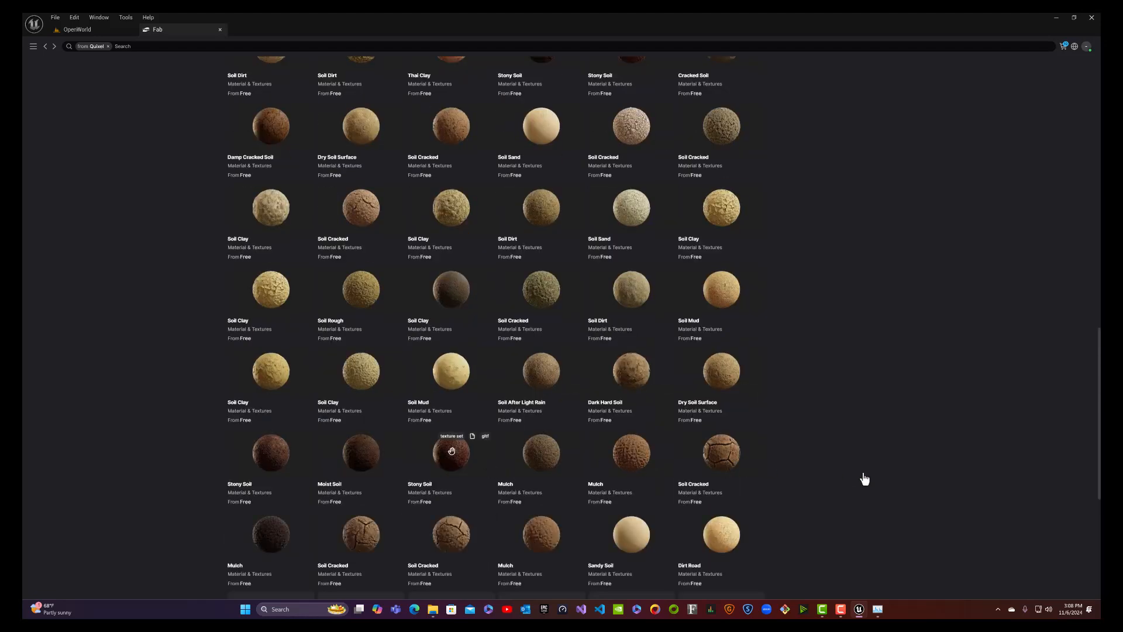
scroll(865, 478, "down", 4)
scroll(174, 156, "down", 4)
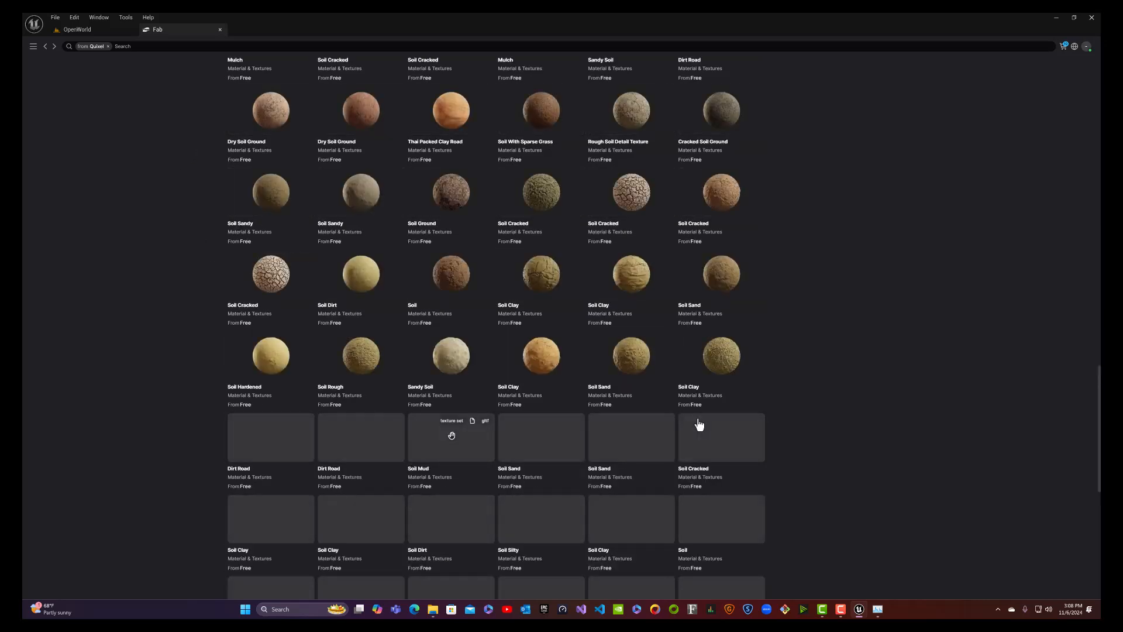
scroll(802, 456, "down", 3)
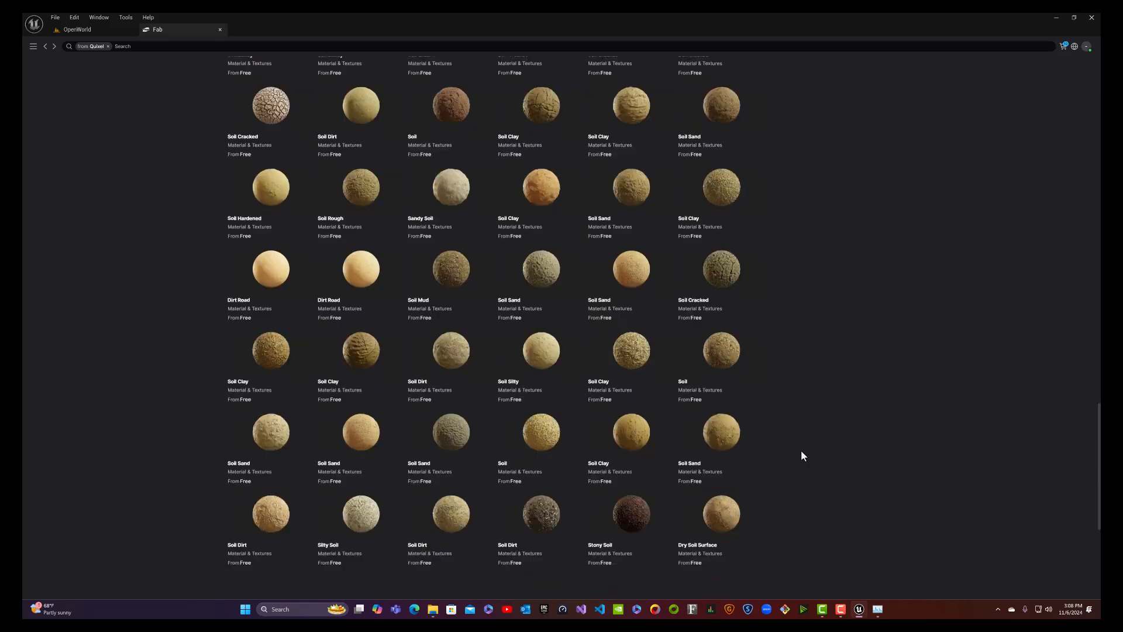
scroll(802, 455, "down", 2)
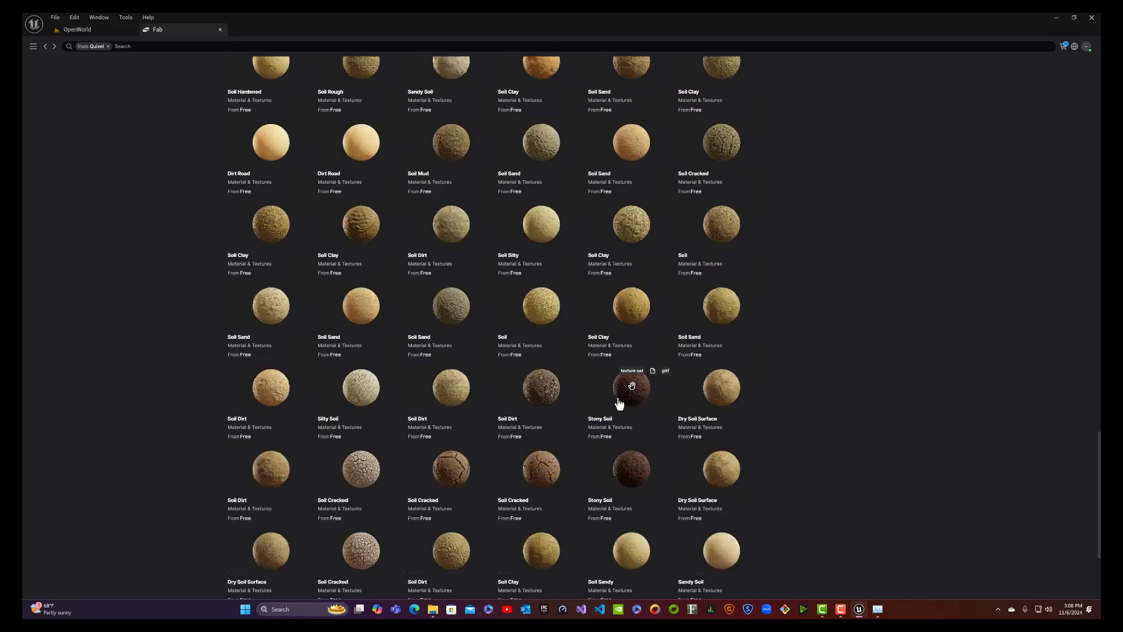
left_click(640, 401)
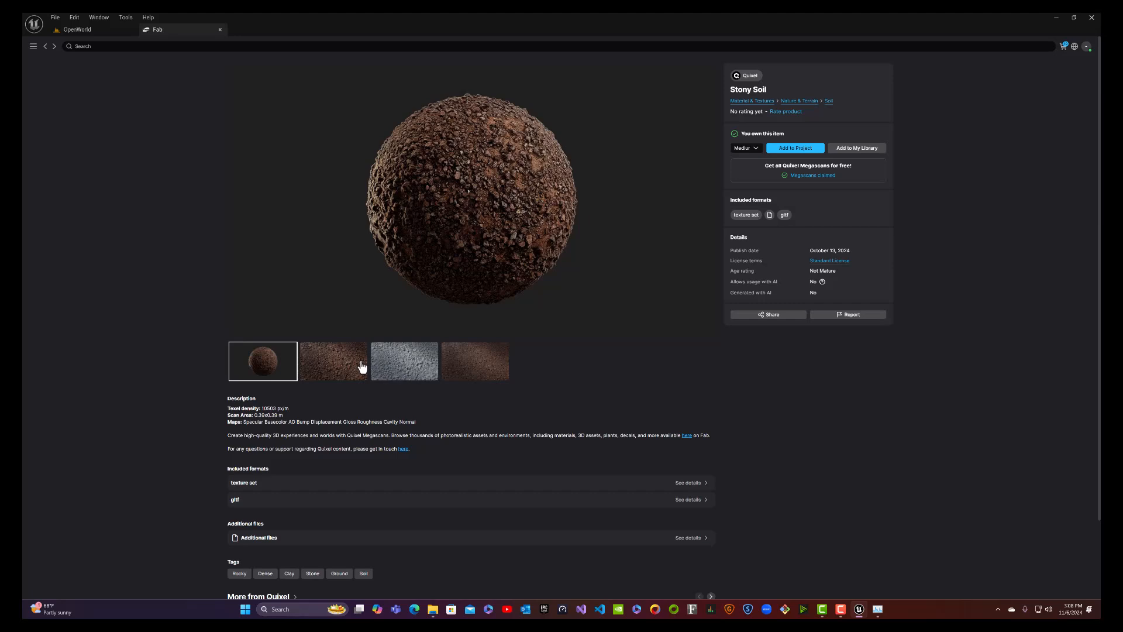
left_click(364, 366)
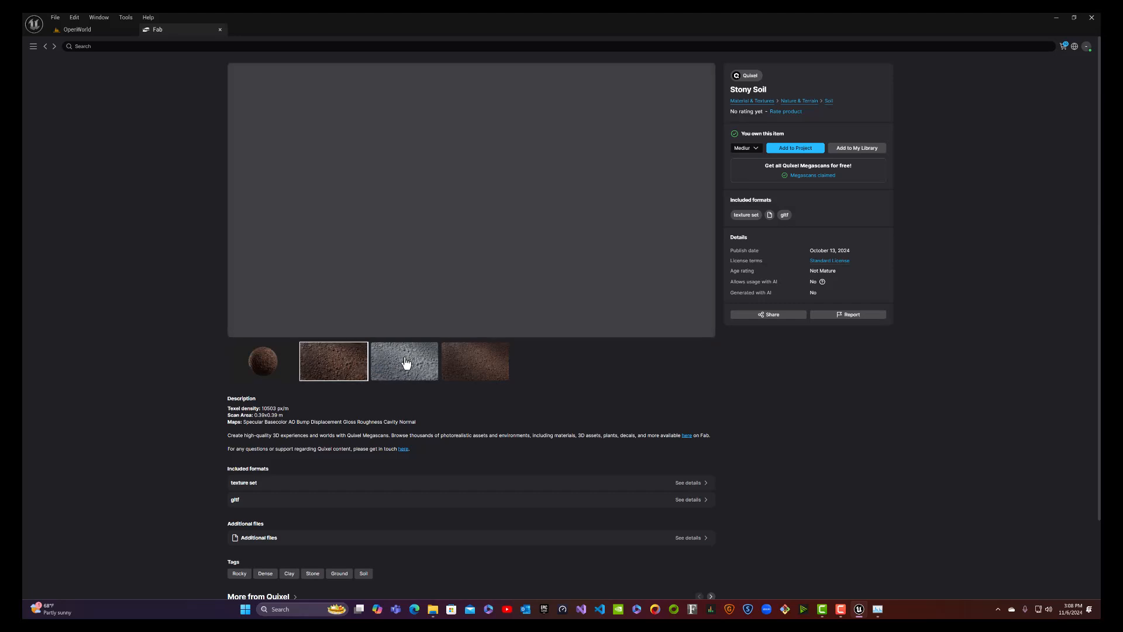
left_click(406, 363)
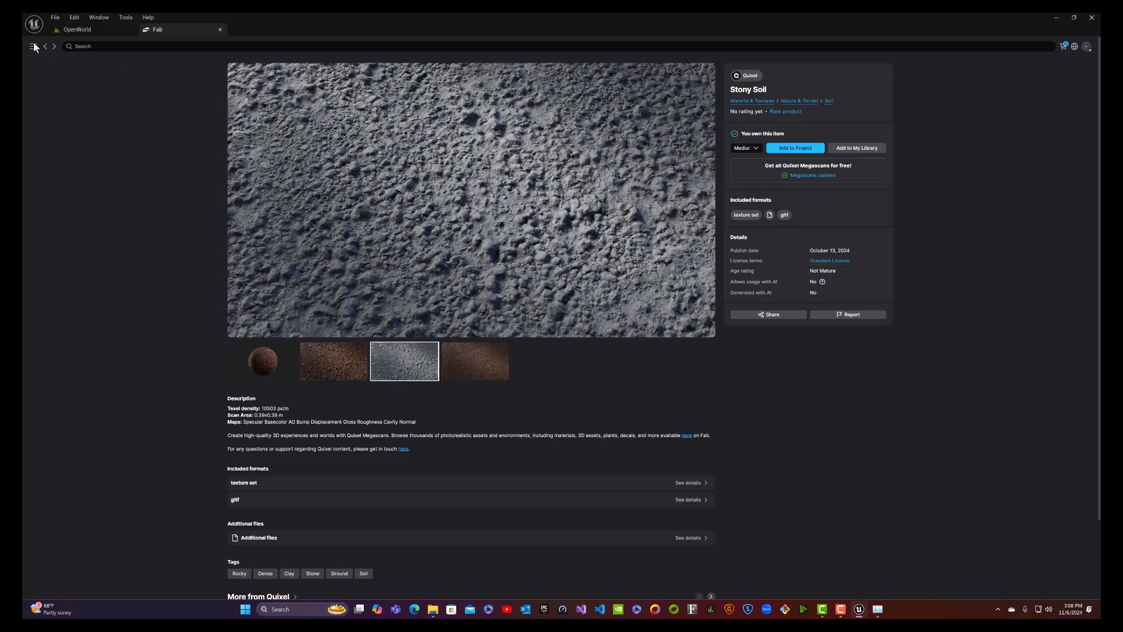
left_click(46, 48)
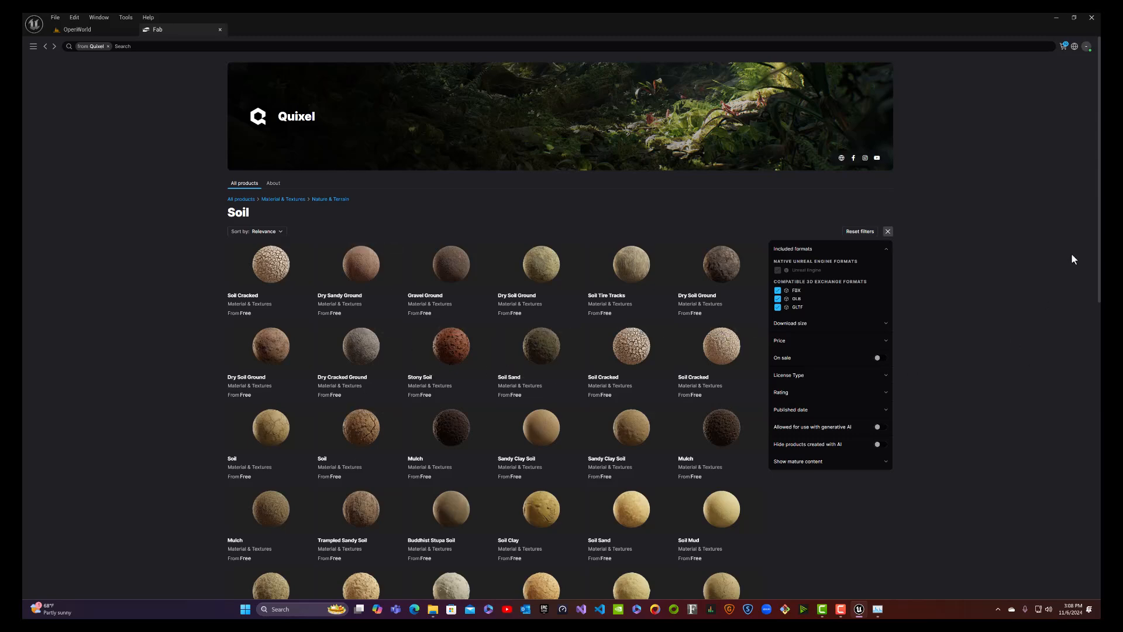
Step: Look through the whole list of Soil materials for a ground texture that suits the landscape
scroll(989, 313, "down", 5)
scroll(989, 314, "down", 5)
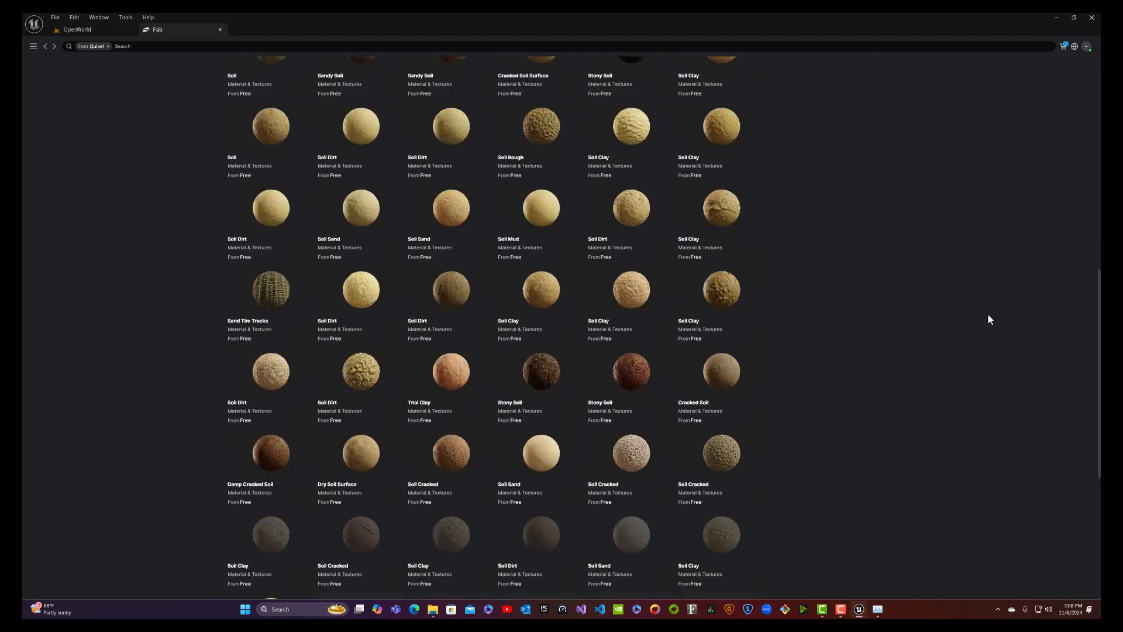
scroll(988, 314, "down", 10)
scroll(985, 316, "down", 10)
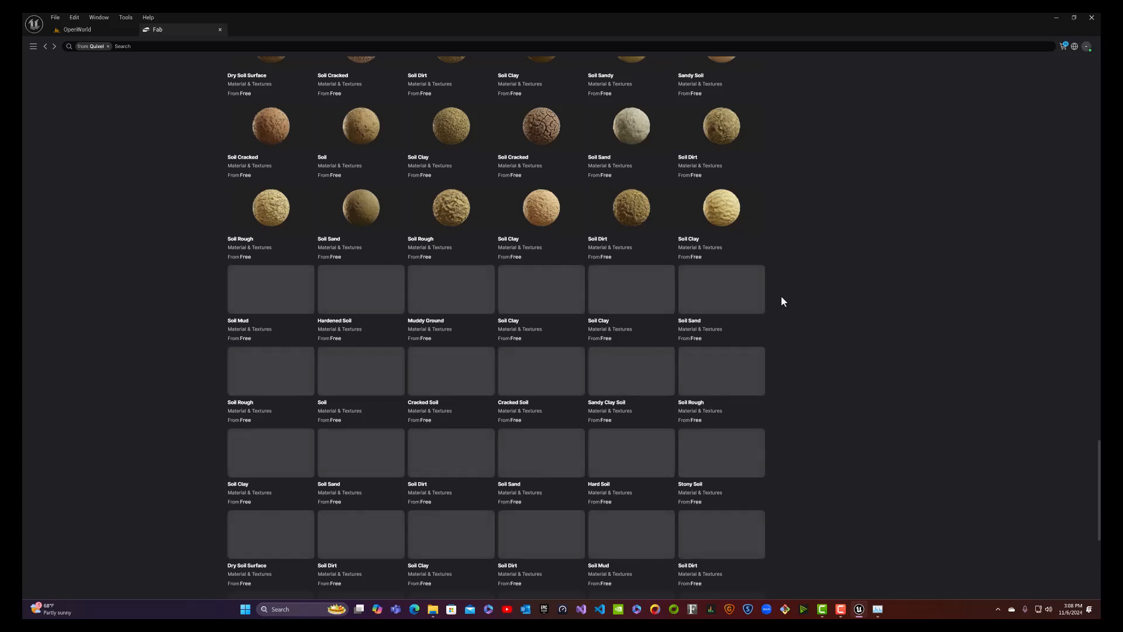
scroll(783, 301, "down", 3)
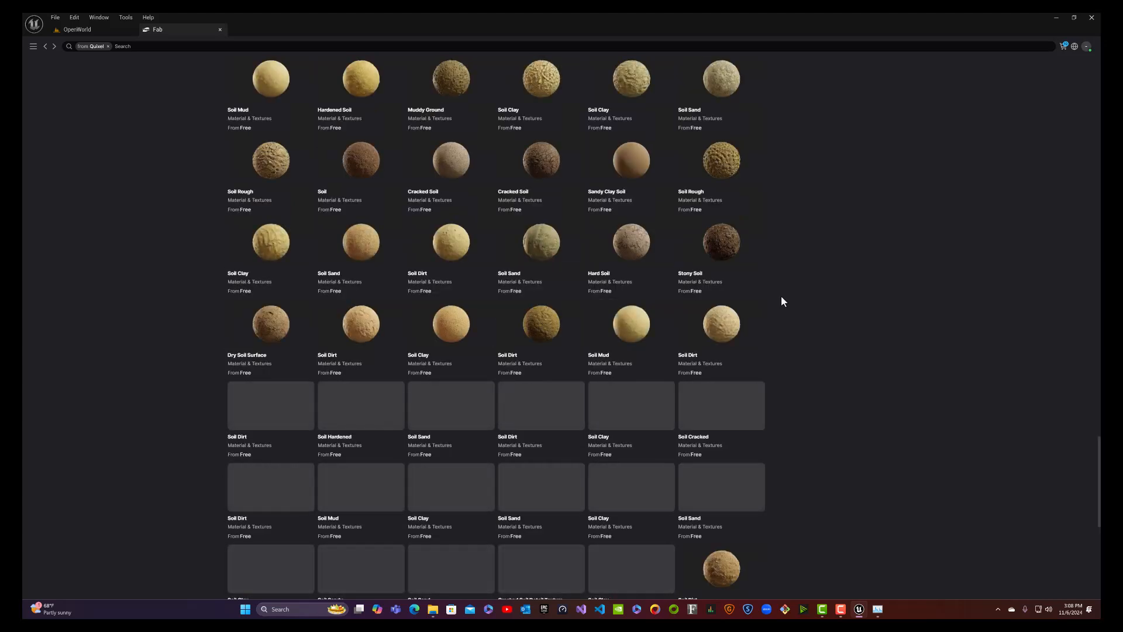
scroll(782, 302, "down", 5)
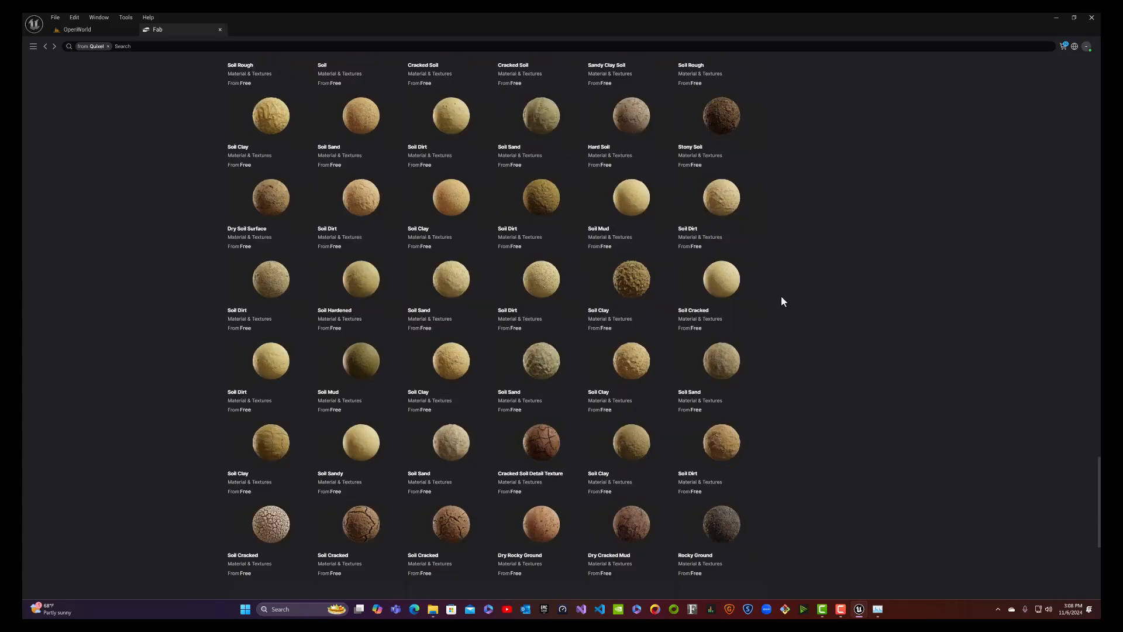
scroll(782, 300, "down", 2)
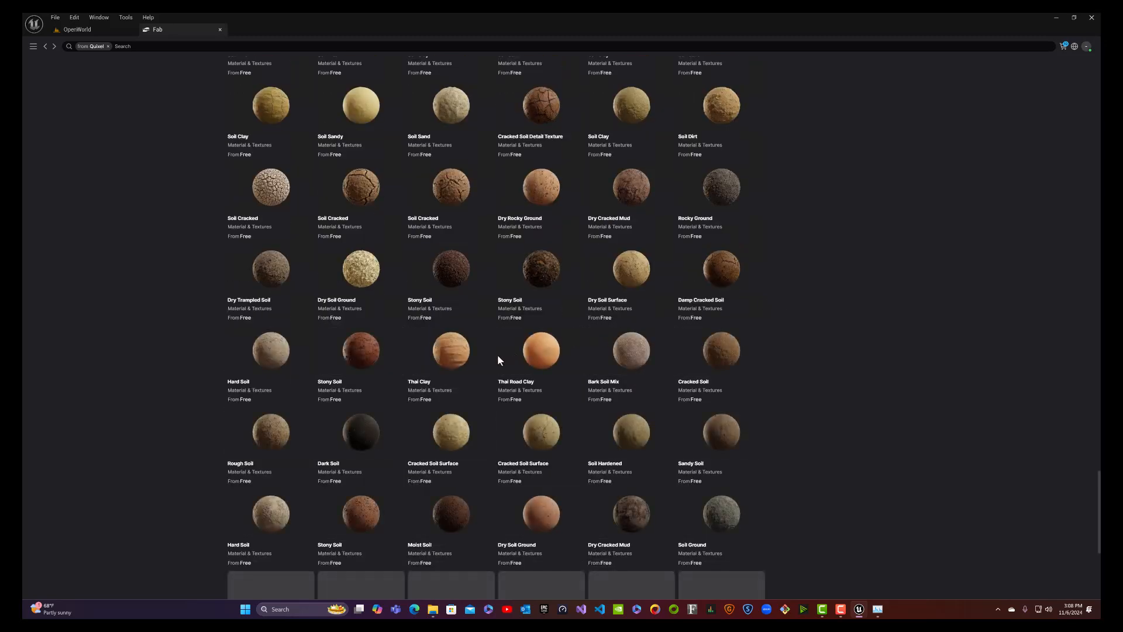
scroll(494, 367, "down", 3)
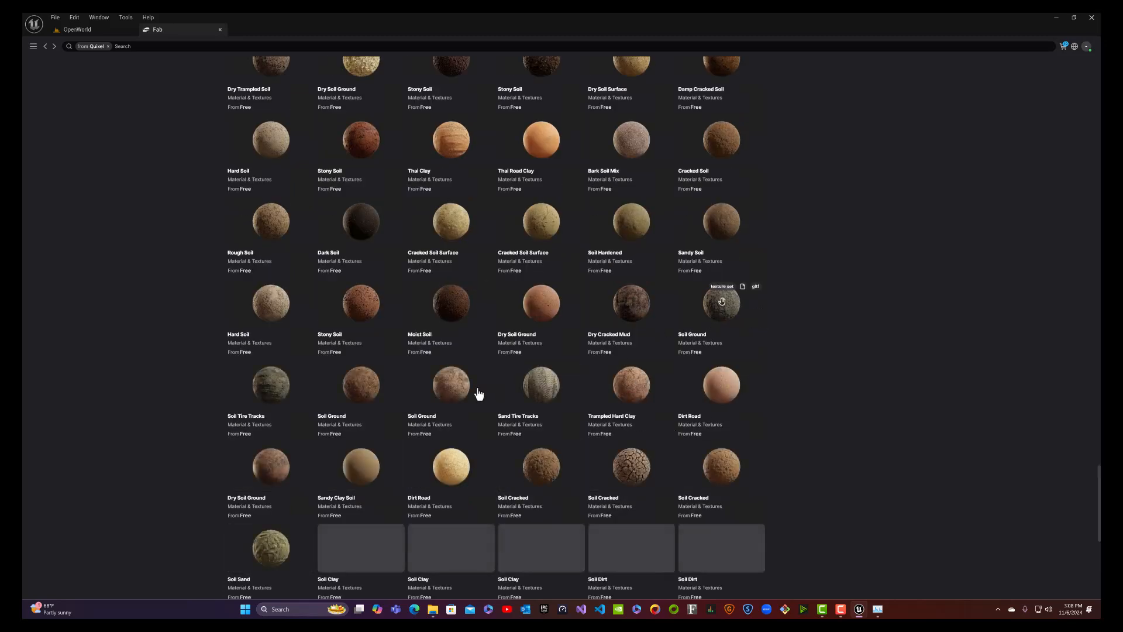
scroll(441, 402, "down", 1)
scroll(441, 409, "down", 3)
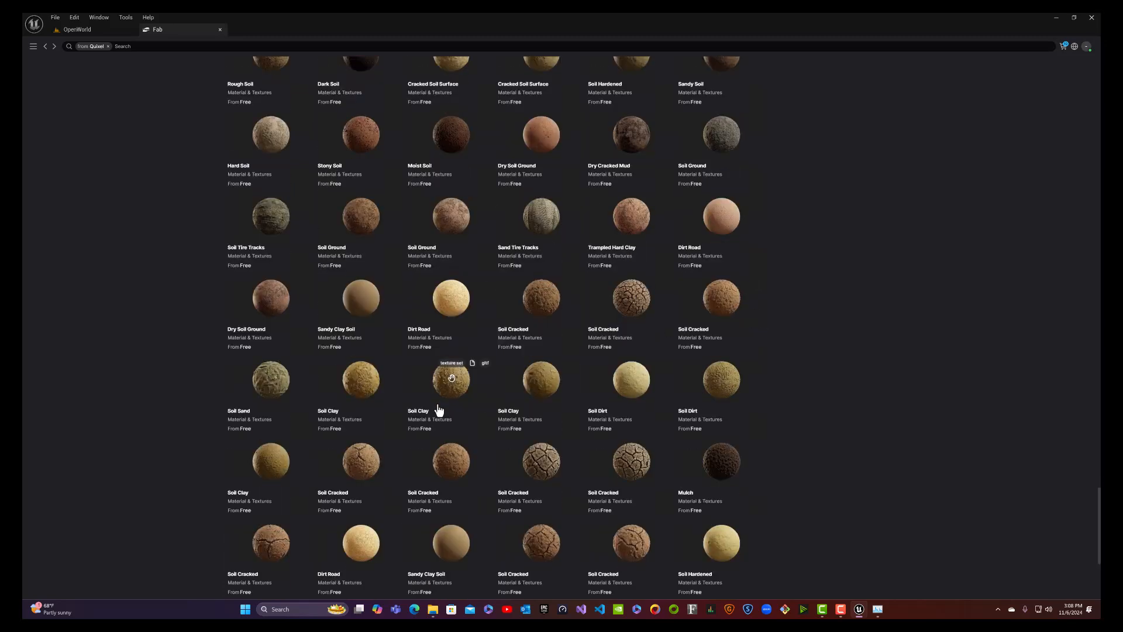
scroll(437, 409, "down", 1)
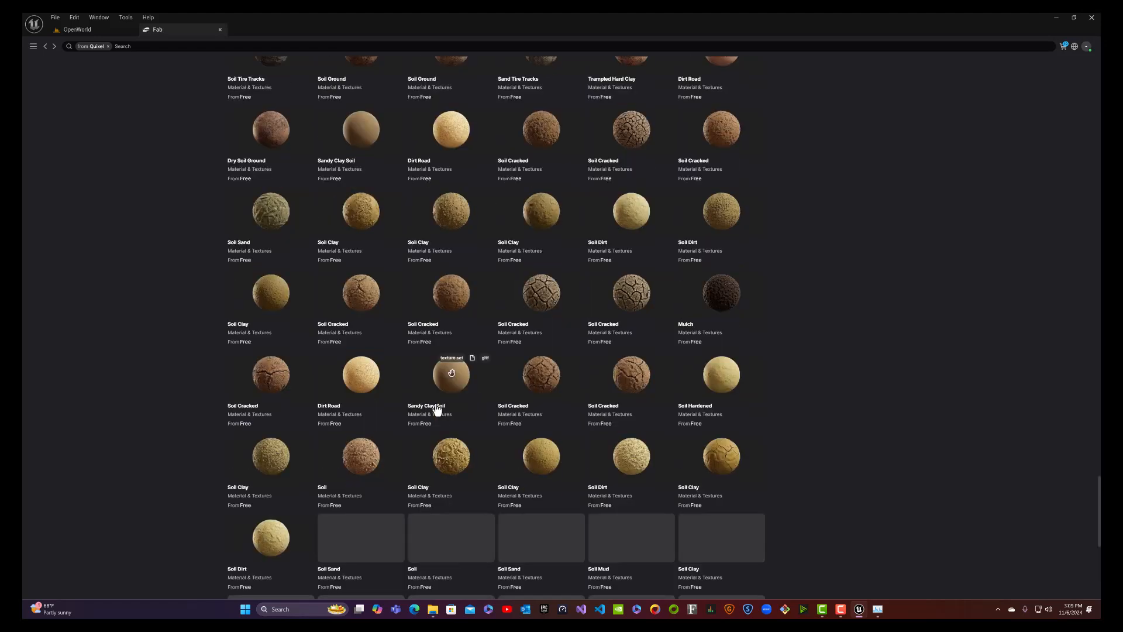
scroll(437, 409, "down", 4)
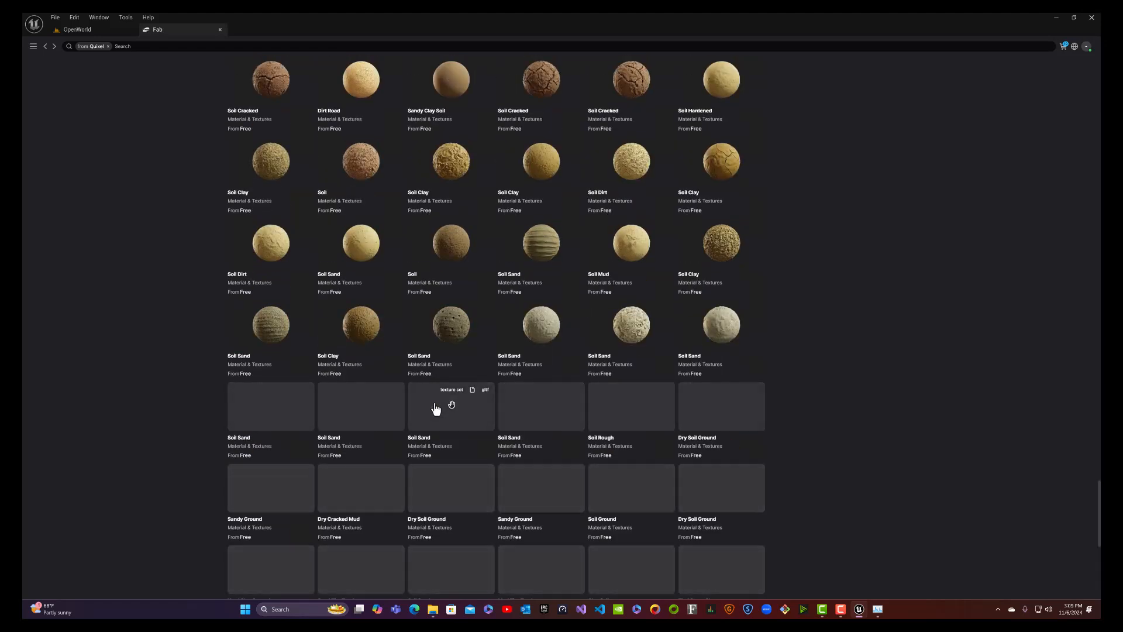
scroll(441, 404, "down", 4)
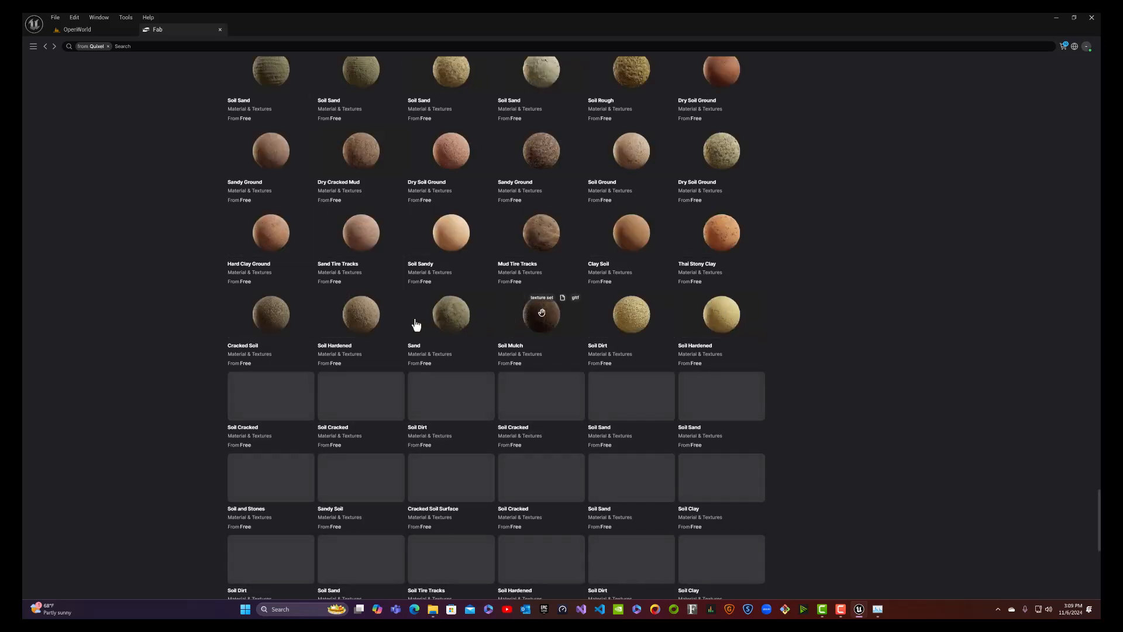
scroll(827, 445, "down", 3)
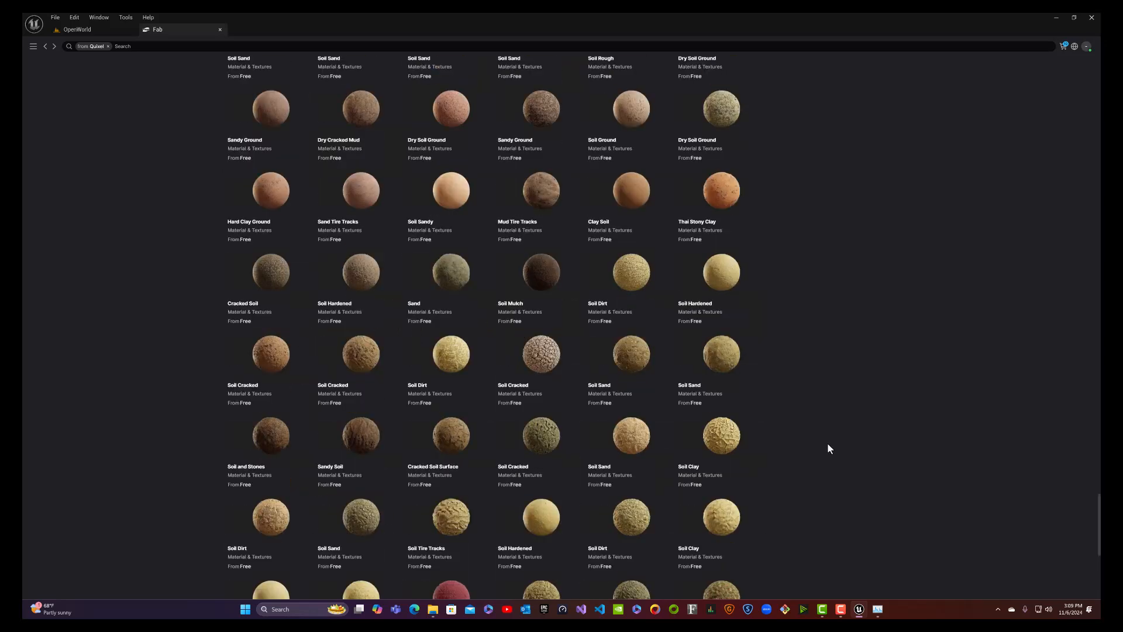
scroll(828, 445, "down", 3)
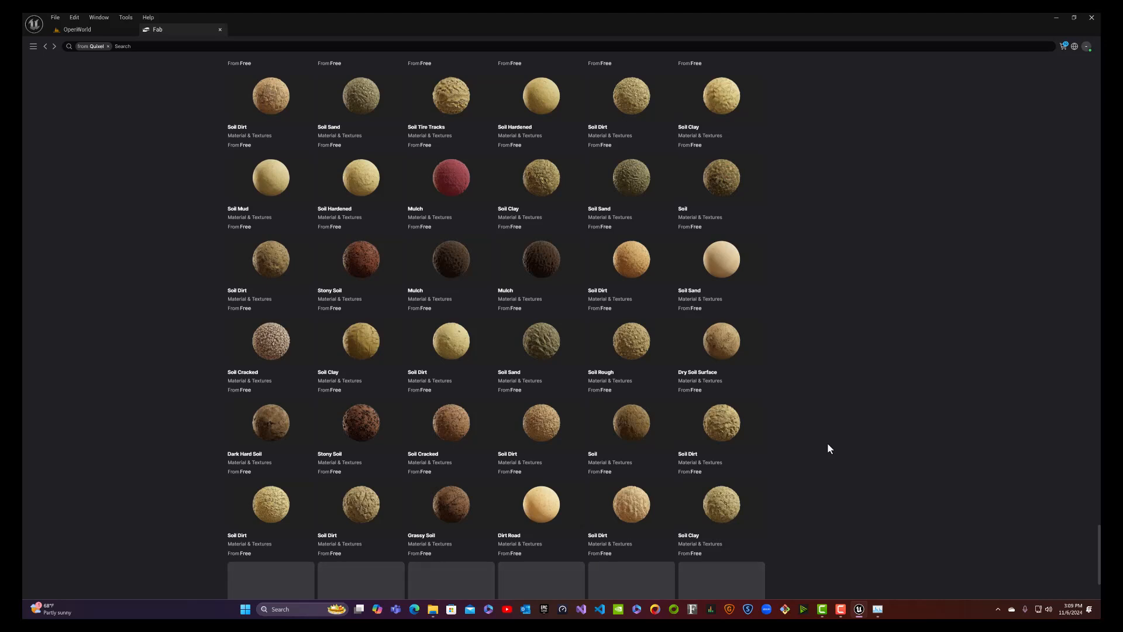
scroll(827, 444, "down", 2)
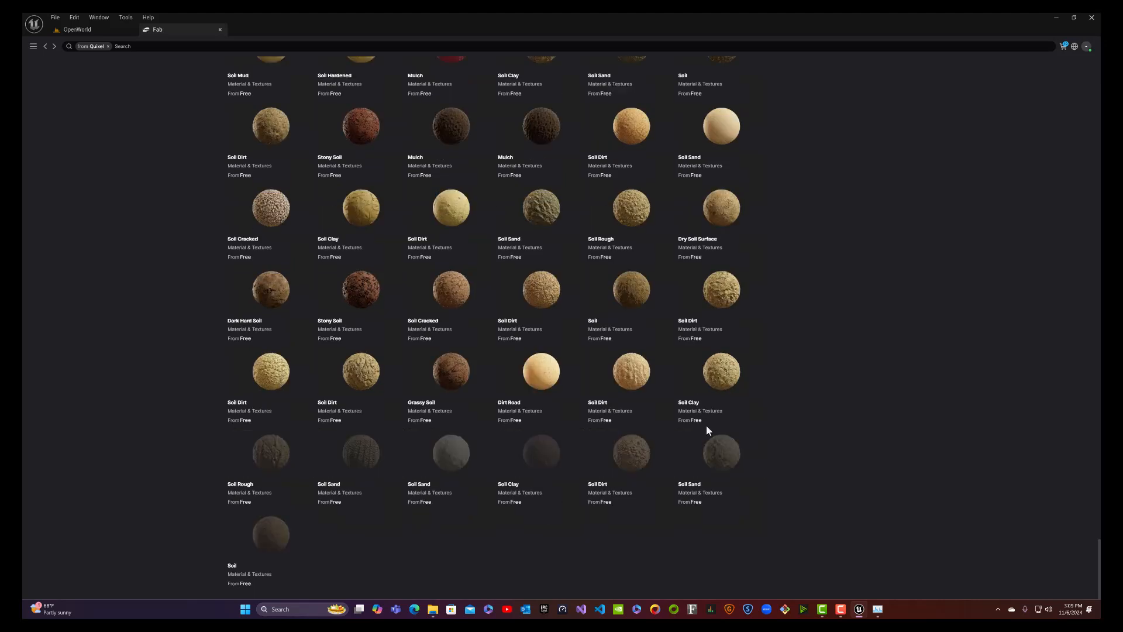
Step: Preview the Grassy Soil material, add it to the project in medium quality, and save all unsaved content
left_click(441, 387)
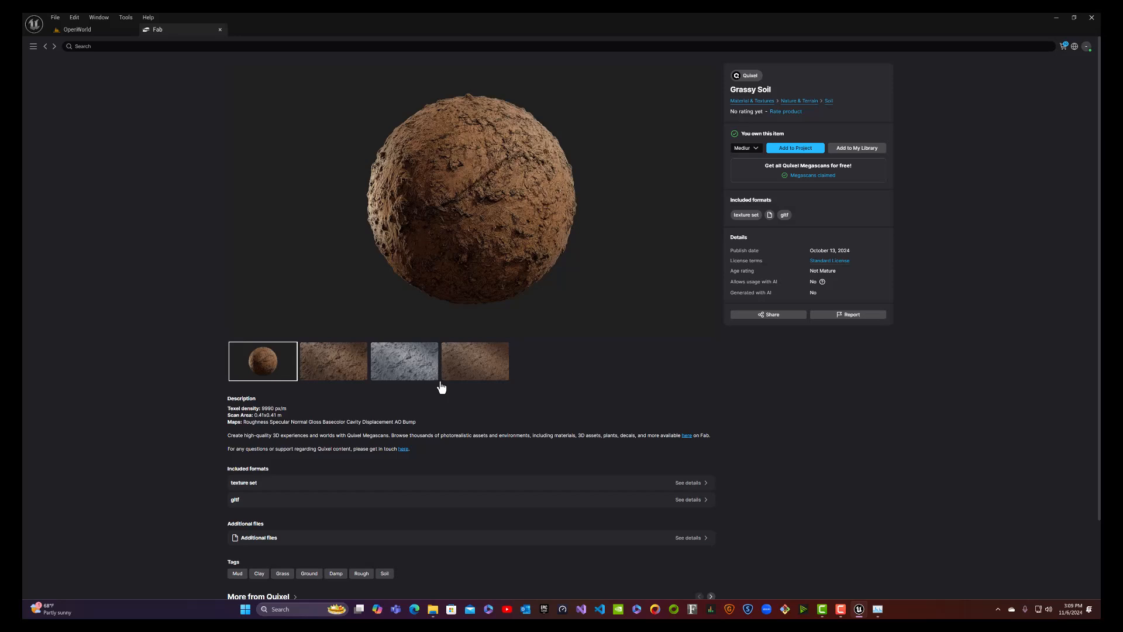
left_click(350, 375)
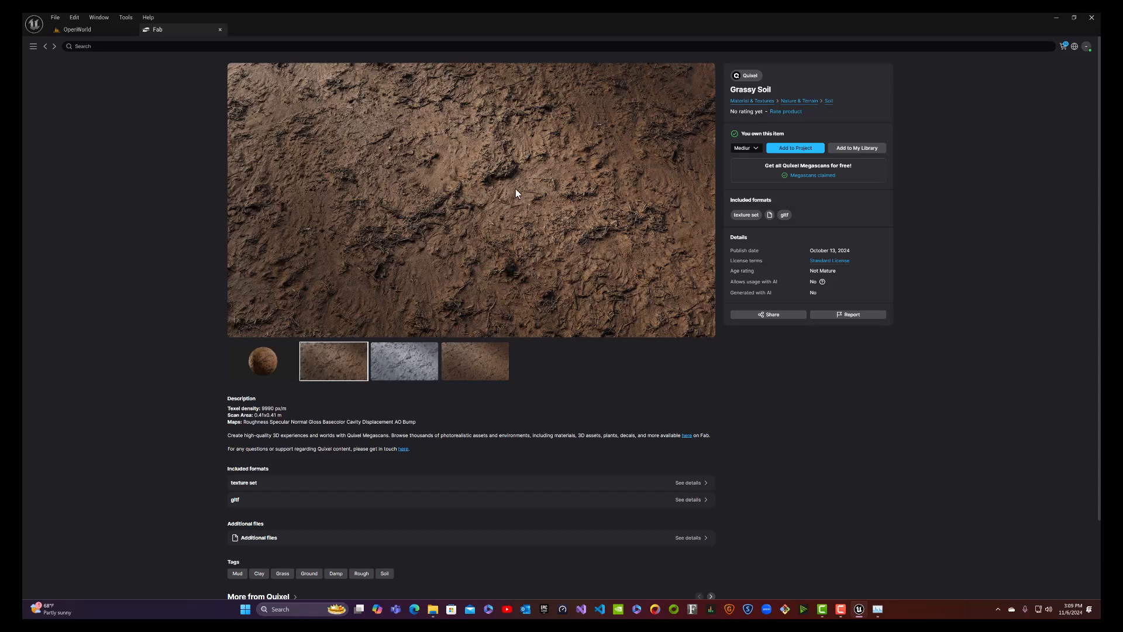
left_click(755, 148)
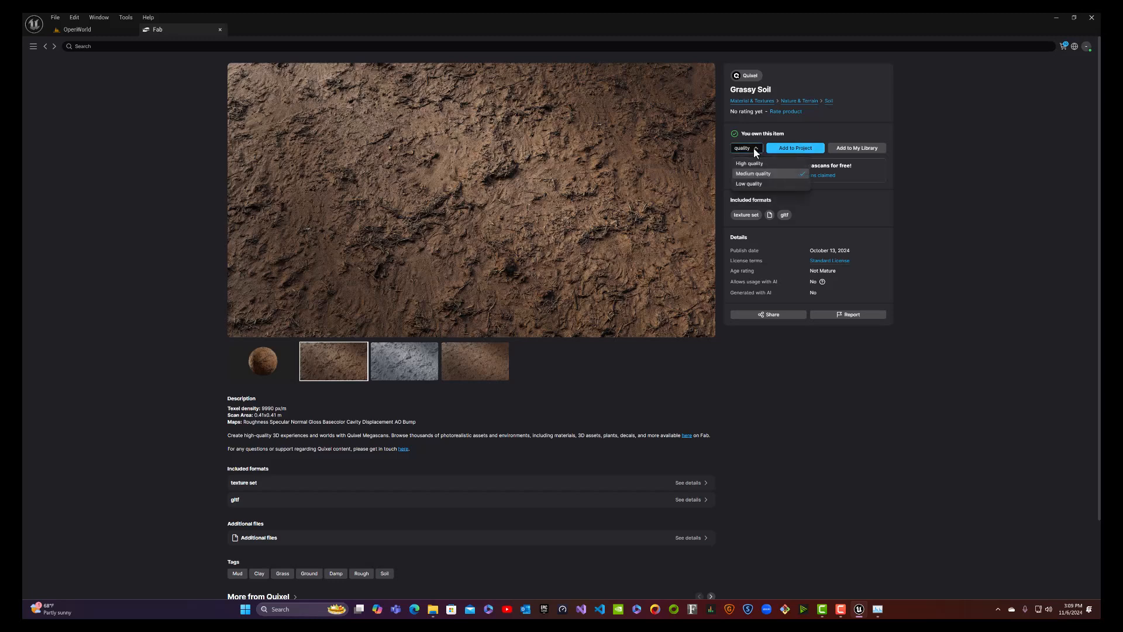
left_click(746, 178)
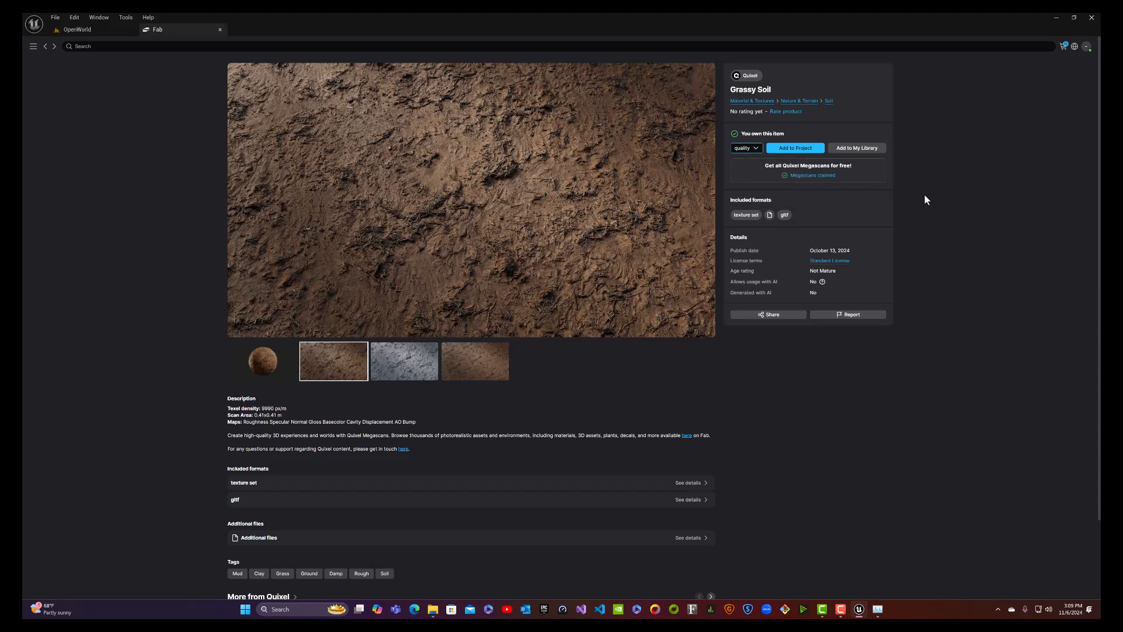
left_click(785, 150)
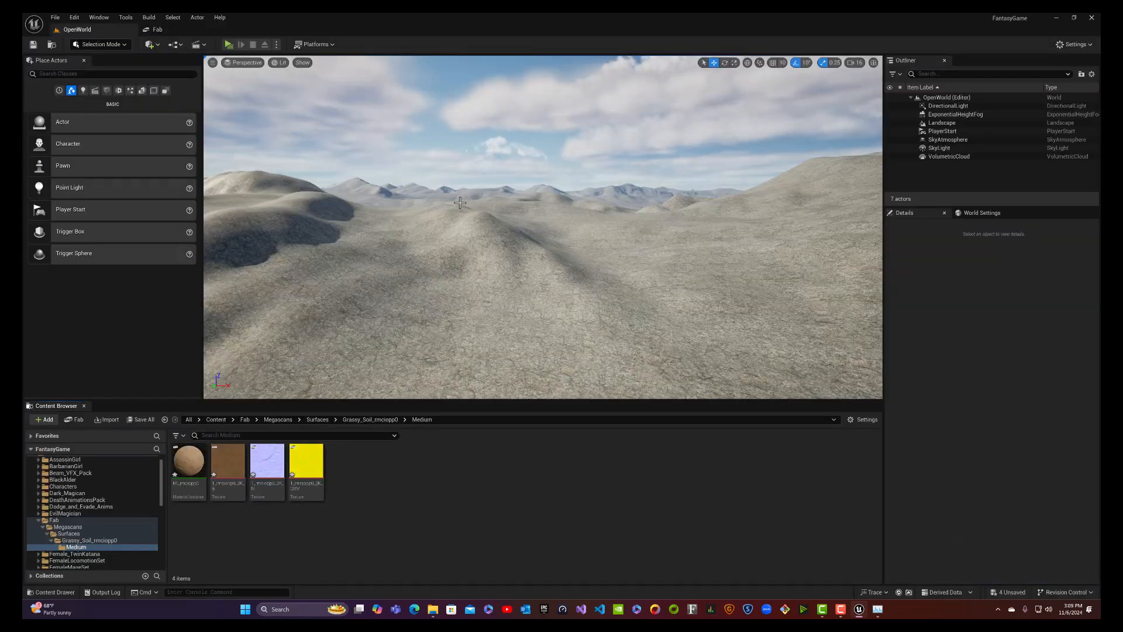
left_click(134, 419)
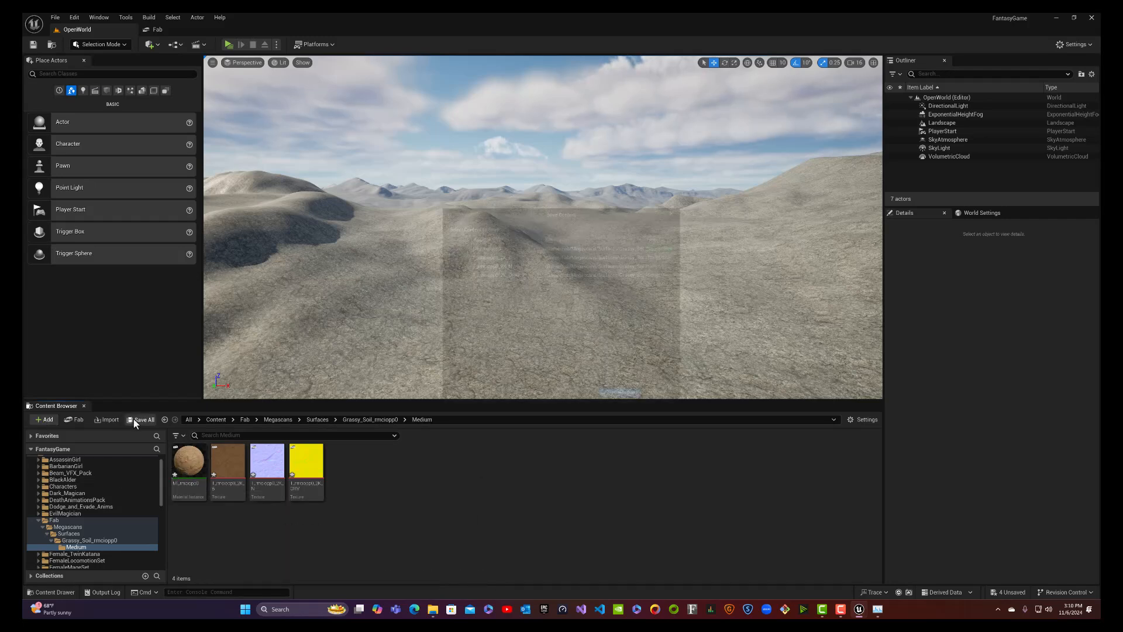
left_click(628, 406)
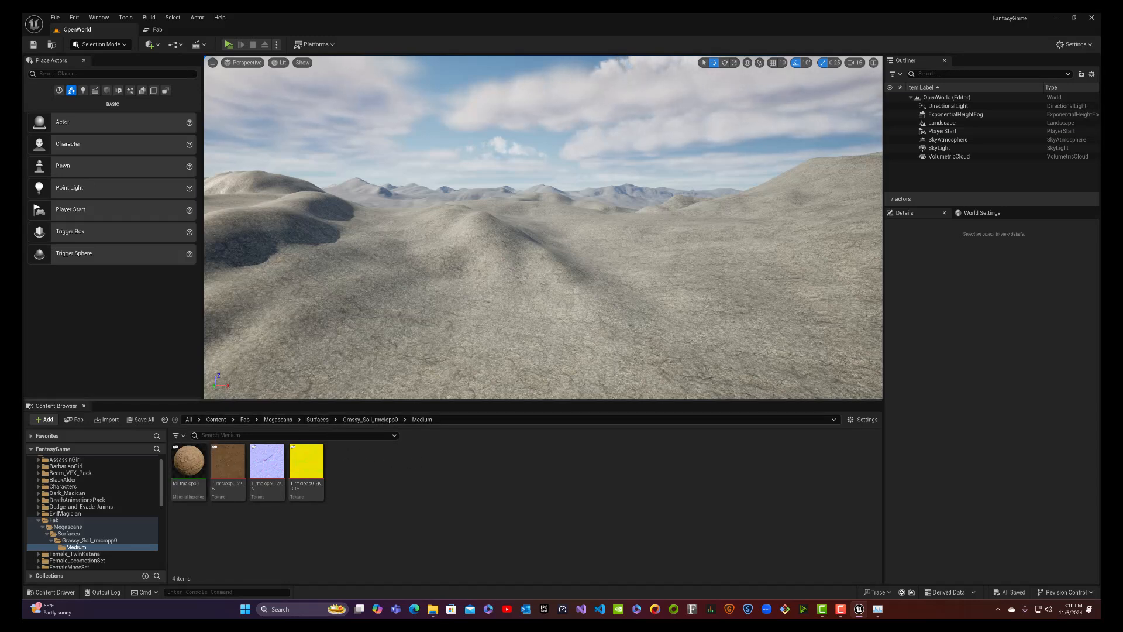
Step: Assign the Grassy Soil material instance MI_rmciopp0 as the Landscape actor's Landscape Material, clearing the property filter first
left_click(942, 123)
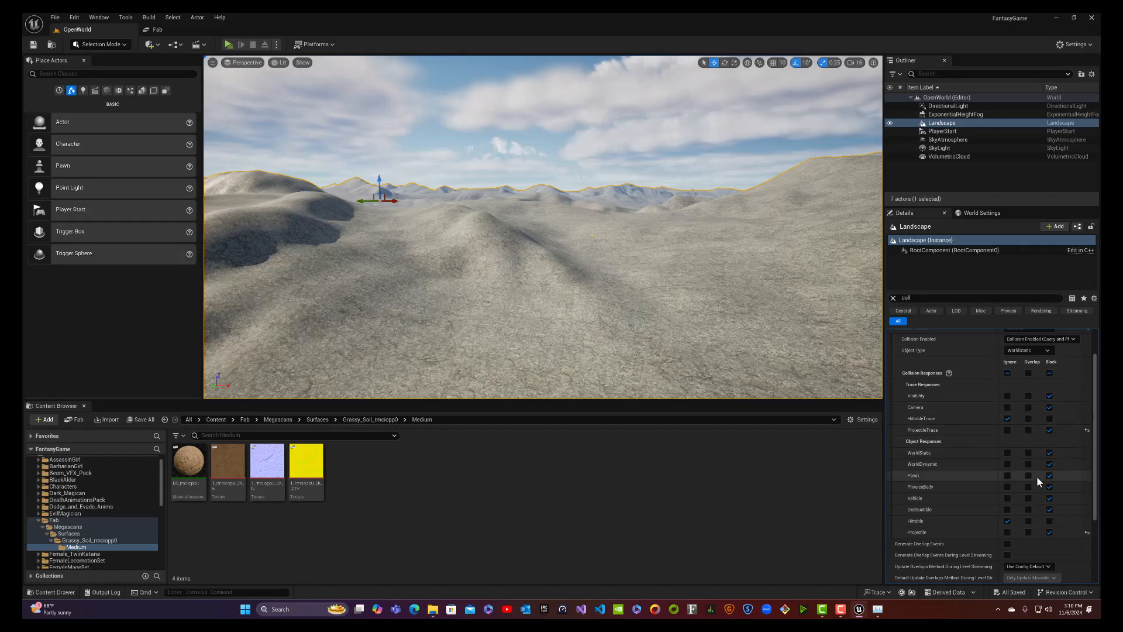
scroll(1038, 476, "up", 2)
left_click(894, 297)
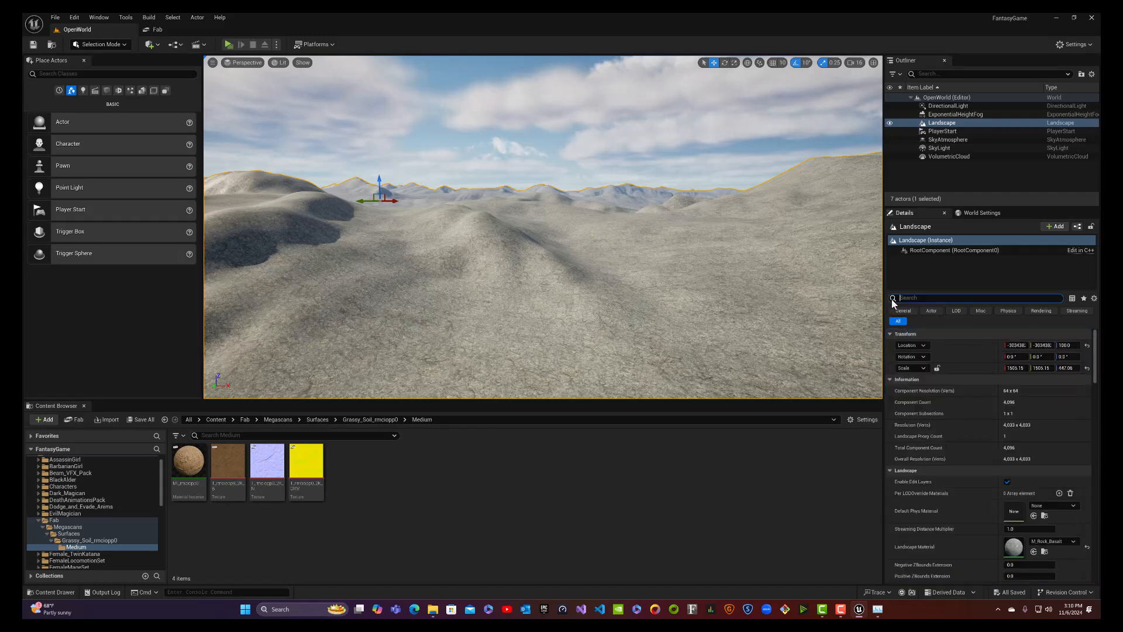
scroll(1028, 481, "down", 4)
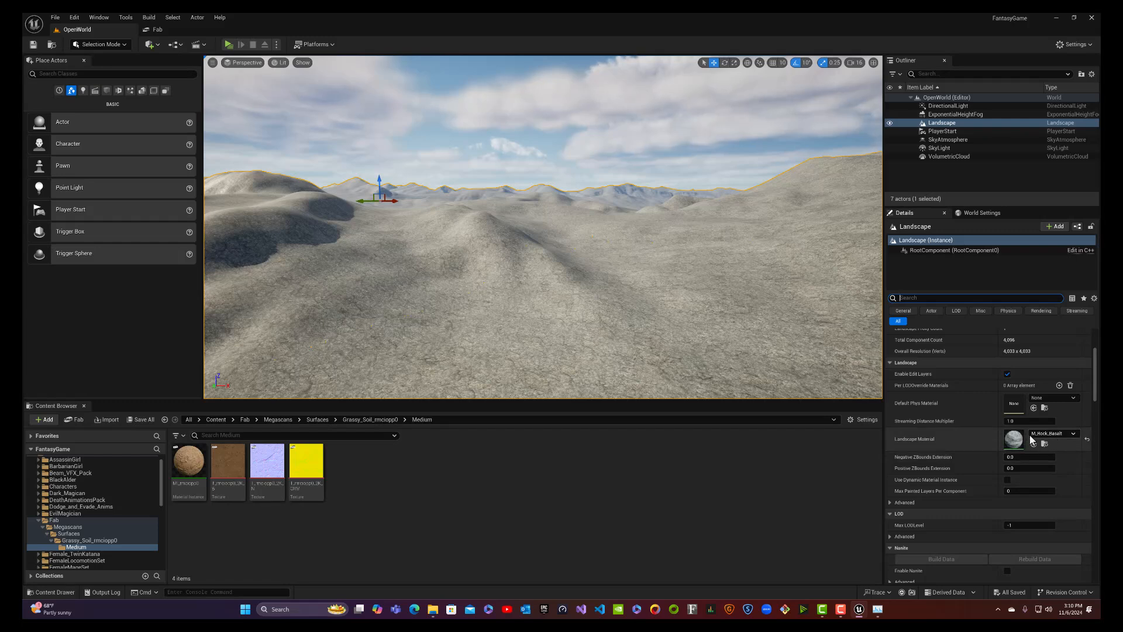
left_click_drag(189, 465, 1013, 439)
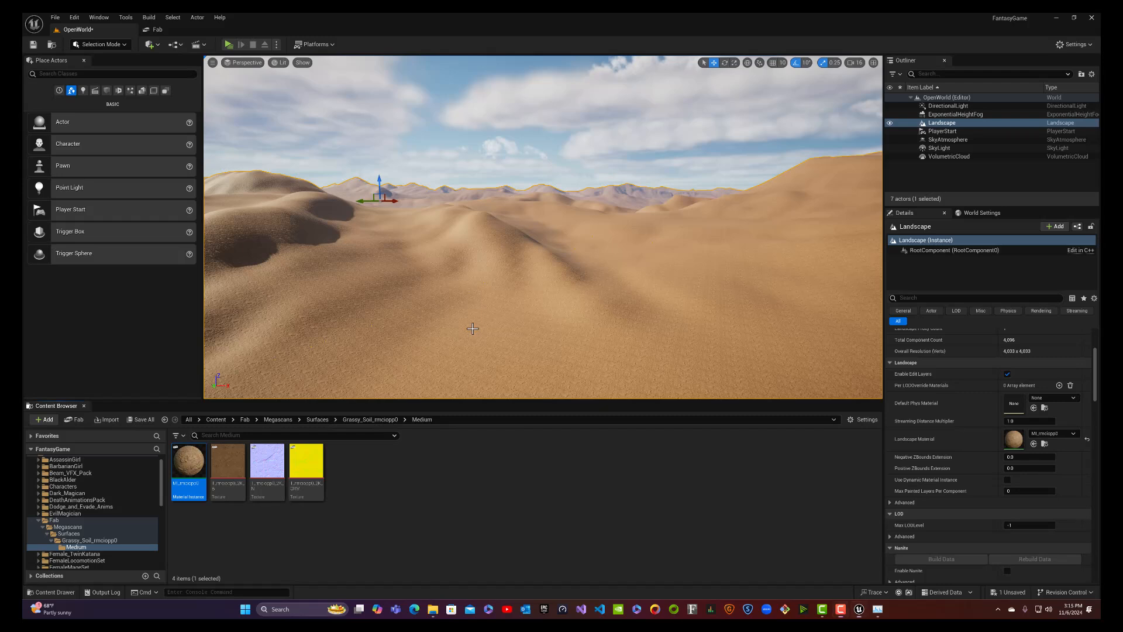
Step: Inspect the Grassy Soil tiling across the landscape from different angles, and check the three texture assets that belong to the material
right_click_drag(477, 325, 476, 354)
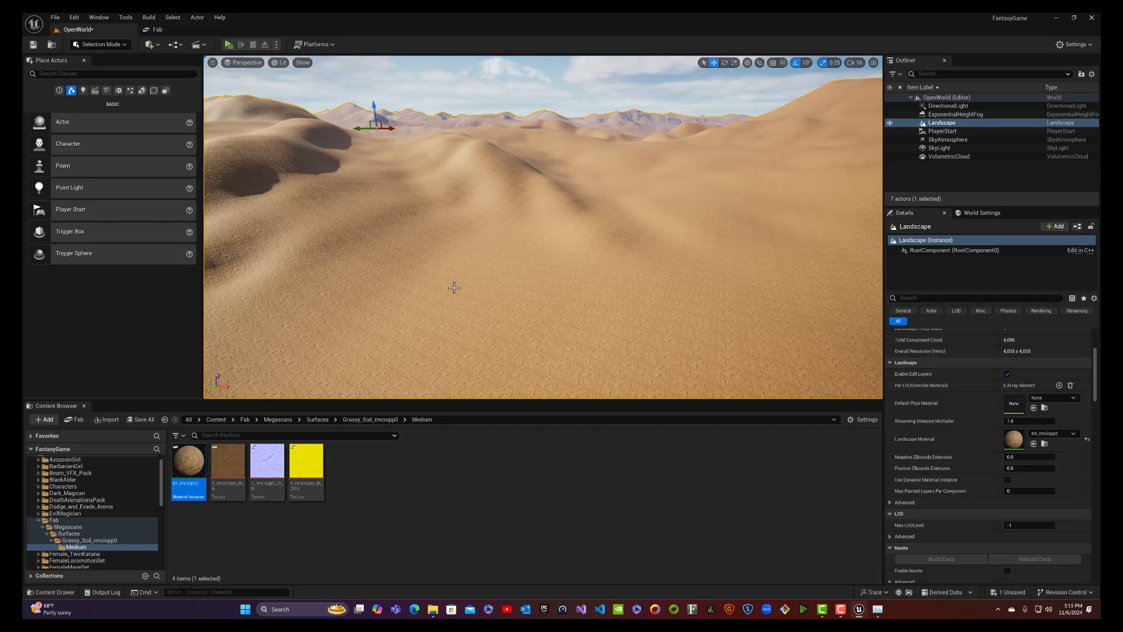
right_click_drag(468, 293, 518, 301)
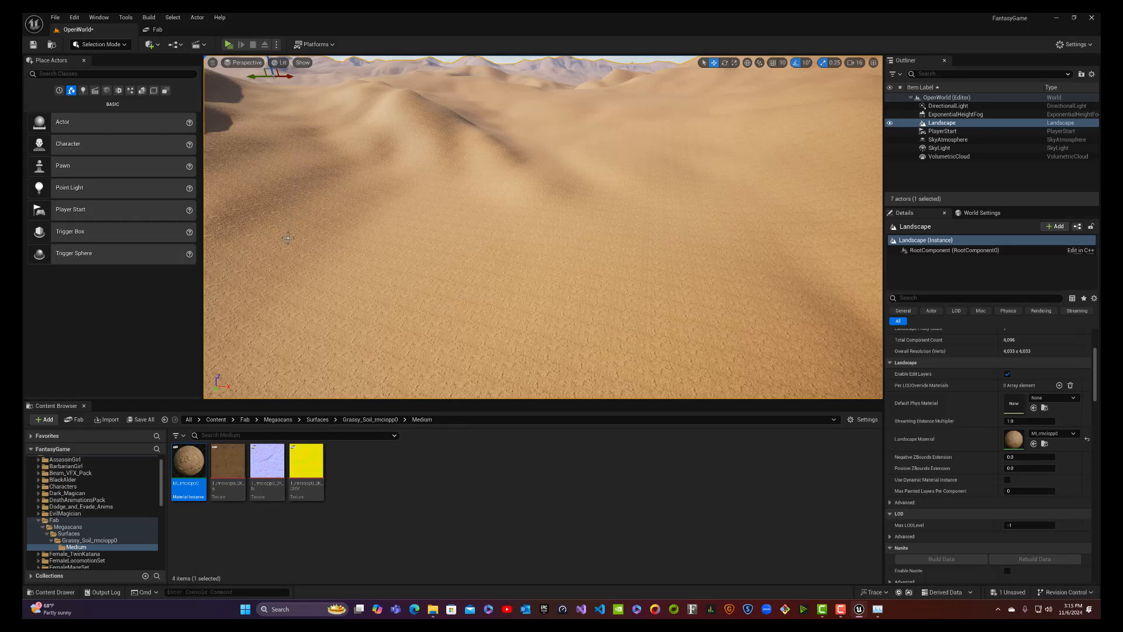
right_click_drag(511, 266, 519, 284)
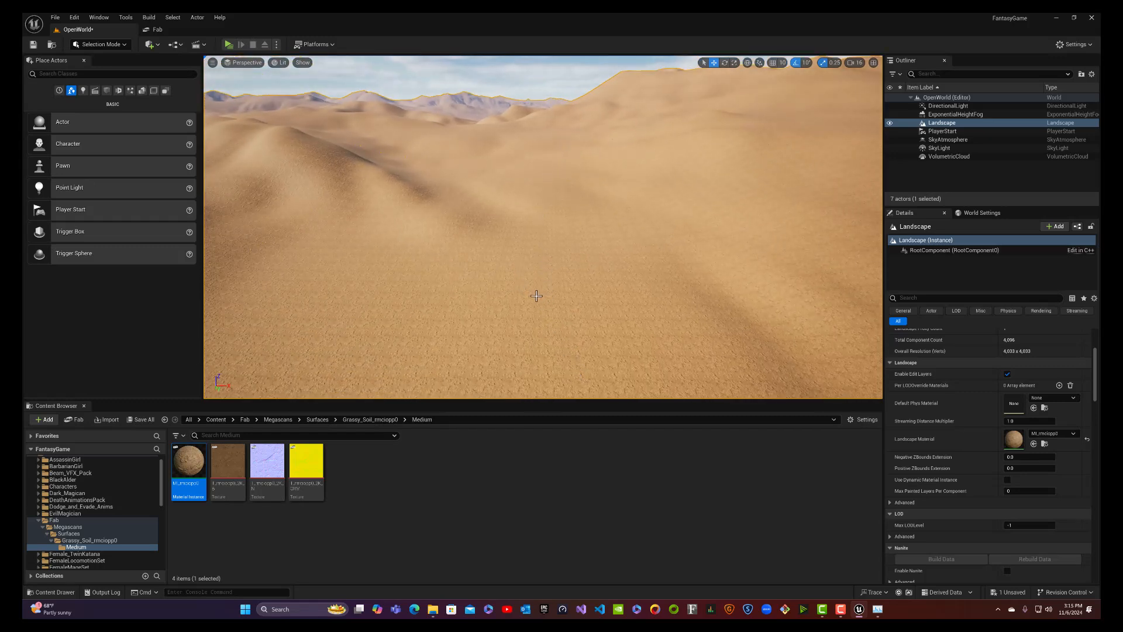
right_click_drag(537, 295, 532, 339)
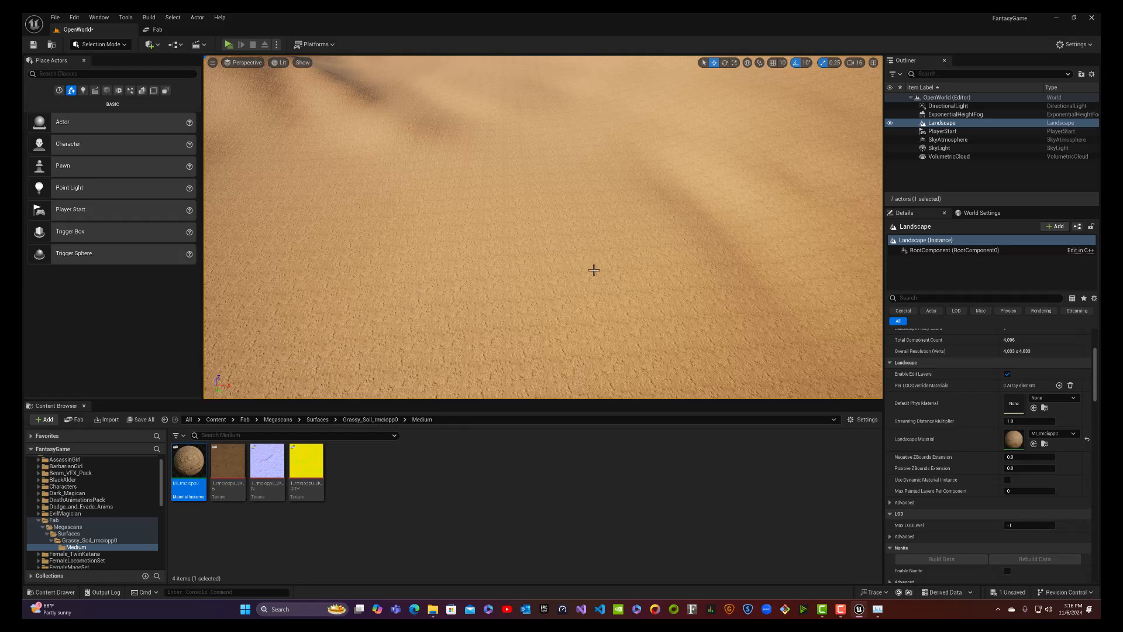
right_click_drag(542, 247, 541, 226)
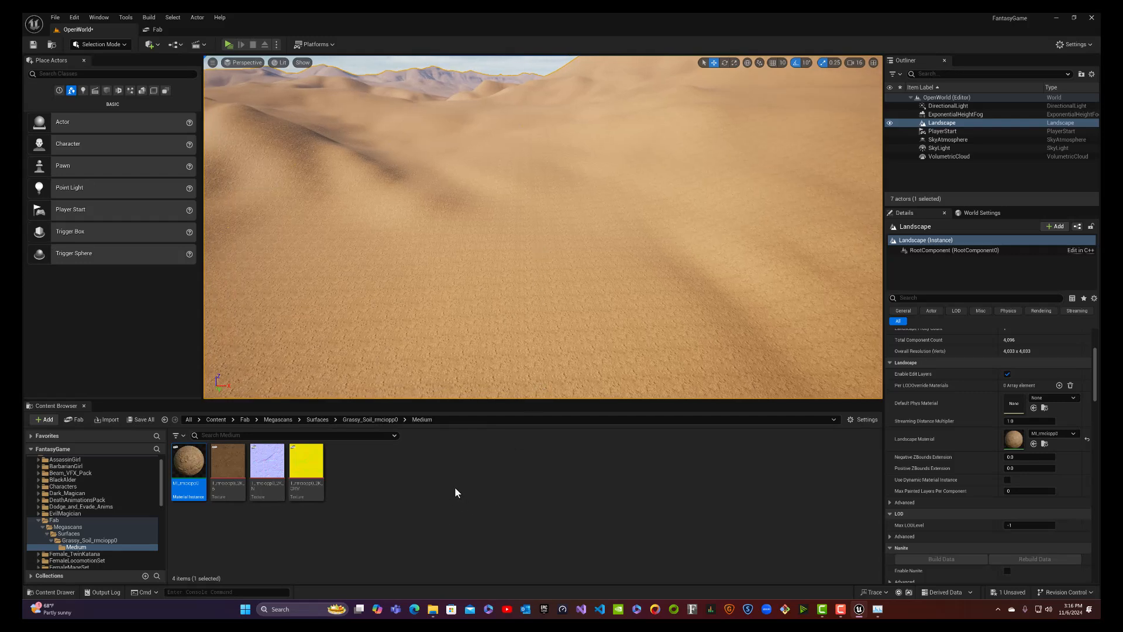
left_click(228, 485)
left_click(269, 486)
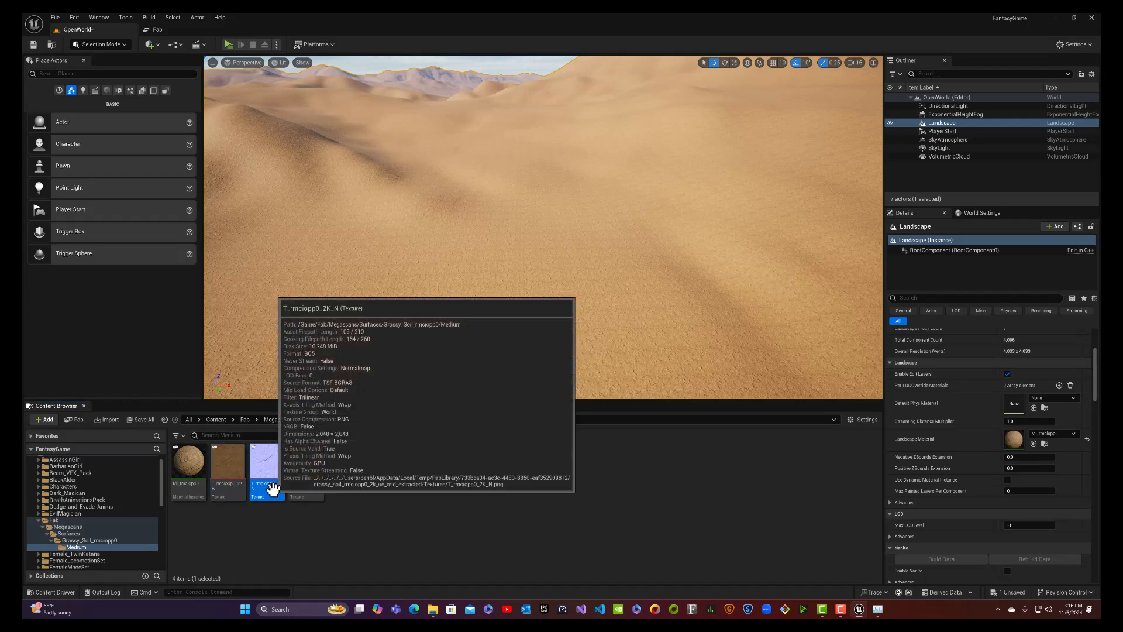
left_click(304, 485)
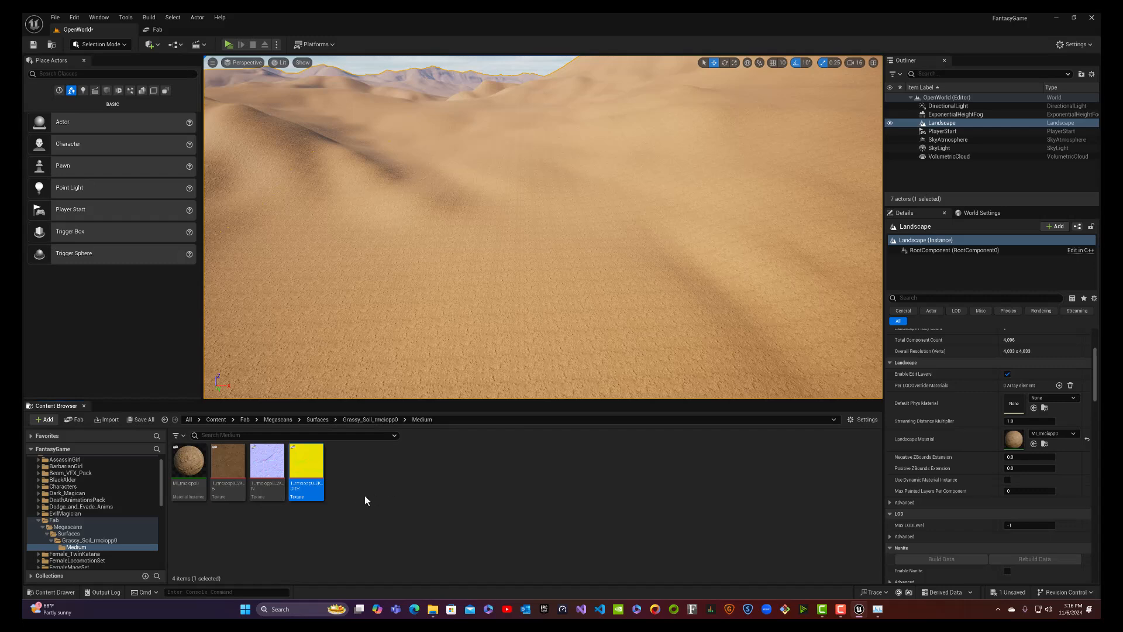
Step: Create a new material named M_MySoil in the Grassy Soil Medium folder and open it for editing
right_click(342, 499)
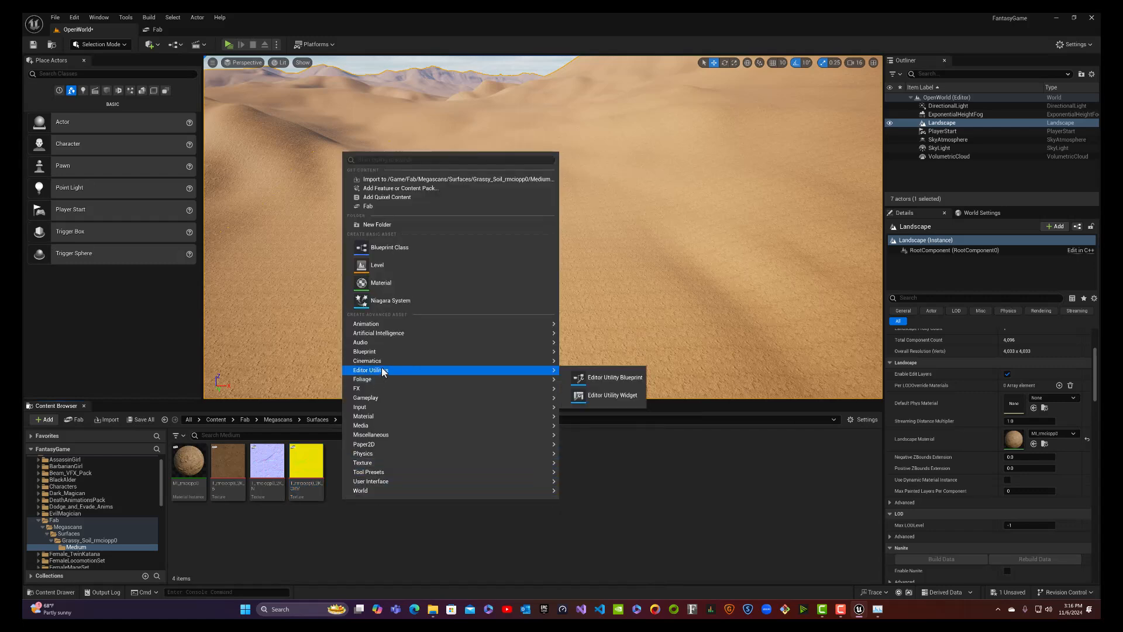
left_click(414, 285)
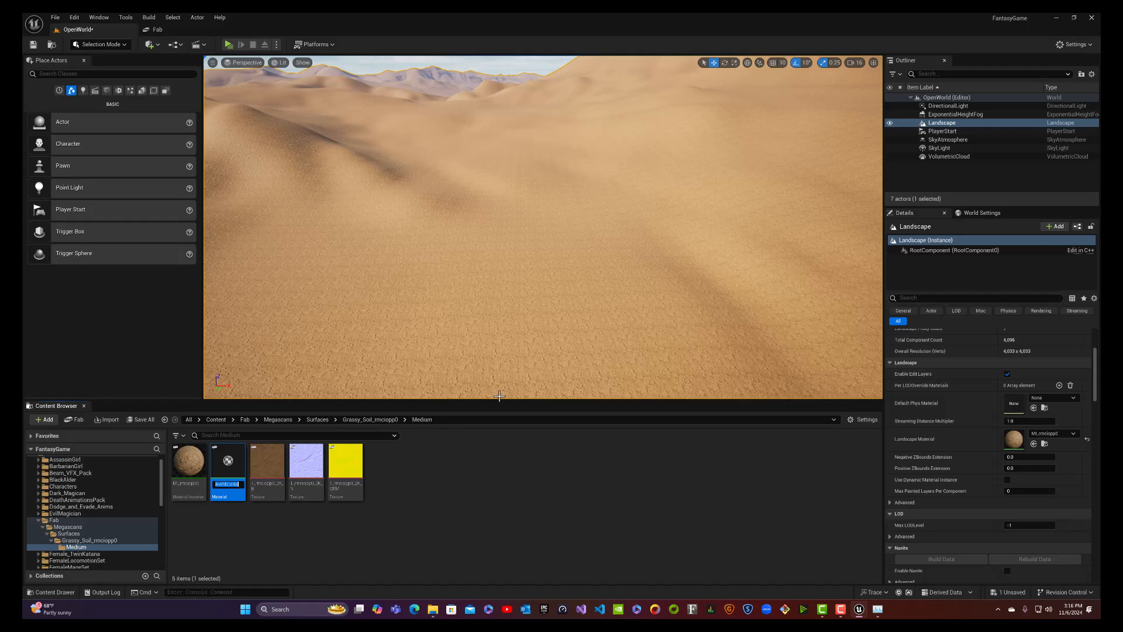
type("M")
key("BackSpace")
key("Return")
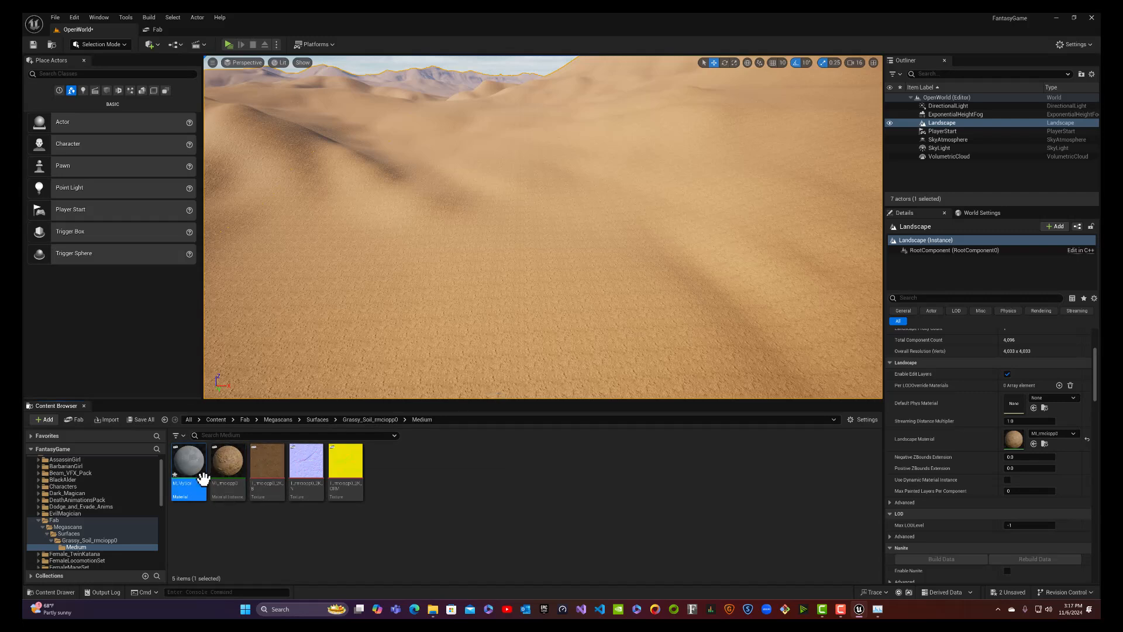
double_click(203, 487)
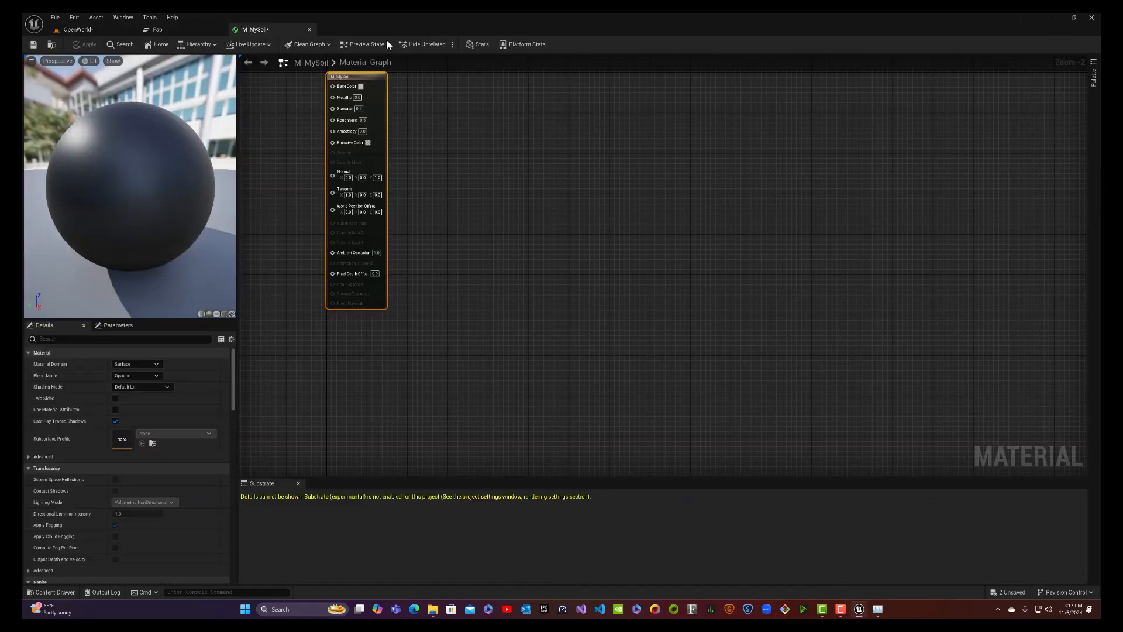
Step: Move M_MySoil's output node aside and add the Grassy Soil B, N and ORM textures to the graph as texture samples
left_click_drag(370, 79, 781, 147)
left_click(64, 28)
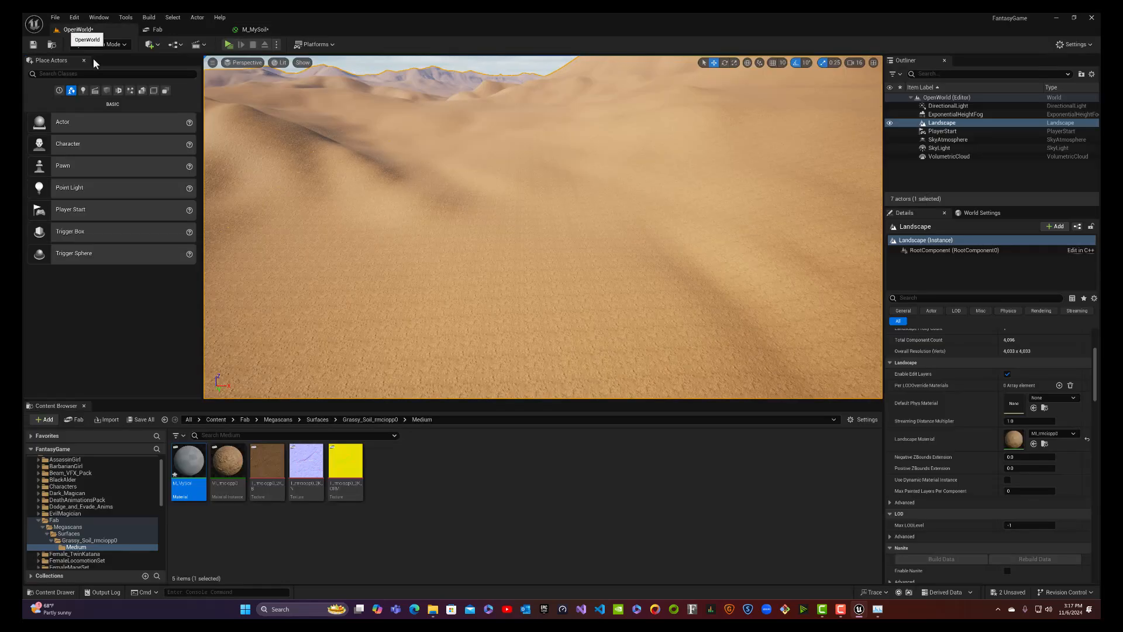
left_click(269, 481)
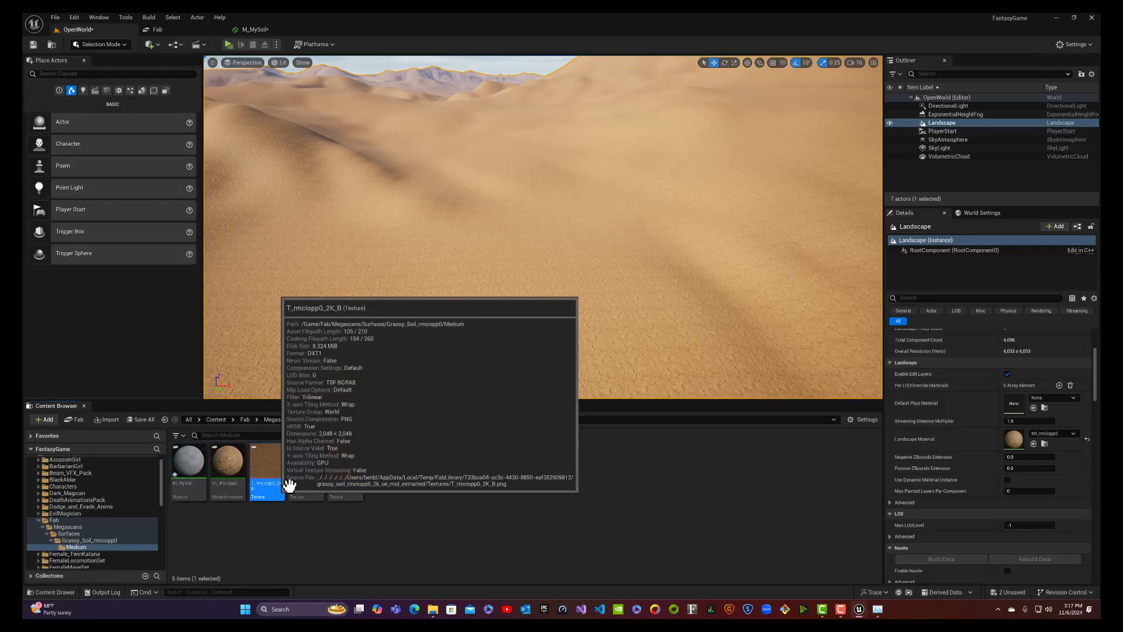
left_click(346, 487, "shift")
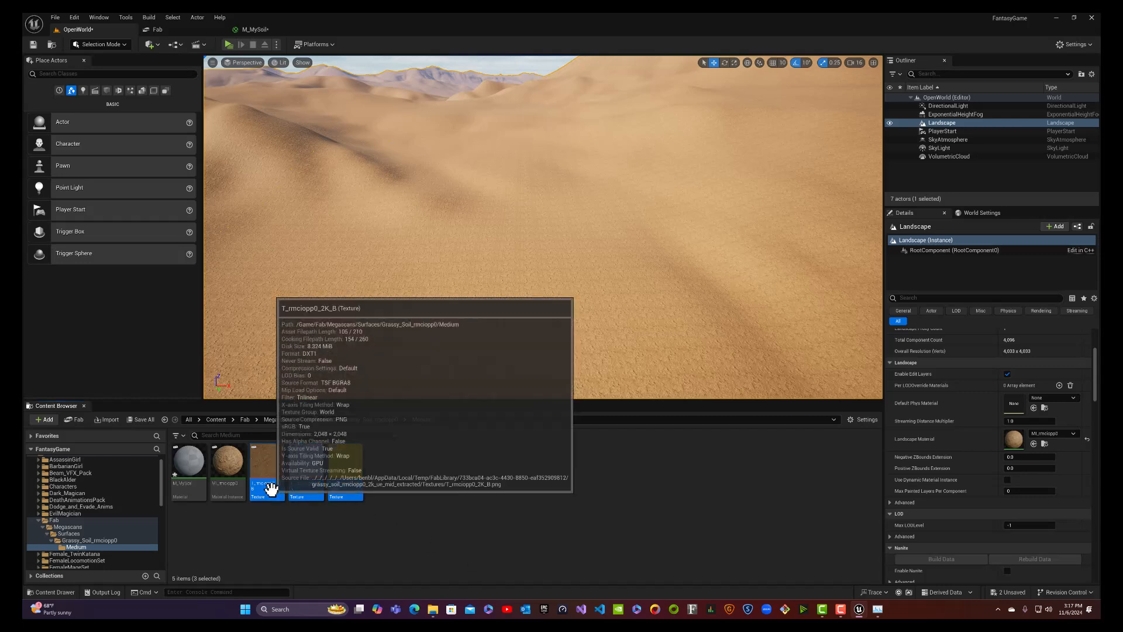
left_click_drag(269, 490, 436, 249)
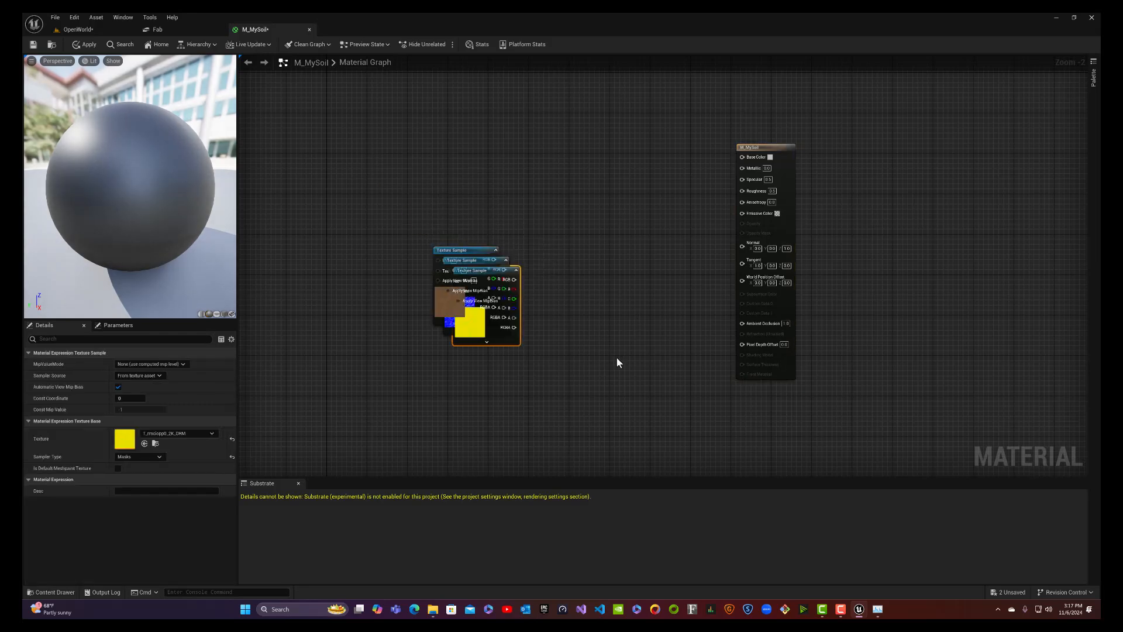
Step: Arrange the base color, normal and ORM texture samples in a column and move the material output node farther away from them
left_click_drag(492, 246, 577, 144)
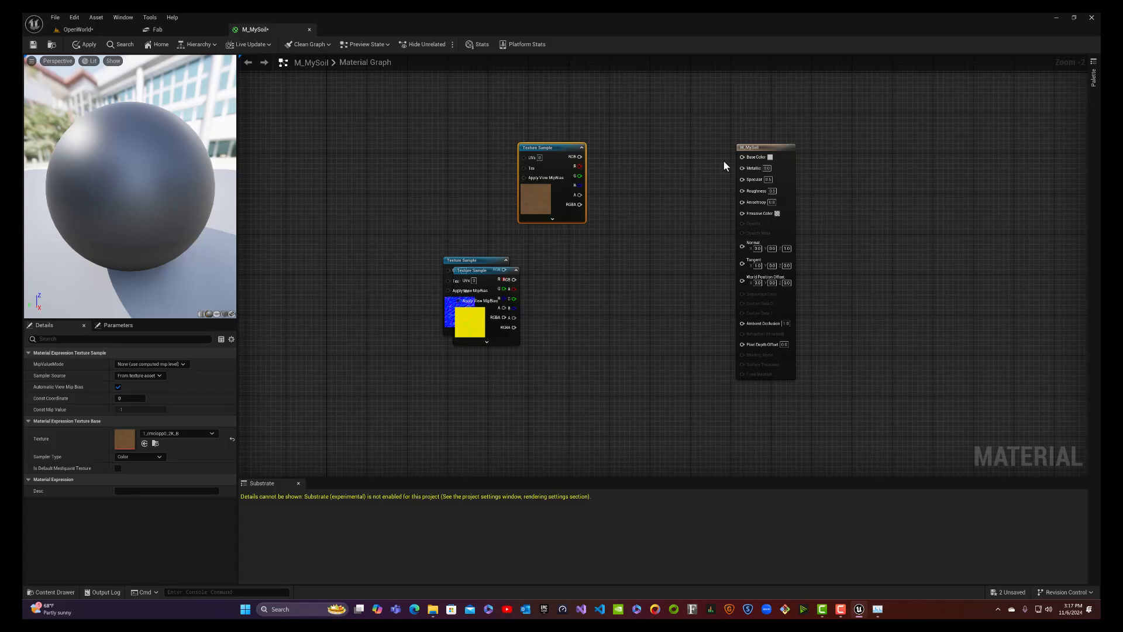
left_click_drag(482, 295, 462, 429)
left_click_drag(484, 254, 559, 257)
left_click(480, 405)
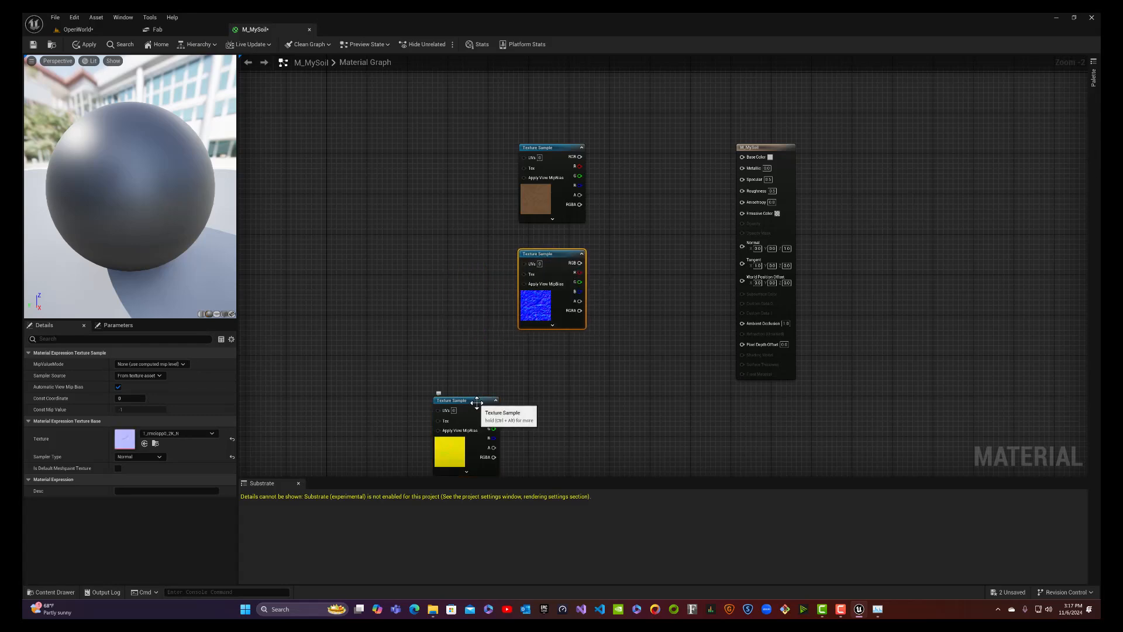
left_click_drag(480, 405, 565, 368)
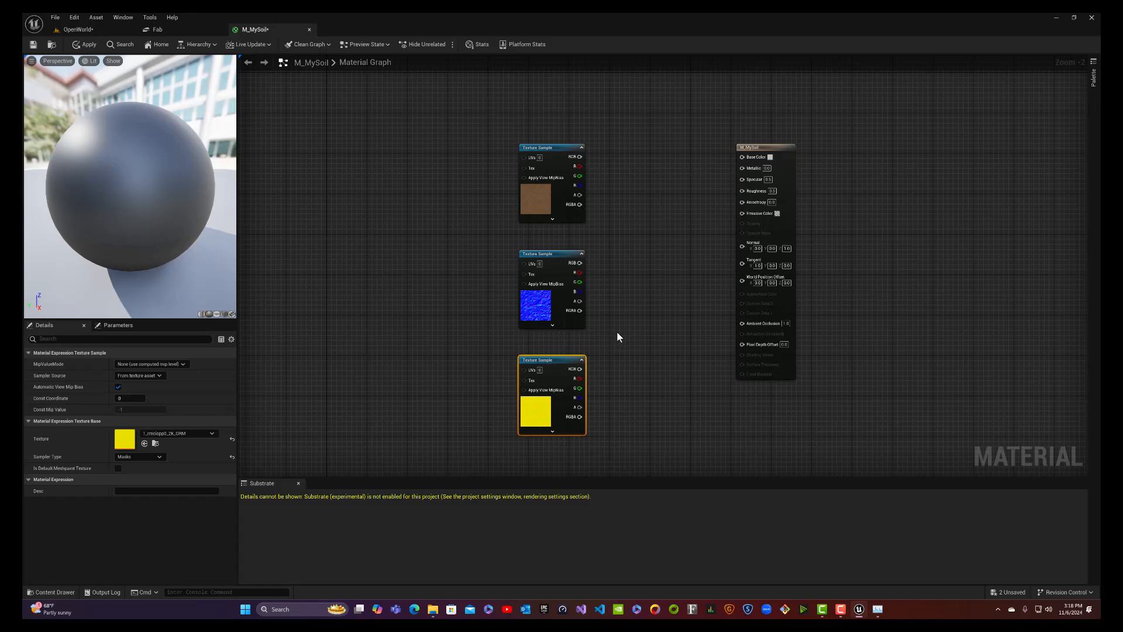
right_click_drag(616, 337, 602, 342)
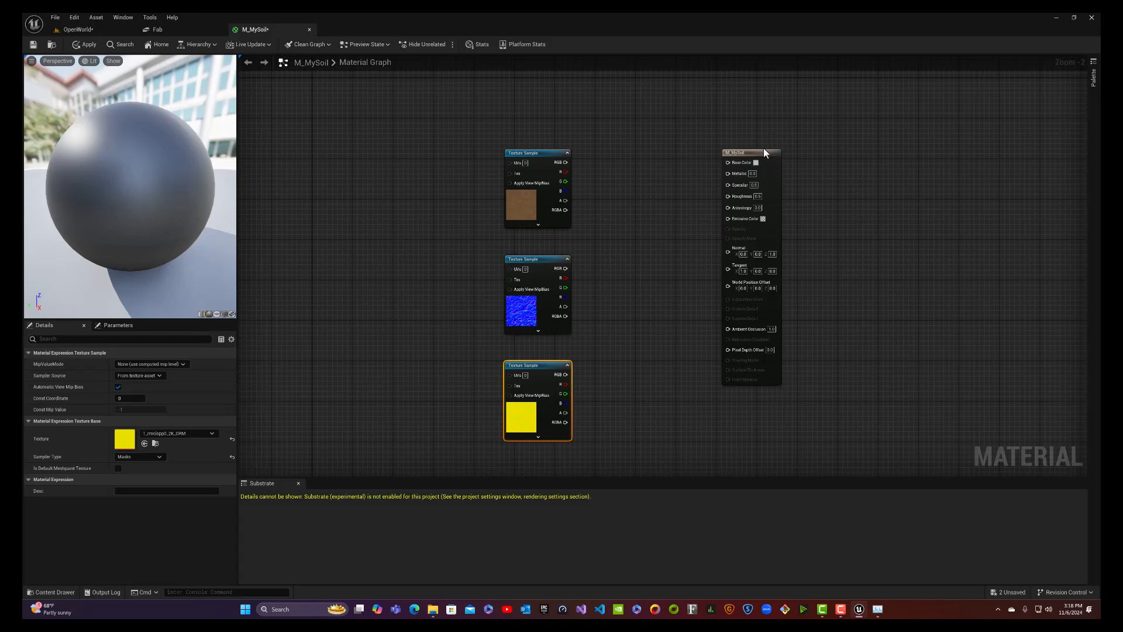
left_click_drag(764, 151, 864, 156)
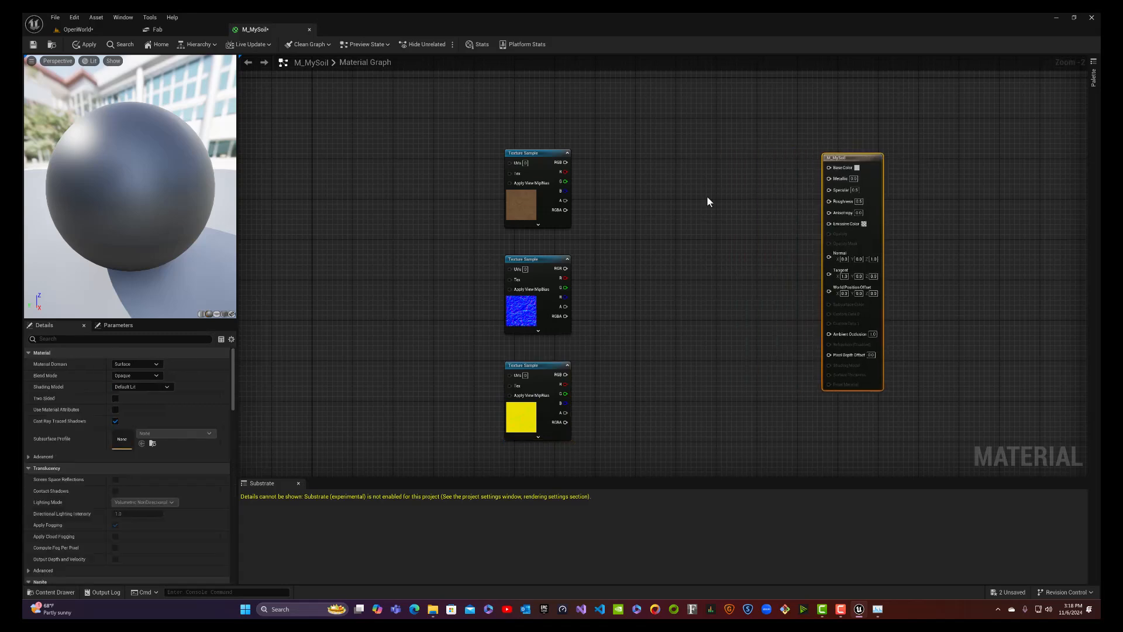
right_click_drag(593, 238, 655, 225)
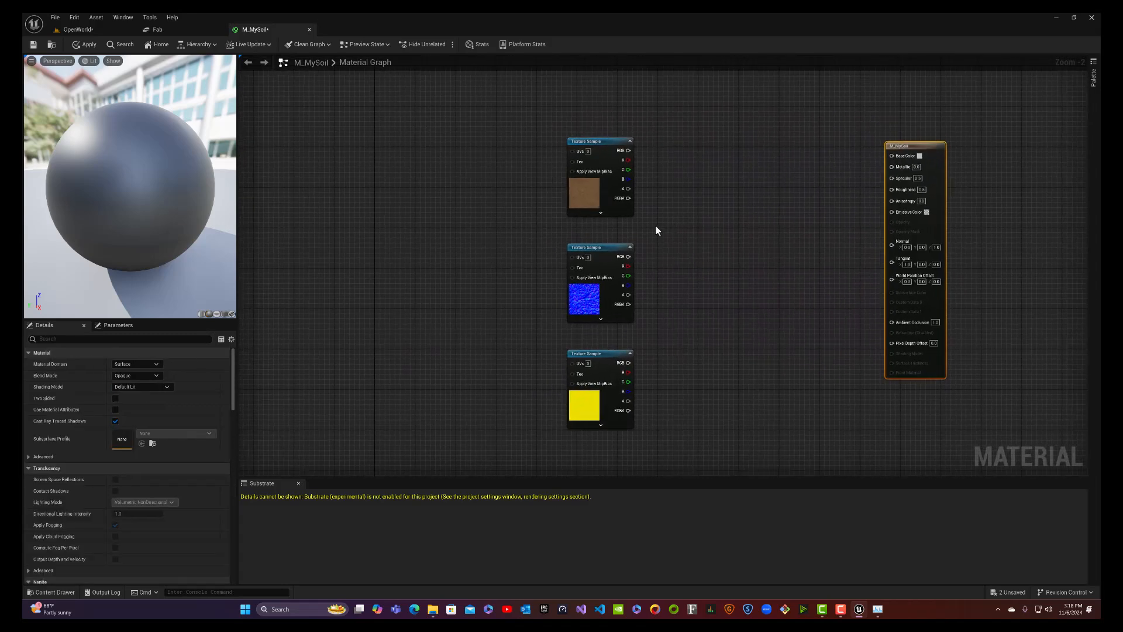
Step: Add a LandscapeLayerCoords node and place it well to the left of the texture samples
right_click(352, 228)
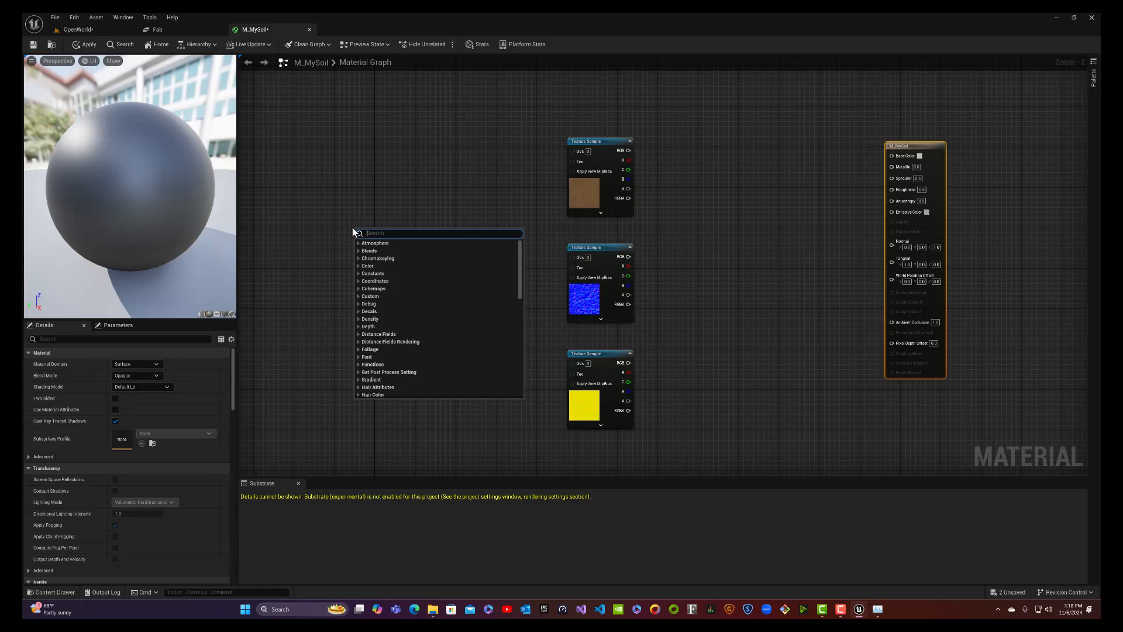
type("Landsc")
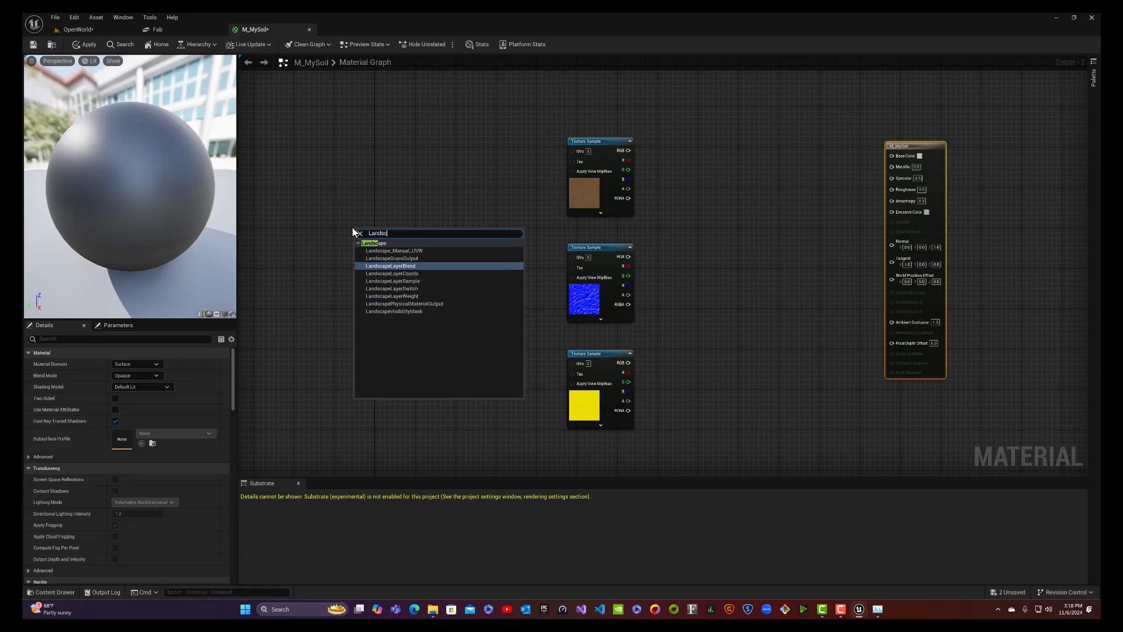
type("apeLay")
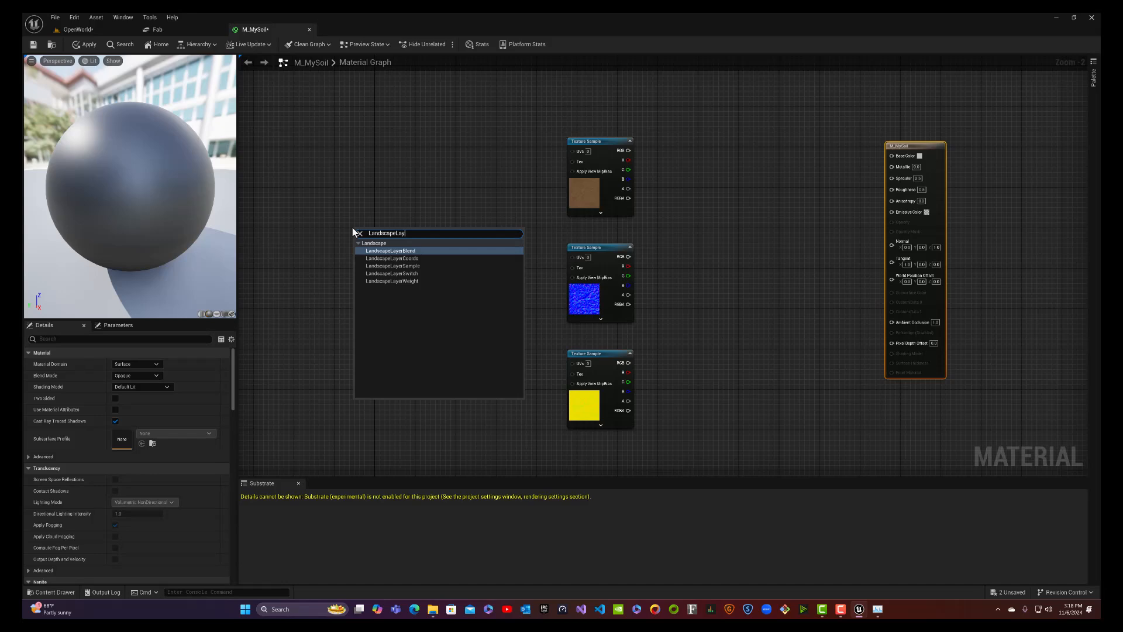
type("erCoords")
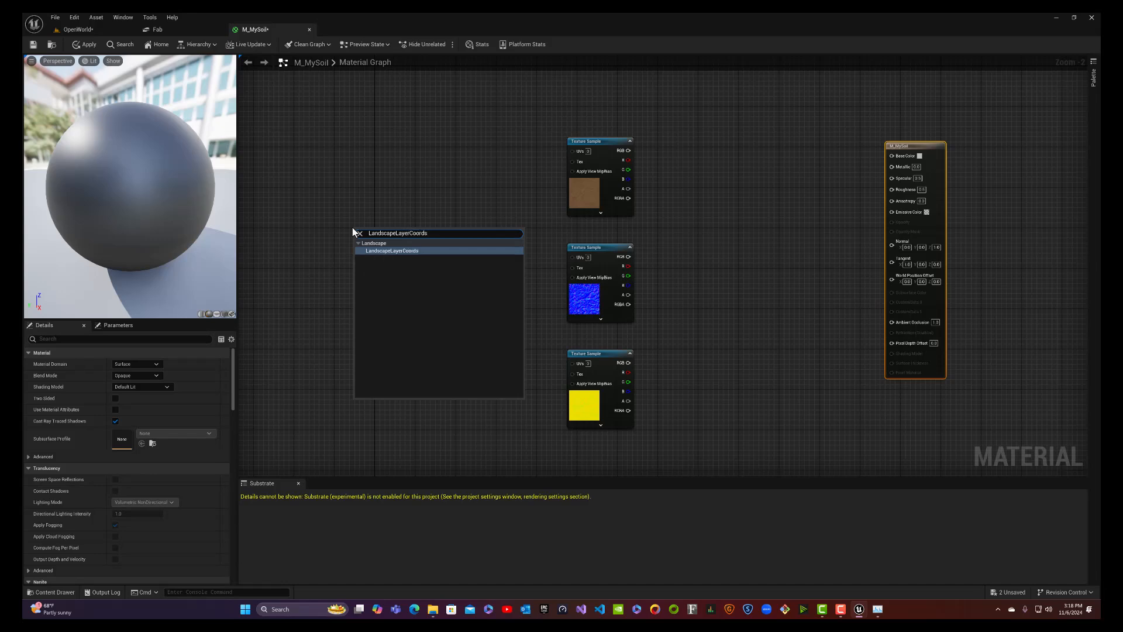
left_click(373, 249)
left_click_drag(376, 229, 337, 214)
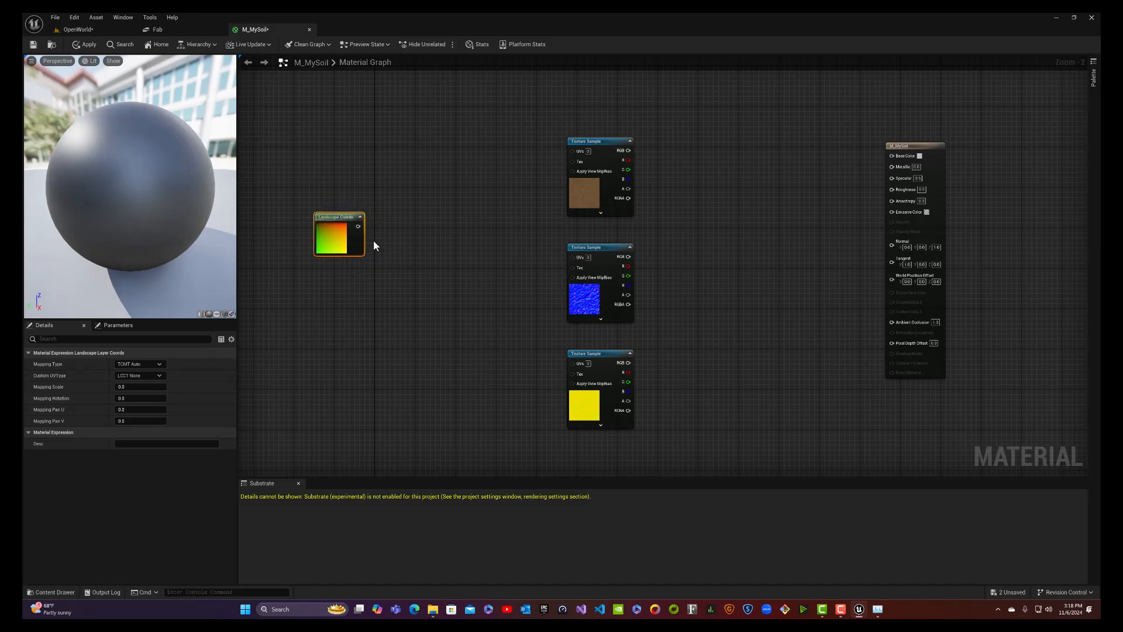
Step: Add a Multiply node fed by the LandscapeLayerCoords output through its A input
left_click_drag(358, 226, 430, 251)
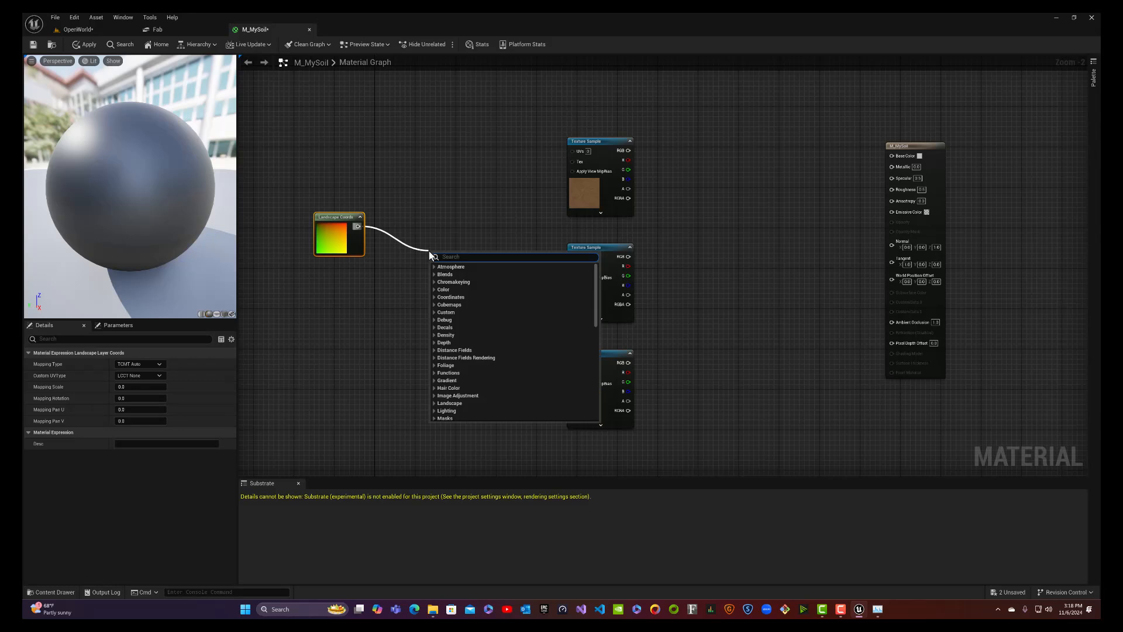
type("multipl")
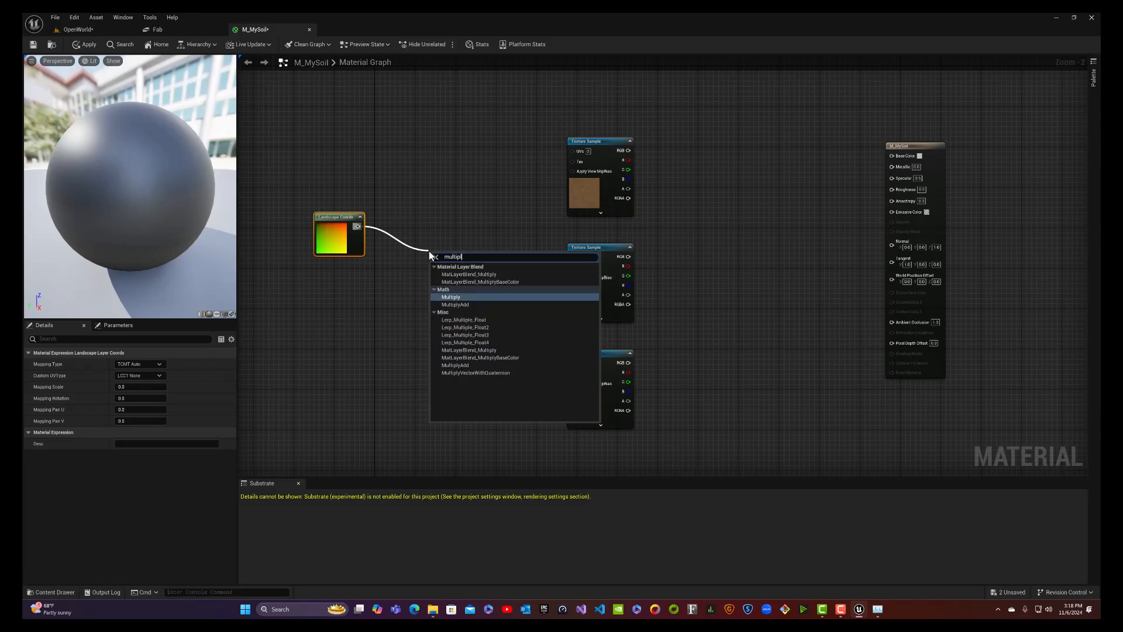
key("Return")
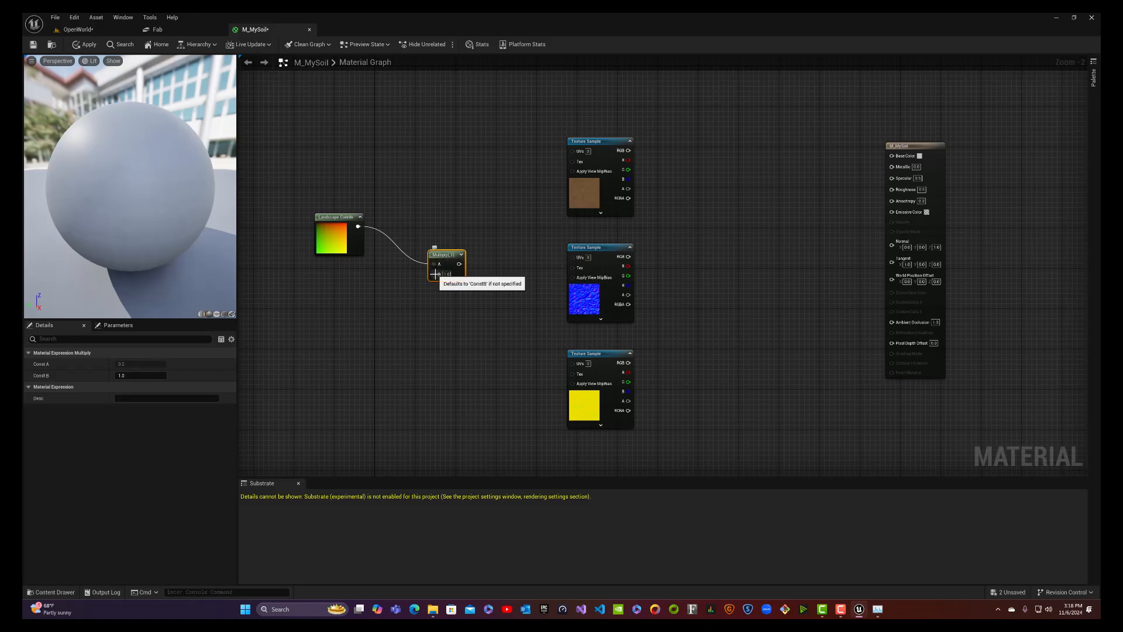
Step: Promote the Multiply node's B input to a parameter named UV Scaling and place it below the LandscapeLayerCoords node
right_click(435, 273)
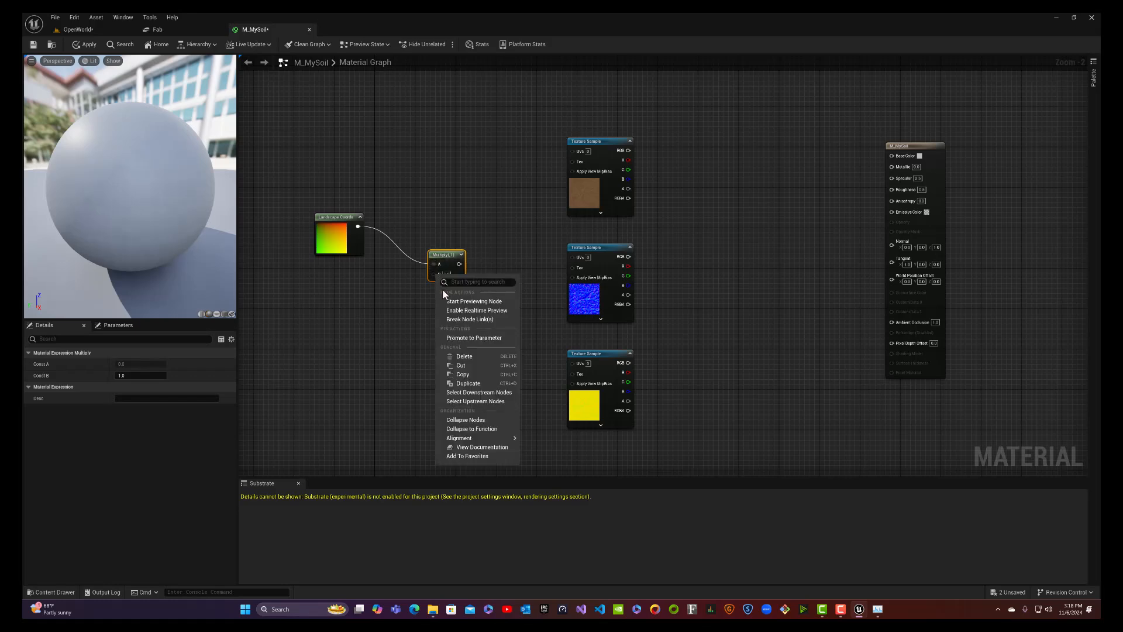
left_click(463, 337)
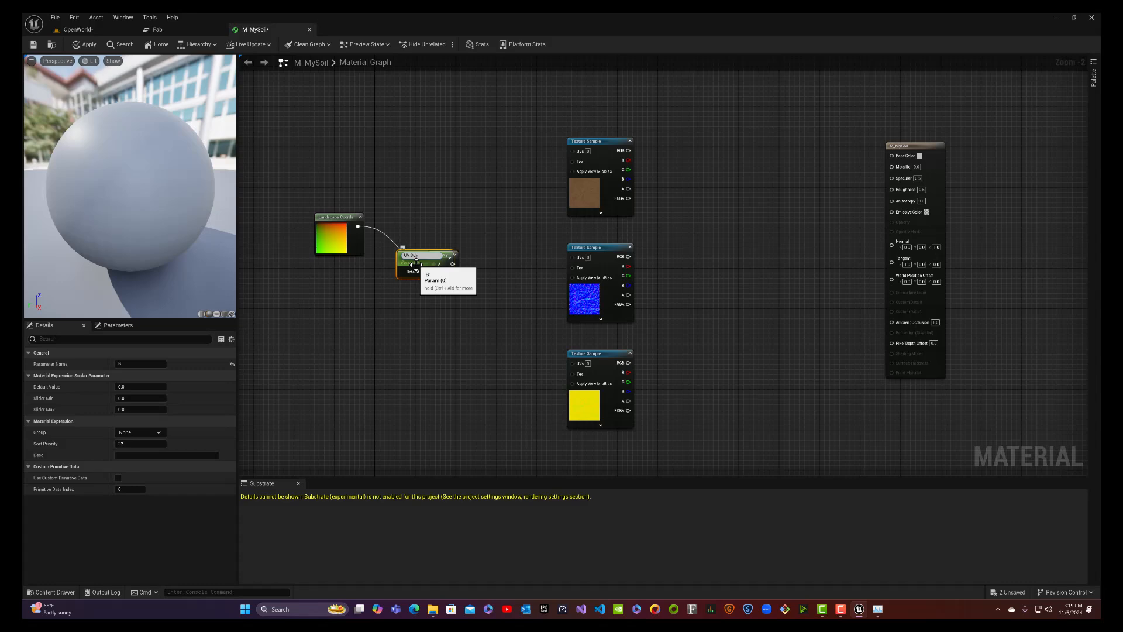
key("Return")
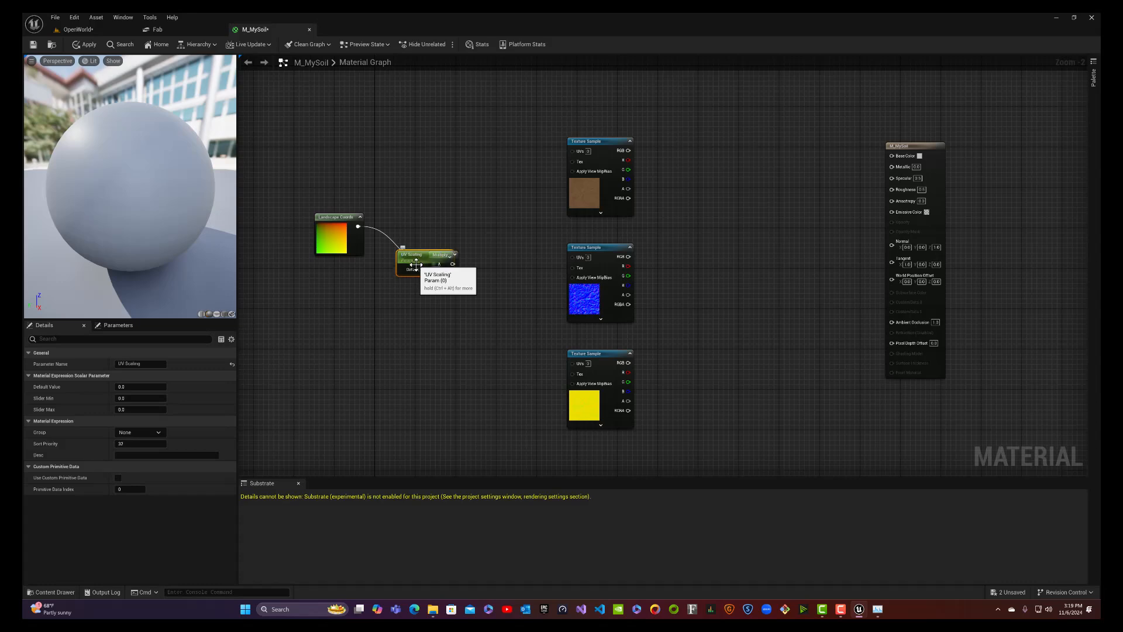
left_click_drag(416, 265, 334, 309)
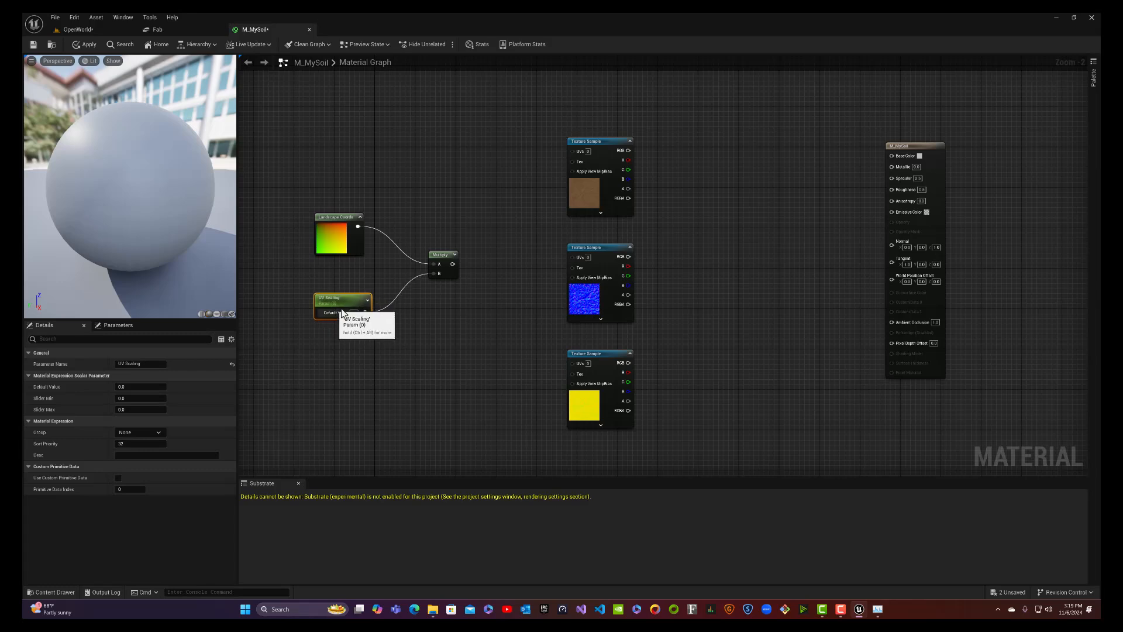
Step: Connect the Multiply output to the UVs inputs of the base color, normal and ORM texture samples
left_click_drag(453, 264, 573, 151)
left_click_drag(452, 264, 579, 262)
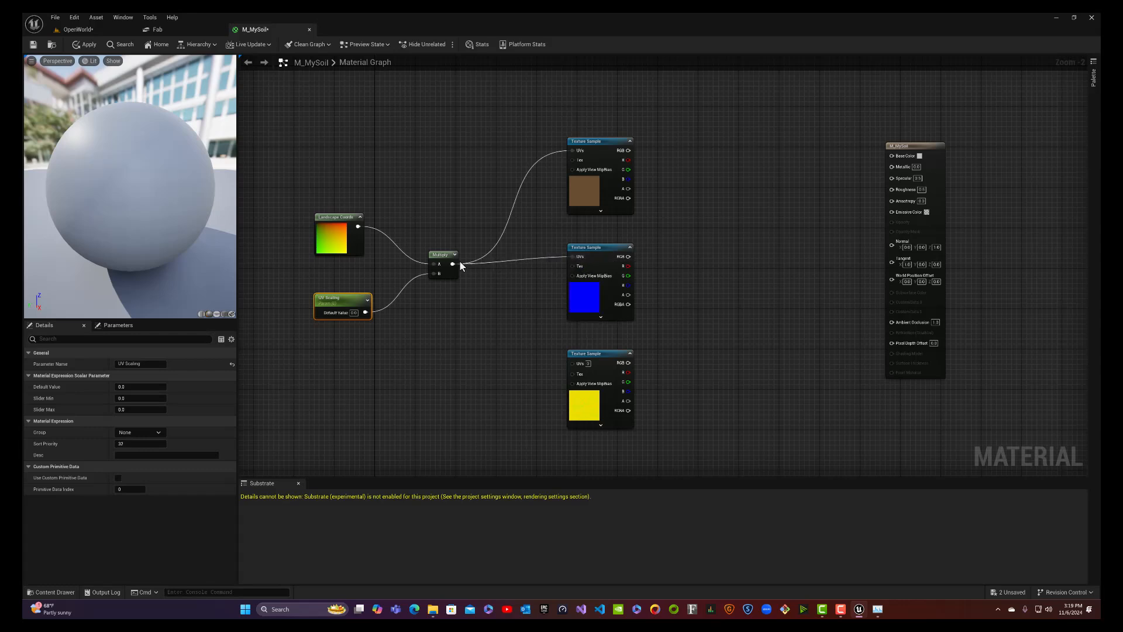
left_click_drag(453, 264, 576, 363)
Step: Bring the material output node closer and connect the normal sample's RGB to Normal and the base color sample's RGB to Base Color
left_click_drag(607, 249, 602, 254)
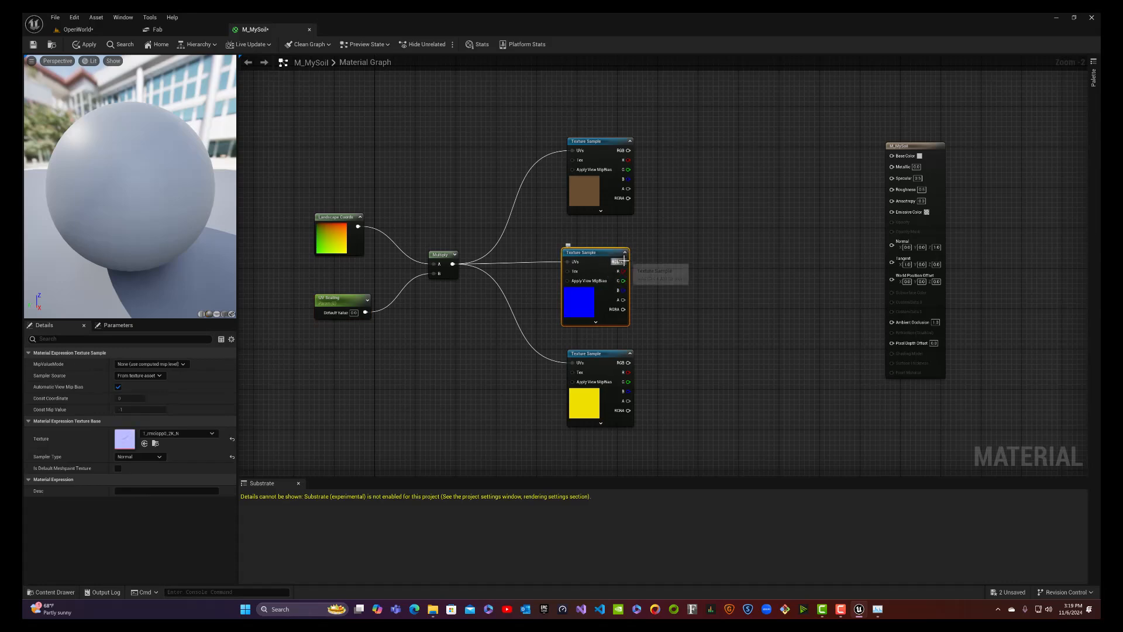
left_click_drag(929, 150, 746, 195)
left_click_drag(623, 262, 710, 291)
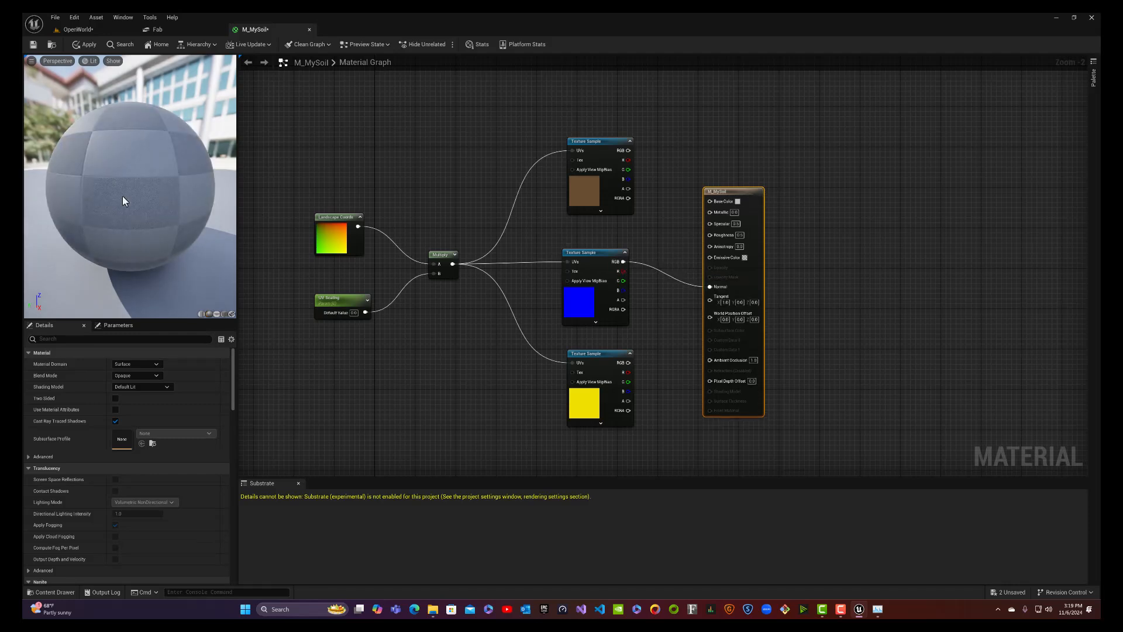
left_click_drag(115, 165, 197, 187)
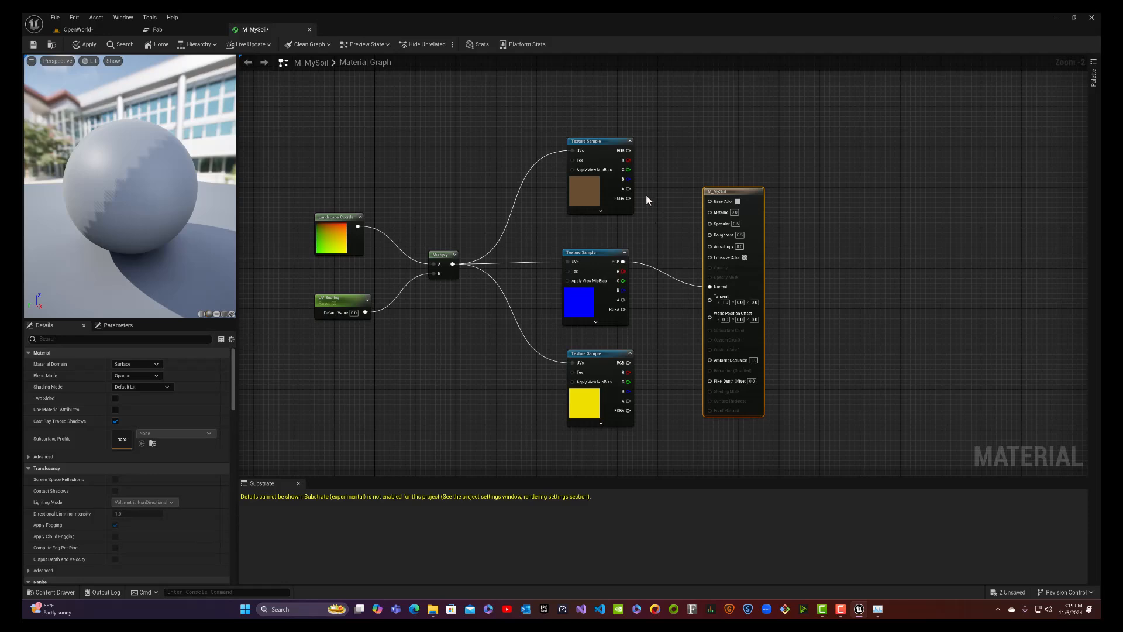
left_click_drag(628, 151, 719, 206)
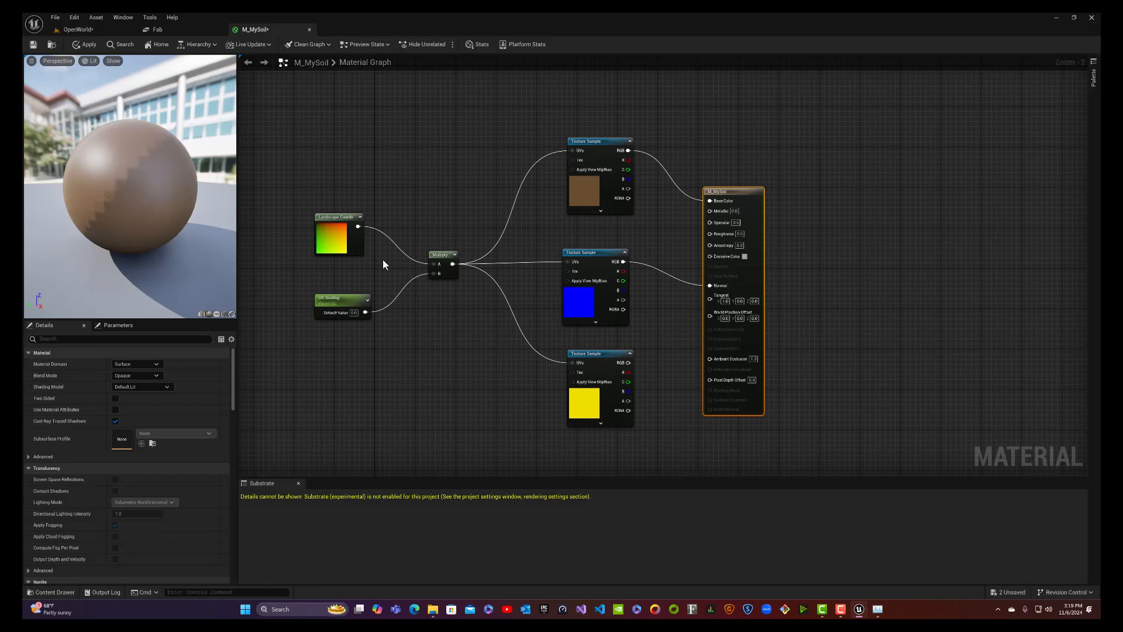
Step: Set the UV Scaling default value to 0.25 and show the material preview on a plane in close-up
left_click(336, 242)
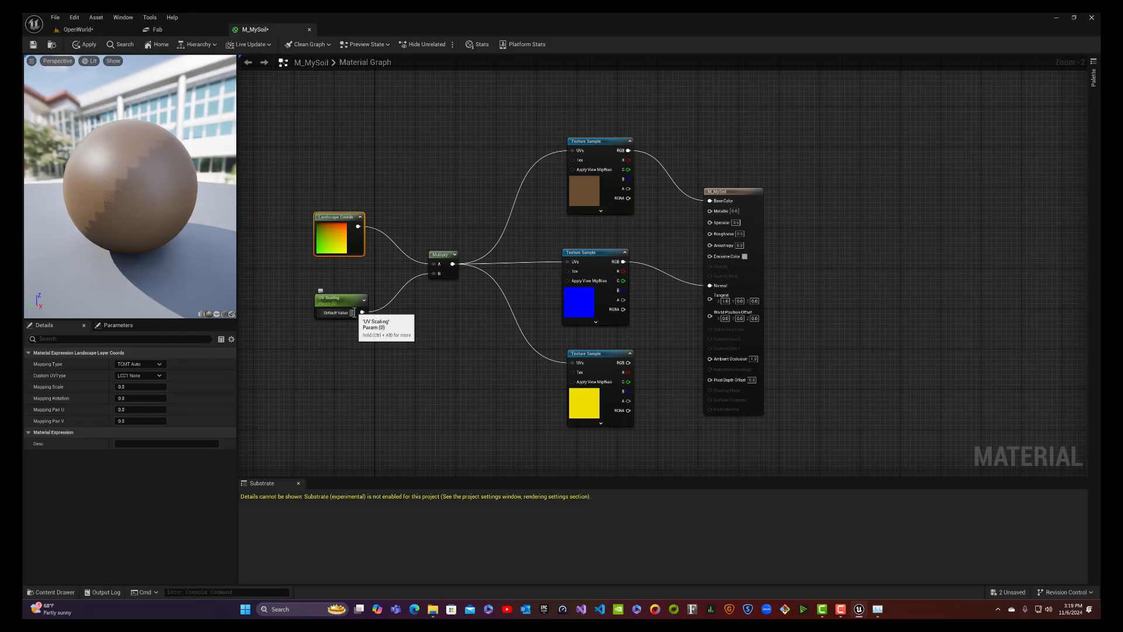
left_click_drag(354, 311, 352, 309)
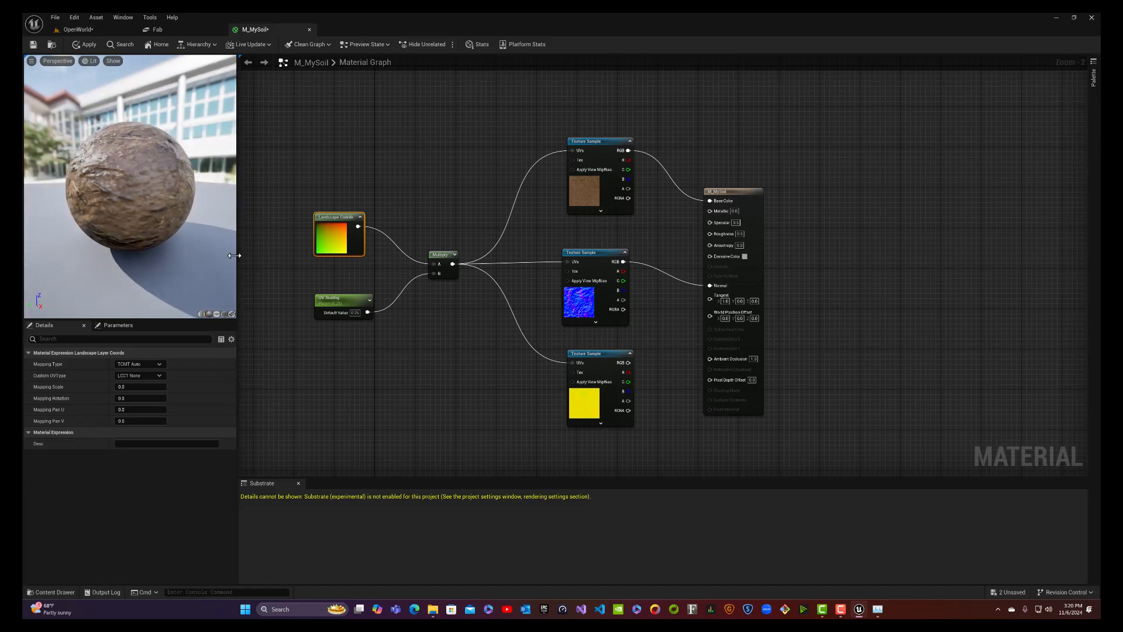
left_click(216, 314)
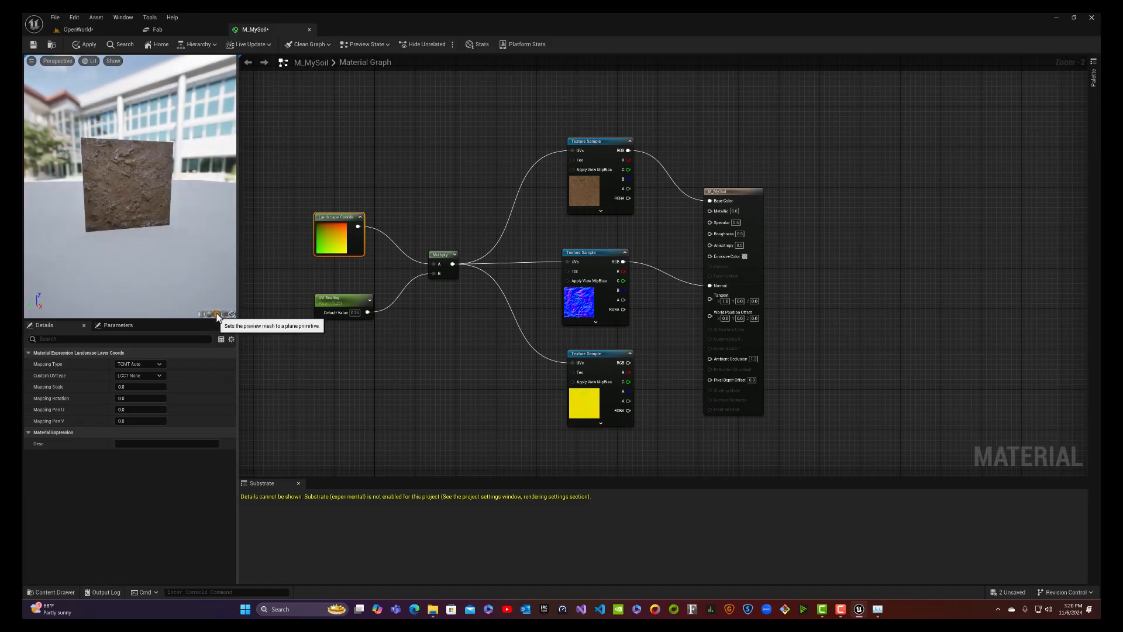
right_click_drag(160, 198, 279, 229)
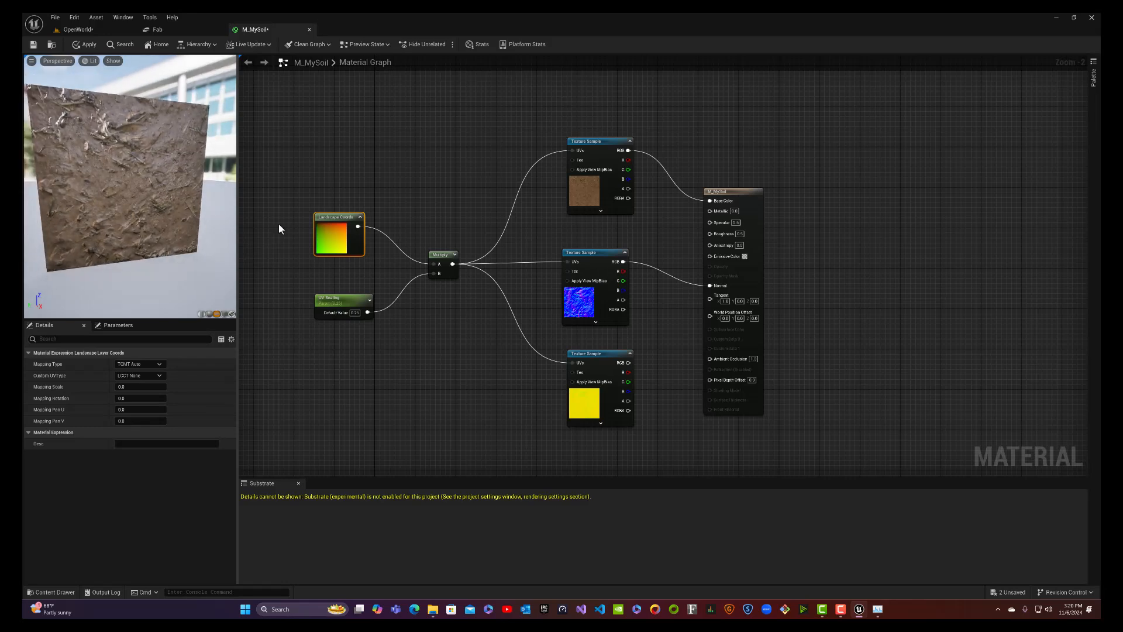
Step: Disconnect the base color texture to examine the normal map's relief alone in the preview, and reconnect it to Base Color
left_click(628, 151, "alt")
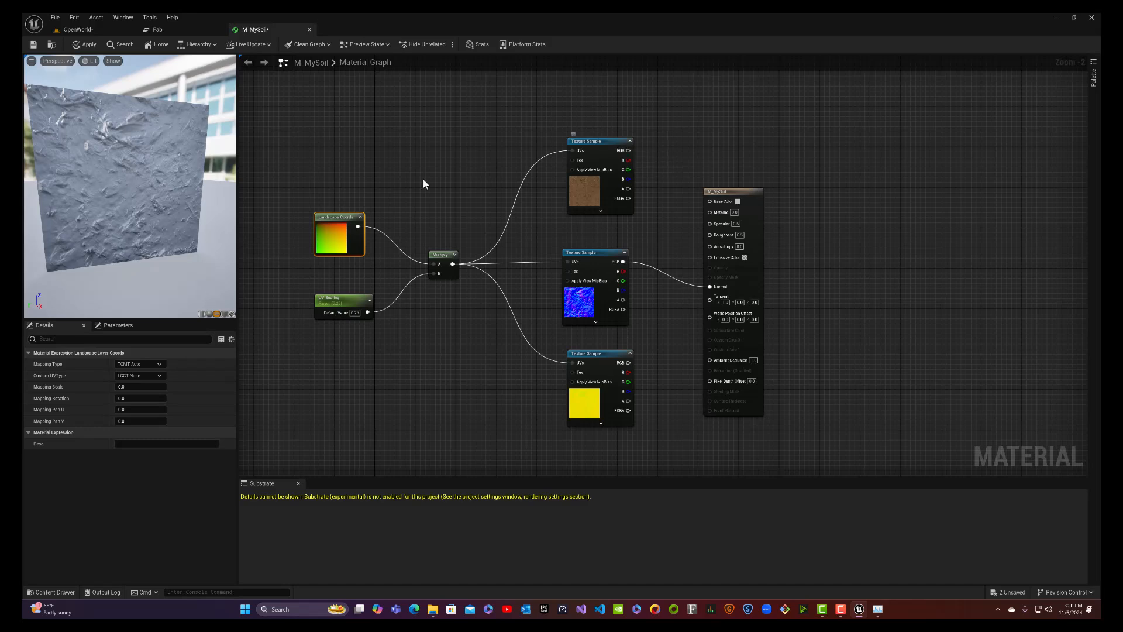
right_click_drag(154, 191, 118, 124)
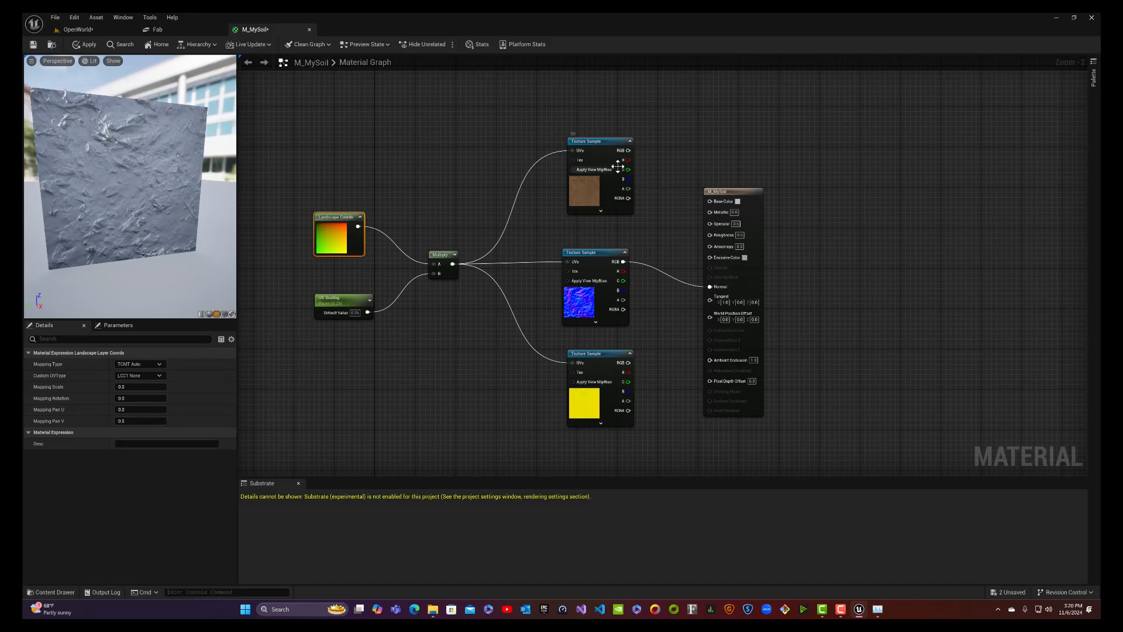
left_click_drag(628, 150, 711, 202)
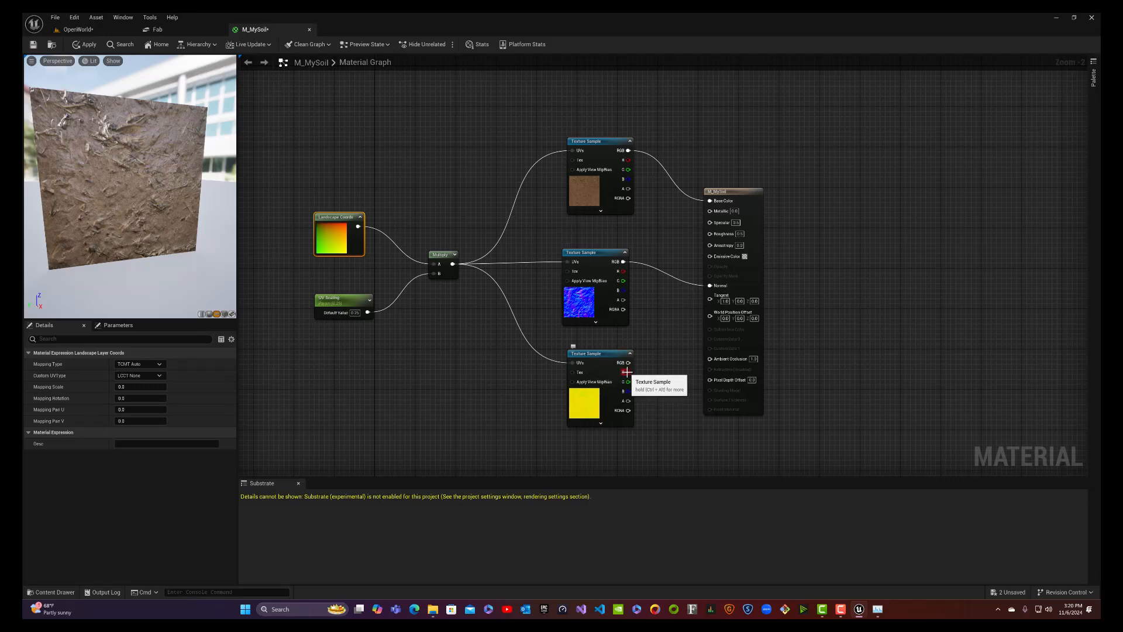
Step: Connect the ORM sample's R channel to Ambient Occlusion, G to Roughness and B to Metallic
left_click_drag(627, 372, 712, 359)
left_click_drag(629, 382, 710, 237)
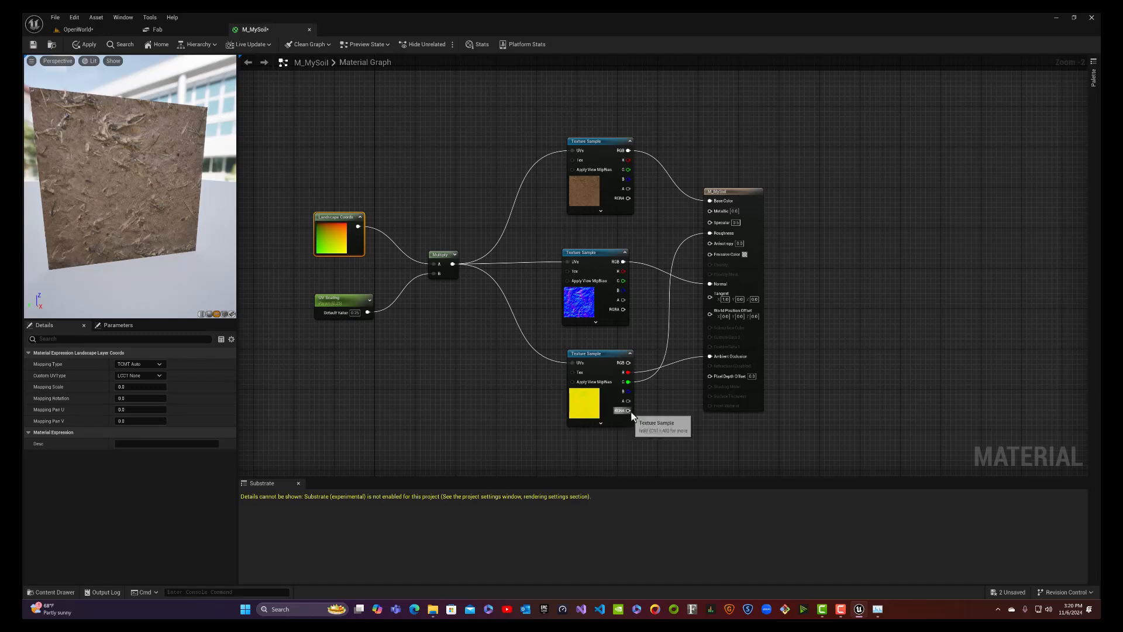
left_click_drag(628, 391, 710, 211)
Step: Try UV Scaling default values of 0.125 and 0.5 to compare the soil's tiling on the preview plane
mouse_move(168, 209)
left_mouse_down()
mouse_move(188, 205)
mouse_move(175, 206)
left_mouse_up()
left_click(355, 312)
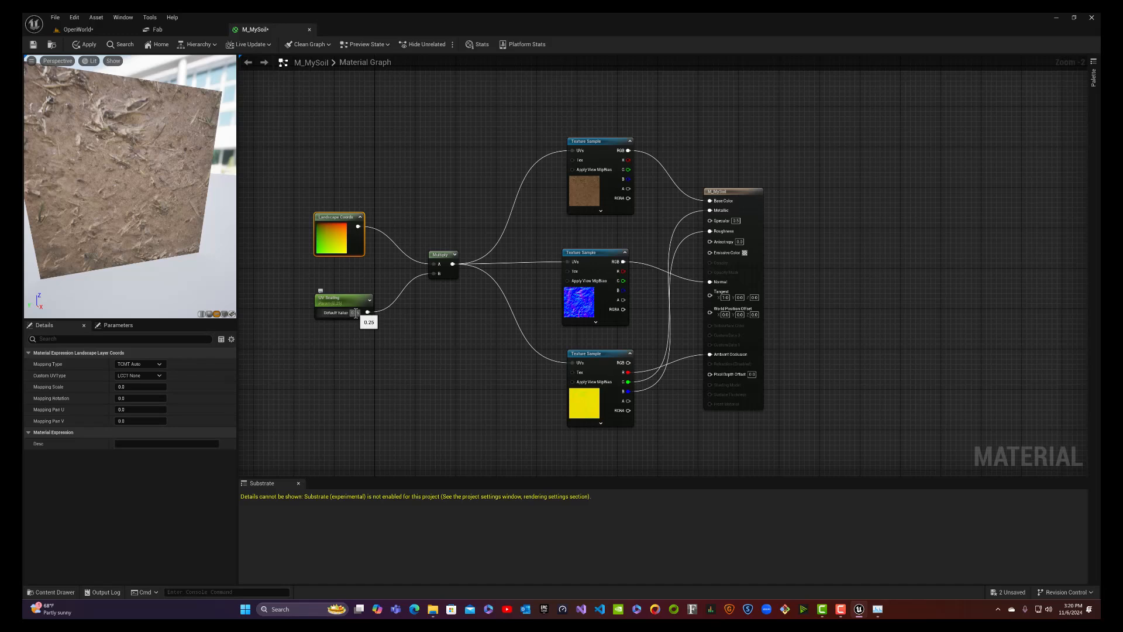
type(".125")
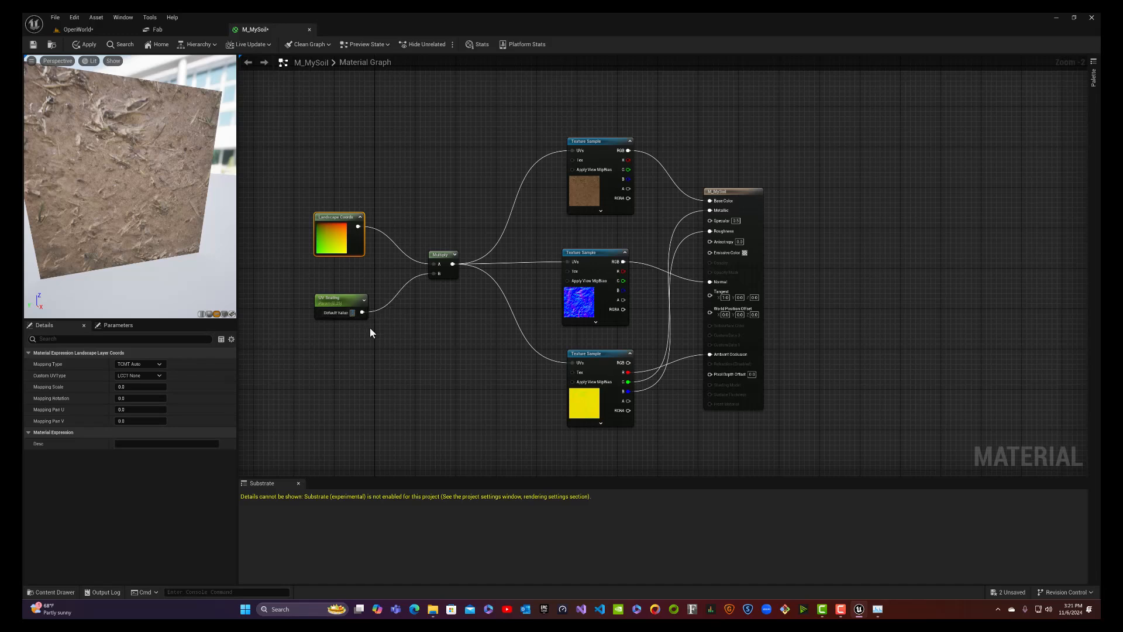
key("Return")
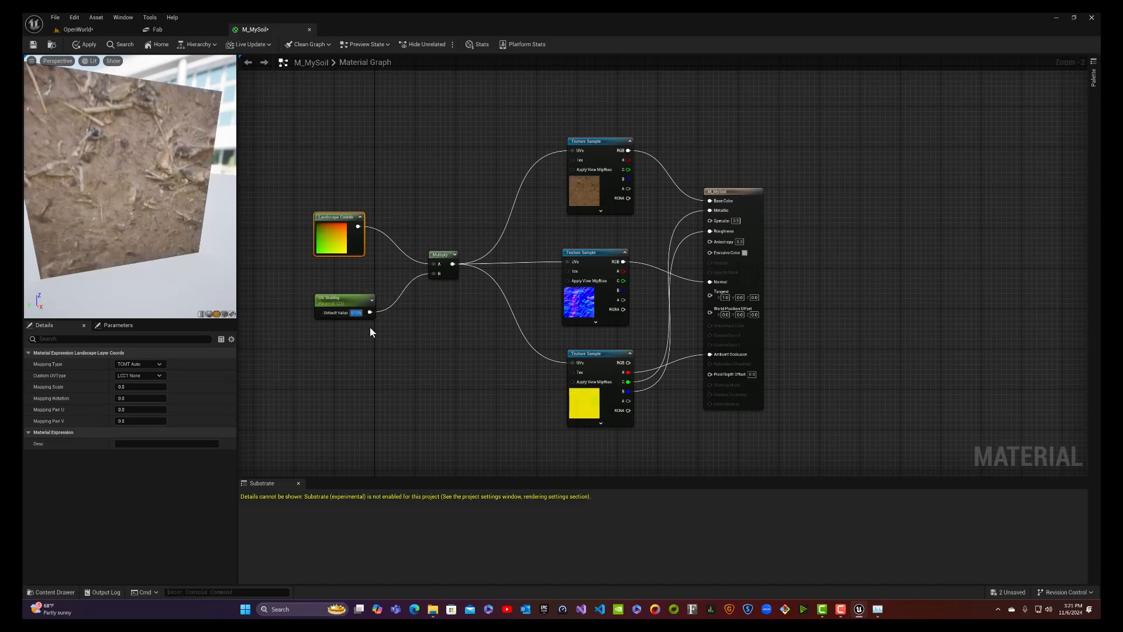
type(".5")
key("Return")
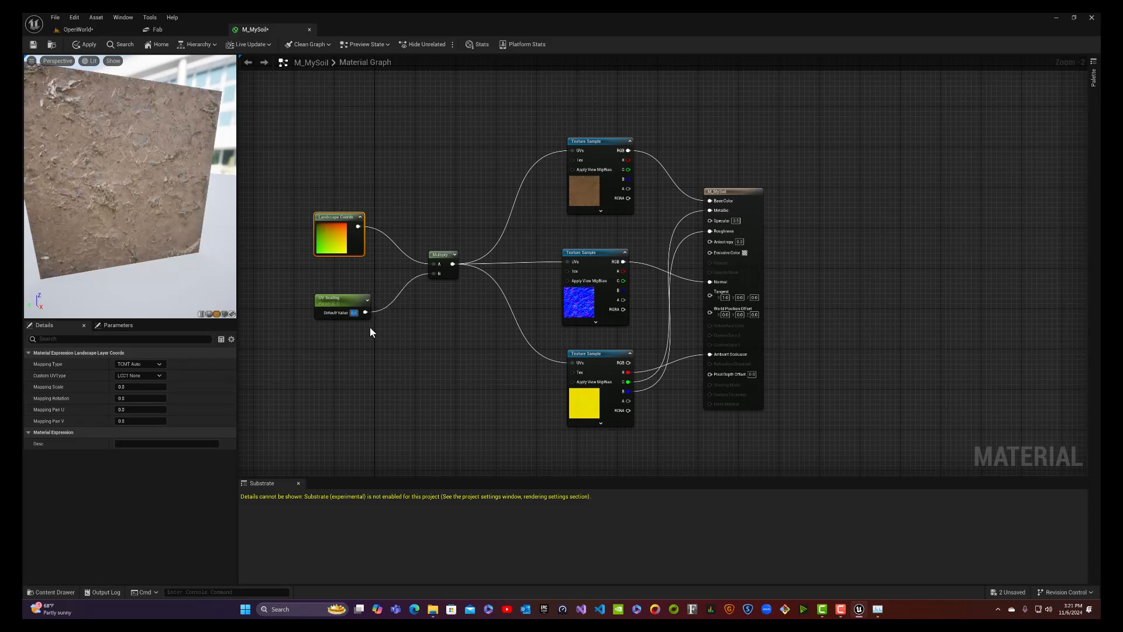
Step: Move the UV Scaling node up closer to the LandscapeLayerCoords node and set its default value to 1
left_click_drag(338, 297, 338, 276)
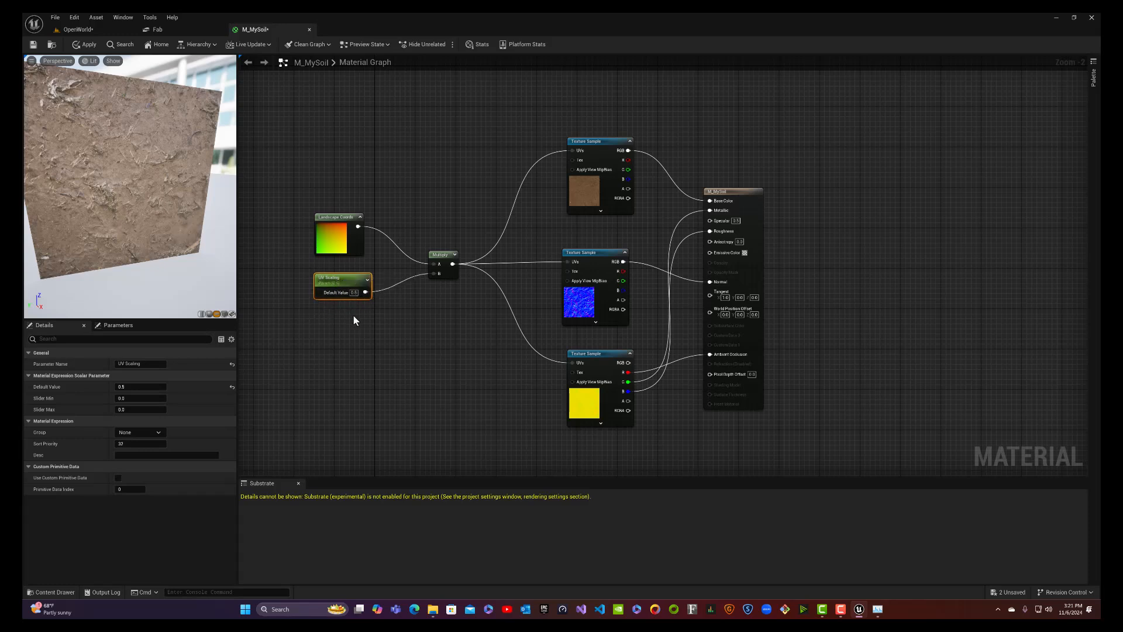
left_click(354, 292)
type("1")
key("Return")
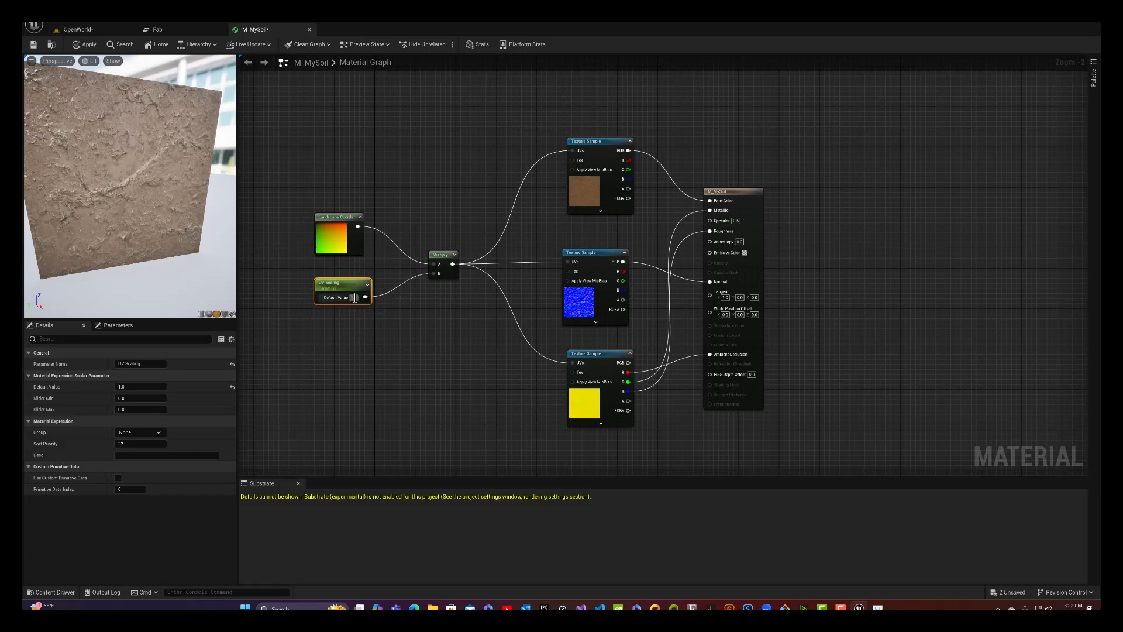
Step: Compare denser soil tiling with UV Scaling values of 2 and 4, and restore the value to 1
left_click_drag(342, 281, 342, 286)
left_click(354, 297)
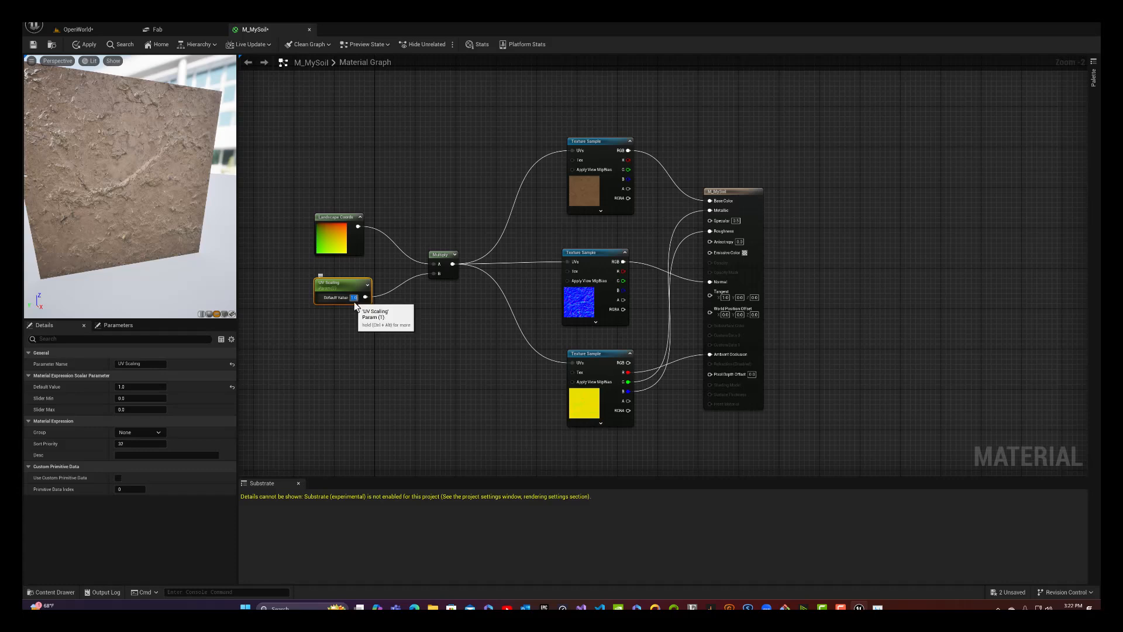
type("2")
key("Return")
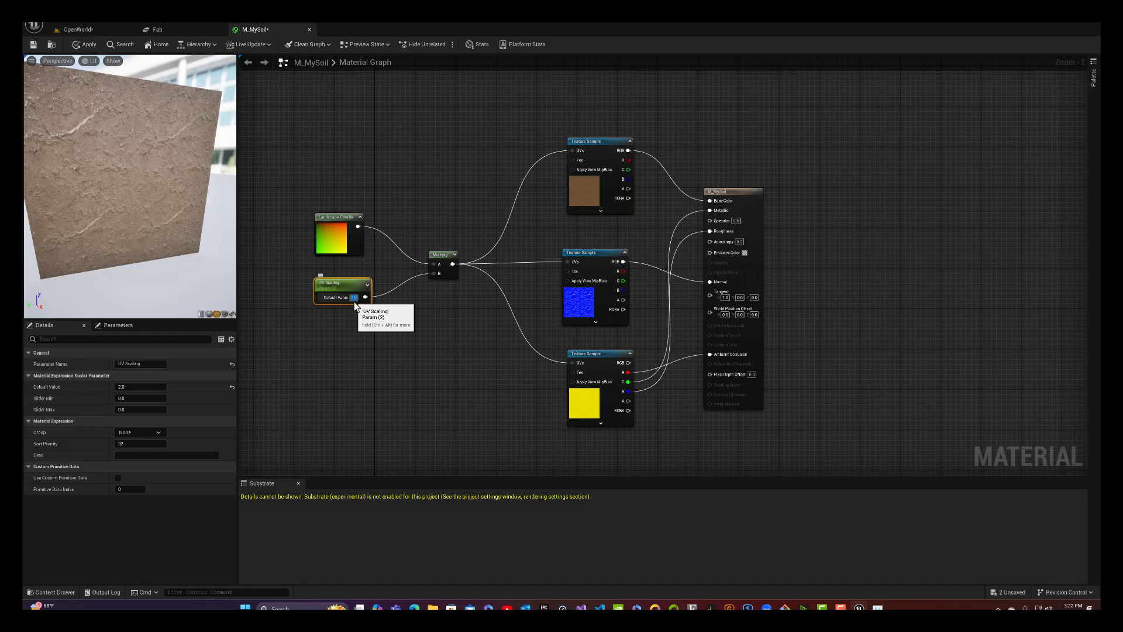
type("4")
key("Return")
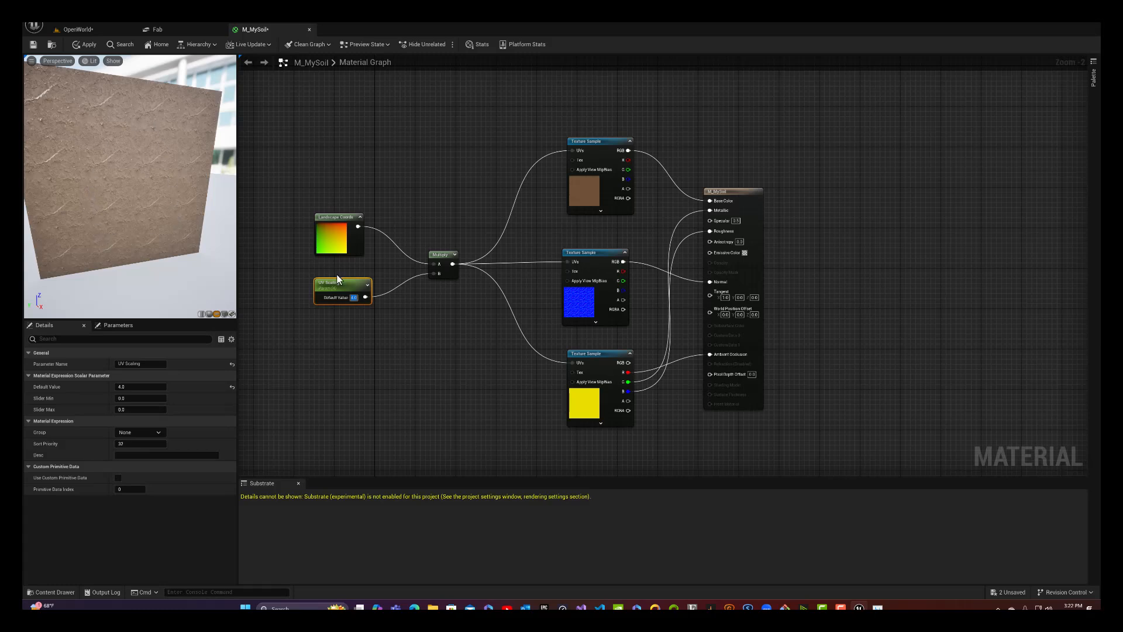
key("BackSpace")
type("1")
key("Return")
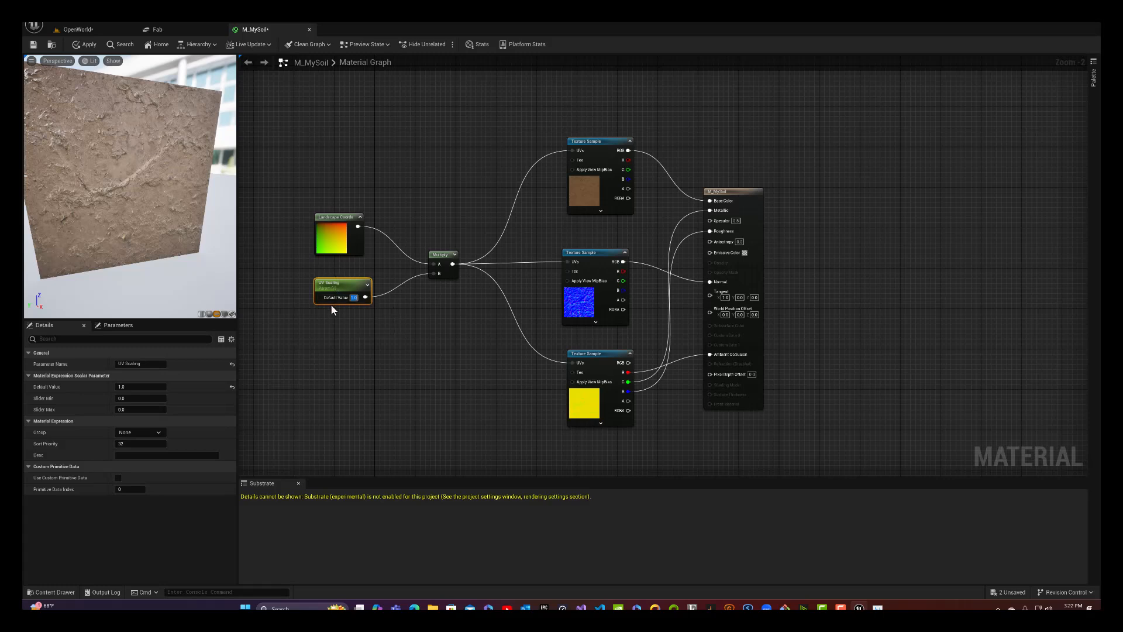
Step: Compare larger soil detail with UV Scaling values of 0.5, 0.25, 0.125 and 0.05, and restore the value to 1
type(".5")
key("Return")
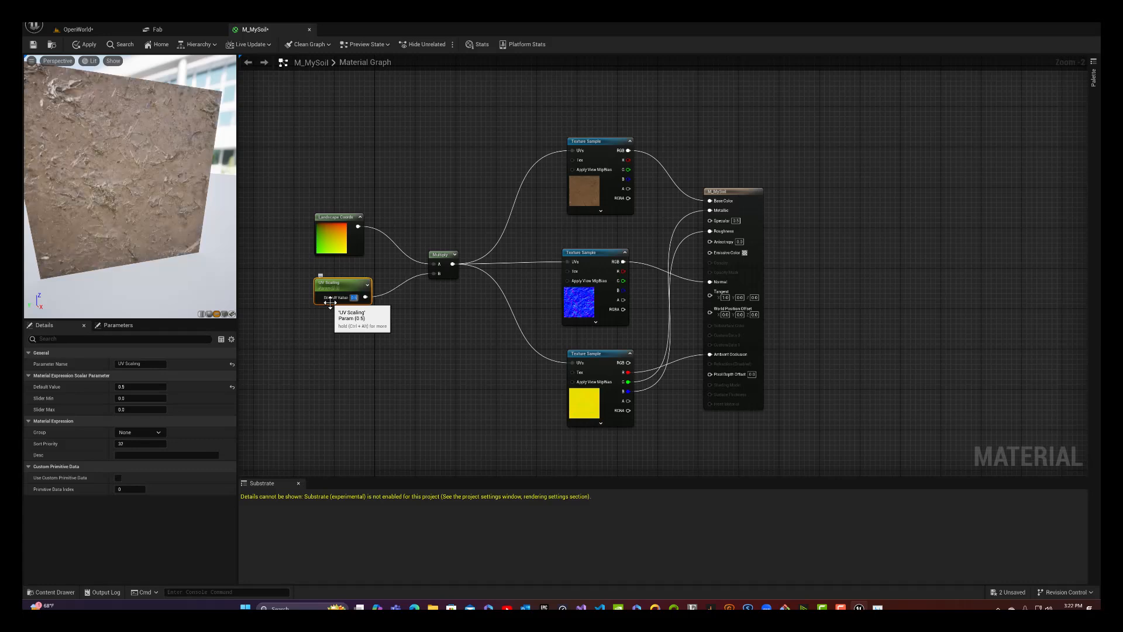
type(".25")
key("Return")
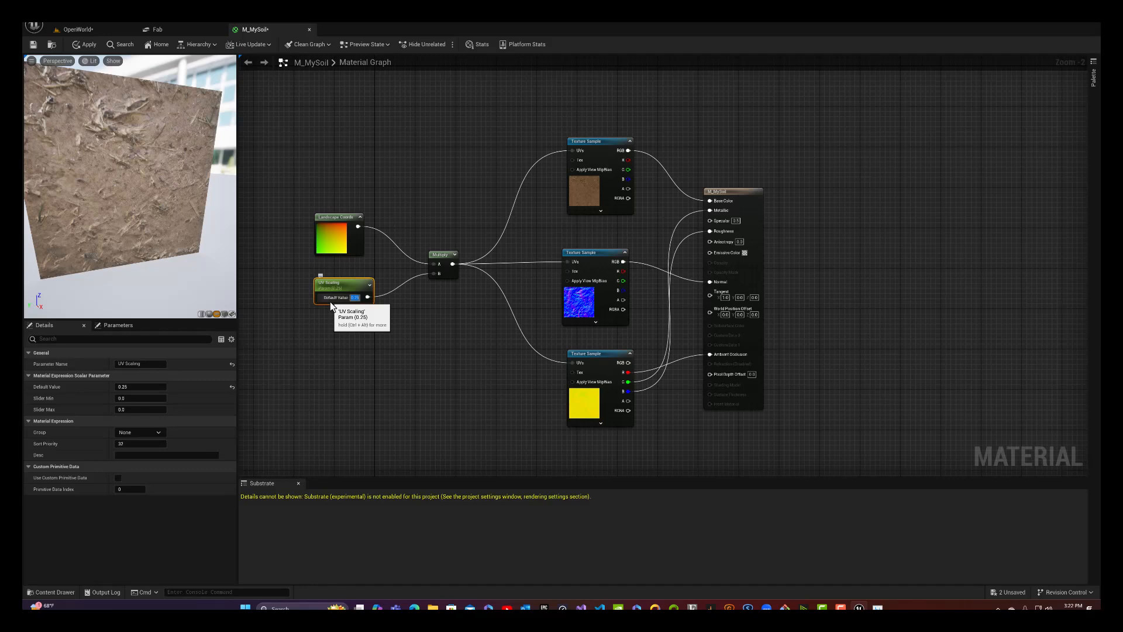
type(".125")
key("Return")
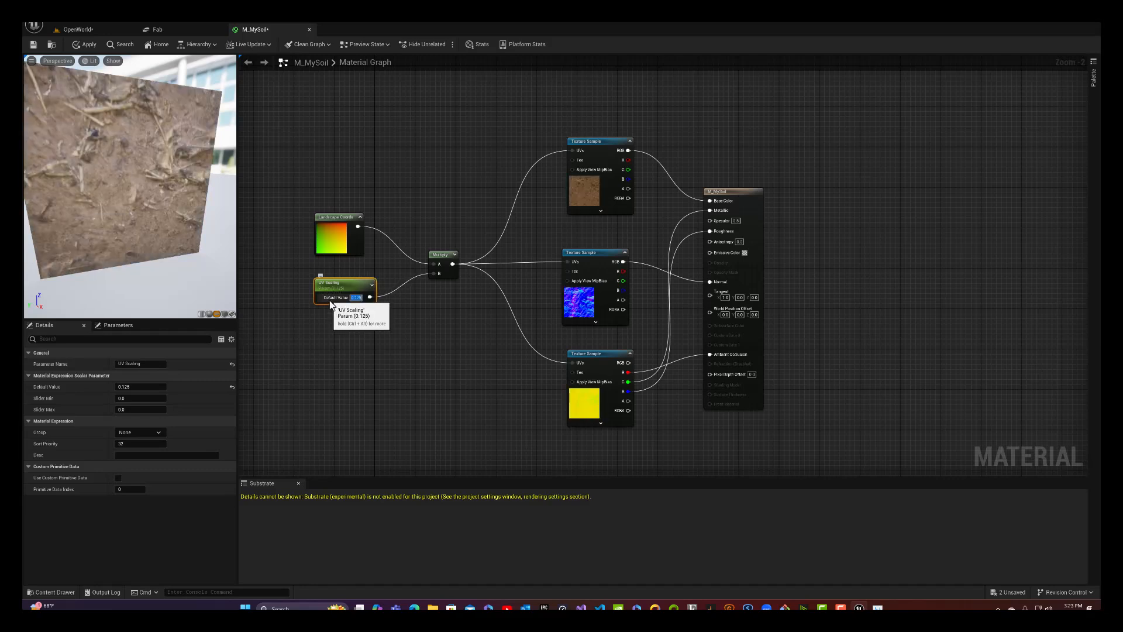
type(".05")
key("Return")
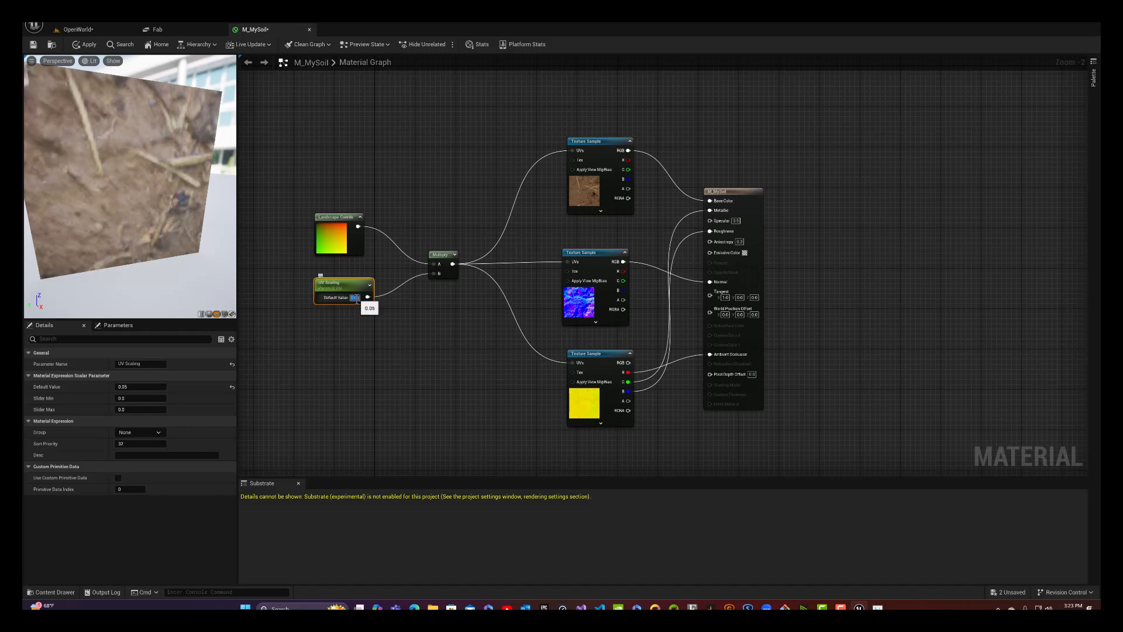
type("1")
key("Return")
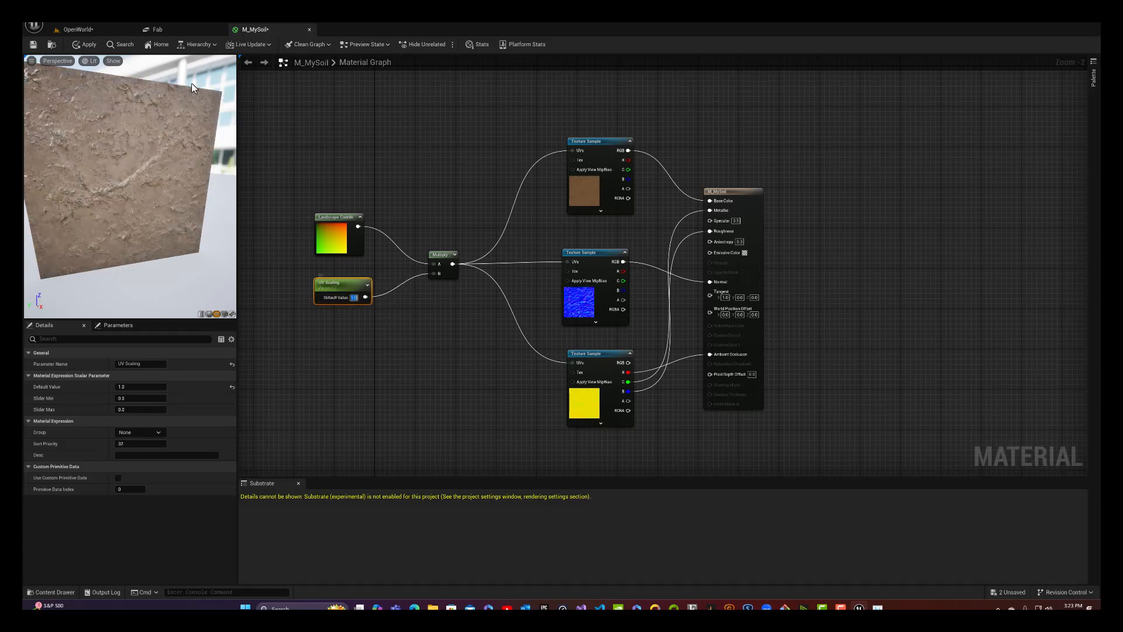
Step: Apply and save the M_MySoil material changes, and return to the OpenWorld level
left_click(85, 45)
left_click(33, 45)
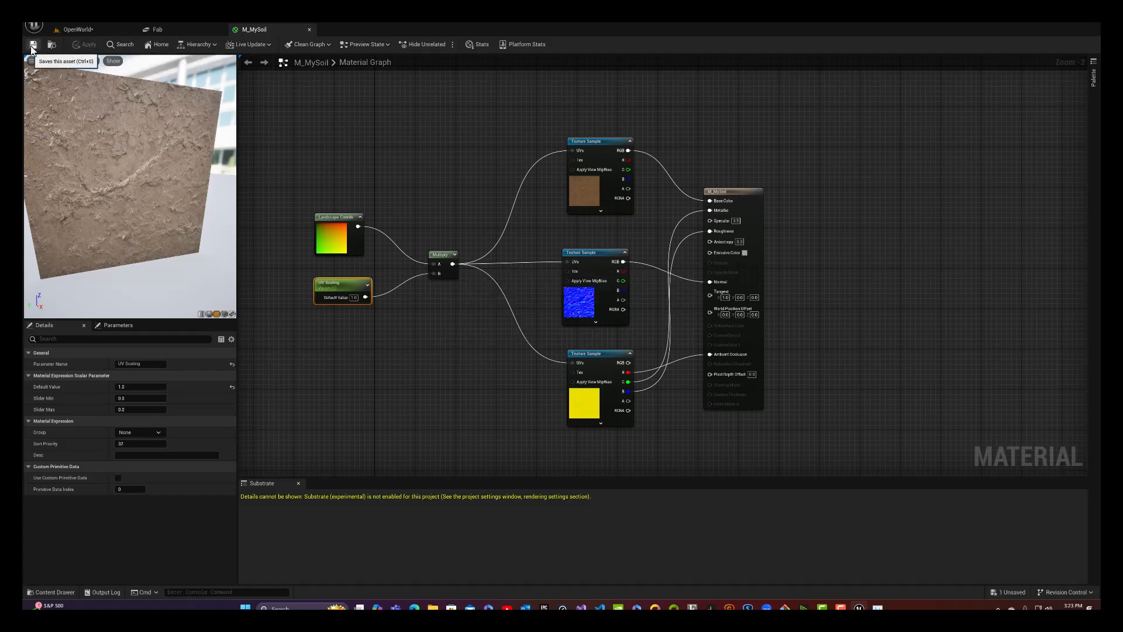
left_click(75, 30)
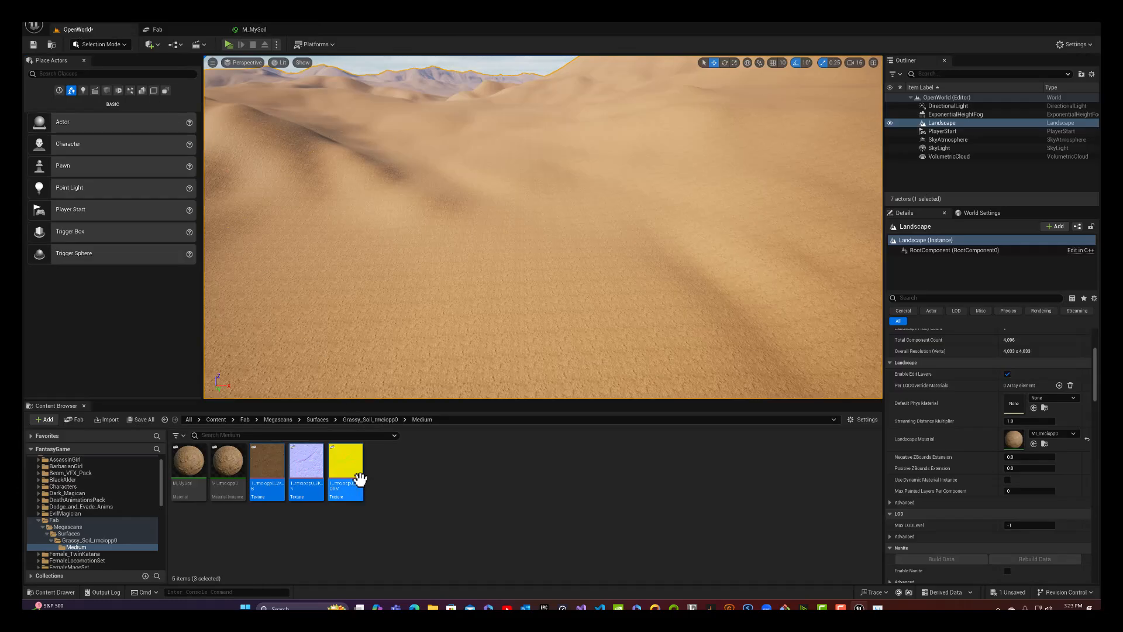
Step: Create a material instance of M_MySoil with its default name and assign it as the landscape's Landscape Material
left_click(182, 487)
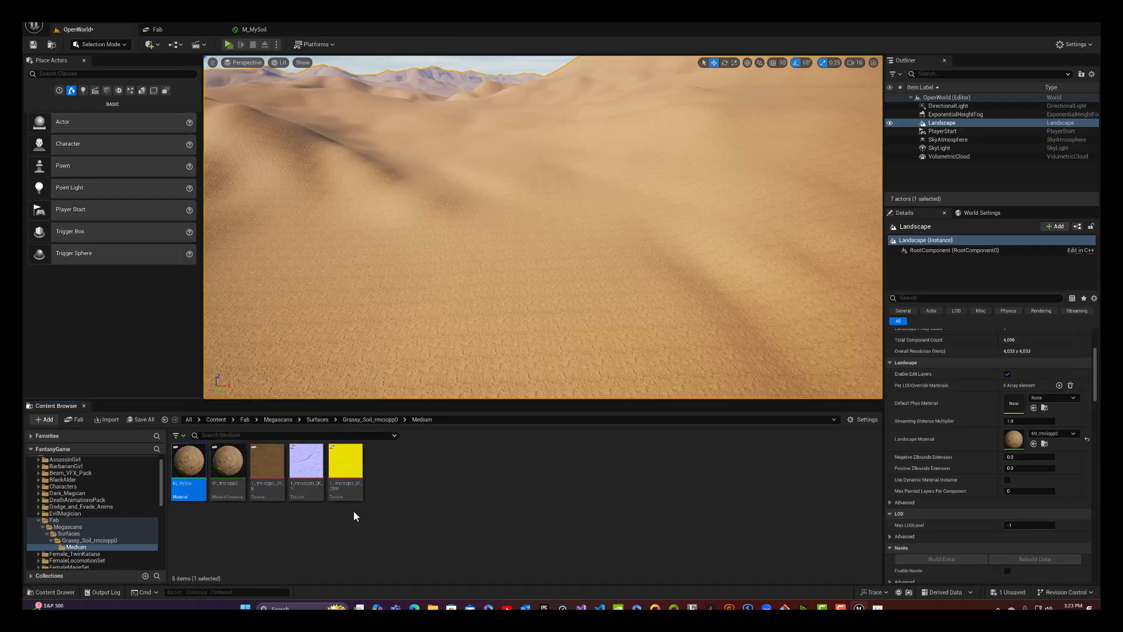
right_click(175, 487)
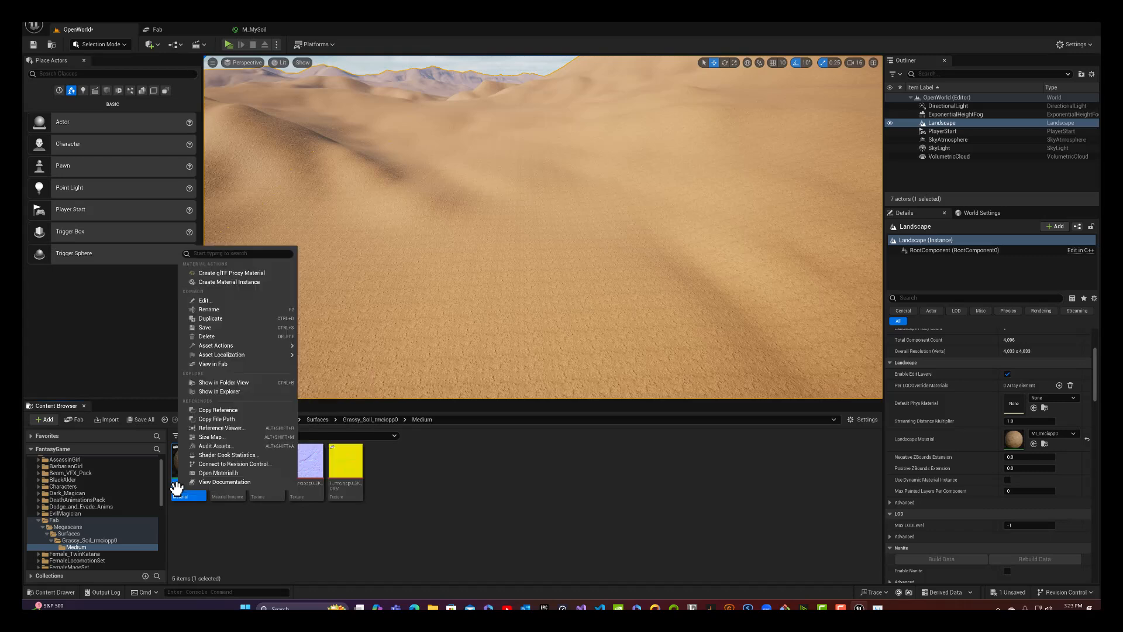
left_click(210, 284)
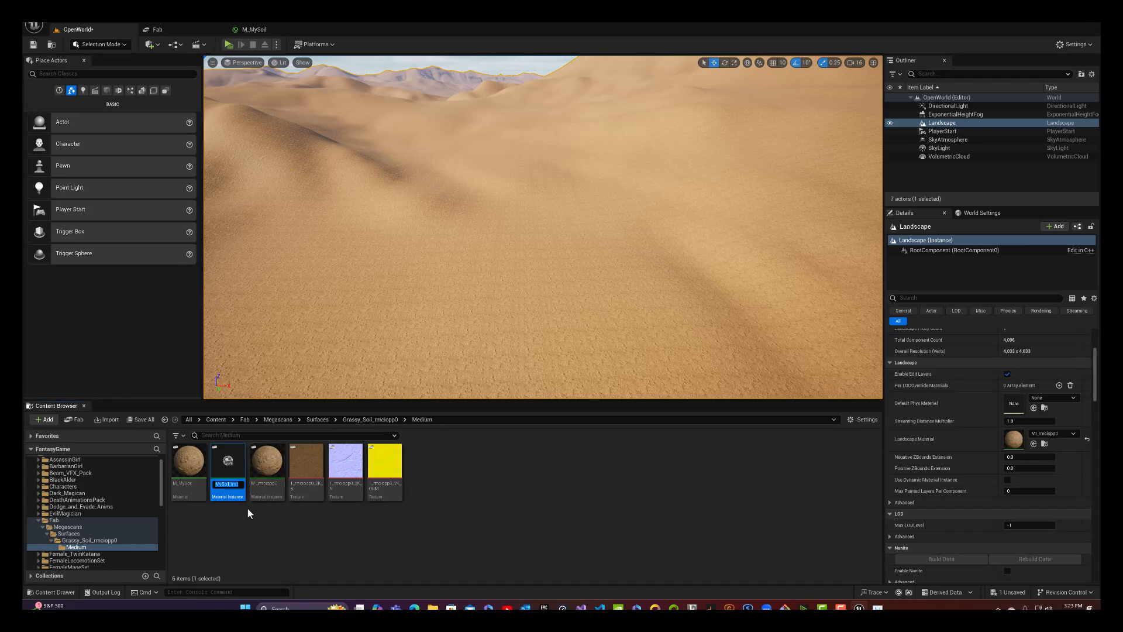
key("Return")
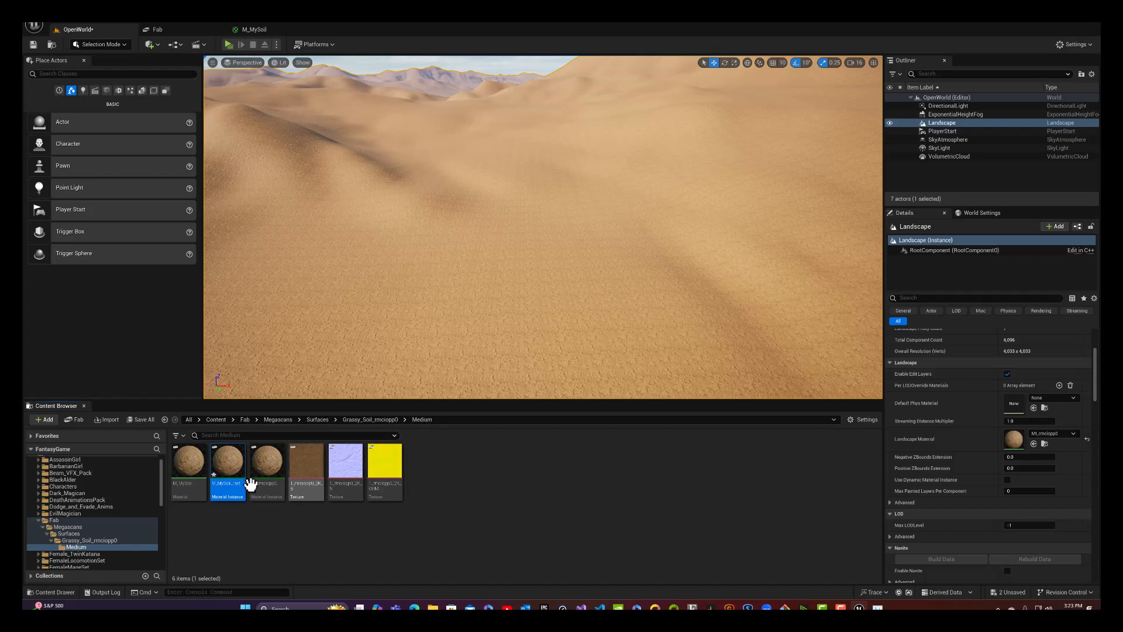
left_click_drag(232, 487, 1016, 438)
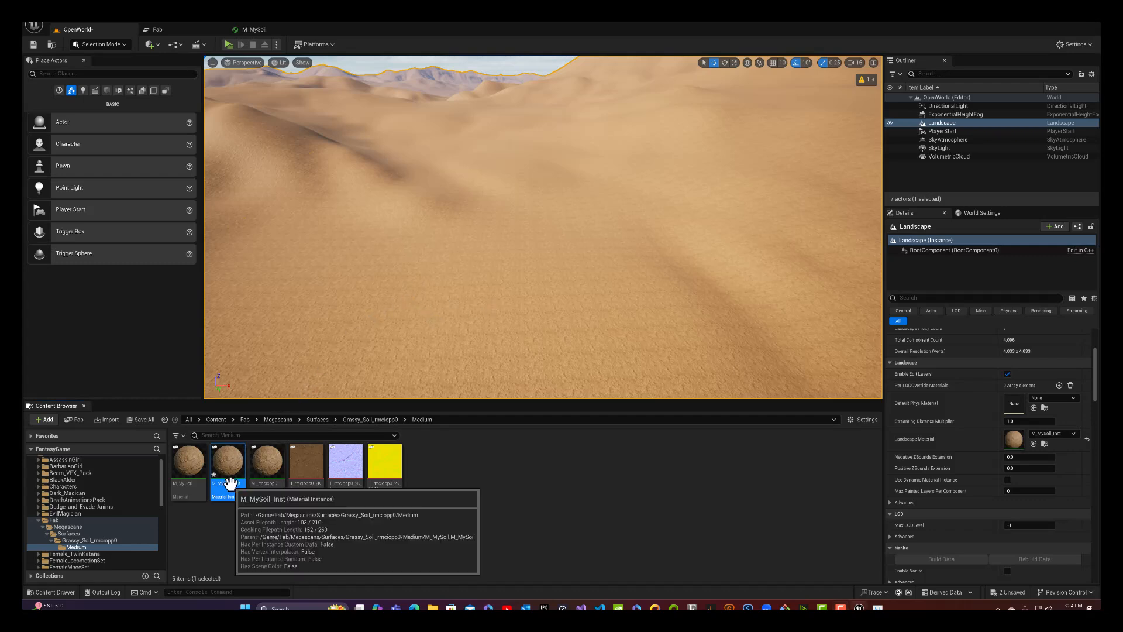
Step: Open M_MySoil_Inst in a floating window over the OpenWorld level, with its preview narrowed and the global scalar parameters shown
double_click(230, 482)
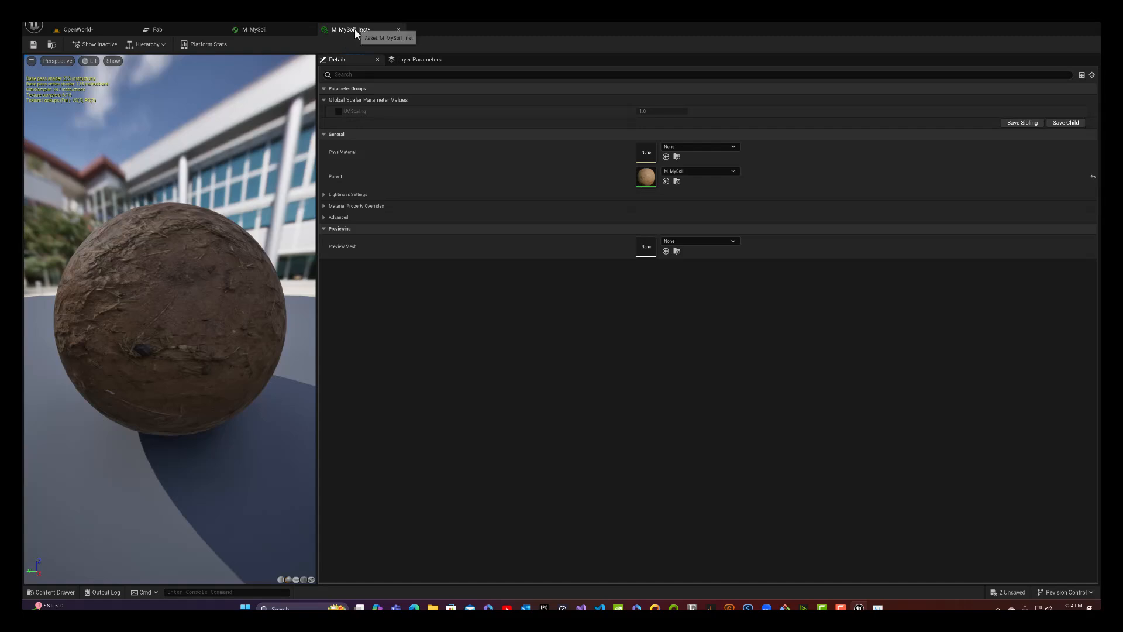
left_click_drag(354, 29, 500, 268)
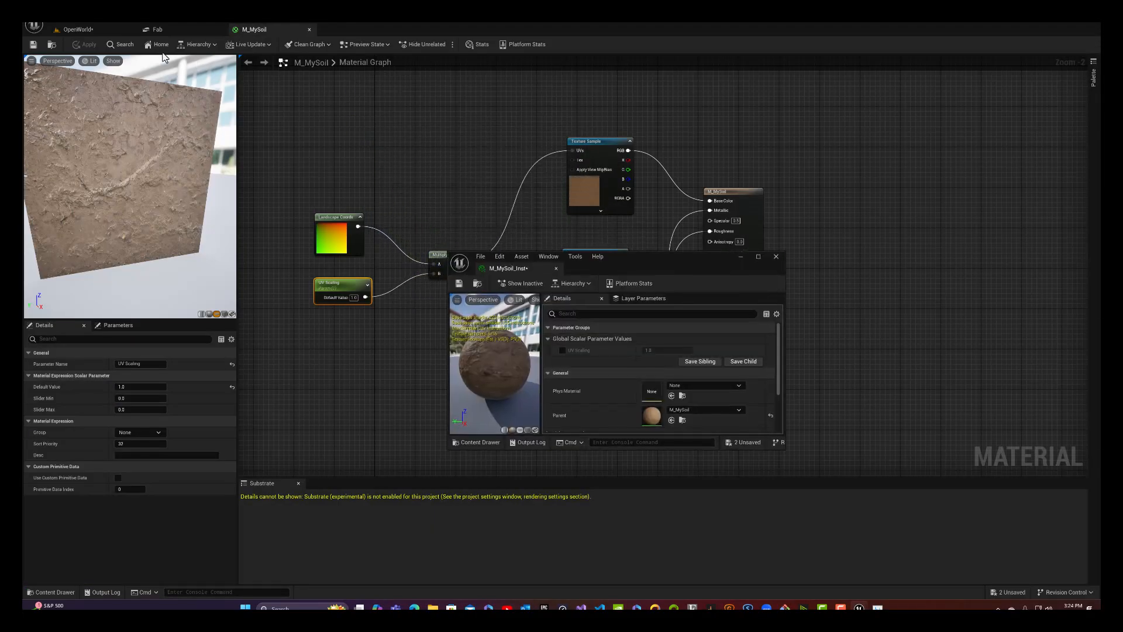
left_click(100, 28)
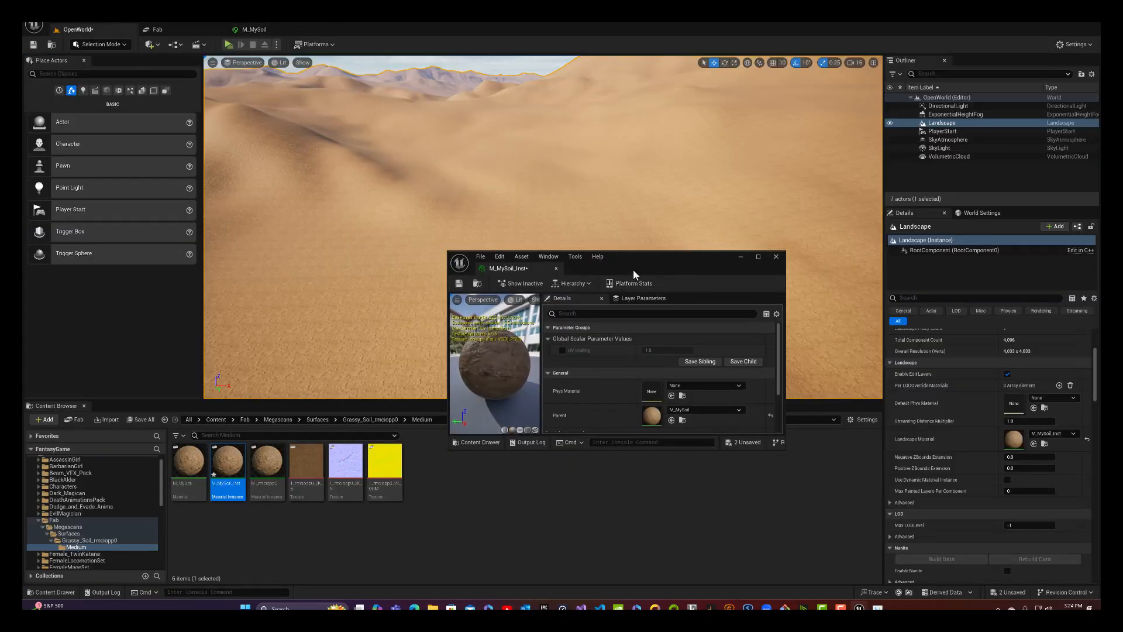
left_click_drag(633, 269, 729, 246)
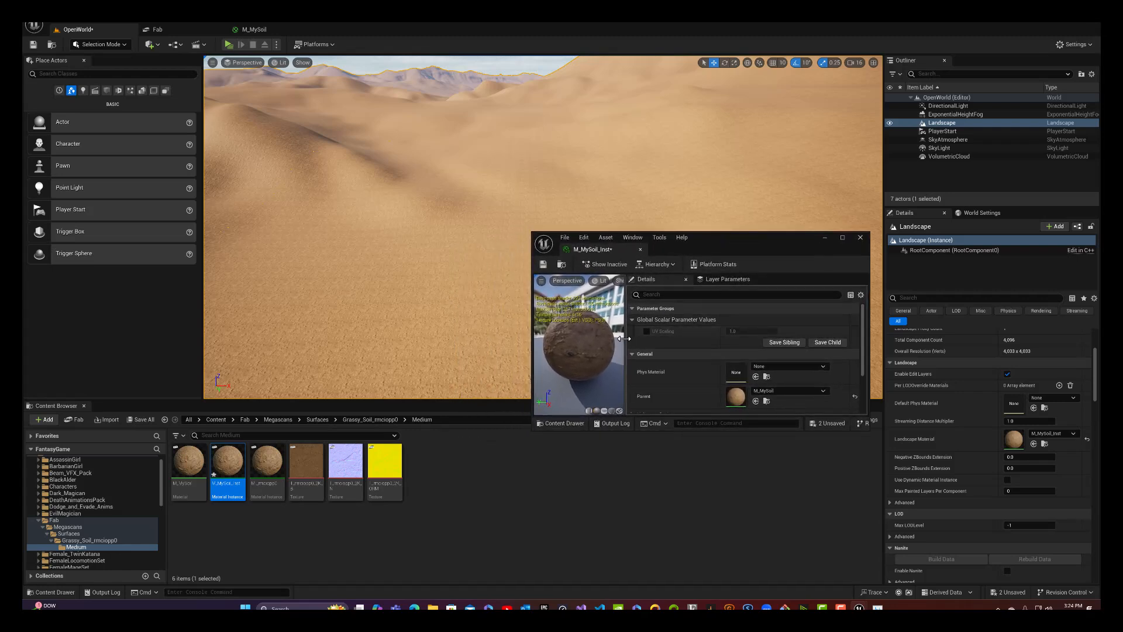
left_click_drag(626, 338, 570, 334)
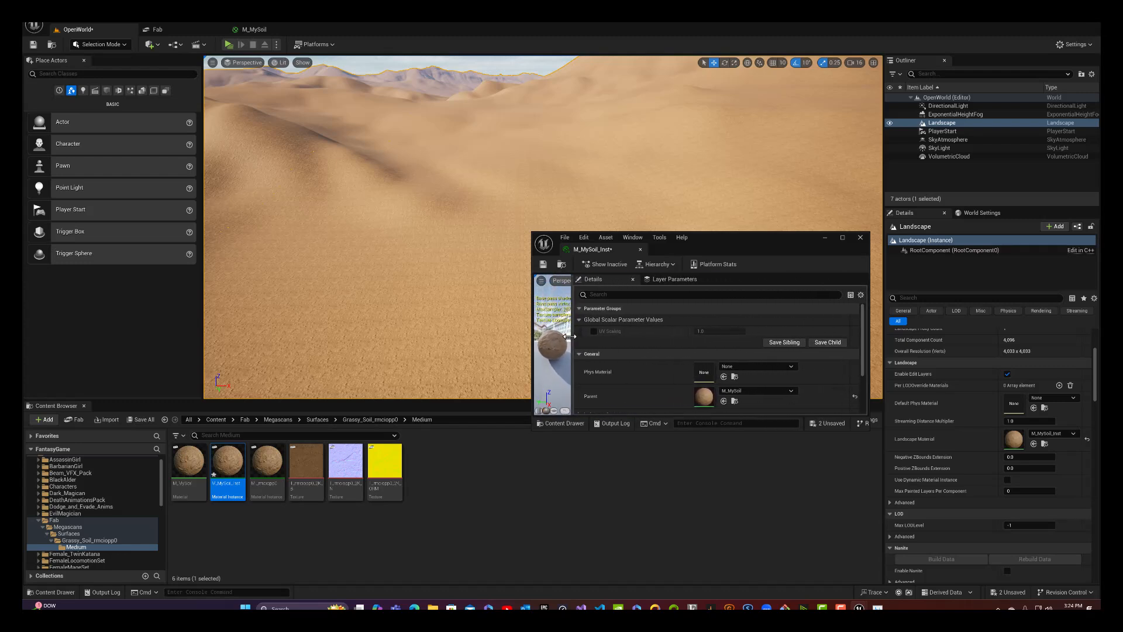
left_click(577, 320)
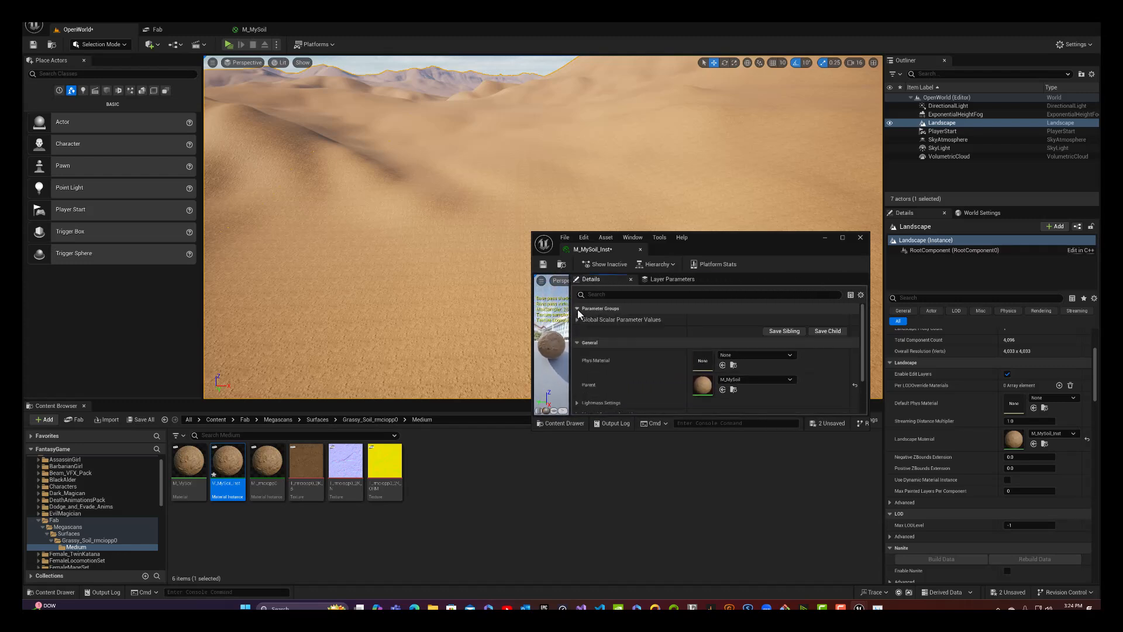
left_click(577, 319)
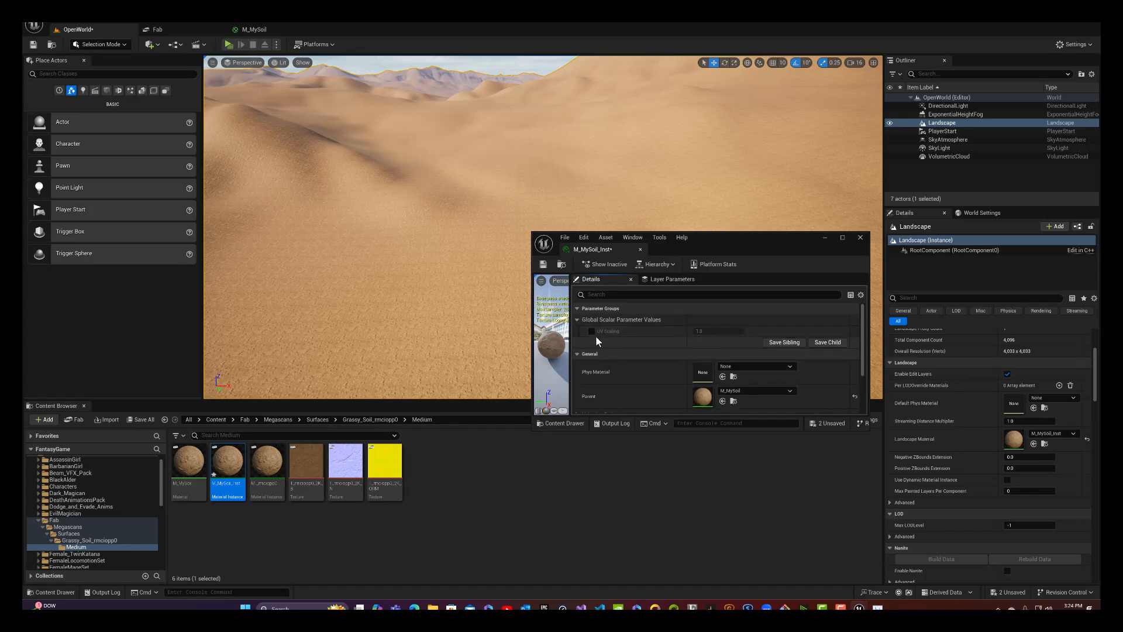
Step: Enable the instance's UV Scaling override and try values of about 1.49 and 2.01 while viewing the tiling on the landscape
left_click(592, 332)
left_click_drag(717, 331, 779, 331)
right_click_drag(487, 257, 487, 304)
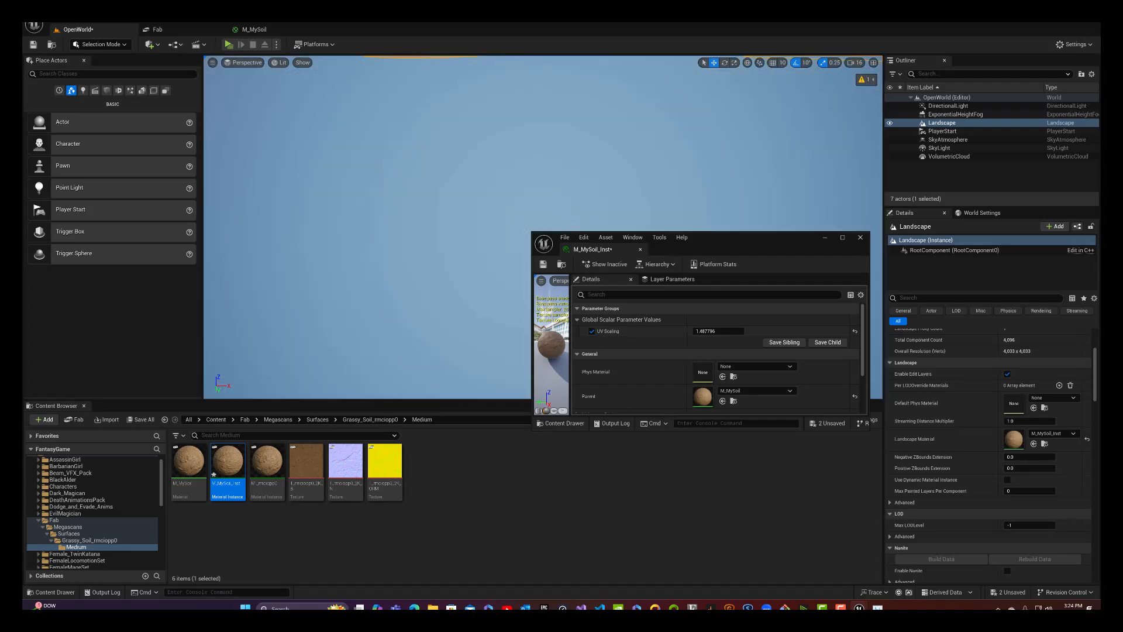
right_click_drag(410, 234, 409, 193)
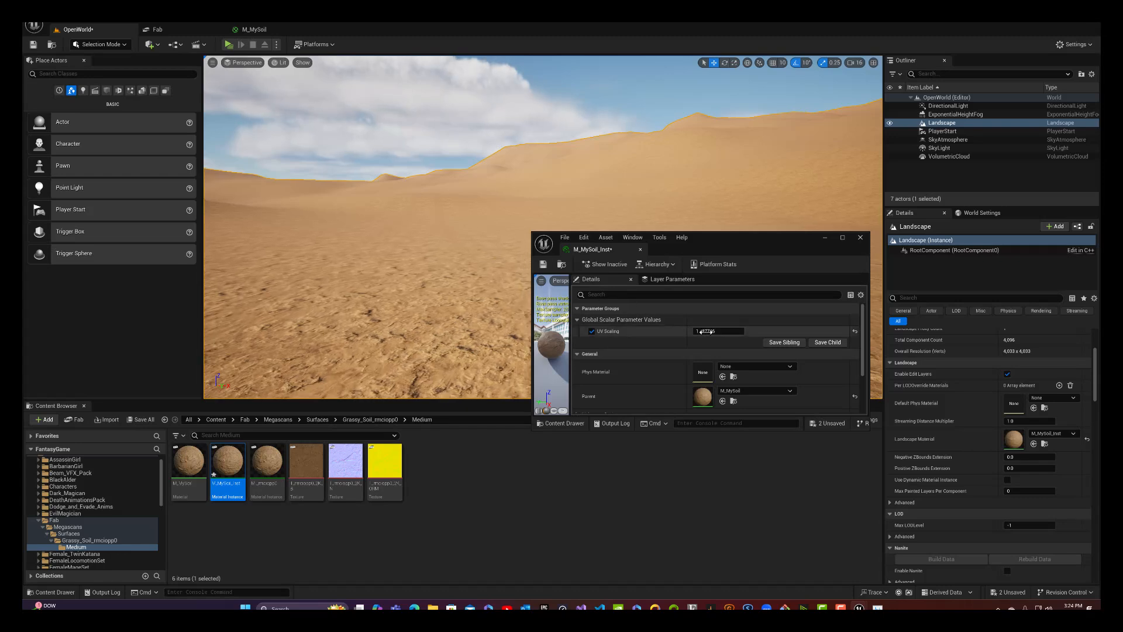
left_click_drag(718, 331, 693, 341)
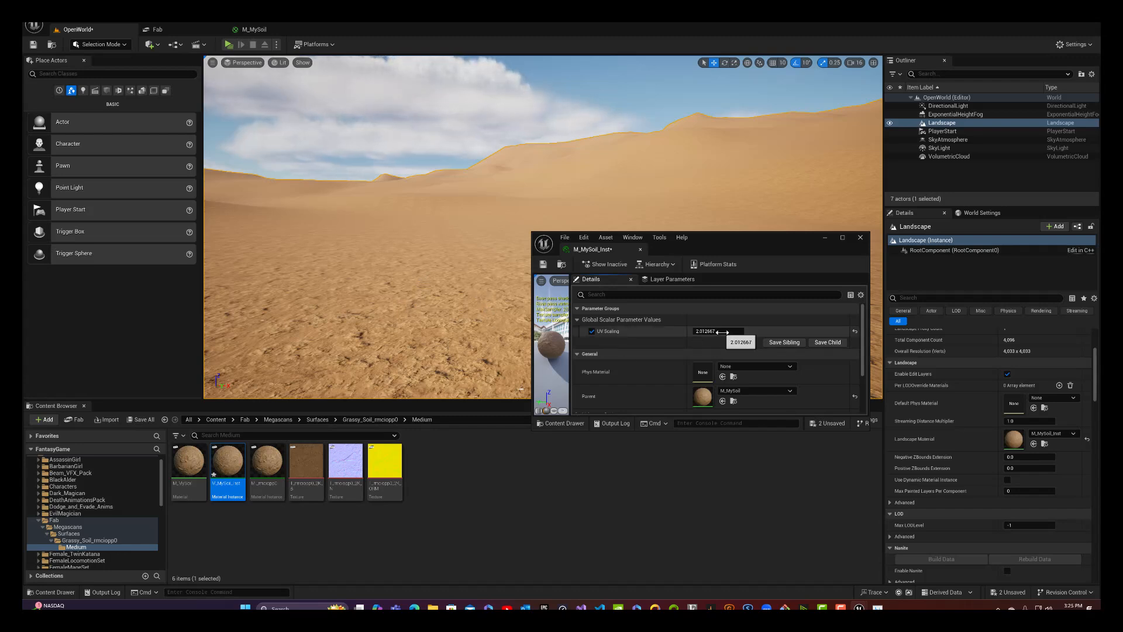
mouse_move(719, 331)
left_mouse_down()
mouse_move(731, 331)
mouse_move(722, 331)
left_mouse_up()
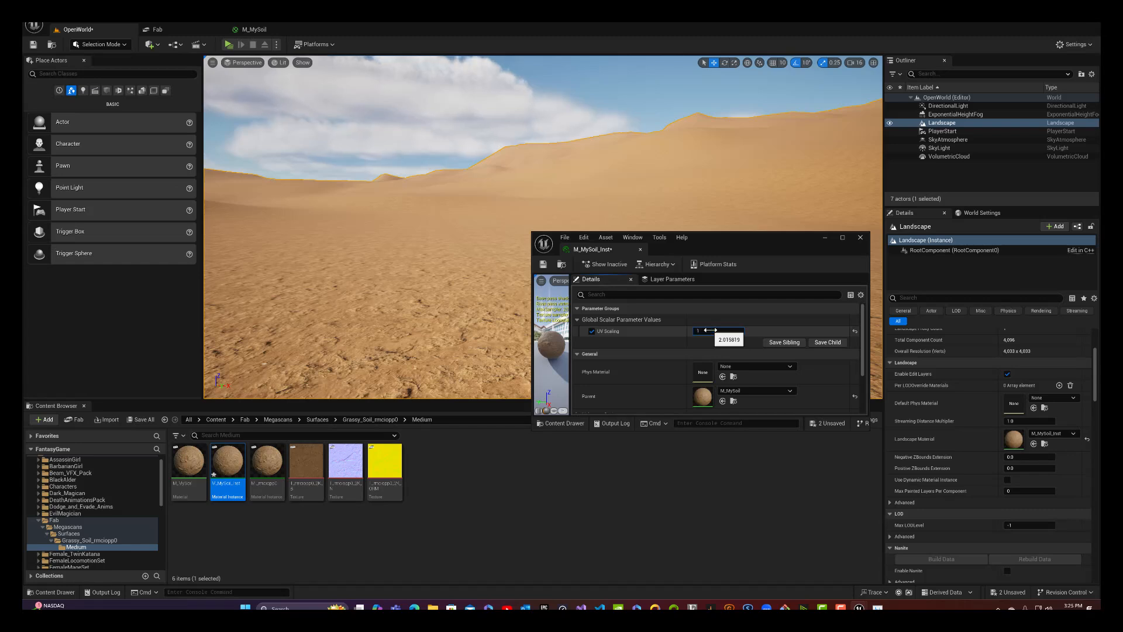
Step: Set the instance's UV Scaling to 1, save the material instance, and close its editor
key("Return")
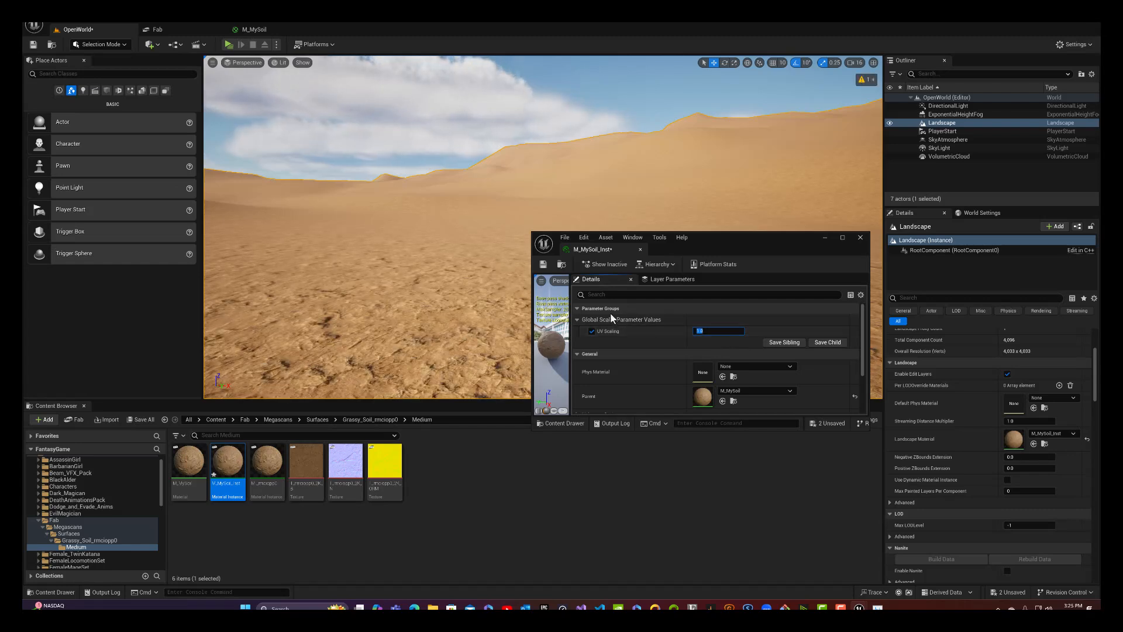
left_click(542, 264)
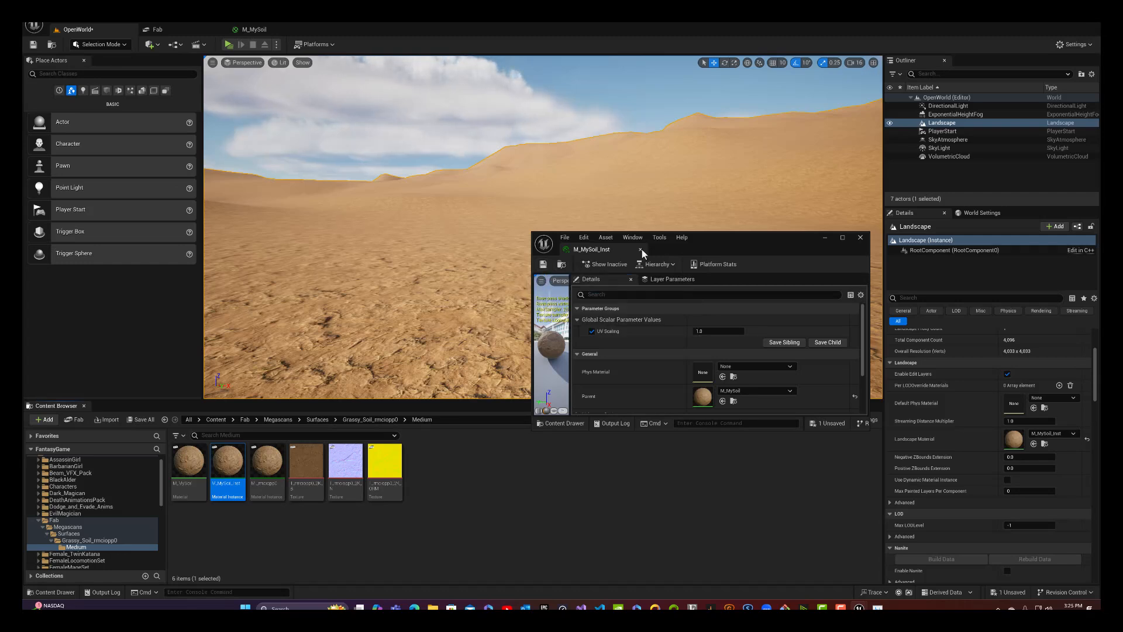
left_click(860, 238)
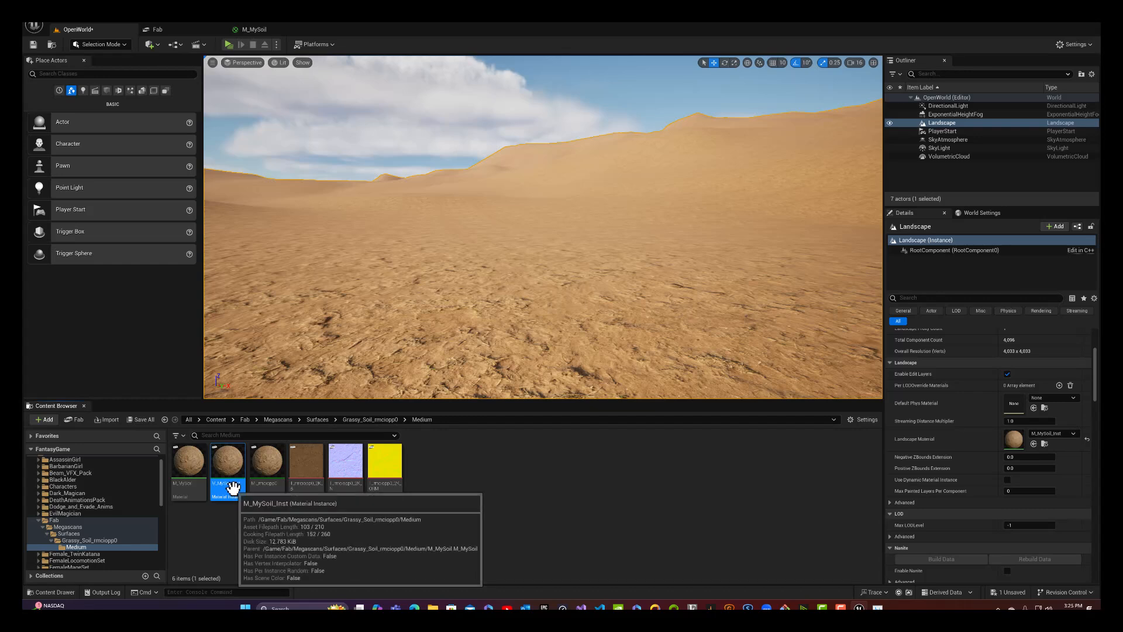
double_click(231, 478)
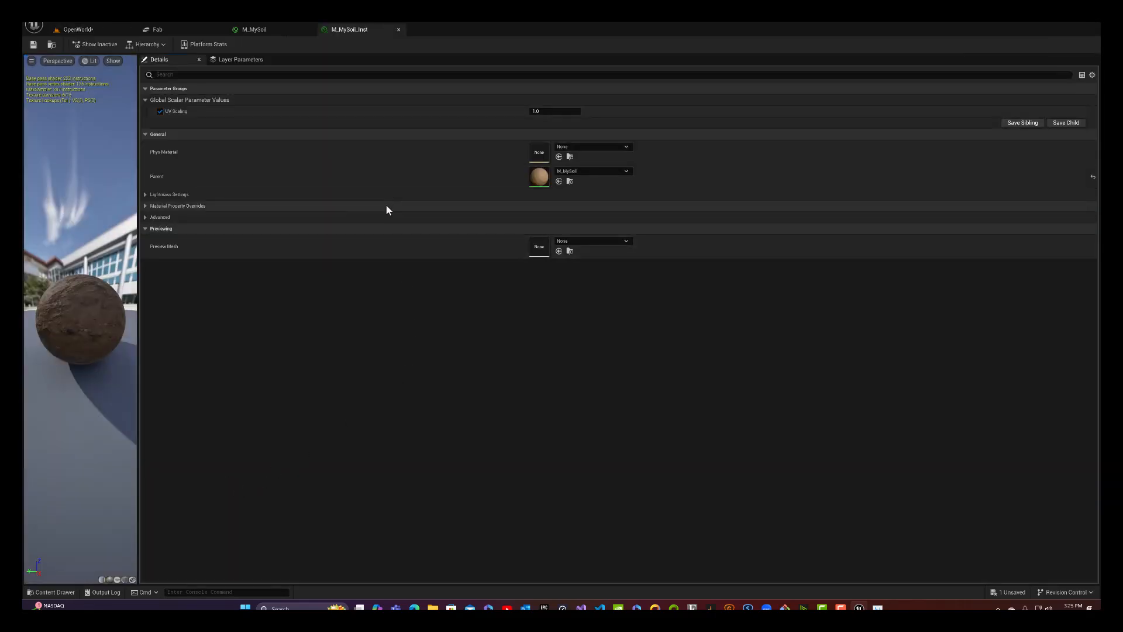
left_click(397, 29)
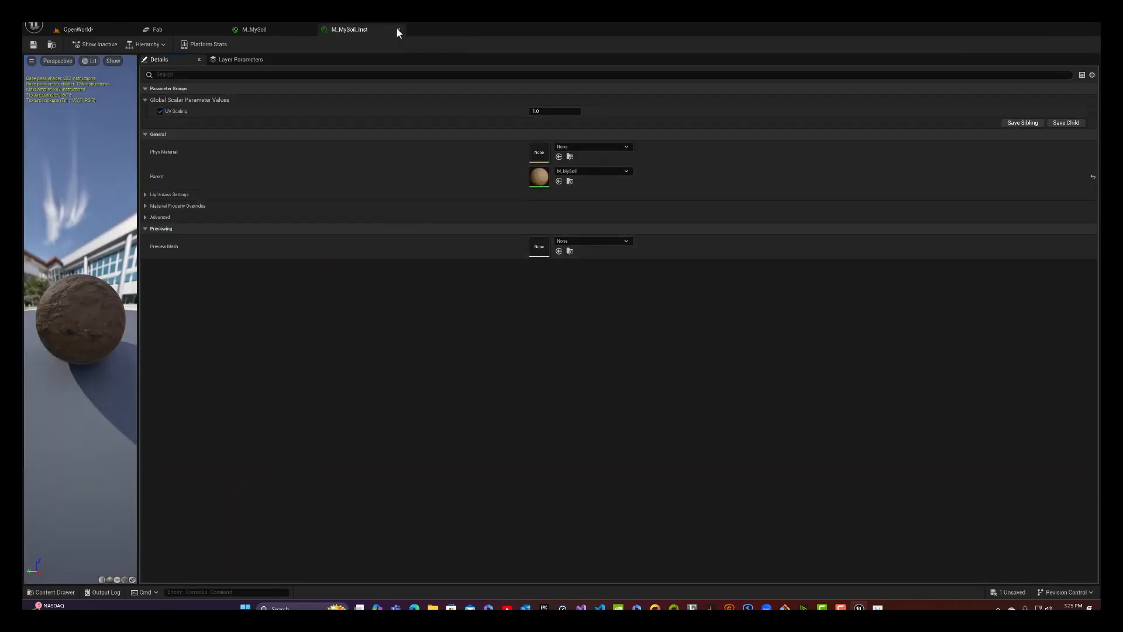
Step: In M_MySoil, disconnect the Multiply node from all three Texture Samples' UVs and move the samples and result node farther away
right_click_drag(334, 165, 359, 113)
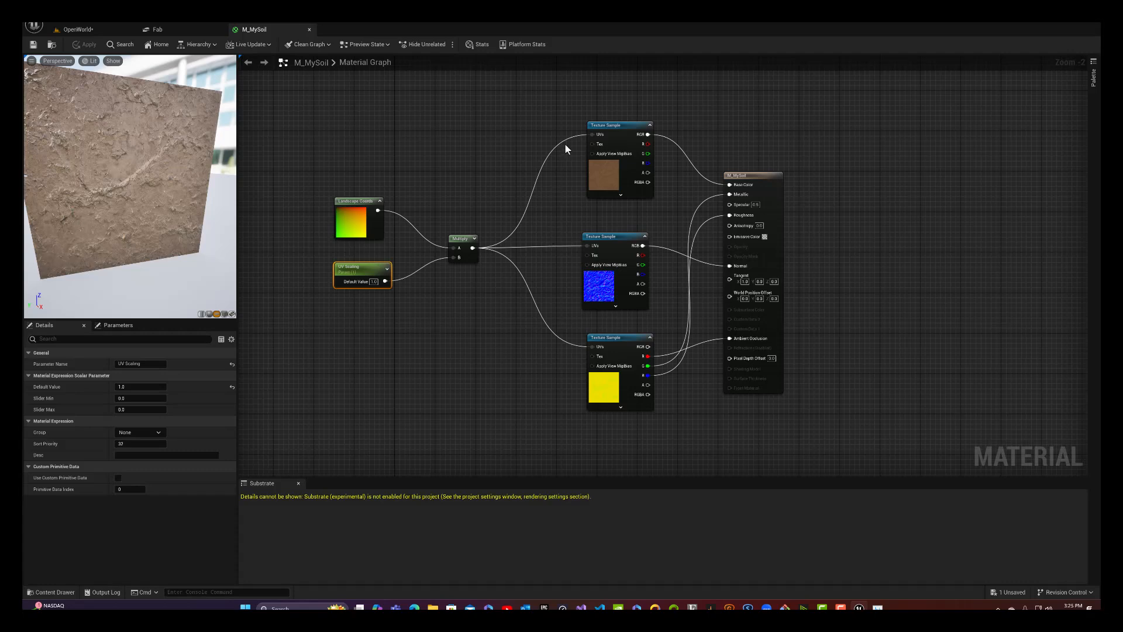
left_click(596, 131, "alt")
left_click(592, 246, "alt")
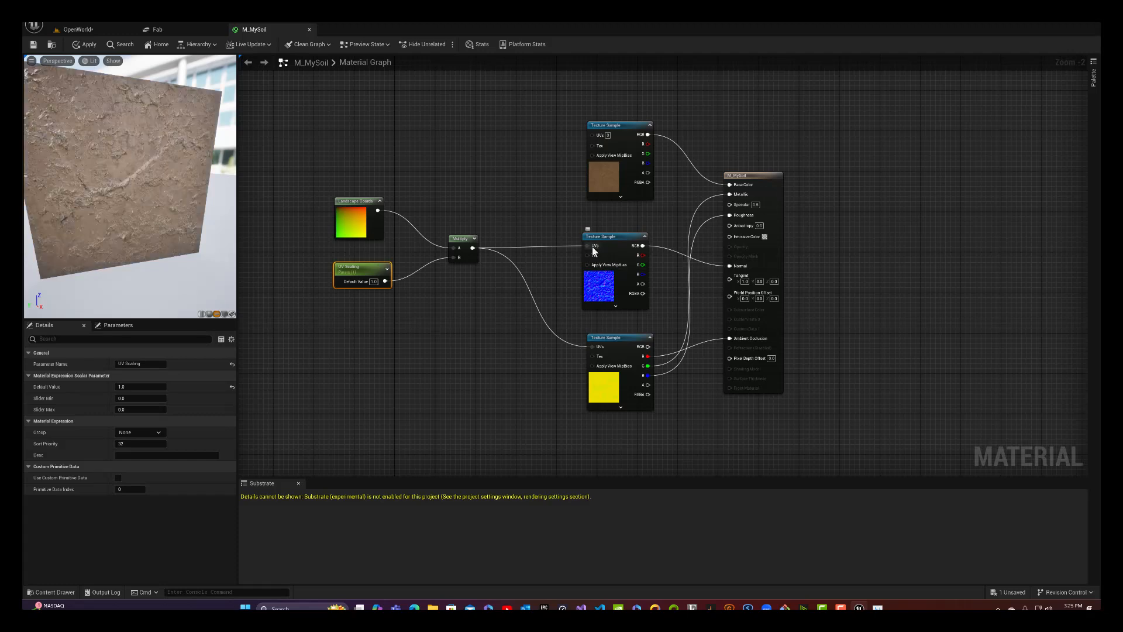
left_click(597, 348, "alt")
left_click_drag(554, 81, 772, 441)
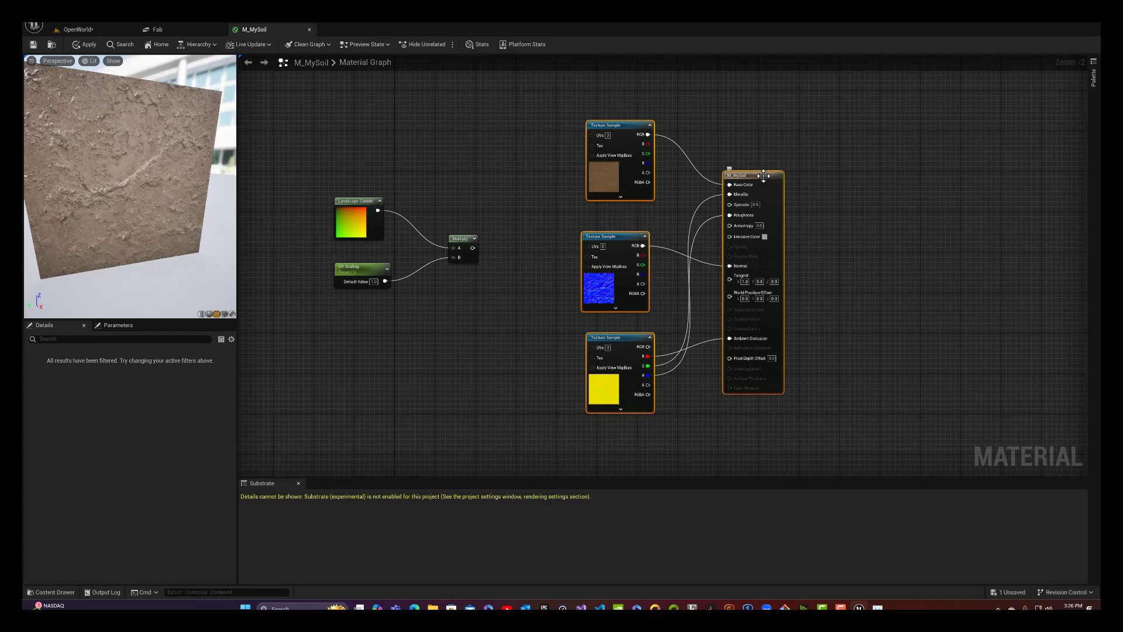
left_click_drag(778, 175, 901, 175)
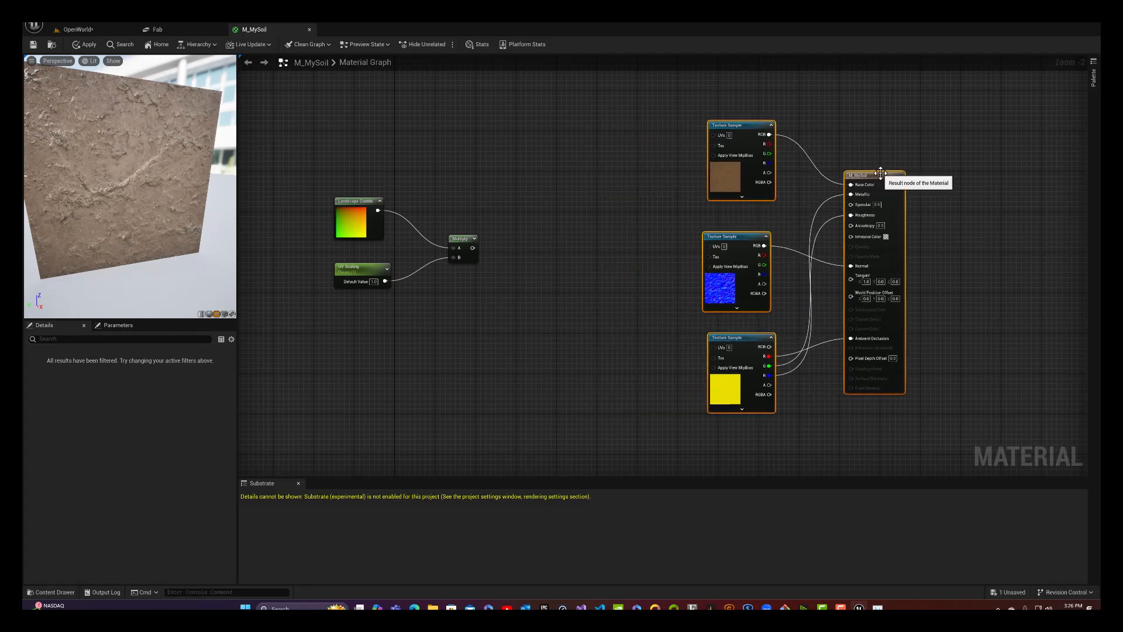
Step: Add a TextureVariation node and place it between the Multiply node and the Texture Samples
right_click(559, 200)
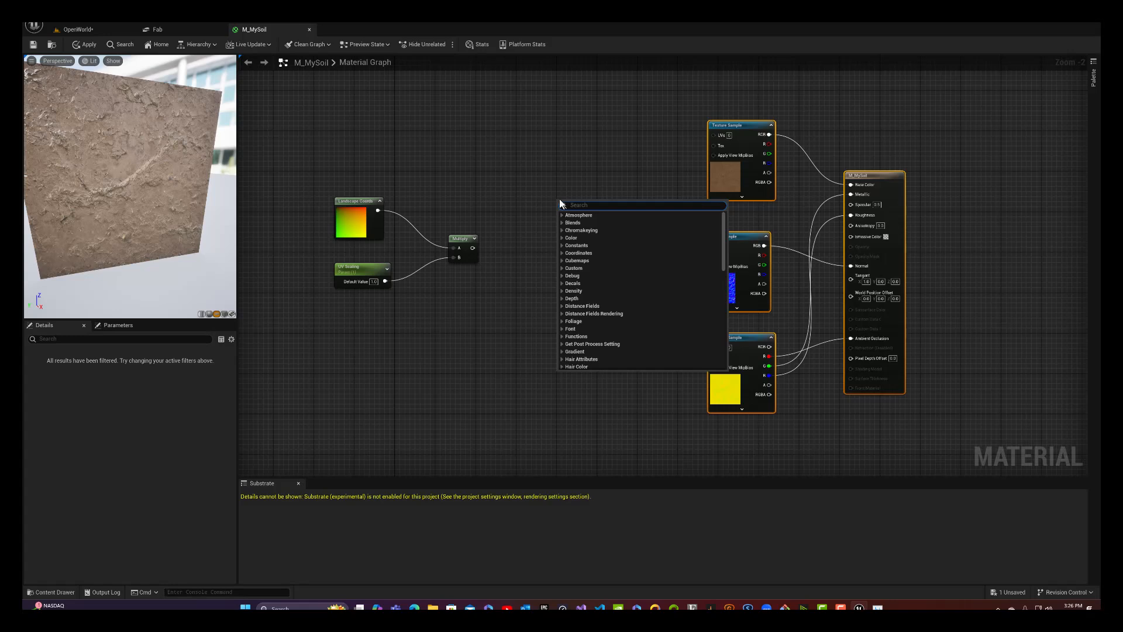
type("textu")
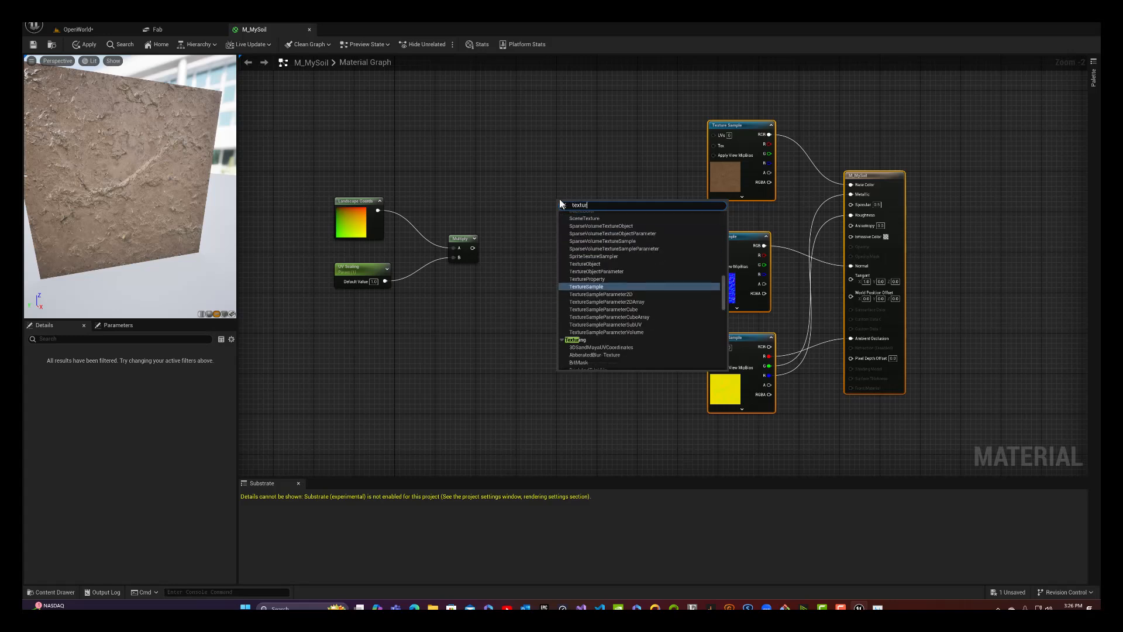
type("re")
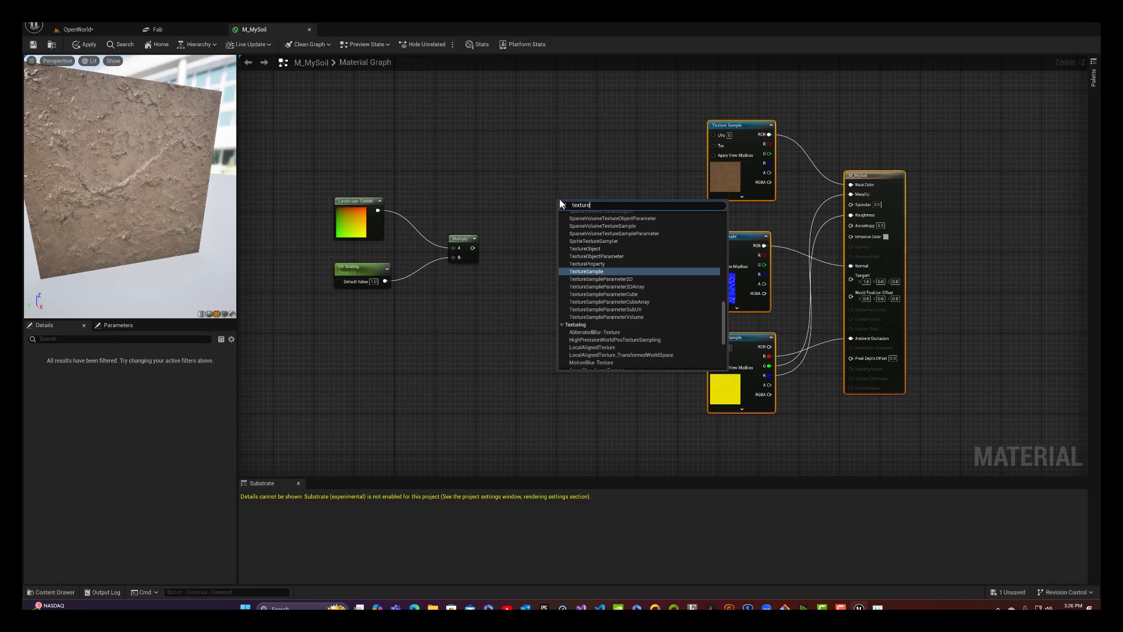
type("var")
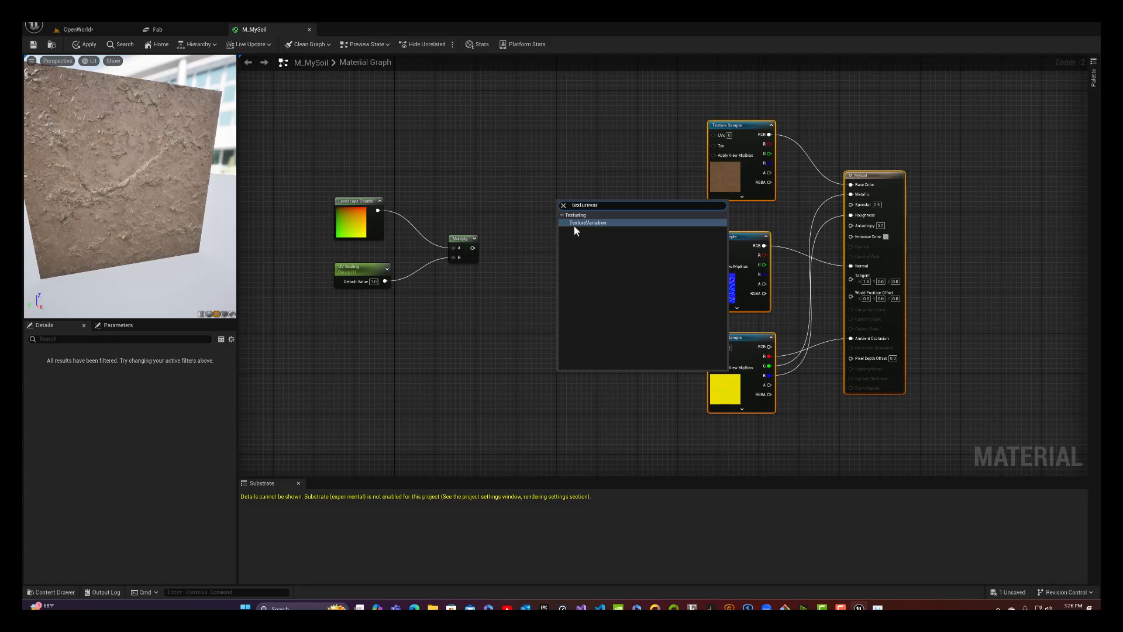
left_click(577, 224)
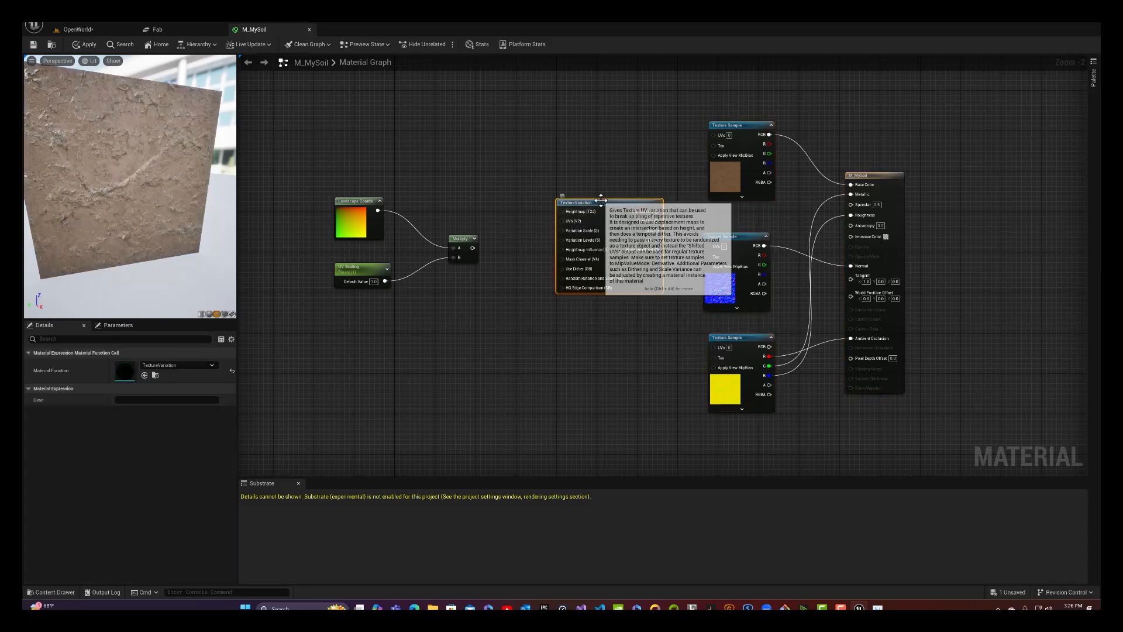
left_click_drag(601, 200, 576, 193)
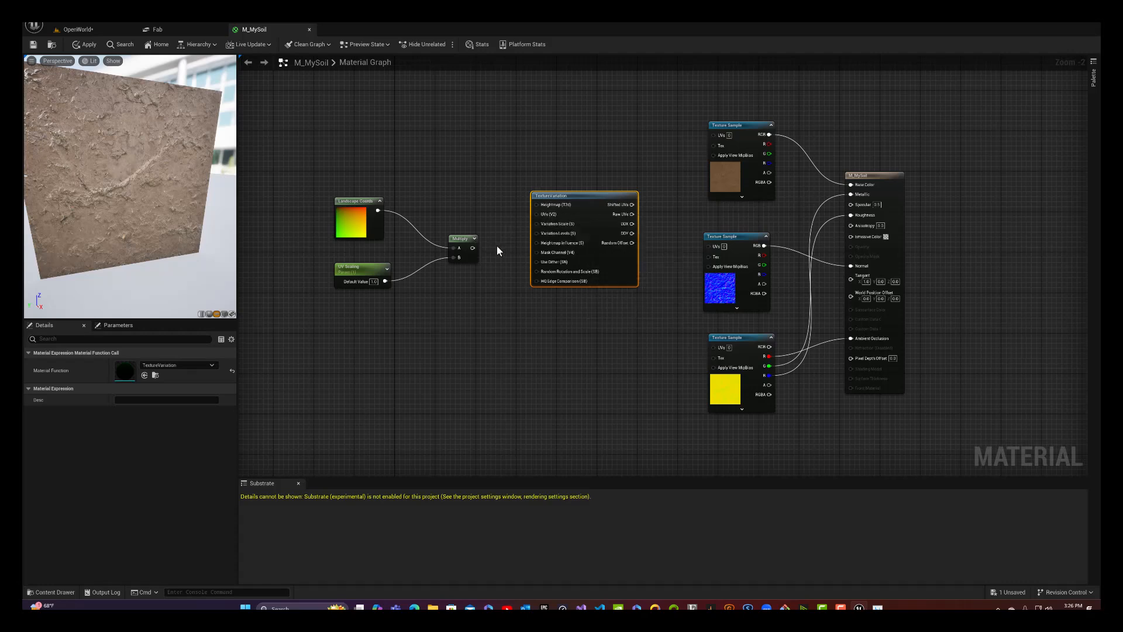
Step: Connect Multiply to TextureVariation's UVs input and its Shifted UVs output to all three Texture Samples' UVs, and move TextureVariation slightly lower
left_click_drag(474, 249, 600, 199)
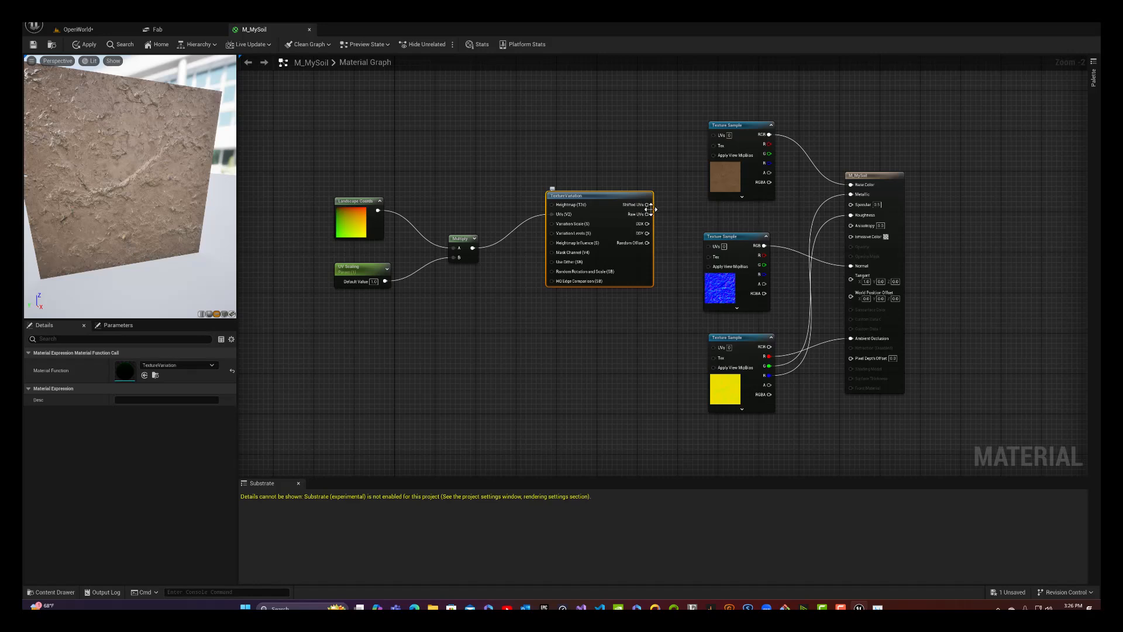
left_click_drag(648, 205, 713, 135)
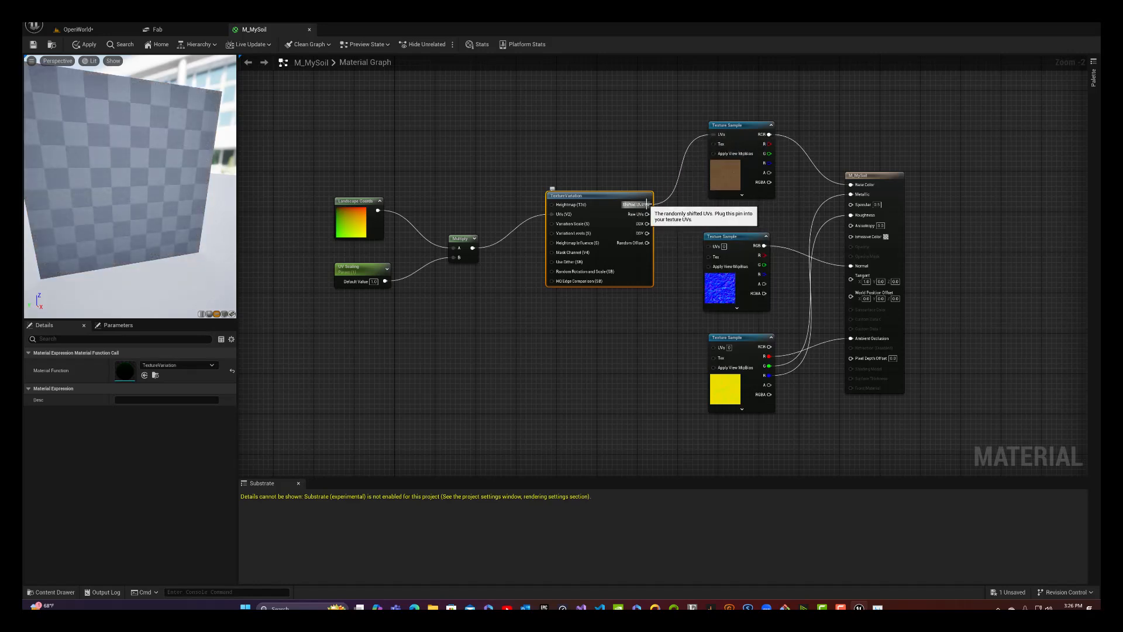
left_click_drag(647, 205, 709, 246)
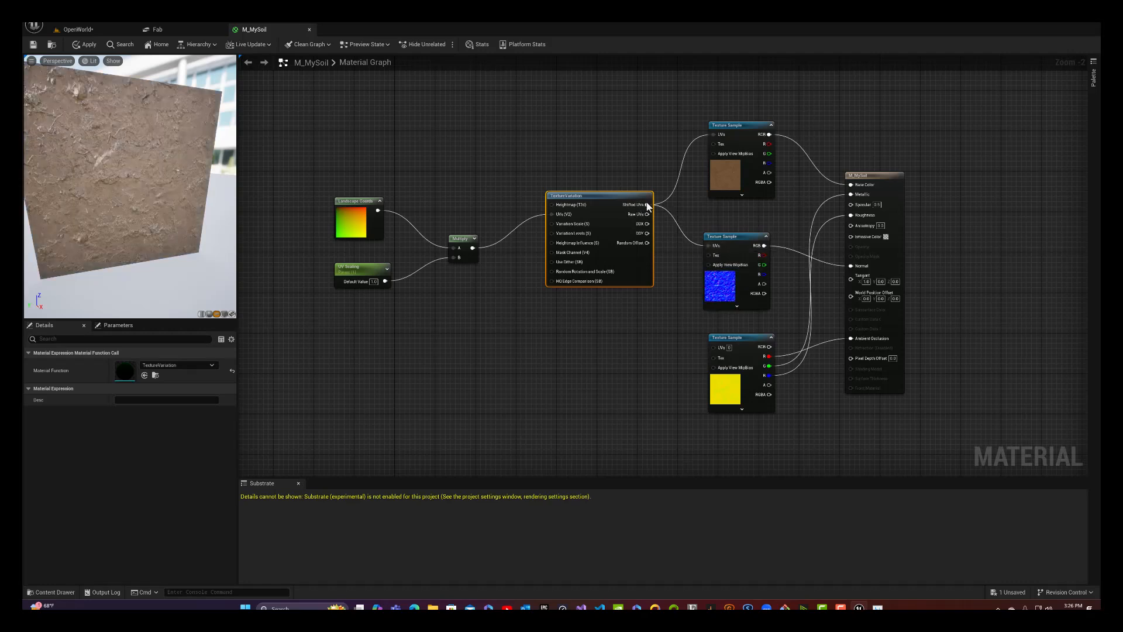
left_click_drag(649, 204, 713, 347)
left_click_drag(585, 203, 580, 234)
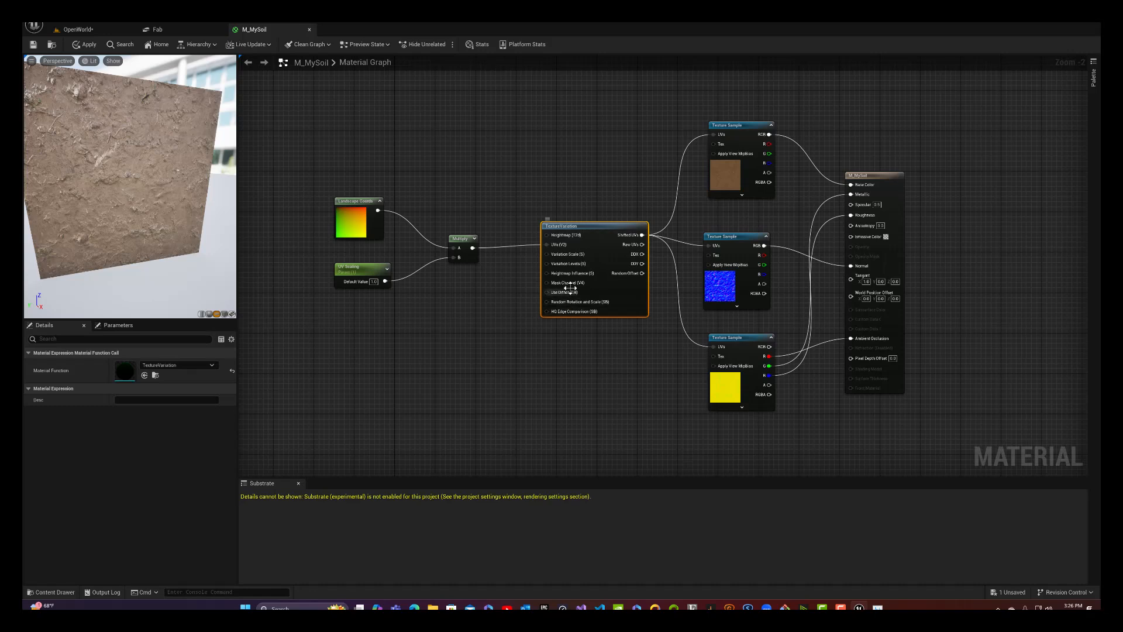
Step: Promote TextureVariation's Variation Scale input to a parameter with a default value of 3.24 and place it below the Multiply node
right_click(575, 254)
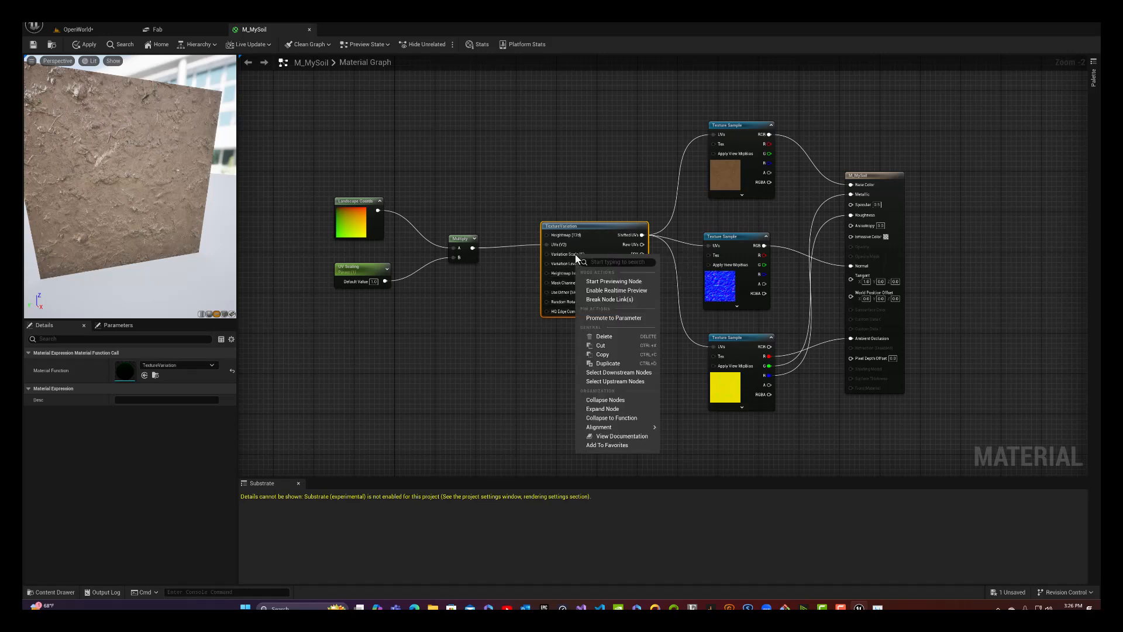
key("Escape")
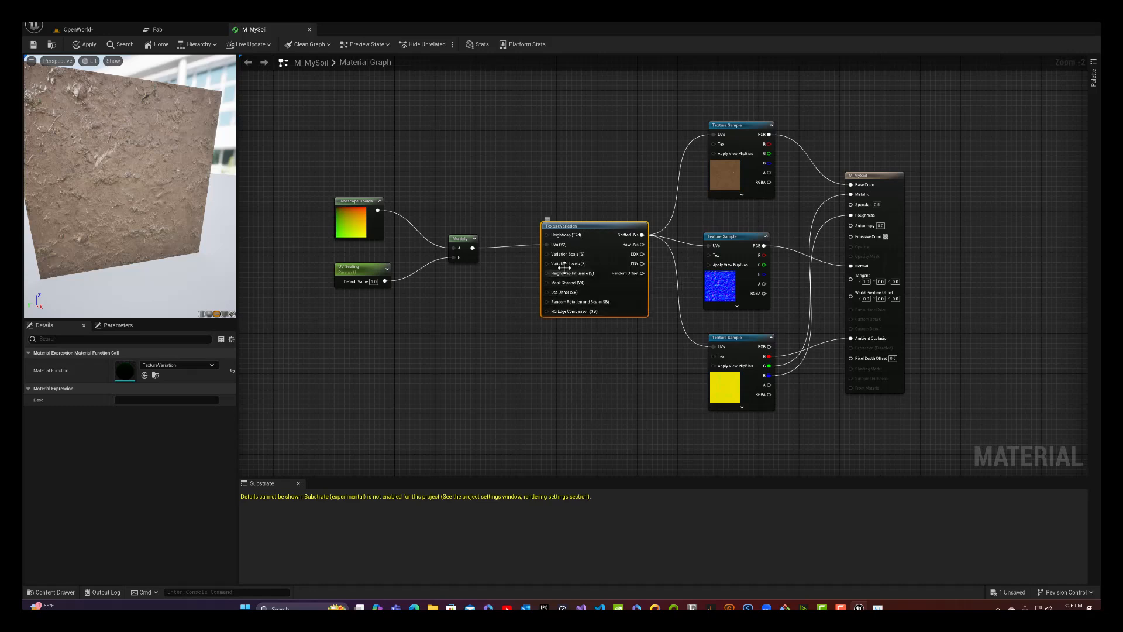
mouse_move(569, 256)
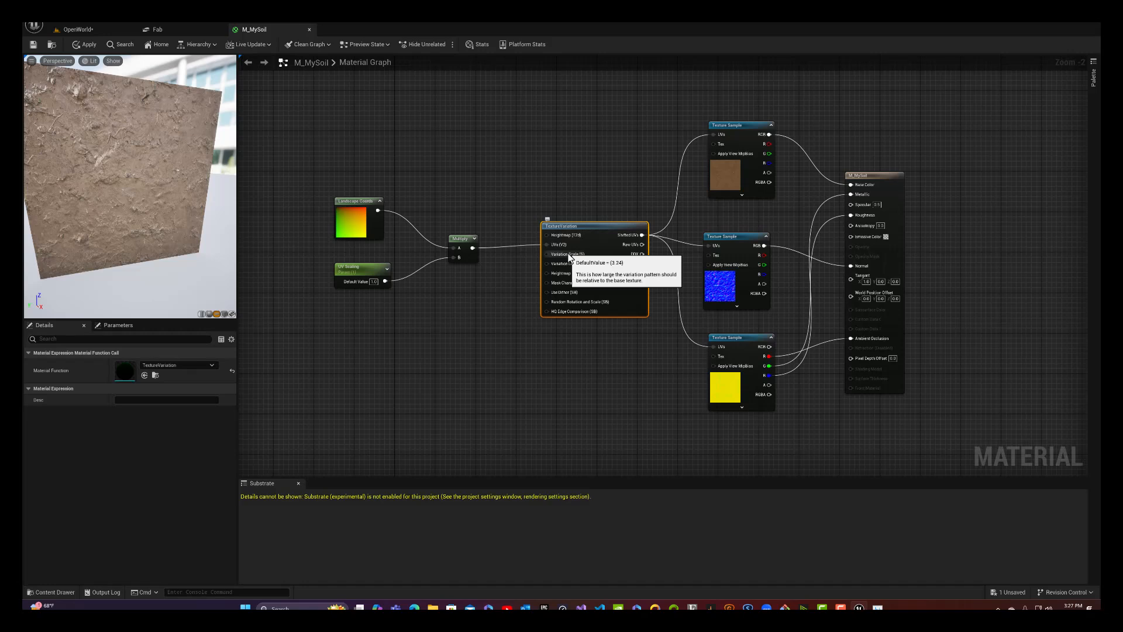
right_click(569, 257)
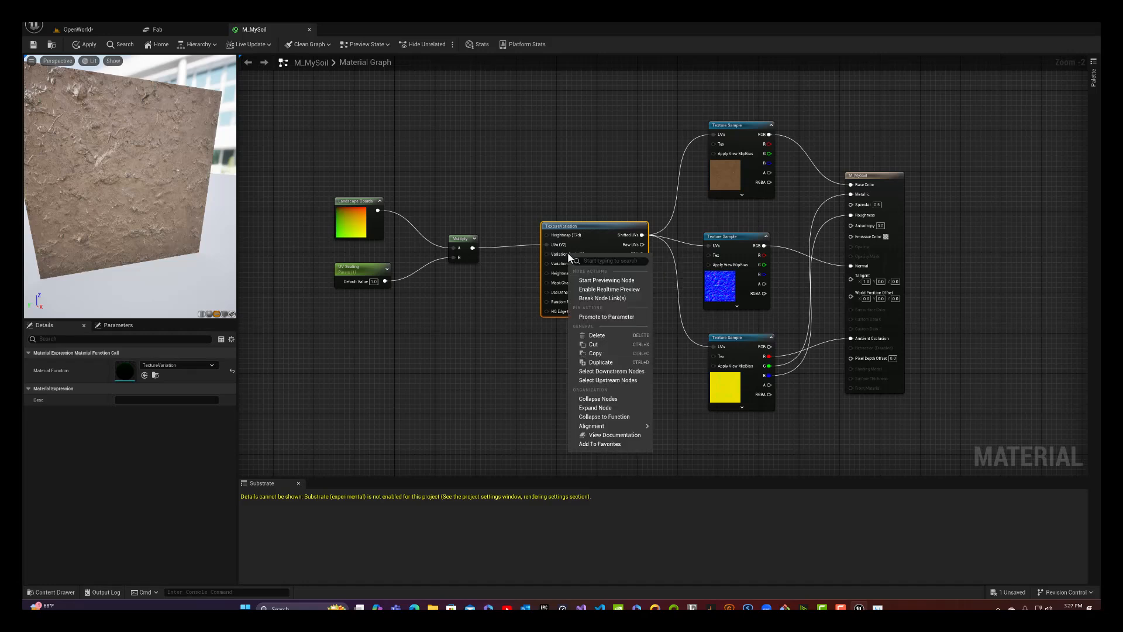
left_click(602, 316)
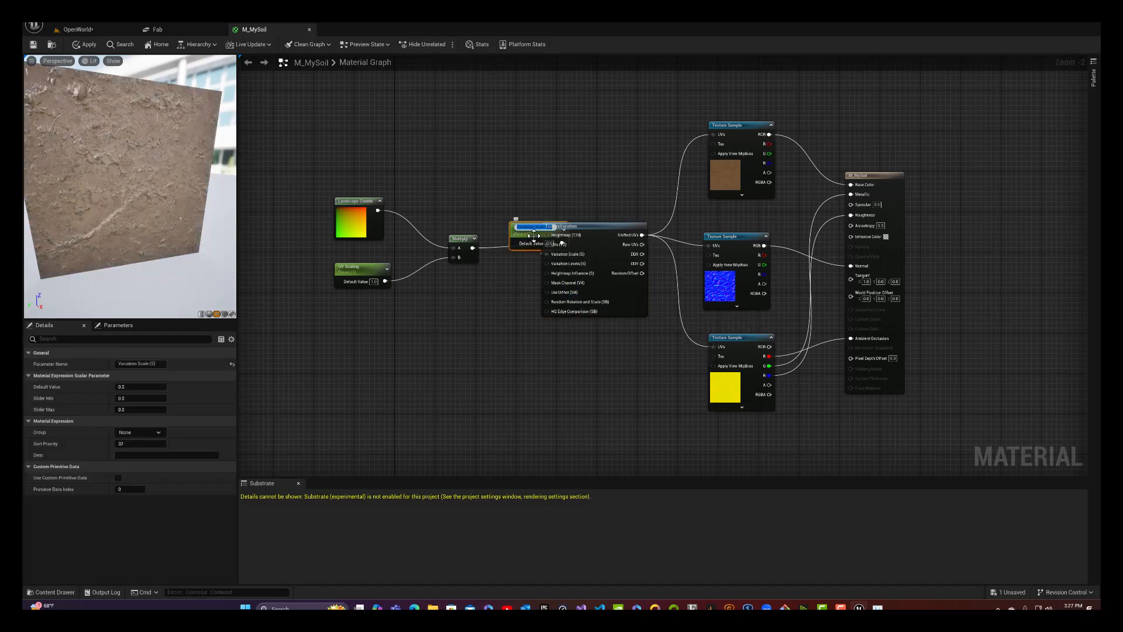
left_click_drag(540, 233, 495, 289)
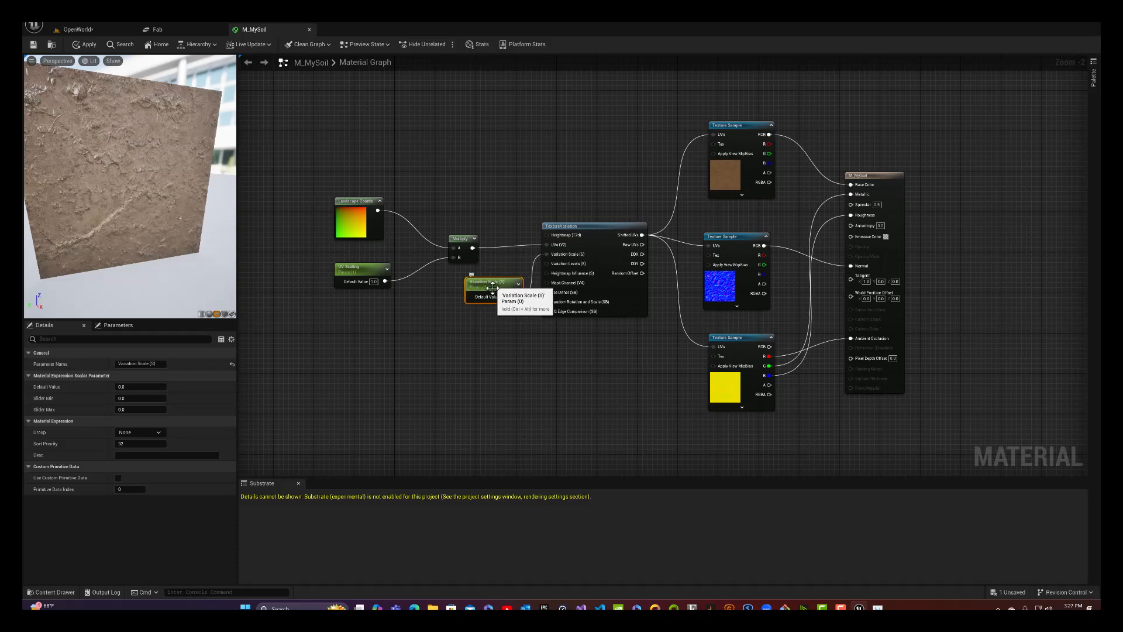
left_click(506, 297)
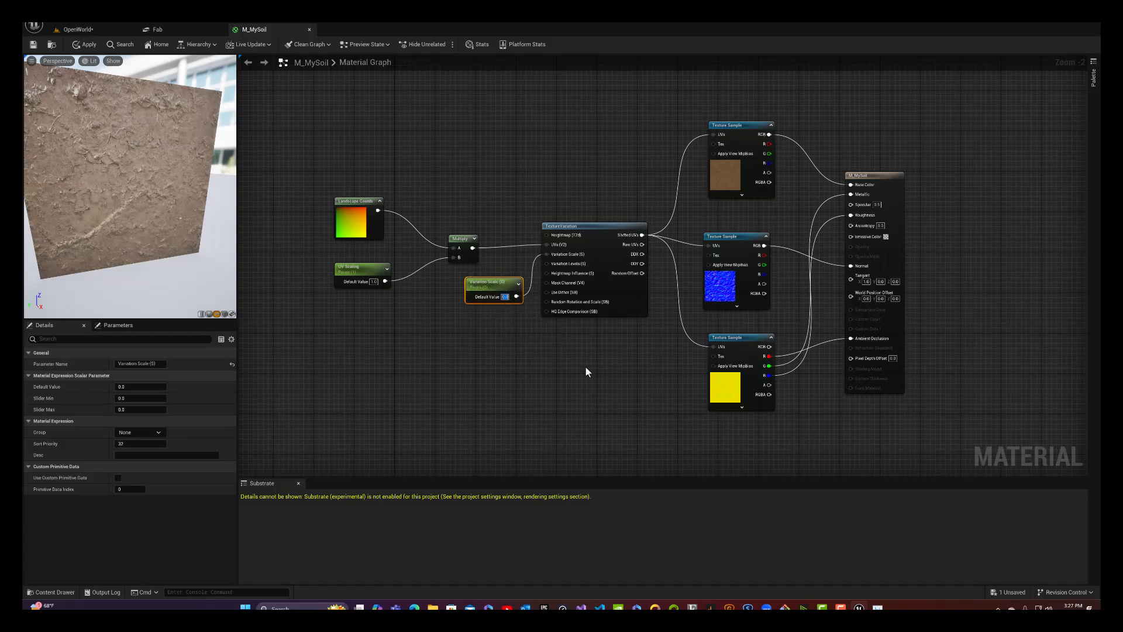
type("3.24")
key("Return")
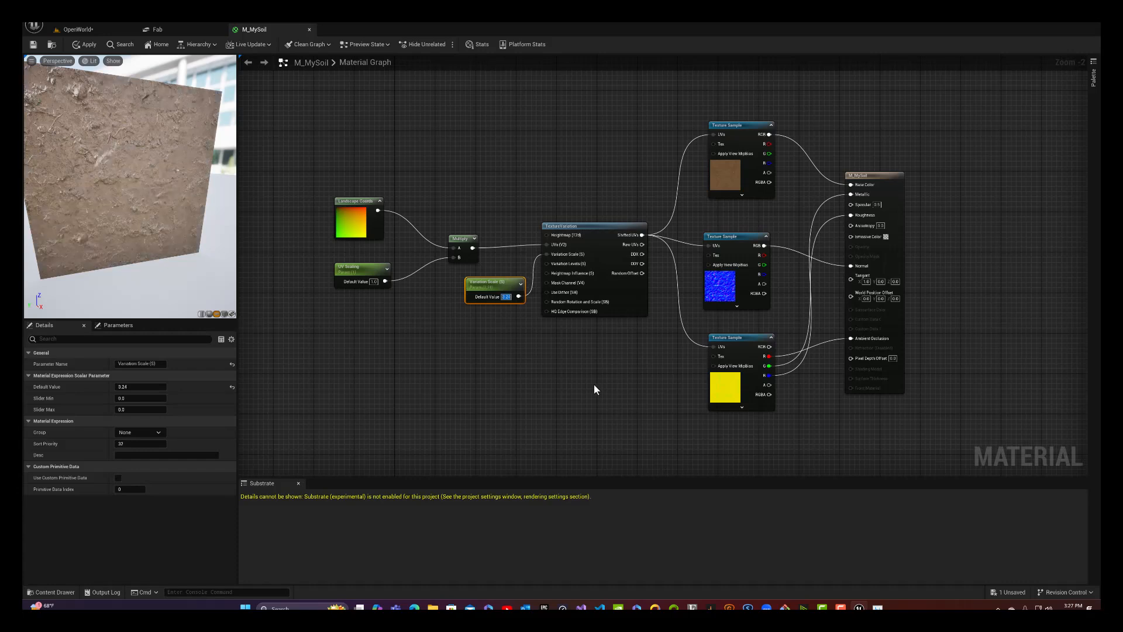
left_click_drag(507, 286, 457, 287)
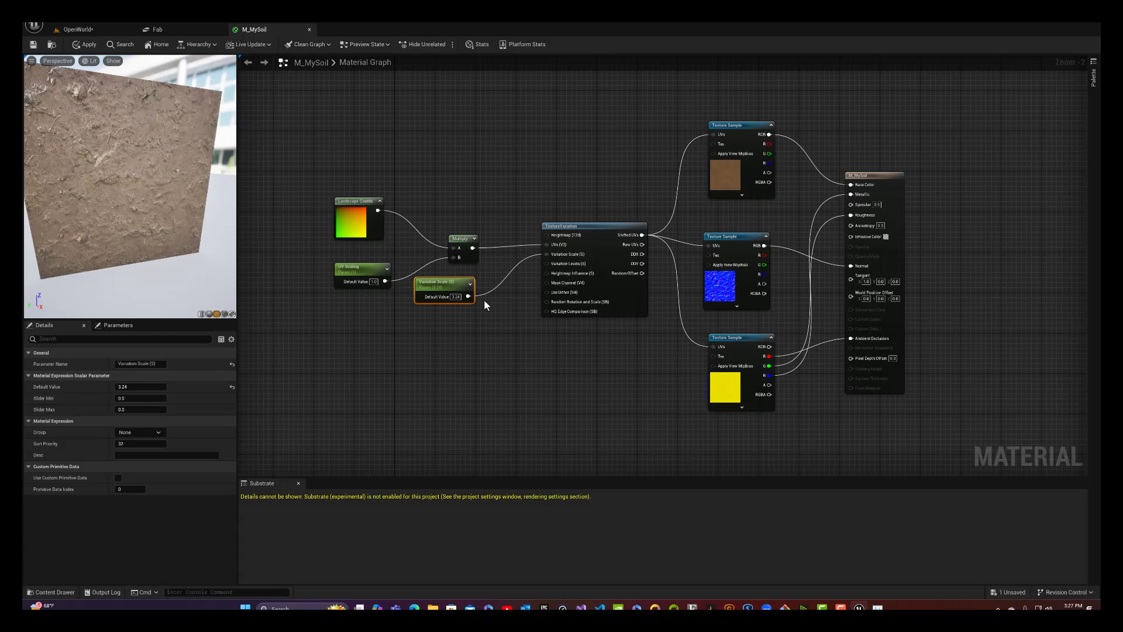
Step: Promote the Variation Levels input to a parameter with a default value of 6 and place it beneath the Variation Scale parameter
right_click(577, 265)
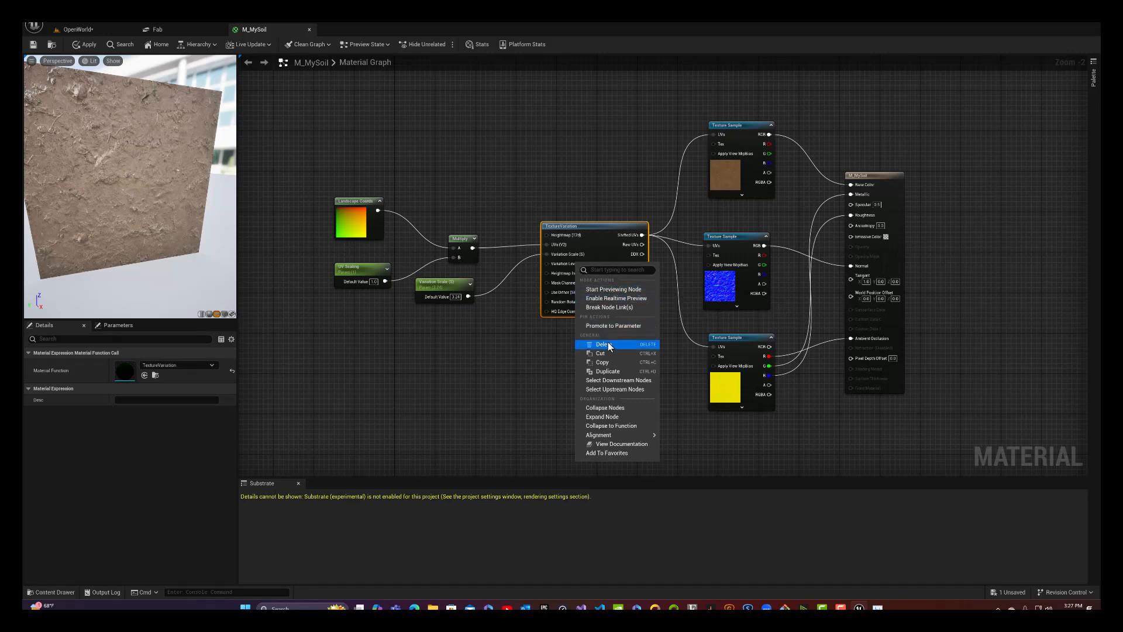
left_click(609, 326)
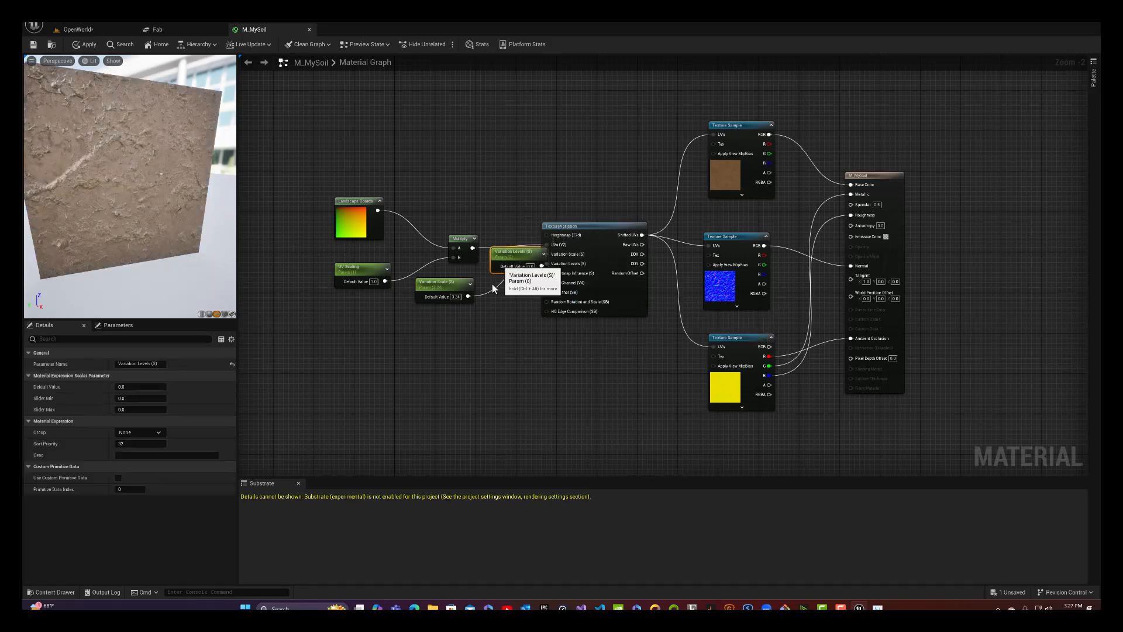
left_click_drag(501, 259, 426, 327)
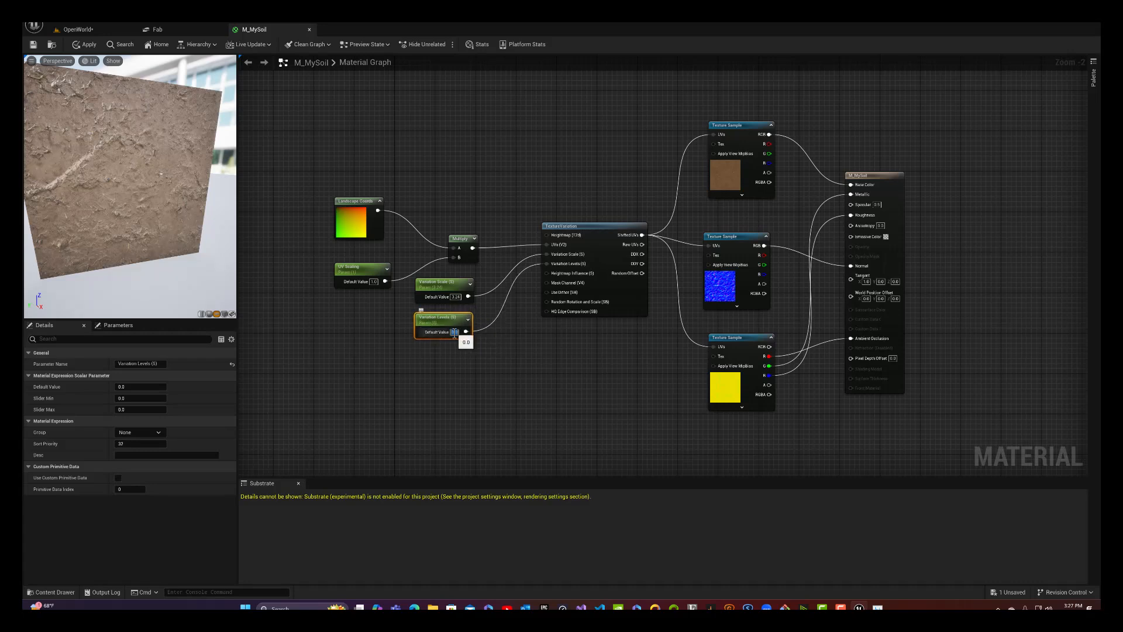
type("6")
key("Return")
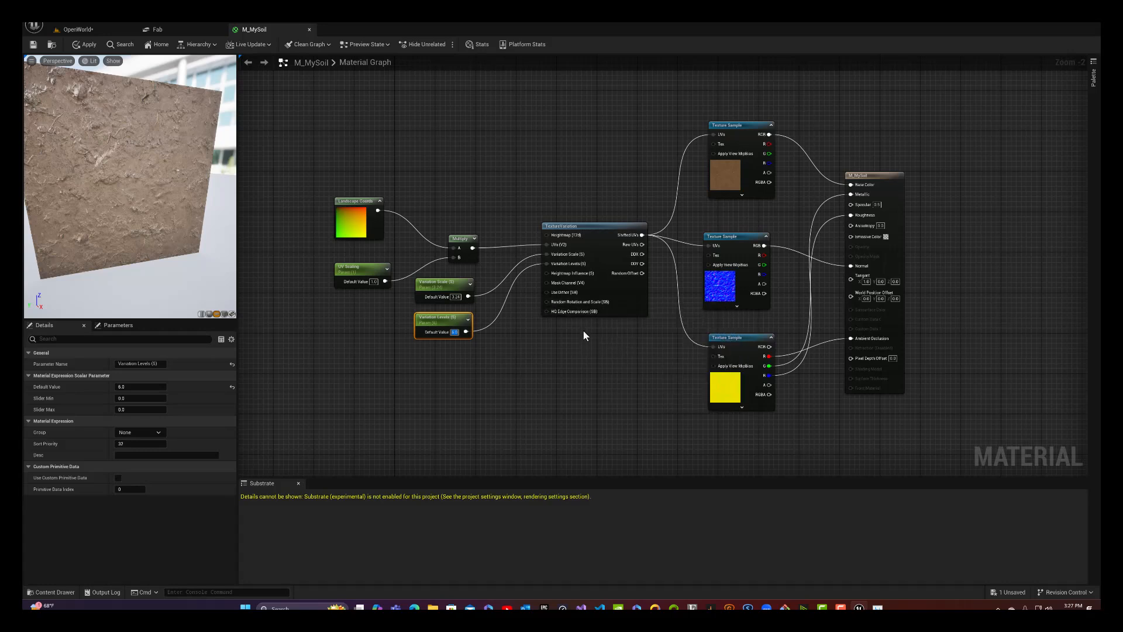
Step: Promote the Random Rotation and Scale input to a parameter, place it under Variation Levels, and set its default value to true
right_click(576, 301)
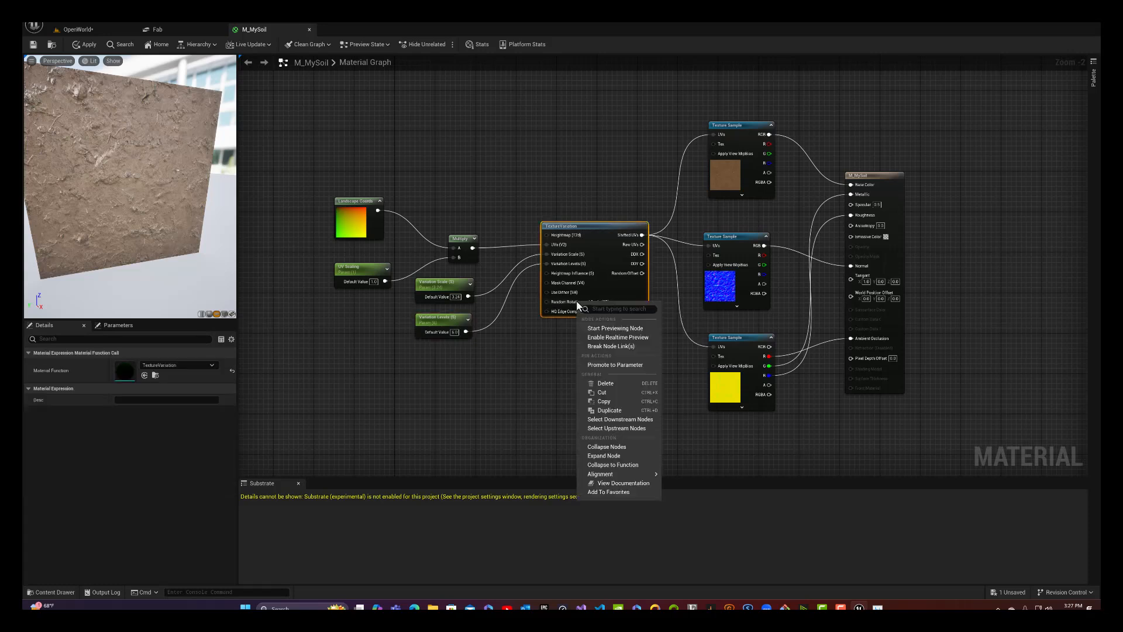
left_click(611, 365)
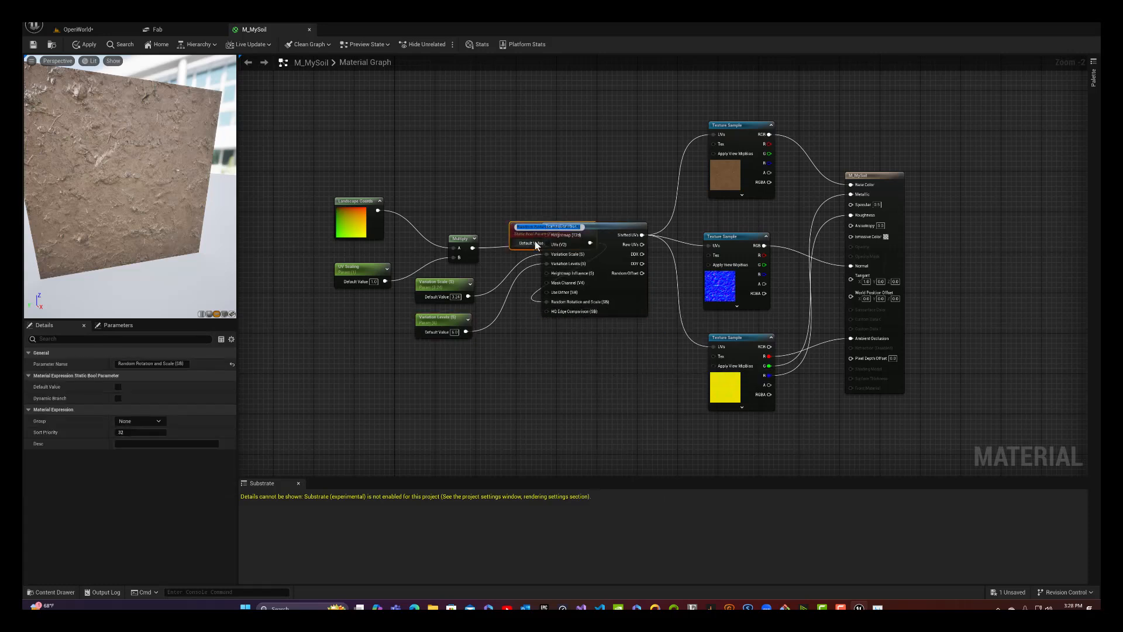
left_click_drag(519, 236, 459, 368)
left_click_drag(426, 366, 406, 365)
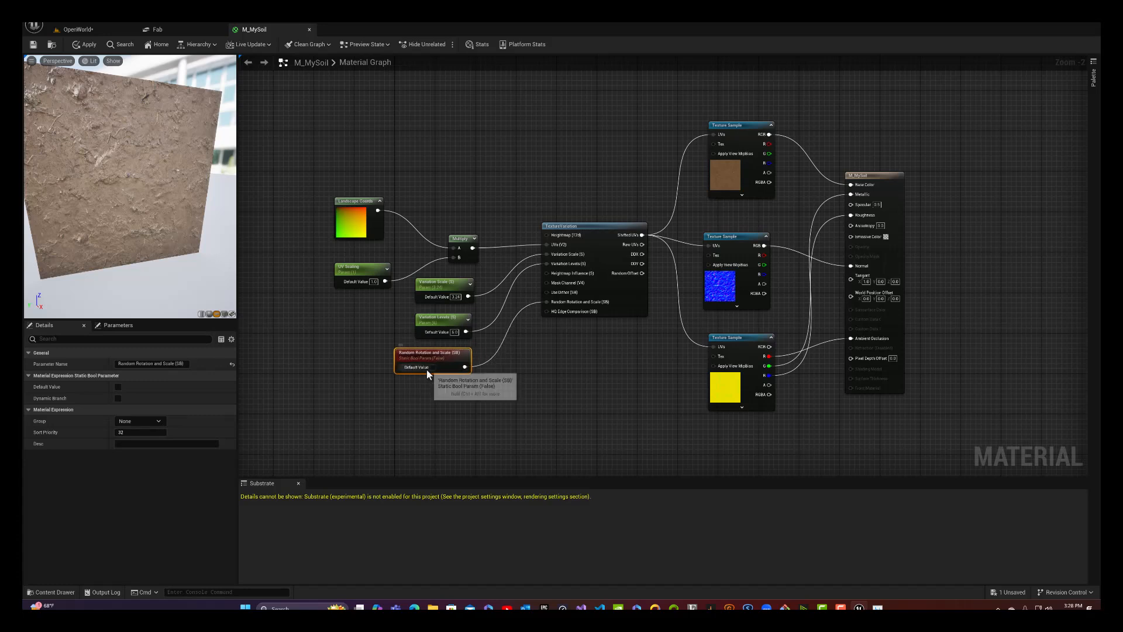
left_click(433, 367)
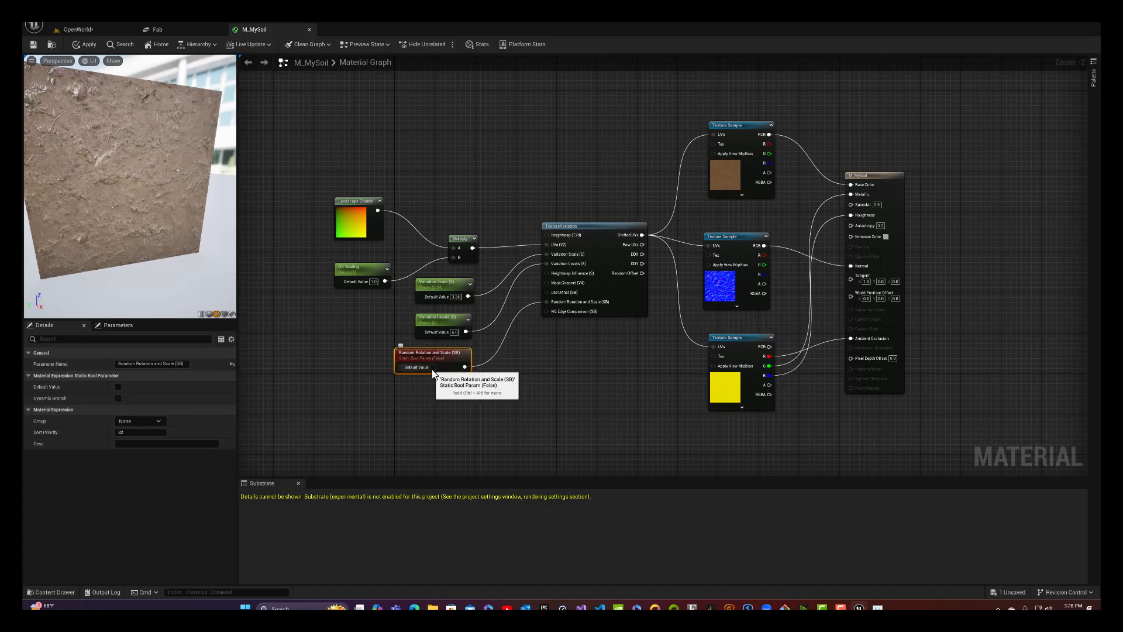
Step: Promote the HQ Edge Comparison input to a parameter beneath the others, set its default value to true, and apply the material changes
right_click(564, 311)
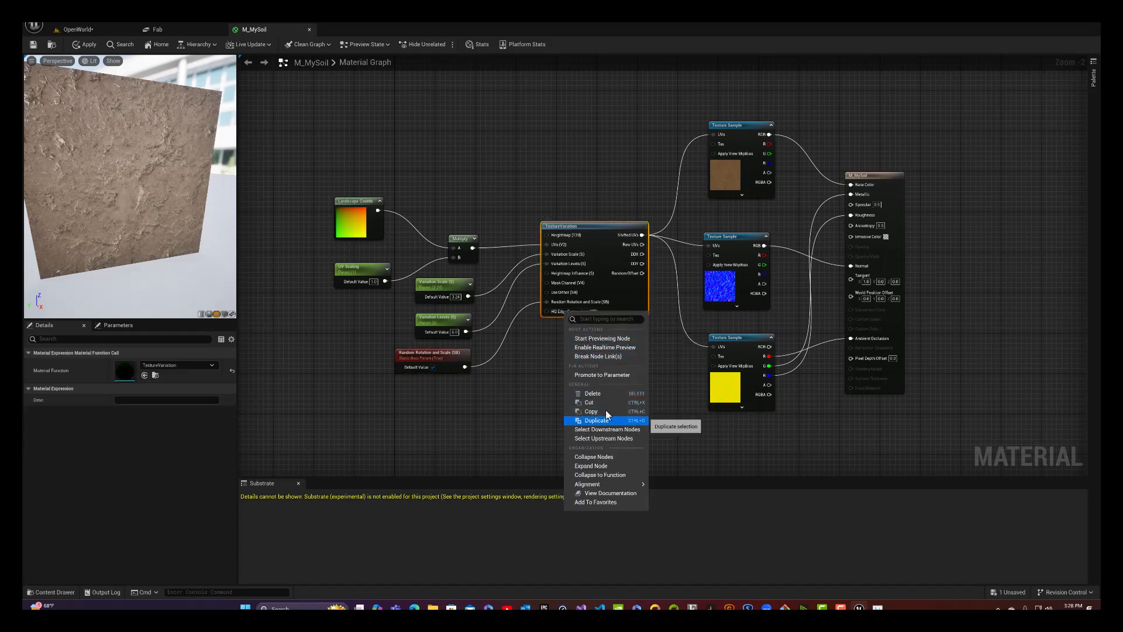
left_click(603, 374)
left_click_drag(526, 239, 425, 409)
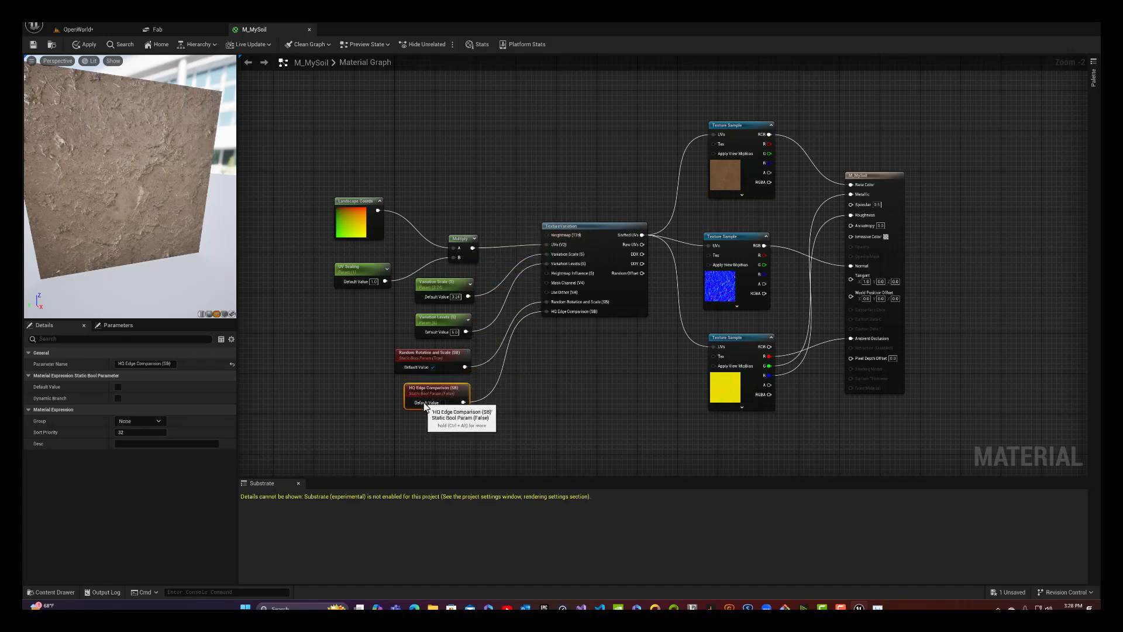
left_click(440, 407)
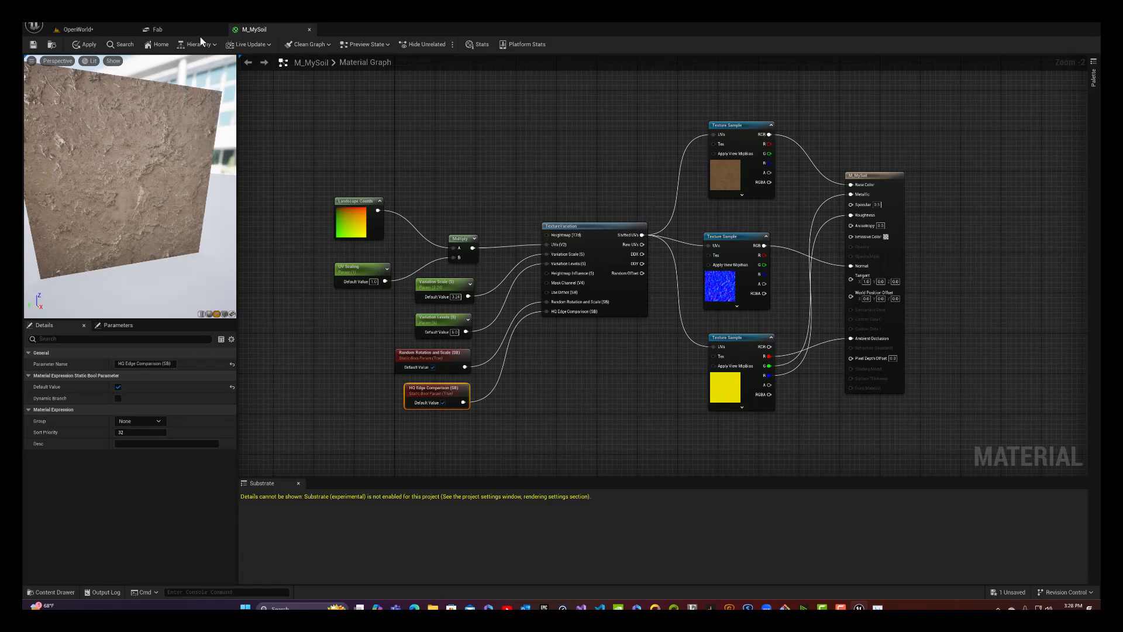
left_click(85, 49)
Step: Open the M_MySoil_Inst material instance from the OpenWorld level and float its editor as a separate window over the landscape view
left_click(89, 28)
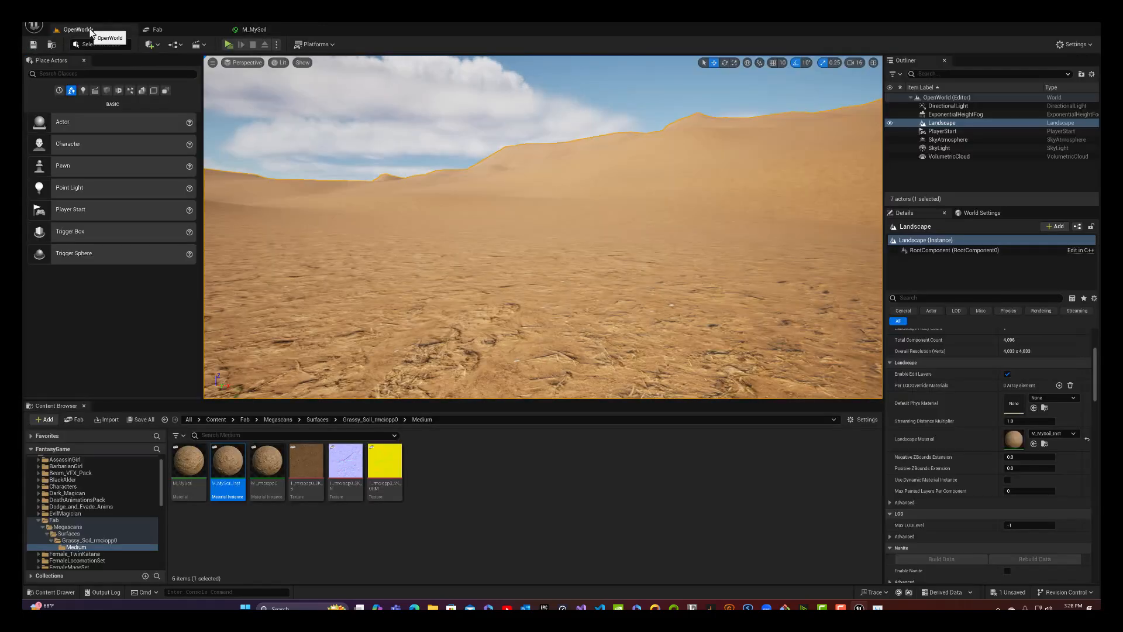
double_click(231, 487)
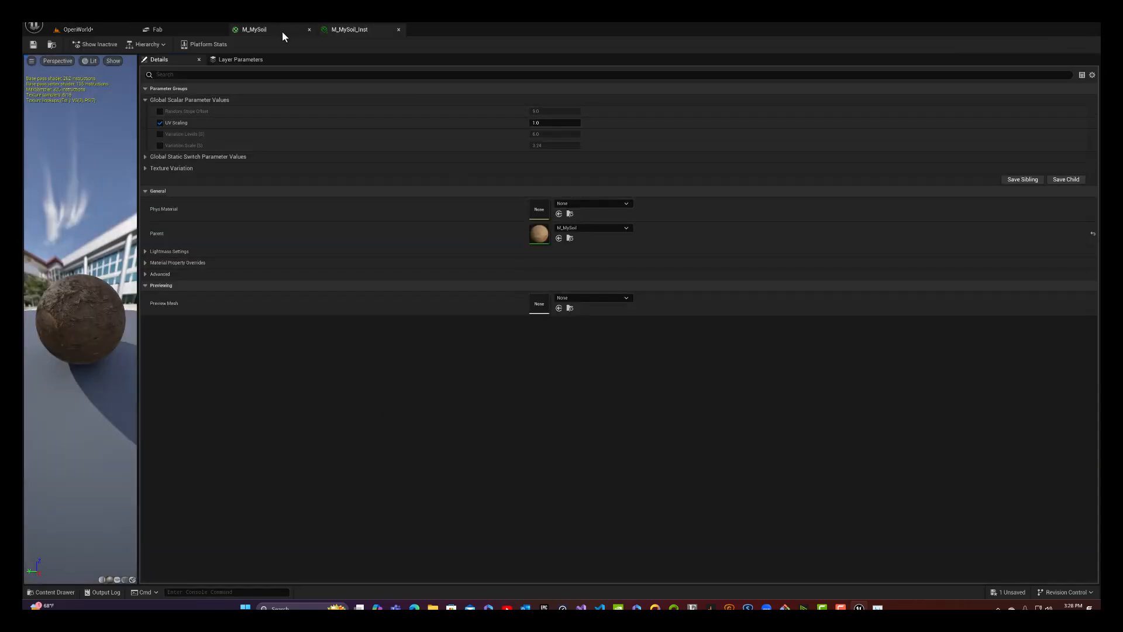
left_click_drag(357, 37, 449, 184)
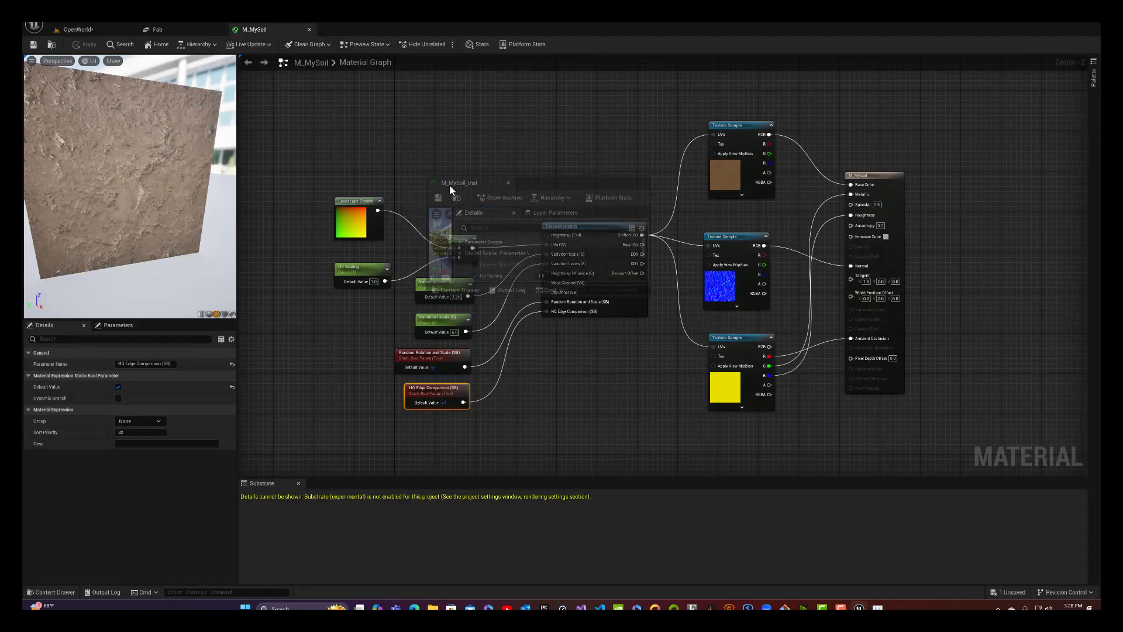
left_click(88, 28)
left_click_drag(650, 197, 761, 151)
Step: Enable the instance's Random Stripe Offset, Variation Levels and Variation Scale scalar parameter overrides
left_click(599, 230)
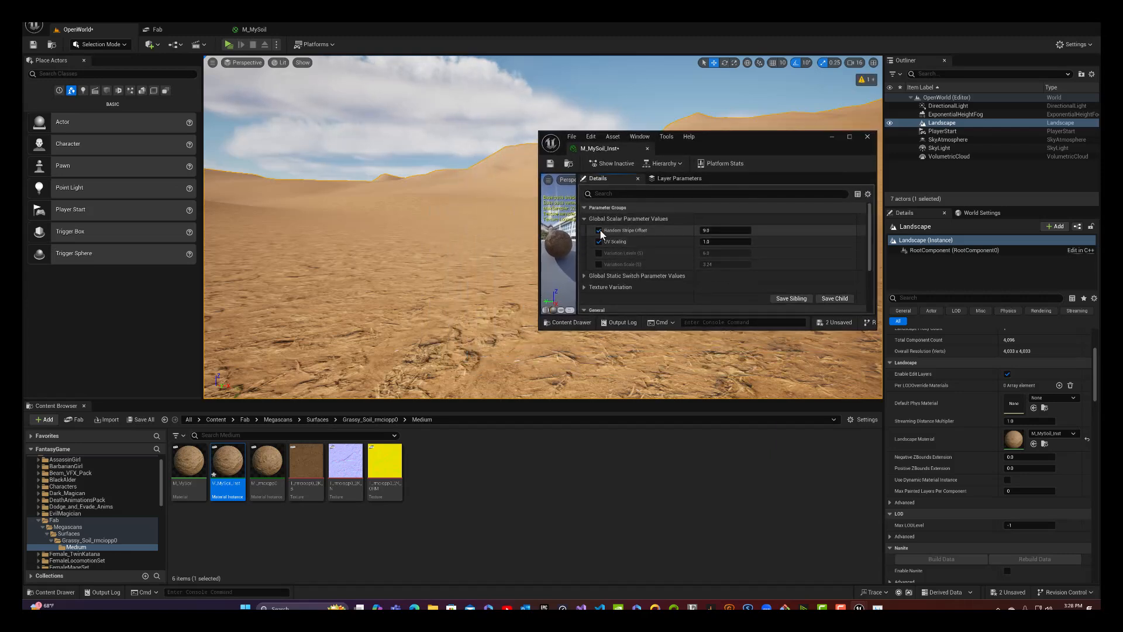
left_click(599, 253)
left_click(599, 265)
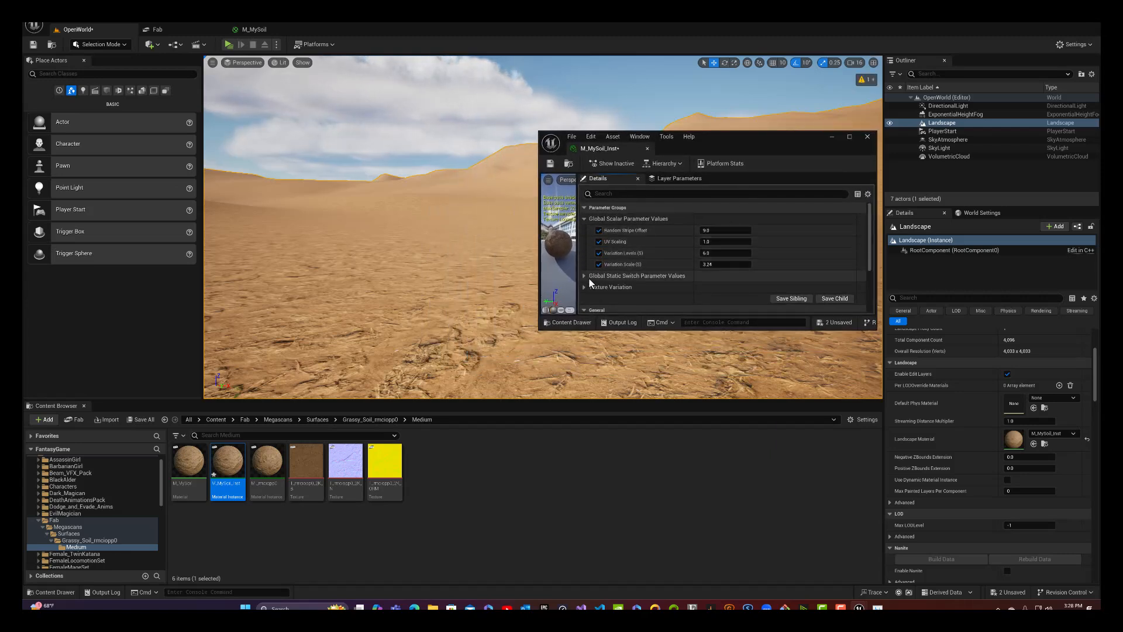
Step: Enable the instance's HQ Edge Comparison and Random Rotation and Scale static switch overrides
left_click(584, 276)
left_click(598, 287)
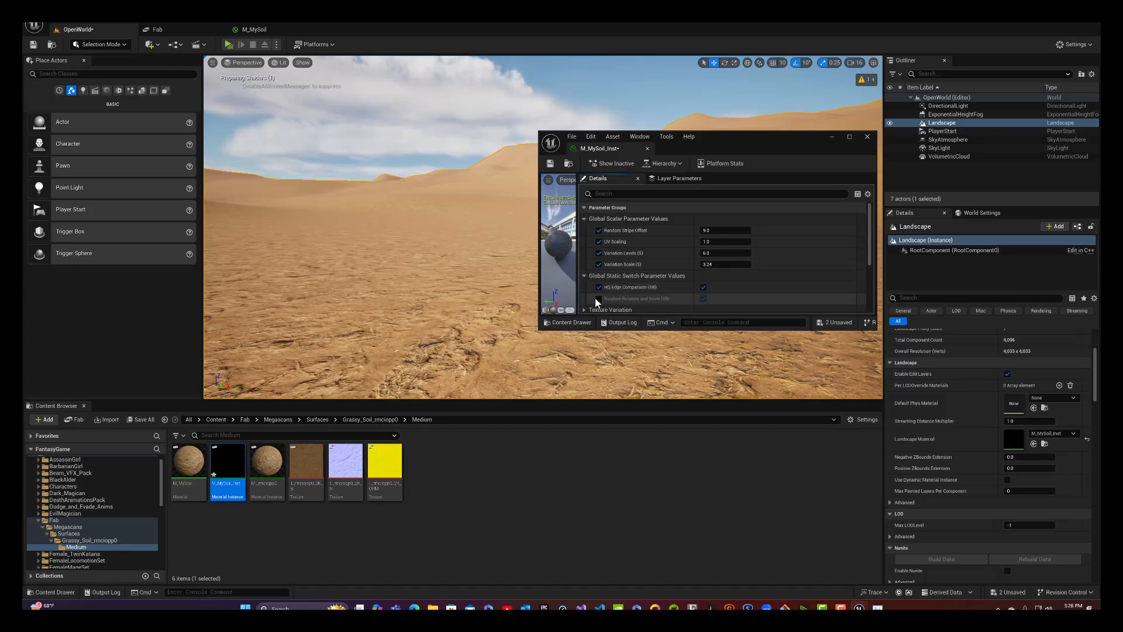
left_click(596, 299)
scroll(595, 276, "down", 2)
Step: Enable all four Texture Variation overrides, including Random Offset Variation, Random Scale Variation and RandomVariationPattern
left_click(584, 257)
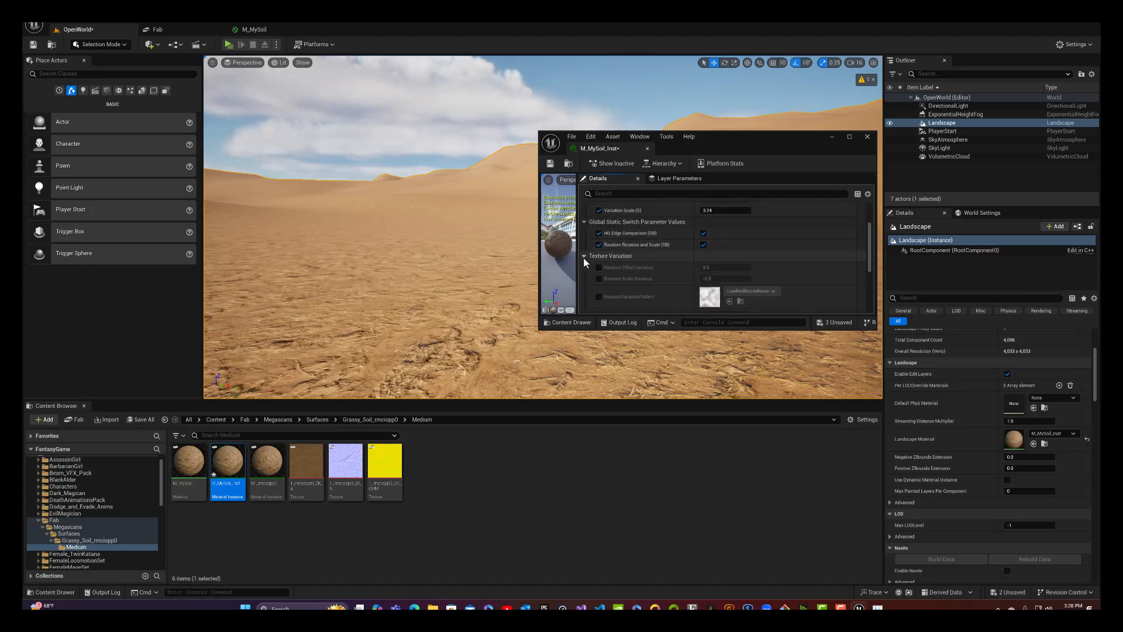
left_click(598, 268)
left_click(599, 279)
left_click(599, 297)
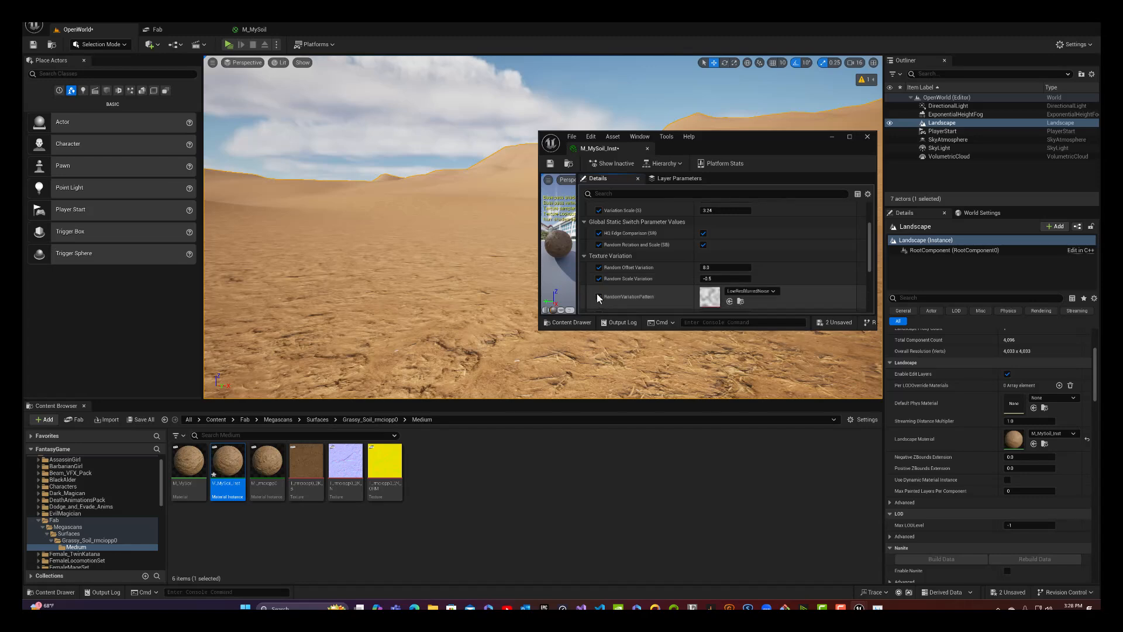
scroll(599, 289, "down", 2)
left_click(599, 261)
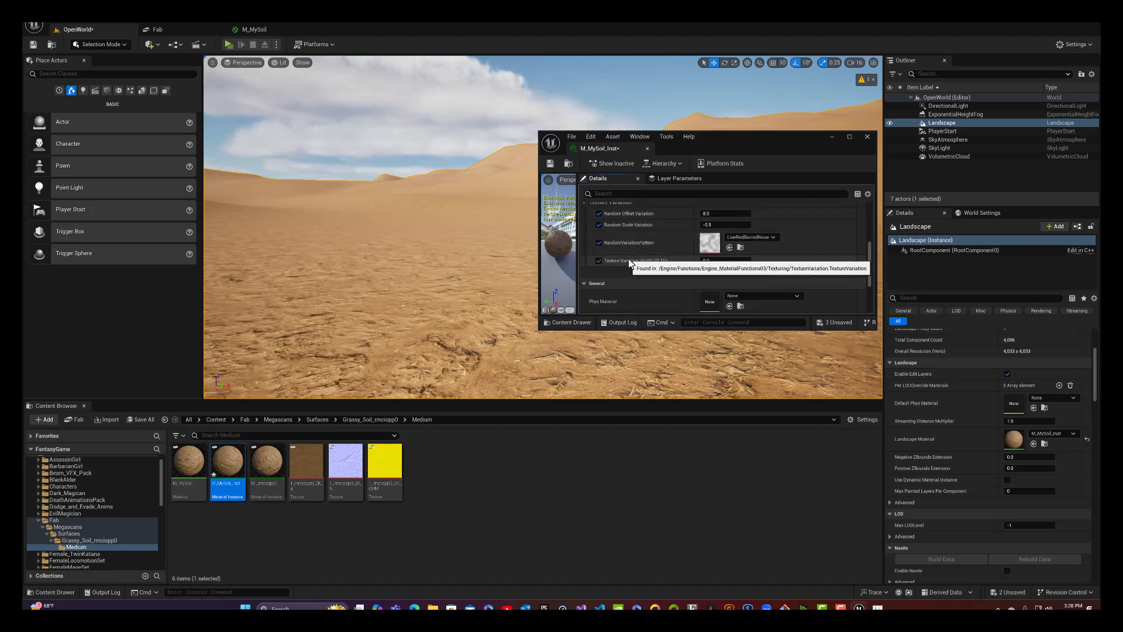
scroll(630, 258, "up", 3)
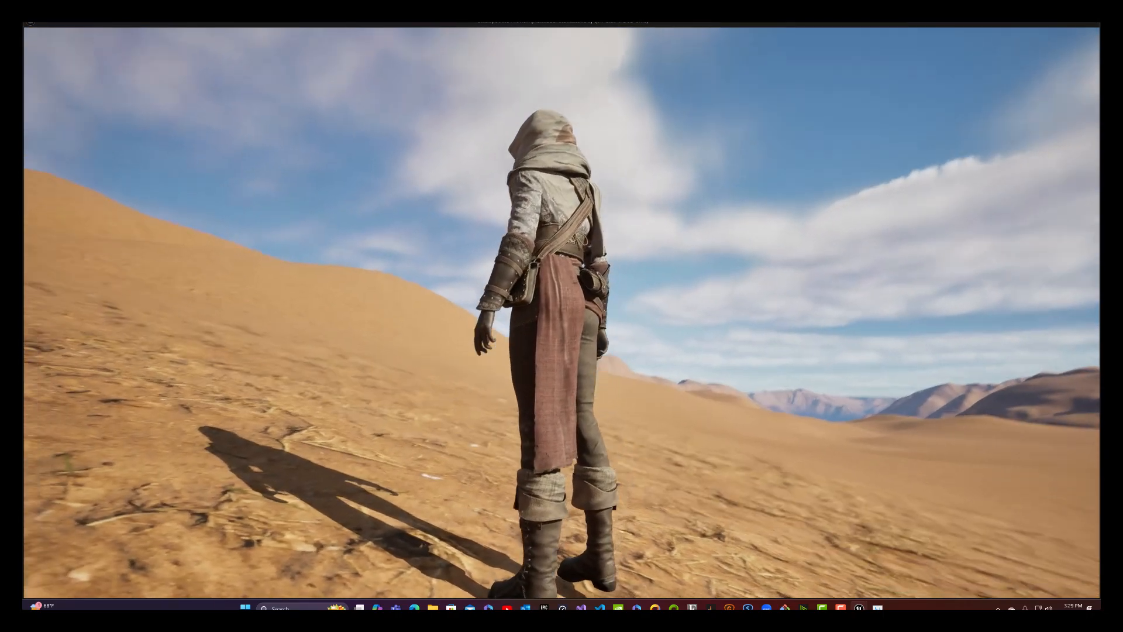
Step: Walk the character across the landscape in play mode to examine the soil texture's variation
key("w")
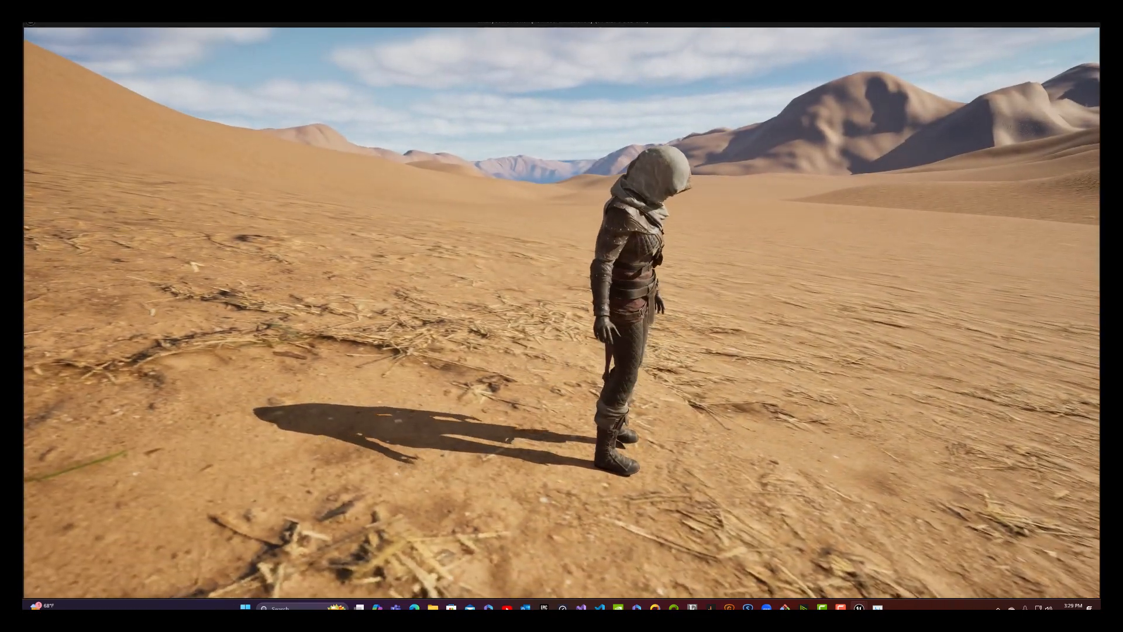
Step: Set the M_MySoil instance's UV Scaling to 3 and preview the soil around the character in play mode
key("Escape")
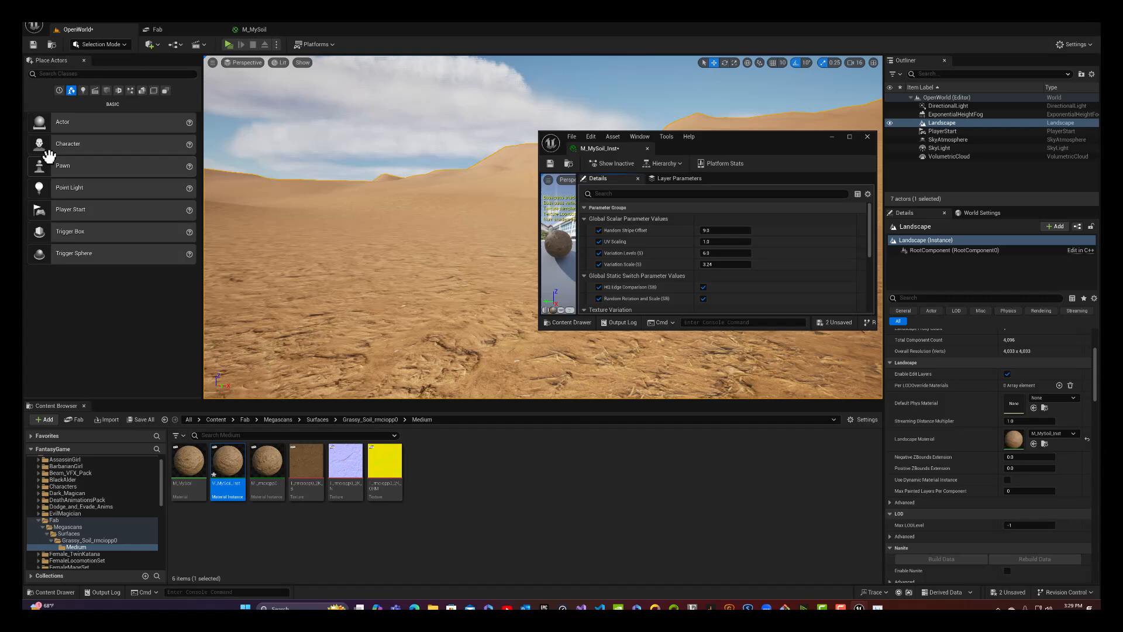
left_click(710, 242)
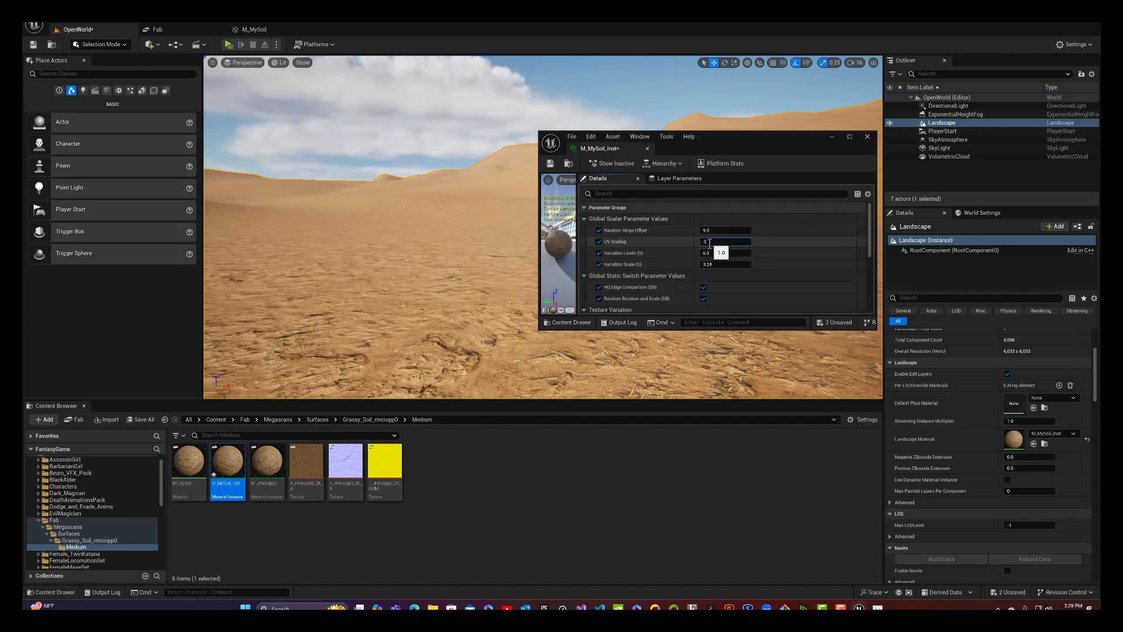
type("3")
key("Return")
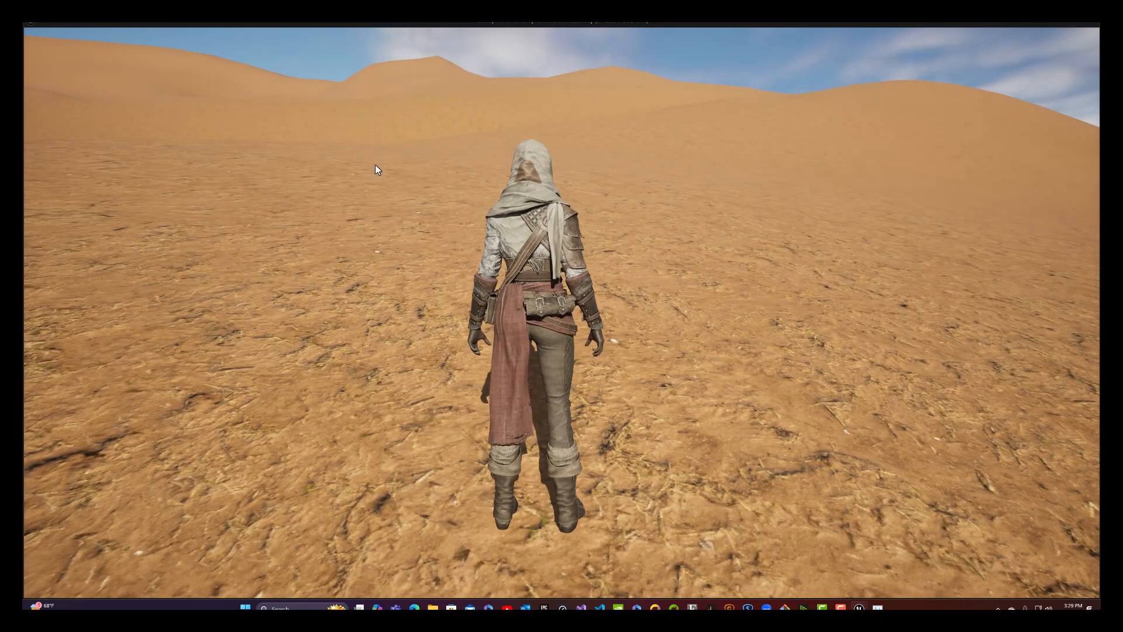
left_click(376, 167)
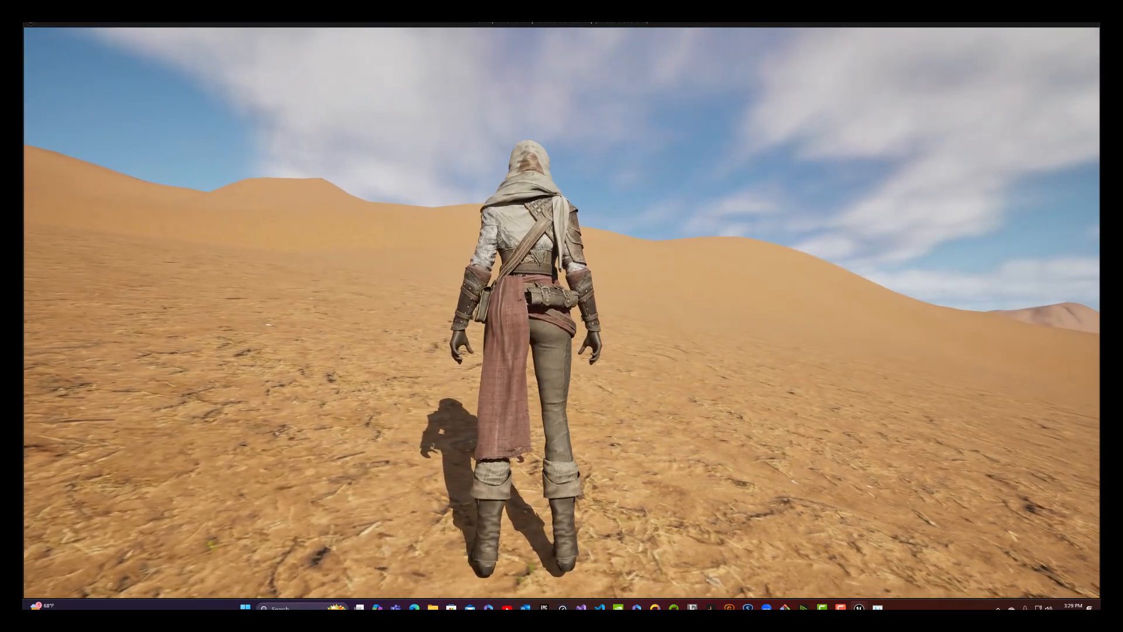
key("Escape")
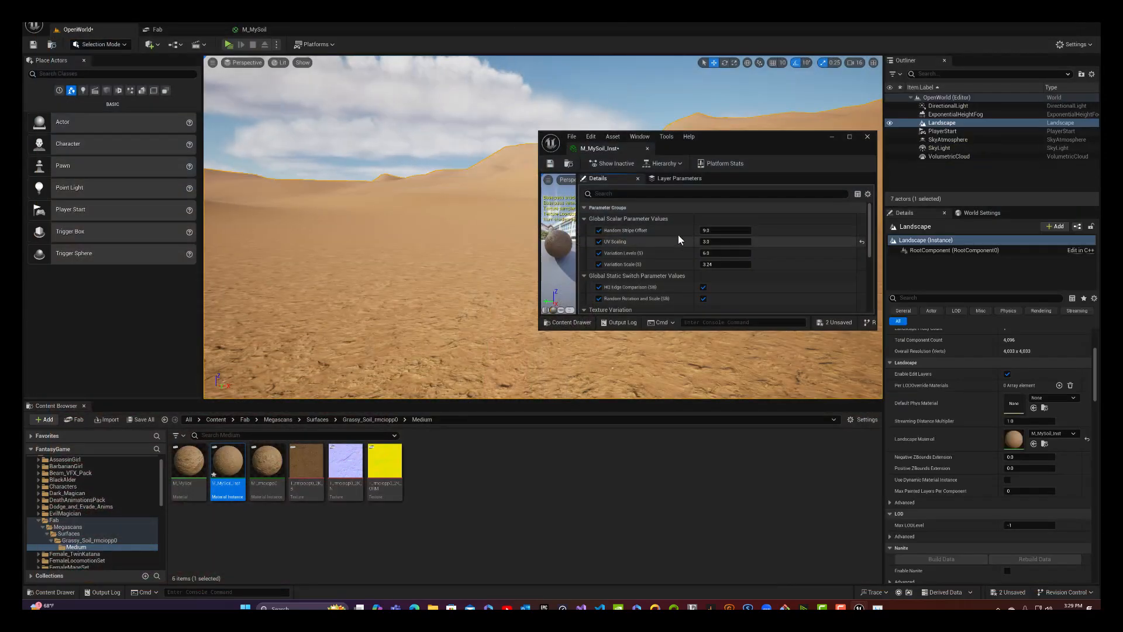
Step: Set the instance's UV Scaling to 4 and check the landscape texture in play mode
left_click(712, 242)
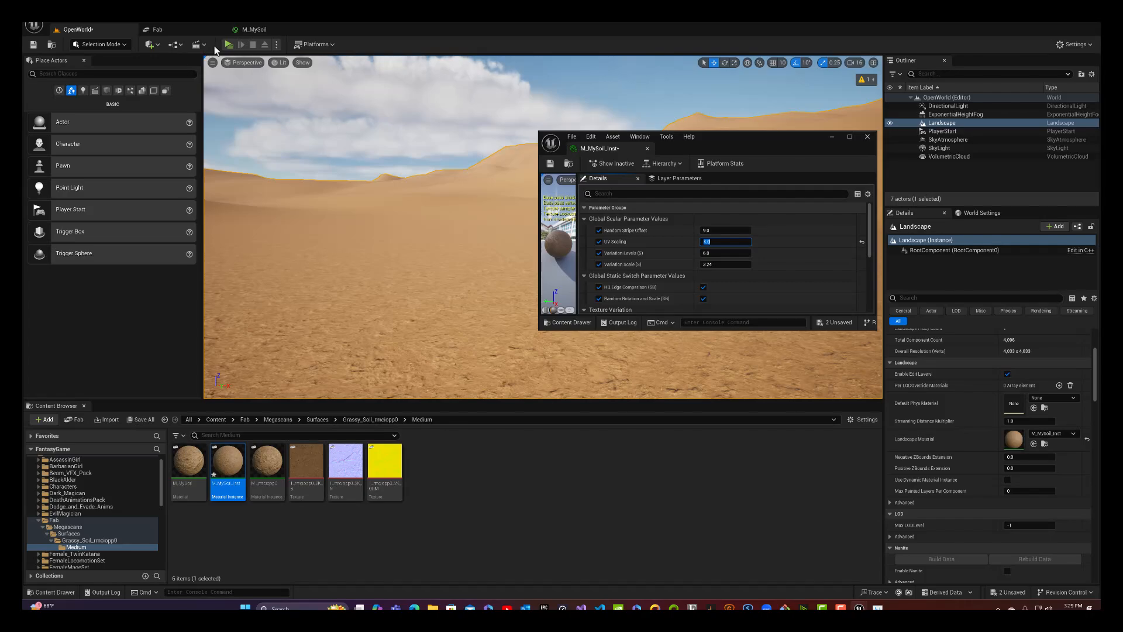
key("alt+p")
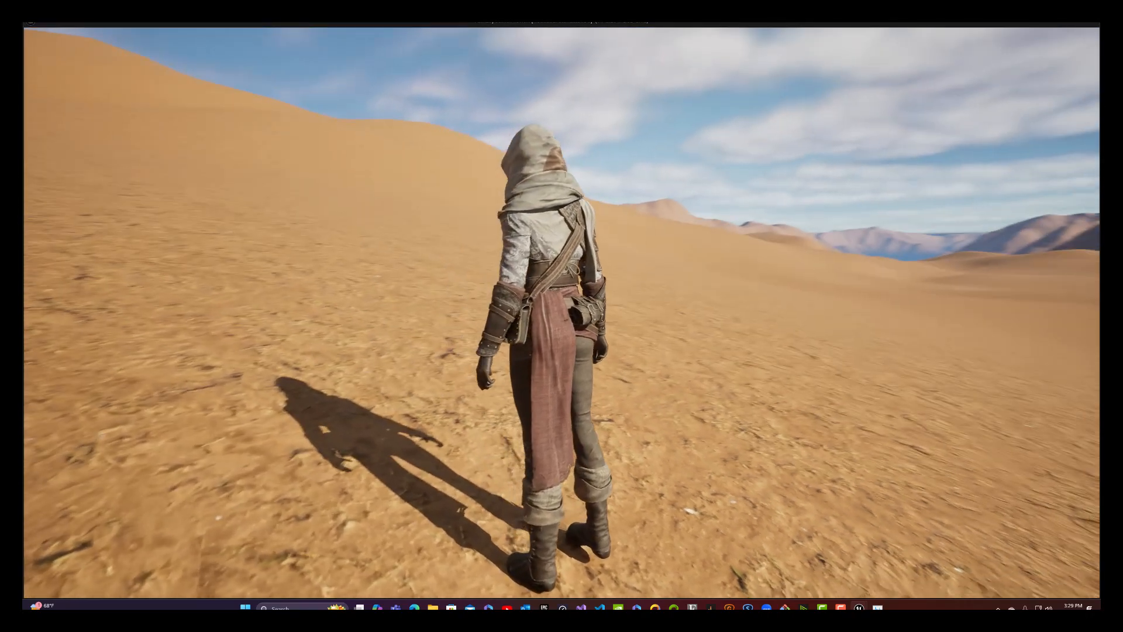
key("Escape")
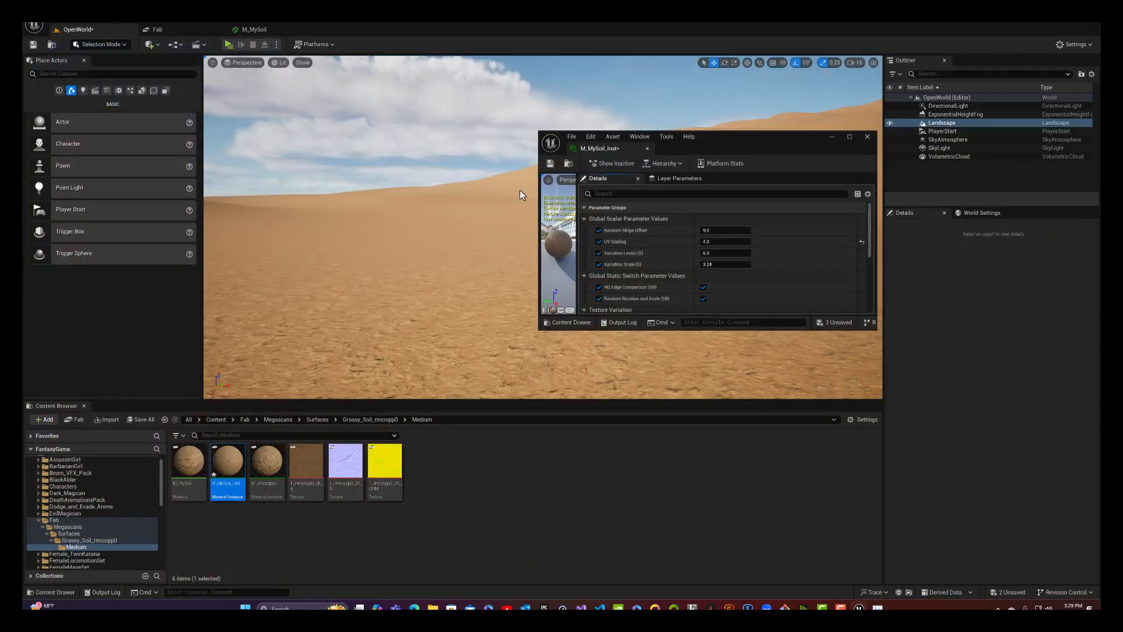
Step: Set the instance's UV Scaling to 6 and inspect the finer soil tiling in play mode
left_click(714, 240)
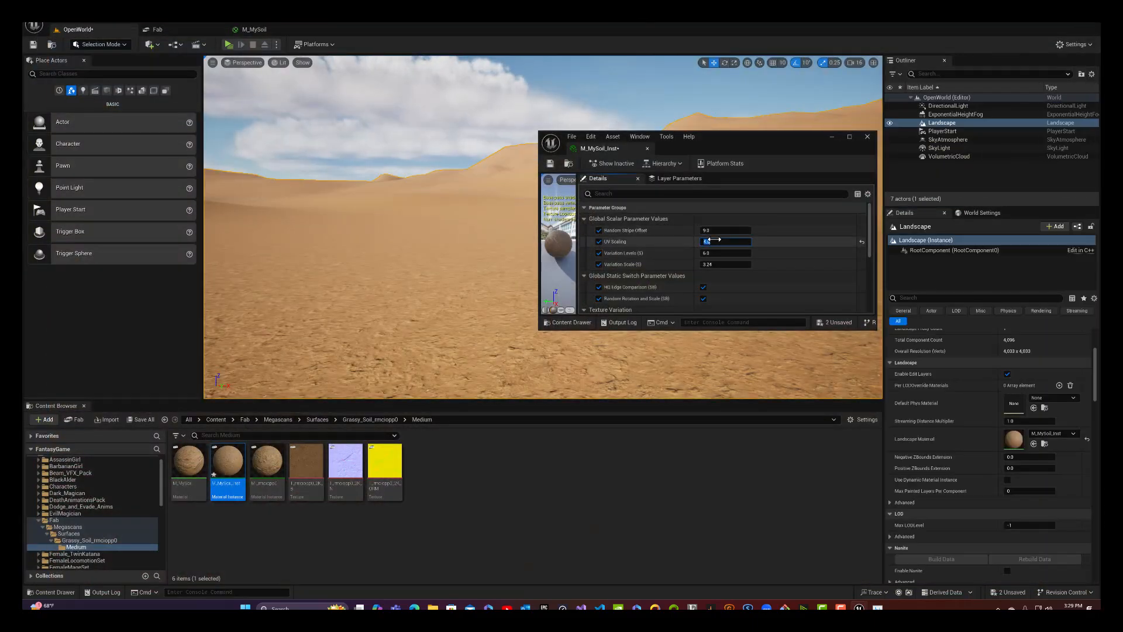
type("6")
key("Return")
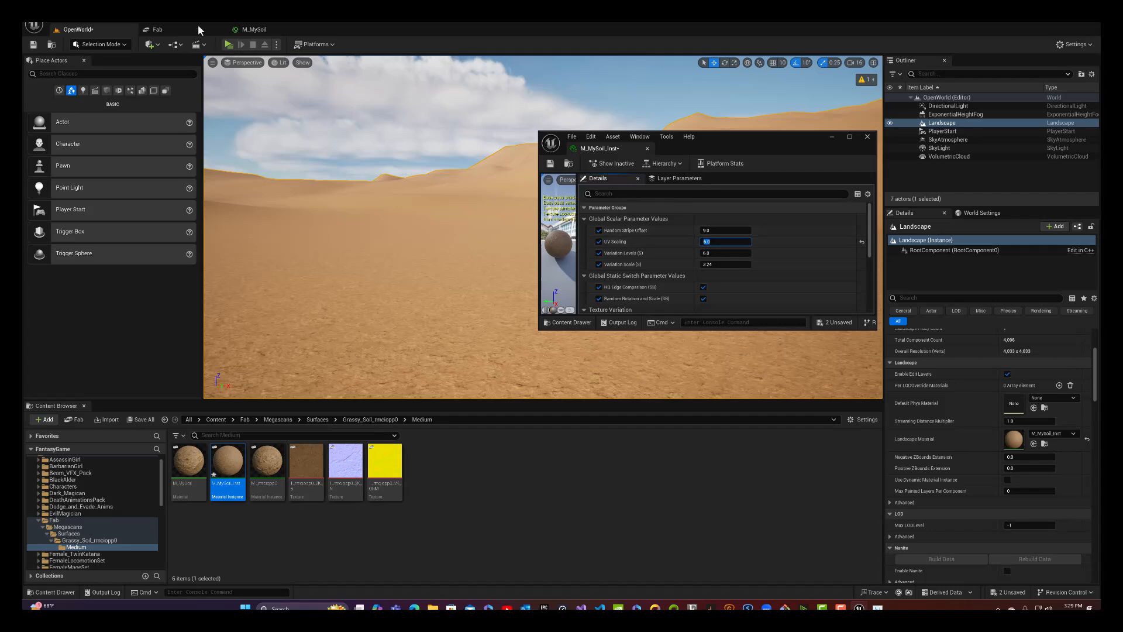
left_click(231, 48)
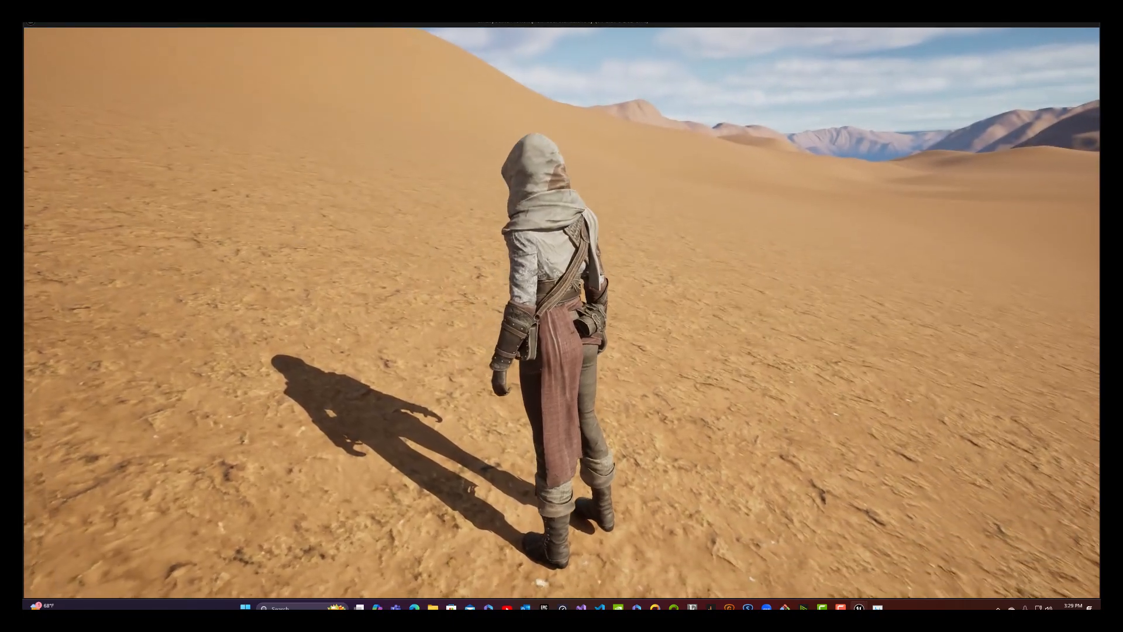
key("Escape")
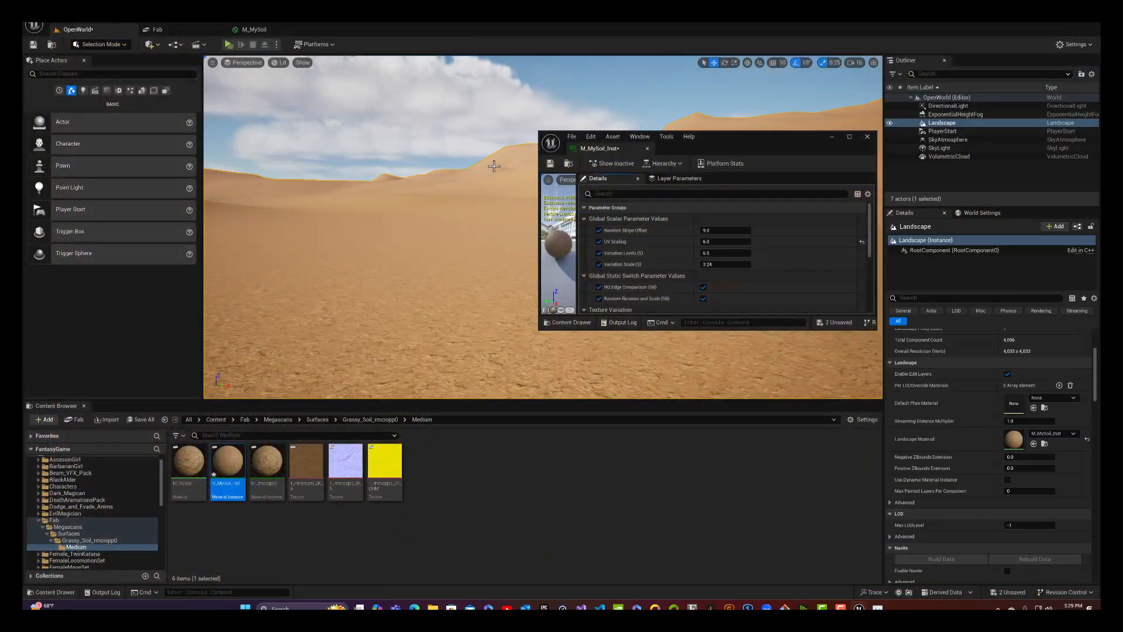
Step: Lower the instance's Random Stripe Offset to about 6 while comparing the pattern on the landscape
right_click_drag(494, 167, 473, 279)
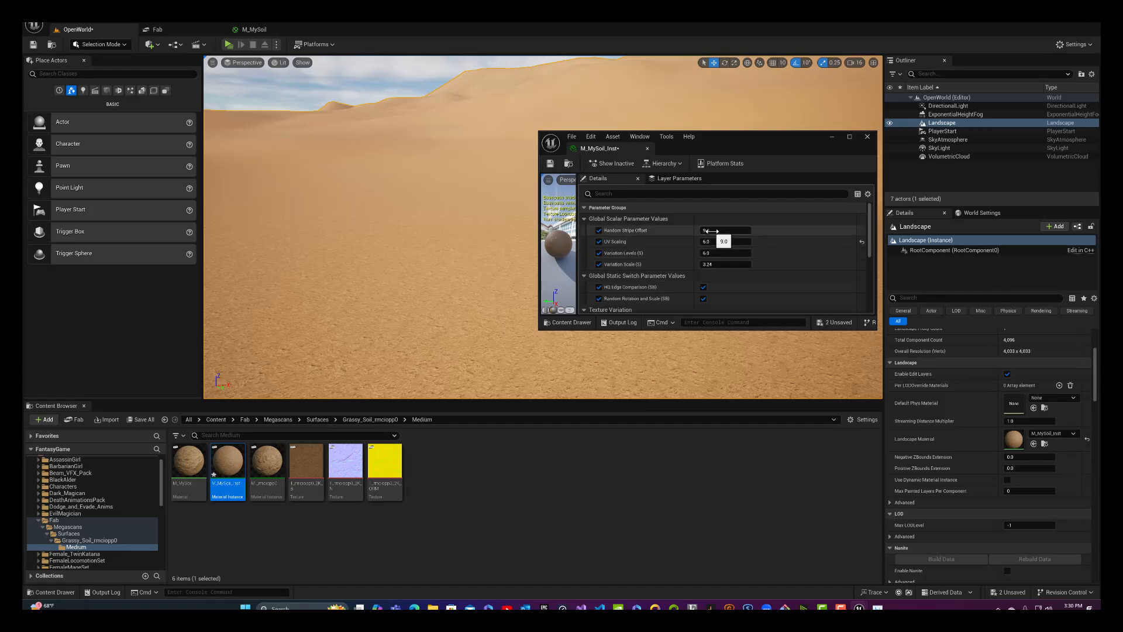
left_click_drag(726, 230, 737, 229)
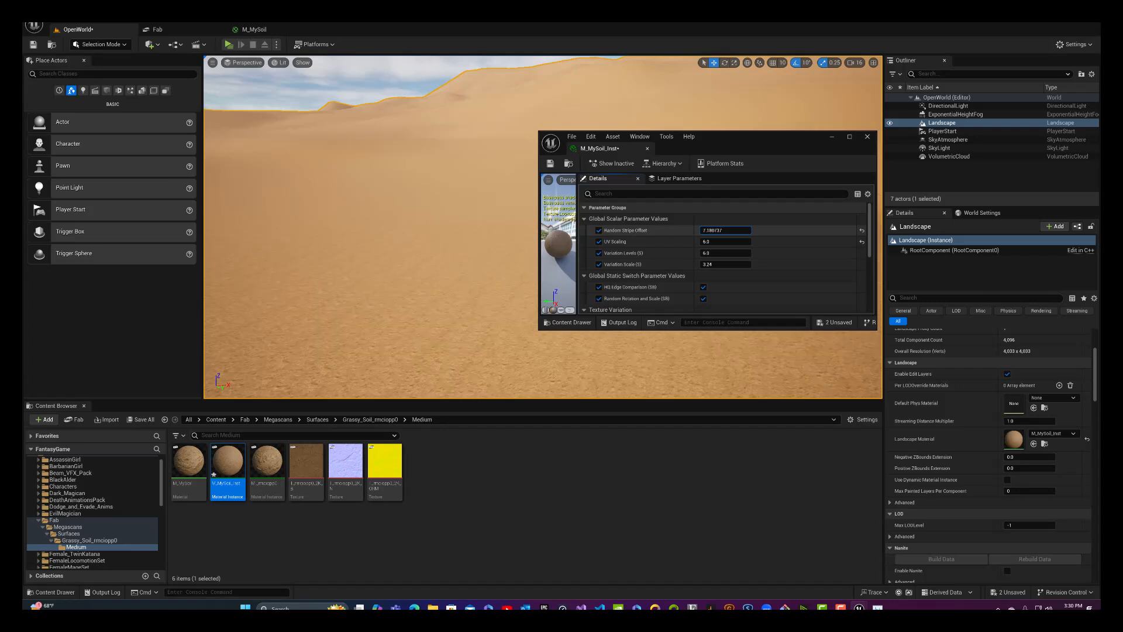
left_click_drag(726, 230, 721, 230)
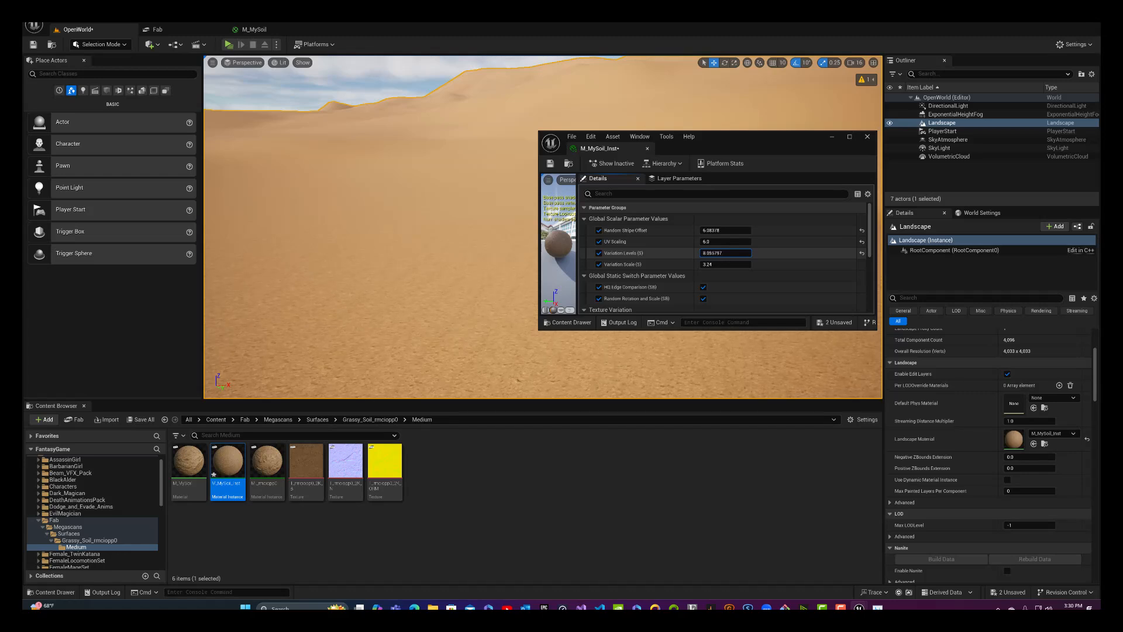
Step: Adjust the instance's Variation Levels through several values, comparing the soil pattern on the landscape
mouse_move(707, 253)
left_mouse_down()
mouse_move(723, 252)
mouse_move(706, 253)
left_mouse_up()
left_click(693, 255)
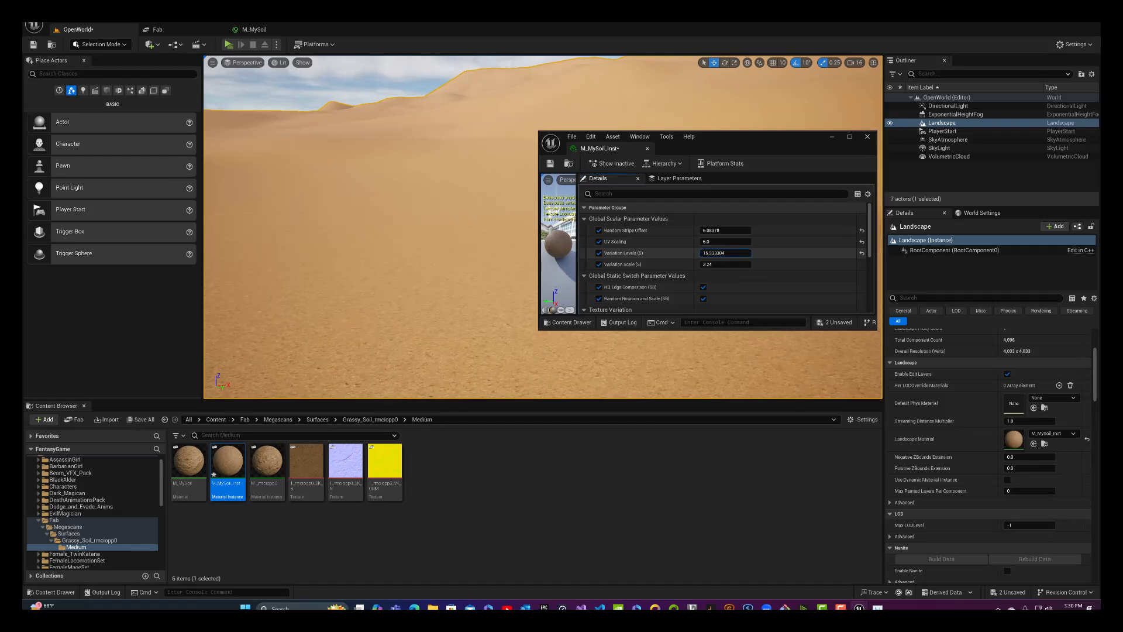
left_click_drag(706, 253, 669, 269)
scroll(662, 268, "down", 6)
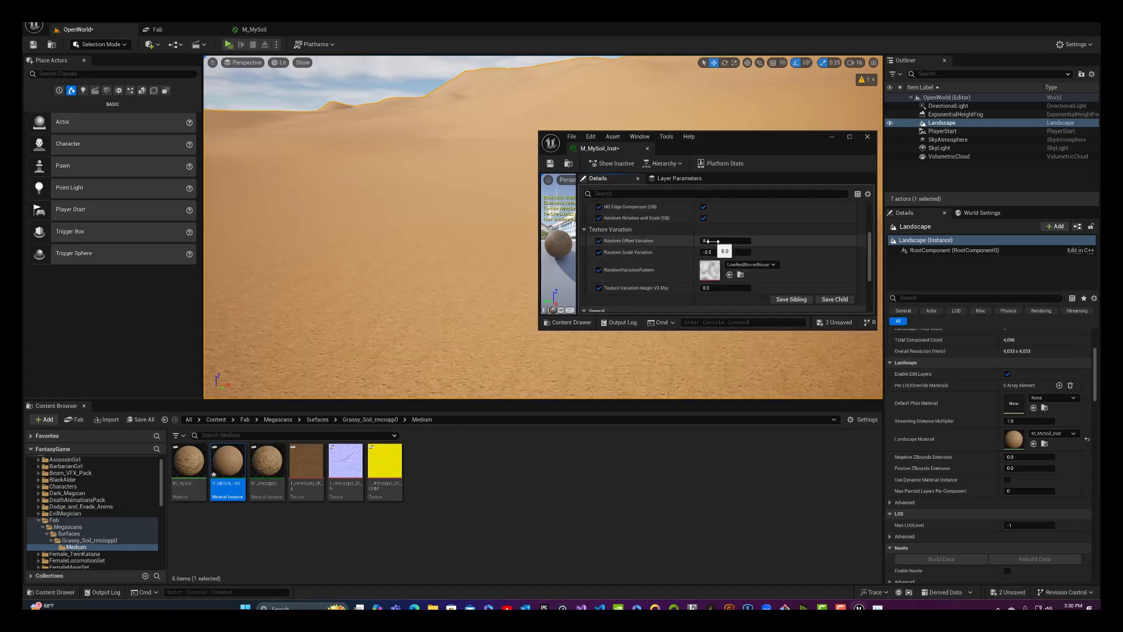
Step: Adjust Random Offset Variation to about 9.33 and Random Scale Variation to about 0.32, then save and close the M_MySoil_Inst material instance
left_click_drag(712, 240, 714, 241)
left_click_drag(714, 241, 688, 253)
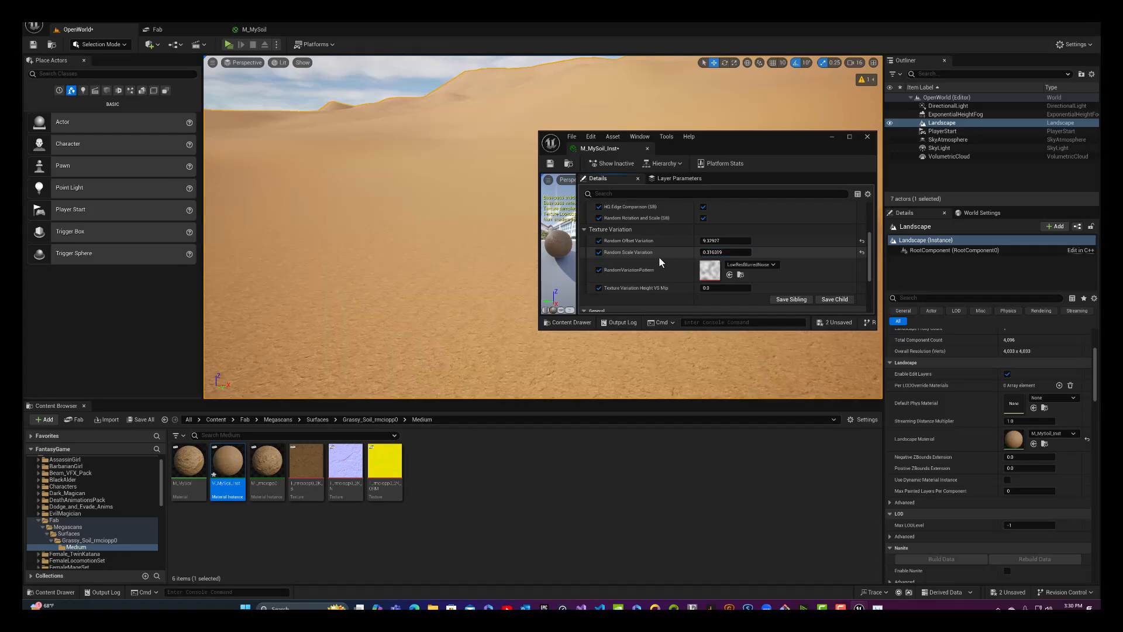
scroll(659, 257, "down", 3)
scroll(637, 251, "up", 10)
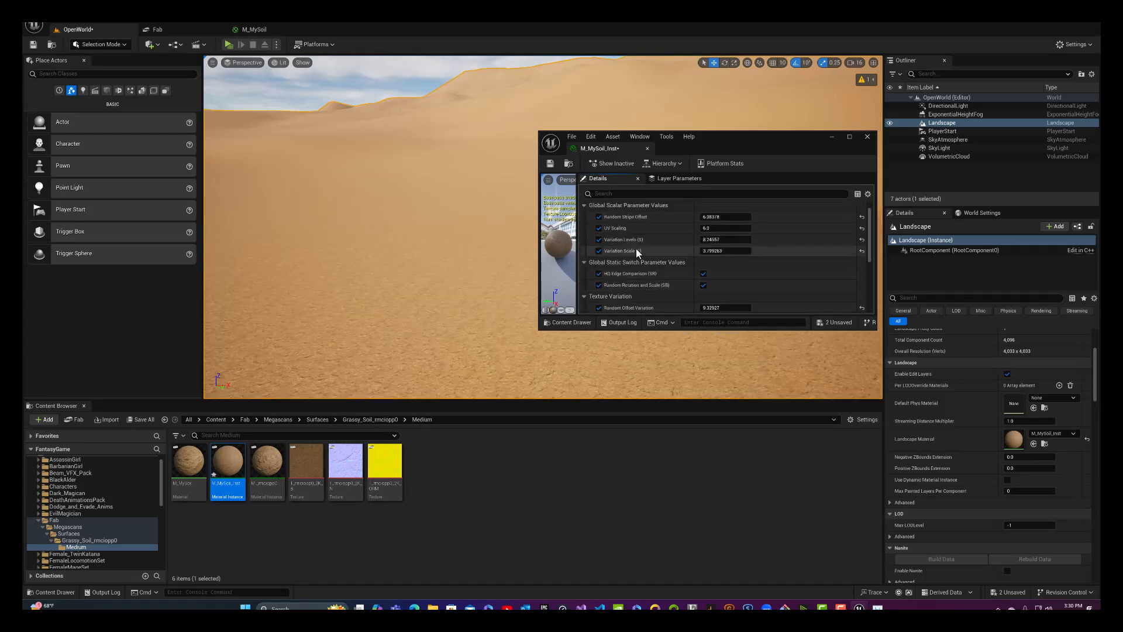
left_click(550, 164)
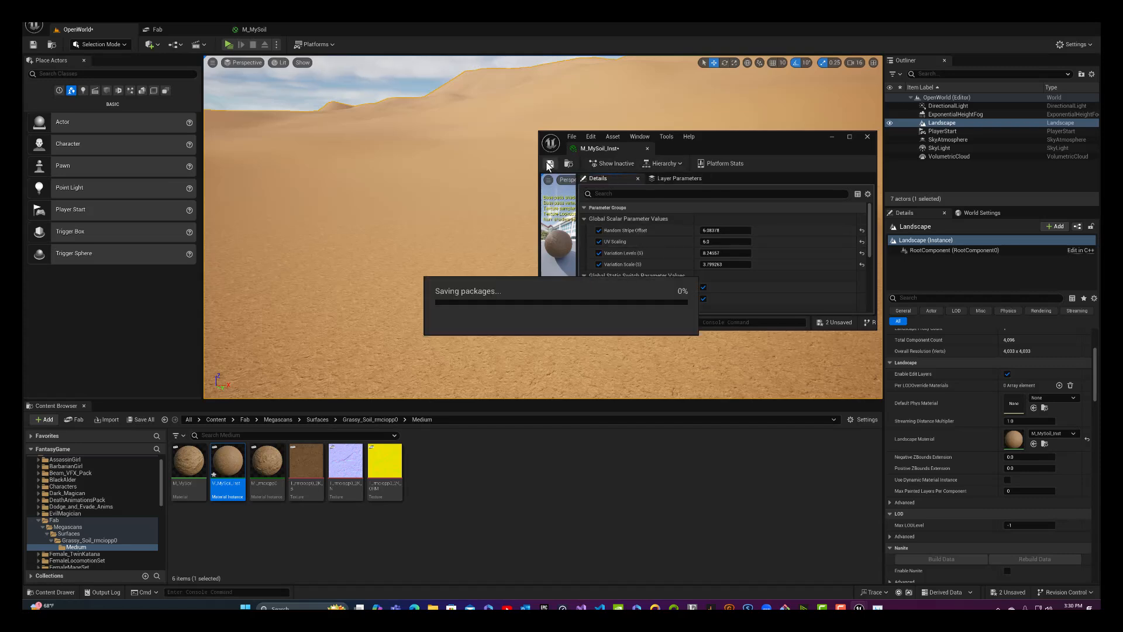
left_click(647, 149)
Step: Play-test the level and walk the character across the sand to check the soil texture
left_click(500, 483)
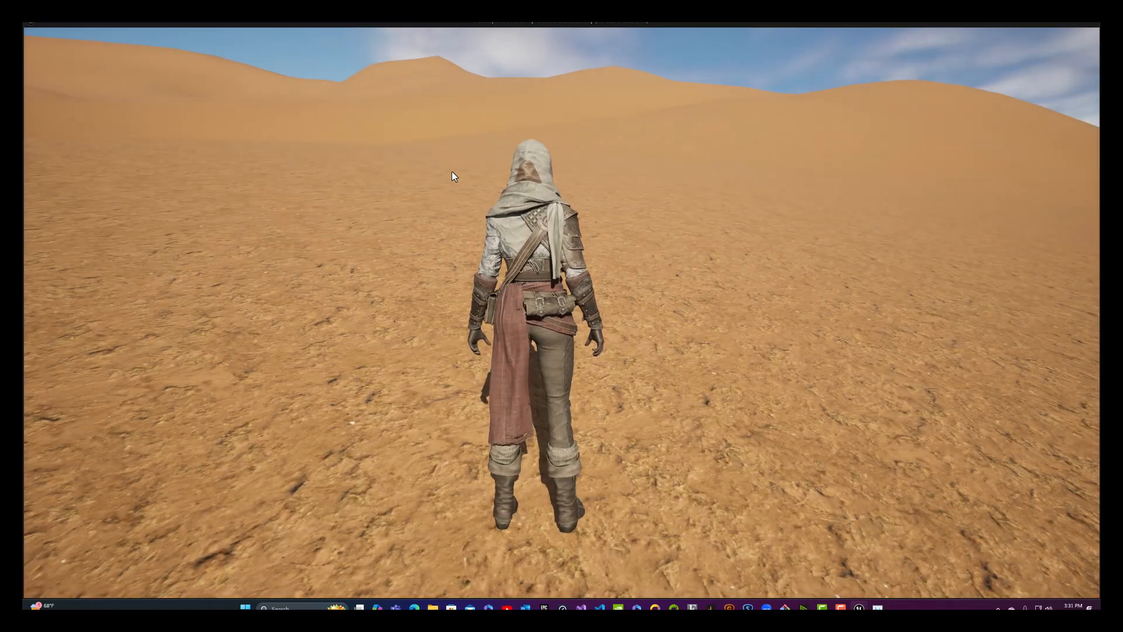
left_click(452, 171)
key("w")
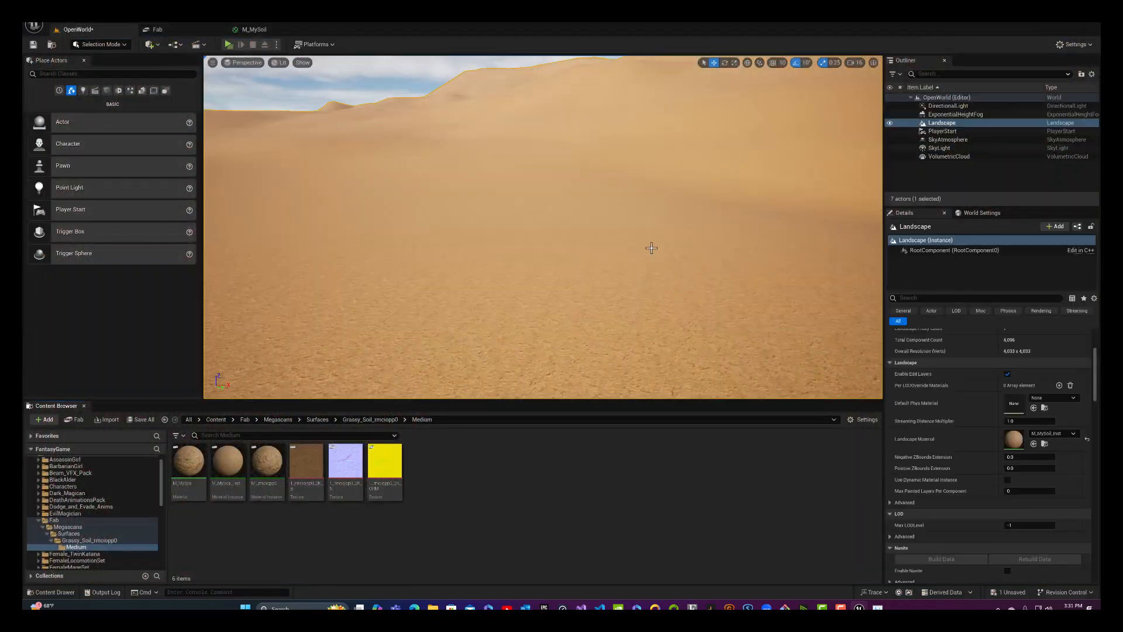
Step: Focus the viewport on the PlayerStart actor and examine the soil texture on the ground around it
right_click_drag(651, 248, 711, 233)
scroll(659, 246, "down", 2)
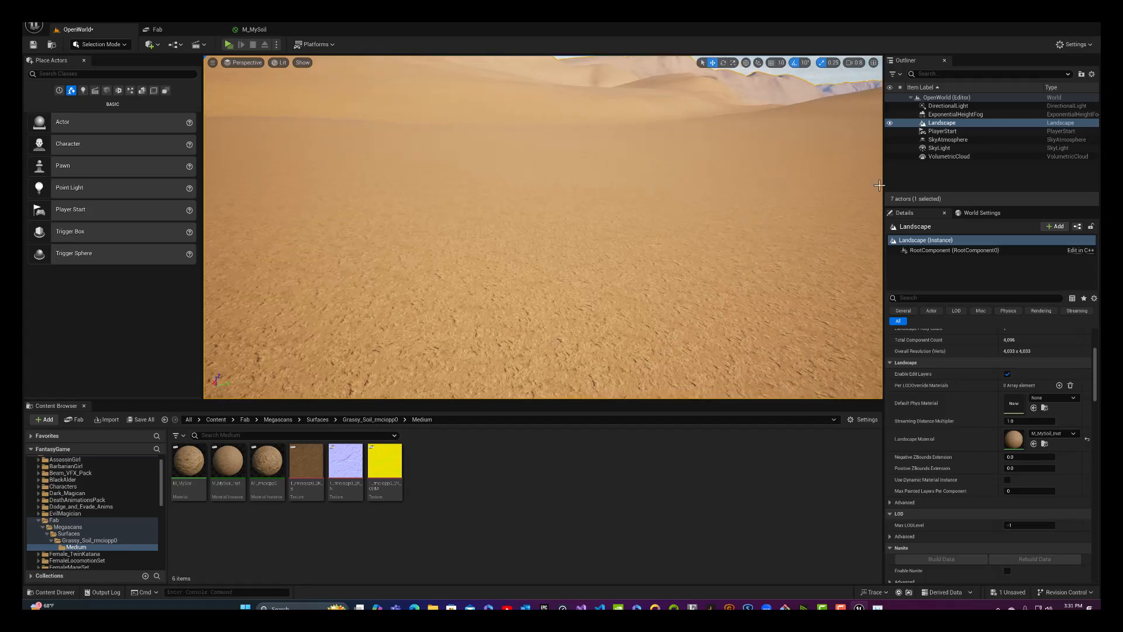
double_click(942, 131)
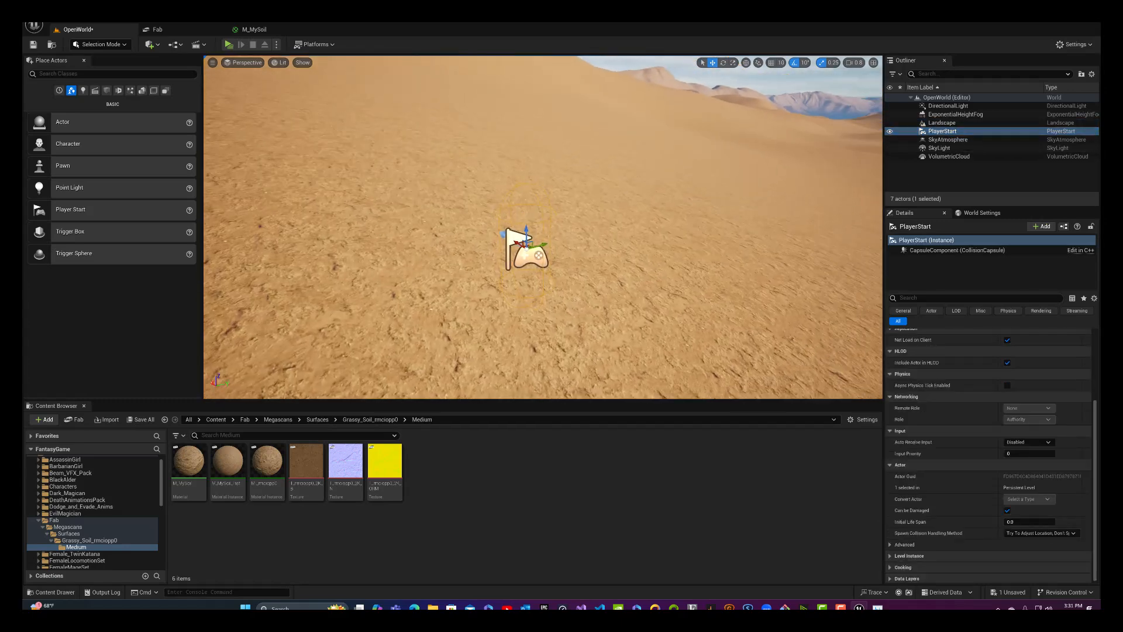
right_click_drag(544, 245, 764, 237)
scroll(678, 240, "up", 2)
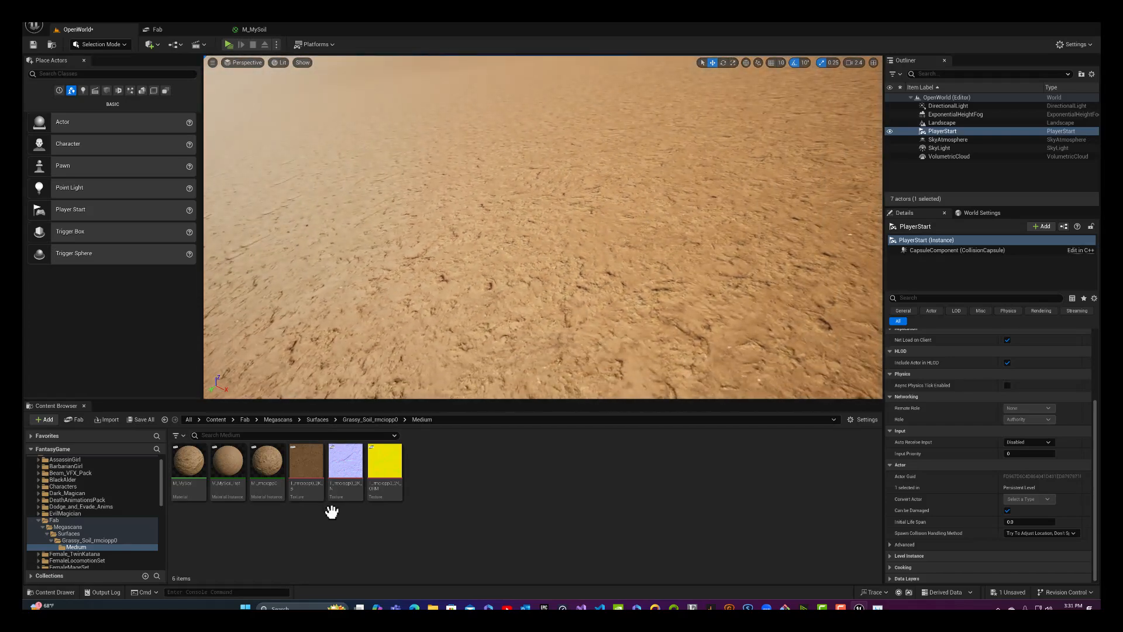
Step: Open the M_MySoil_Inst material instance in a floating window above the OpenWorld level viewport
mouse_move(225, 489)
right_click(219, 489)
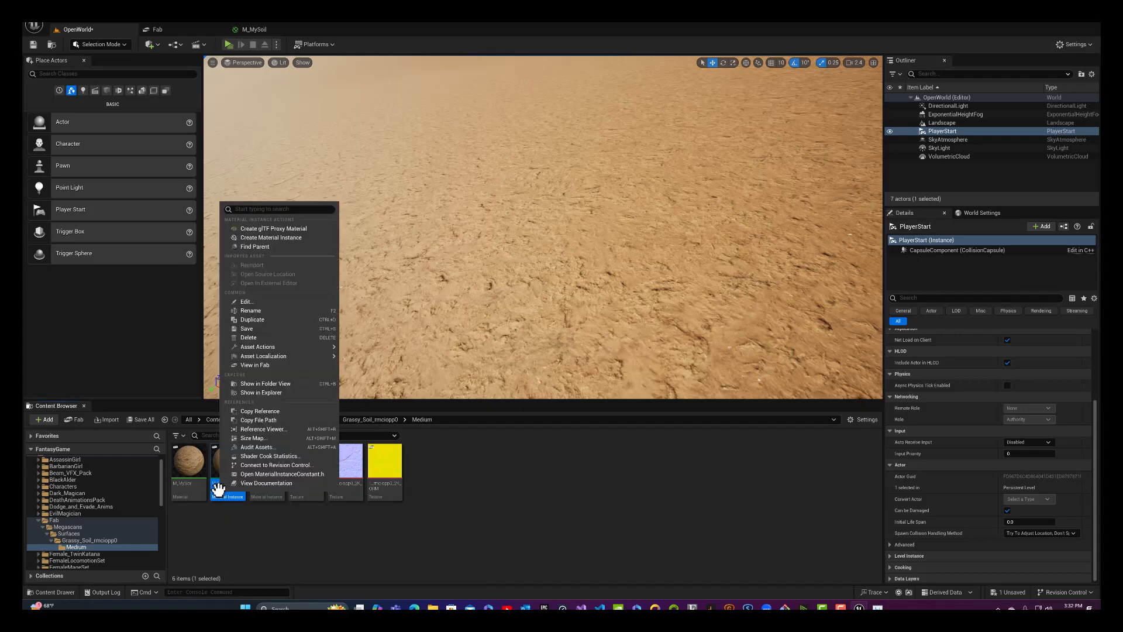
left_click(217, 492)
double_click(217, 492)
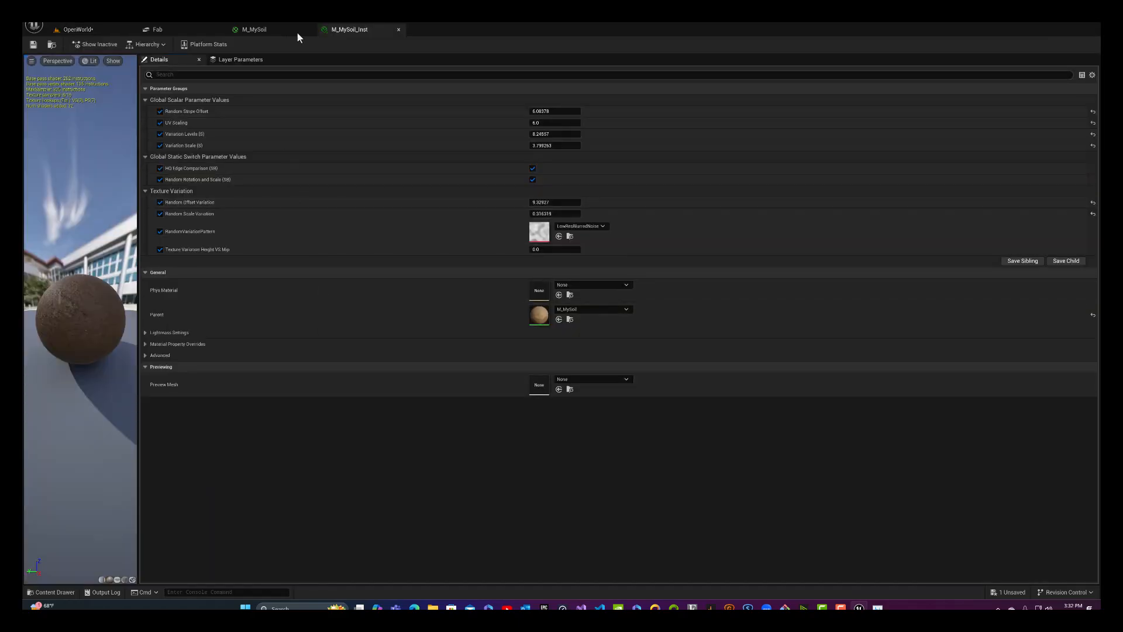
left_click_drag(350, 30, 330, 149)
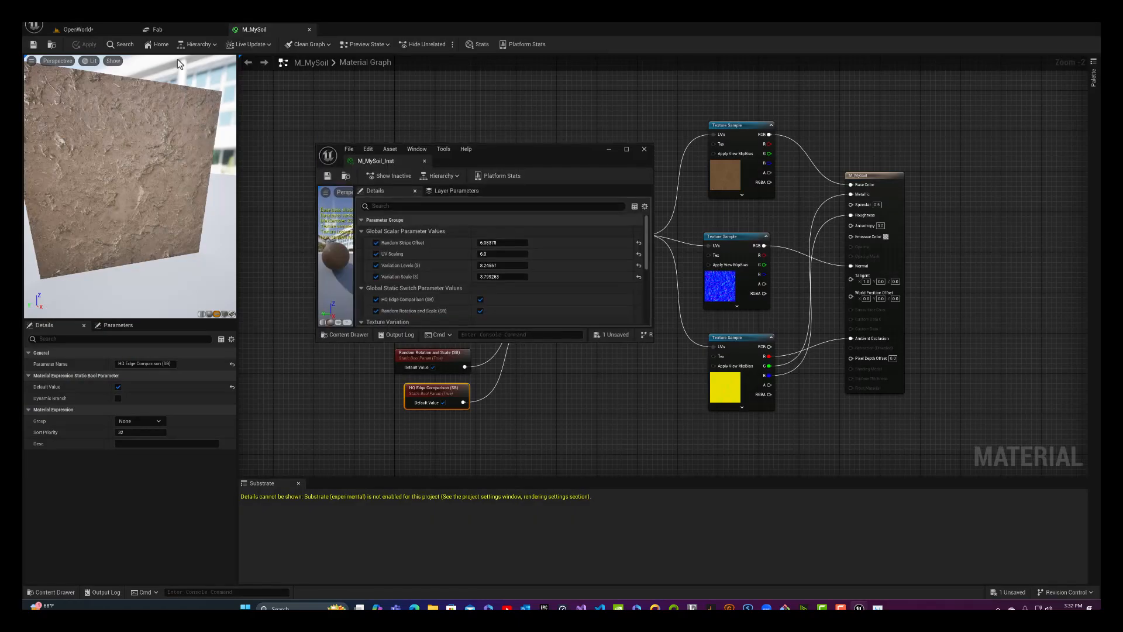
left_click(109, 29)
left_click_drag(474, 149, 606, 163)
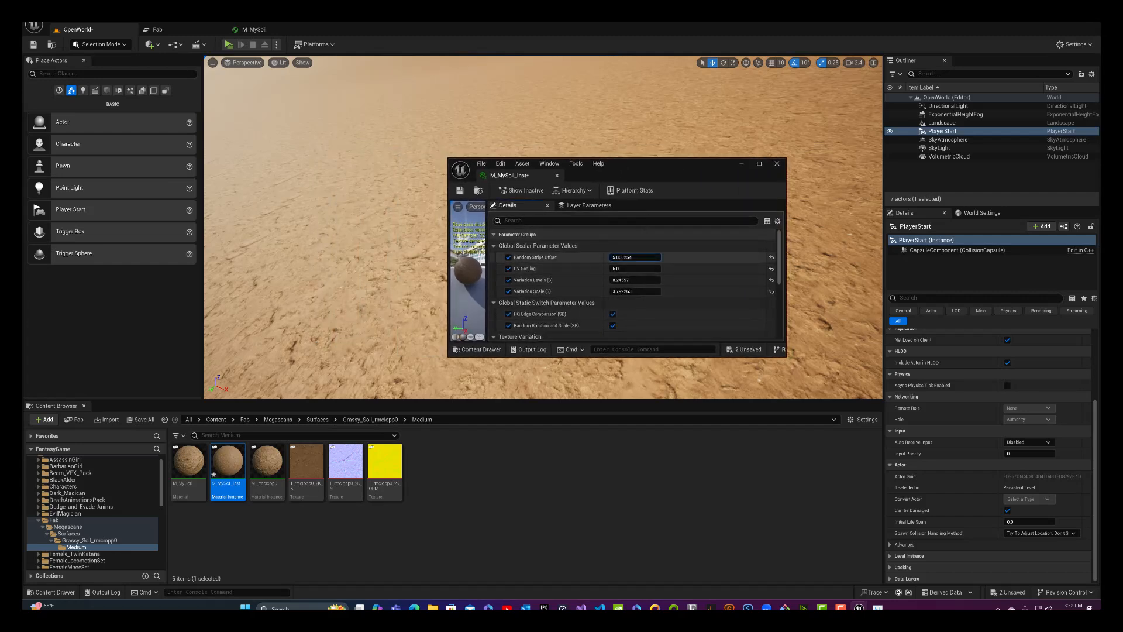
Step: Set Random Stripe Offset to about 4.94, reset Variation Levels to its default and adjust Variation Scale in the soil instance
left_click_drag(620, 257, 624, 280)
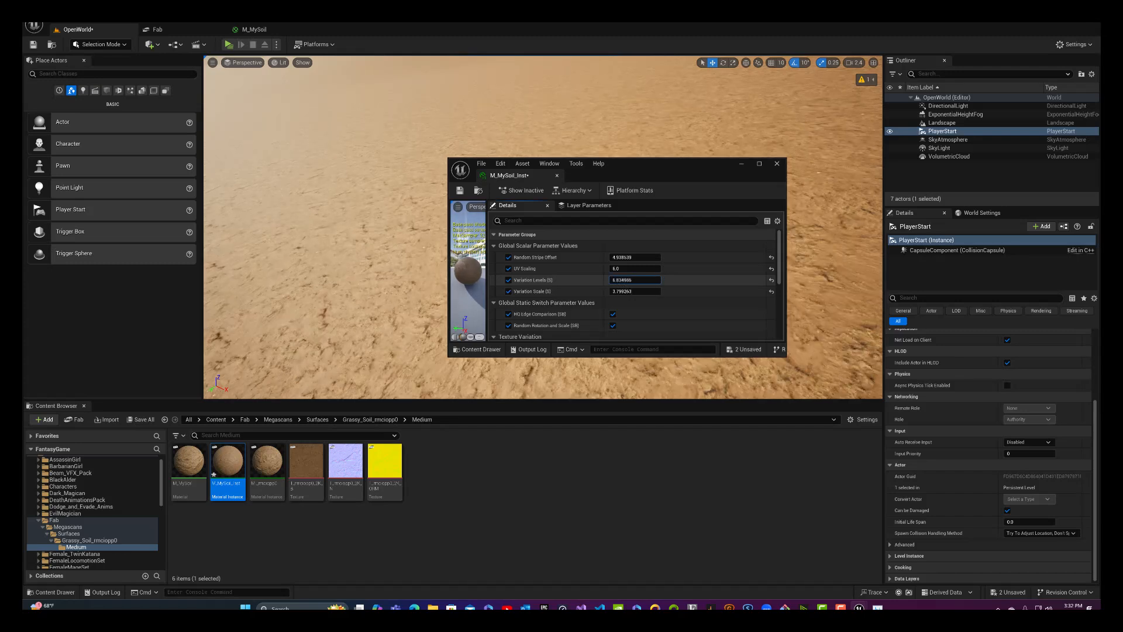
left_click(770, 281)
mouse_move(621, 293)
left_mouse_down()
mouse_move(623, 282)
mouse_move(633, 293)
left_mouse_up()
Step: Adjust Random Offset Variation and set Random Scale Variation to about 0.58, then save and close the material instance
scroll(556, 293, "down", 3)
scroll(558, 296, "down", 2)
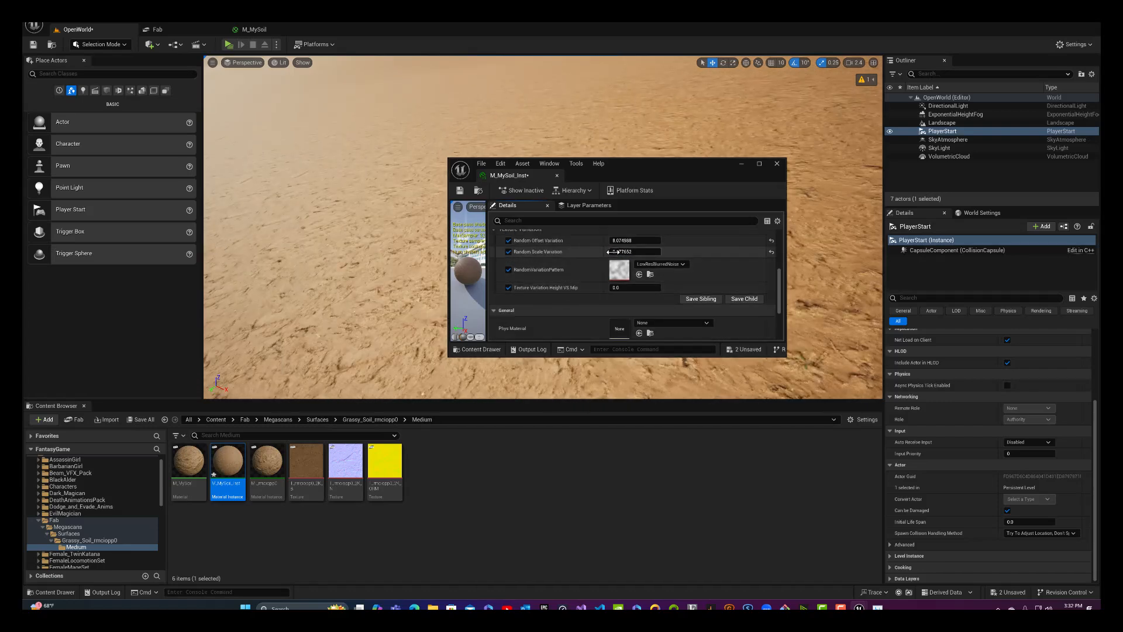
left_click_drag(620, 241, 627, 241)
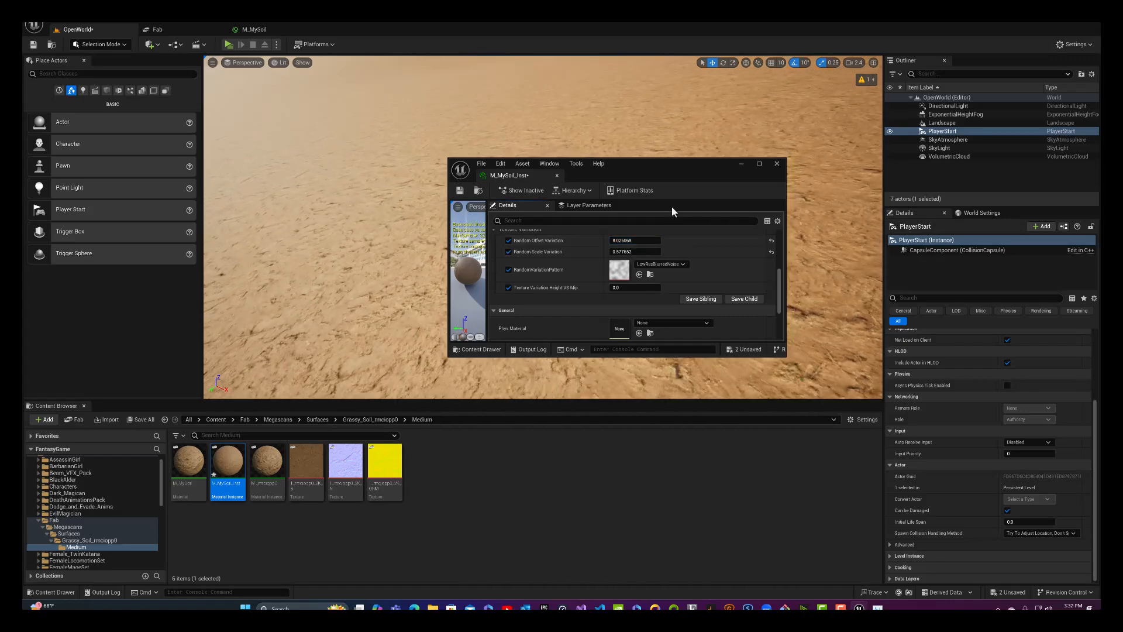
left_click(453, 190)
left_click(776, 164)
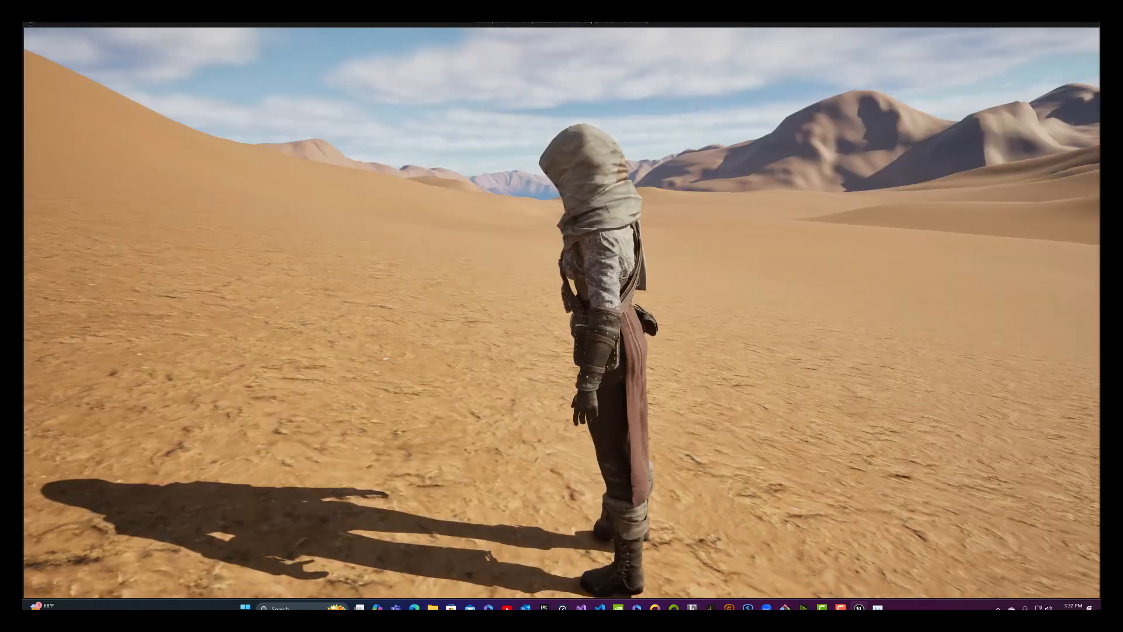
Step: Run the character across the landscape in play mode to check the soil variation, and end the play session
key("w")
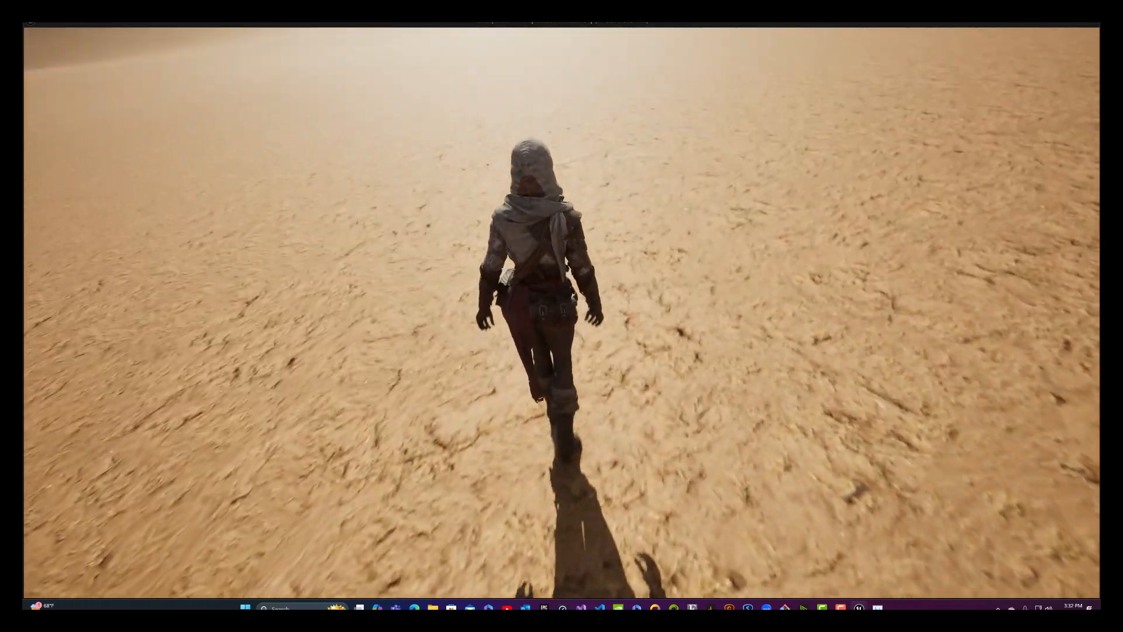
key("shift")
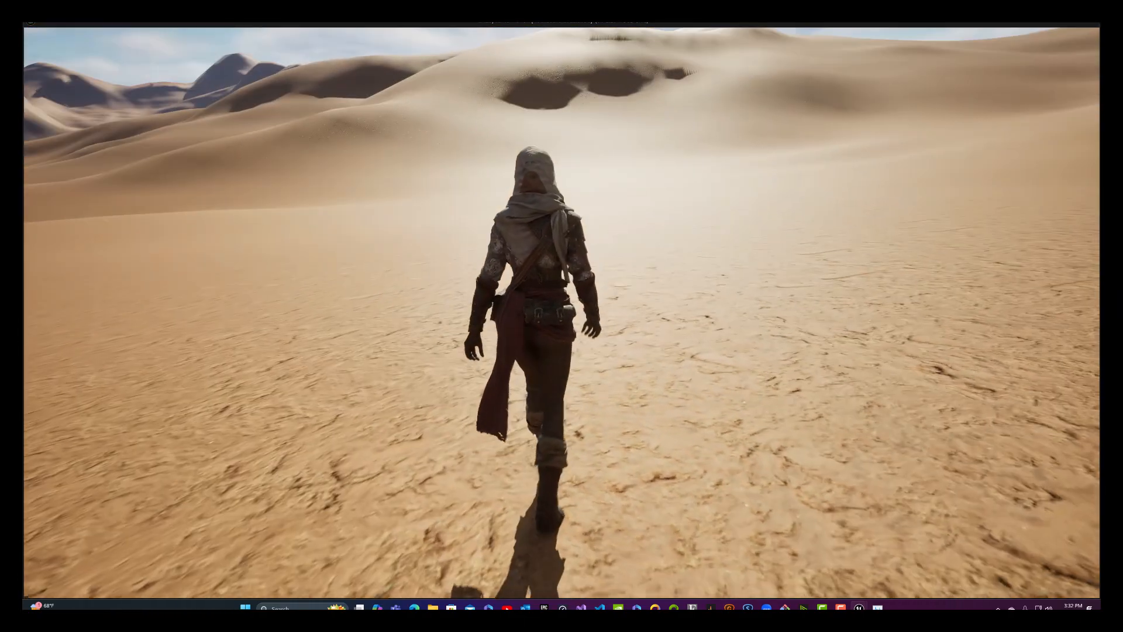
key("Escape")
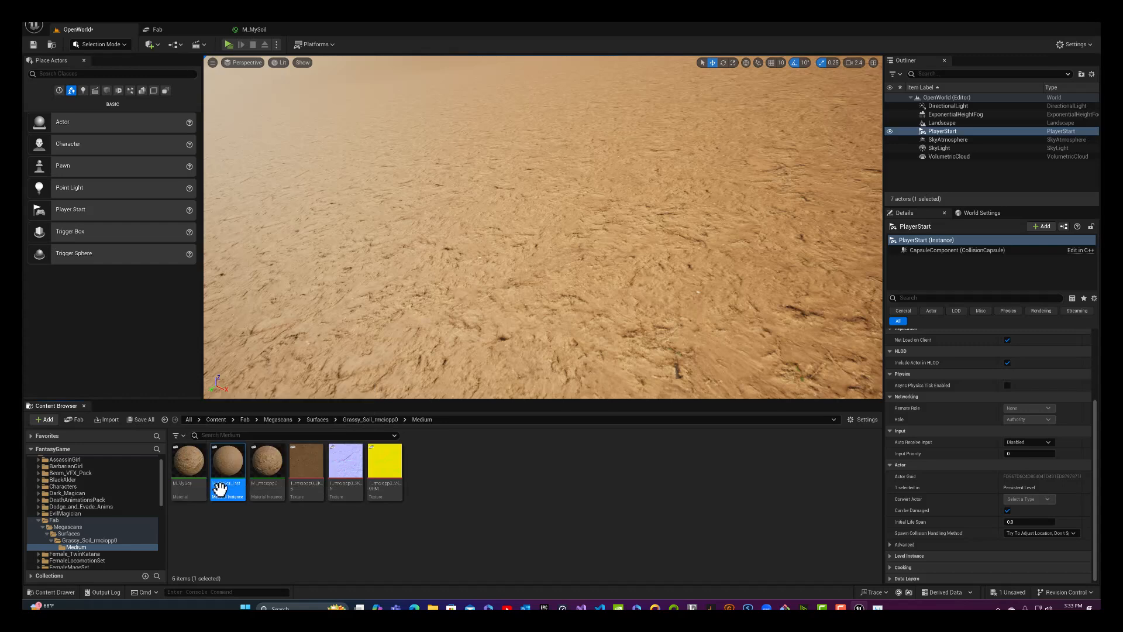
Step: Promote the Specular input of the M_MySoil material to a parameter placed between the texture samples and output node, and save the material
left_click(178, 489)
double_click(177, 487)
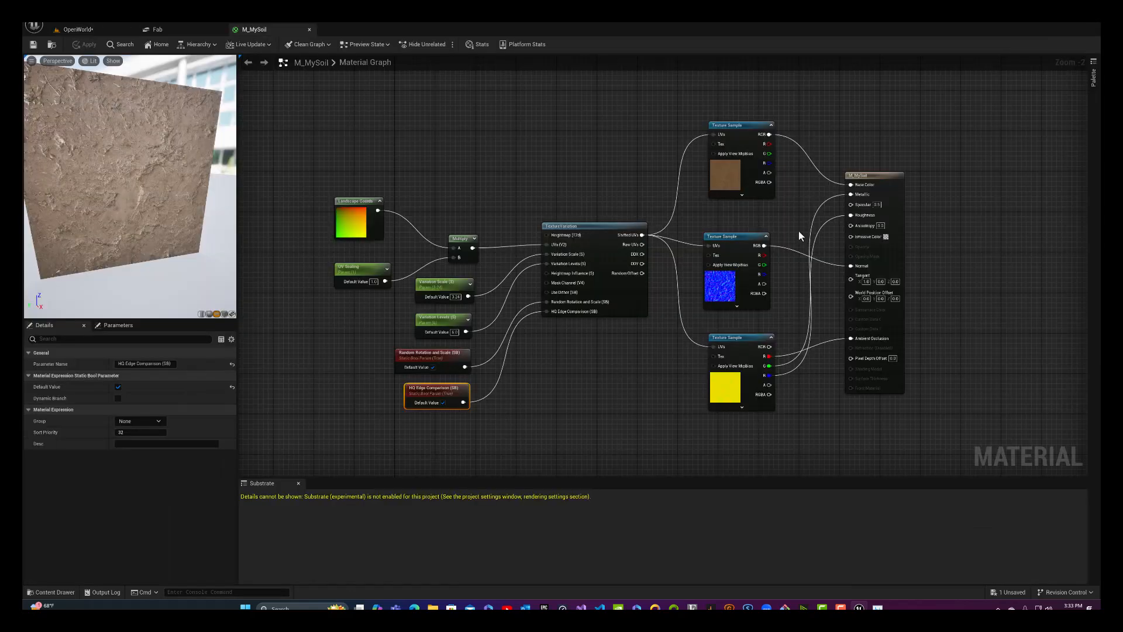
left_click_drag(876, 175, 965, 170)
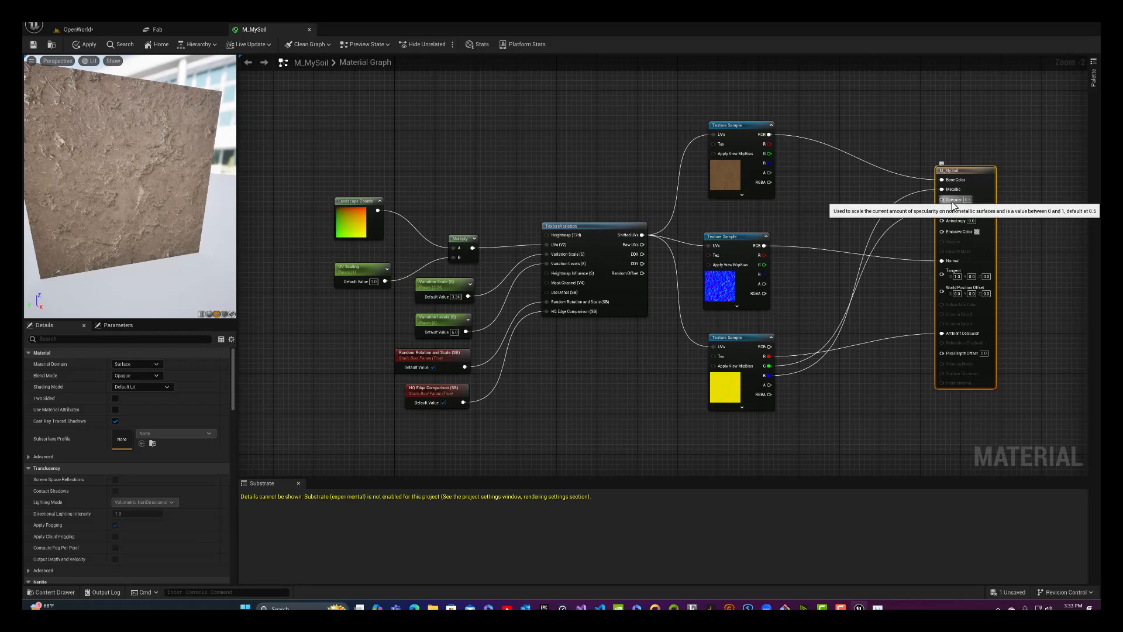
right_click(953, 203)
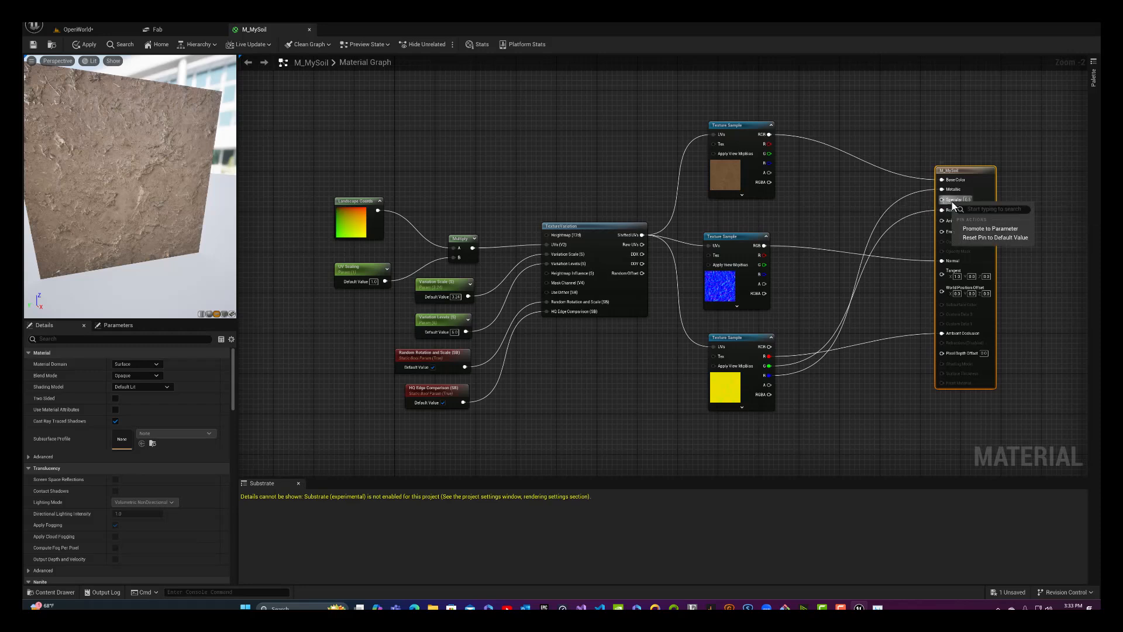
left_click(989, 229)
left_click_drag(924, 184, 814, 204)
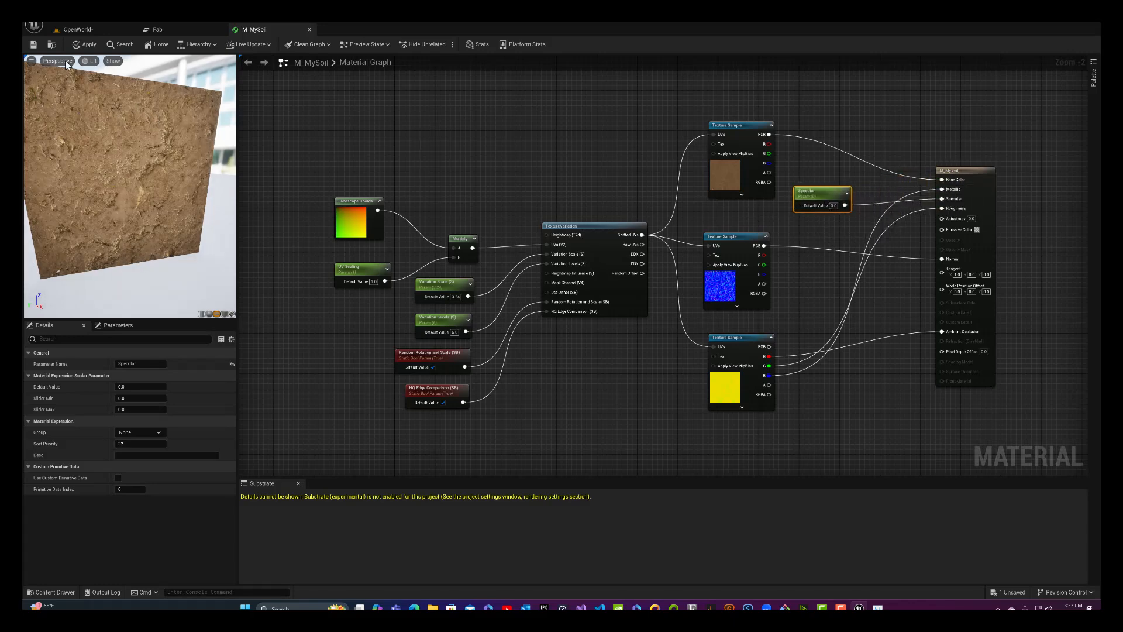
left_click(85, 45)
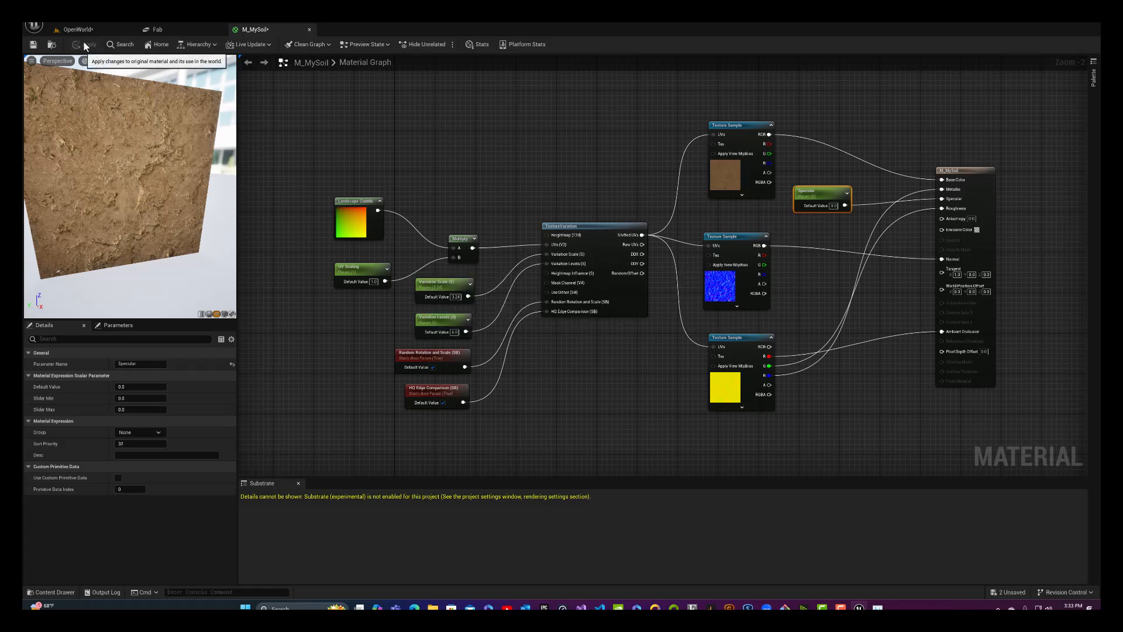
left_click(32, 45)
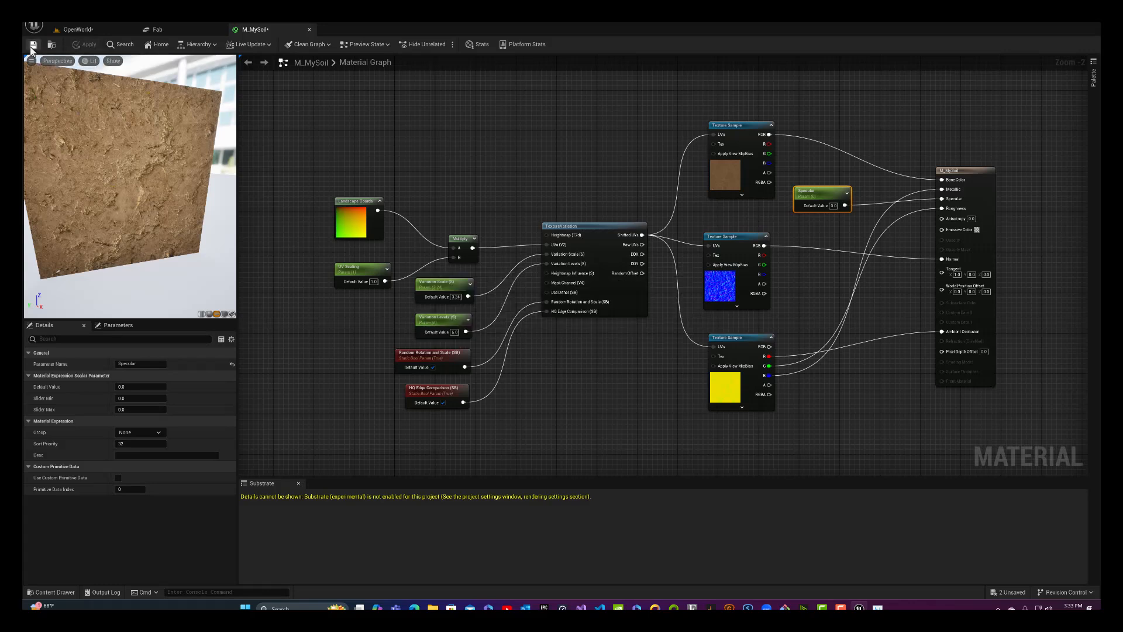
Step: Return to the OpenWorld level and float the M_MySoil_Inst editor window over a view of the dunes
left_click(86, 28)
right_click_drag(472, 223, 457, 175)
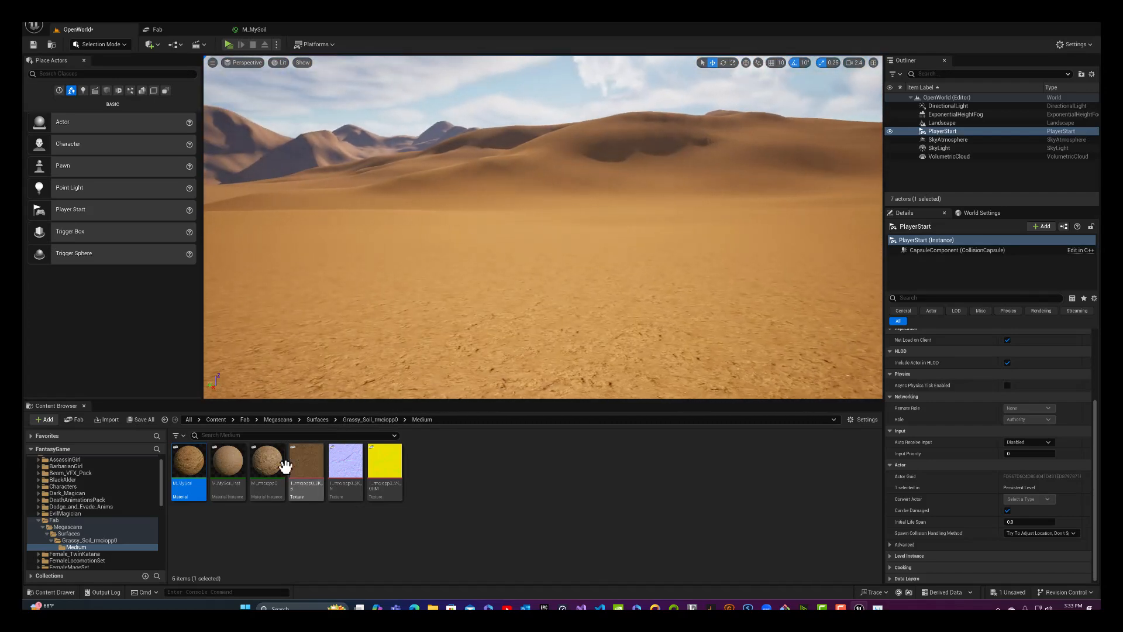
left_click(228, 490)
double_click(228, 490)
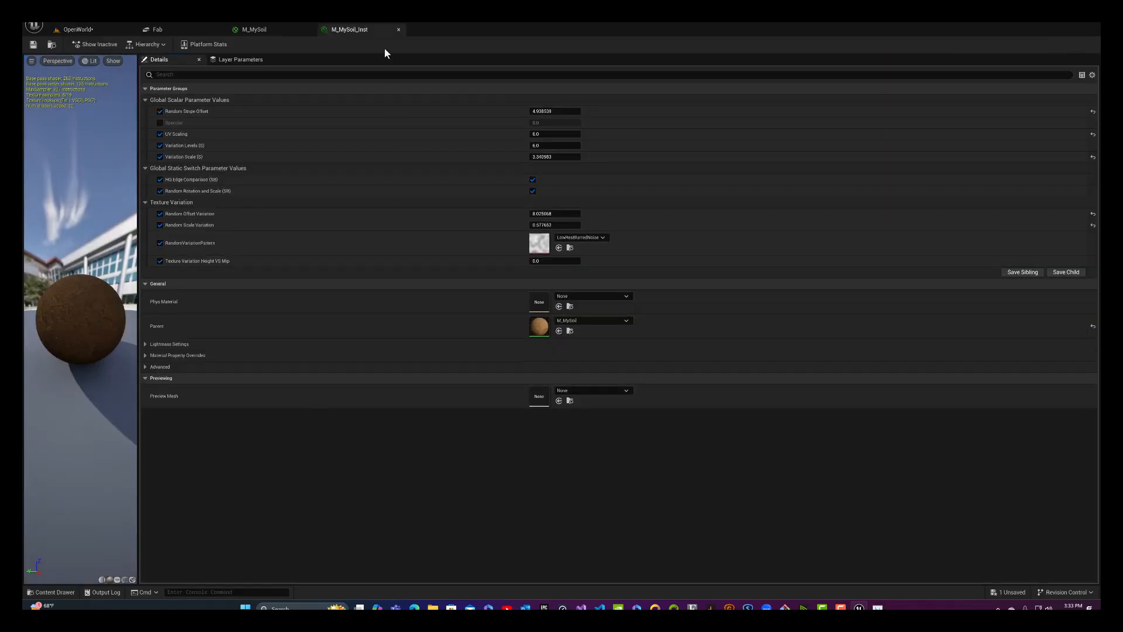
left_click_drag(374, 30, 370, 153)
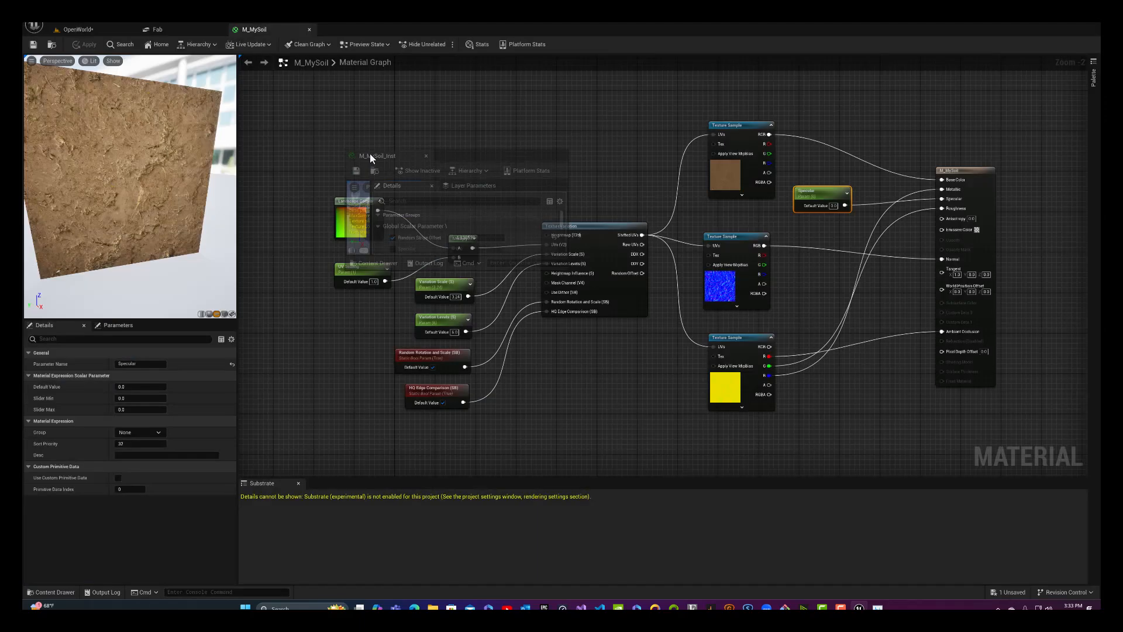
left_click(77, 30)
left_click_drag(520, 159, 716, 158)
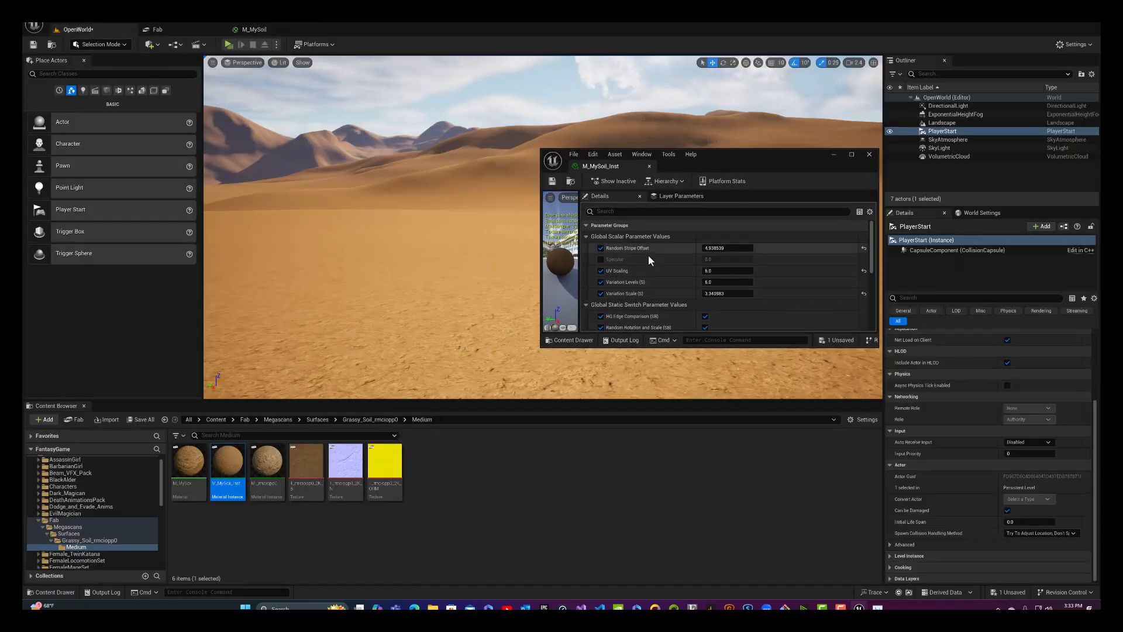
Step: Enable the Specular parameter override in the soil material instance and set it to 0.05, checking the effect on the landscape
left_click(600, 259)
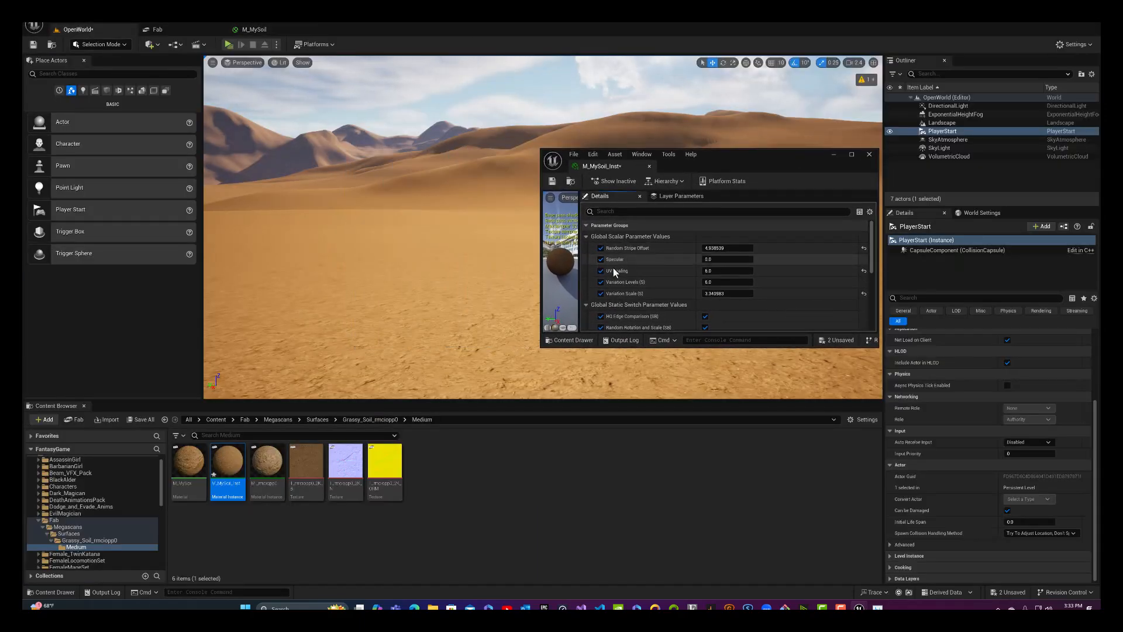
mouse_move(722, 259)
left_mouse_down()
mouse_move(743, 259)
mouse_move(709, 259)
left_mouse_up()
left_click(724, 259)
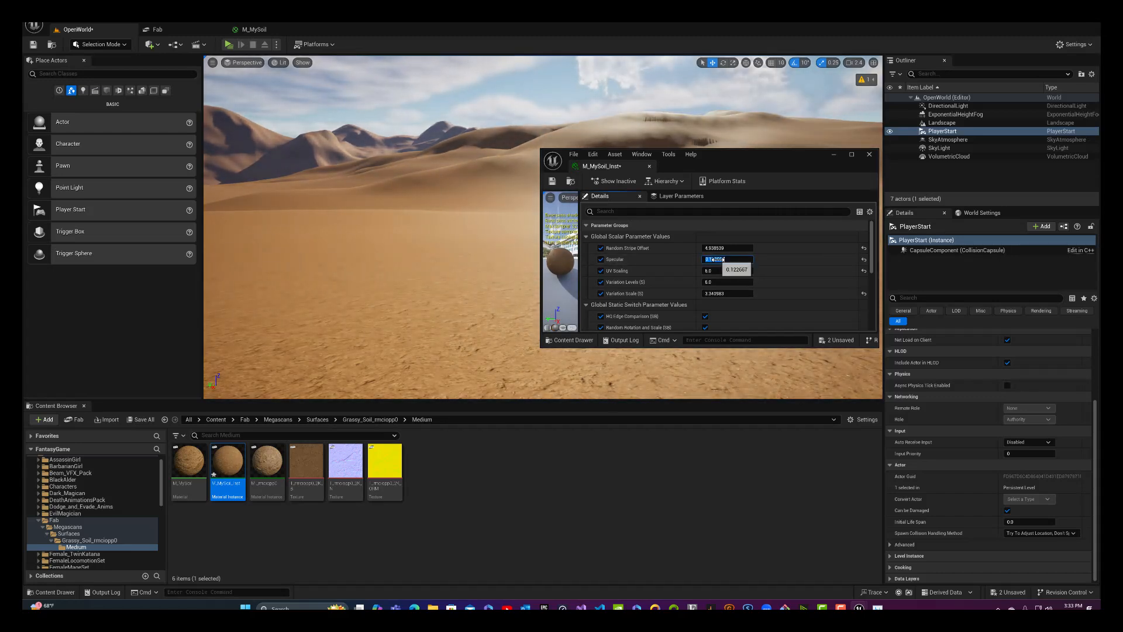
left_click_drag(723, 260, 715, 259)
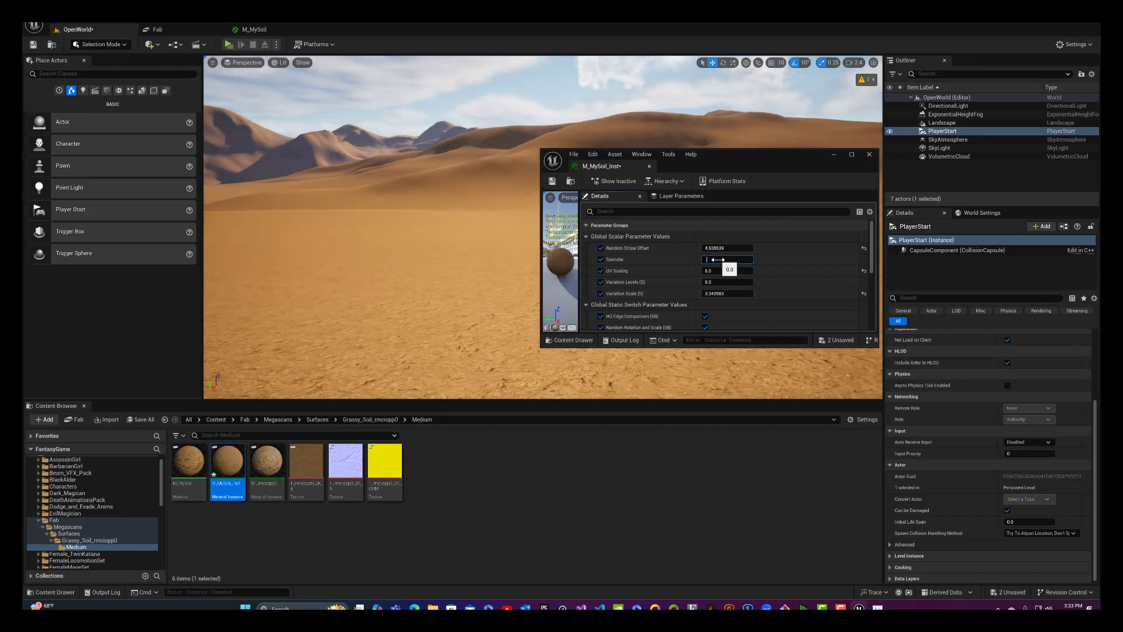
left_click_drag(717, 260, 718, 259)
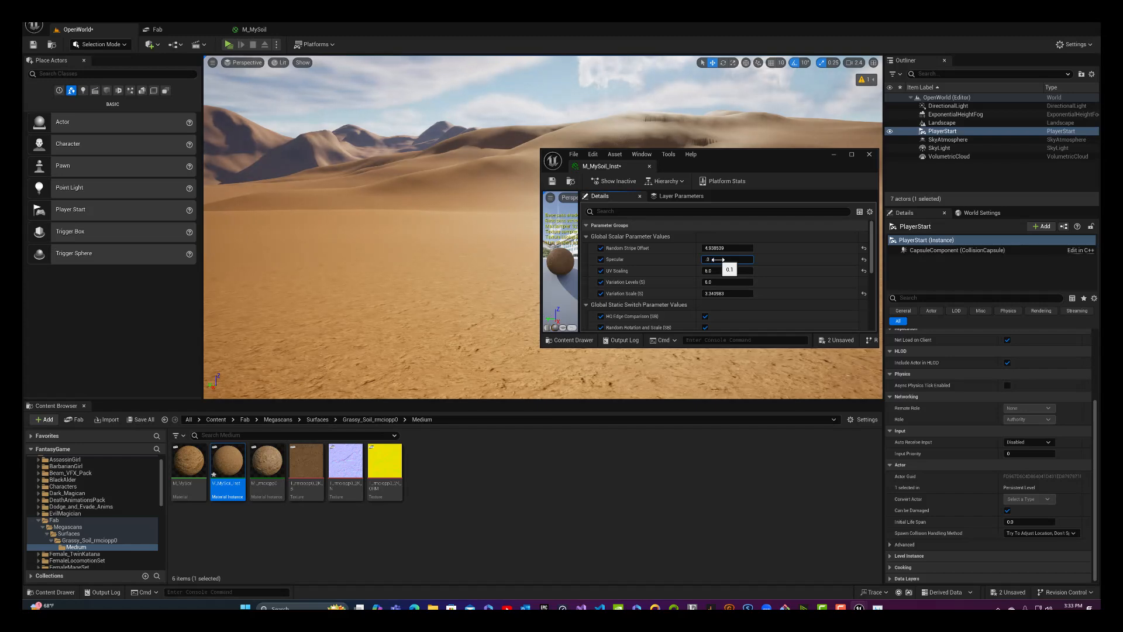
type(".05")
key("Return")
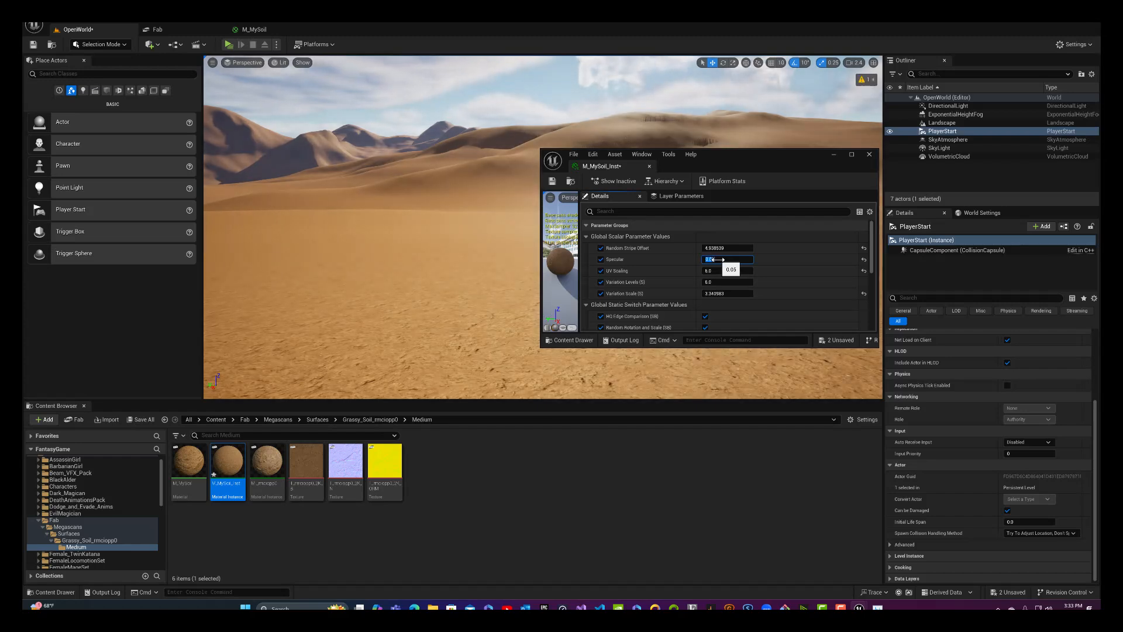
right_click_drag(467, 236, 531, 225)
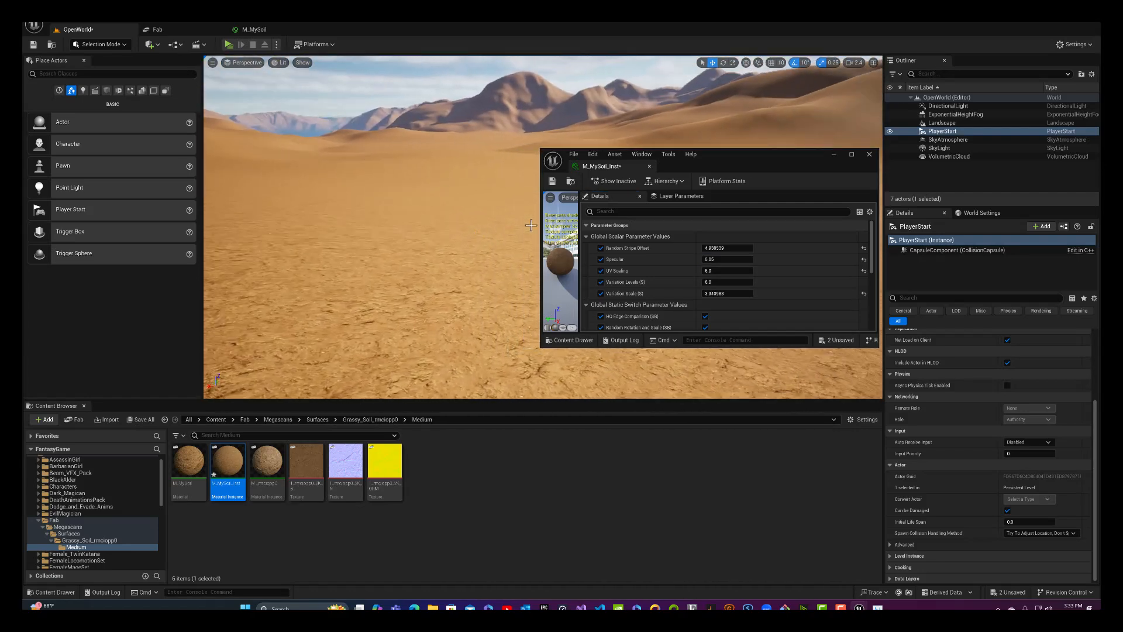
Step: Close the M_MySoil_Inst editor, save all modified assets and the OpenWorld level, and view the dunes
left_click(869, 155)
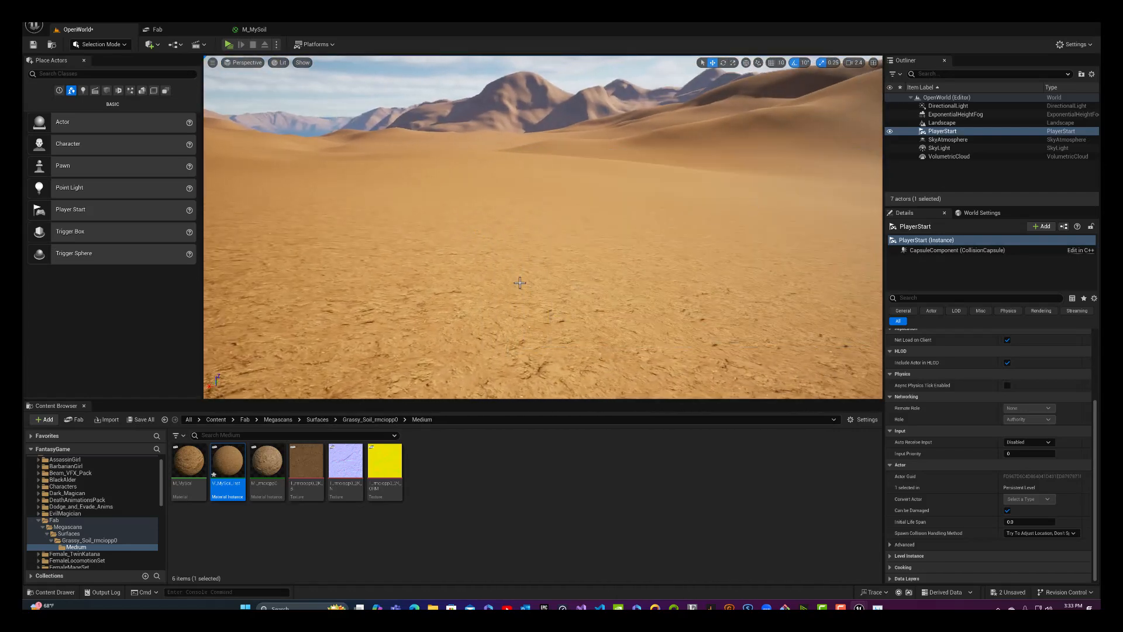
left_click(142, 421)
left_click(630, 404)
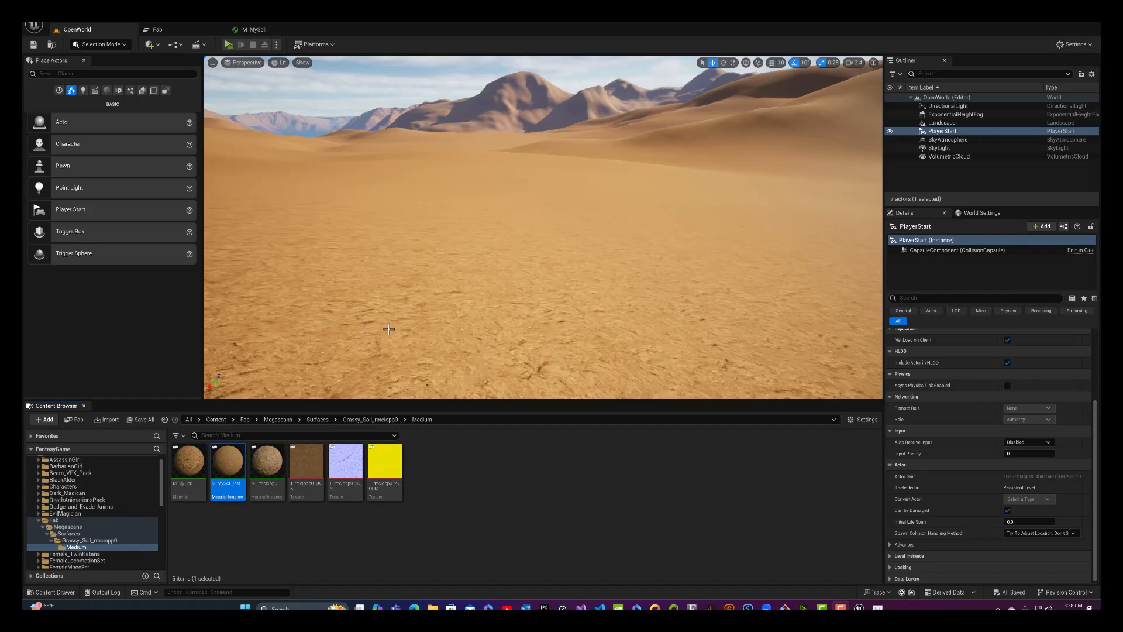
right_click_drag(419, 320, 217, 295)
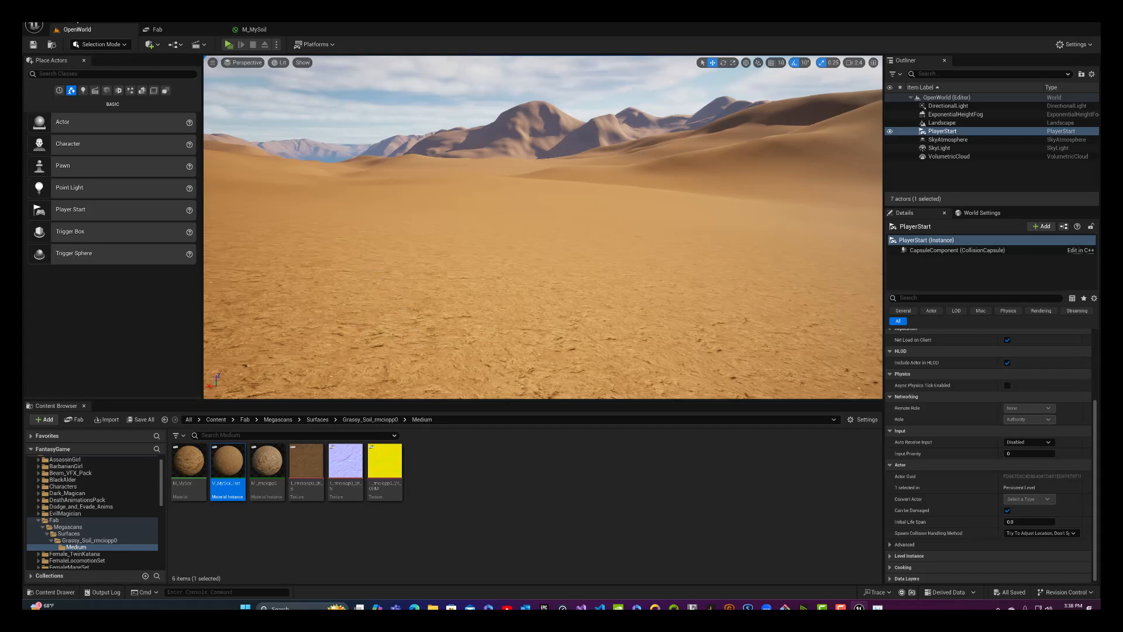
Step: Return to Fab and list Quixel's Material & Textures products with the FBX, GLB and GLTF formats included
left_click(156, 28)
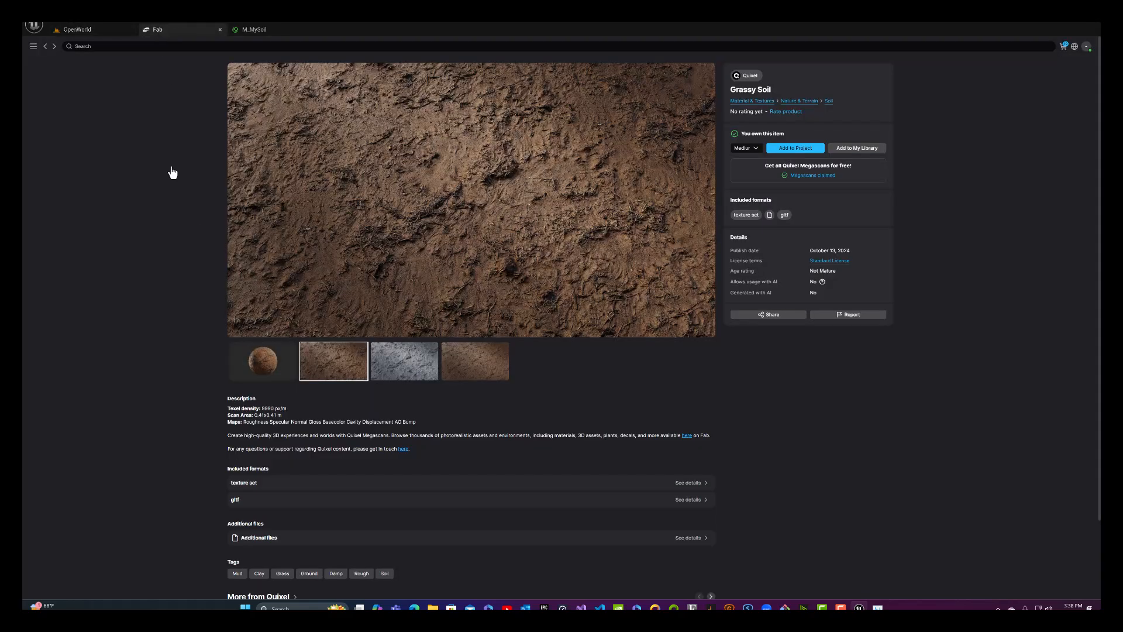
left_click(45, 48)
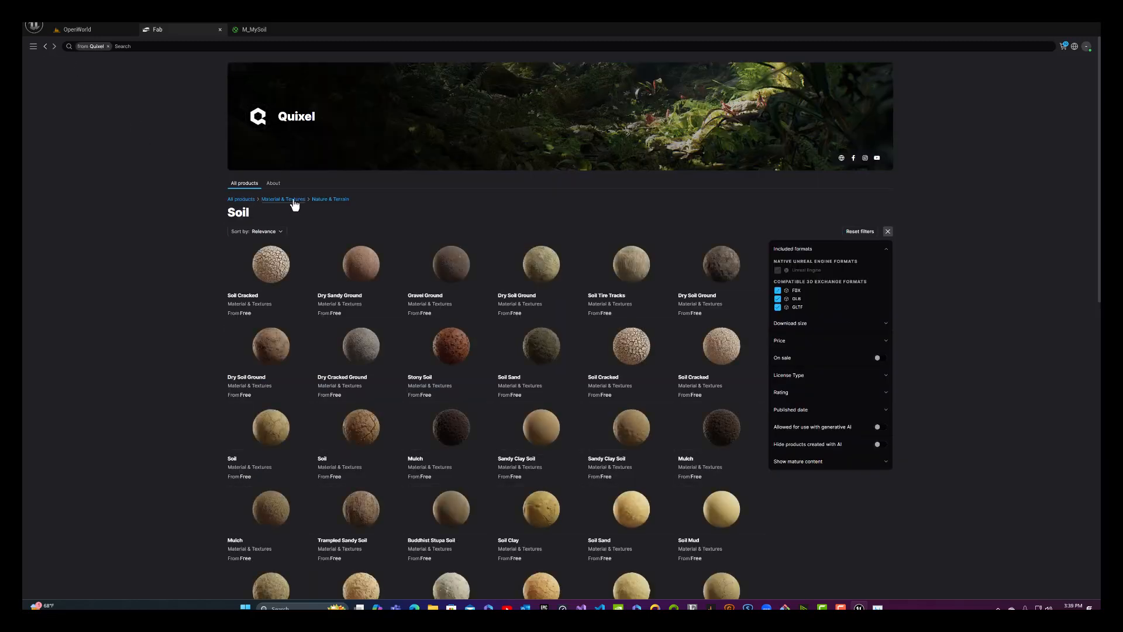
left_click(294, 199)
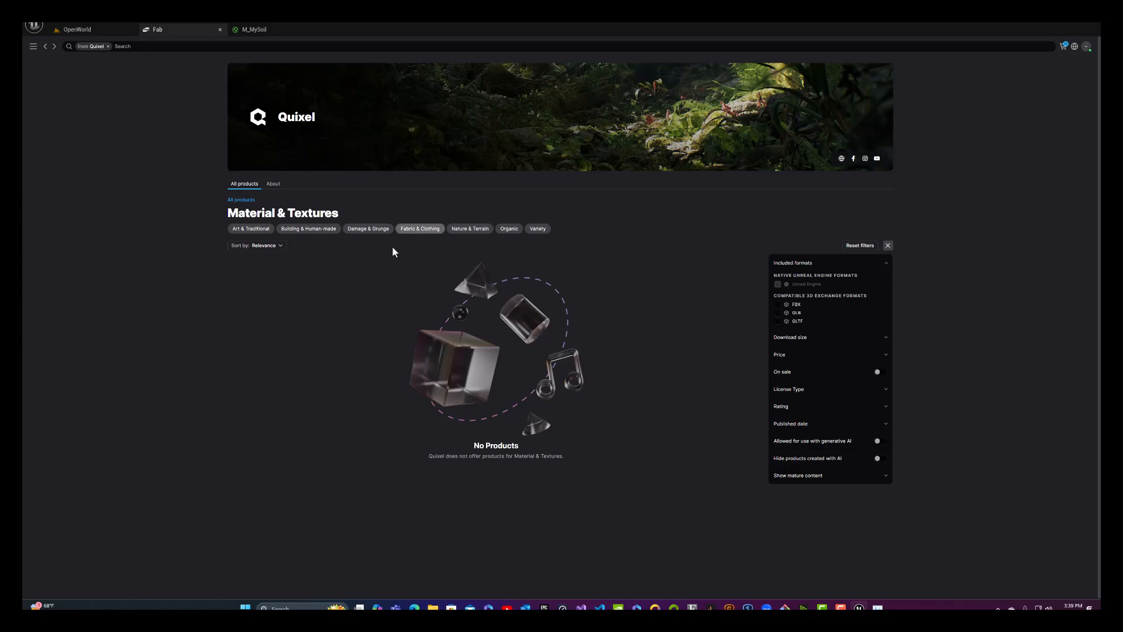
left_click(778, 321)
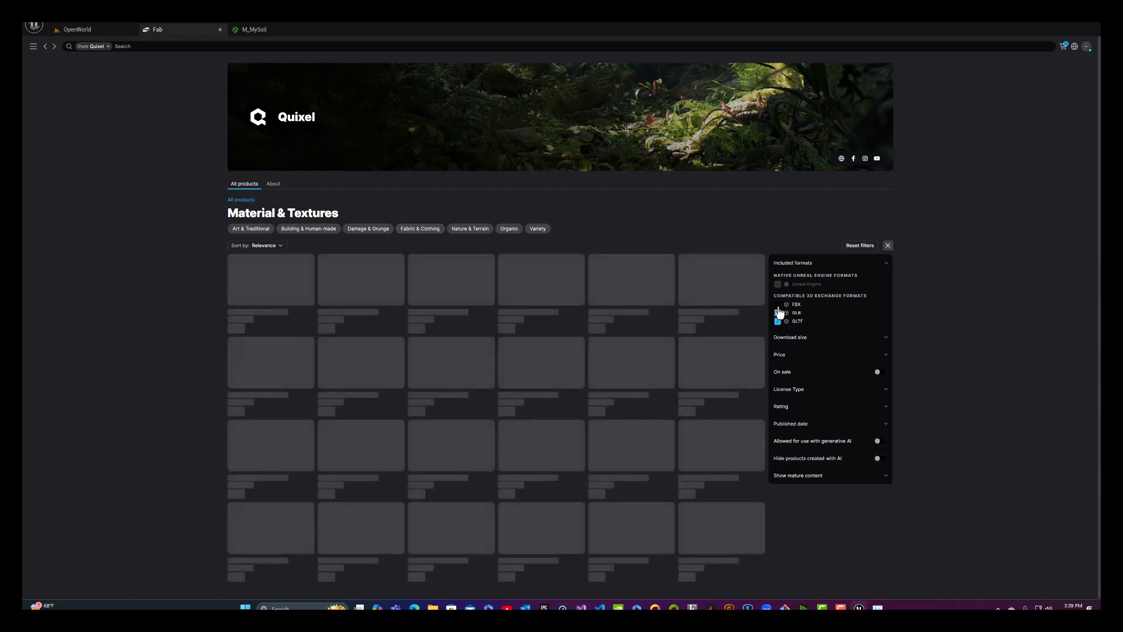
left_click(777, 312)
left_click(778, 304)
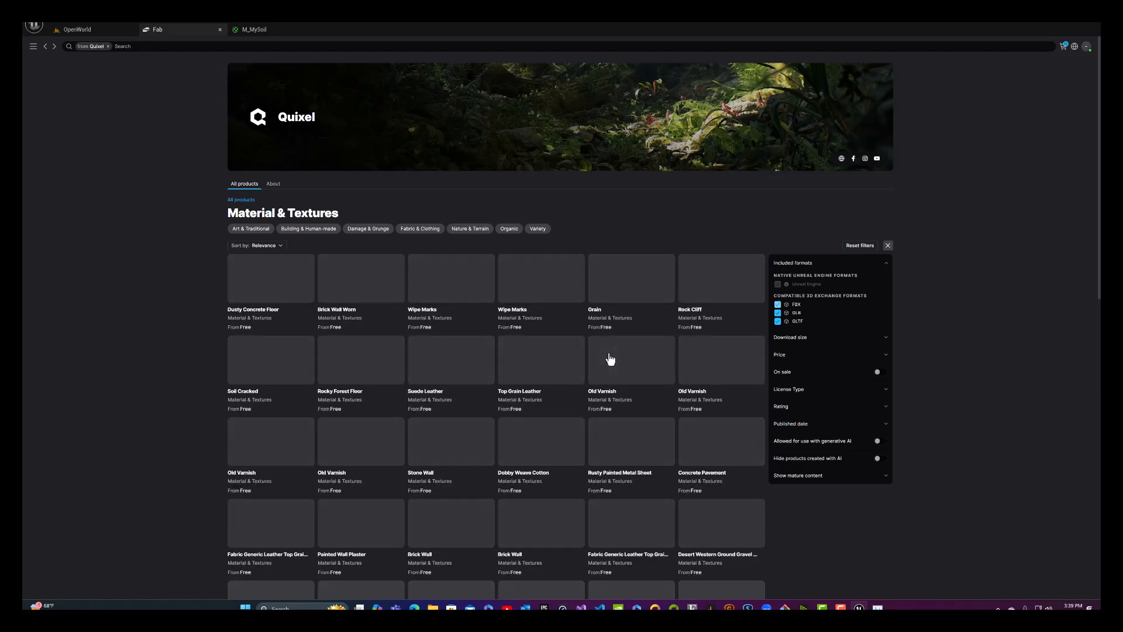
Step: Look through Quixel's Material & Textures listing for a rock surface and open the Layered Rock Cliff product page
scroll(526, 349, "down", 1)
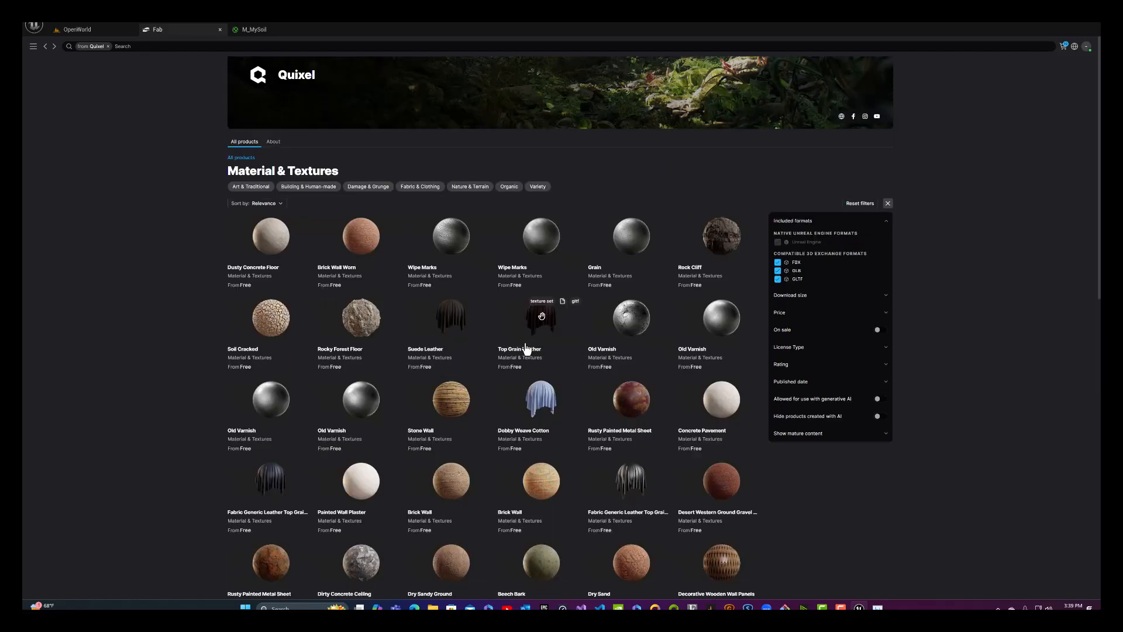
scroll(522, 338, "down", 3)
scroll(521, 332, "up", 4)
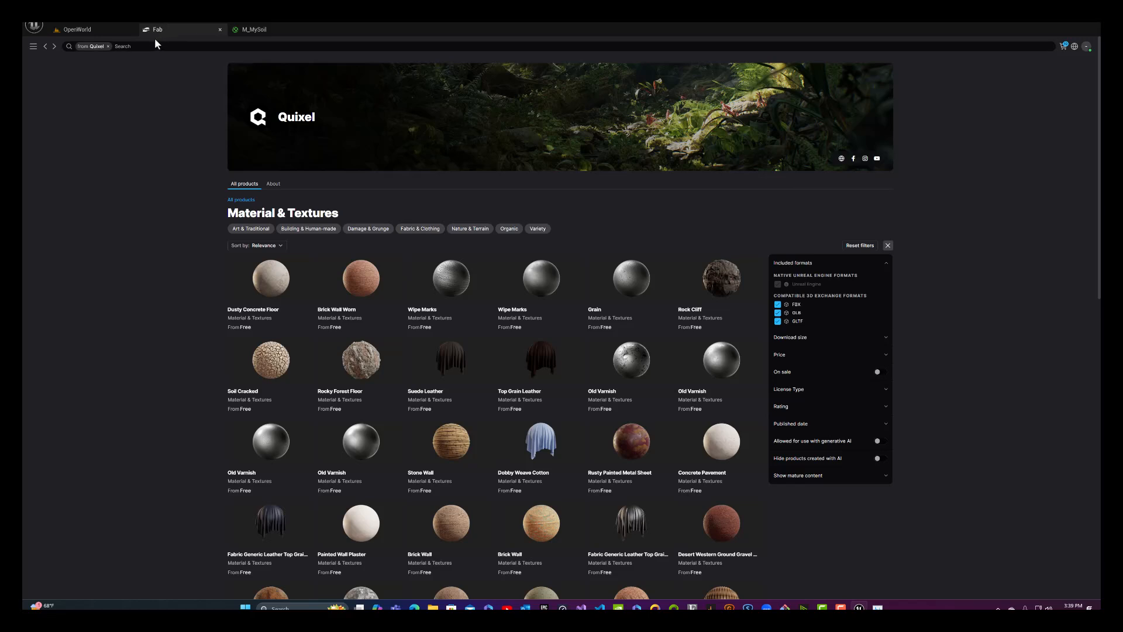
left_click(130, 47)
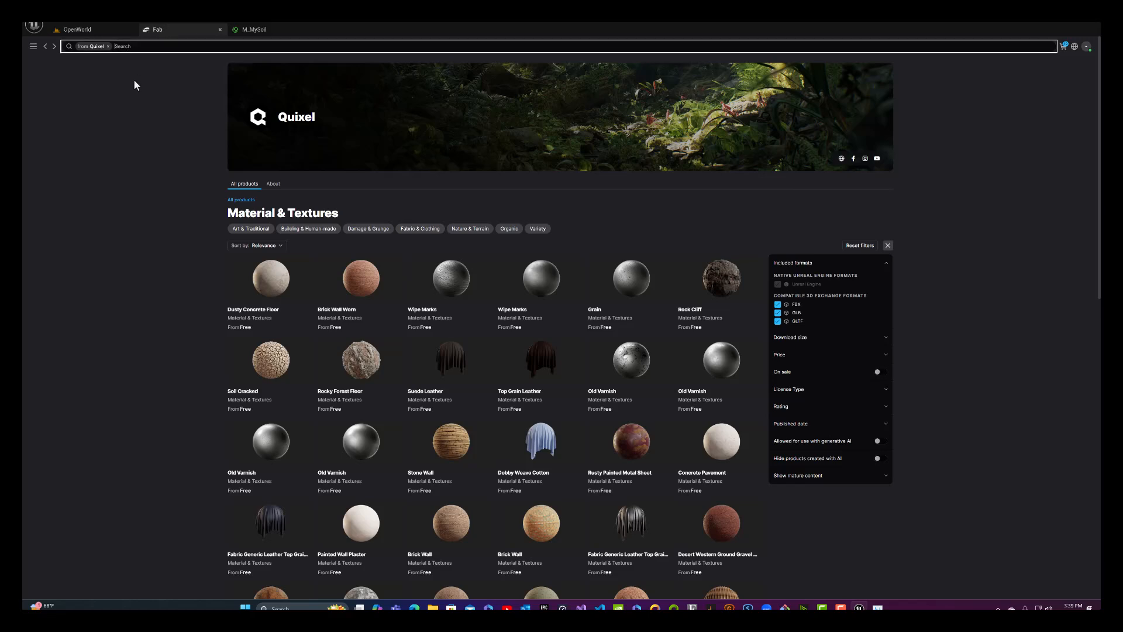
scroll(501, 453, "down", 7)
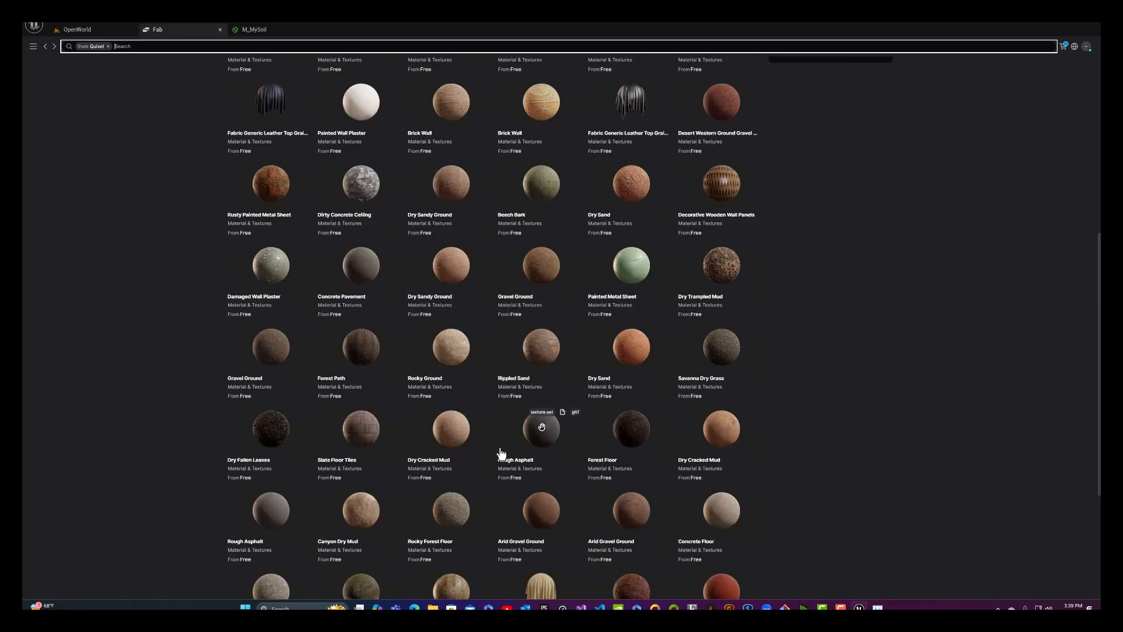
scroll(501, 454, "down", 4)
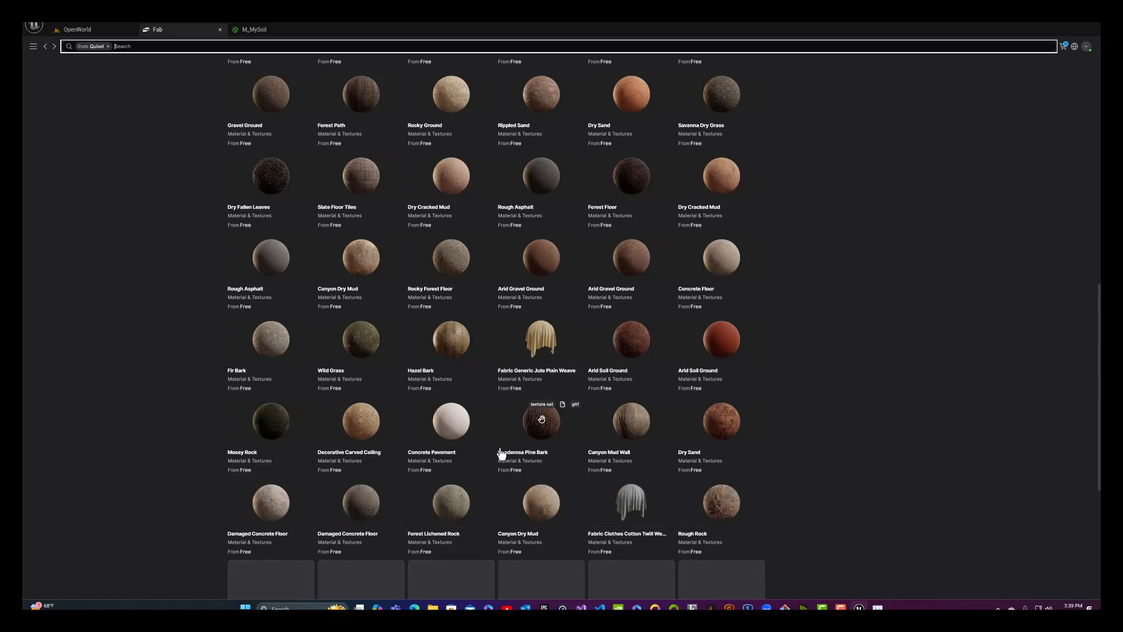
scroll(501, 454, "down", 5)
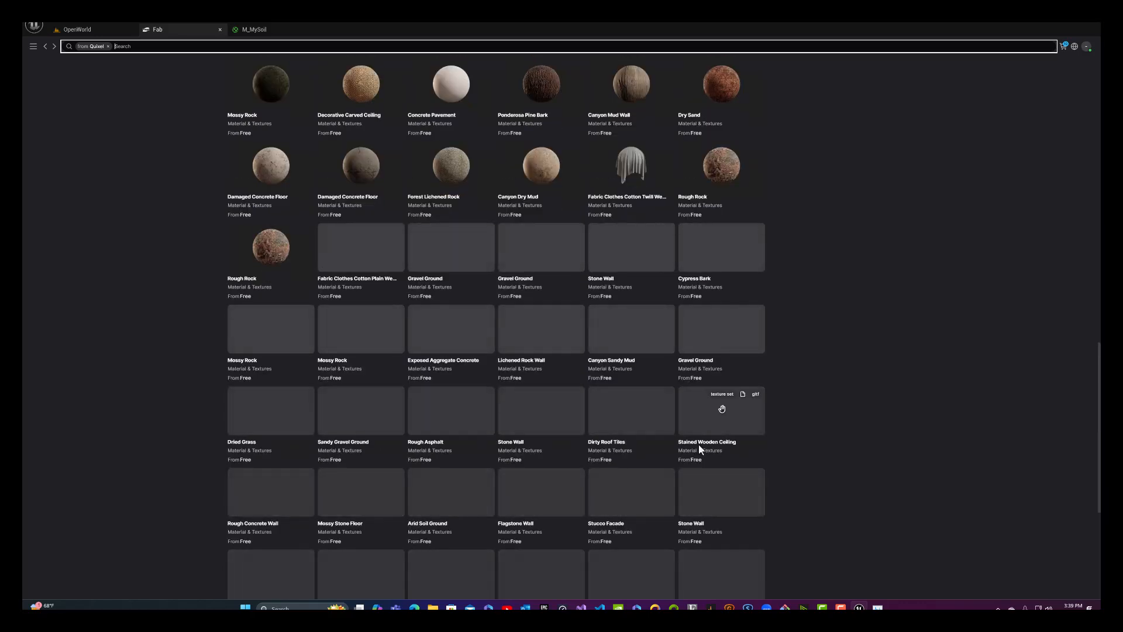
scroll(852, 508, "down", 2)
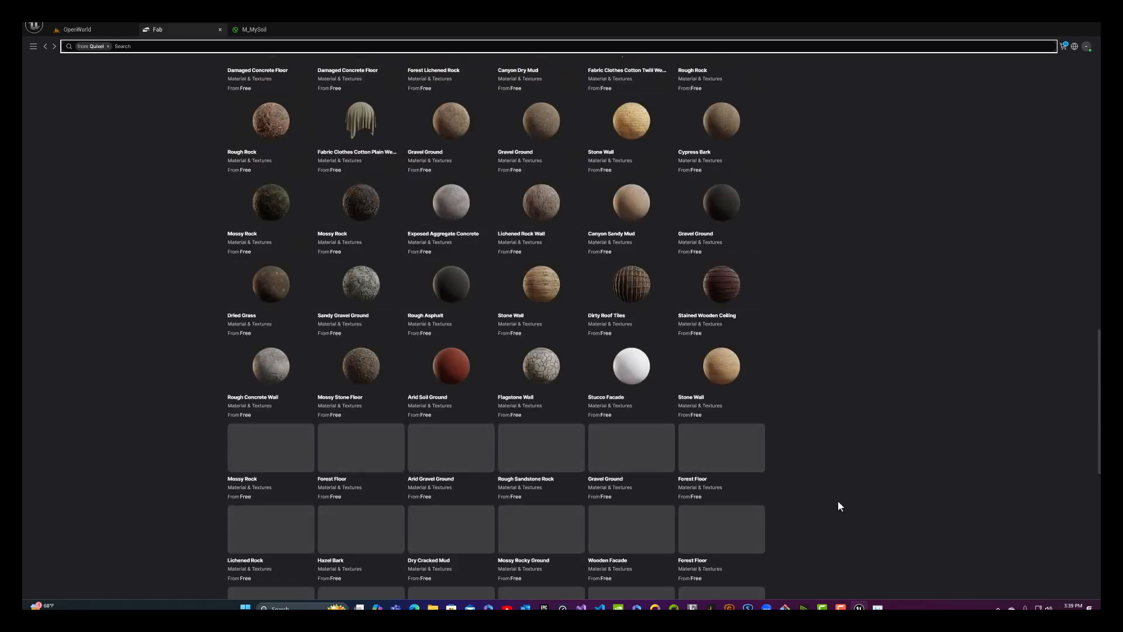
scroll(773, 499, "down", 1)
scroll(660, 487, "down", 4)
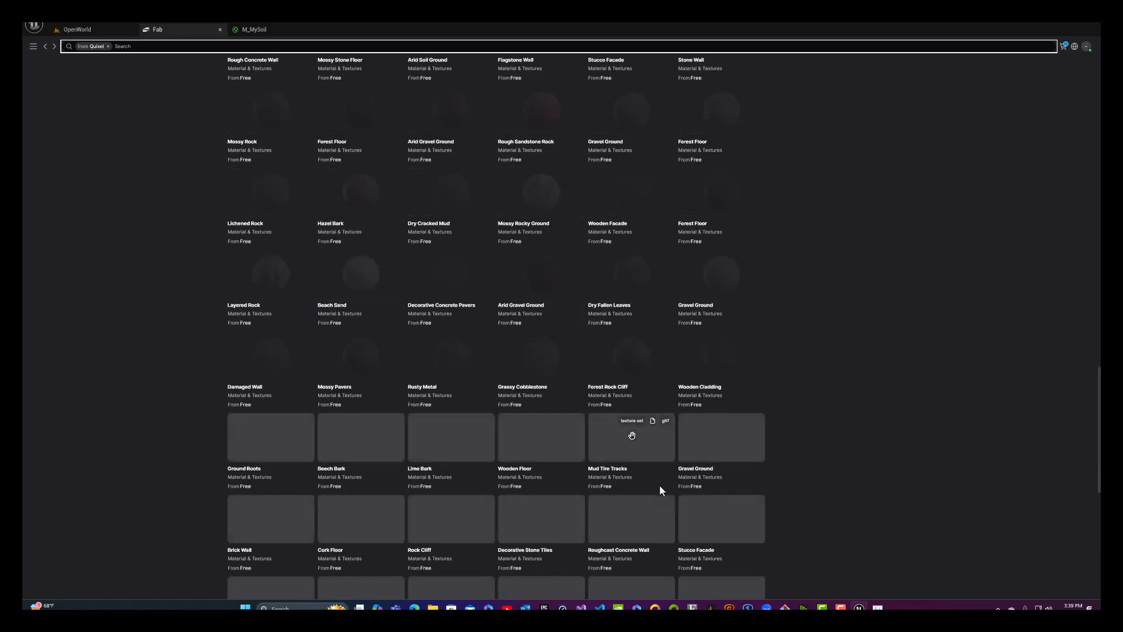
scroll(659, 487, "down", 3)
scroll(659, 487, "down", 1)
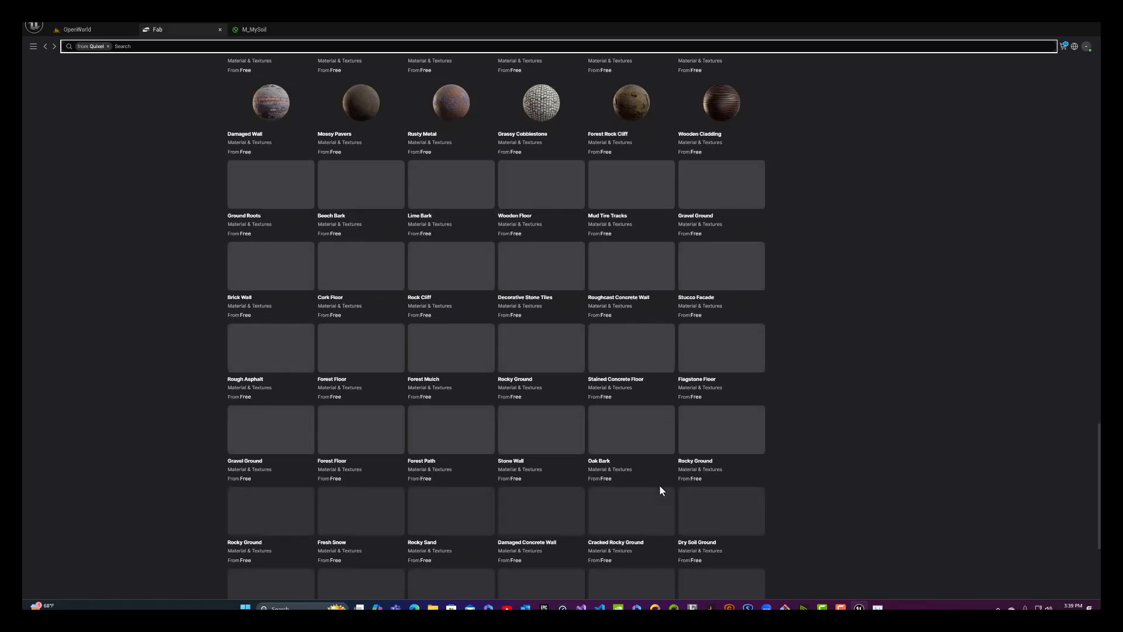
scroll(659, 486, "down", 4)
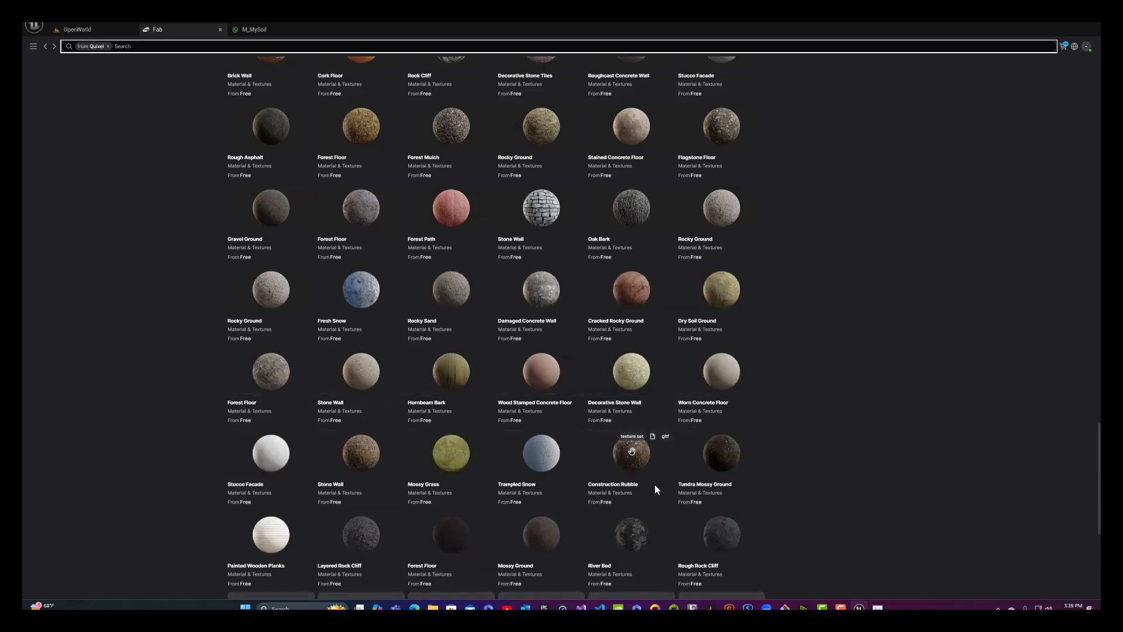
scroll(655, 488, "down", 5)
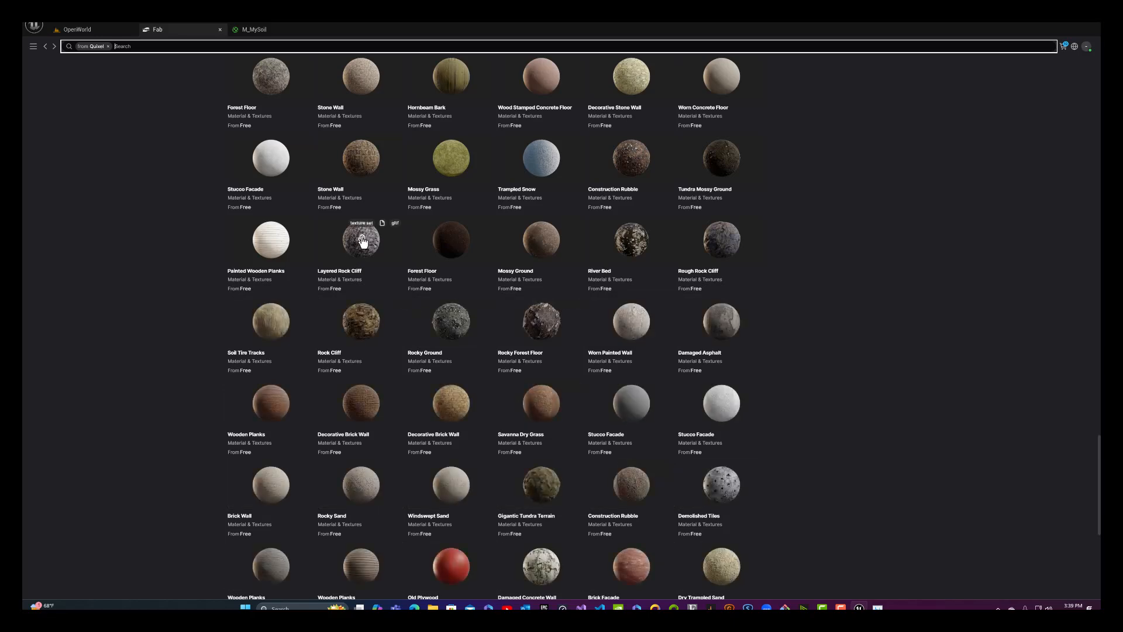
left_click(362, 240)
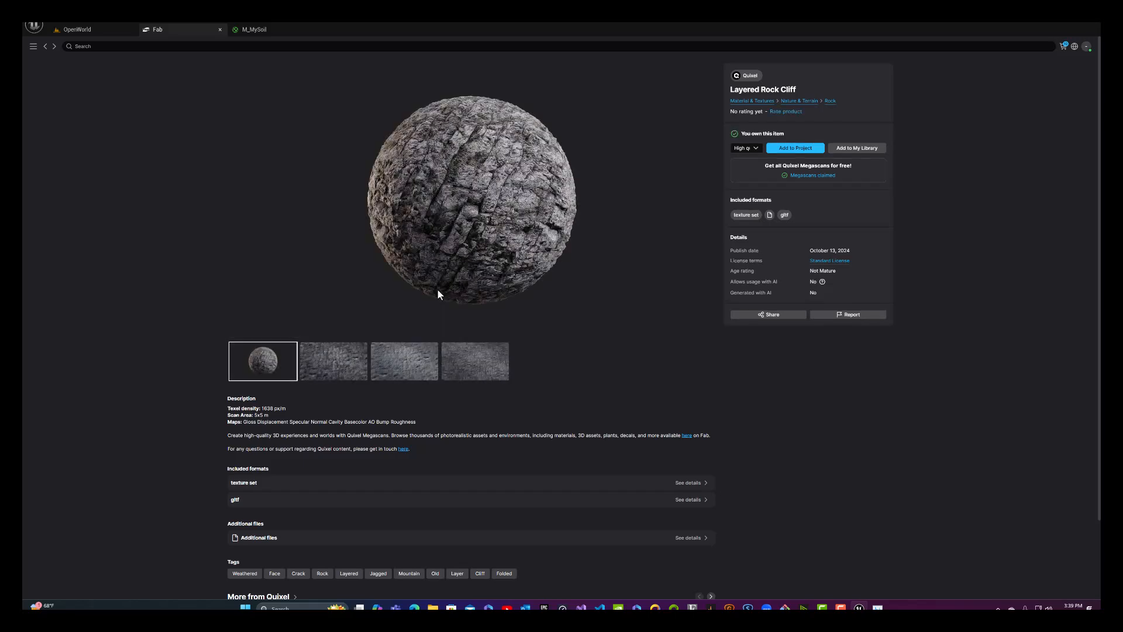
Step: Preview the Layered Rock Cliff texture up close and add it to the project at Medium quality
left_click(342, 373)
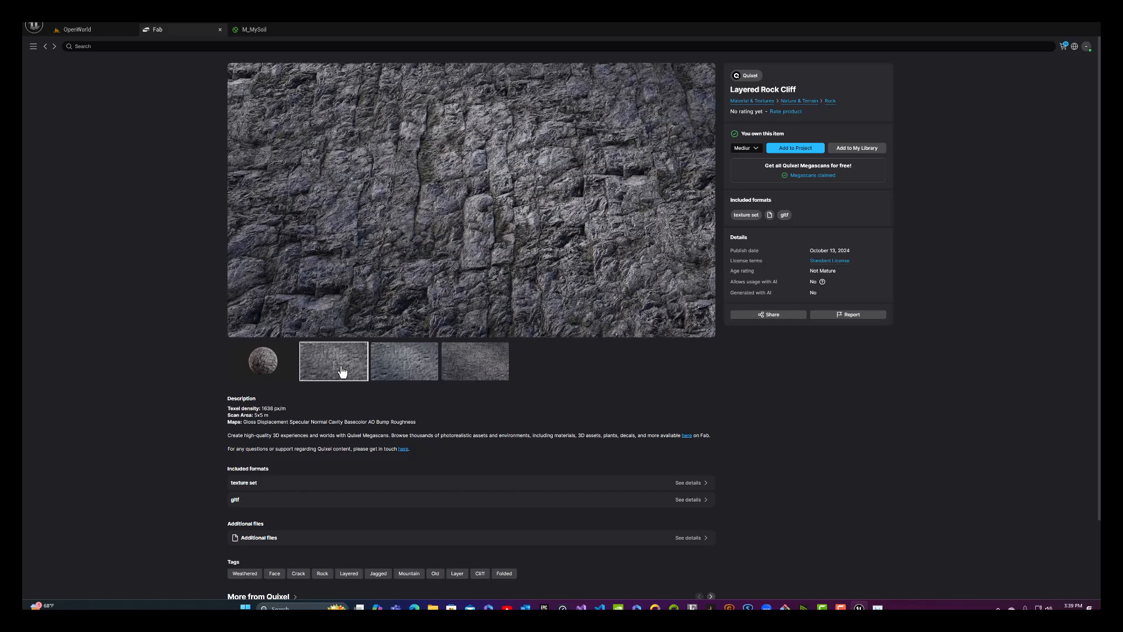
left_click(754, 148)
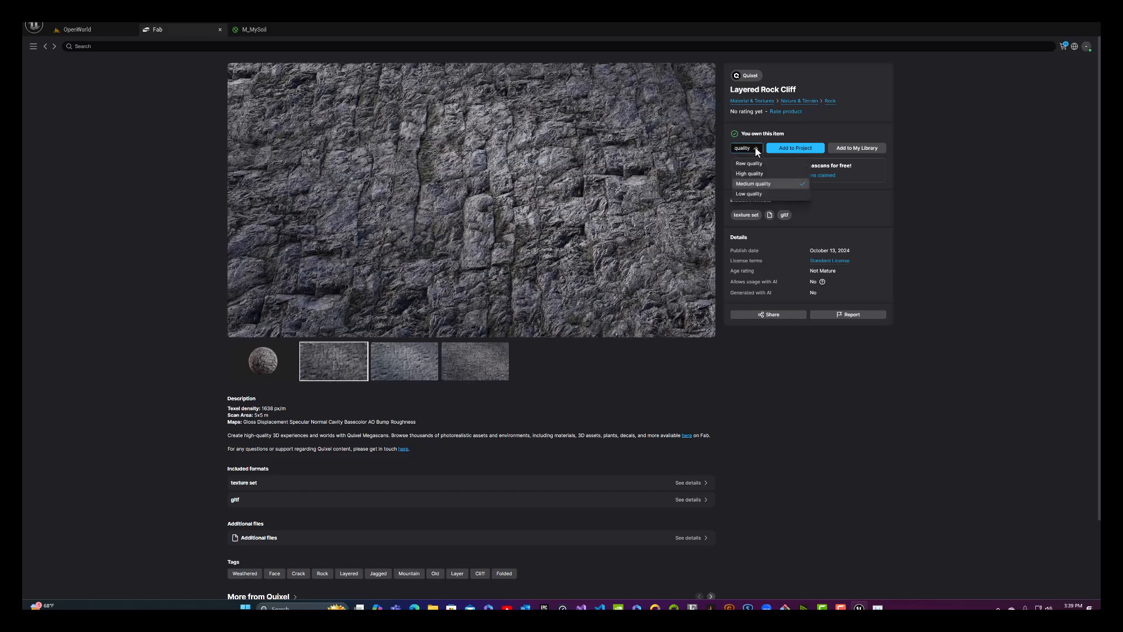
left_click(753, 185)
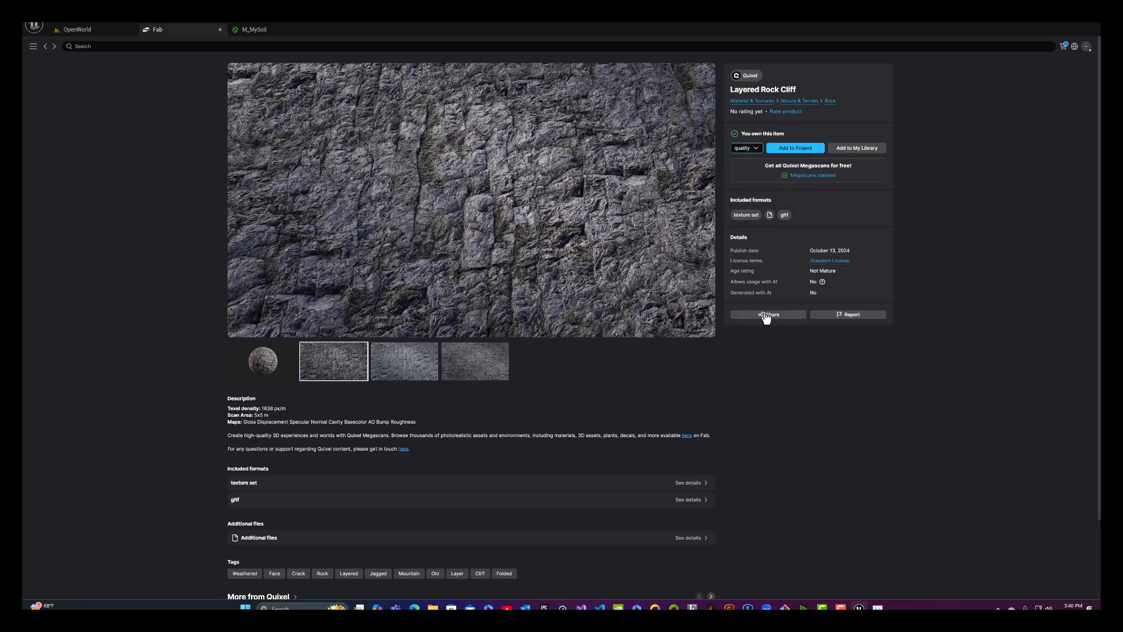
left_click(793, 149)
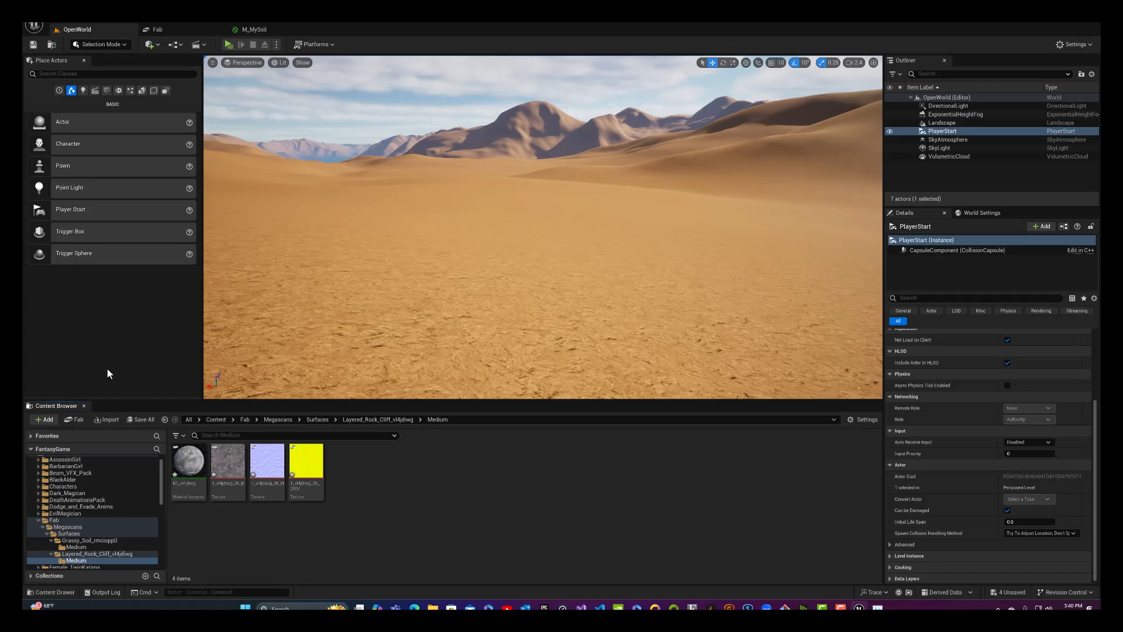
Step: Return to Fab's Material & Textures listing, open the Forest Floor surface, preview its texture and add it to the project at Medium quality
left_click(177, 30)
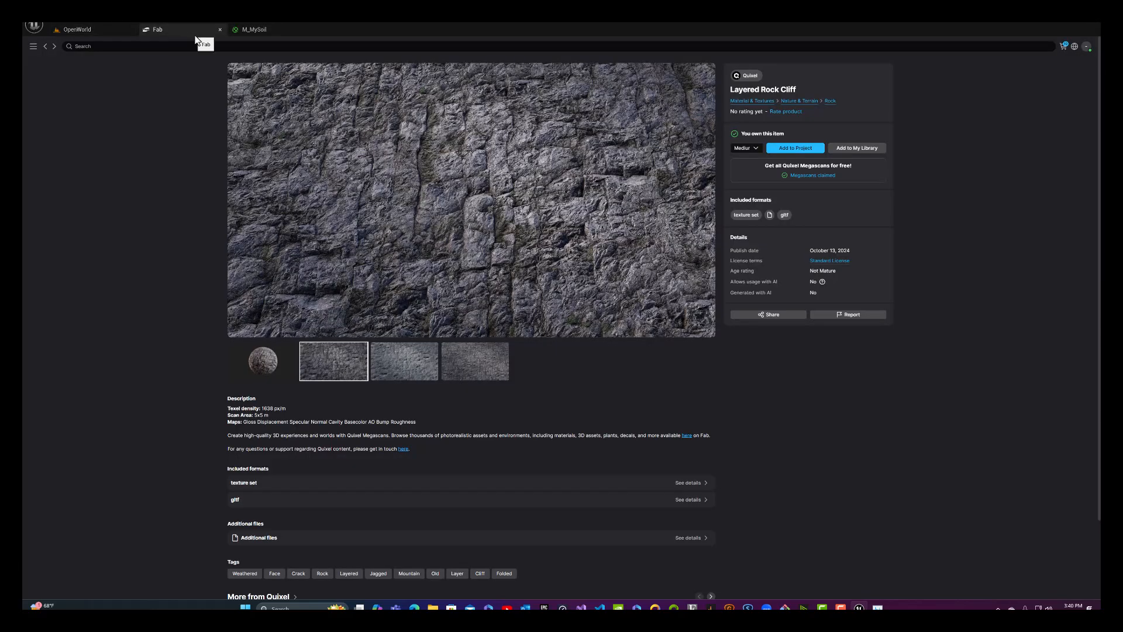
left_click(46, 49)
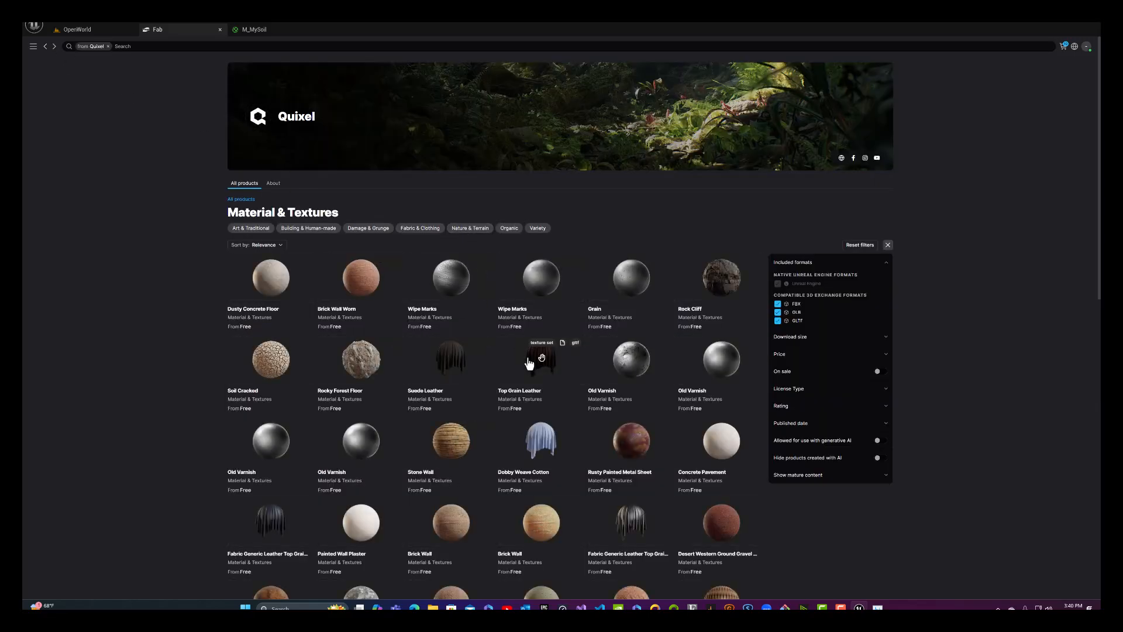
scroll(525, 362, "down", 7)
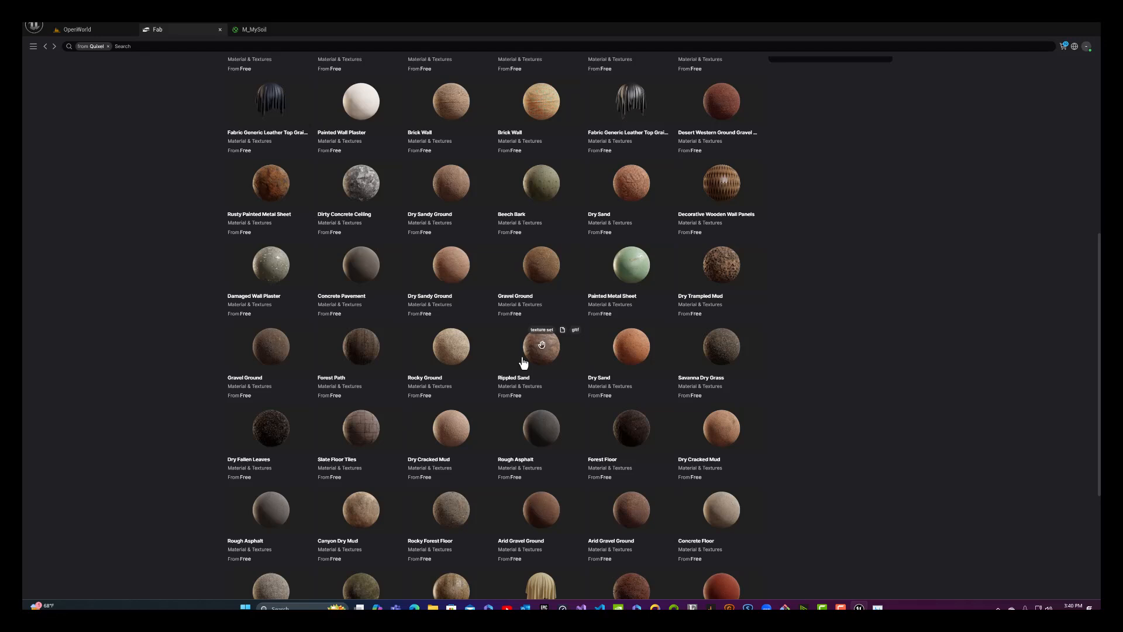
scroll(524, 362, "down", 1)
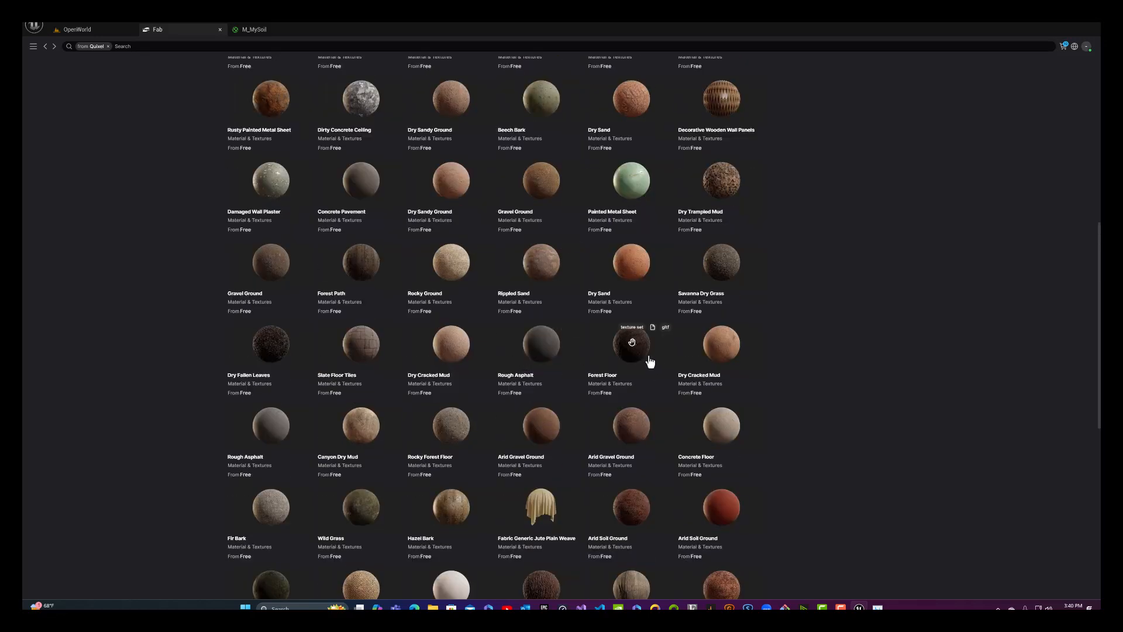
left_click(643, 360)
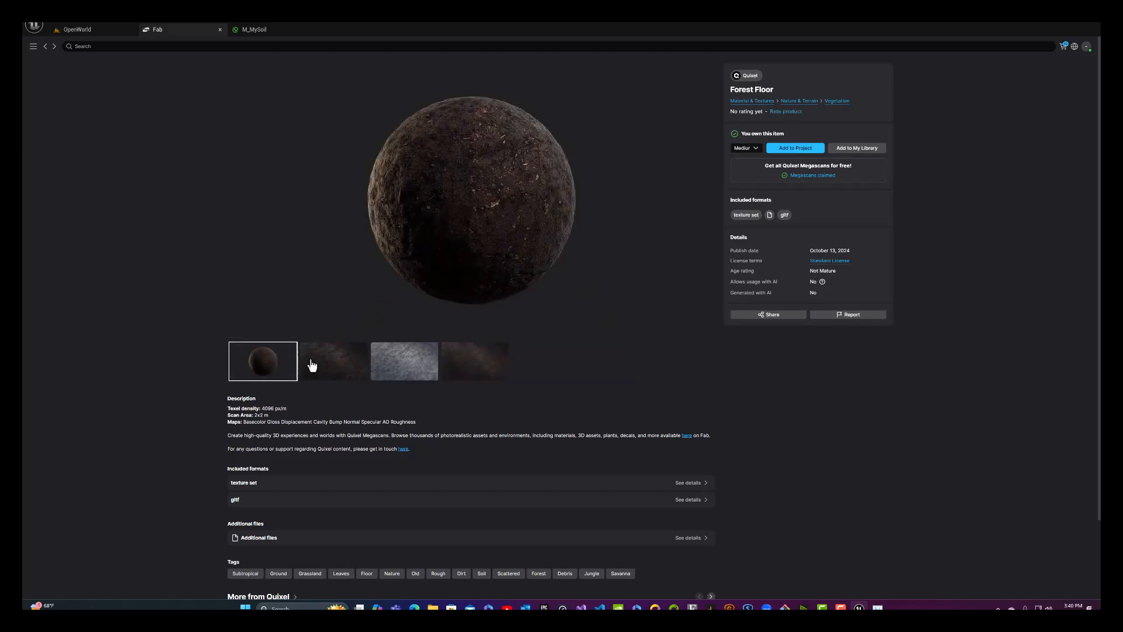
left_click(310, 367)
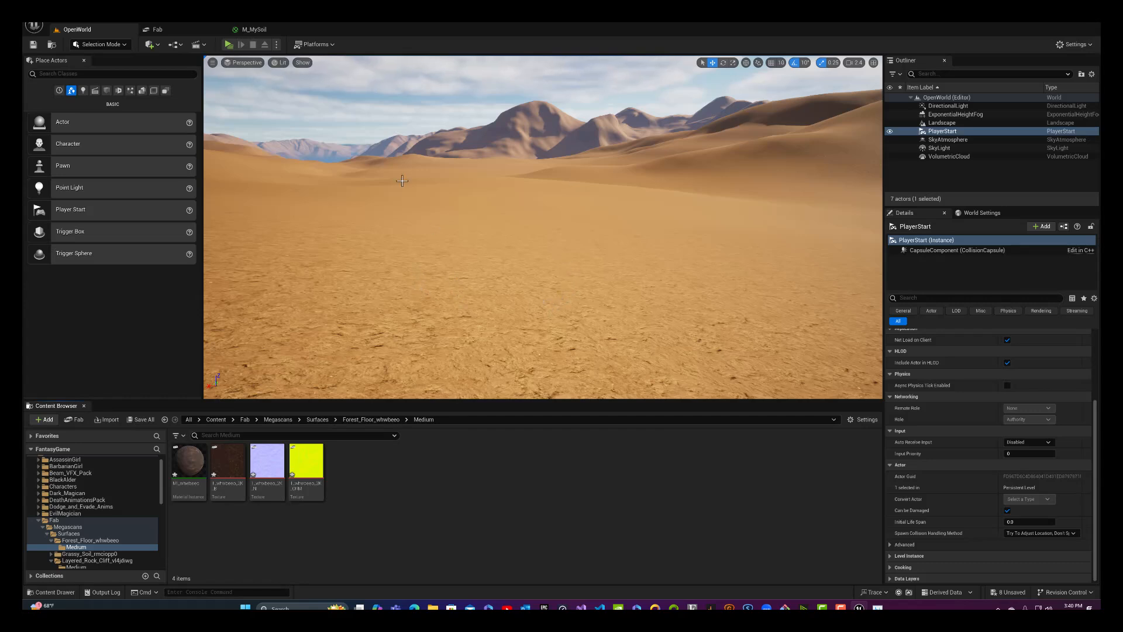
Step: Return to Quixel's Material & Textures listing on Fab and search it for "snow"
left_click(173, 35)
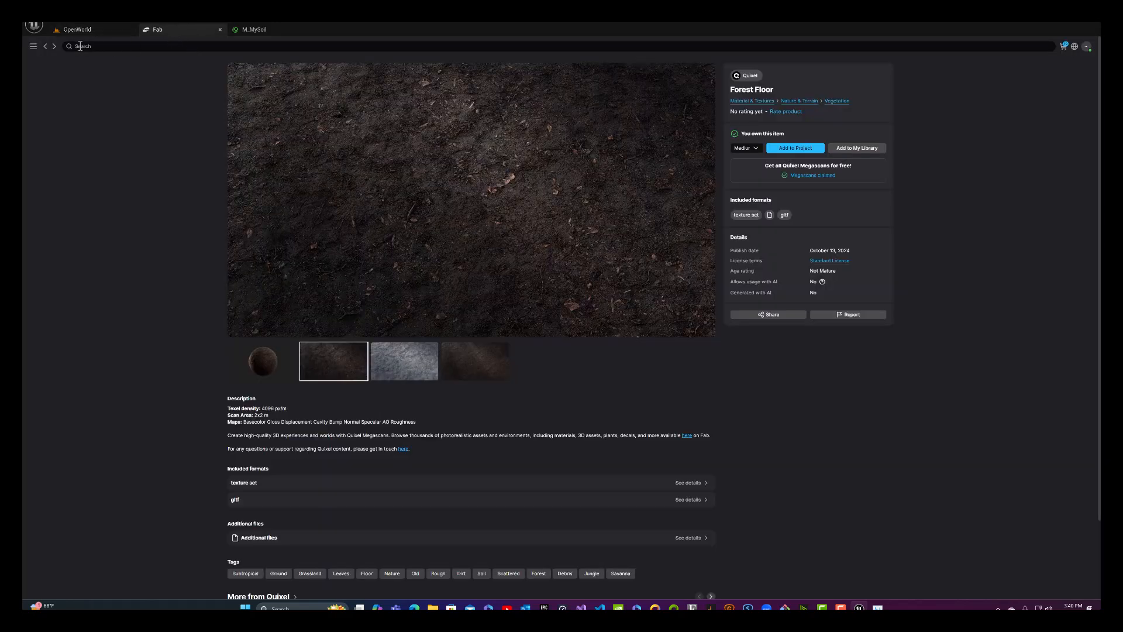
left_click(45, 47)
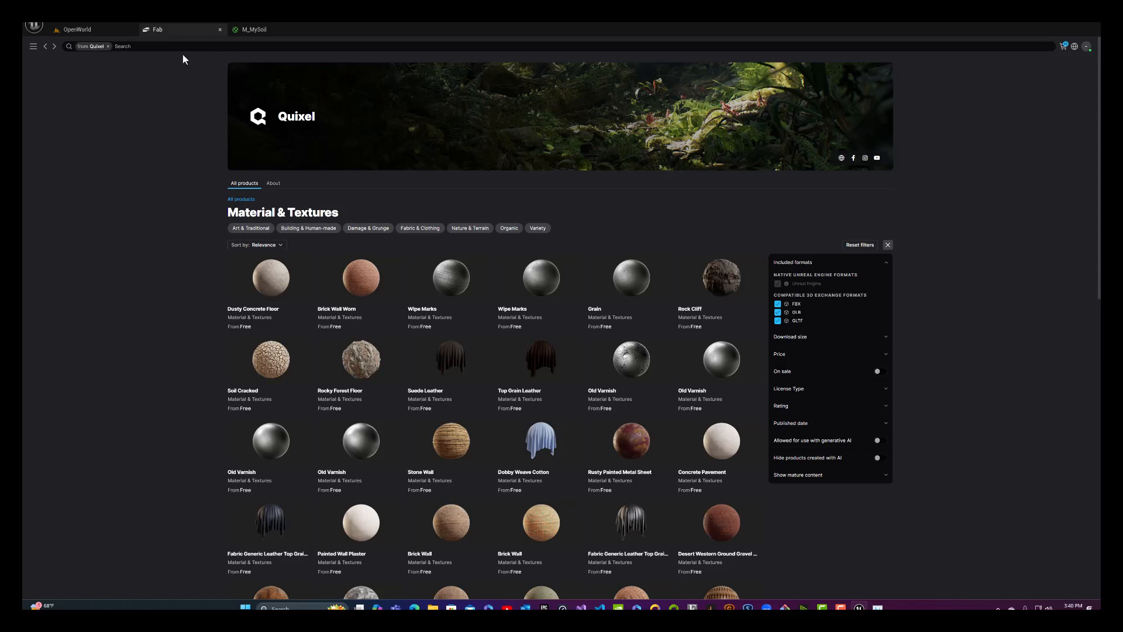
left_click(159, 46)
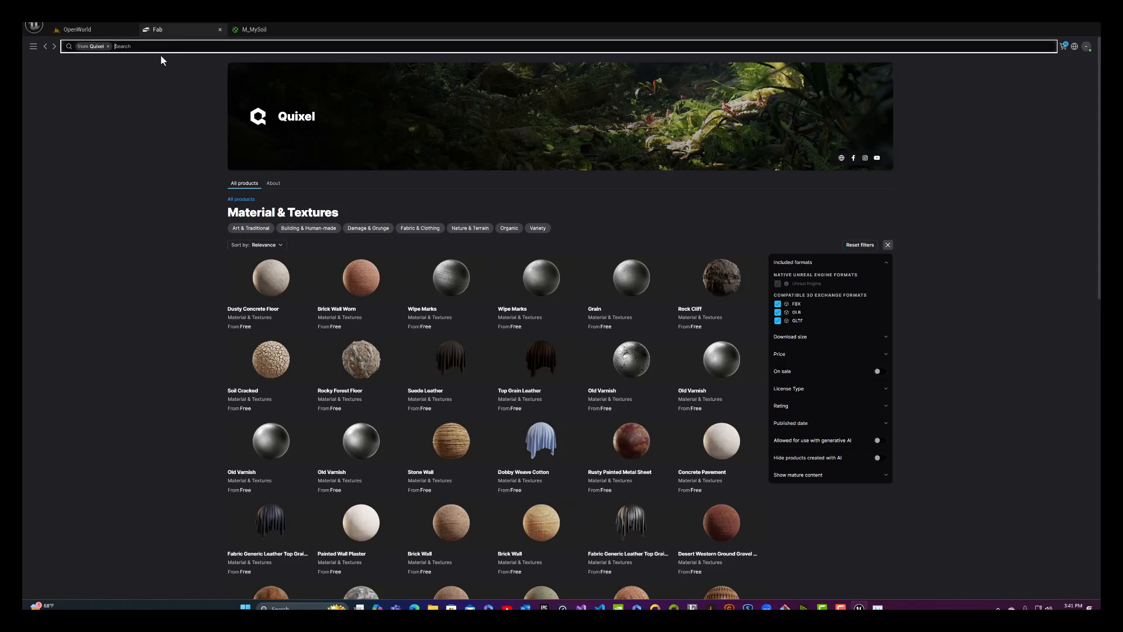
type("snow")
key("Return")
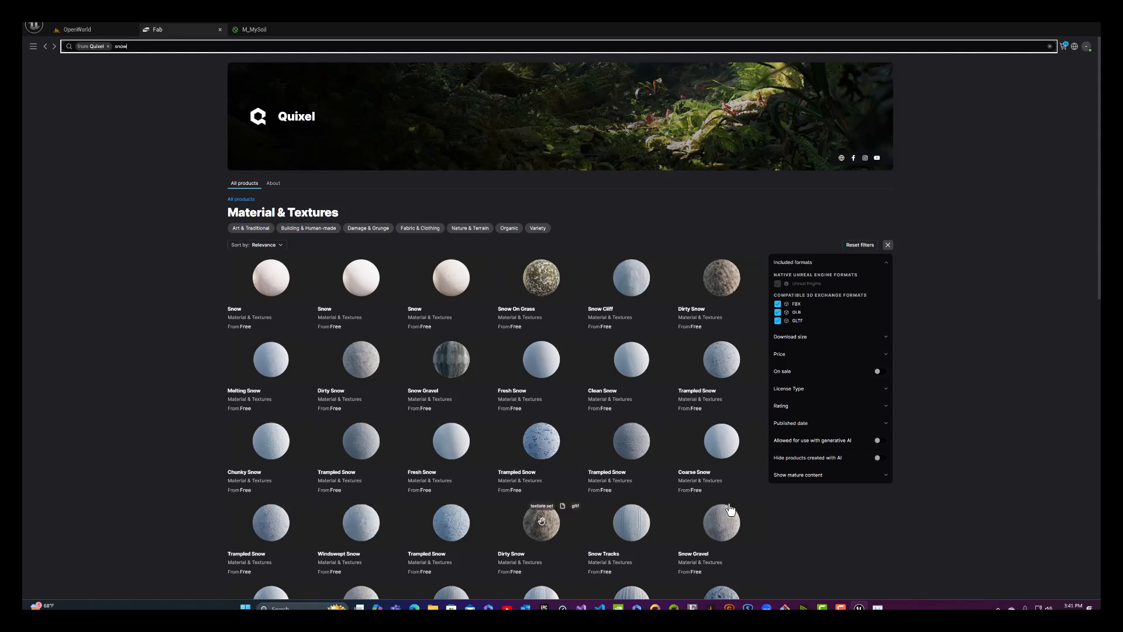
Step: Look through the snow surfaces, open the Dirty Snow product with a rounded grey-white preview and add it to the project at Medium quality
scroll(737, 512, "down", 4)
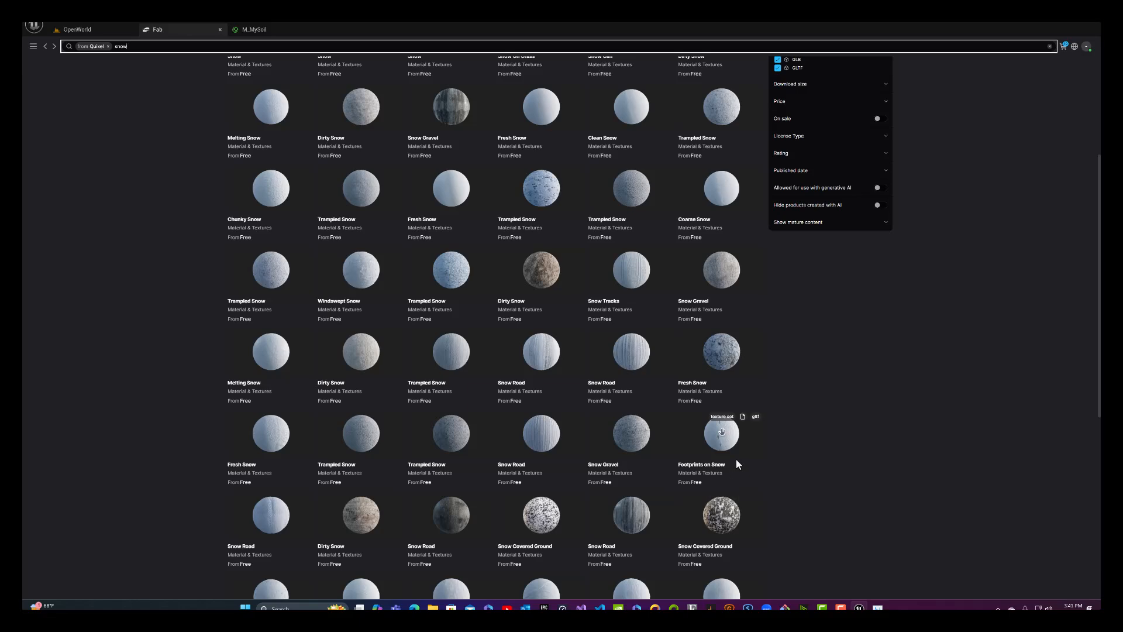
scroll(736, 459, "down", 2)
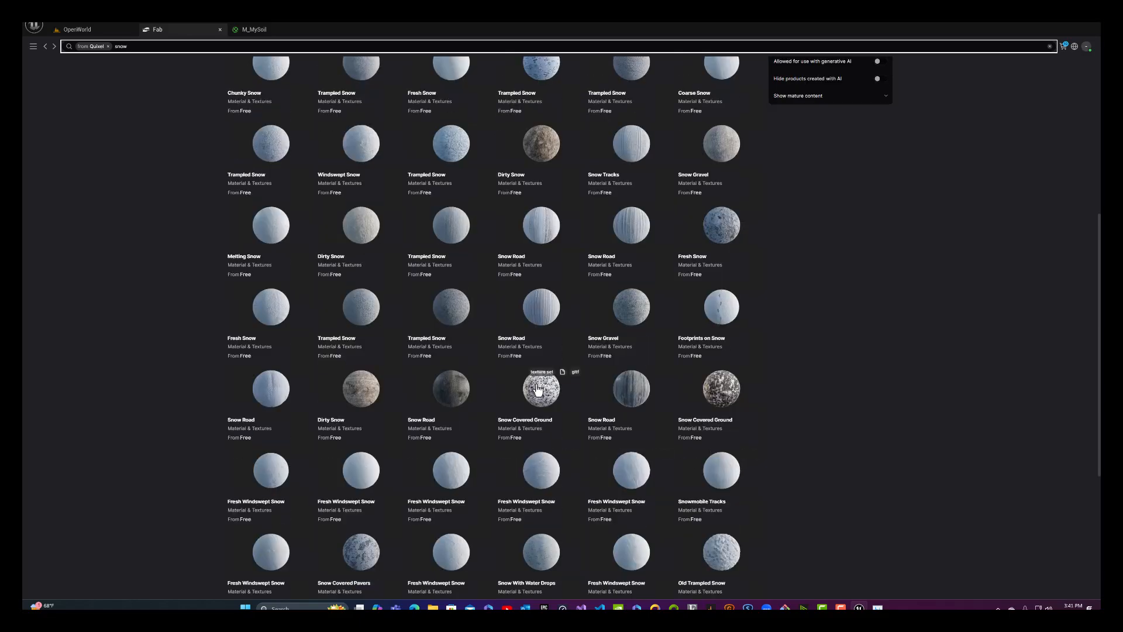
scroll(391, 514, "down", 4)
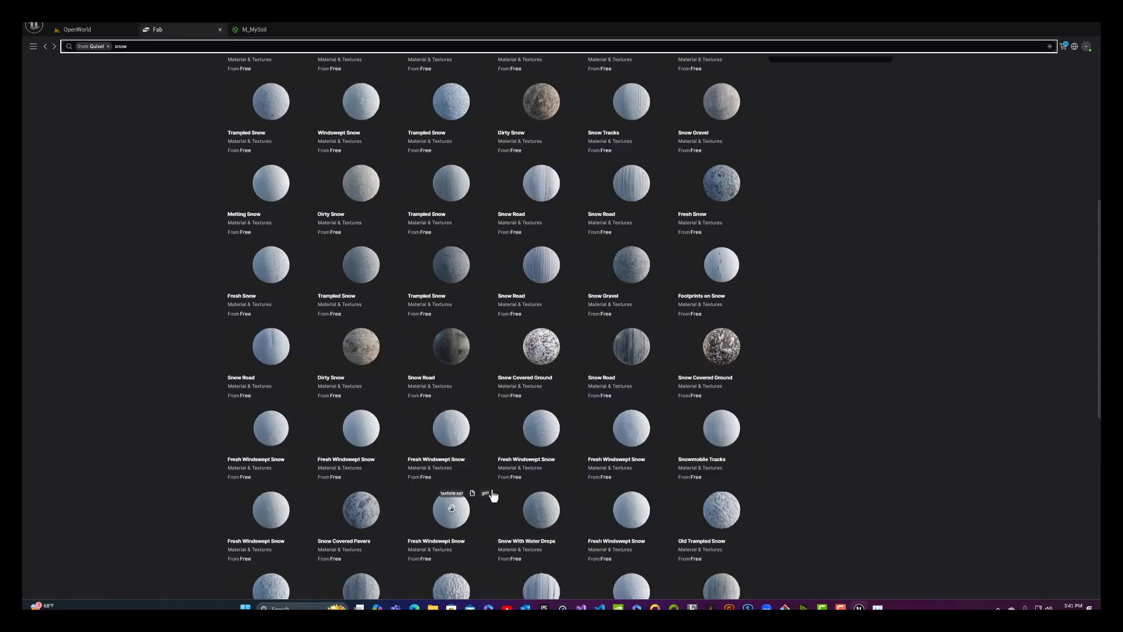
scroll(491, 493, "up", 10)
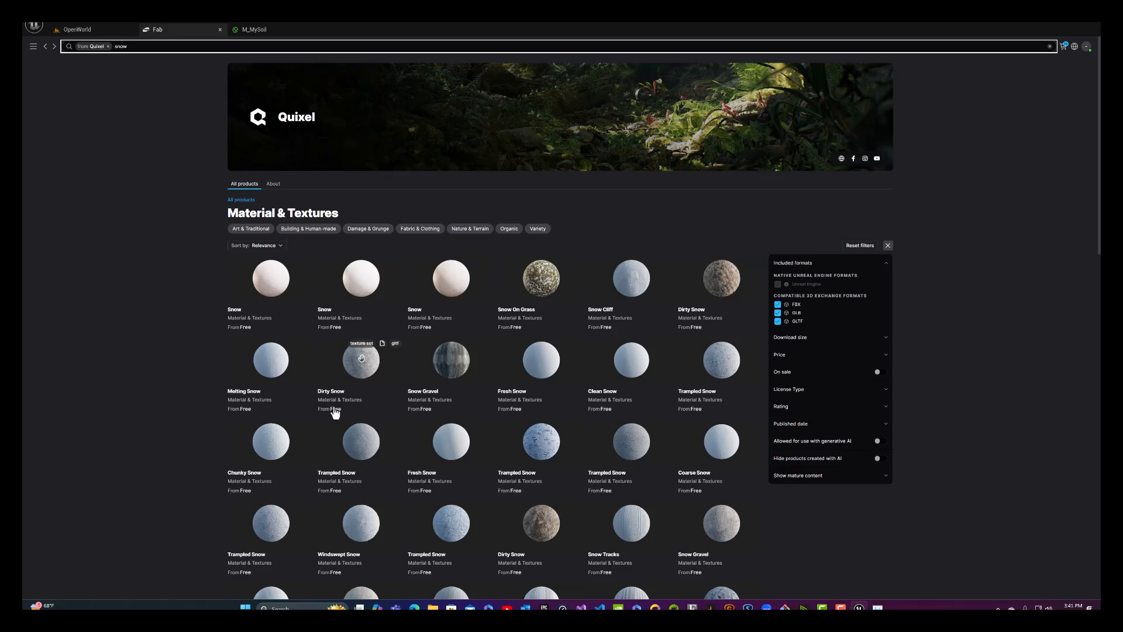
left_click(362, 376)
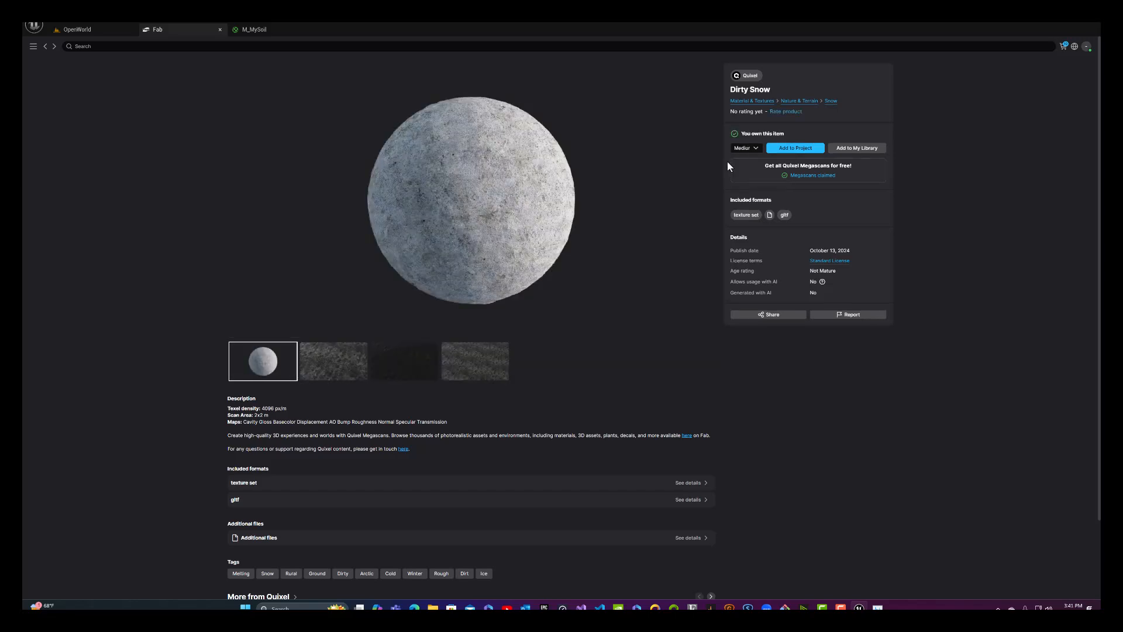
left_click(806, 152)
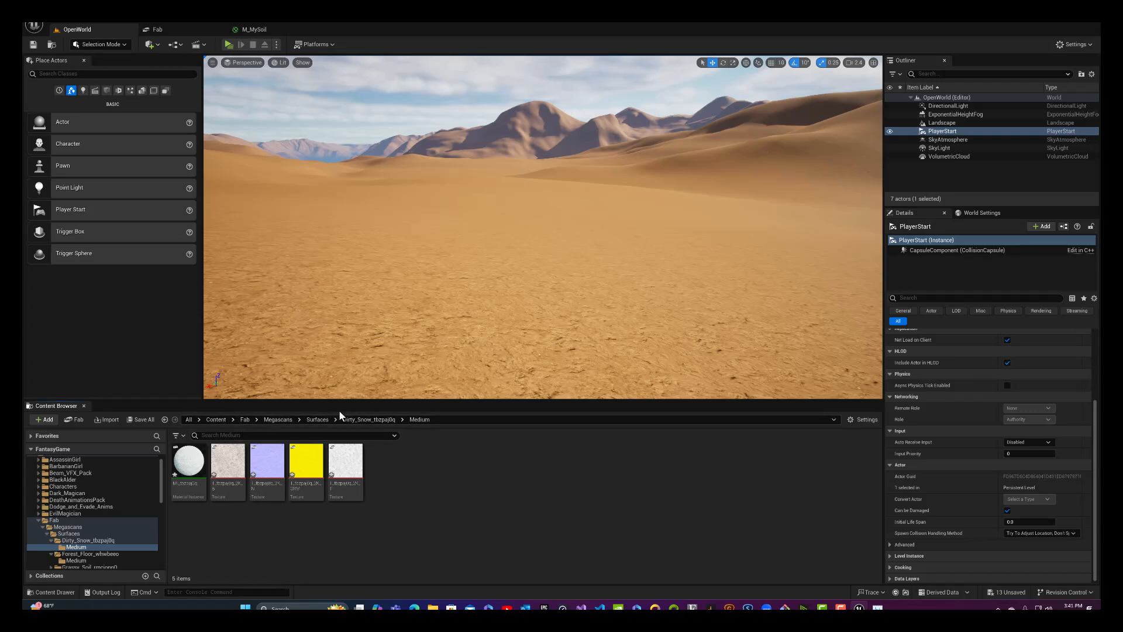
Step: Browse the project content to the Fab > Megascans > Surfaces folder and save all unsaved assets
left_click(279, 421)
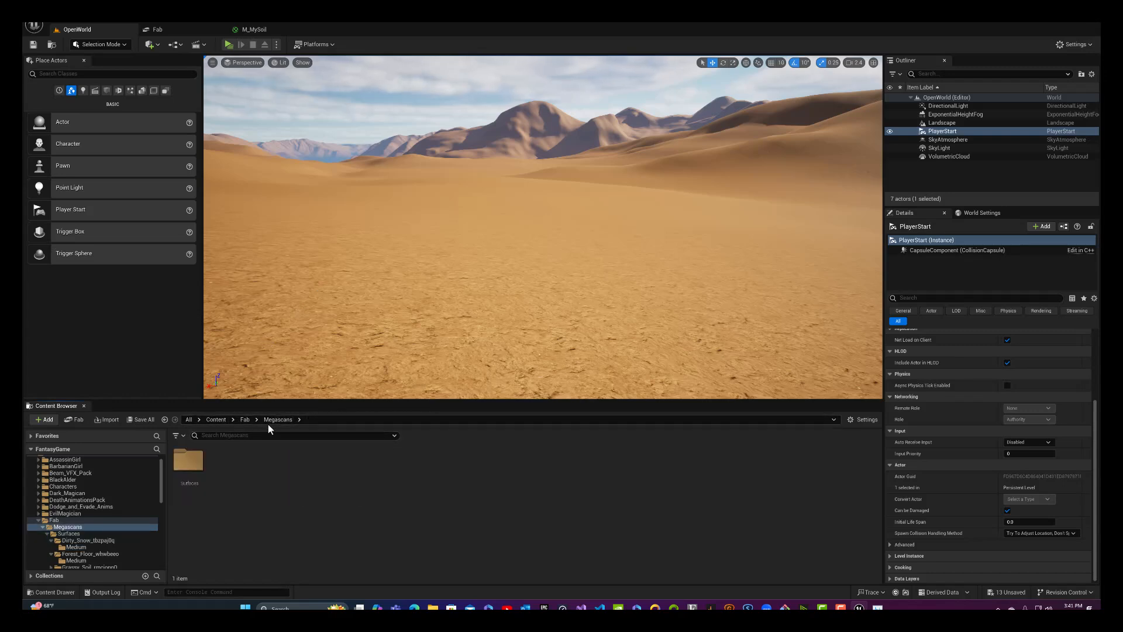
left_click(215, 420)
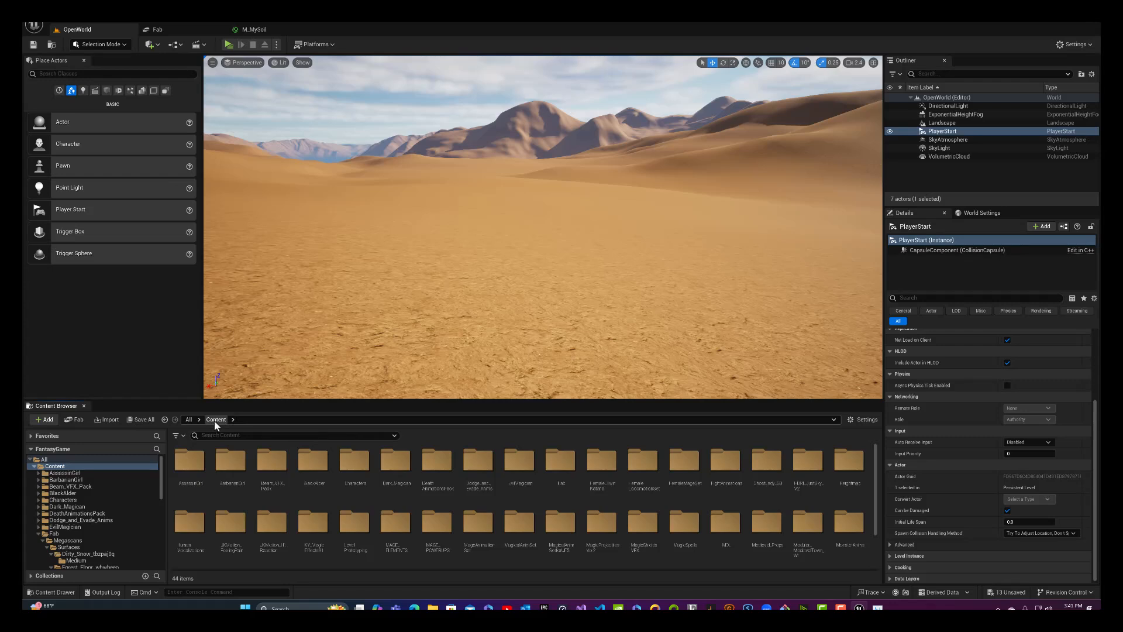
scroll(310, 476, "up", 2)
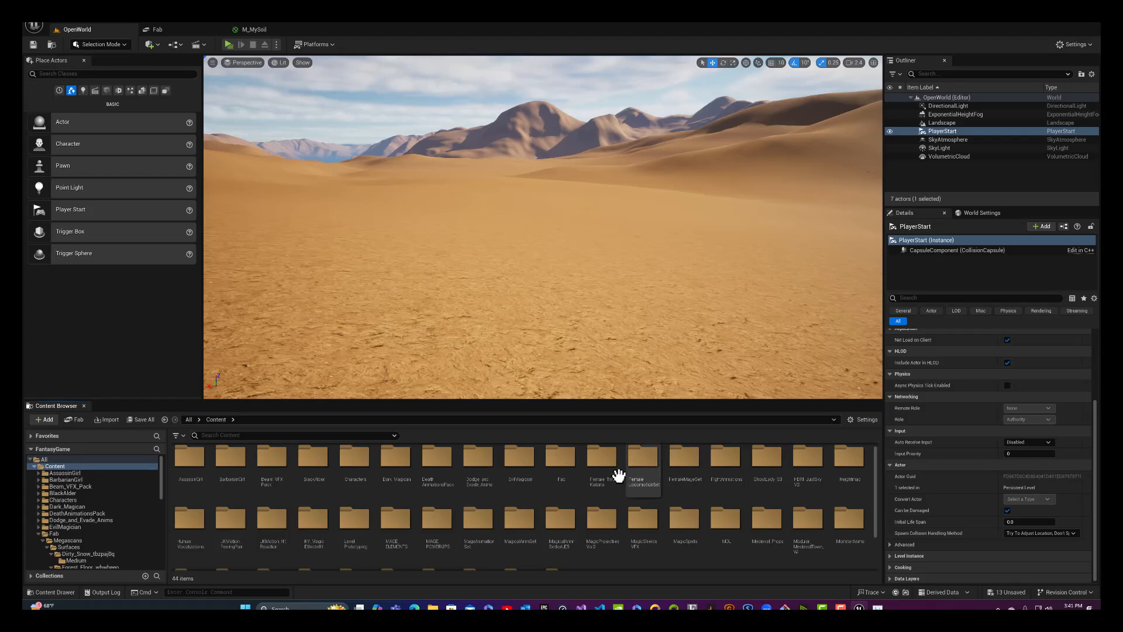
double_click(560, 471)
double_click(187, 460)
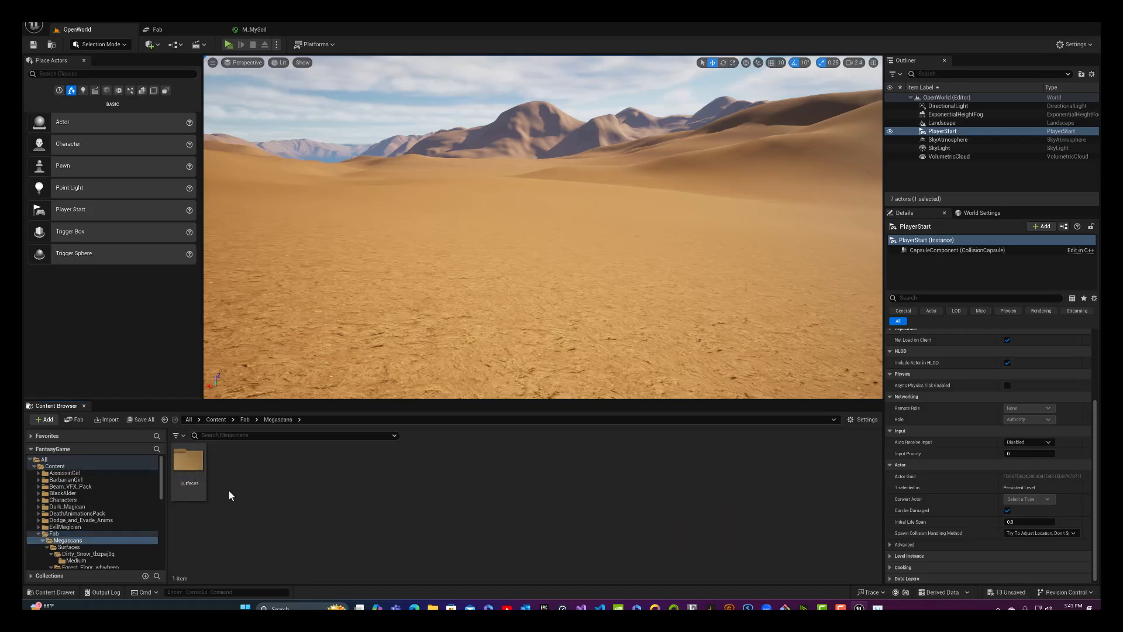
double_click(185, 461)
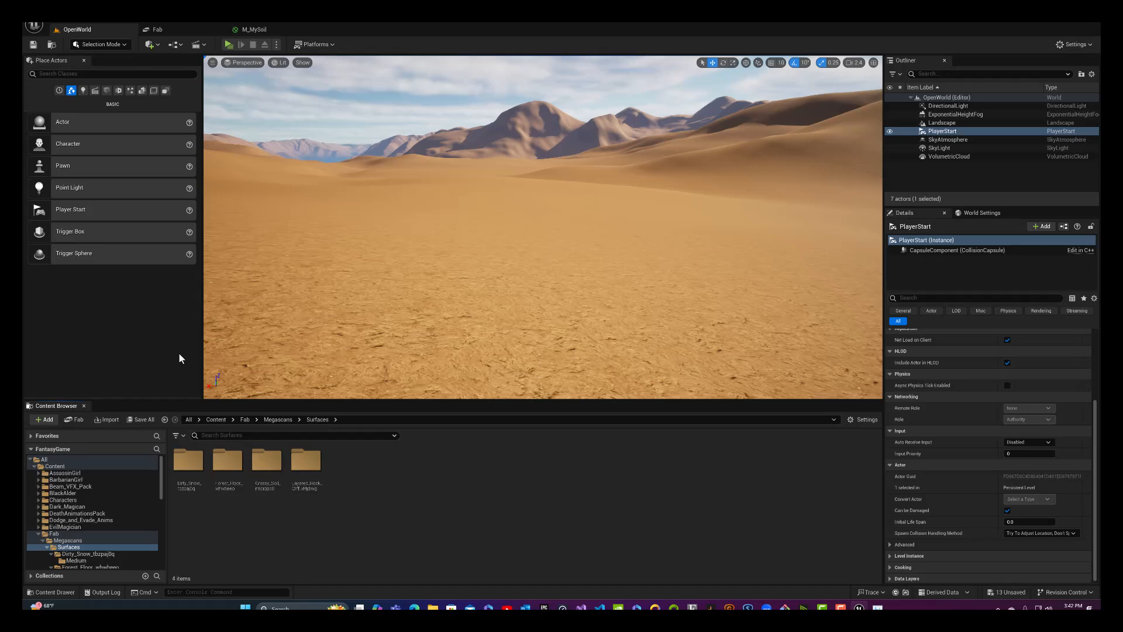
key("ctrl+s")
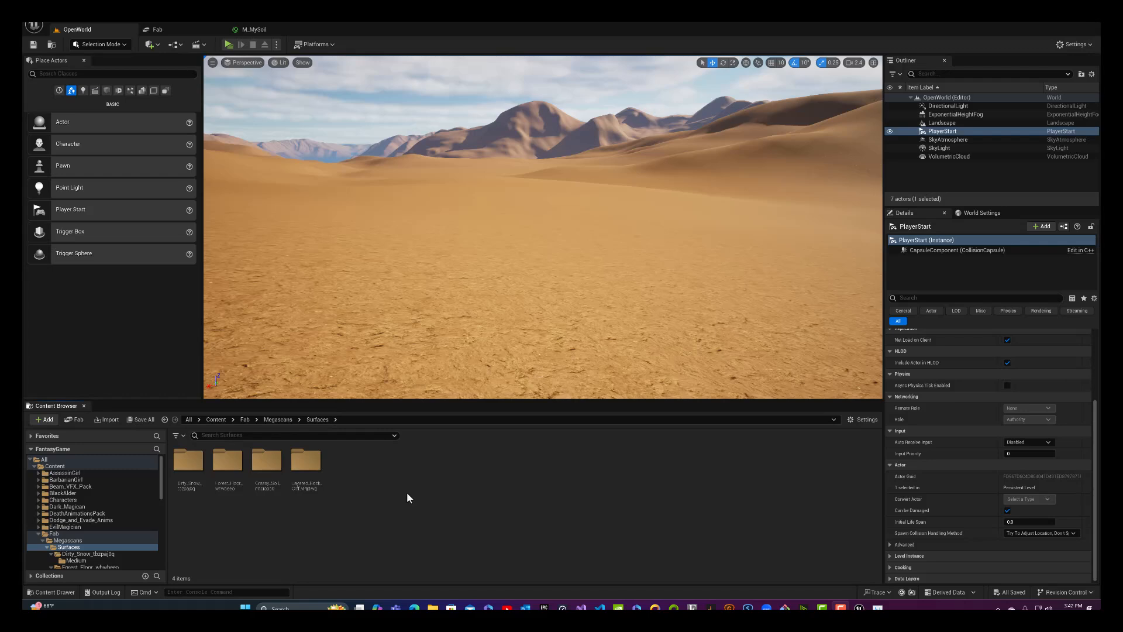
Step: Create a new folder named Landscape inside the Megascans Surfaces folder
right_click(342, 480)
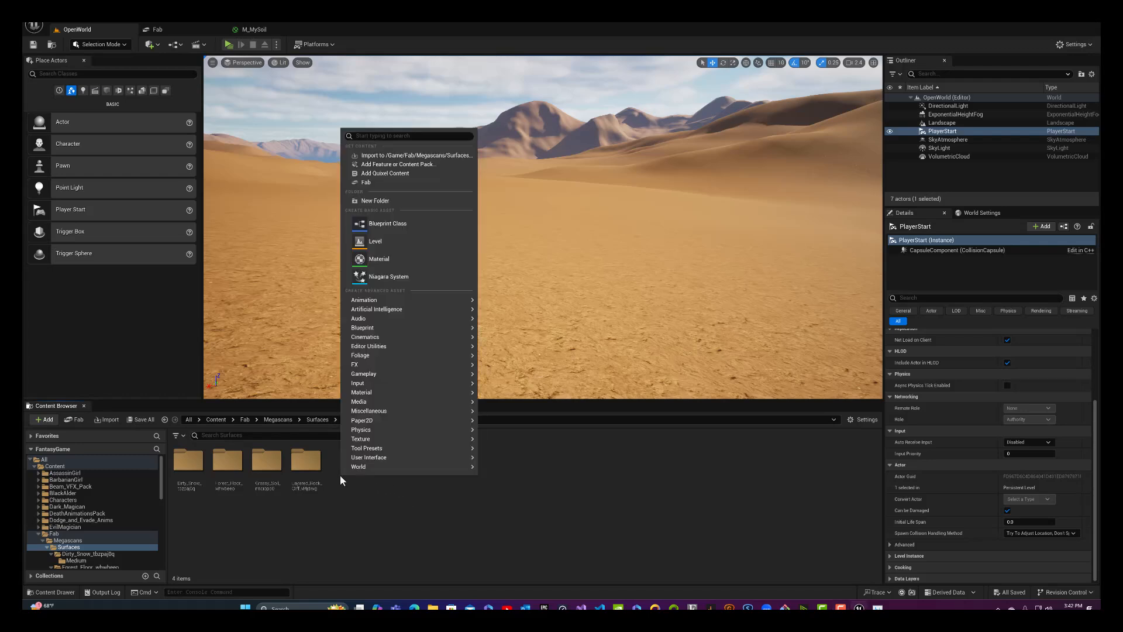
left_click(405, 202)
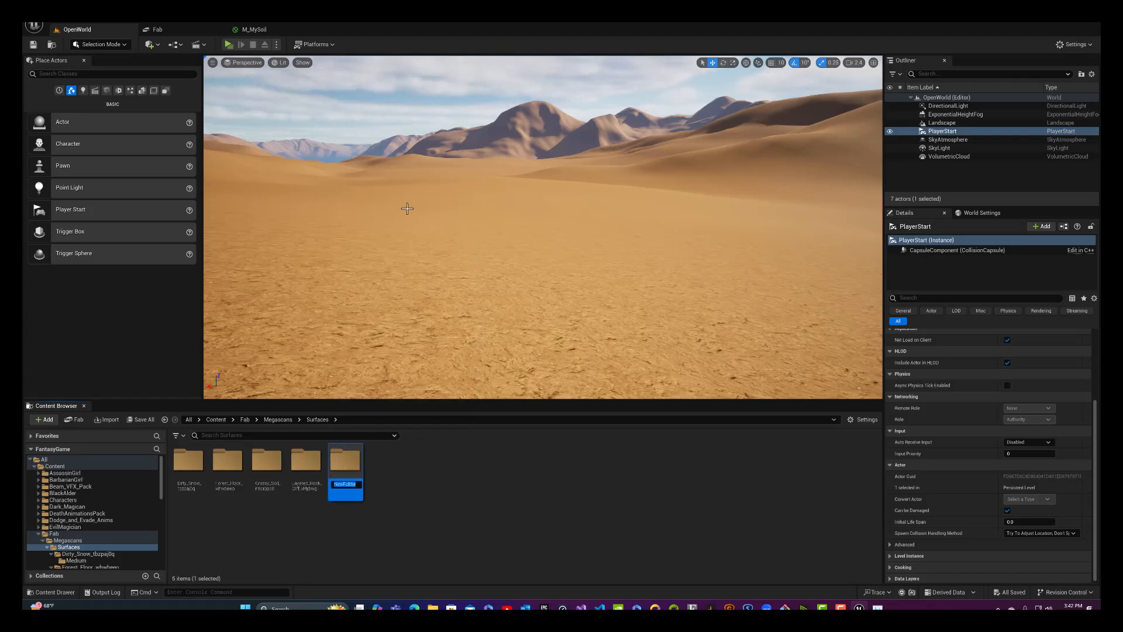
type("Landscape")
key("Return")
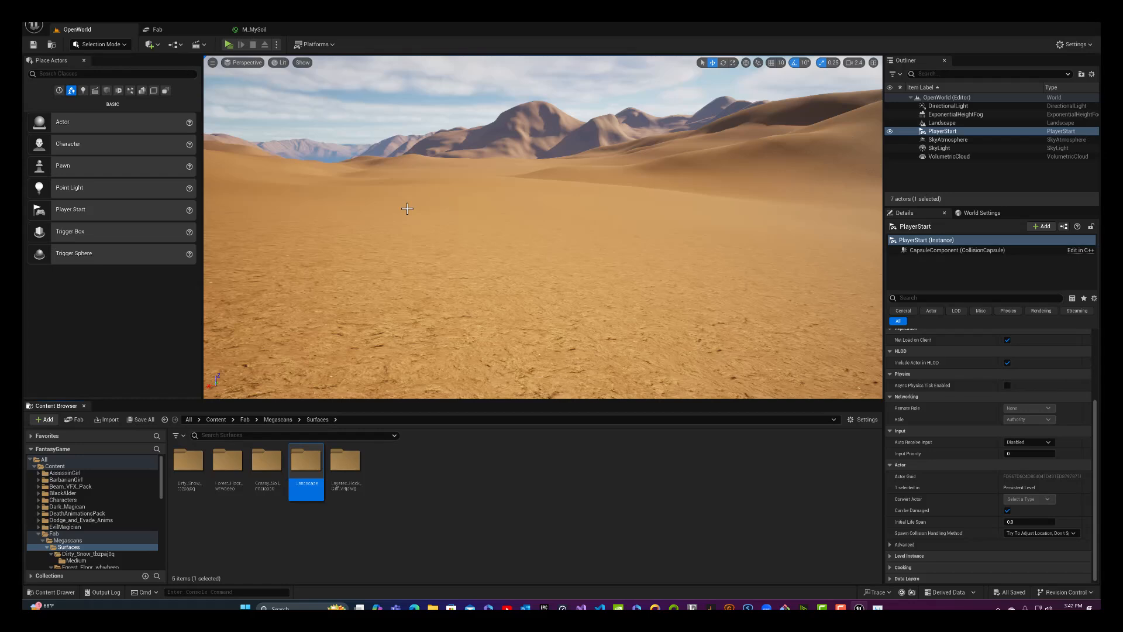
Step: Create a material named M_Landscape in the Landscape folder and open its material graph
double_click(306, 462)
right_click(233, 527)
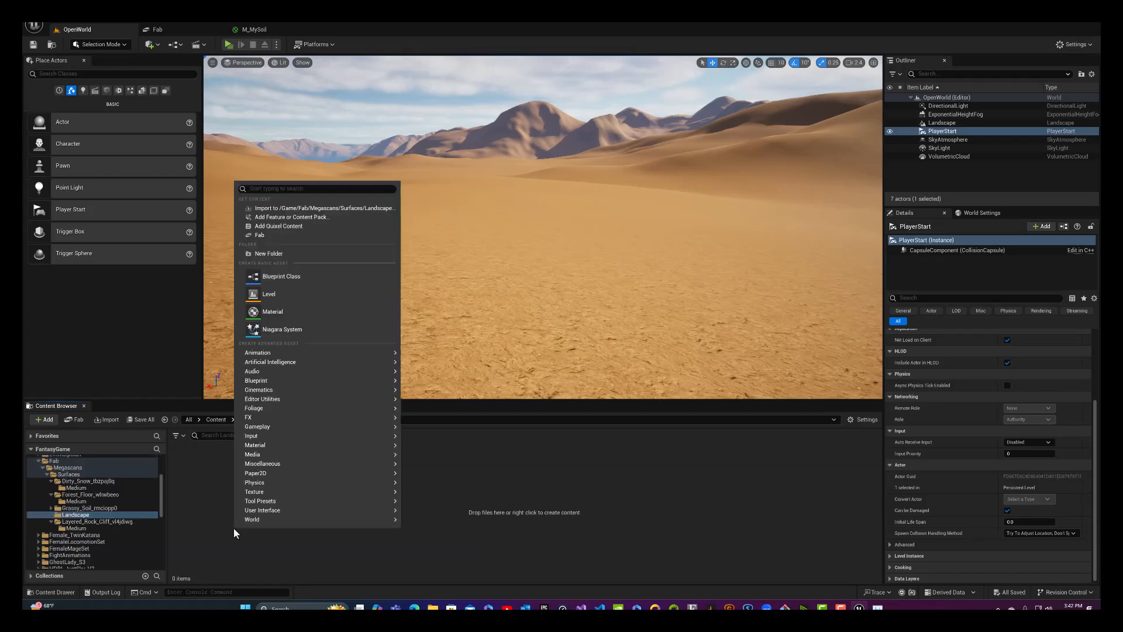
left_click(262, 315)
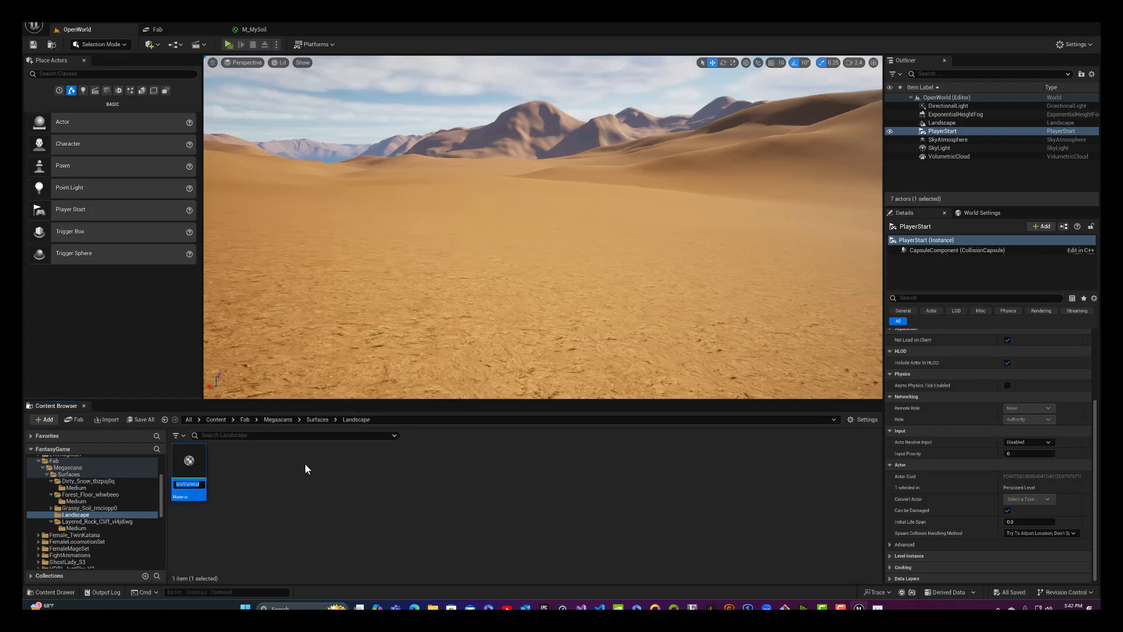
type("M_Landscap")
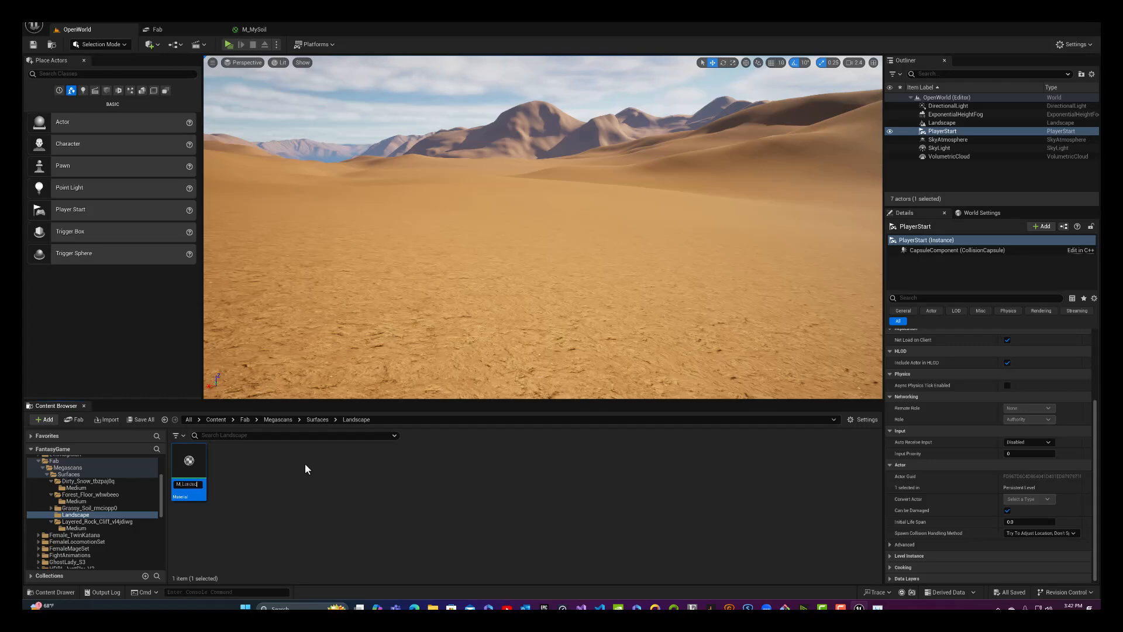
type("e")
key("Return")
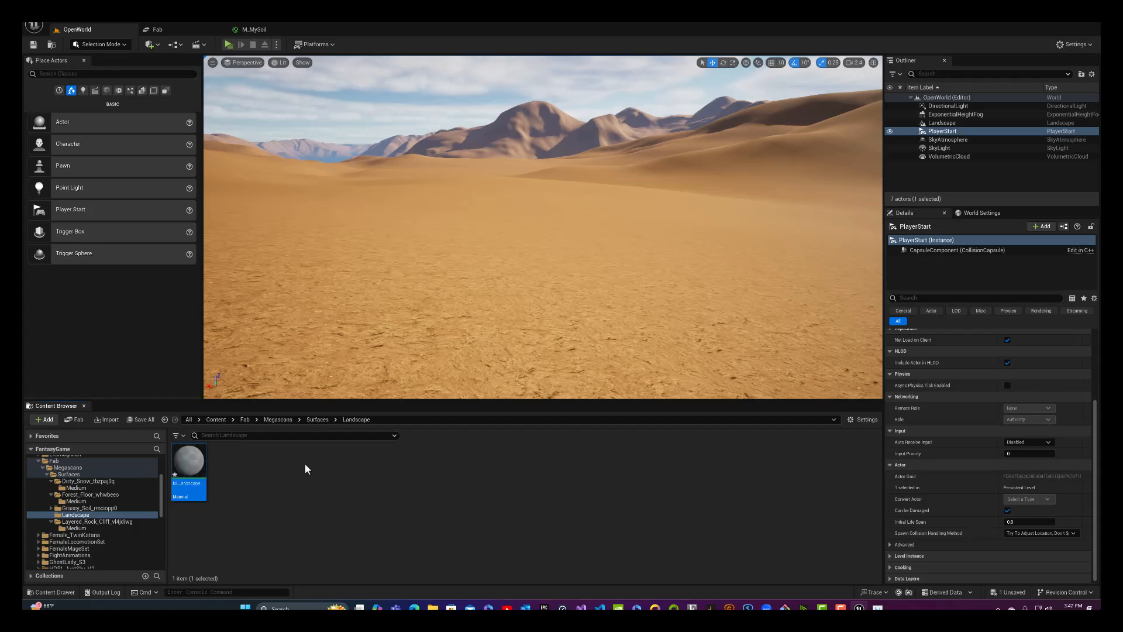
double_click(188, 465)
scroll(547, 180, "down", 3)
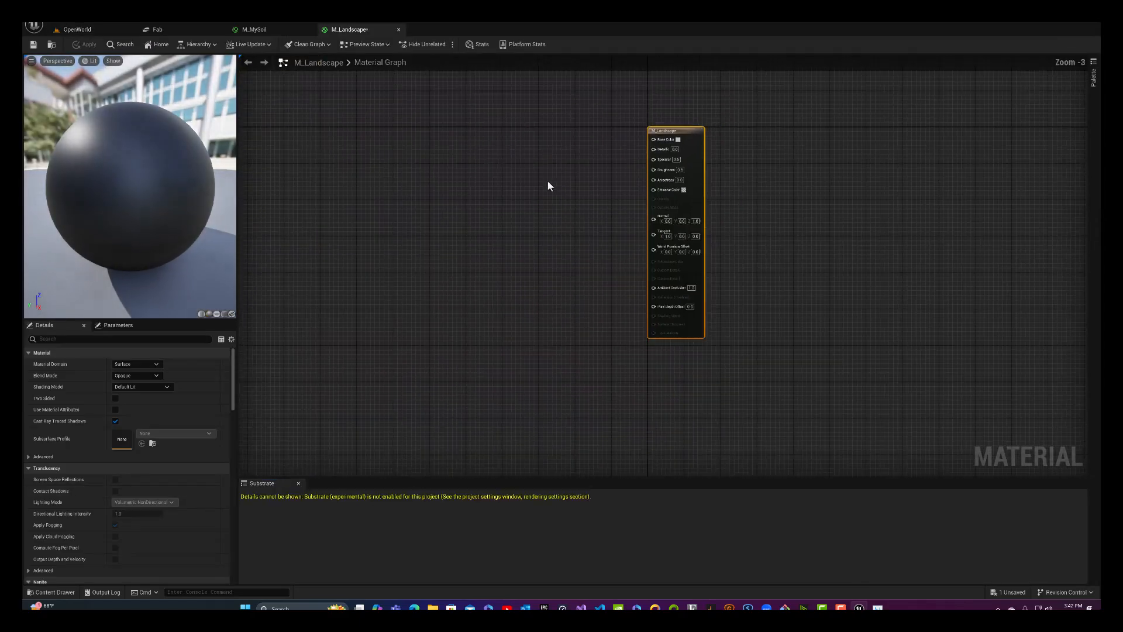
right_click_drag(535, 185, 668, 185)
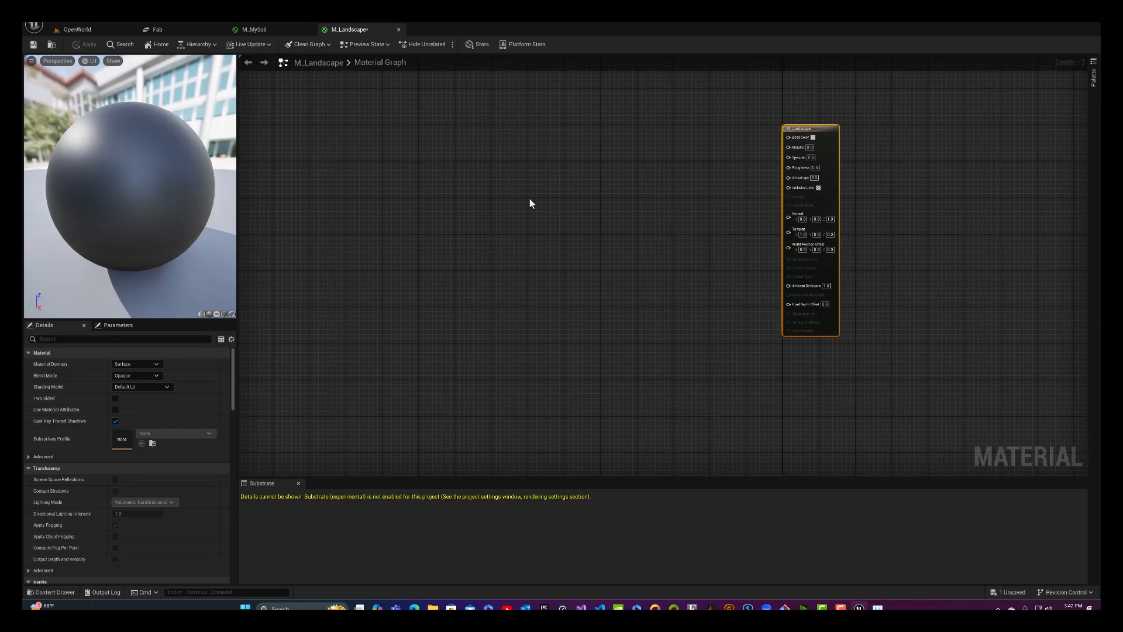
right_click_drag(529, 198, 587, 233)
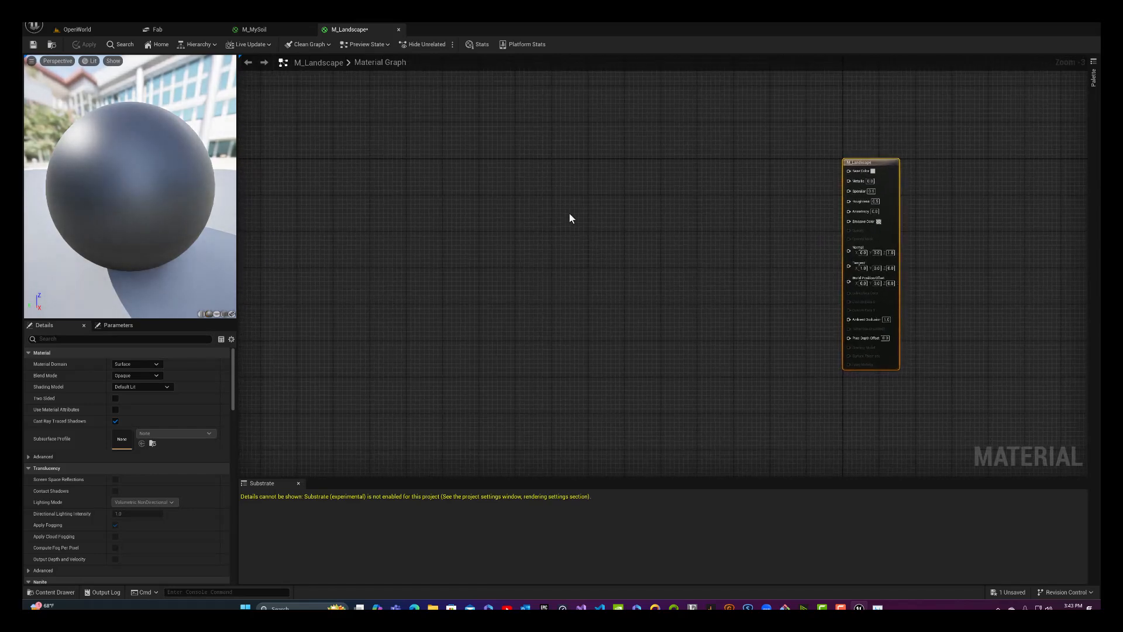
Step: Copy all nodes of the M_MySoil graph, including the Specular parameter, but not the main material node
left_click(273, 30)
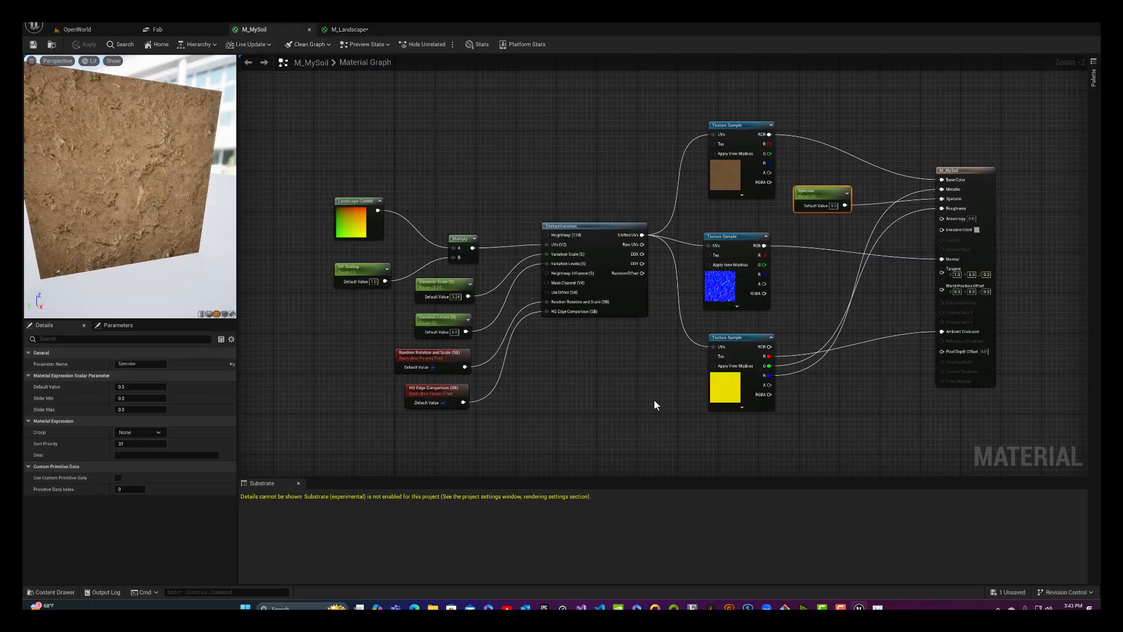
right_click_drag(654, 401, 654, 372)
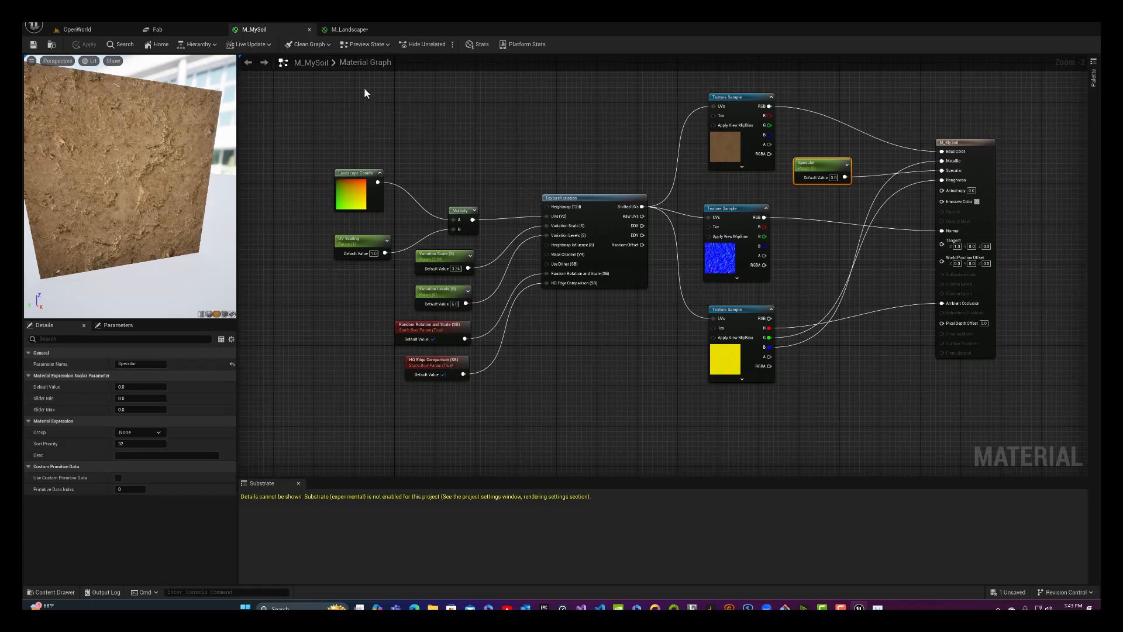
left_click_drag(333, 90, 735, 407)
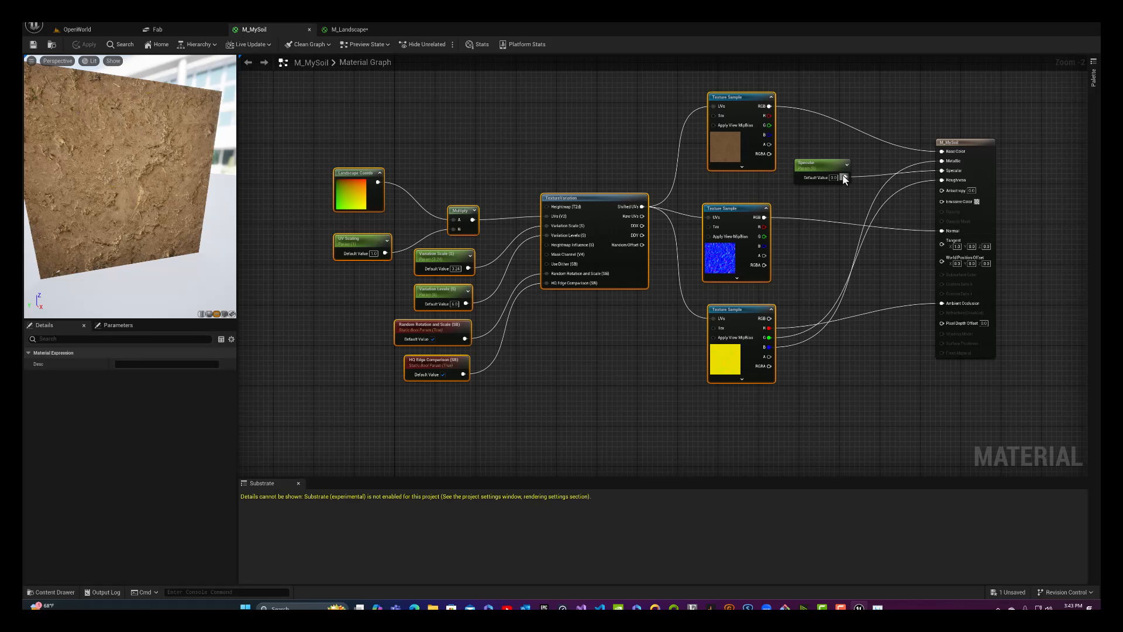
left_click(326, 94)
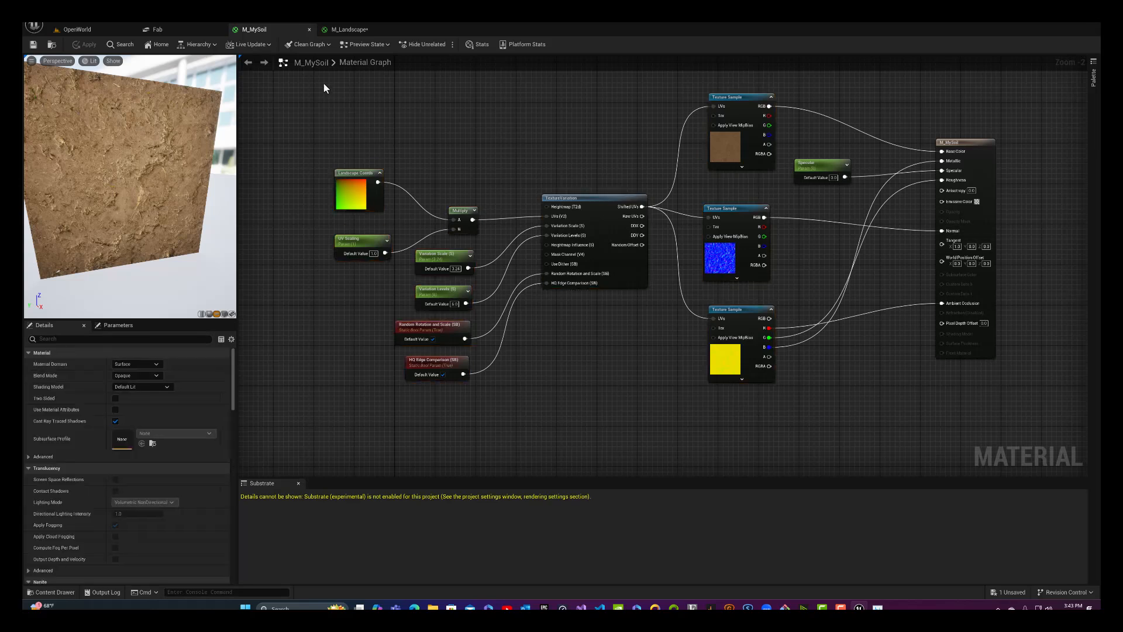
left_click_drag(324, 83, 859, 413)
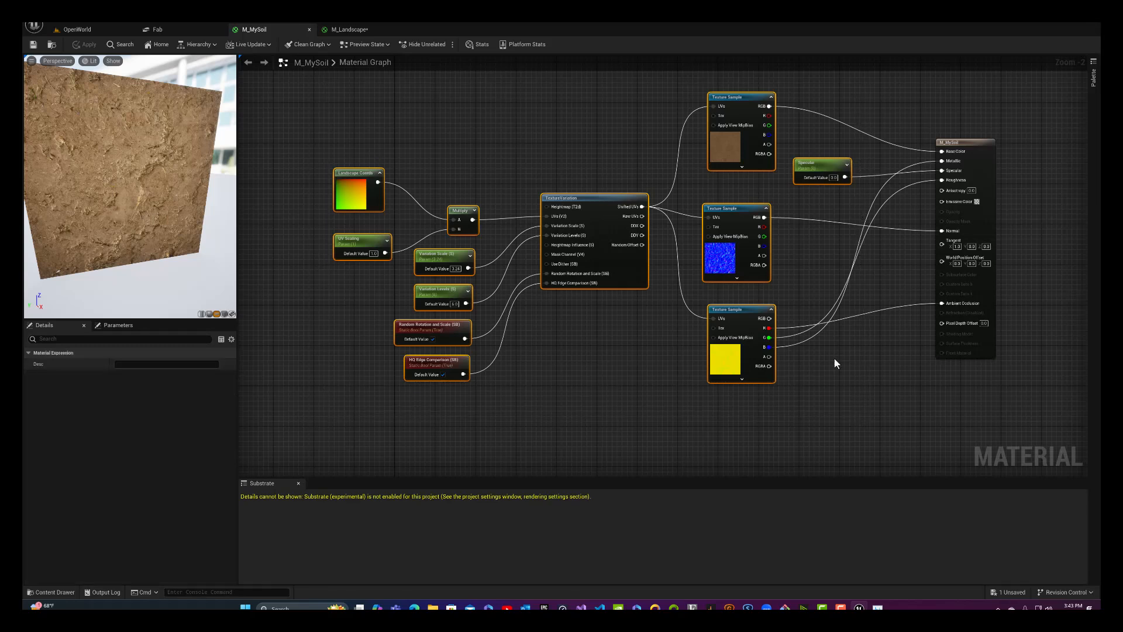
Step: Paste the soil nodes into the M_Landscape graph and arrange them as a group ahead of the main material node
left_click(349, 29)
right_click(338, 133)
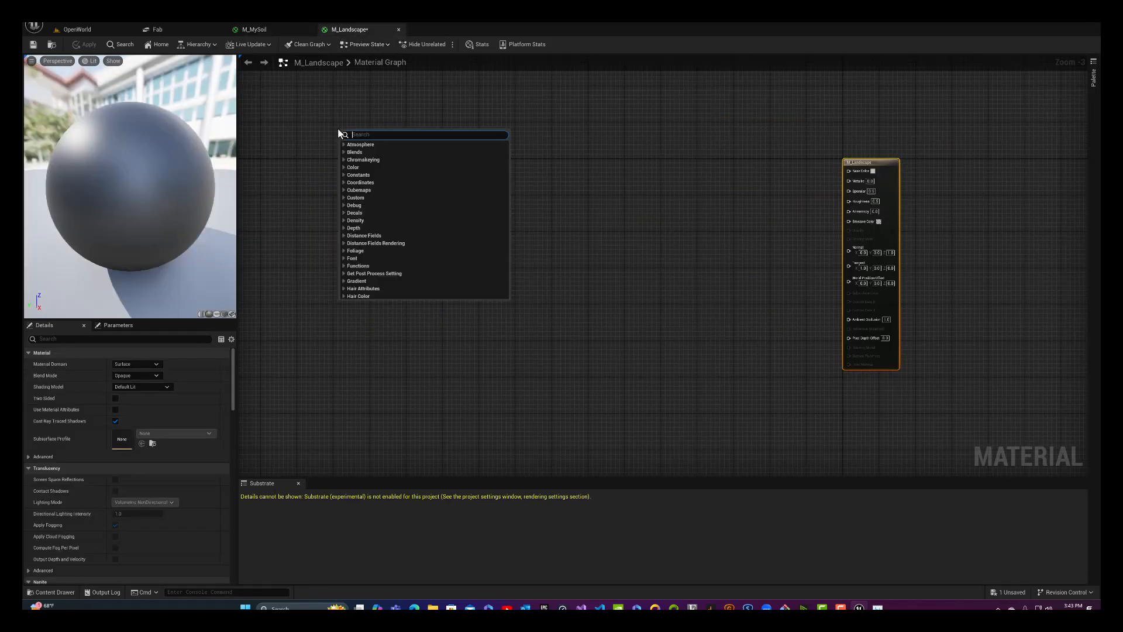
left_click(476, 101)
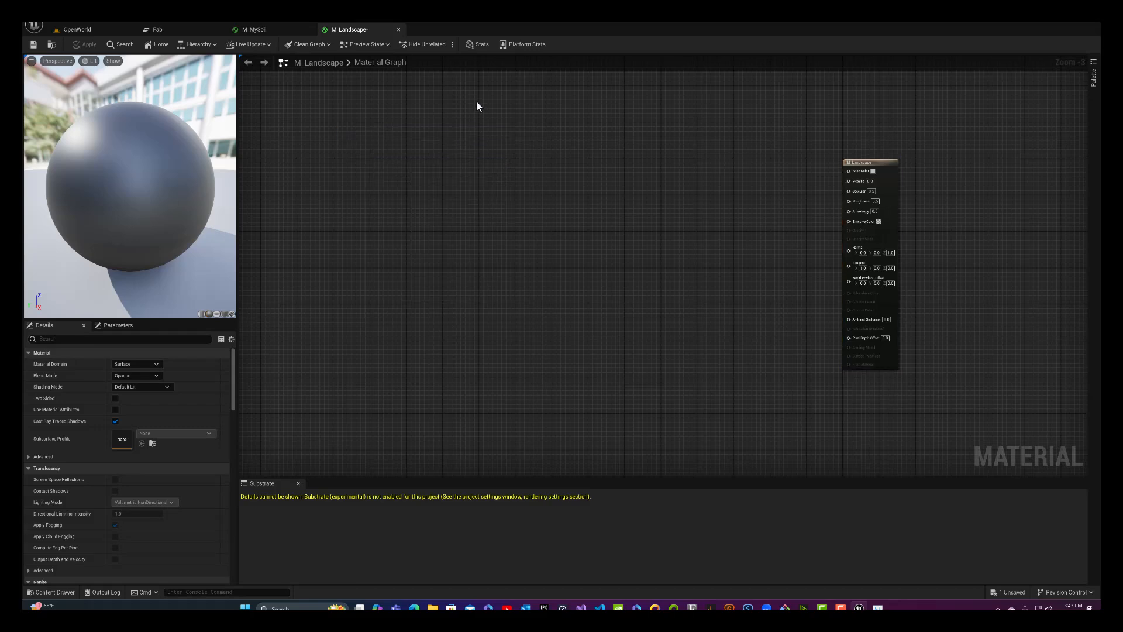
key("ctrl+v")
right_click_drag(511, 189, 538, 275)
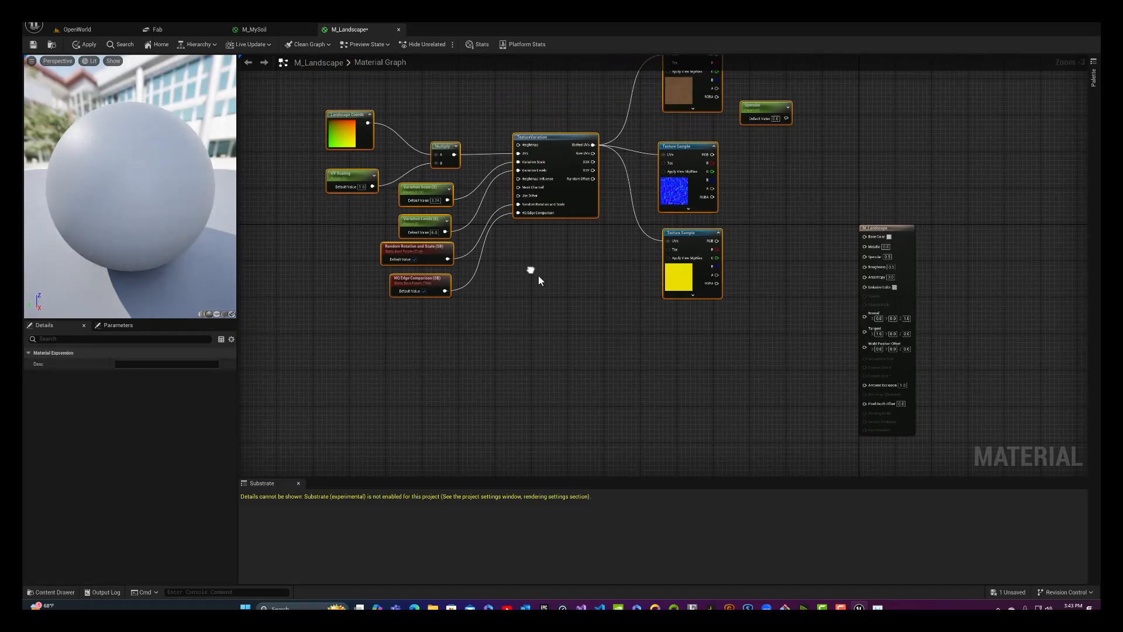
left_click_drag(676, 89, 617, 148)
left_click(708, 168)
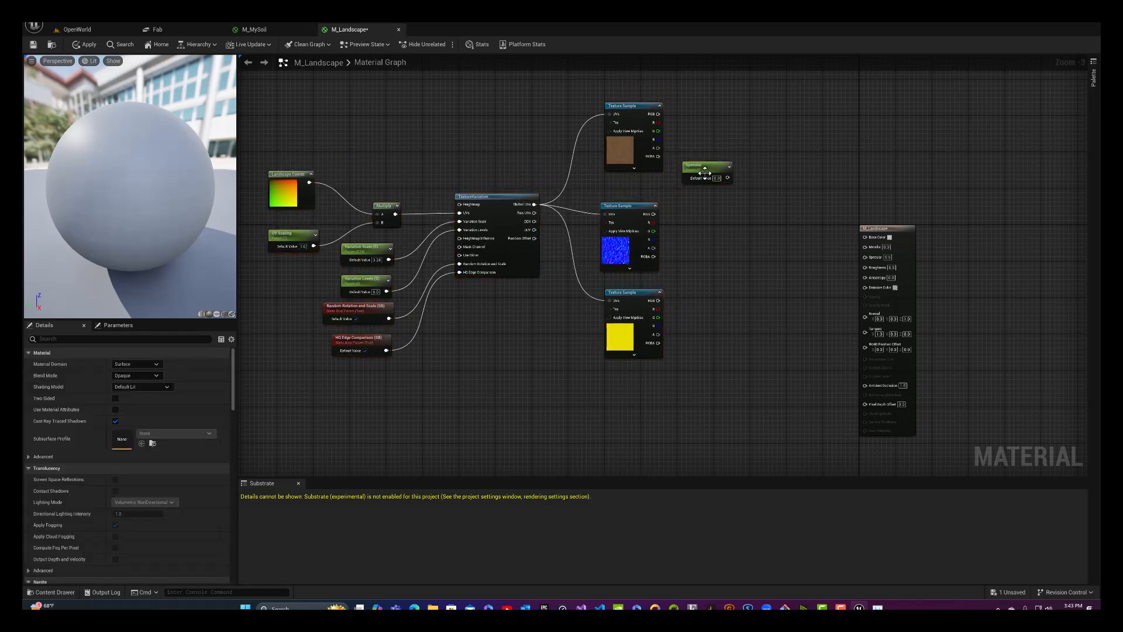
Step: Delete the Specular parameter and move the main material node farther from the texture samples
key("Delete")
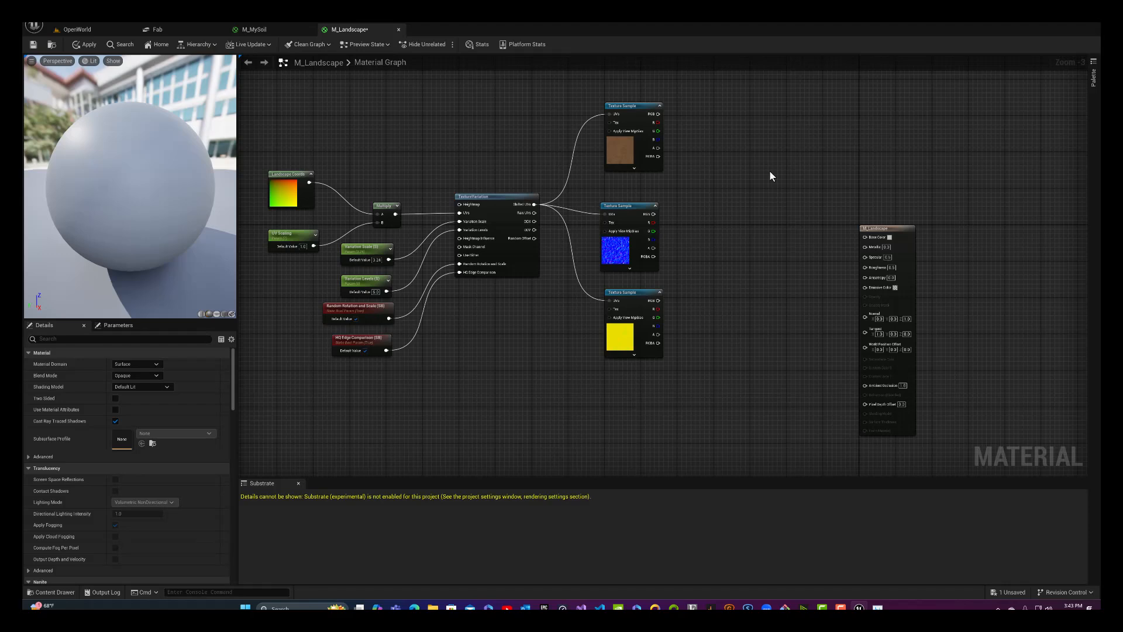
left_click_drag(897, 241, 943, 174)
Step: Add a LandscapeLayerBlend node between the base colour texture sample and the main material node
right_click(768, 199)
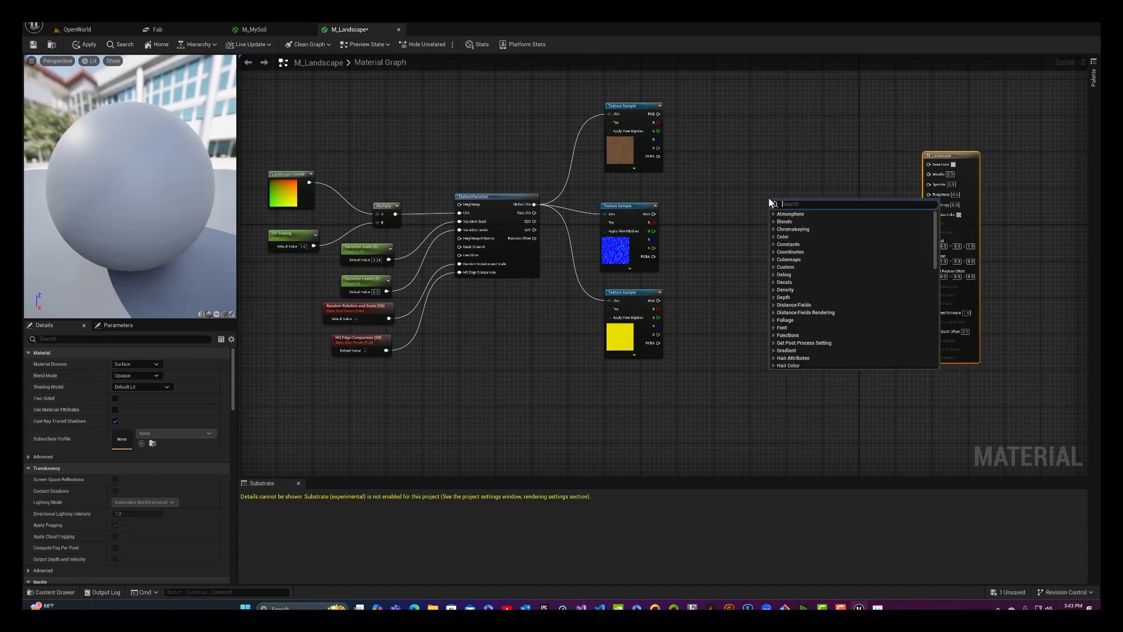
type("Landscap")
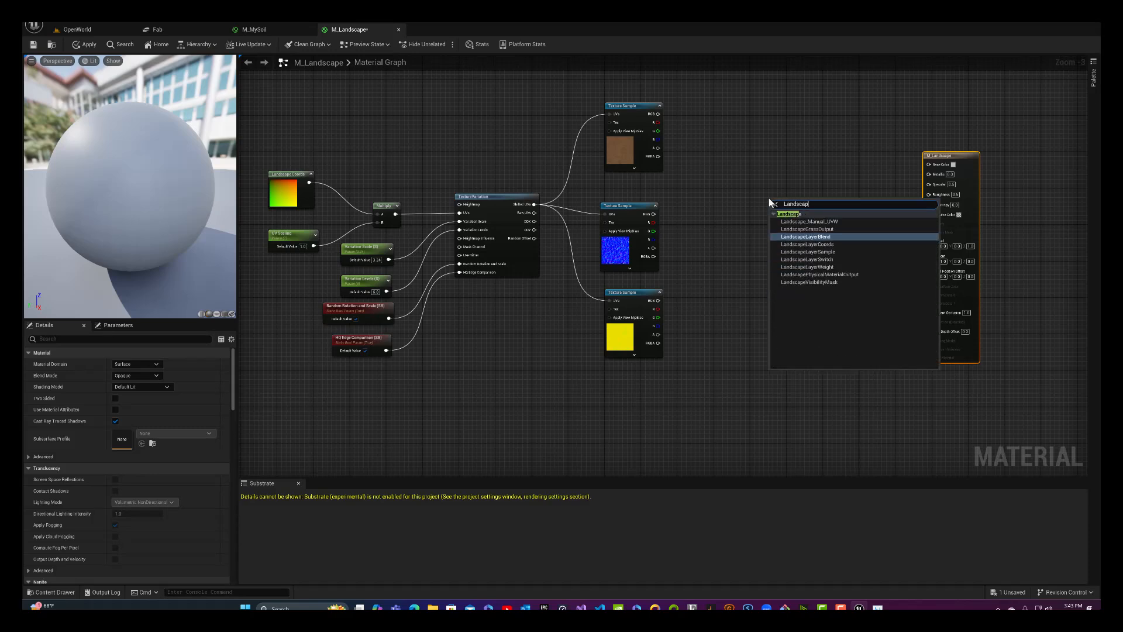
type("ela")
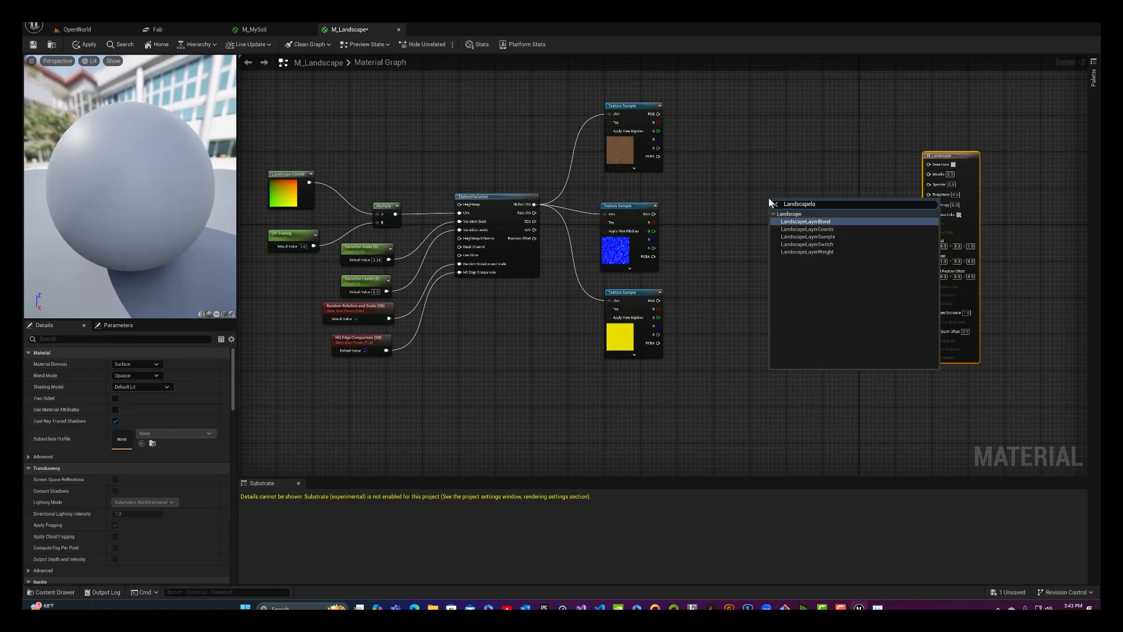
left_click(806, 222)
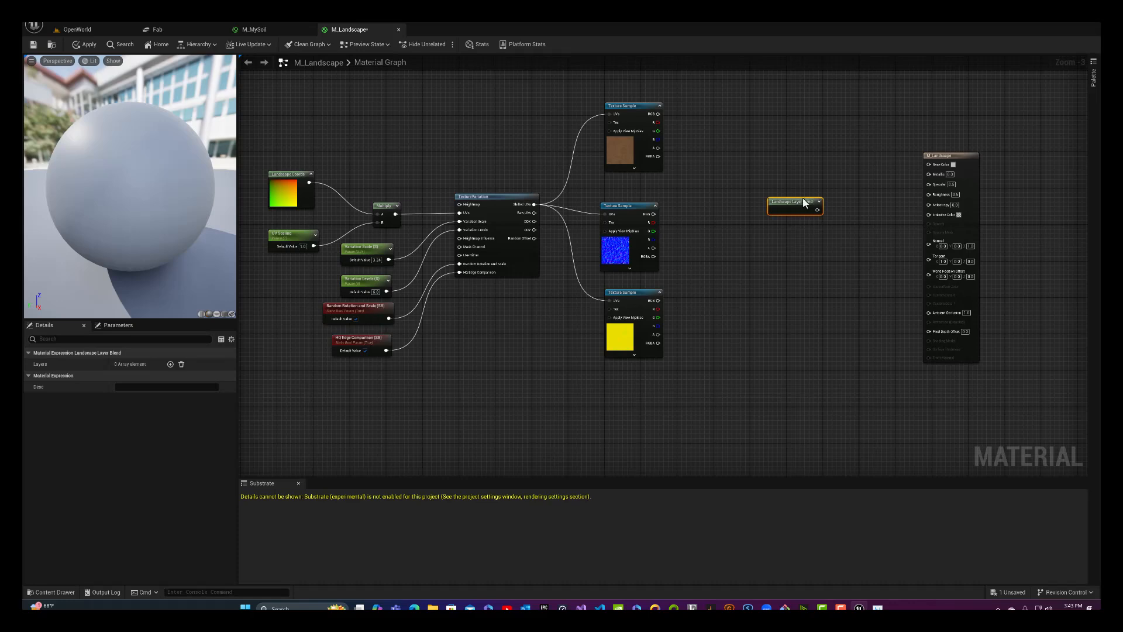
left_click_drag(803, 202, 807, 146)
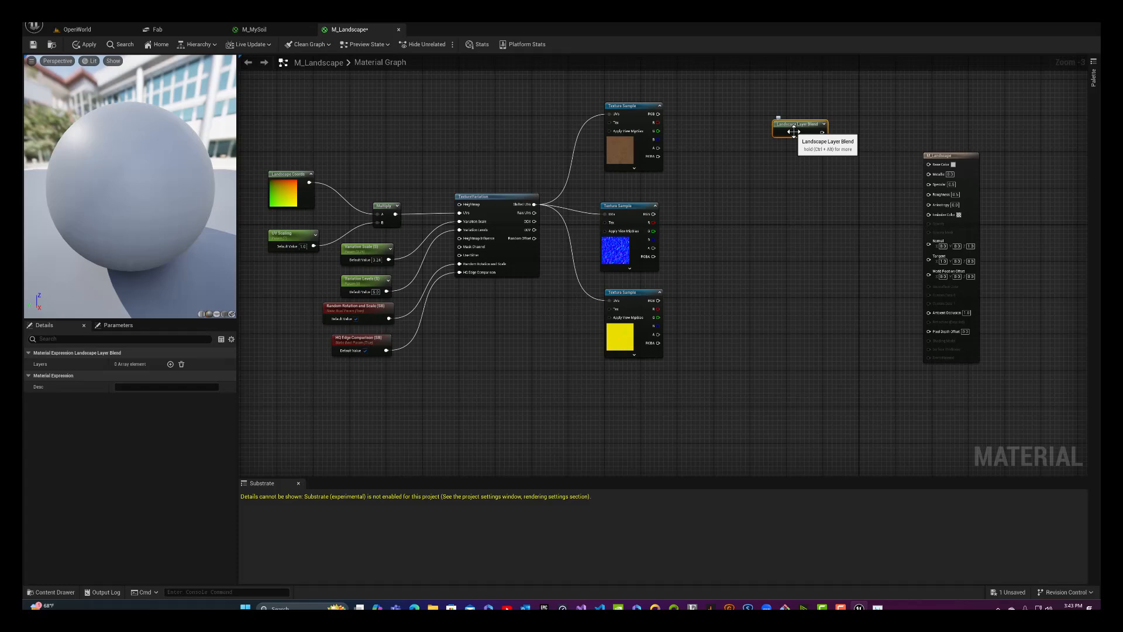
key("ctrl+d")
left_click_drag(838, 138, 813, 237)
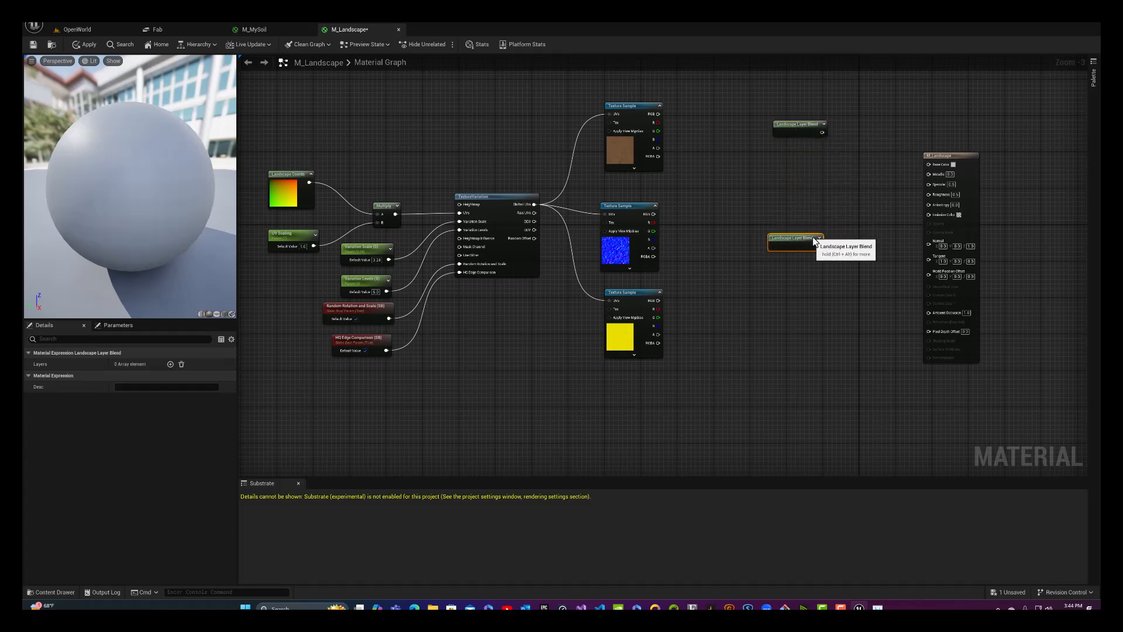
key("ctrl+d")
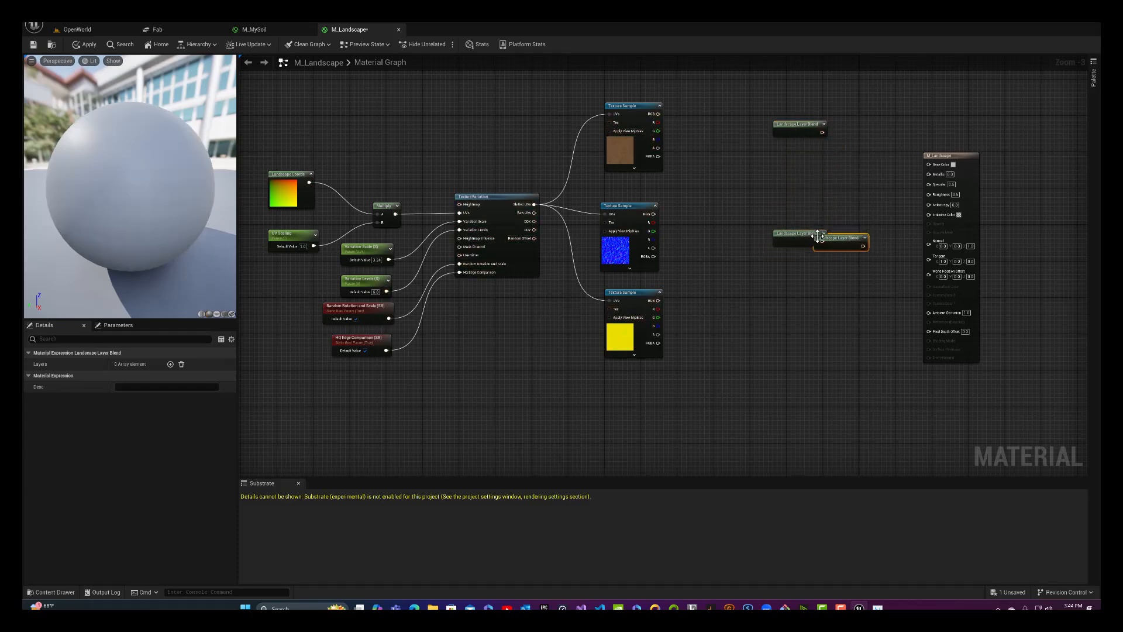
left_click_drag(817, 235, 812, 325)
left_click_drag(736, 199, 862, 355)
key("Delete")
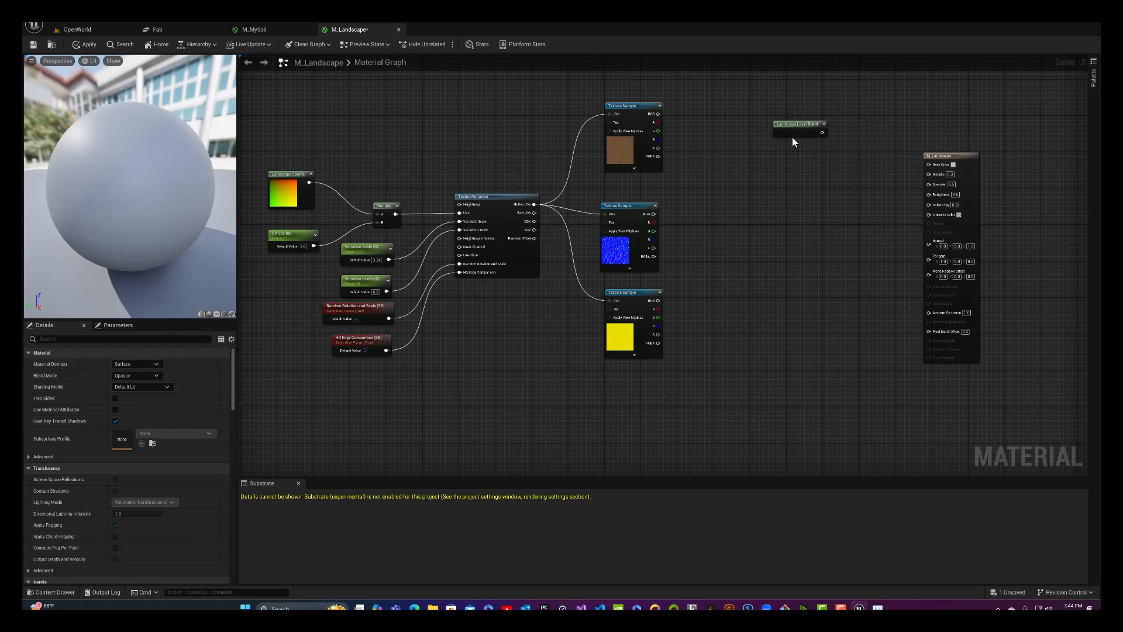
Step: Add four layer elements to the Landscape Layer Blend node and expand the settings of each one
left_click(793, 132)
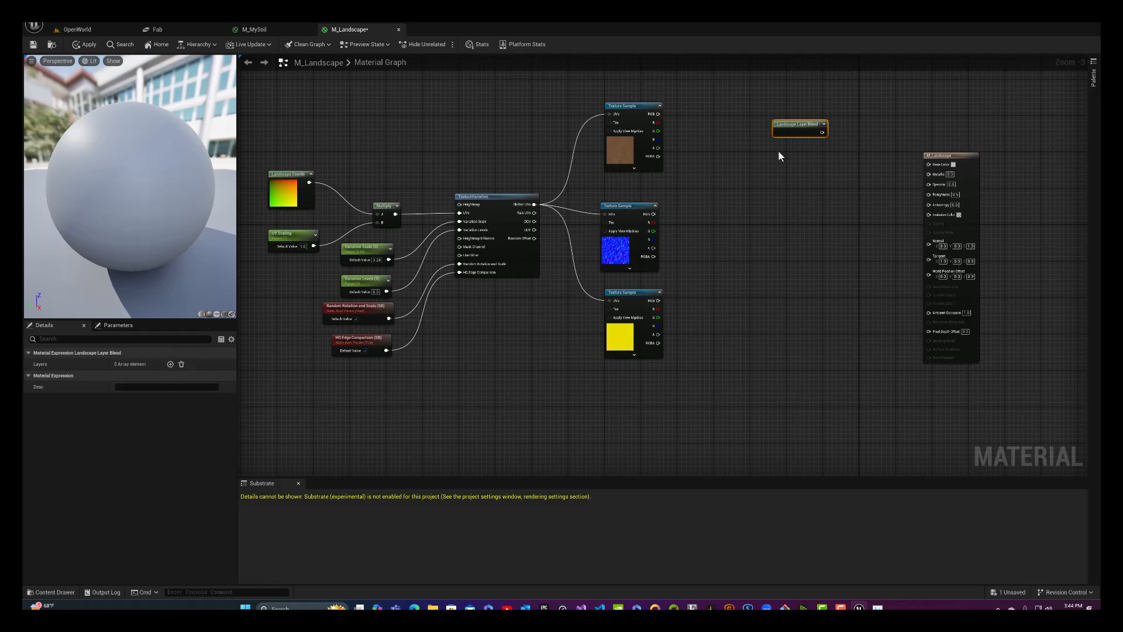
left_click(171, 364)
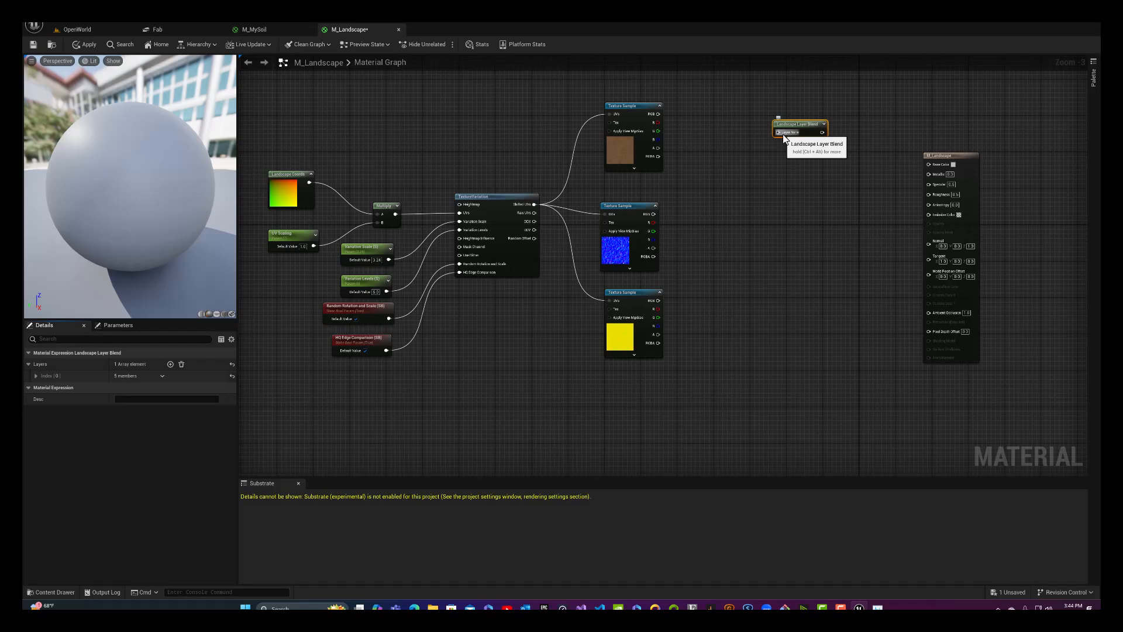
left_click(170, 364)
left_click(170, 364)
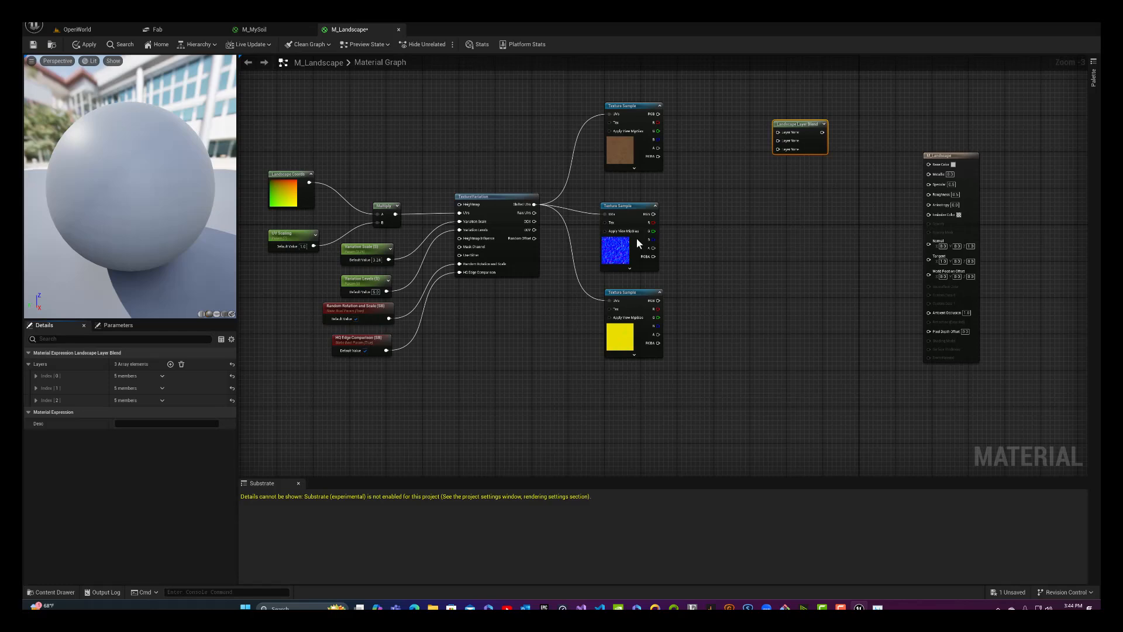
left_click(170, 364)
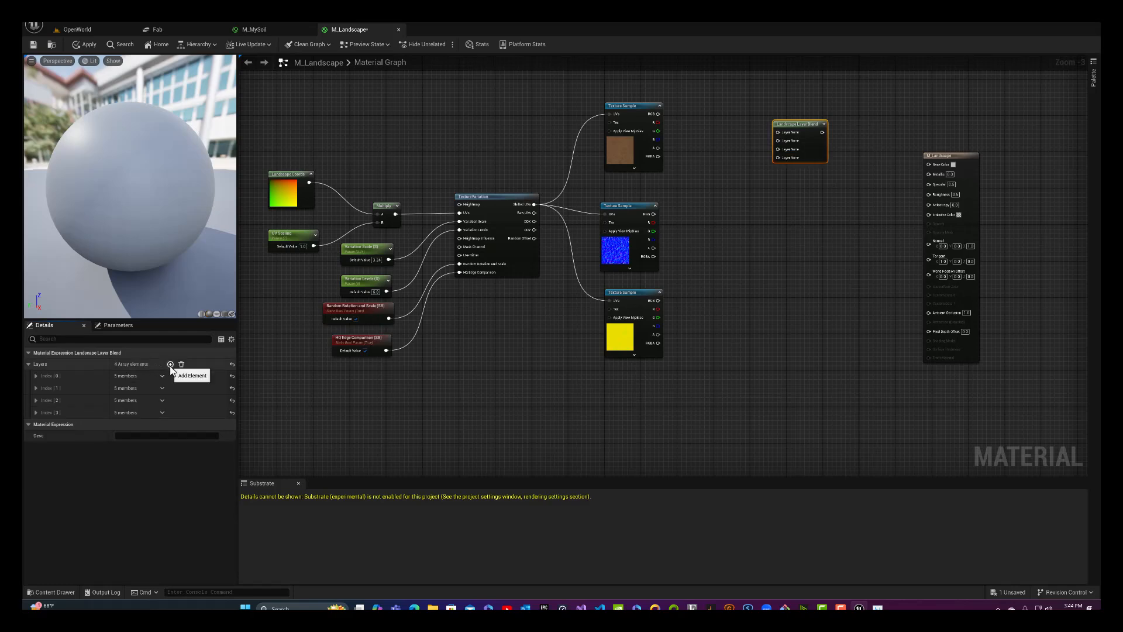
left_click(34, 376)
left_click(36, 444)
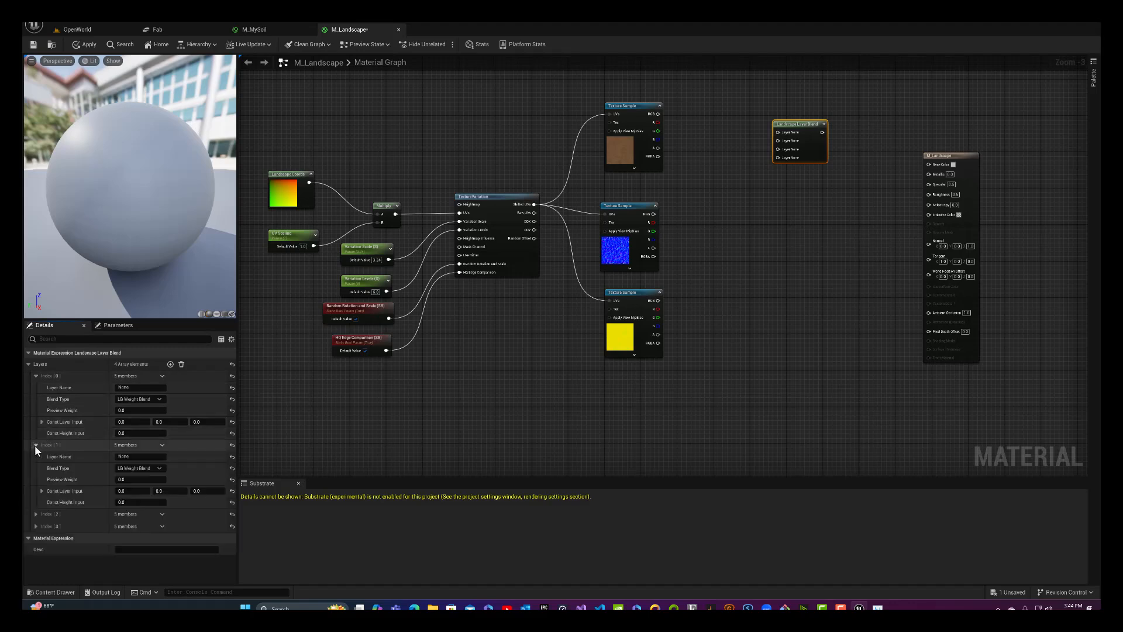
left_click(35, 514)
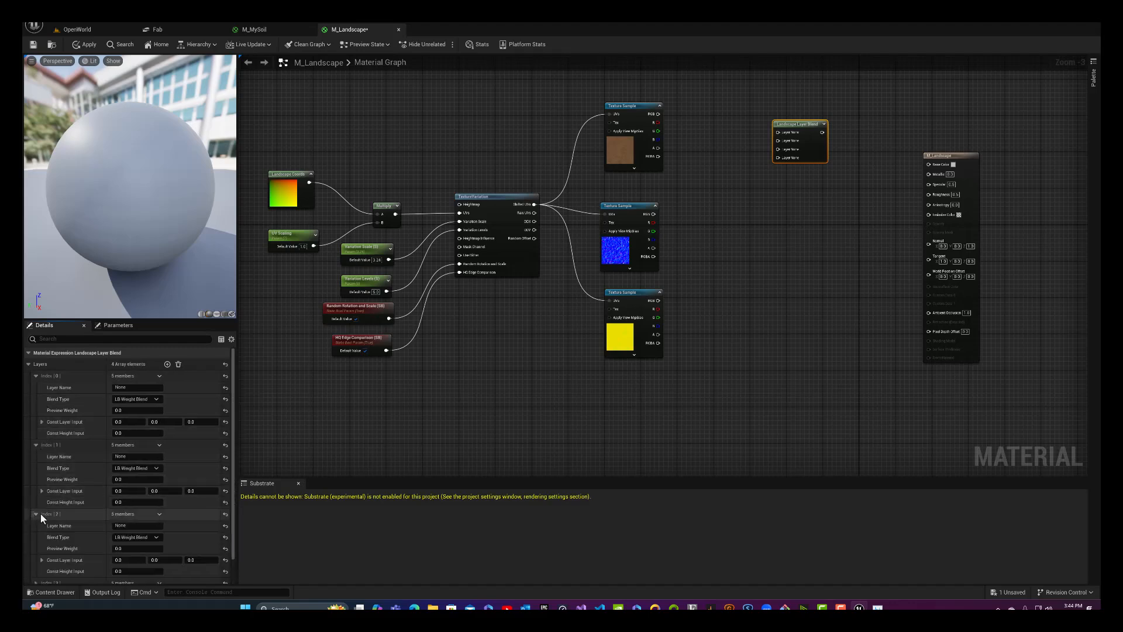
scroll(41, 514, "down", 1)
left_click(35, 554)
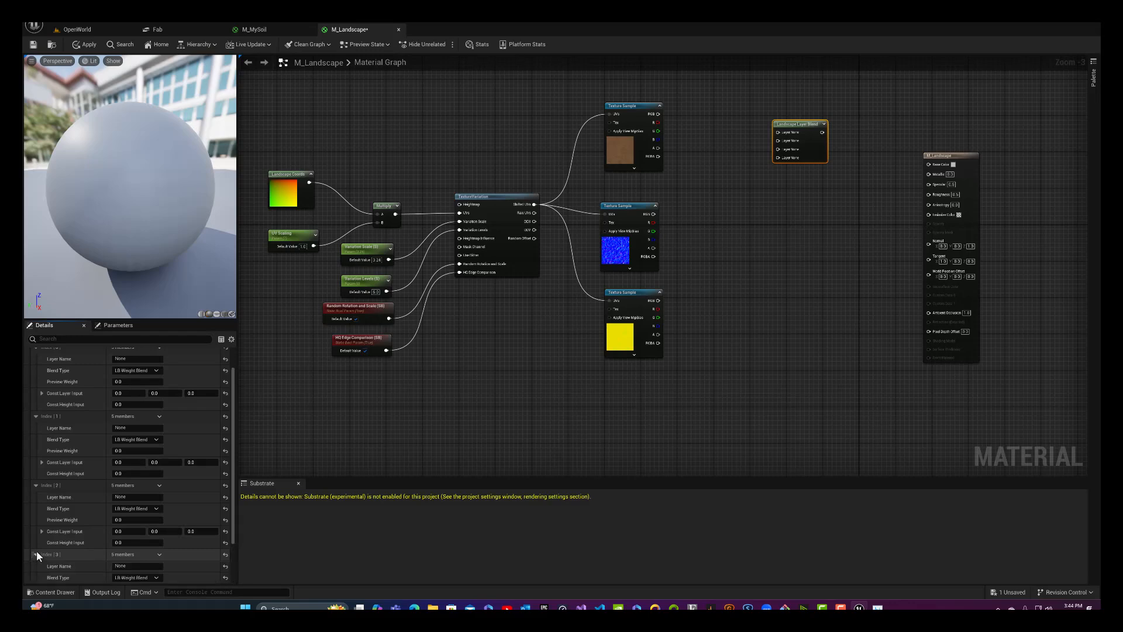
Step: Name the first blend layer Rock and set its preview weight to 0.25
left_click(139, 359)
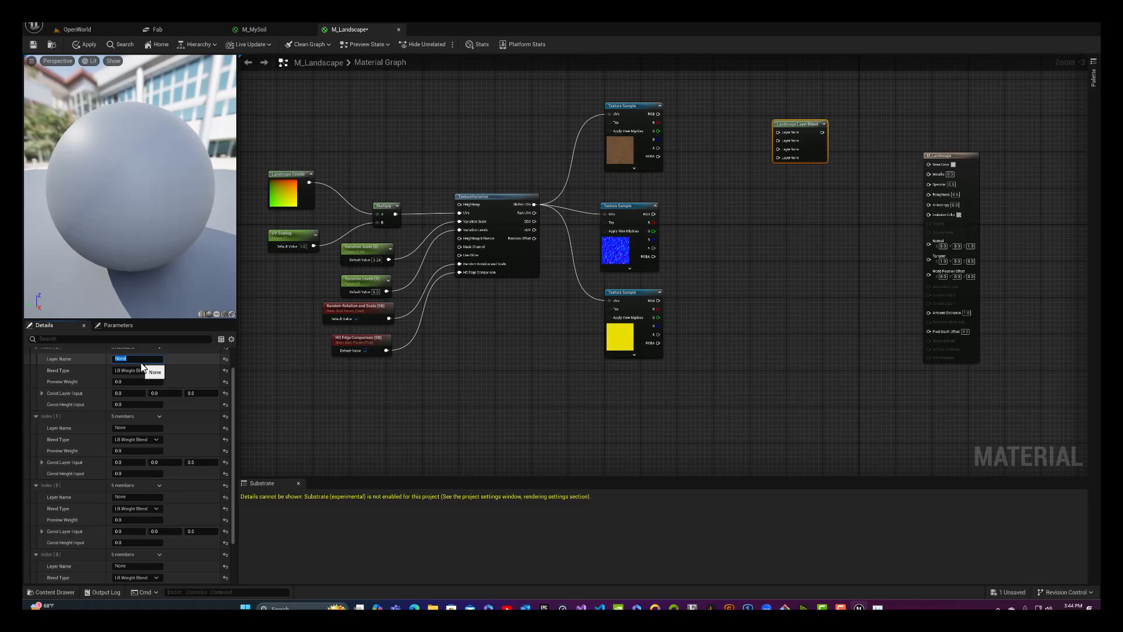
type("F")
type("ock")
key("Return")
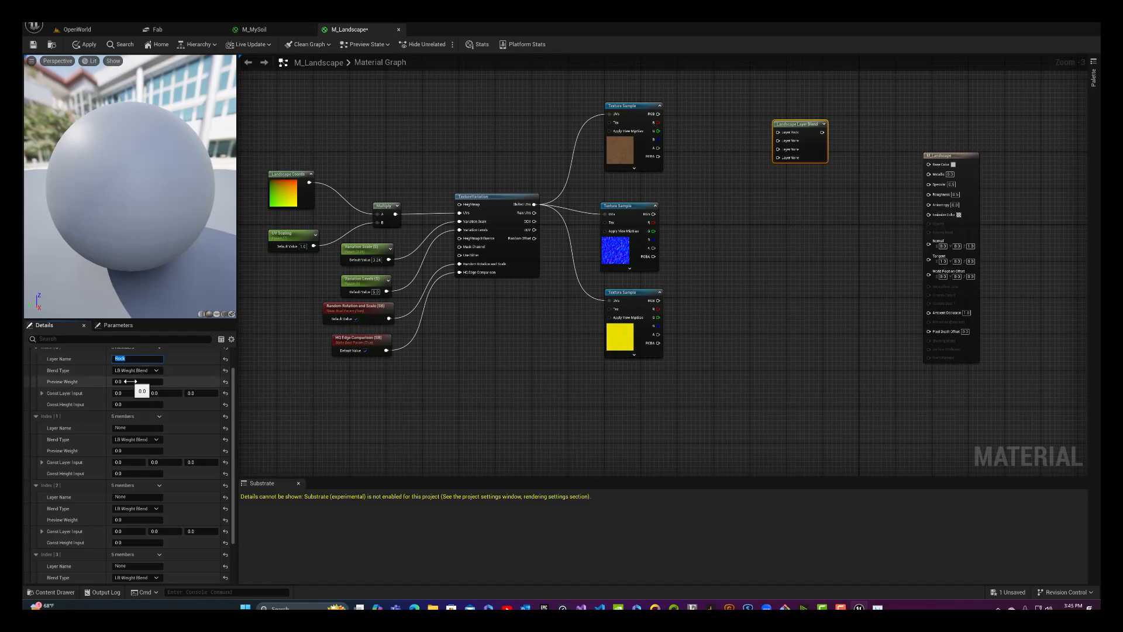
left_click(130, 382)
type(".25")
key("Return")
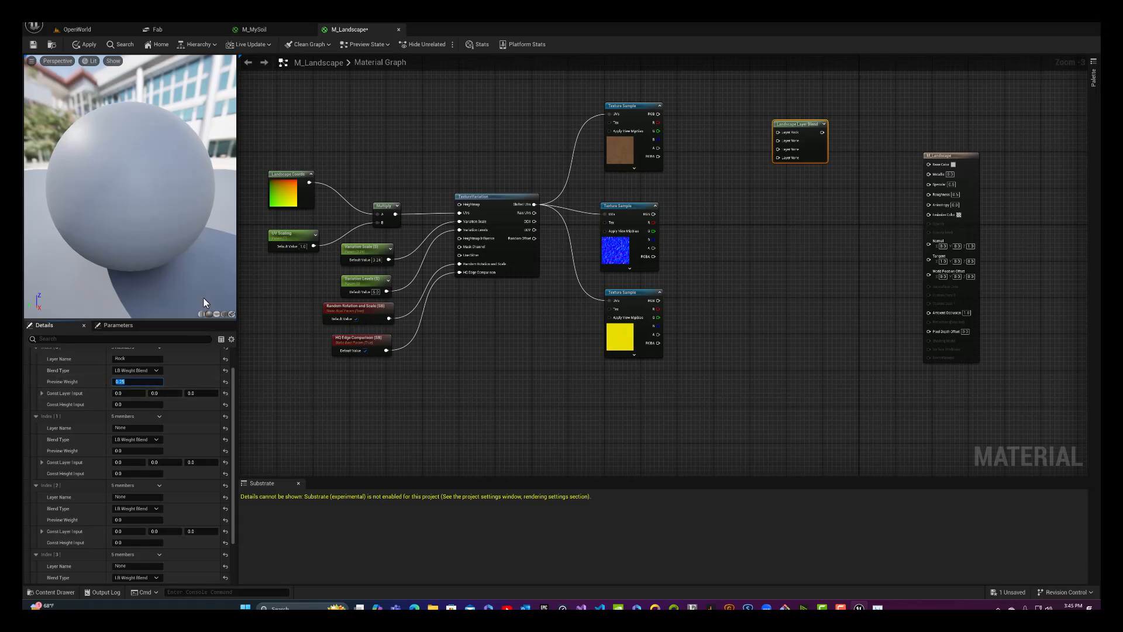
Step: Name the second layer of the Landscape Layer Blend node Forest Floor
scroll(185, 384, "up", 1)
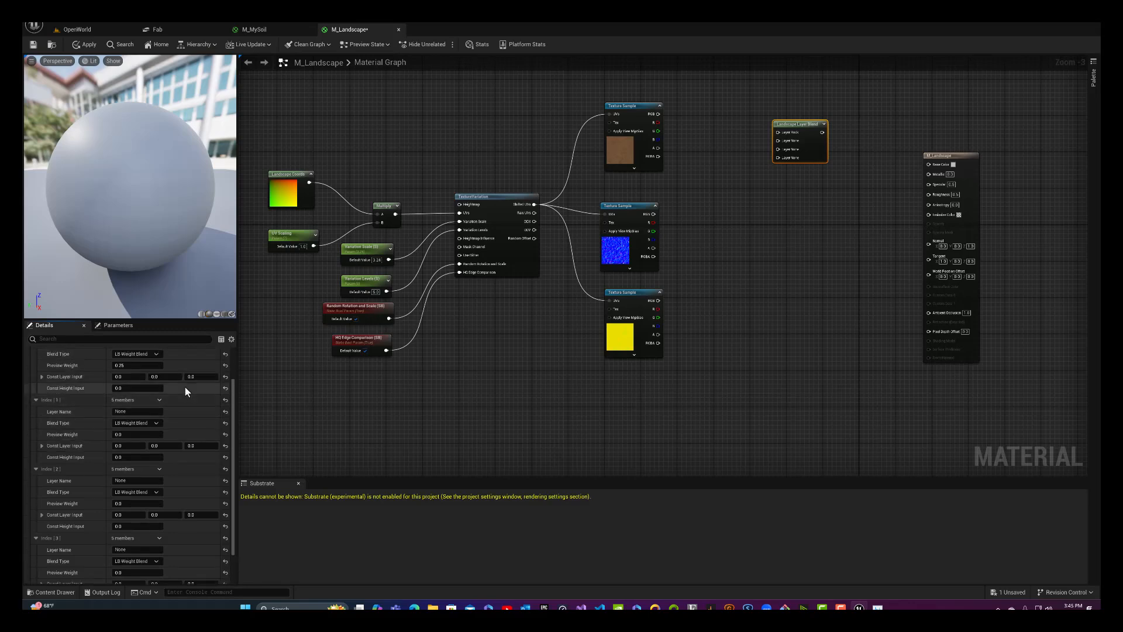
scroll(185, 387, "down", 2)
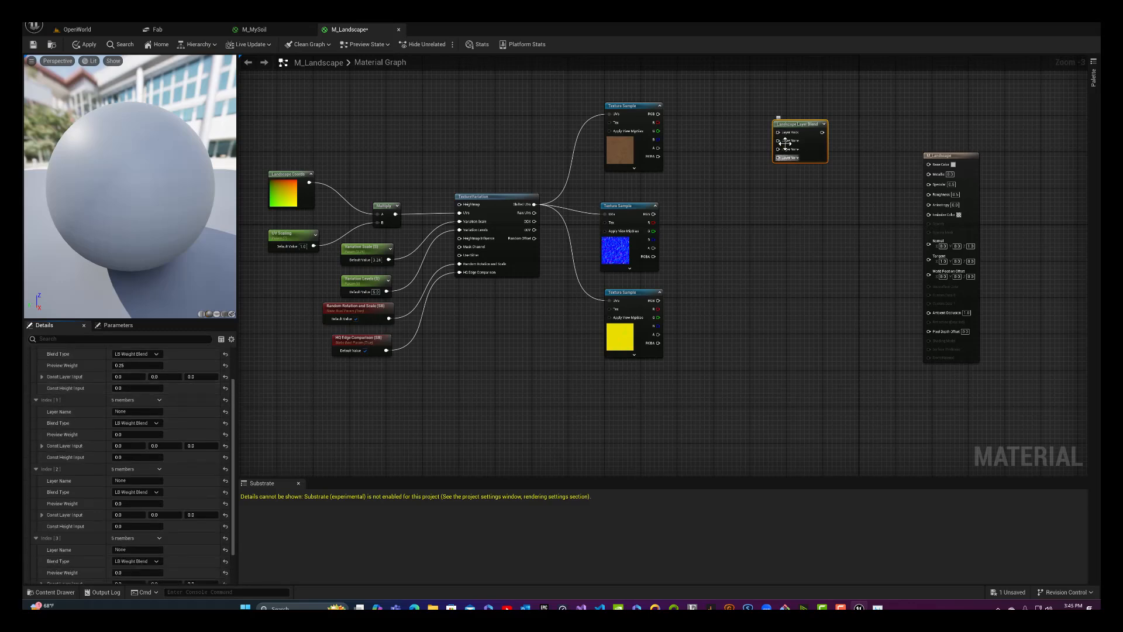
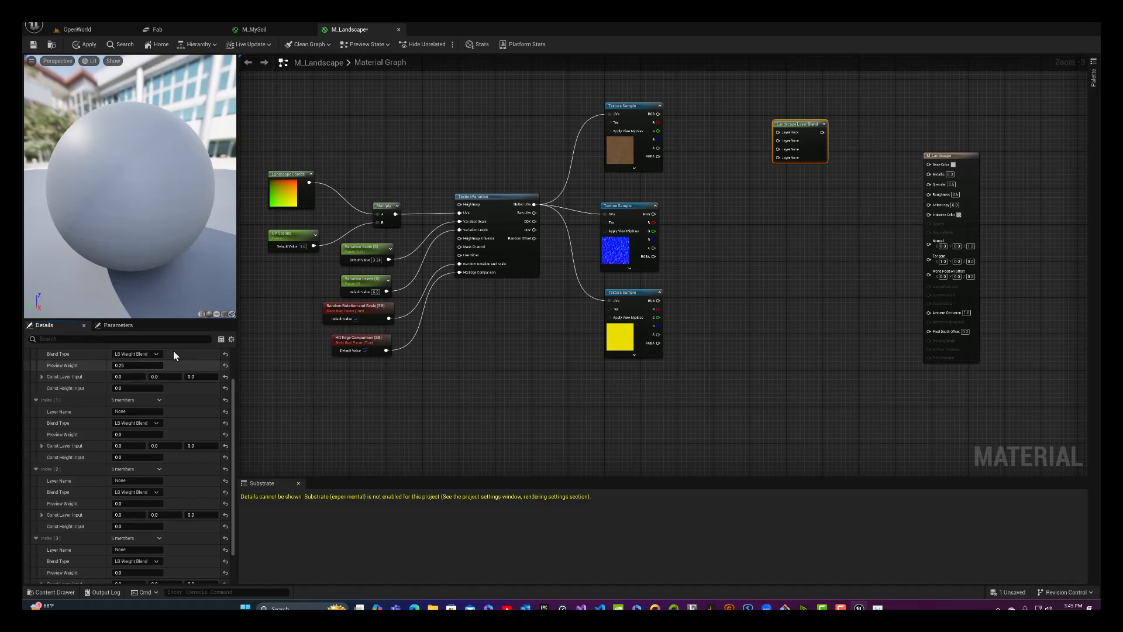
scroll(195, 382, "up", 2)
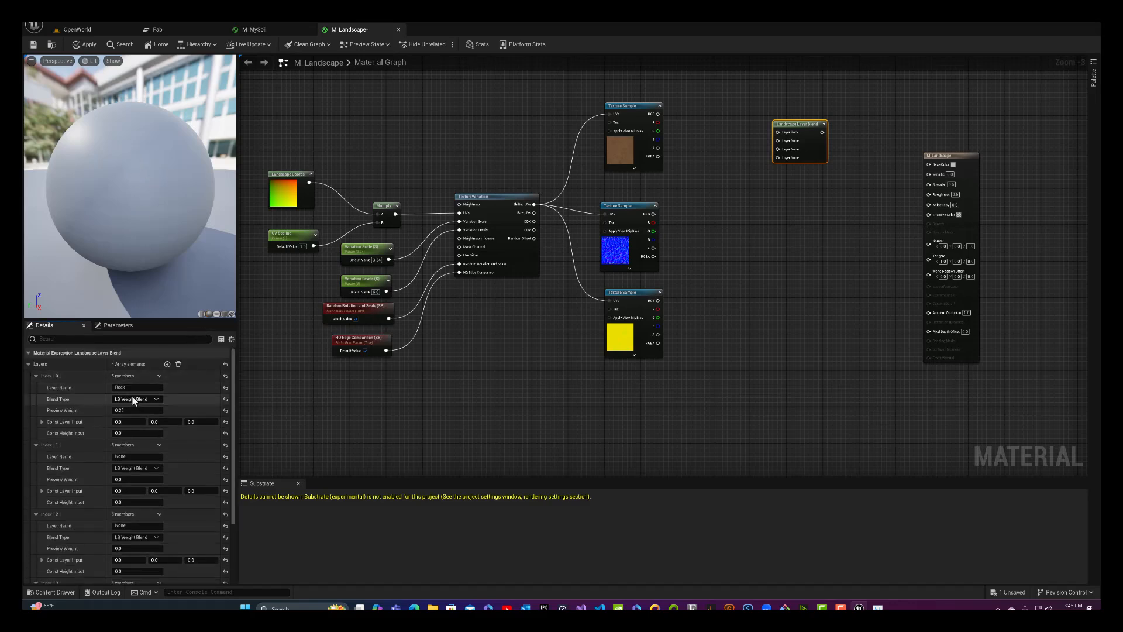
scroll(132, 398, "down", 1)
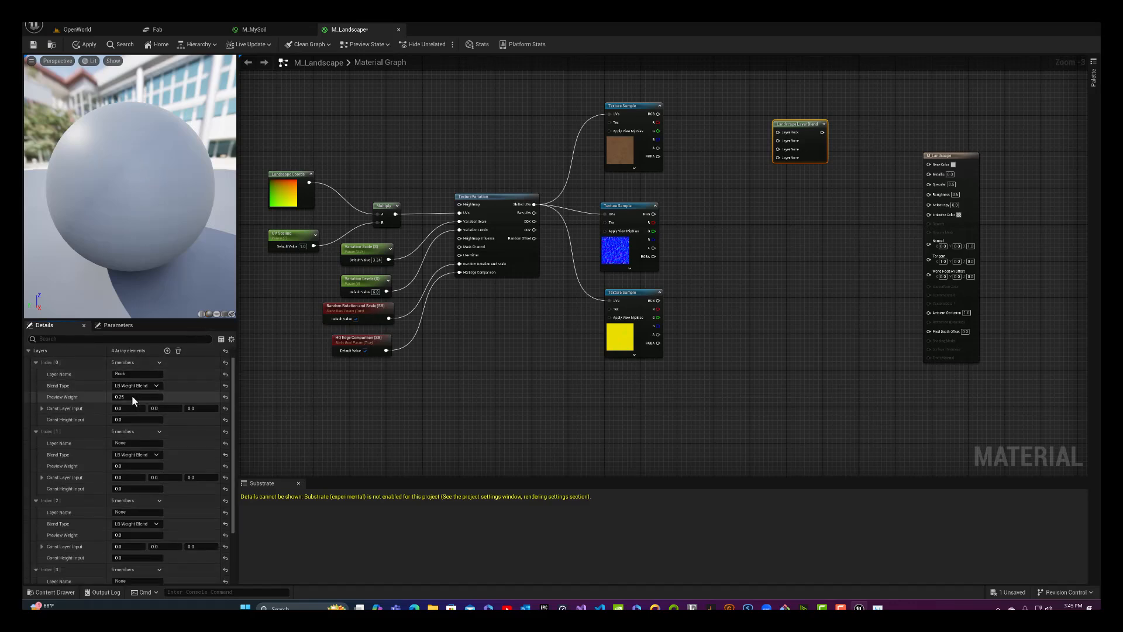
left_click(125, 442)
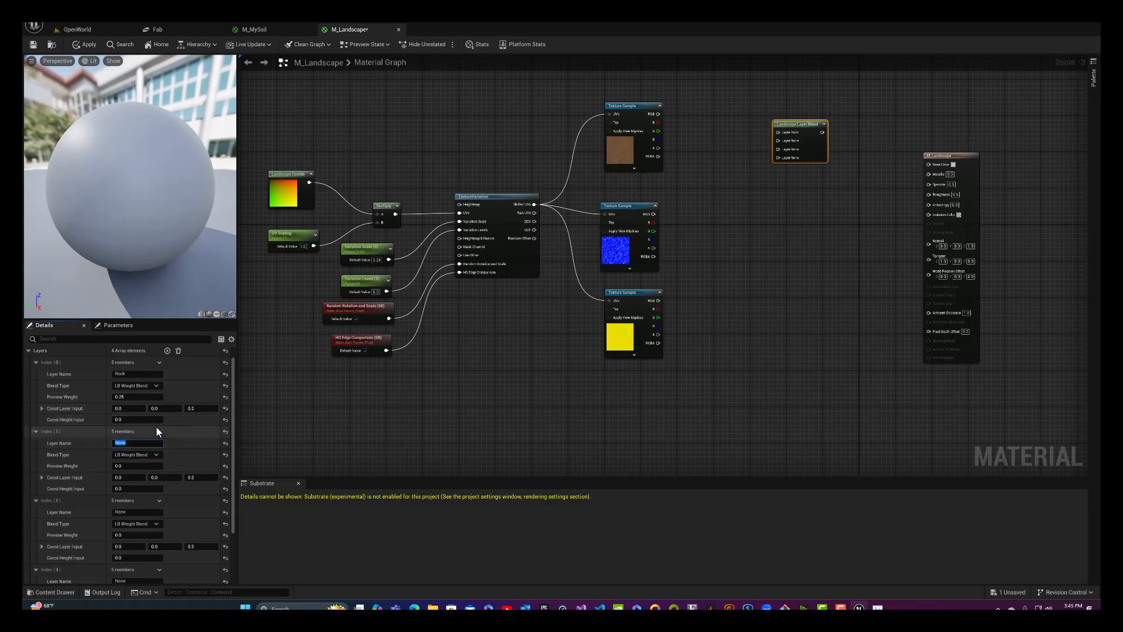
type("Forest Floor")
key("Return")
Step: Set the Forest Floor layer's preview weight to 0.25
left_click(130, 466)
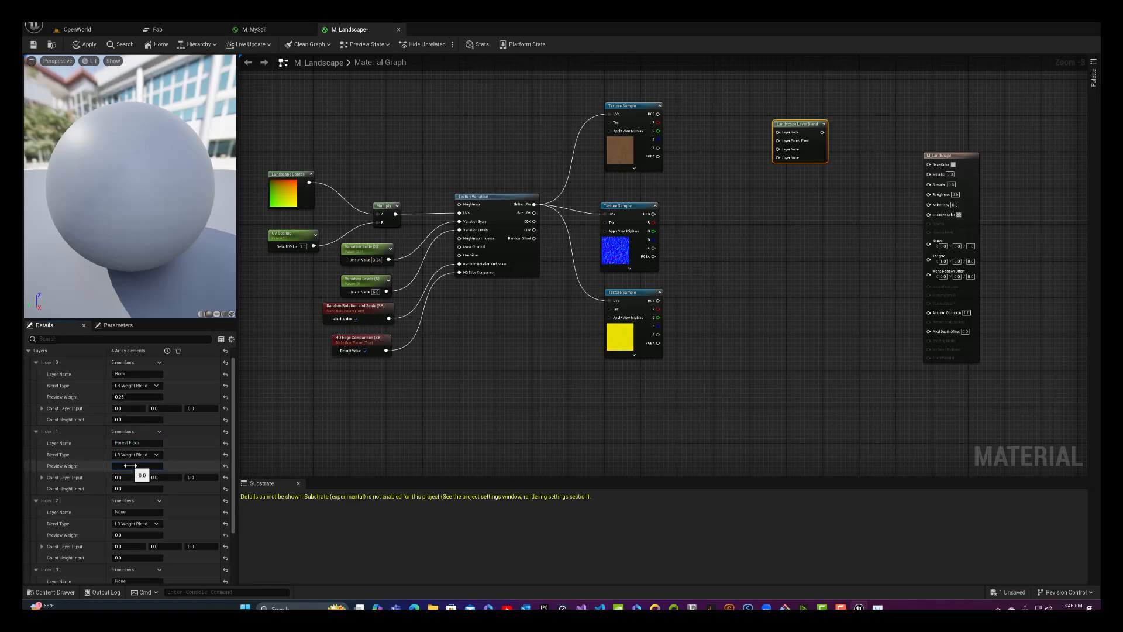
type(".25")
key("Return")
type("1.75")
key("Return")
type("-")
key("Return")
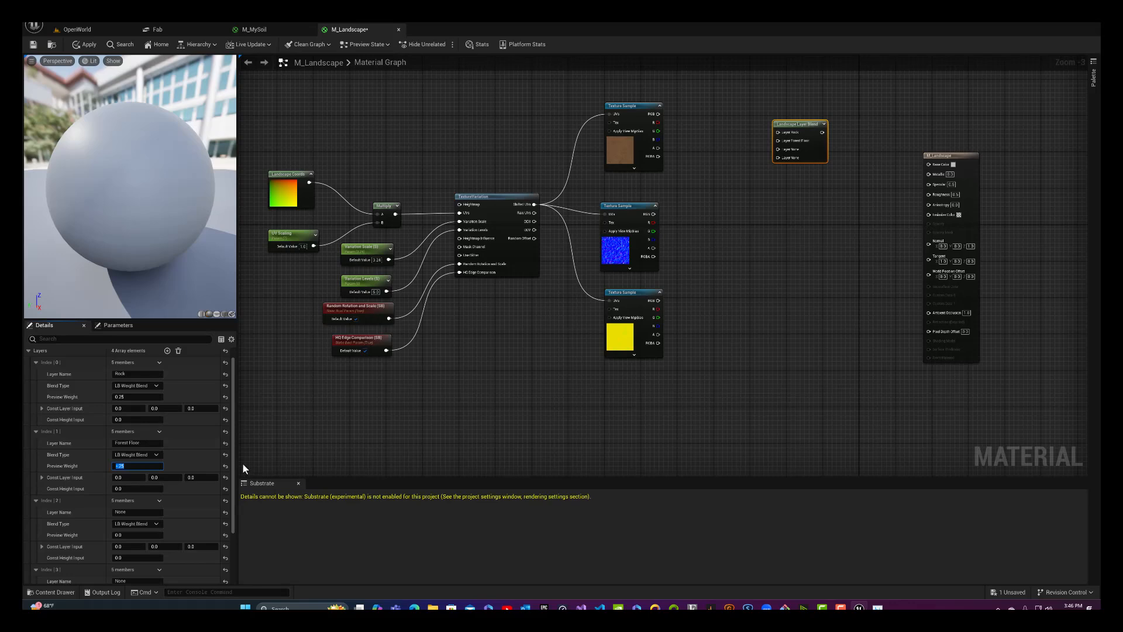
double_click(128, 467)
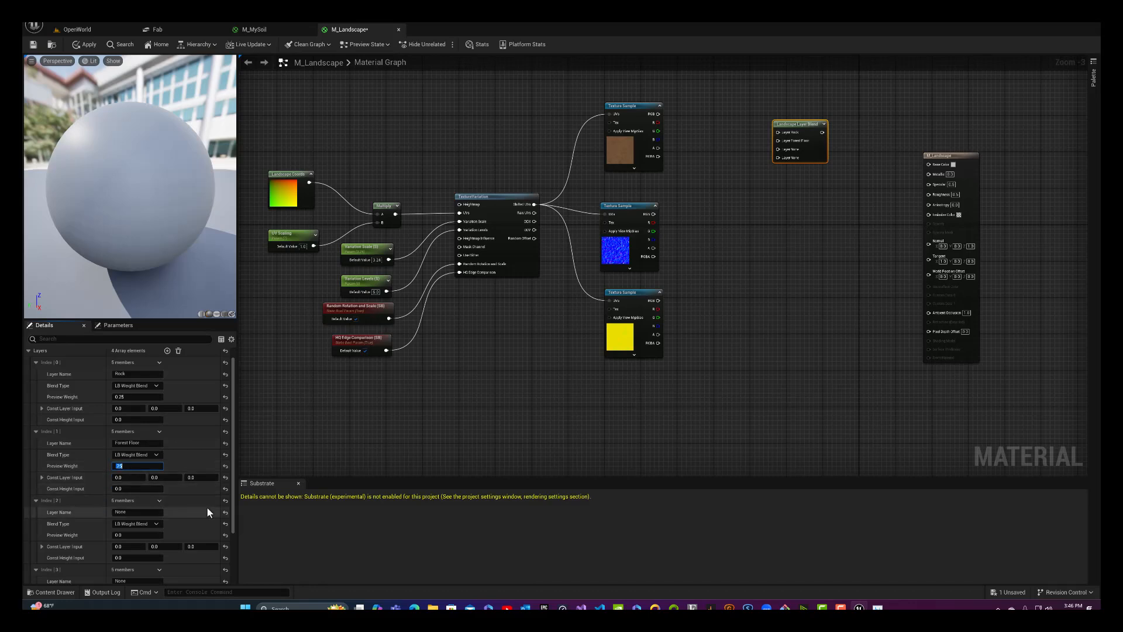
key("Return")
left_click(277, 464)
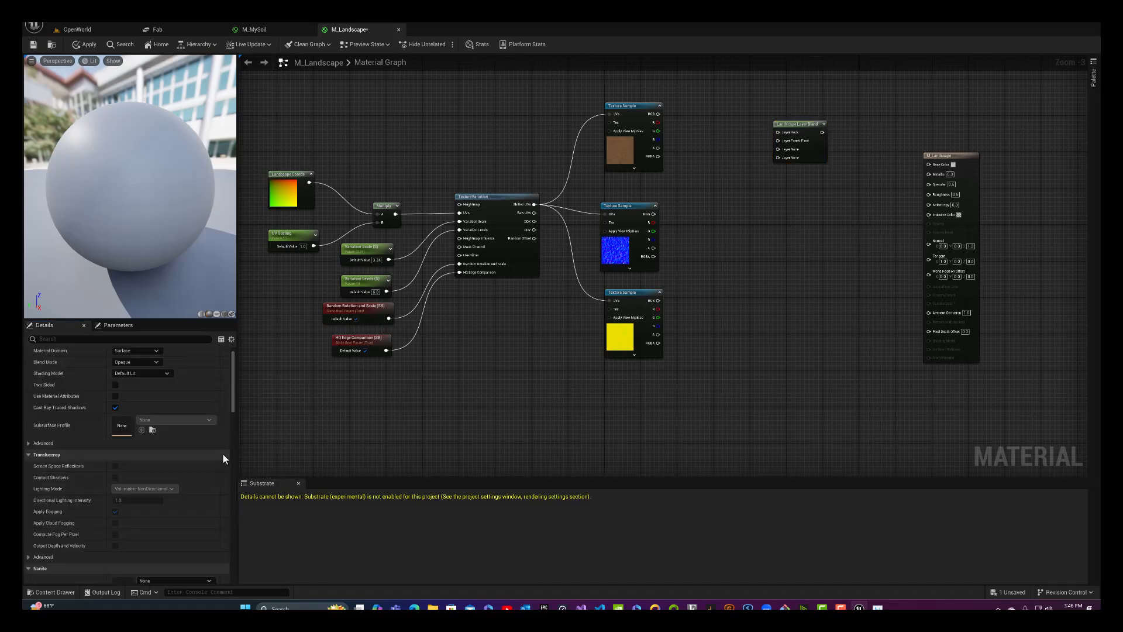
scroll(222, 453, "up", 1)
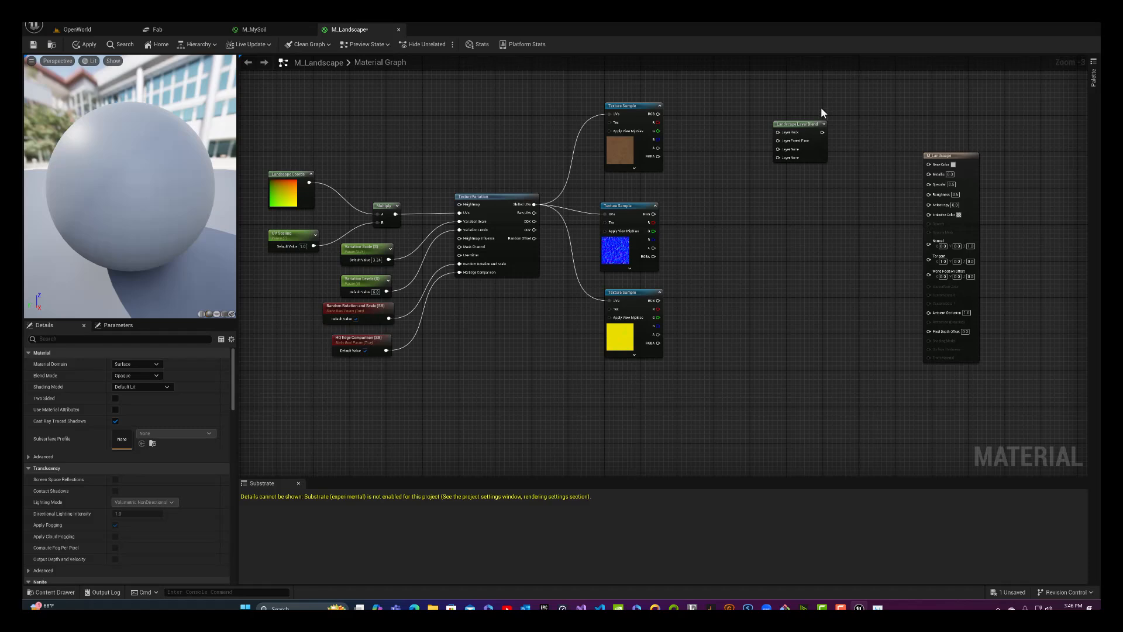
Step: Name the third layer of the Landscape Layer Blend node Medium Soil and set its preview weight to 0.25
left_click(802, 130)
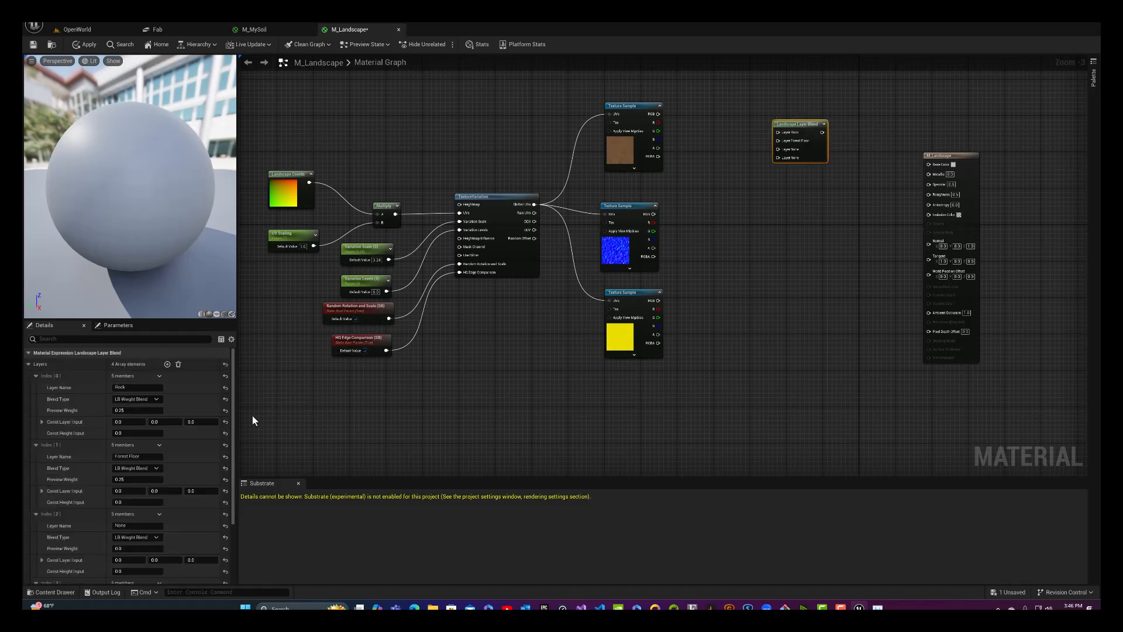
scroll(208, 444, "down", 4)
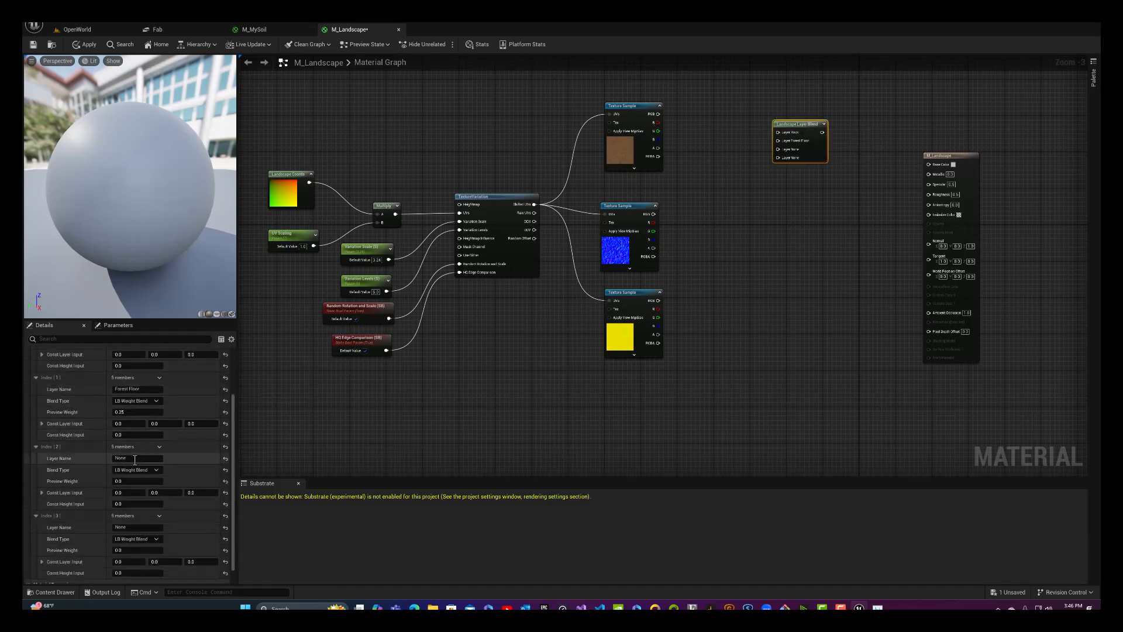
left_click(138, 458)
type("Medium Soil")
key("Return")
left_click(121, 481)
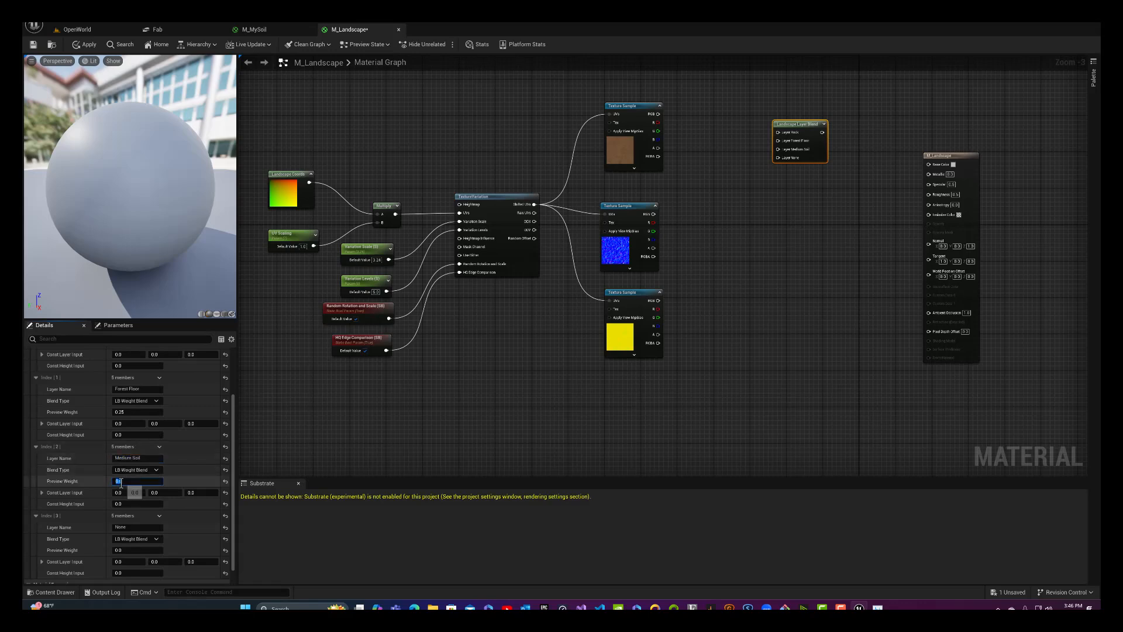
type("25")
key("Return")
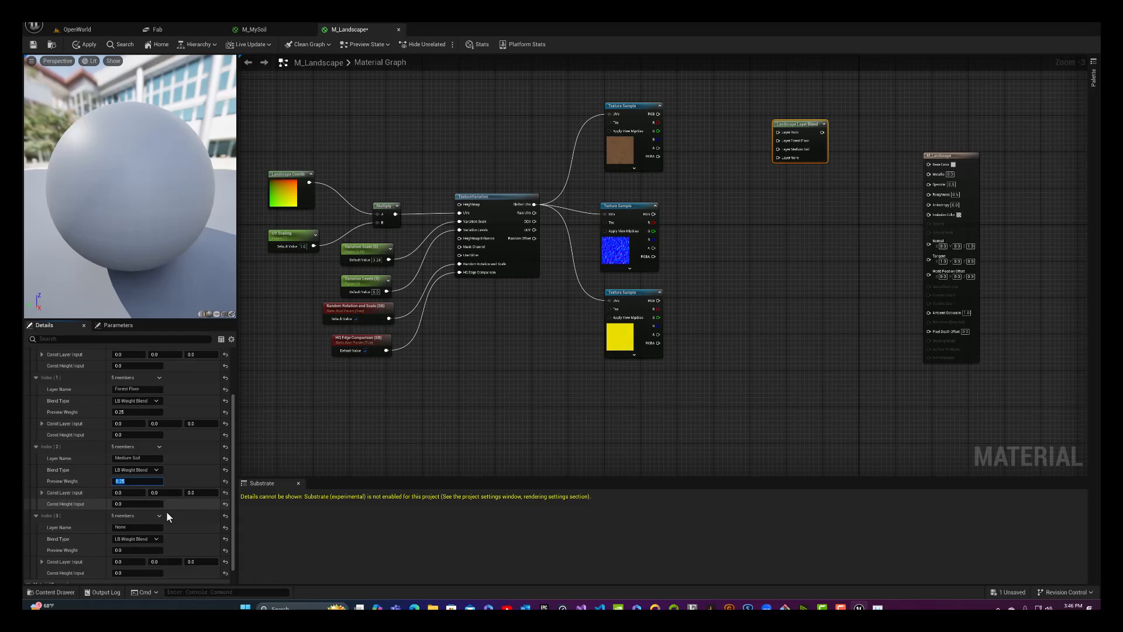
Step: Name the fourth layer of the Landscape Layer Blend node Snow and set its preview weight to 0.25
left_click(129, 529)
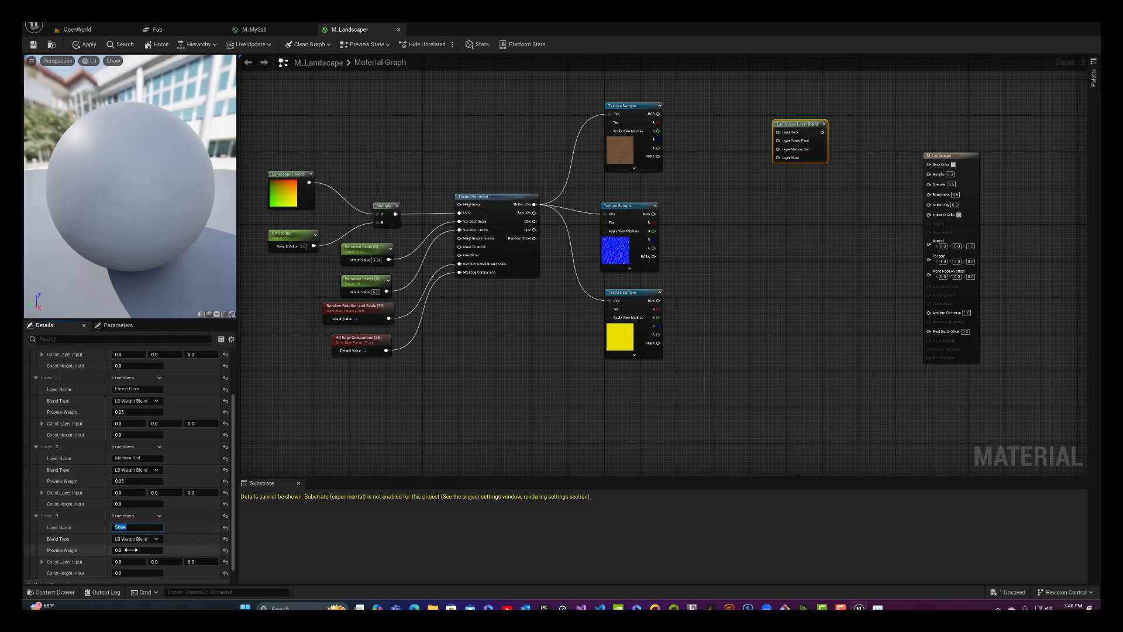
left_click(131, 550)
type(".25")
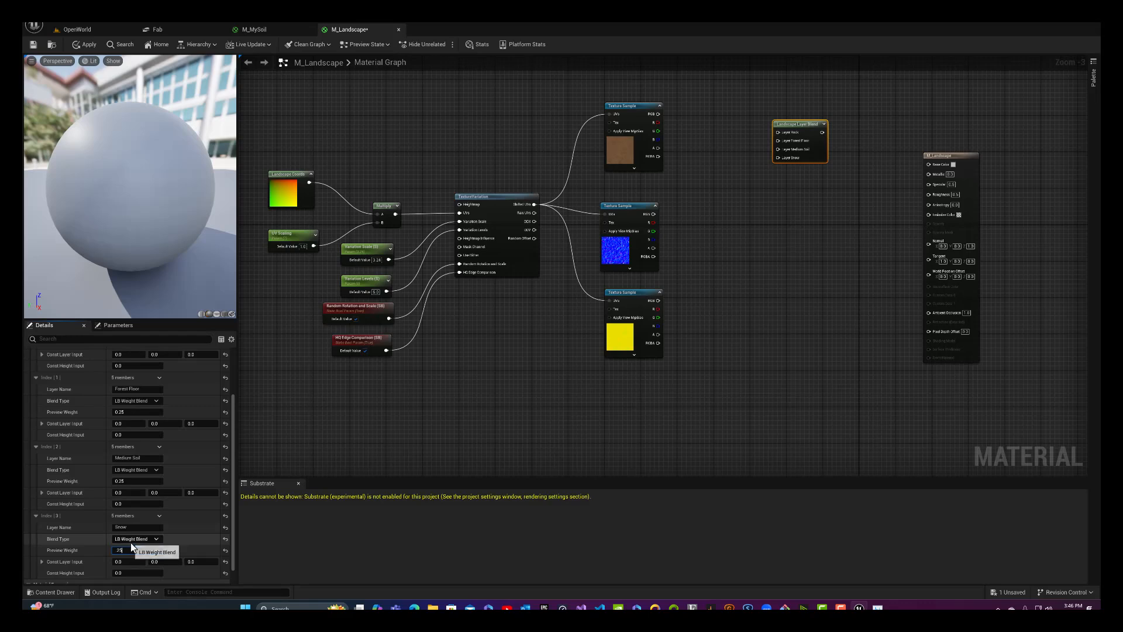
key("Return")
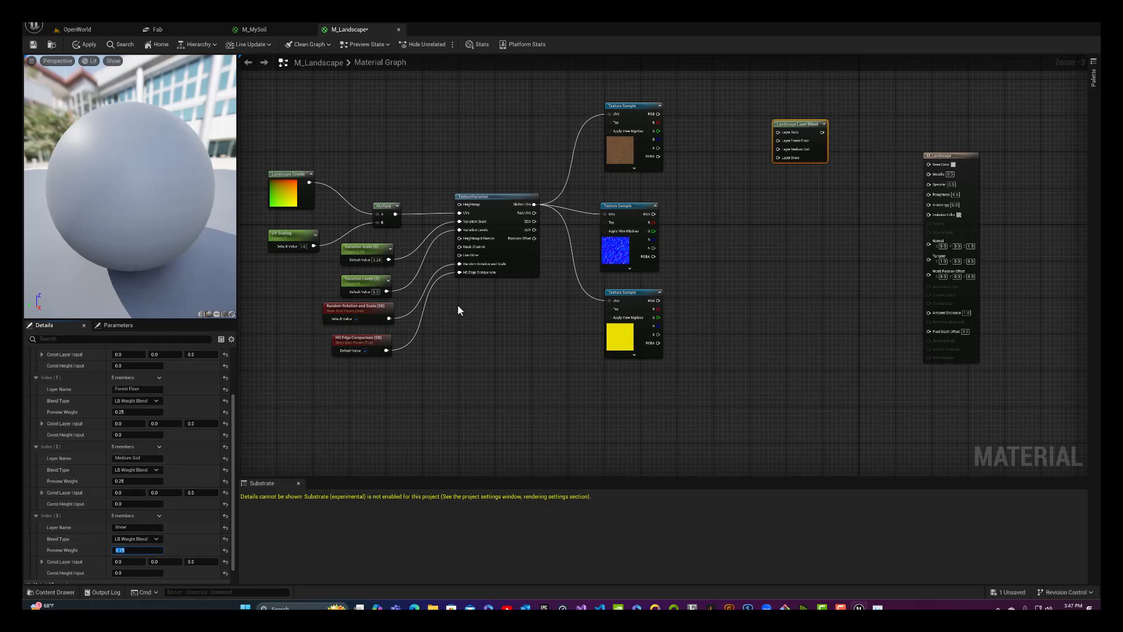
Step: Paste two copies of the configured Landscape Layer Blend node and arrange all three in an evenly spaced column
left_click_drag(804, 125, 800, 111)
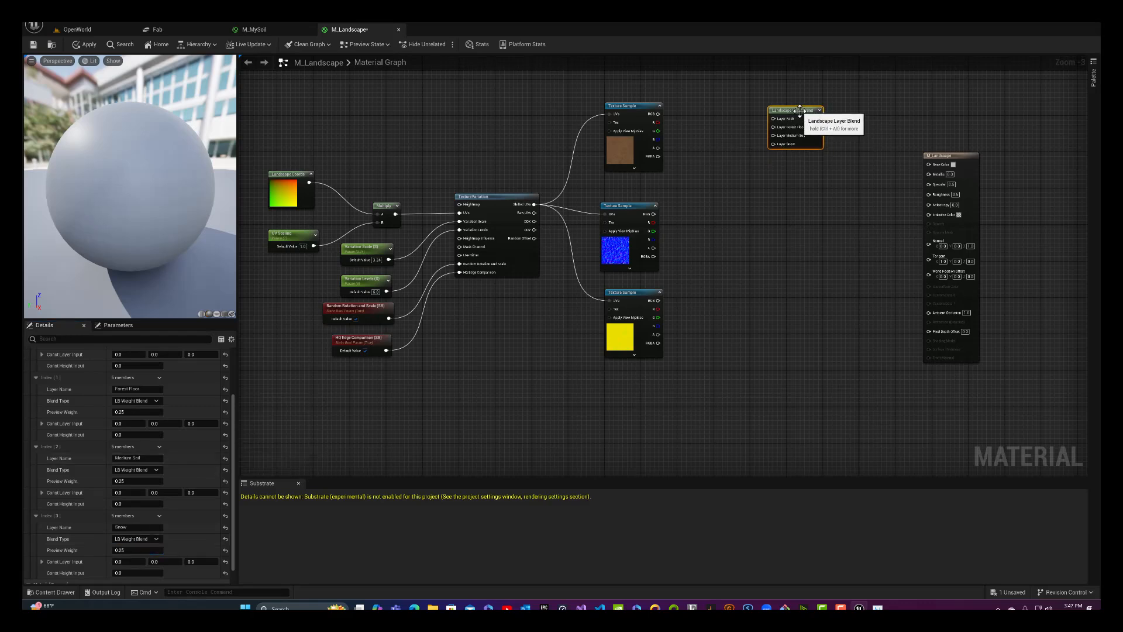
key("ctrl+c")
key("ctrl+v")
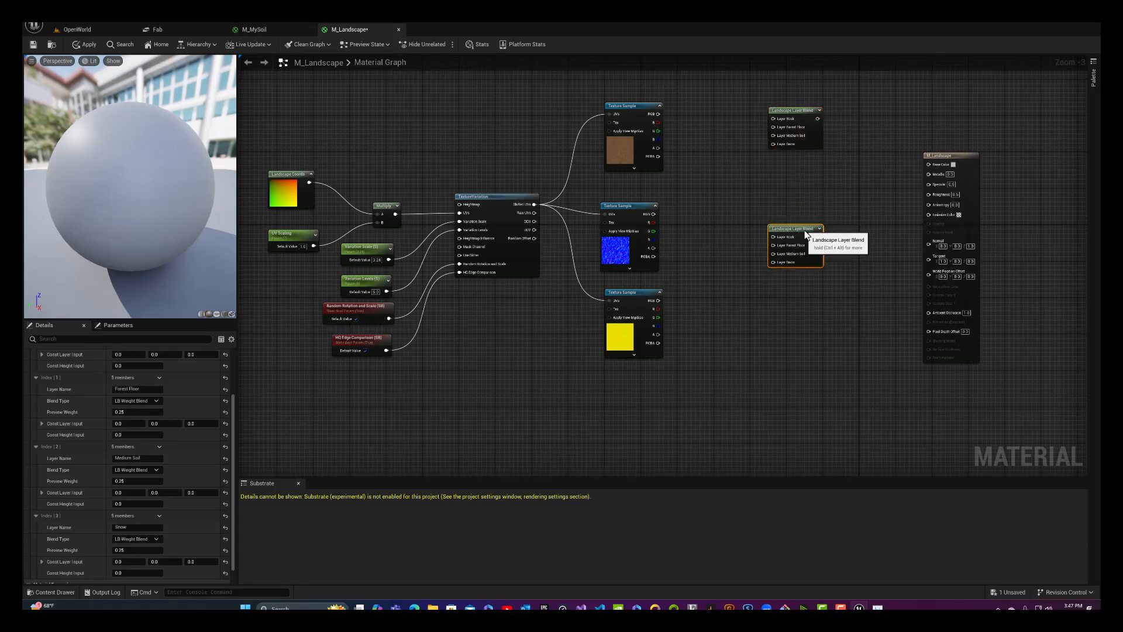
key("ctrl+v")
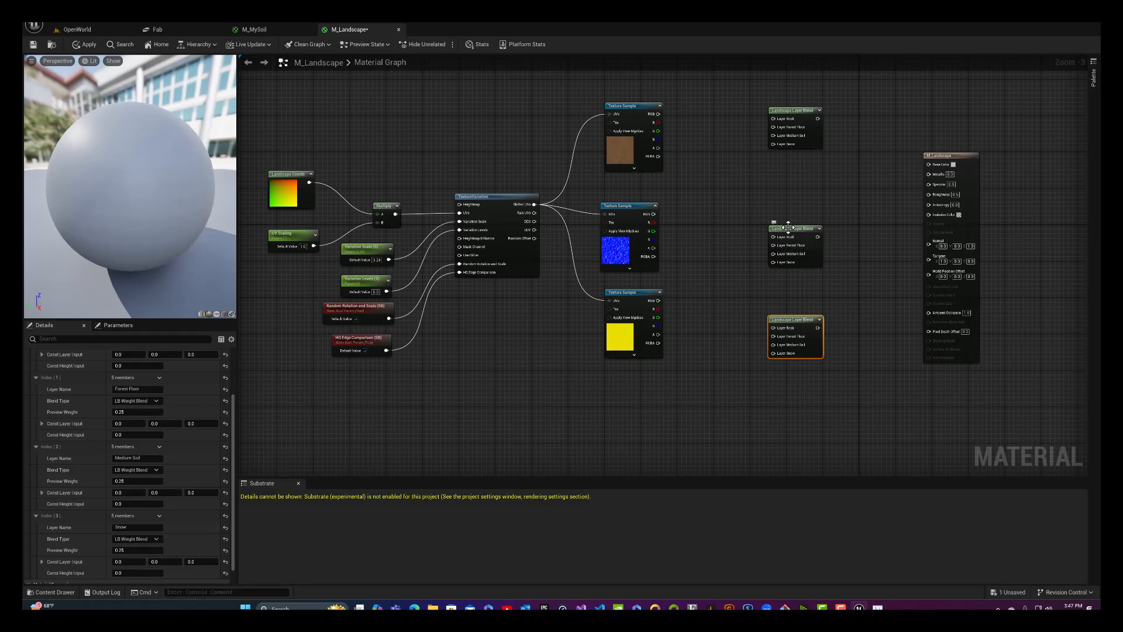
left_click_drag(789, 230, 789, 217)
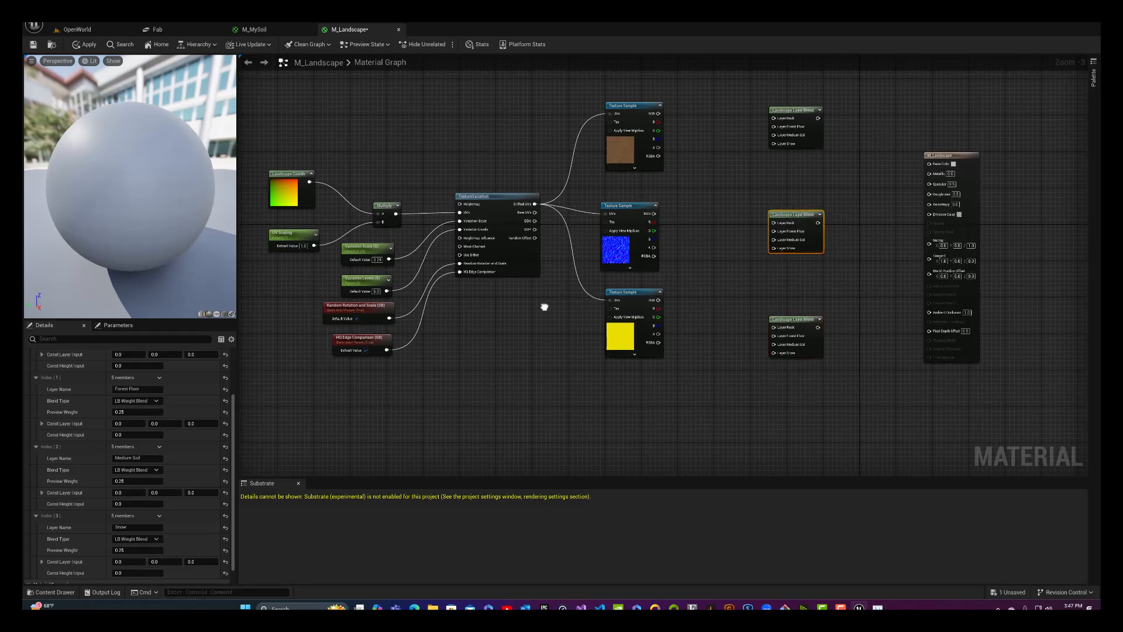
Step: Duplicate the TextureVariation node with its landscape coordinates, UV scaling, Multiply and parameter nodes, and place the copy below the original
right_click_drag(544, 309, 566, 283)
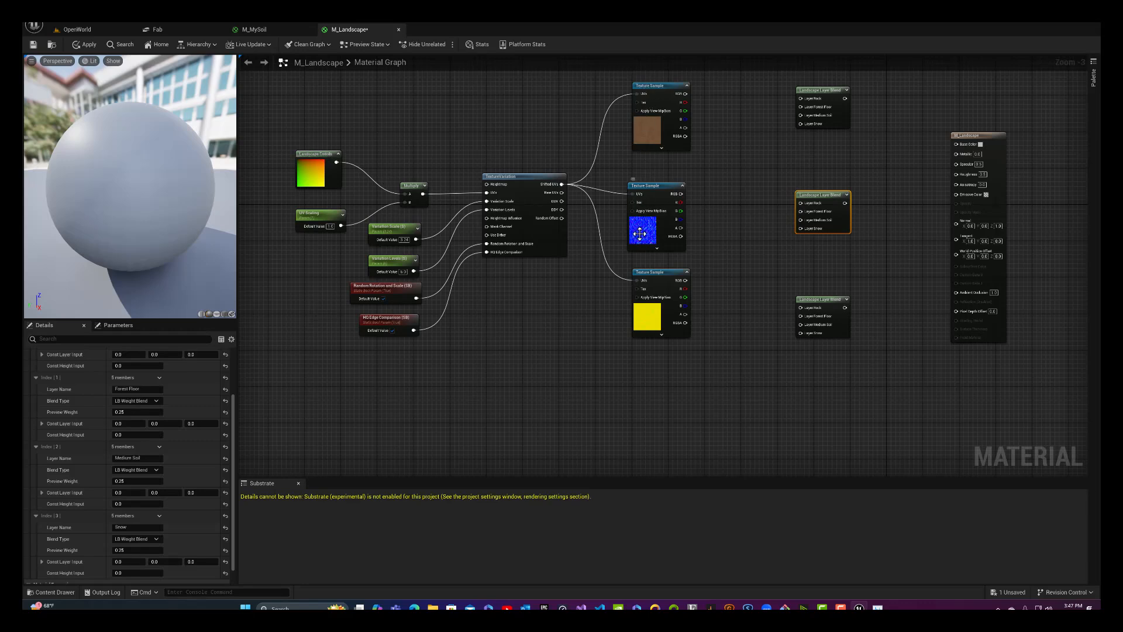
left_click_drag(272, 125, 569, 370)
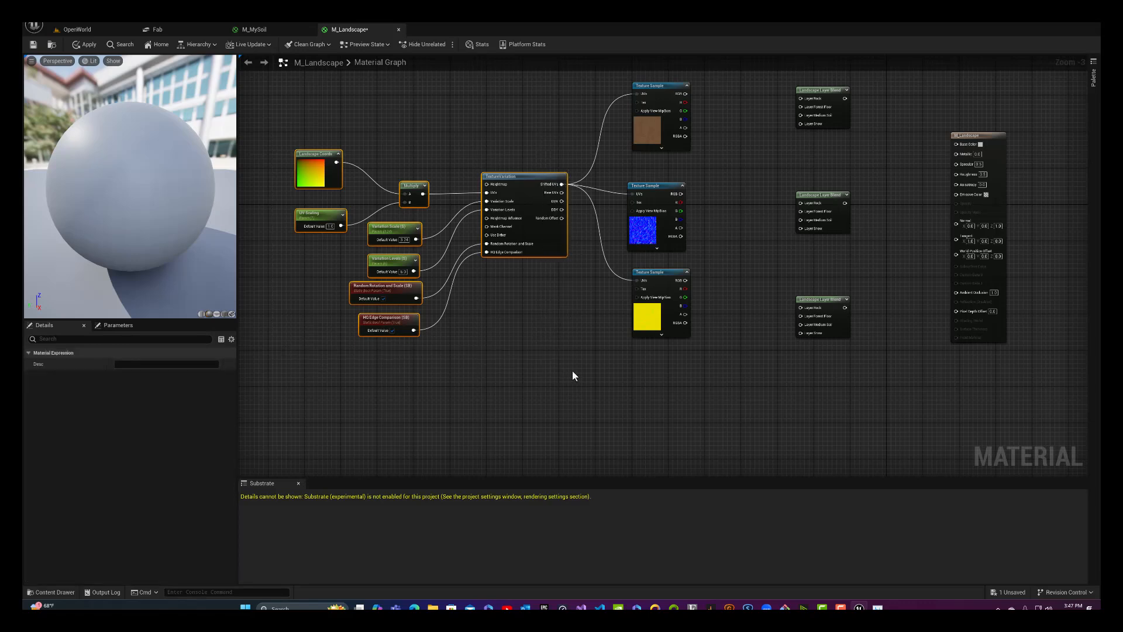
key("ctrl+d")
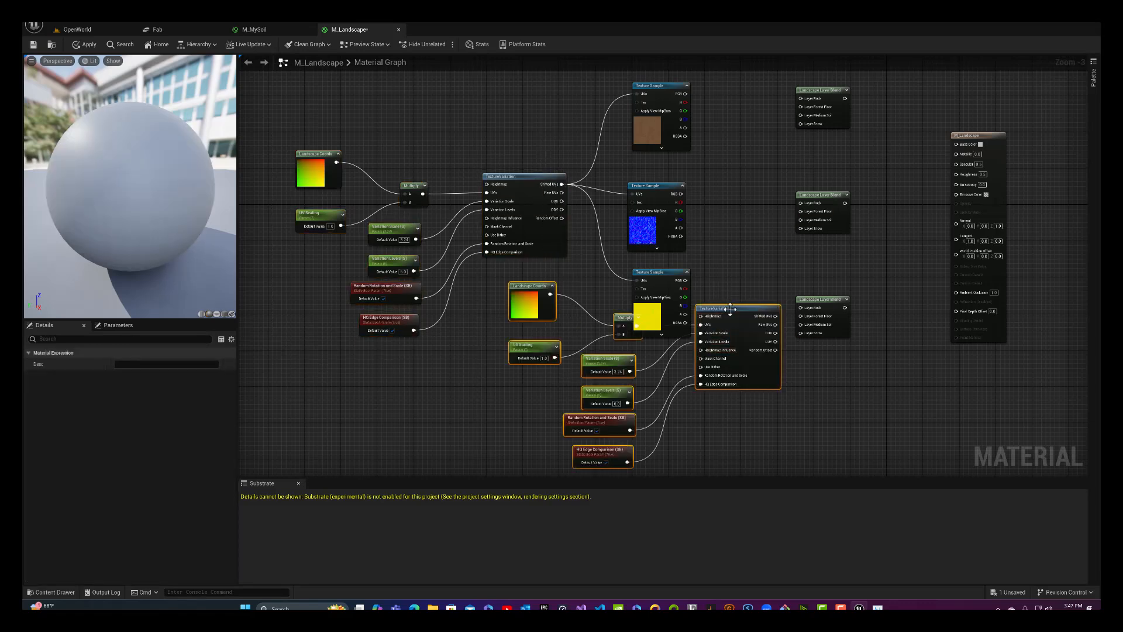
left_click_drag(730, 309, 512, 403)
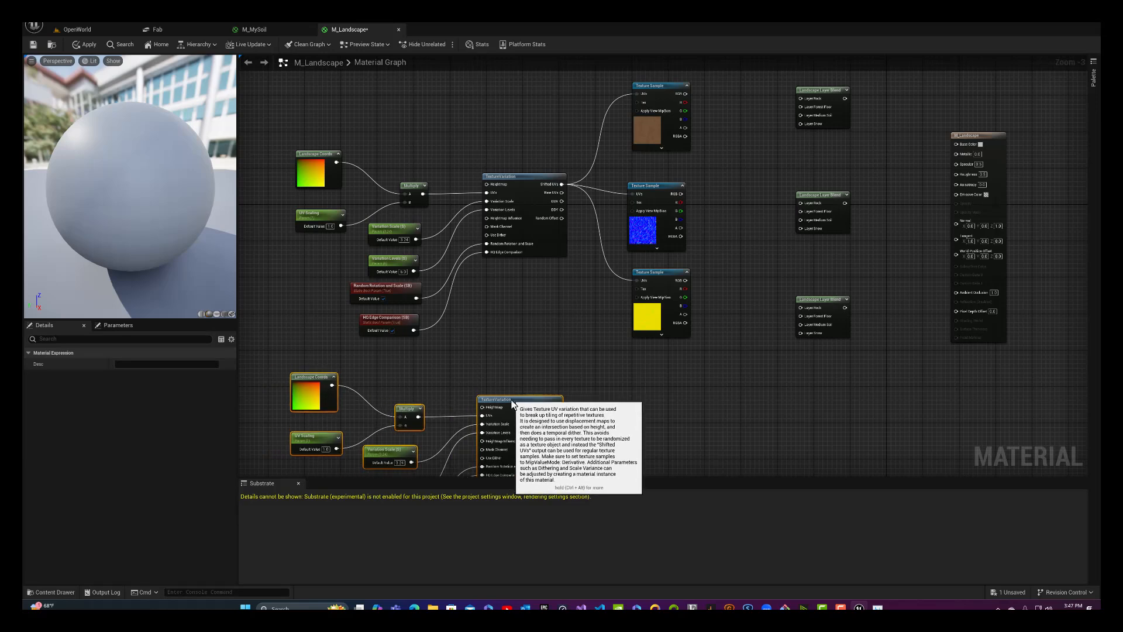
right_click_drag(522, 349, 546, 189)
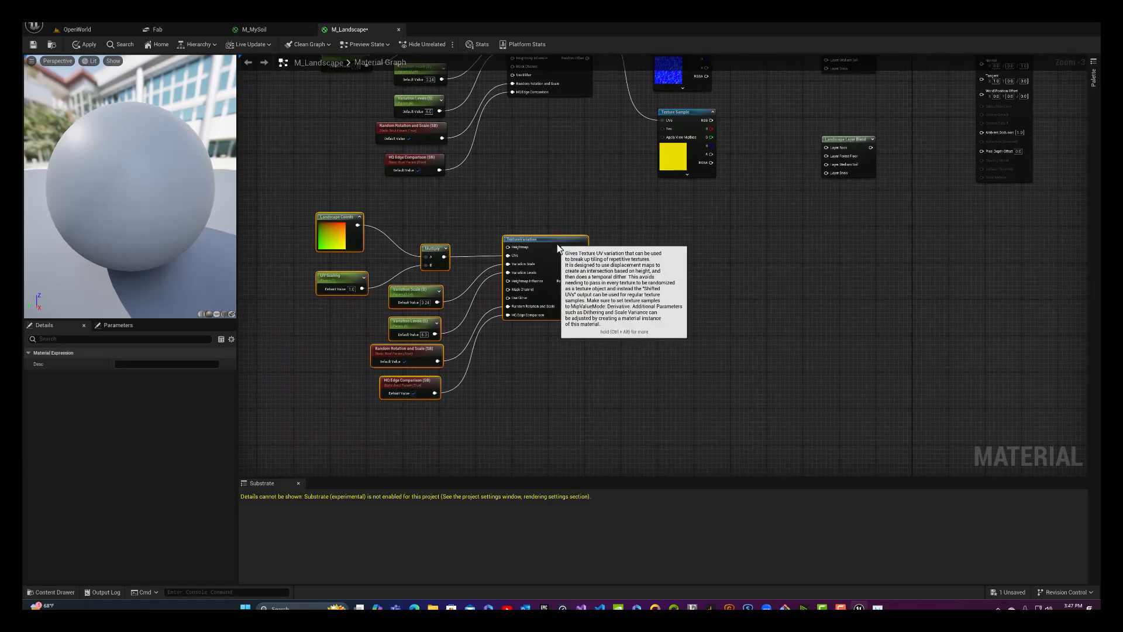
Step: Paste a second copy of the TextureVariation node group and align it below the first copy
right_click_drag(498, 396, 555, 227)
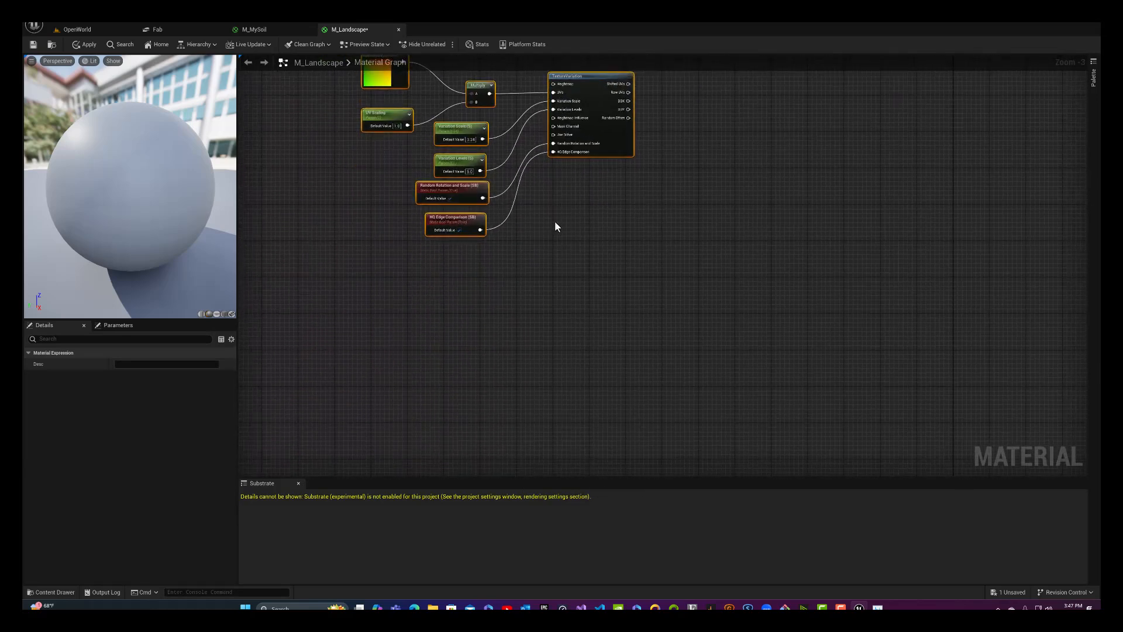
key("ctrl+v")
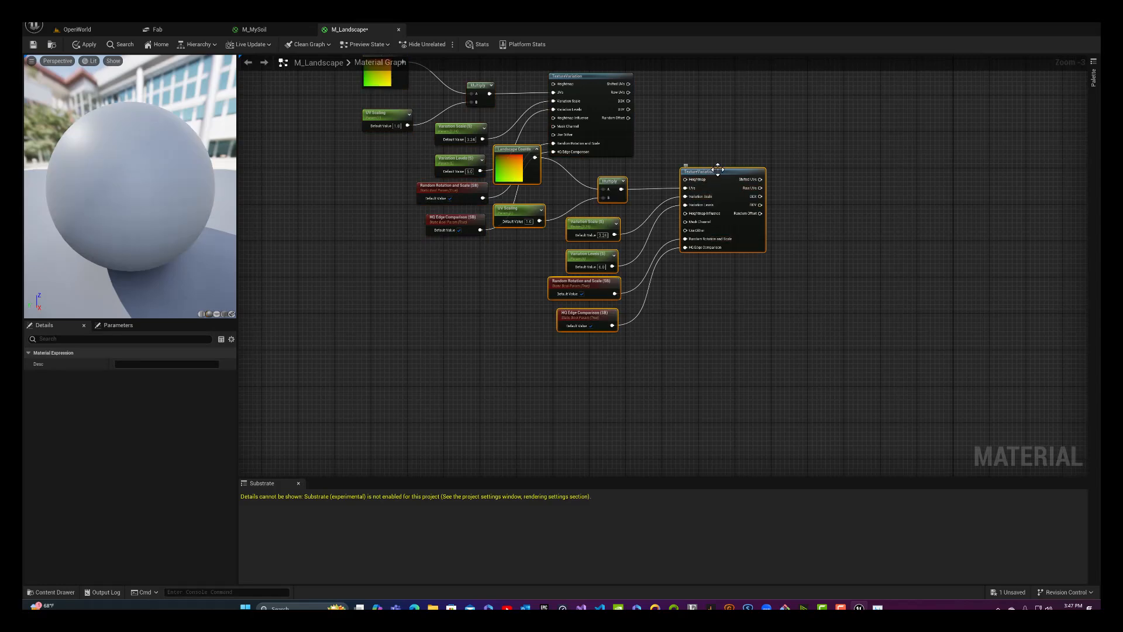
left_click_drag(714, 170, 581, 282)
Step: Add a third copy of the TextureVariation node group at the bottom of the column
right_click_drag(702, 216, 693, 144)
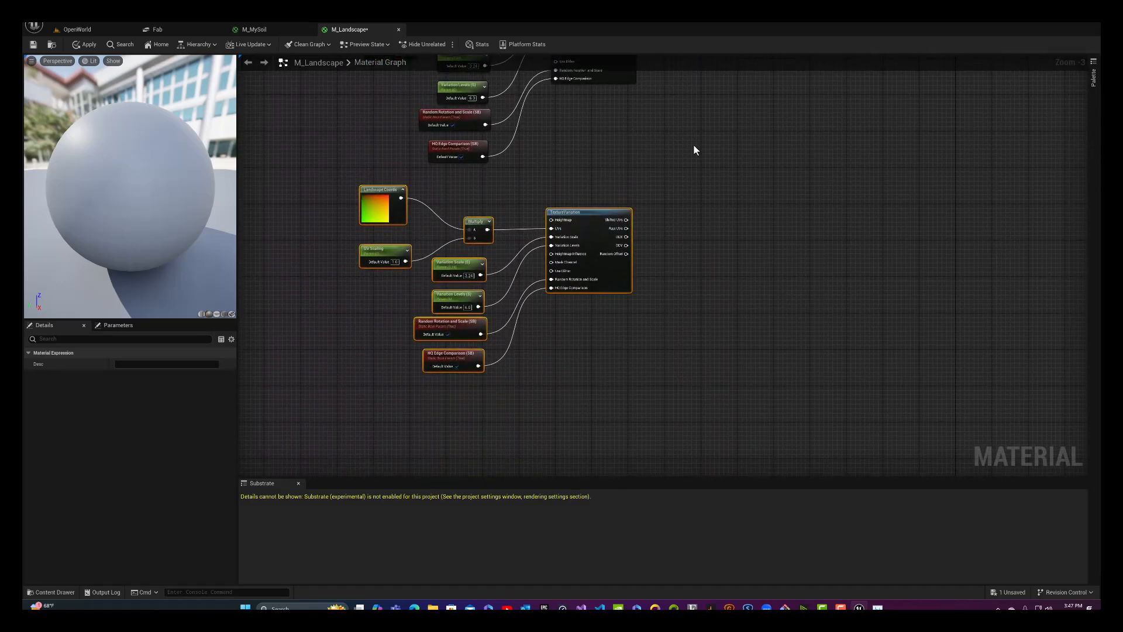
key("ctrl+v")
left_click_drag(842, 94, 575, 415)
right_click_drag(685, 316, 653, 475)
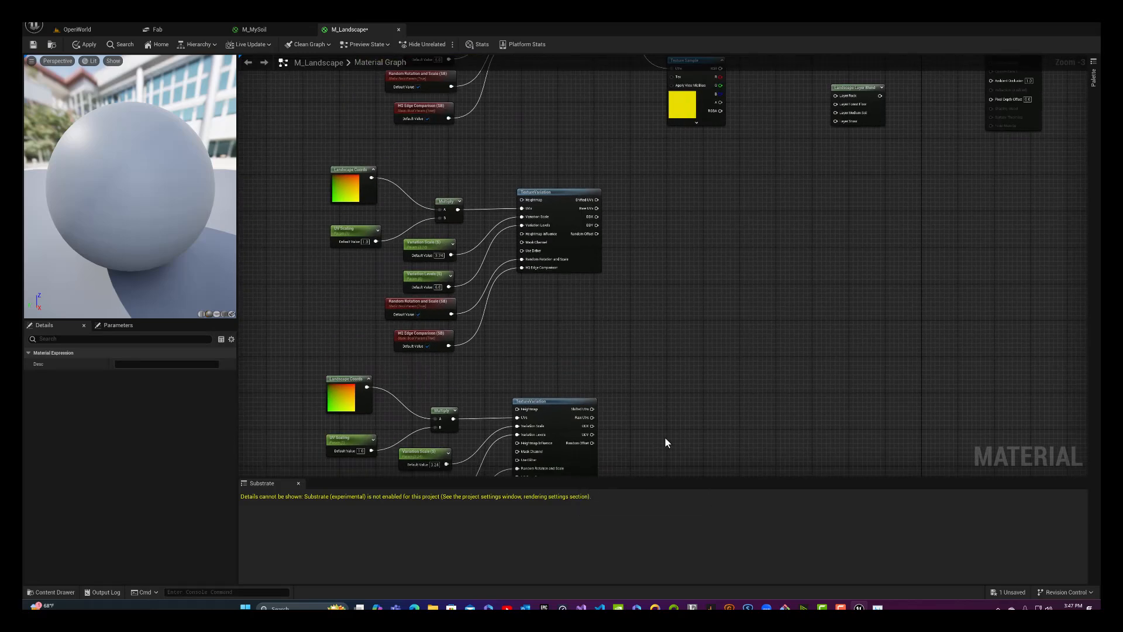
Step: Cut the original TextureVariation node group together with its three soil Texture Samples from the top of the graph
right_click_drag(692, 279, 616, 371)
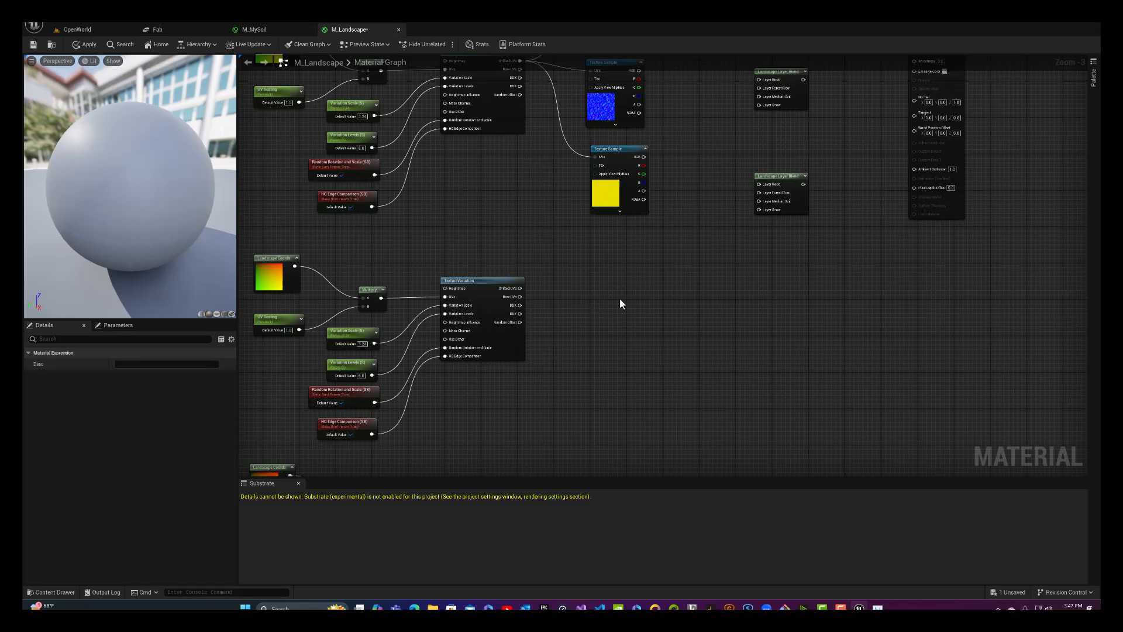
right_click_drag(620, 299, 619, 362)
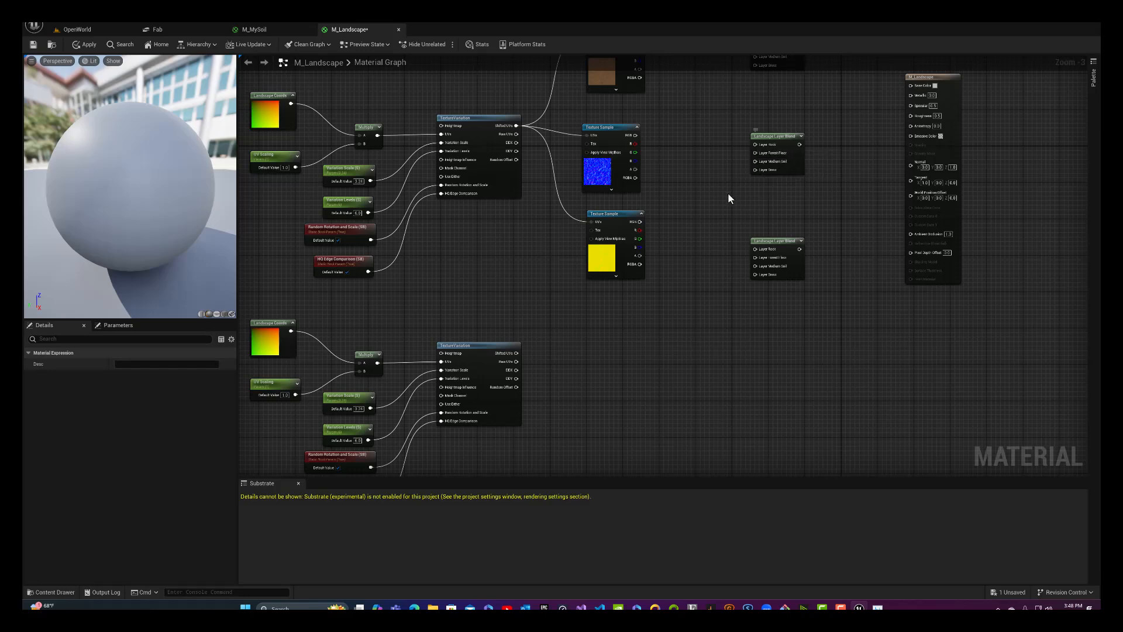
right_click_drag(727, 192, 670, 311)
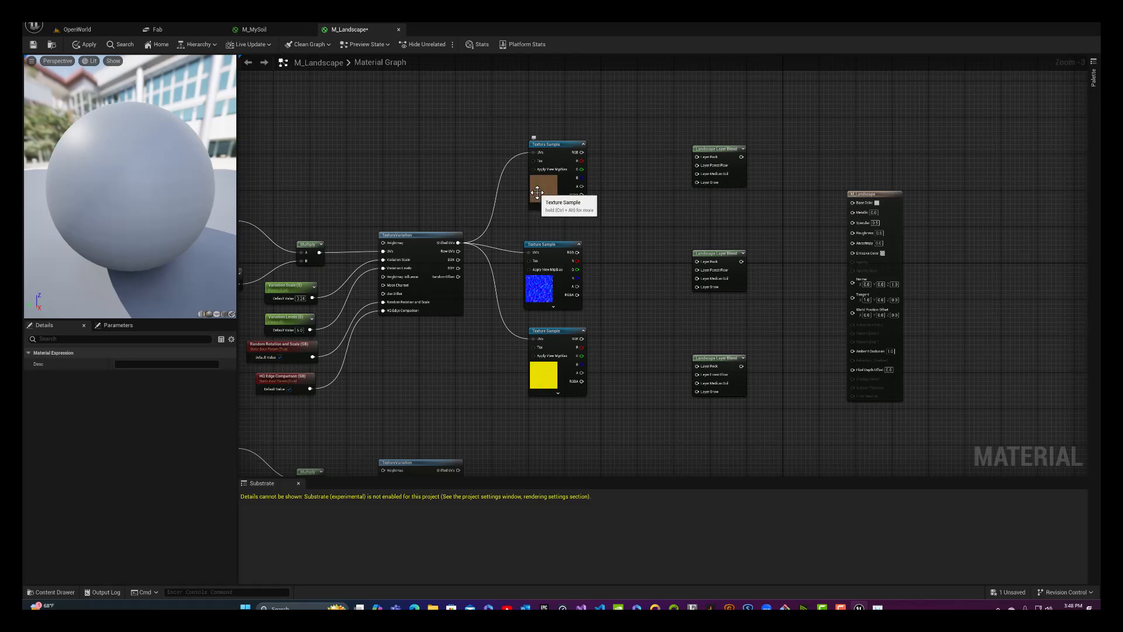
right_click_drag(622, 220, 753, 200)
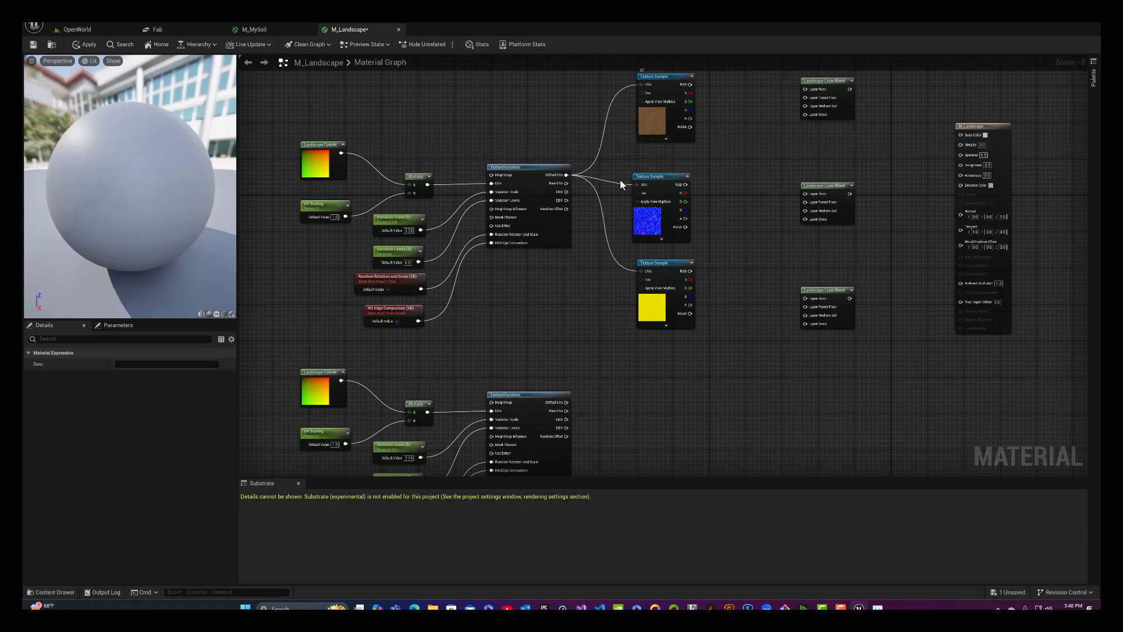
left_click_drag(340, 77, 710, 319)
right_click_drag(530, 327, 542, 222)
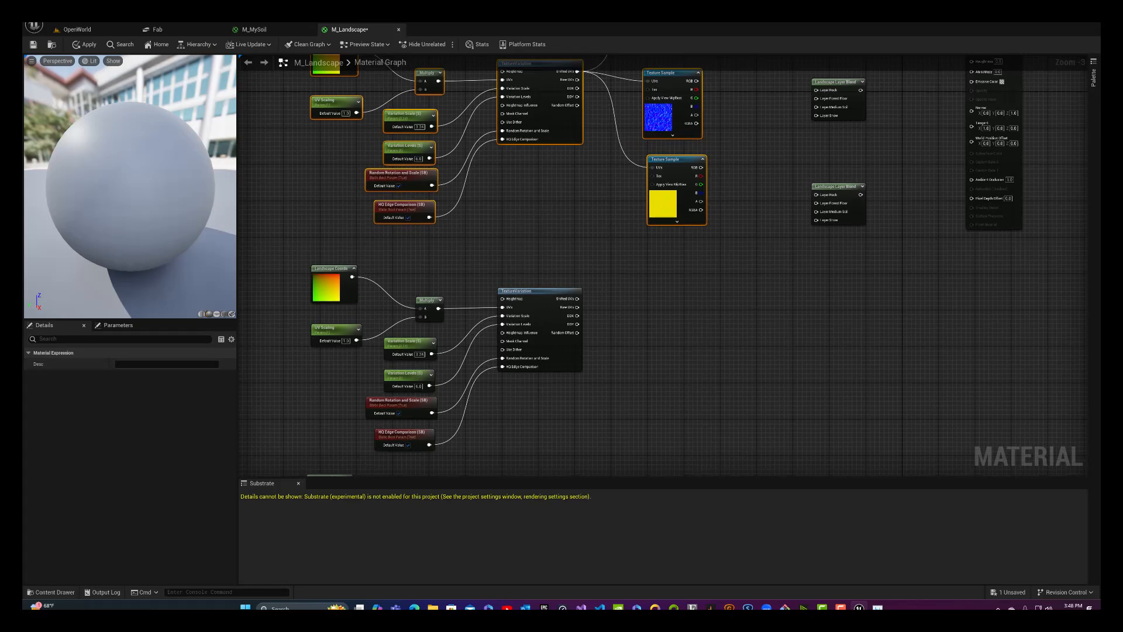
key("Delete")
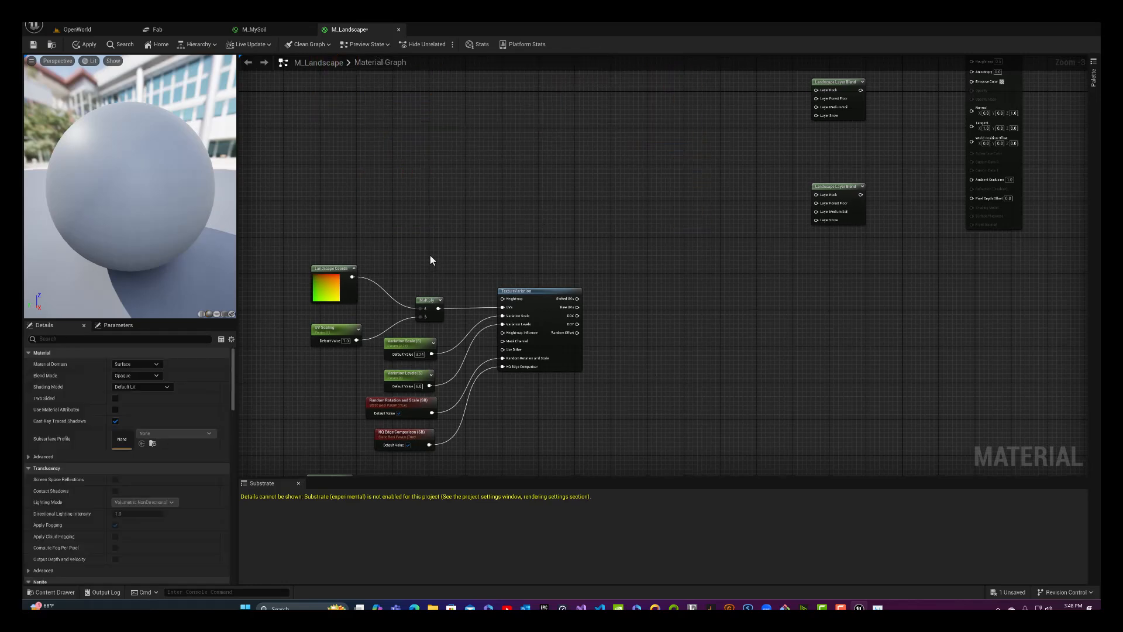
Step: Move the first two copied TextureVariation groups up level with the Landscape Layer Blend nodes, leaving a gap above the last group
right_click_drag(430, 260, 495, 112)
left_click_drag(341, 114, 655, 344)
right_click_drag(654, 343, 711, 558)
key("ctrl+c")
key("ctrl+v")
right_click_drag(623, 282, 619, 72)
right_click_drag(749, 282, 689, 296)
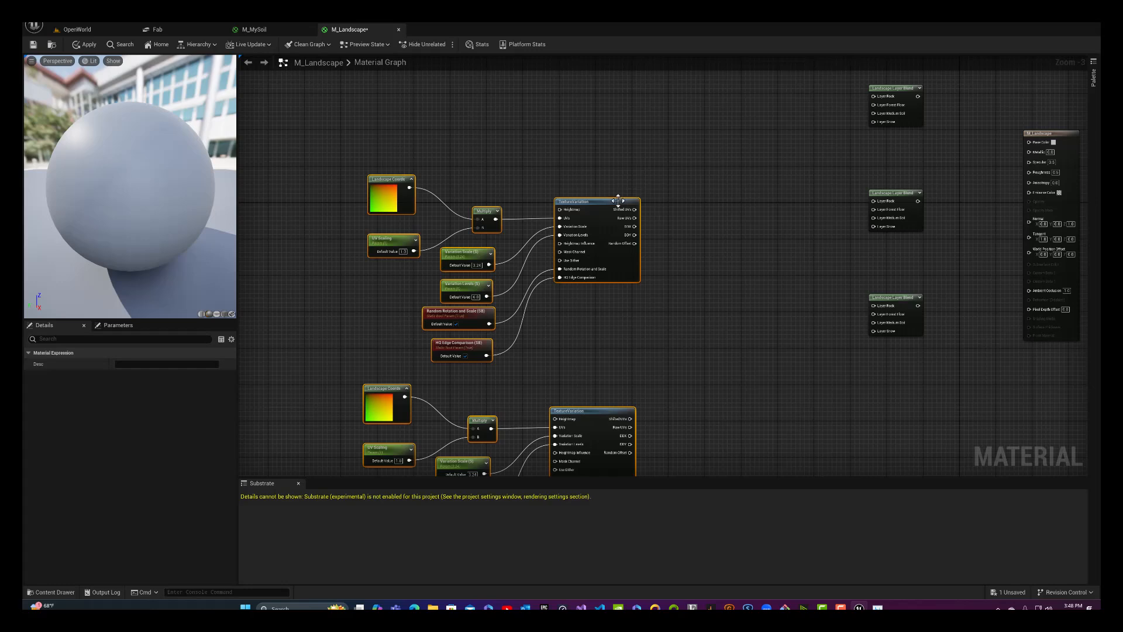
left_click_drag(618, 201, 613, 97)
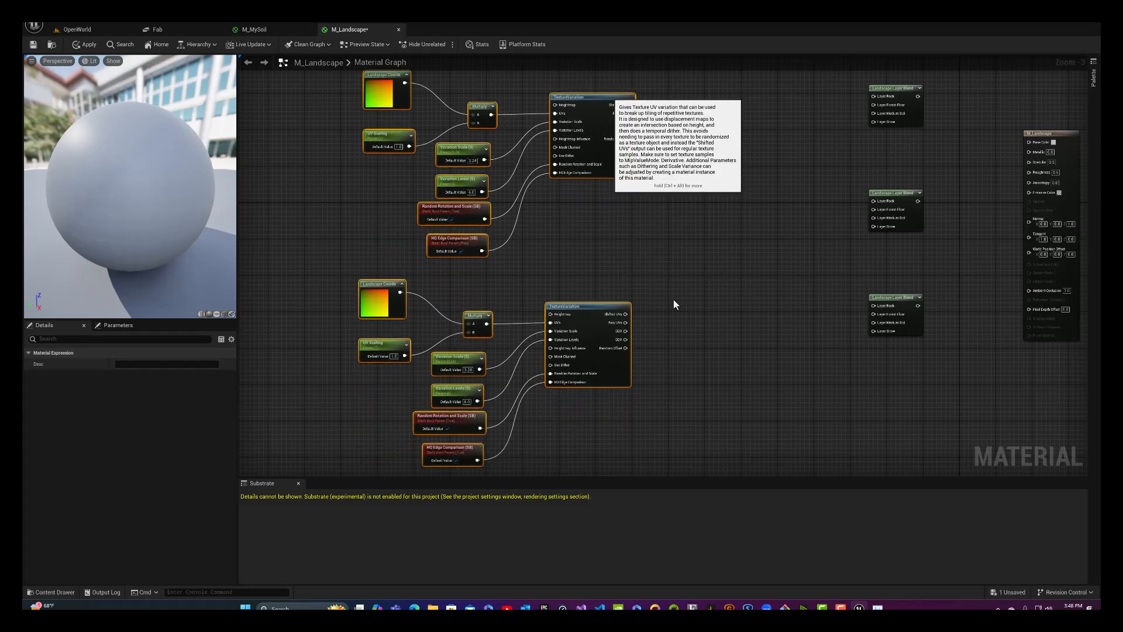
Step: Paste the node group with the soil Texture Samples into the gap as the third row and align it with the groups above
right_click_drag(740, 442, 818, 117)
left_click(447, 248)
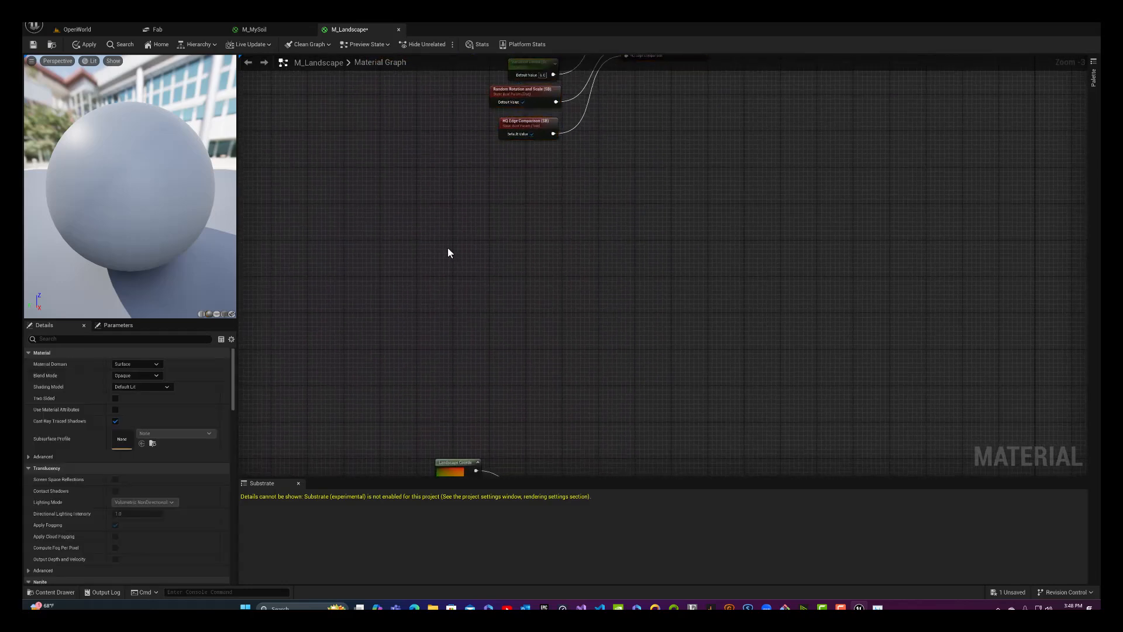
key("ctrl+v")
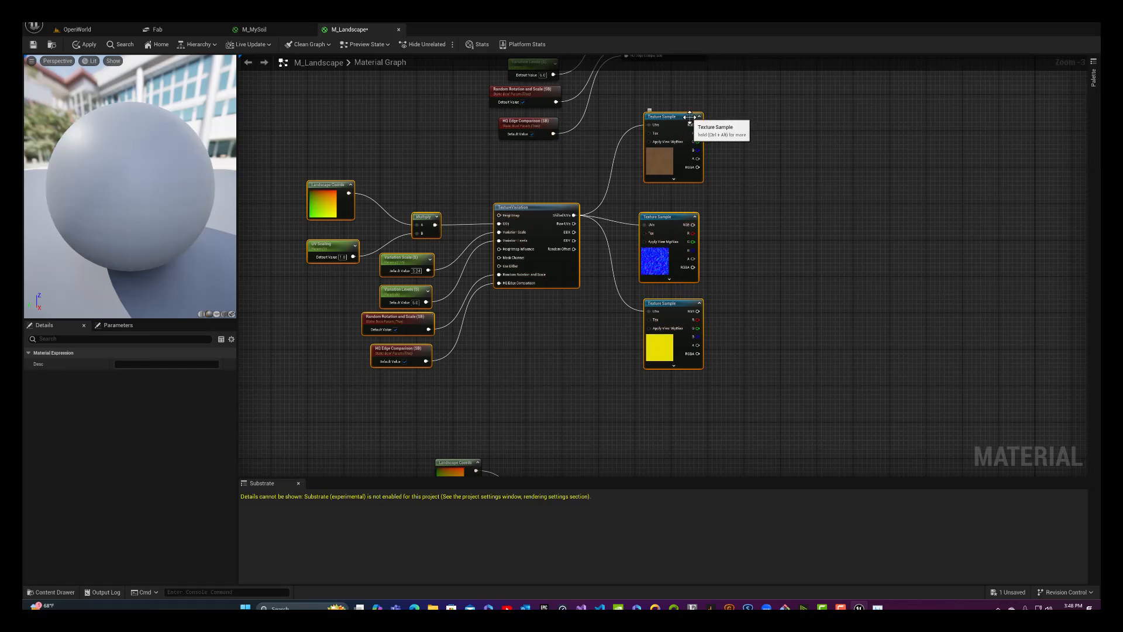
left_click_drag(690, 117, 676, 156)
right_click_drag(737, 273, 726, 398)
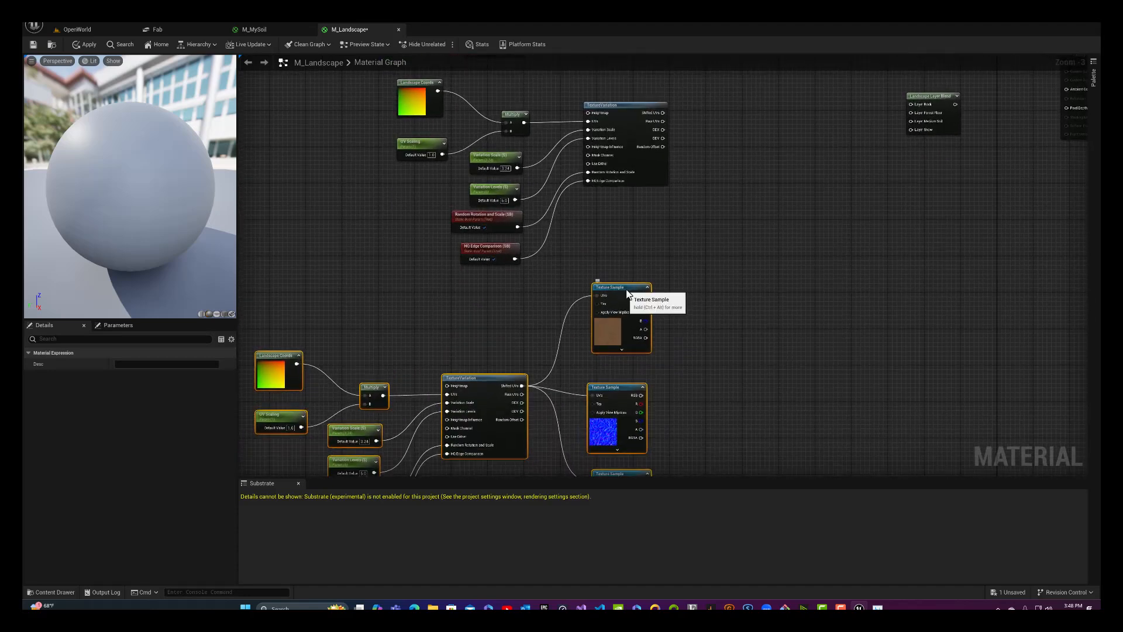
left_click_drag(628, 292, 769, 272)
scroll(676, 242, "down", 1)
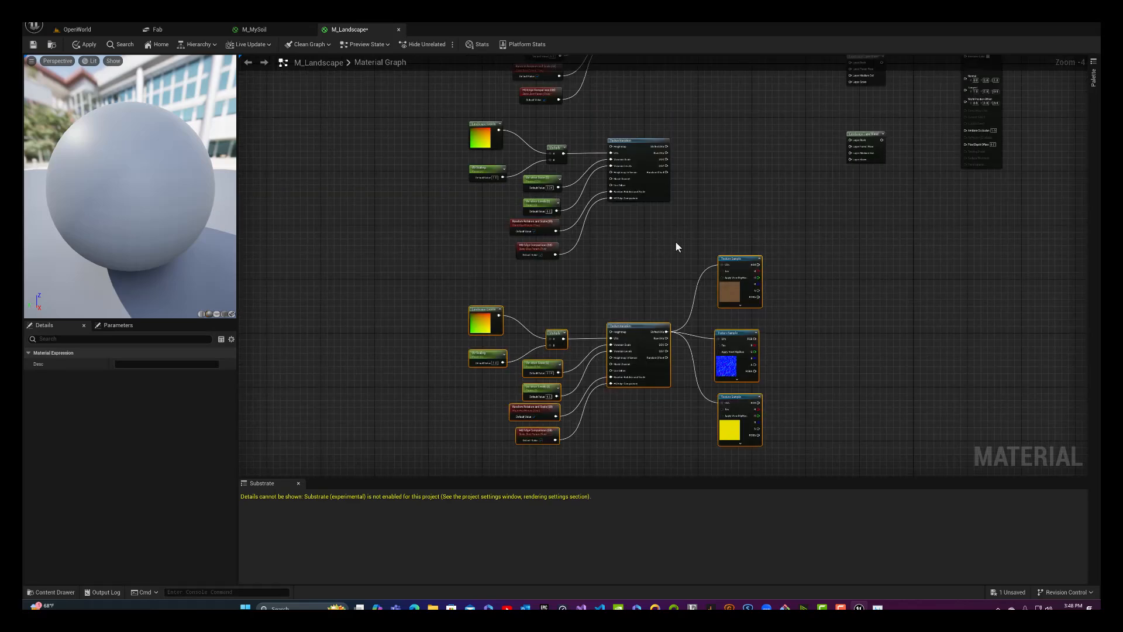
right_click_drag(675, 247, 587, 320)
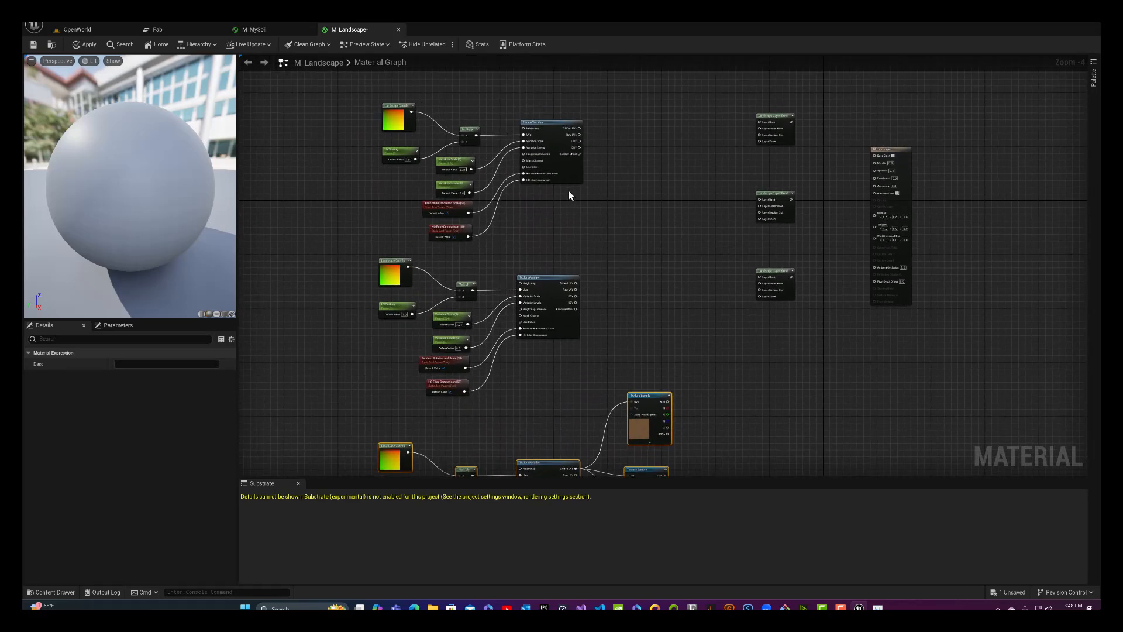
Step: Open the Medium folder of the Layered_Rock_Cliff surface in the OpenWorld level's Content Browser
left_click(572, 171)
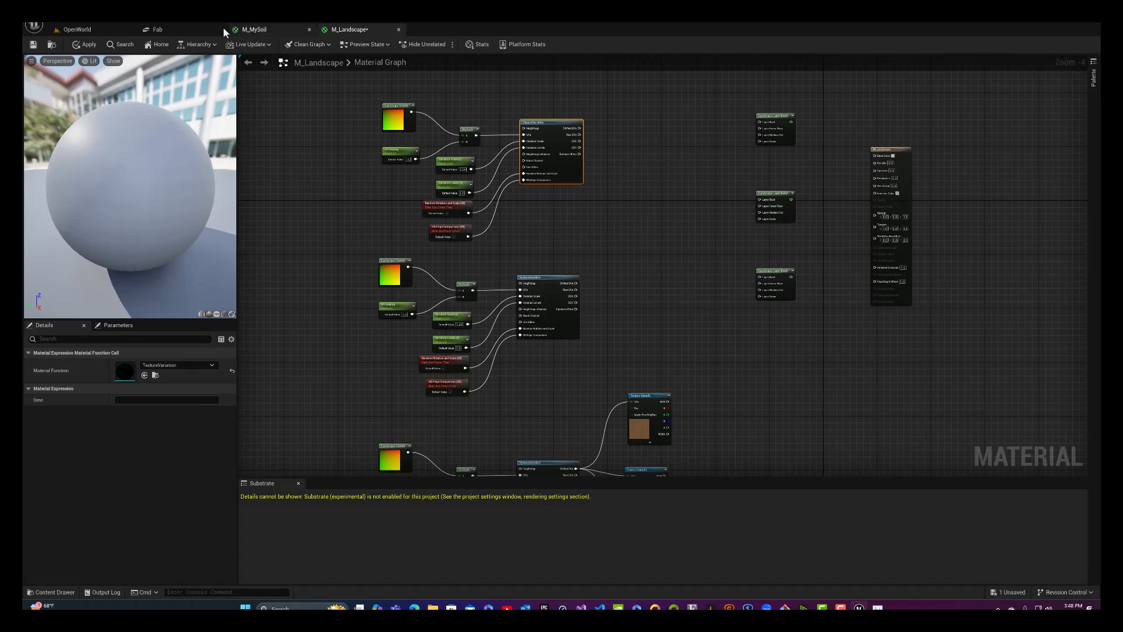
left_click(181, 28)
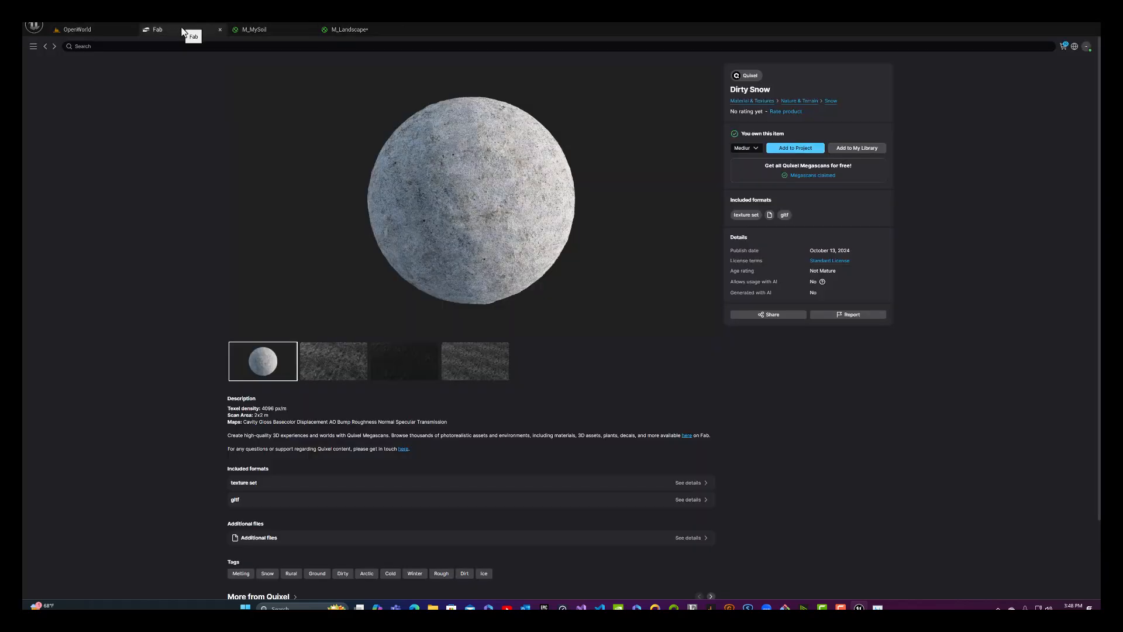
left_click(100, 30)
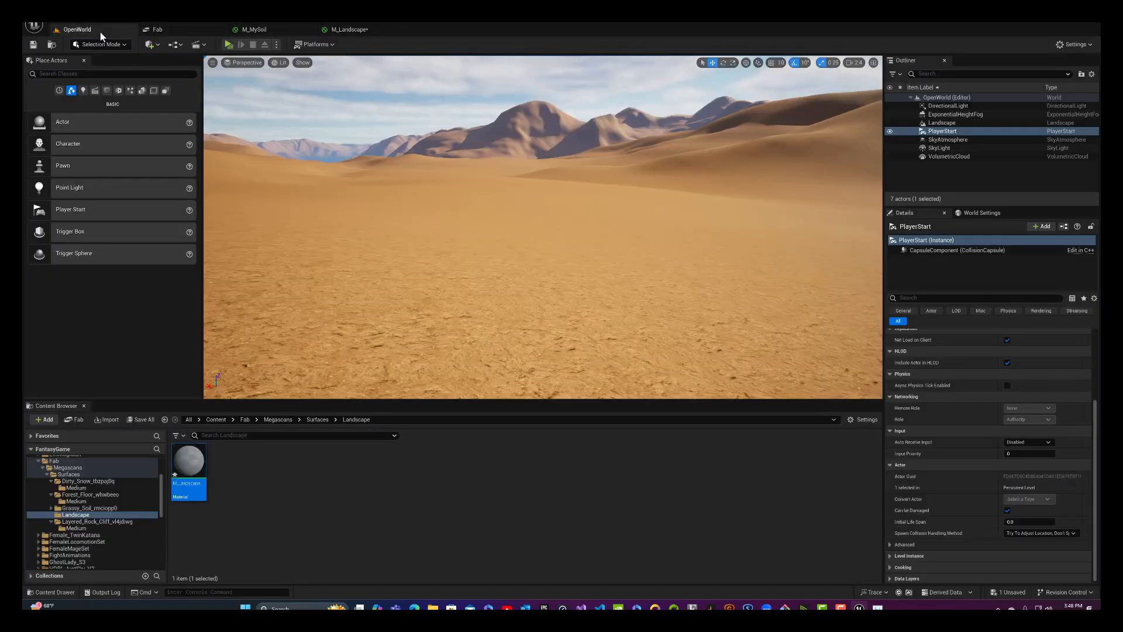
left_click(316, 419)
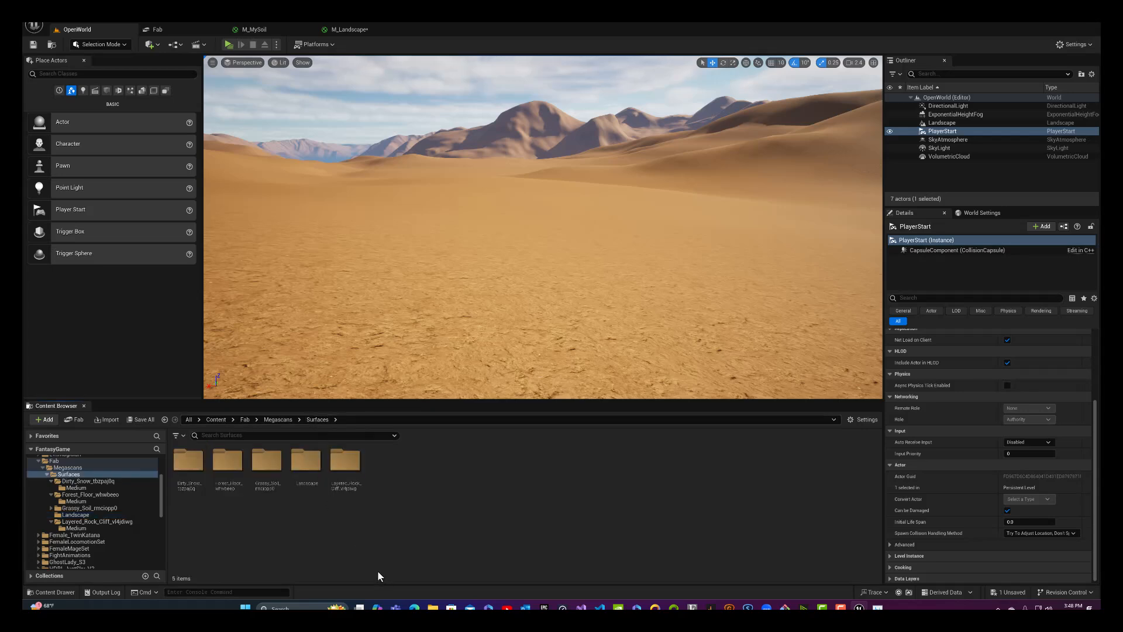
left_click(350, 458)
double_click(349, 457)
double_click(201, 462)
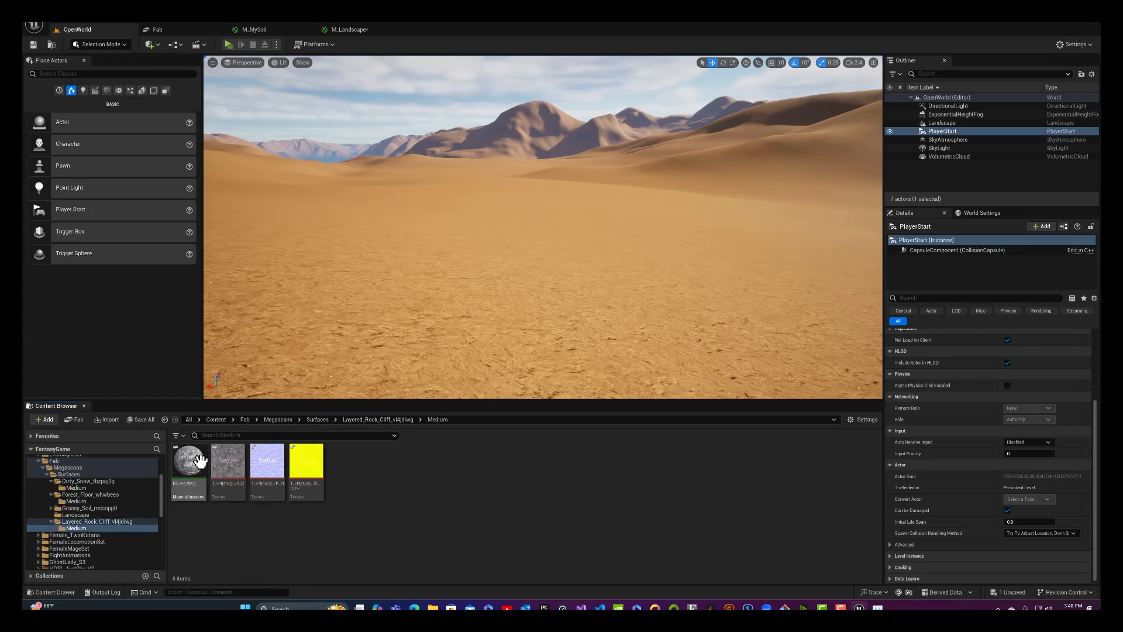
Step: Add the three Layered Rock Cliff textures to the M_Landscape graph beside the first TextureVariation node
left_click(239, 487)
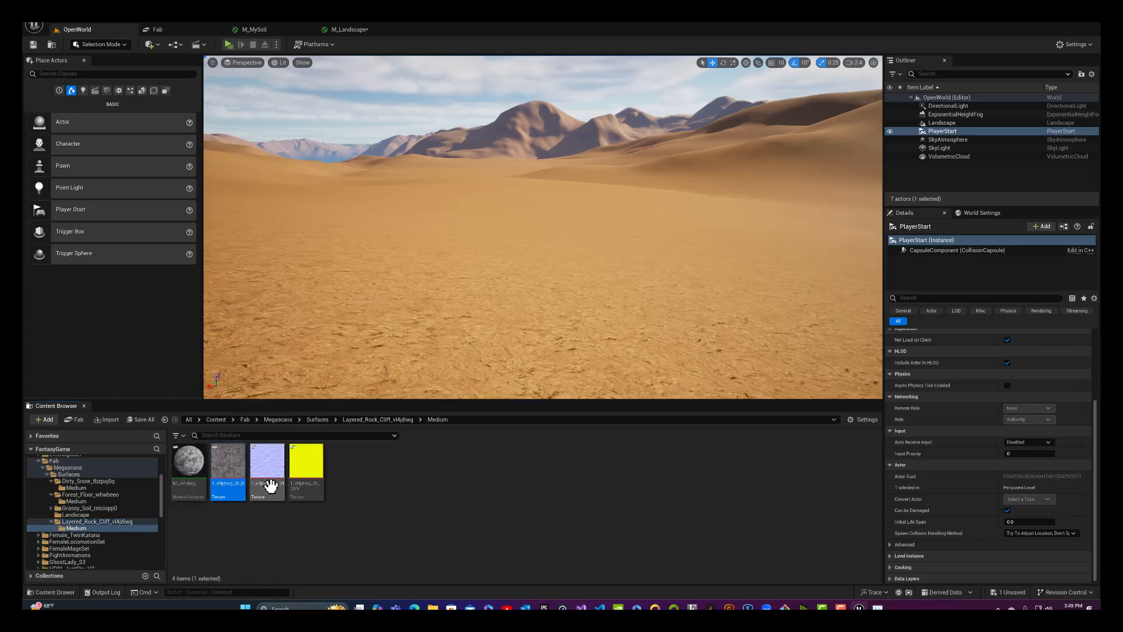
left_click(303, 480, "shift")
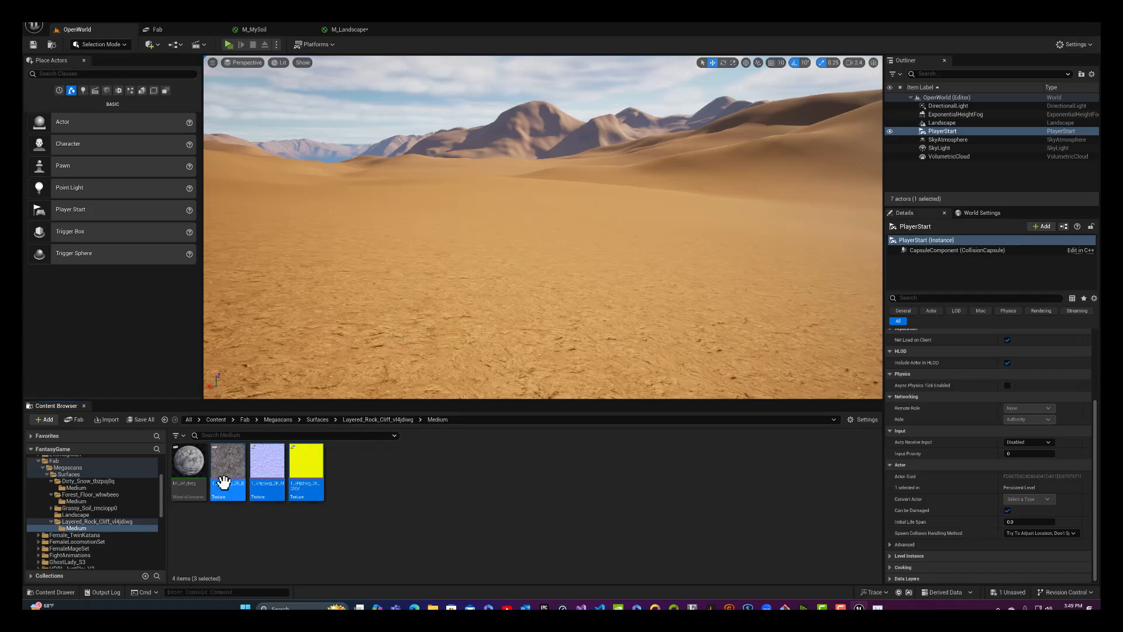
mouse_move(222, 485)
left_click_drag(221, 485, 612, 139)
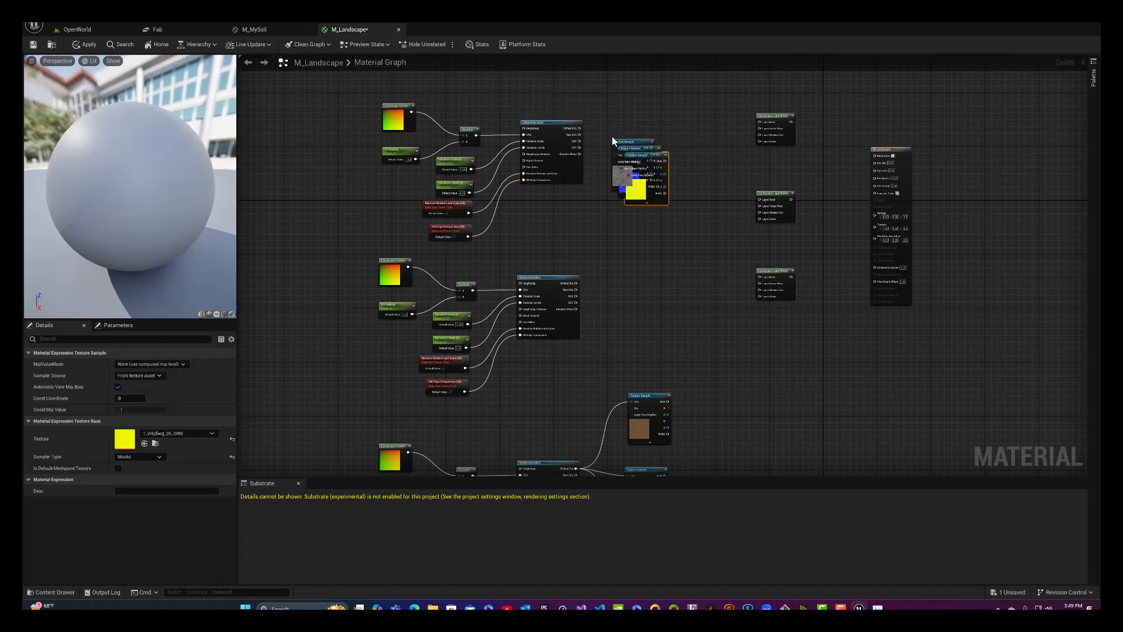
Step: Stack the three rock Texture Samples in a column and feed their UVs from the first TextureVariation node's output
right_click_drag(634, 263, 614, 370)
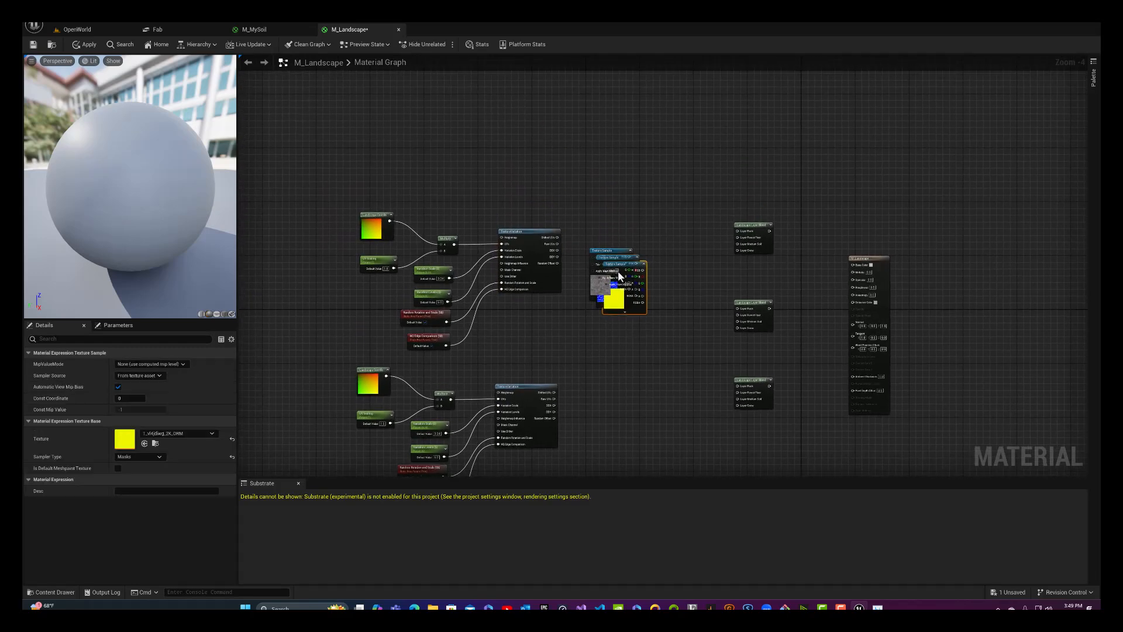
left_click_drag(612, 252, 631, 185)
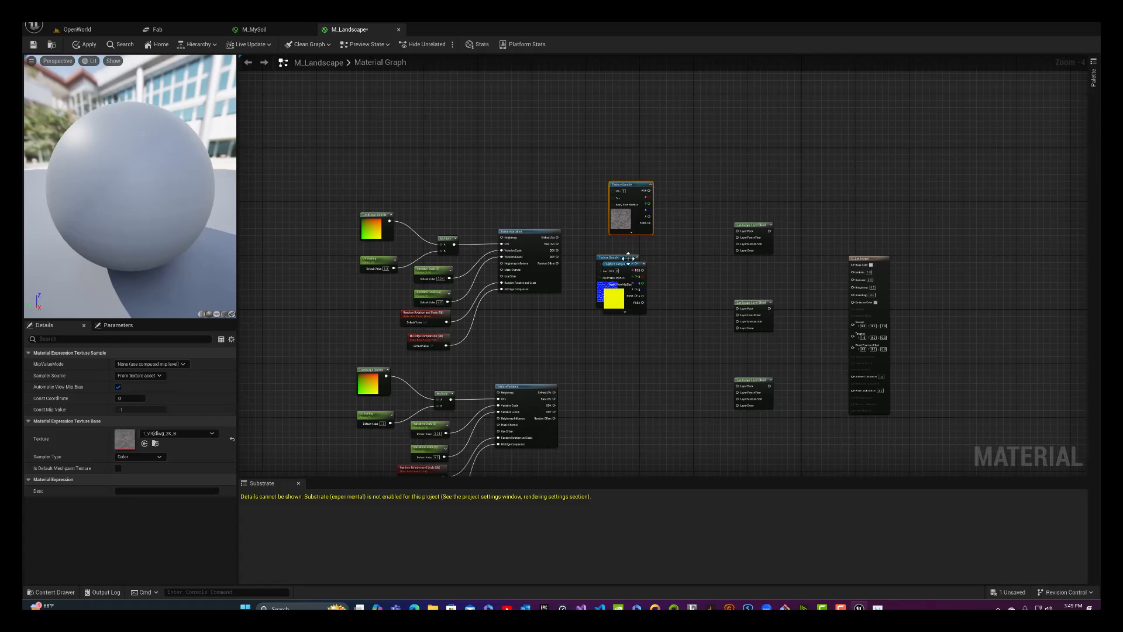
left_click_drag(627, 269, 650, 335)
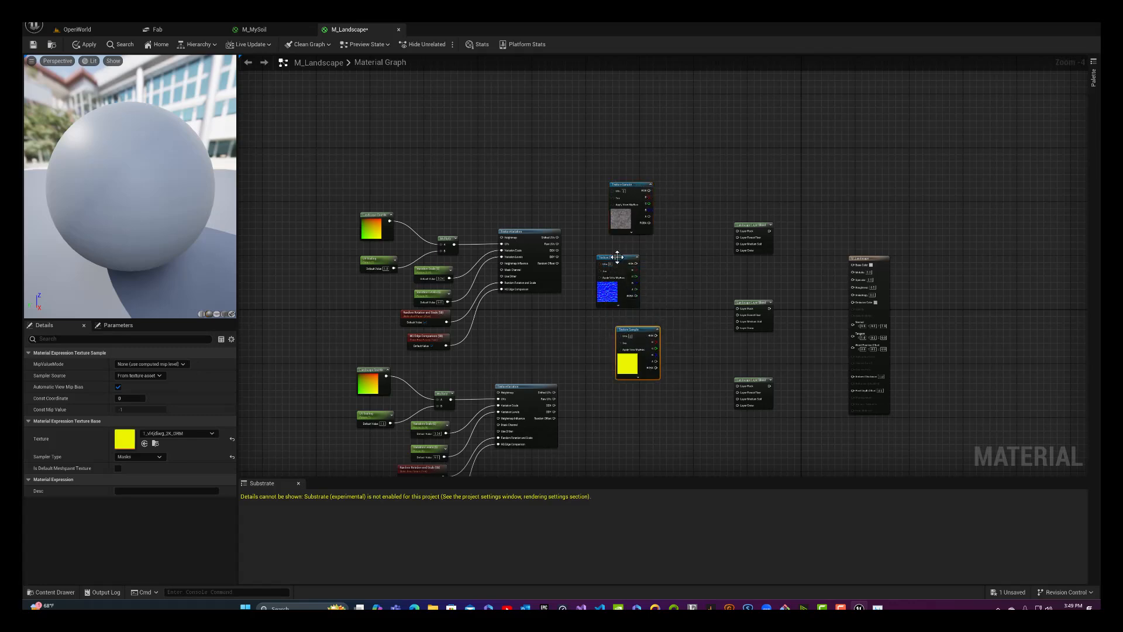
left_click_drag(617, 257, 630, 254)
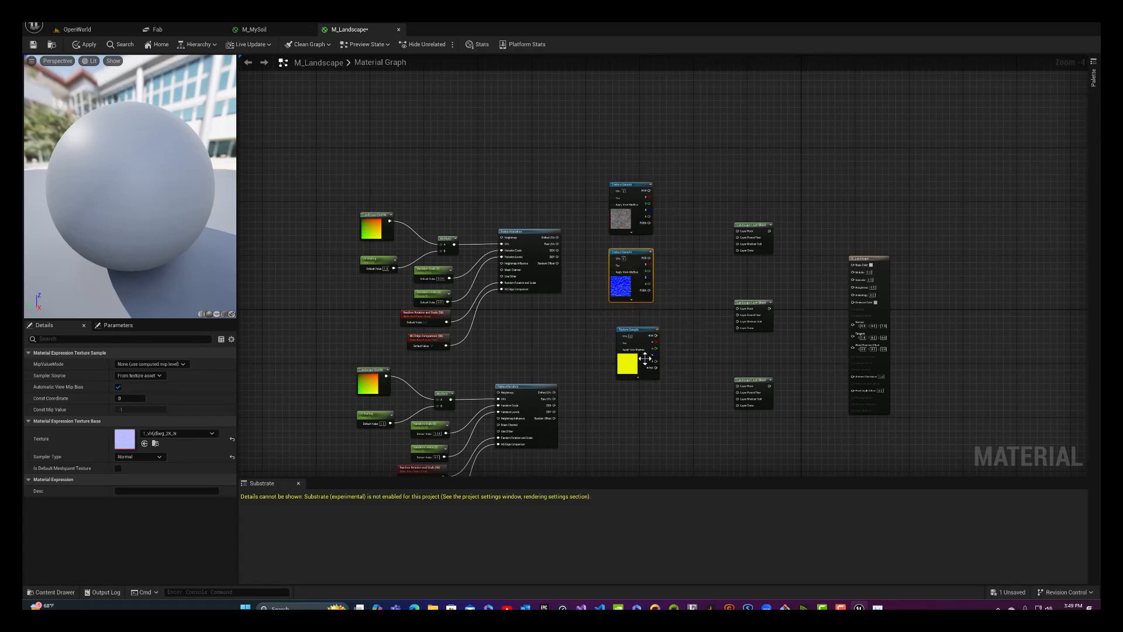
left_click_drag(638, 329, 638, 332)
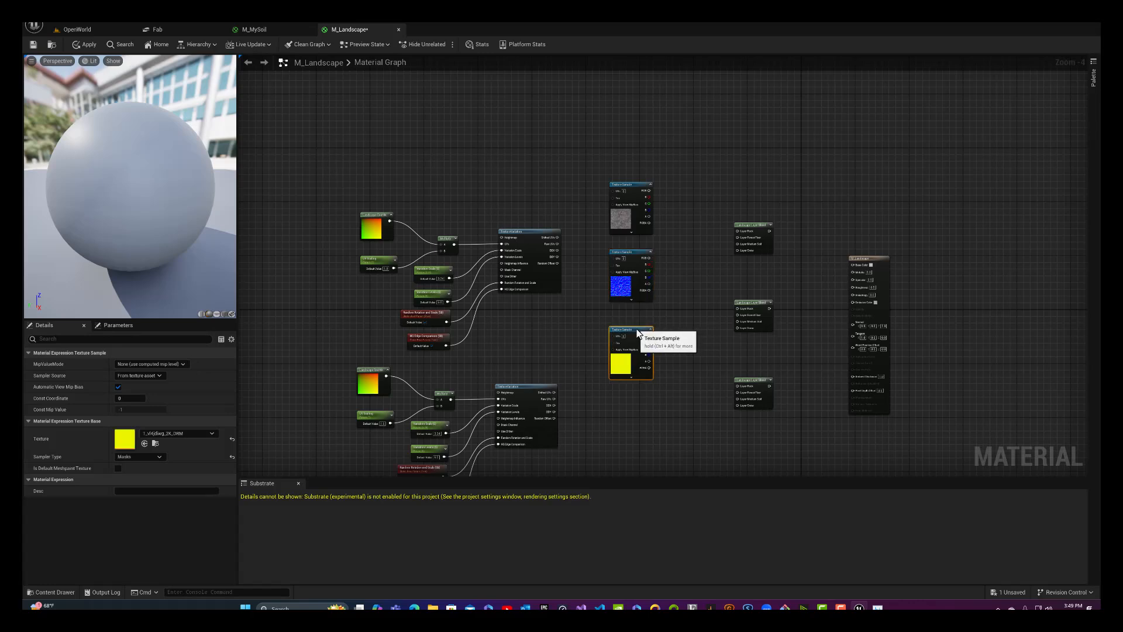
left_click_drag(557, 237, 613, 190)
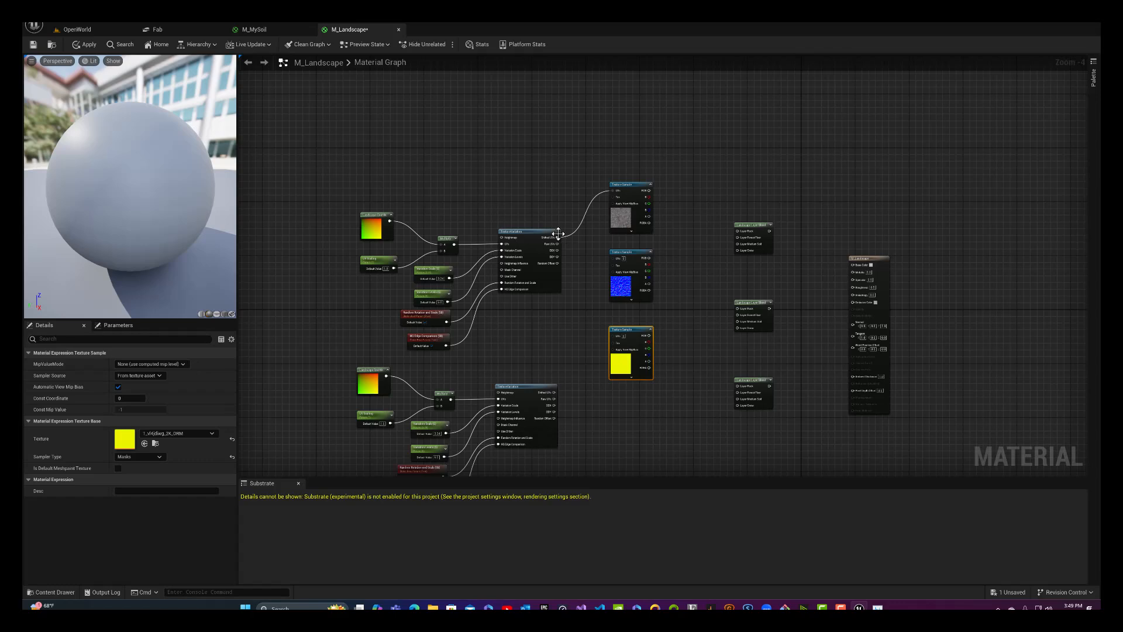
left_click_drag(559, 237, 612, 335)
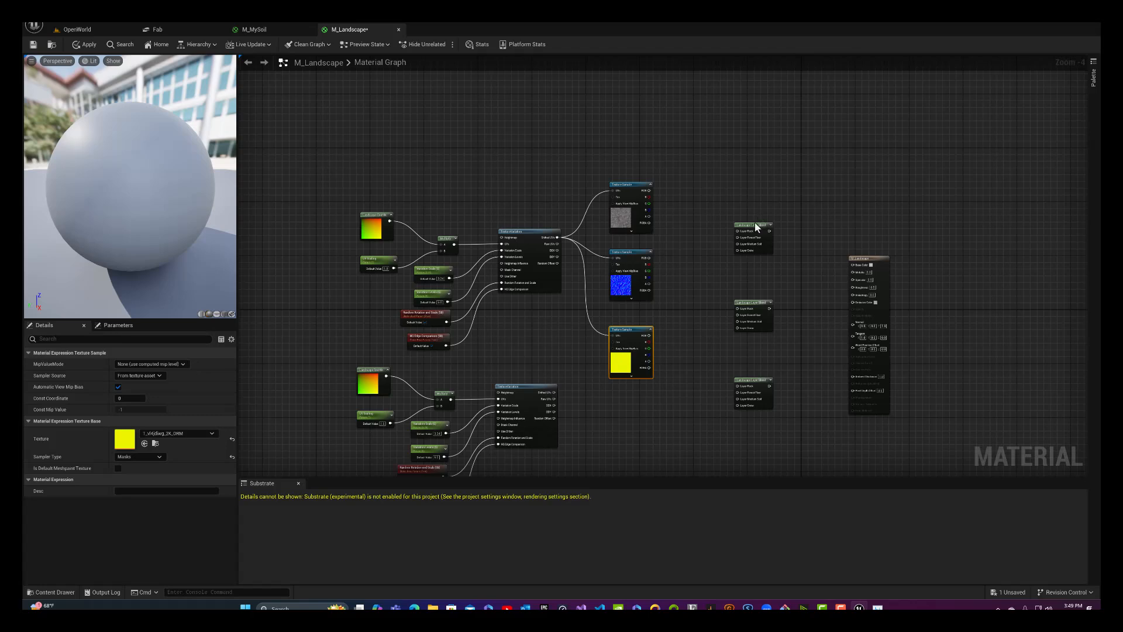
Step: Wrap the uppermost Landscape Layer Blend node in a comment titled "Base Color"
left_click_drag(715, 190, 793, 278)
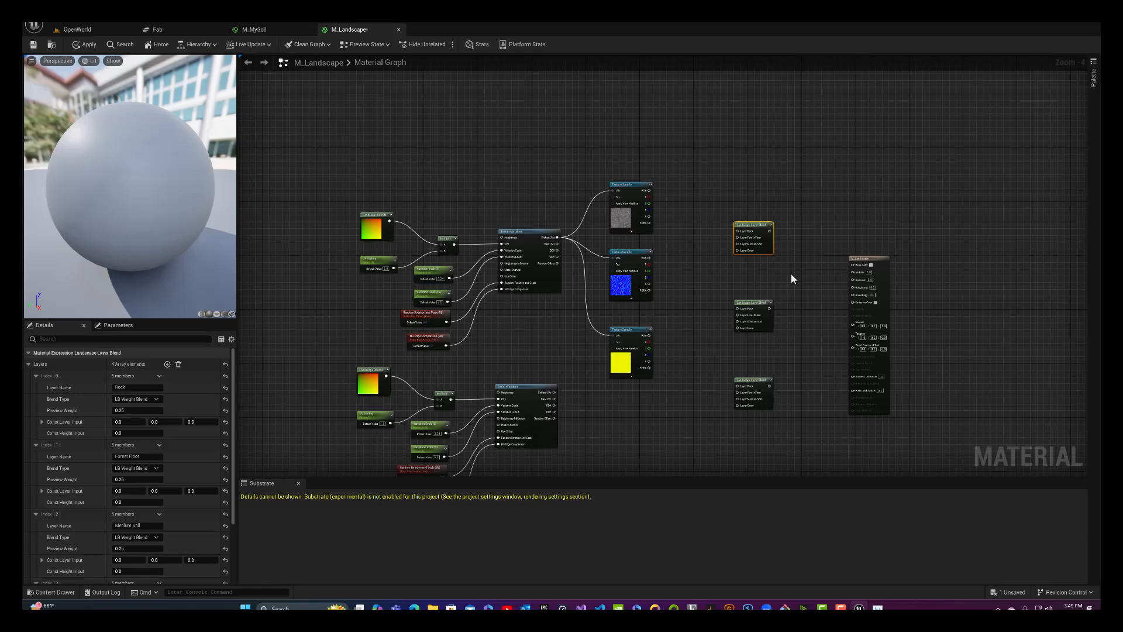
key("c")
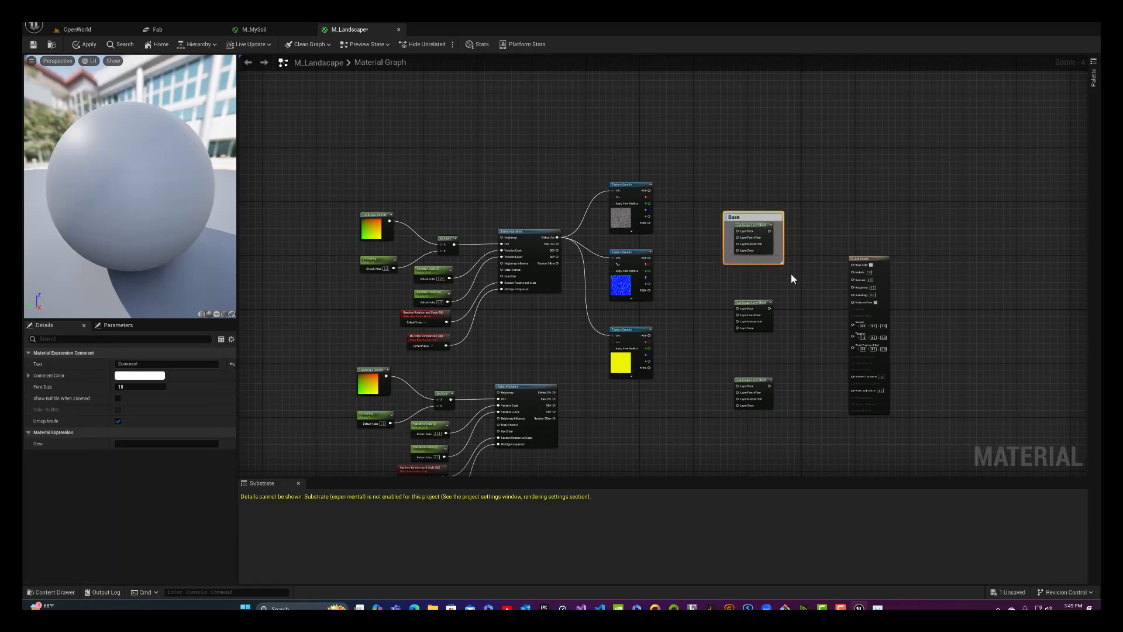
key("Return")
Step: Wrap the middle Landscape Layer Blend node in a comment titled "Normal Maps"
left_click(754, 310)
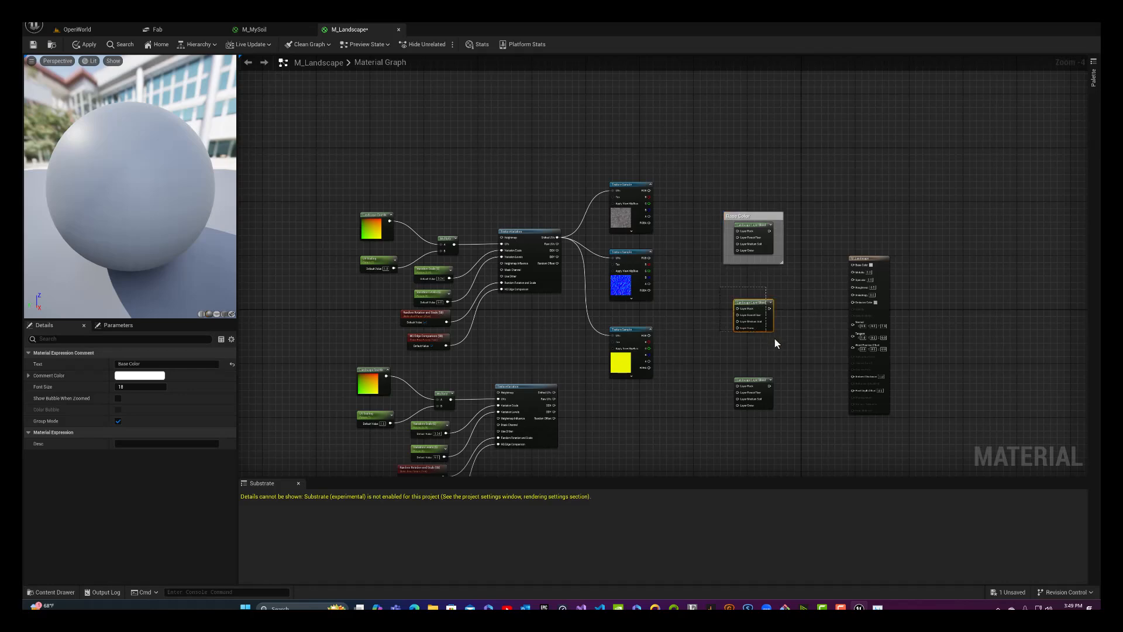
type("c")
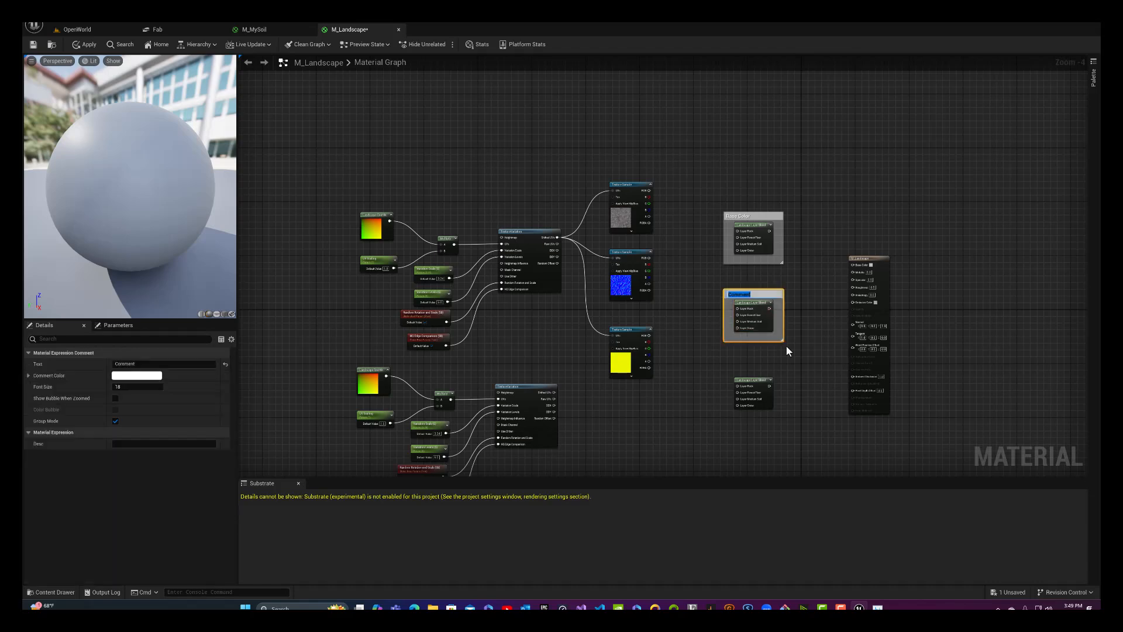
type("Normal")
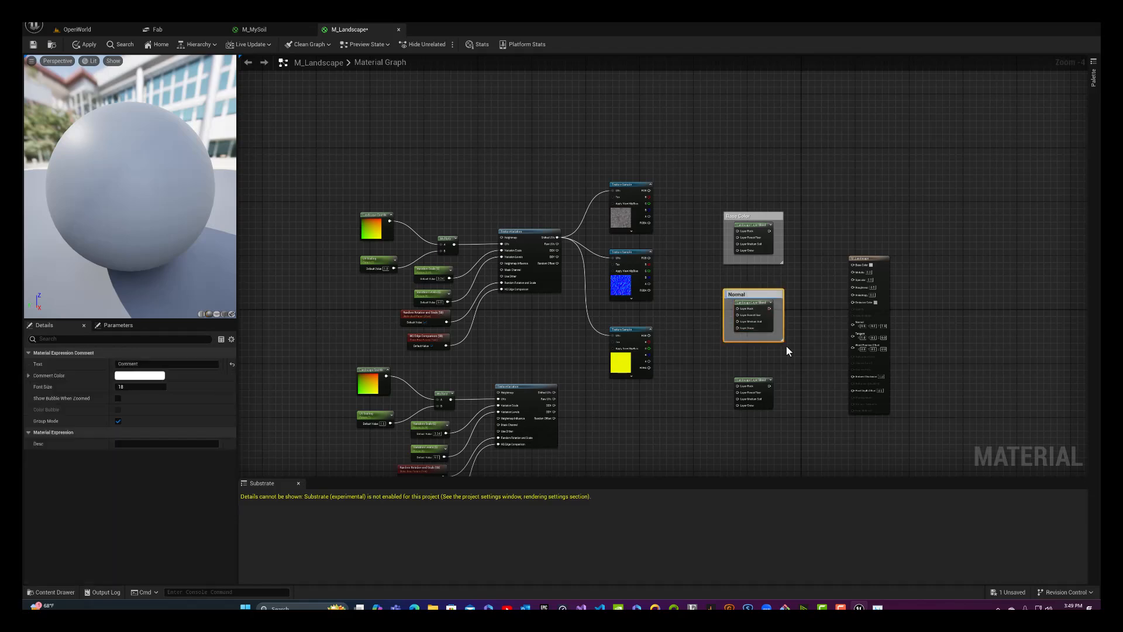
type(" Maps")
key("Return")
Step: Wrap the lowest Landscape Layer Blend node in a comment titled "ARM"
left_click_drag(720, 366, 790, 425)
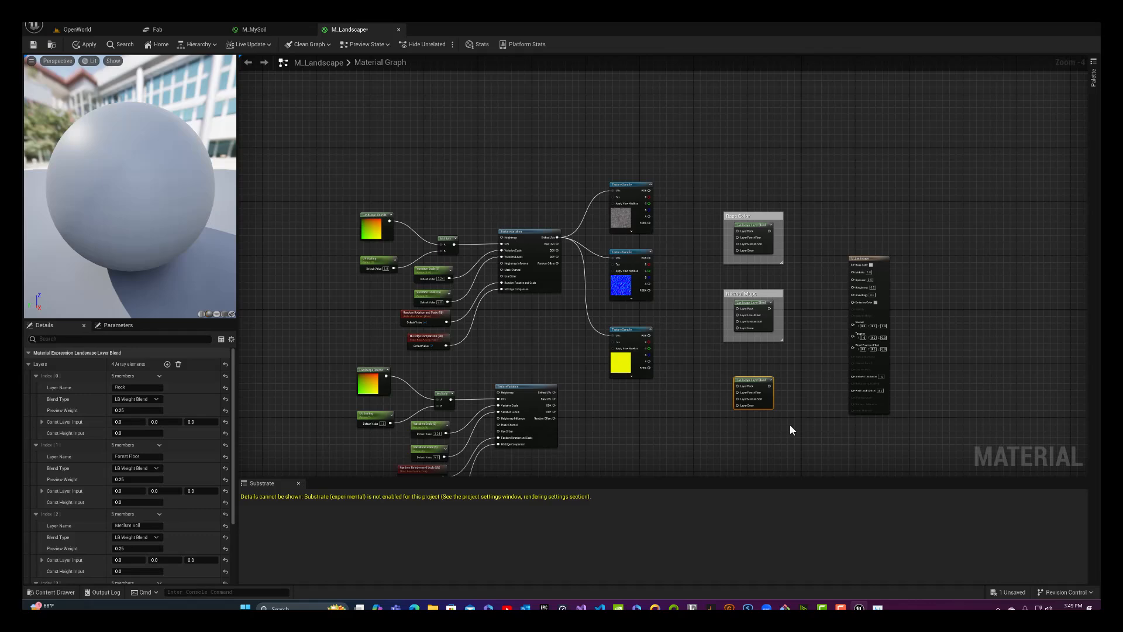
type("c")
type("ARM")
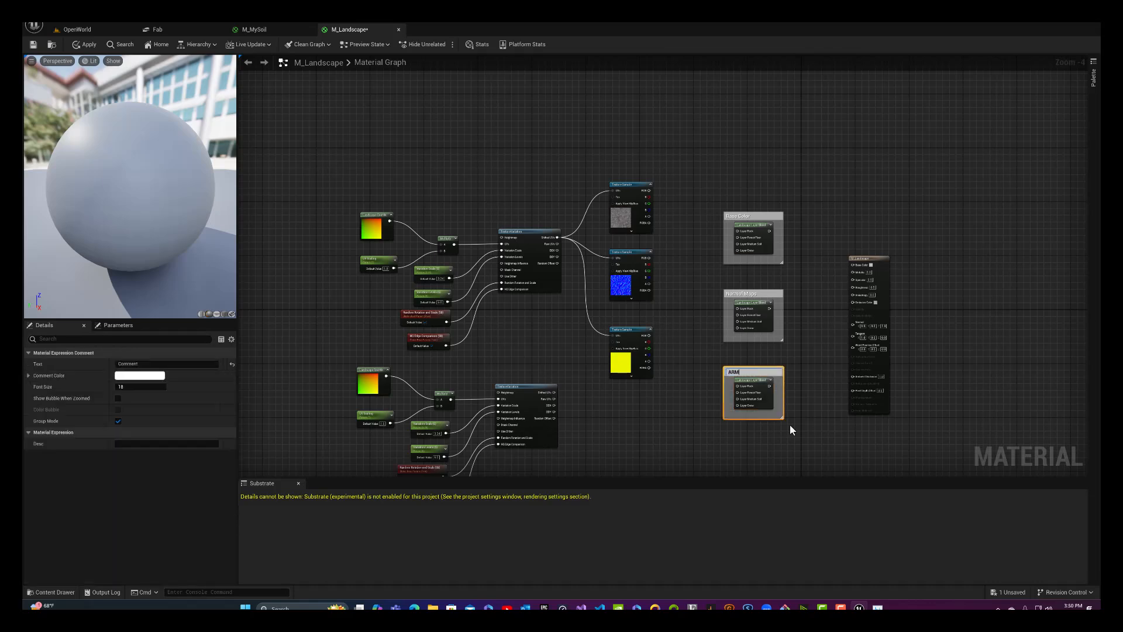
key("Return")
Step: Connect the rock color, normal and packed-mask Texture Samples to the Layer Rock inputs of the Base Color, Normal Maps and ARM blends
right_click_drag(707, 433, 694, 385)
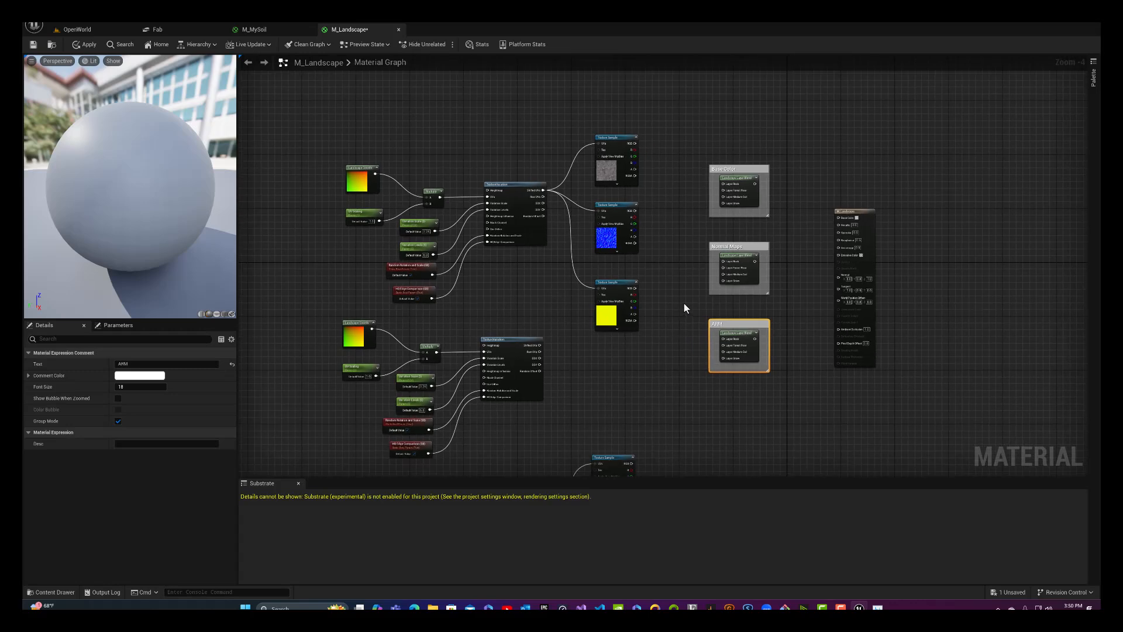
right_click_drag(679, 328, 680, 252)
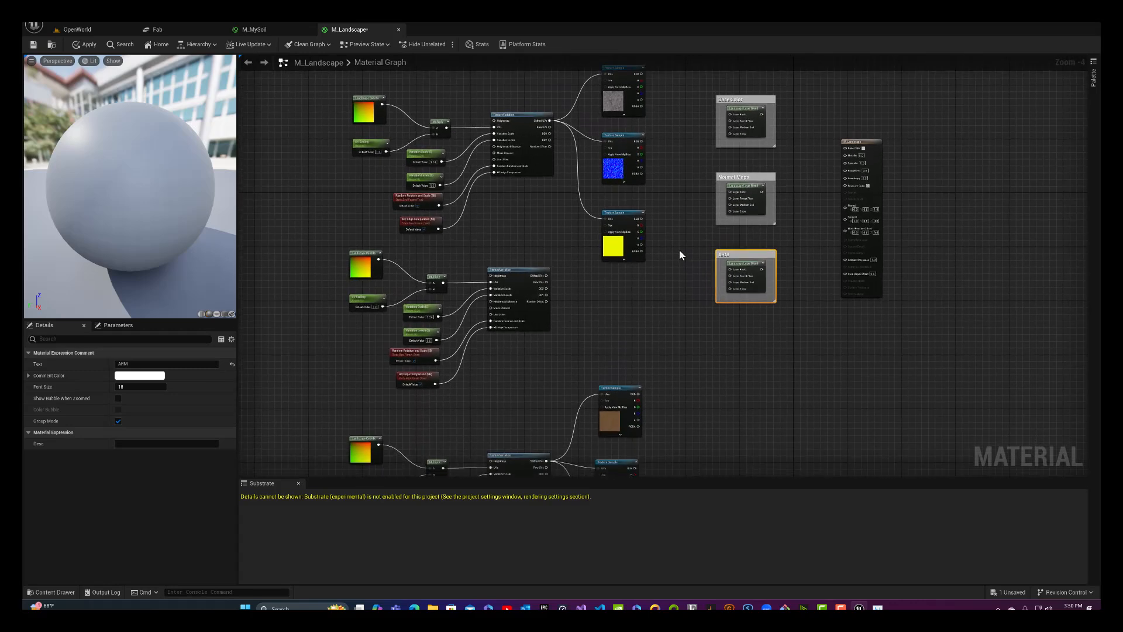
right_click_drag(657, 92, 626, 123)
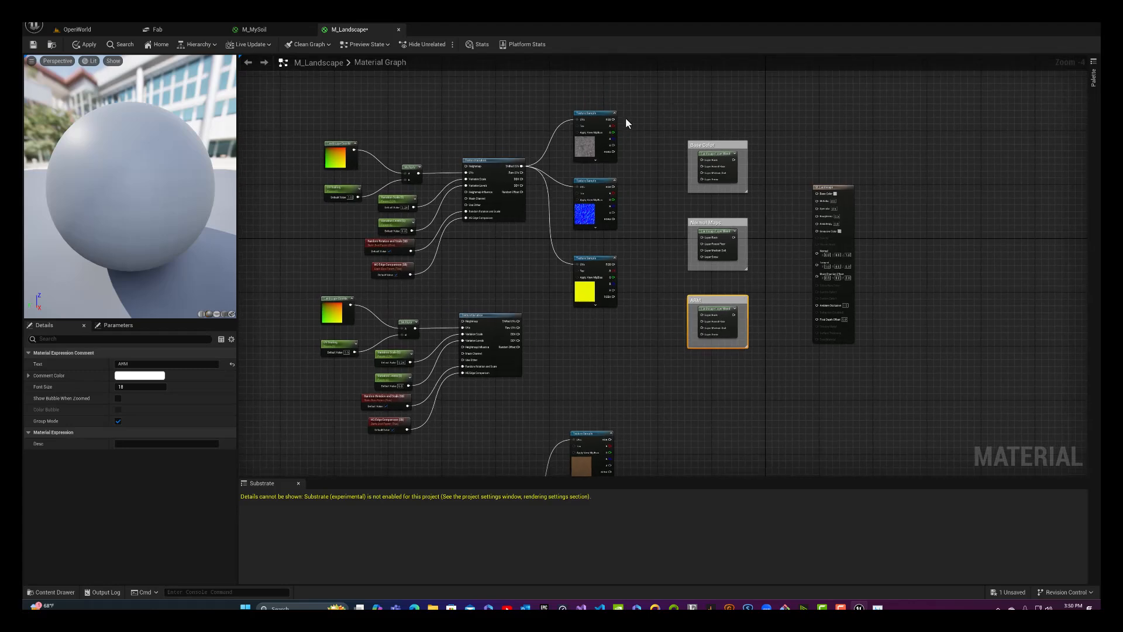
left_click_drag(612, 119, 702, 160)
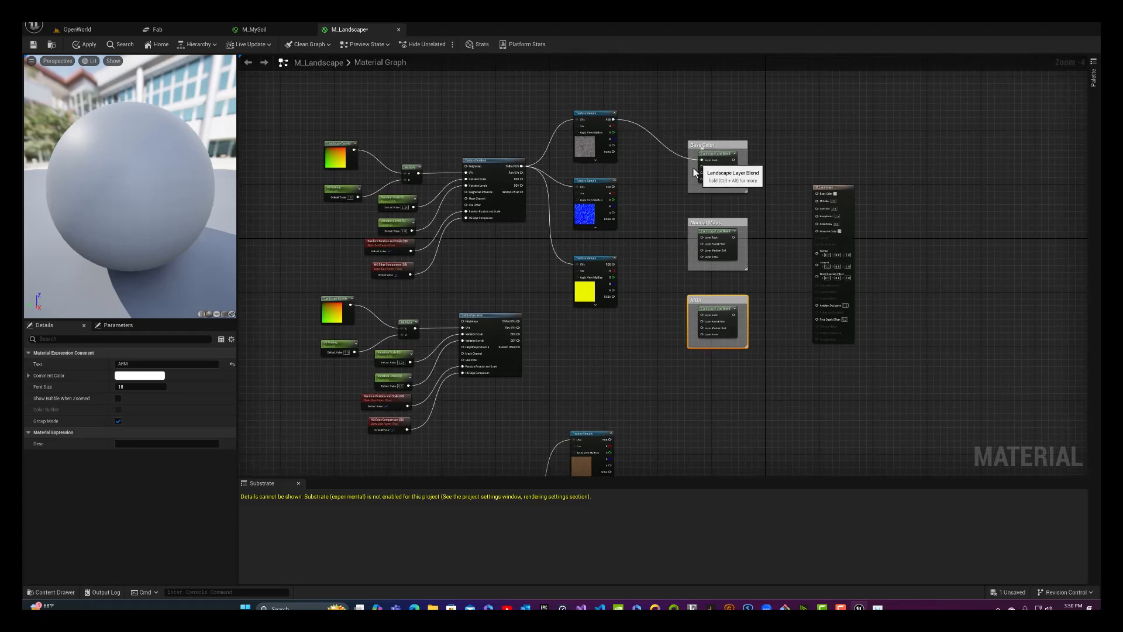
left_click_drag(613, 188, 705, 241)
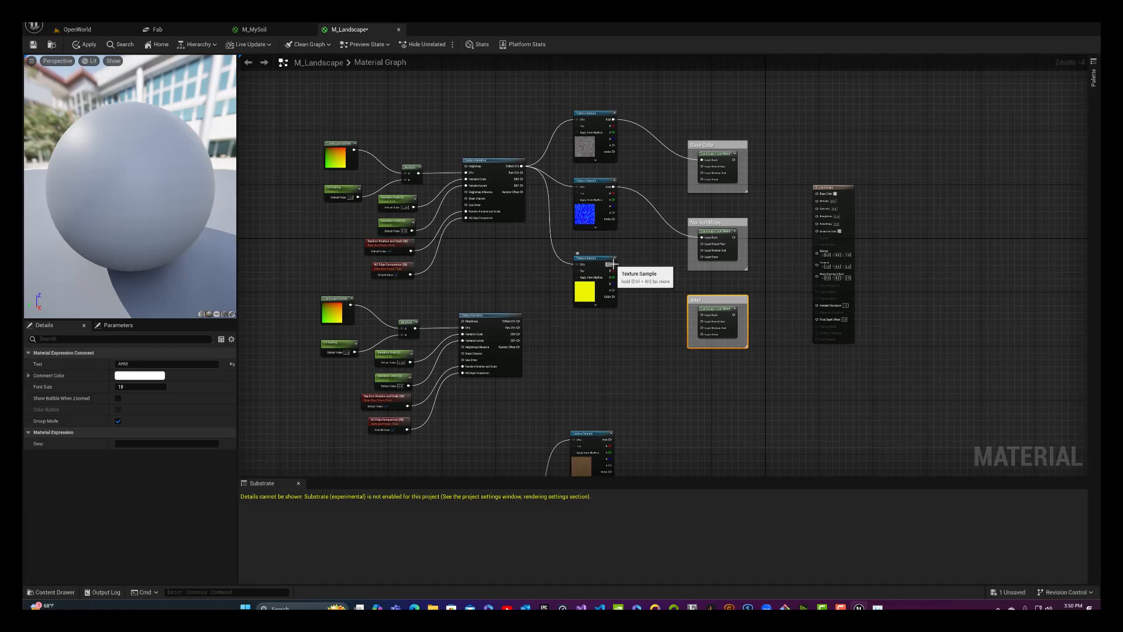
left_click_drag(613, 265, 707, 317)
right_click_drag(628, 343, 675, 202)
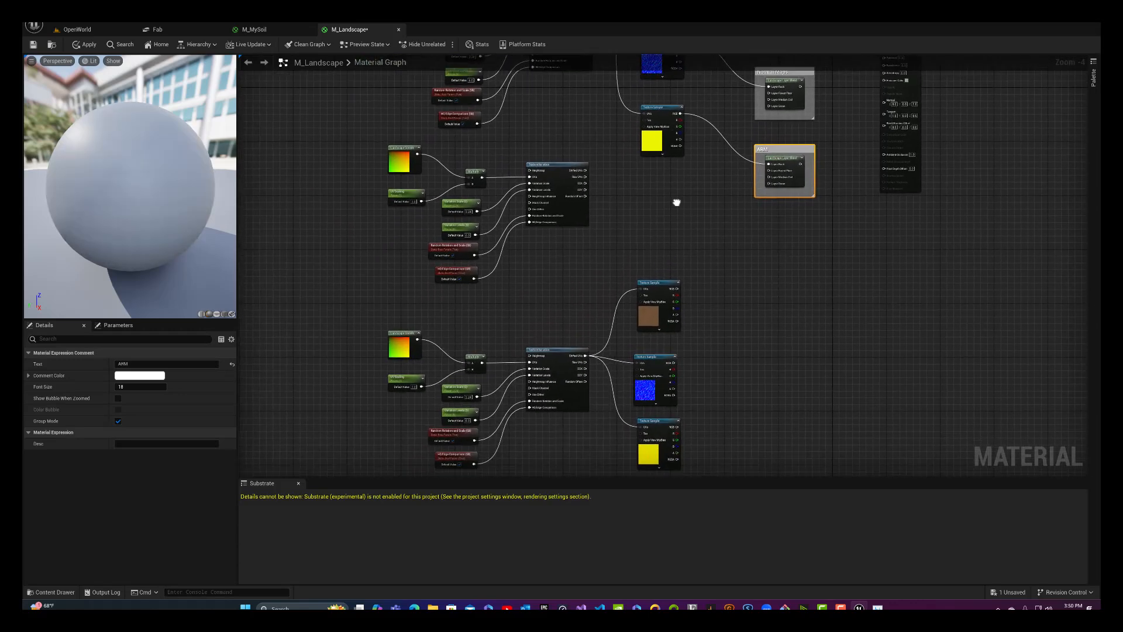
left_click_drag(649, 261, 708, 454)
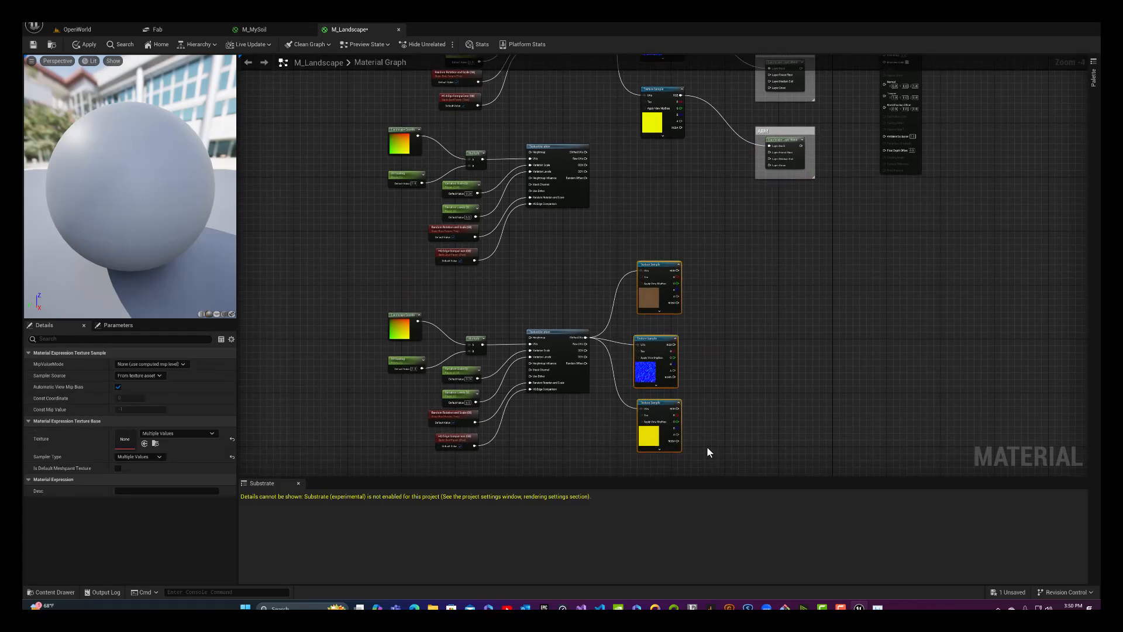
key("Delete")
right_click_drag(651, 238, 680, 283)
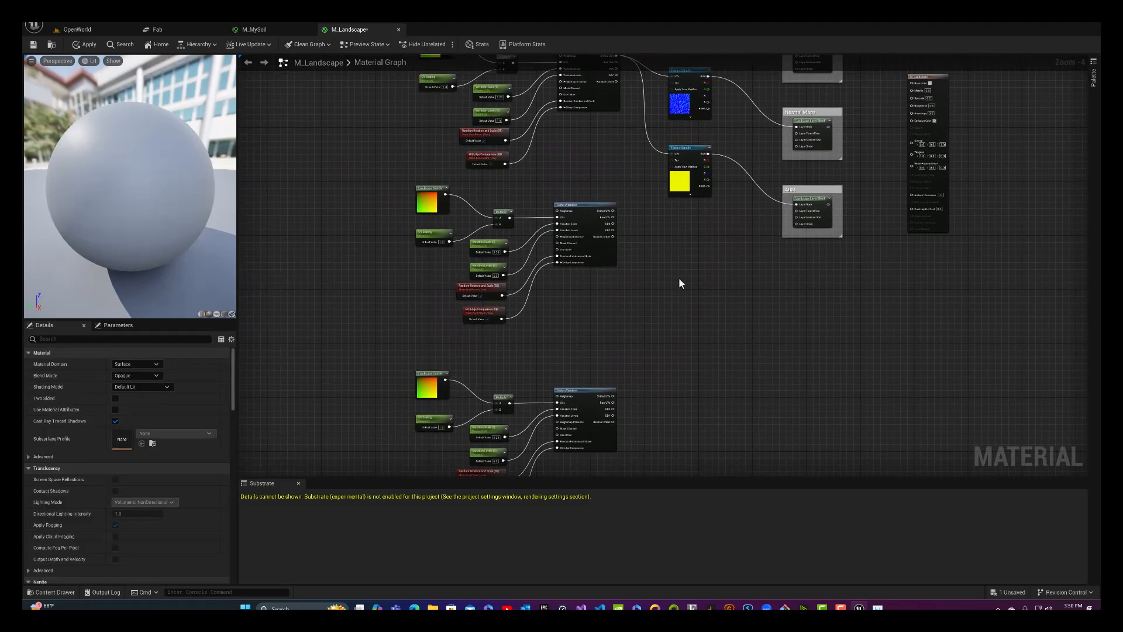
key("ctrl+z")
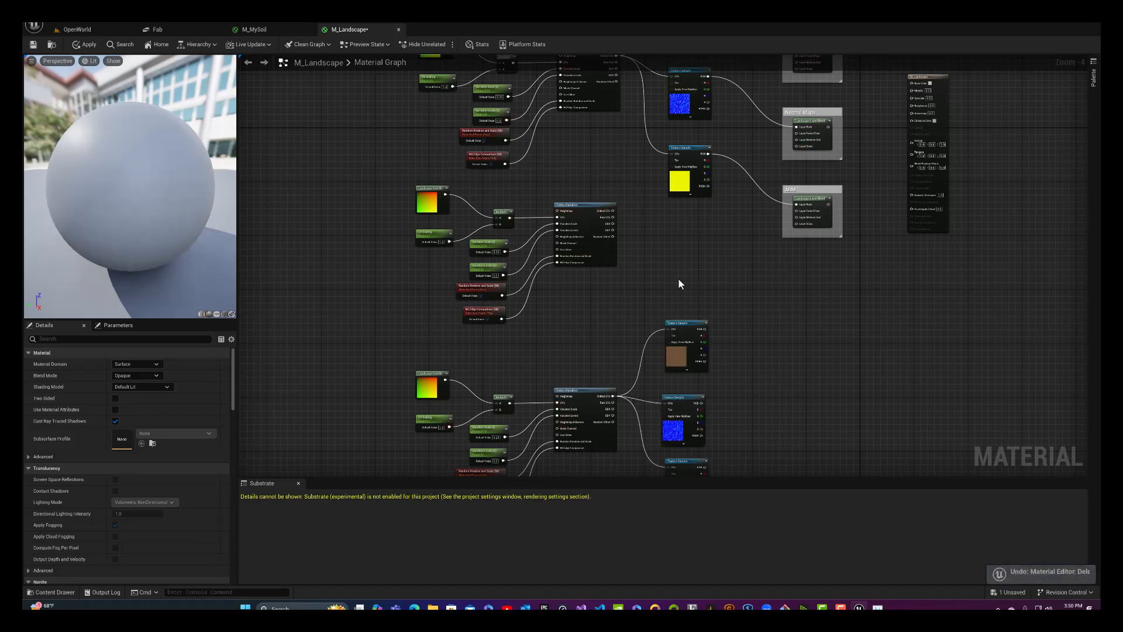
Step: Connect the soil color, normal and packed-mask Texture Samples to the Layer Medium Soil inputs of the Base Color, Normal Maps and ARM blends
right_click_drag(722, 306, 602, 311)
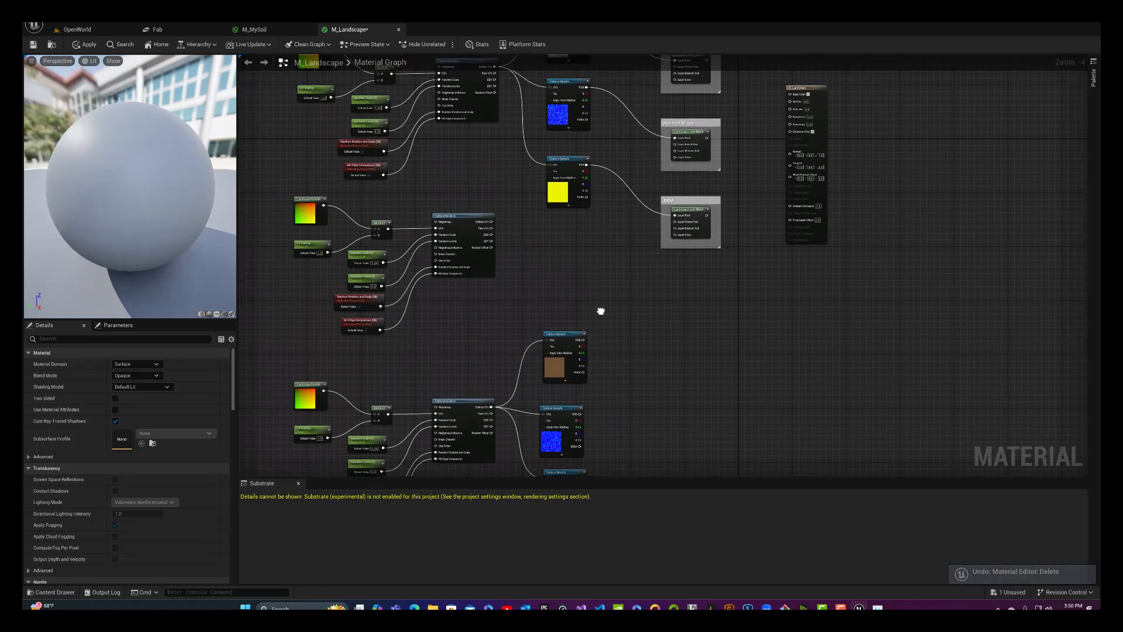
left_click_drag(583, 340, 659, 193)
right_click_drag(644, 401, 638, 237)
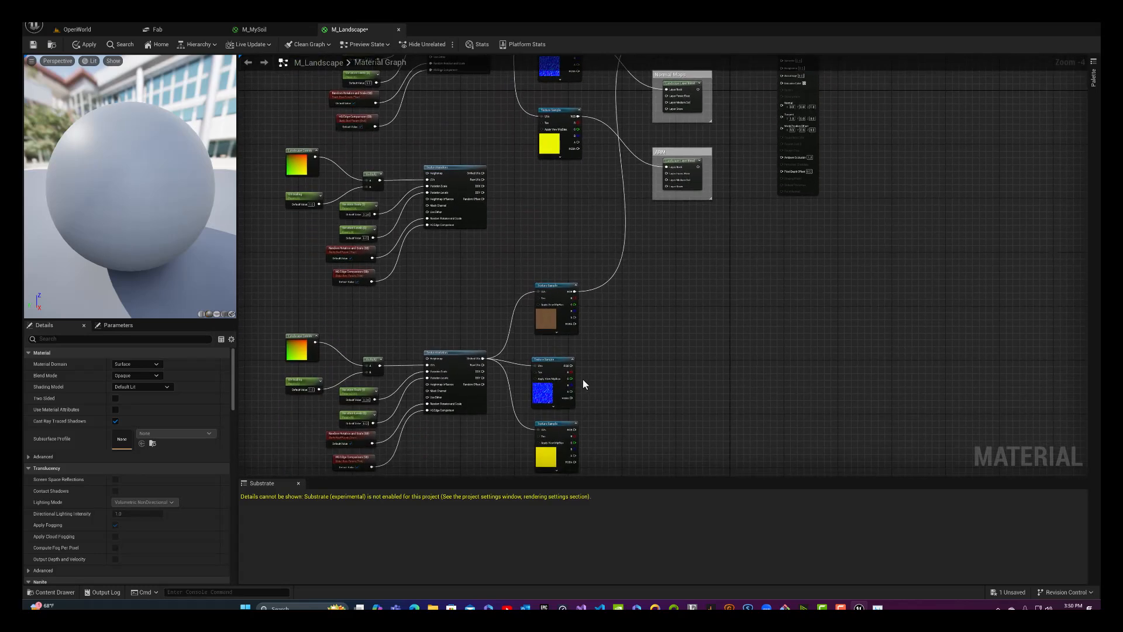
left_click_drag(573, 365, 676, 107)
right_click_drag(644, 374, 648, 318)
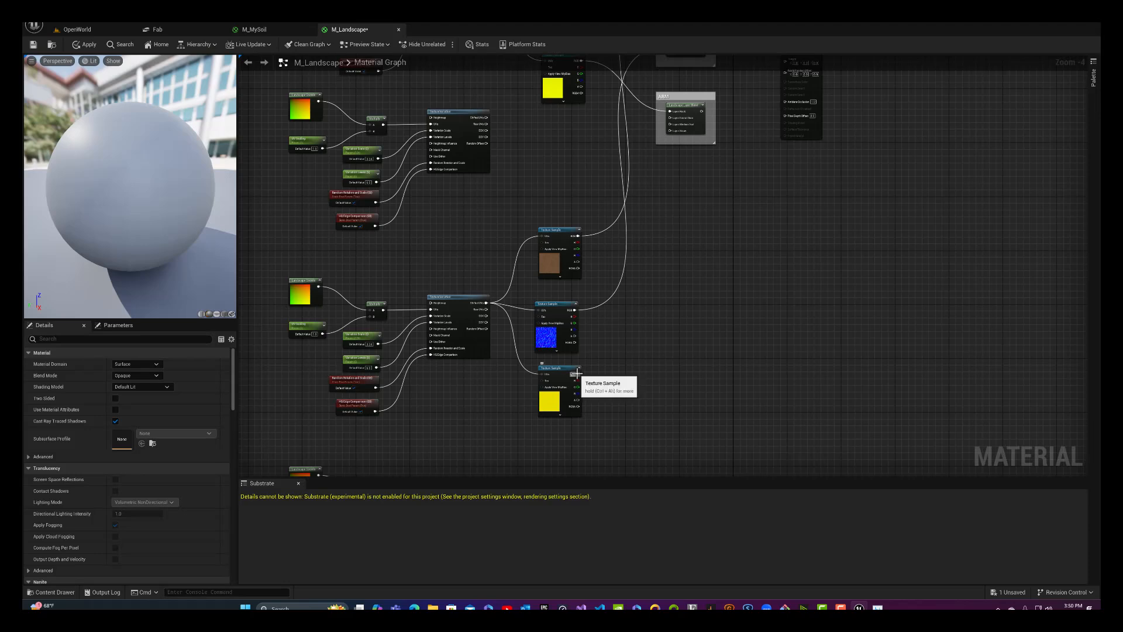
left_click_drag(577, 373, 683, 130)
right_click_drag(685, 248, 815, 341)
right_click_drag(737, 396, 732, 409)
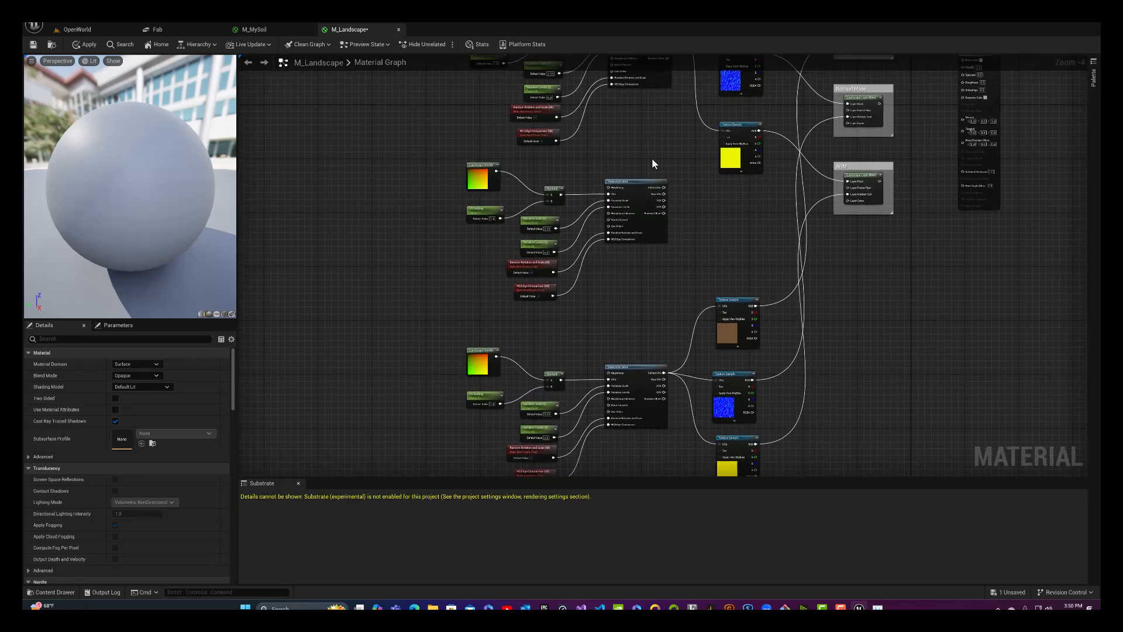
Step: Move the unused UV scaling and texture variation node group between the rock and soil groups leftward to make room for samples
right_click_drag(652, 158, 644, 181)
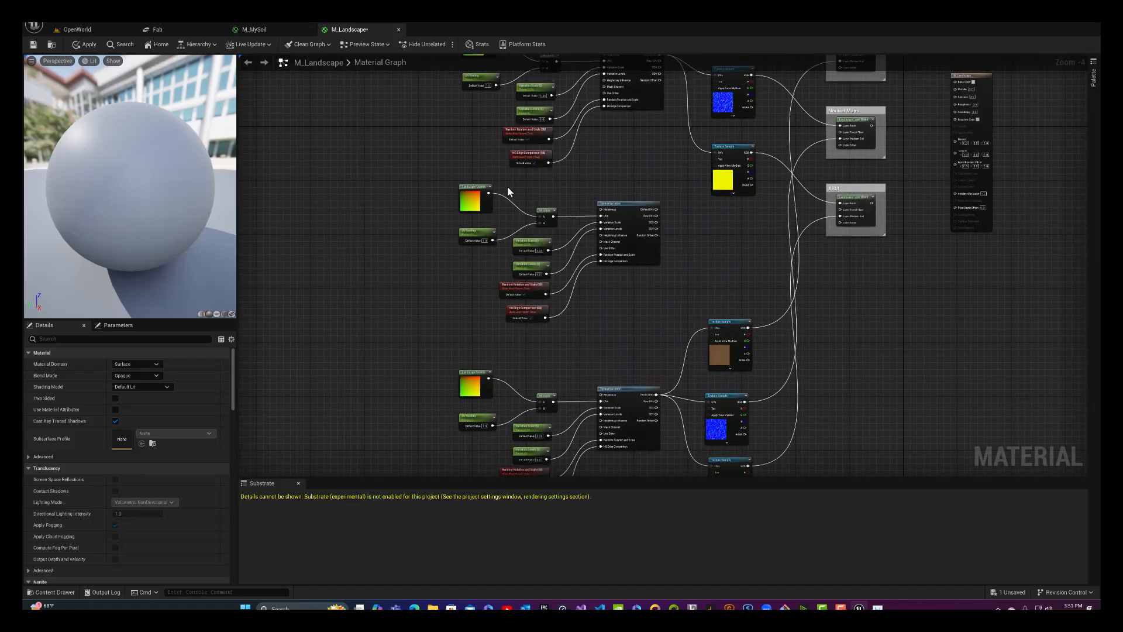
left_click_drag(429, 175, 497, 244)
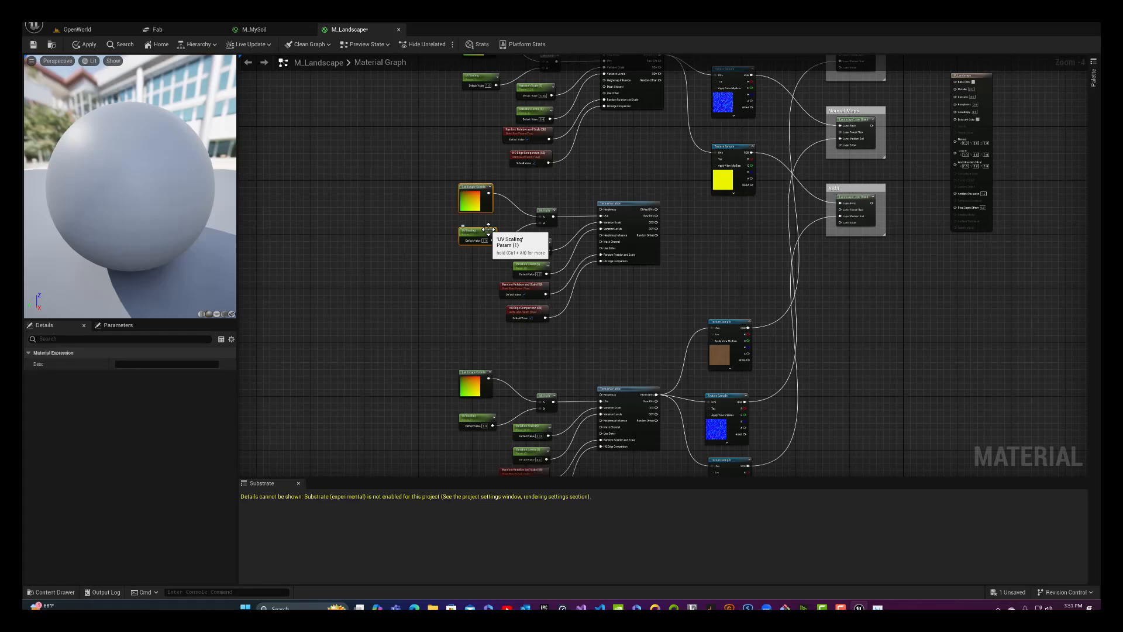
left_click_drag(441, 175, 652, 324)
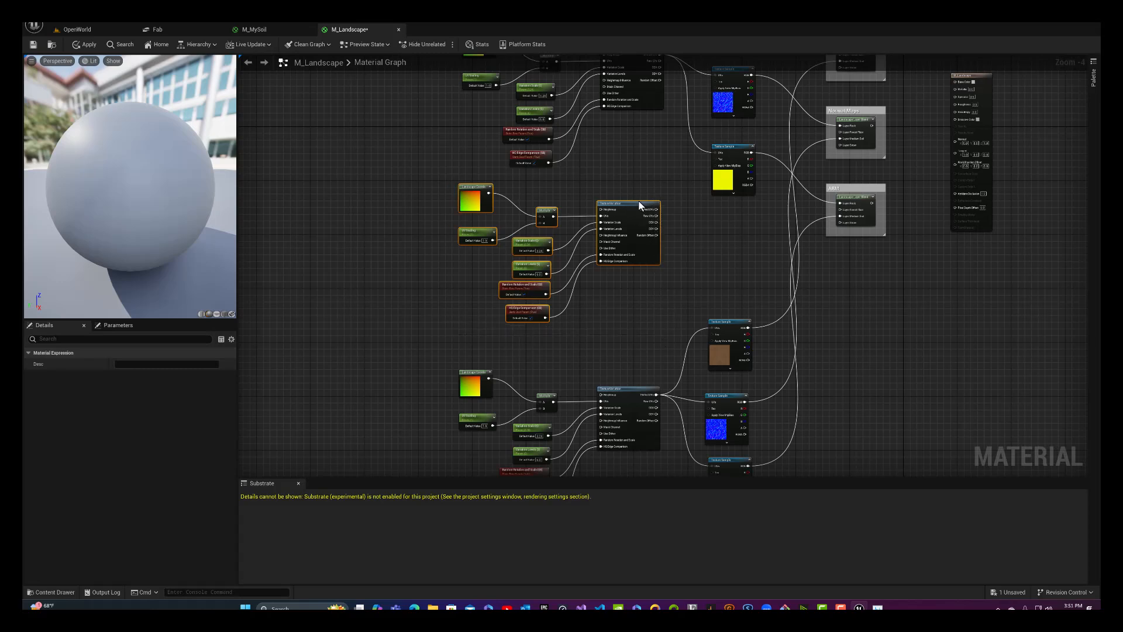
left_click(551, 193)
left_click_drag(421, 187, 608, 321)
left_click_drag(630, 203, 510, 214)
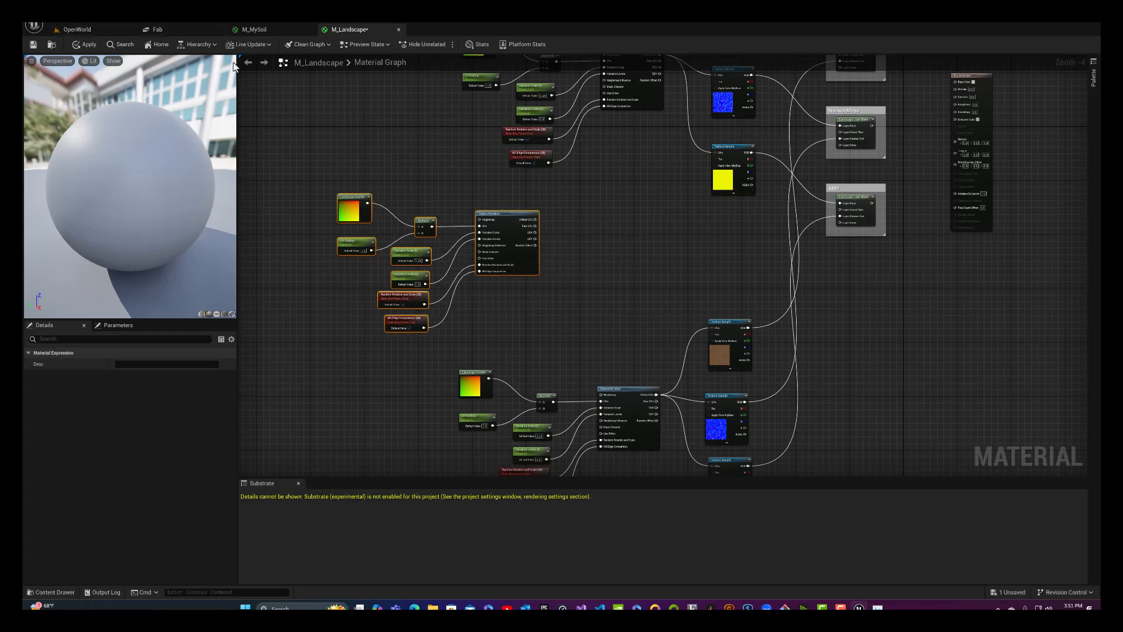
Step: Add the Forest_Floor color, normal and packed-mask textures from its Medium folder to the M_Landscape graph beside the moved texture variation node
left_click(93, 30)
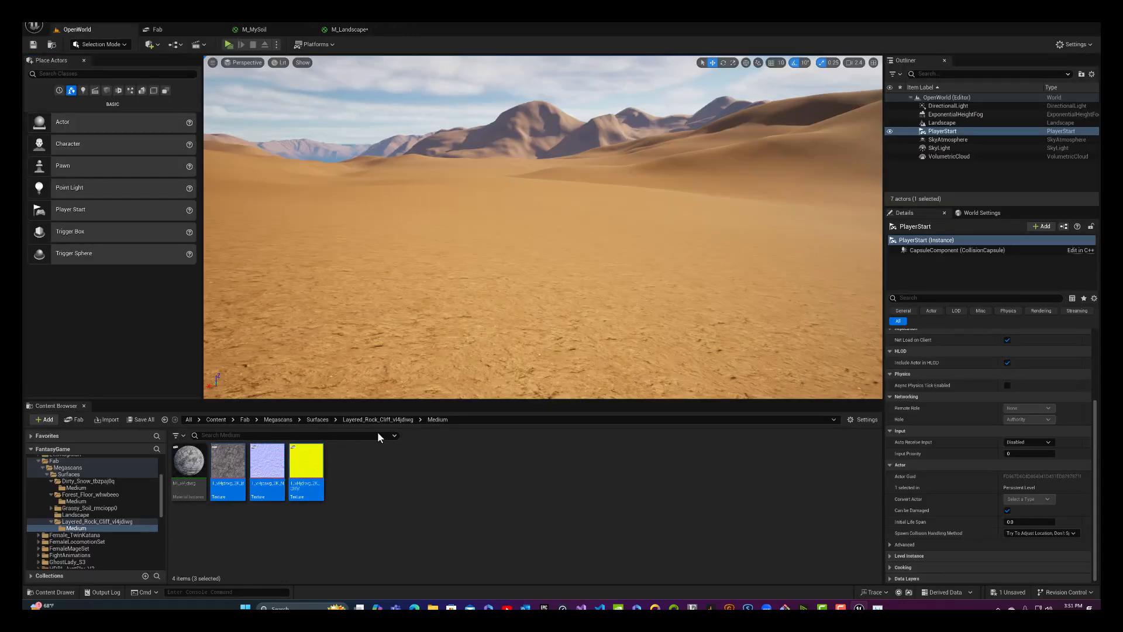
left_click(318, 419)
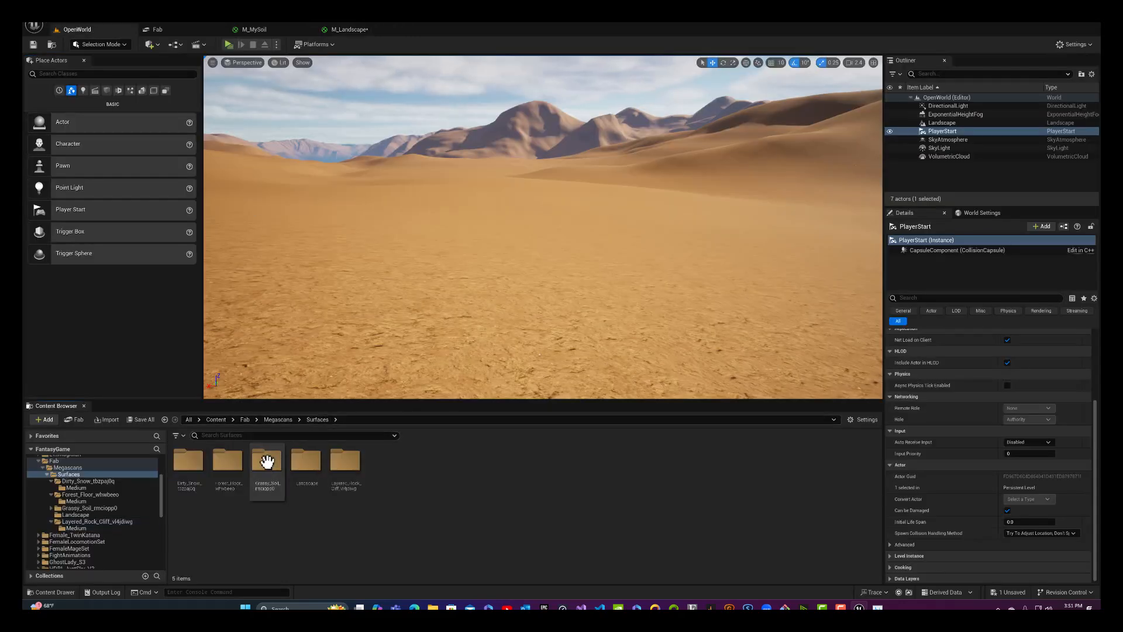
double_click(228, 465)
double_click(188, 462)
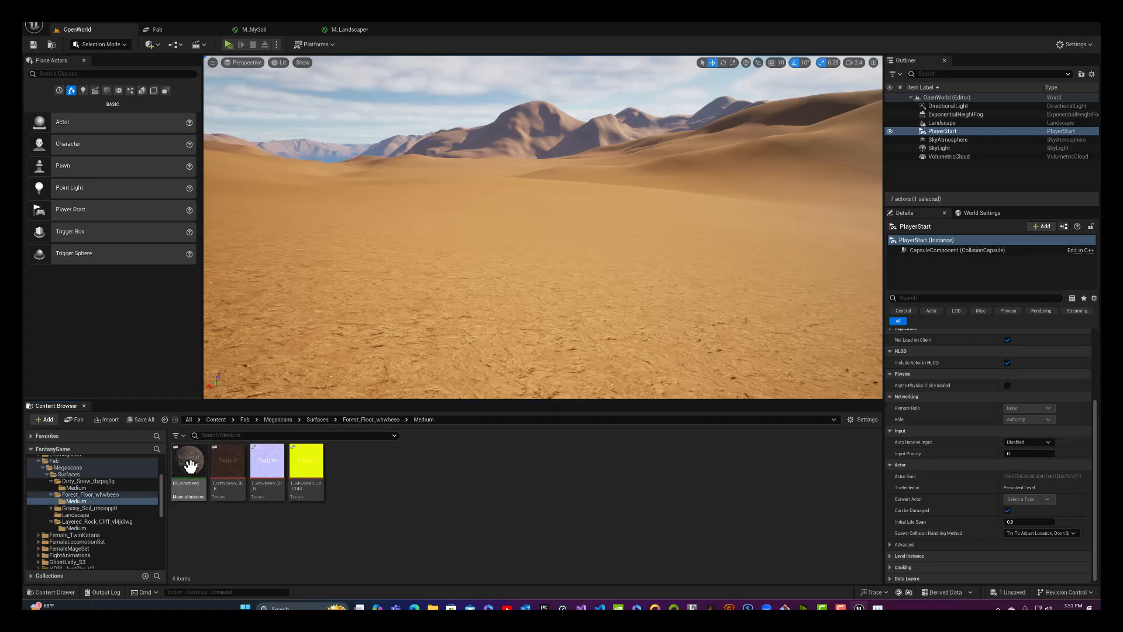
left_click(227, 482)
left_click(293, 494, "shift")
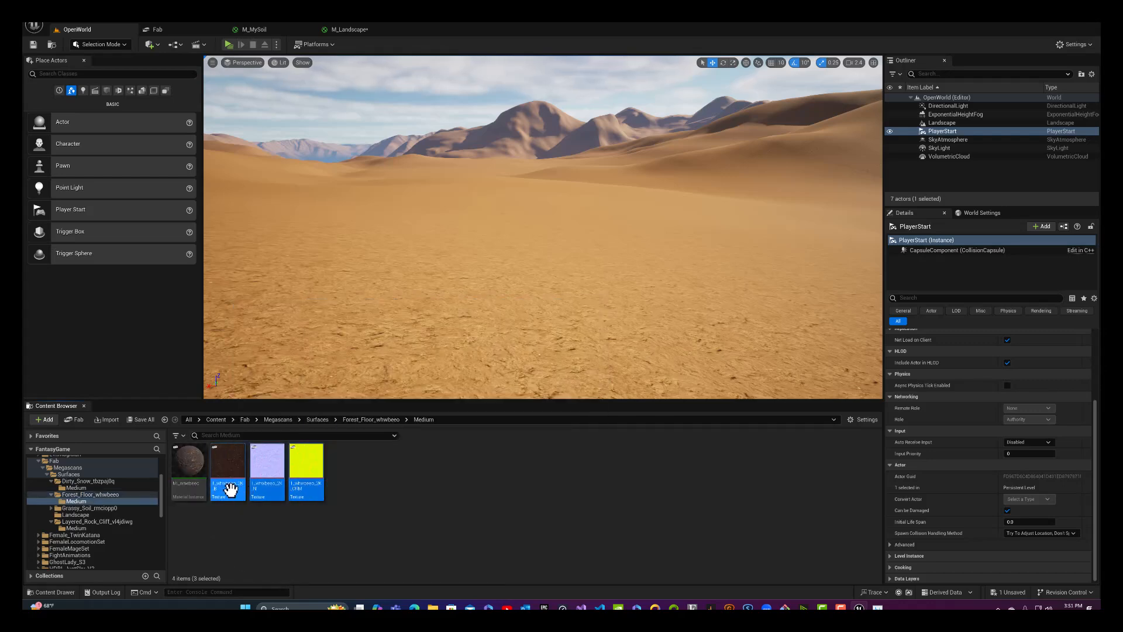
left_click_drag(226, 489, 622, 190)
left_click(578, 320)
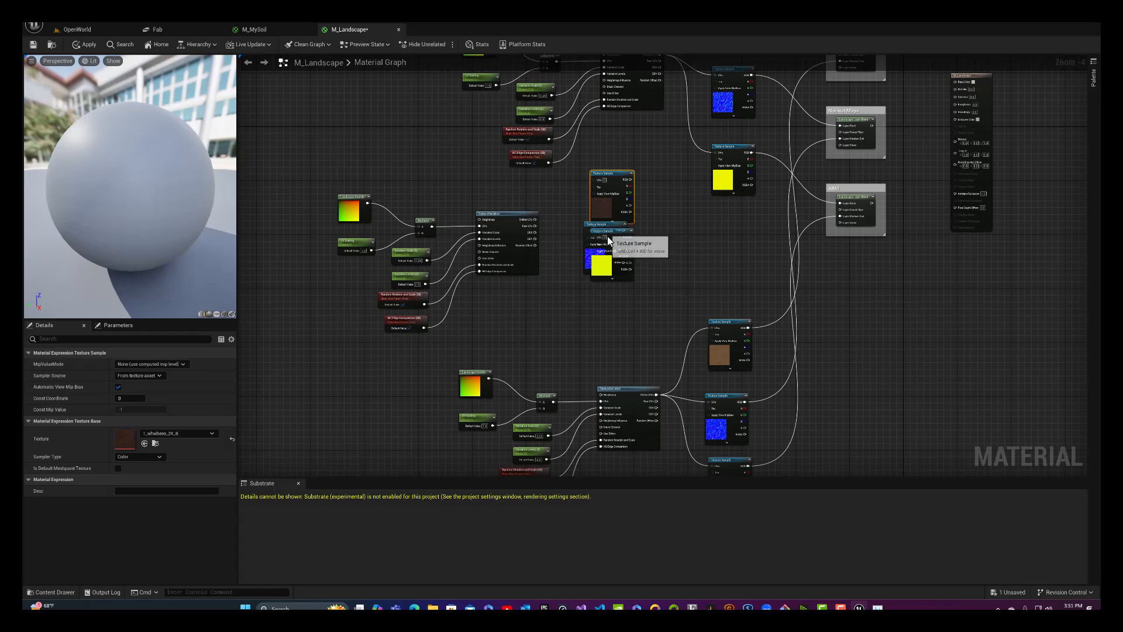
Step: Stack the three forest floor Texture Samples vertically and connect the texture variation node's shifted UVs to their UVs inputs
left_click_drag(607, 236, 605, 307)
left_click(612, 221)
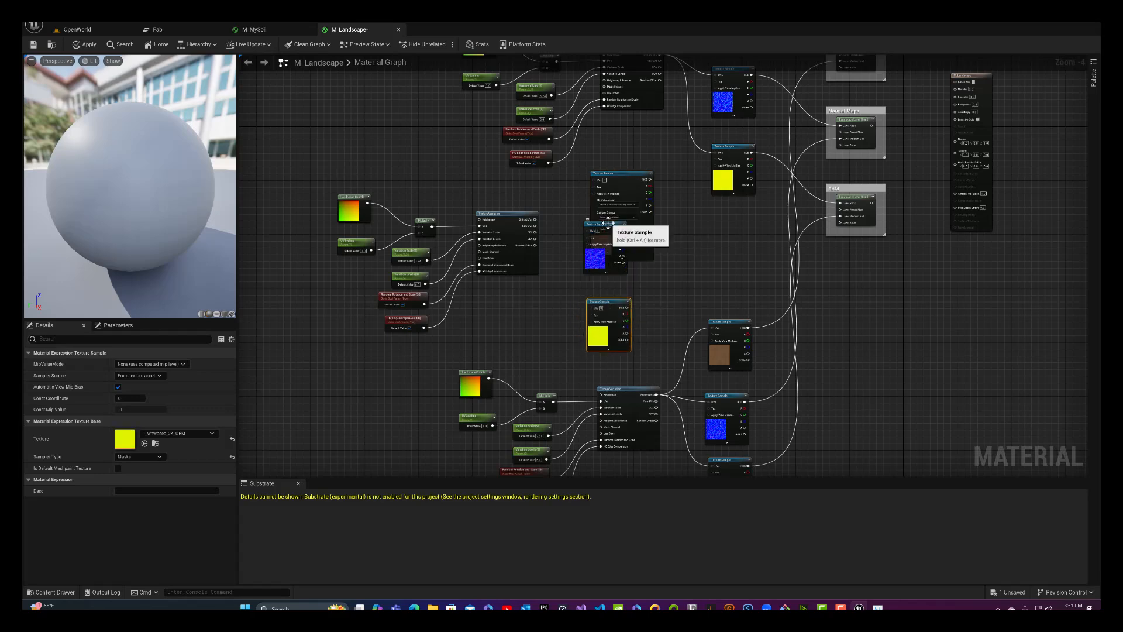
left_click(561, 224)
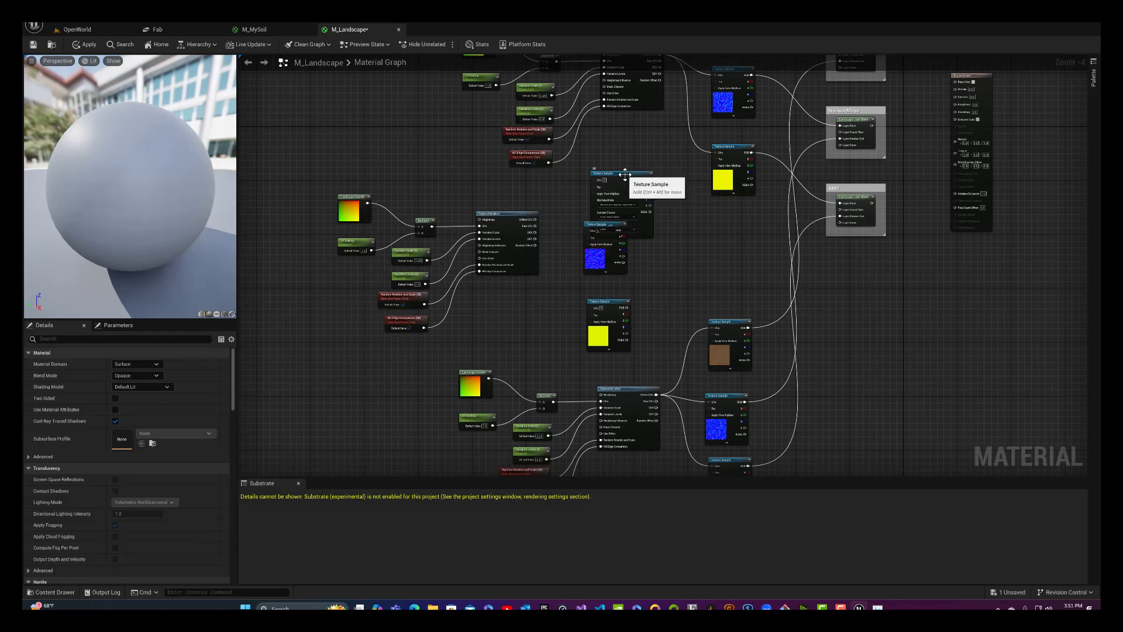
left_click_drag(635, 175, 641, 165)
left_click_drag(598, 229, 620, 242)
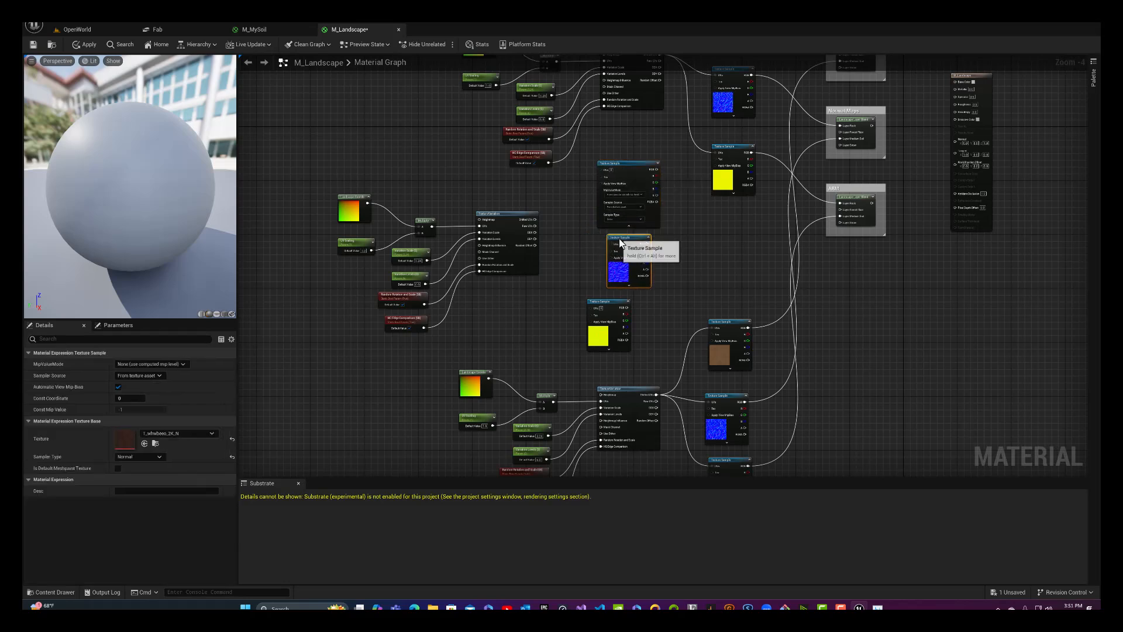
left_click(627, 225)
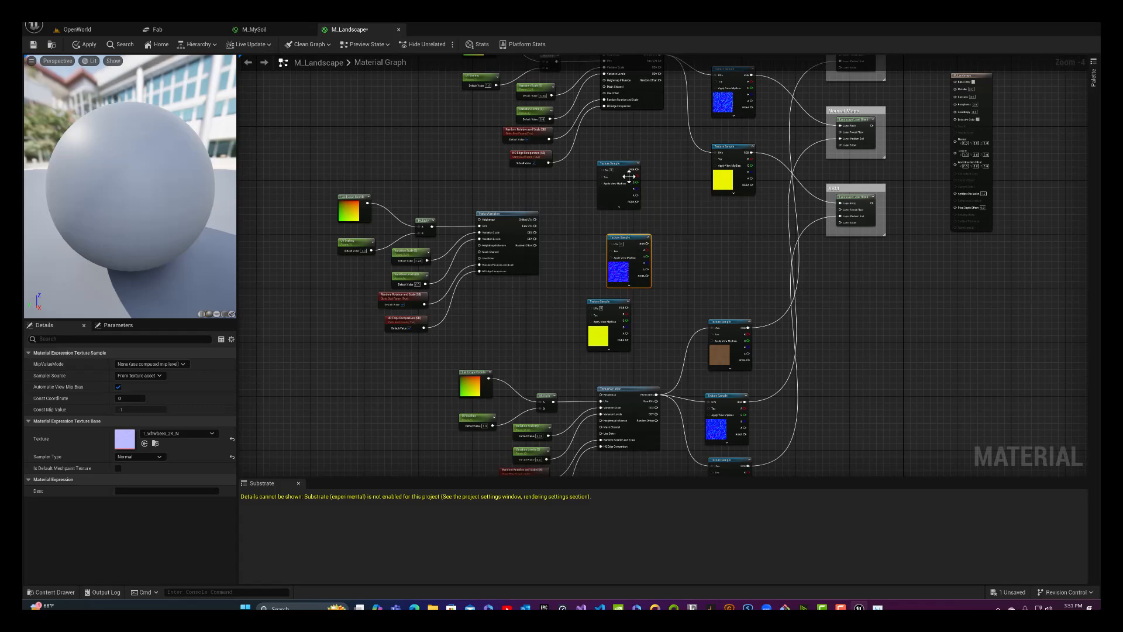
left_click_drag(618, 236, 603, 171)
left_click_drag(535, 220, 592, 307)
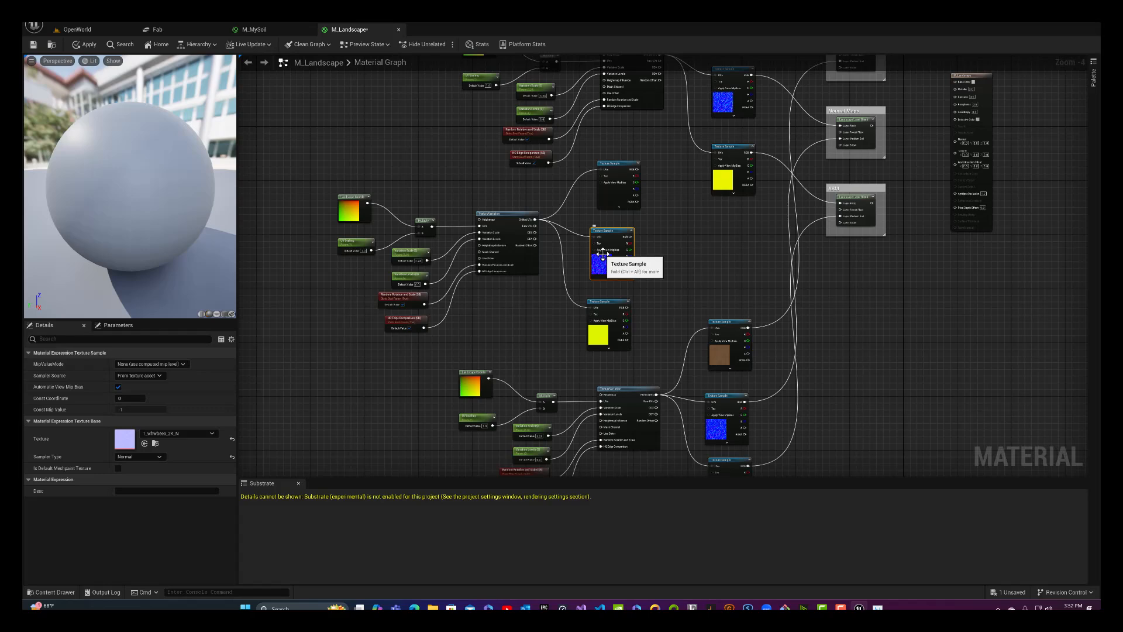
Step: Connect the forest floor color, normal and packed-mask Texture Samples to the Layer Forest Floor inputs of the Base Color, Normal Maps and ARM blends
right_click_drag(673, 243, 602, 326)
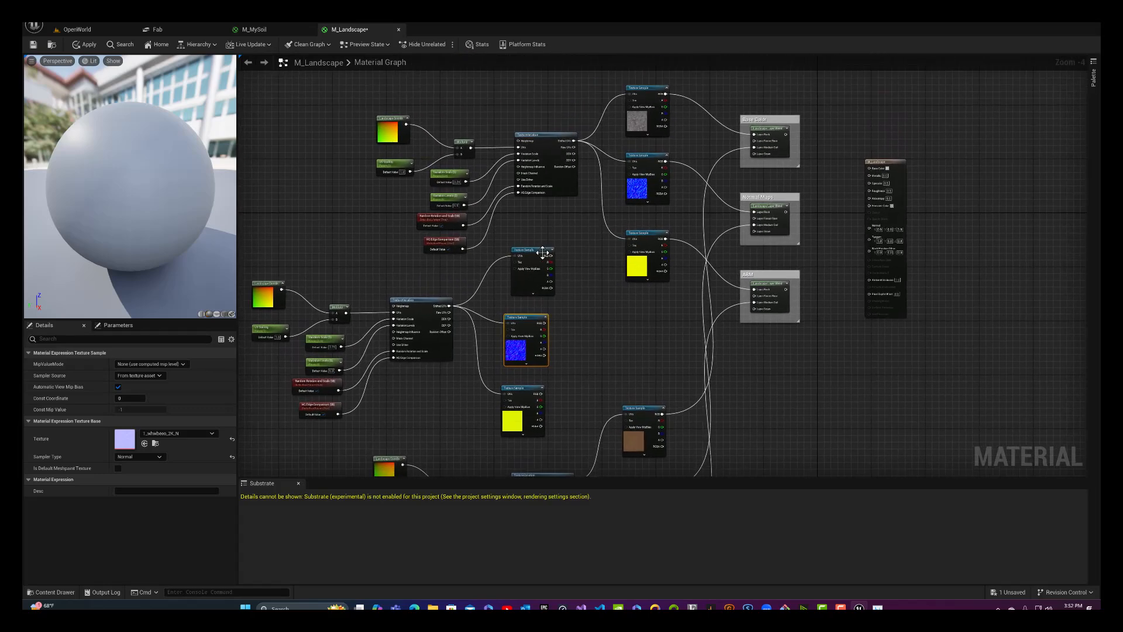
left_click_drag(542, 253, 754, 141)
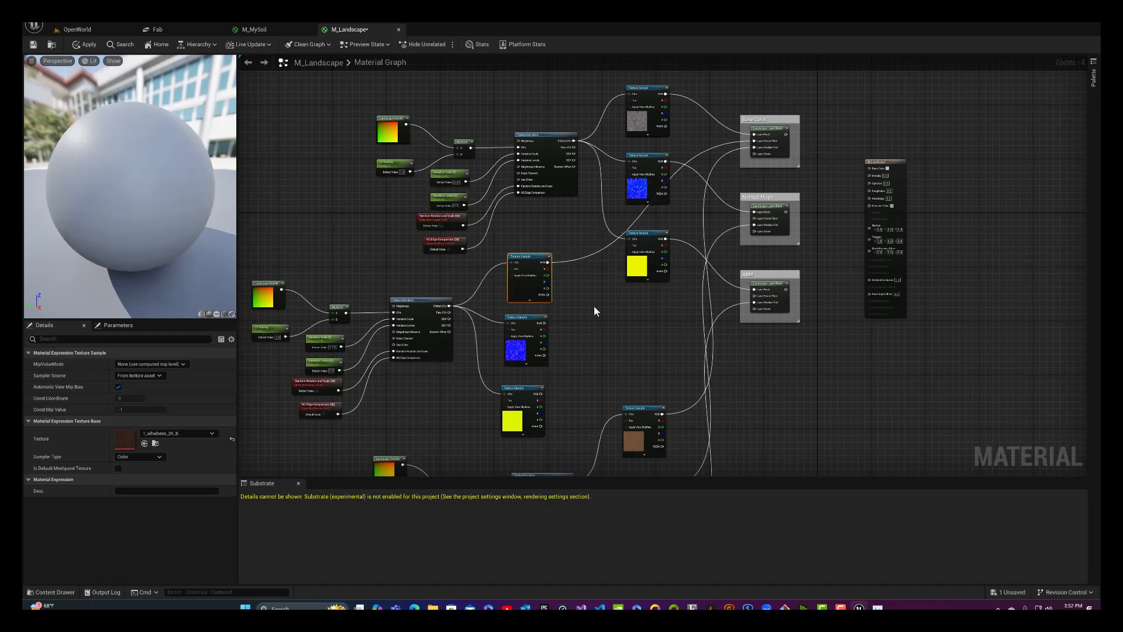
left_click_drag(544, 322, 754, 218)
right_click_drag(651, 321, 665, 255)
left_click_drag(553, 327, 775, 234)
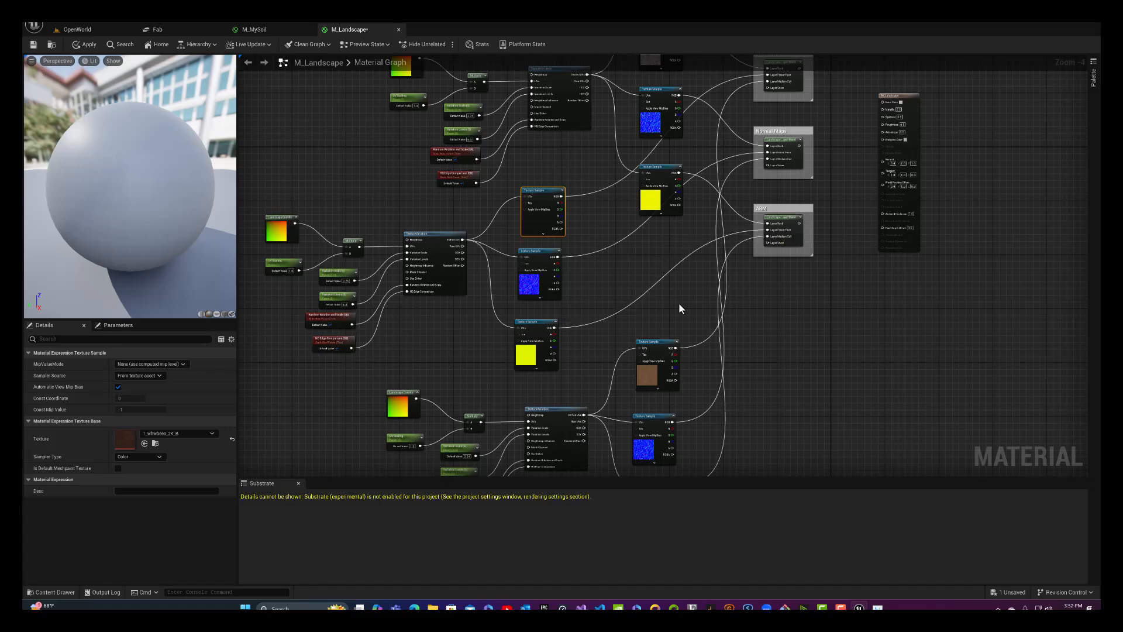
Step: Return to the OpenWorld level and open the Medium folder of the Dirty_Snow surface under Fab > Megascans > Surfaces
right_click_drag(678, 303, 683, 121)
right_click_drag(584, 420, 618, 287)
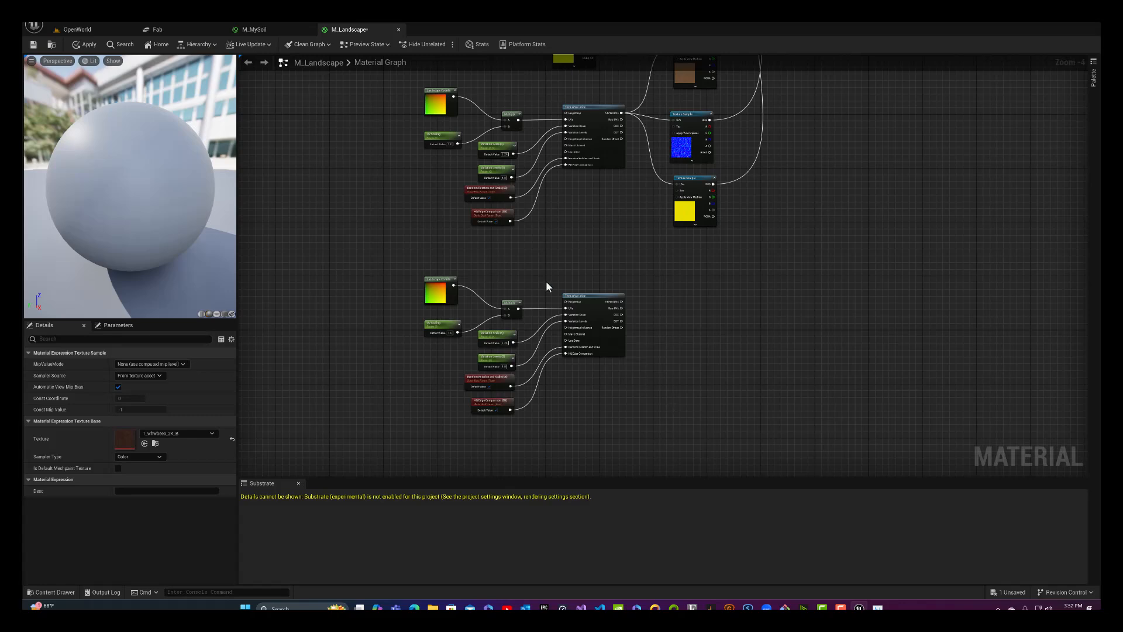
left_click(96, 27)
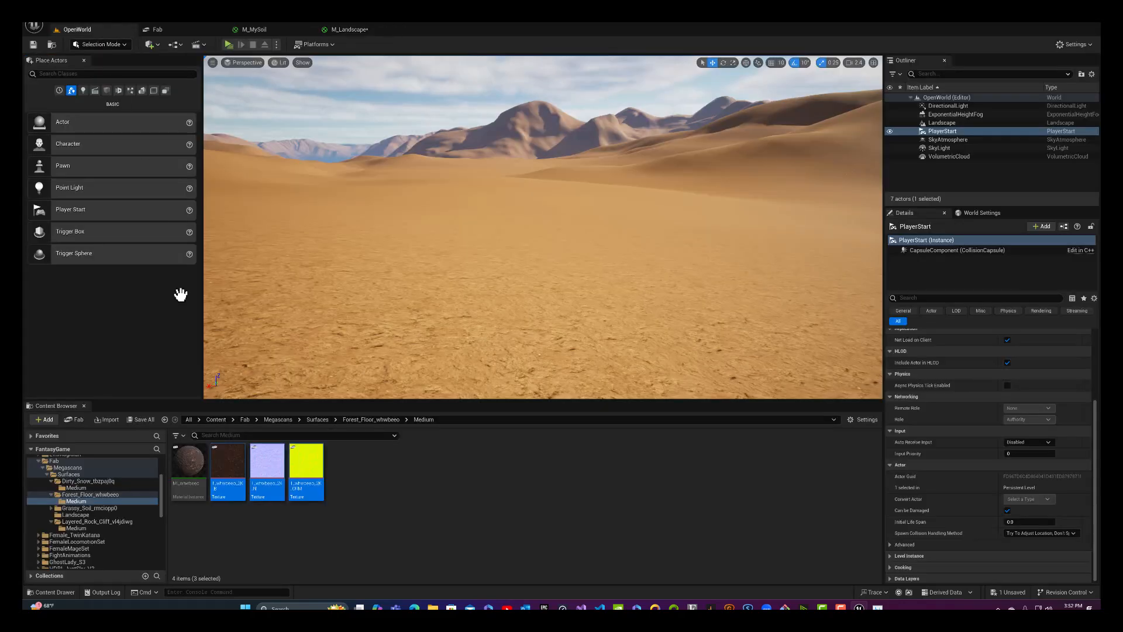
left_click(279, 419)
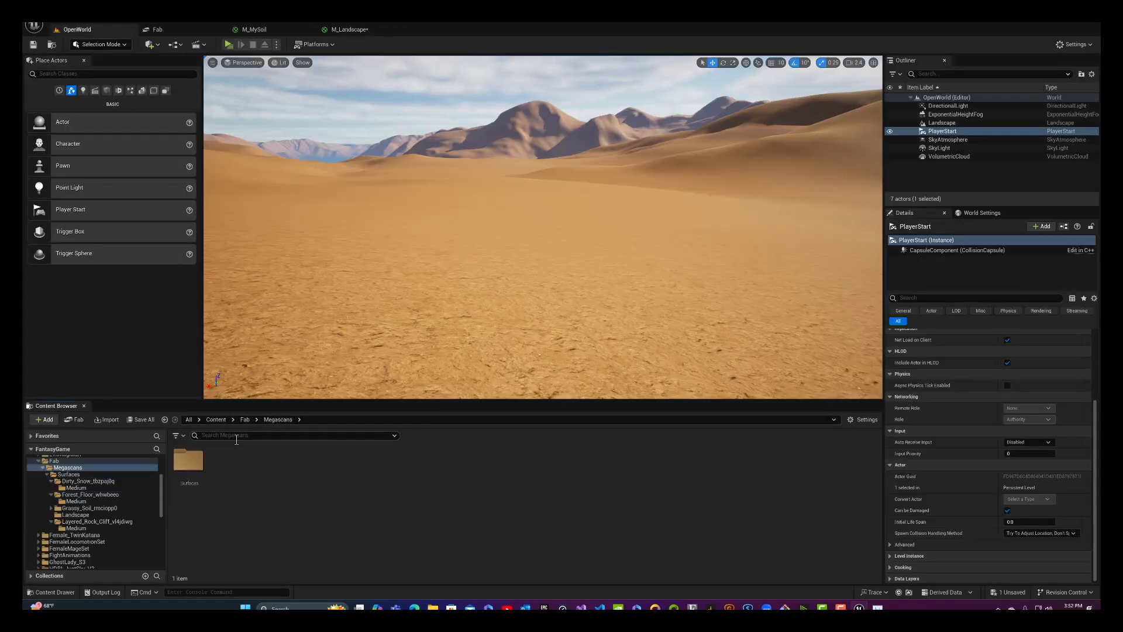
double_click(192, 462)
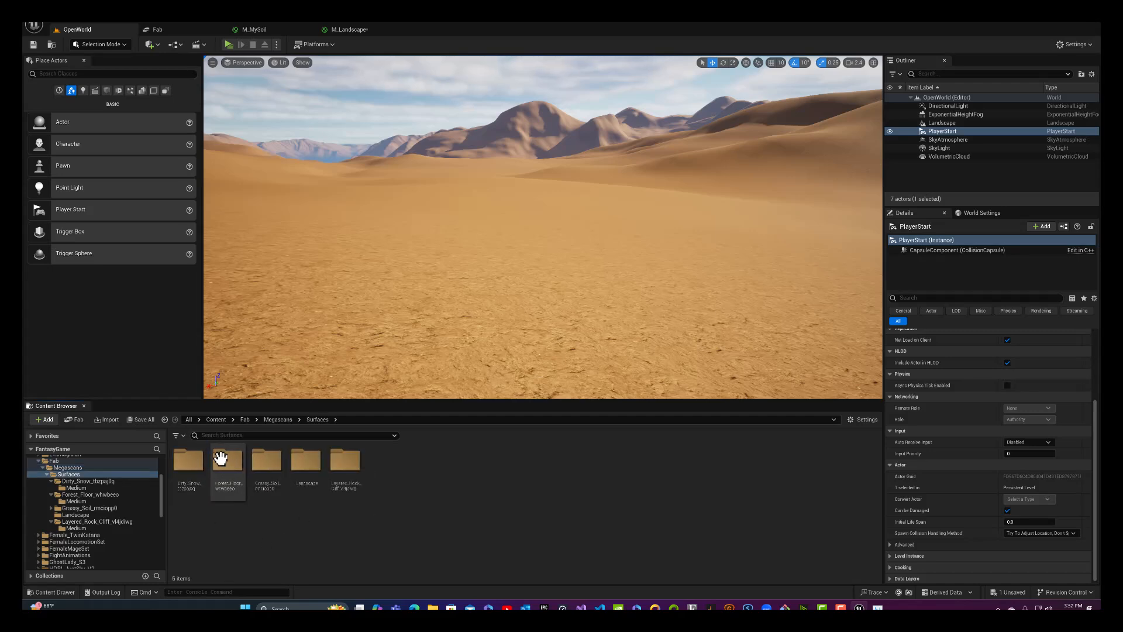
double_click(183, 471)
double_click(184, 469)
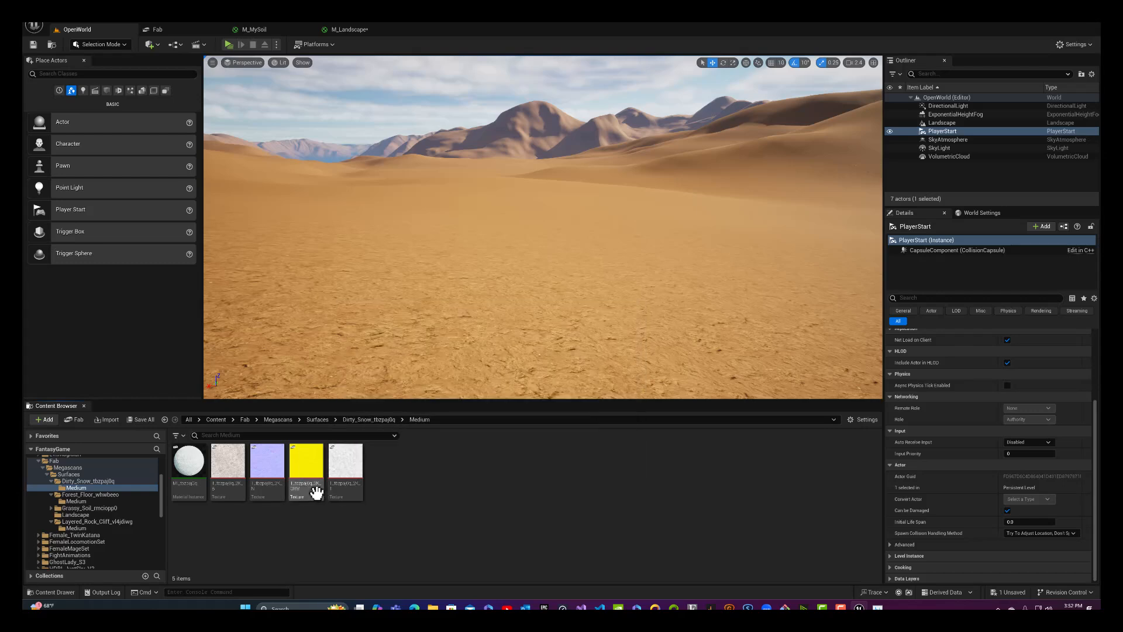
Step: Add all four Dirty_Snow textures to the M_Landscape graph beside the lowest texture variation node
left_click(239, 490)
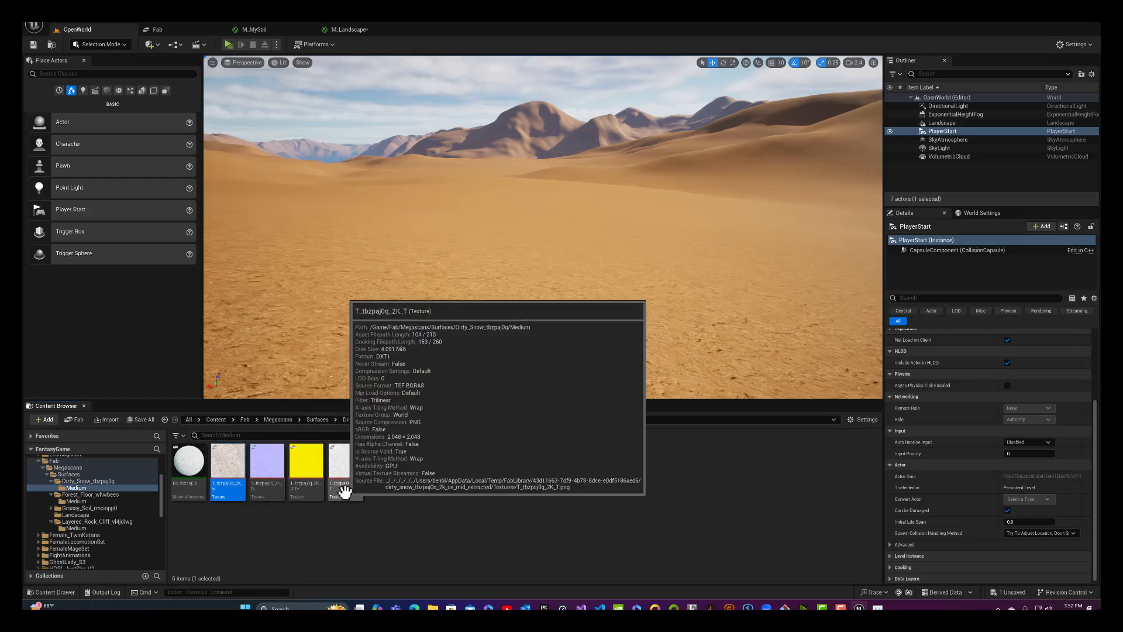
left_click(344, 491)
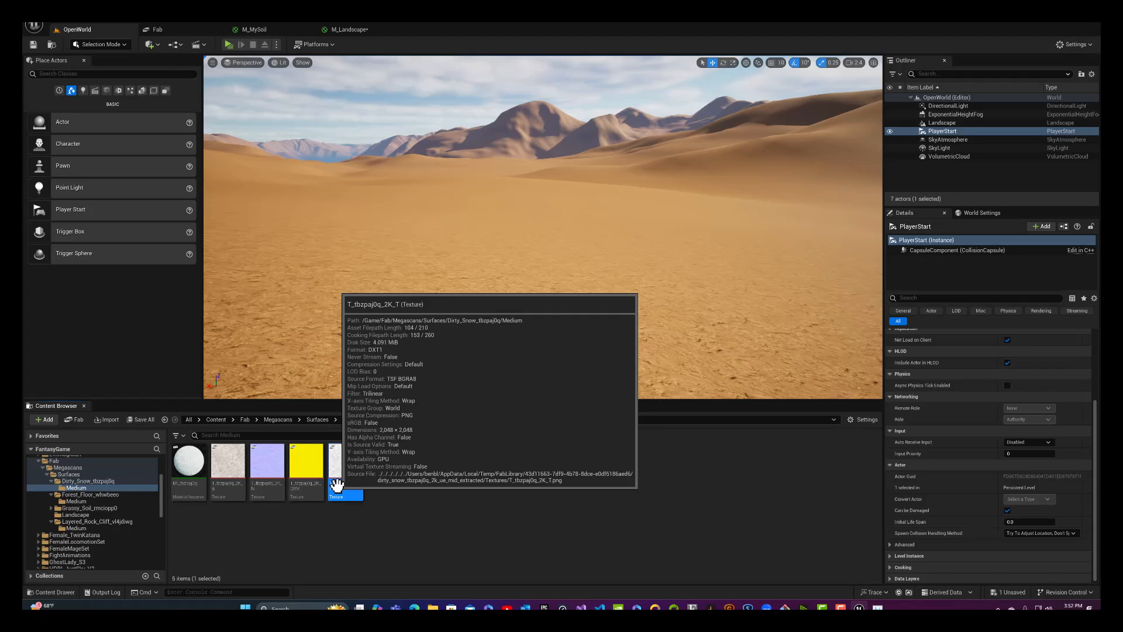
left_click(228, 471)
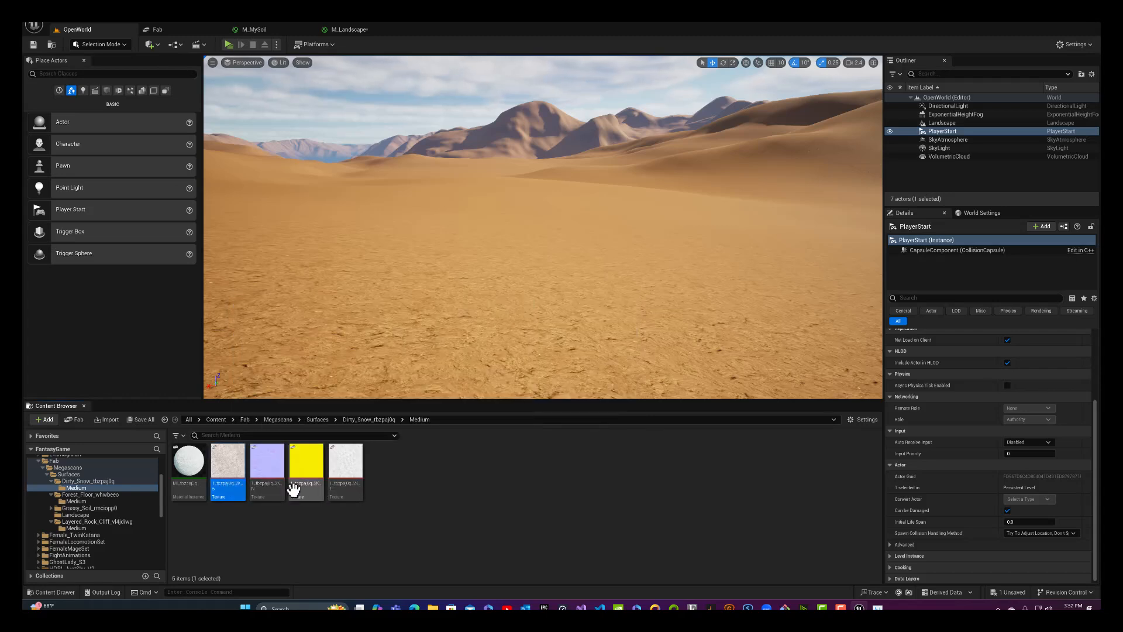
left_click(338, 487, "shift")
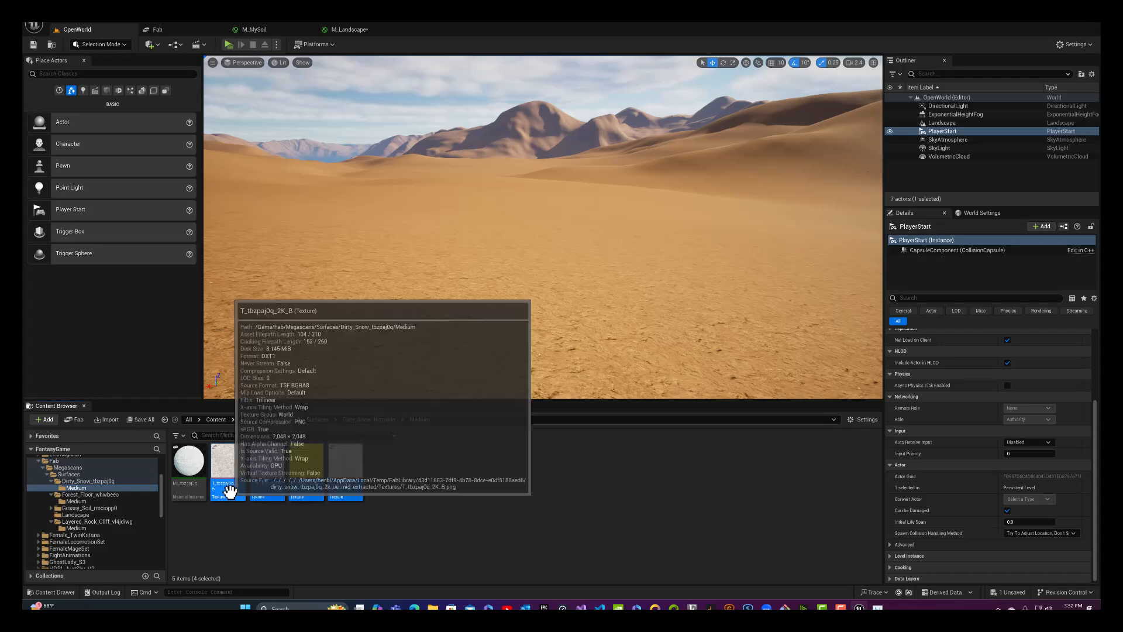
left_click_drag(227, 489, 674, 338)
right_click_drag(710, 346, 651, 389)
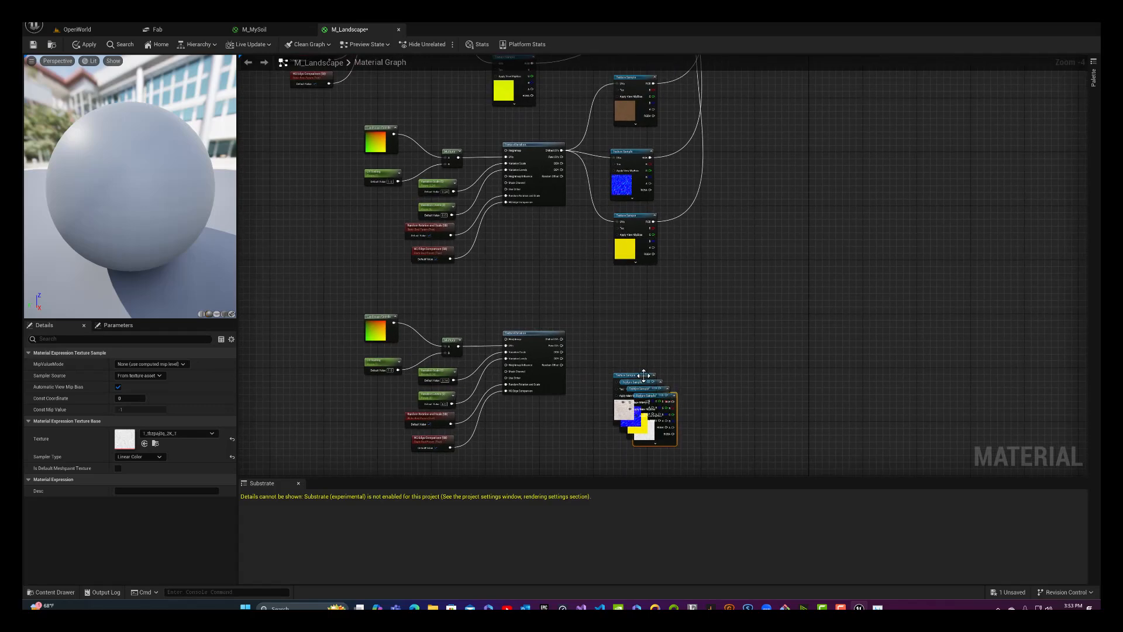
Step: Delete the T_tbzpaj0q_2K_T Texture Sample and stack the snow color, normal and packed-mask samples vertically beside the lowest texture variation node
left_click_drag(644, 375, 633, 324)
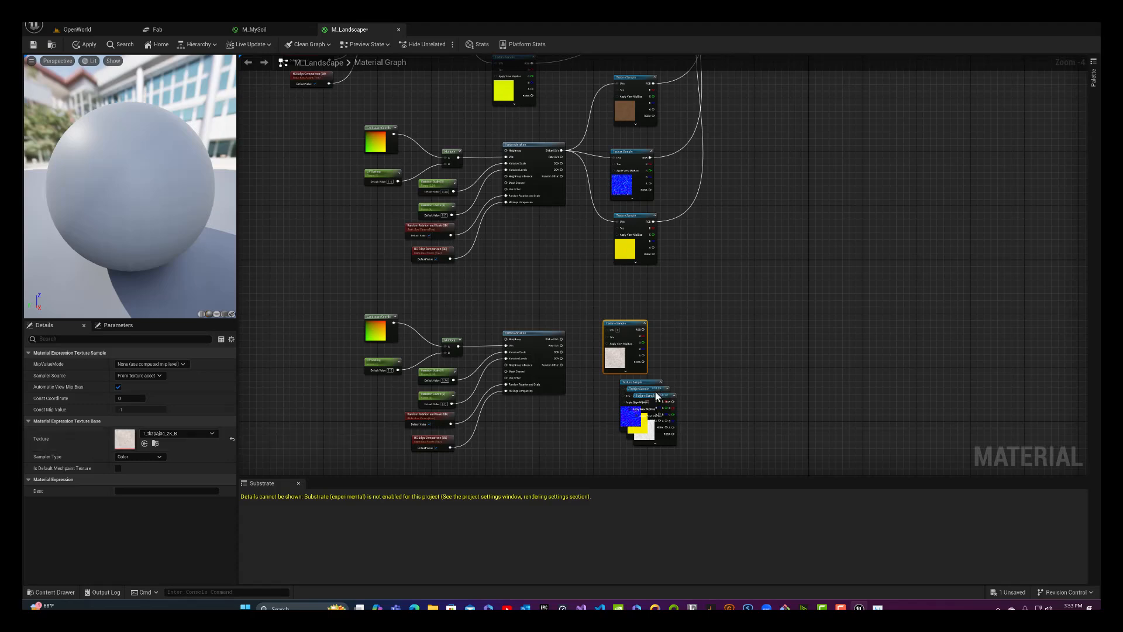
left_click_drag(644, 429, 557, 461)
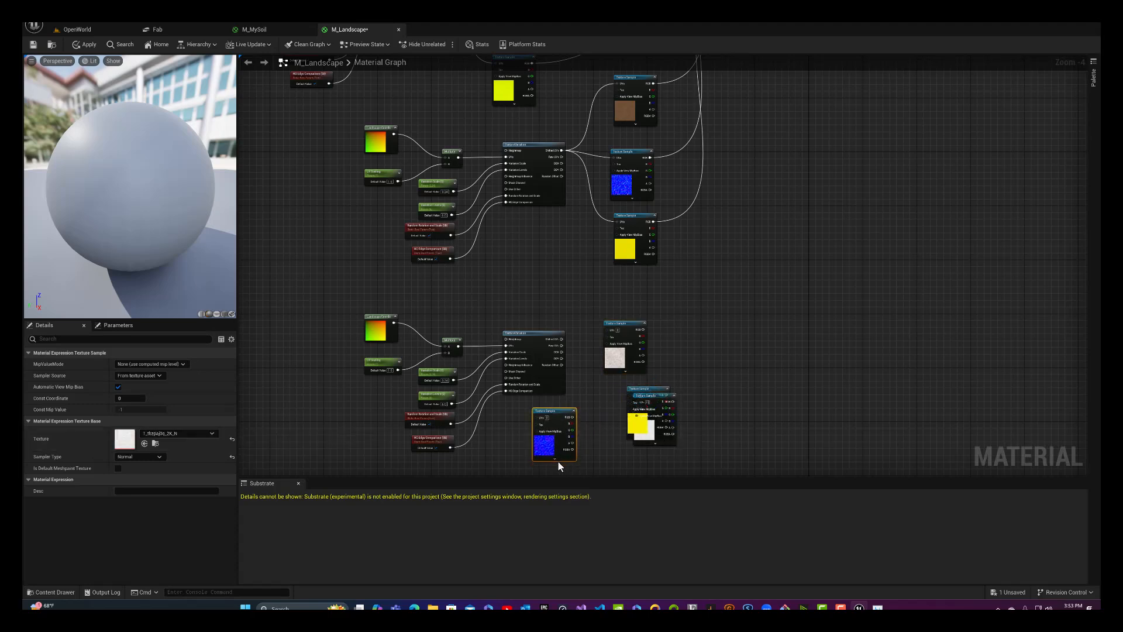
left_click_drag(646, 422, 740, 444)
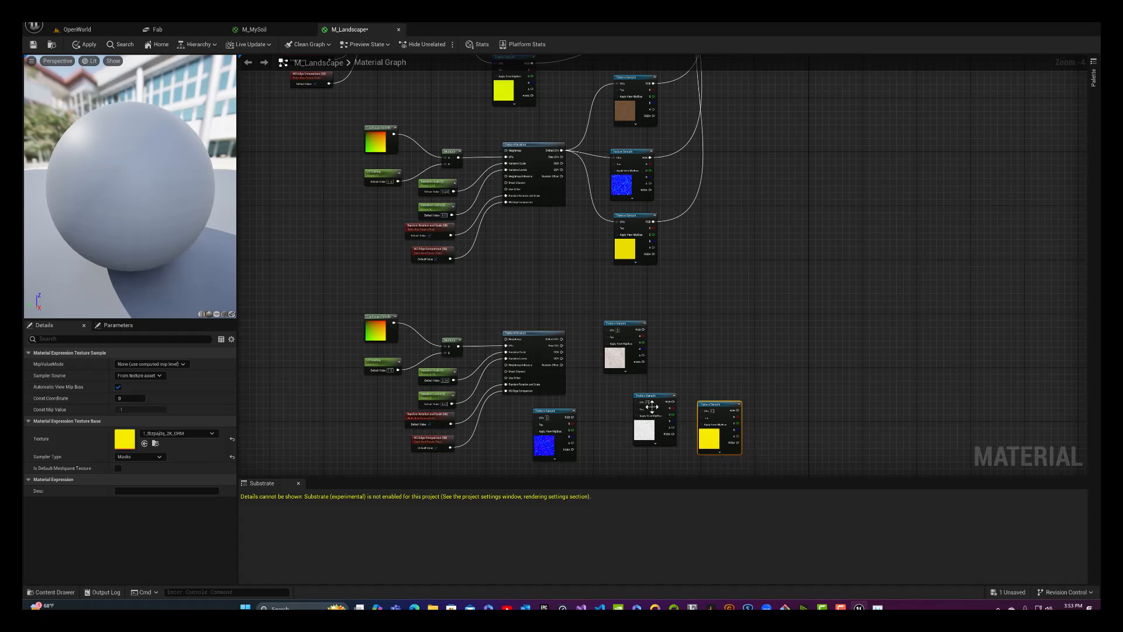
left_click(640, 426)
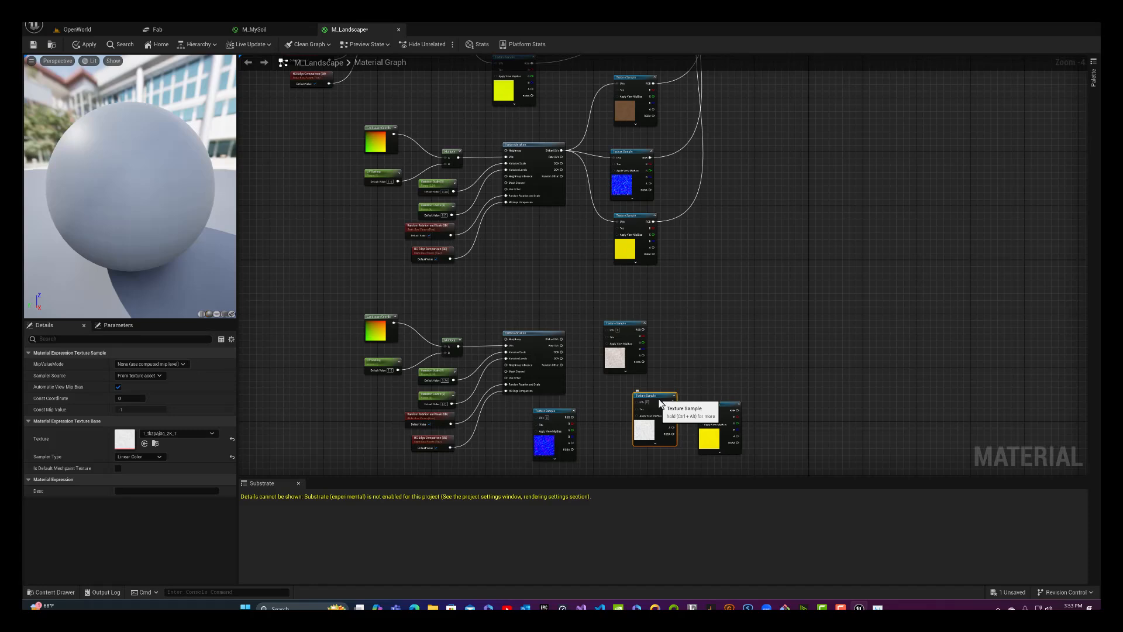
key("Delete")
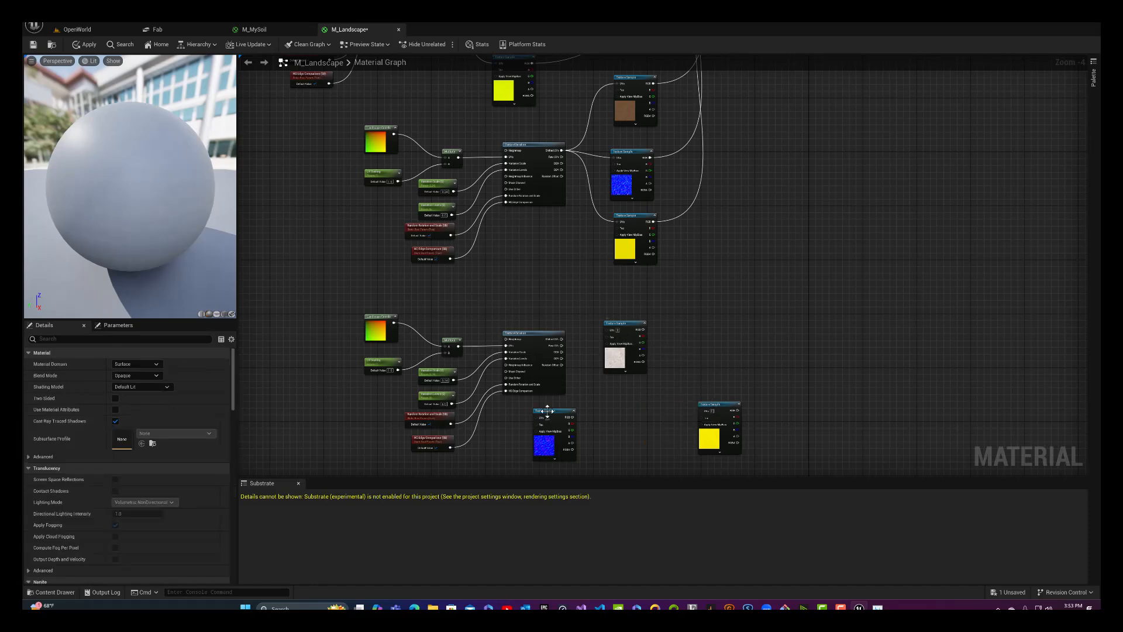
left_click_drag(552, 412, 628, 395)
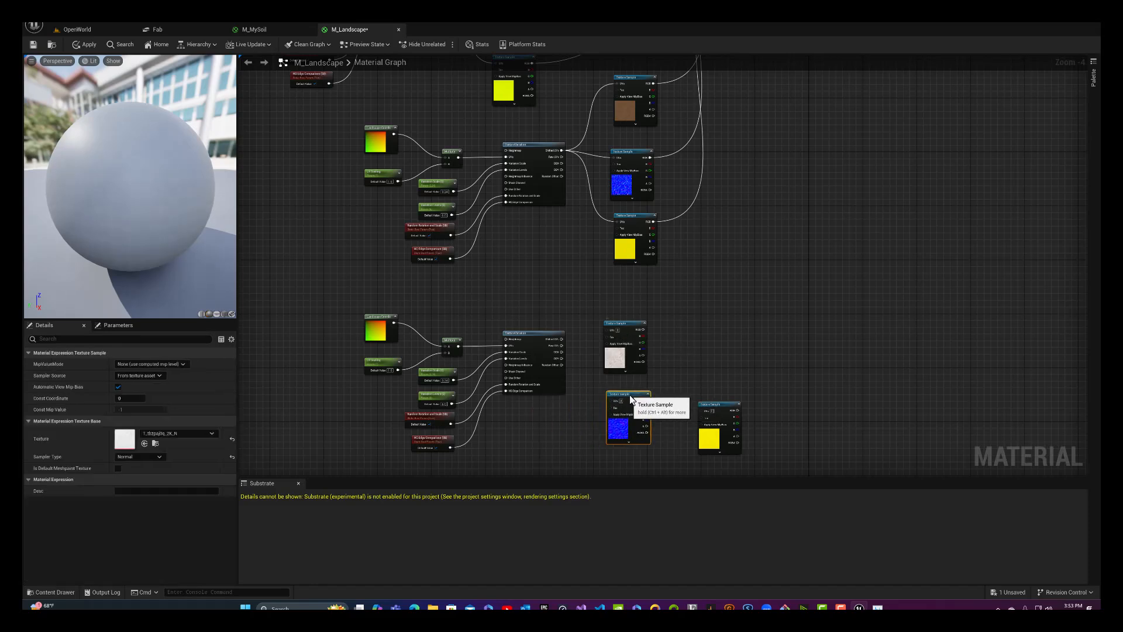
left_click_drag(730, 413, 642, 469)
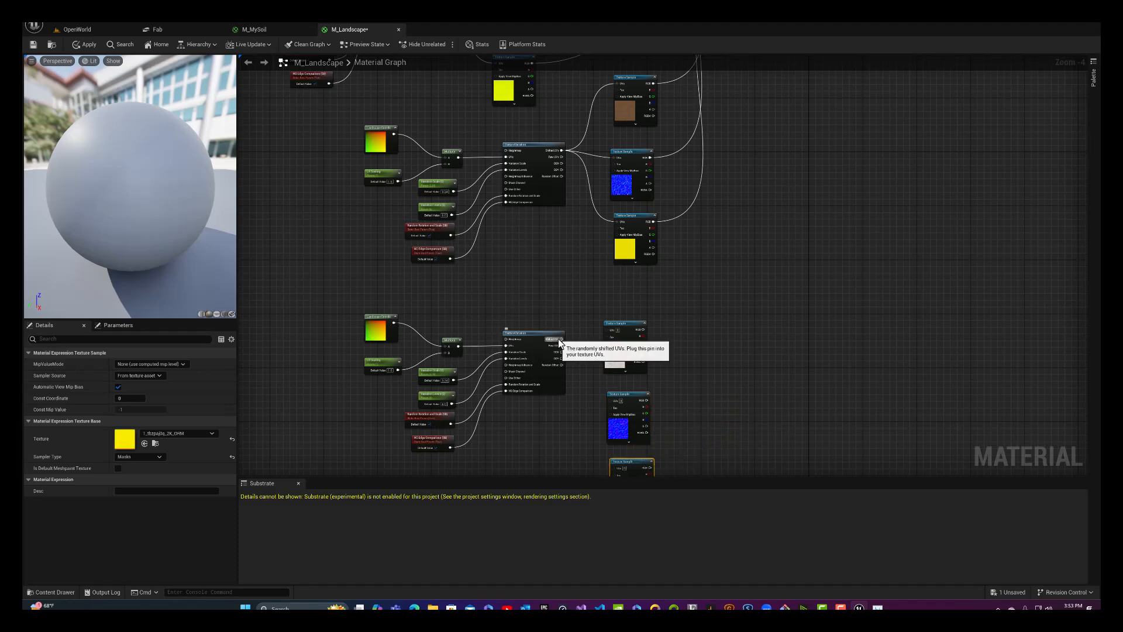
Step: Connect the lowest texture variation node's shifted UVs output to the UV inputs of the snow normal and packed-mask Texture Samples
left_click_drag(561, 339, 609, 400)
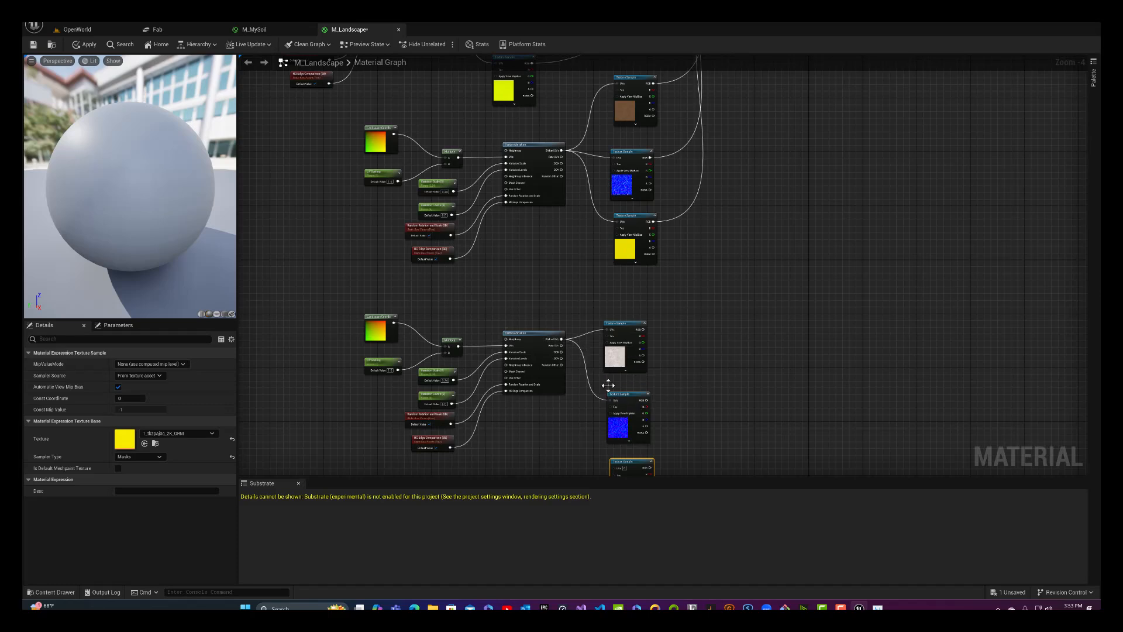
left_click_drag(562, 340, 610, 373)
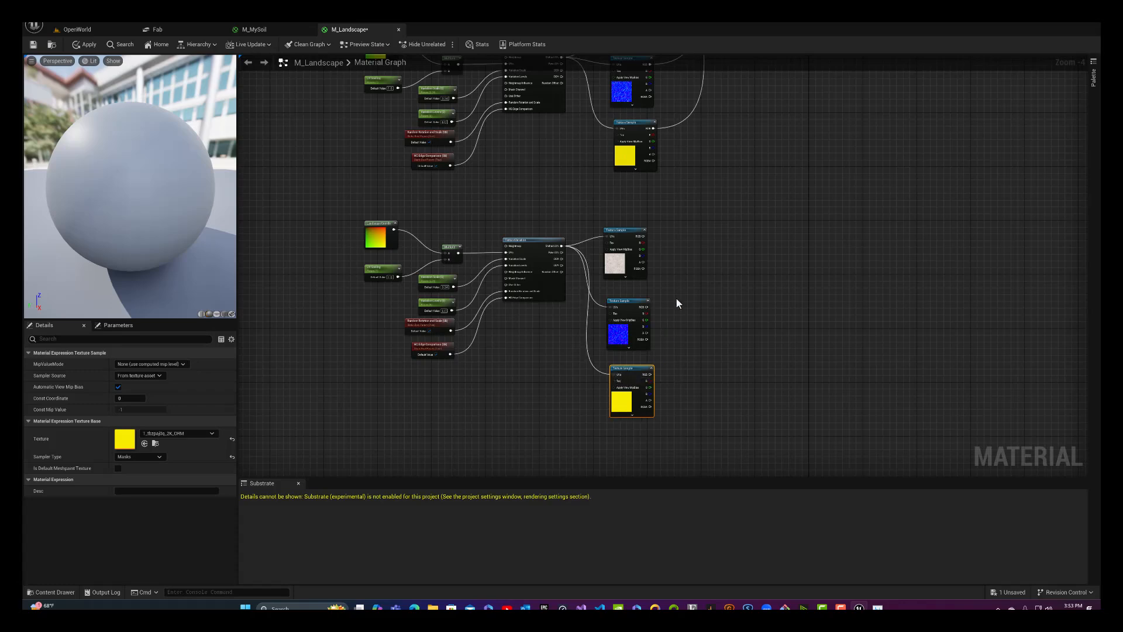
right_click_drag(677, 300, 595, 437)
left_click_drag(569, 419, 672, 117)
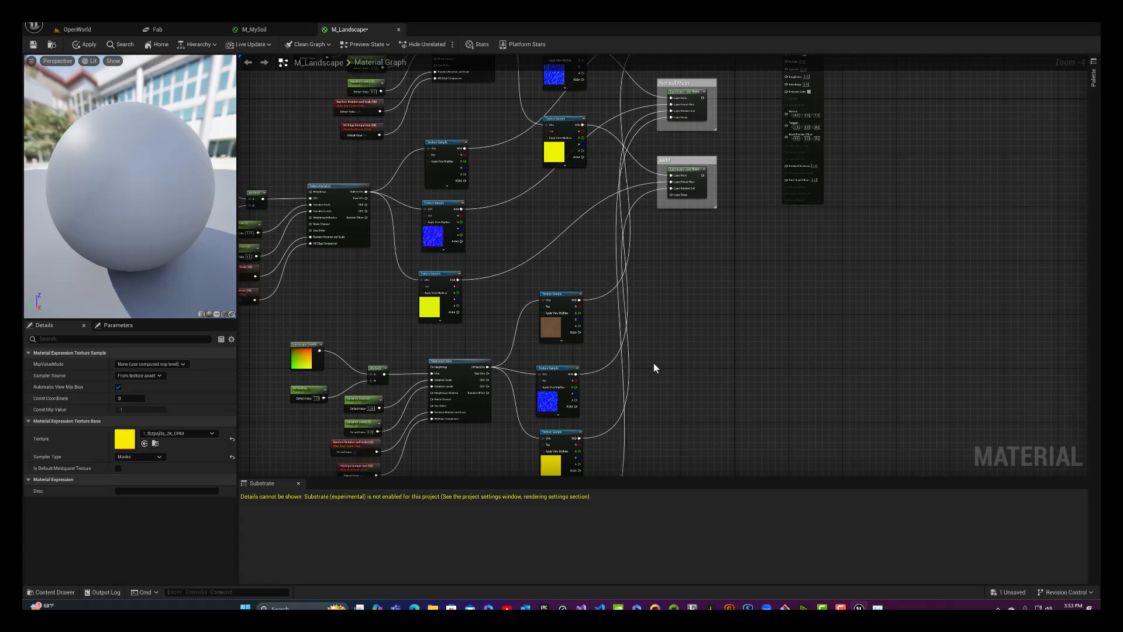
right_click_drag(654, 368, 632, 149)
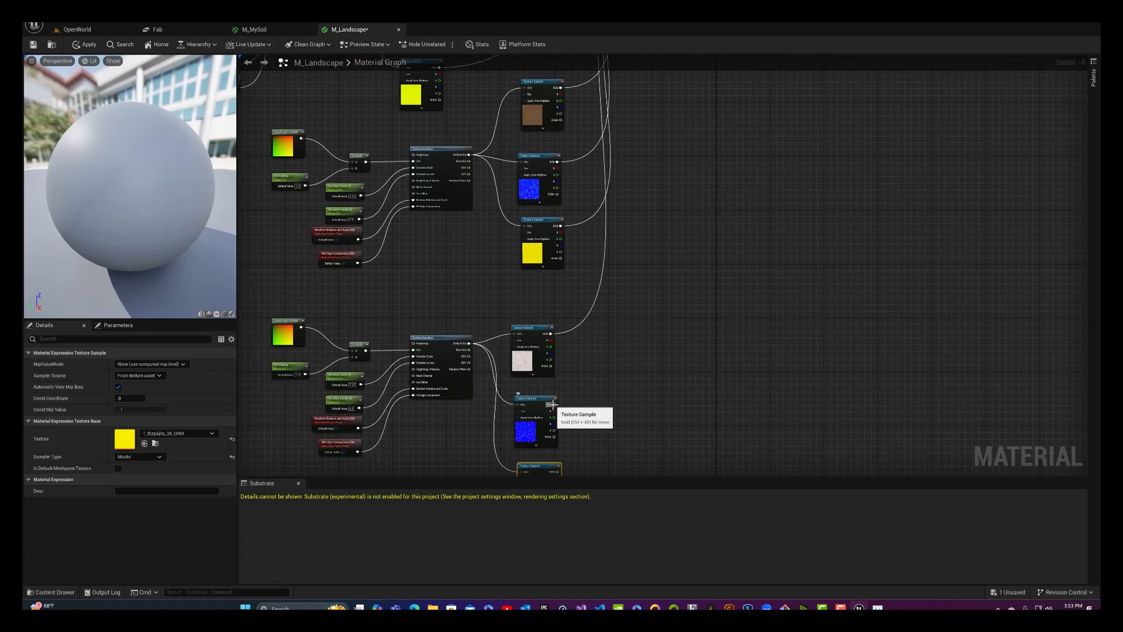
left_click_drag(557, 404, 659, 399)
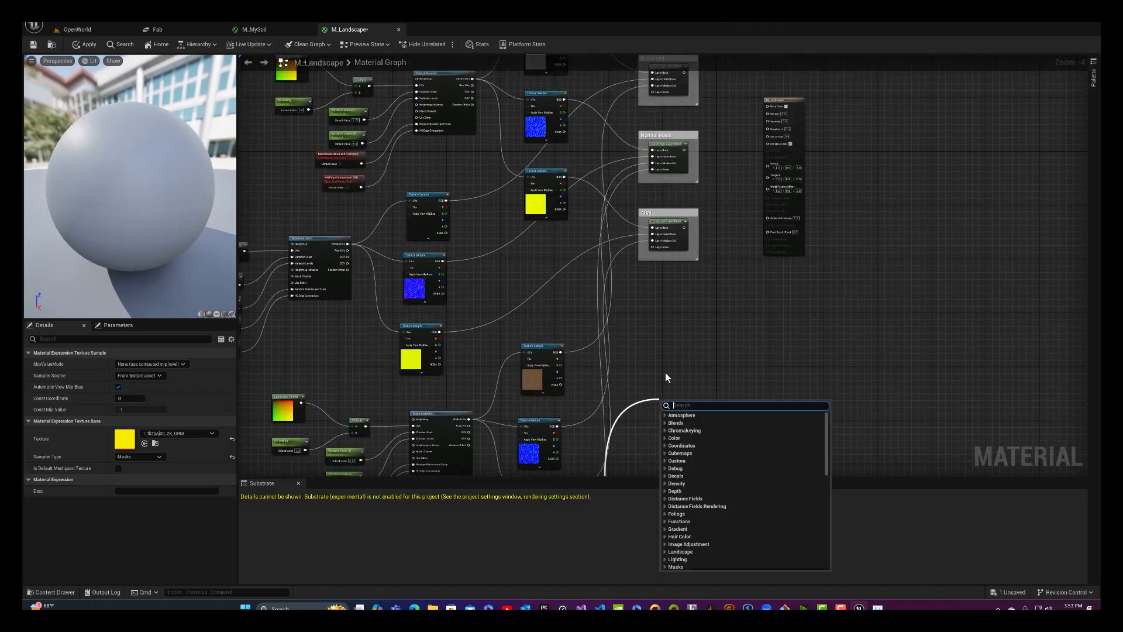
left_click(665, 169, "alt")
Step: Disconnect the outputs of the medium soil color, normal and packed-mask Texture Samples from the Landscape Layer Blend nodes
right_click_drag(686, 324, 722, 170)
right_click_drag(670, 303, 629, 403)
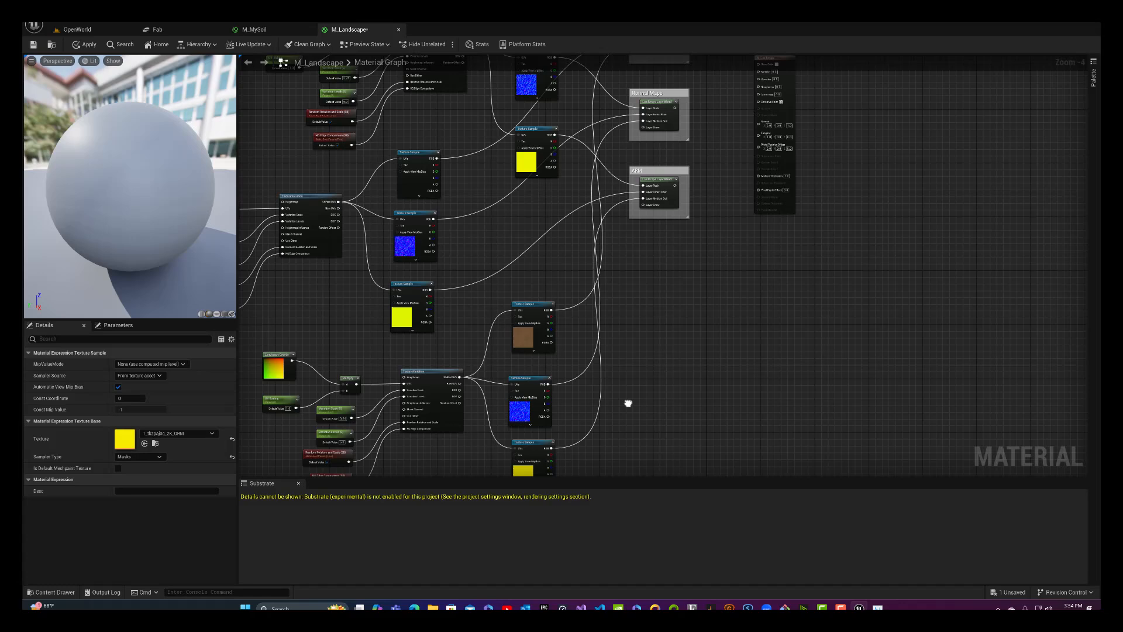
left_click(547, 307, "alt")
left_click(549, 384, "alt")
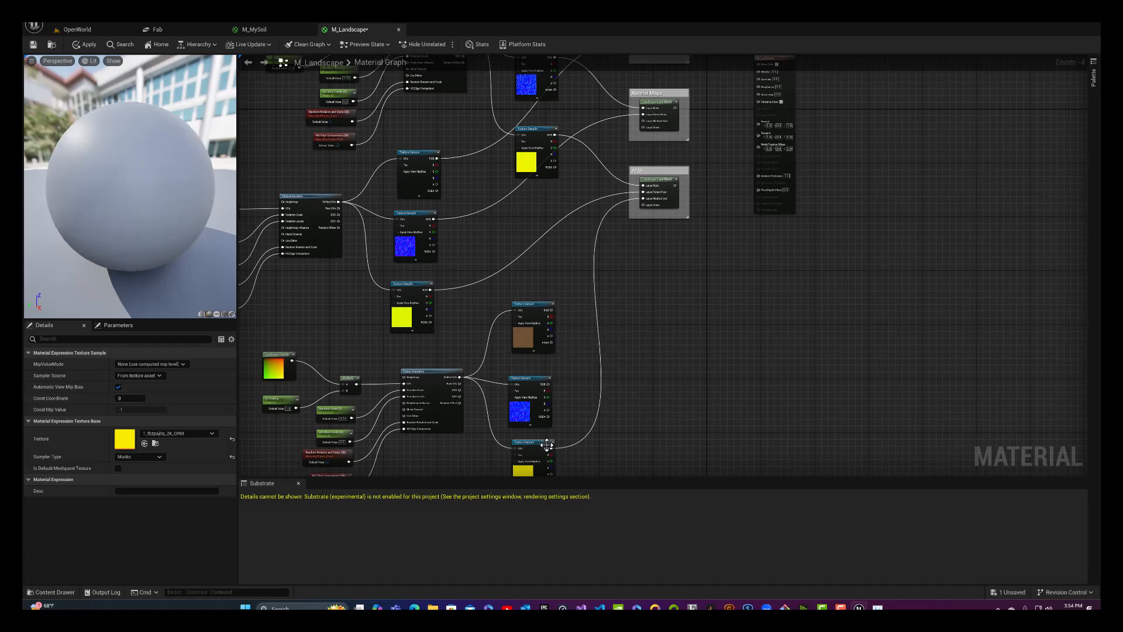
right_click_drag(634, 303, 786, 374)
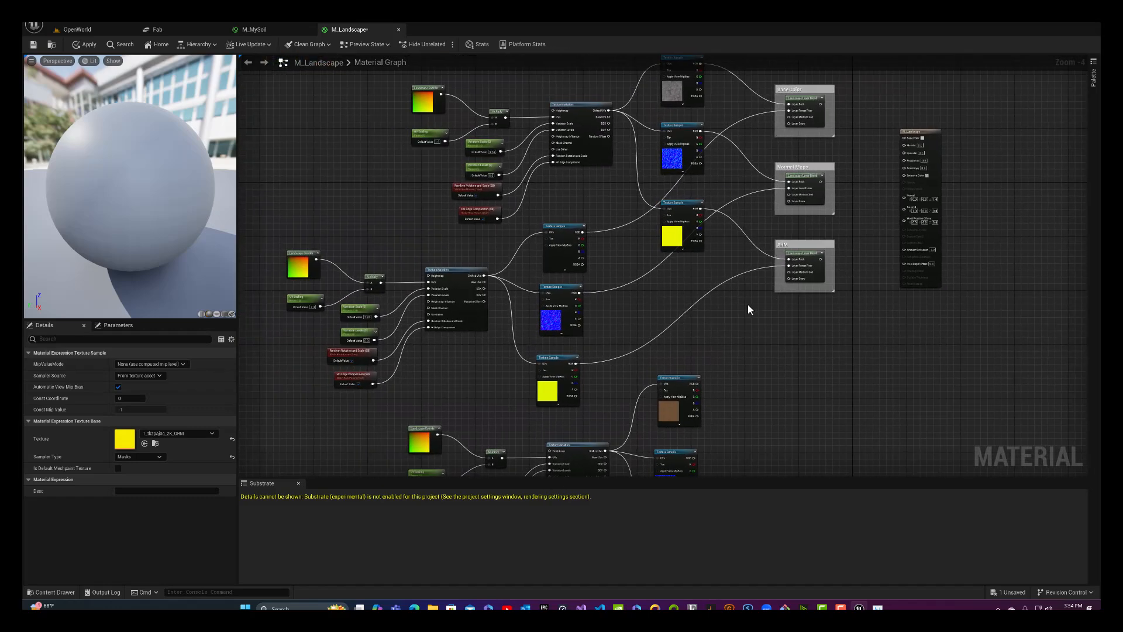
Step: Connect the medium soil color, normal and packed-mask samples to the medium soil inputs of the Base Color, Normal Maps and ARM blends
right_click_drag(748, 309, 607, 281)
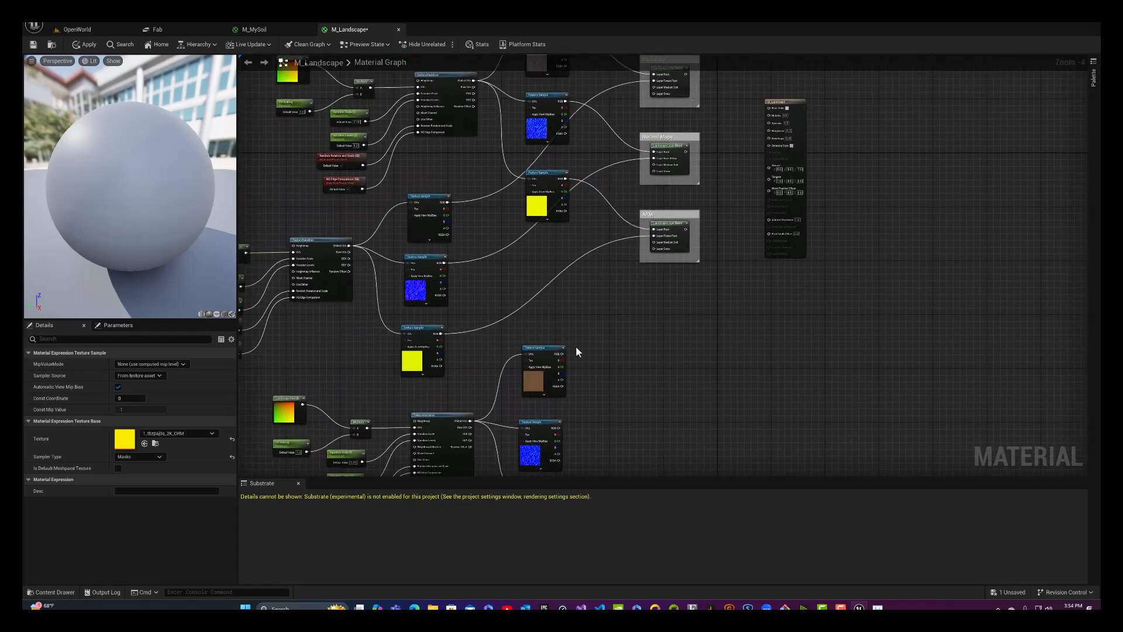
left_click_drag(562, 354, 654, 87)
left_click_drag(557, 432, 662, 169)
right_click_drag(650, 321, 654, 253)
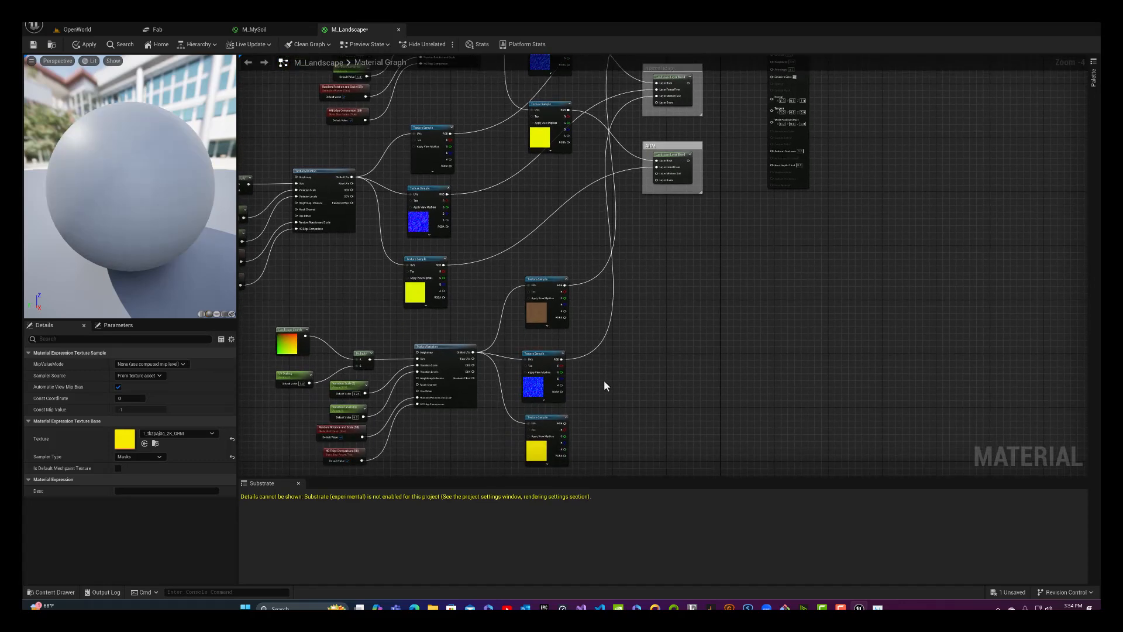
left_click_drag(568, 418, 668, 174)
Step: Connect the snow color, normal and packed-mask samples to the snow inputs of the Base Color, Normal Maps and ARM blends
right_click_drag(650, 363, 652, 178)
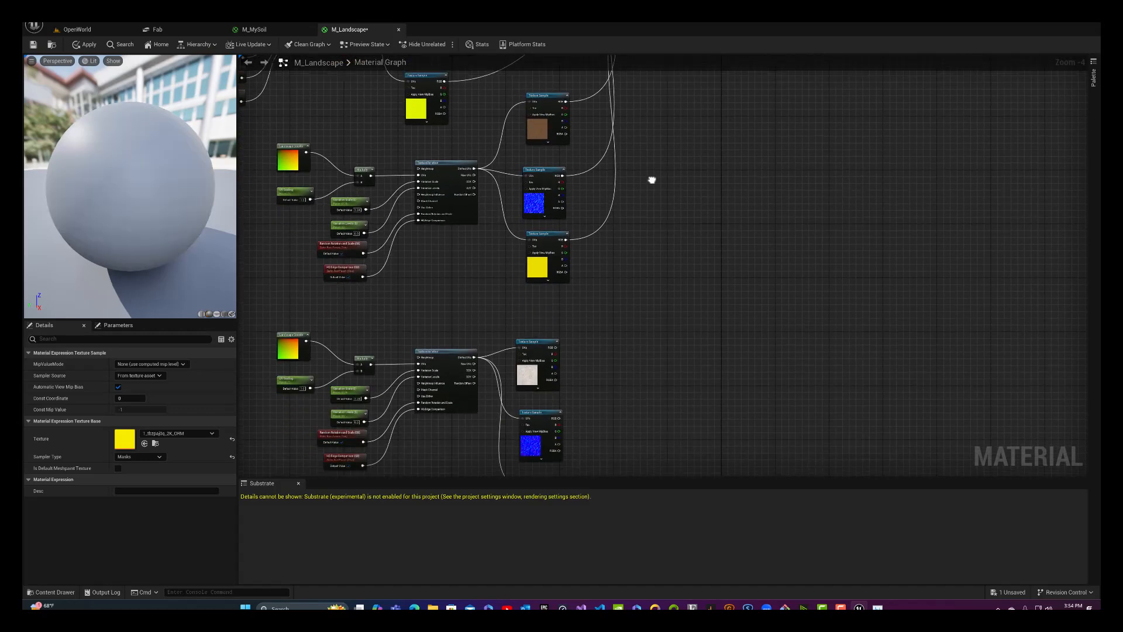
left_click_drag(556, 346, 650, 174)
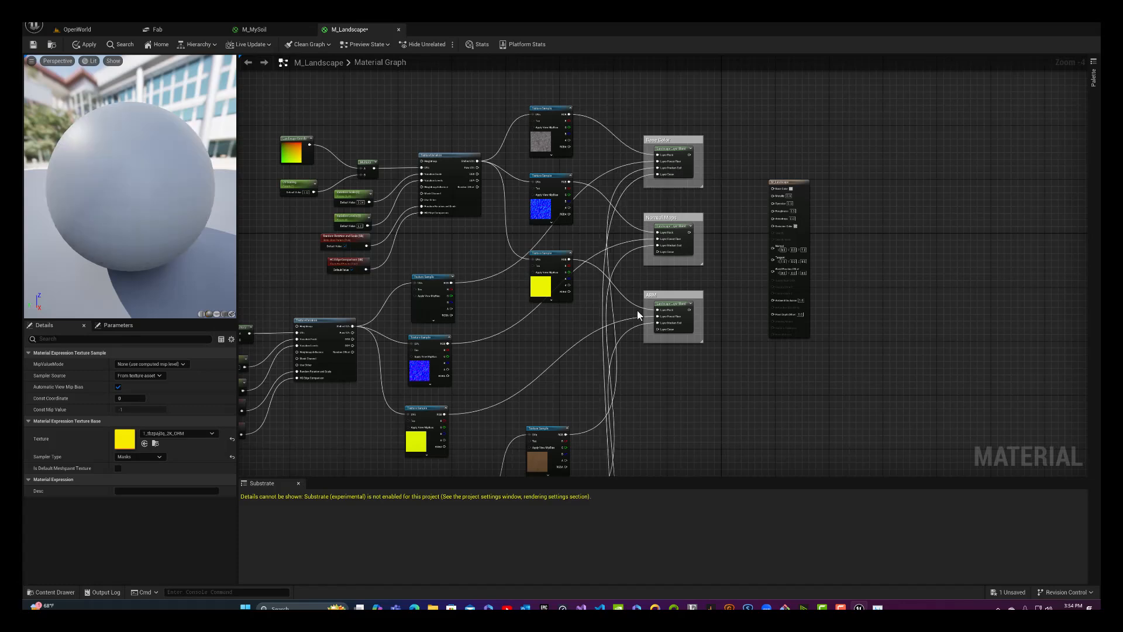
right_click_drag(630, 398, 622, 202)
right_click_drag(611, 352, 626, 223)
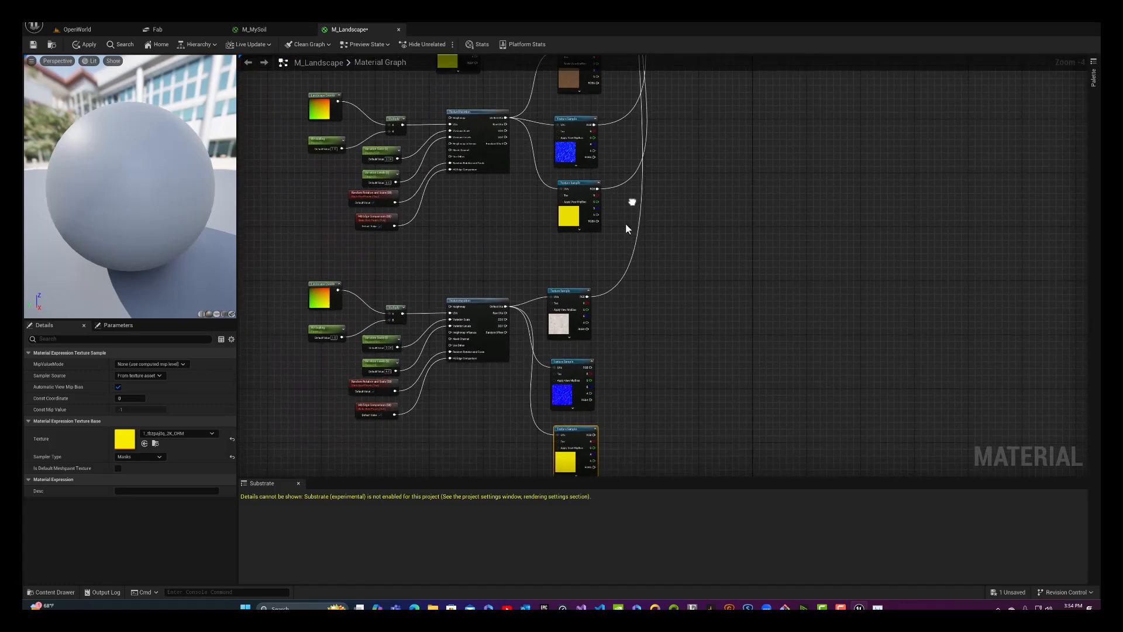
left_click_drag(593, 367, 692, 257)
right_click_drag(672, 384, 637, 214)
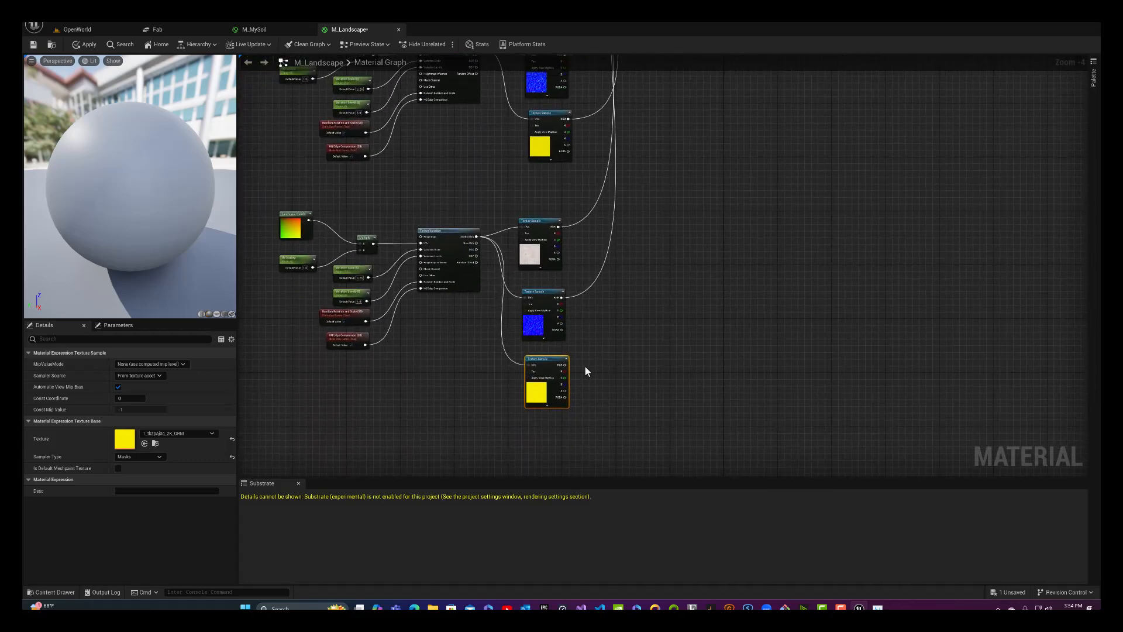
left_click_drag(564, 366, 676, 165)
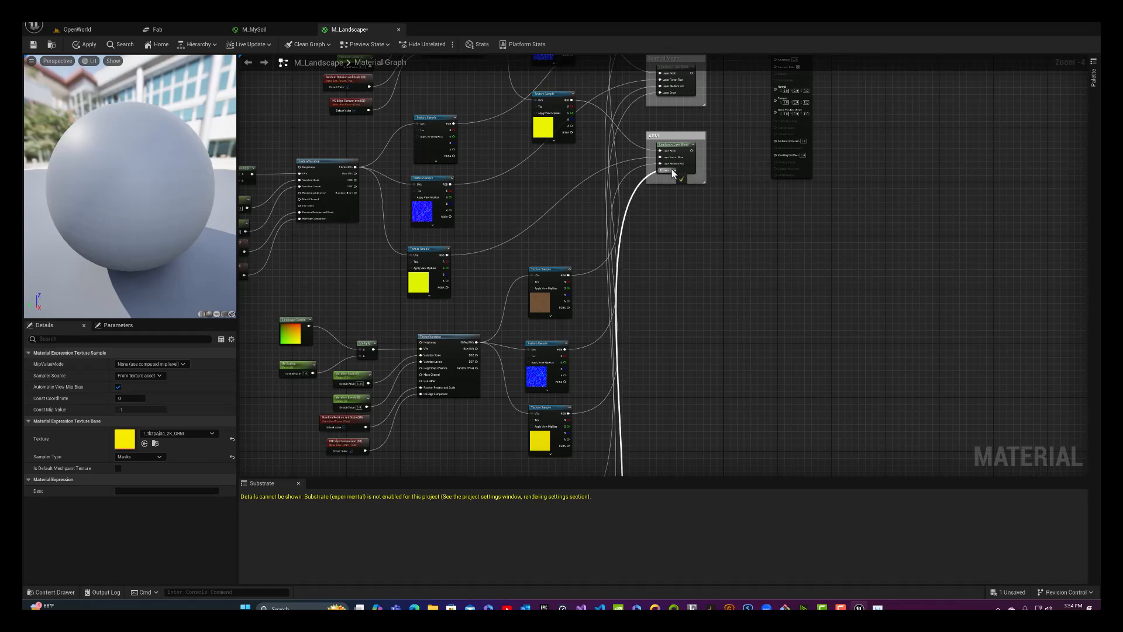
Step: Reposition the M_Landscape result node and connect the Base Color blend to Base Color and the Normal Maps blend to Normal
right_click_drag(688, 176, 623, 328)
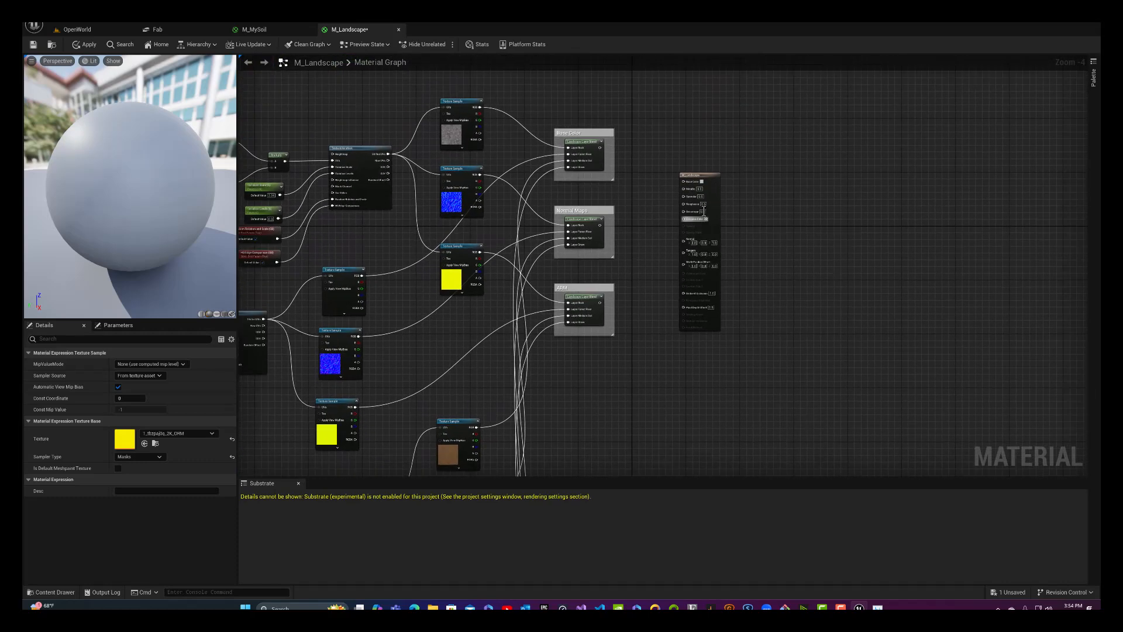
left_click_drag(706, 177, 749, 156)
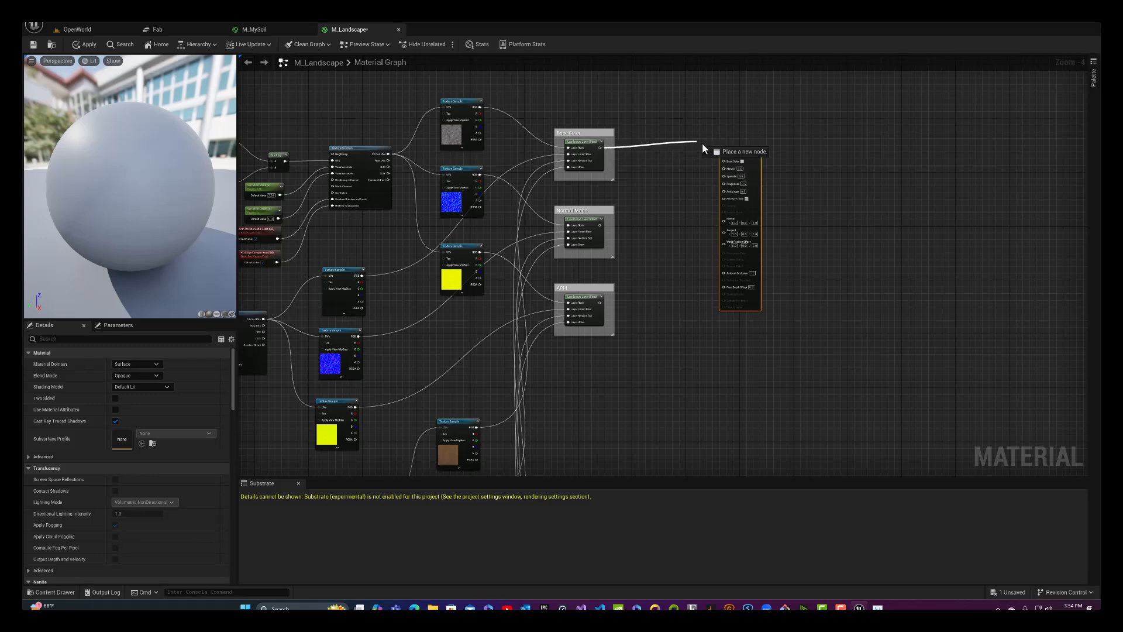
left_click_drag(702, 142, 727, 163)
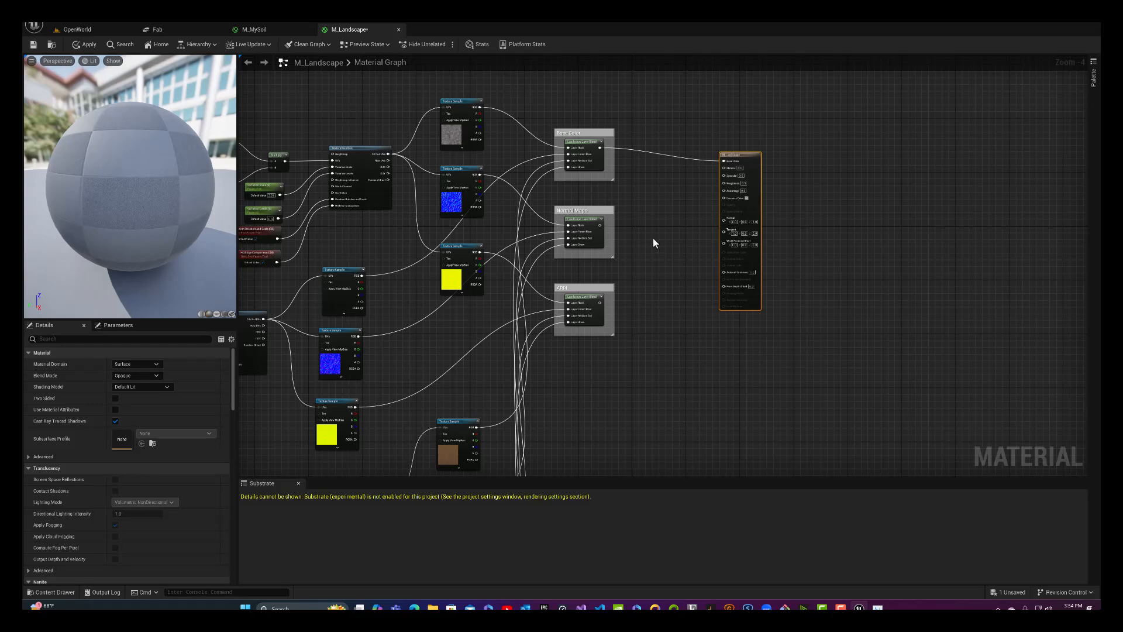
left_click_drag(599, 224, 724, 221)
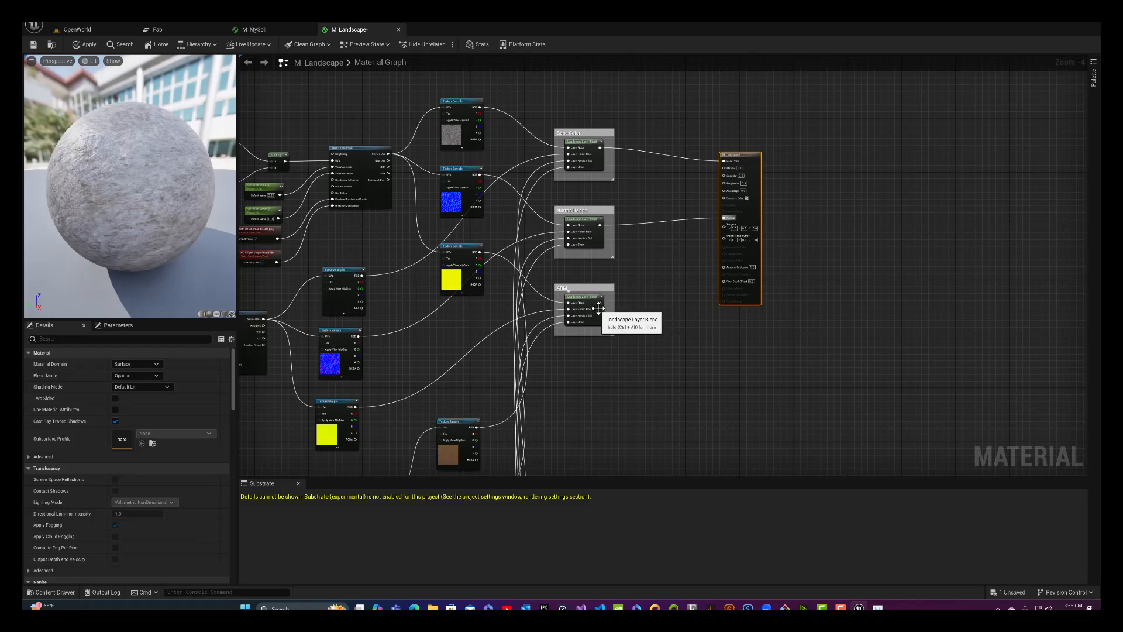
Step: Add a BreakOutFloat3Components node fed by the ARM blend's output and align it beside that blend
left_click_drag(599, 302, 637, 316)
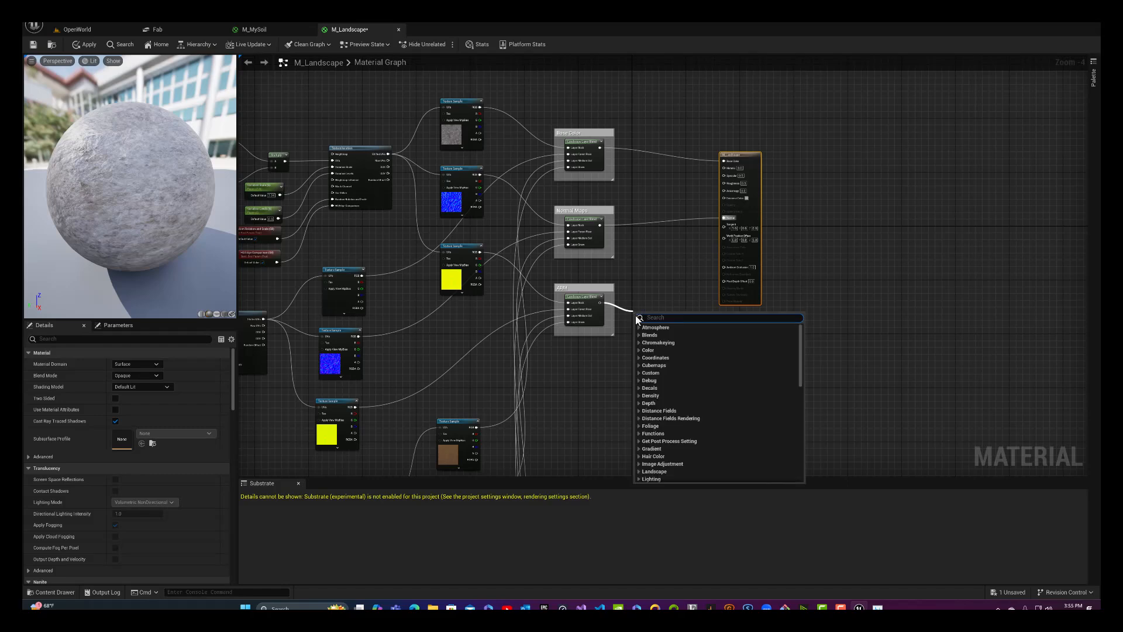
type("break")
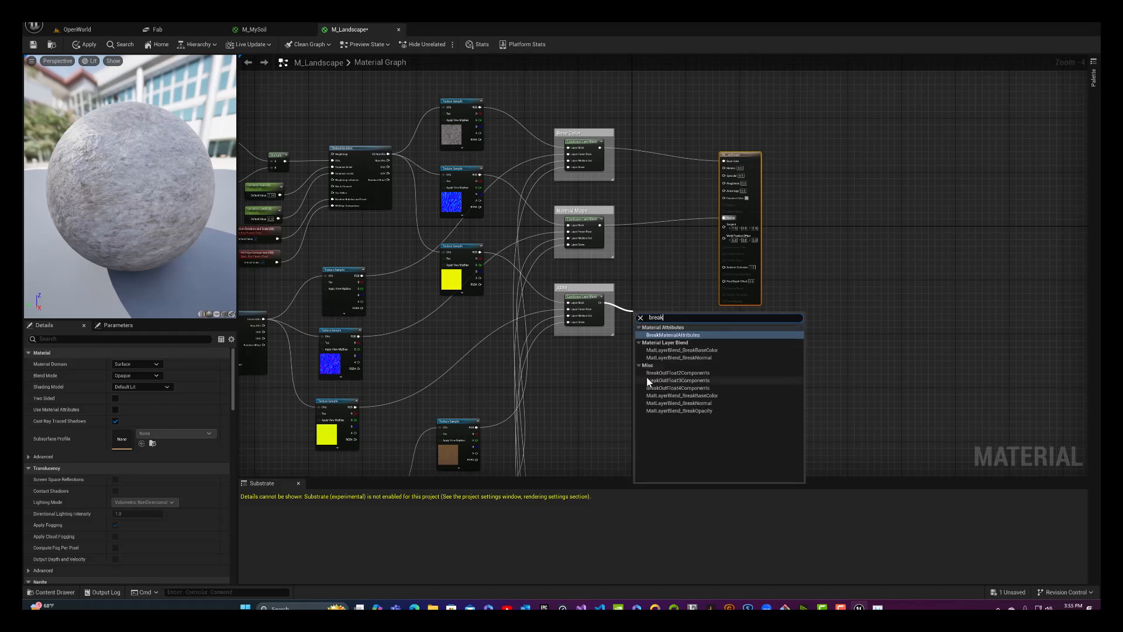
left_click(694, 380)
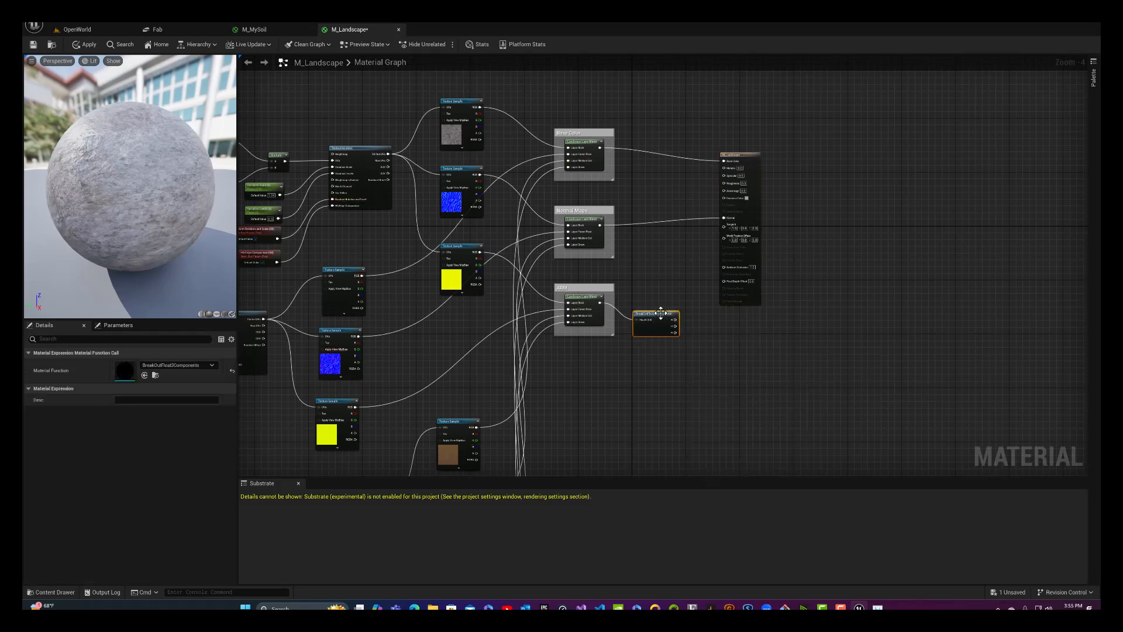
left_click_drag(663, 314, 661, 296)
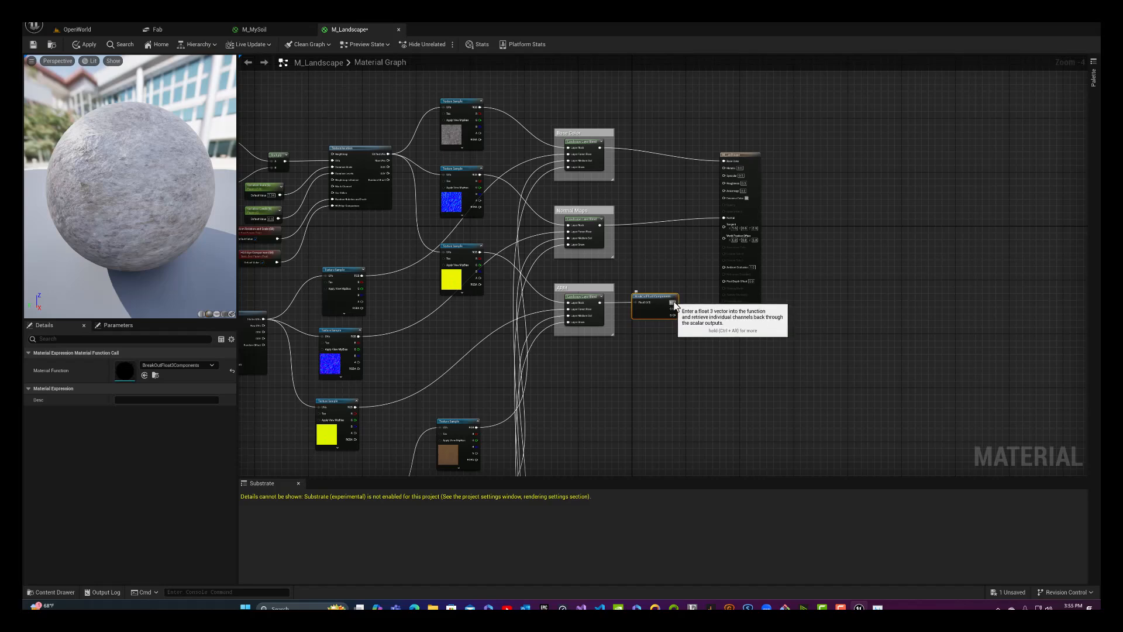
Step: Connect the first, second and third BreakOutFloat3Components outputs to Ambient Occlusion, Roughness and Metallic, and move the result node away from the blends
left_click_drag(675, 303, 734, 273)
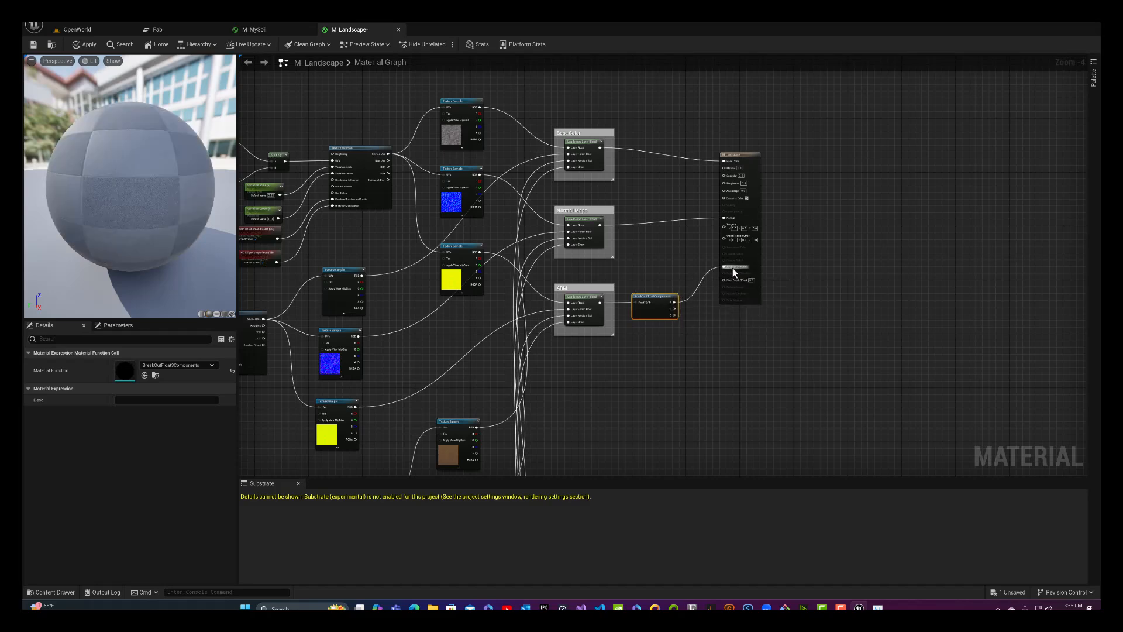
left_click_drag(675, 309, 730, 183)
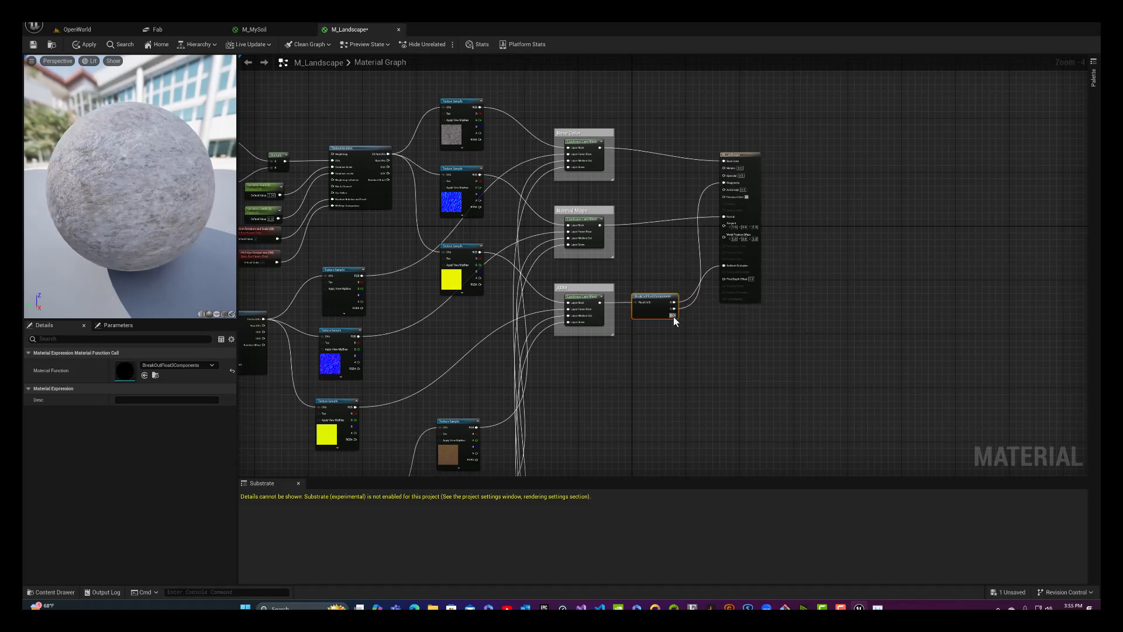
left_click_drag(673, 315, 775, 150)
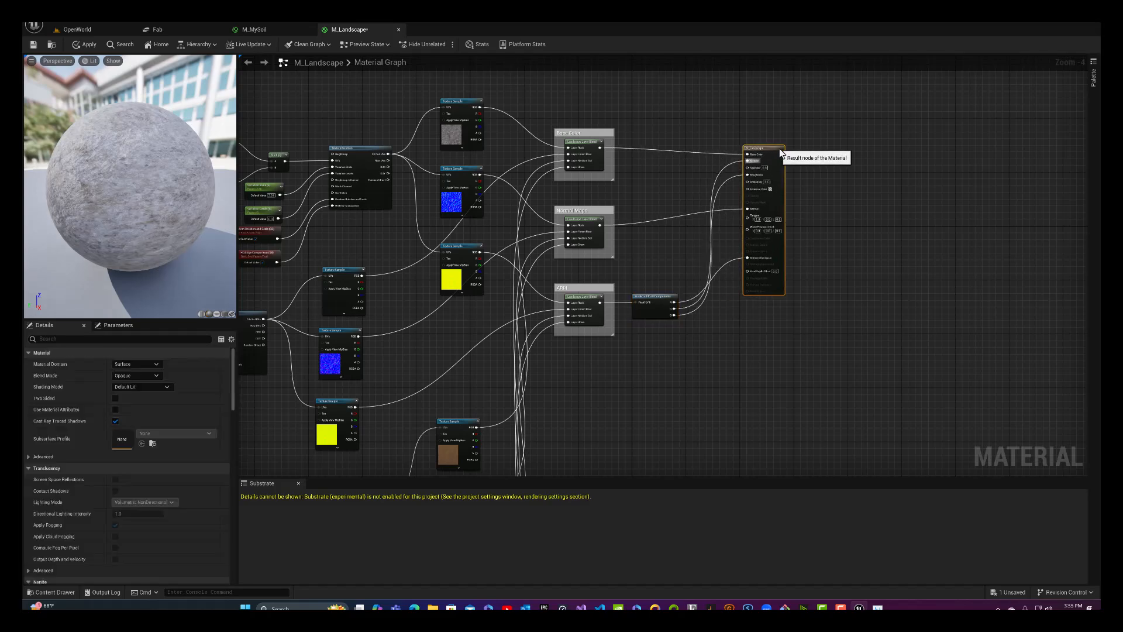
Step: Promote the result node's Specular input to a parameter and place the parameter node beside the Base Color blend
right_click(751, 169)
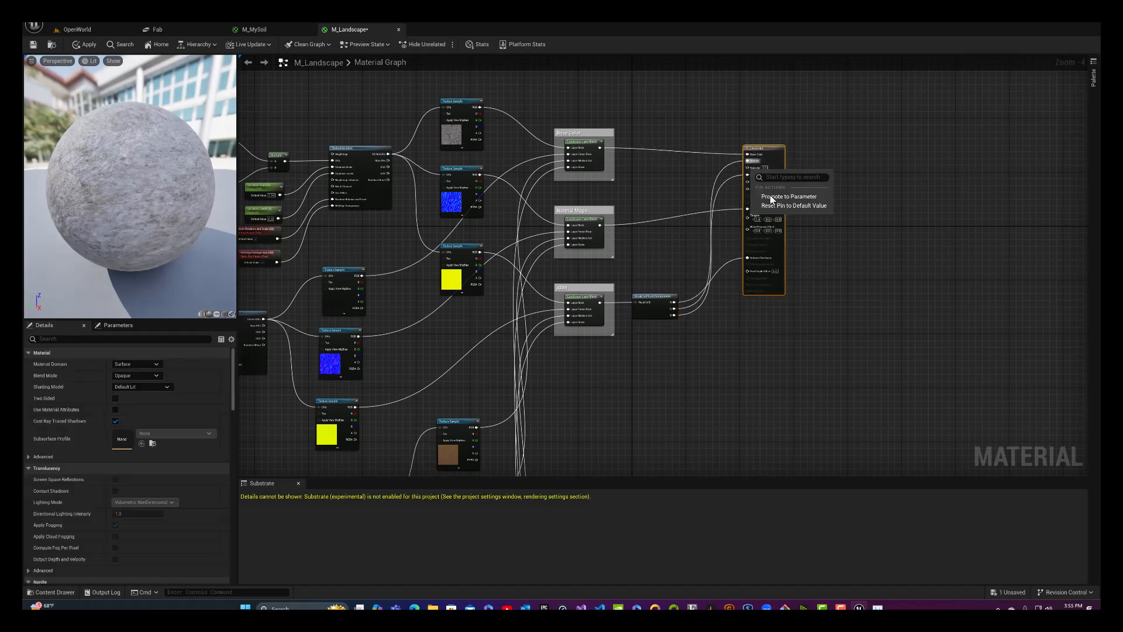
left_click(770, 196)
mouse_move(686, 171)
left_mouse_down()
mouse_move(659, 181)
mouse_move(674, 170)
left_mouse_up()
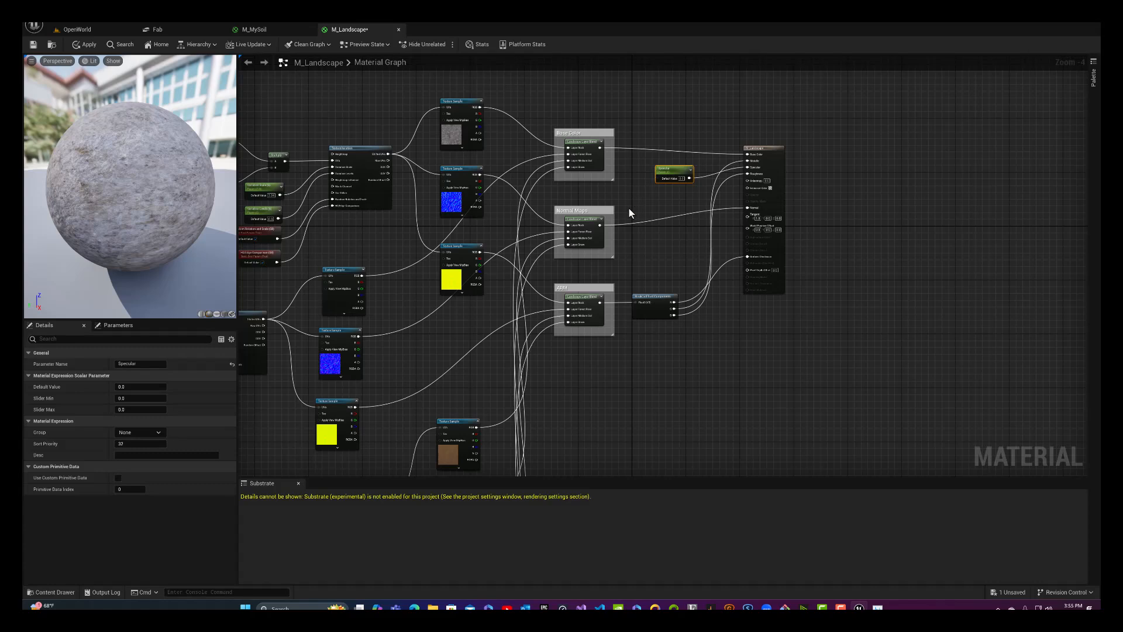
Step: Apply the M_Landscape material changes and save the material
scroll(630, 206, "down", 1)
right_click_drag(630, 206, 781, 160)
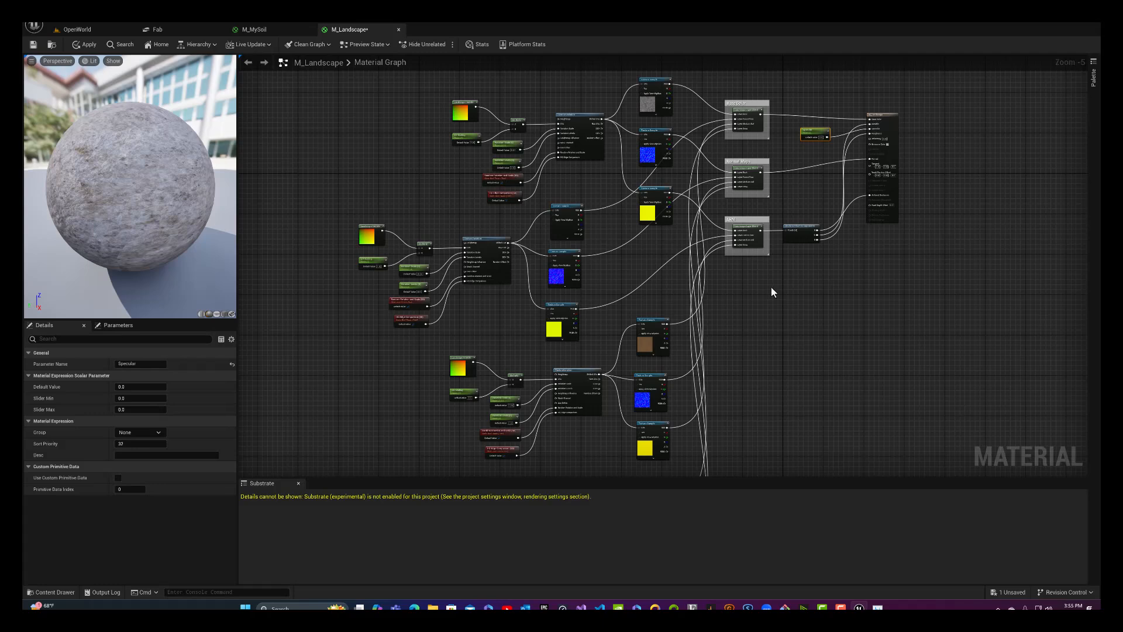
scroll(771, 287, "down", 2)
right_click_drag(771, 304, 745, 293)
scroll(661, 235, "up", 2)
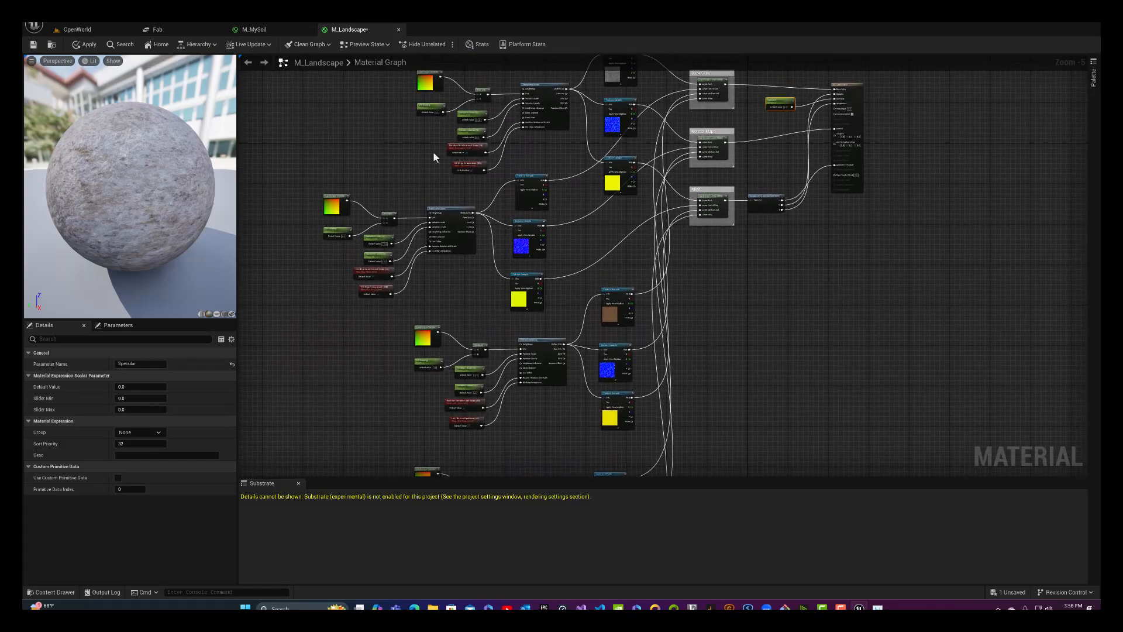
left_click(86, 45)
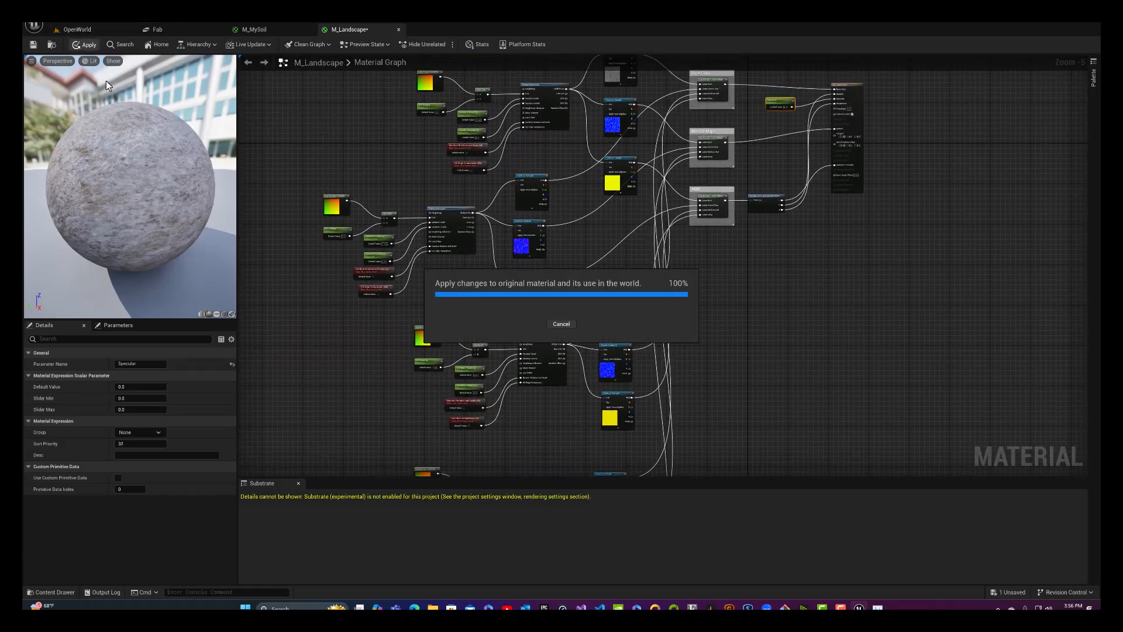
left_click(33, 45)
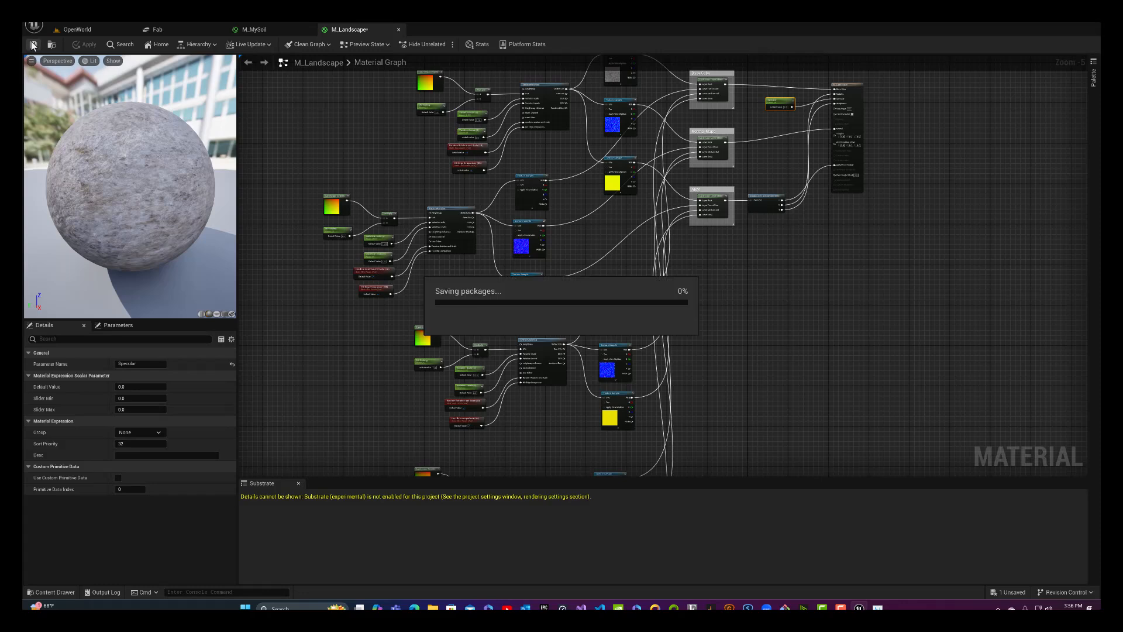
Step: Return to the OpenWorld level and open the Fab > Megascans > Surfaces folder
left_click(82, 31)
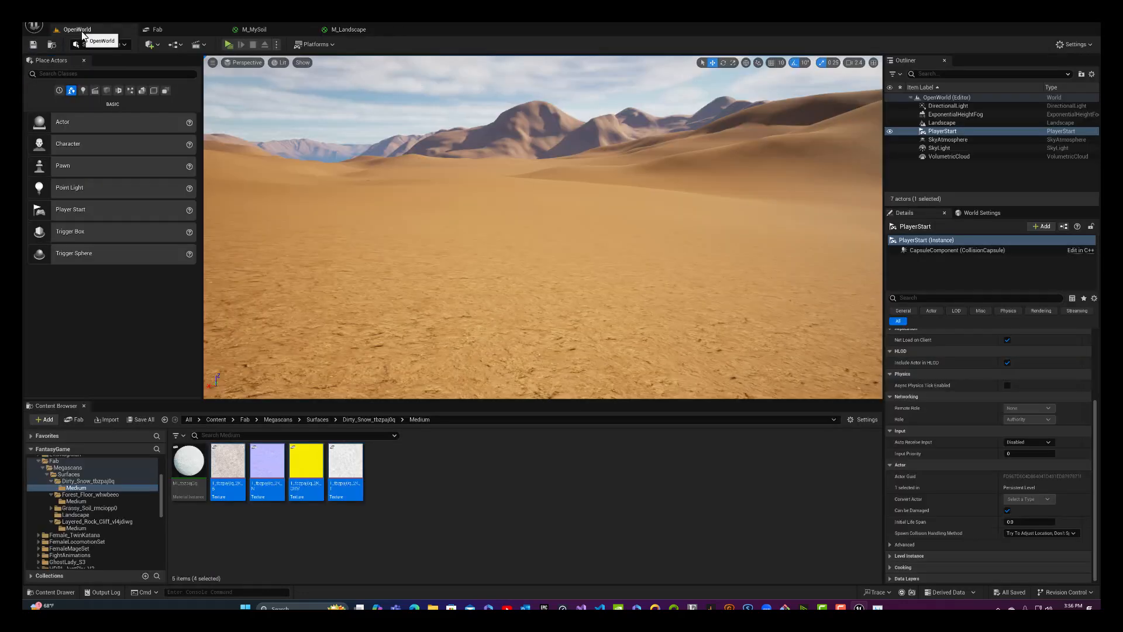
left_click(286, 420)
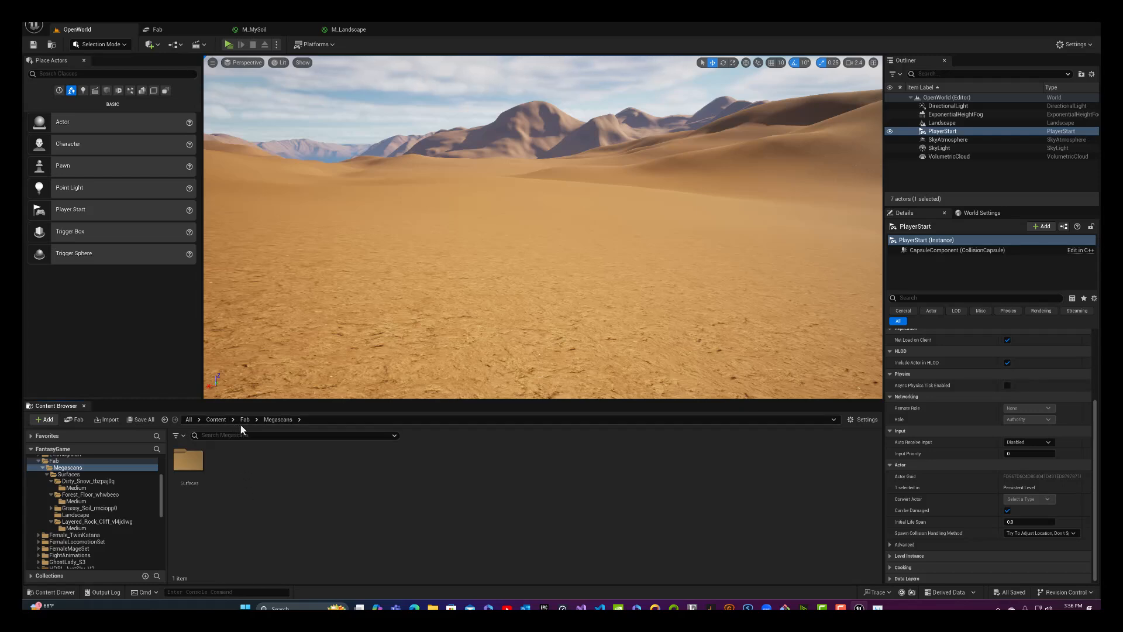
double_click(188, 460)
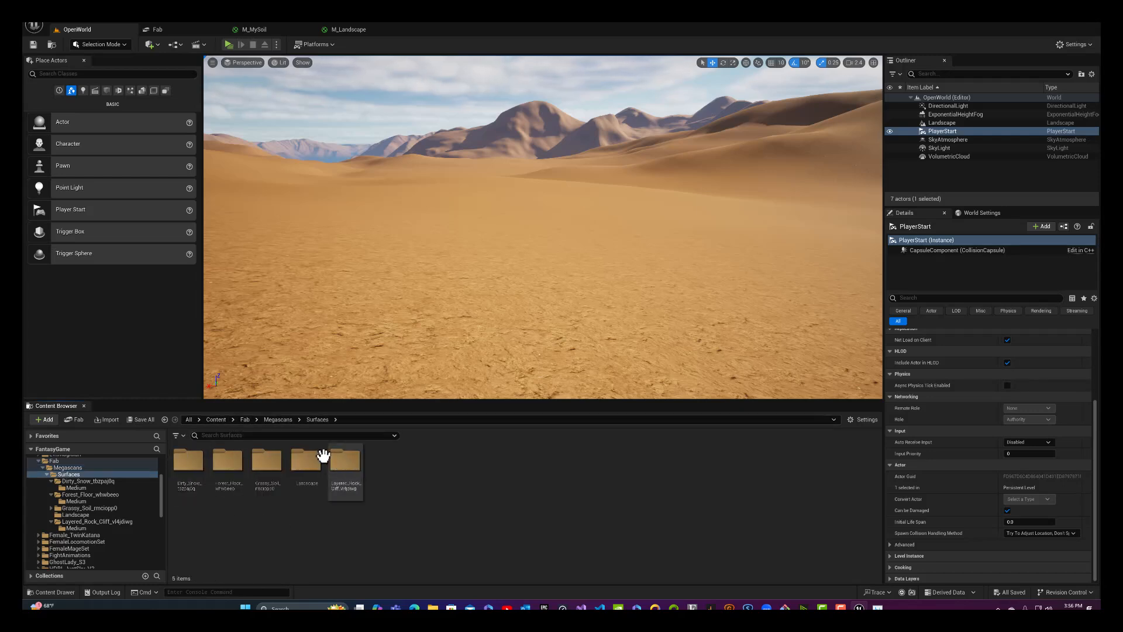
Step: Create a material instance of M_Landscape named M_Landscape_Inst in the Landscape folder and assign it as the landscape actor's Landscape Material
double_click(306, 460)
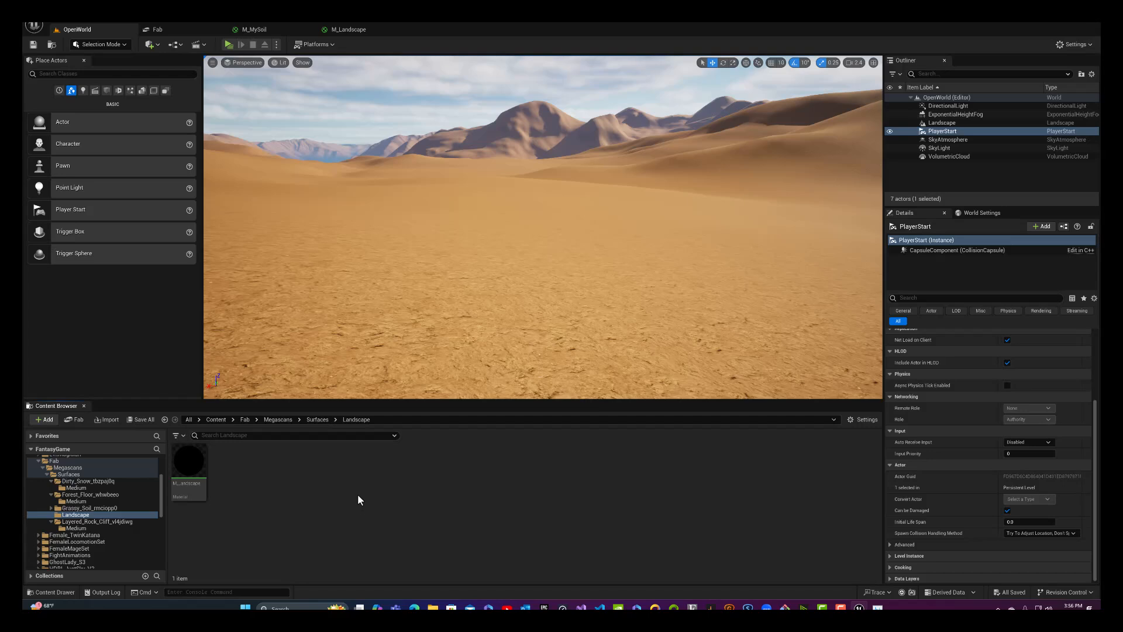
left_click(528, 331)
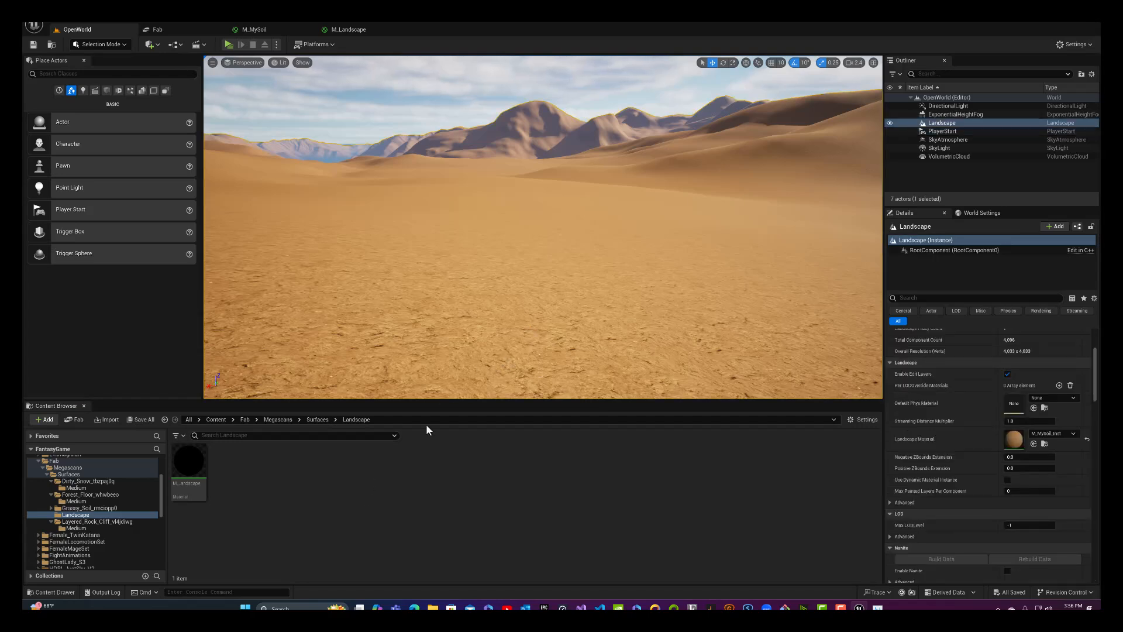
right_click(189, 486)
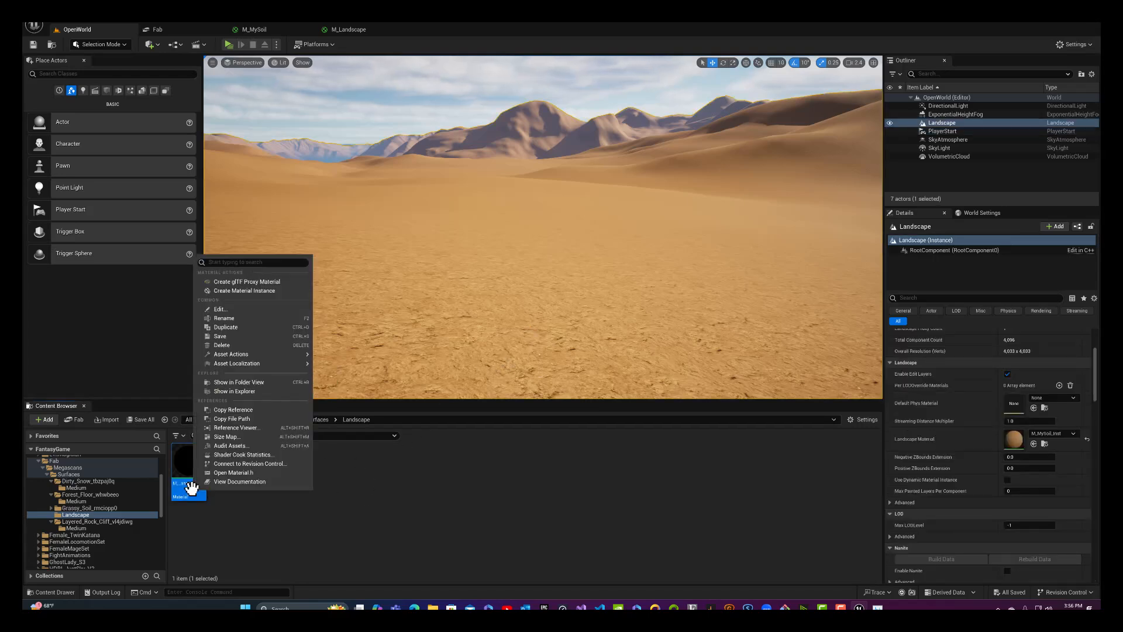
left_click(233, 291)
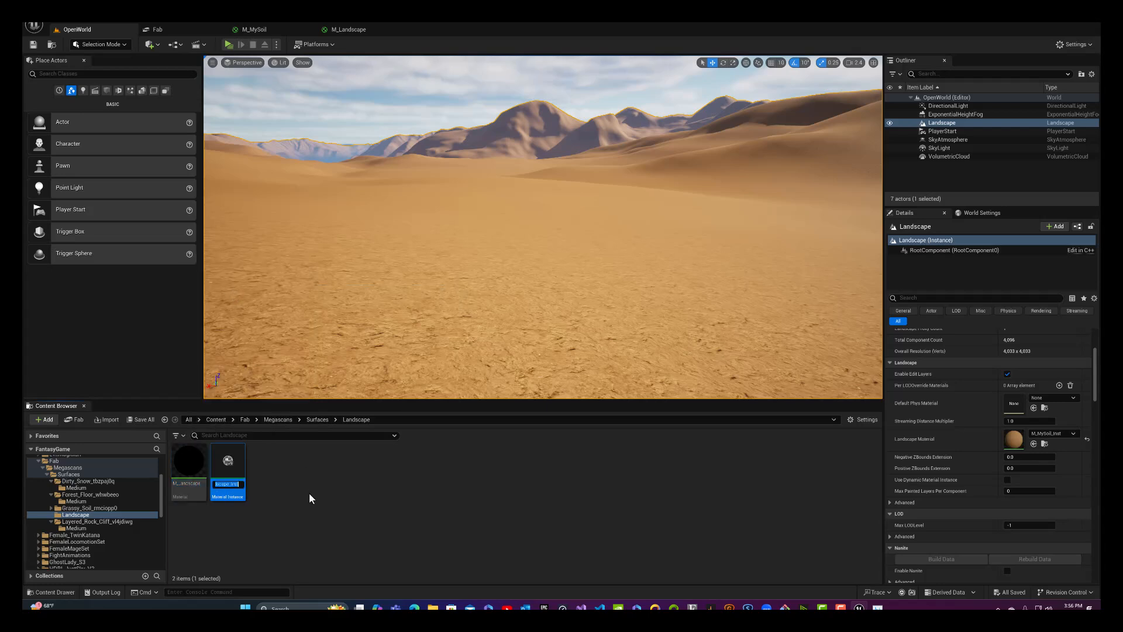
key("Return")
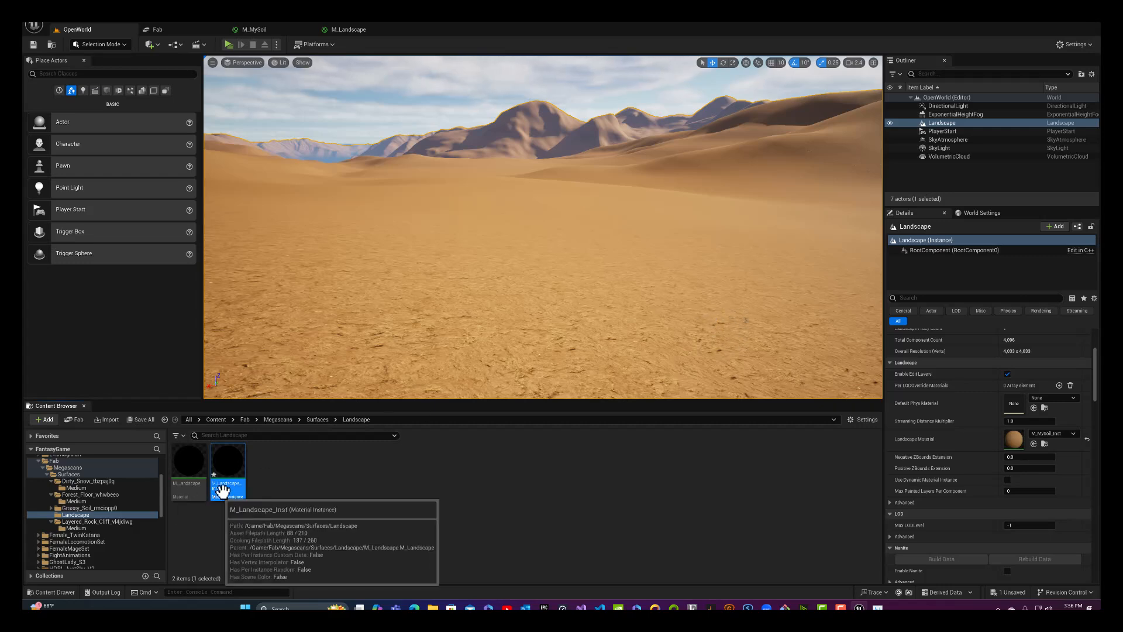
left_click_drag(223, 490, 1016, 440)
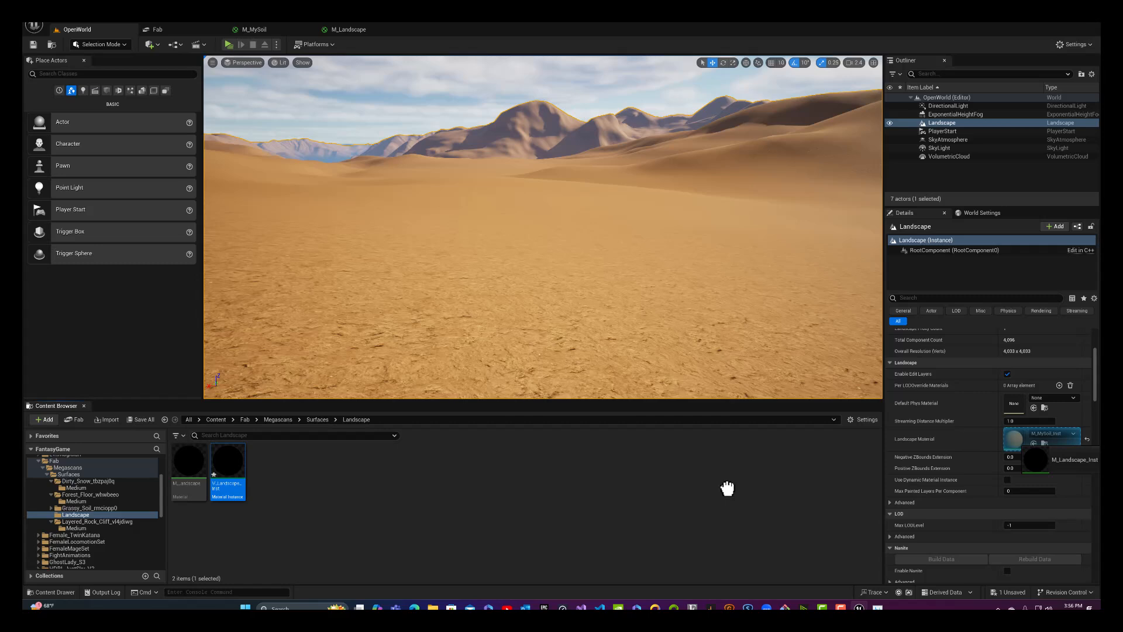
left_click_drag(1022, 443, 1023, 443)
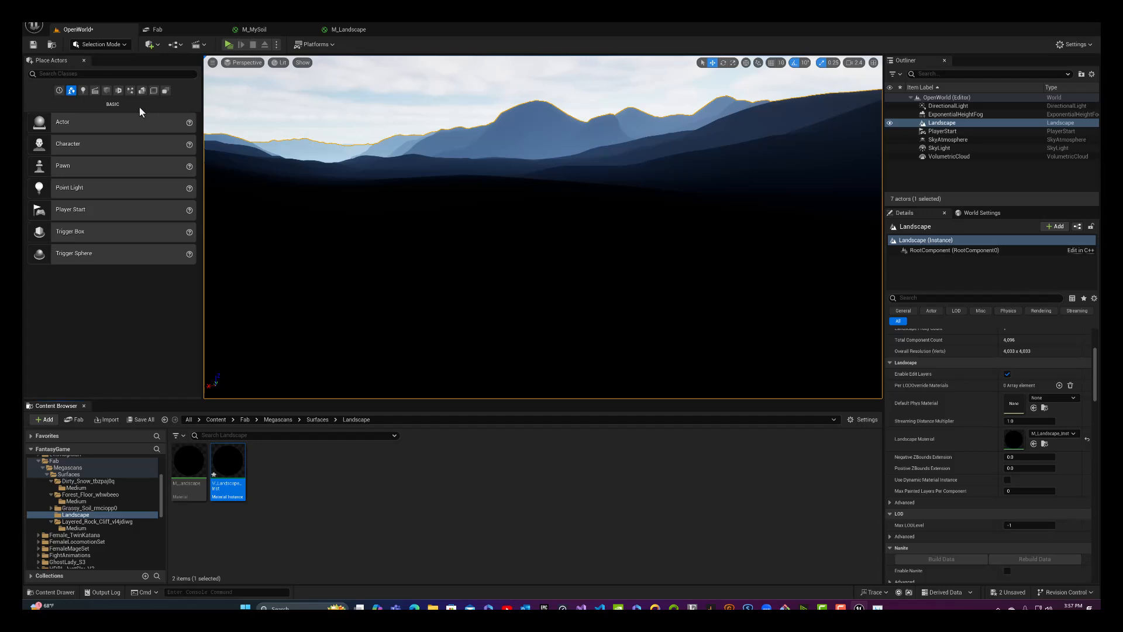
Step: Enter Landscape mode's Paint tools and create a weight-blended layer info, Rock_LayerInfo, for the Rock layer in OpenWorld_sharedassets
left_click(110, 45)
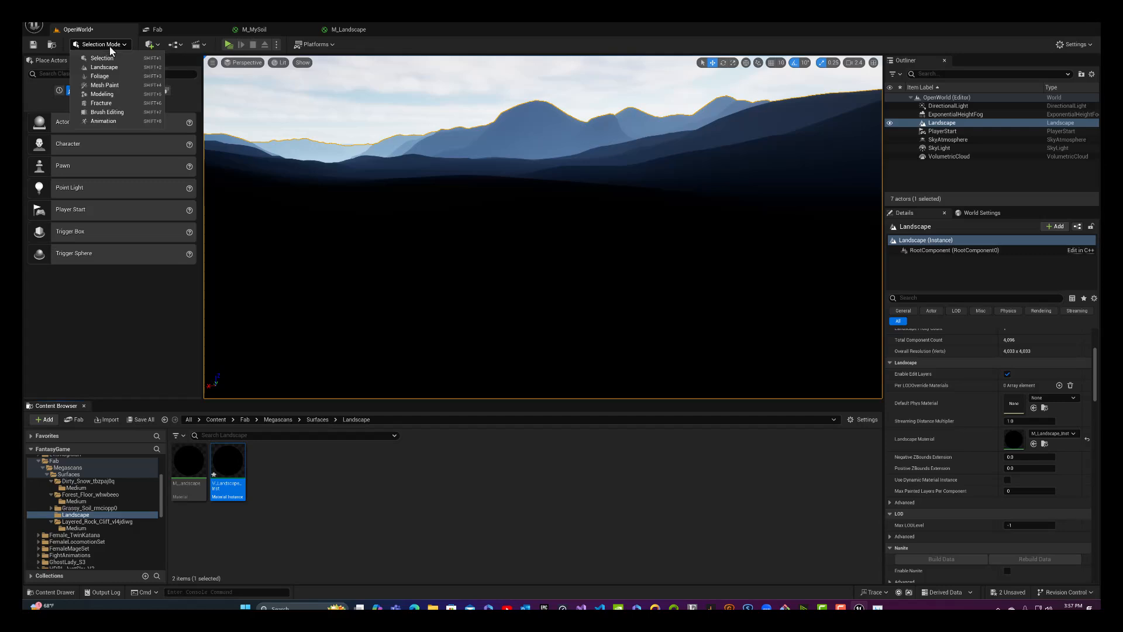
left_click(104, 68)
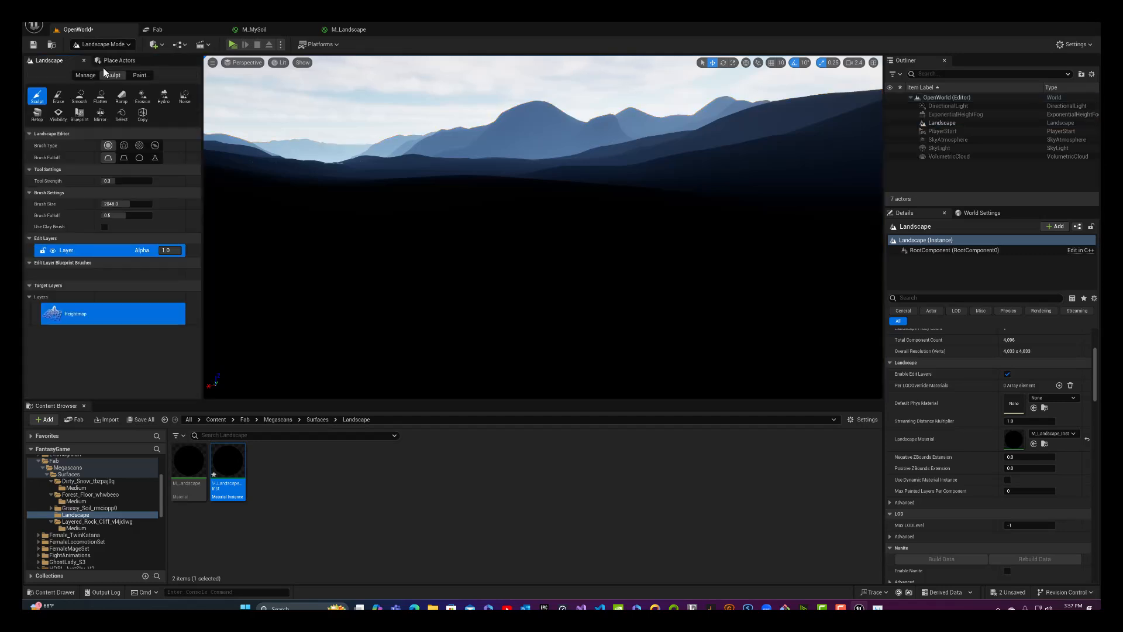
left_click(140, 76)
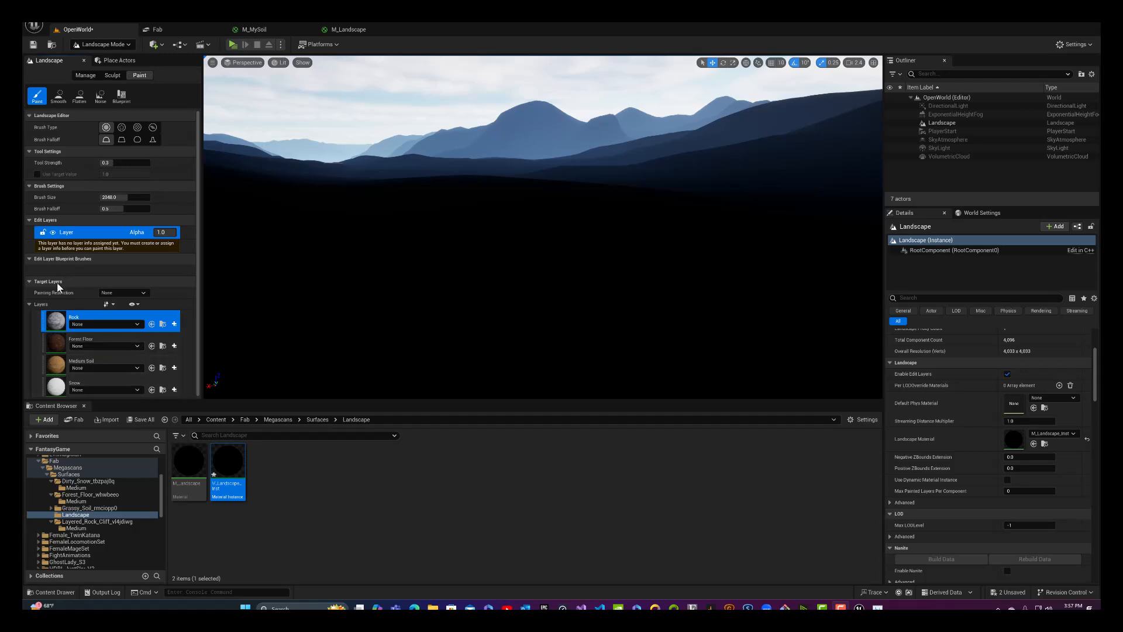
scroll(41, 326, "down", 1)
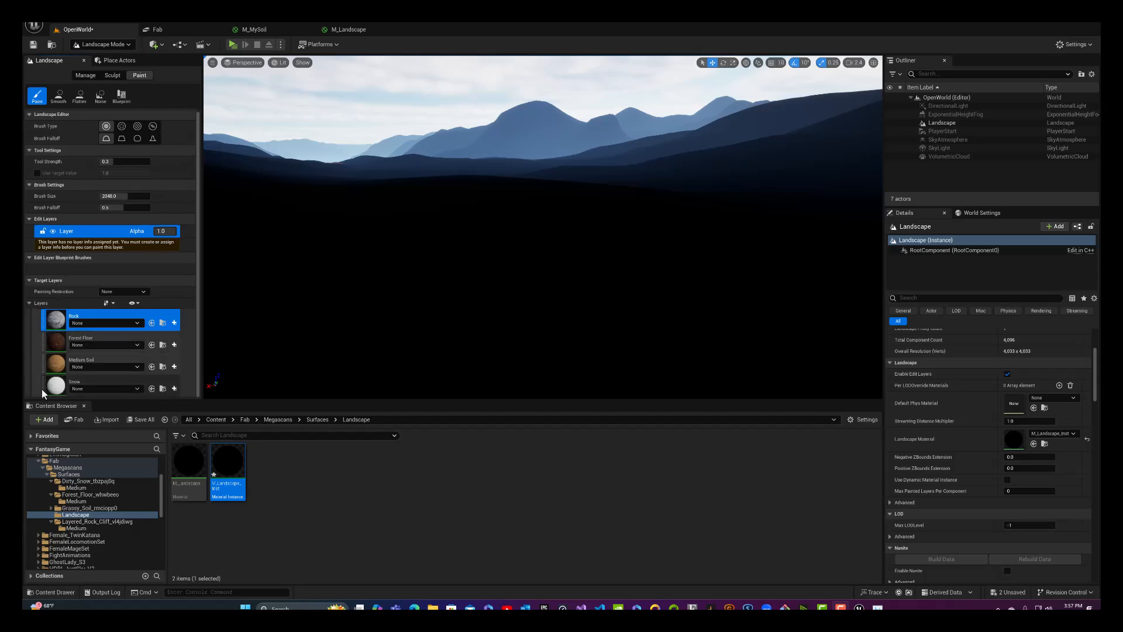
left_click(174, 322)
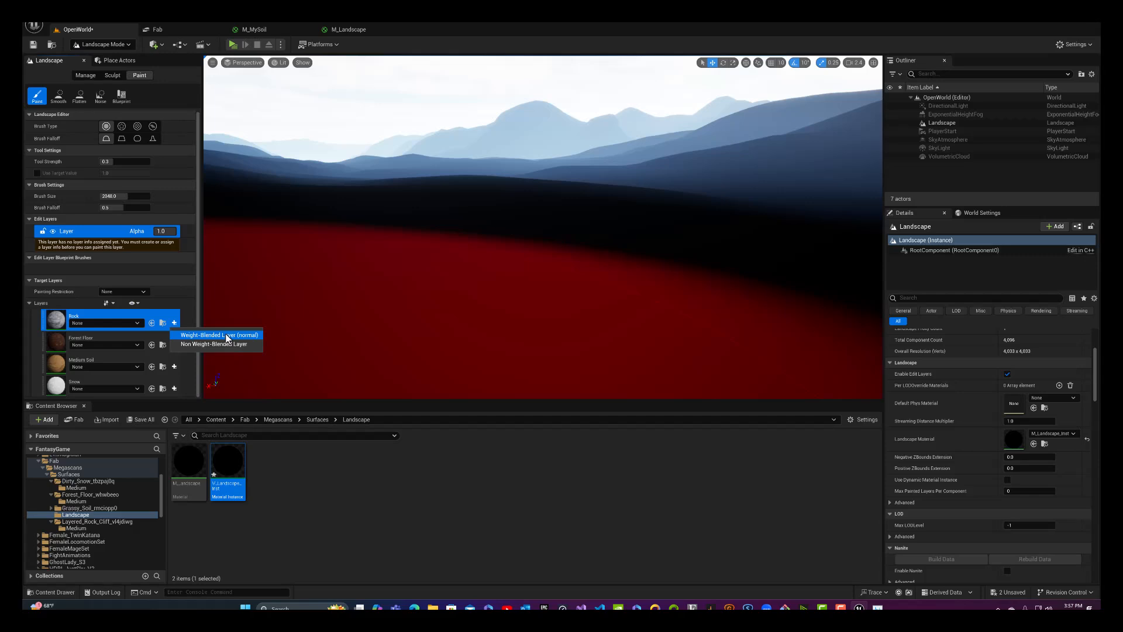
left_click(226, 335)
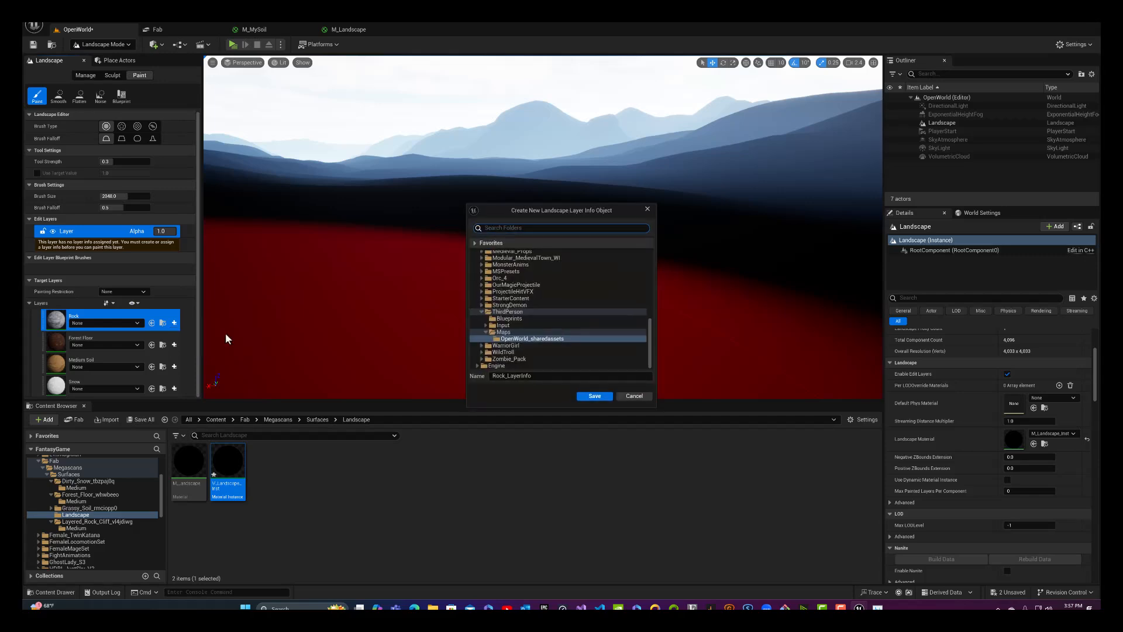
left_click(597, 397)
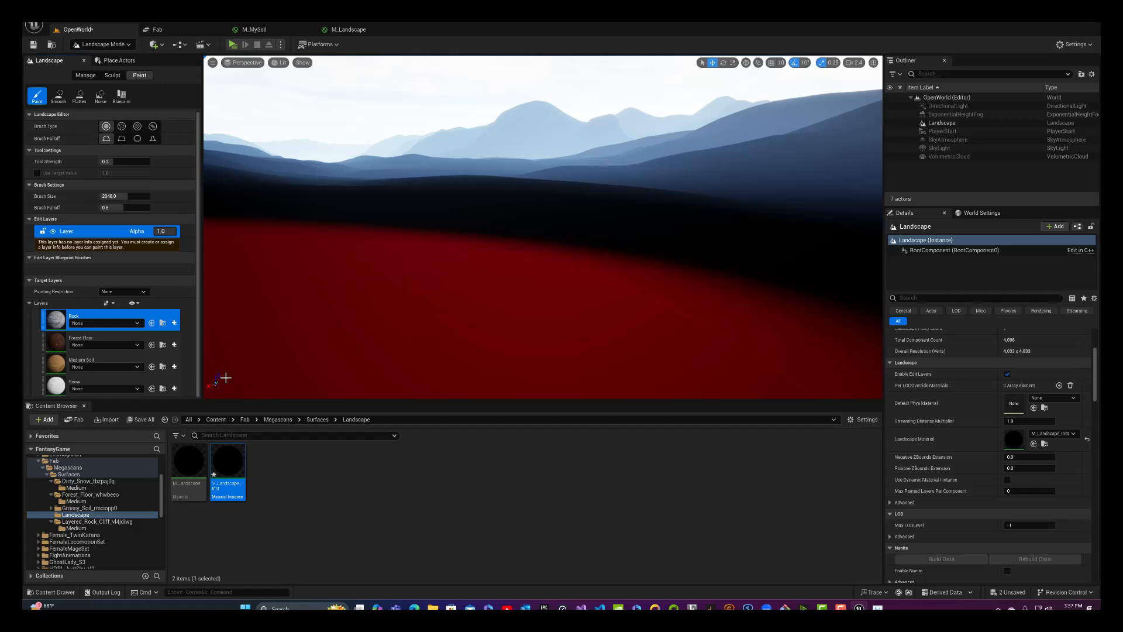
Step: Create a weight-blended layer info named Forest_Floor_LayerInfo for the Forest Floor layer in OpenWorld_sharedassets
left_click(173, 344)
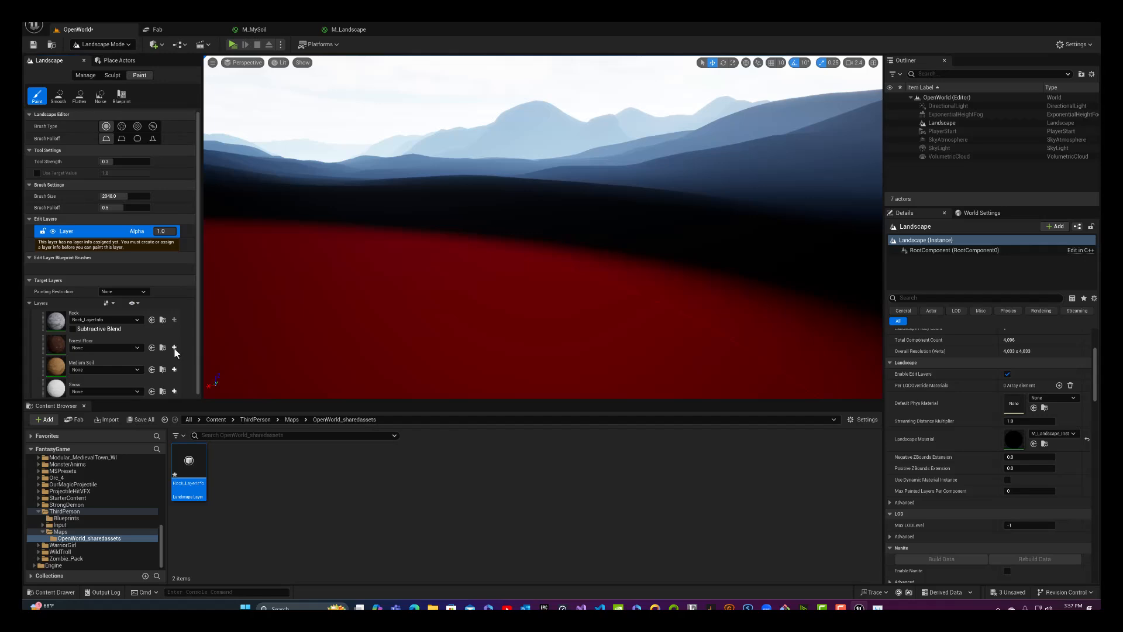
left_click(175, 348)
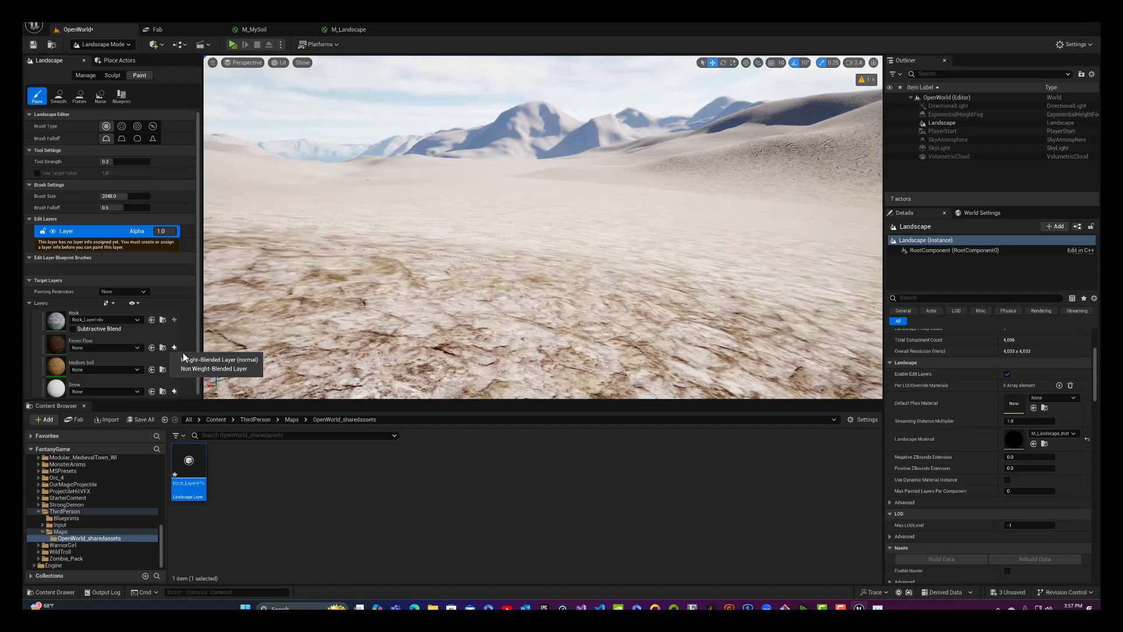
left_click(192, 360)
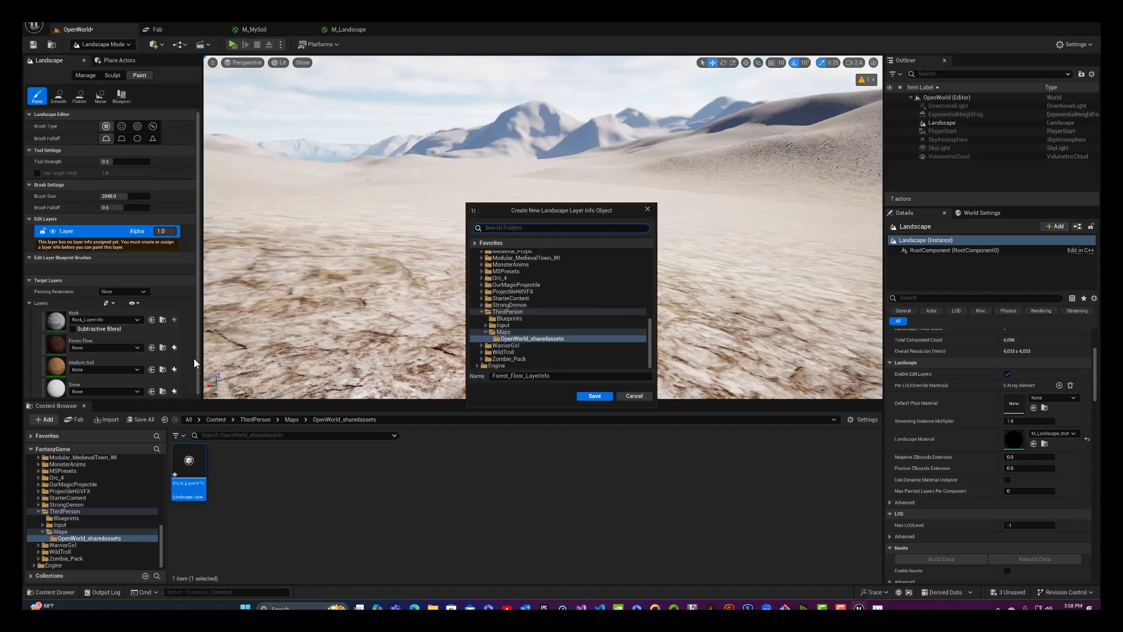
left_click(584, 396)
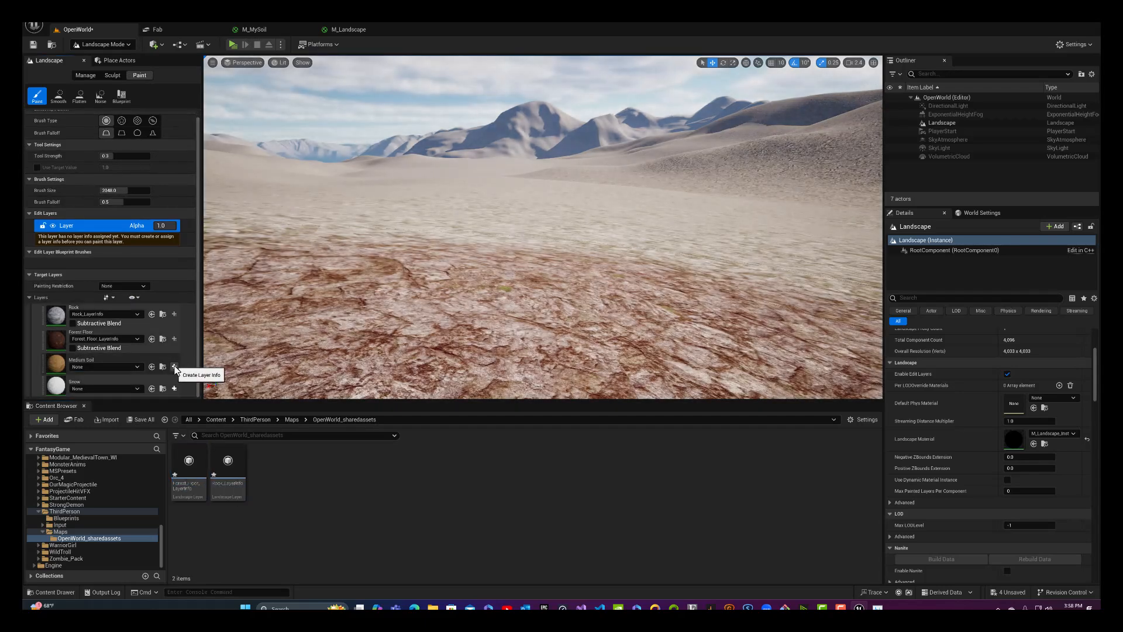
Step: Create weight-blended layer infos Medium_Soil_LayerInfo and Snow_LayerInfo for the Medium Soil and Snow layers in OpenWorld_sharedassets
left_click(174, 367)
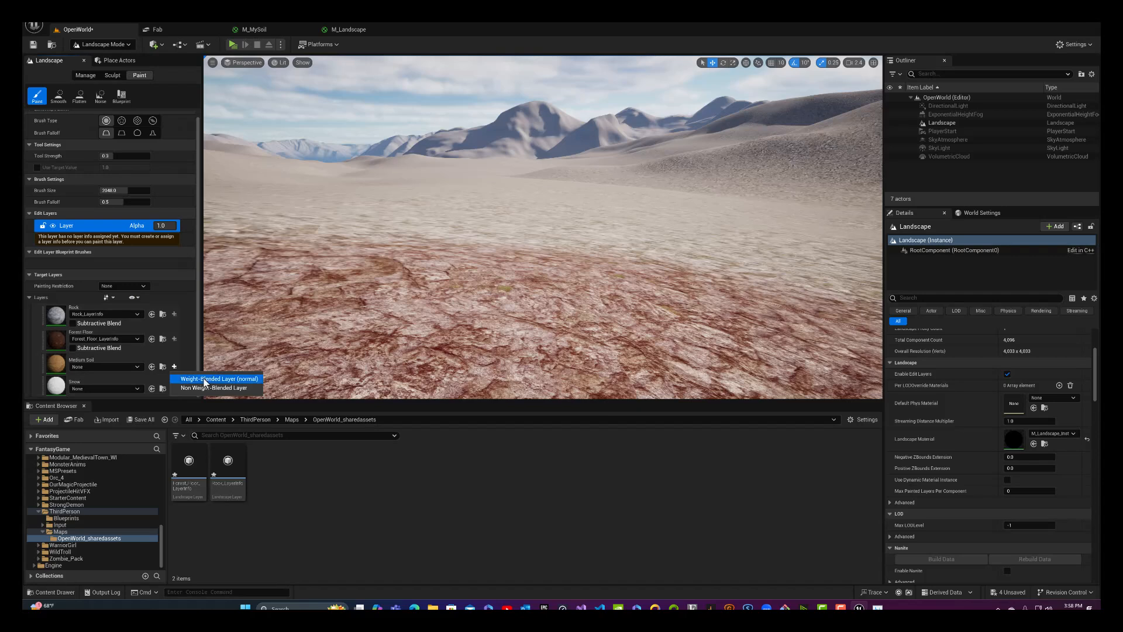
left_click(193, 379)
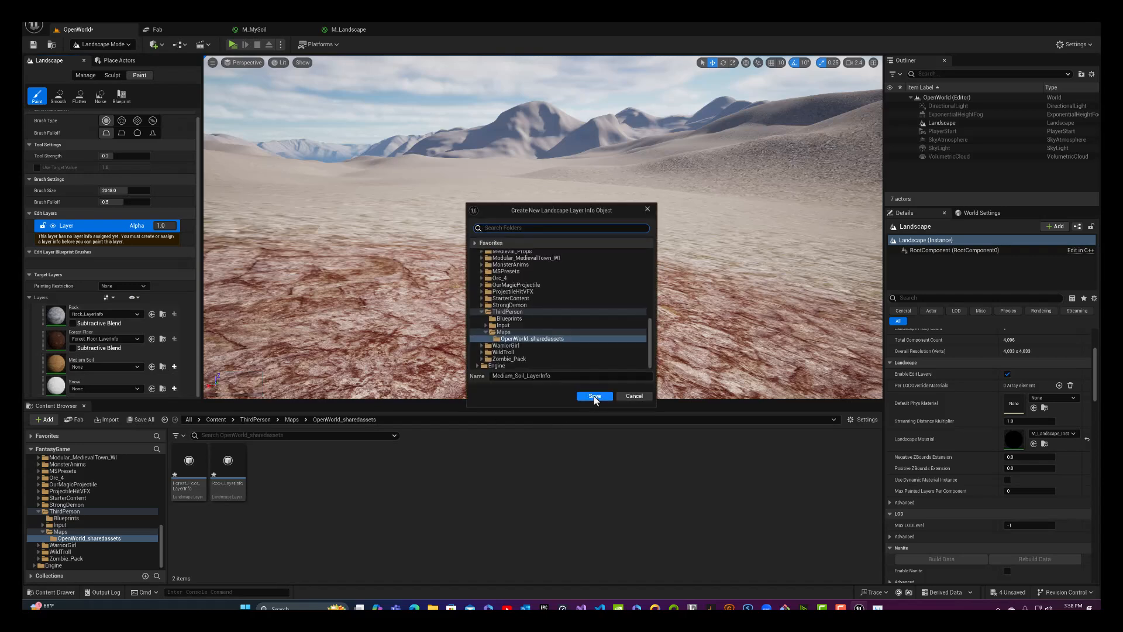
left_click(595, 396)
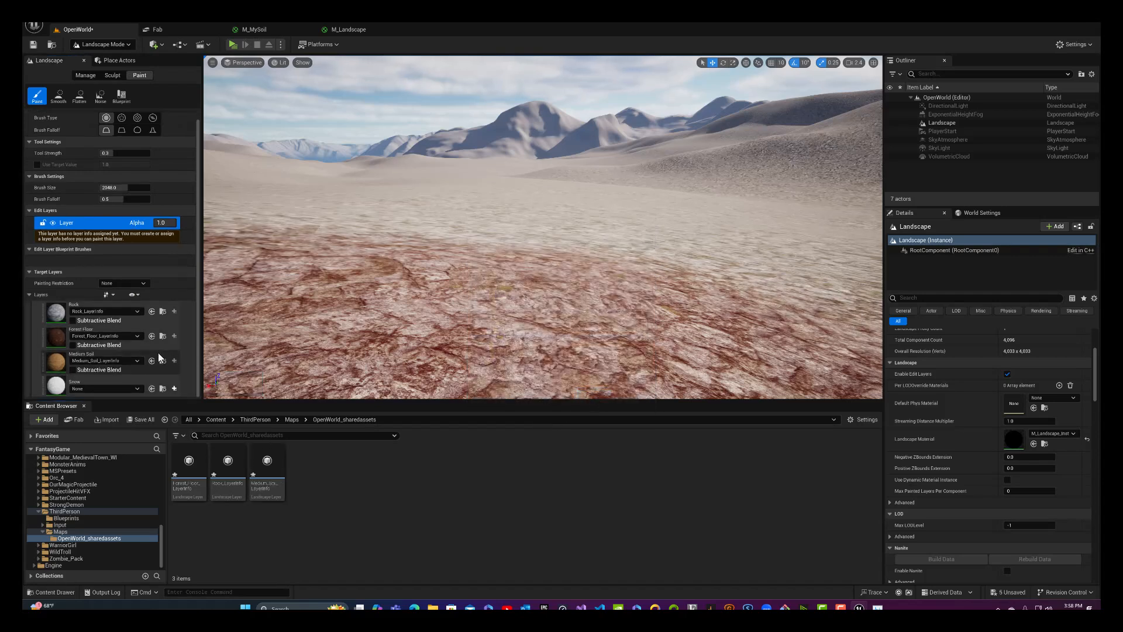
left_click(174, 390)
left_click(222, 403)
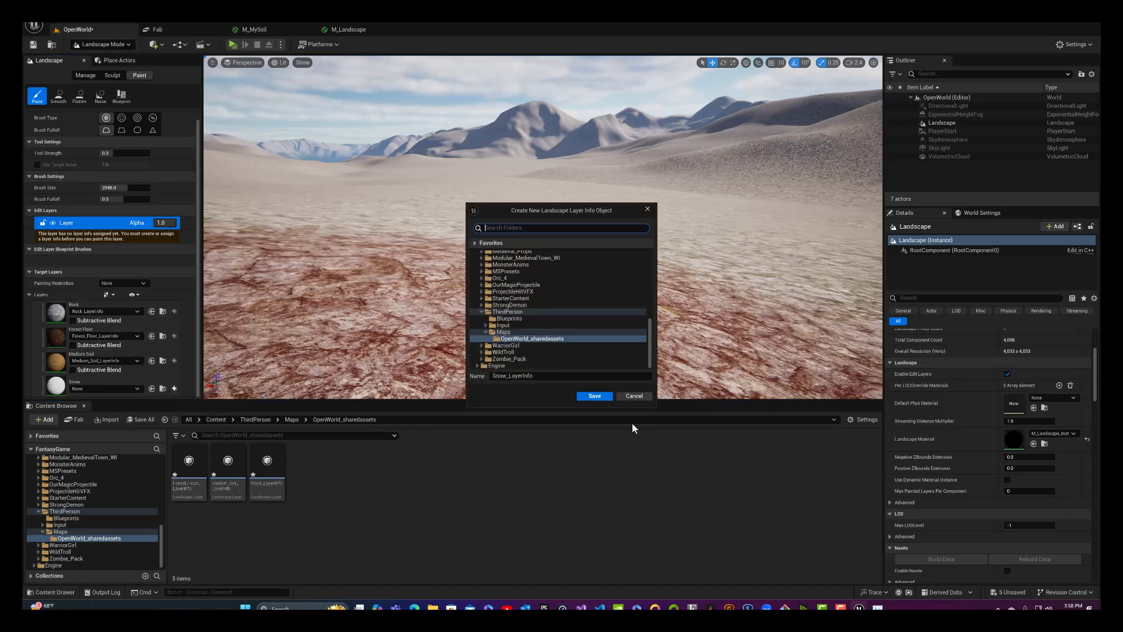
left_click(602, 395)
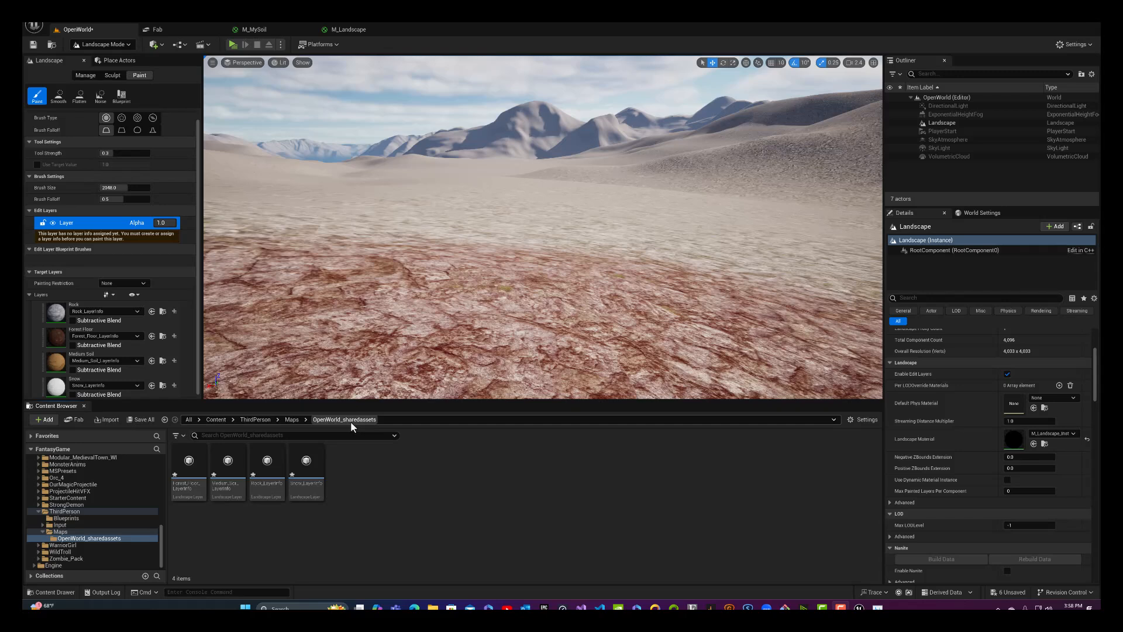
Step: Select the four layer info assets and save all modified content, including M_Landscape_Inst and the OpenWorld level
left_click(188, 487)
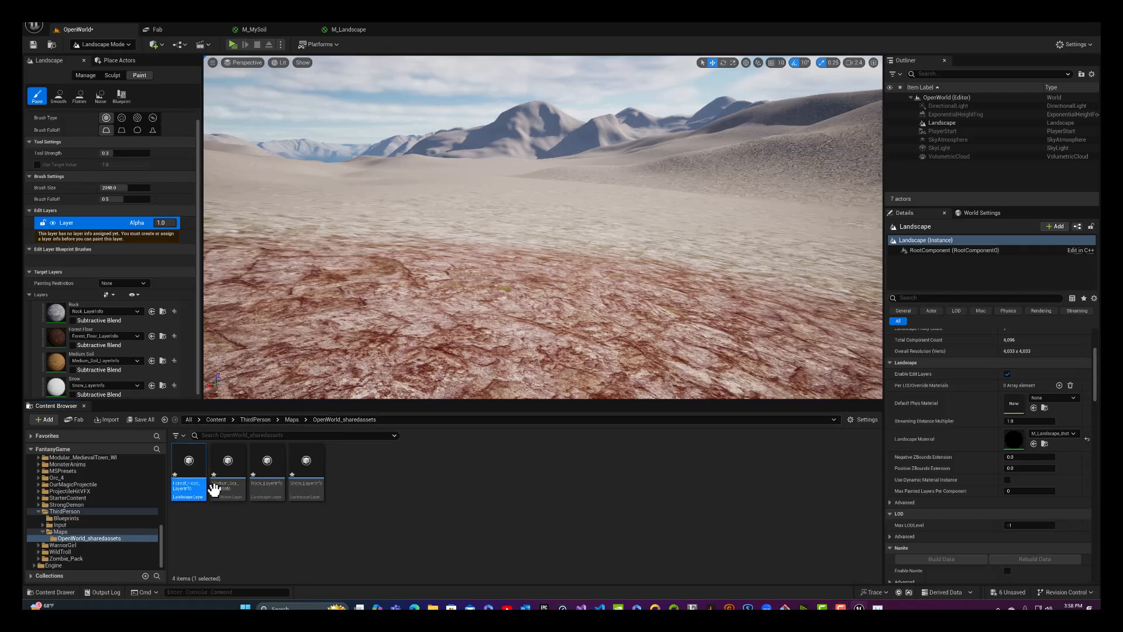
left_click(295, 492, "shift")
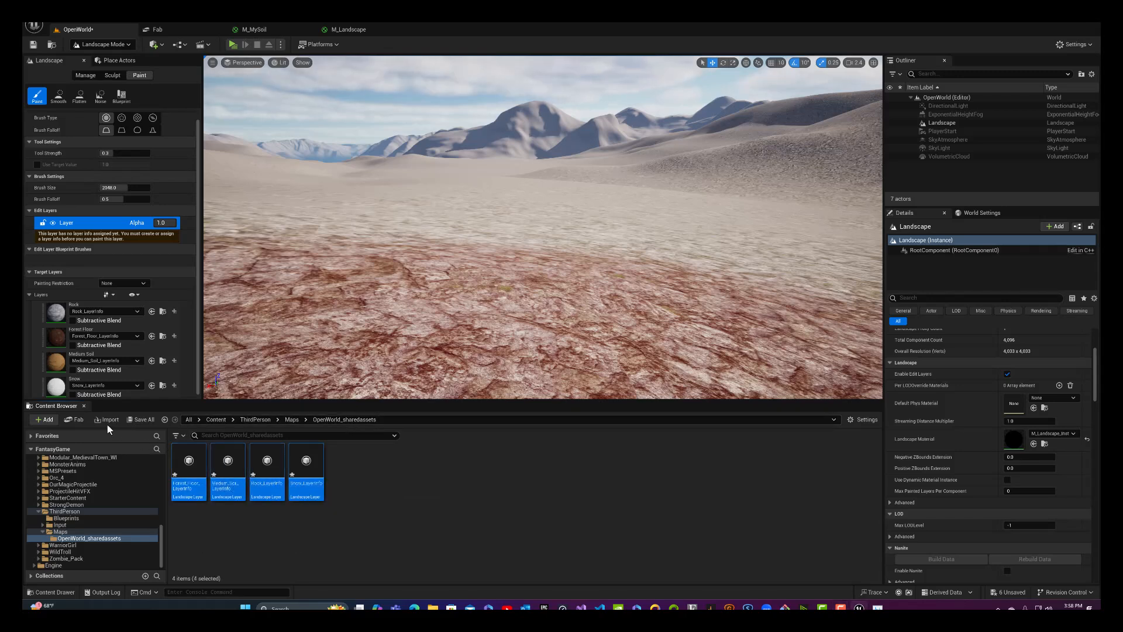
left_click(144, 420)
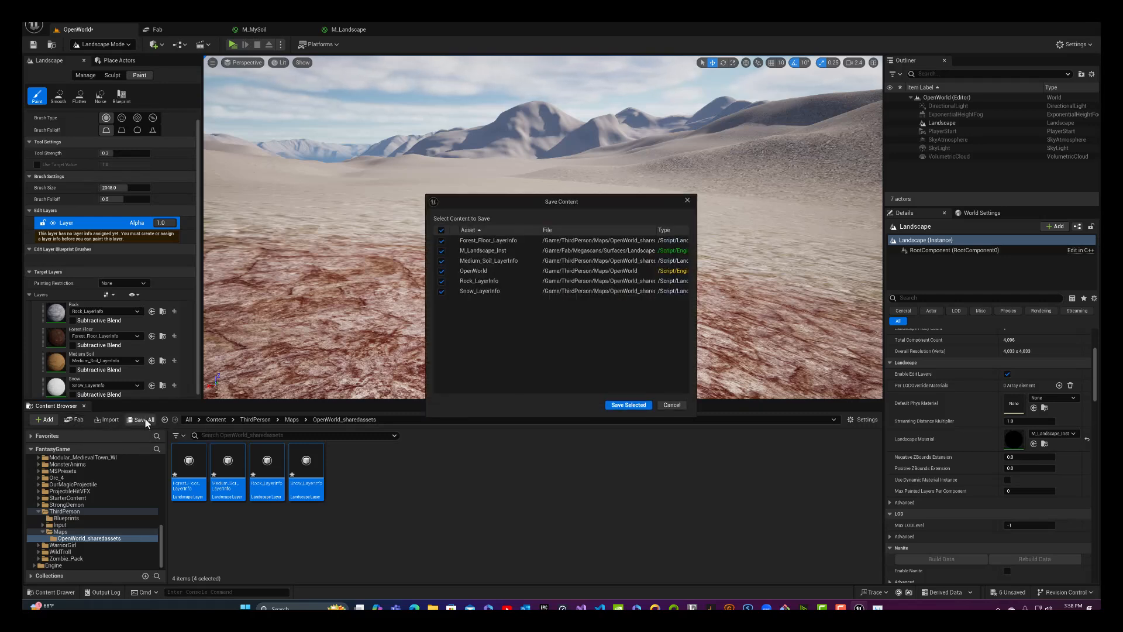
left_click(614, 405)
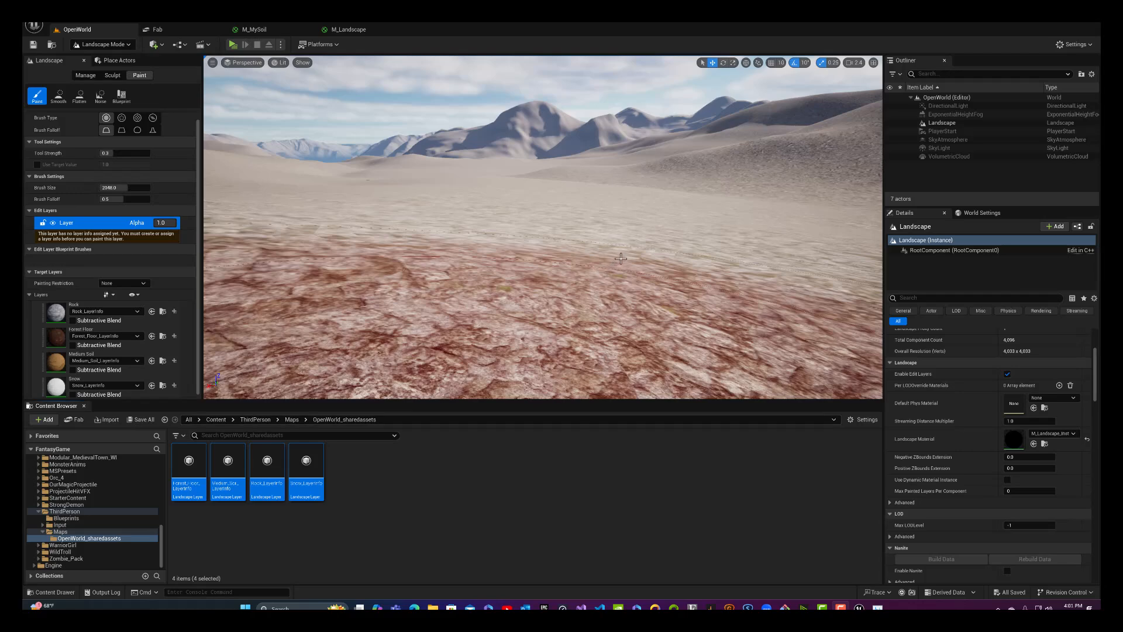
Step: Switch to Selection mode, select the Landscape actor and examine its material, LOD and Nanite settings
mouse_move(625, 257)
right_mouse_down()
mouse_move(625, 304)
mouse_move(625, 258)
mouse_move(608, 252)
right_mouse_up()
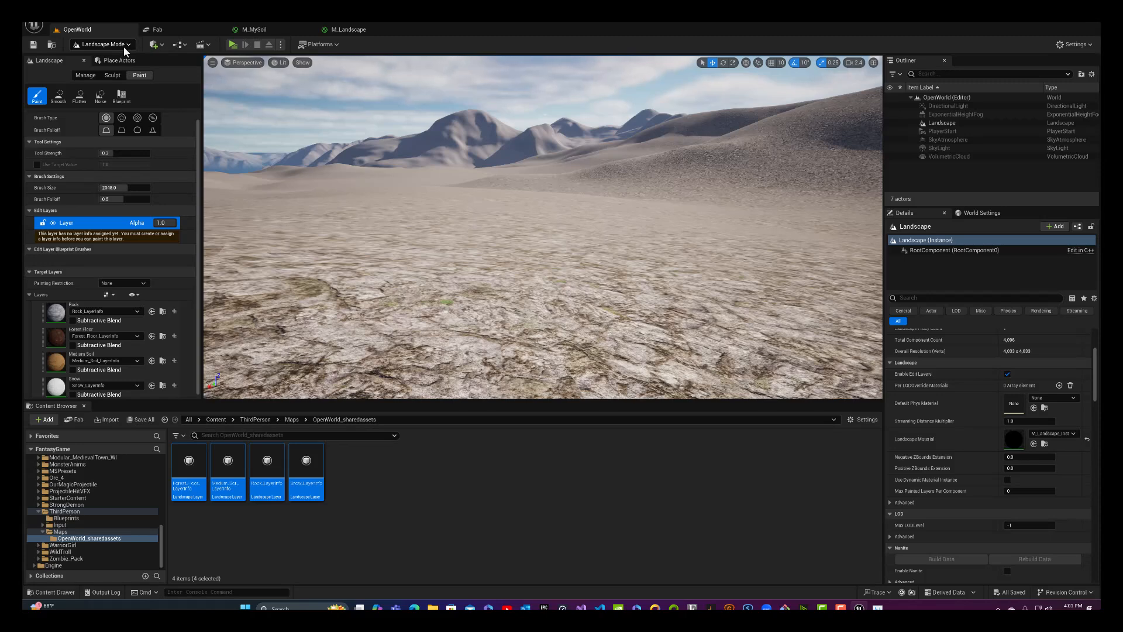
left_click(124, 46)
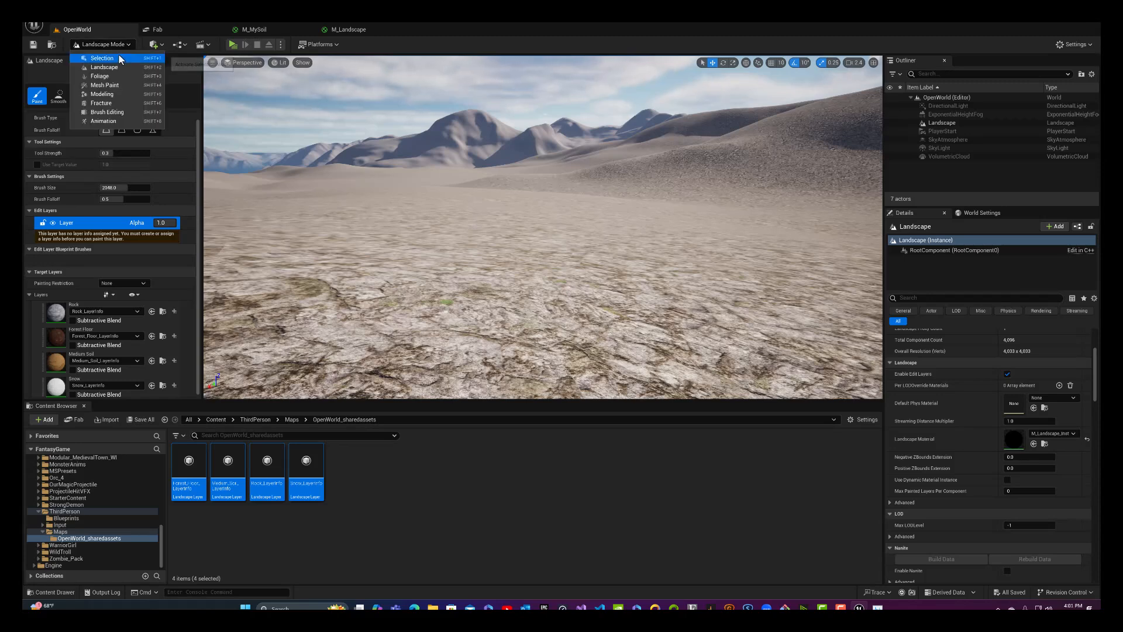
left_click(119, 58)
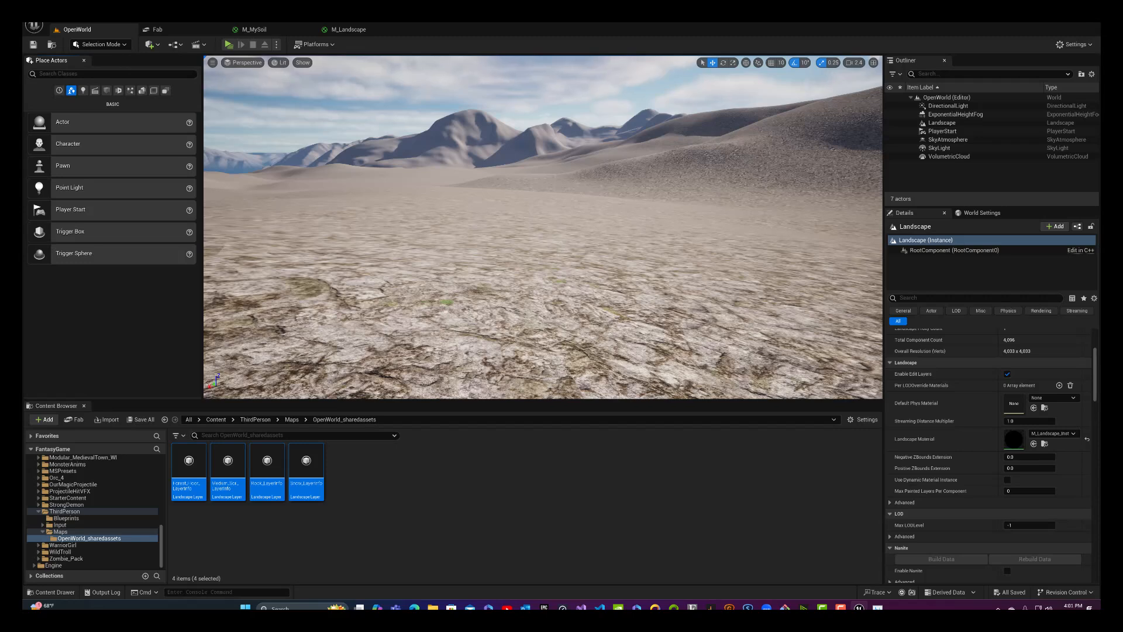
left_click(553, 244)
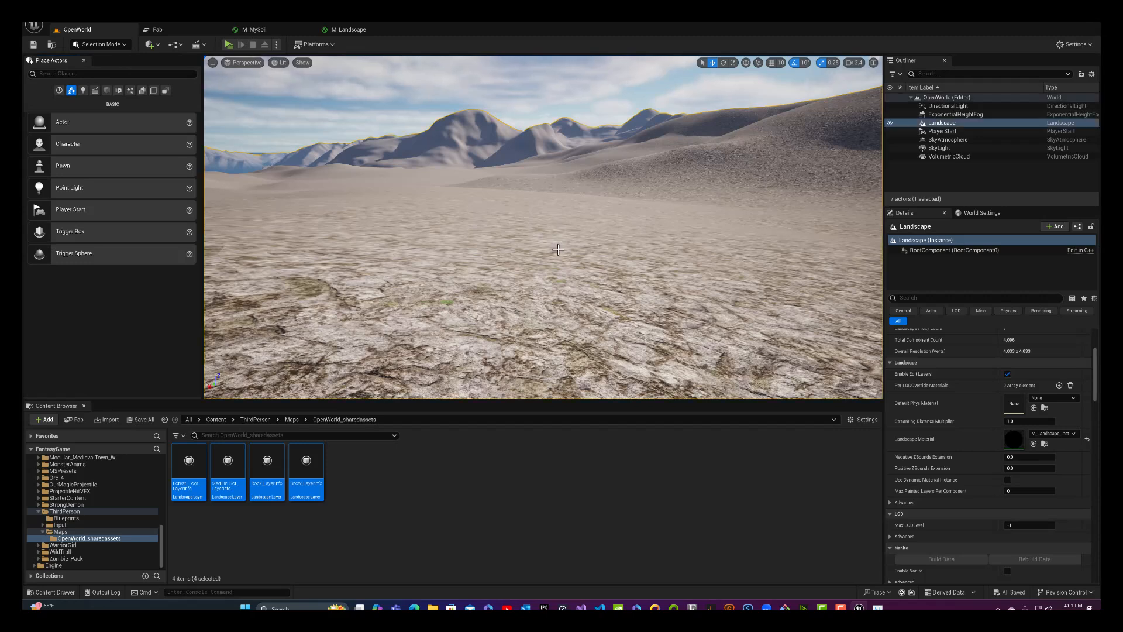
left_click(942, 124)
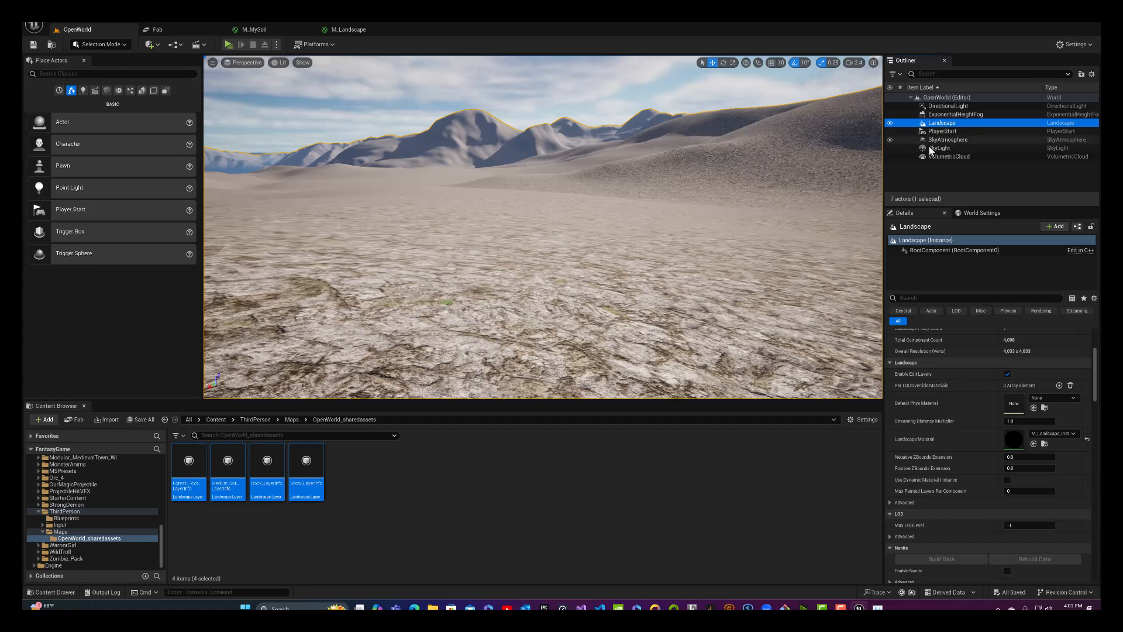
scroll(942, 367, "down", 3)
scroll(942, 367, "down", 1)
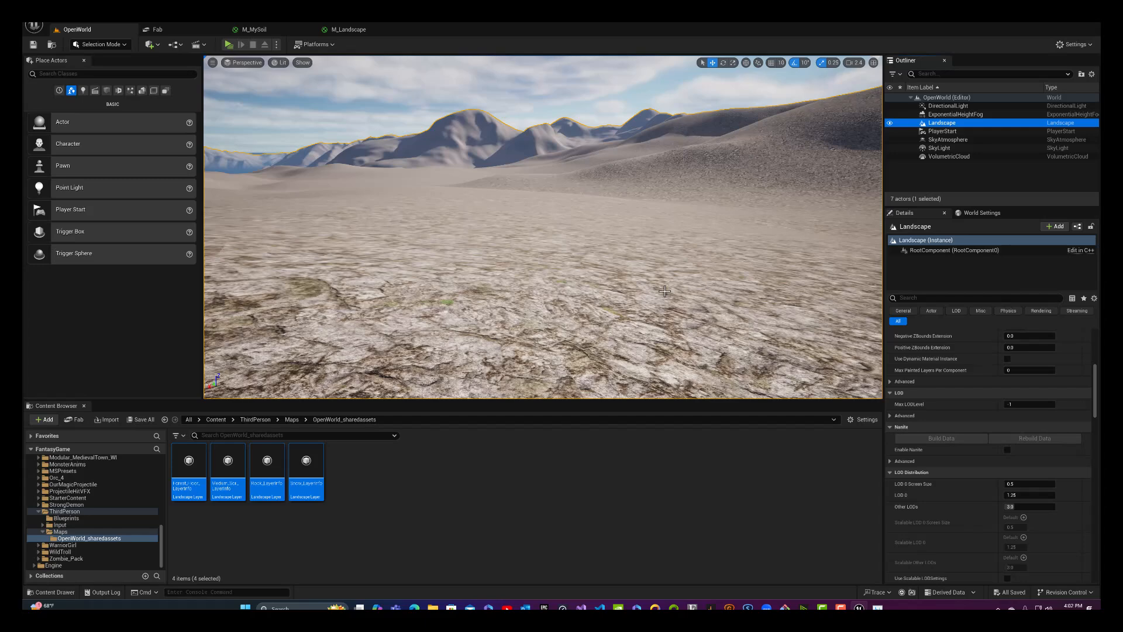
Step: Turn the view toward the distant mountains and return to Landscape mode with the Paint tools and target layers
right_click_drag(661, 236, 343, 92)
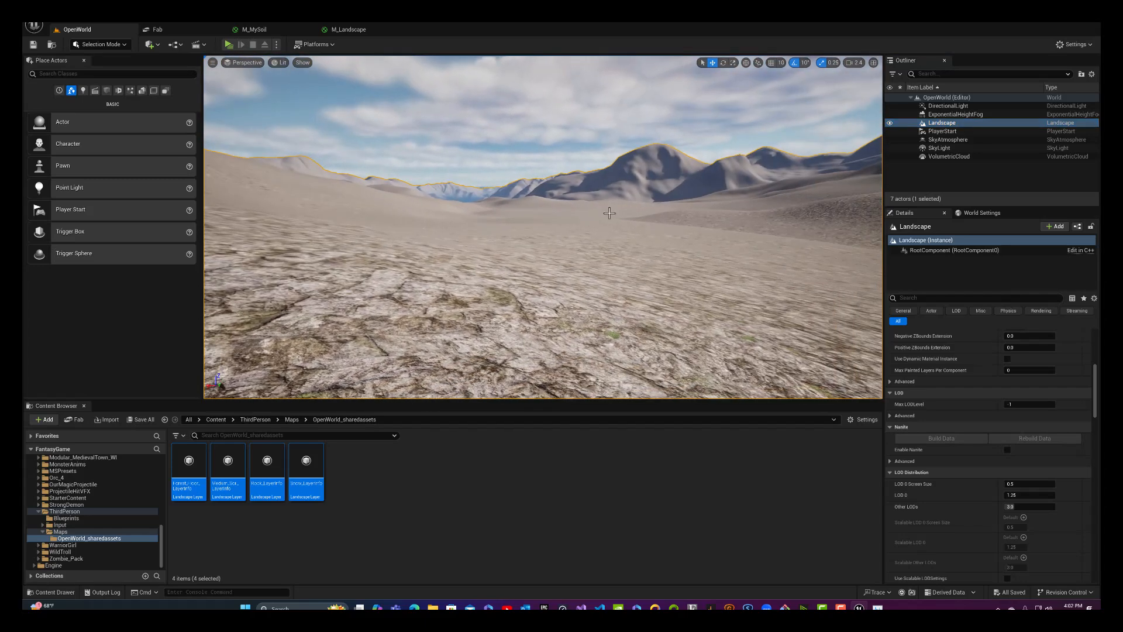
left_click(111, 45)
left_click(103, 69)
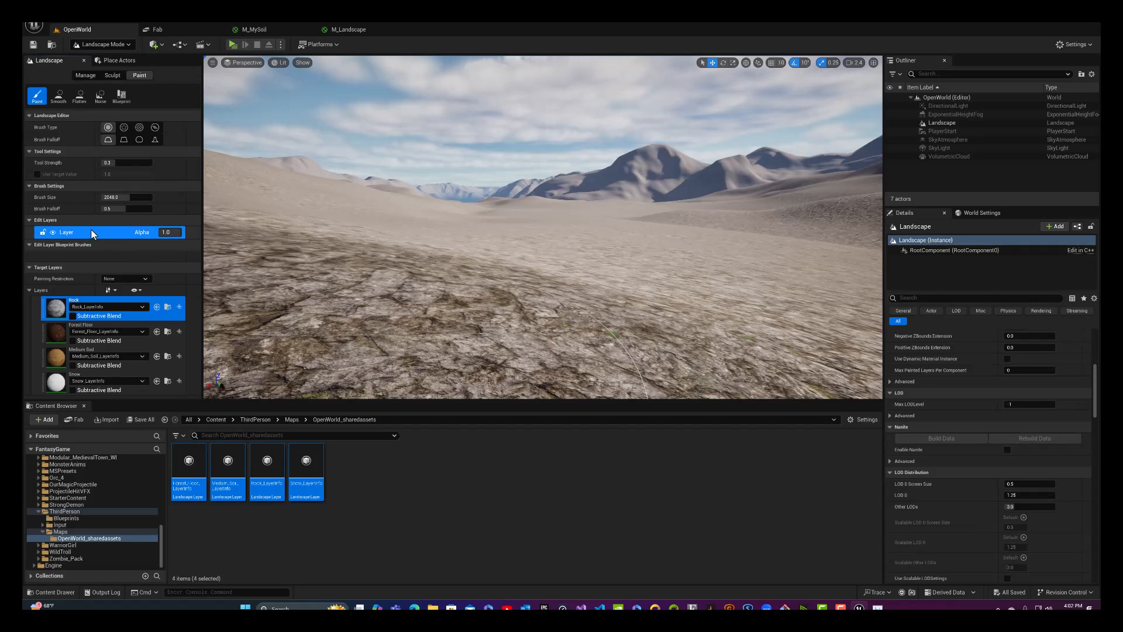
Step: Clear all painted content from the existing landscape edit layer named Layer and accept the confirmation
right_click(93, 232)
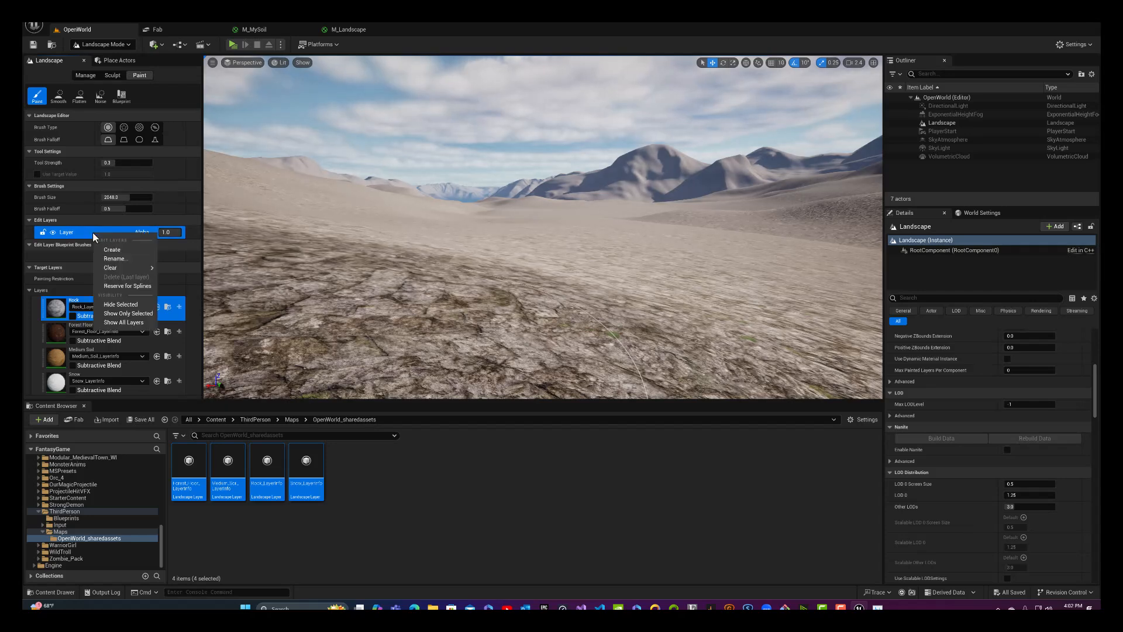
mouse_move(109, 269)
mouse_move(176, 271)
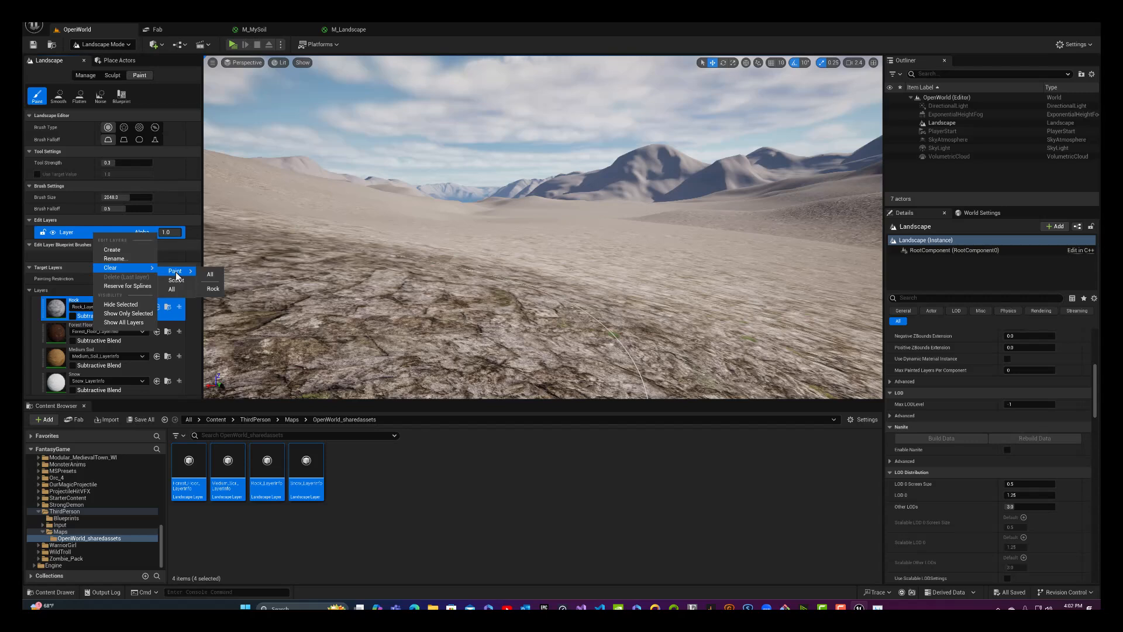
left_click(206, 272)
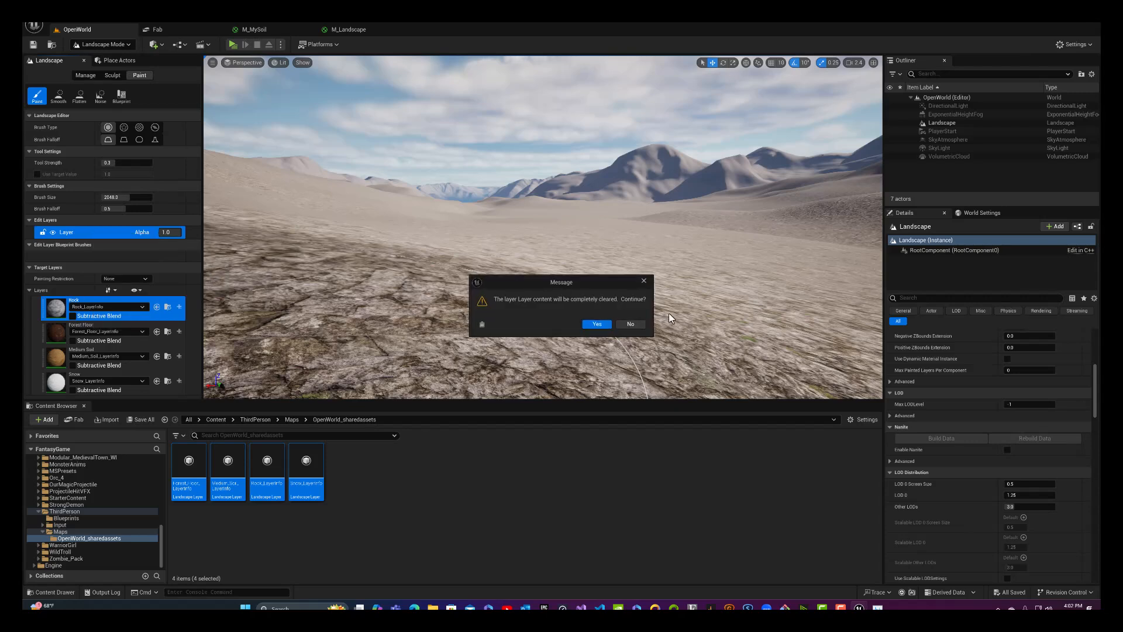
left_click(597, 324)
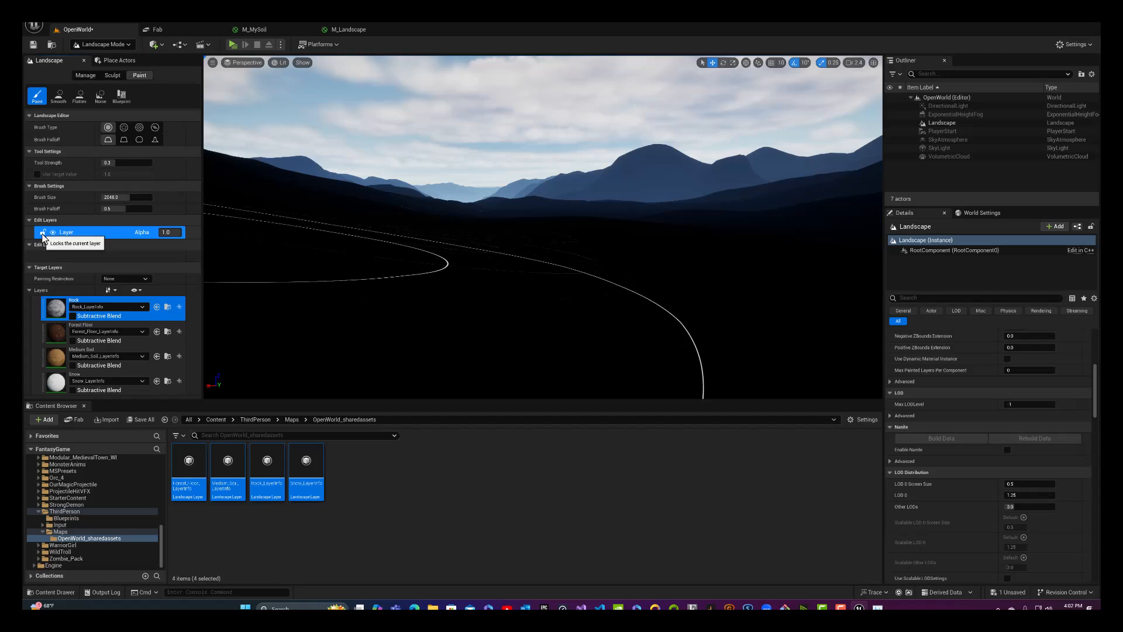
Step: Lock the edit layer named Layer and create a new edit layer named Paint
left_click(42, 233)
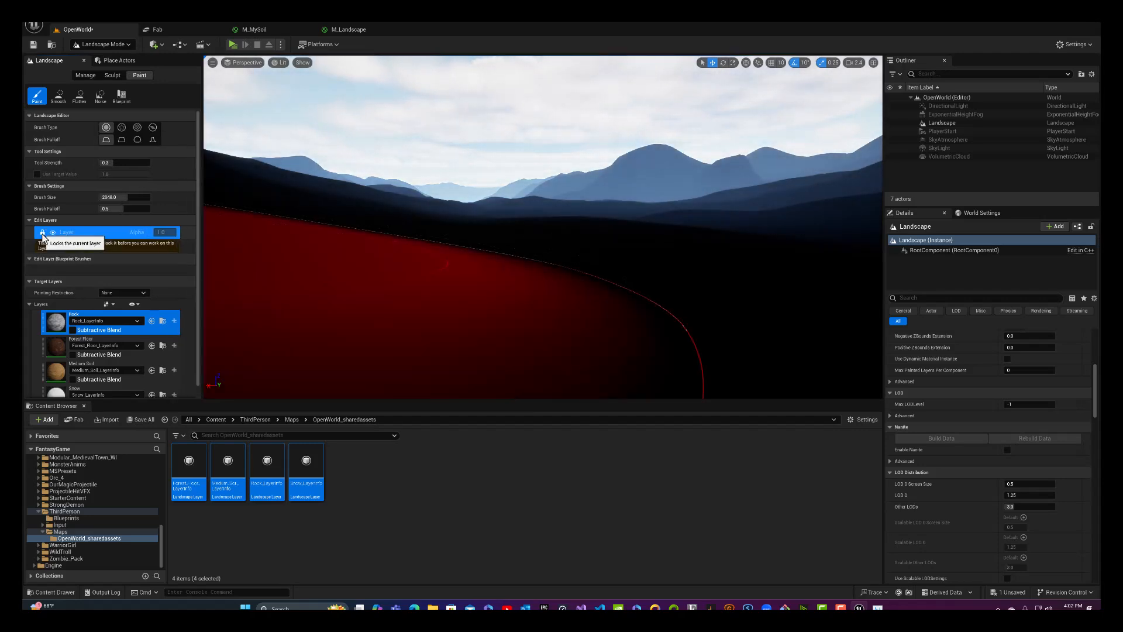
right_click(106, 232)
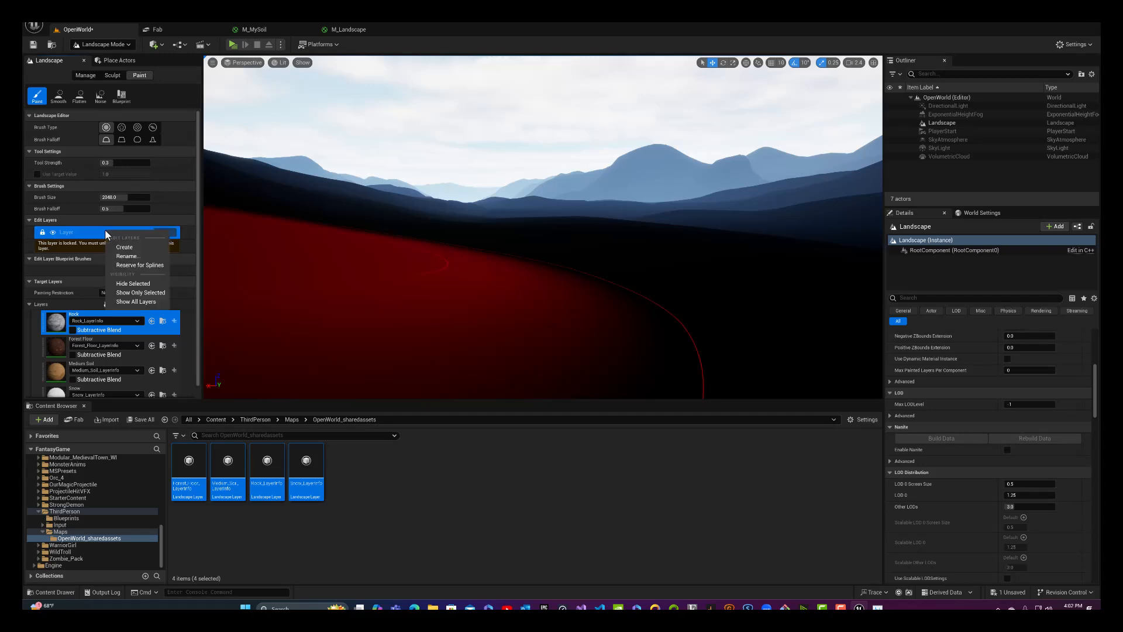
left_click(122, 246)
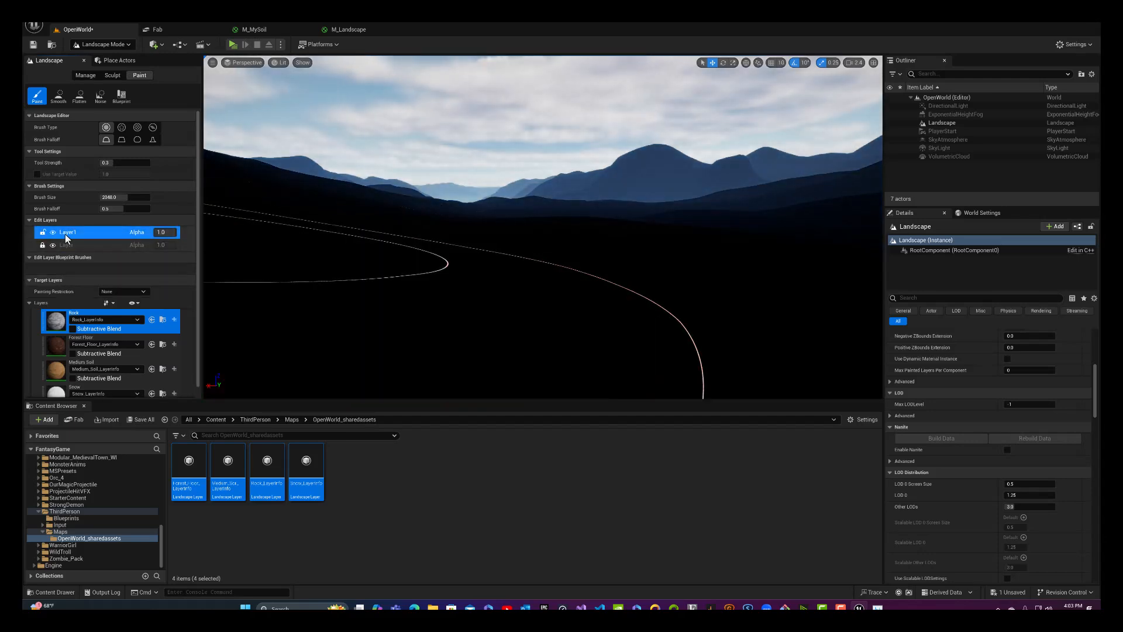
right_click(65, 233)
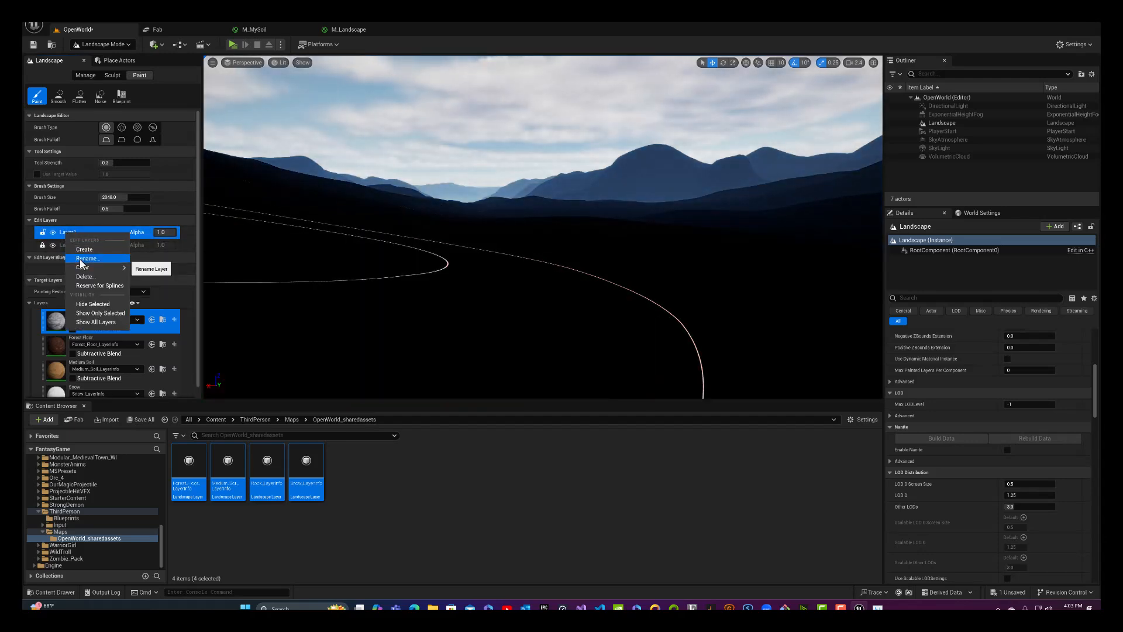
left_click(80, 258)
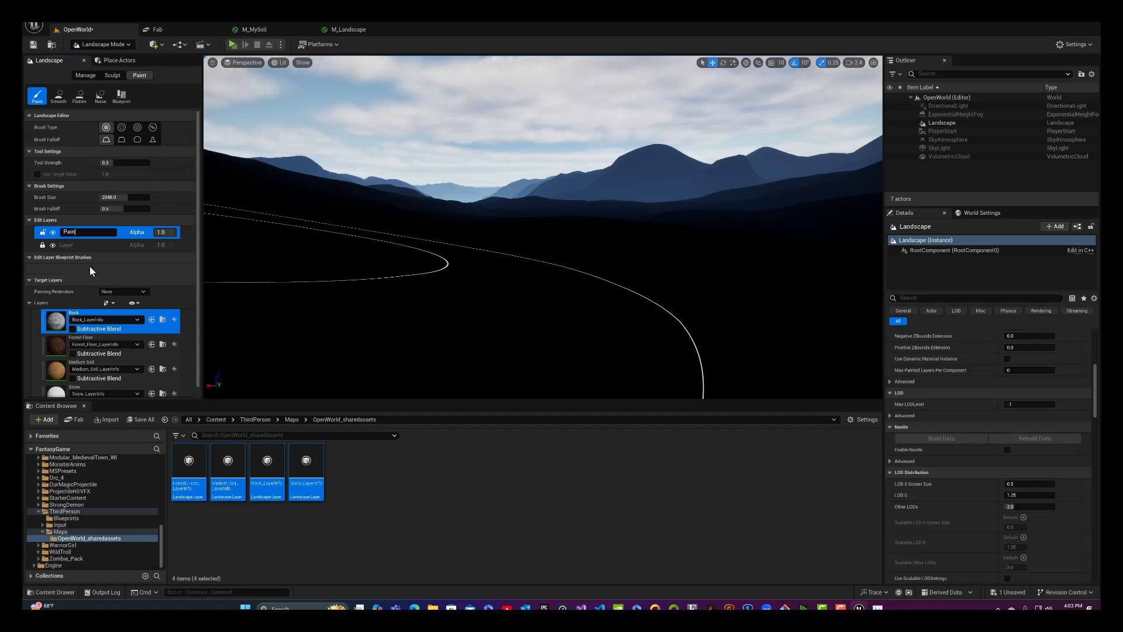
key("Return")
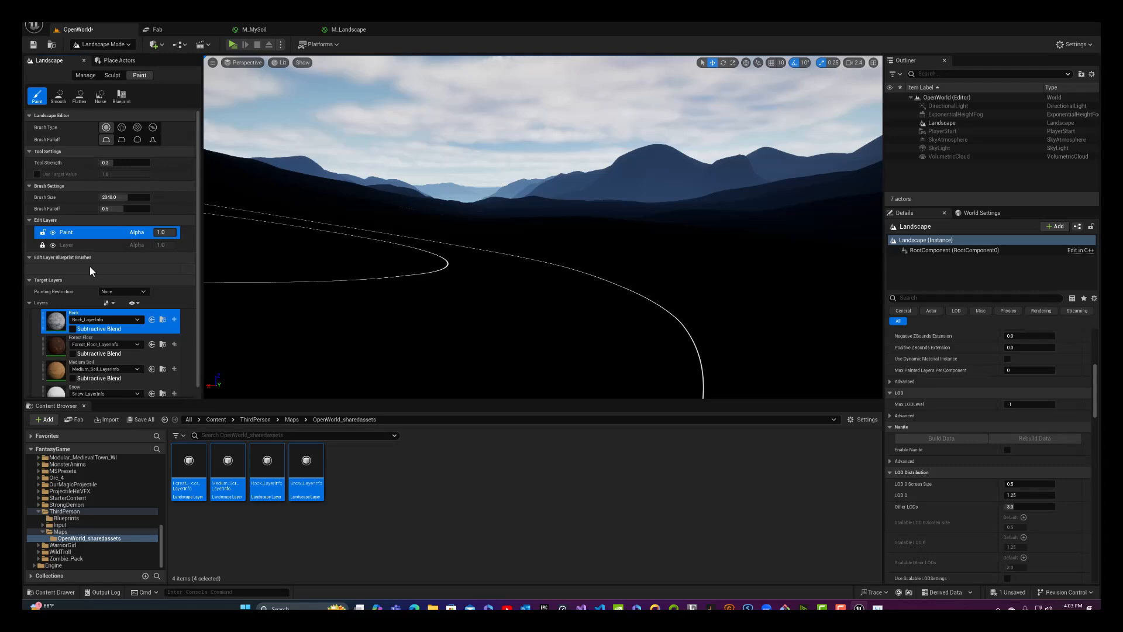
Step: With the Paint edit layer active, fill the landscape with the Rock target layer
right_click(106, 232)
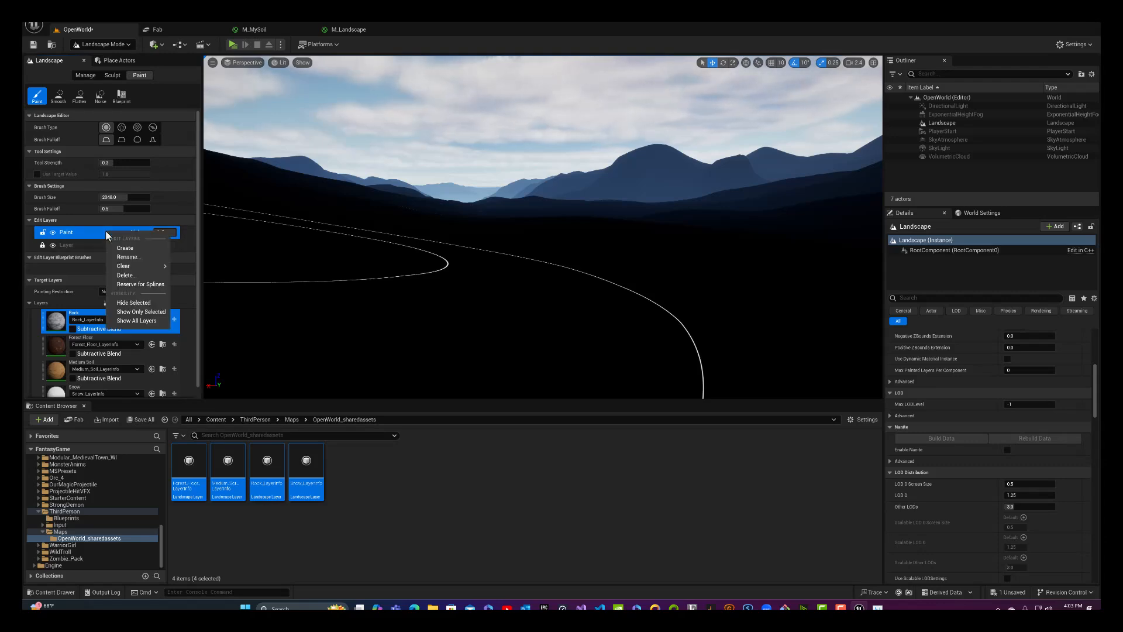
left_click(90, 234)
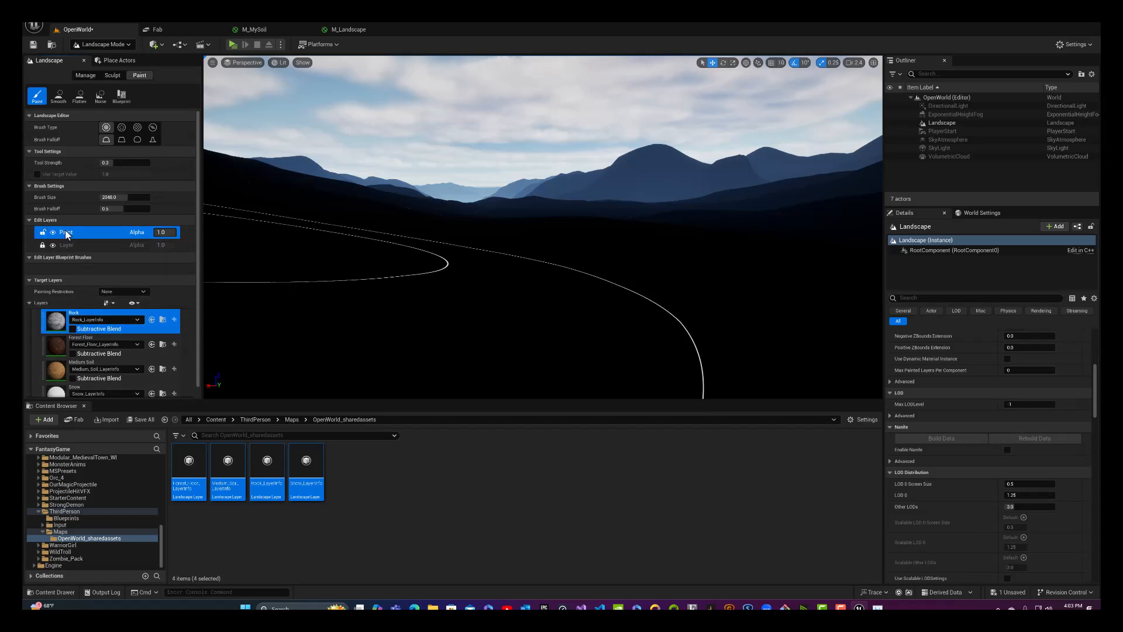
right_click(148, 326)
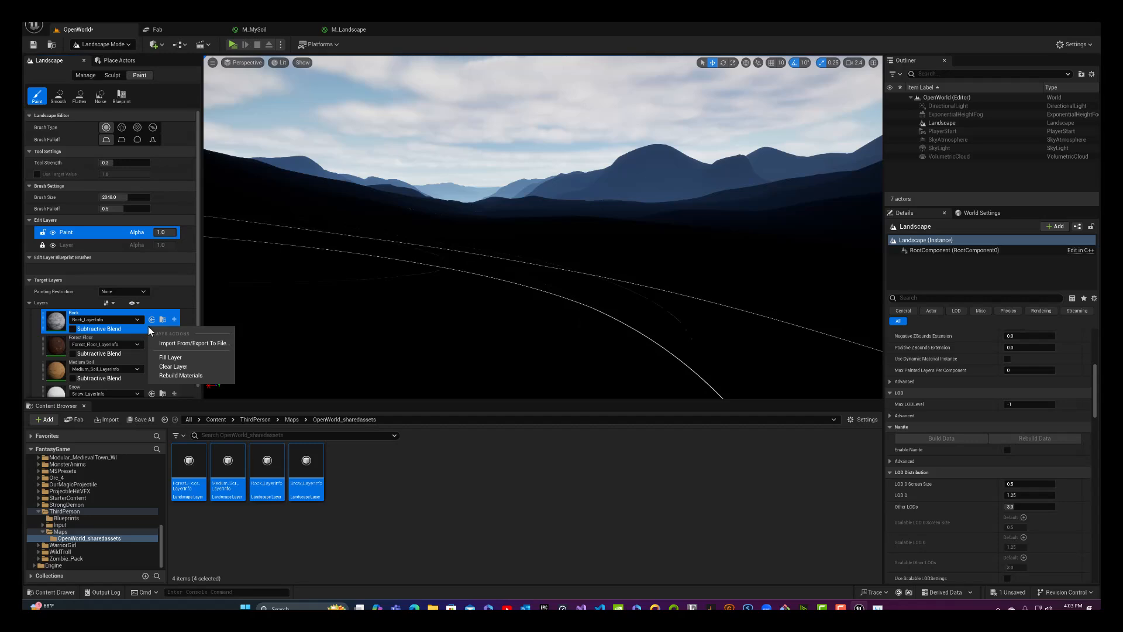
left_click(82, 236)
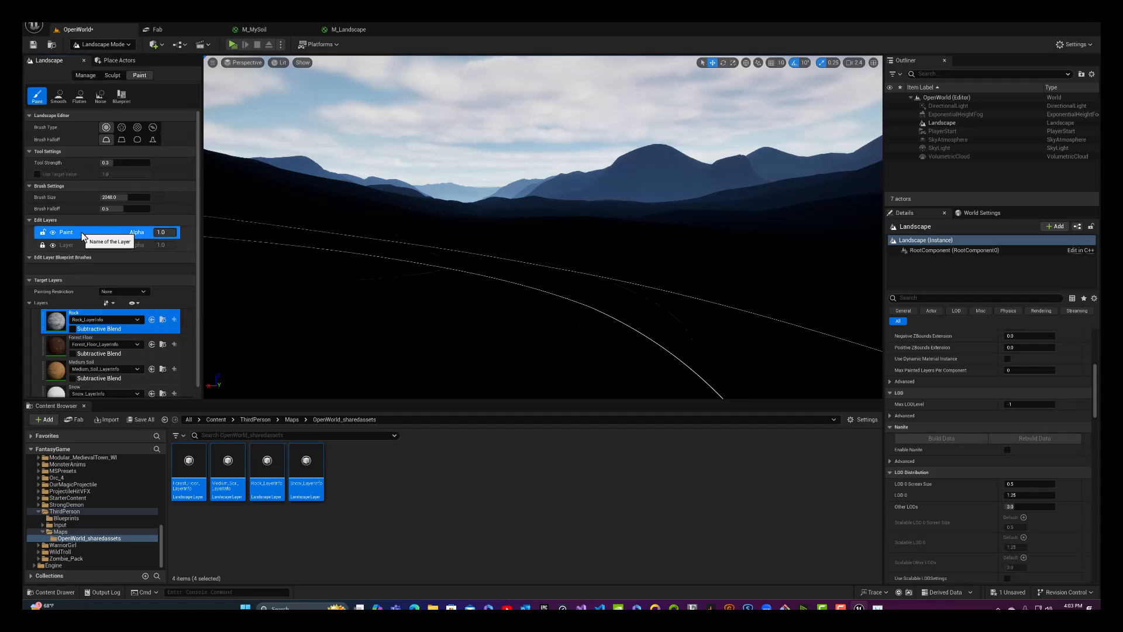
left_click(76, 247)
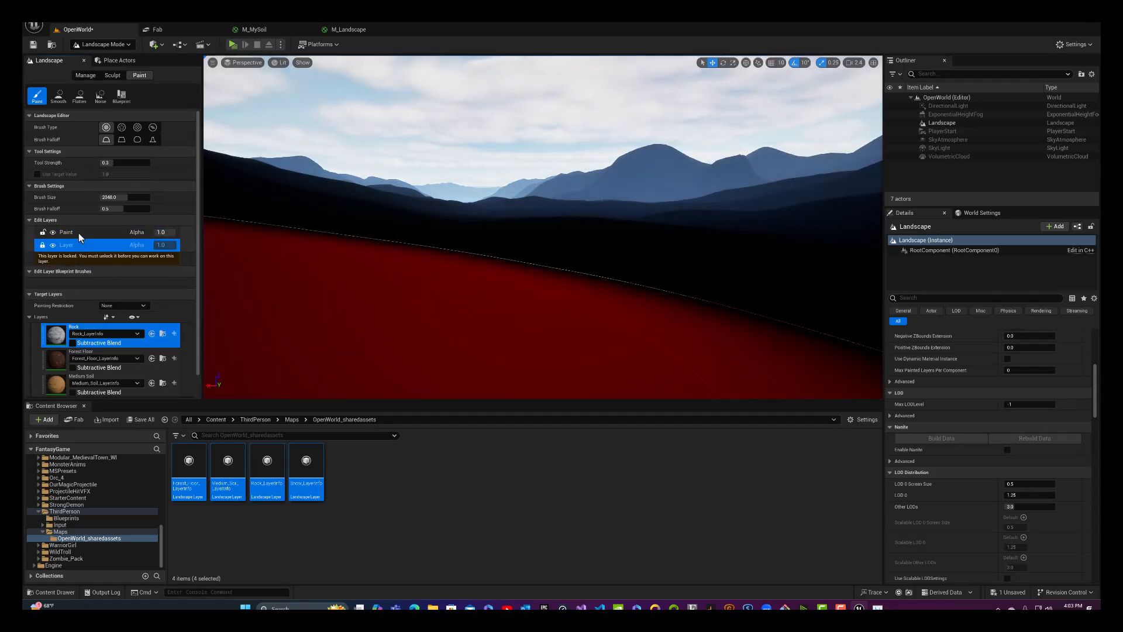
left_click(78, 233)
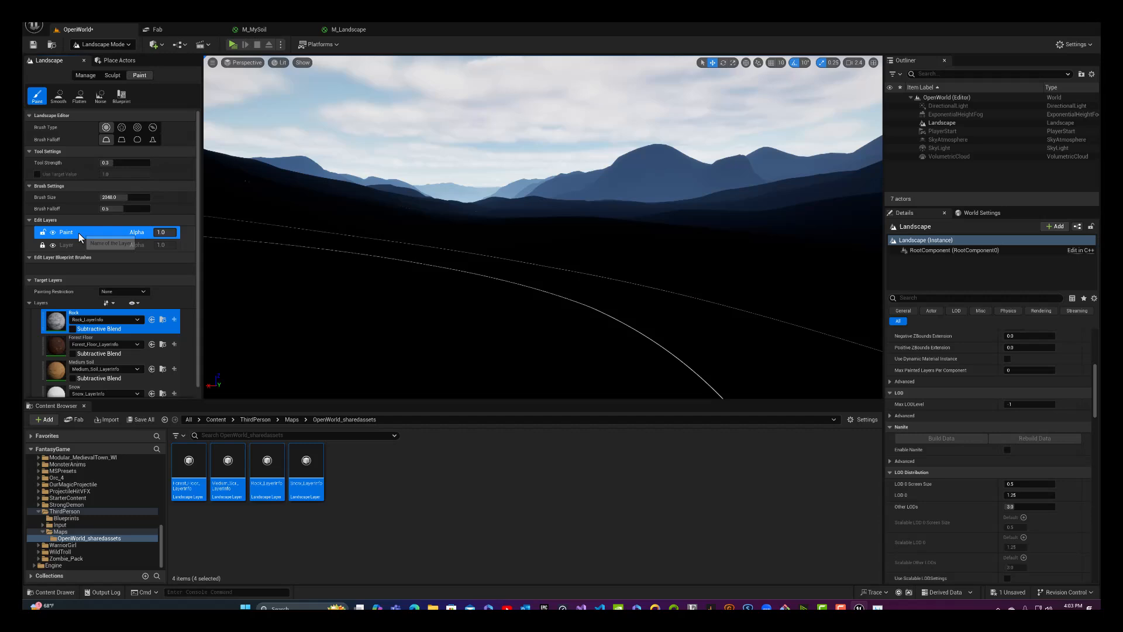
right_click(142, 329)
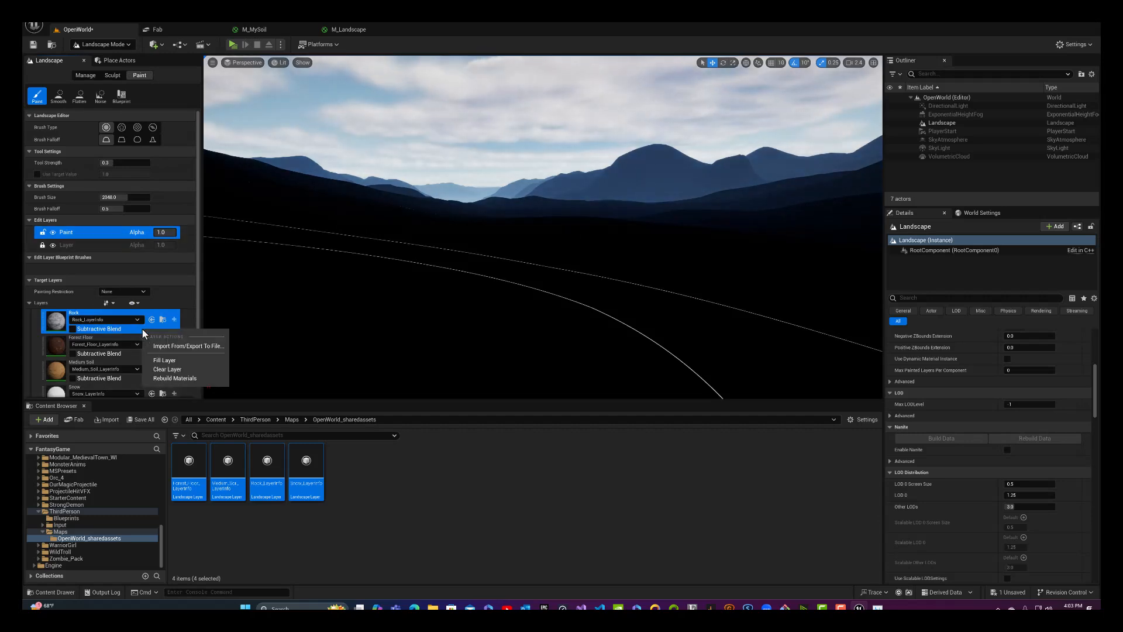
left_click(157, 359)
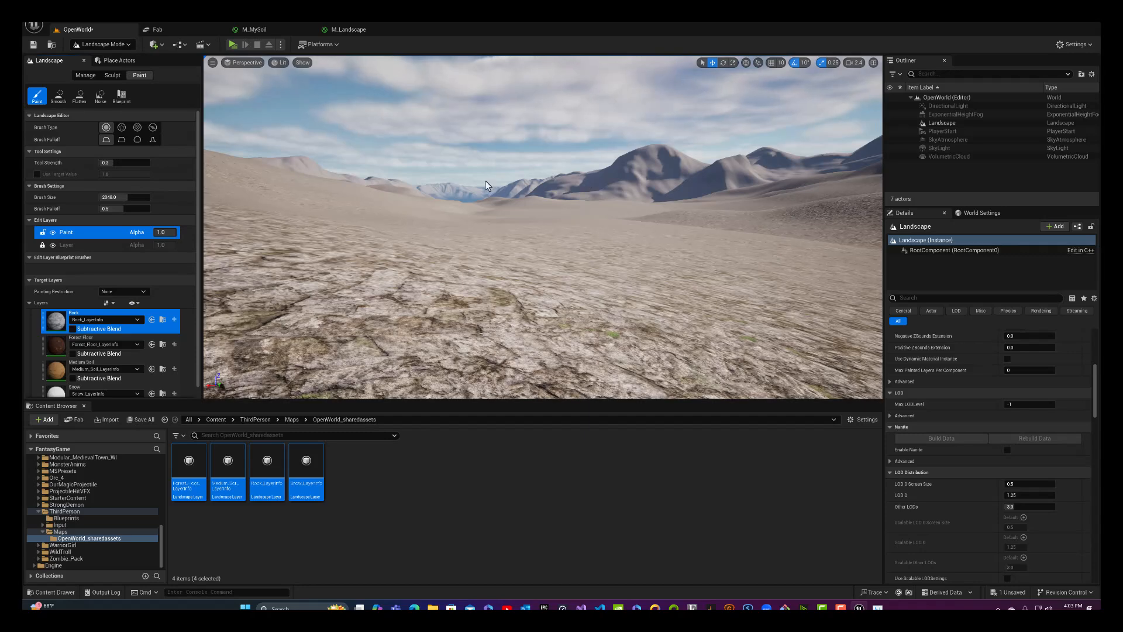
mouse_move(610, 199)
right_mouse_down()
mouse_move(705, 180)
mouse_move(576, 173)
mouse_move(579, 218)
mouse_move(582, 166)
mouse_move(608, 199)
right_mouse_up()
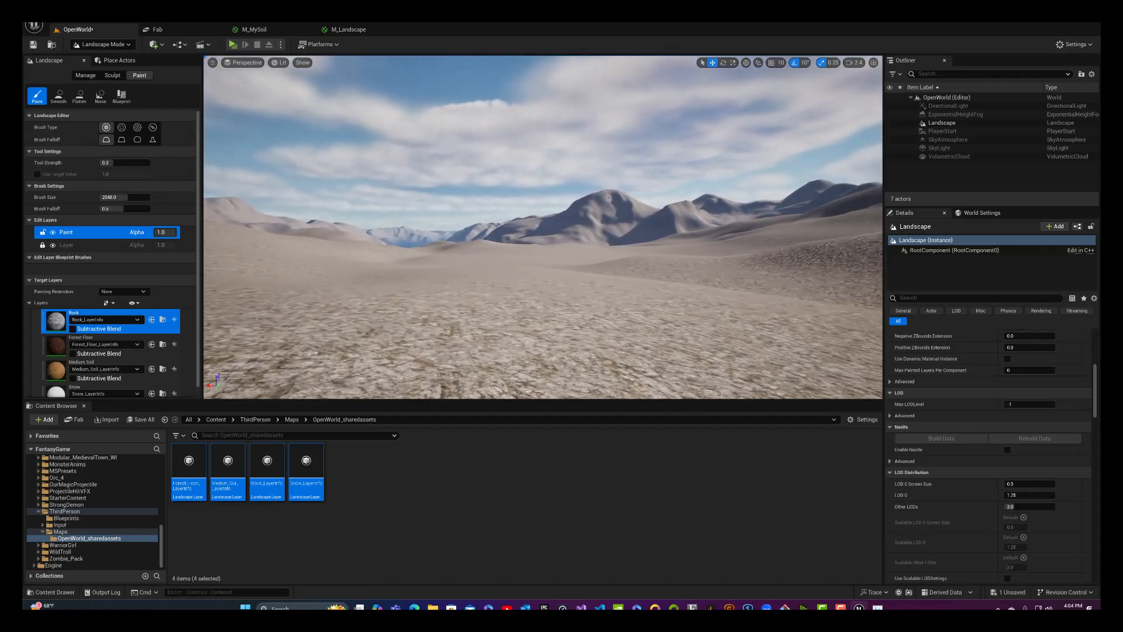
Step: Open M_Landscape_Inst from Content/Fab/Megascans/Surfaces/Landscape and float its editor as a separate window over the OpenWorld level
left_click(217, 419)
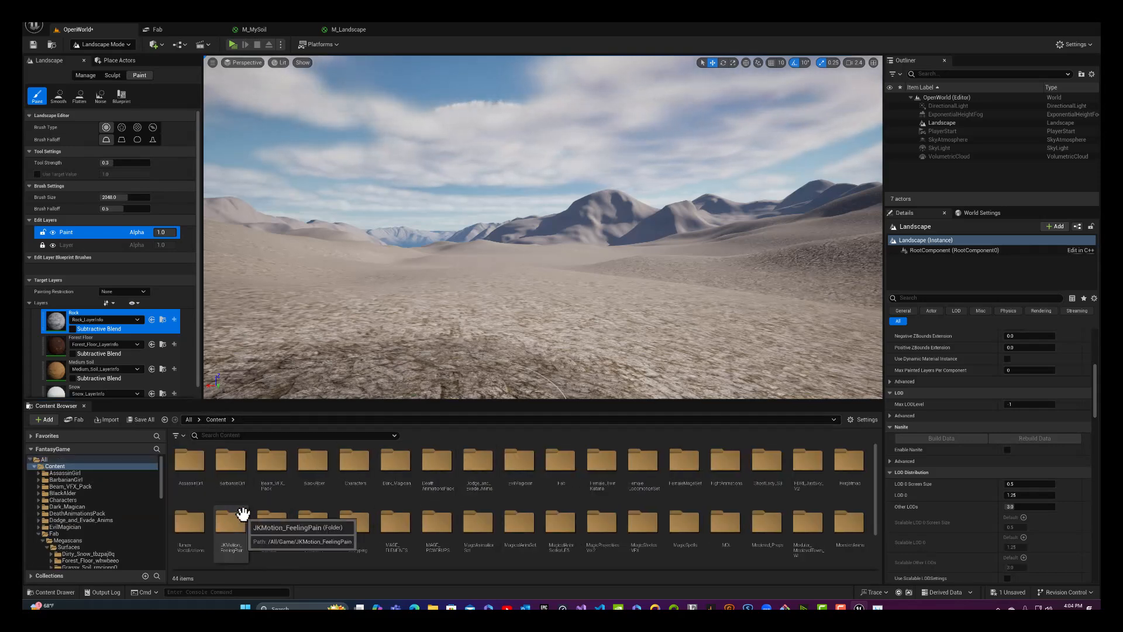
scroll(243, 513, "down", 1)
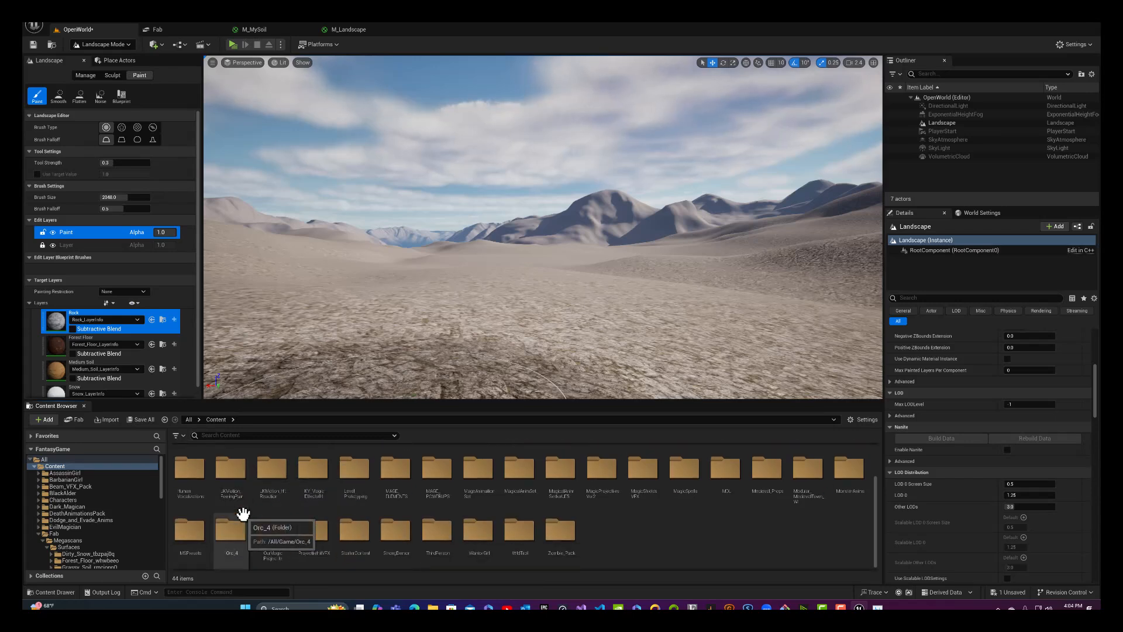
scroll(281, 494, "up", 1)
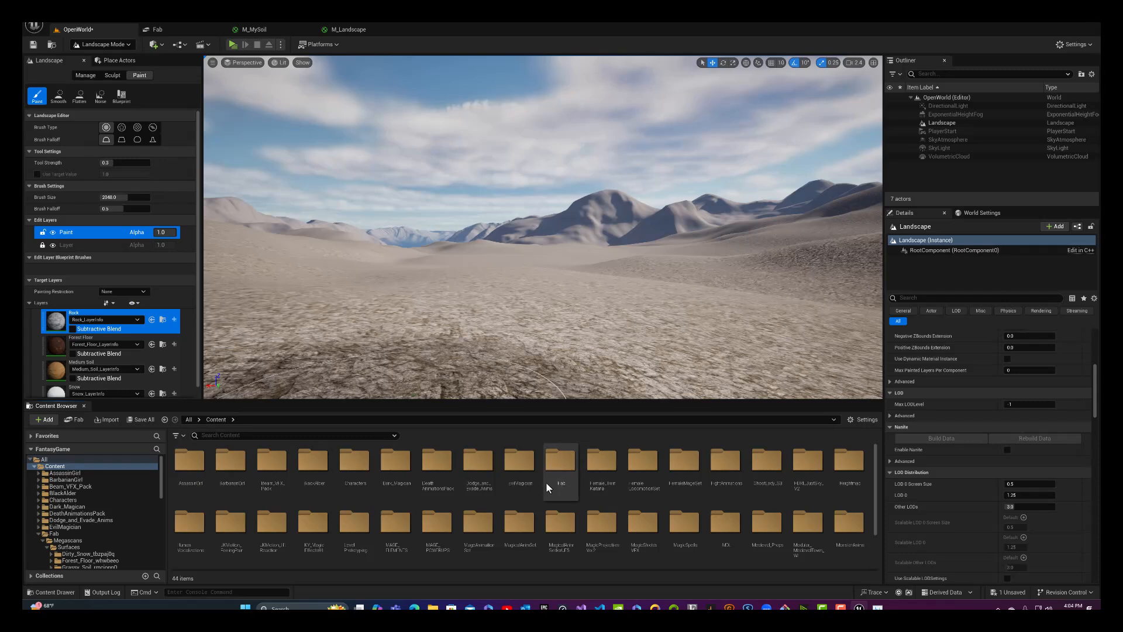
double_click(550, 459)
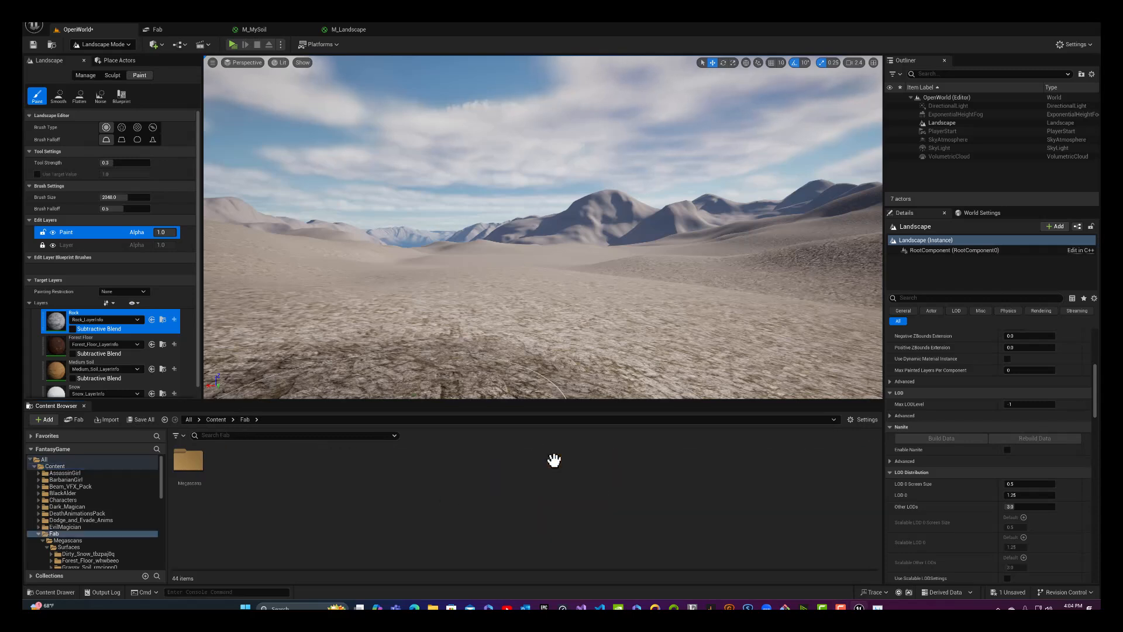
double_click(187, 460)
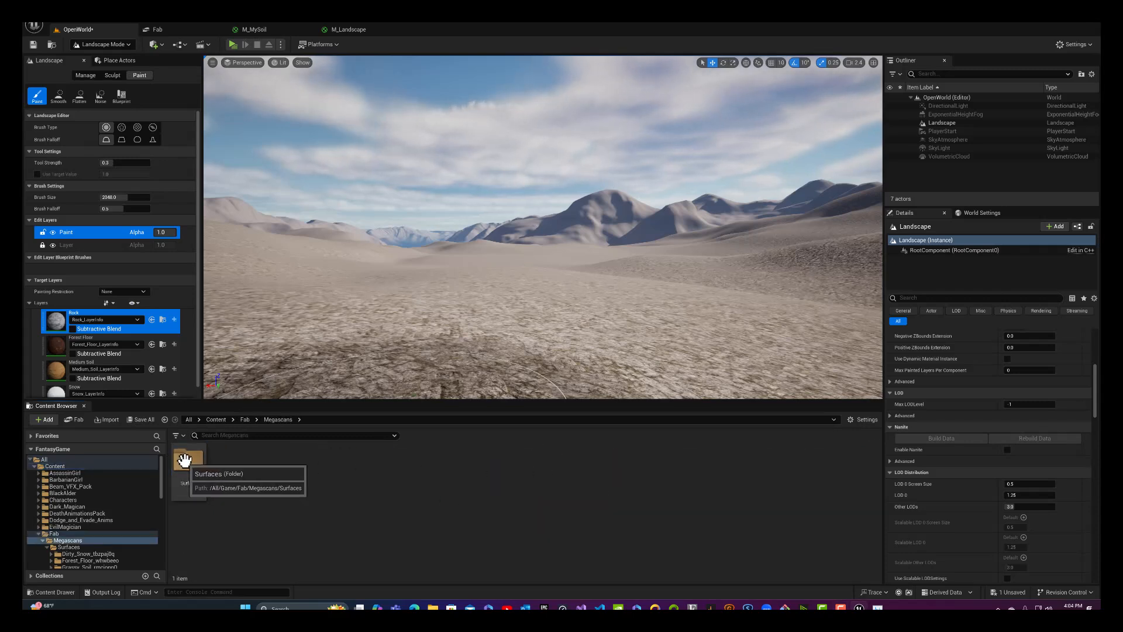
double_click(187, 459)
double_click(313, 460)
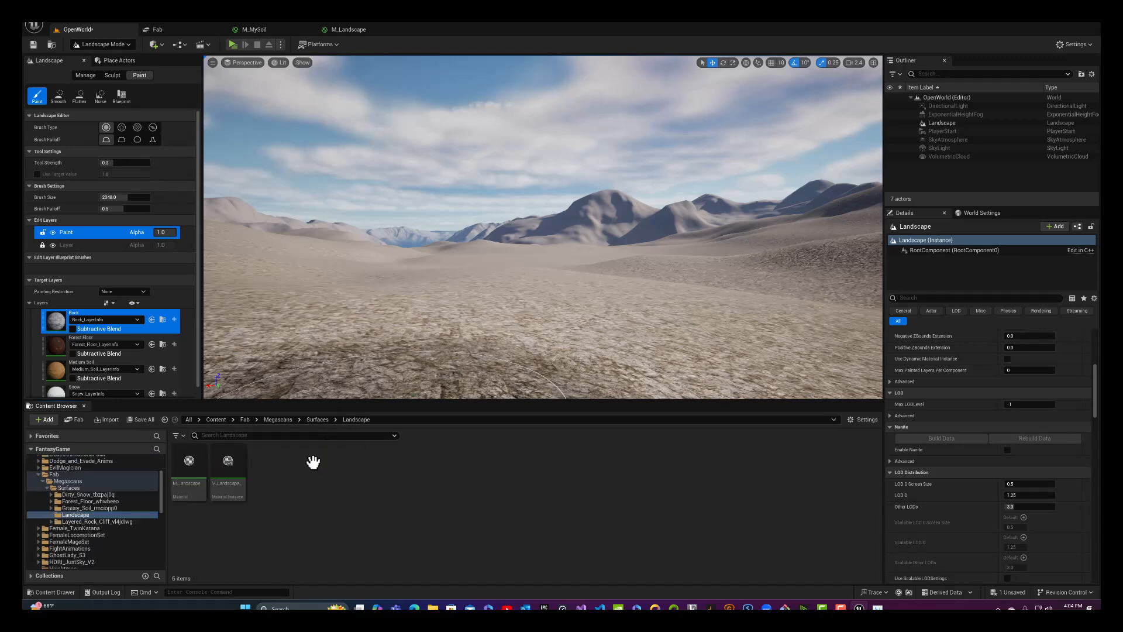
double_click(227, 471)
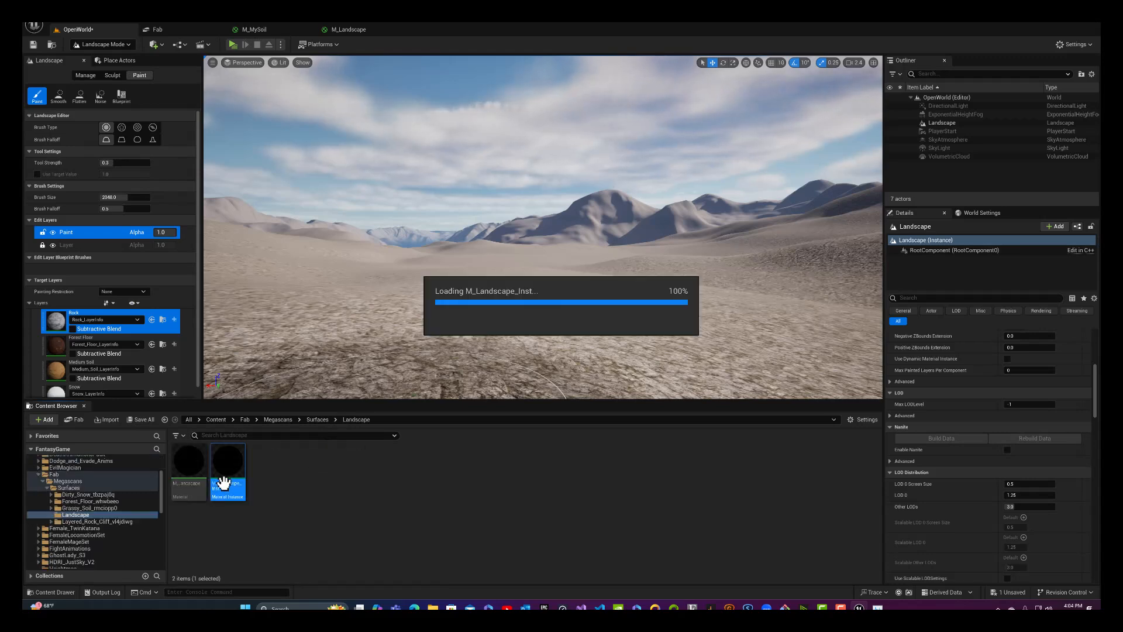
left_click_drag(433, 30, 468, 139)
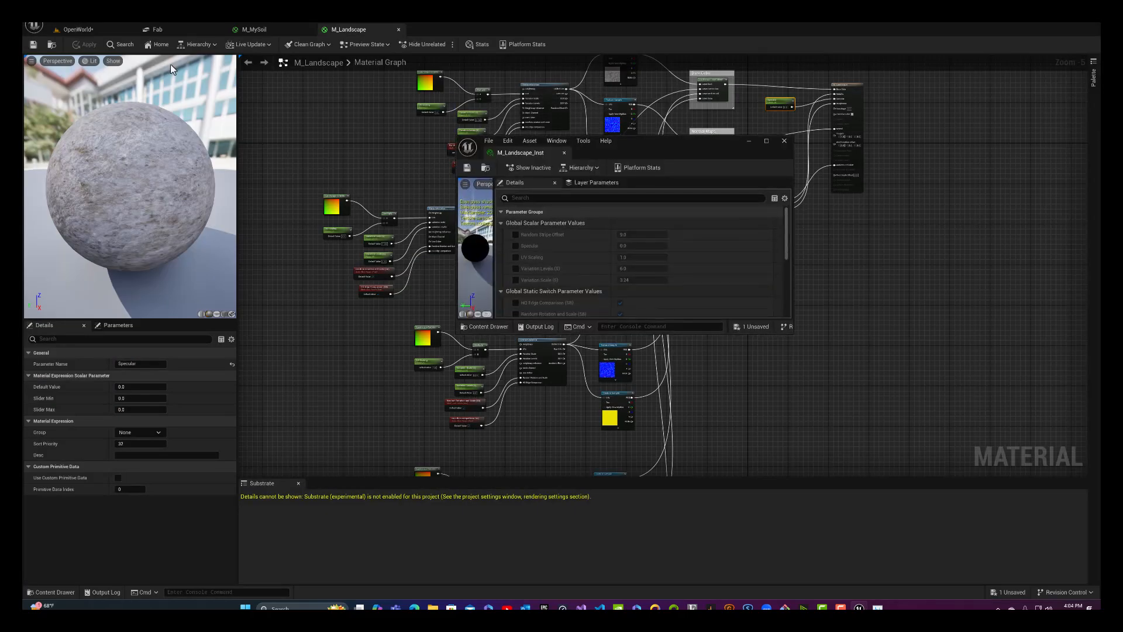
left_click(97, 31)
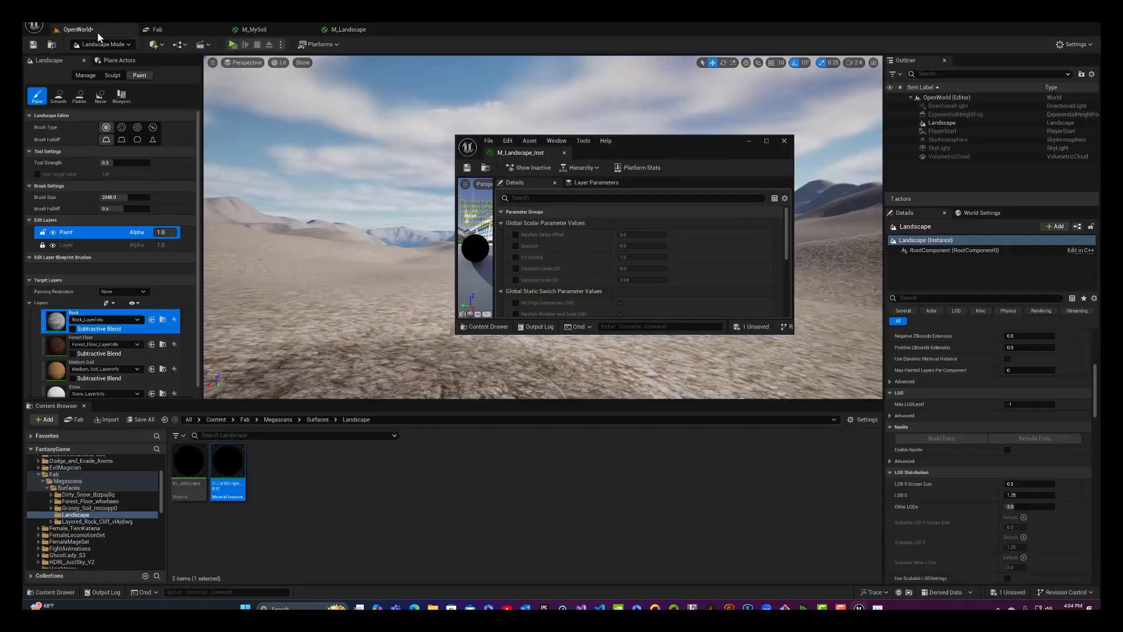
Step: Enable all Global Scalar overrides in M_Landscape_Inst, including the random offset, Specular, UV Scaling, Variation Levels and Variation Scale
left_click(516, 234)
left_click(514, 246)
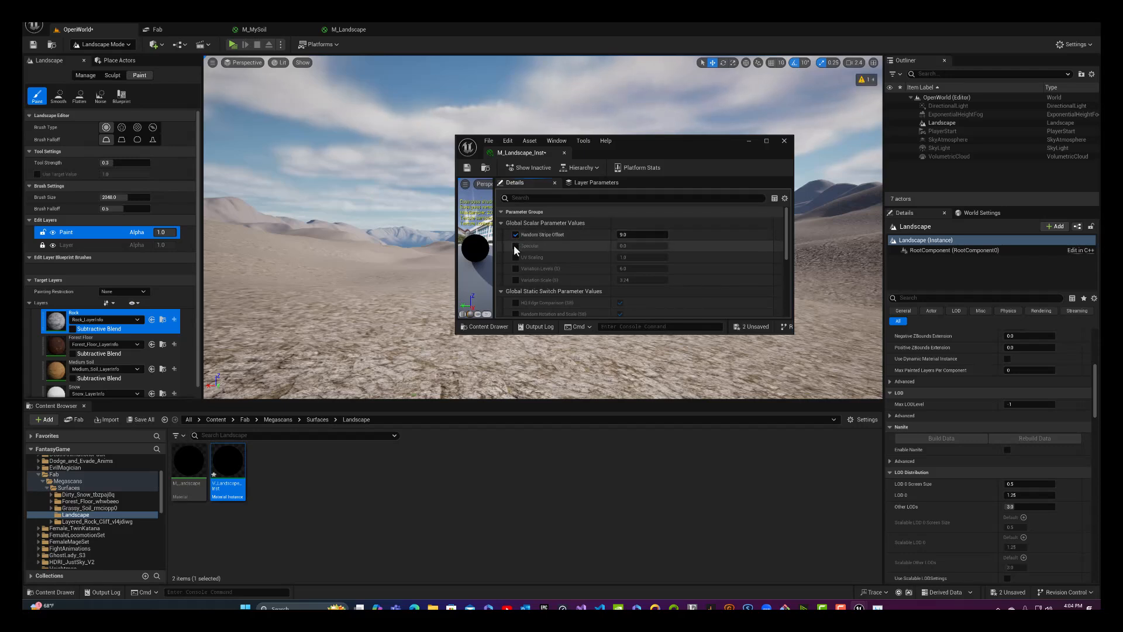
left_click(515, 257)
left_click(515, 268)
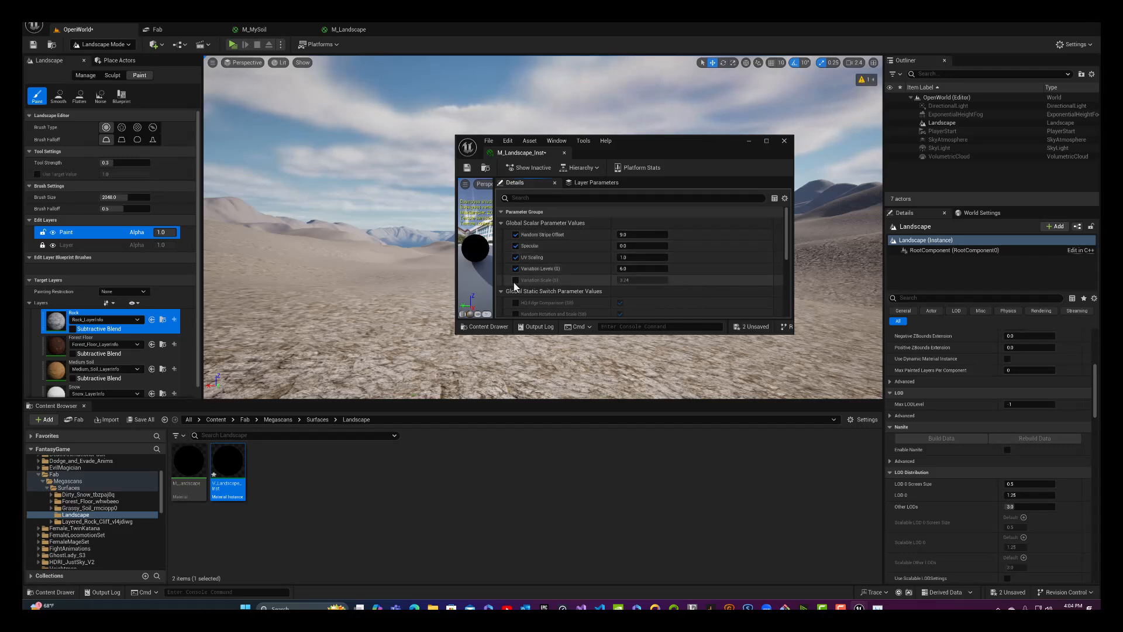
left_click(514, 279)
Step: Enable overrides for HQ Edge Comparison, Random Rotation and Scale, and the Texture Variation parameters, covering random offset, random scale, RandomVariationPattern and height
scroll(519, 279, "down", 2)
left_click(515, 276)
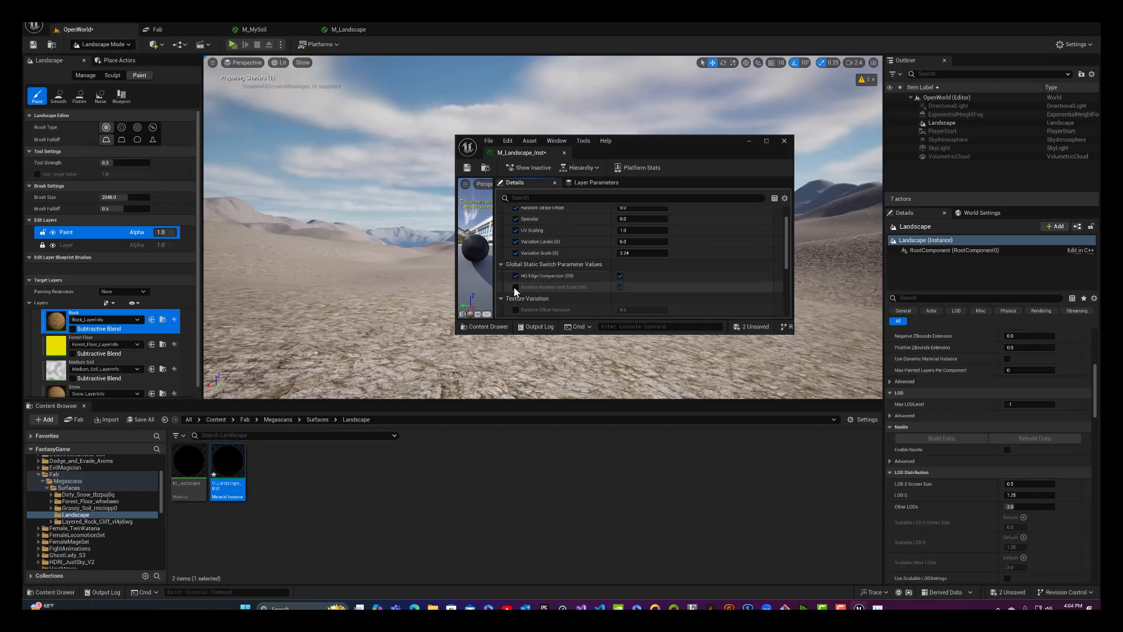
left_click(516, 310)
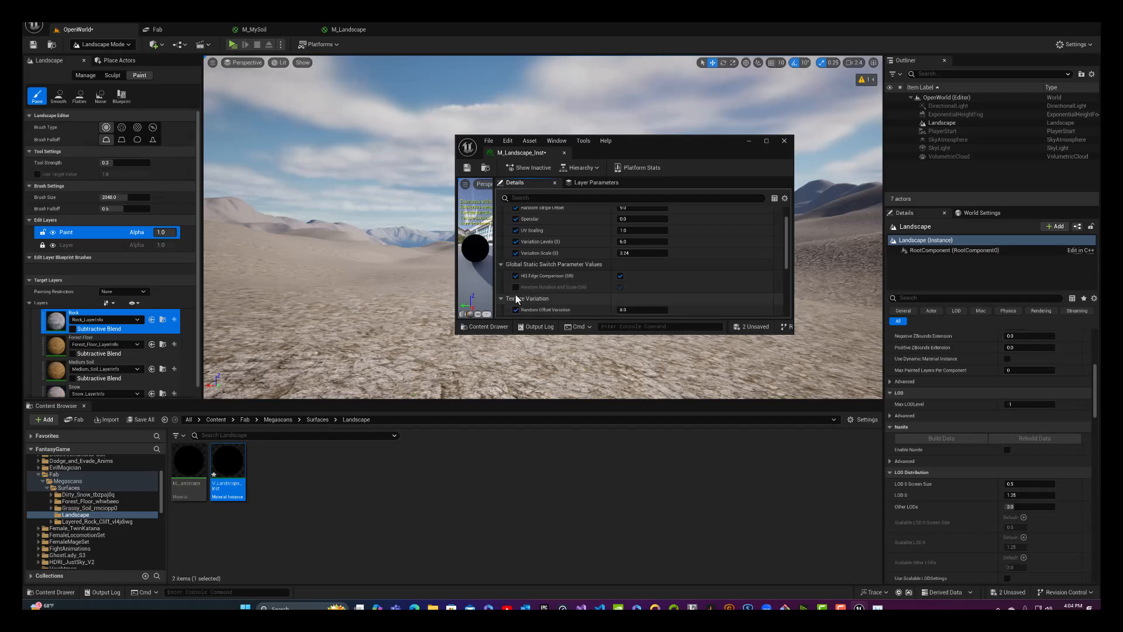
left_click(516, 287)
scroll(528, 282, "down", 4)
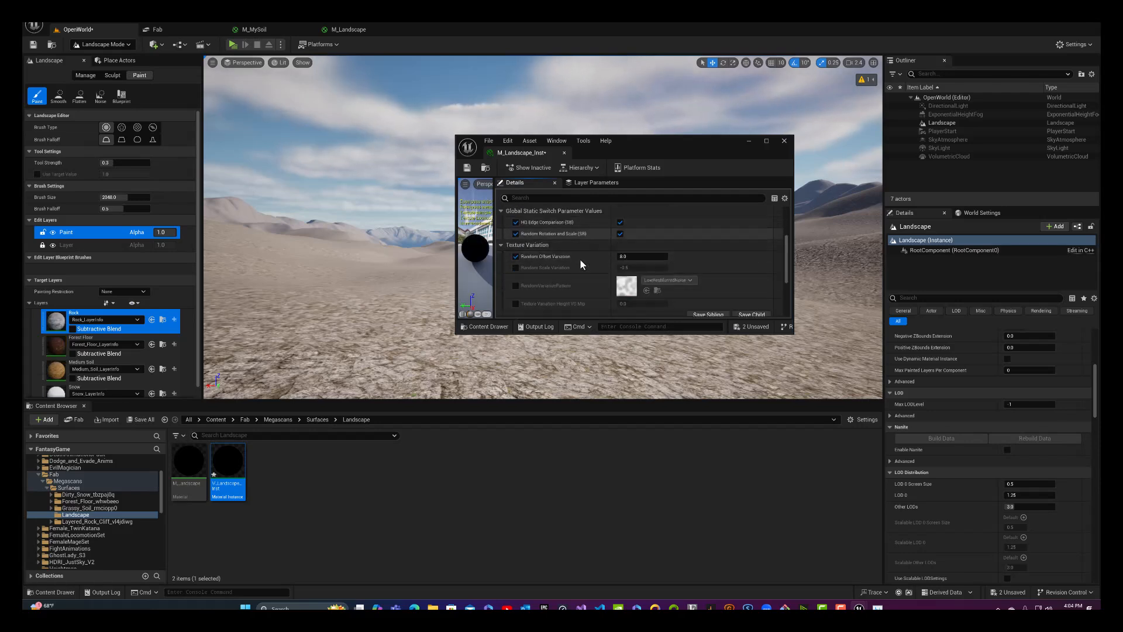
left_click(515, 268)
left_click(515, 286)
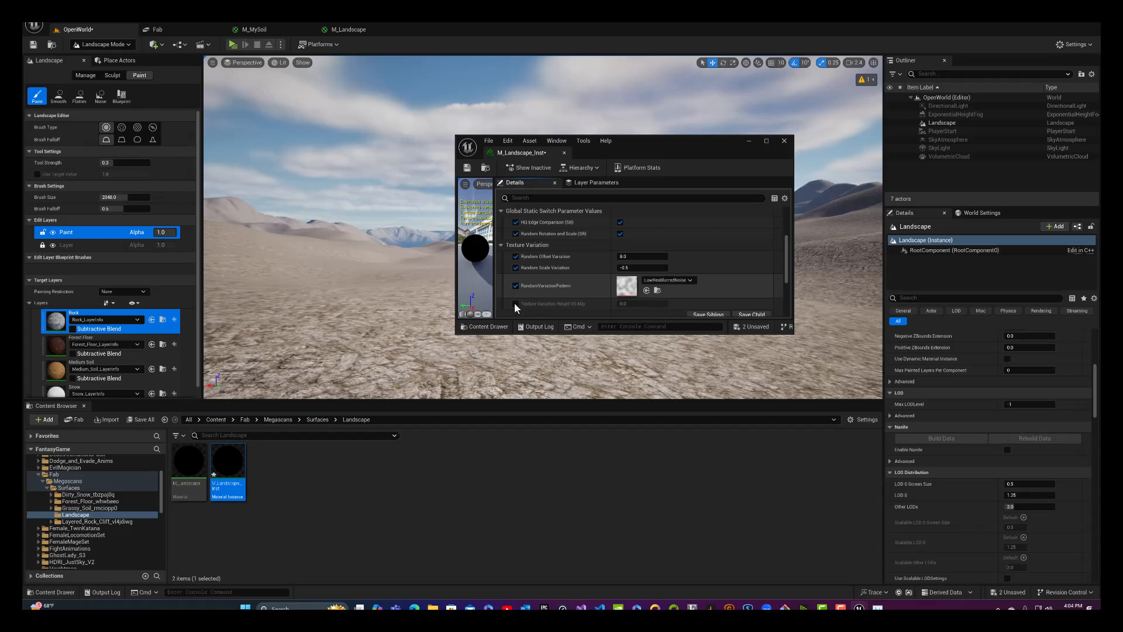
left_click(516, 304)
scroll(520, 293, "down", 2)
scroll(523, 292, "down", 3)
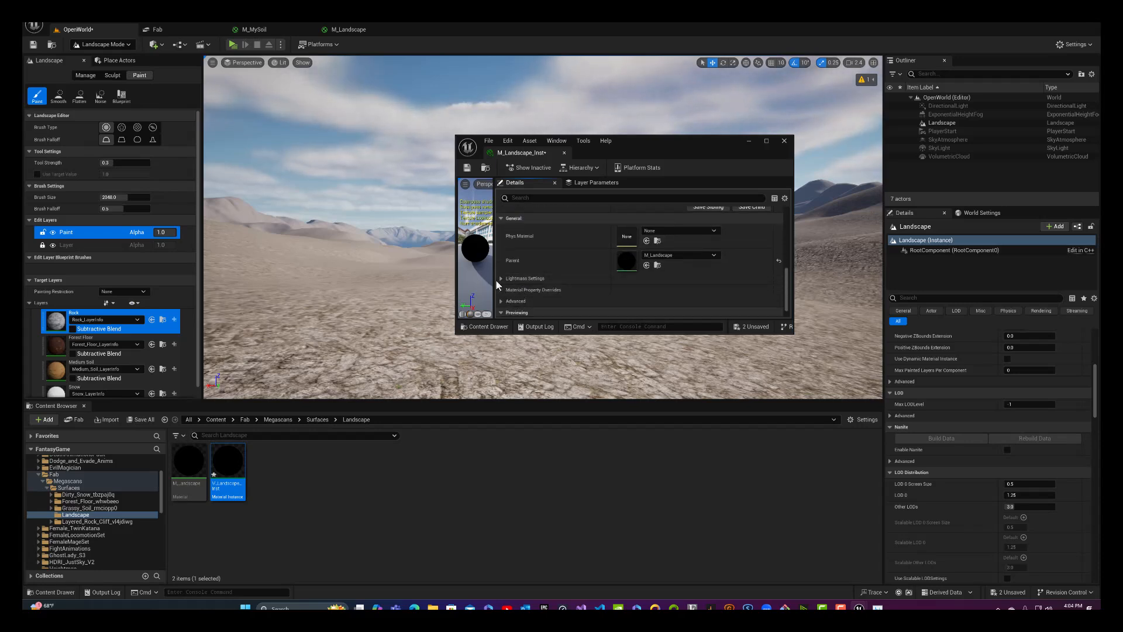
Step: Look through the General, Lightmass and Previewing settings of M_Landscape_Inst, and move its window clear of the landscape view
left_click(502, 284)
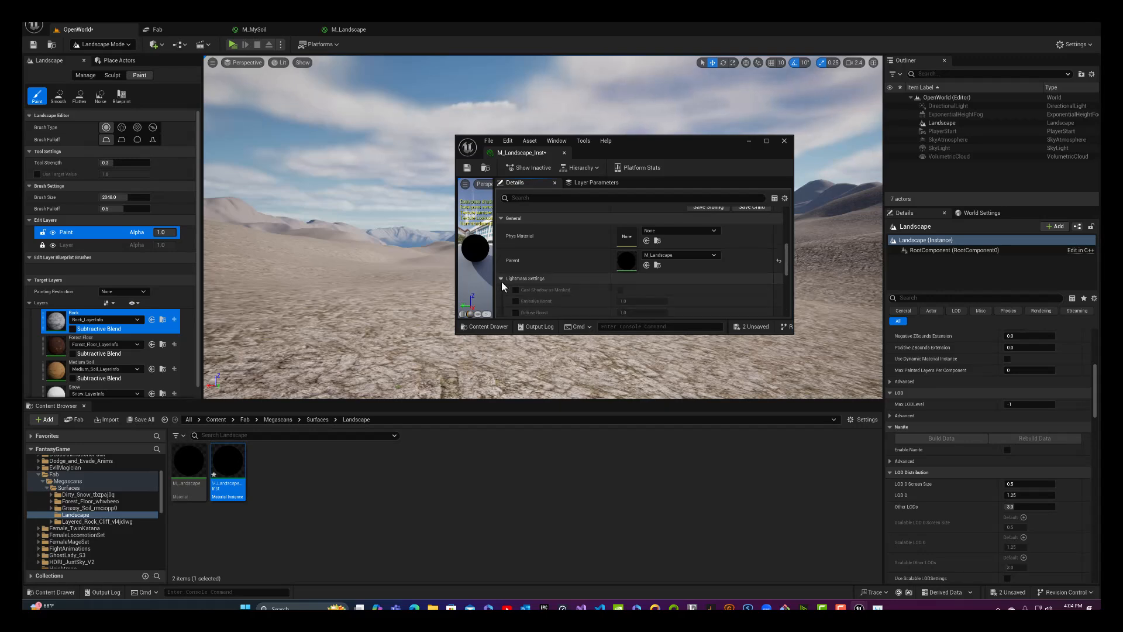
scroll(501, 282, "down", 2)
scroll(500, 281, "down", 3)
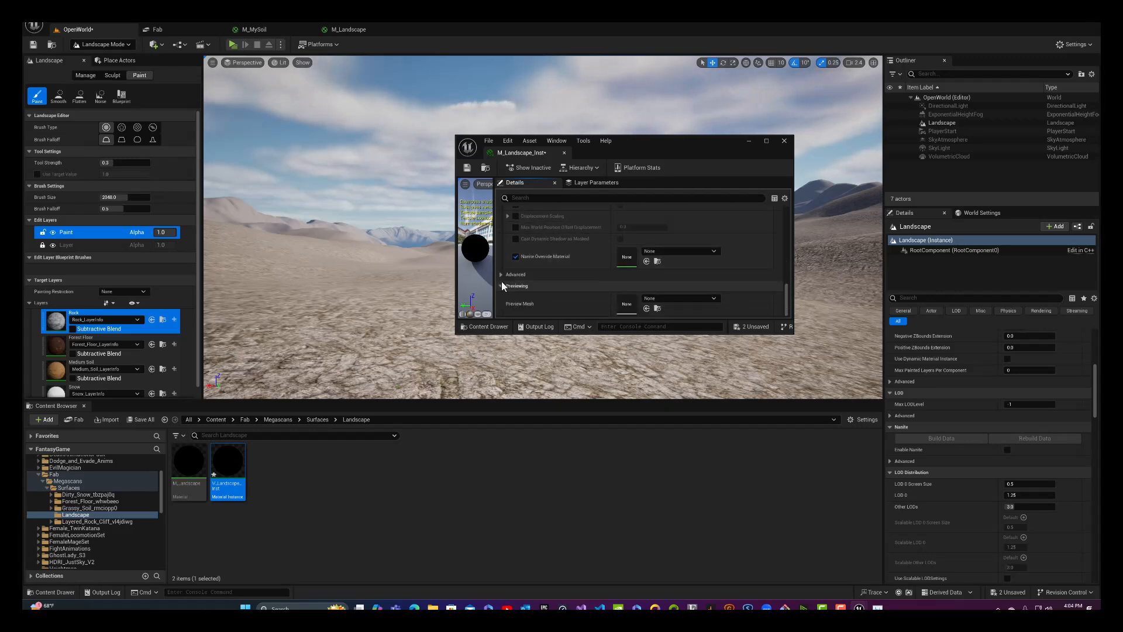
scroll(543, 263, "up", 10)
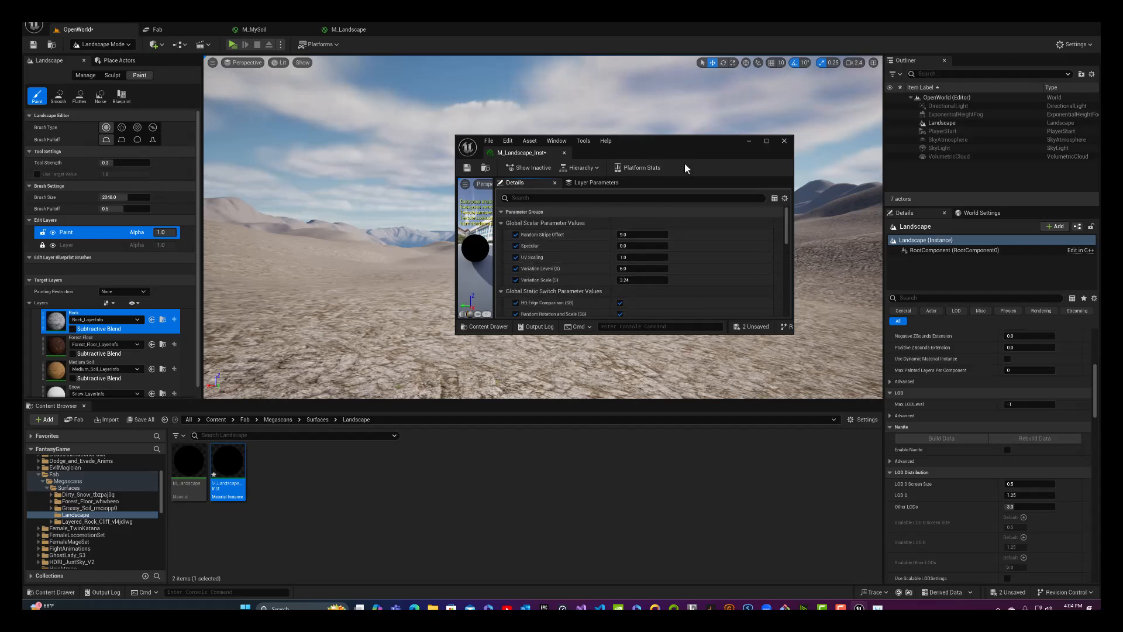
left_click_drag(678, 148, 832, 163)
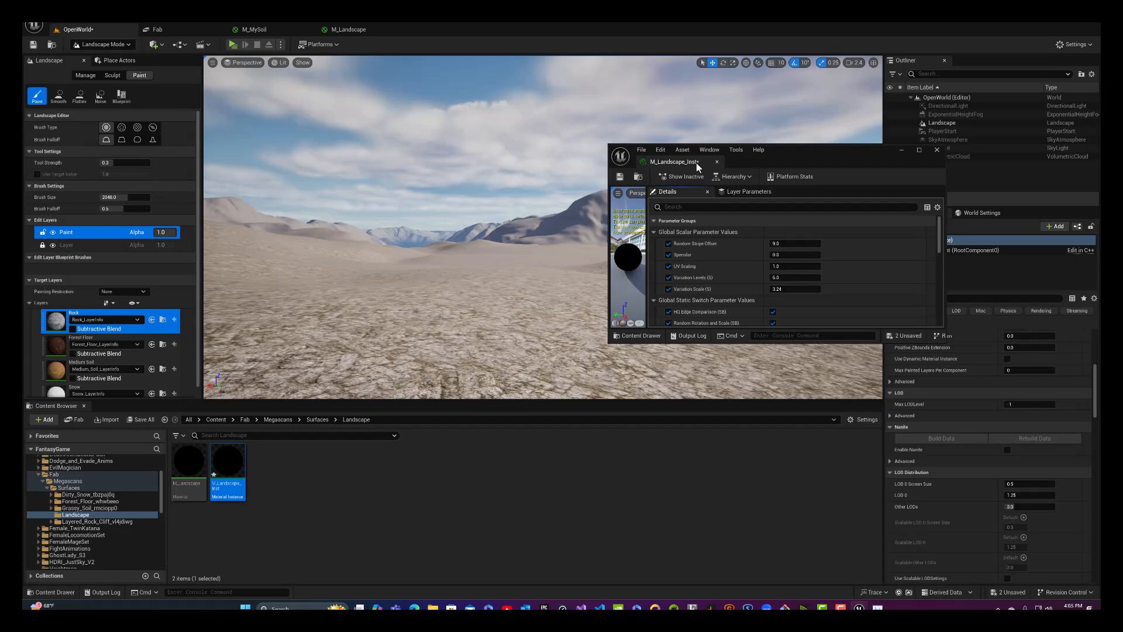
left_click_drag(797, 159, 898, 139)
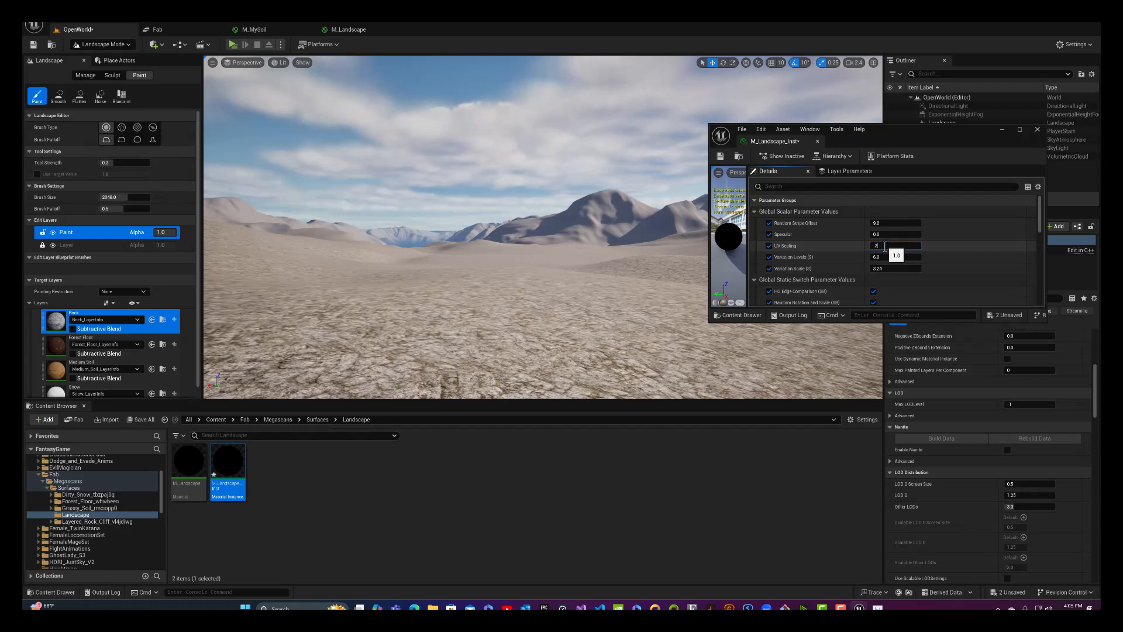
Step: Try smaller UV Scaling values, including 0.05 and 0.025, and inspect the rock texture on the ground and mountains
key("Return")
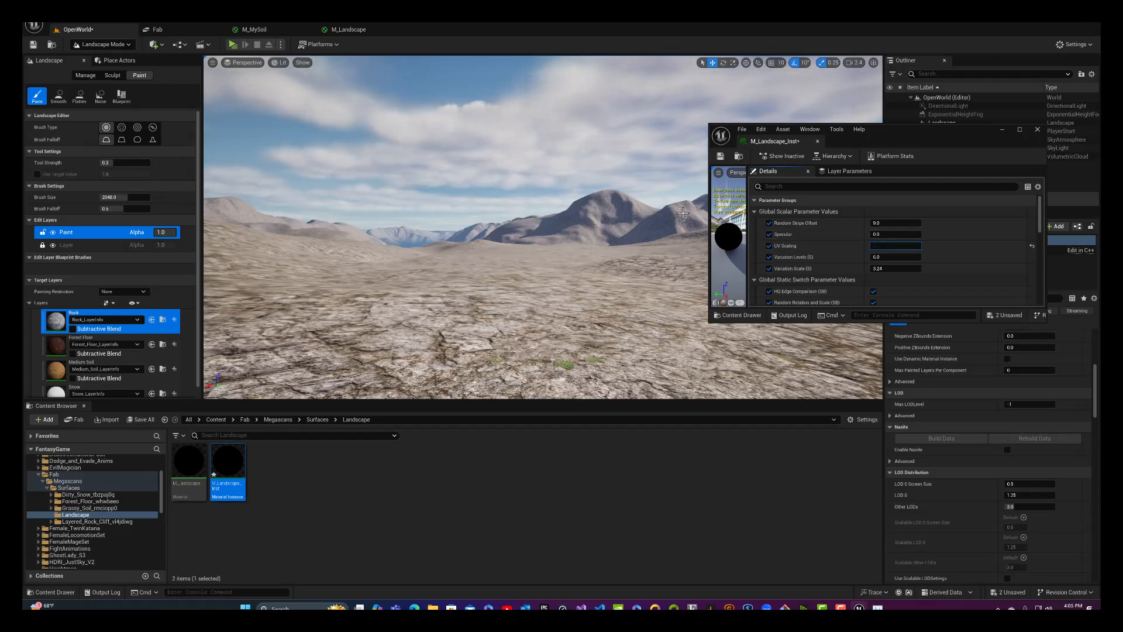
key("Return")
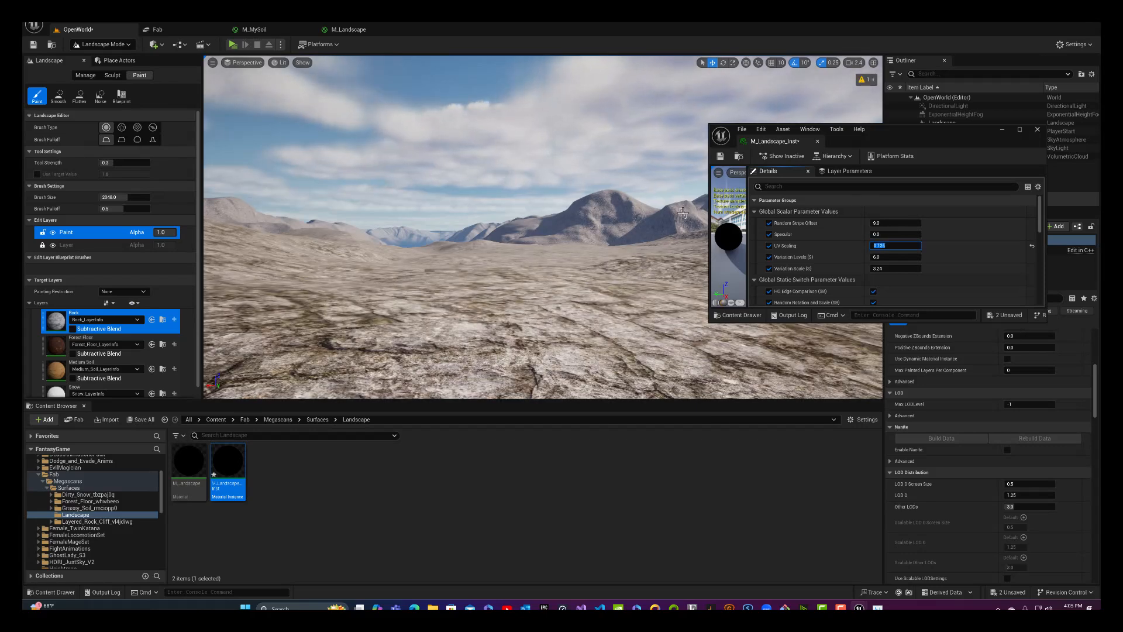
key("Return")
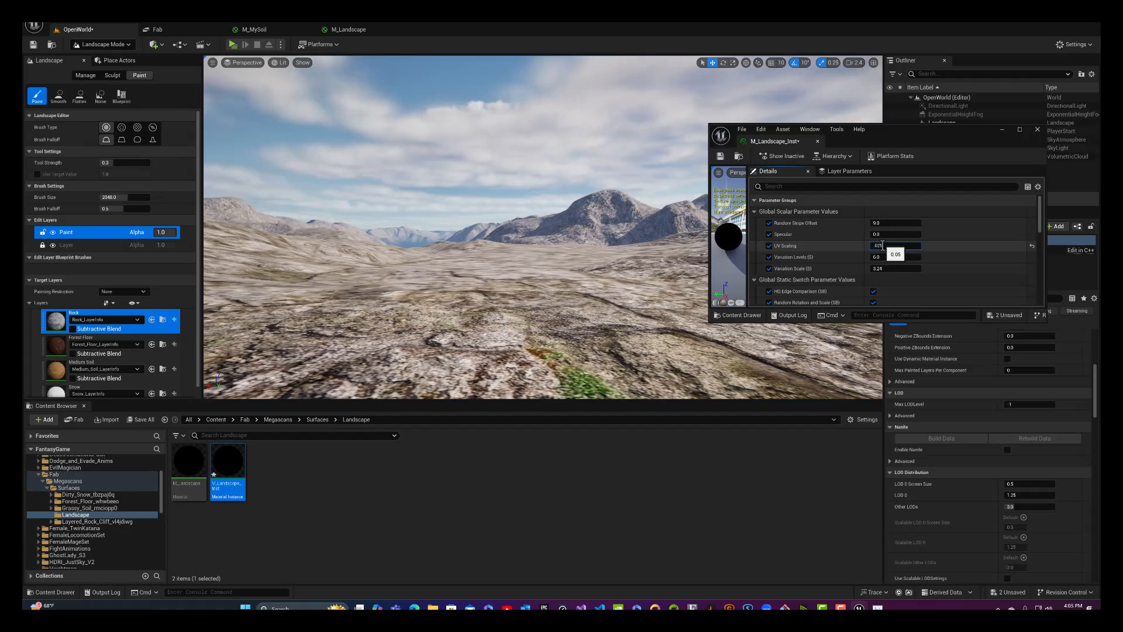
key("Return")
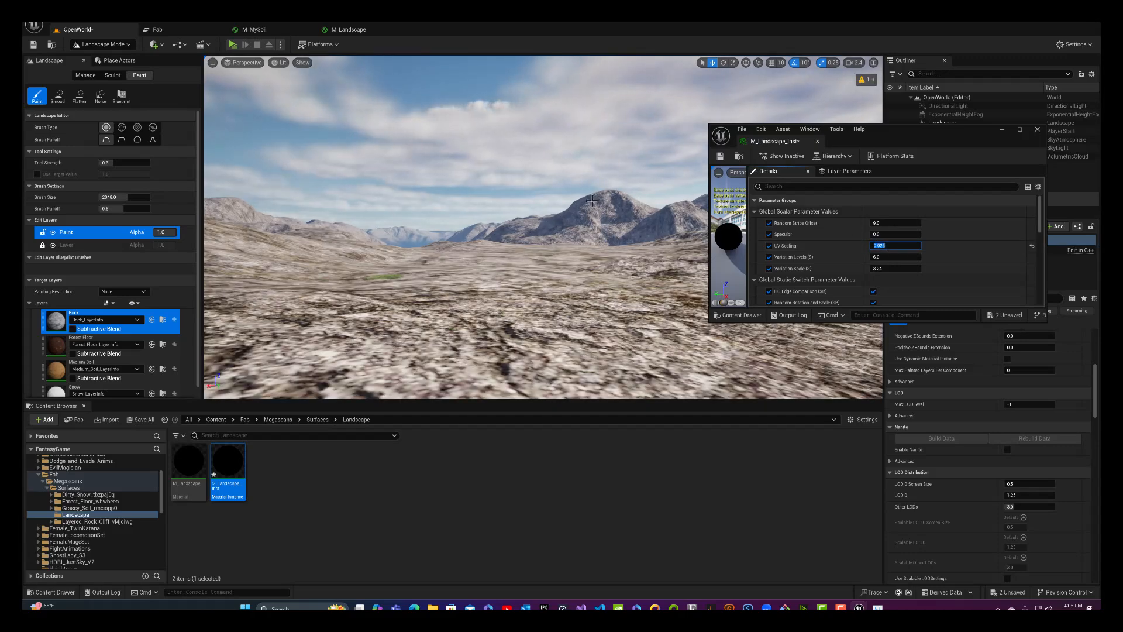
right_click_drag(406, 226, 237, 213)
scroll(543, 227, "up", 2)
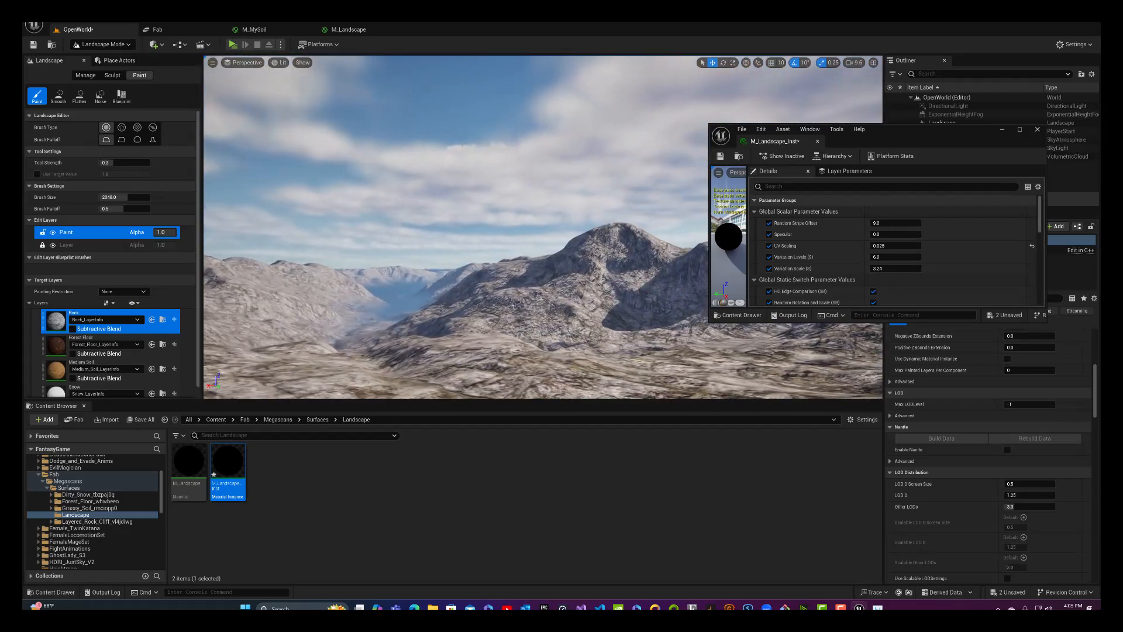
Step: Set UV Scaling to 0.04 and check the rock tiling across the surrounding hills
left_click(893, 247)
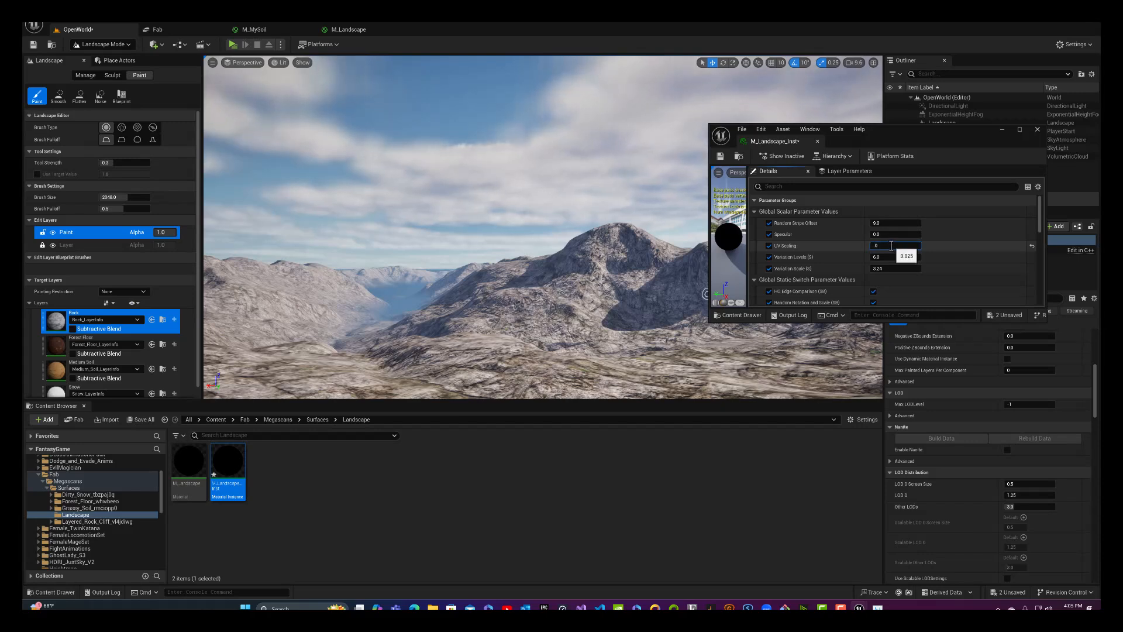
type(".04")
key("Return")
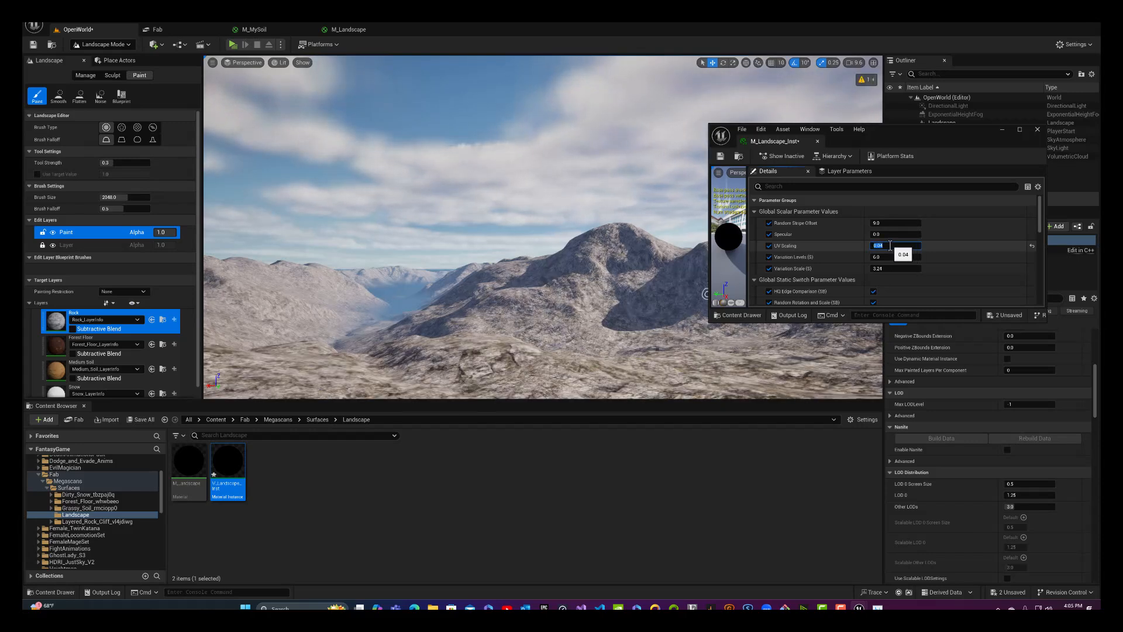
right_click_drag(544, 263, 780, 251)
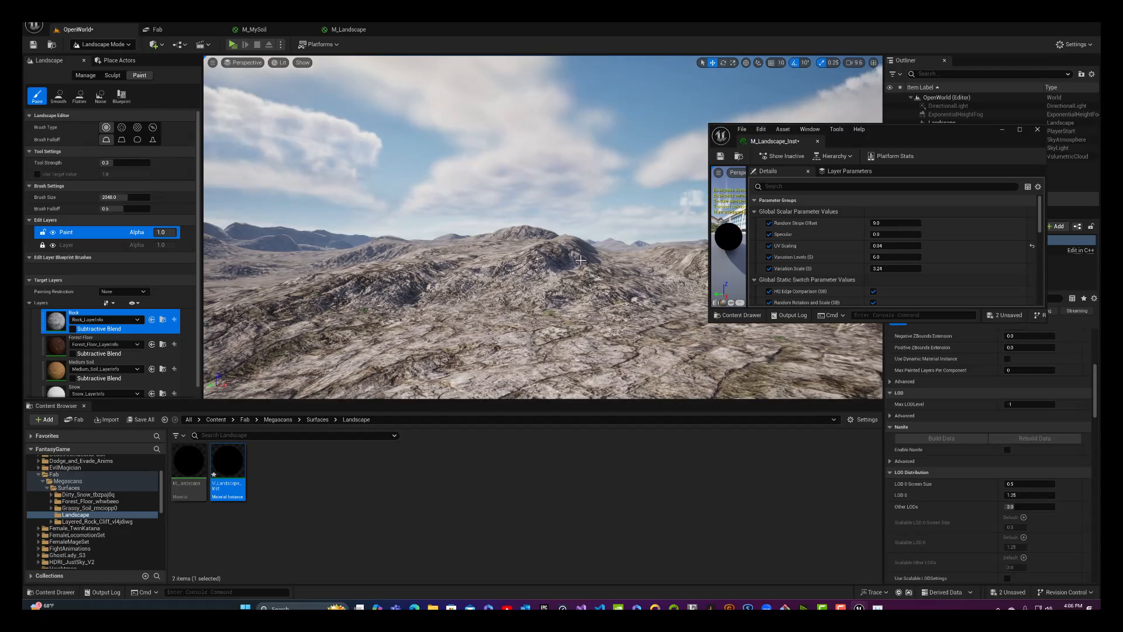
Step: Raise Variation Scale slightly to about 3.27 and increase Random Offset Variation in the Texture Variation group
scroll(783, 252, "down", 2)
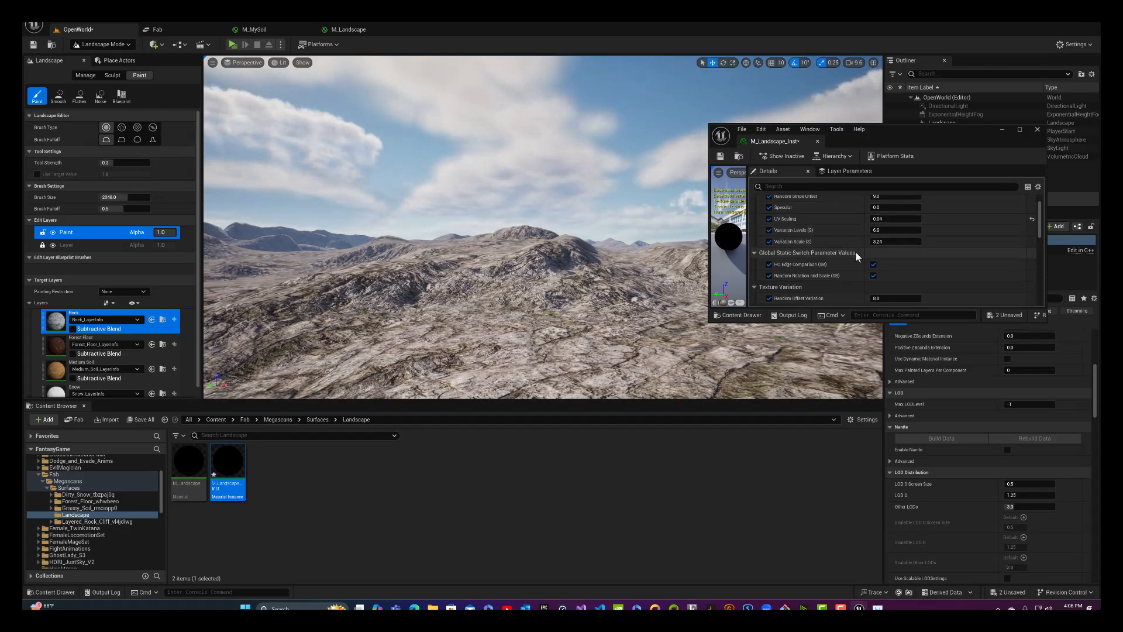
left_click_drag(881, 242, 904, 242)
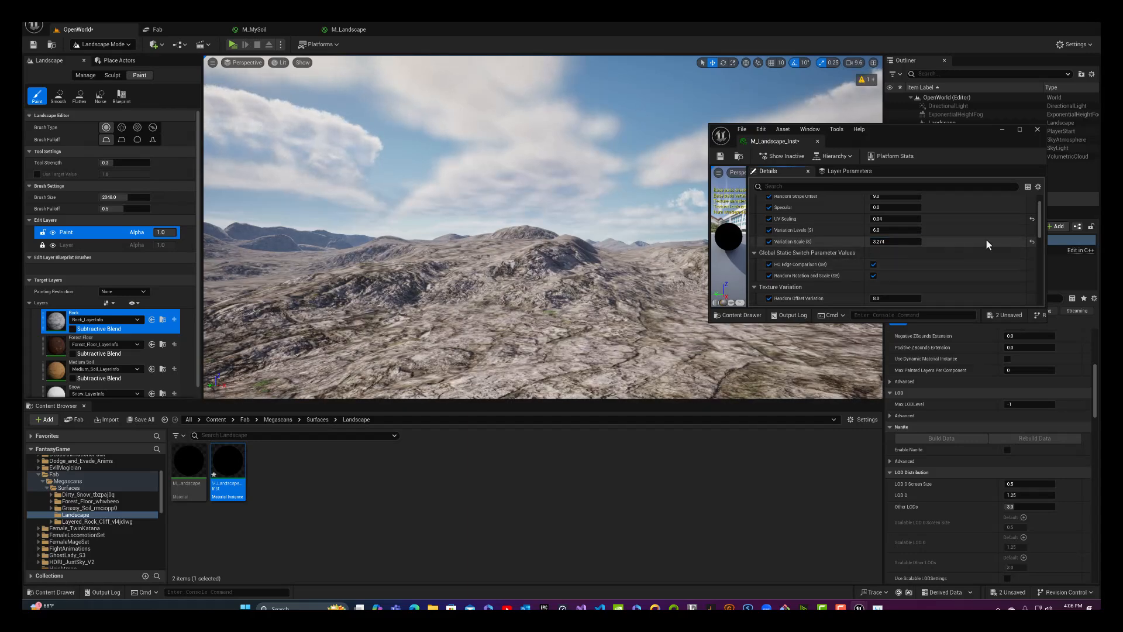
mouse_move(904, 241)
left_mouse_down()
mouse_move(888, 241)
mouse_move(902, 244)
left_mouse_up()
scroll(879, 262, "down", 3)
scroll(885, 234, "down", 2)
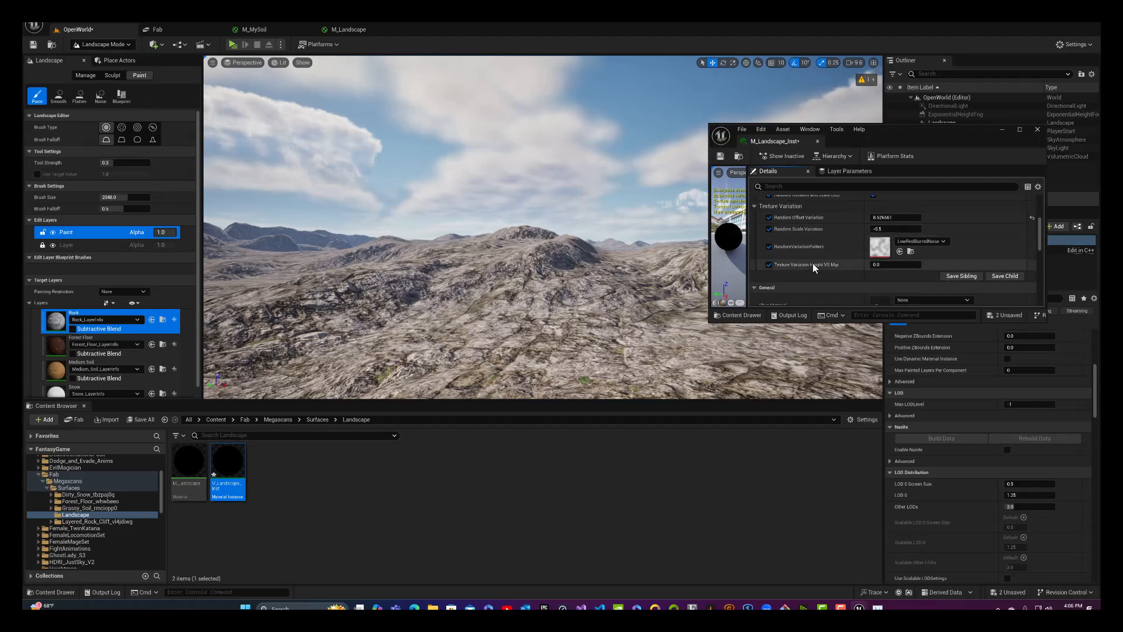
Step: Adjust Random Scale Variation to about 0.6 while checking the texture variation on the mountains
left_click_drag(882, 228, 888, 229)
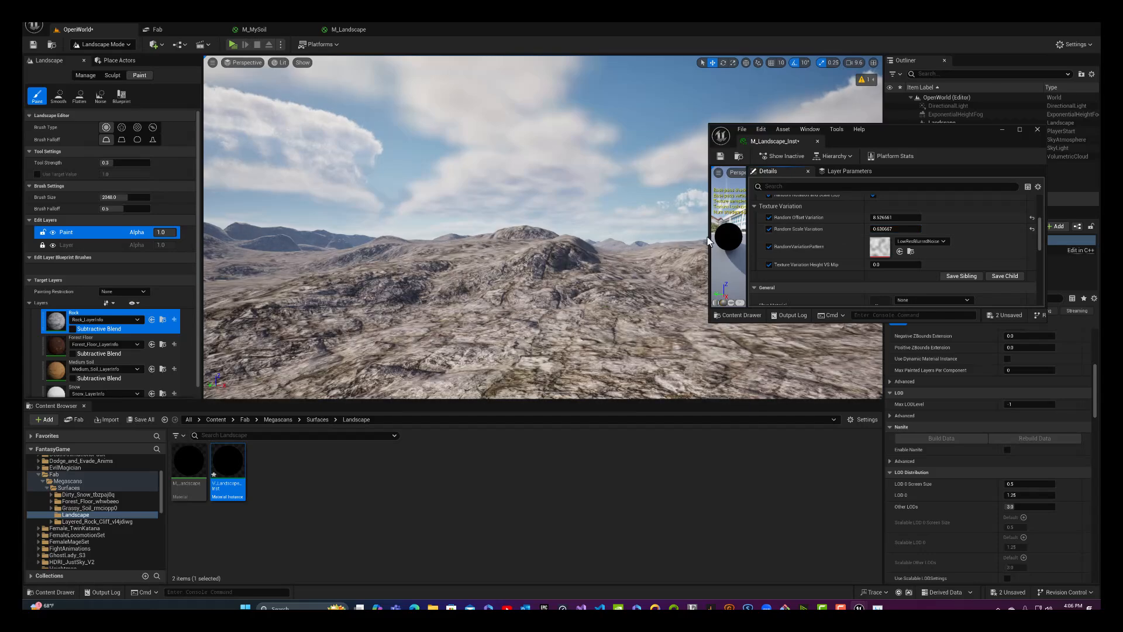
right_click_drag(649, 239, 404, 241)
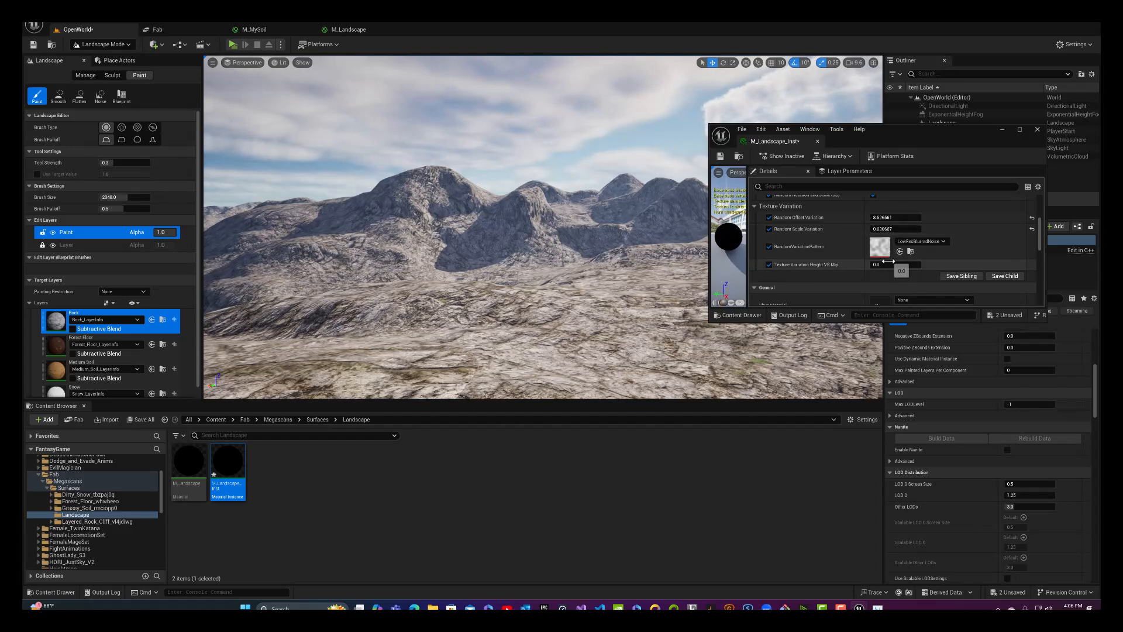
left_click_drag(888, 229, 900, 227)
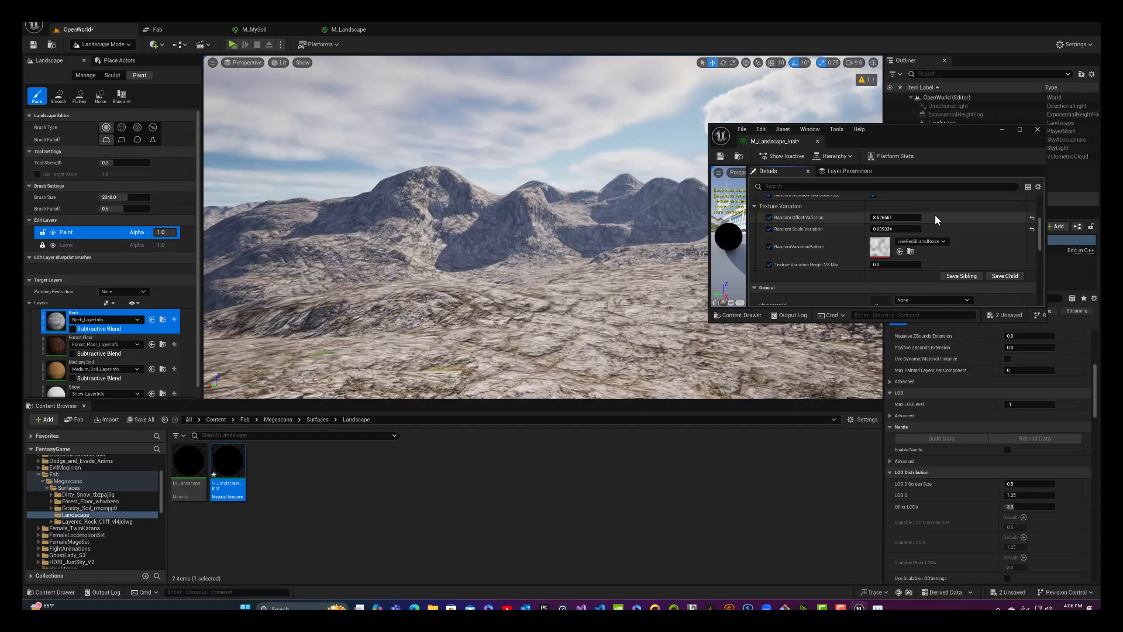
Step: Reset Random Offset Variation, Random Scale Variation, Variation Scale and UV Scaling to their default values in the landscape material instance
left_click_drag(898, 220, 912, 217)
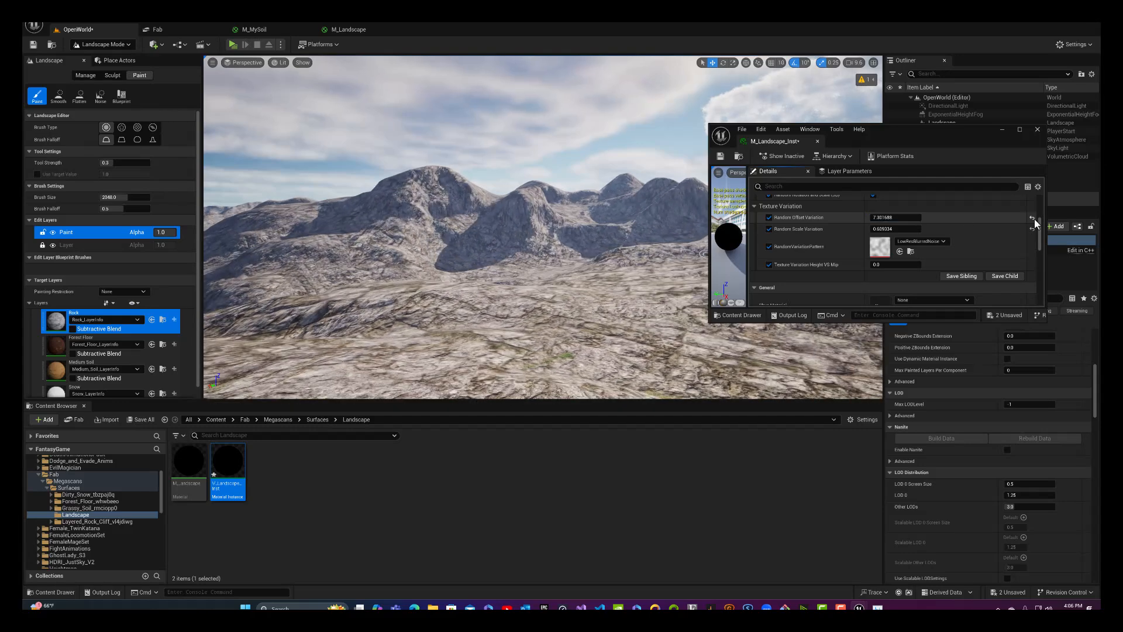
left_click(1033, 217)
left_click(1031, 229)
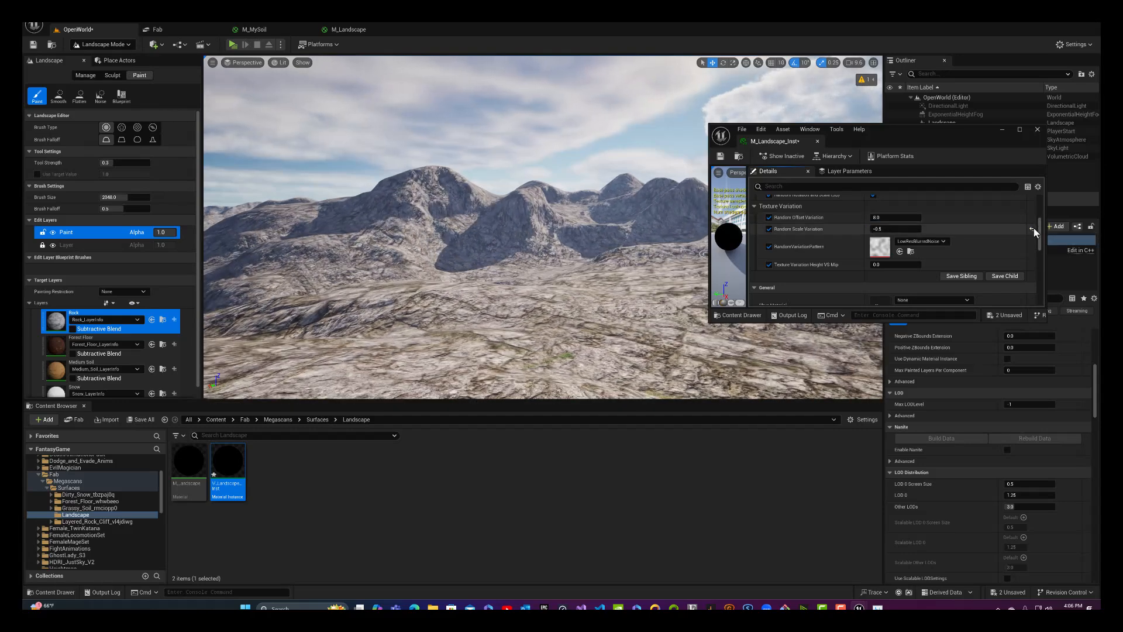
scroll(939, 246, "up", 3)
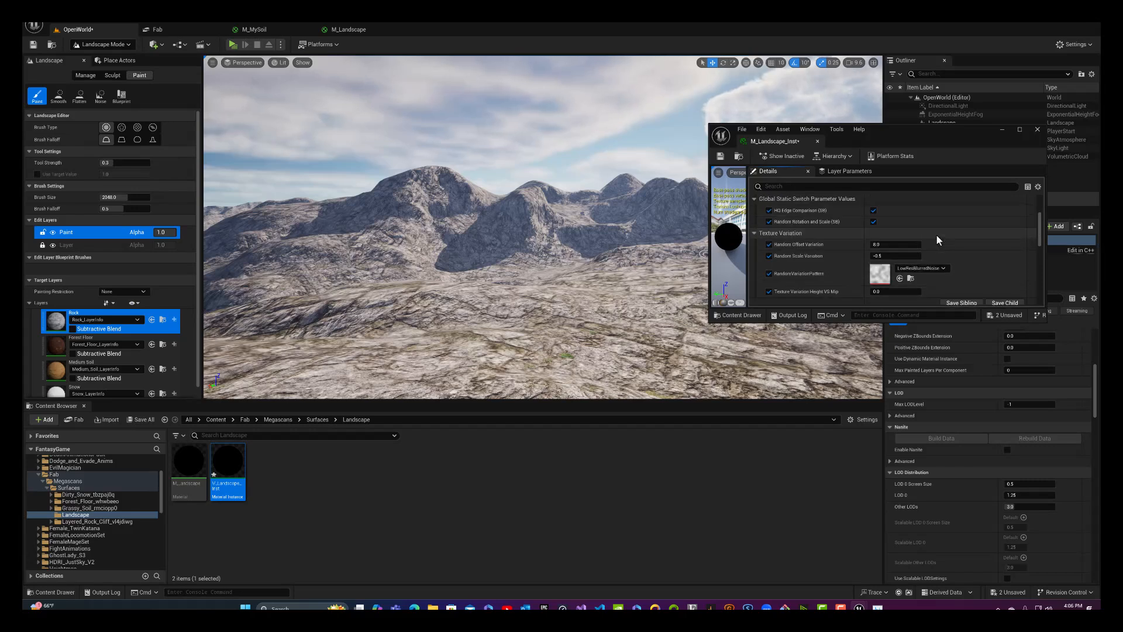
scroll(936, 235, "up", 3)
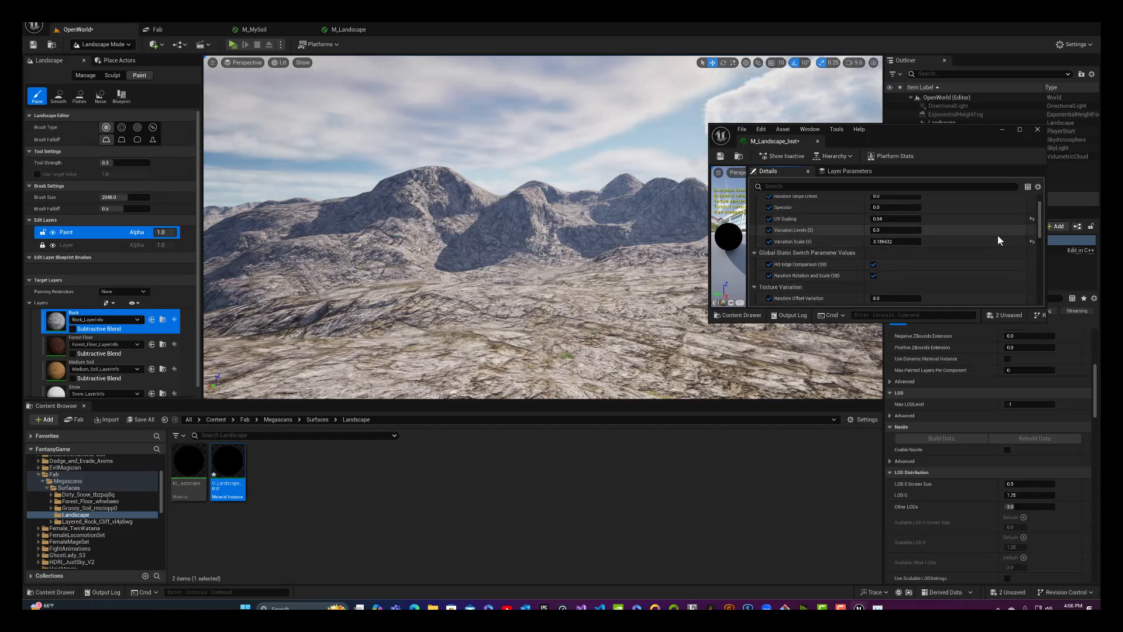
left_click(1031, 241)
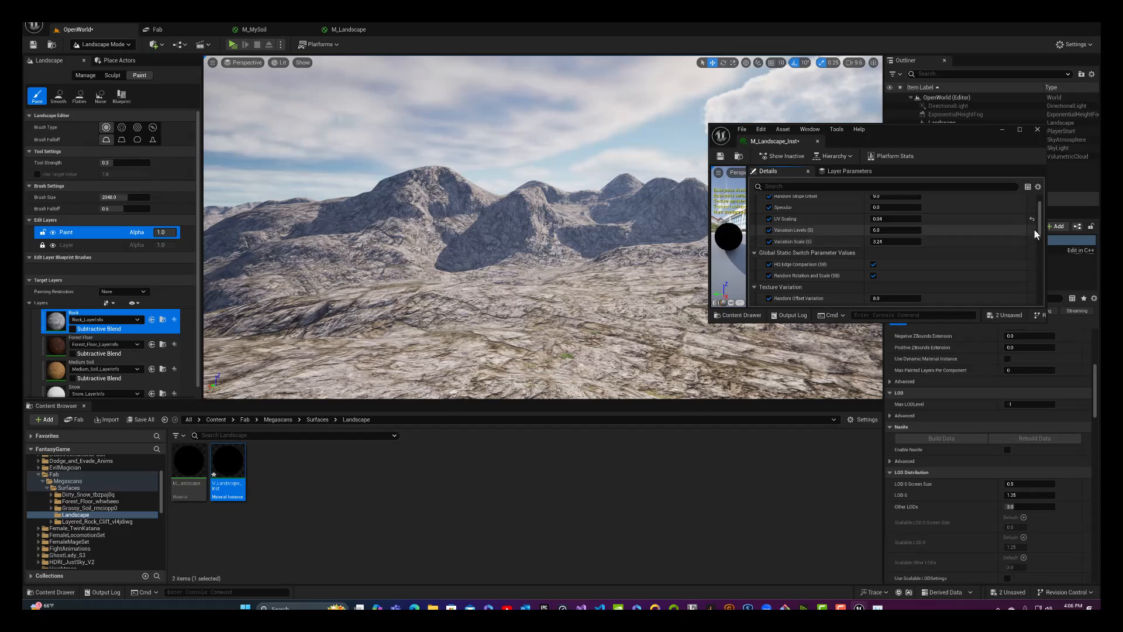
left_click(1032, 219)
Step: Set the UV Scaling parameter of the landscape material instance to 0.04
scroll(1010, 224, "down", 1)
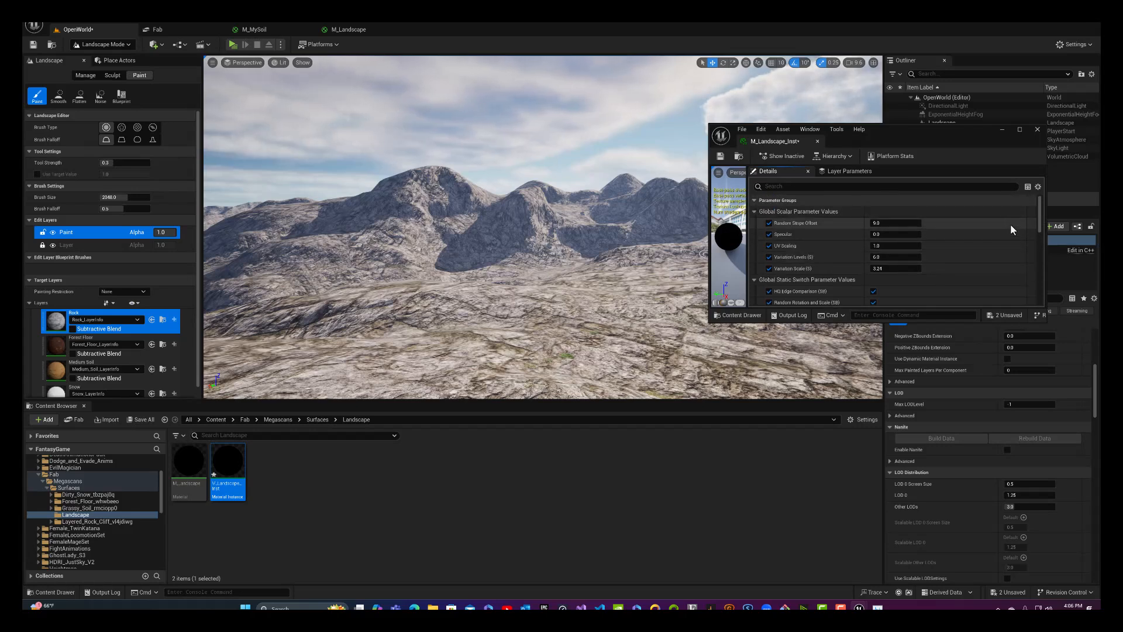
scroll(1010, 228, "down", 6)
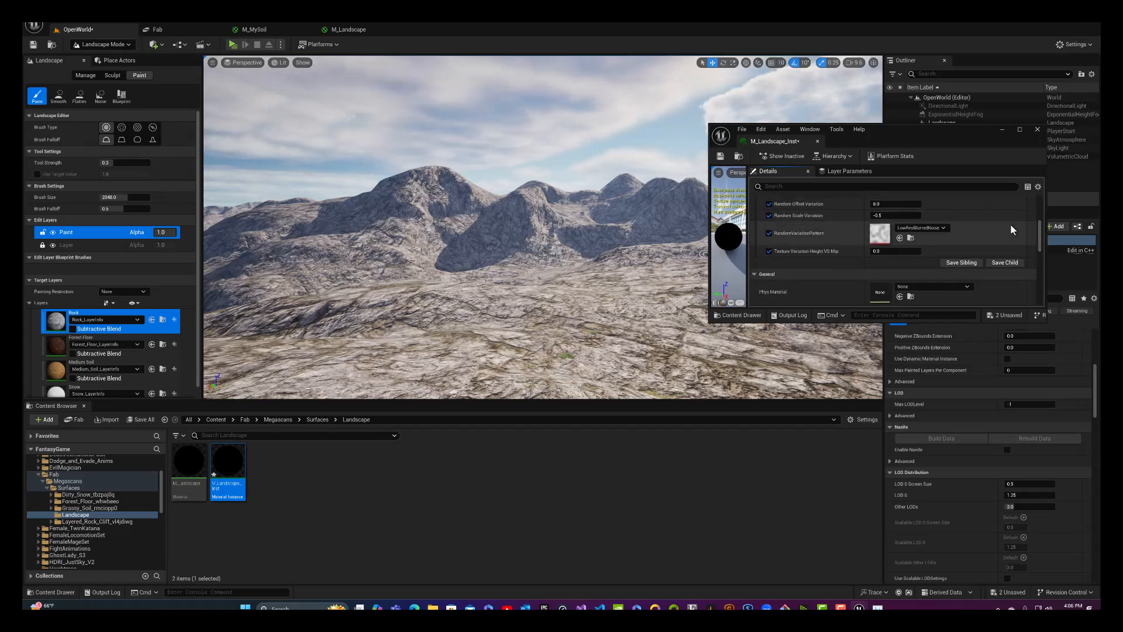
scroll(1011, 226, "down", 8)
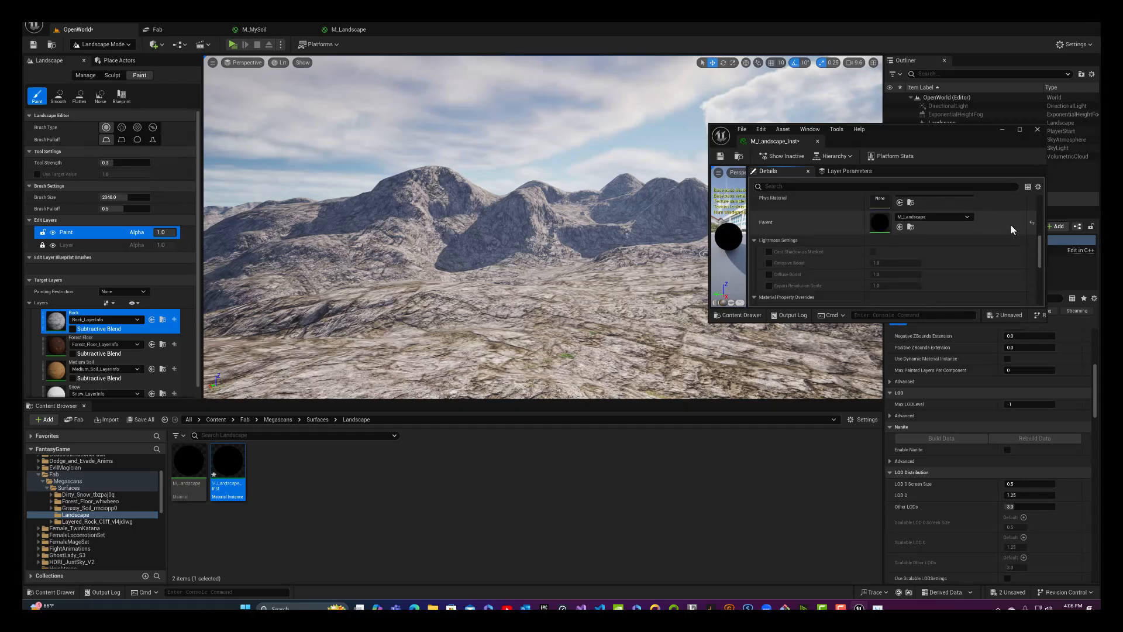
scroll(1010, 223, "up", 8)
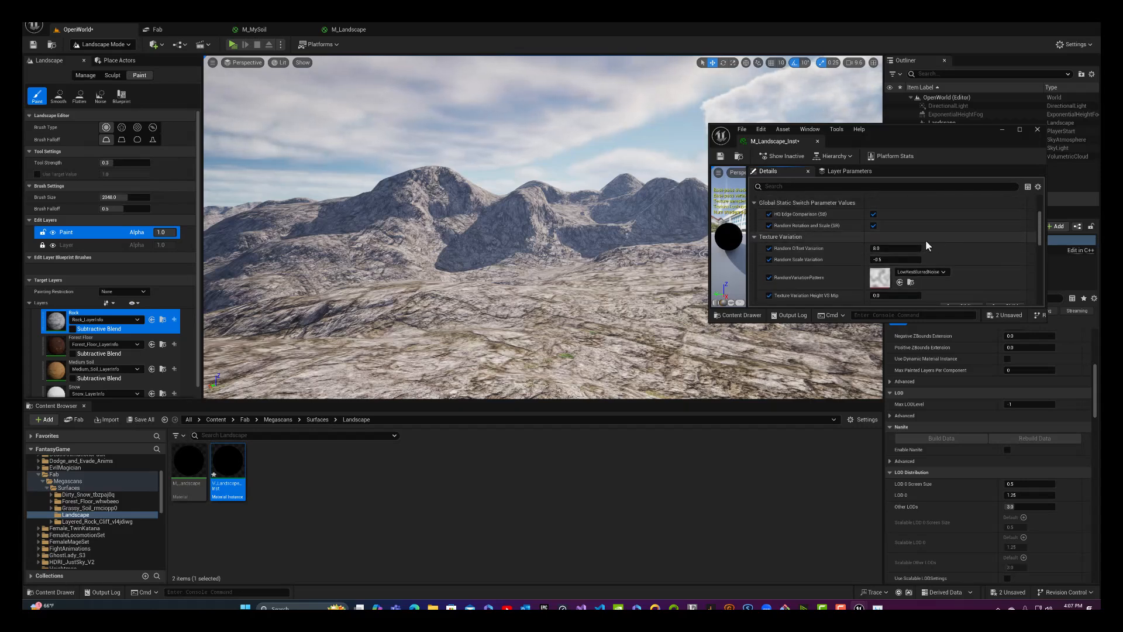
scroll(924, 230, "up", 5)
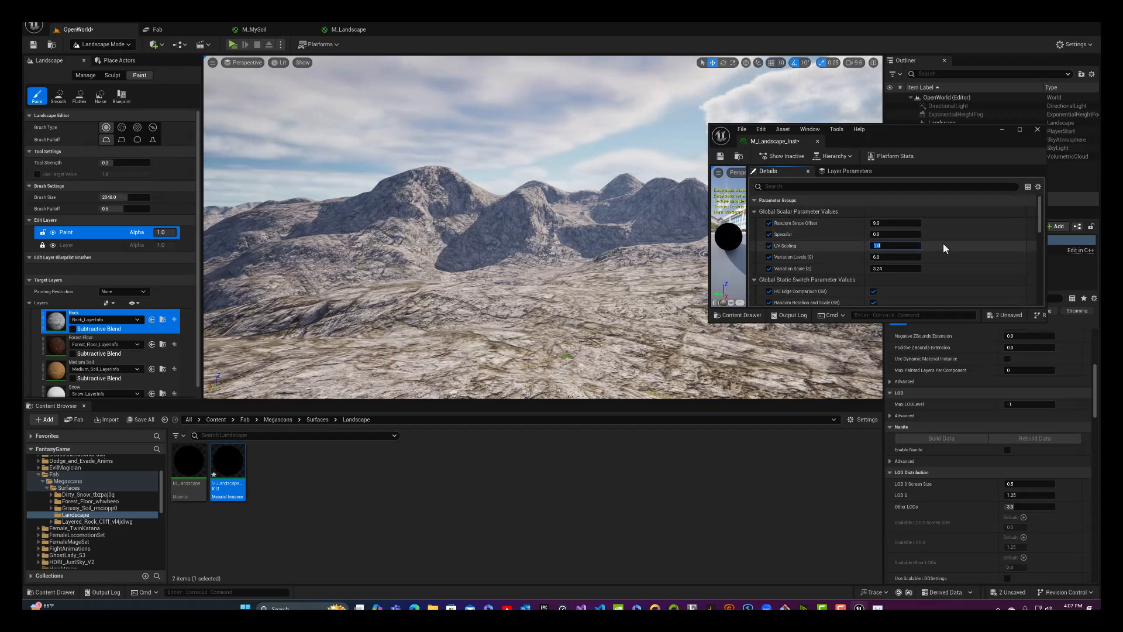
key("BackSpace")
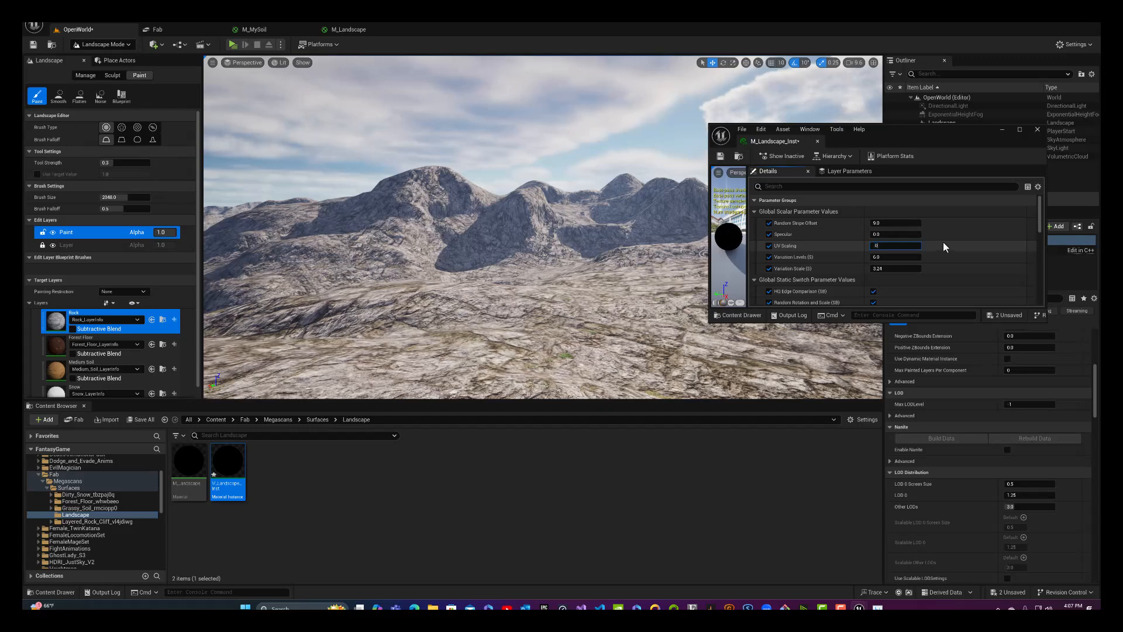
type("0.04")
key("Return")
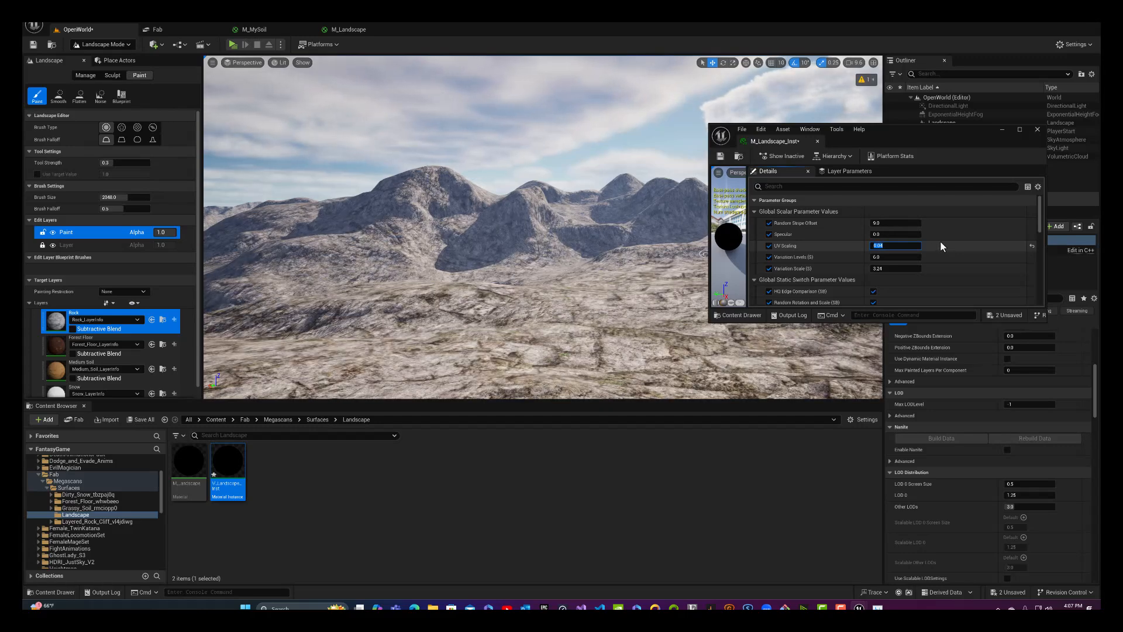
Step: Set Random Stripe Offset to about 10.01, Variation Levels to 6.0 and Variation Scale to about 3.36
left_click(879, 225)
left_click_drag(879, 224, 889, 225)
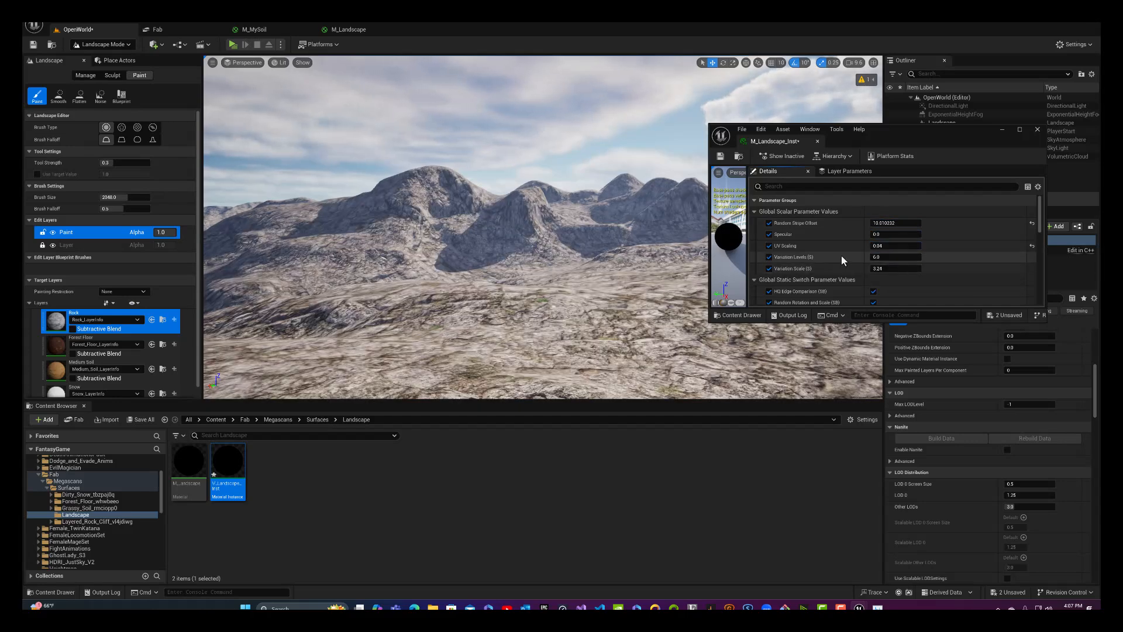
left_click_drag(875, 257, 887, 257)
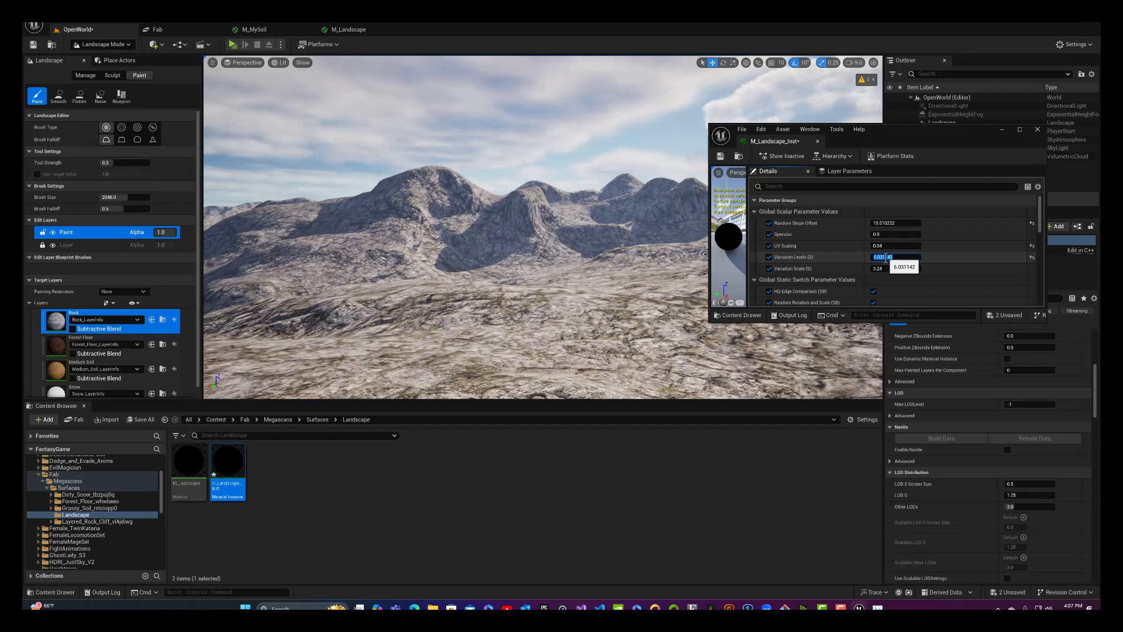
key("Return")
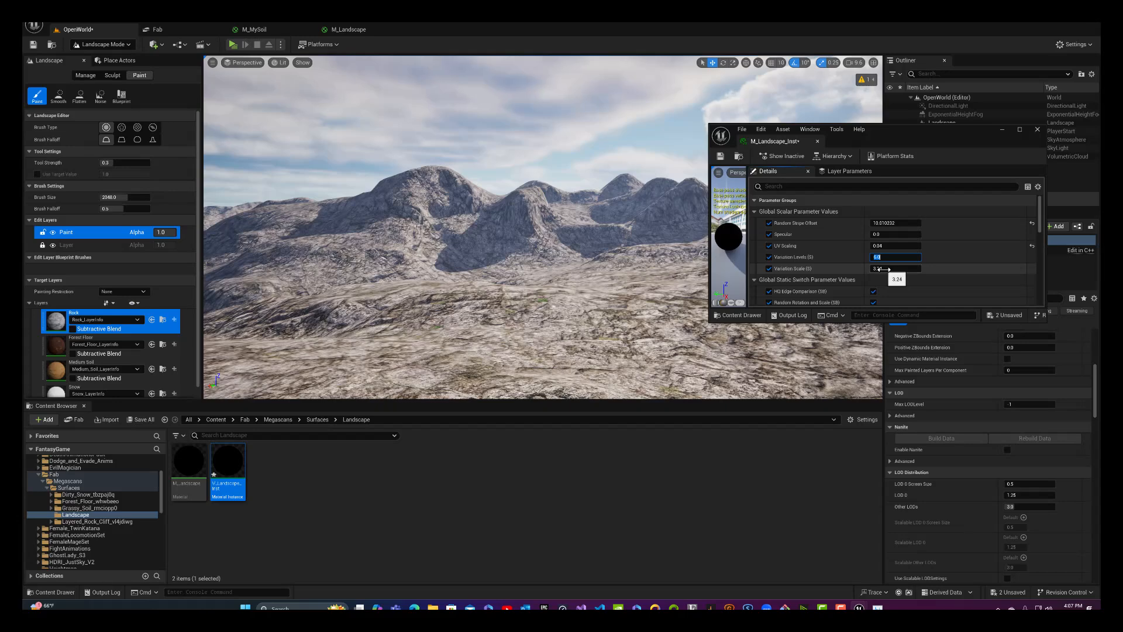
left_click_drag(881, 269, 887, 269)
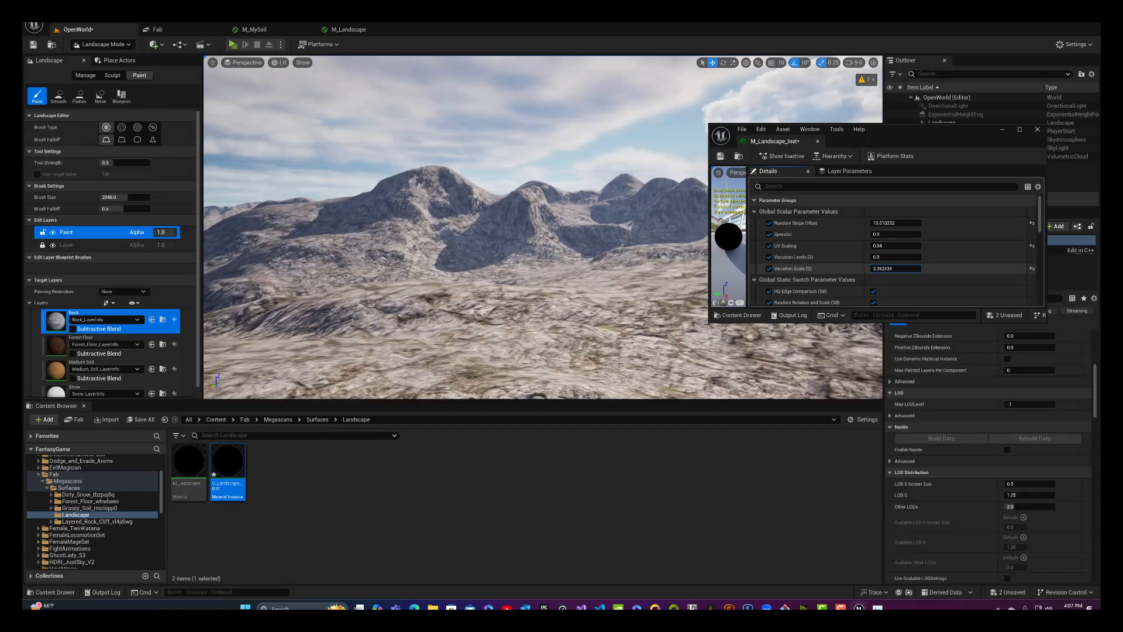
Step: Raise the Random Offset Variation slightly in the Texture Variation parameters of the landscape material instance
scroll(827, 269, "down", 4)
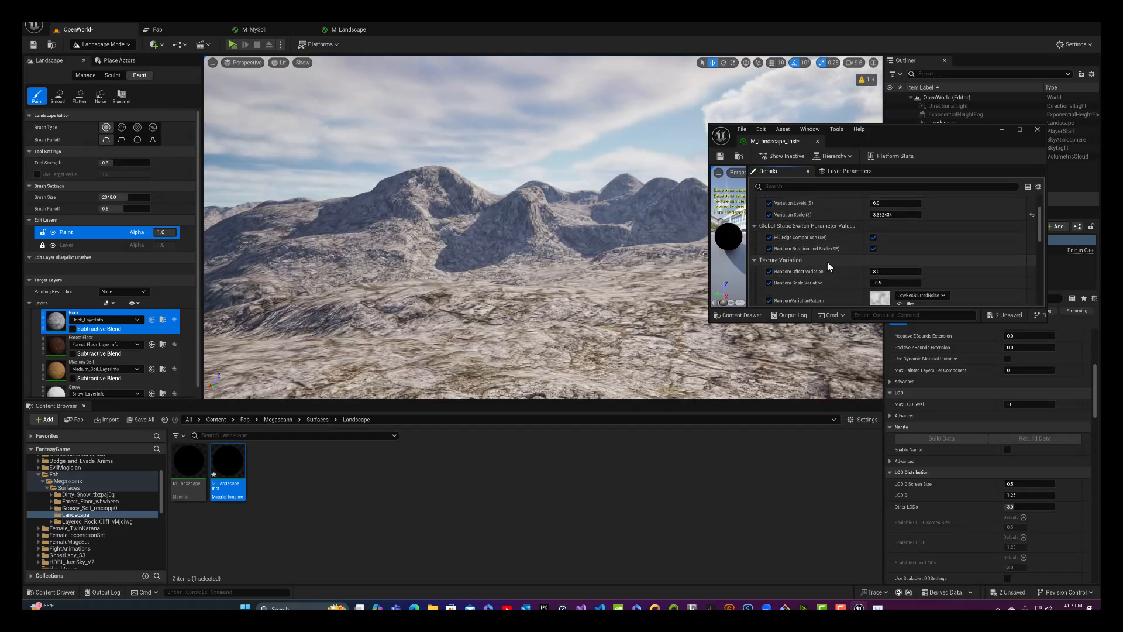
scroll(827, 262, "down", 4)
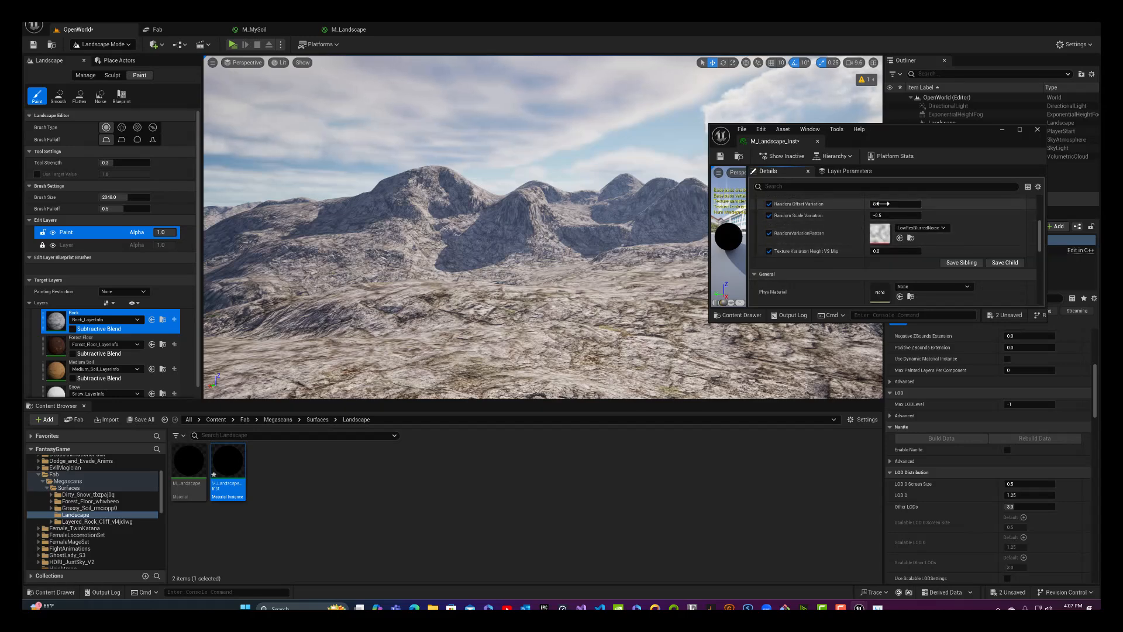
left_click_drag(878, 206, 880, 206)
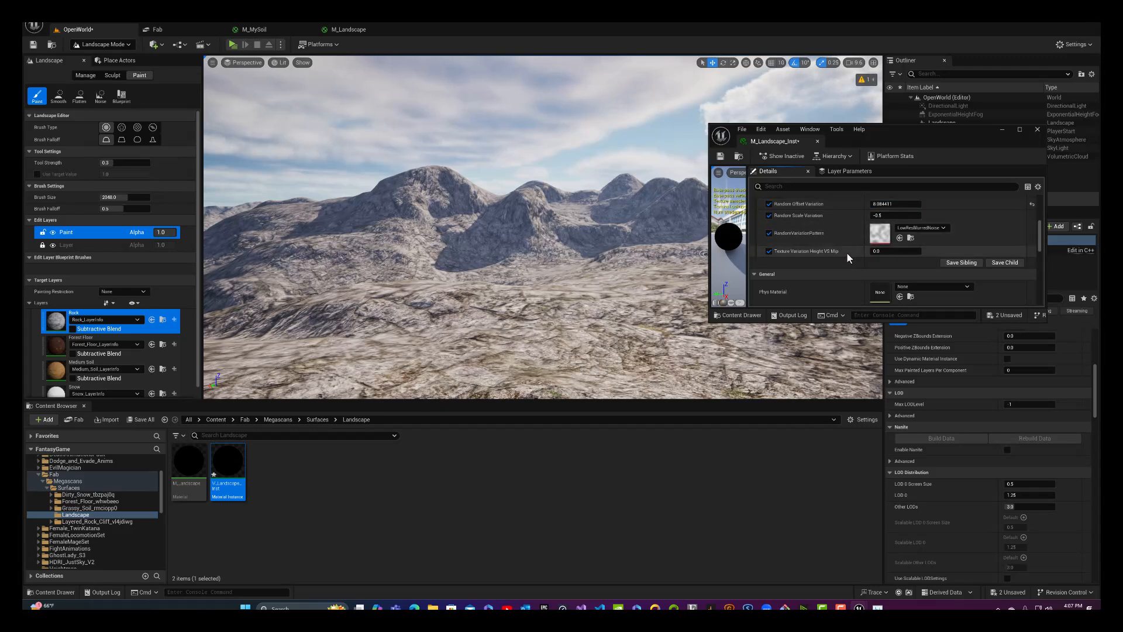
scroll(847, 252, "down", 3)
scroll(841, 250, "up", 5)
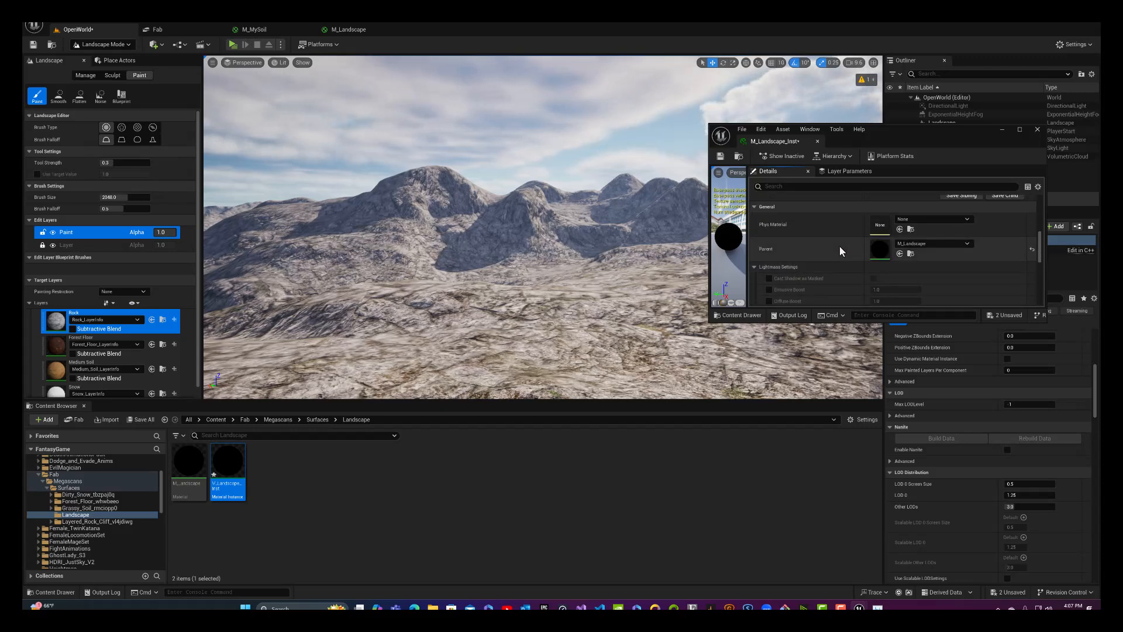
Step: Play-test the level by walking the character forward across the rock terrain, and exit back to the editor
right_click_drag(682, 230, 810, 277)
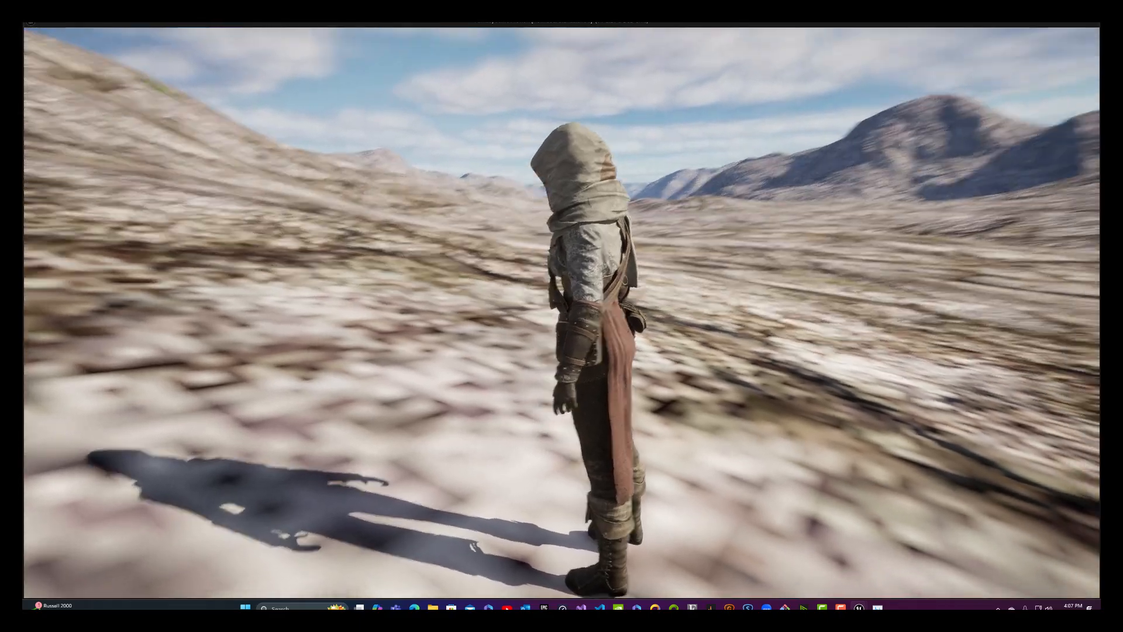
key("w")
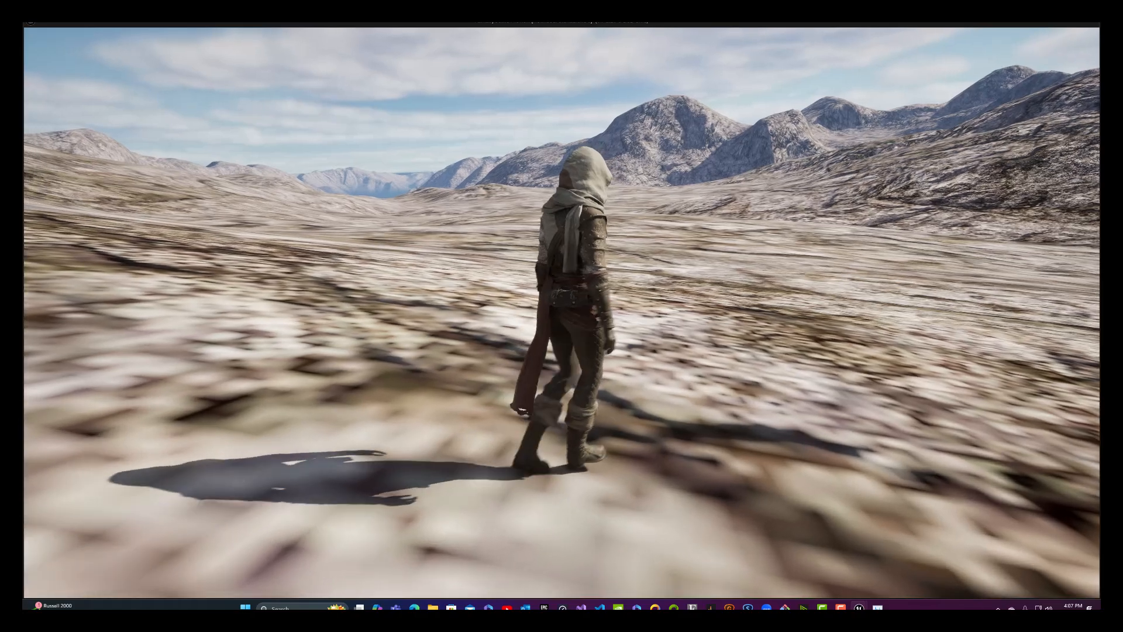
key("w")
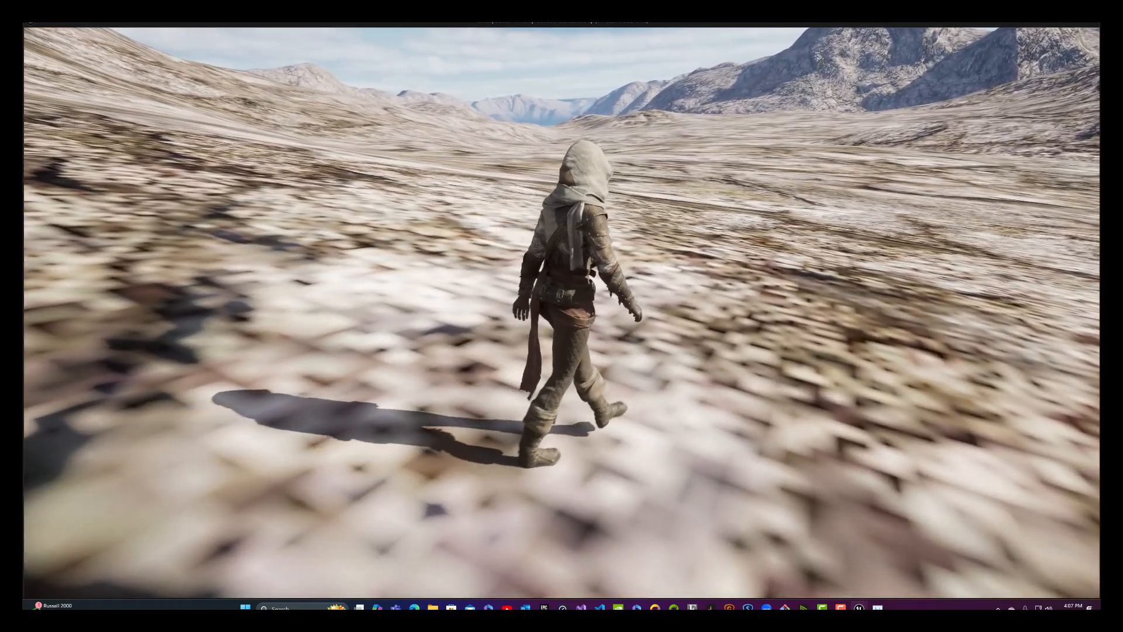
key("Escape")
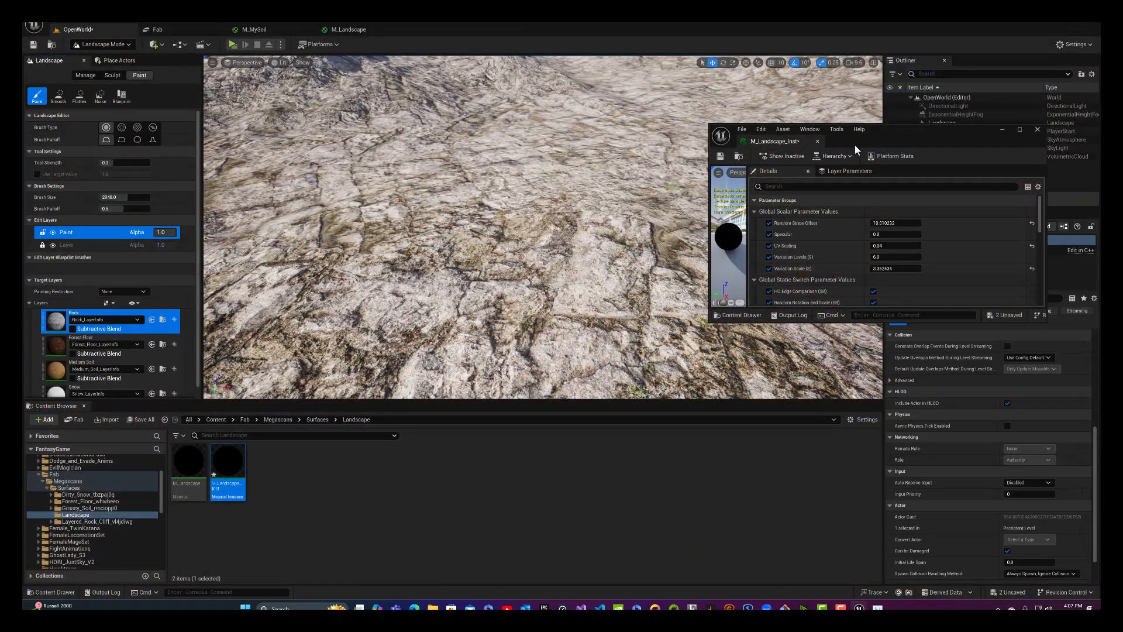
Step: Switch to Selection mode and focus the viewport on the PlayerStart actor, keeping the material instance window clear of it
left_click_drag(880, 136, 606, 131)
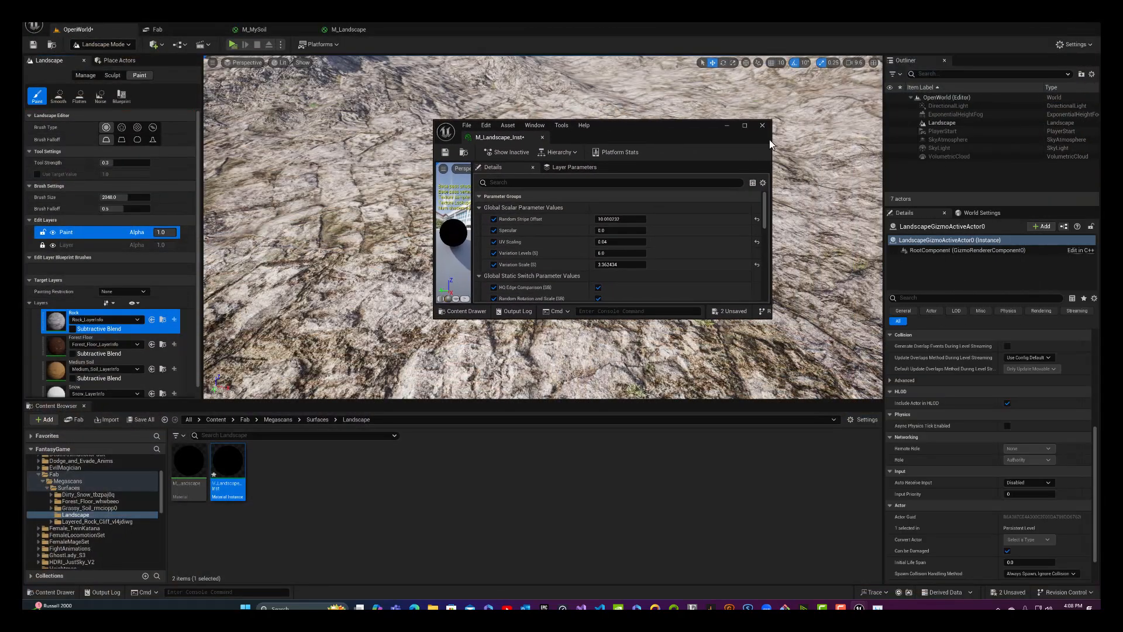
left_click(120, 44)
left_click(118, 58)
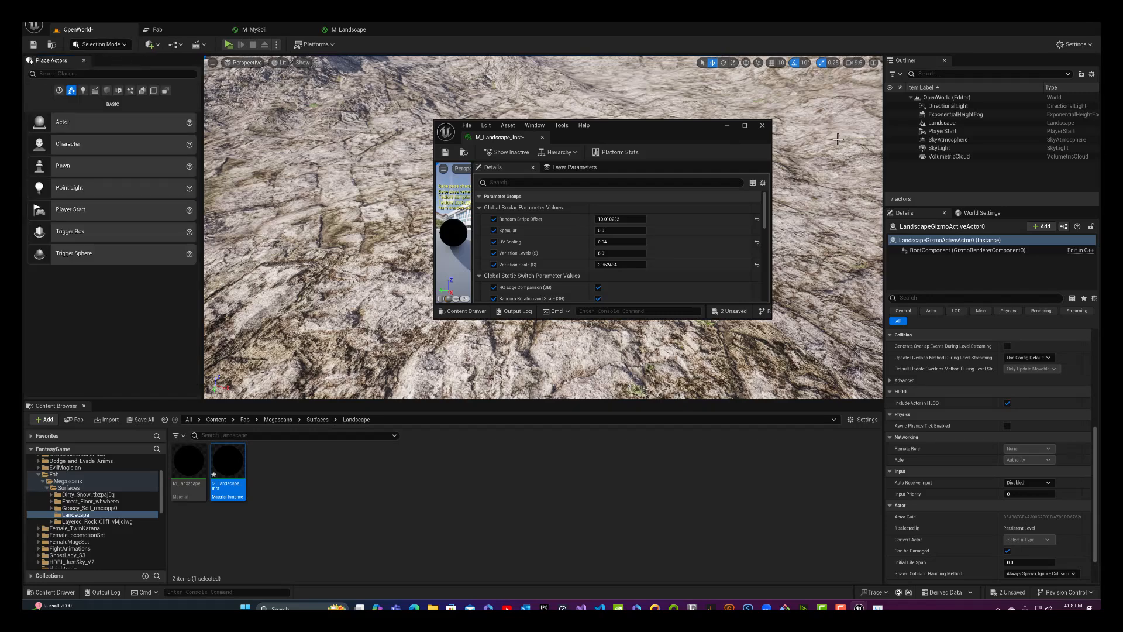
double_click(940, 133)
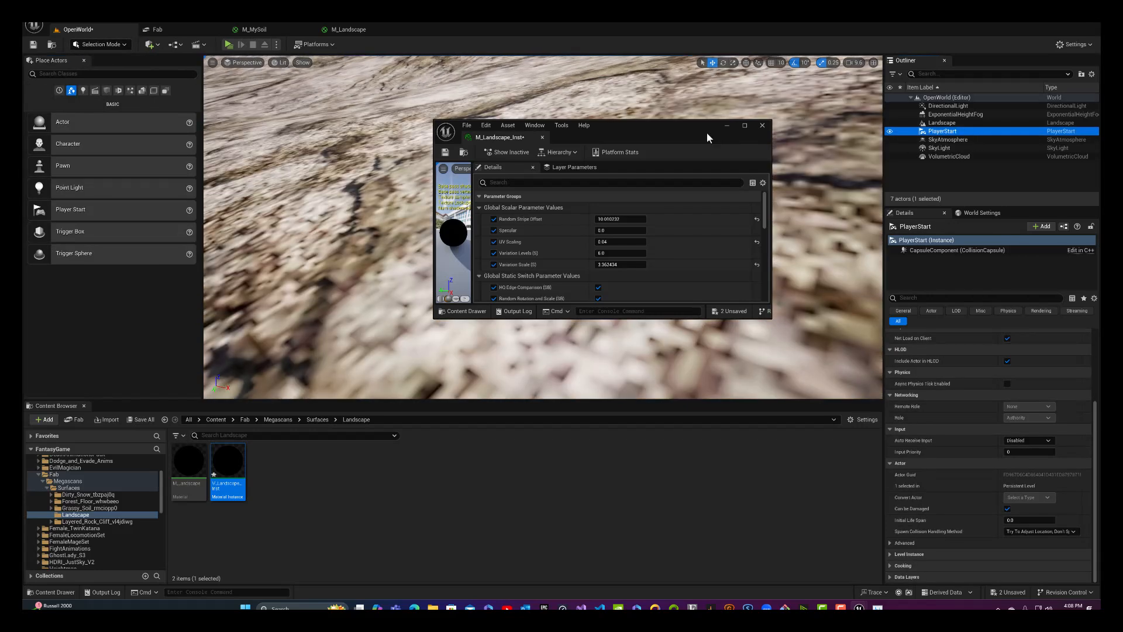
left_click_drag(644, 134, 895, 144)
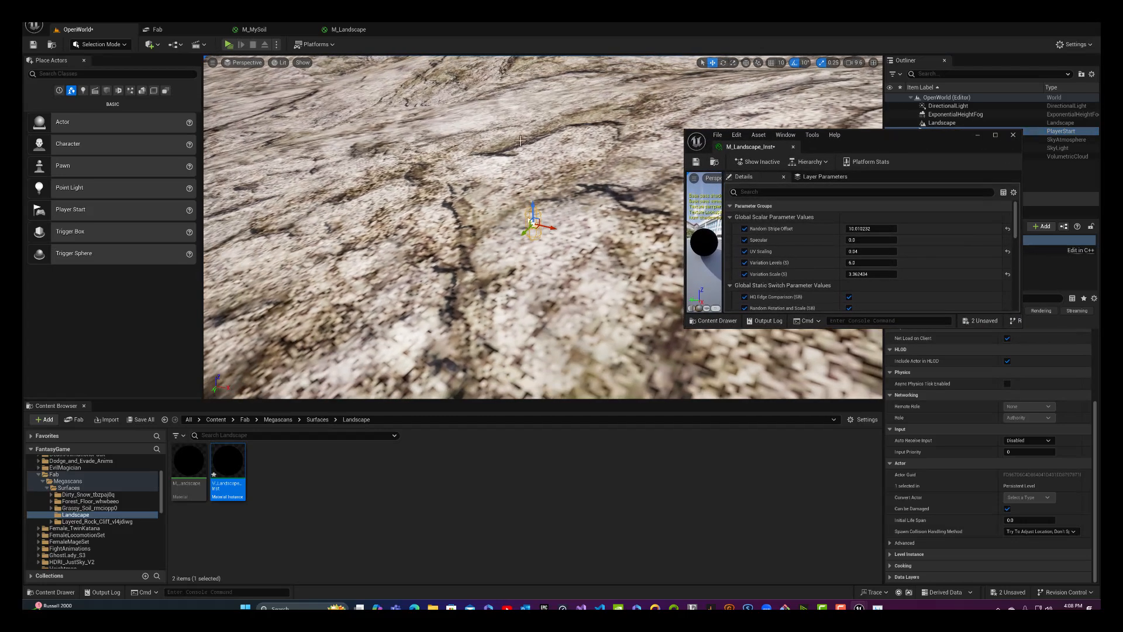
Step: Return to Landscape mode and choose the Forest Floor target layer for painting
left_click(110, 44)
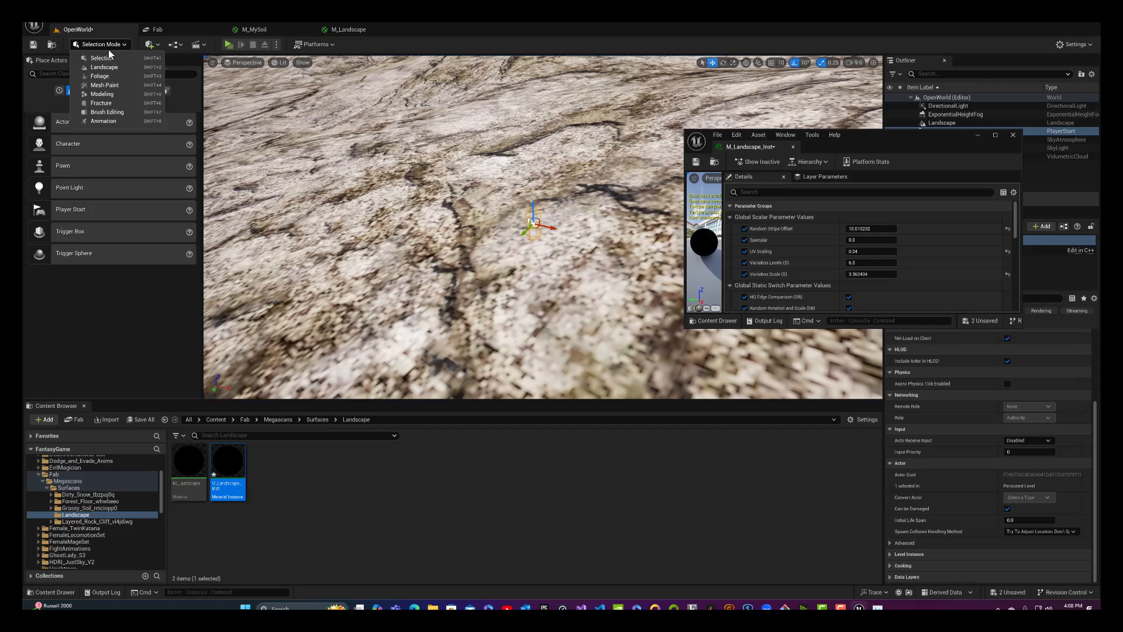
left_click(109, 63)
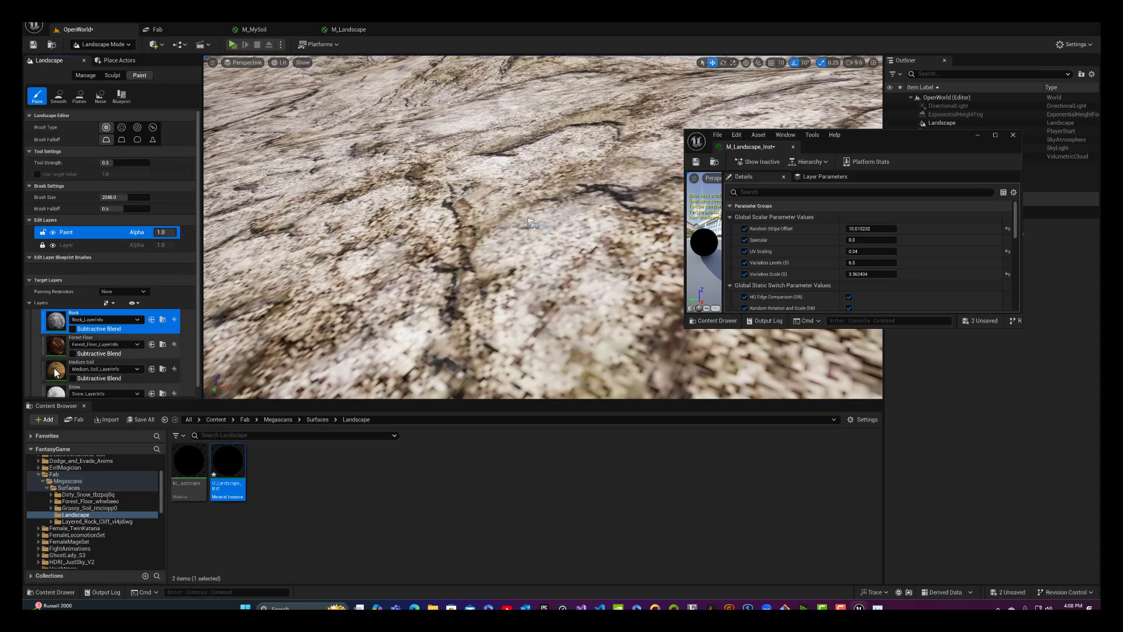
left_click(56, 350)
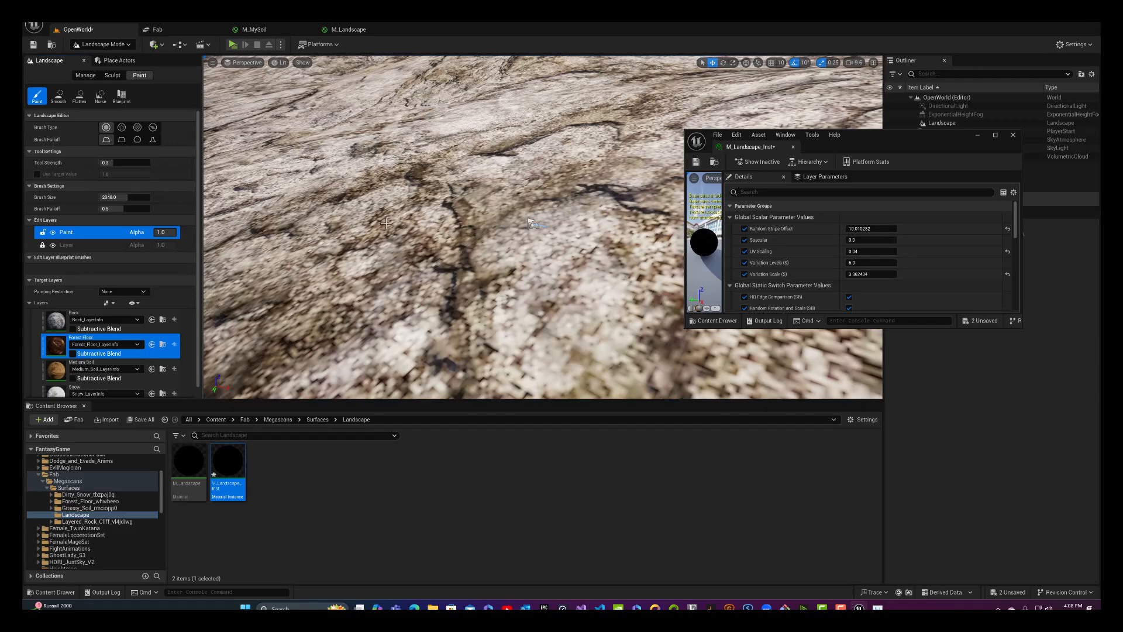
scroll(387, 224, "down", 2)
scroll(386, 223, "up", 2)
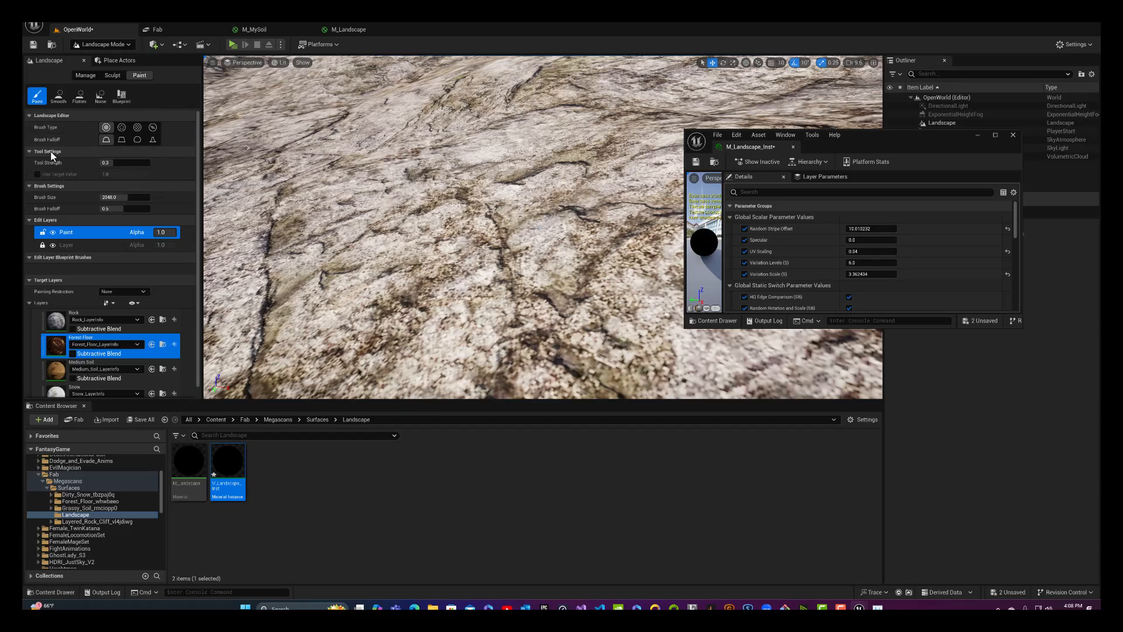
Step: Set the paint tool strength to 1.0, the brush size to about 3795 and the brush falloff to about 0.32
left_click_drag(105, 163, 150, 163)
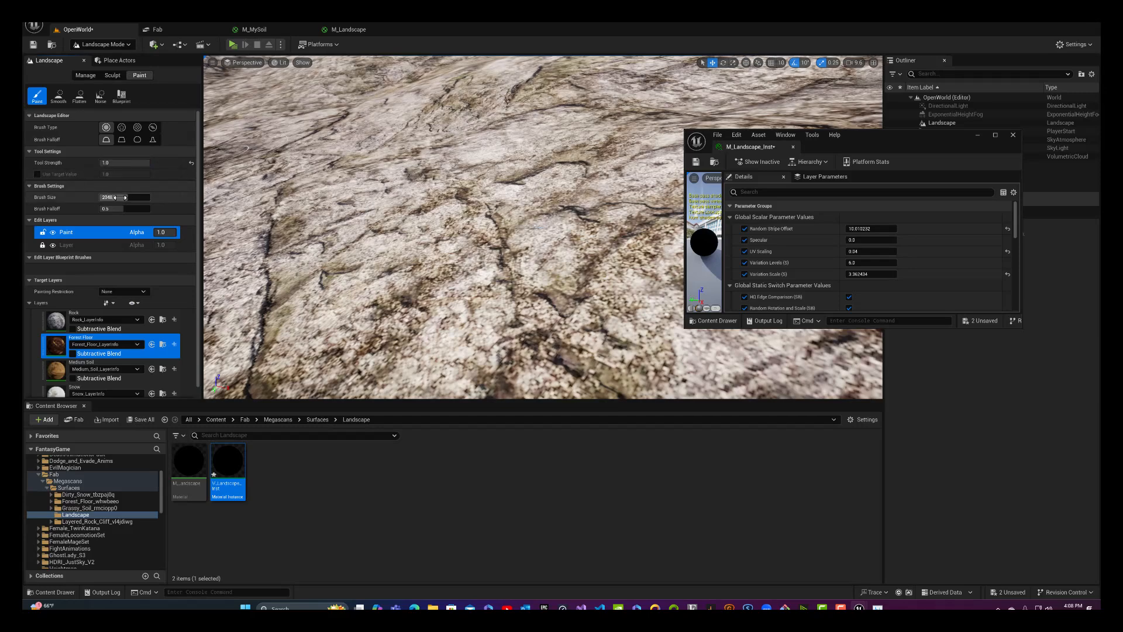
mouse_move(122, 197)
left_mouse_down()
mouse_move(143, 197)
mouse_move(119, 208)
left_mouse_up()
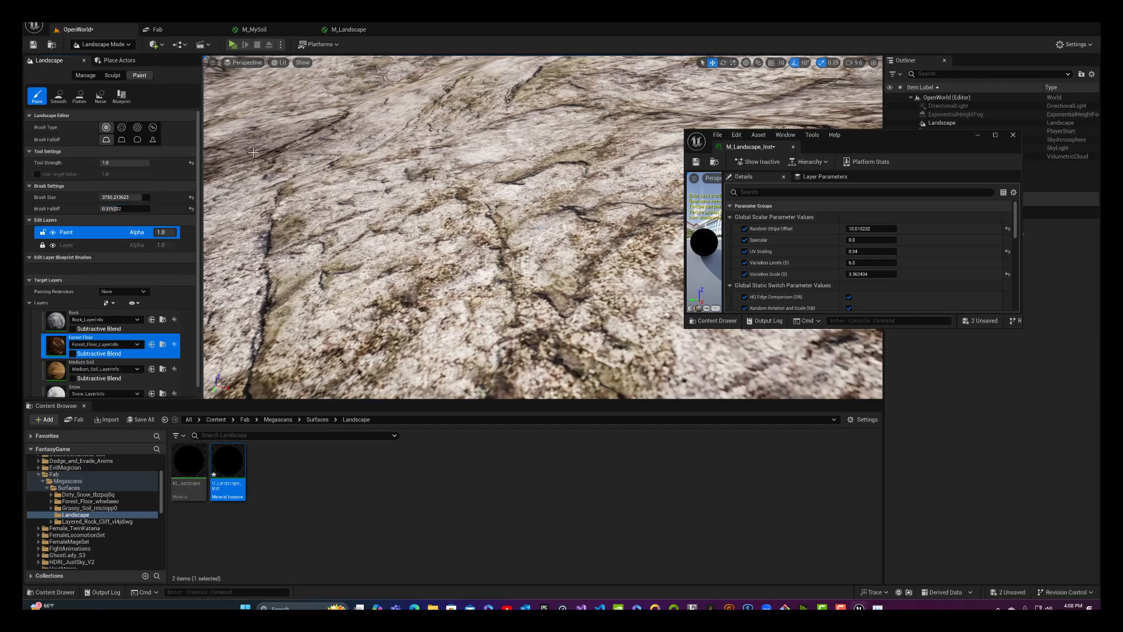
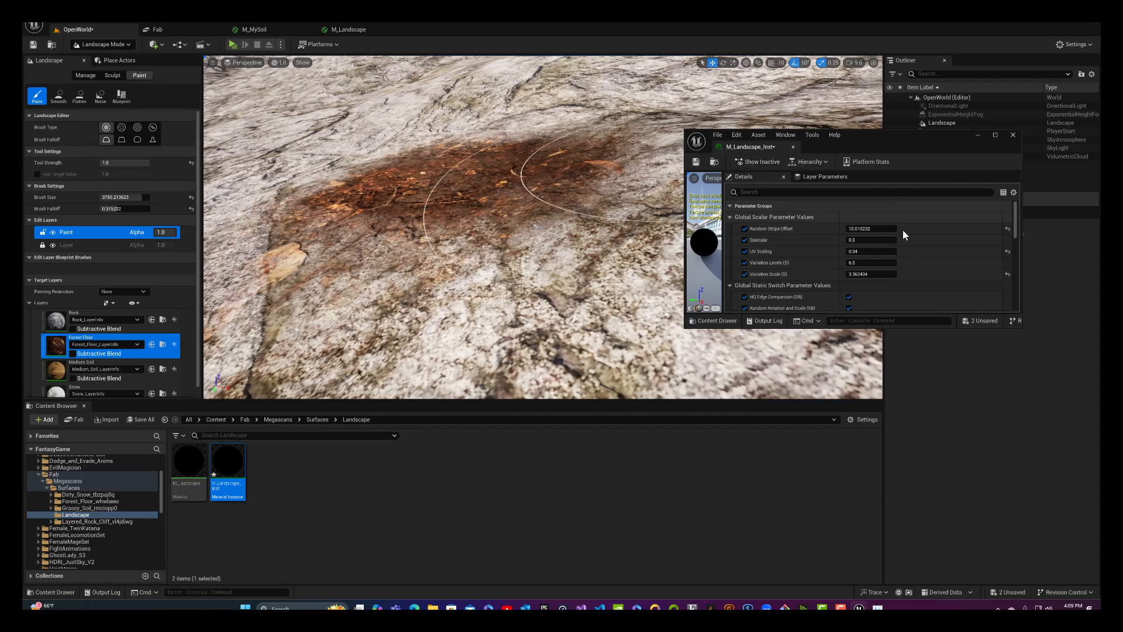
Step: Look through the landscape material instance's parameters and layer parameters for tiling controls specific to each layer
scroll(906, 229, "down", 3)
scroll(906, 229, "down", 5)
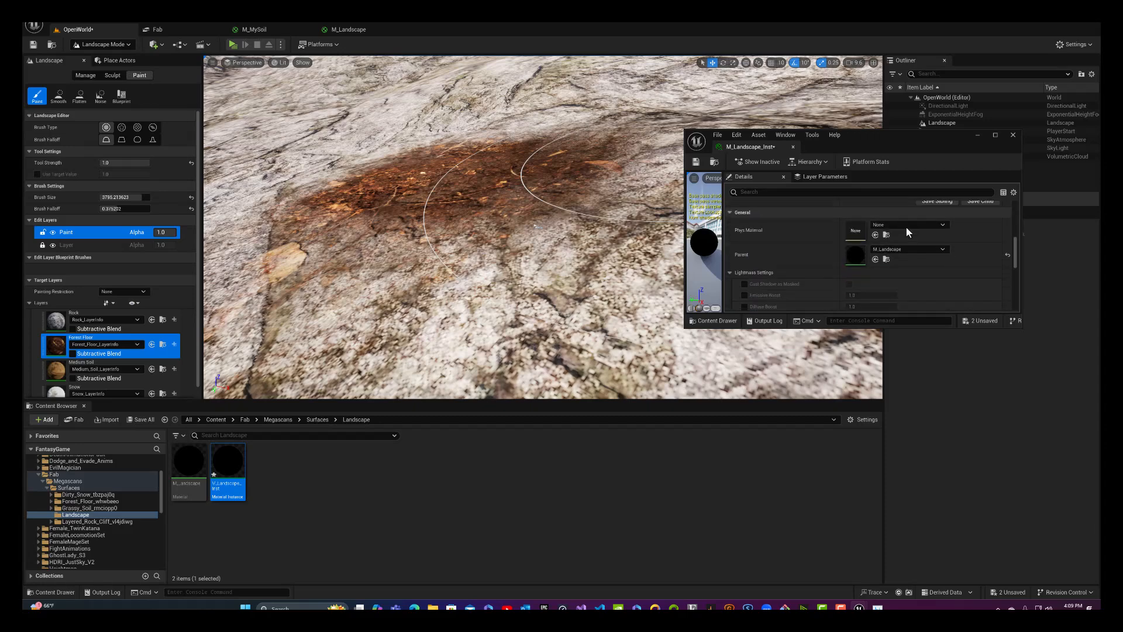
scroll(906, 226, "down", 5)
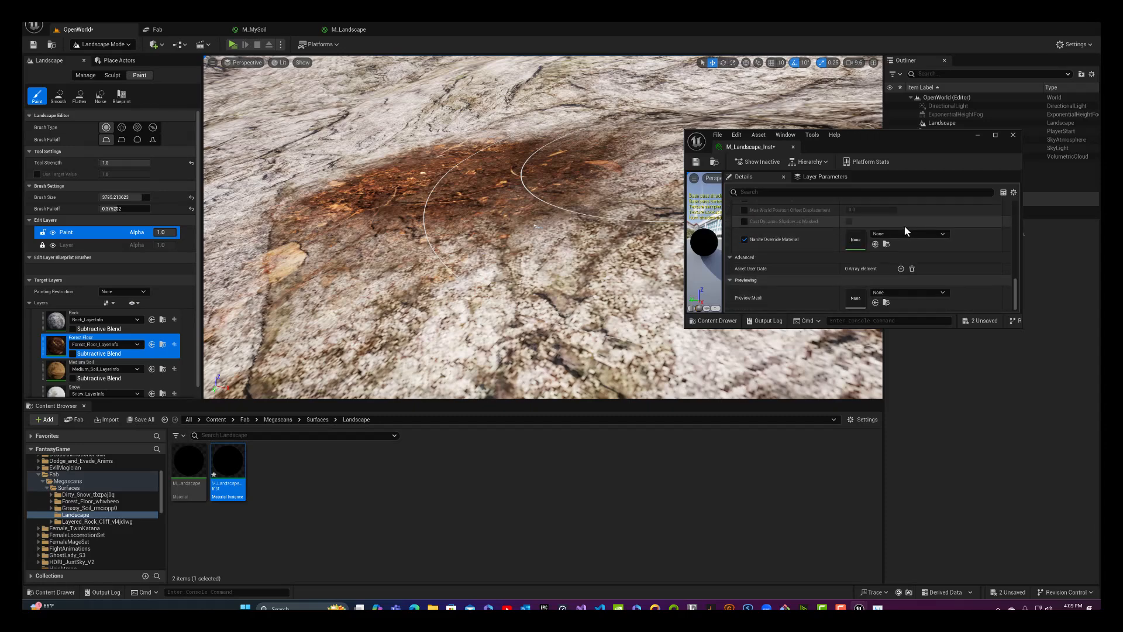
left_click(830, 177)
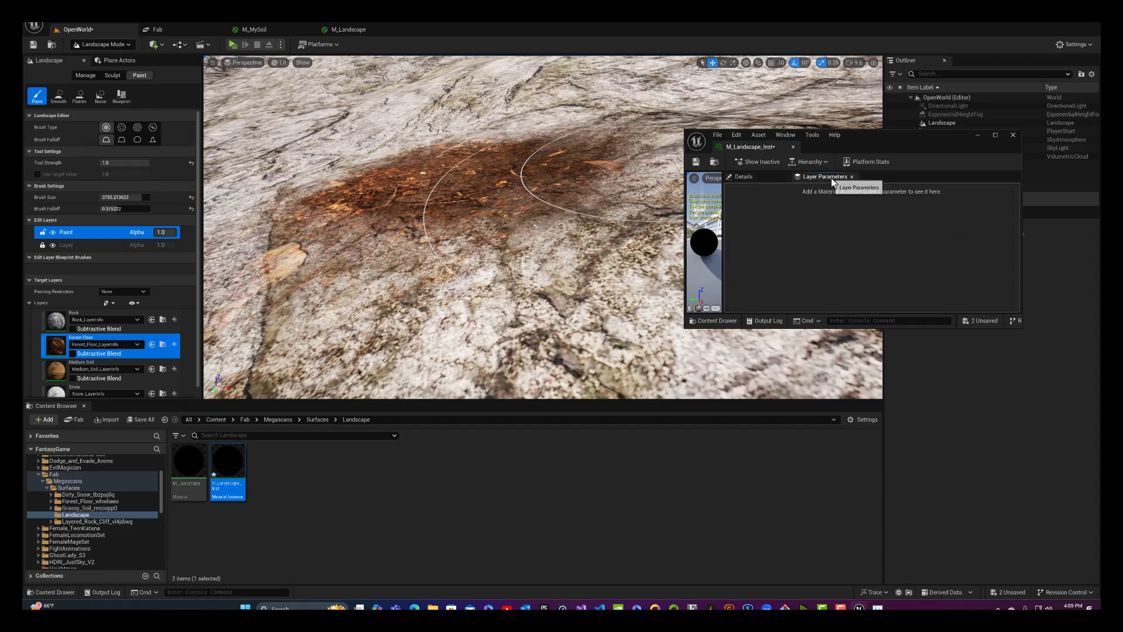
left_click(735, 177)
scroll(817, 233, "up", 5)
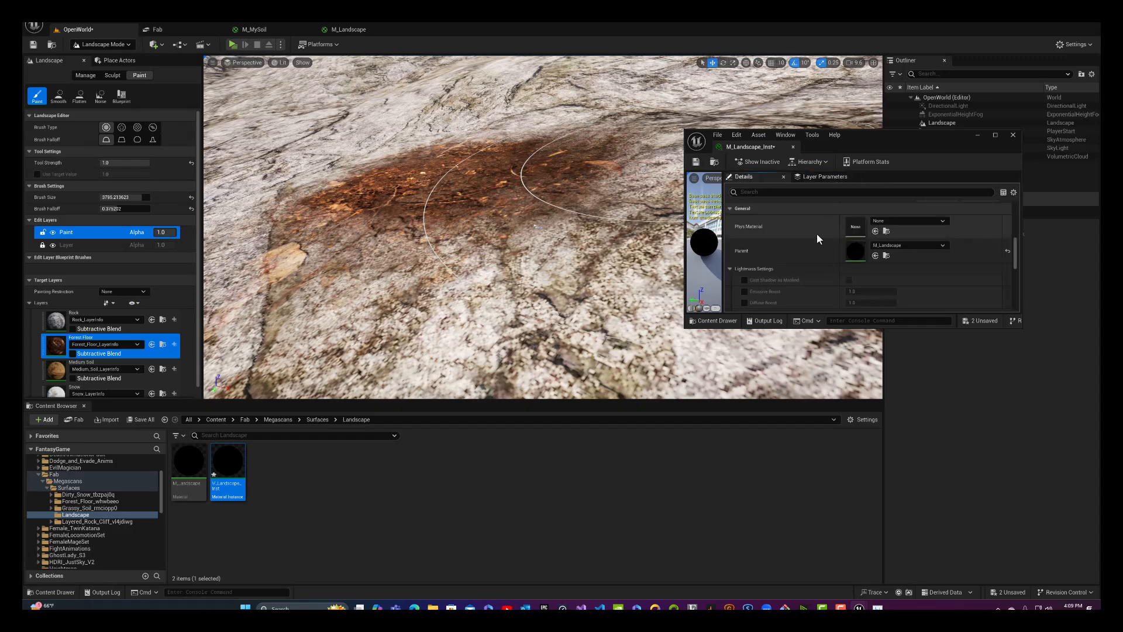
scroll(816, 232, "up", 4)
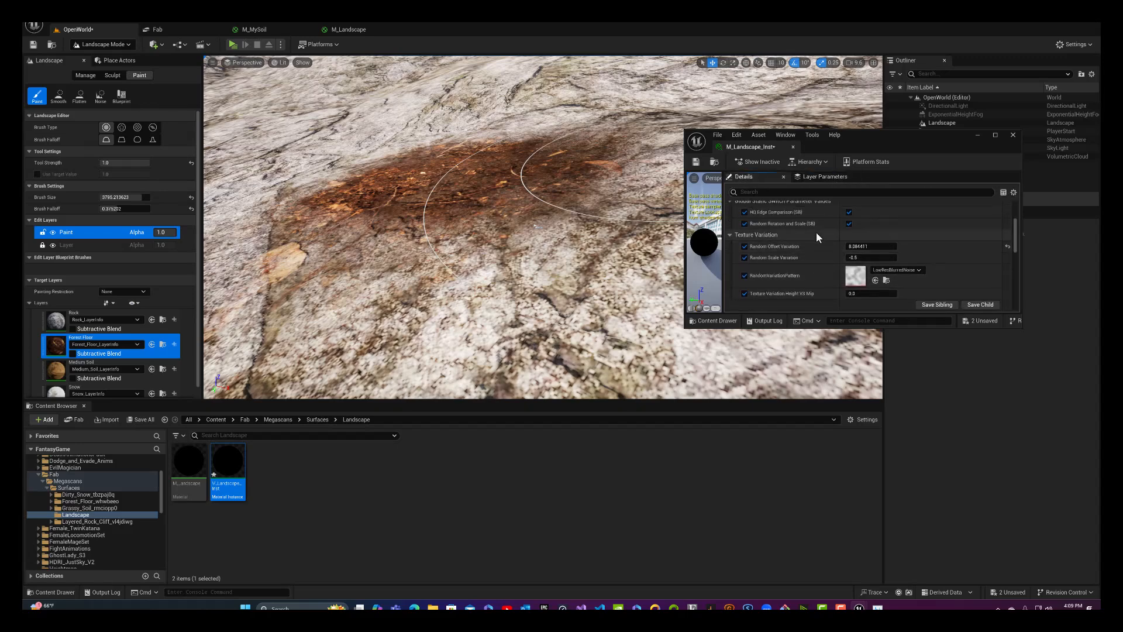
scroll(816, 232, "up", 1)
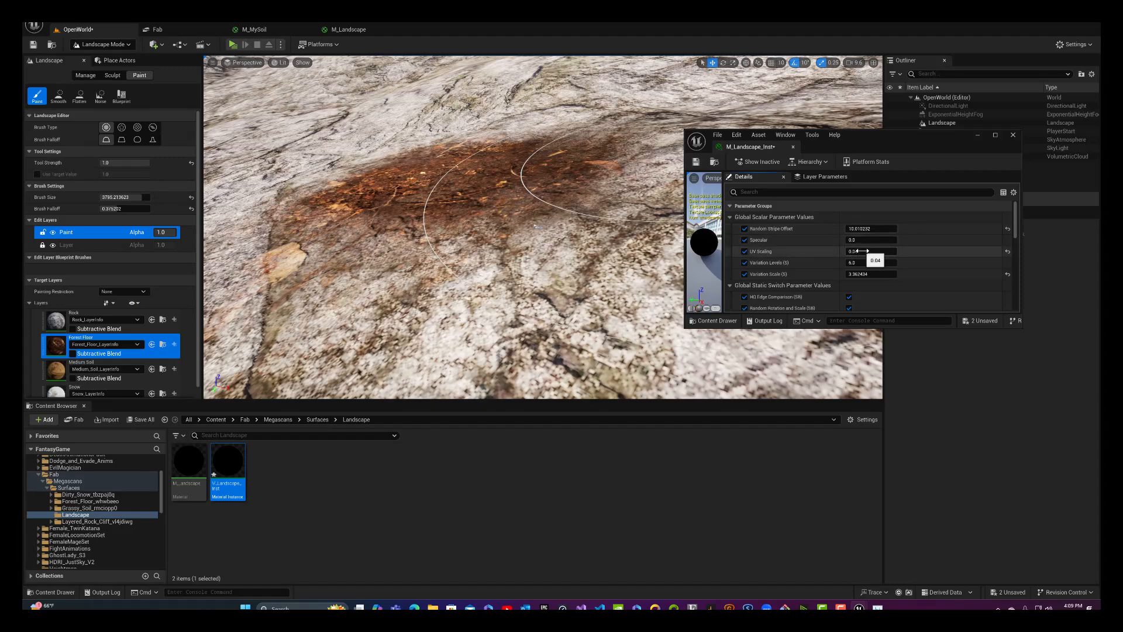
Step: Try a UV Scaling of about 0.029 in the material instance, restoring 0.04 and viewing the painted patch from farther back
mouse_move(858, 251)
left_mouse_down()
mouse_move(879, 251)
mouse_move(863, 251)
left_mouse_up()
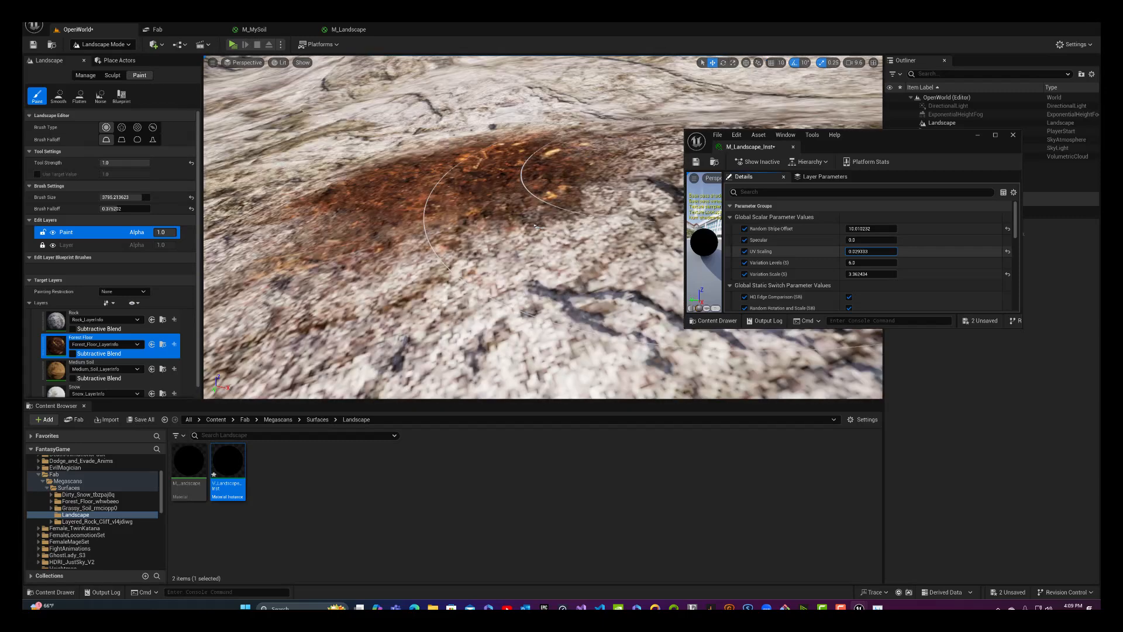
left_click(862, 251)
type(".04")
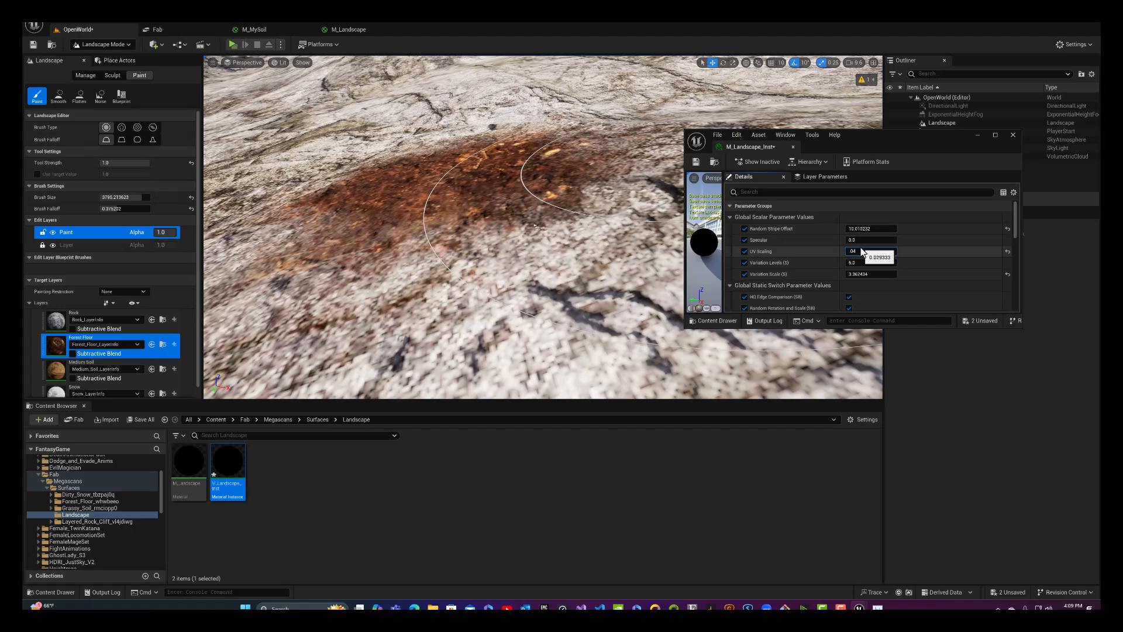
key("Return")
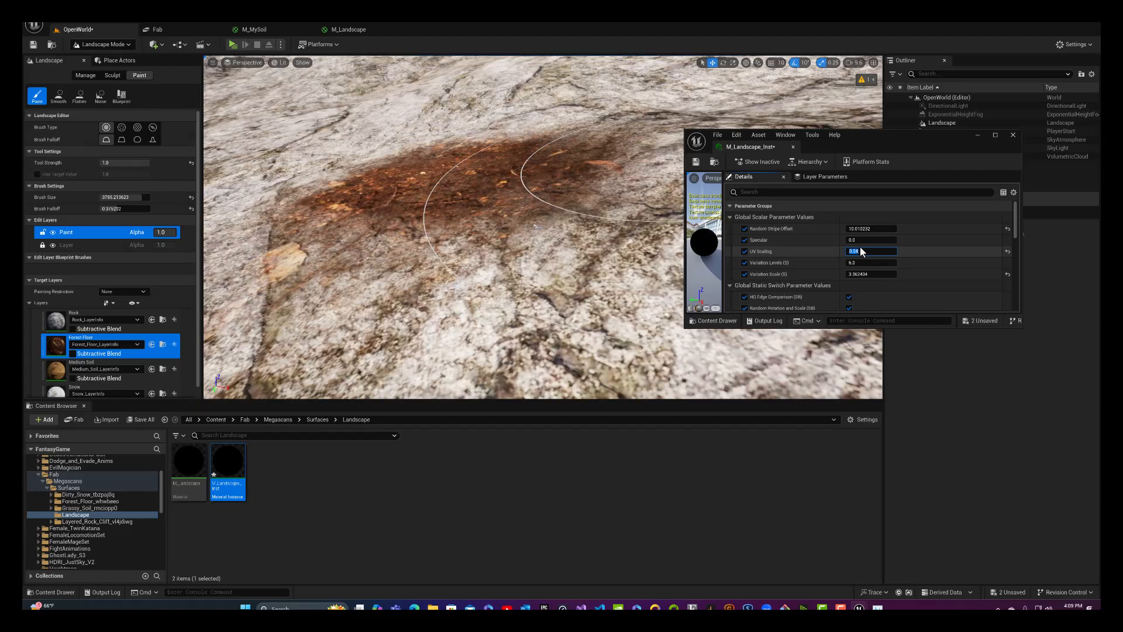
key("s")
mouse_move(543, 227)
right_mouse_down()
mouse_move(543, 196)
mouse_move(498, 170)
mouse_move(544, 173)
right_mouse_up()
mouse_move(556, 205)
left_mouse_down()
mouse_move(514, 243)
mouse_move(496, 244)
mouse_move(528, 218)
left_mouse_up()
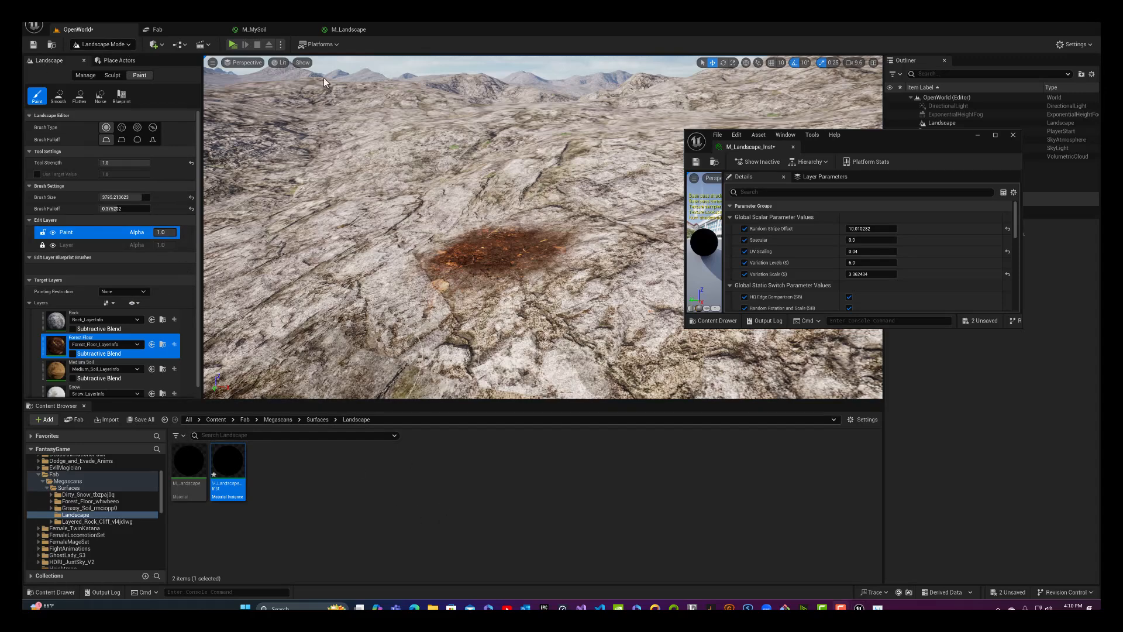
Step: In the M_Landscape material graph, rename the rock layer's UV Scaling parameter as UV Scaling Rock
left_click(346, 30)
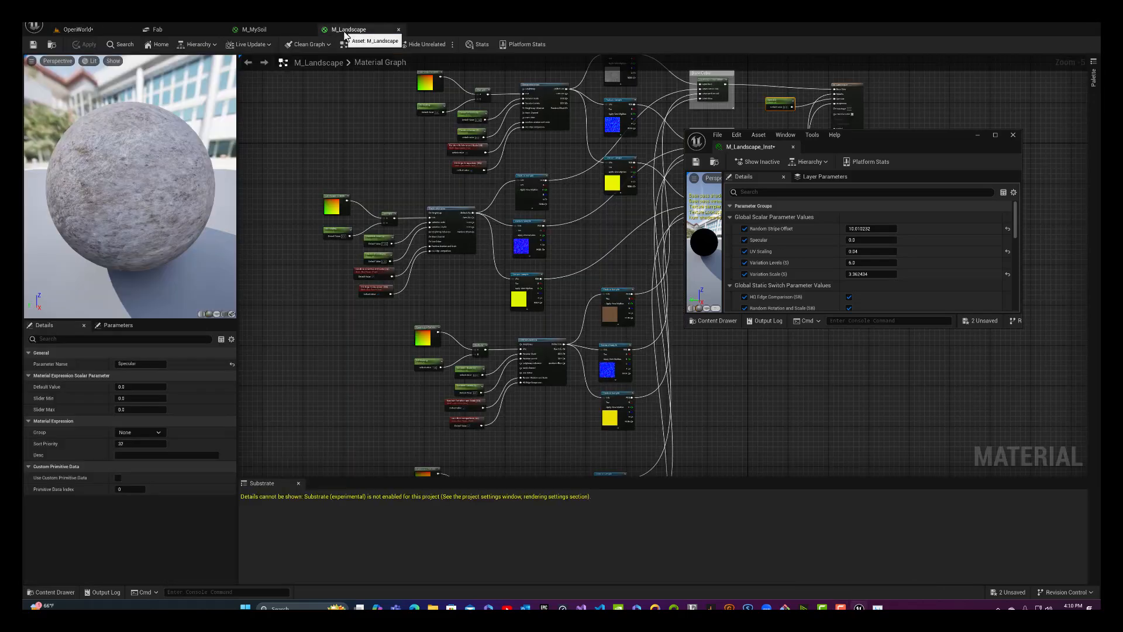
right_click_drag(340, 72, 342, 167)
scroll(442, 199, "up", 4)
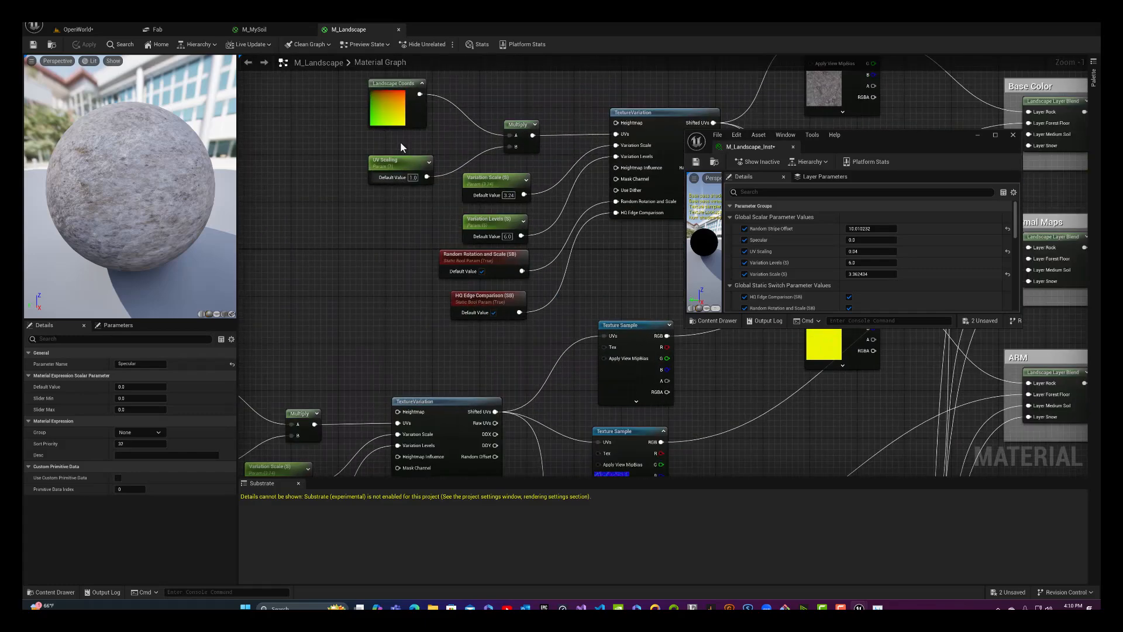
left_click_drag(868, 138, 914, 188)
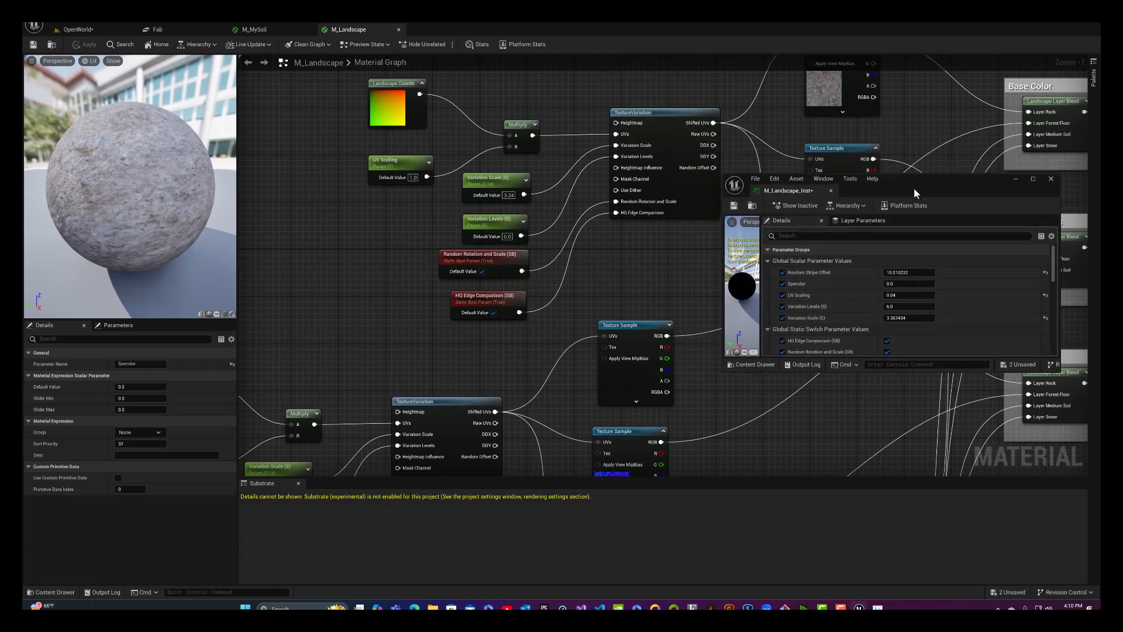
right_click_drag(576, 102, 541, 136)
left_click(368, 199)
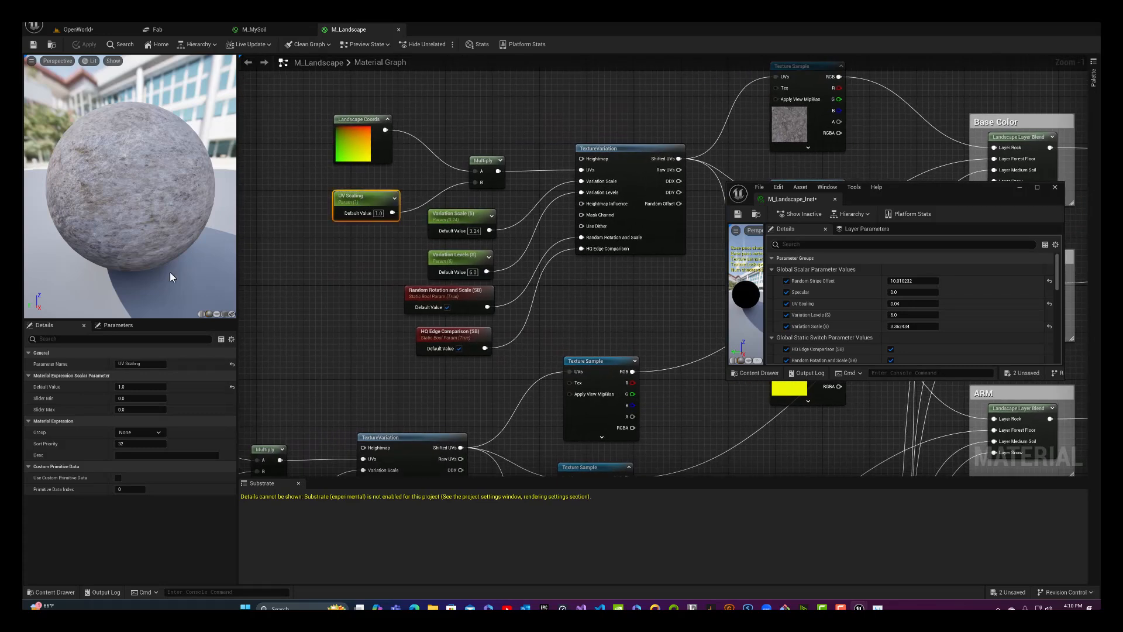
left_click(149, 364)
type("Rock")
key("Return")
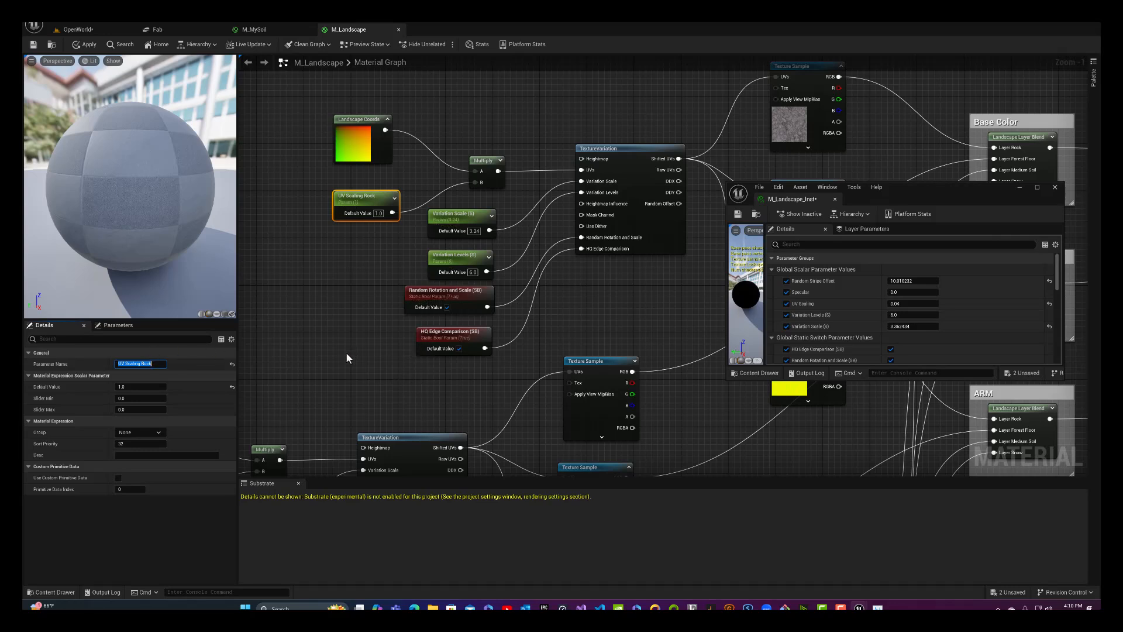
Step: Rename the UV Scaling parameter in the forest floor node group as UV Scaling Forest Floor
key("ctrl+z")
right_click_drag(573, 65, 567, 127)
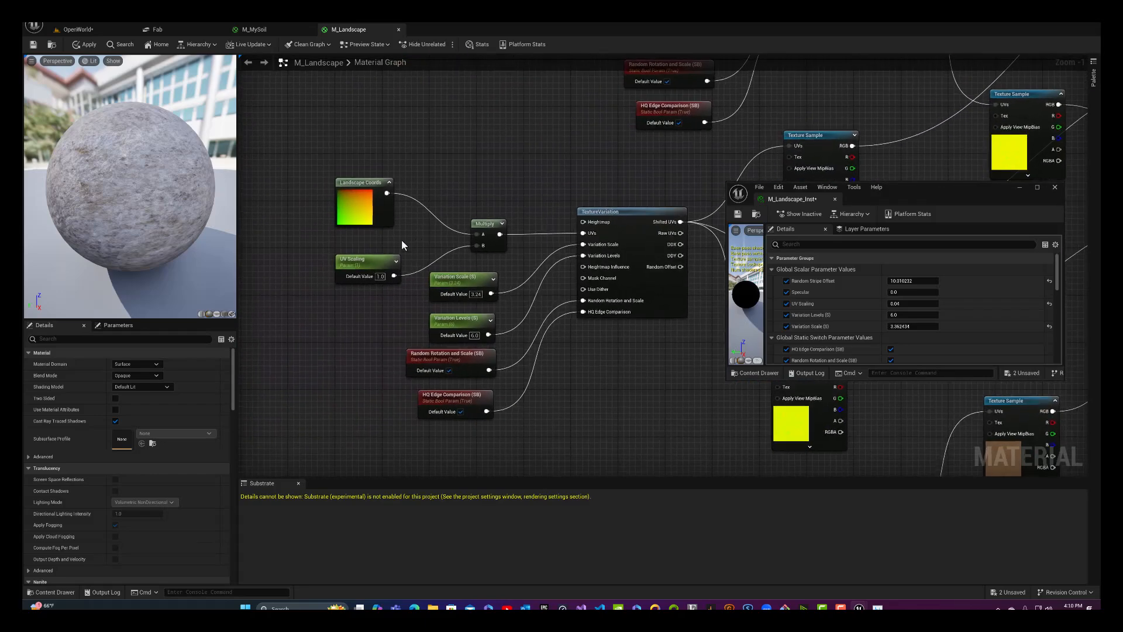
left_click(361, 262)
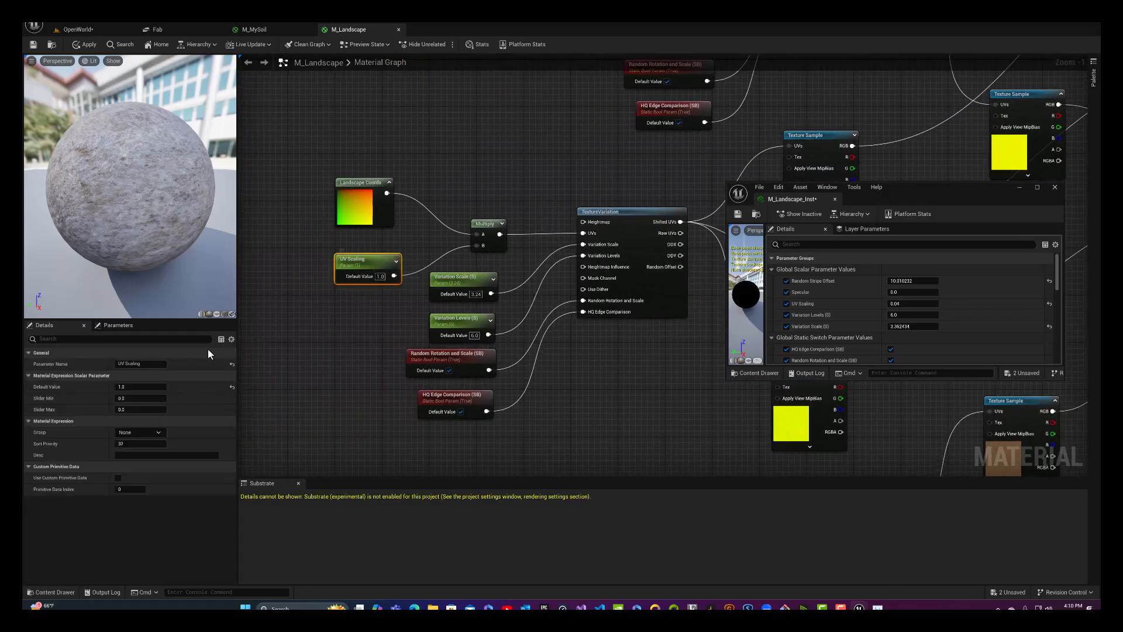
left_click(155, 363)
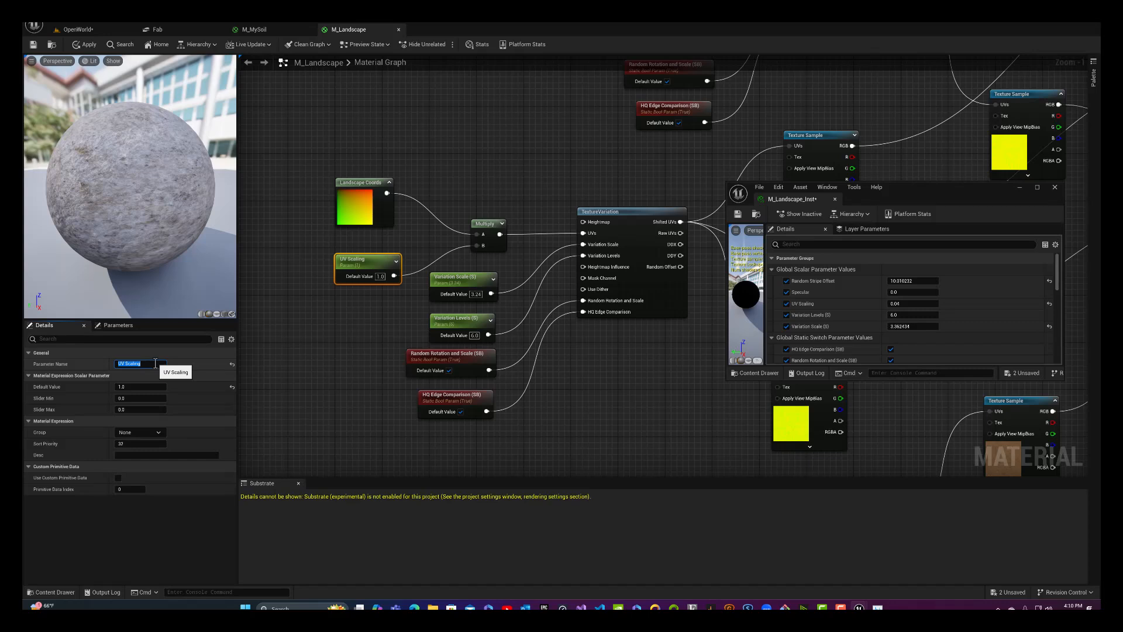
left_click(155, 363)
key("Return")
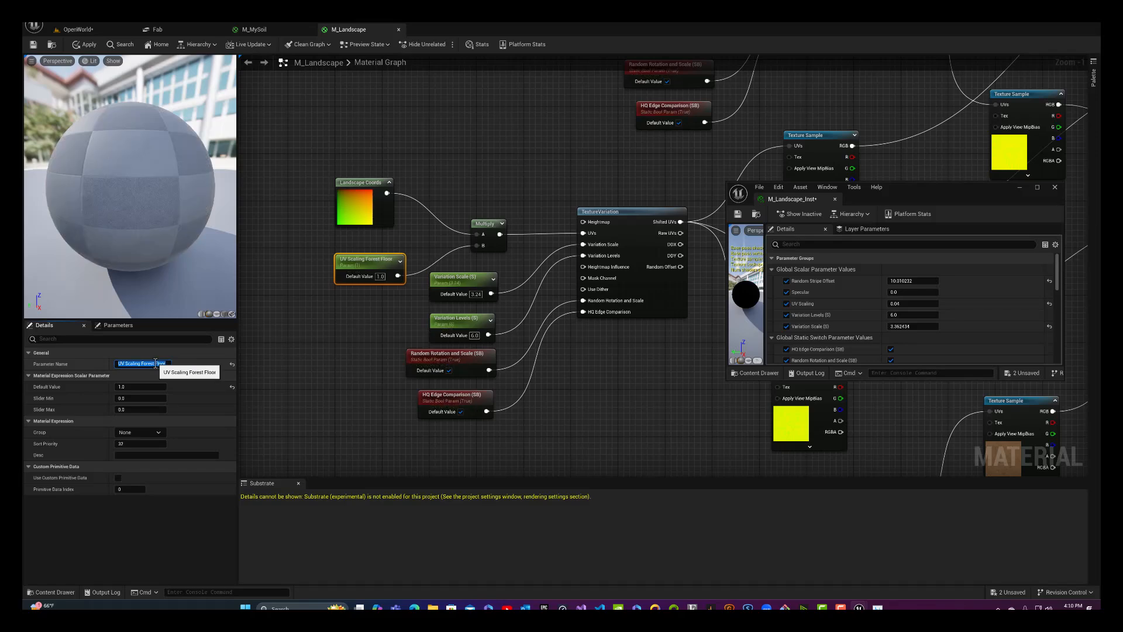
Step: Rename the medium soil group's UV Scaling parameter as UV Scaling Medium Soil
right_click_drag(316, 333, 472, 316)
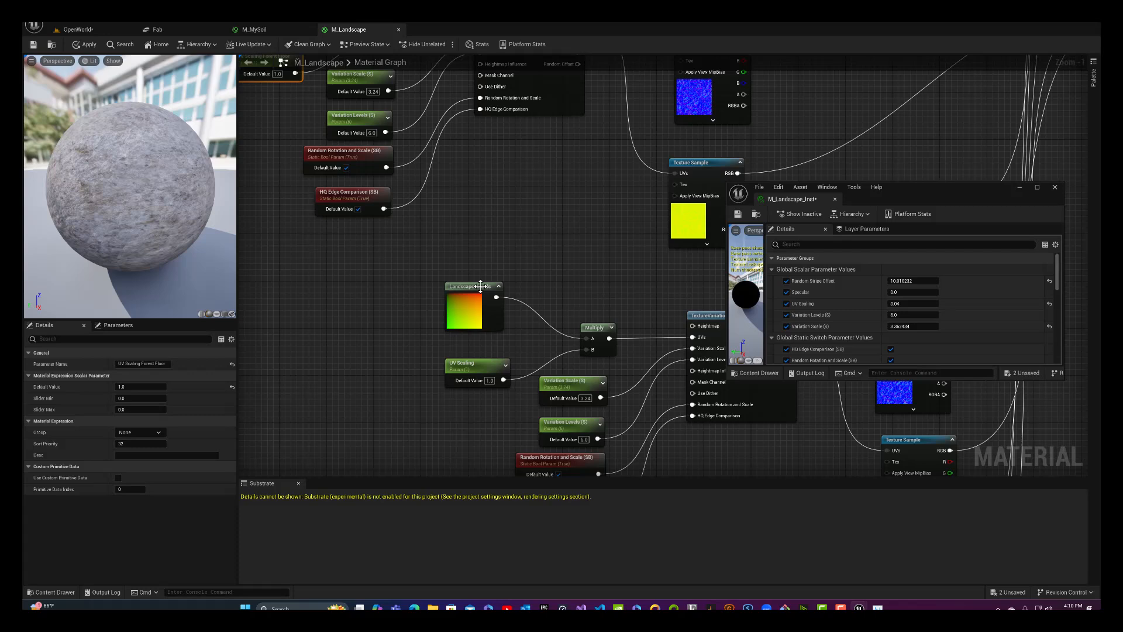
left_click(459, 370)
left_click(143, 363)
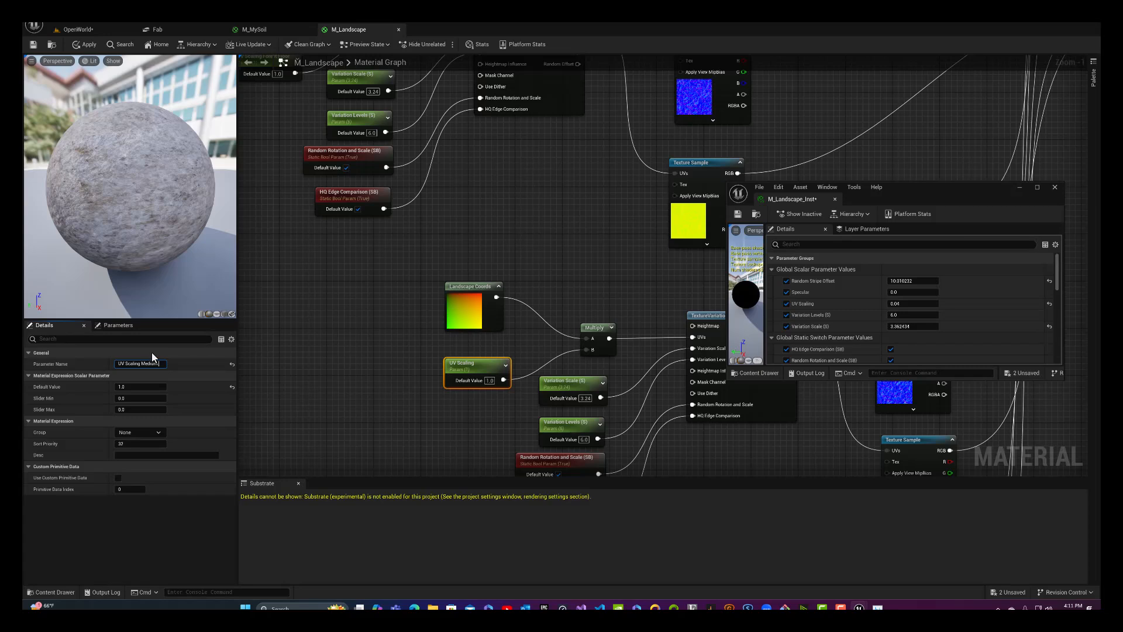
type("Medium Soil")
key("Return")
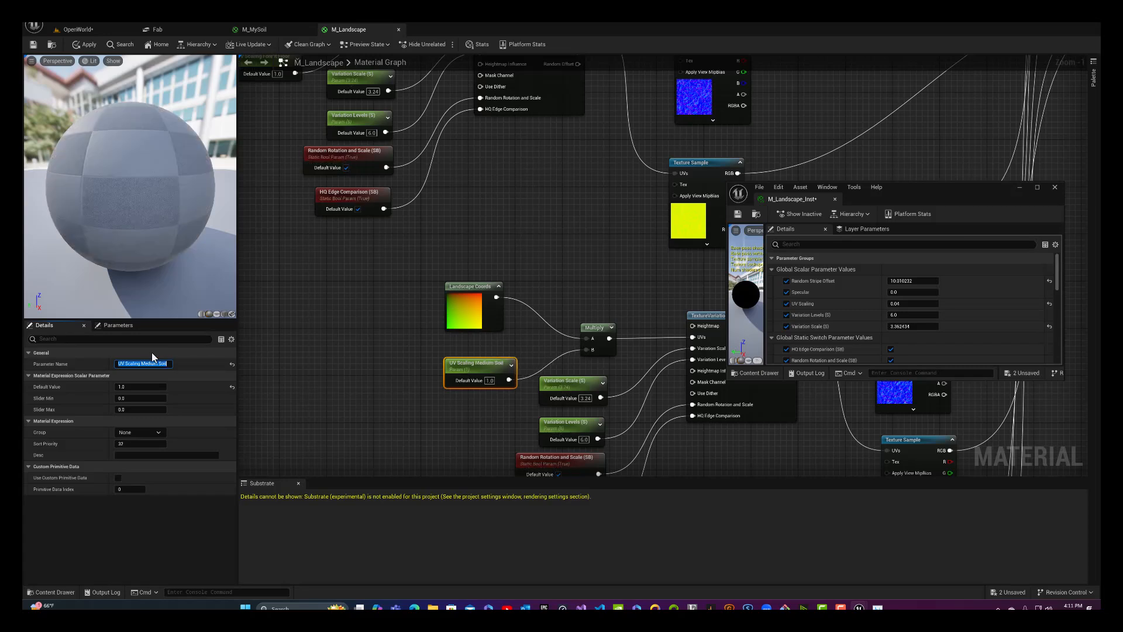
Step: Rename the last node group's UV Scaling parameter as UV Scaling Snow and apply the material changes
right_click_drag(318, 351, 343, 7)
right_click_drag(529, 441, 477, 321)
left_click(433, 235)
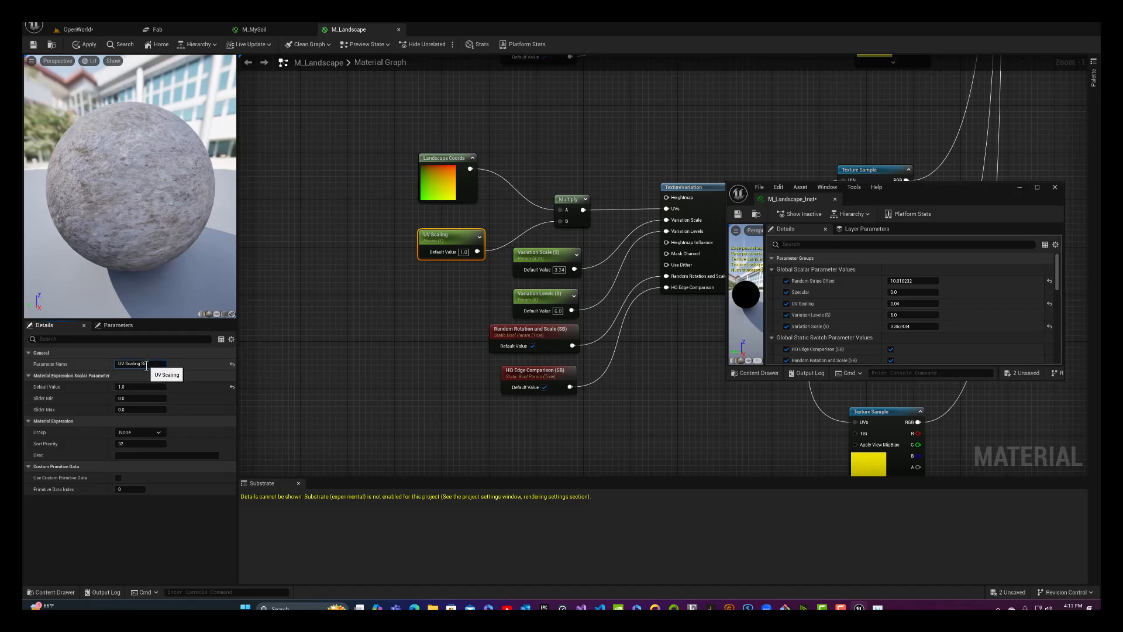
key("Return")
left_click(80, 45)
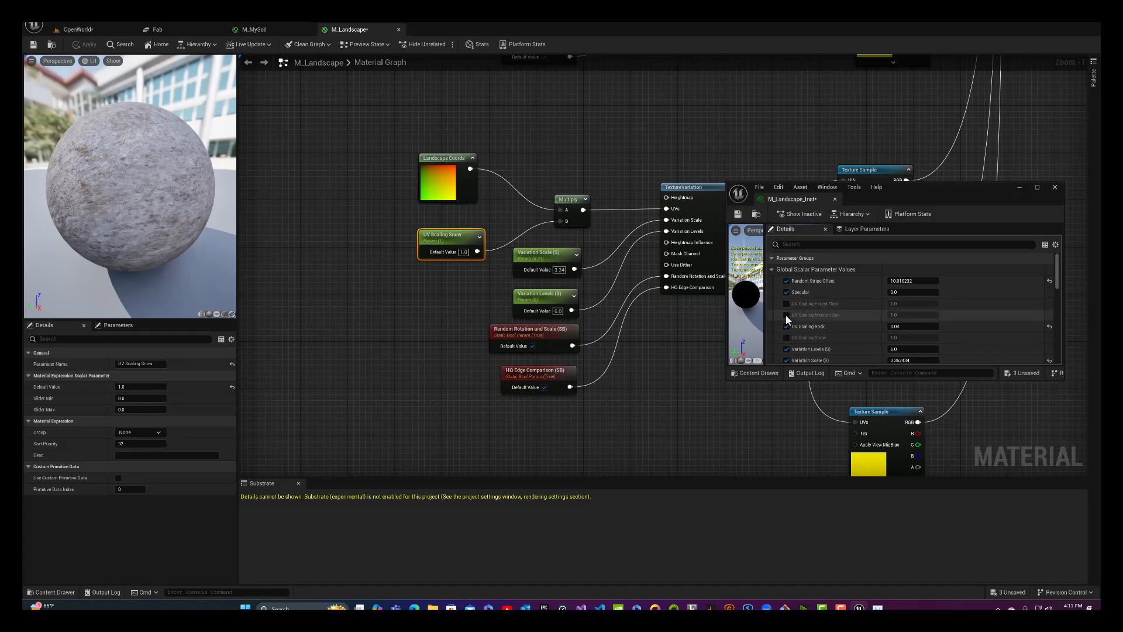
Step: Enable the UV Scaling overrides for Medium Soil, Forest Floor and Snow in the landscape material instance
left_click(785, 315)
left_click(785, 306)
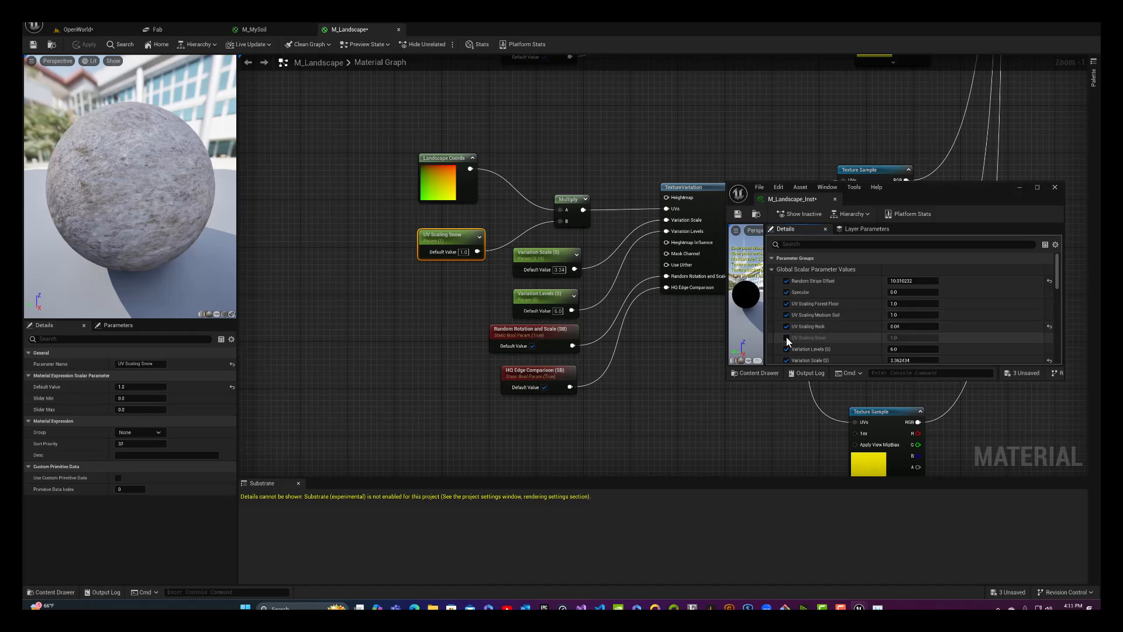
left_click(786, 338)
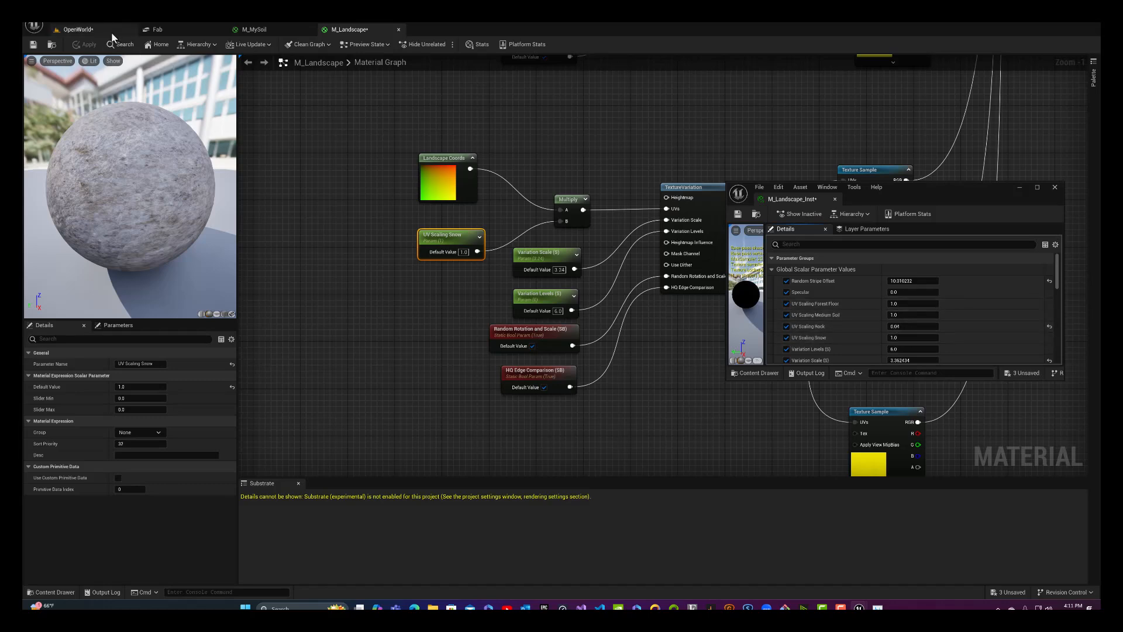
Step: Play-test the OpenWorld level by running the character across the painted forest floor, and return to the editor
left_click(78, 29)
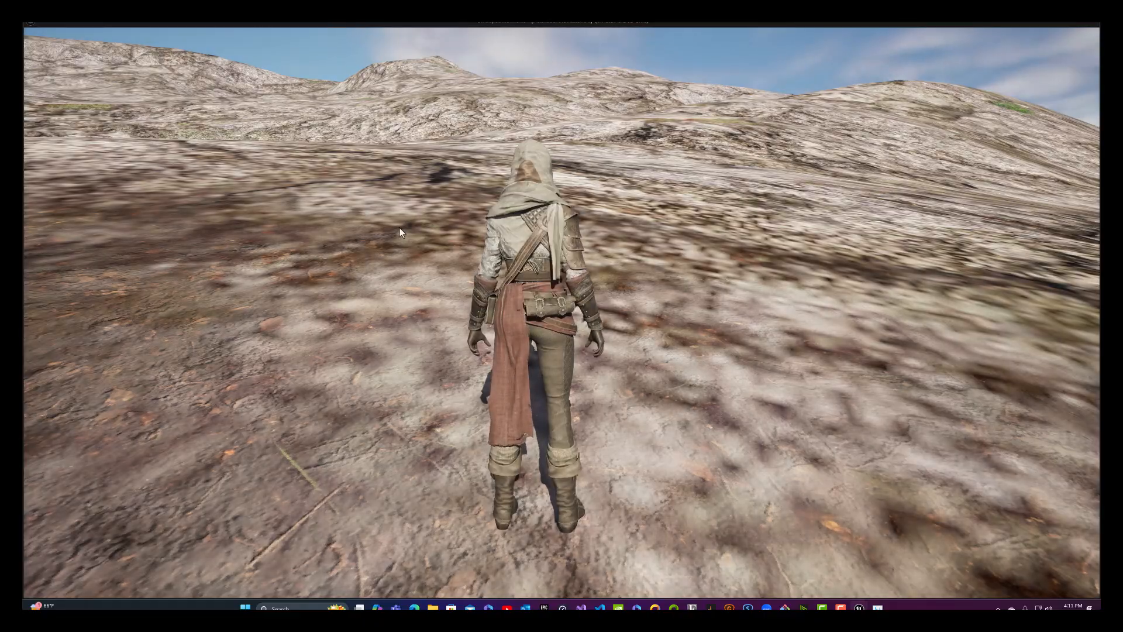
left_click(399, 227)
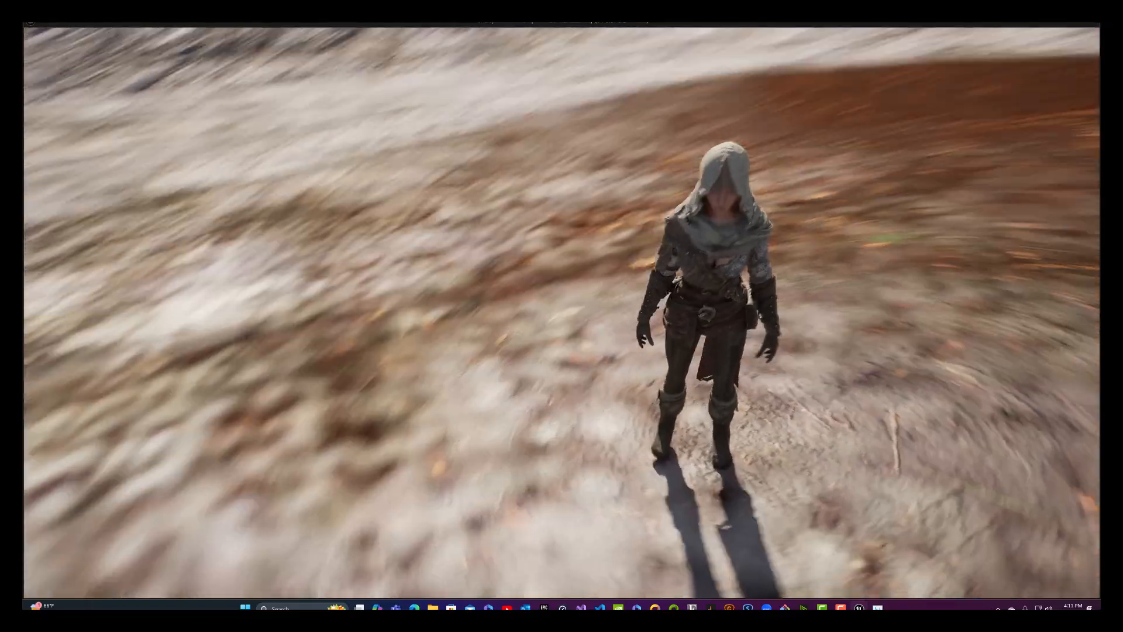
key("w")
key("w")
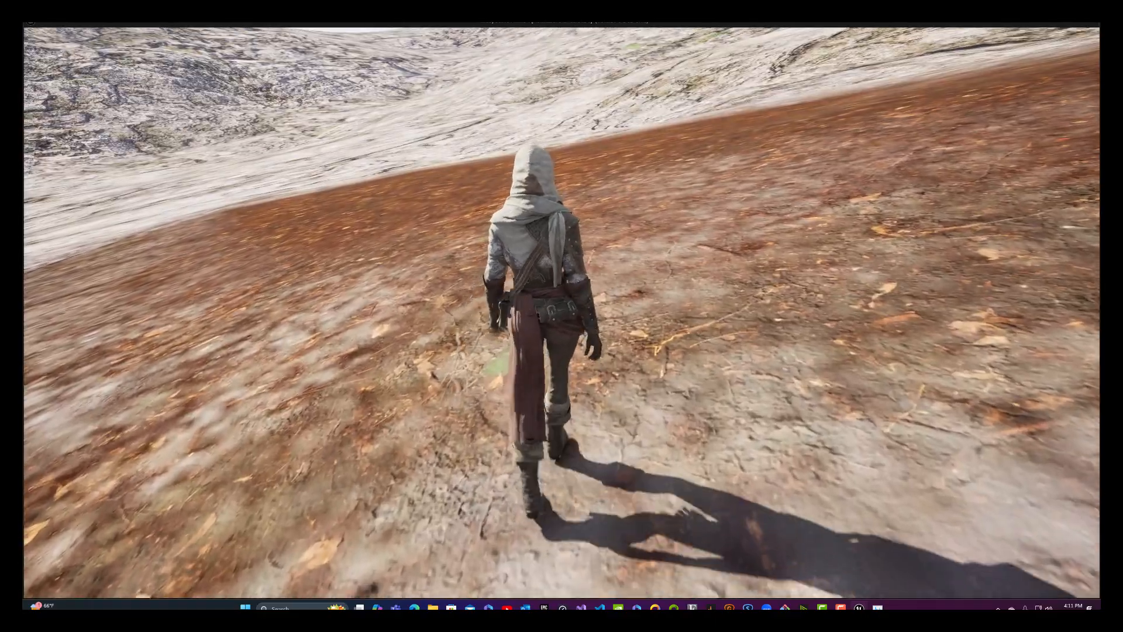
key("shift")
key("w")
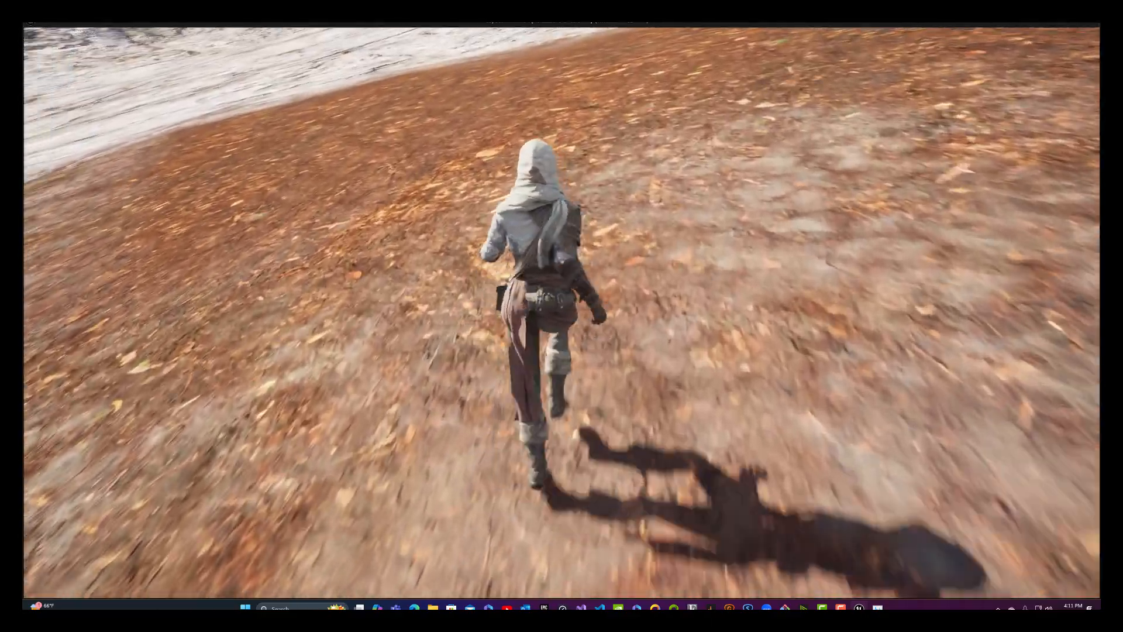
key("d")
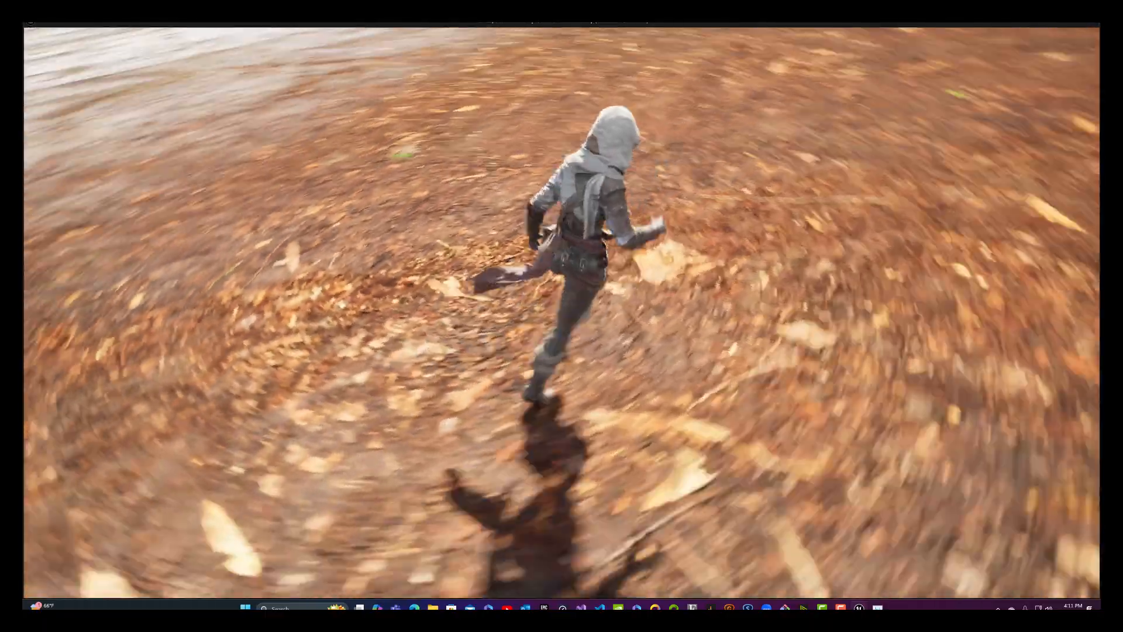
key("d")
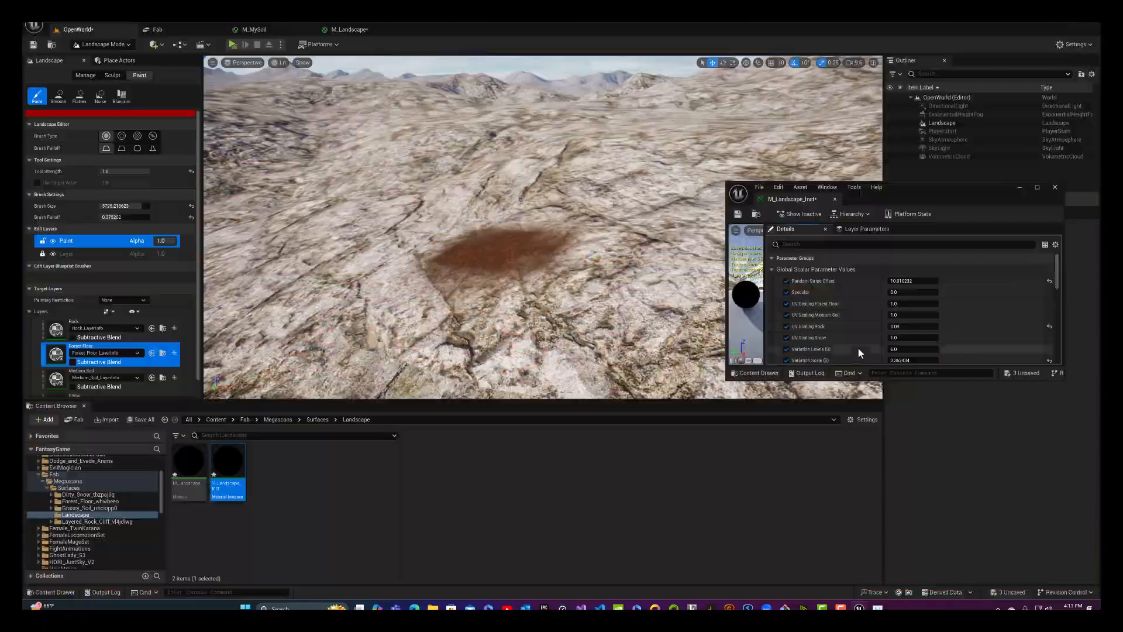
Step: Set UV Scaling Forest Floor to 3.0 in the landscape material instance
scroll(577, 257, "up", 10)
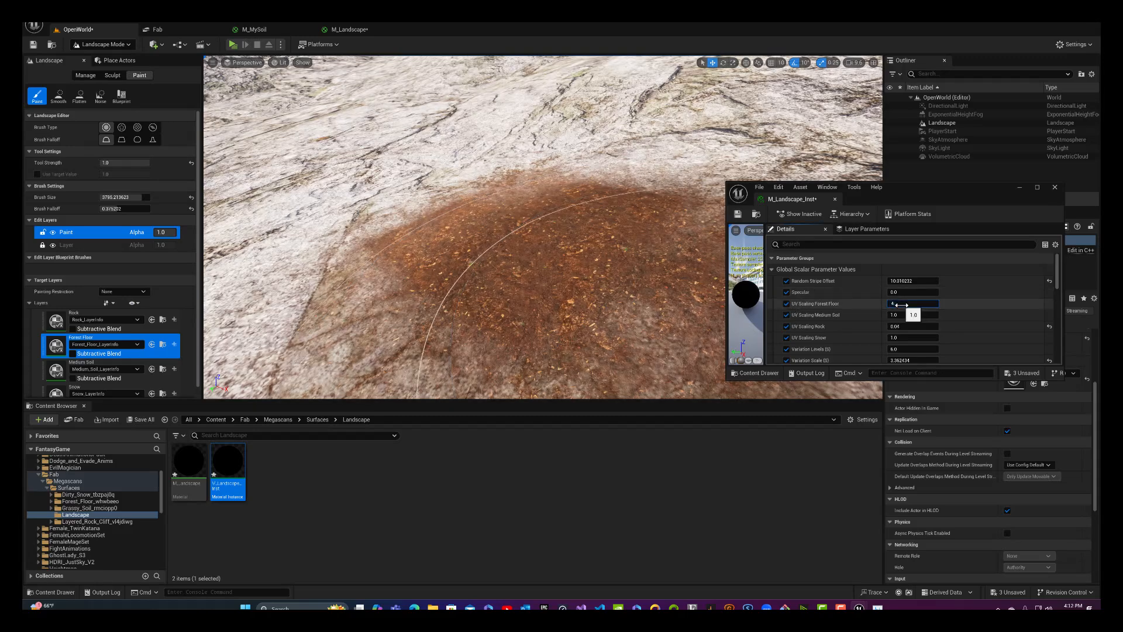
key("Return")
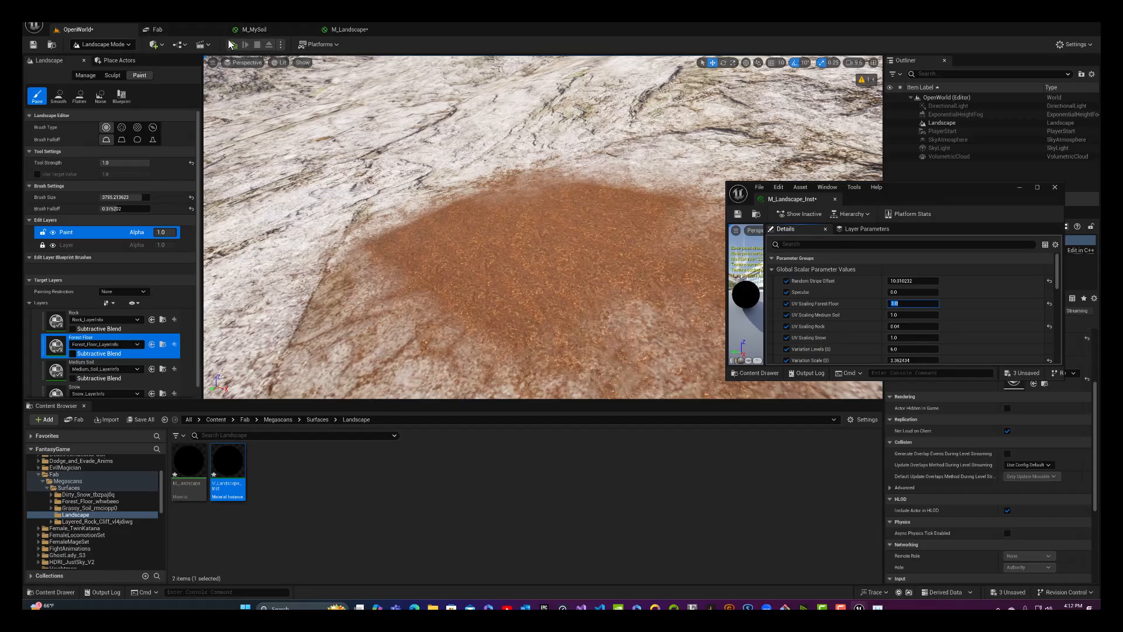
Step: Play-test the level by running the character across the forest floor patch to inspect its texture scale, and return to the editor
left_click(233, 44)
key("w")
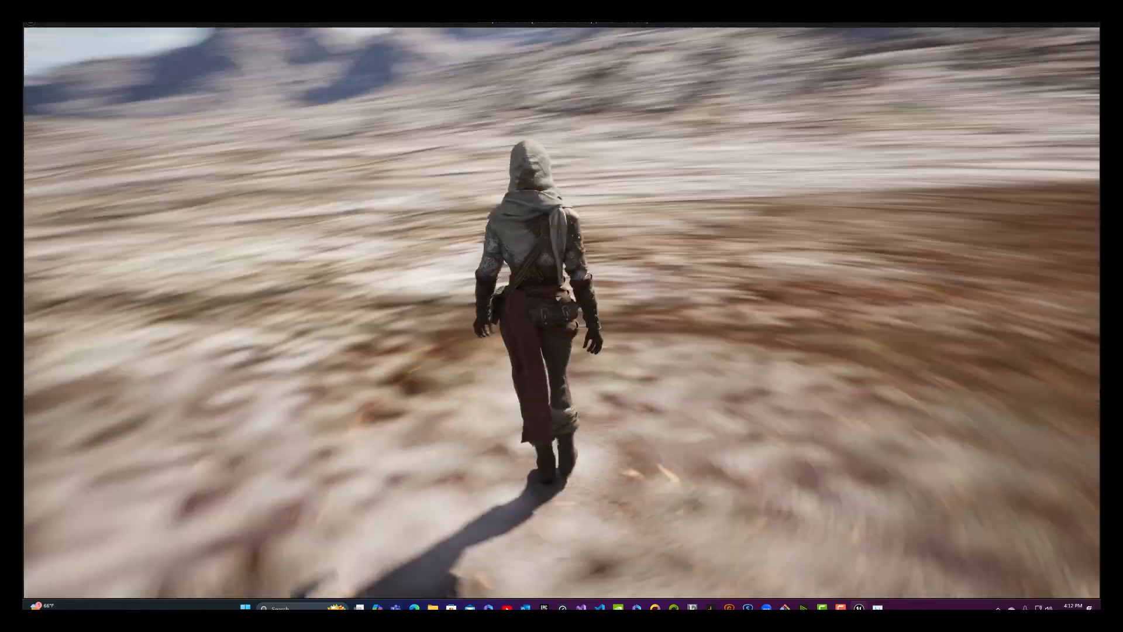
key("w")
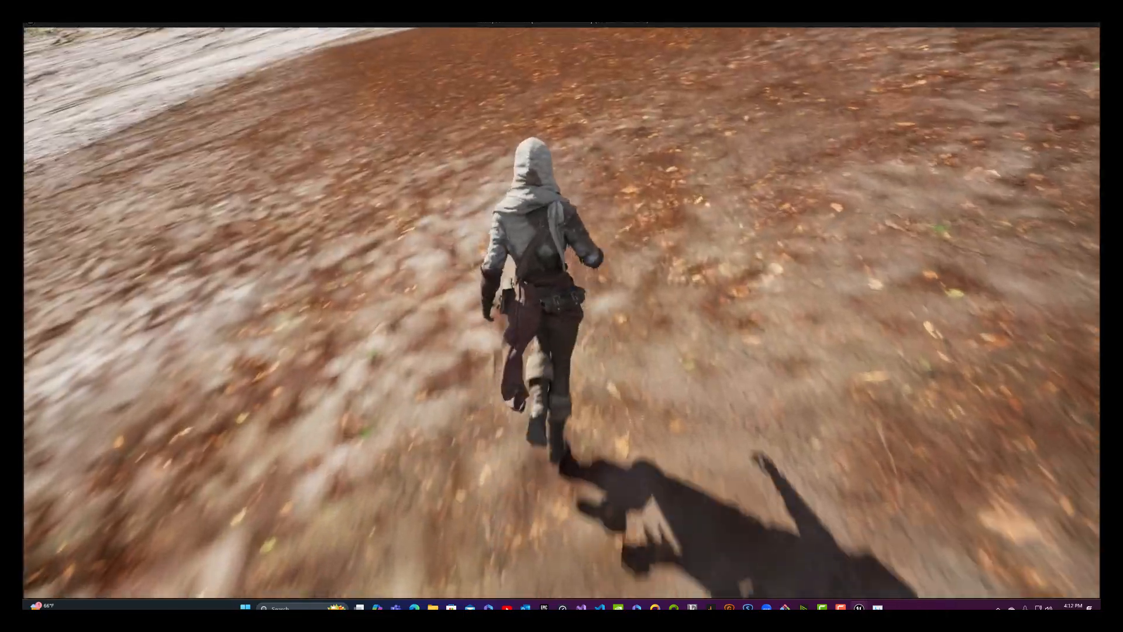
key("w")
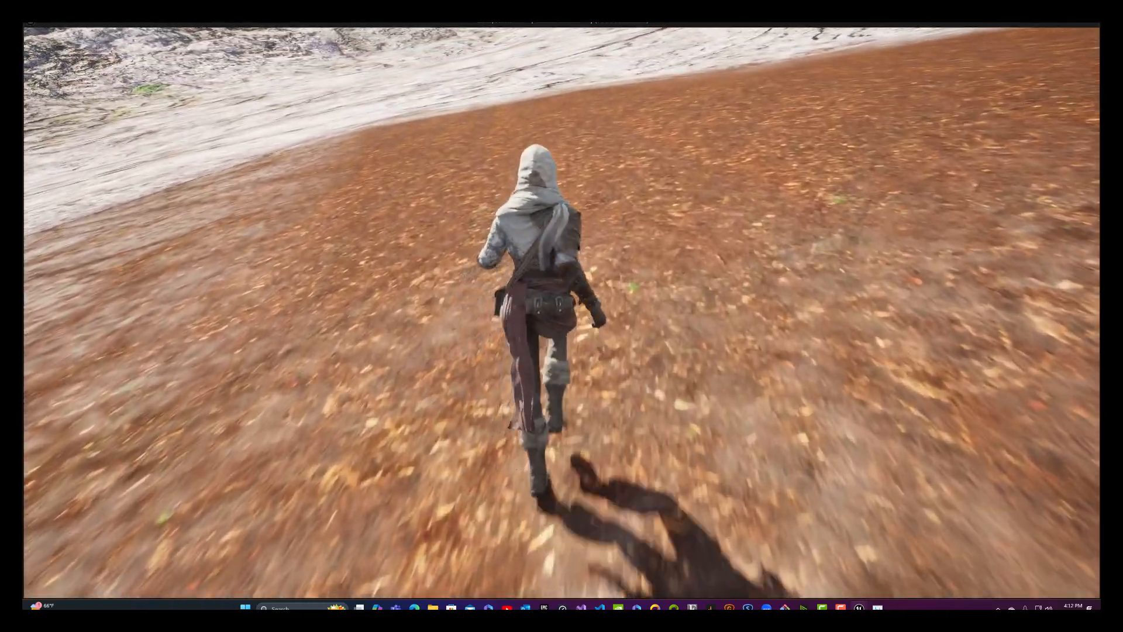
key("w")
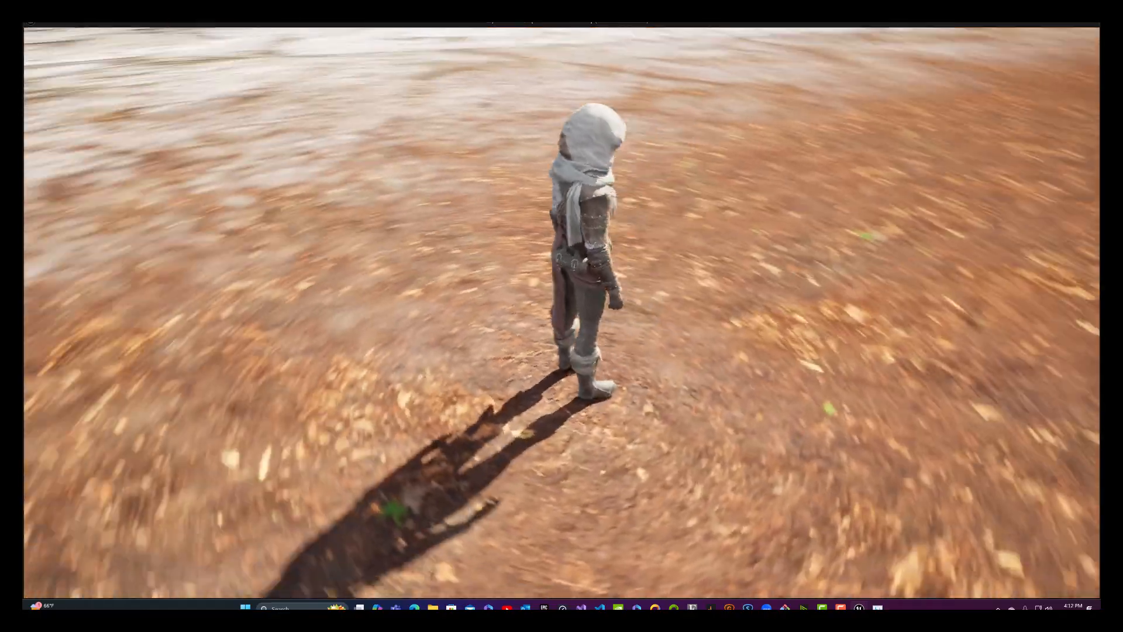
key("w")
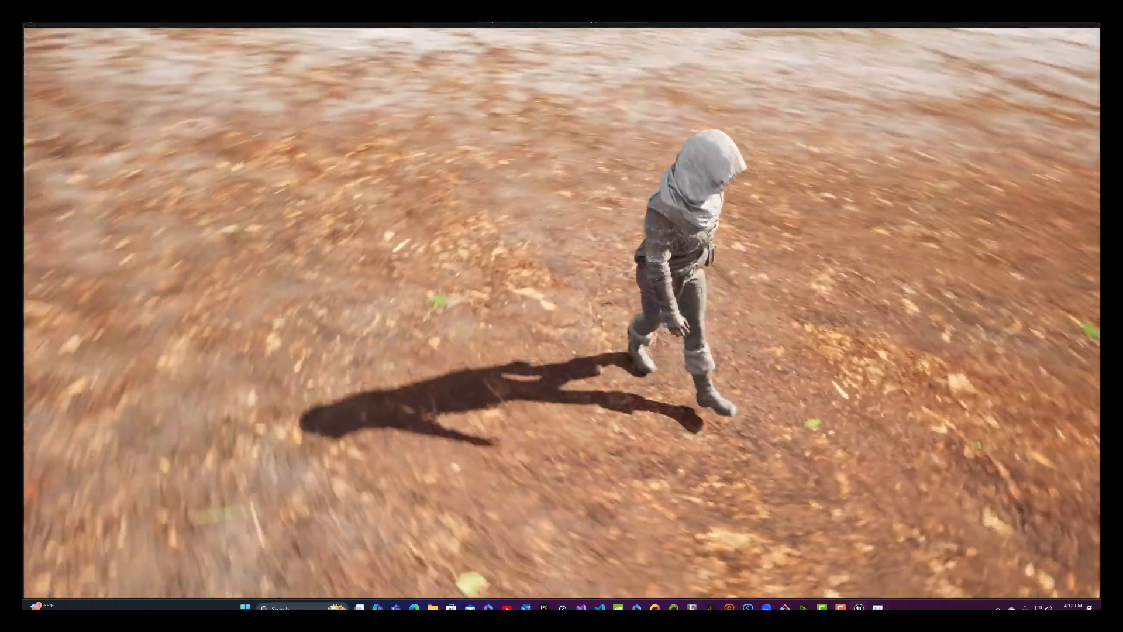
key("w")
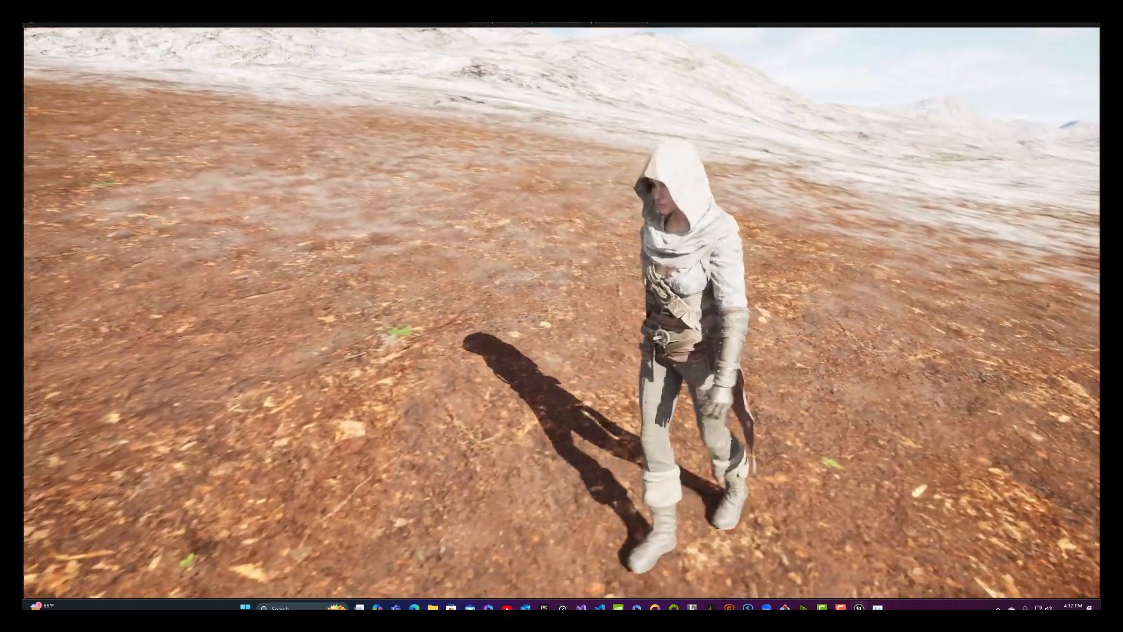
key("w")
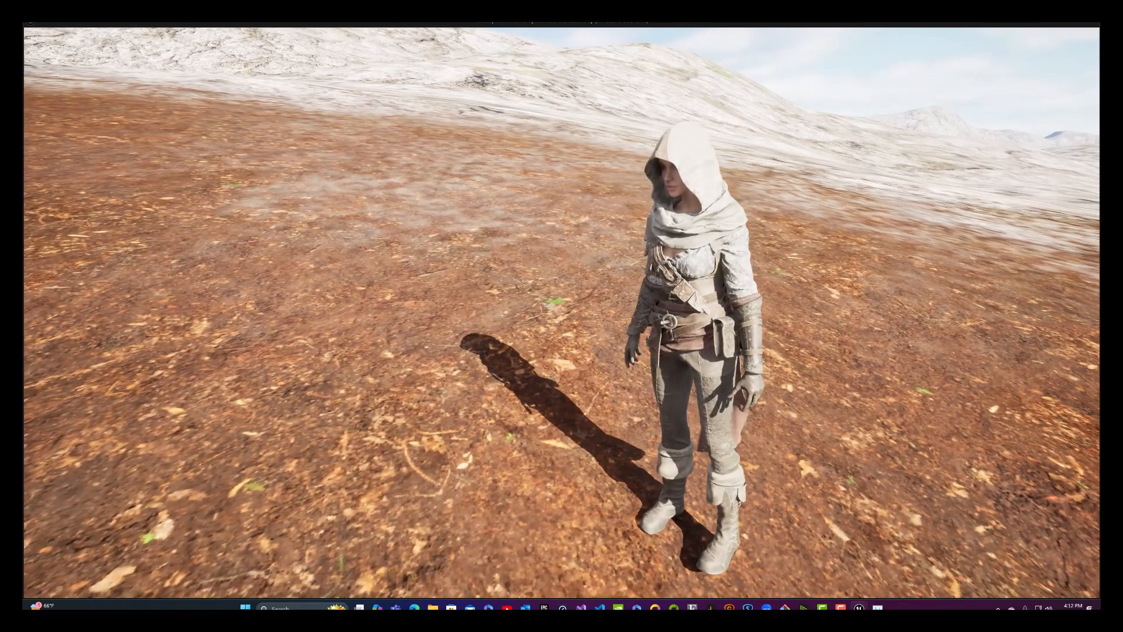
key("Escape")
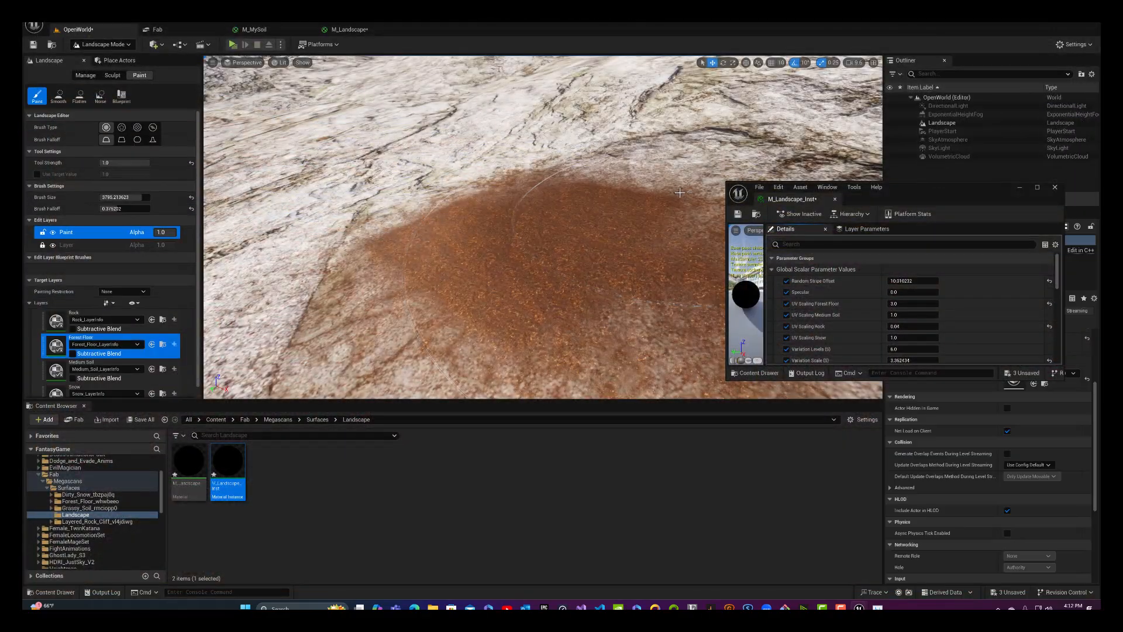
Step: Enlarge the landscape brush to 8192 and paint two broad Forest Floor patches on the rocky terrain
key("s")
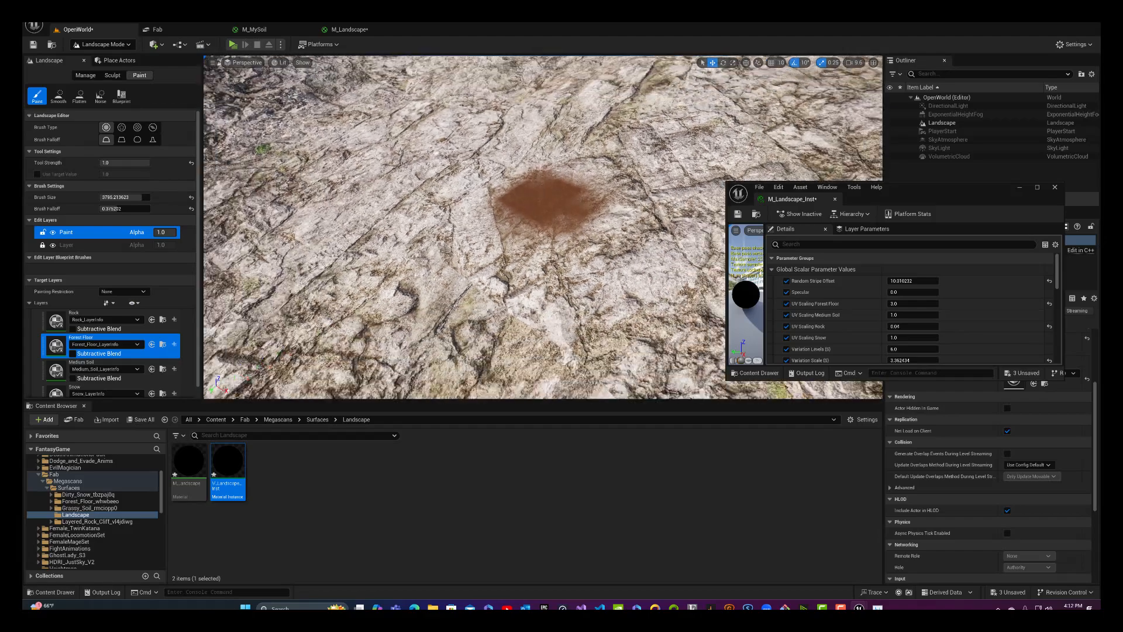
key("s")
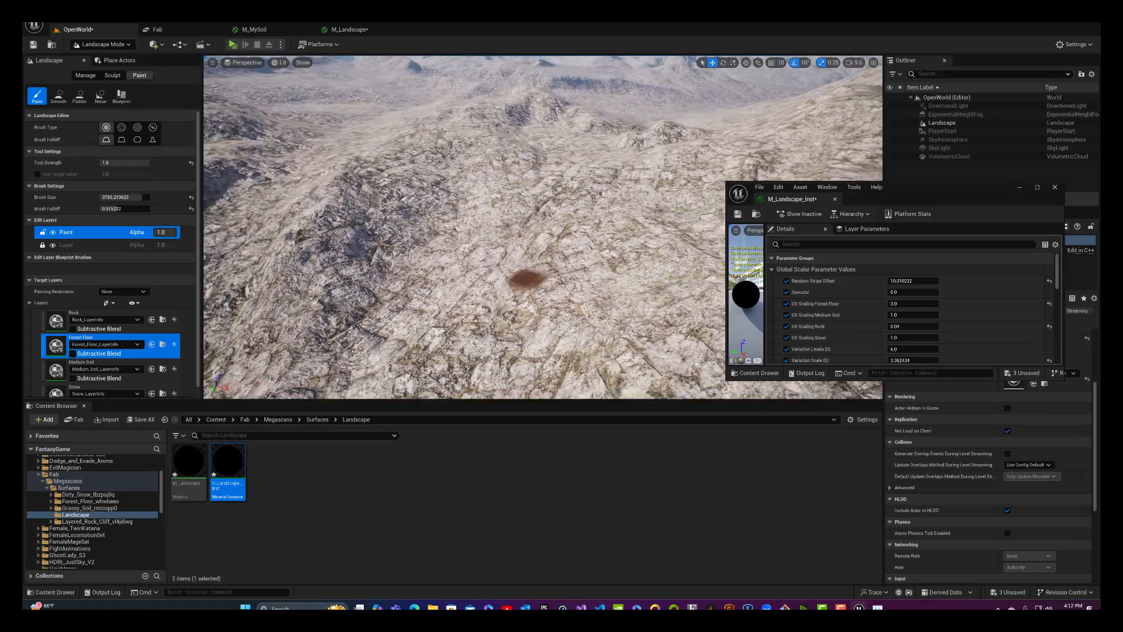
key("s")
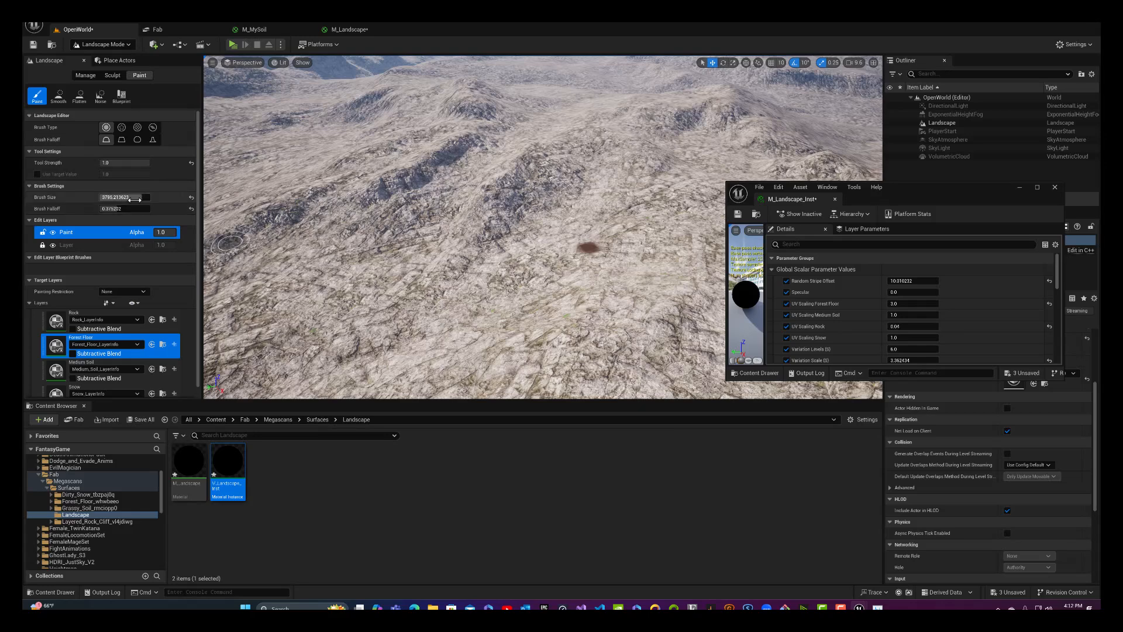
left_click_drag(140, 197, 526, 199)
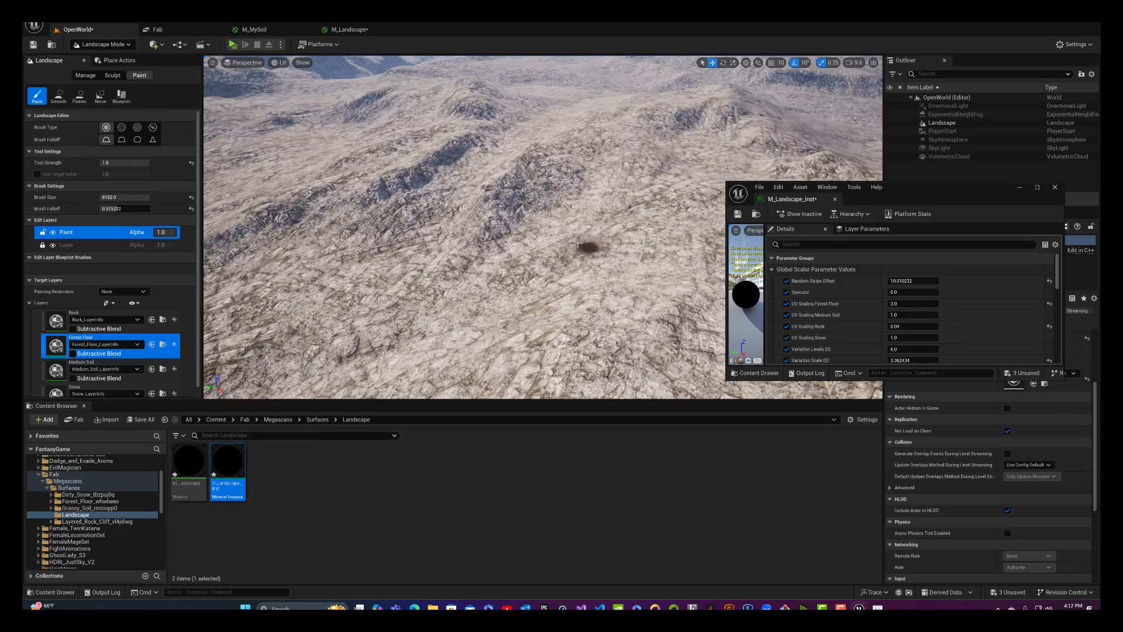
mouse_move(571, 224)
left_mouse_down()
mouse_move(550, 234)
mouse_move(553, 252)
mouse_move(514, 258)
mouse_move(494, 300)
mouse_move(575, 268)
left_mouse_up()
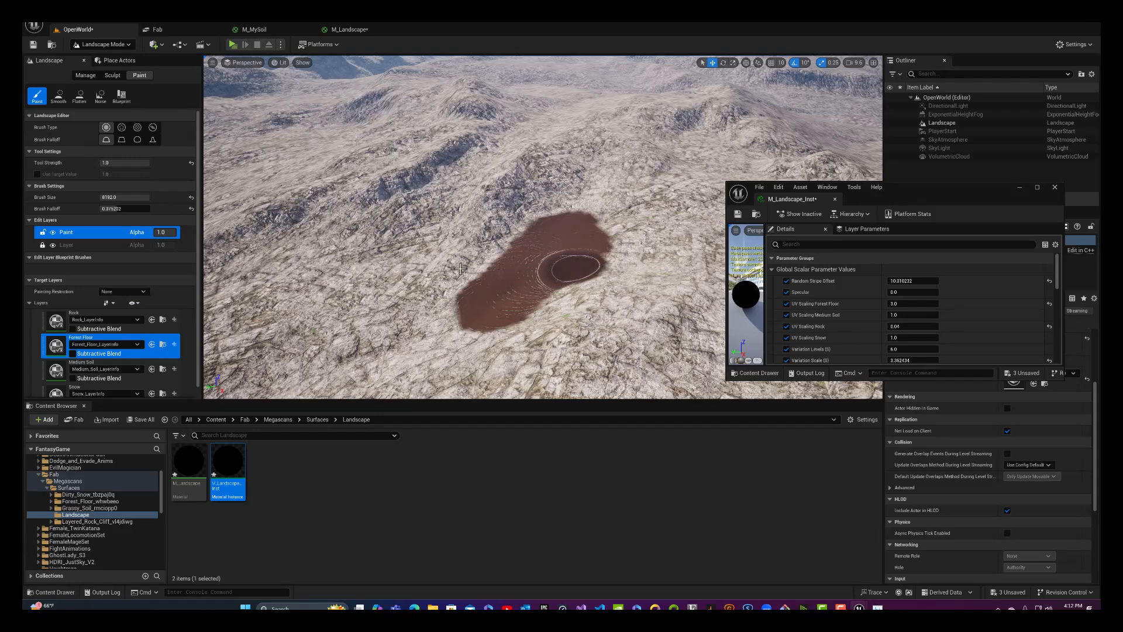
right_click(492, 259)
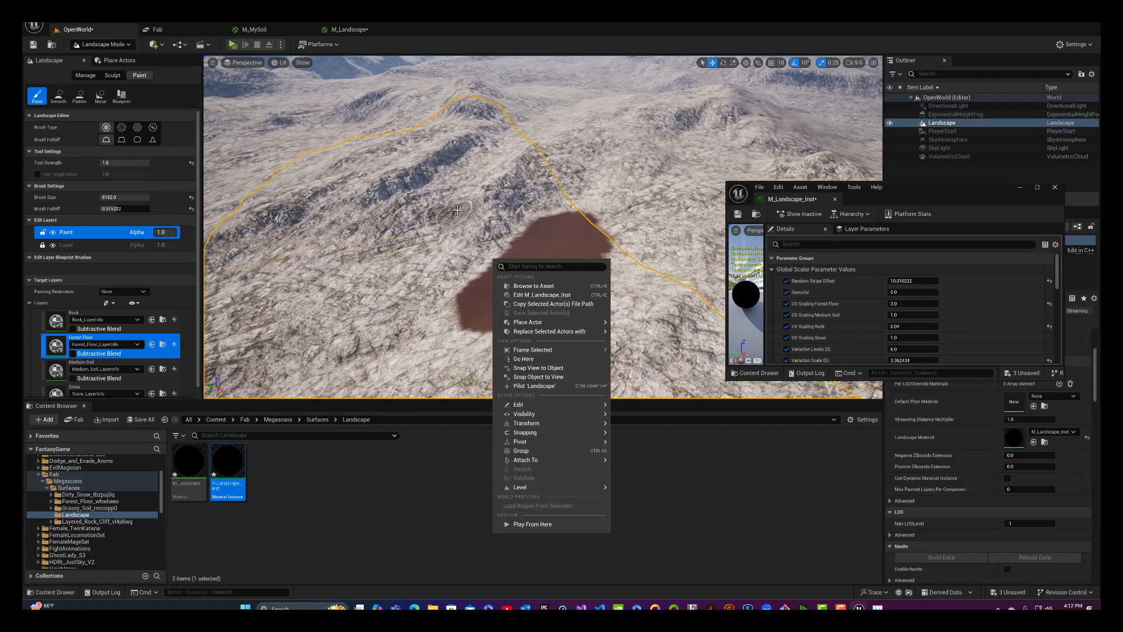
mouse_move(477, 159)
left_mouse_down()
mouse_move(456, 167)
mouse_move(417, 240)
mouse_move(370, 268)
mouse_move(389, 212)
mouse_move(418, 202)
left_mouse_up()
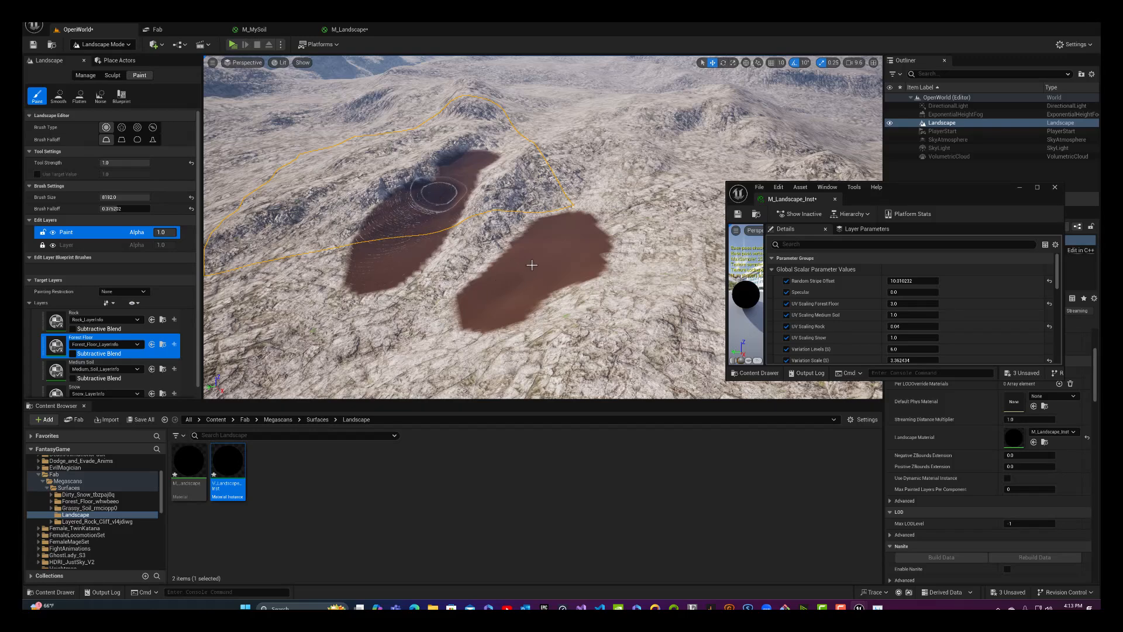
Step: Switch to the Smooth paint tool for blending the edge of a Forest Floor patch
mouse_move(539, 255)
right_mouse_down()
mouse_move(500, 310)
mouse_move(535, 286)
mouse_move(526, 240)
mouse_move(509, 252)
mouse_move(521, 234)
mouse_move(576, 243)
mouse_move(608, 217)
mouse_move(615, 235)
right_mouse_up()
key("w")
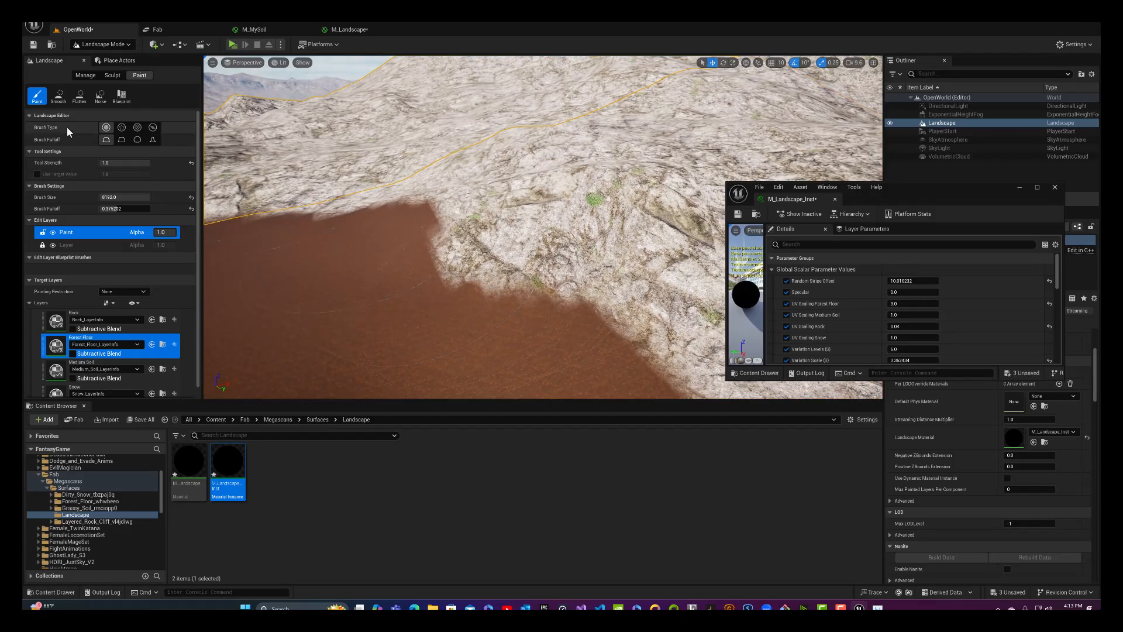
left_click(58, 97)
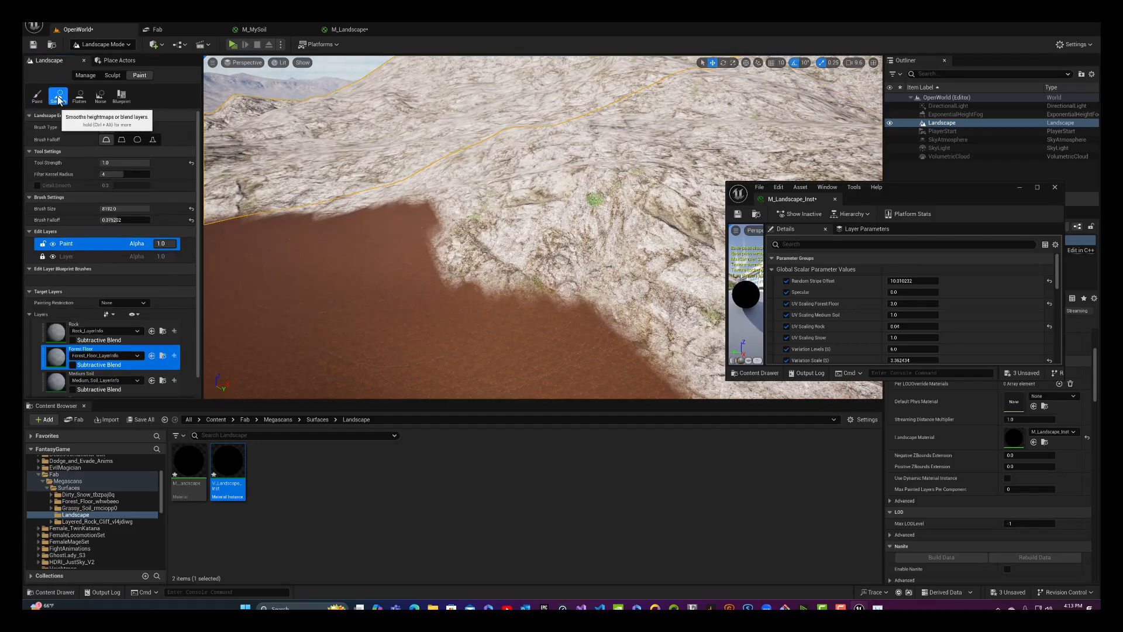
mouse_move(434, 260)
left_mouse_down()
mouse_move(468, 290)
mouse_move(502, 236)
left_mouse_up()
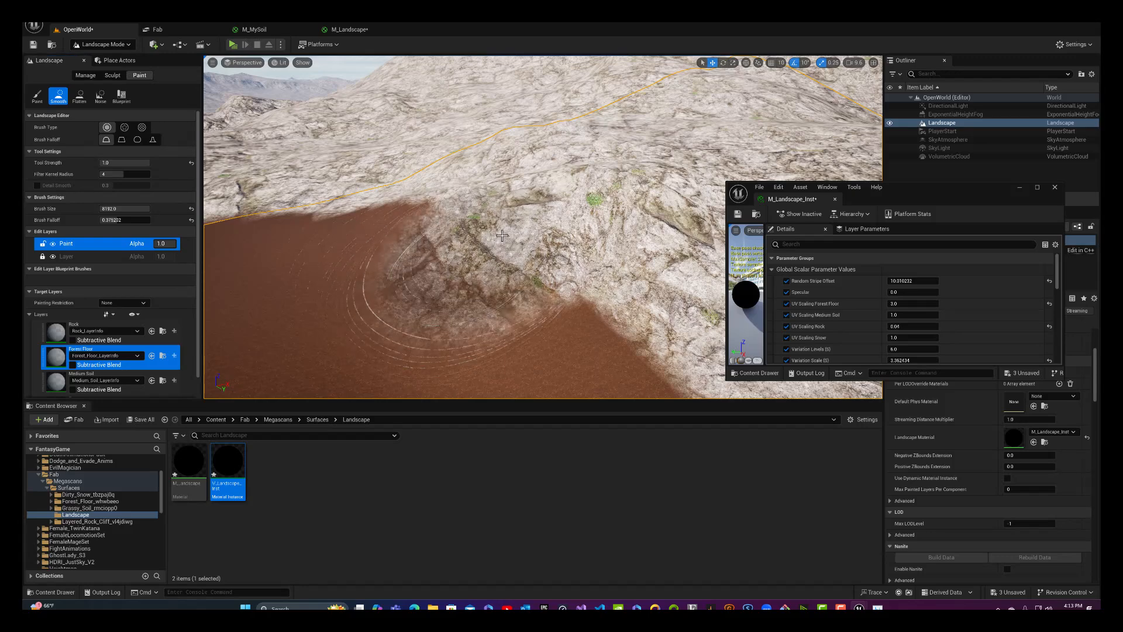
left_click_drag(318, 302, 545, 250)
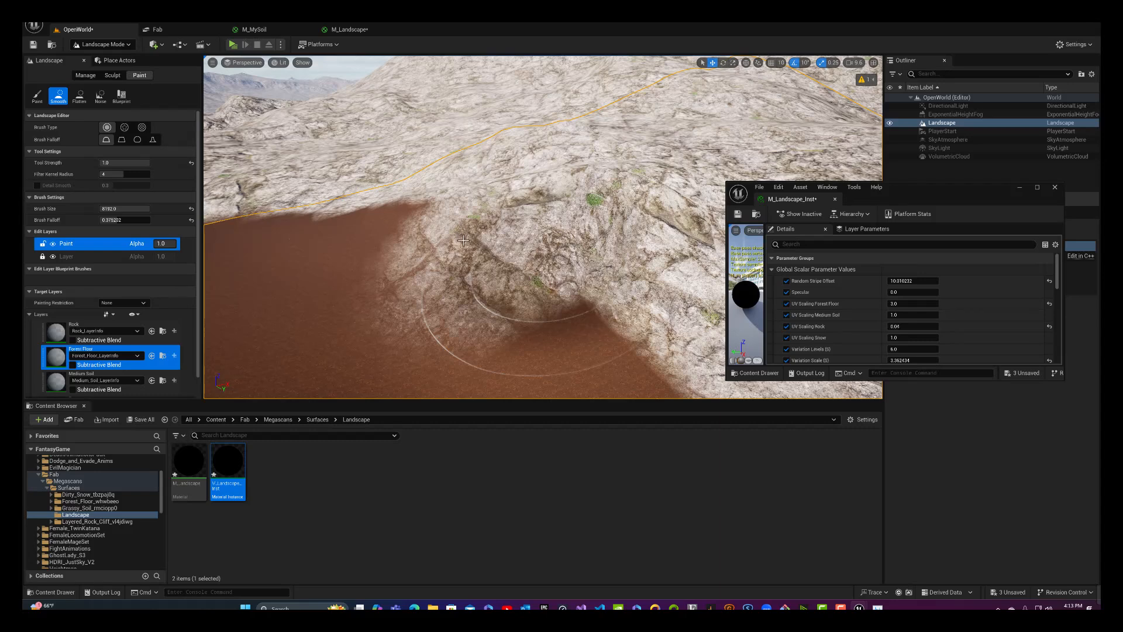
key("ctrl+z")
key("ctrl+z")
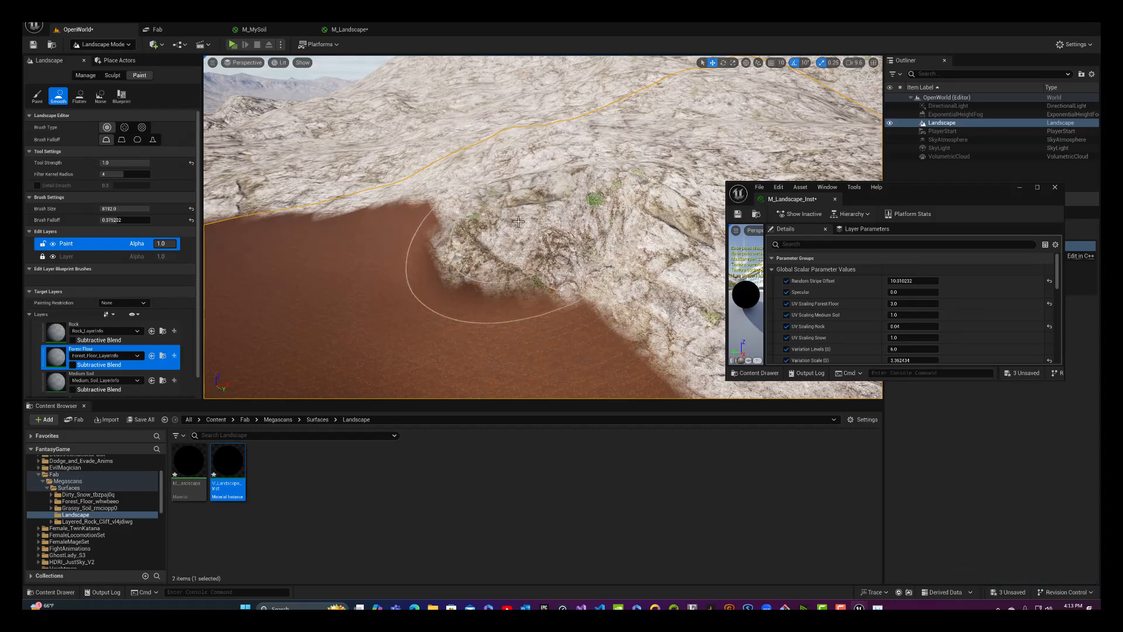
Step: Smooth the Forest Floor patch's border with the rock along its near side and far end
left_click(518, 221)
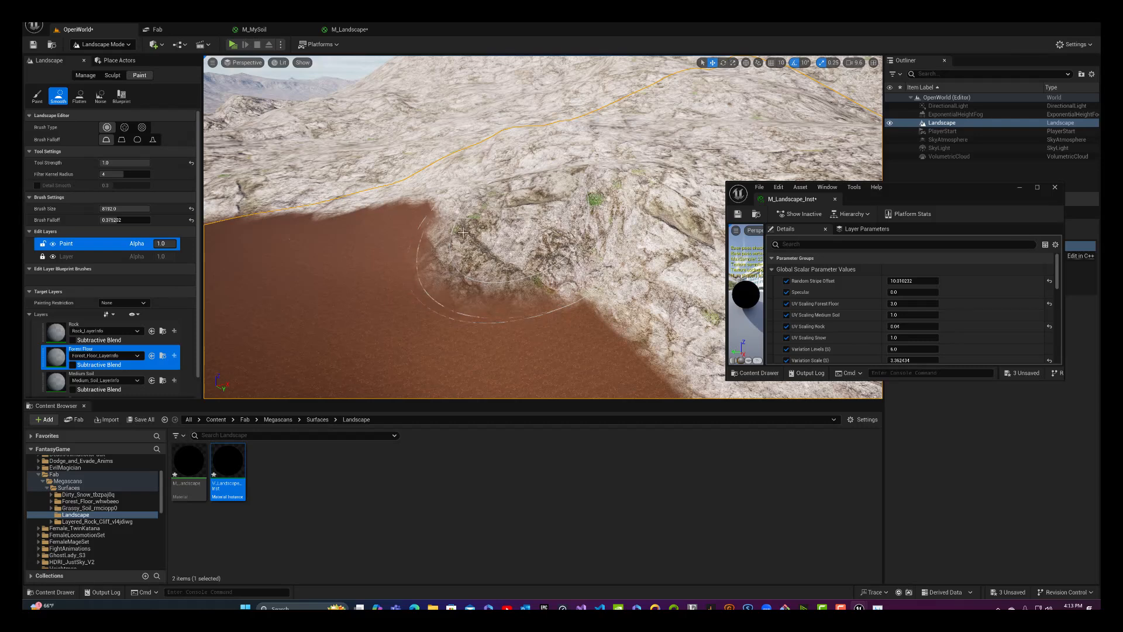
mouse_move(463, 232)
left_mouse_down()
mouse_move(421, 228)
mouse_move(390, 197)
left_mouse_up()
left_click_drag(566, 273, 589, 287)
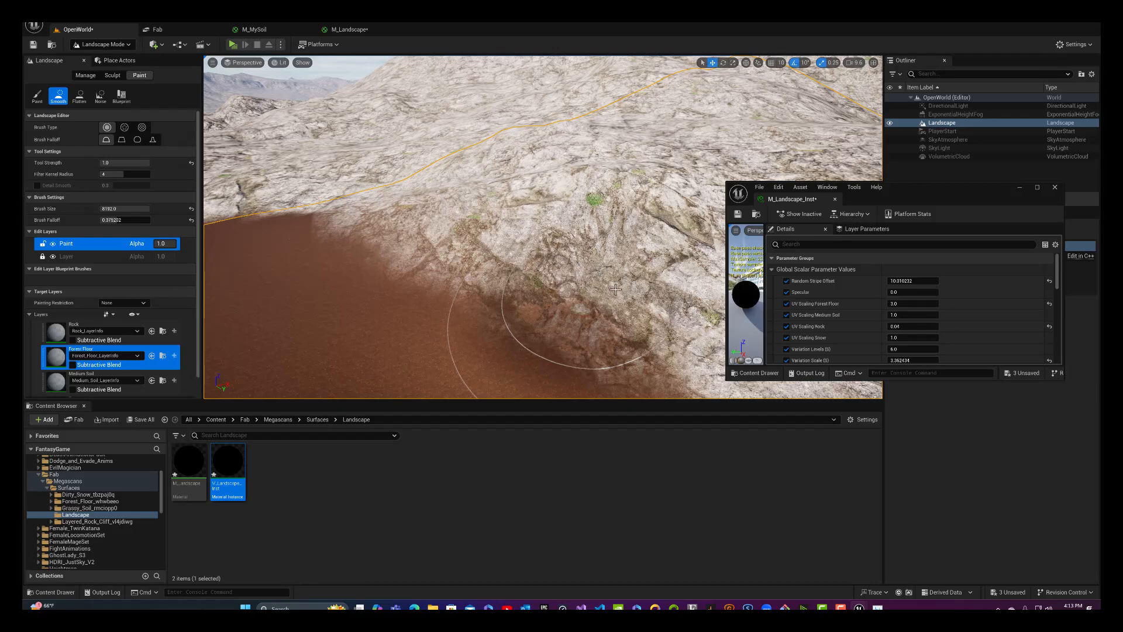
mouse_move(460, 234)
right_mouse_down()
mouse_move(412, 213)
mouse_move(449, 208)
right_mouse_up()
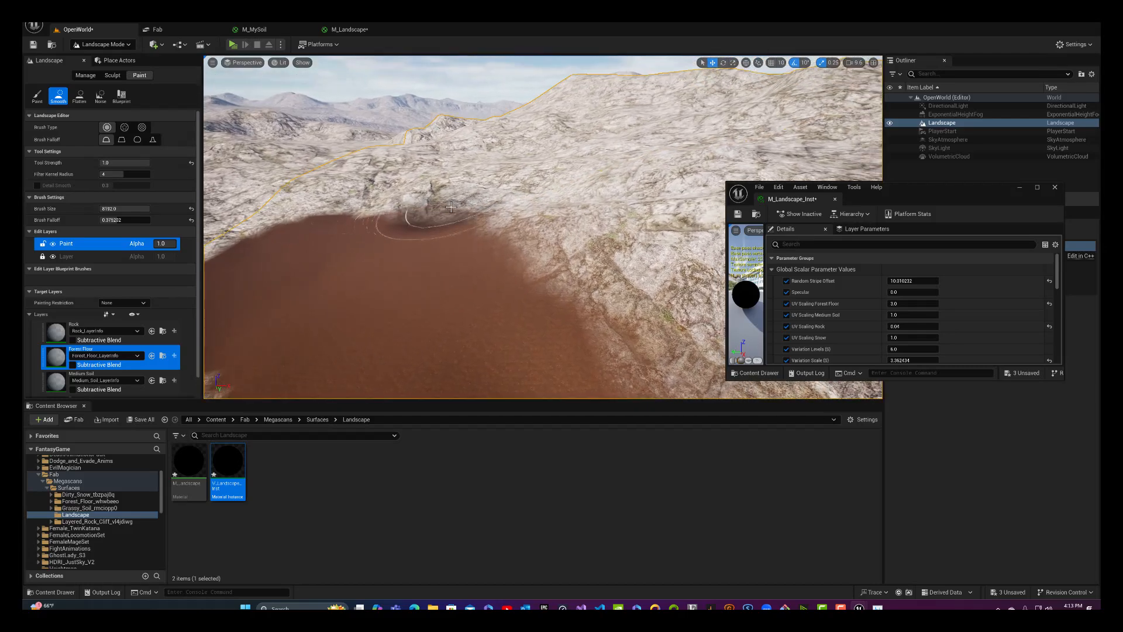
left_click_drag(457, 211, 460, 219)
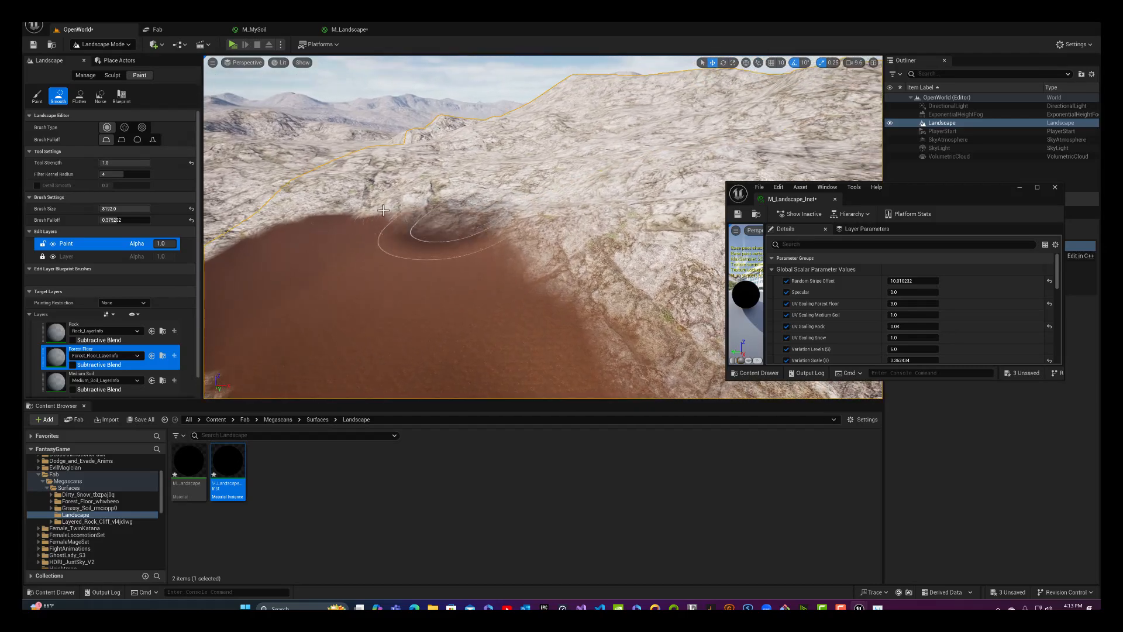
left_click_drag(383, 210, 288, 226)
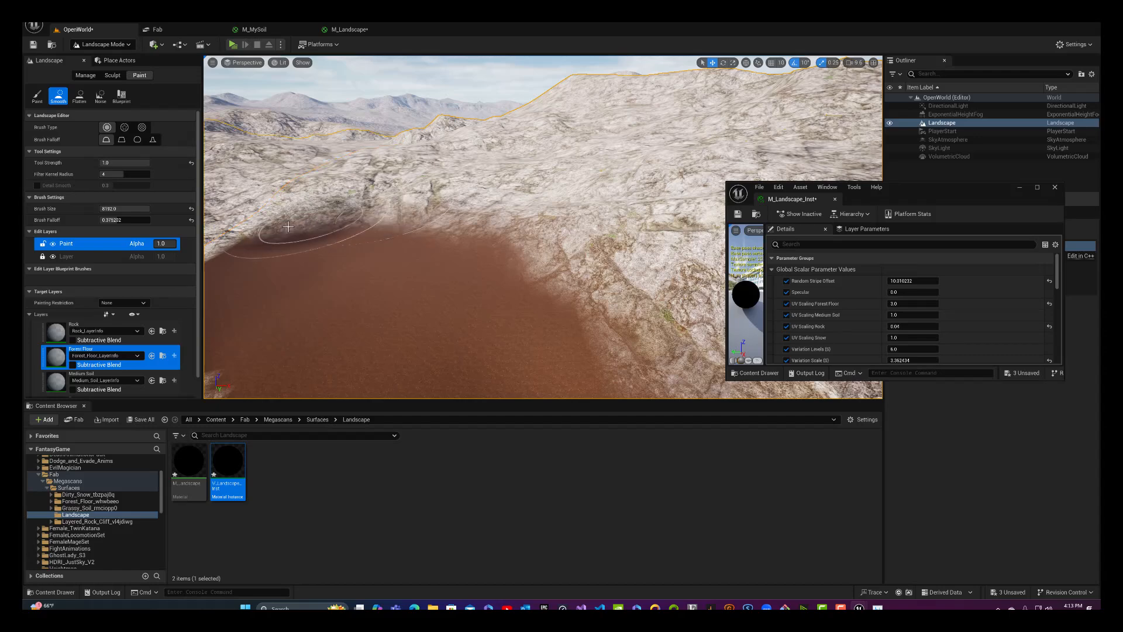
Step: Smooth the remaining hard borders on the opposite side and tail end of the Forest Floor patch
right_click_drag(316, 228, 252, 249)
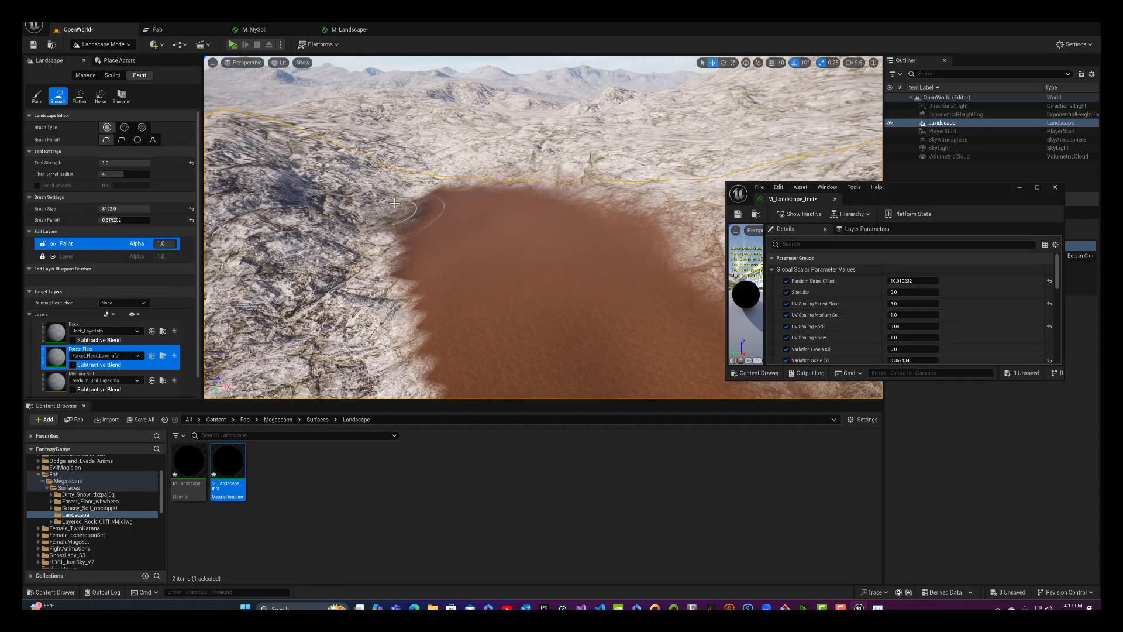
mouse_move(436, 195)
left_mouse_down()
mouse_move(408, 252)
mouse_move(405, 333)
mouse_move(418, 325)
left_mouse_up()
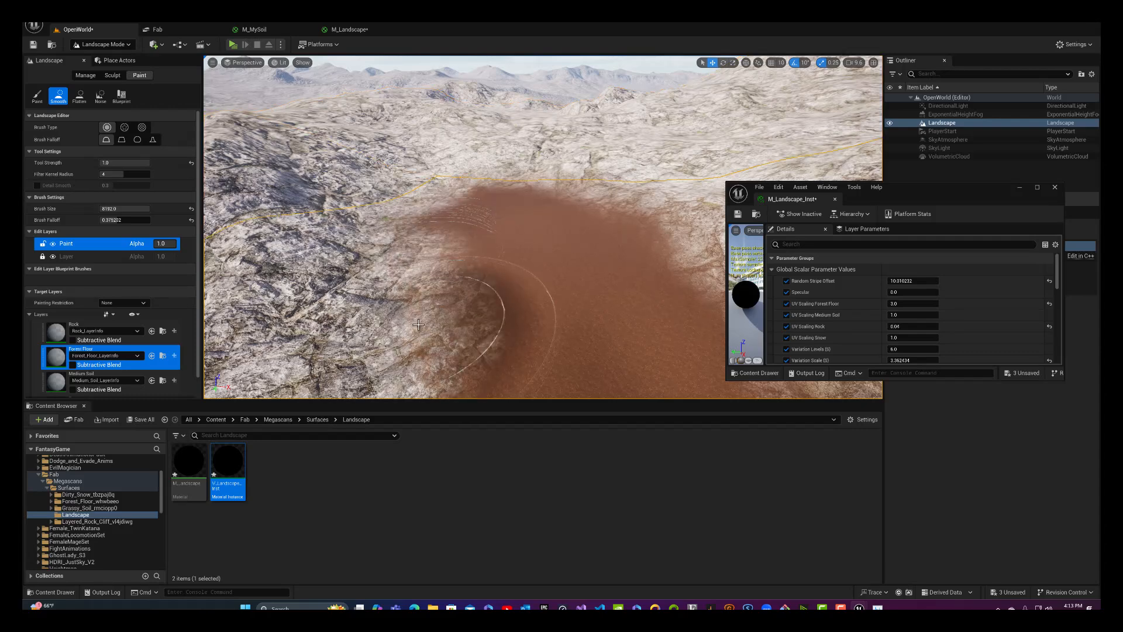
right_click_drag(415, 350, 416, 379)
left_click_drag(416, 379, 563, 337)
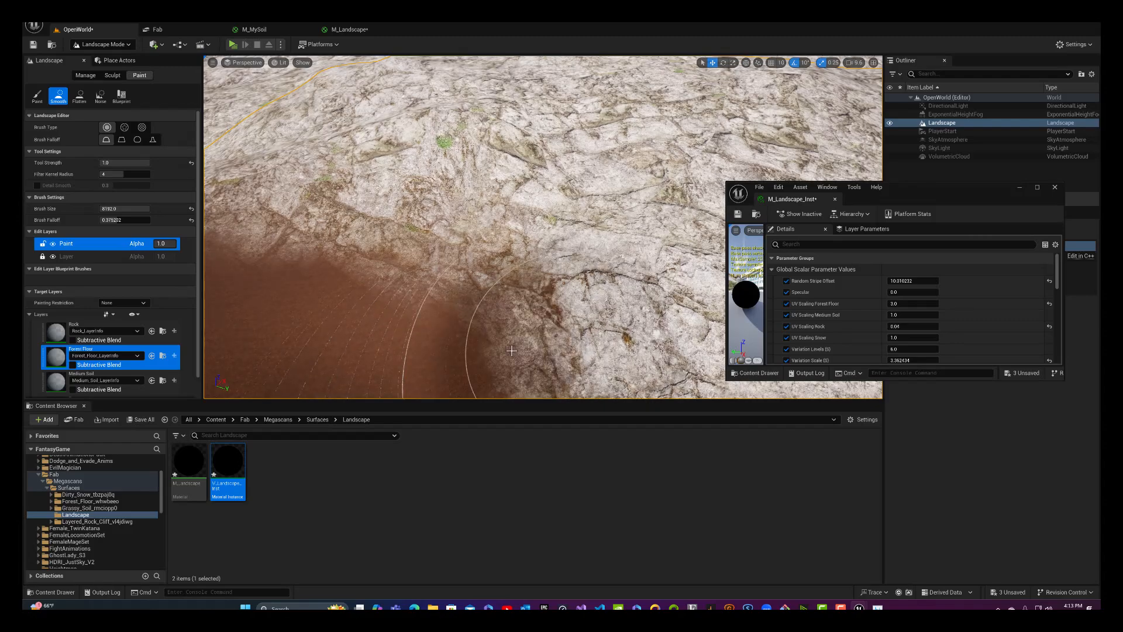
mouse_move(383, 392)
right_mouse_down()
mouse_move(357, 367)
mouse_move(363, 360)
right_mouse_up()
mouse_move(503, 269)
left_mouse_down()
mouse_move(526, 263)
mouse_move(527, 276)
mouse_move(600, 301)
left_mouse_up()
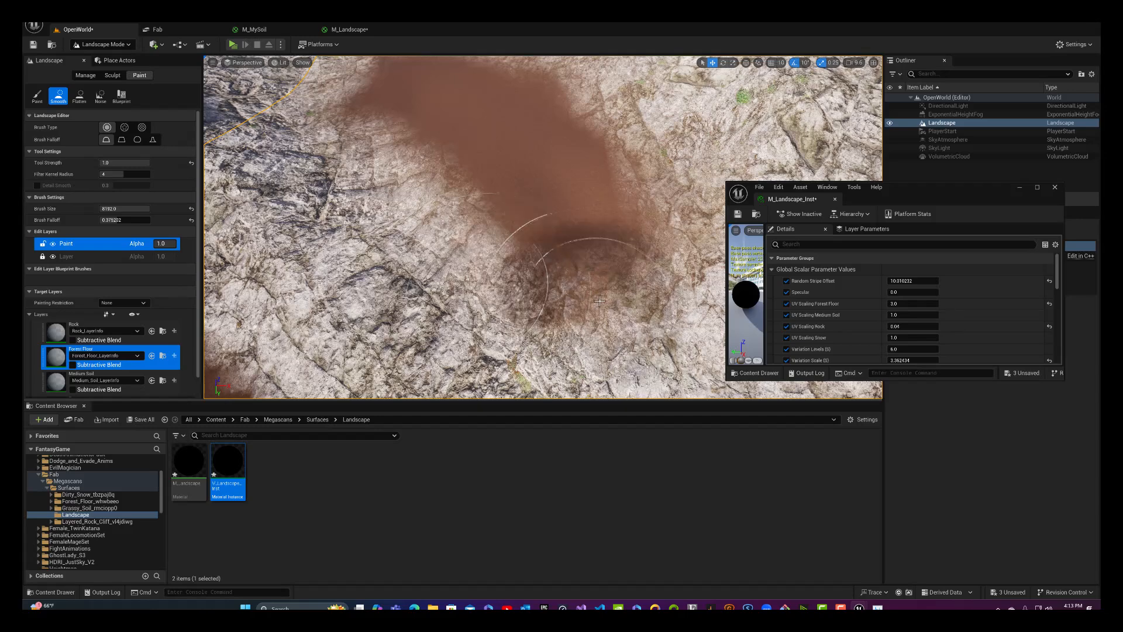
right_click_drag(599, 271, 526, 213)
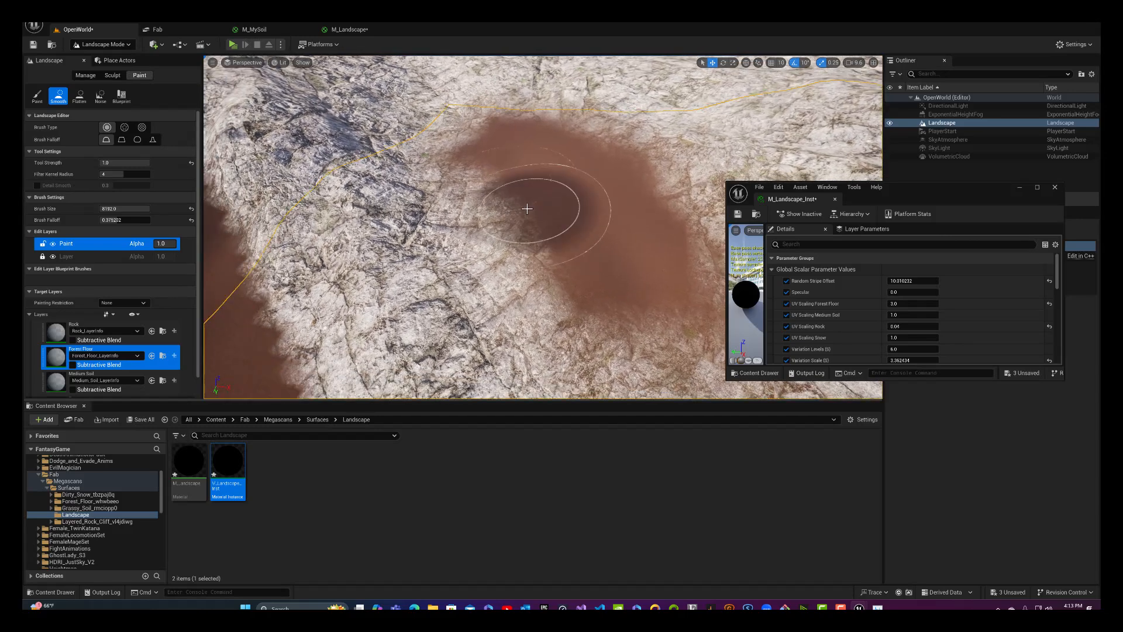
right_click_drag(481, 246, 462, 236)
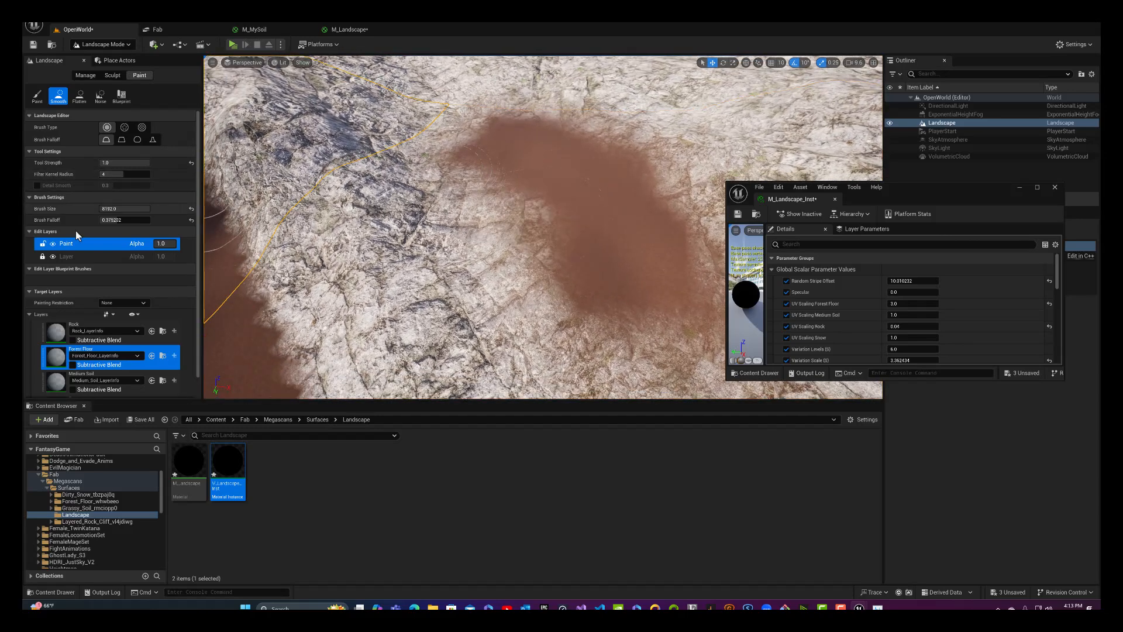
Step: Make Medium Soil the target layer and use the Paint tool to stroke it along the Forest Floor patch
scroll(75, 315, "down", 1)
left_click(60, 360)
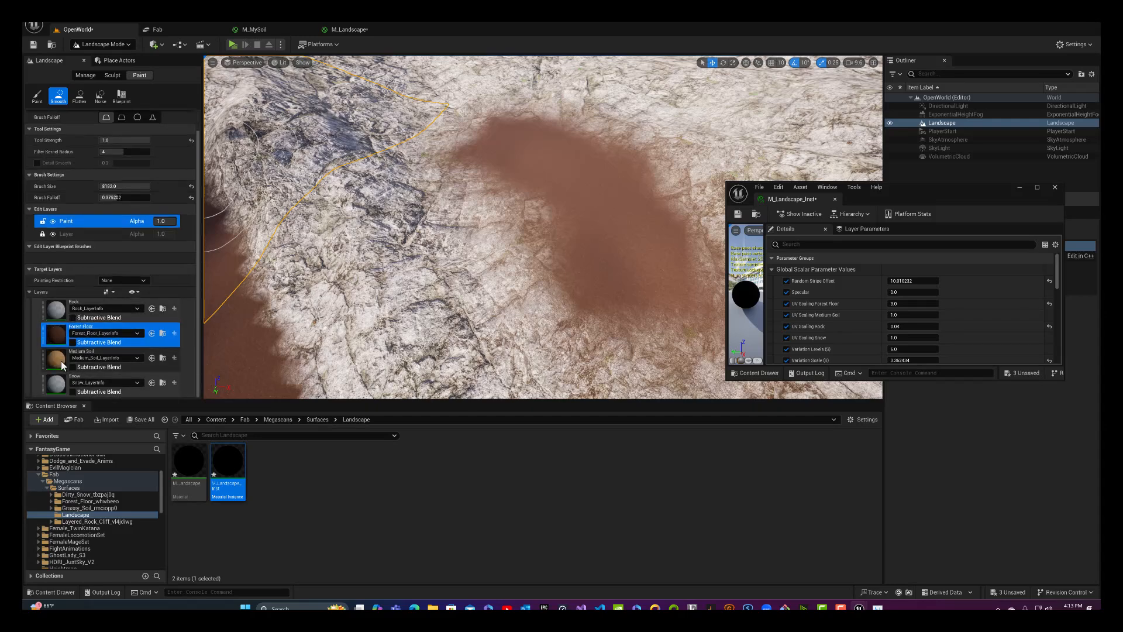
left_click(37, 95)
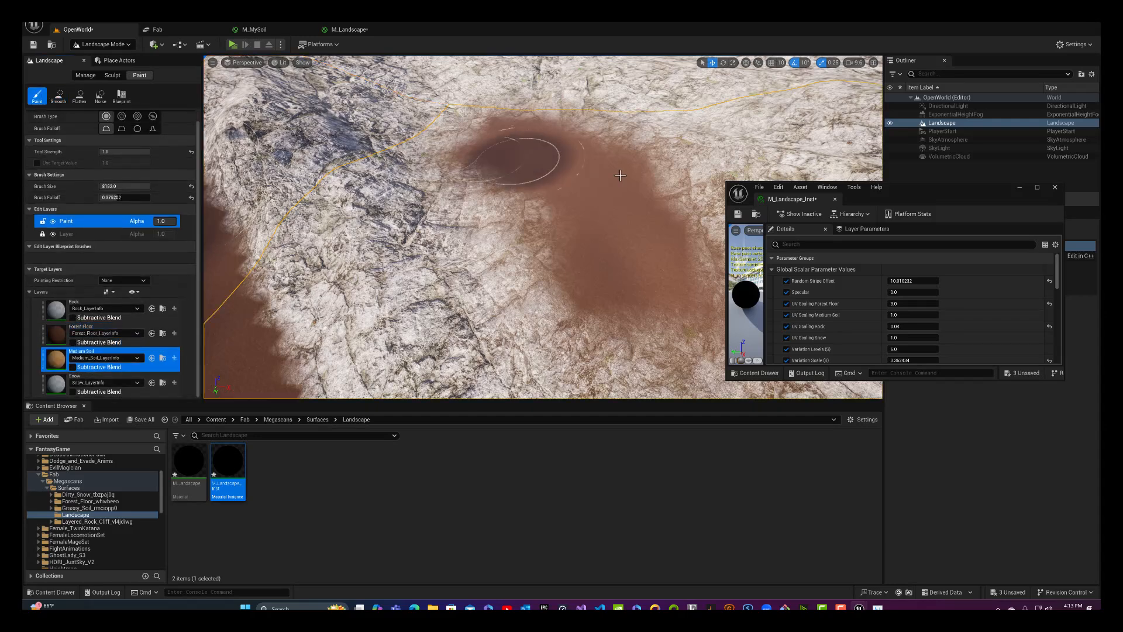
mouse_move(502, 155)
left_mouse_down()
mouse_move(614, 188)
mouse_move(547, 221)
mouse_move(679, 264)
left_mouse_up()
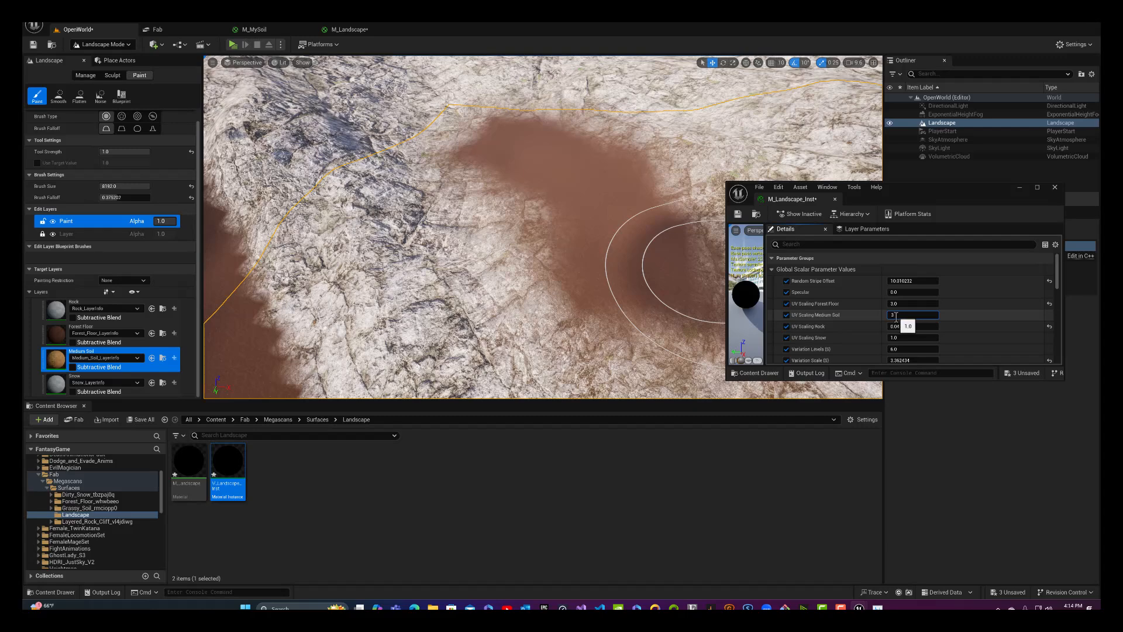
Step: Set UV Scaling Medium Soil to 3.0 and try painting a full-strength Medium Soil area over the Forest Floor patch
key("Return")
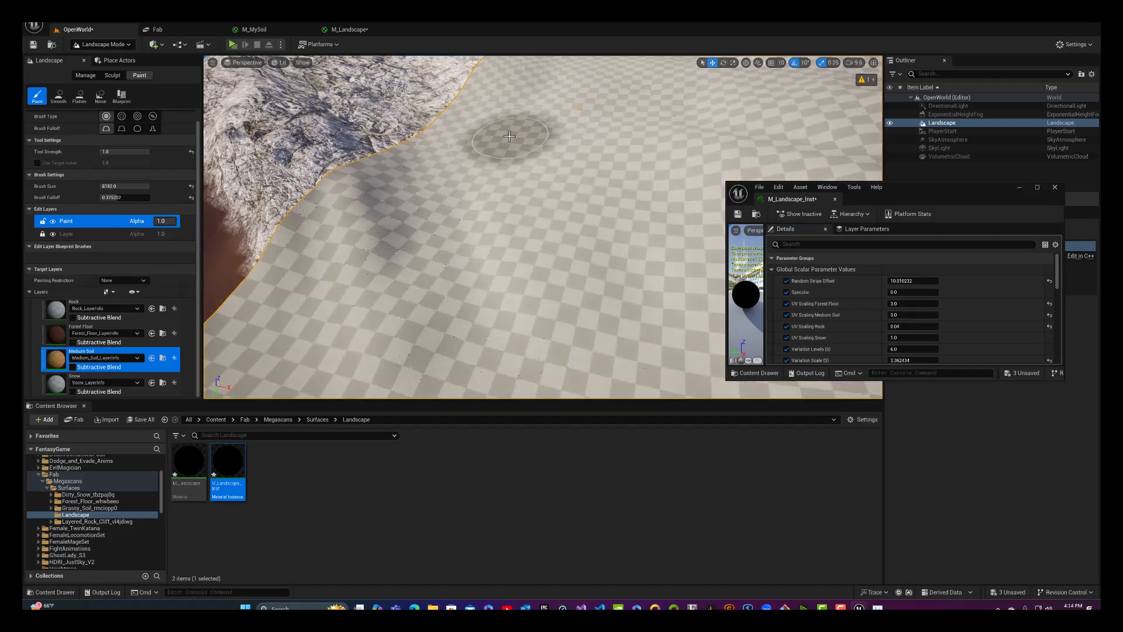
left_click(521, 130)
key("w")
mouse_move(521, 130)
right_mouse_down()
mouse_move(509, 67)
mouse_move(508, 141)
right_mouse_up()
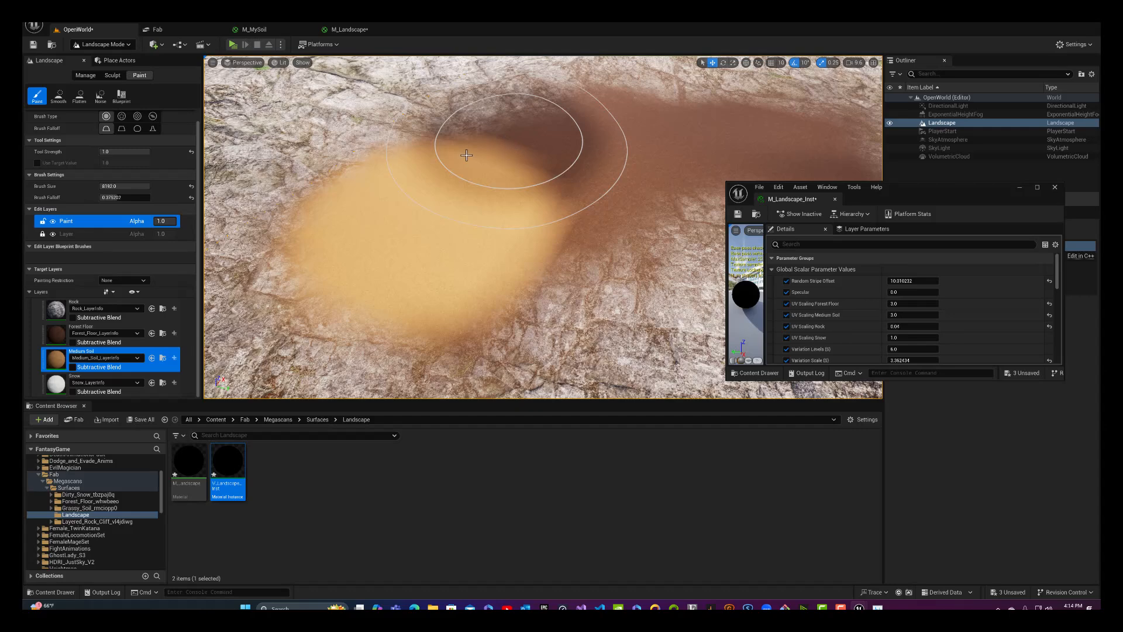
key("ctrl+z")
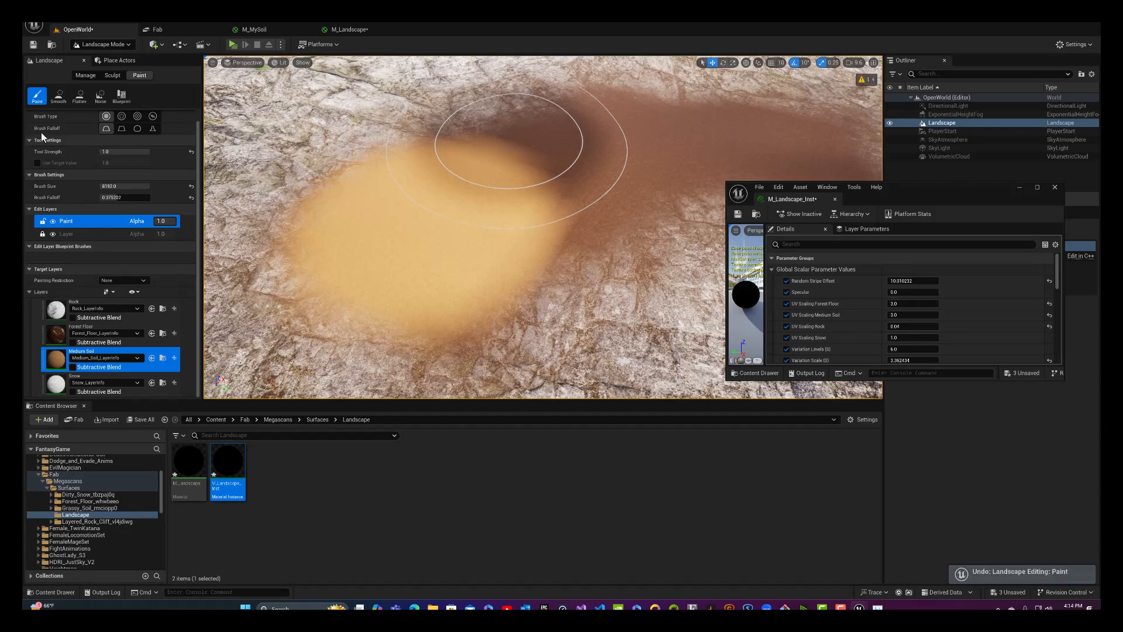
Step: Try an Alpha brush stroke of Medium Soil across the Forest Floor patch, followed by the Noise tool over the same area
left_click(138, 119)
left_click_drag(459, 188, 558, 202)
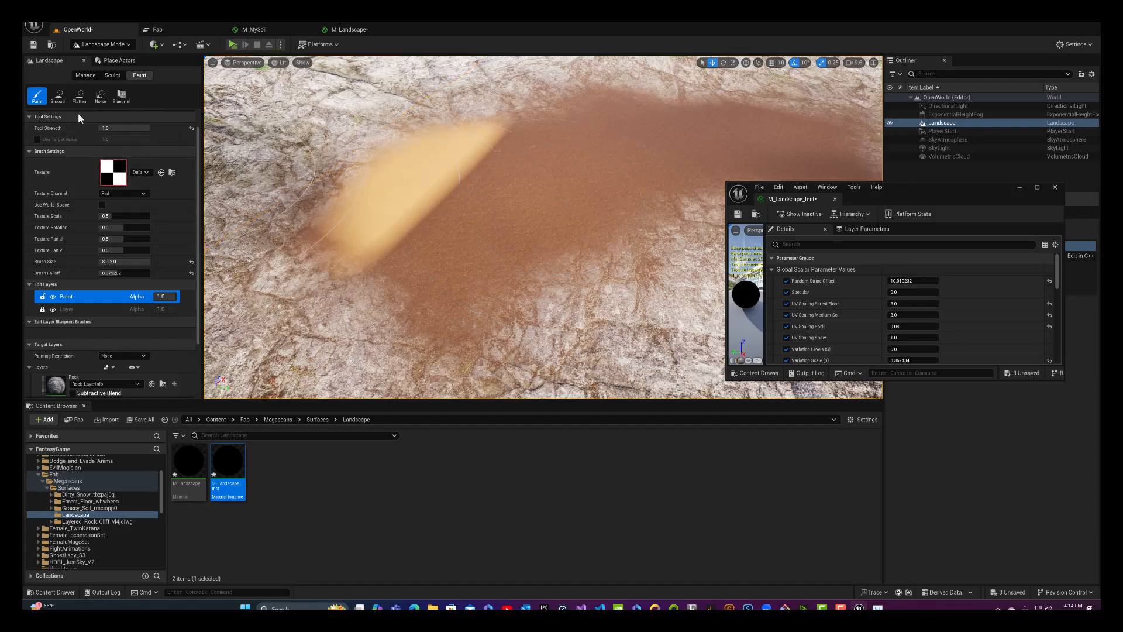
left_click(100, 97)
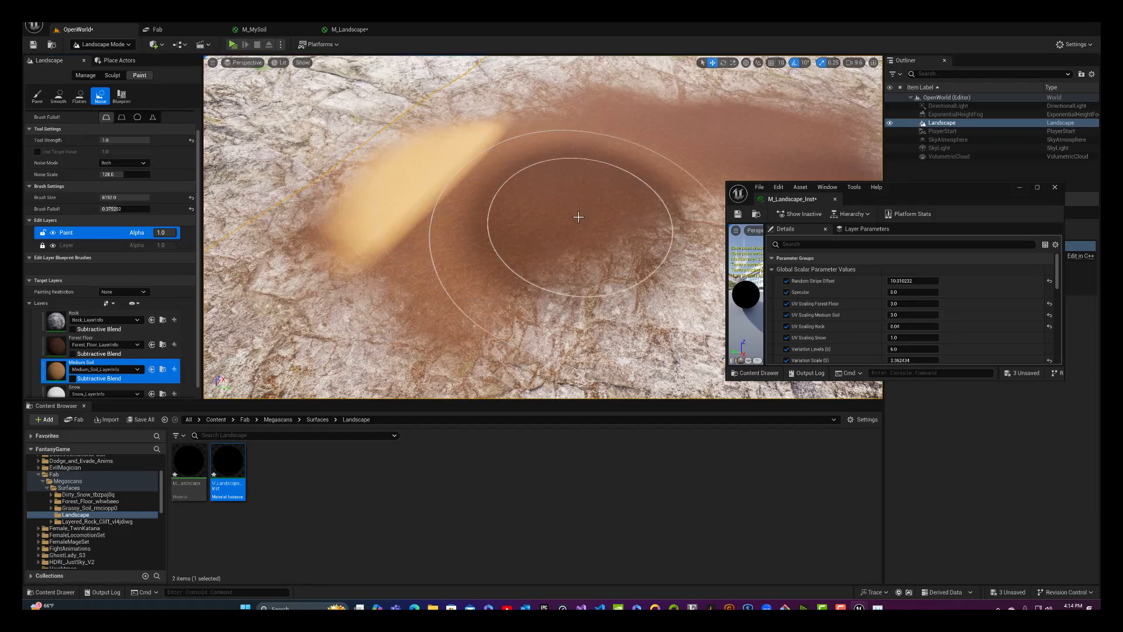
mouse_move(578, 217)
left_mouse_down()
mouse_move(352, 146)
mouse_move(394, 187)
left_mouse_up()
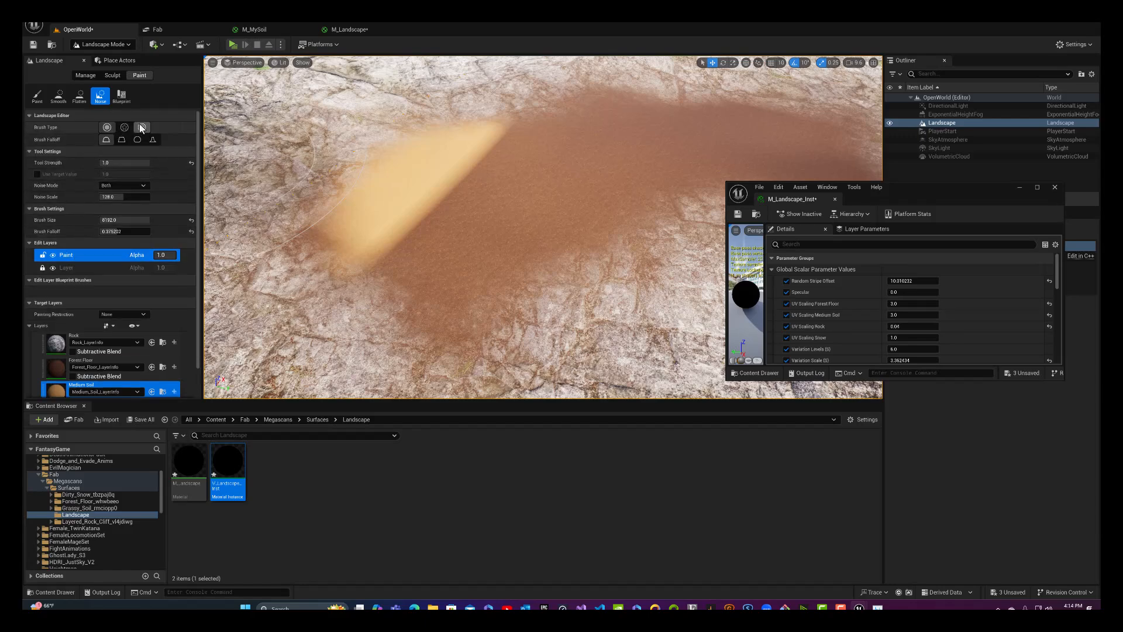
Step: Return to the Paint tool and undo the Medium Soil strokes made on the Forest Floor patch
left_click(36, 97)
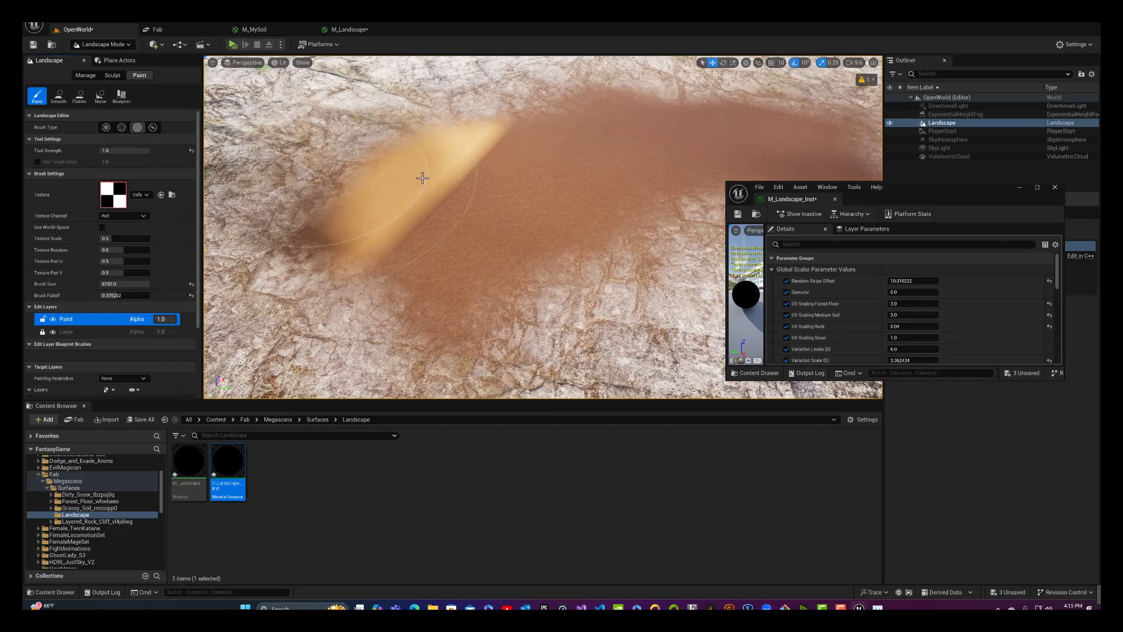
key("ctrl+z")
key("ctrl+z")
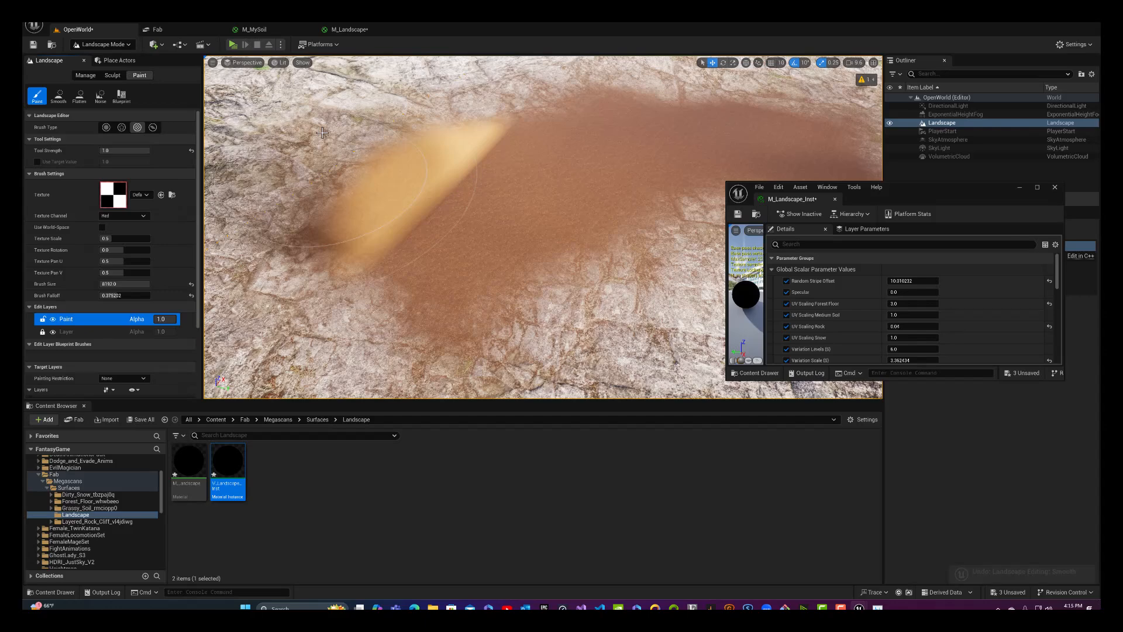
left_click_drag(323, 133, 361, 174)
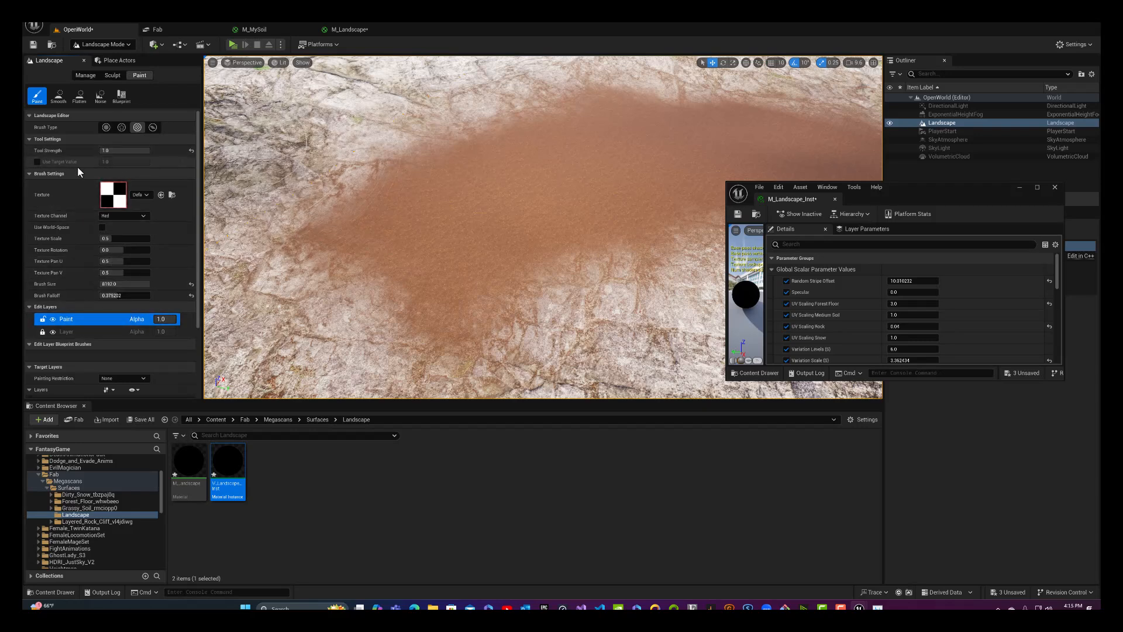
Step: Raise the landscape brush falloff to 0.5816
scroll(78, 175, "down", 3)
scroll(80, 188, "up", 3)
scroll(50, 212, "down", 2)
scroll(48, 212, "down", 2)
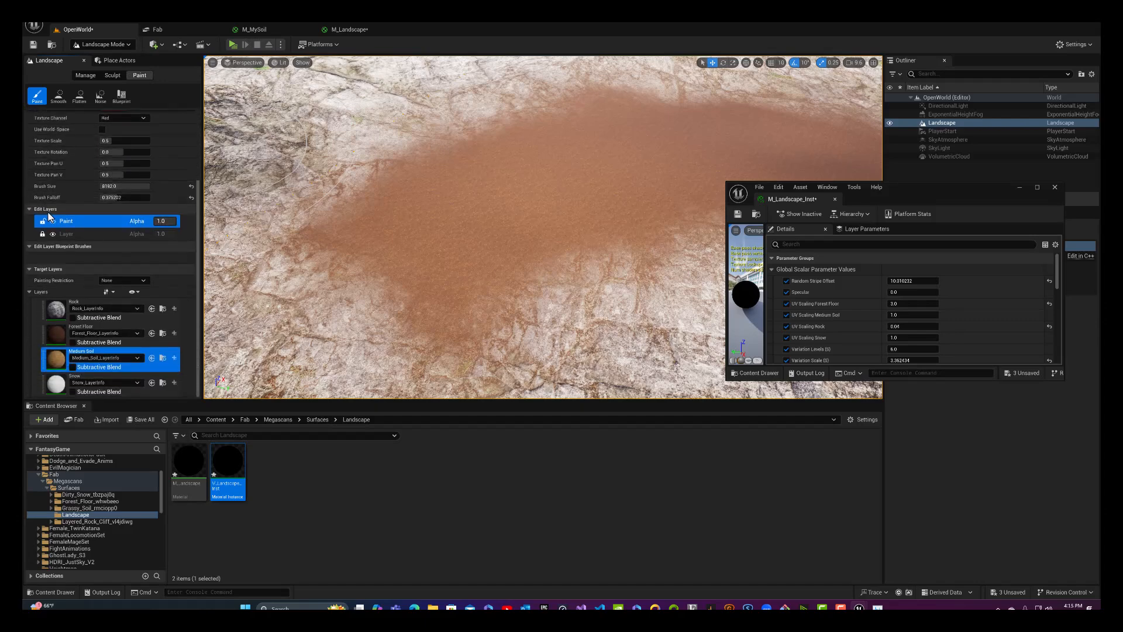
scroll(48, 209, "up", 4)
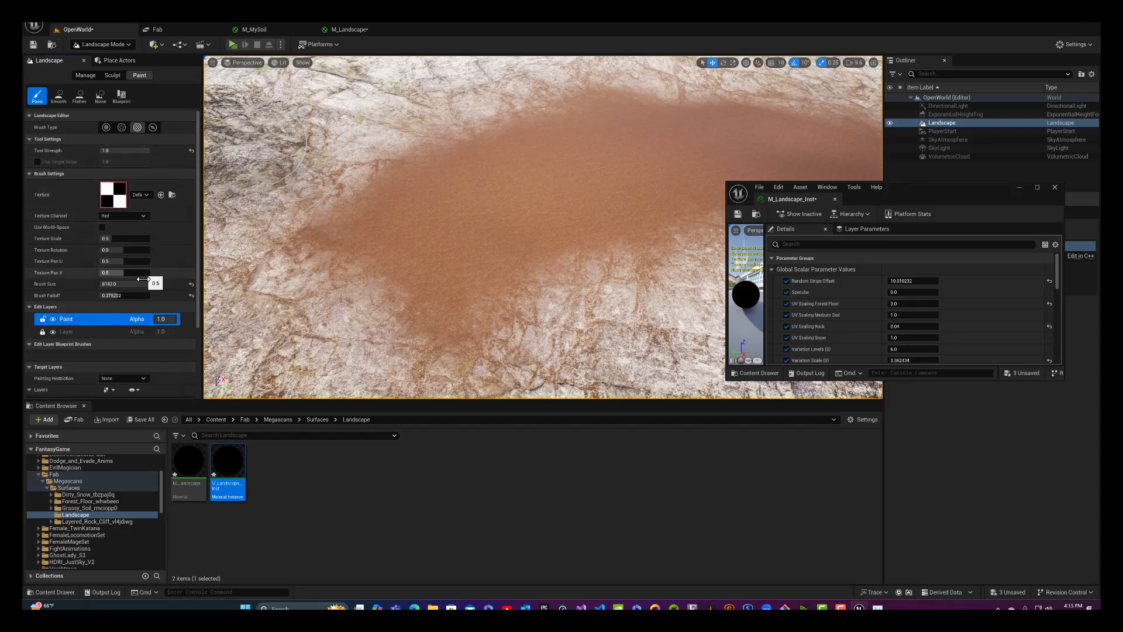
left_click_drag(120, 296, 134, 295)
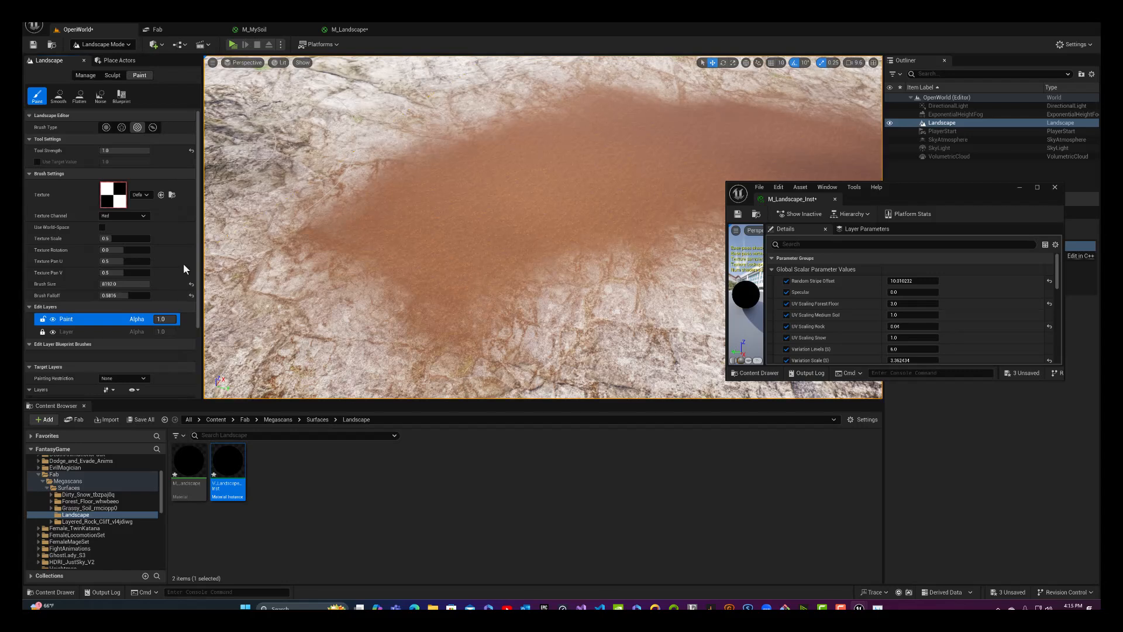
Step: Try Medium Soil over the patch's end with the Alpha brush, undo it, and restore the Circle brush type
left_click(350, 162)
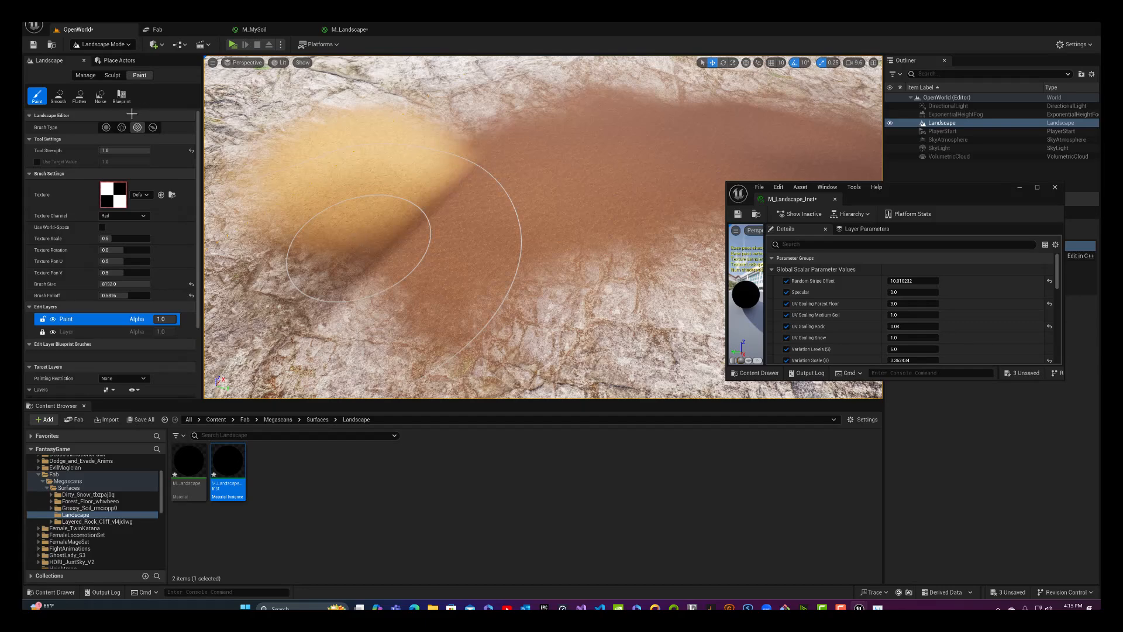
key("ctrl+z")
key("ctrl+z")
left_click(106, 127)
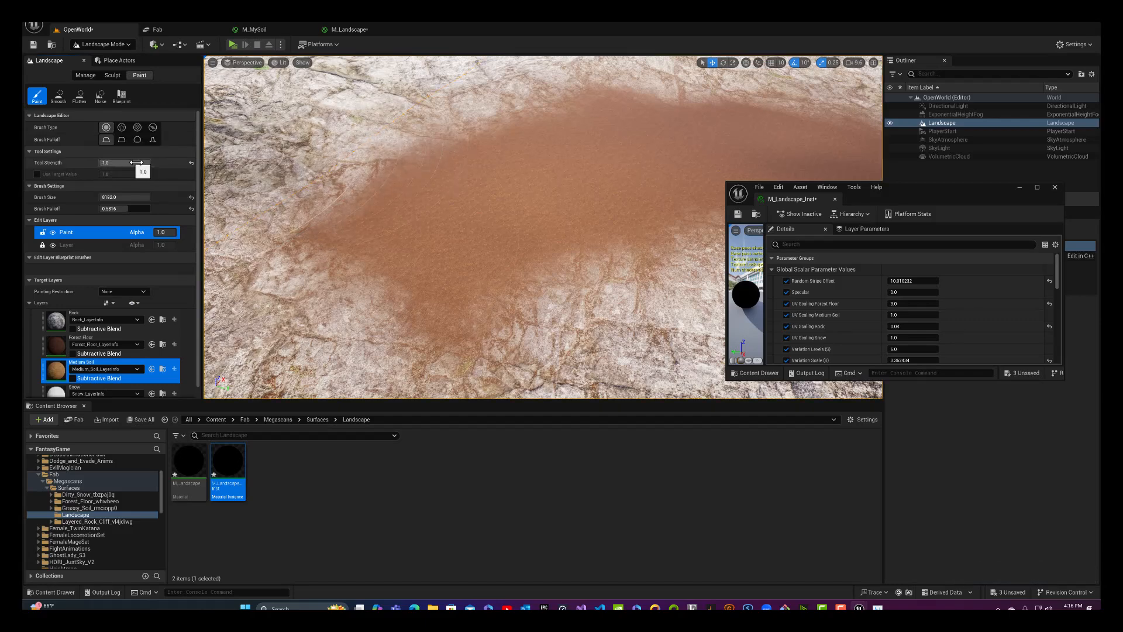
Step: Lower the tool strength to about 0.57 and paint Medium Soil over one end of the Forest Floor patch
left_click_drag(149, 162, 144, 162)
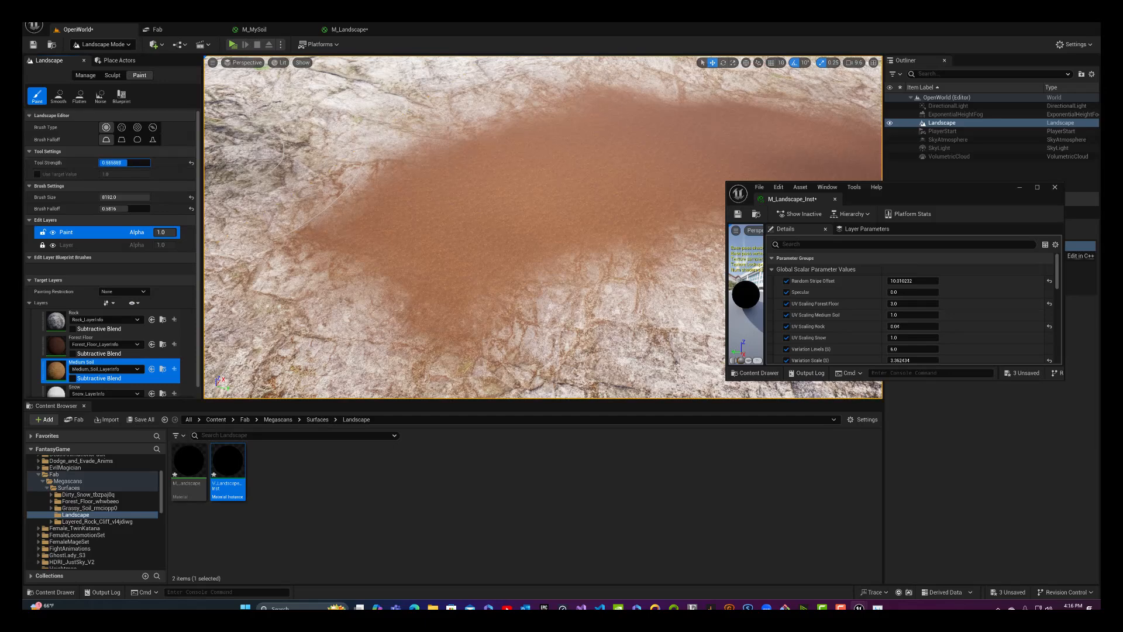
left_click_drag(127, 163, 128, 162)
left_click(426, 169)
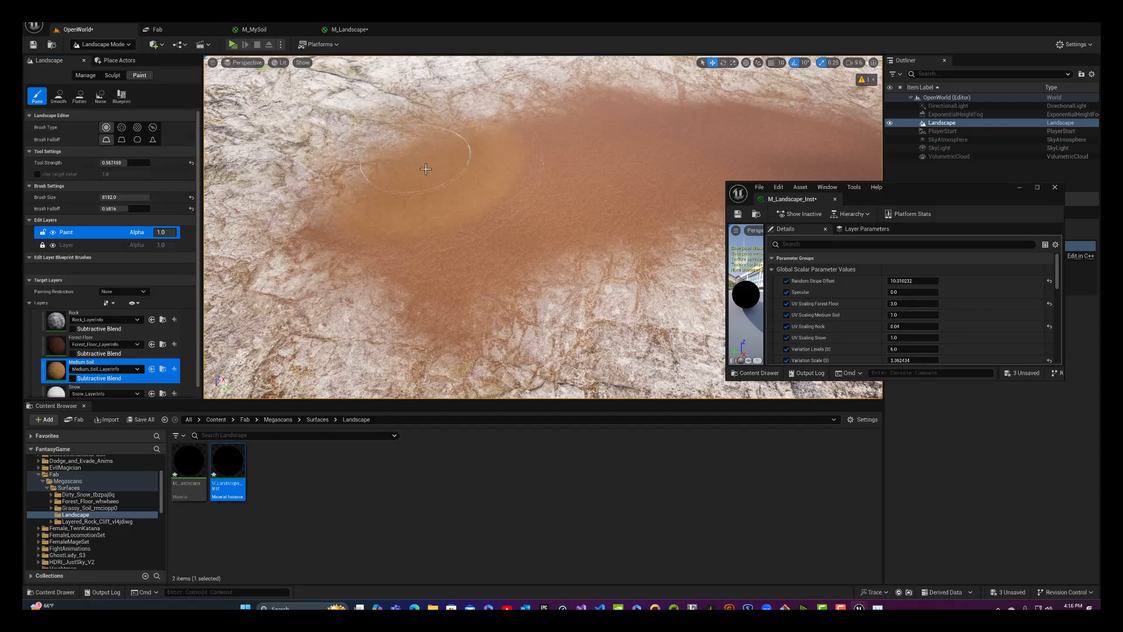
left_click(426, 169)
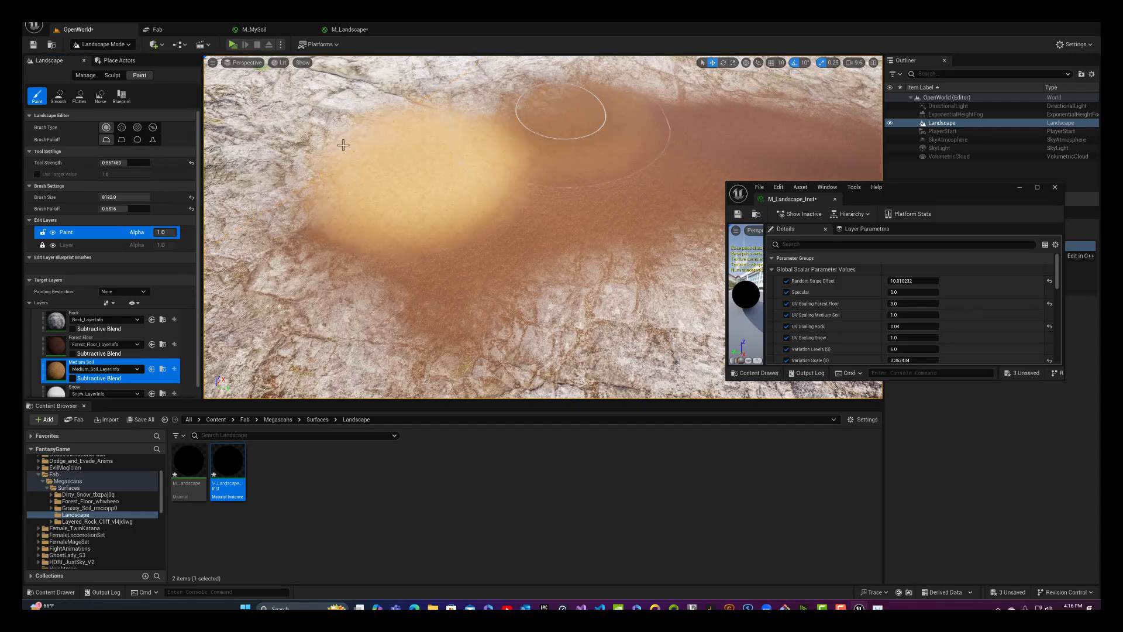
left_click_drag(343, 146, 332, 208)
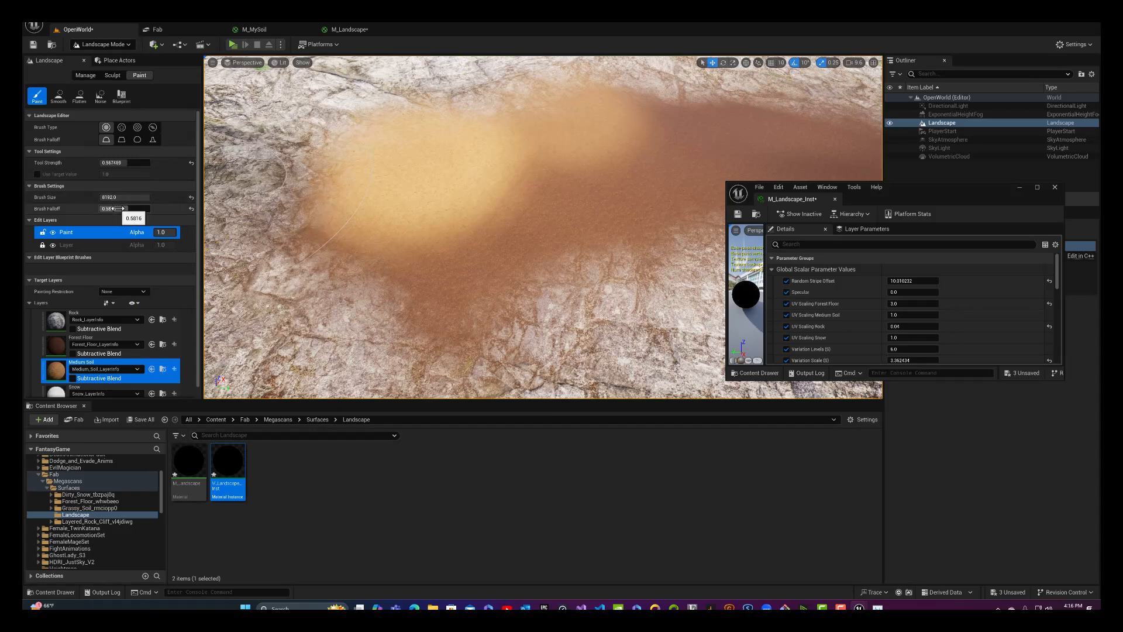
Step: With slightly higher brush falloff and tool strength of about 0.2, extend Medium Soil across the near side of the Forest Floor patch
mouse_move(128, 209)
left_mouse_down()
mouse_move(117, 209)
mouse_move(128, 208)
left_mouse_up()
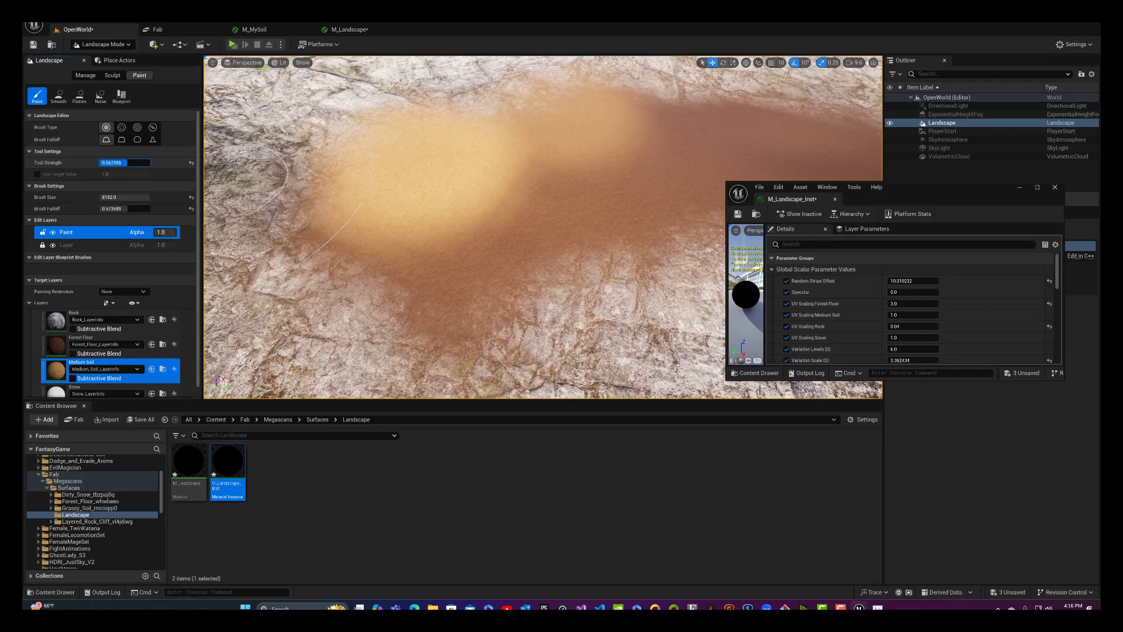
left_click_drag(120, 162, 112, 162)
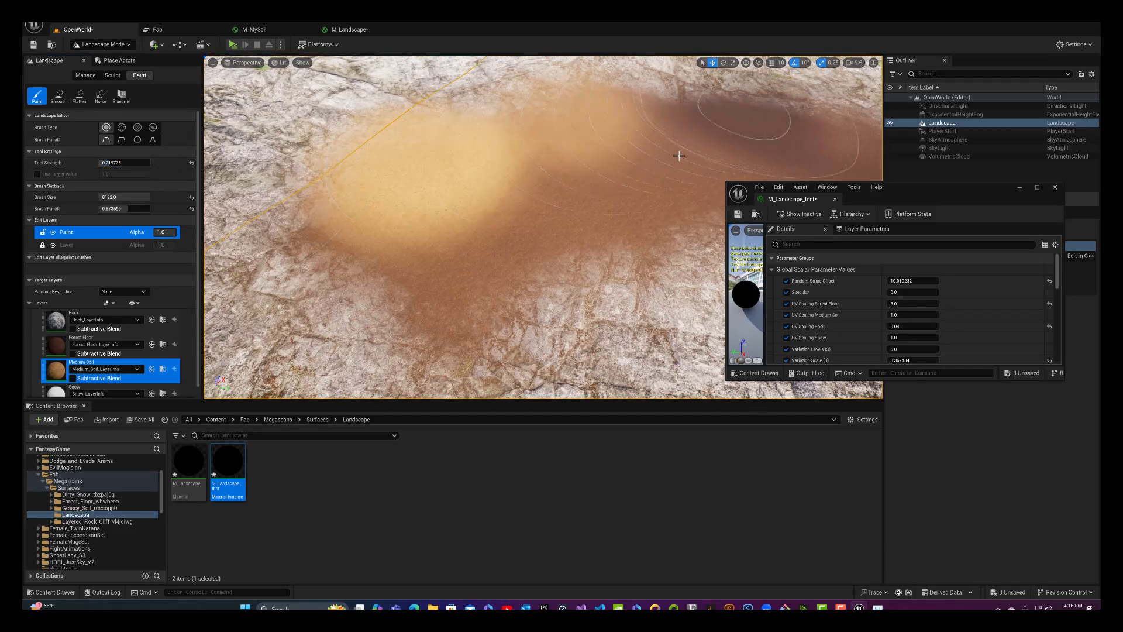
mouse_move(679, 155)
left_mouse_down()
mouse_move(644, 213)
mouse_move(633, 262)
left_mouse_up()
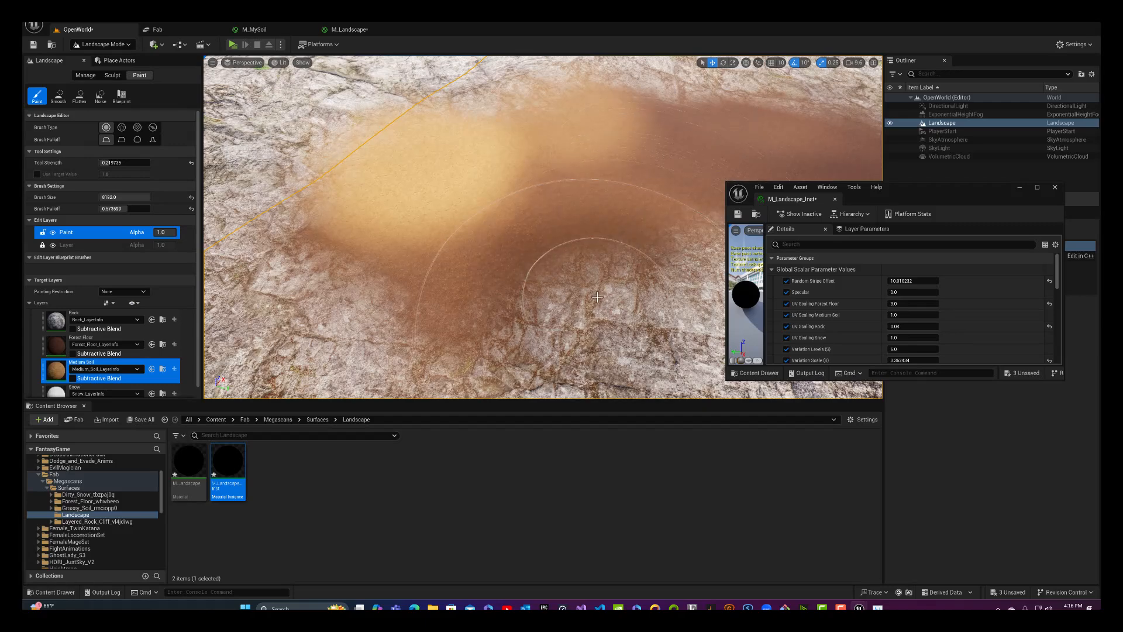
left_click_drag(597, 297, 593, 302)
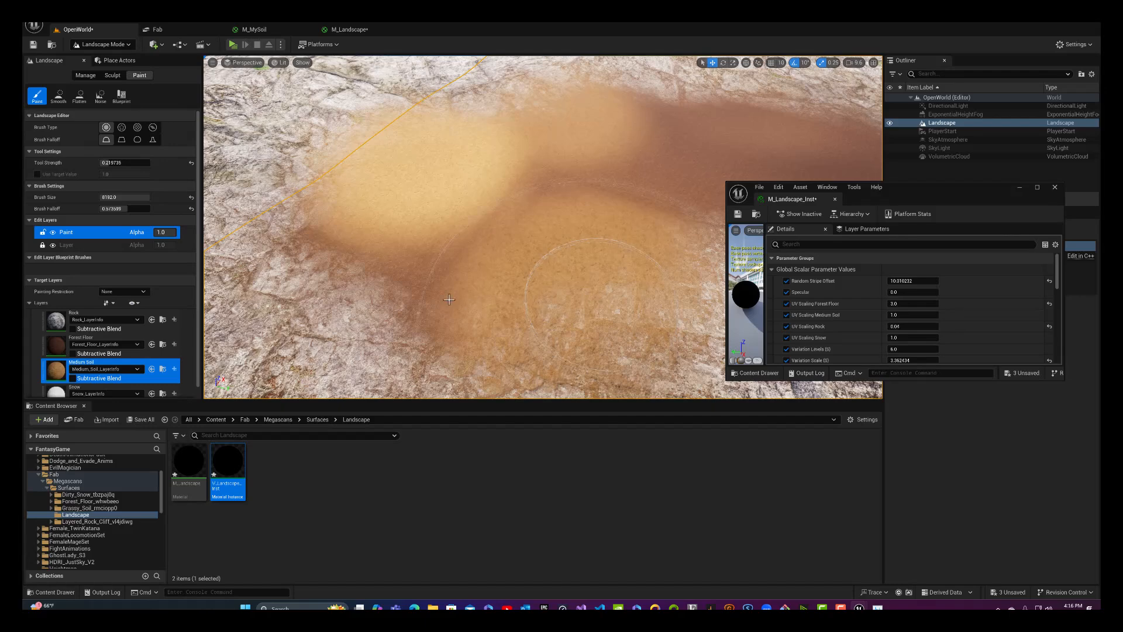
left_click_drag(449, 299, 439, 297)
right_click_drag(446, 296, 450, 292)
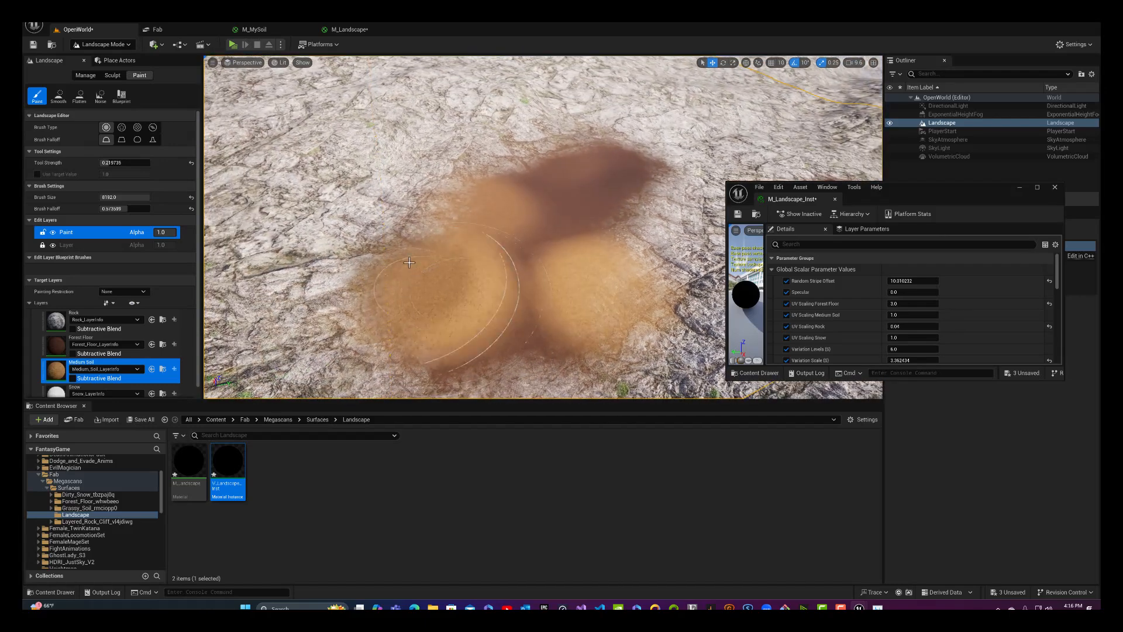
Step: Use the Smooth tool to blend the painted Medium Soil into the surrounding Forest Floor
left_click(61, 98)
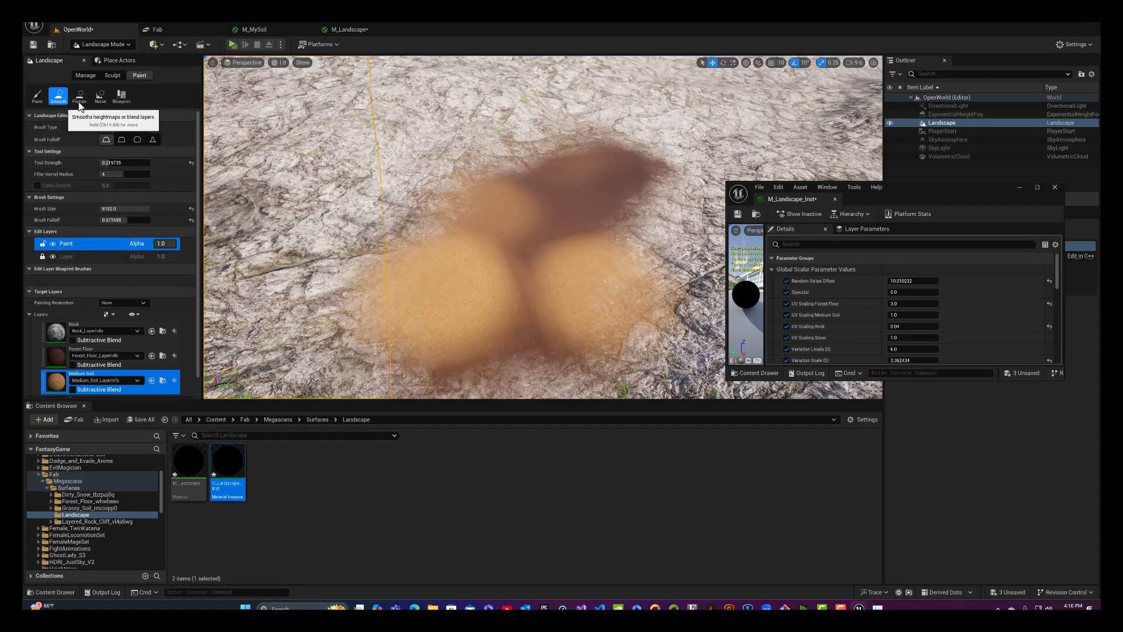
mouse_move(628, 237)
left_mouse_down()
mouse_move(555, 228)
mouse_move(514, 246)
mouse_move(503, 293)
mouse_move(523, 281)
mouse_move(503, 299)
mouse_move(541, 304)
mouse_move(603, 196)
mouse_move(657, 187)
mouse_move(614, 170)
mouse_move(539, 176)
mouse_move(457, 221)
mouse_move(405, 289)
mouse_move(471, 328)
mouse_move(662, 161)
mouse_move(603, 228)
mouse_move(629, 187)
mouse_move(562, 166)
mouse_move(506, 191)
mouse_move(427, 269)
mouse_move(475, 334)
mouse_move(553, 319)
mouse_move(582, 207)
mouse_move(550, 176)
mouse_move(609, 200)
mouse_move(655, 180)
mouse_move(591, 170)
mouse_move(614, 167)
mouse_move(502, 188)
mouse_move(382, 352)
mouse_move(491, 181)
mouse_move(597, 210)
mouse_move(562, 275)
mouse_move(649, 259)
mouse_move(650, 193)
mouse_move(527, 306)
mouse_move(422, 340)
mouse_move(401, 305)
mouse_move(413, 334)
mouse_move(408, 242)
mouse_move(422, 258)
mouse_move(573, 222)
mouse_move(609, 269)
mouse_move(565, 293)
mouse_move(499, 273)
left_mouse_up()
right_click(623, 194)
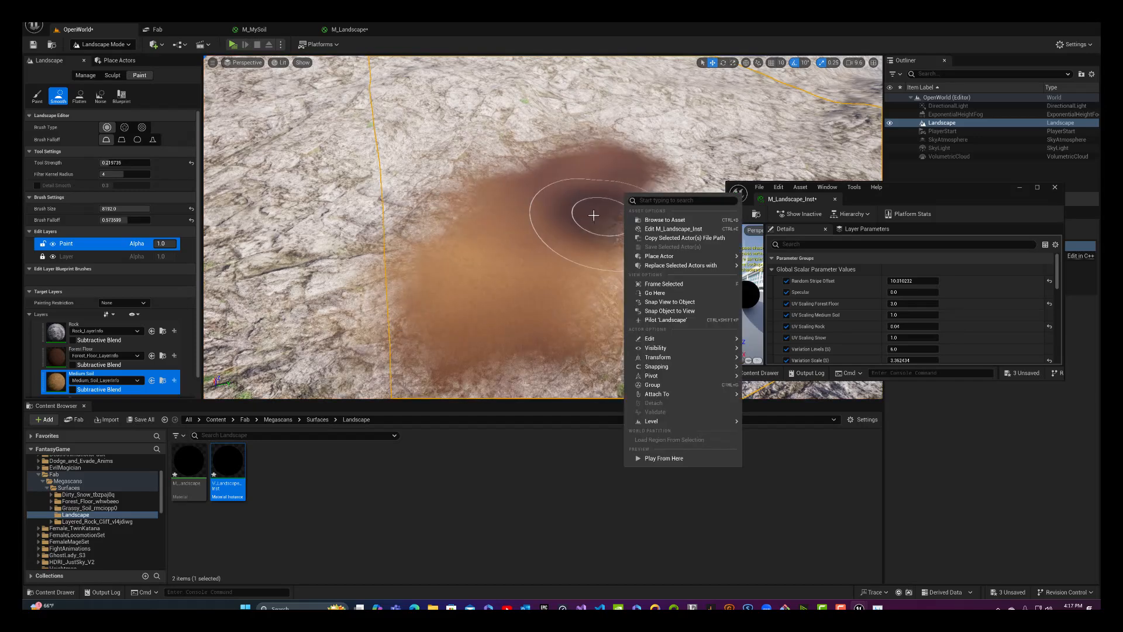
Step: Set UV Scaling Medium Soil to 3.0 in the material instance while viewing the blended ground up close
mouse_move(591, 215)
right_mouse_down()
mouse_move(535, 215)
mouse_move(603, 215)
mouse_move(562, 240)
mouse_move(591, 228)
mouse_move(591, 205)
mouse_move(571, 202)
mouse_move(588, 205)
mouse_move(527, 258)
right_mouse_up()
key("w")
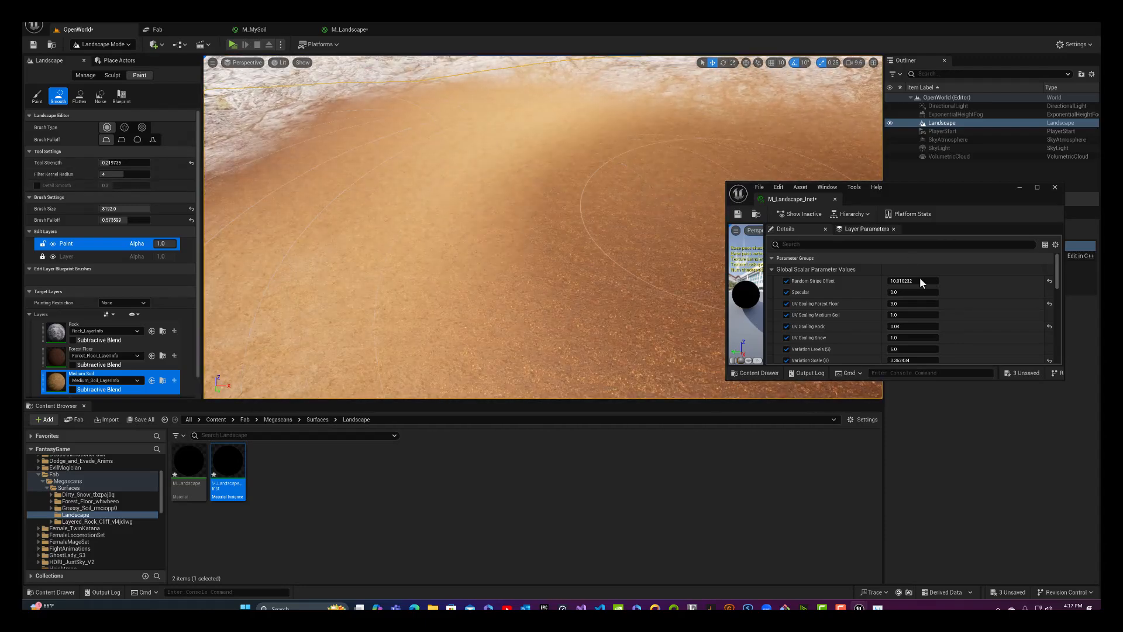
left_click(896, 316)
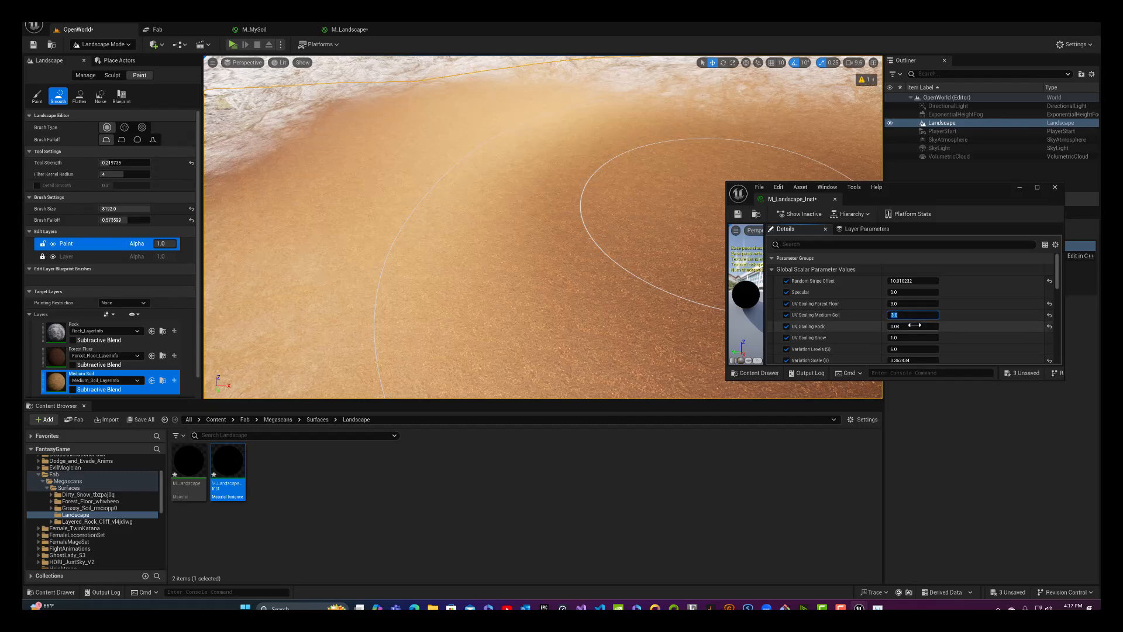
Step: Review the instance's variation parameters and inspect the Variation Scale node feeding the Rock layer's TextureVariation in the M_Landscape graph
scroll(836, 331, "down", 1)
scroll(836, 333, "down", 1)
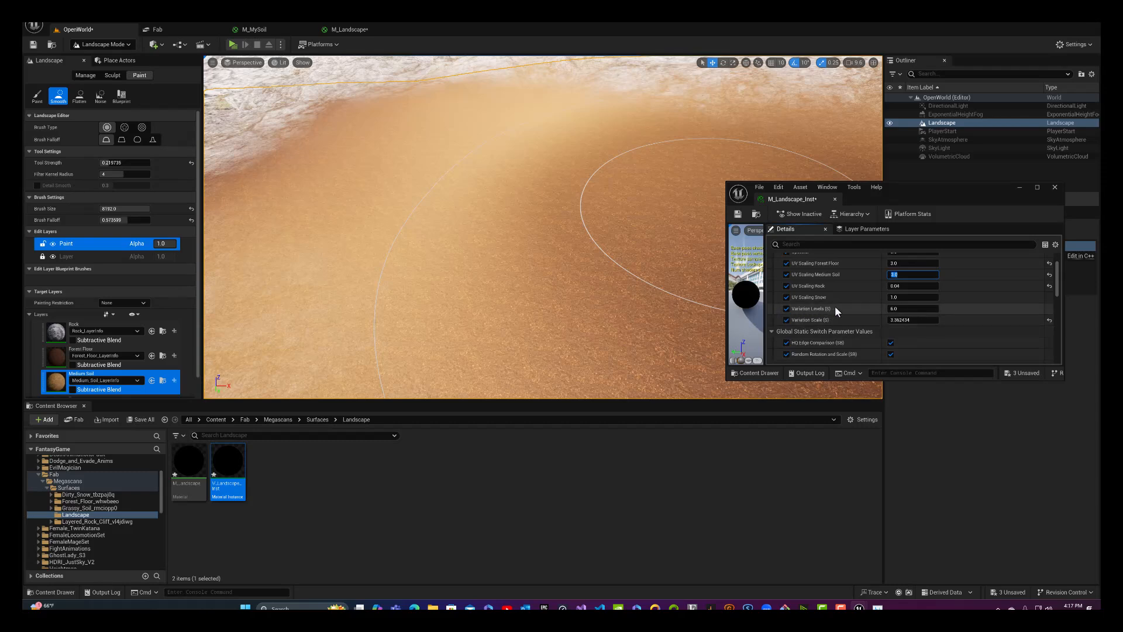
scroll(829, 298, "up", 1)
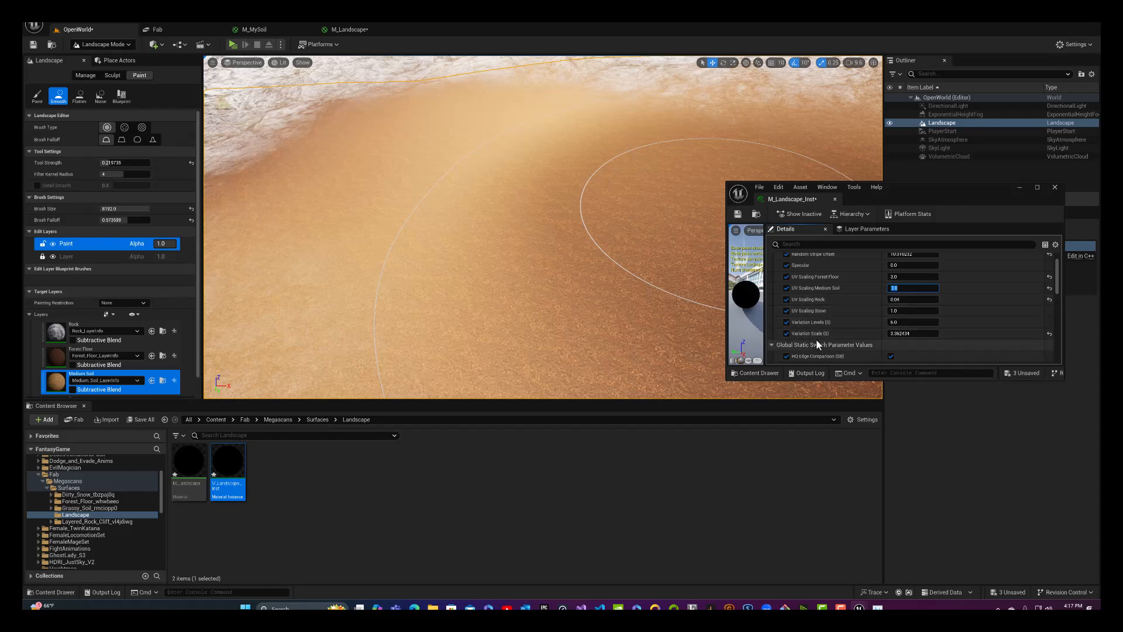
left_click(348, 31)
right_click_drag(525, 160, 376, 139)
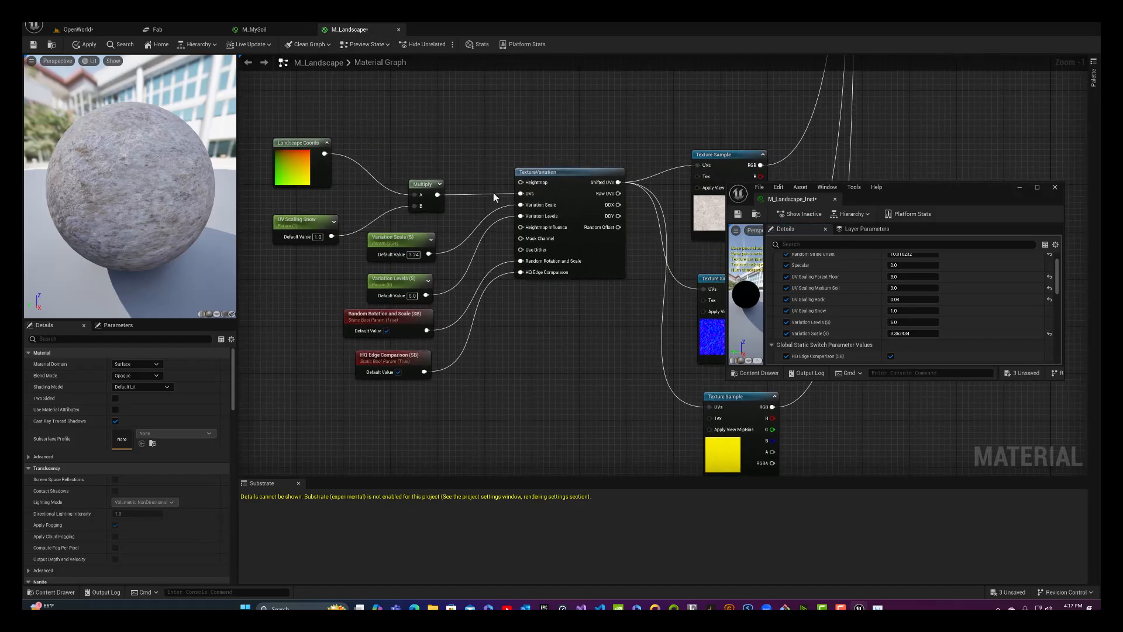
right_click_drag(630, 121, 602, 363)
right_click_drag(562, 152, 547, 219)
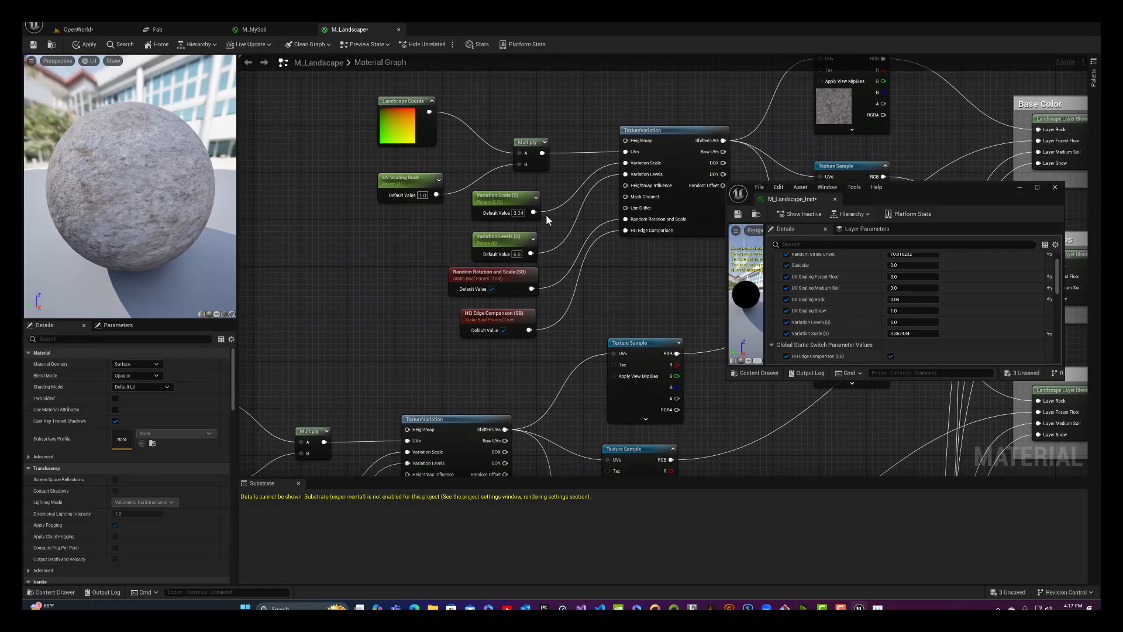
left_click(509, 199)
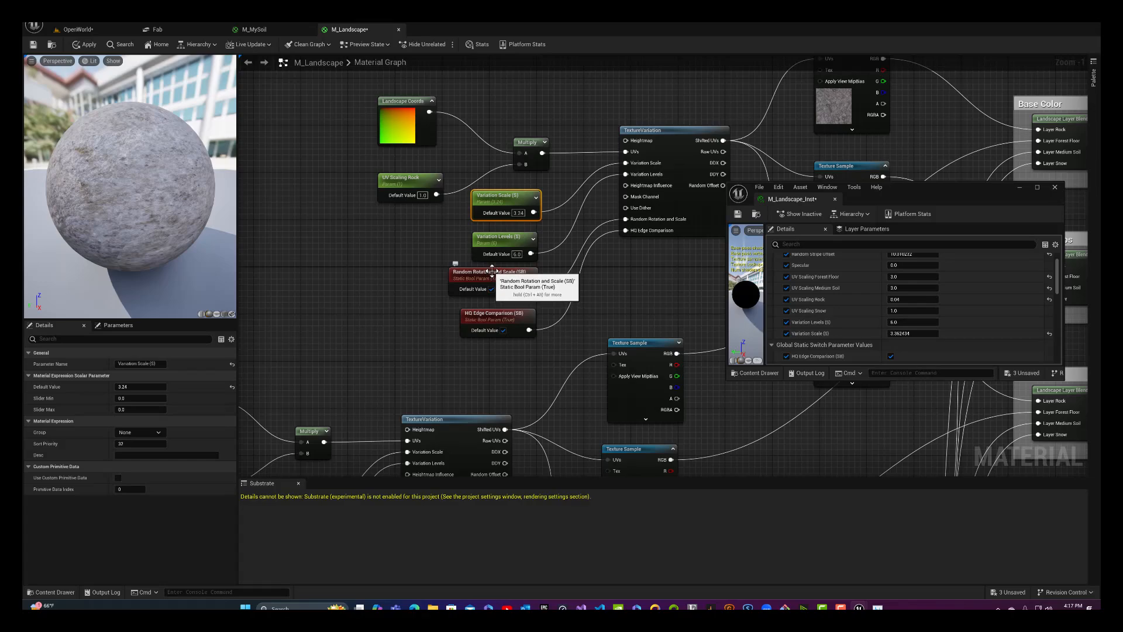
Step: Inspect the TextureVariation node and the variation parameters feeding it for the Snow layer in the M_Landscape graph
right_click_drag(652, 269, 545, 107)
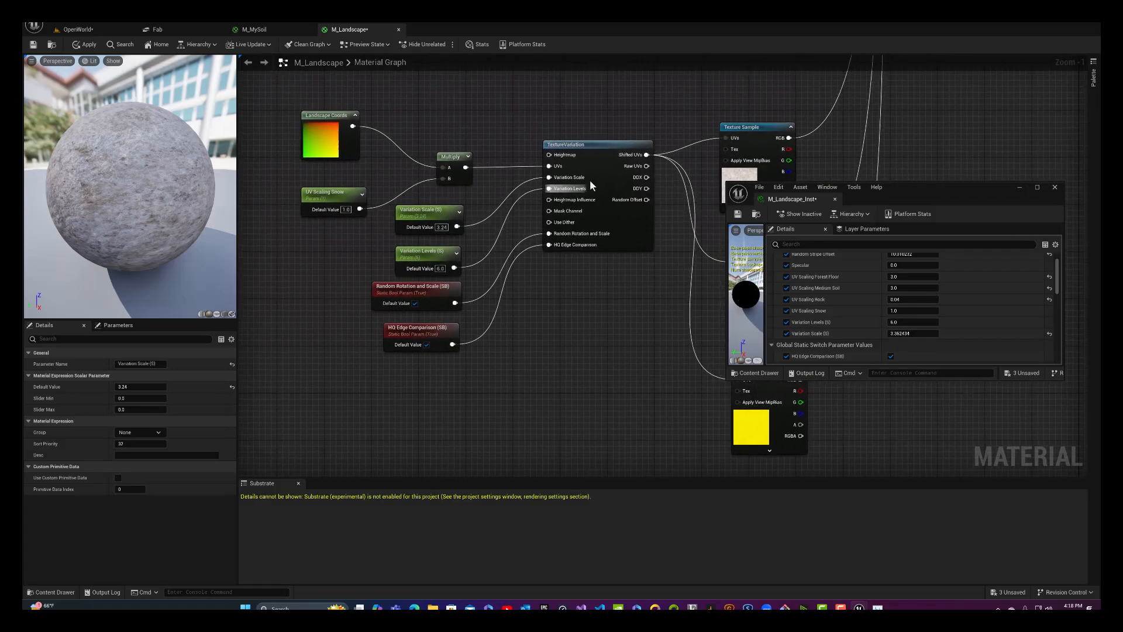
left_click(580, 148)
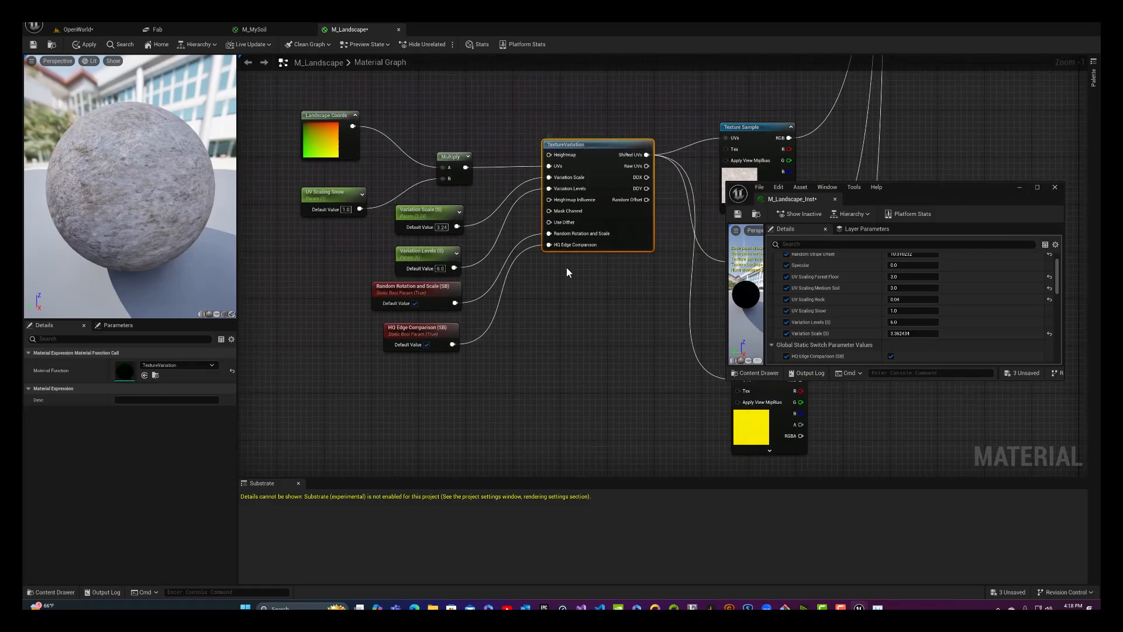
mouse_move(610, 246)
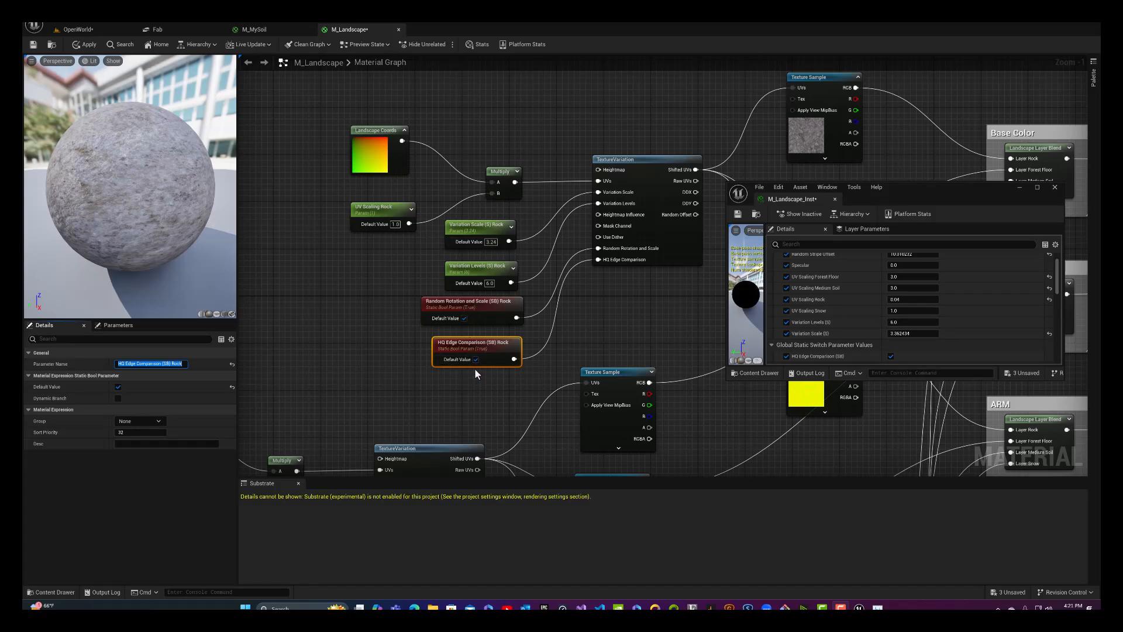
Step: Check the layer-specific variation parameter names for Rock, Forest Floor, Medium Soil and Snow, and apply the M_Landscape changes
right_click_drag(388, 299, 477, 170)
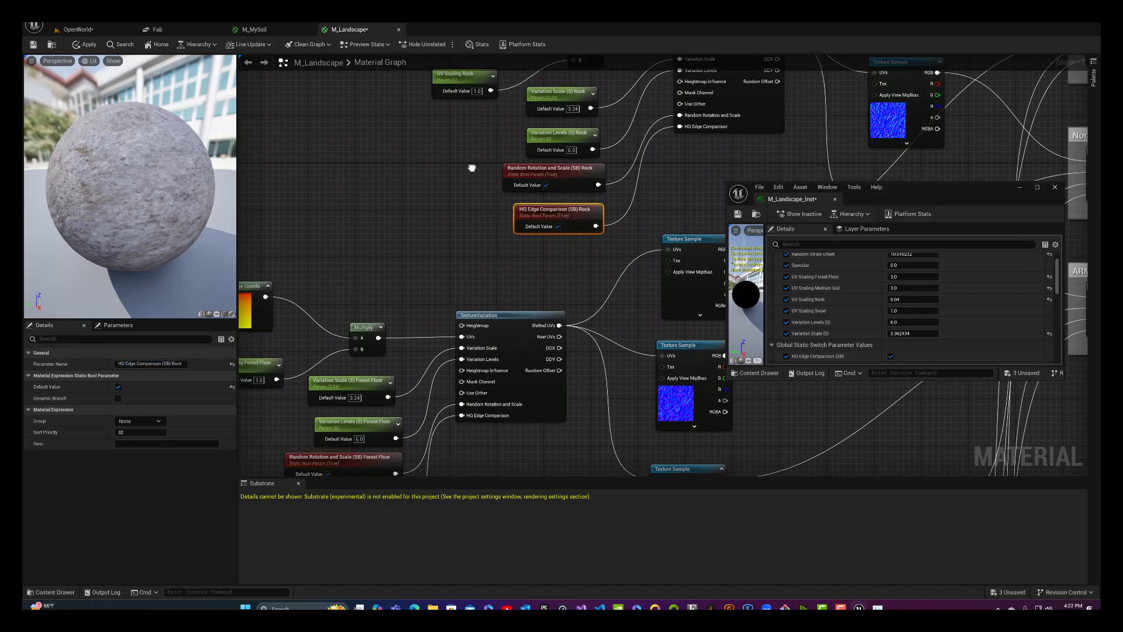
double_click(554, 217)
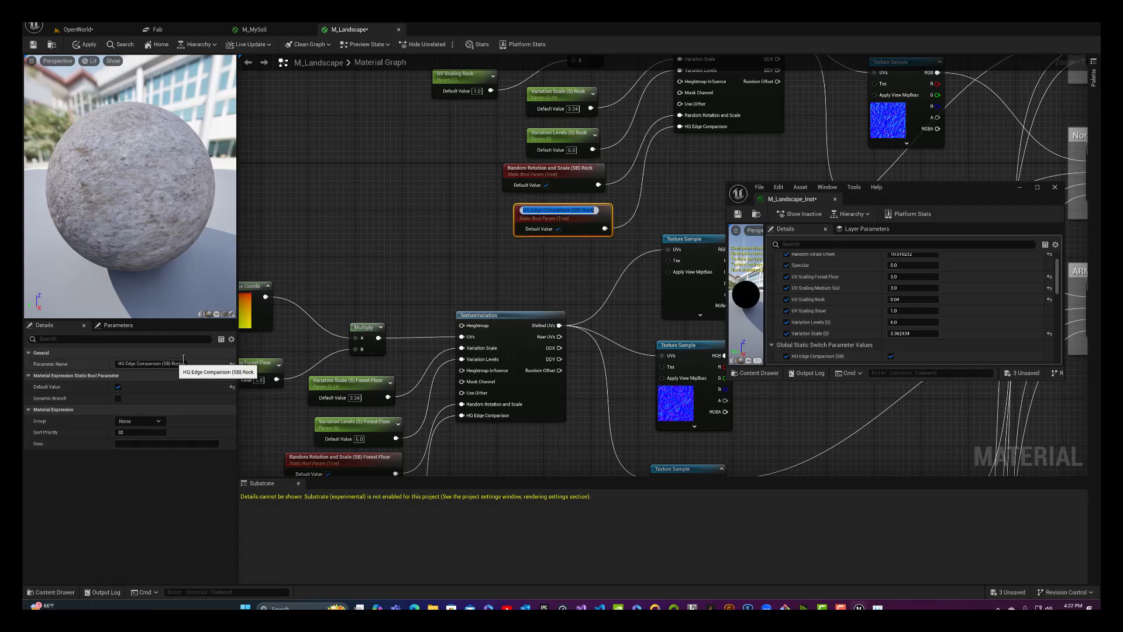
right_click_drag(385, 285, 480, 164)
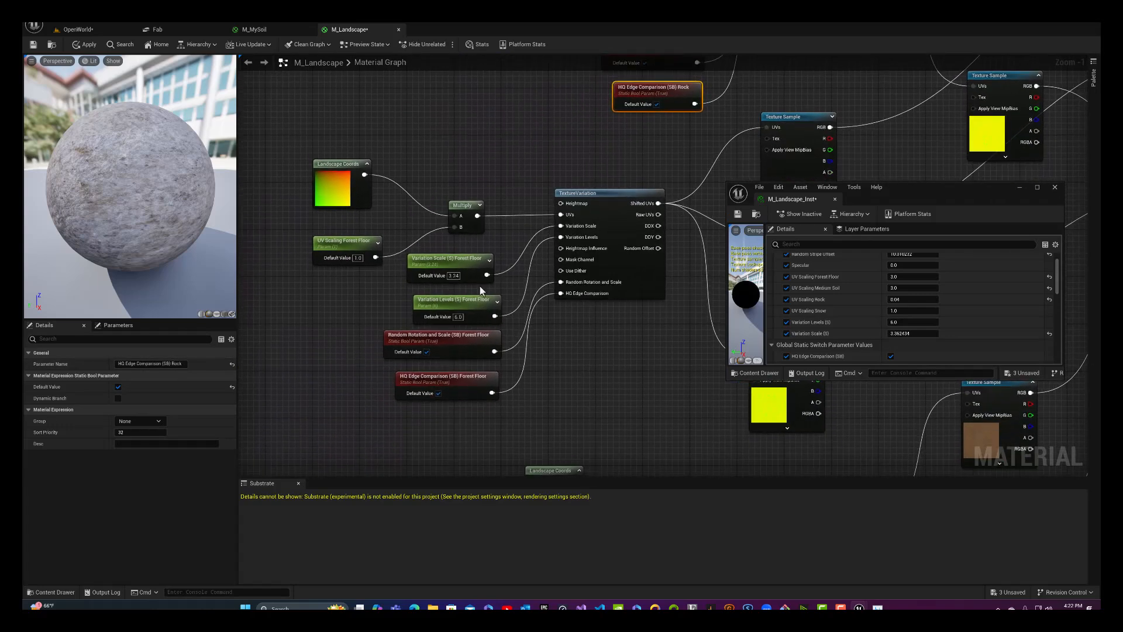
right_click_drag(551, 391, 526, 361)
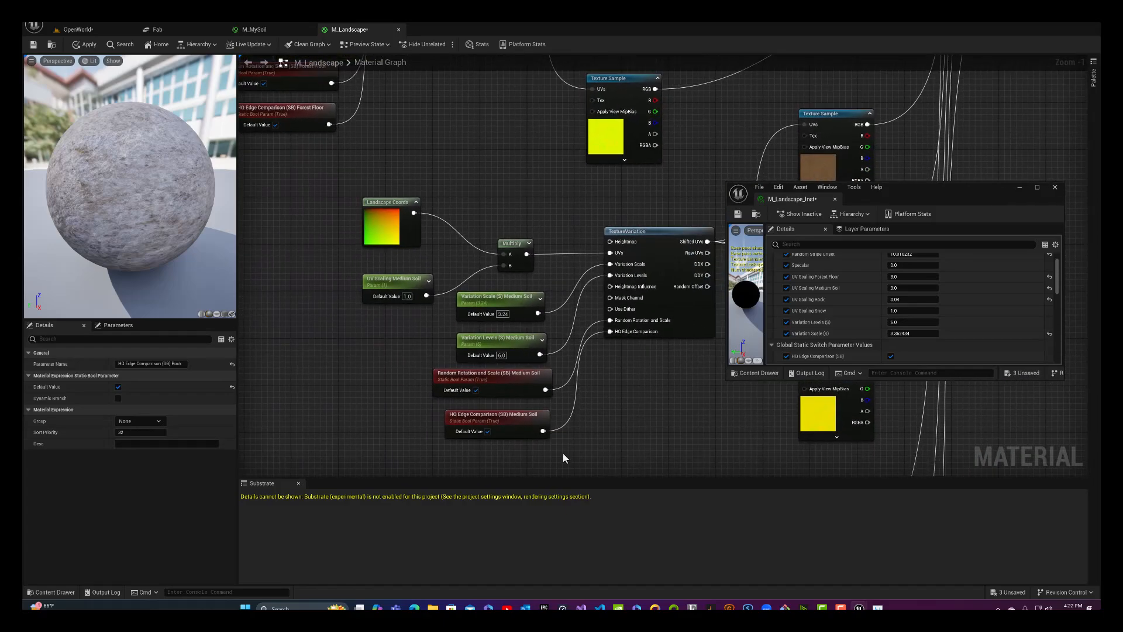
right_click_drag(563, 458, 514, 191)
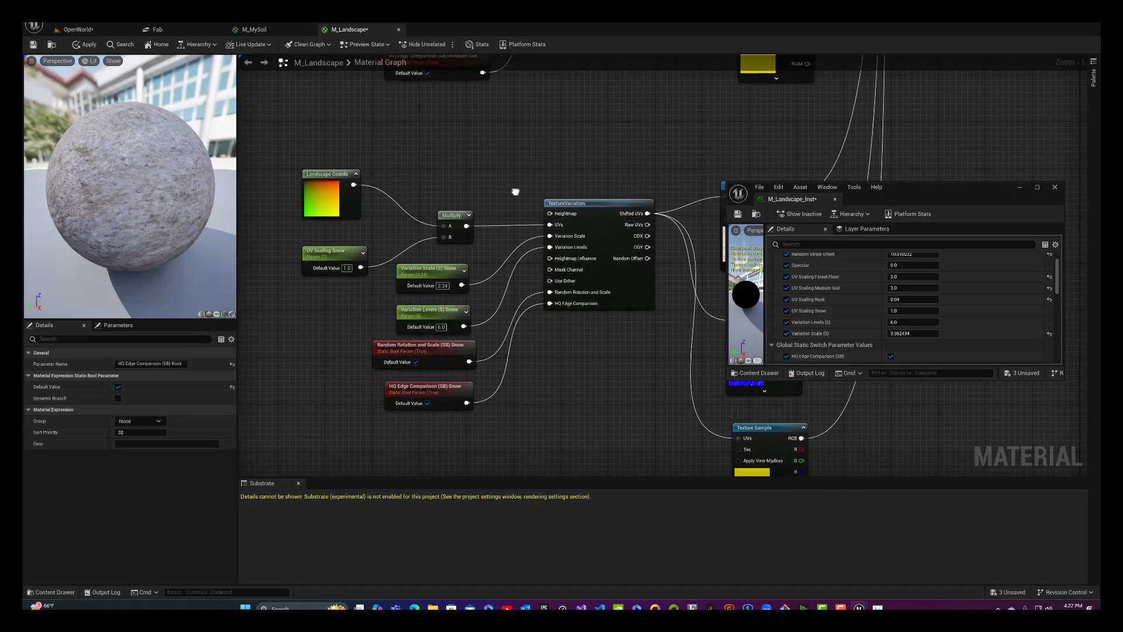
right_click_drag(586, 175, 481, 312)
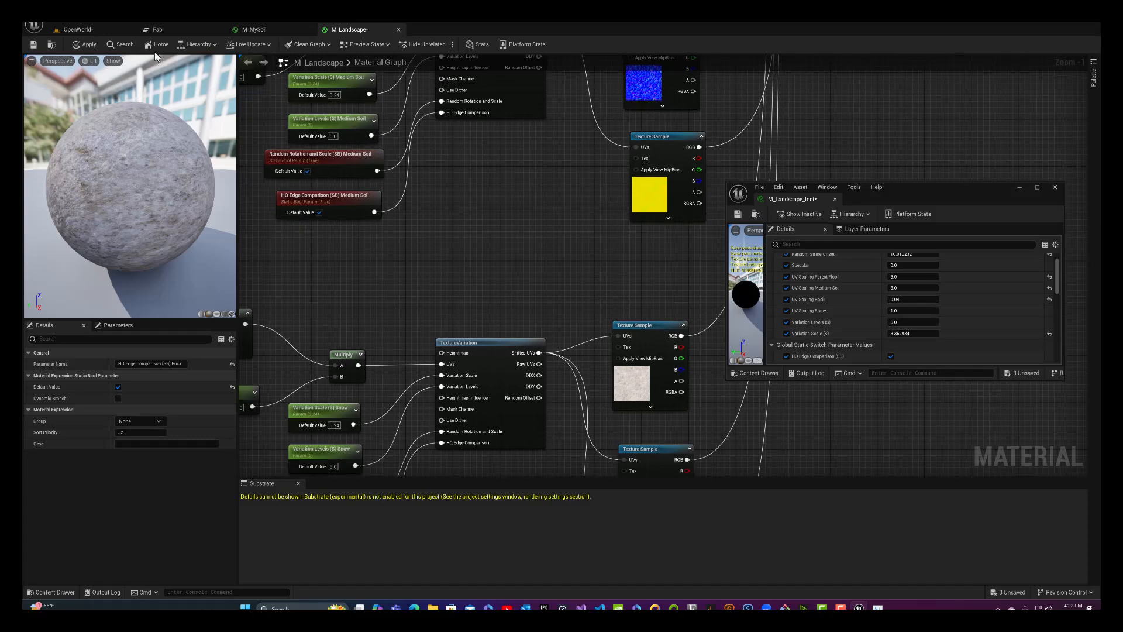
left_click(86, 44)
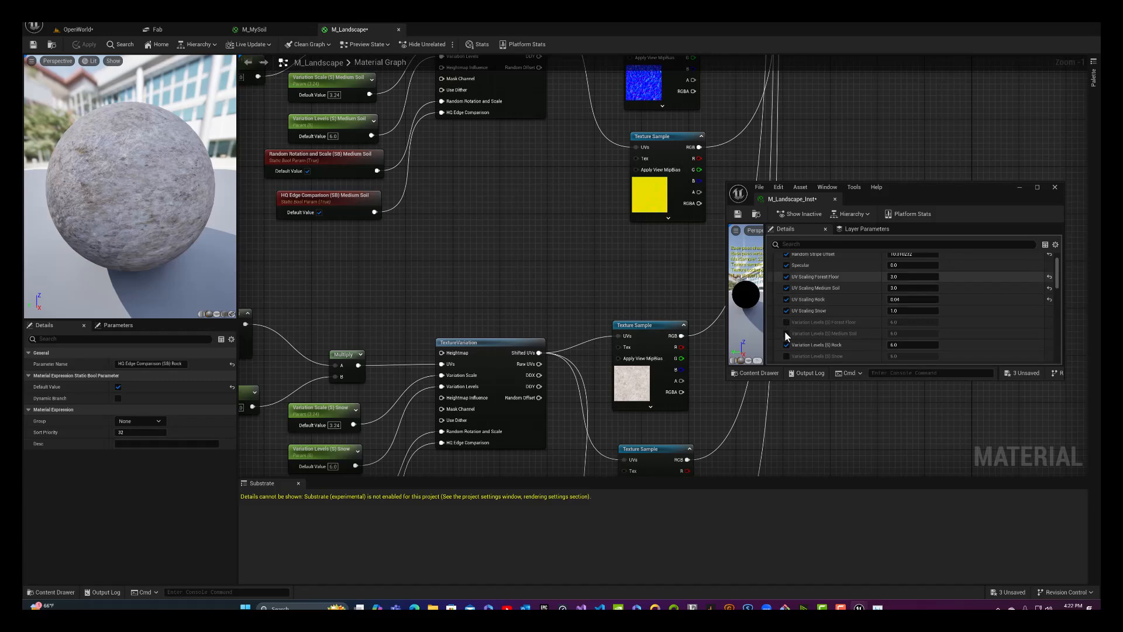
Step: Enable the Variation Levels (S) and Variation Scale (S) overrides for Forest Floor, Medium Soil and Snow in M_Landscape_Inst
scroll(785, 331, "up", 2)
left_click(787, 348)
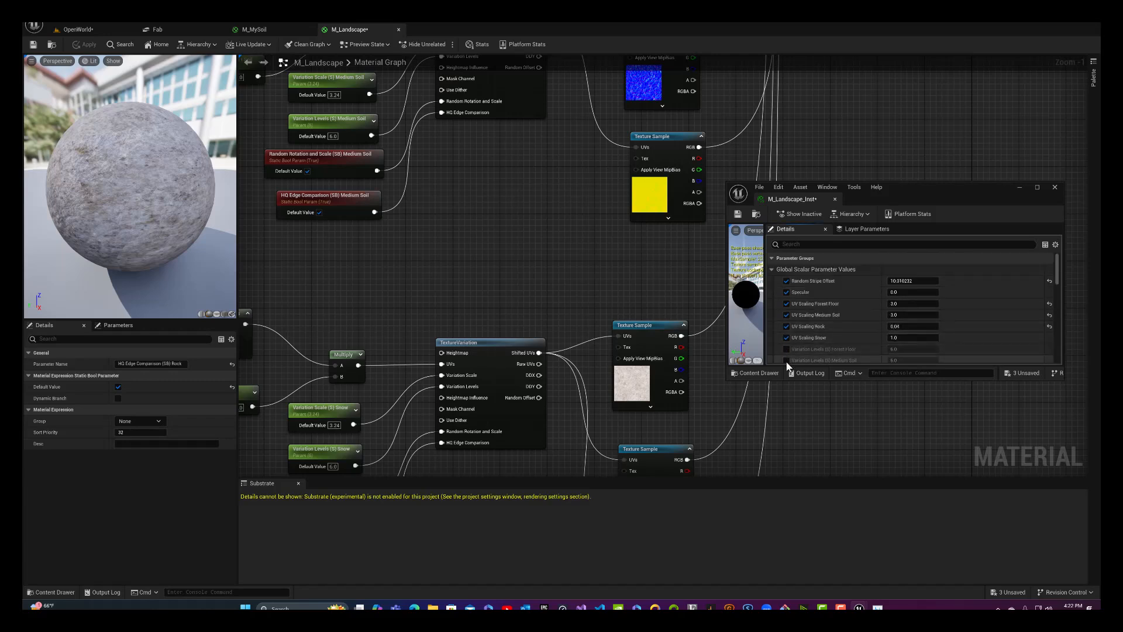
left_click(787, 359)
scroll(792, 335, "down", 3)
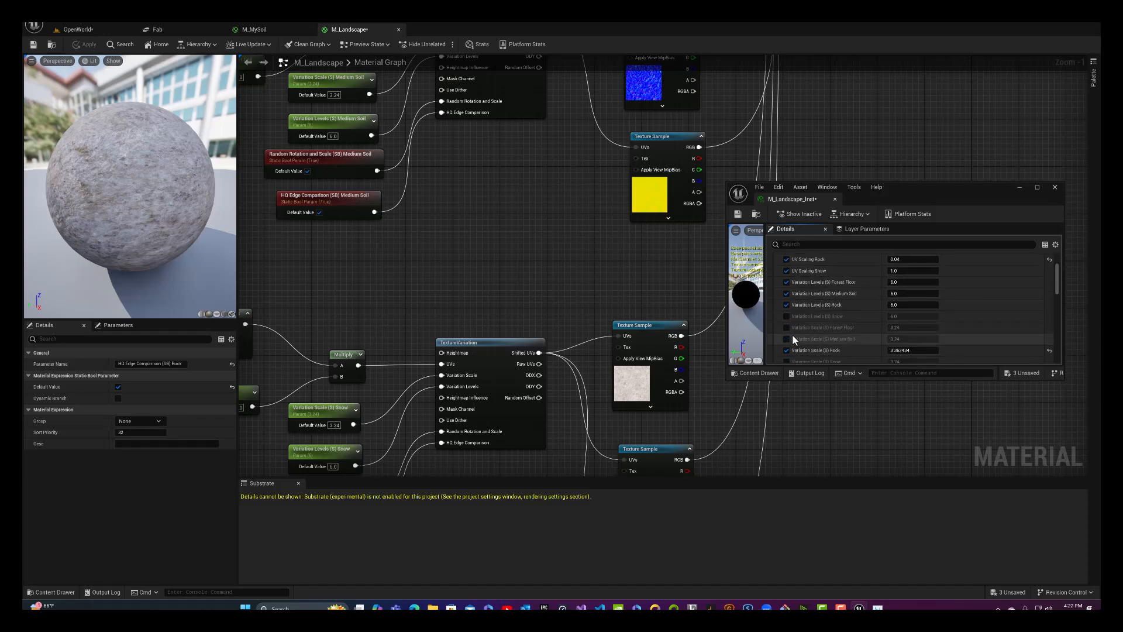
left_click(785, 327)
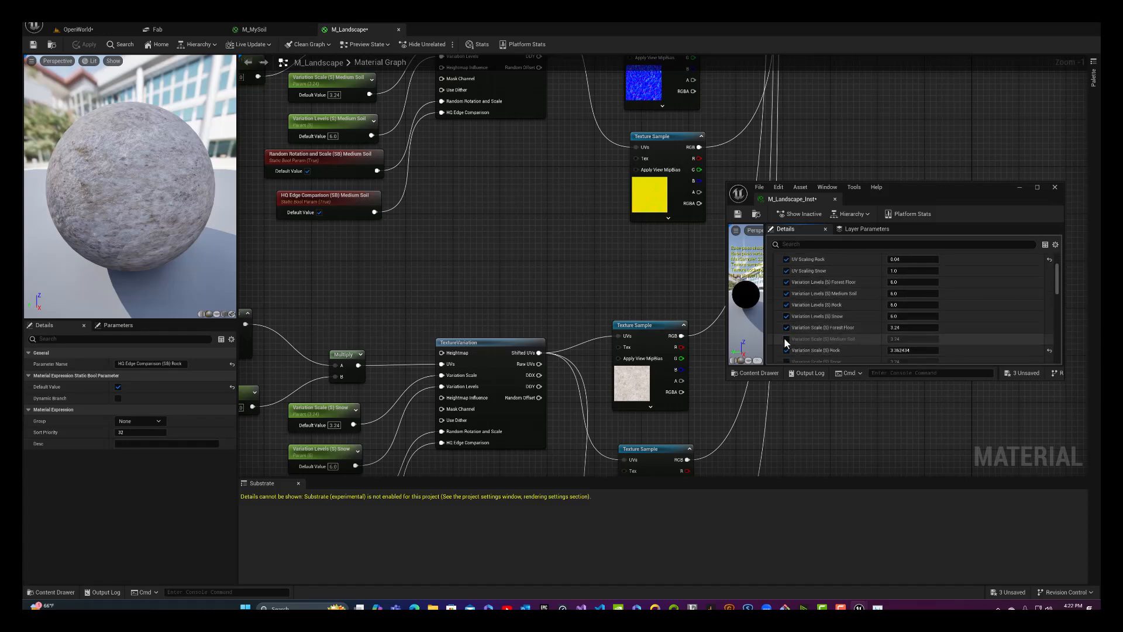
left_click(785, 338)
scroll(785, 336, "down", 2)
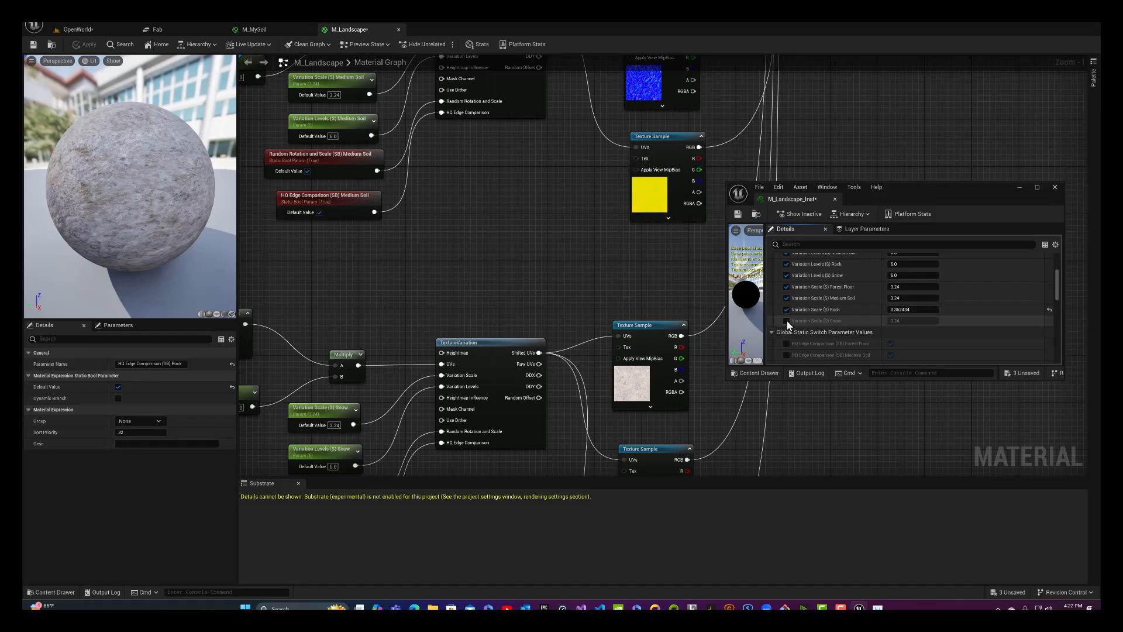
left_click(787, 321)
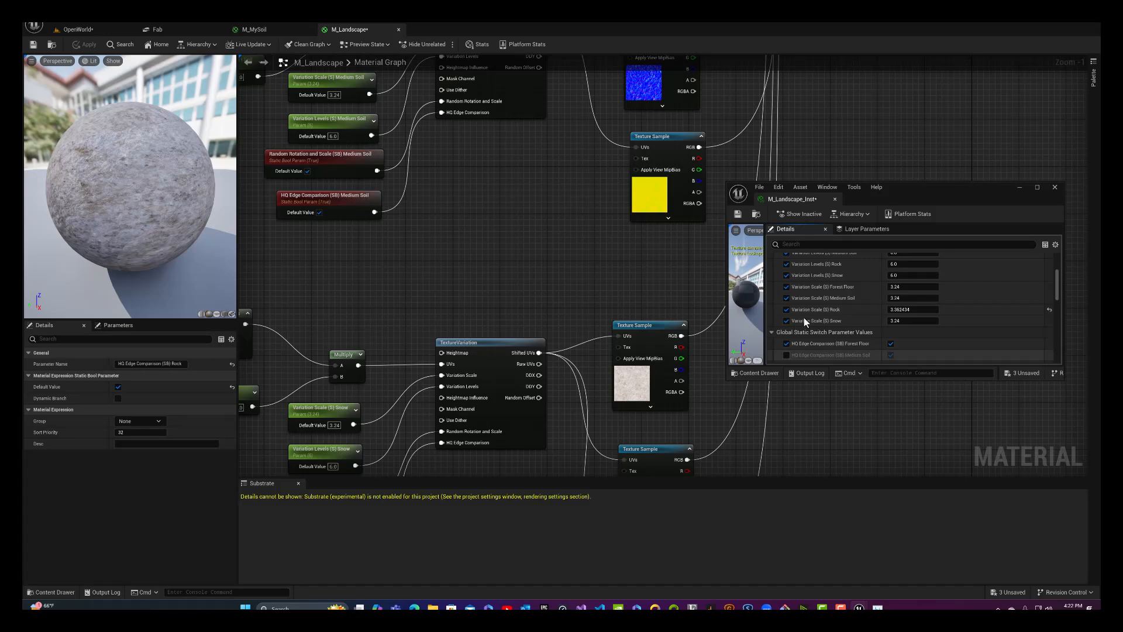
Step: Enable the HQ Edge Comparison and Random Rotation and Scale overrides for Forest Floor, Medium Soil and Snow in the instance
scroll(803, 318, "down", 2)
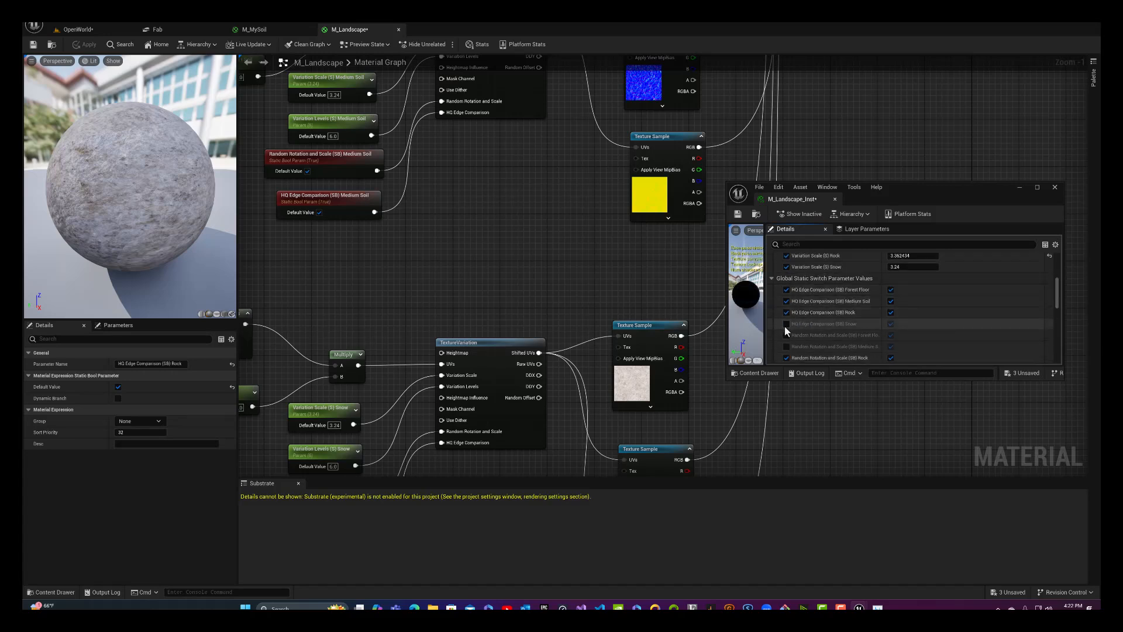
left_click(785, 325)
left_click(784, 332)
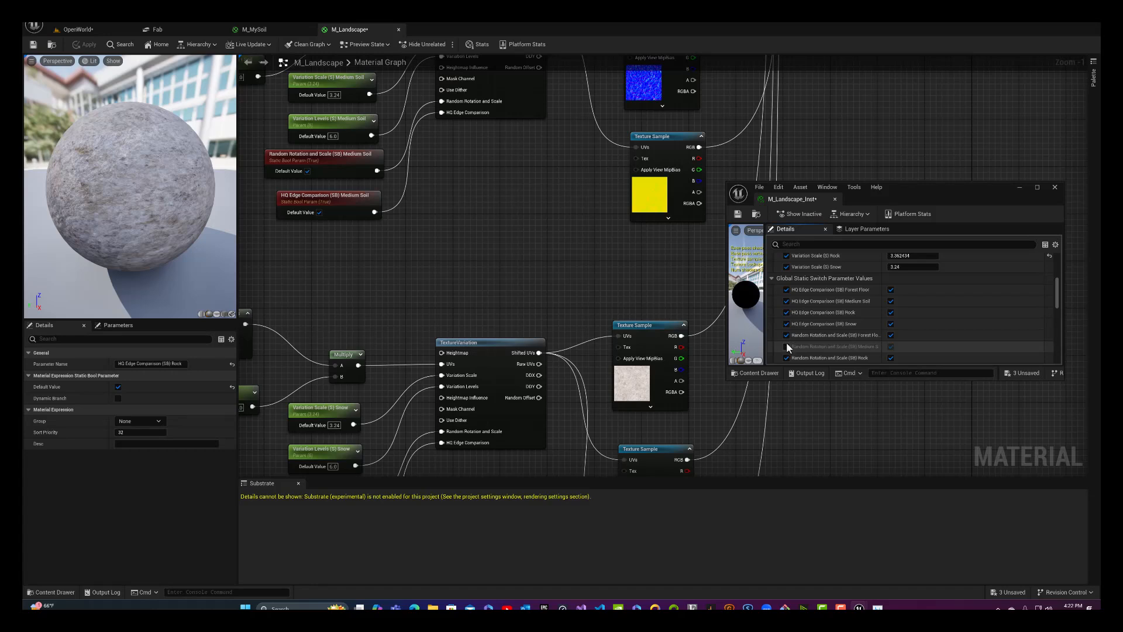
left_click(786, 346)
scroll(791, 333, "down", 2)
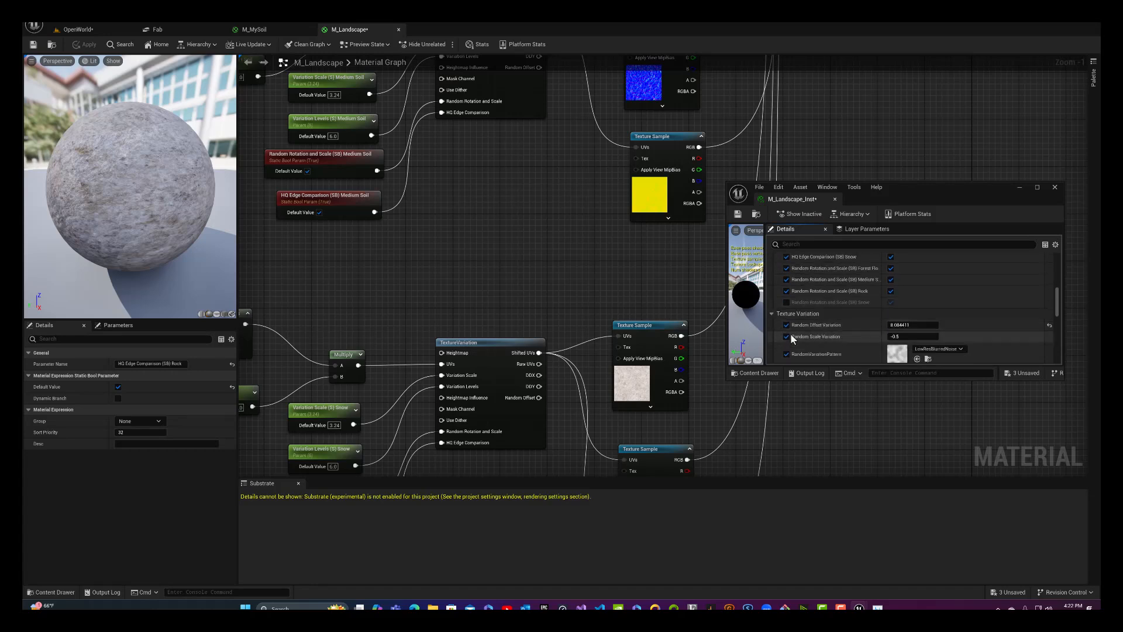
left_click(787, 304)
Step: Check the rest of the instance's settings and make the M_Landscape_Inst window taller to show more parameters
scroll(794, 309, "down", 3)
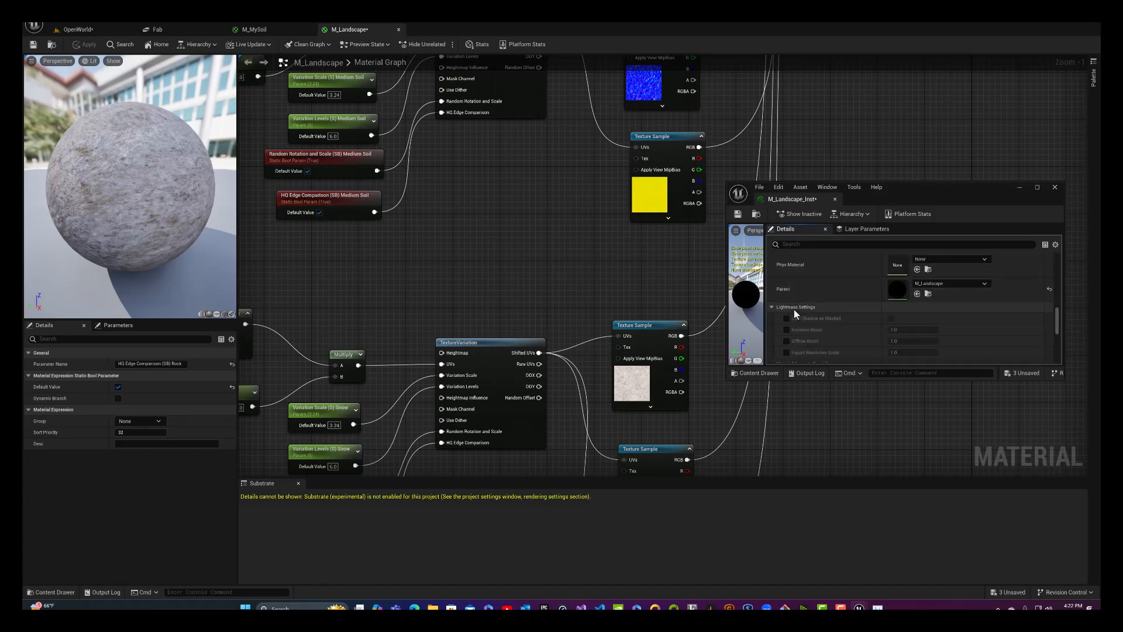
scroll(794, 309, "down", 5)
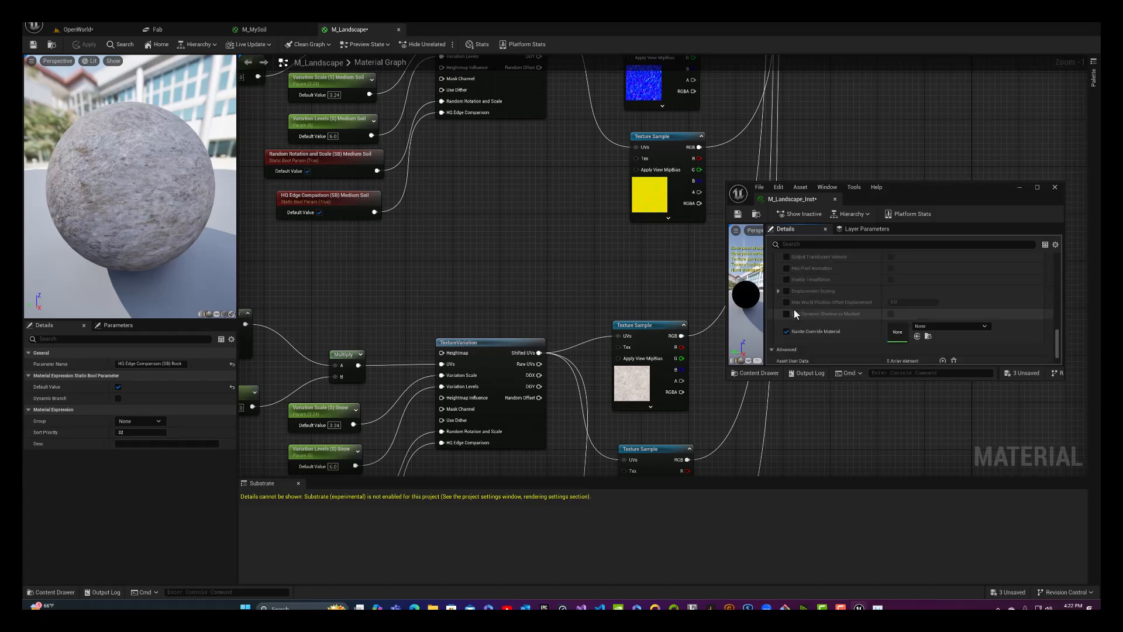
scroll(794, 309, "up", 10)
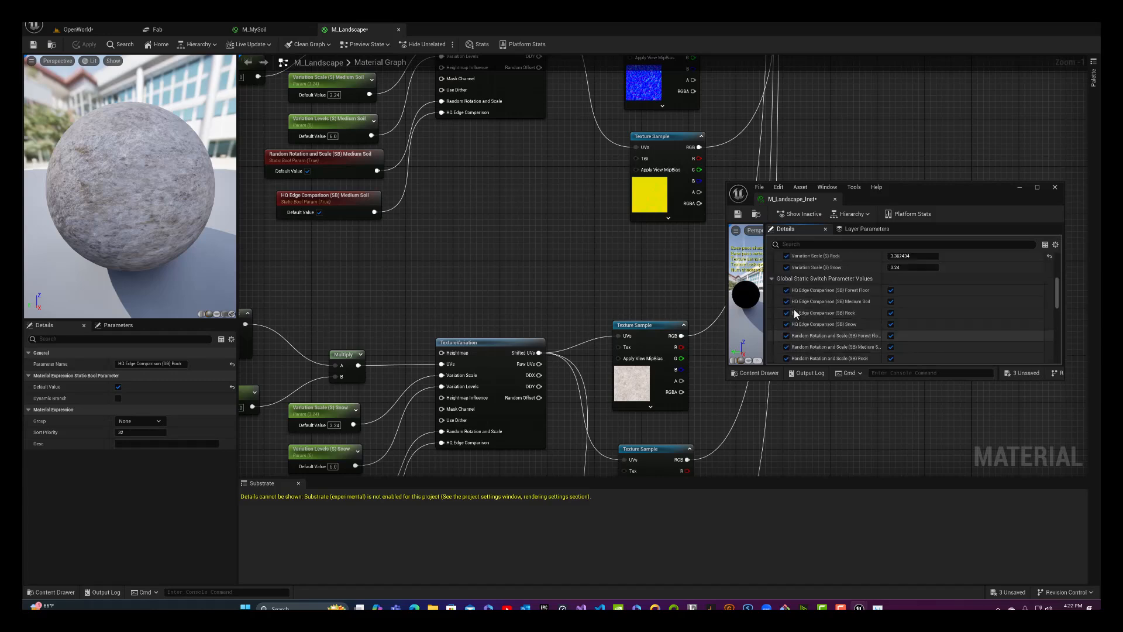
scroll(795, 309, "up", 2)
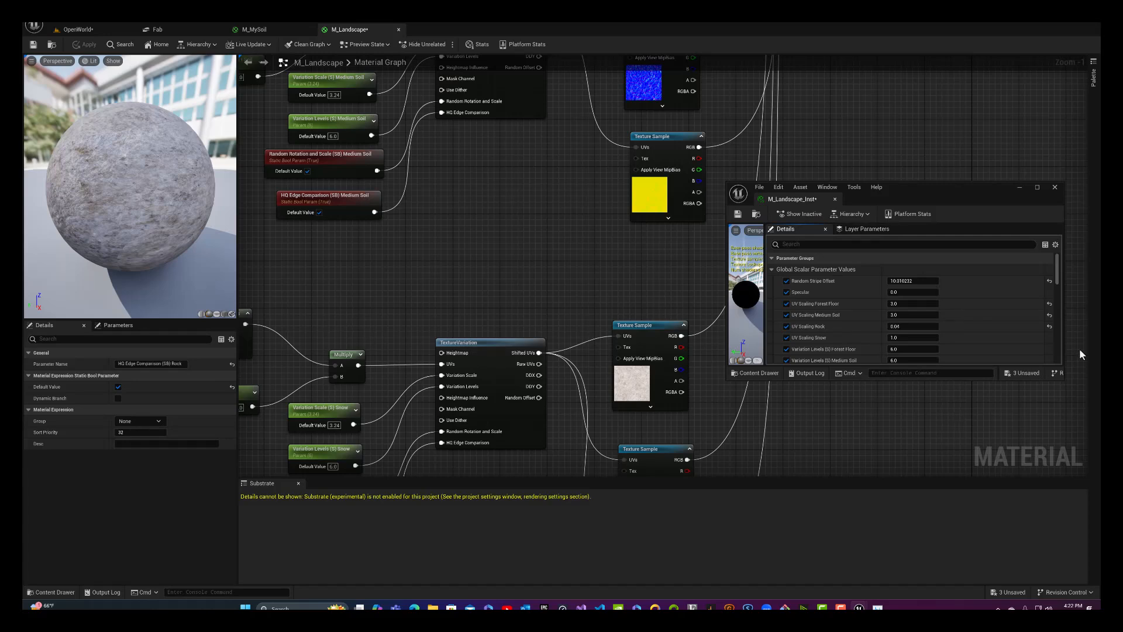
left_click_drag(1040, 381, 1039, 443)
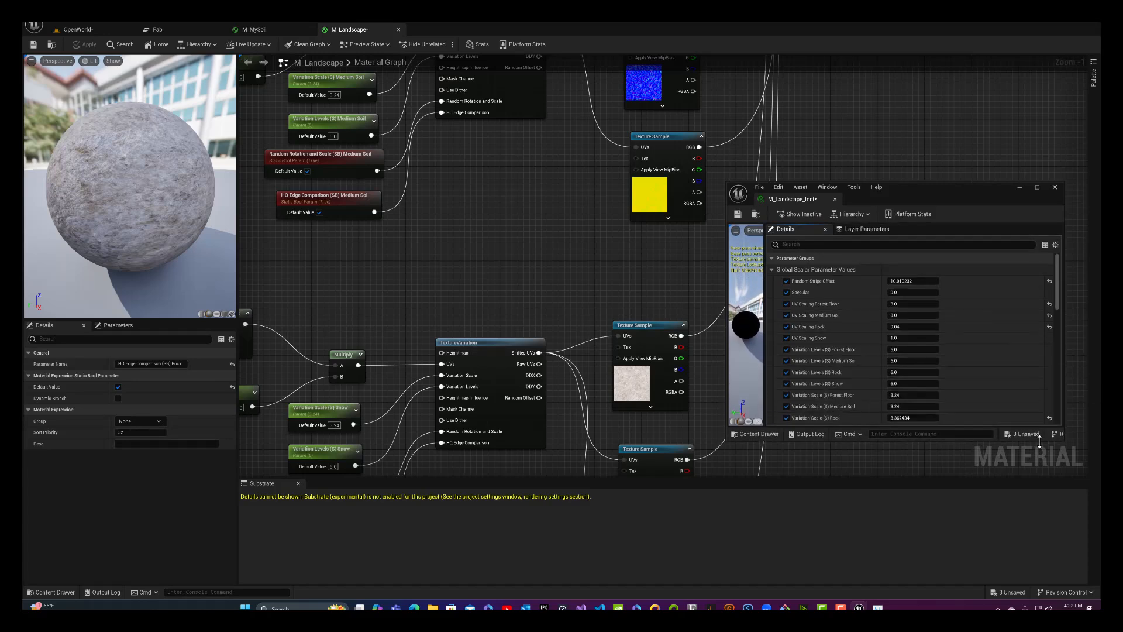
Step: Return to the OpenWorld level and set UV Scaling Medium Soil to 0.5 in the material instance
left_click(113, 33)
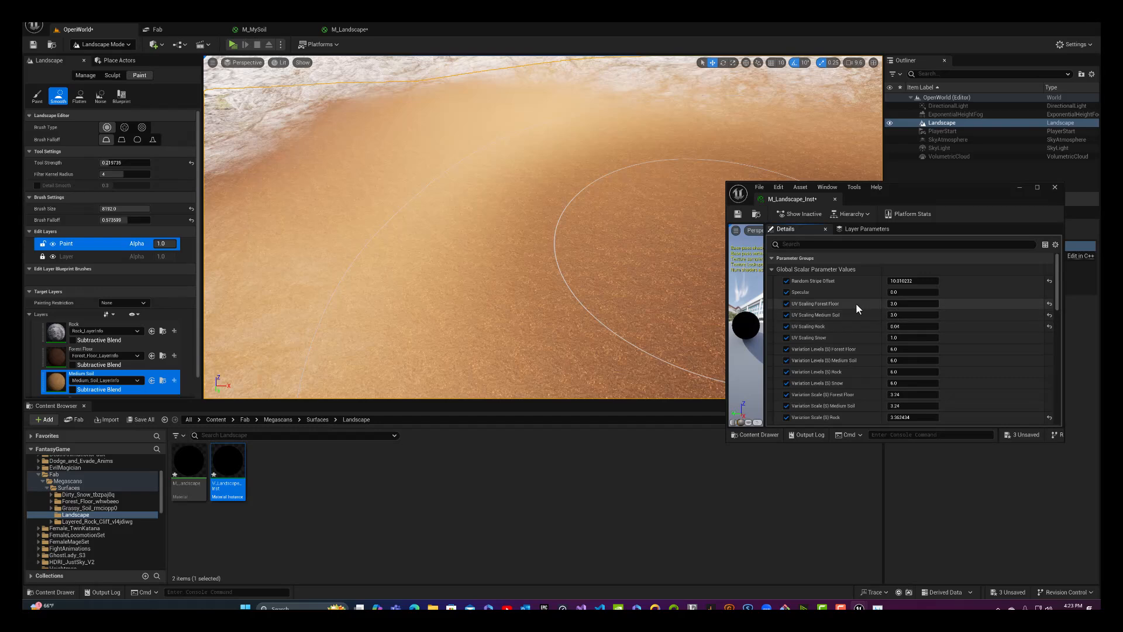
left_click(899, 315)
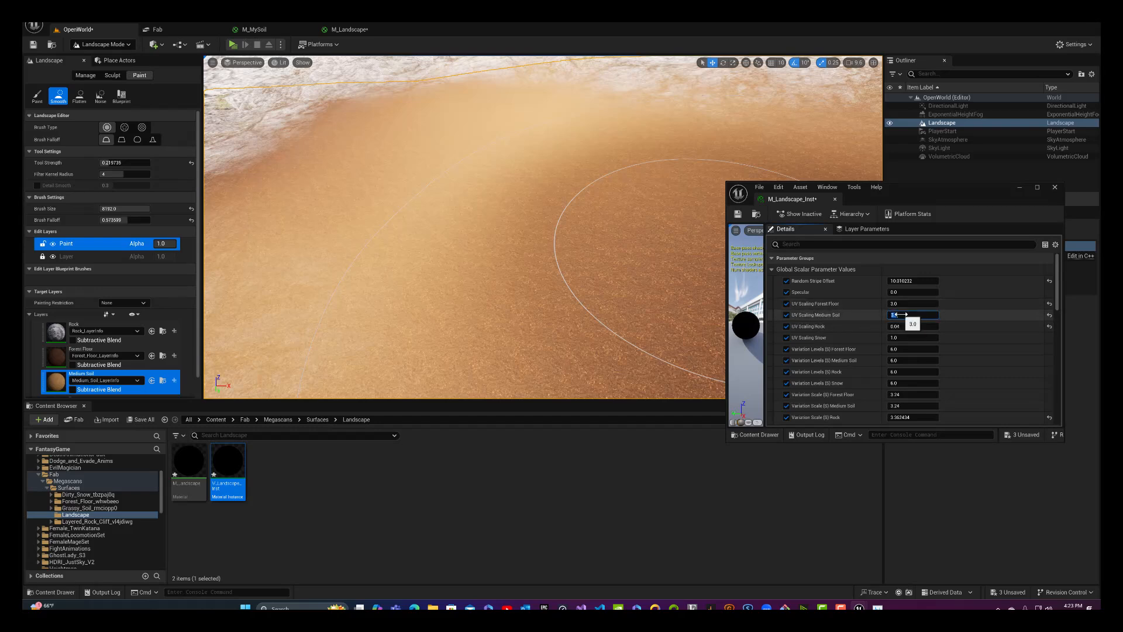
key("Return")
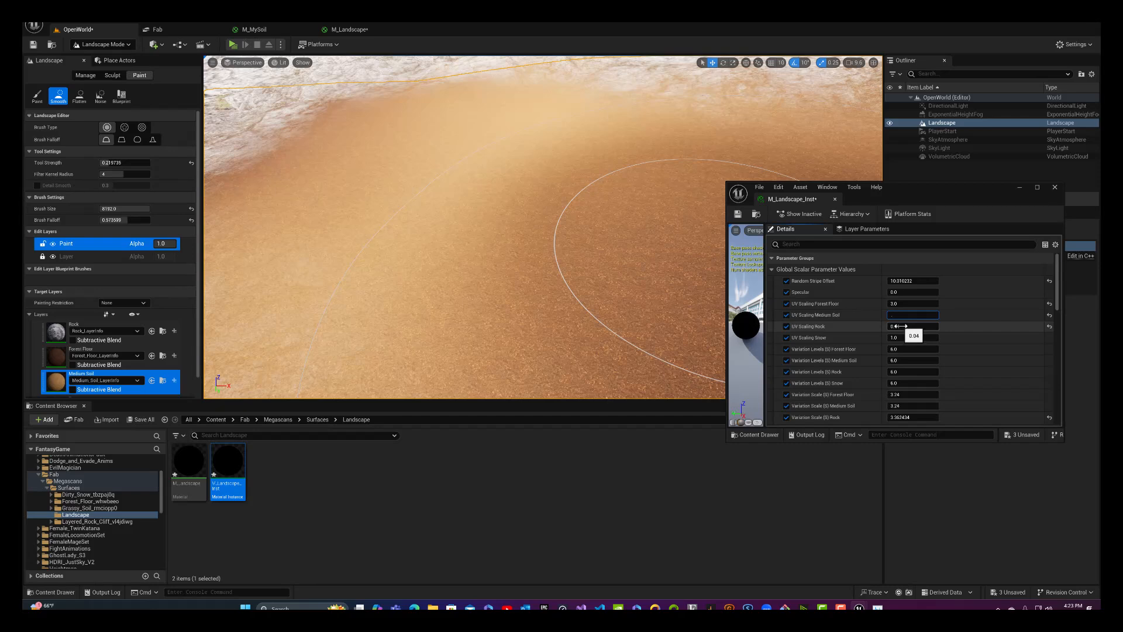
type(".5")
key("Return")
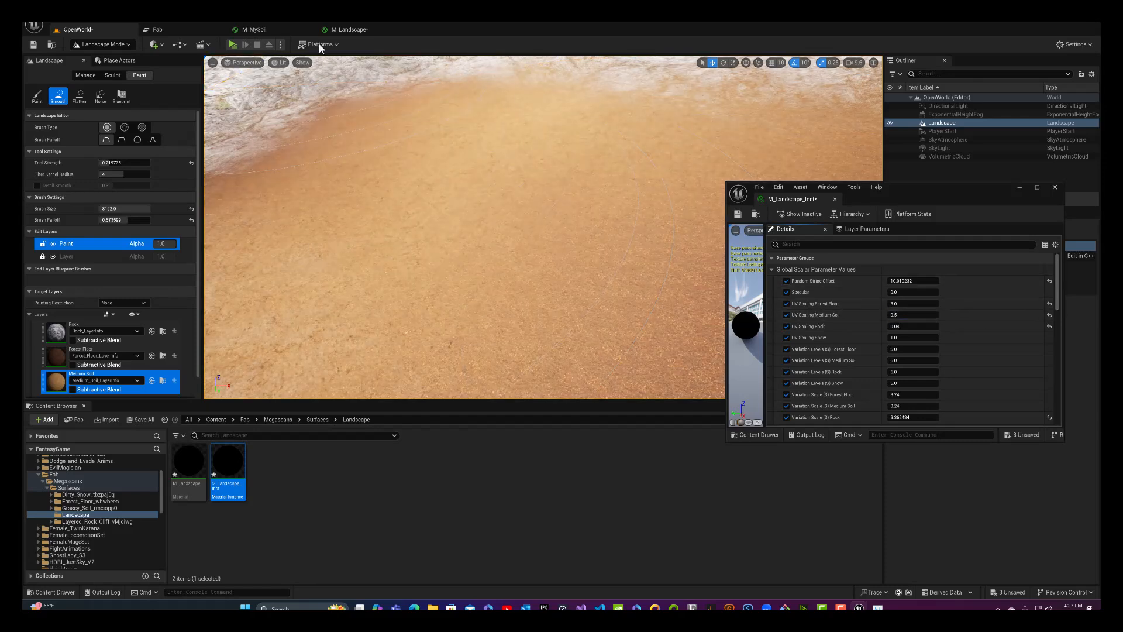
Step: Save the M_Landscape material and return to the OpenWorld level
left_click(345, 29)
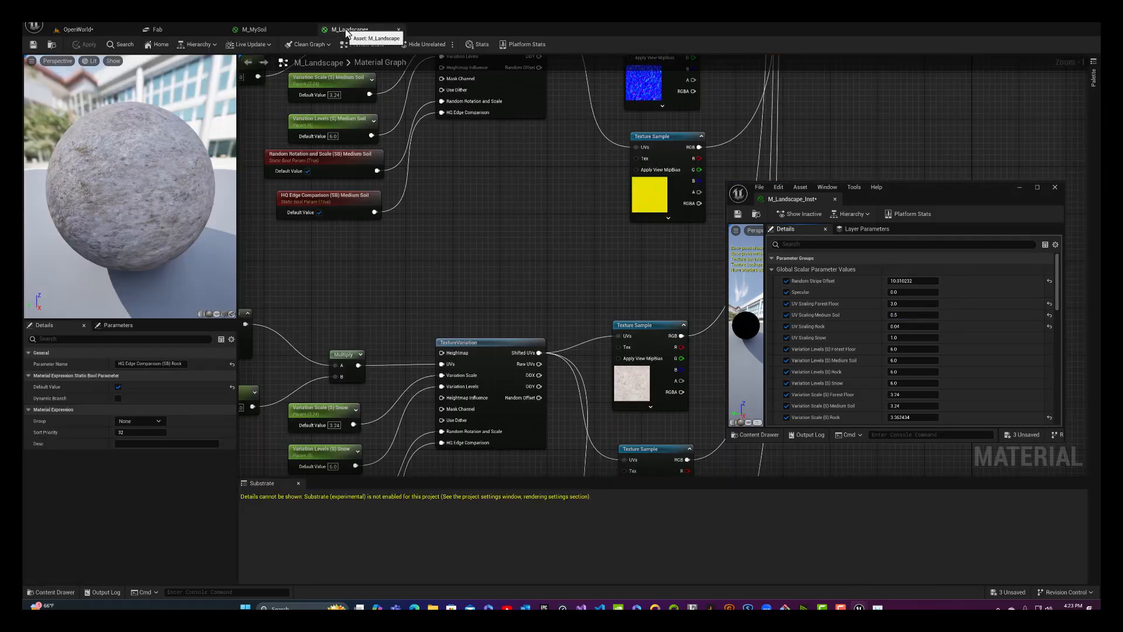
left_click(28, 45)
left_click(76, 31)
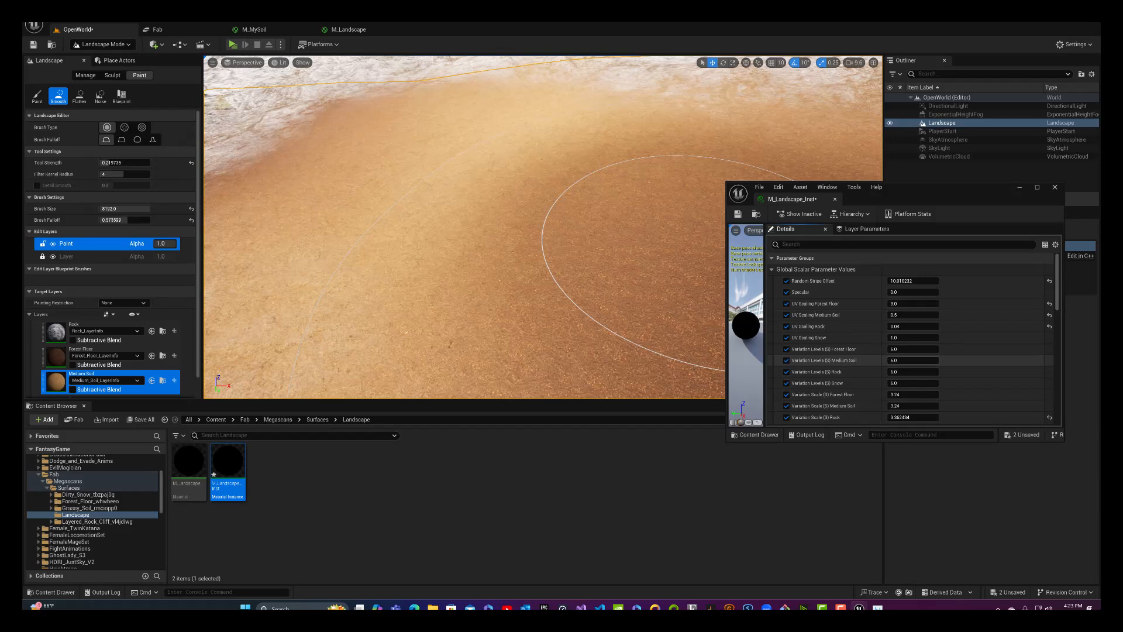
Step: Try Variation Levels (S) Medium Soil at about 6.1 and restore it to 6.0
left_click_drag(912, 360, 927, 361)
left_click(899, 360)
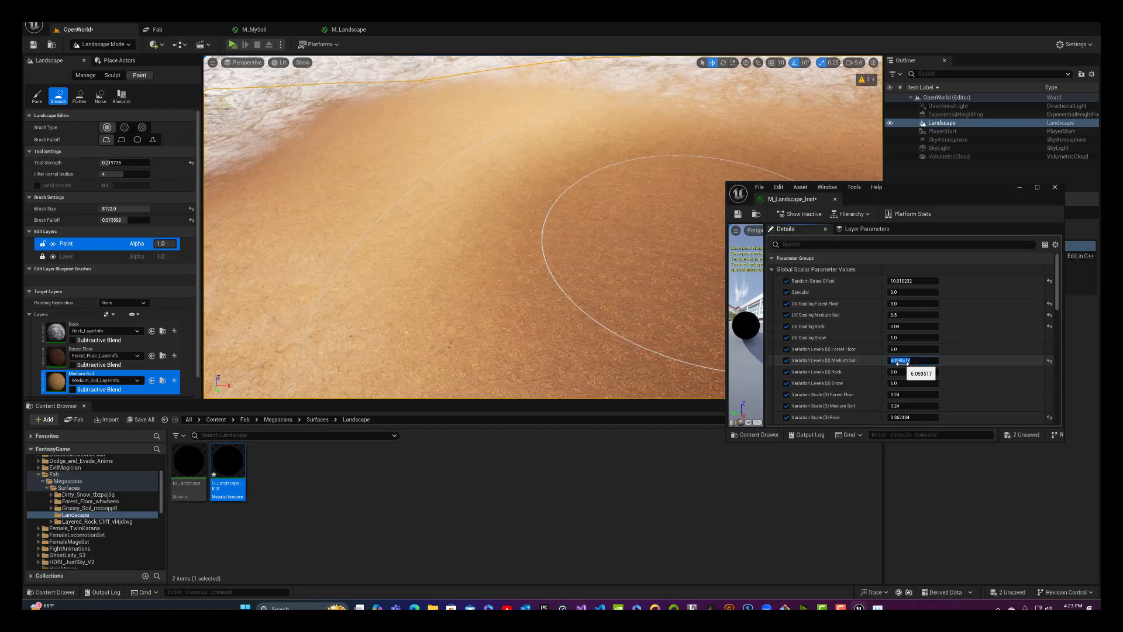
key("Return")
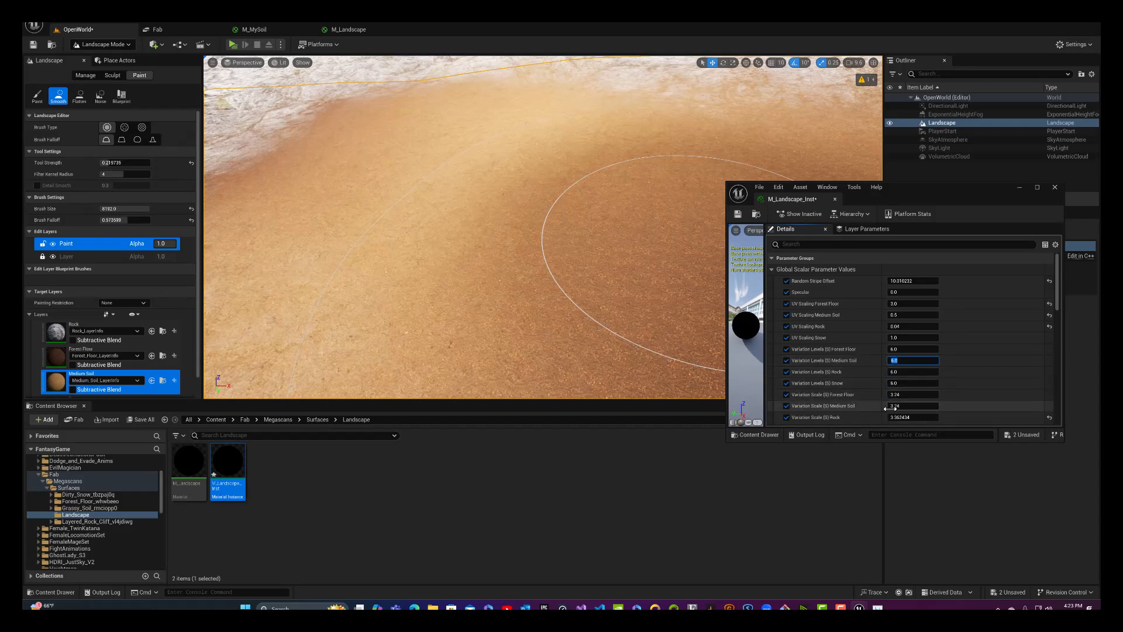
Step: Set Variation Scale (S) Medium Soil to about 3.45 and review the instance's static switch and Texture Variation parameters
mouse_move(904, 405)
left_mouse_down()
mouse_move(922, 406)
mouse_move(895, 413)
left_mouse_up()
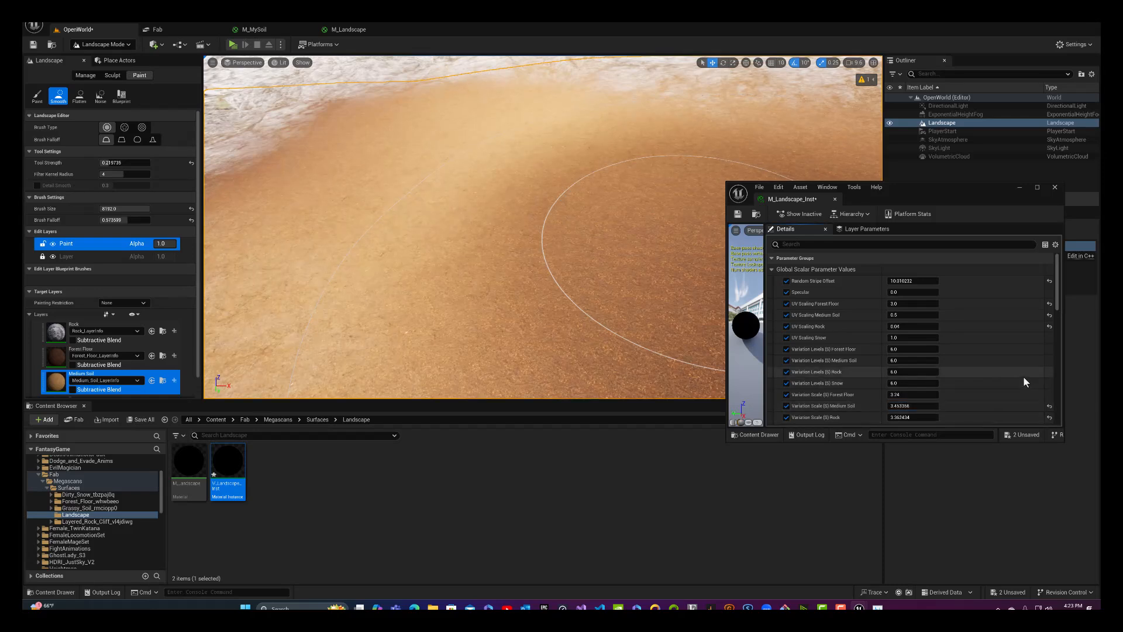
scroll(1023, 376, "down", 3)
scroll(998, 385, "down", 4)
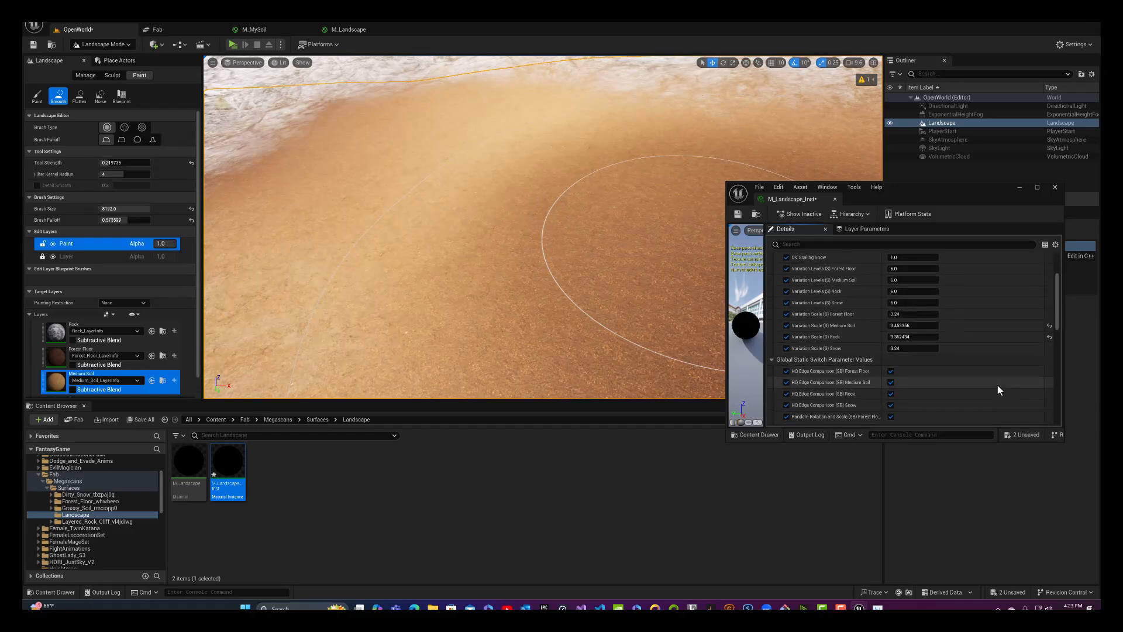
scroll(850, 381, "down", 4)
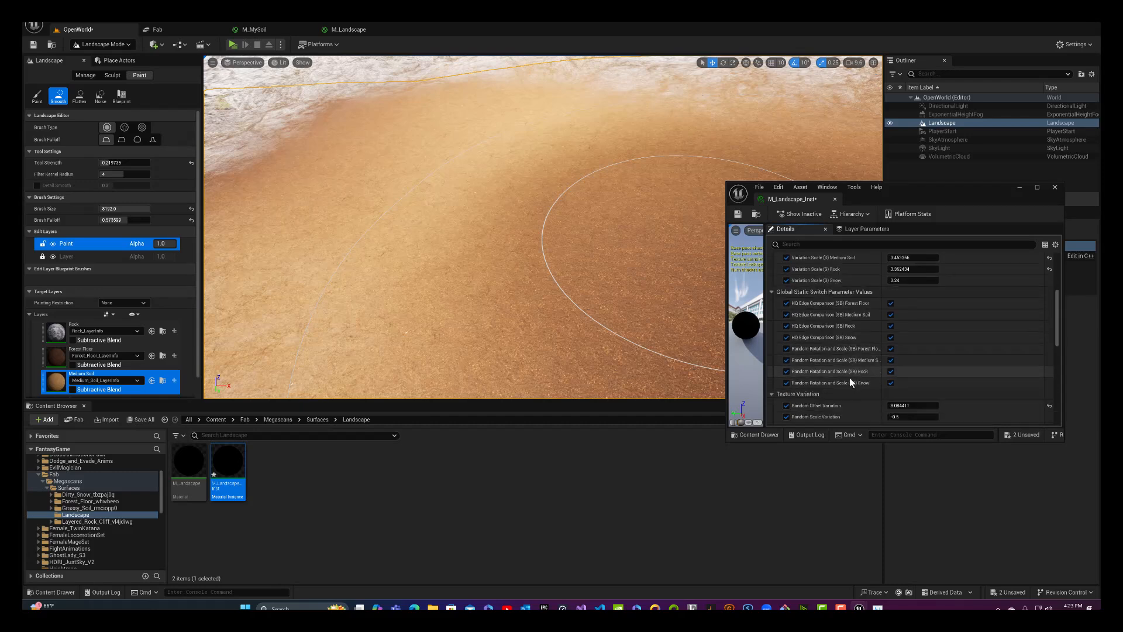
scroll(850, 379, "down", 4)
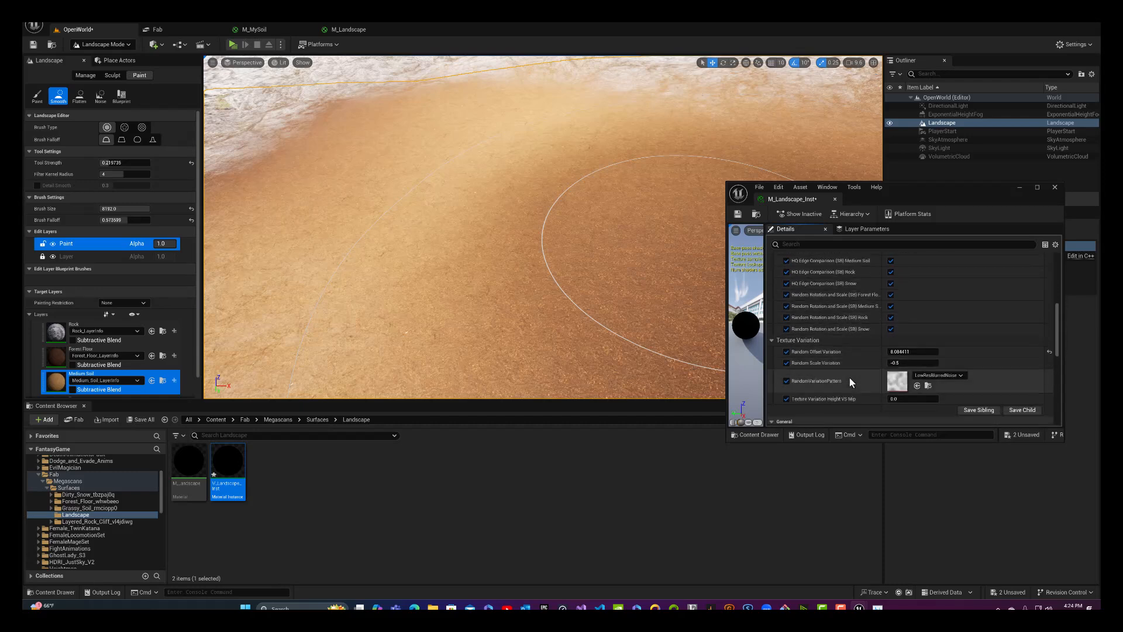
Step: Set the Random Offset Variation parameter in M_Landscape_Inst to about 7.96 and inspect the painted soil
scroll(850, 381, "down", 1)
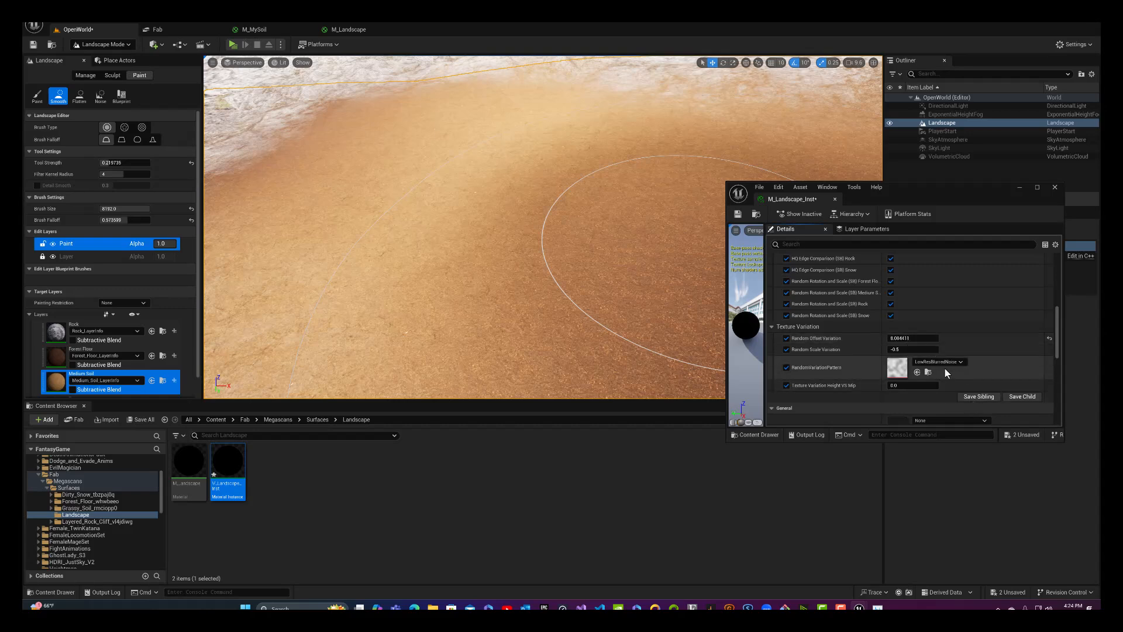
left_click_drag(913, 338, 901, 338)
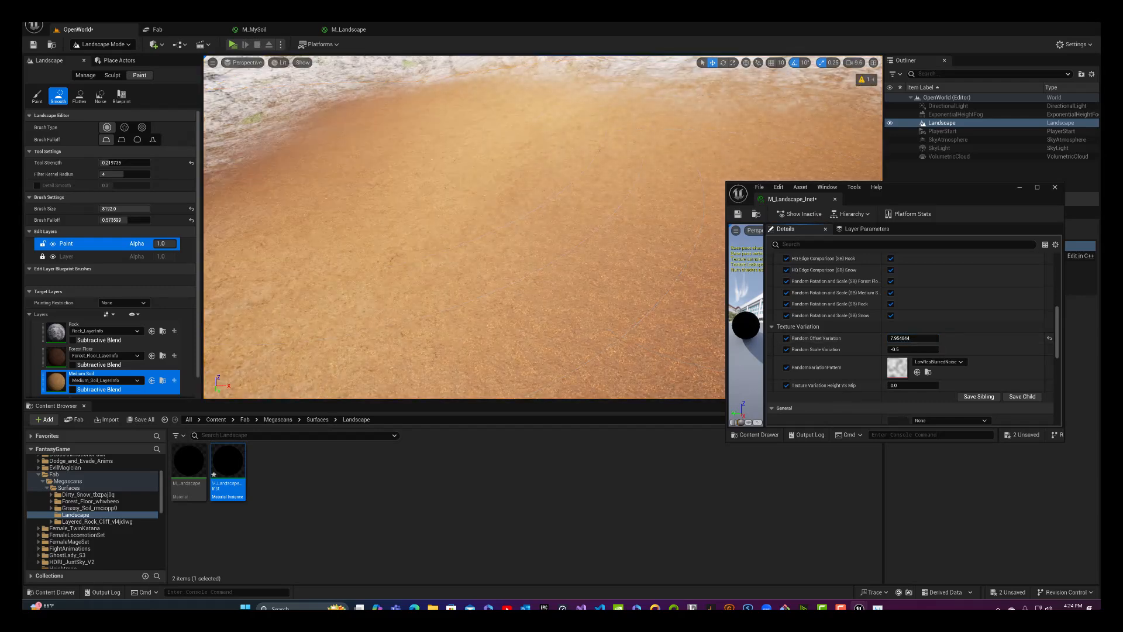
right_click_drag(277, 116, 340, 85)
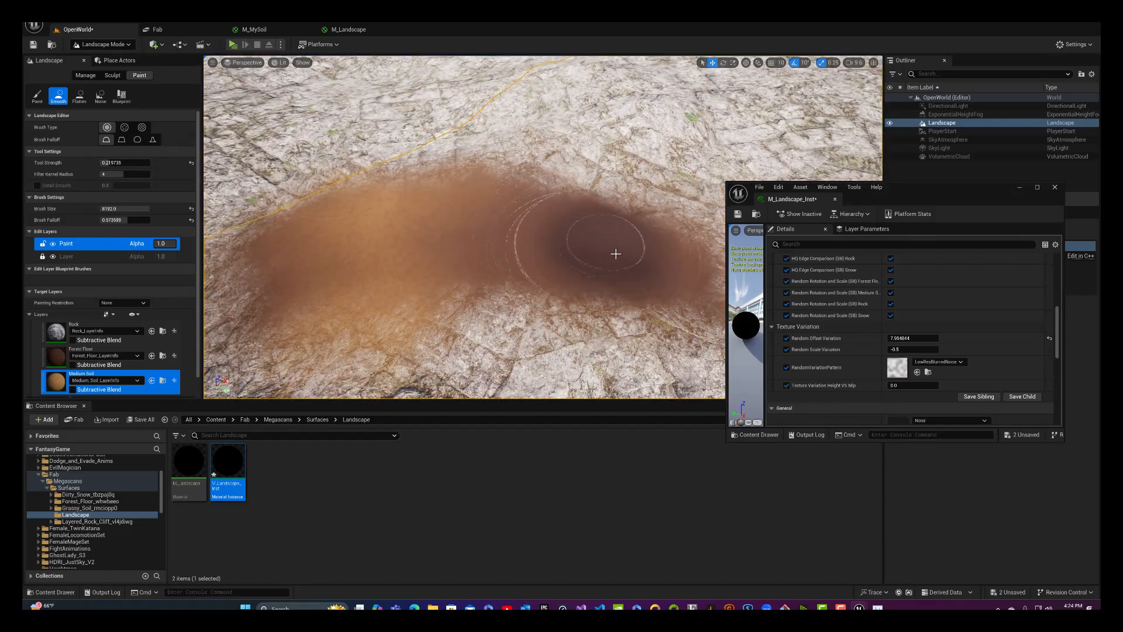
Step: Set UV Scaling Forest Floor to about 3.05 in the material instance and inspect the landscape from a wider viewpoint
scroll(895, 316, "up", 15)
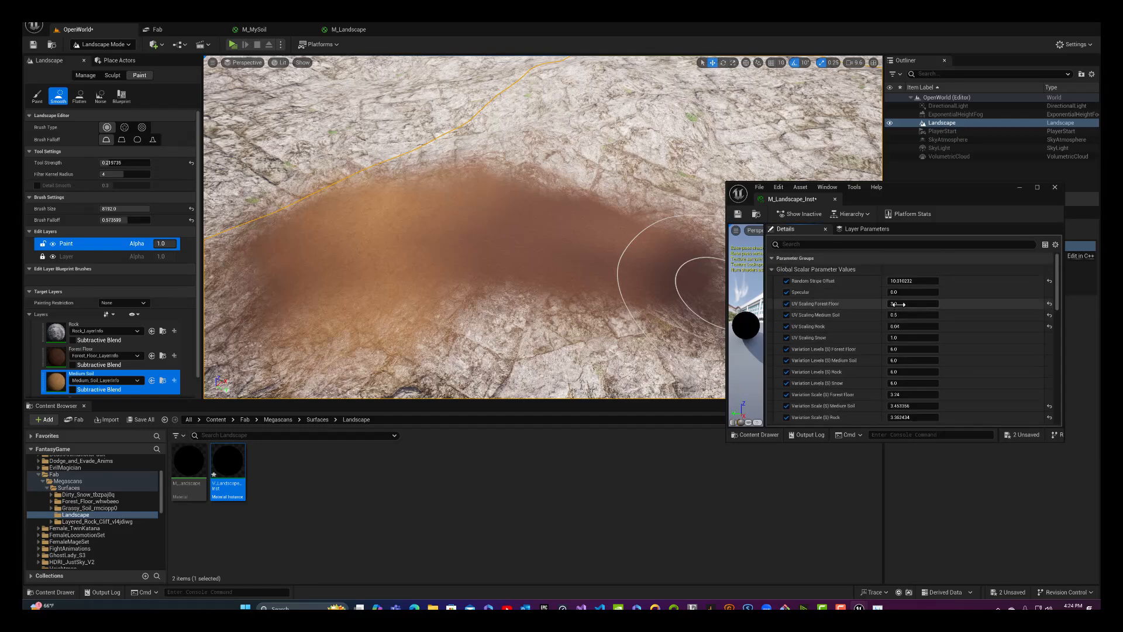
left_click_drag(898, 305, 898, 304)
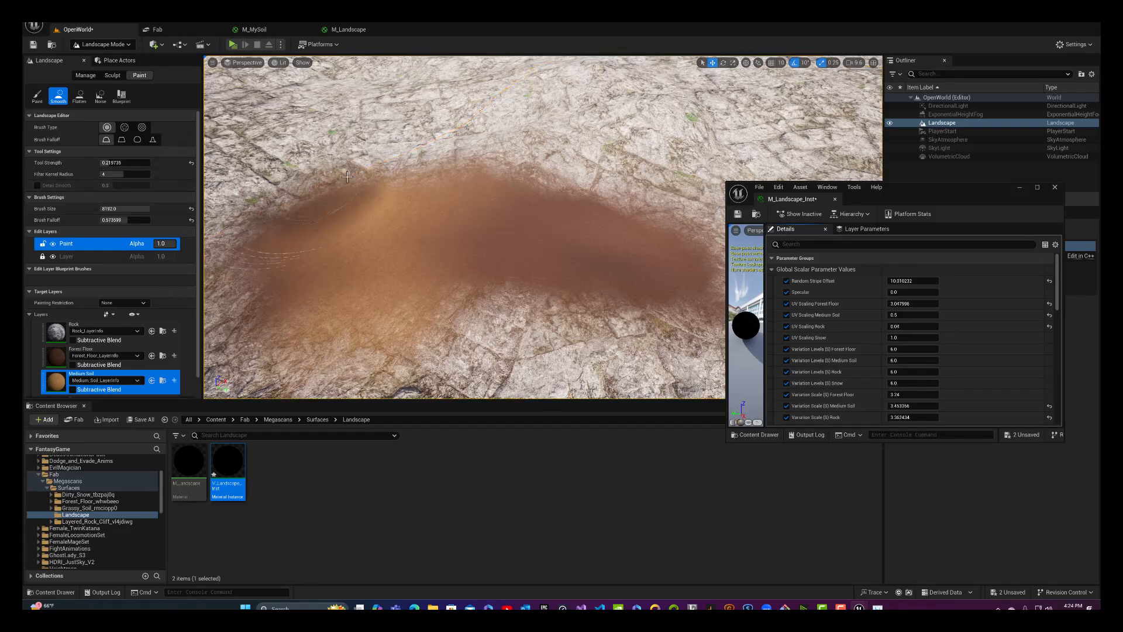
key("s")
mouse_move(462, 228)
right_mouse_down()
mouse_move(455, 239)
mouse_move(455, 214)
mouse_move(381, 169)
right_mouse_up()
scroll(456, 231, "up", 2)
key("w")
key("s")
scroll(456, 217, "up", 2)
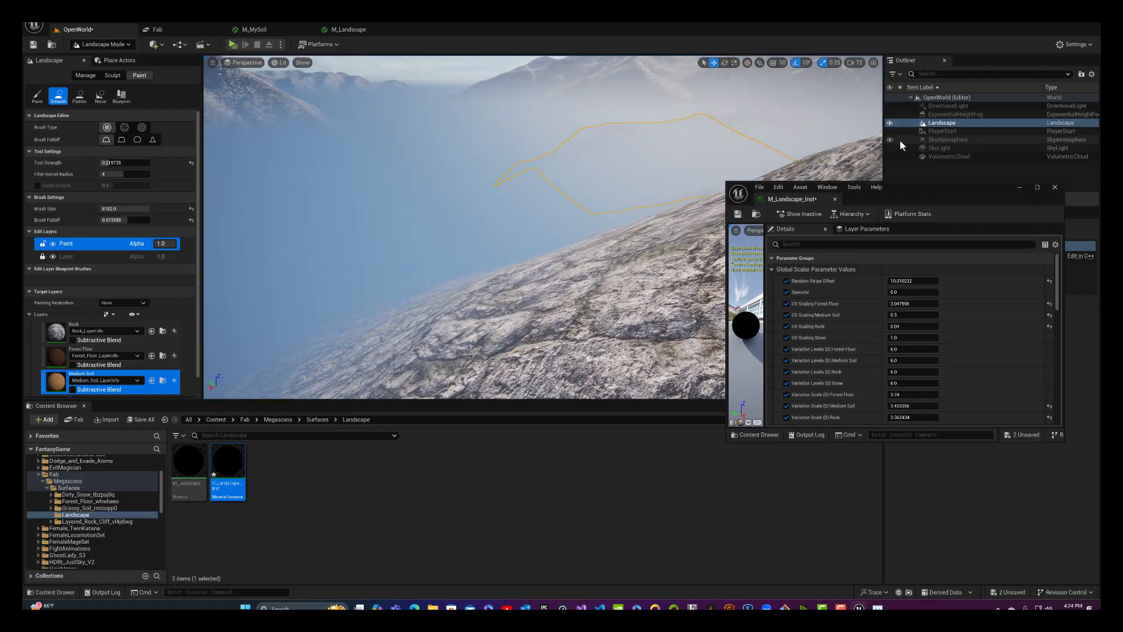
Step: Switch the editor to Selection mode and hide ExponentialHeightFog briefly to compare the terrain without fog, restoring its visibility
left_click(99, 44)
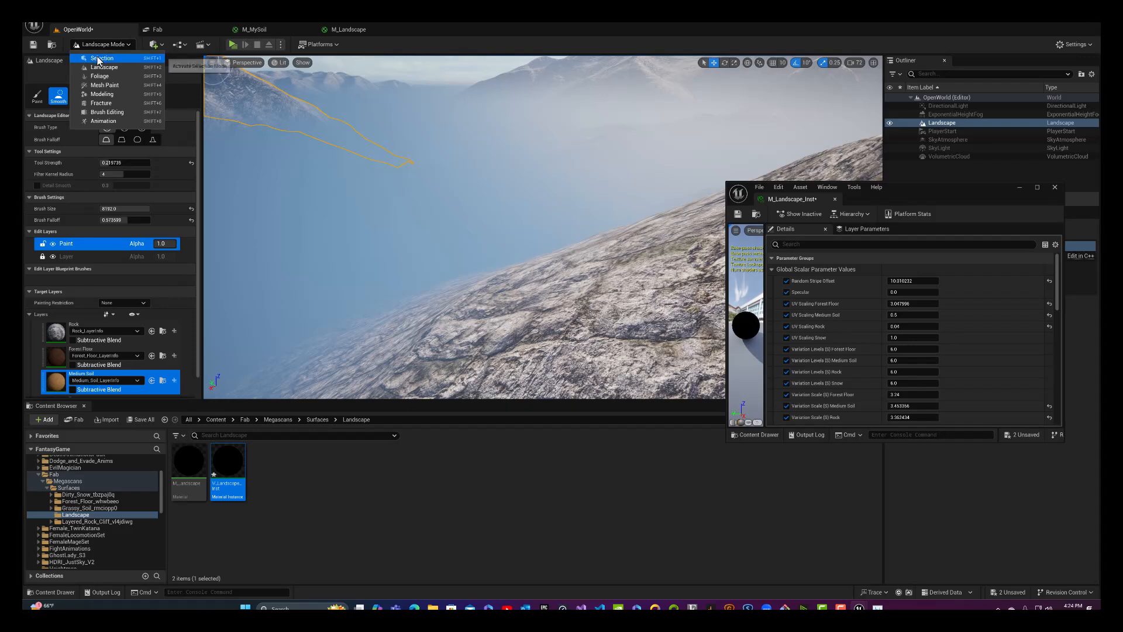
left_click(97, 55)
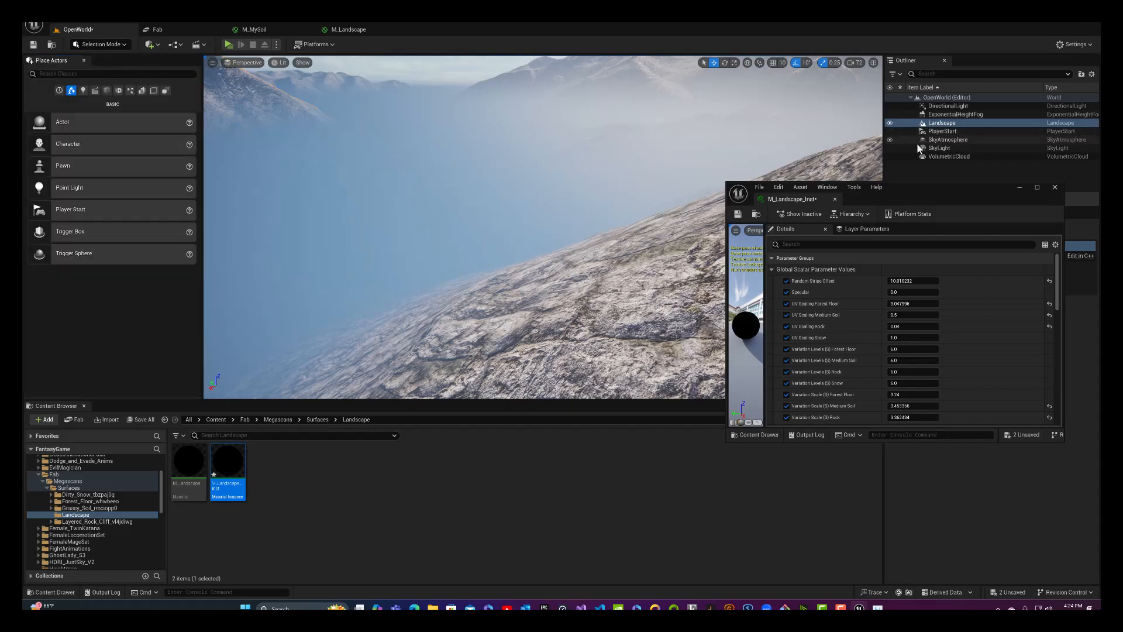
left_click(932, 115)
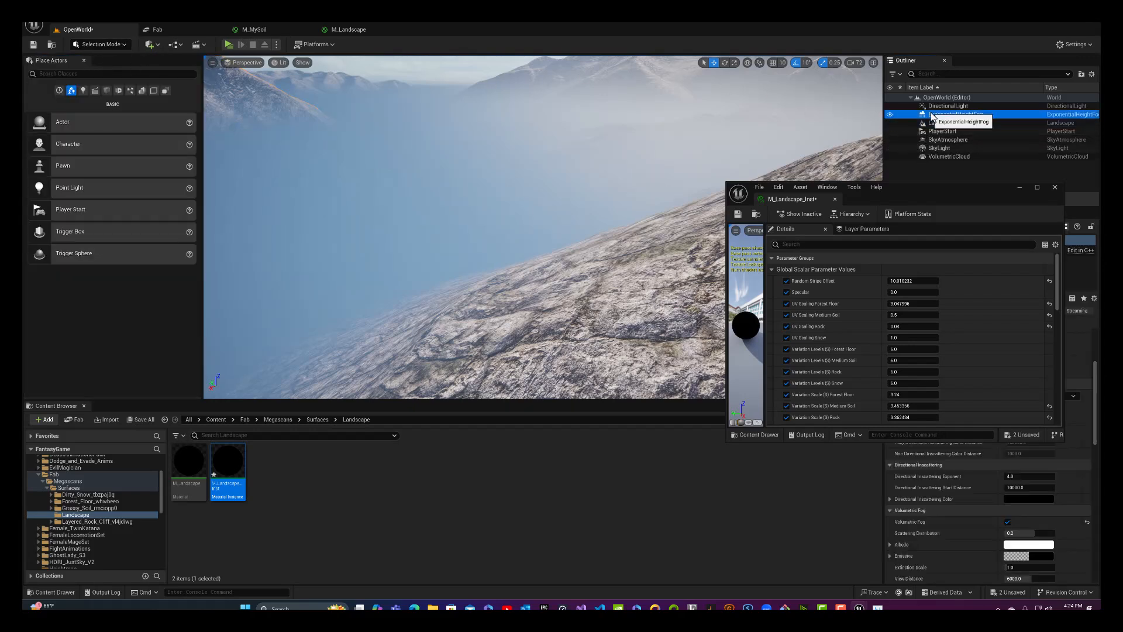
left_click(890, 114)
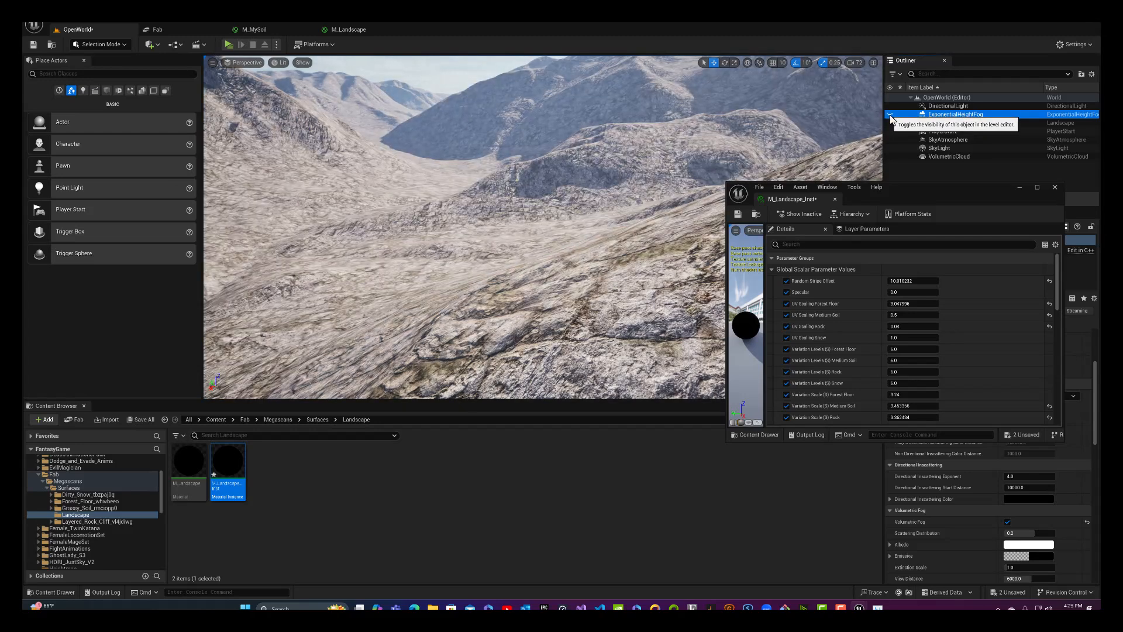
left_click(890, 115)
Step: Dock the floating M_Landscape_Inst editor beside the other open assets and return to the OpenWorld level
left_click_drag(929, 195, 440, 28)
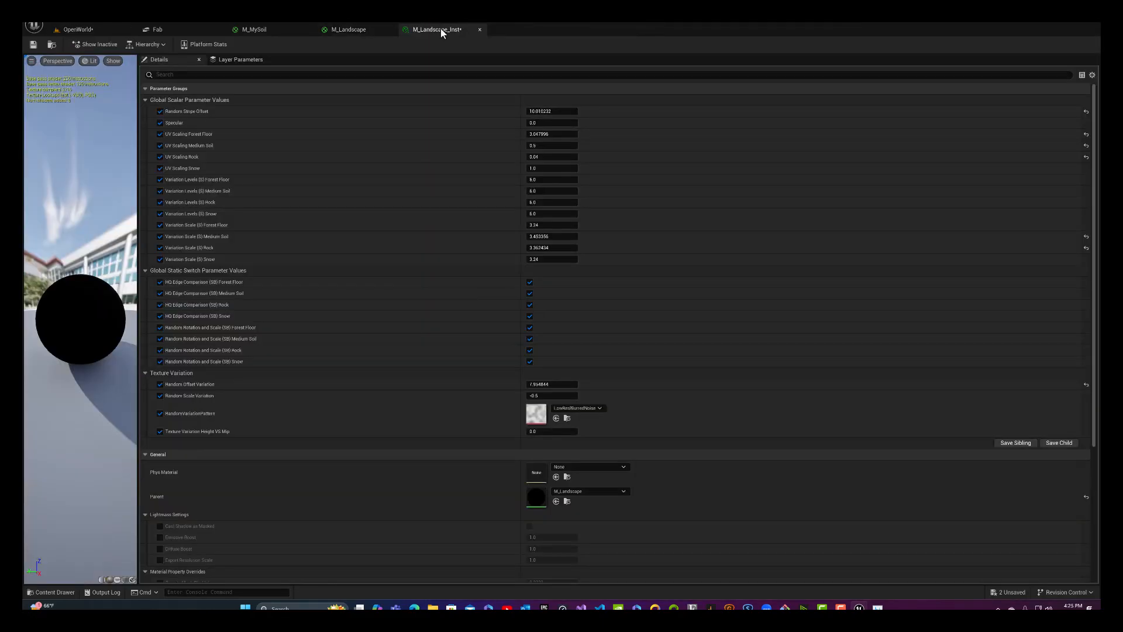
left_click(125, 32)
Step: Set the ExponentialHeightFog's Fog Density to about 0.0029 and its Fog Height Falloff to about 0.138
right_click_drag(631, 176, 599, 141)
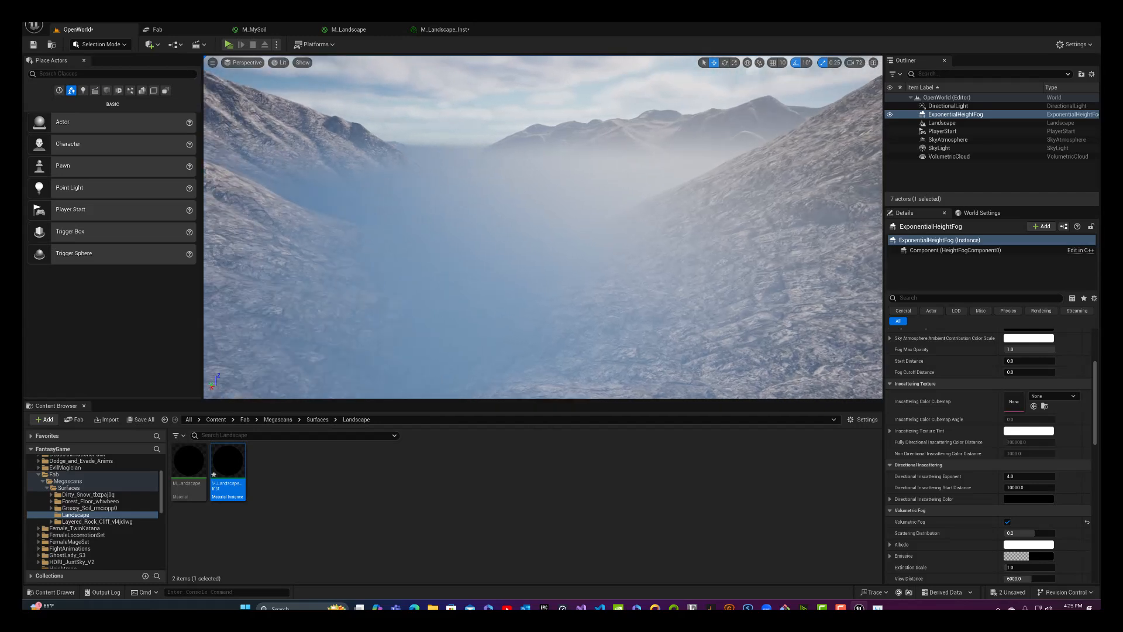
scroll(1045, 388, "up", 4)
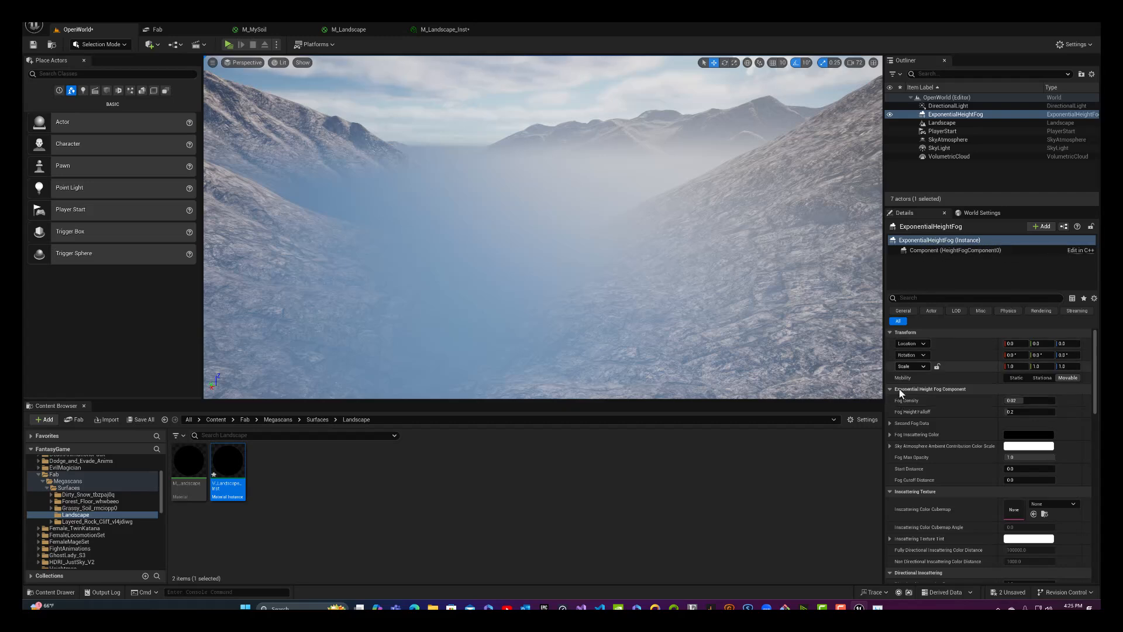
left_click_drag(1015, 402, 994, 402)
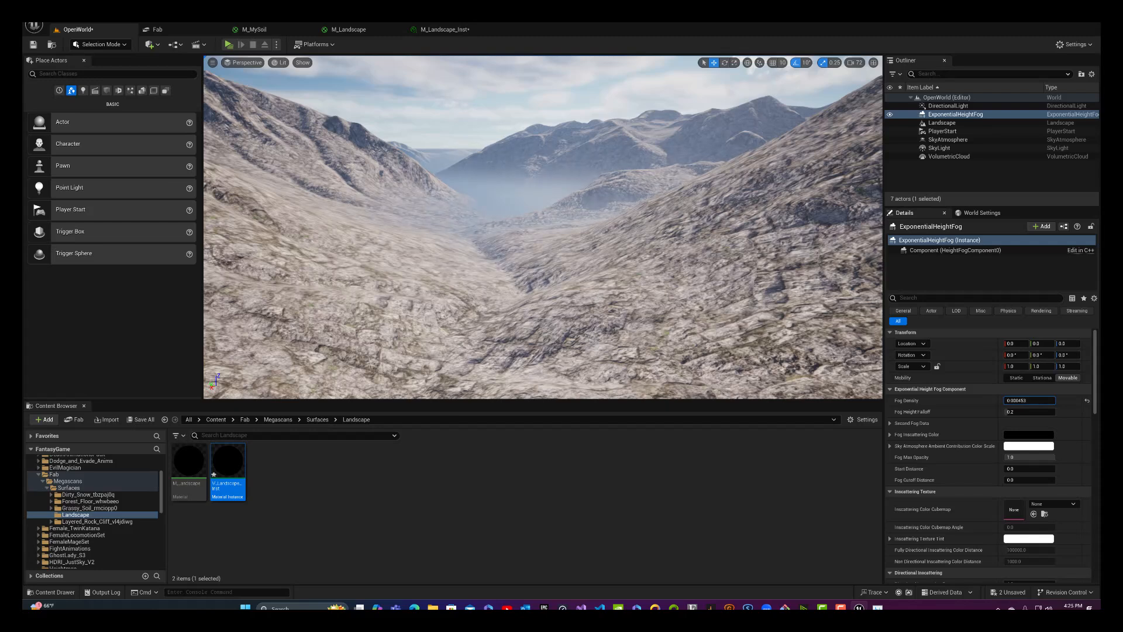
left_click_drag(994, 403, 1017, 411)
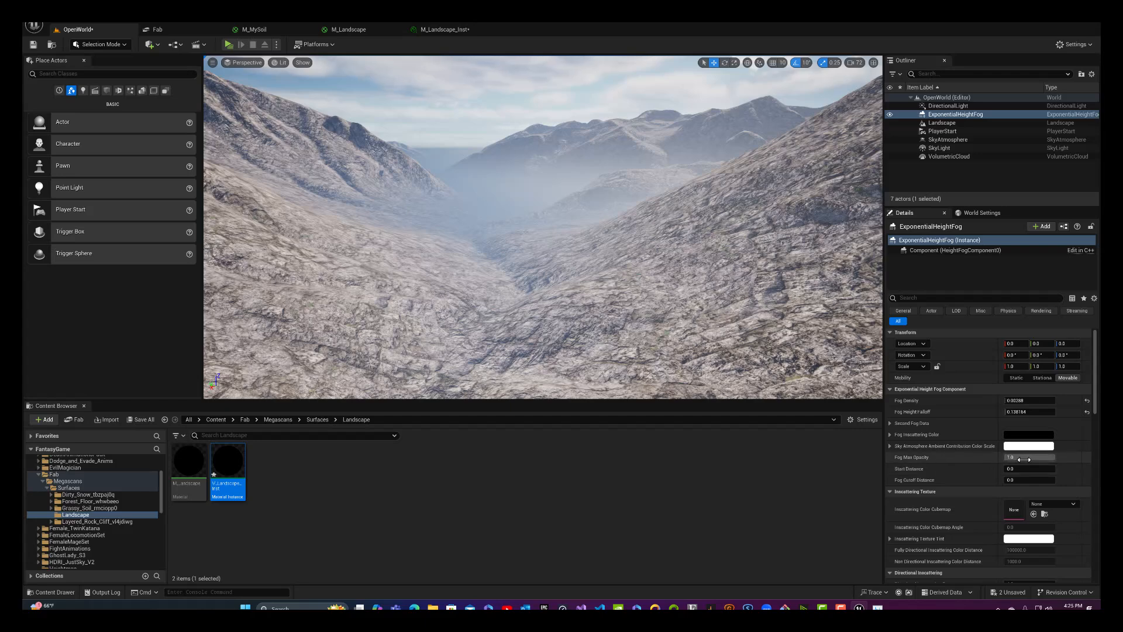
Step: Lower the fog's Fog Max Opacity and set its Start Distance to about 4373 and Fog Cutoff Distance to 20000000
left_click_drag(1021, 459, 1018, 460)
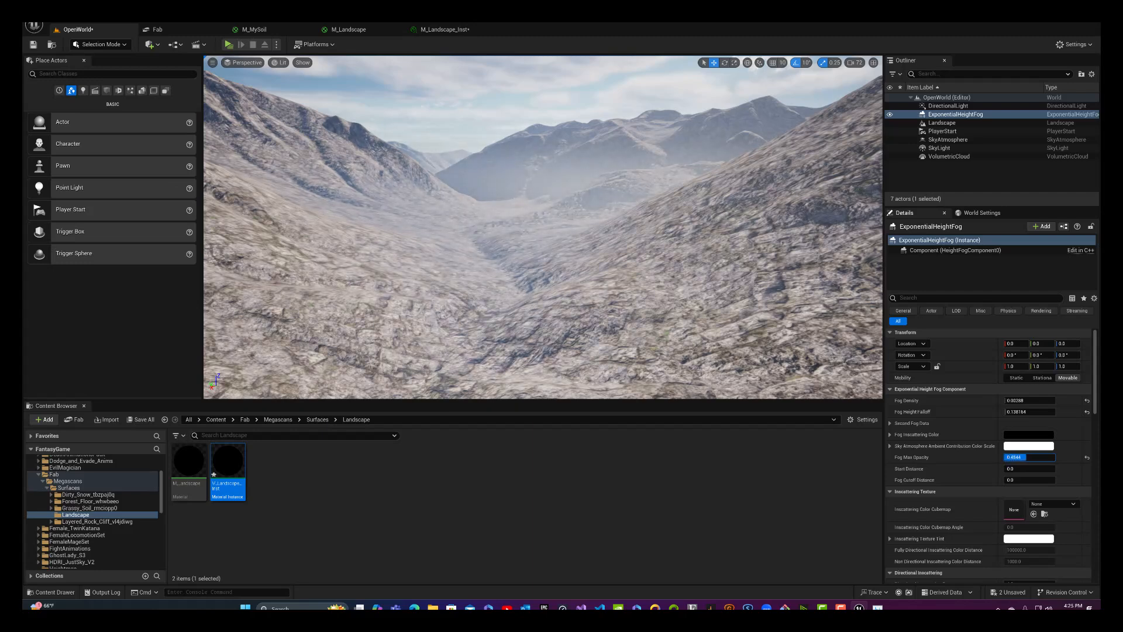
left_click_drag(1018, 460, 1017, 459)
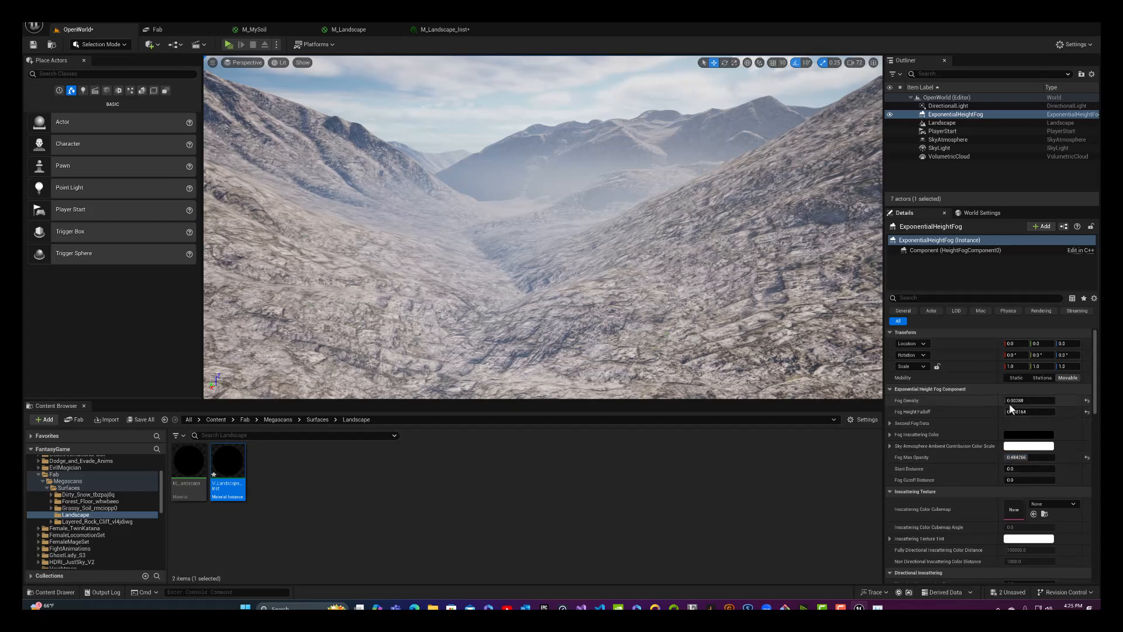
left_click_drag(1005, 401, 1005, 401)
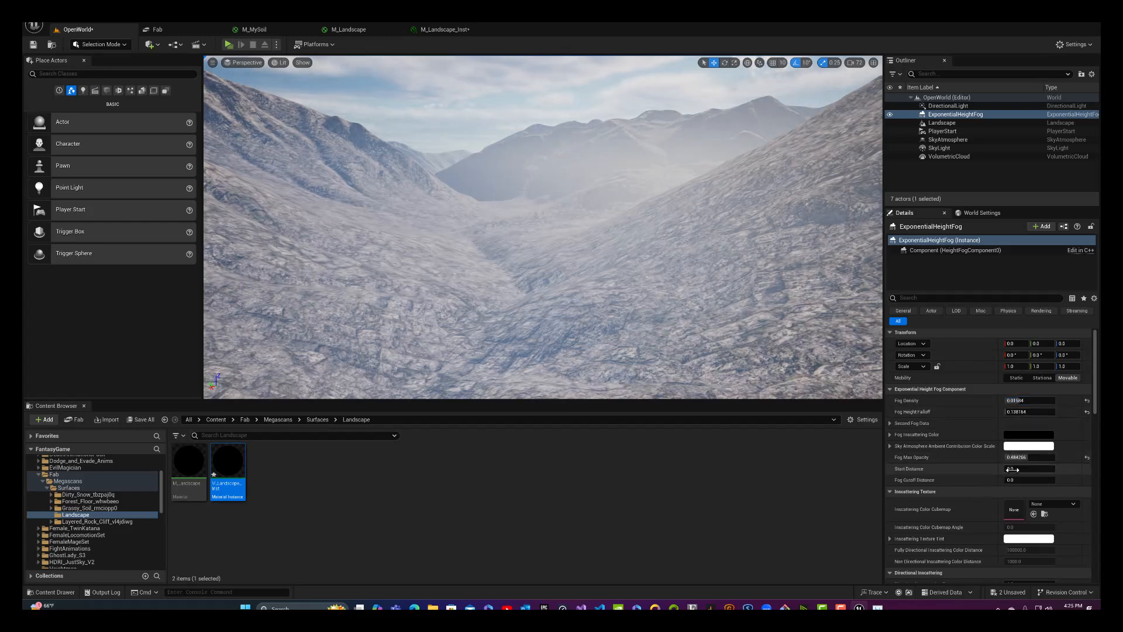
left_click_drag(1006, 469, 1030, 457)
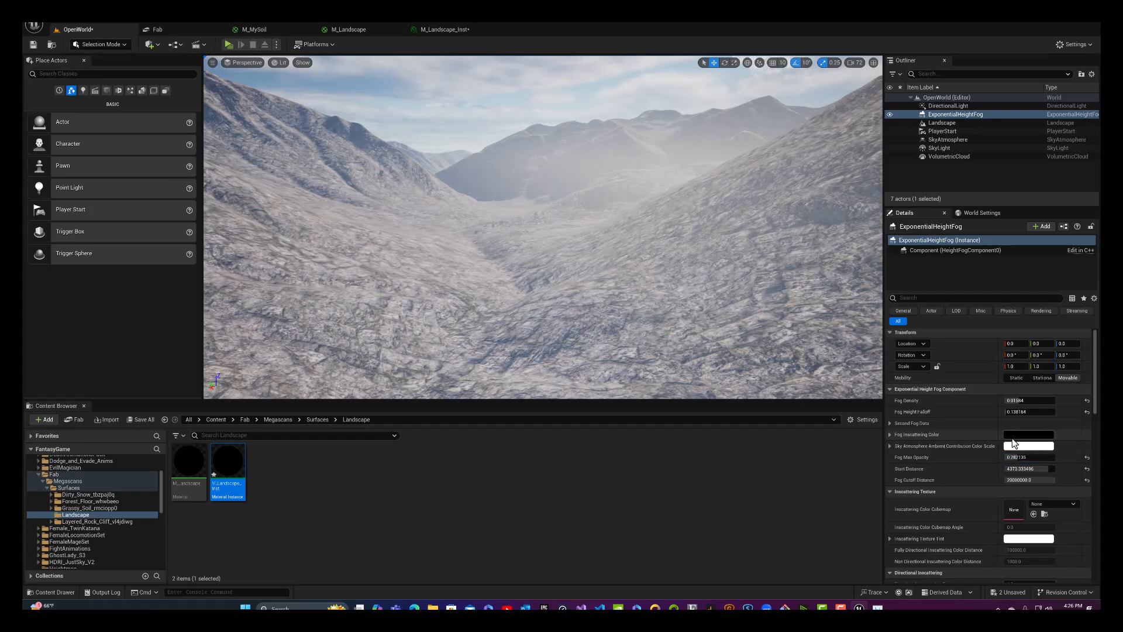
Step: Set Fog Density to about 0.0042, raise Fog Height Falloff slightly, and review the inscattering and Volumetric Fog settings
left_click_drag(1029, 402, 1029, 402)
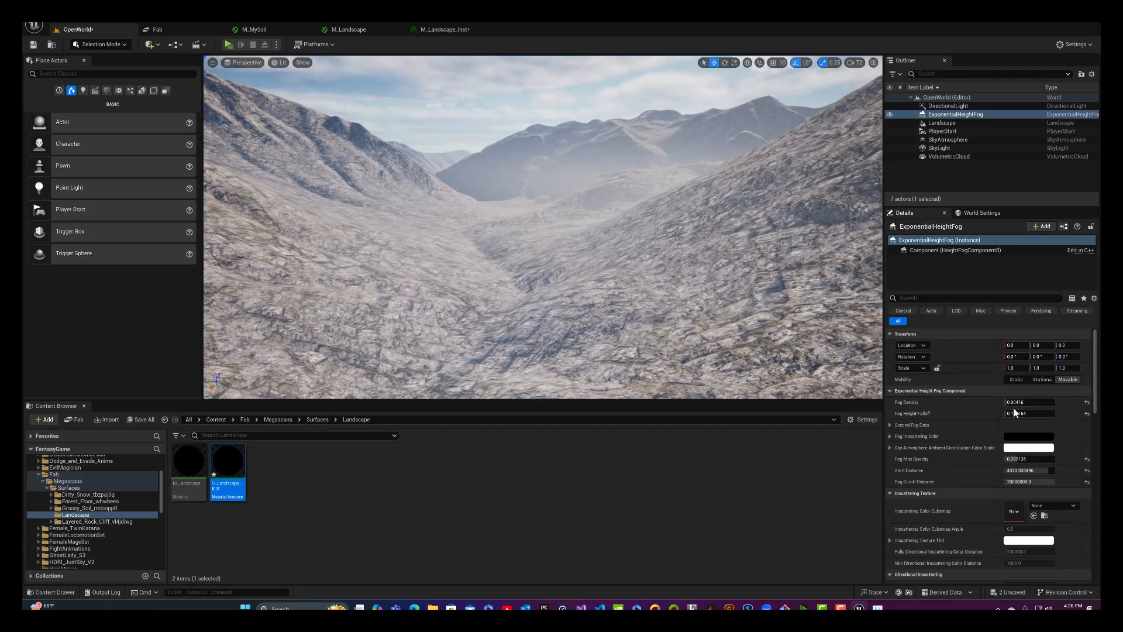
left_click_drag(1006, 413, 1006, 413)
scroll(972, 419, "down", 2)
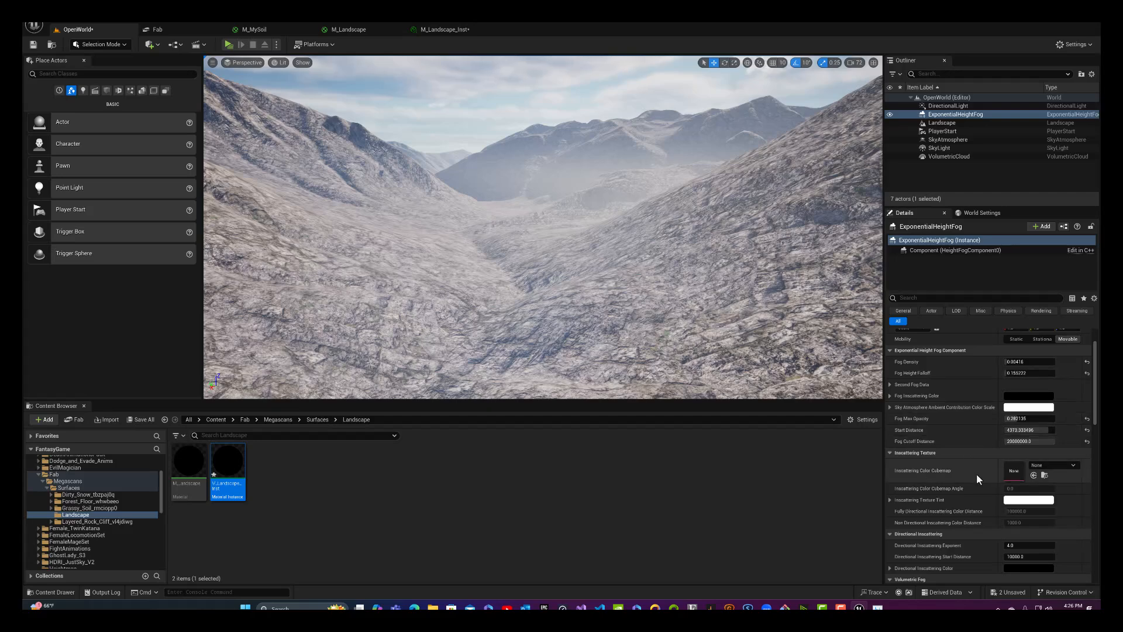
scroll(977, 475, "down", 5)
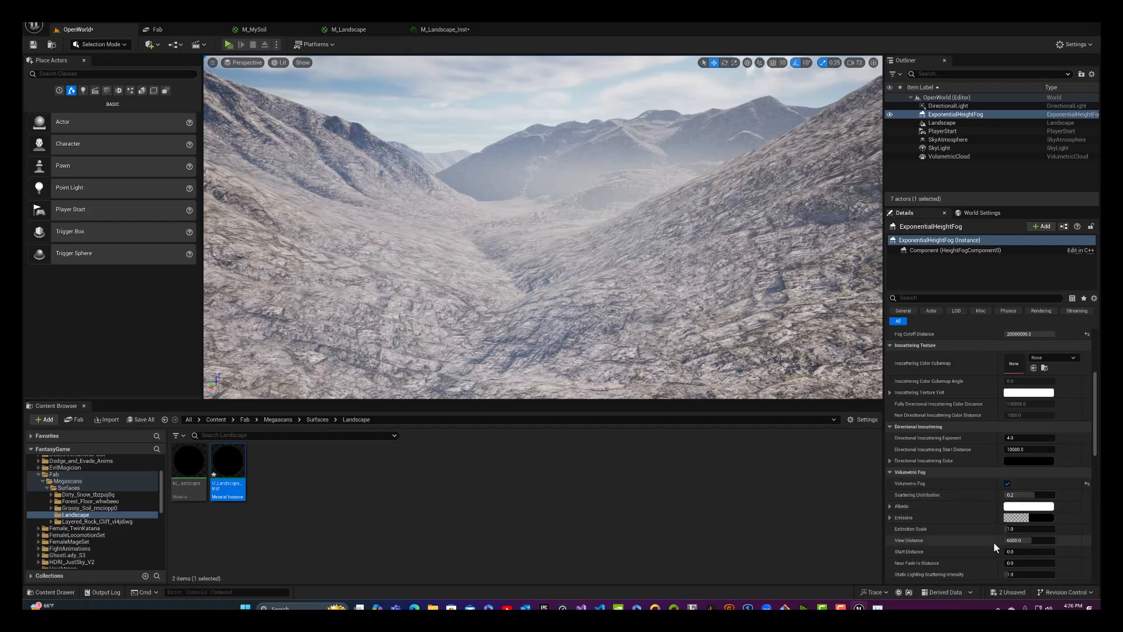
scroll(976, 556, "down", 3)
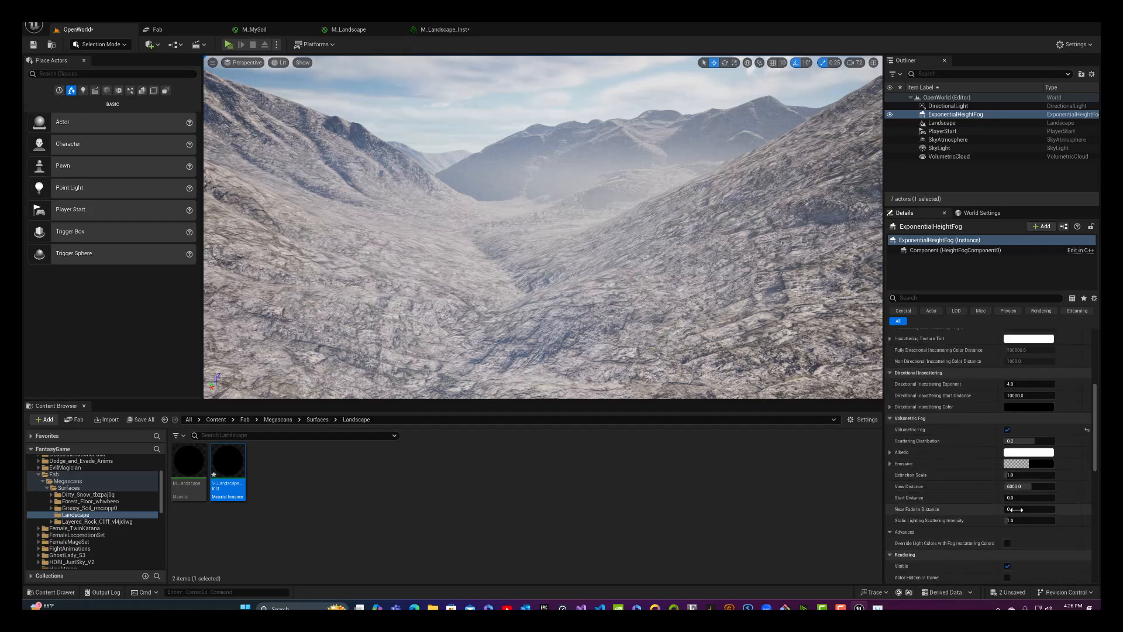
Step: Turn toward the hills and rotate the level's sun until it stands just above the distant ridge
mouse_move(627, 232)
right_mouse_down()
mouse_move(696, 178)
mouse_move(819, 202)
mouse_move(629, 231)
right_mouse_up()
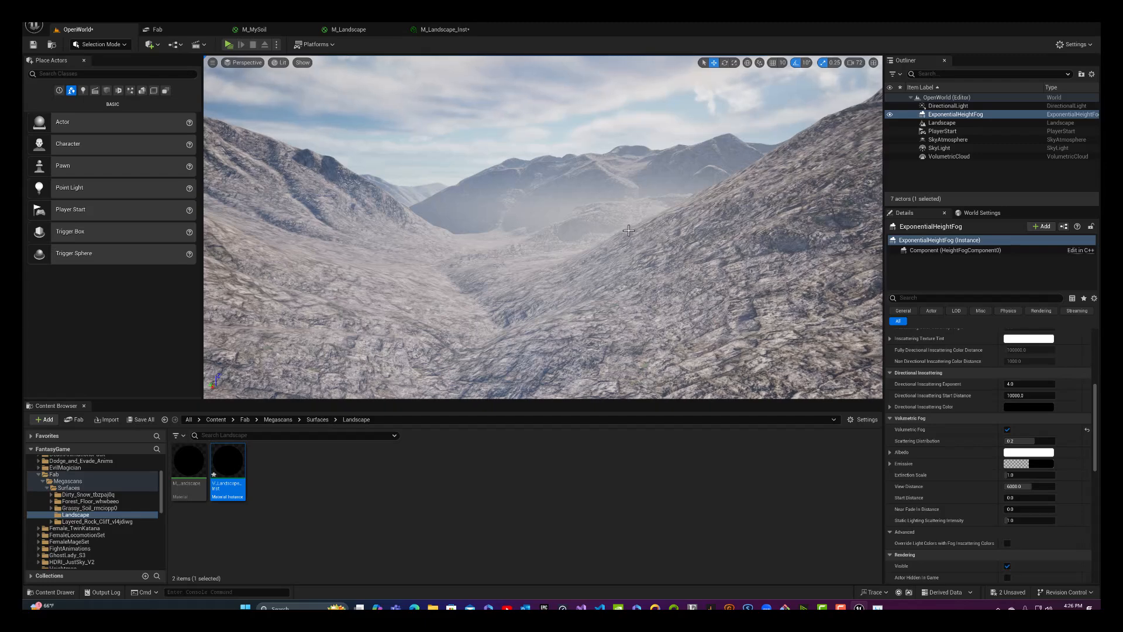
key("ctrl+l")
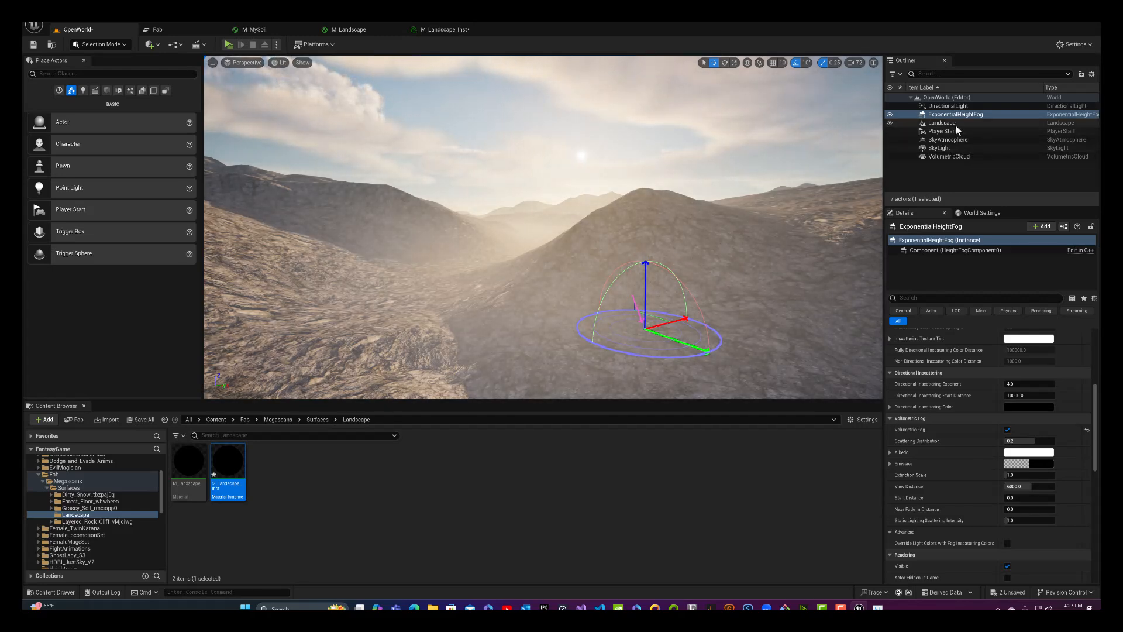
Step: Try the DirectionalLight's Intensity at 1 lux, settle on 0.25 lux, and increase its Source Angle for a larger sun
left_click(952, 107)
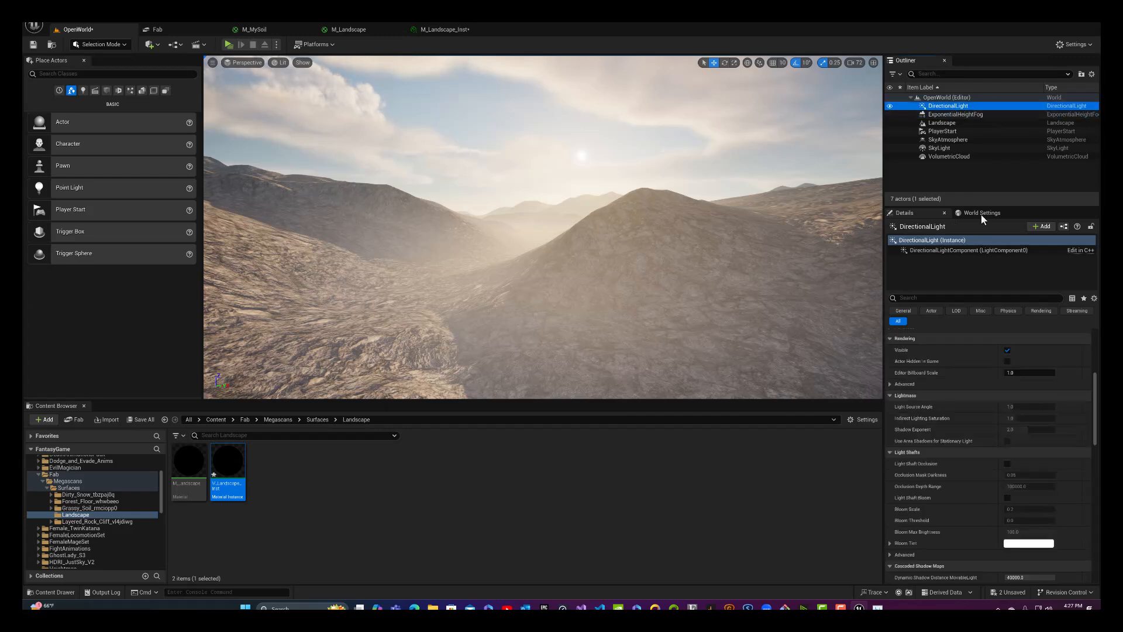
scroll(1032, 453, "up", 5)
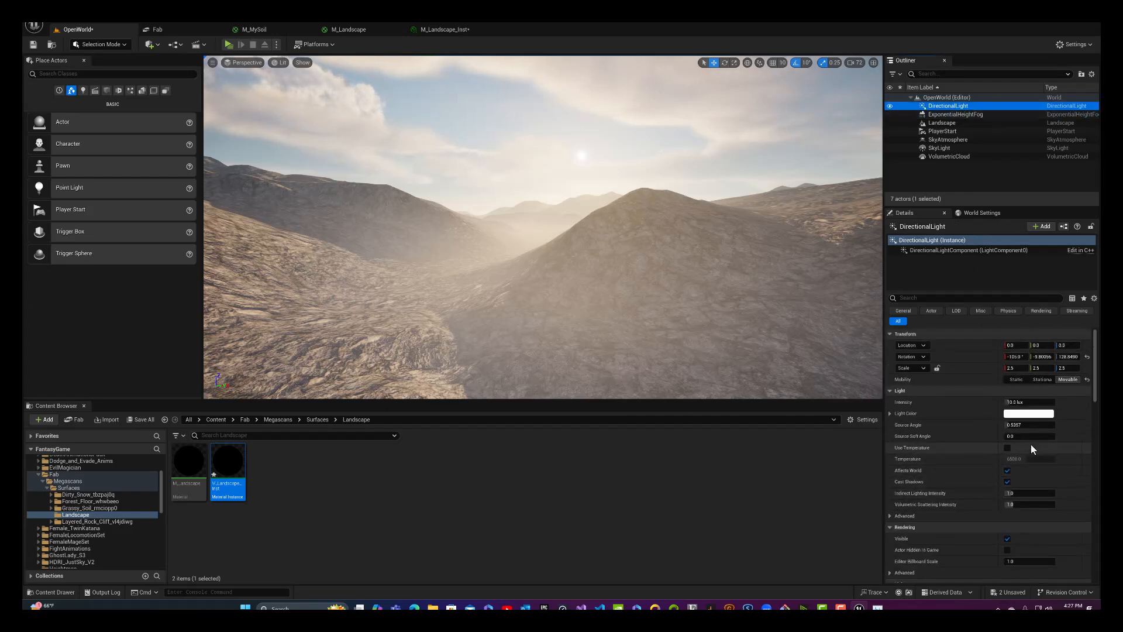
left_click(1018, 402)
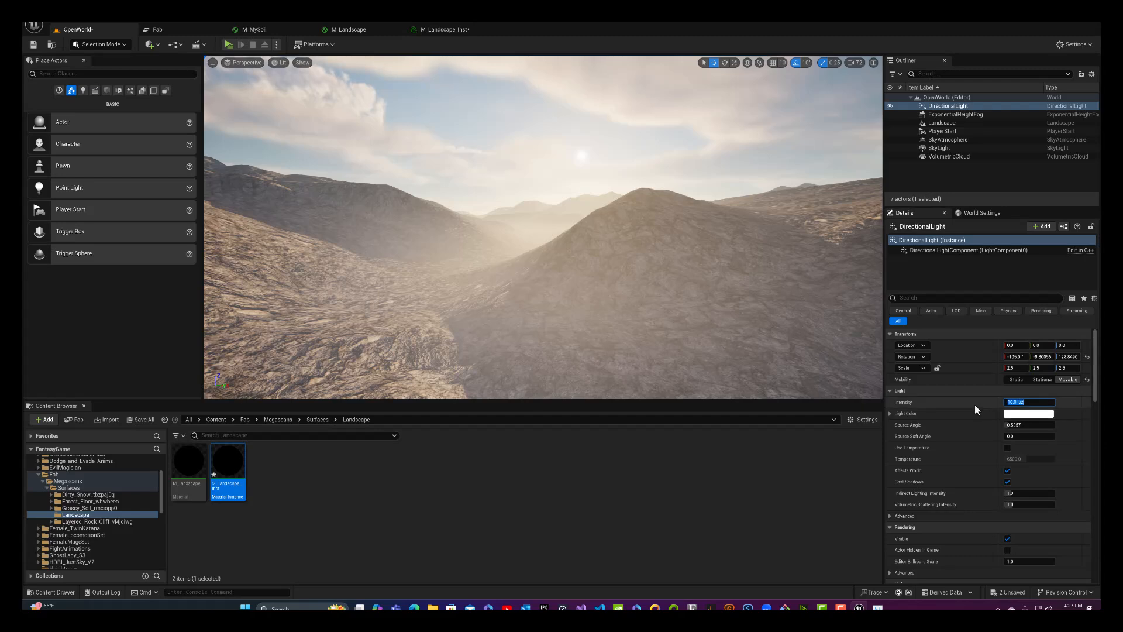
type("1")
key("Return")
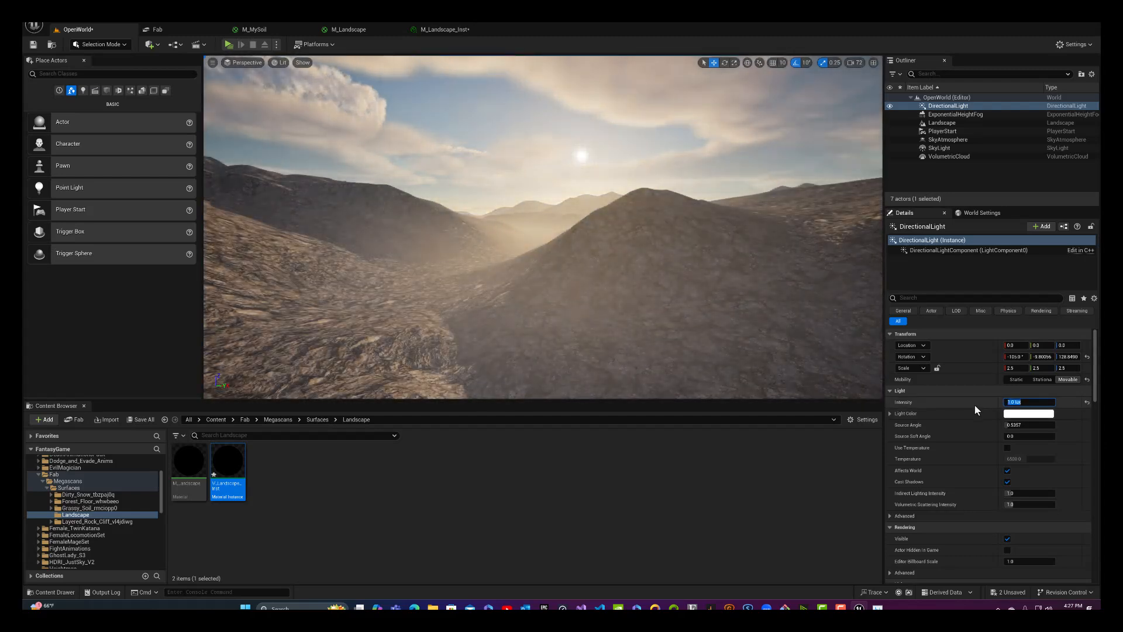
key("BackSpace")
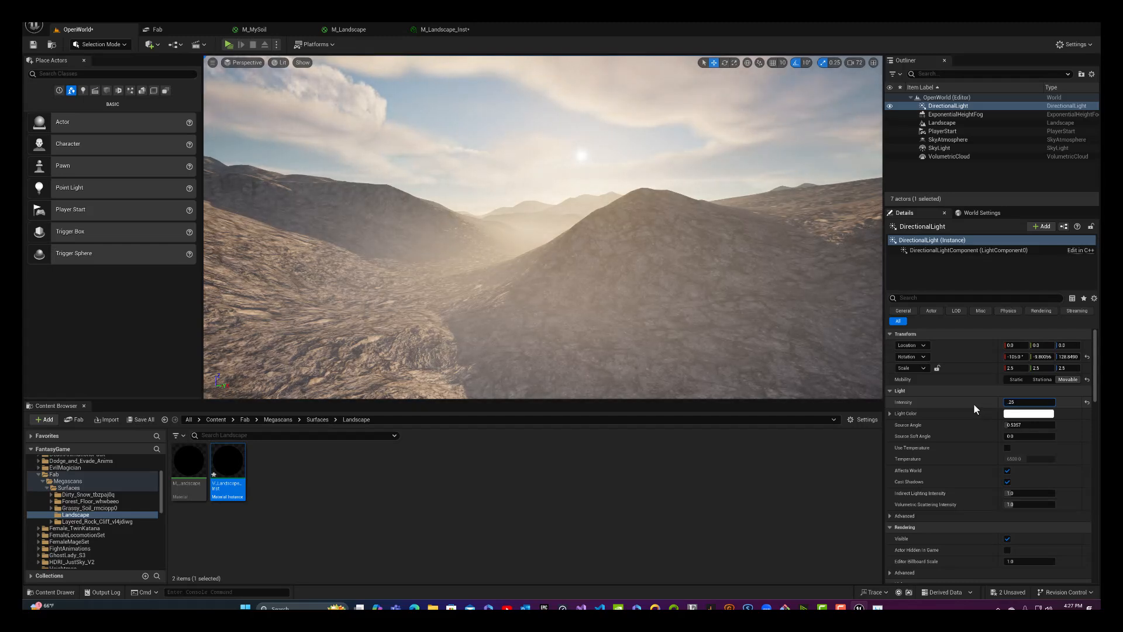
key("Return")
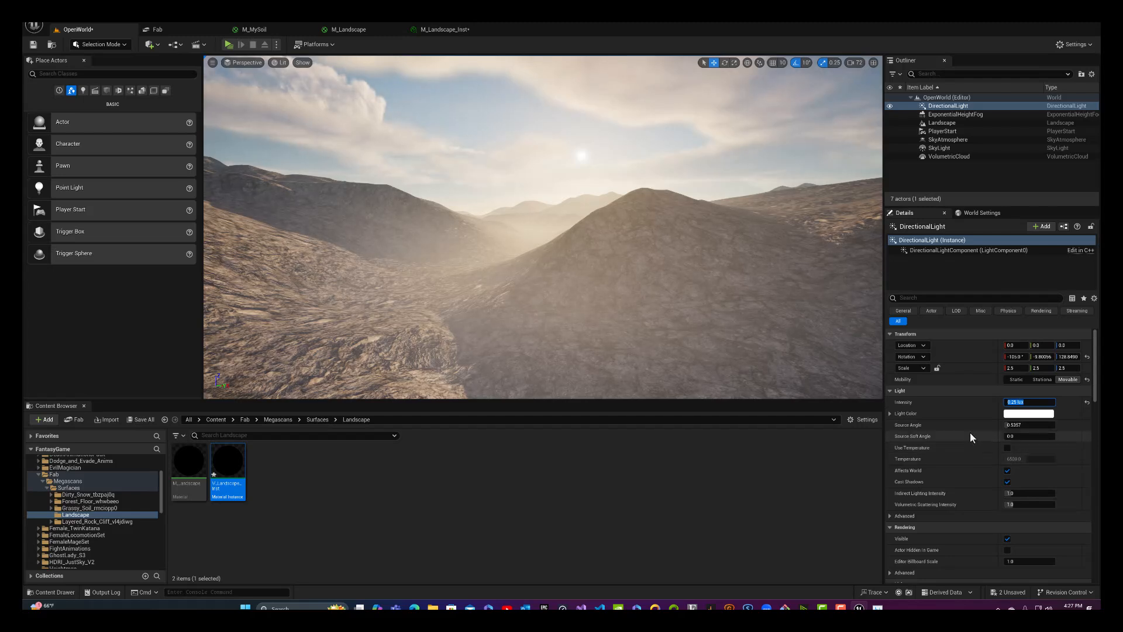
left_click_drag(1008, 425, 1031, 425)
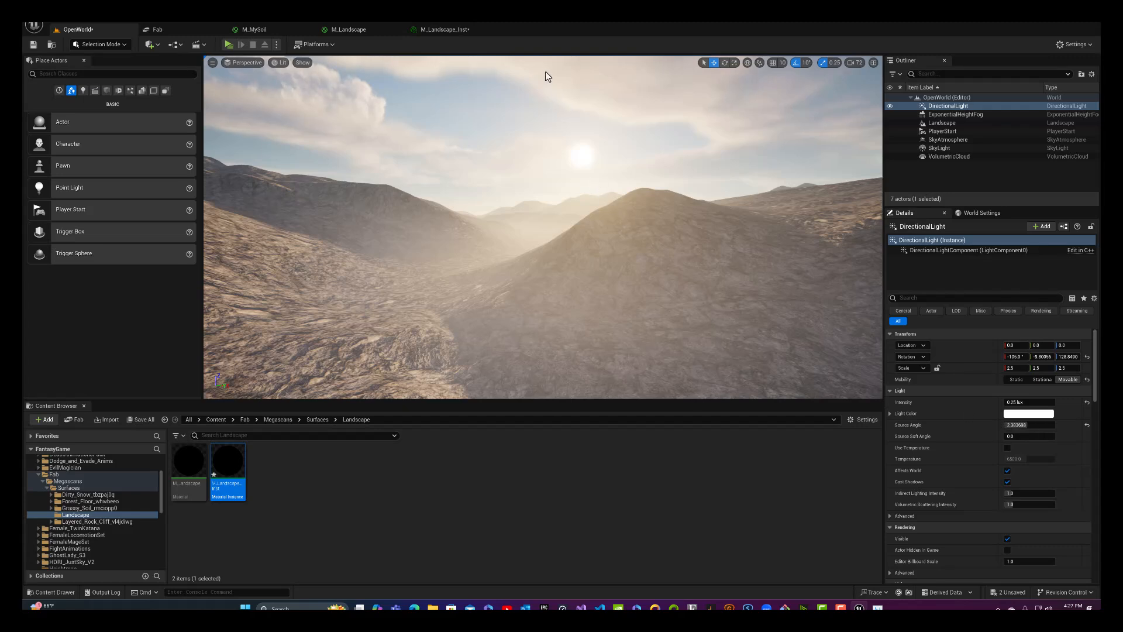
Step: Deselect the DirectionalLight and reposition the sun low over the valley between the hills for a sunset look
left_click(603, 180)
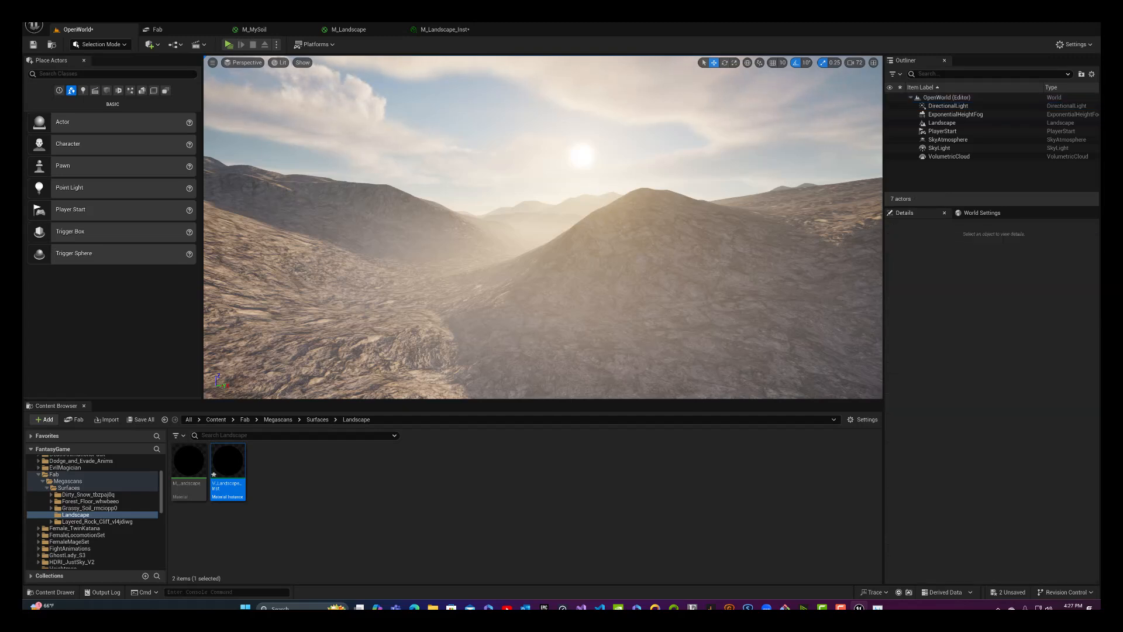
key("ctrl+l")
key("ctrl+l")
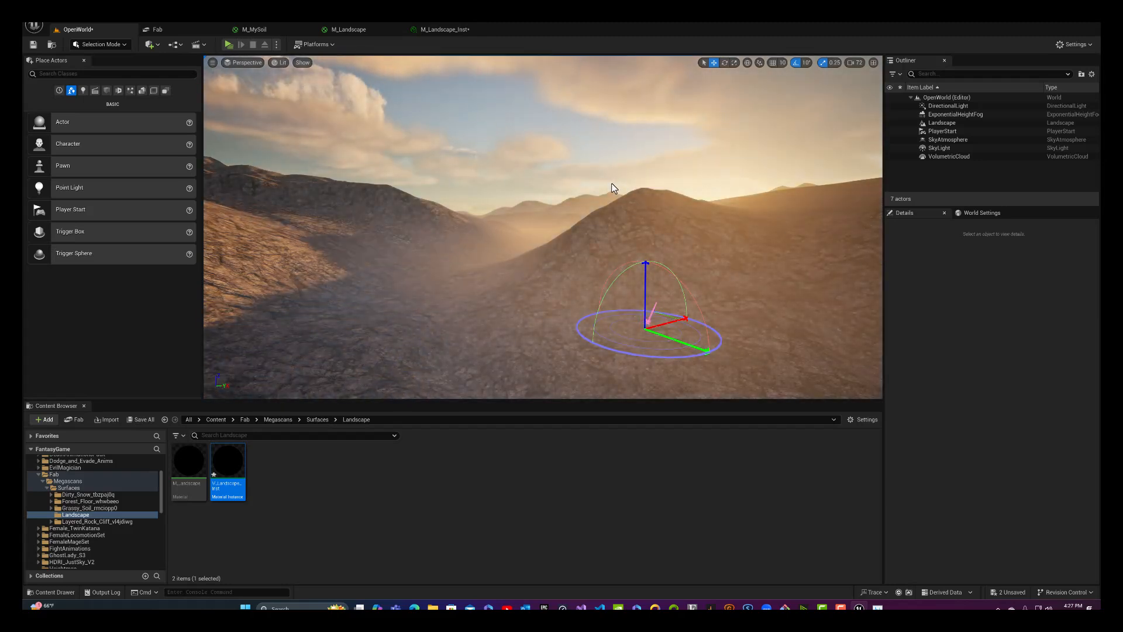
key("ctrl+l")
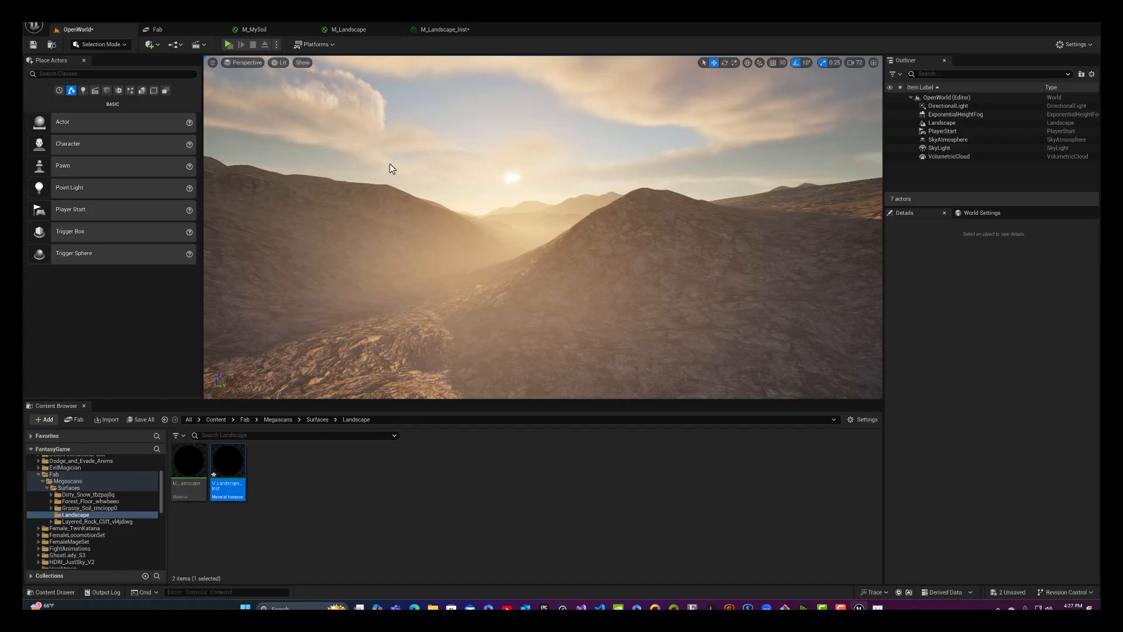
Step: Try the SkyLight's Intensity Scale at 0.125 and at a much brighter value, then return it to 1
right_click_drag(576, 368, 761, 349)
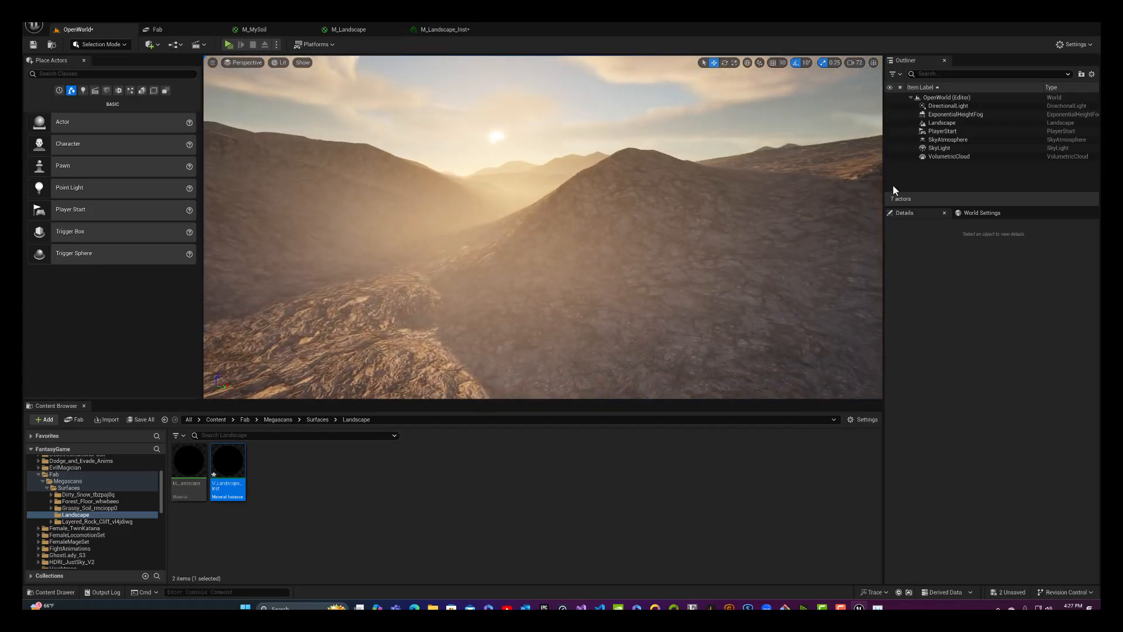
left_click(942, 147)
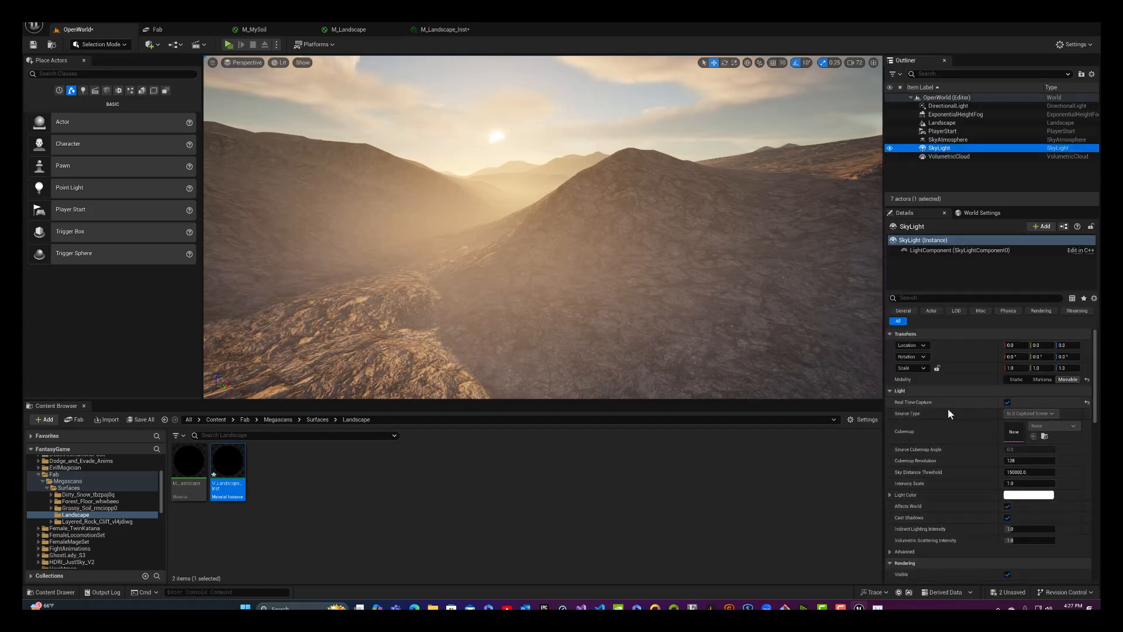
left_click(1021, 483)
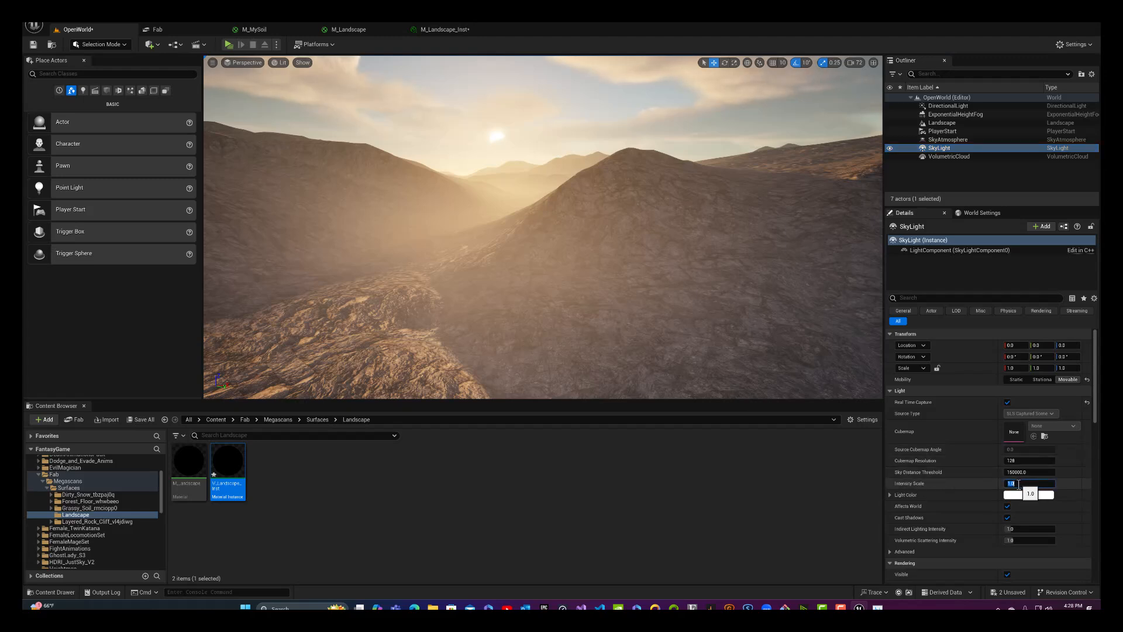
type(".125")
key("Return")
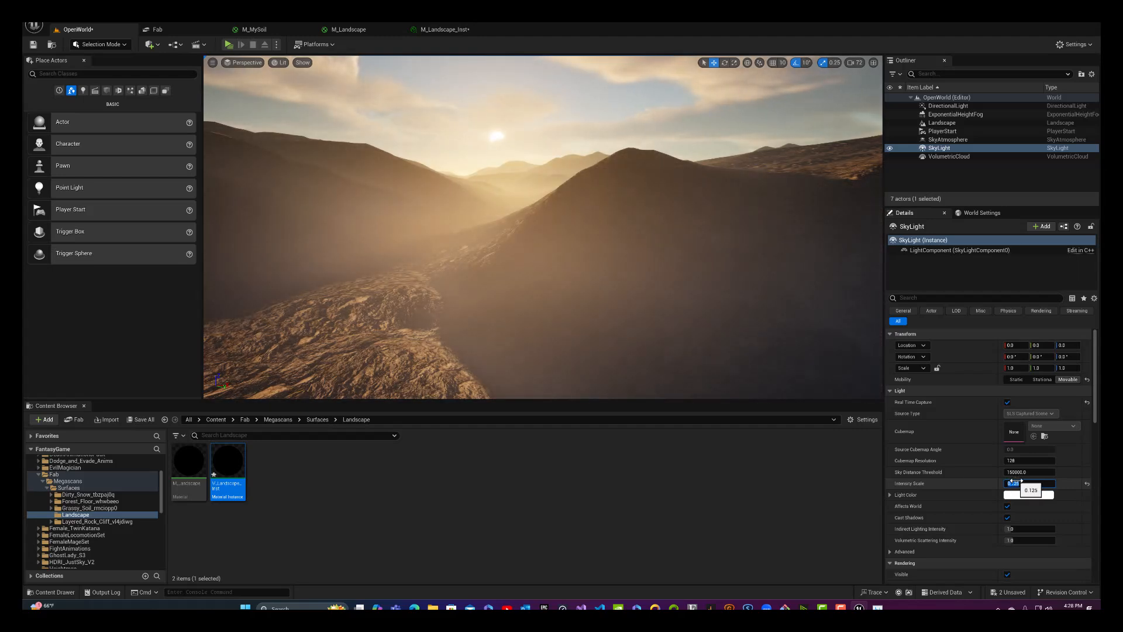
key("Return")
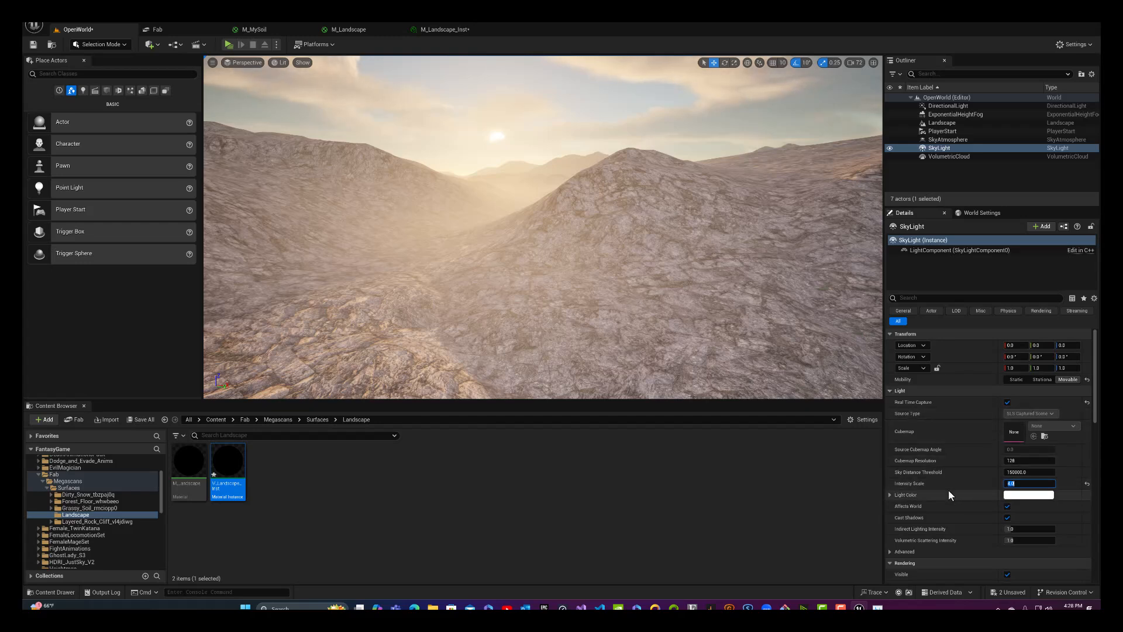
type("1")
key("Return")
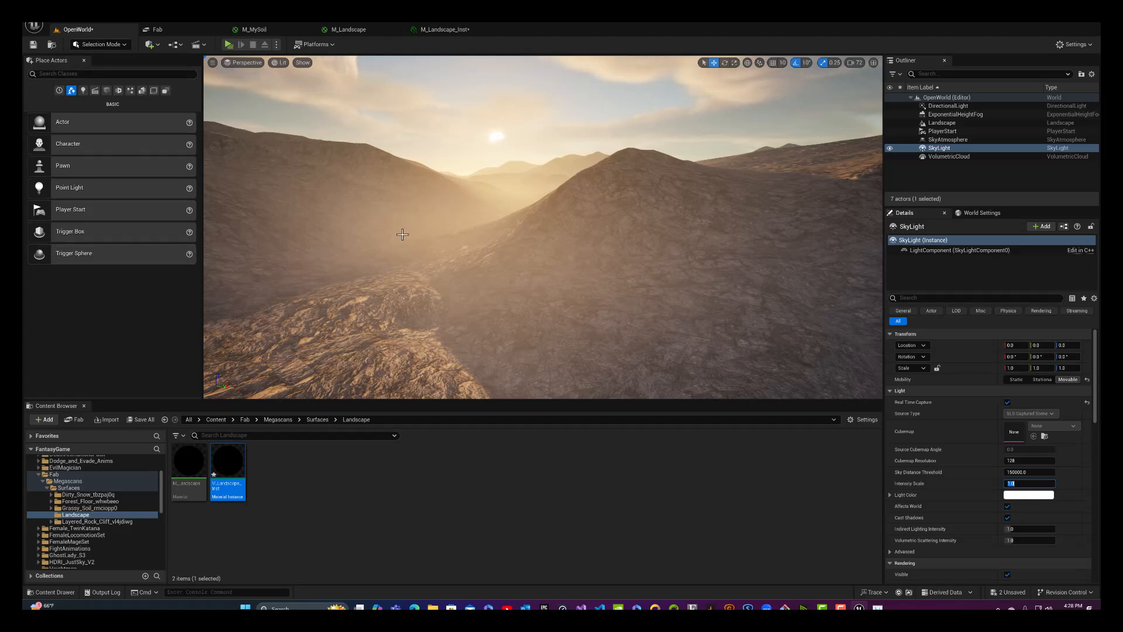
Step: Add a Post Process Volume to the level and reset its location to the world origin
right_click_drag(534, 250, 438, 160)
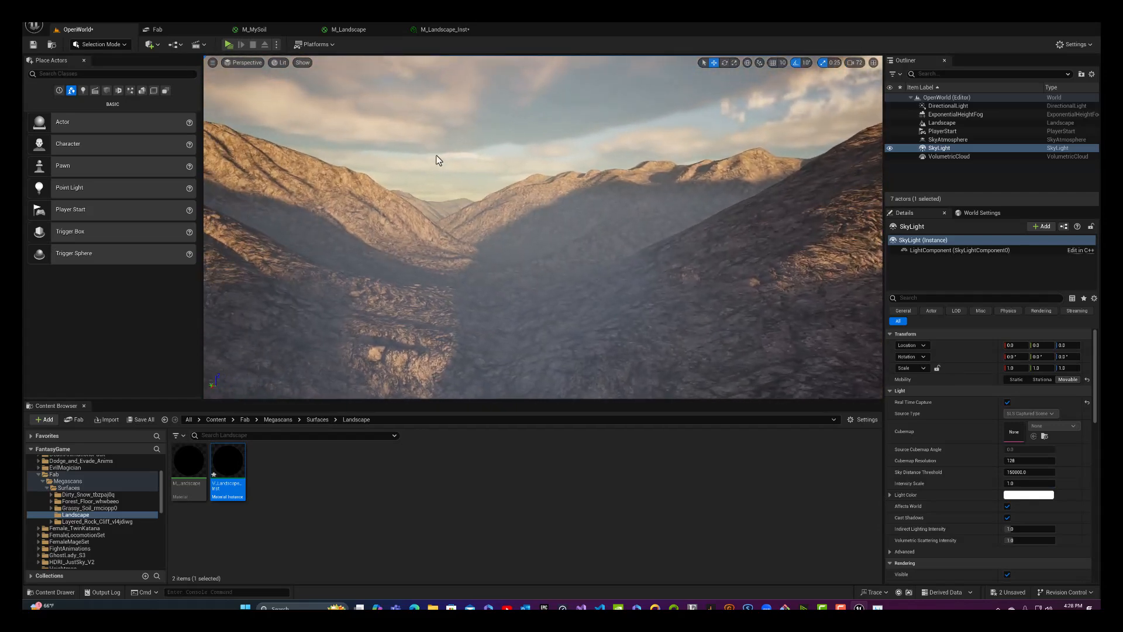
left_click(150, 75)
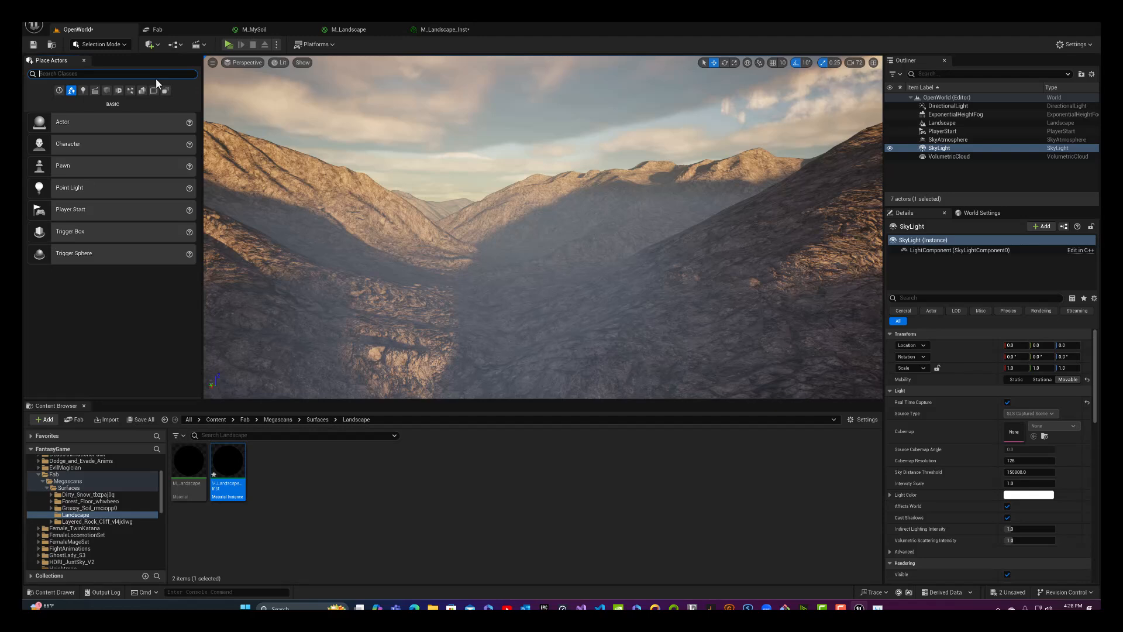
type("Post")
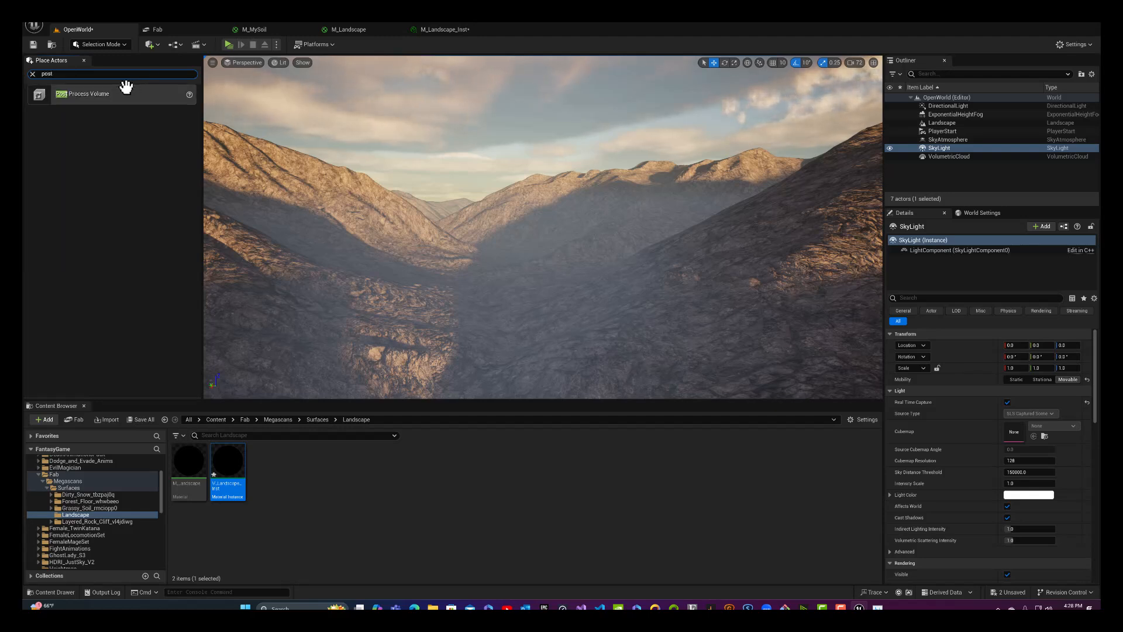
left_click_drag(115, 87, 425, 342)
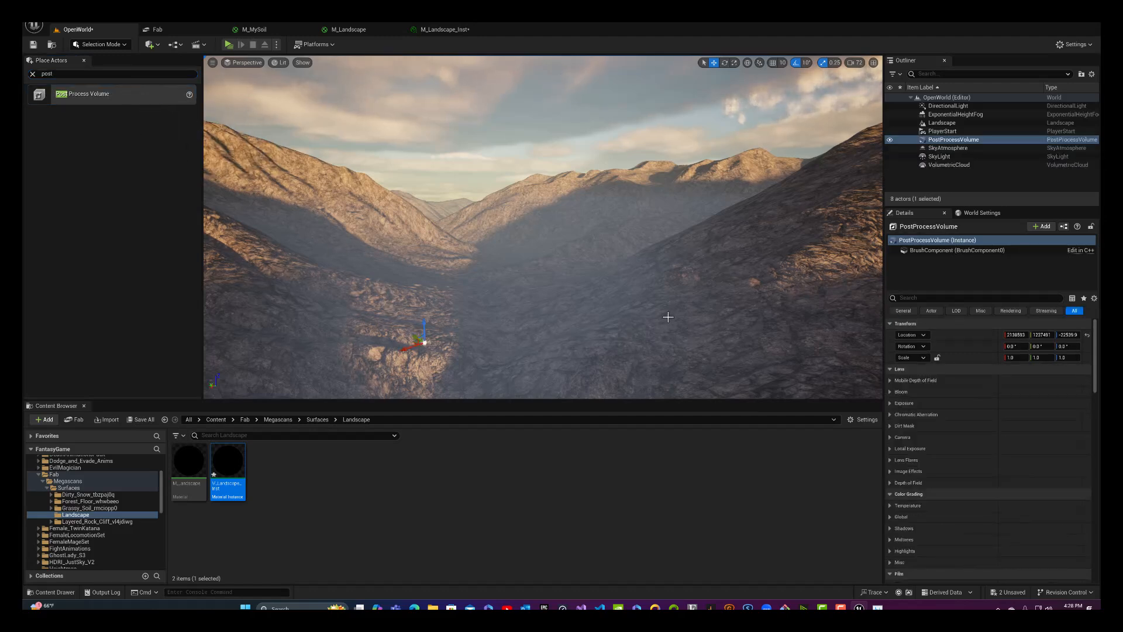
left_click(1087, 334)
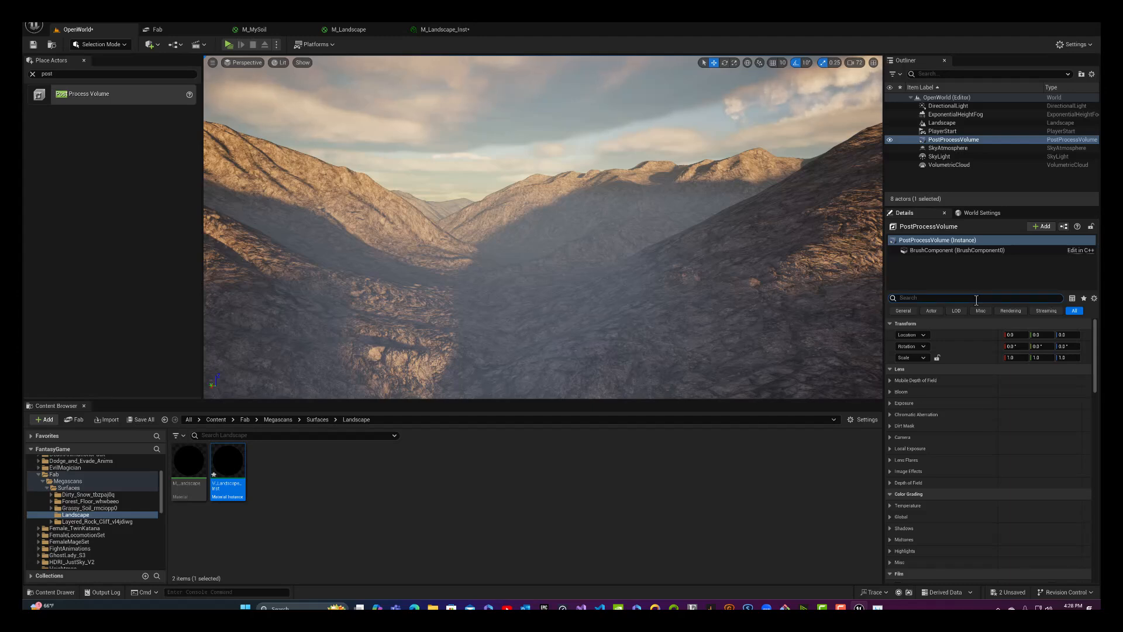
Step: Enable Infinite Extent (Unbound) on the PostProcessVolume and clear the property filter
type("inf")
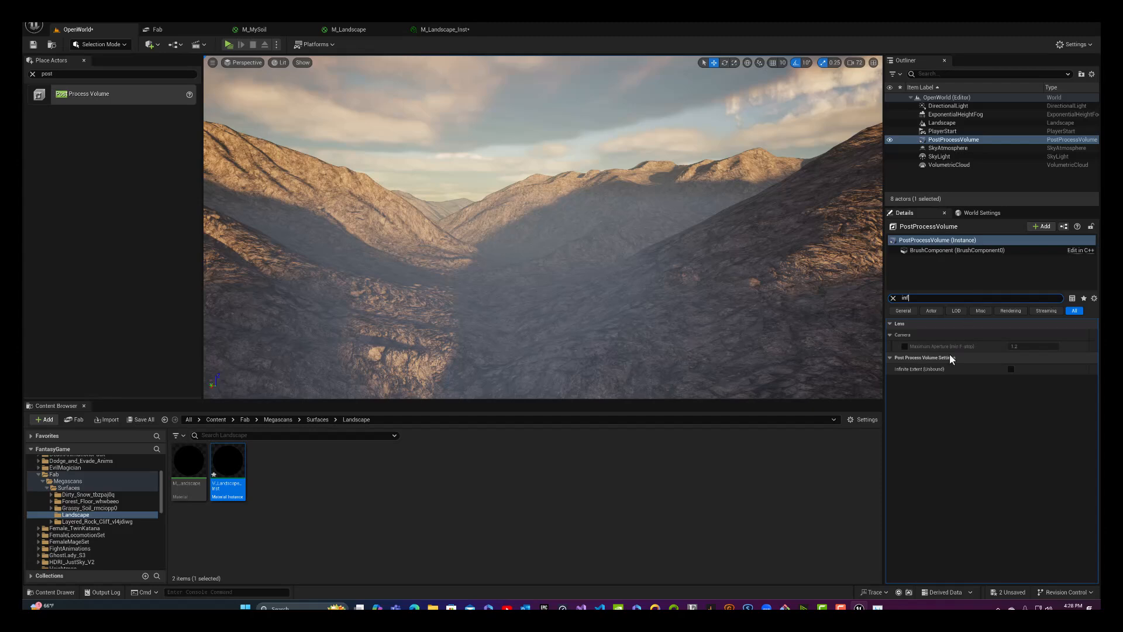
left_click(1011, 369)
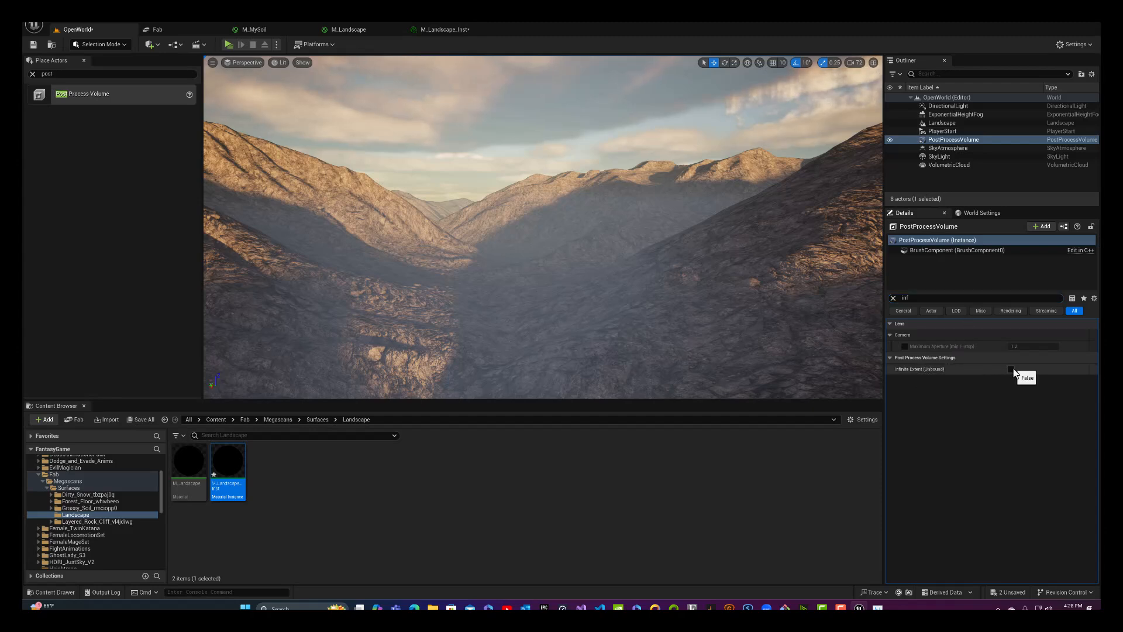
left_click(893, 297)
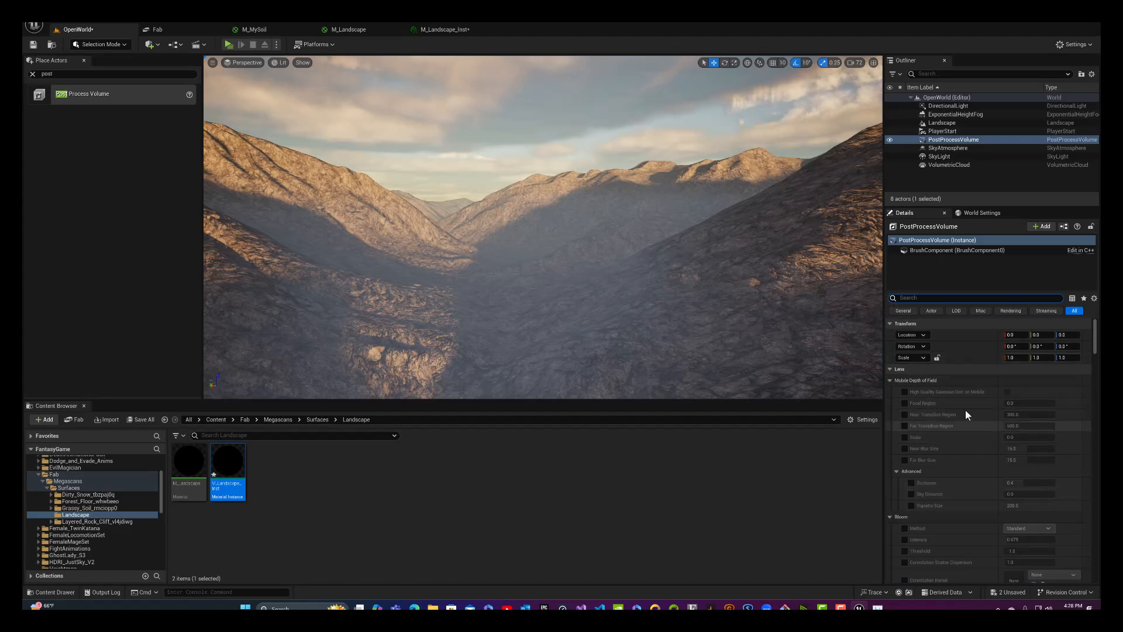
Step: Override the PostProcessVolume's Bloom Method and set it to Convolution while facing the sun
scroll(994, 392, "down", 3)
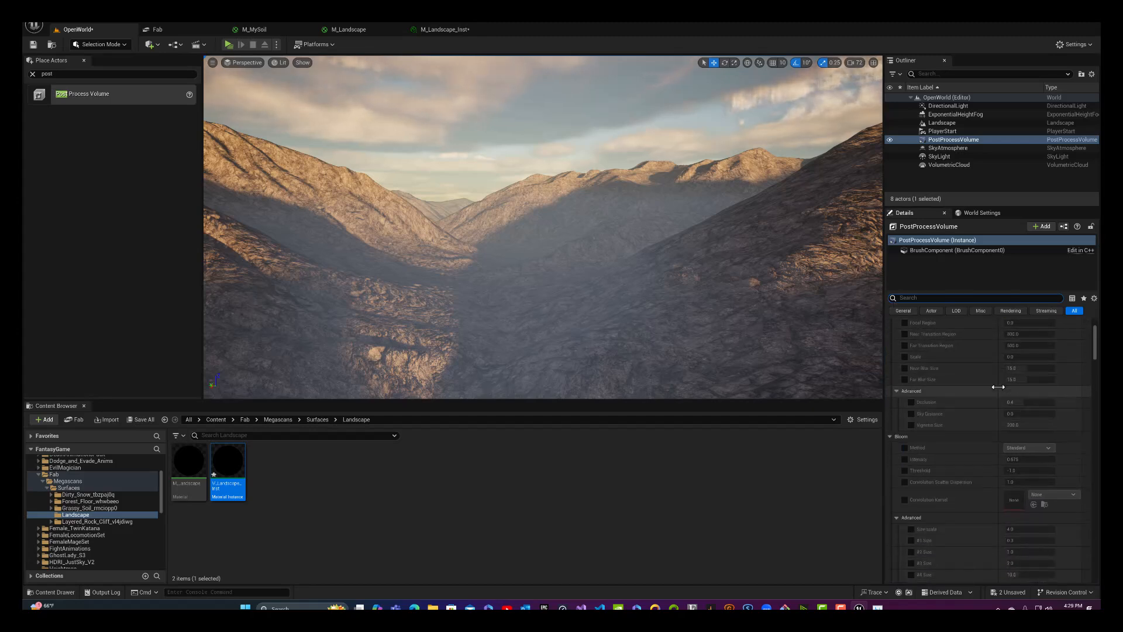
scroll(998, 387, "down", 2)
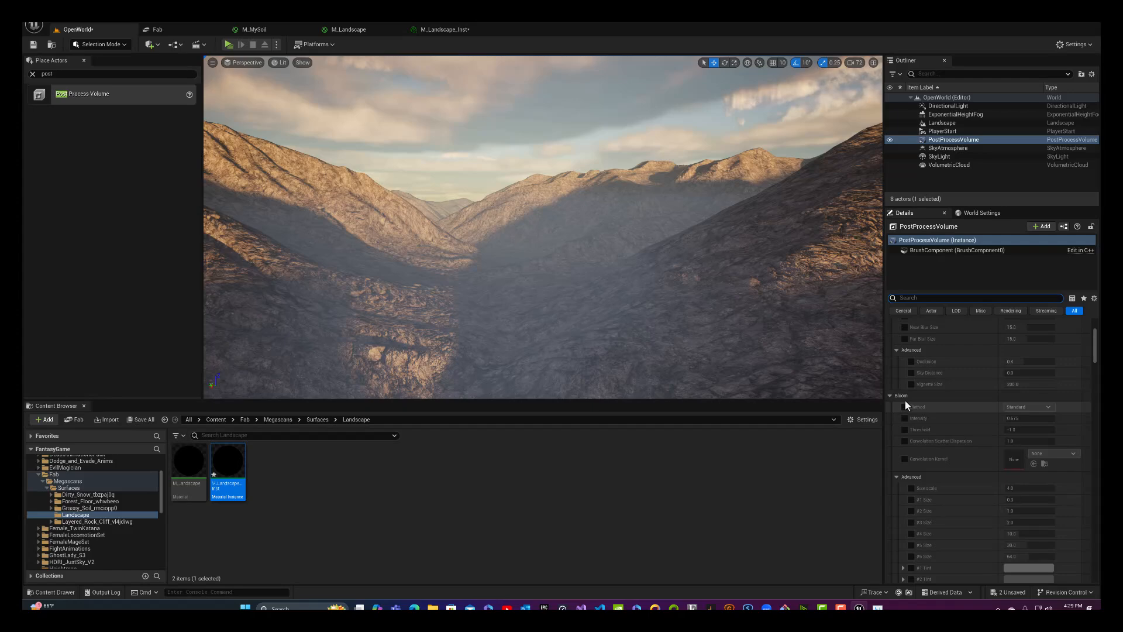
left_click(905, 406)
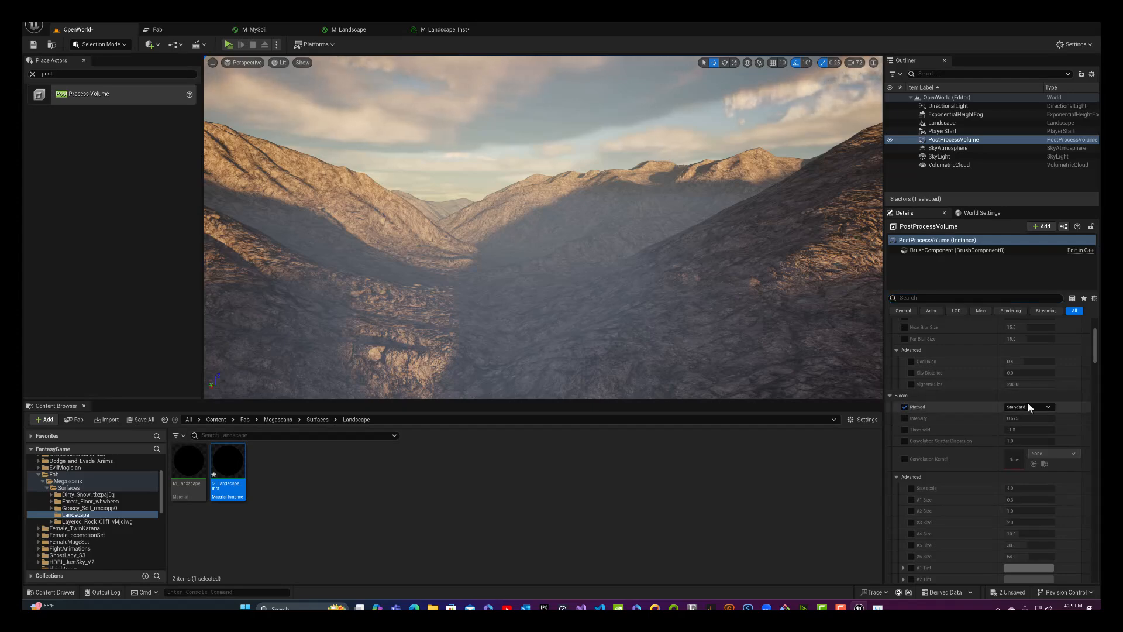
key("f")
right_click_drag(543, 227, 834, 261)
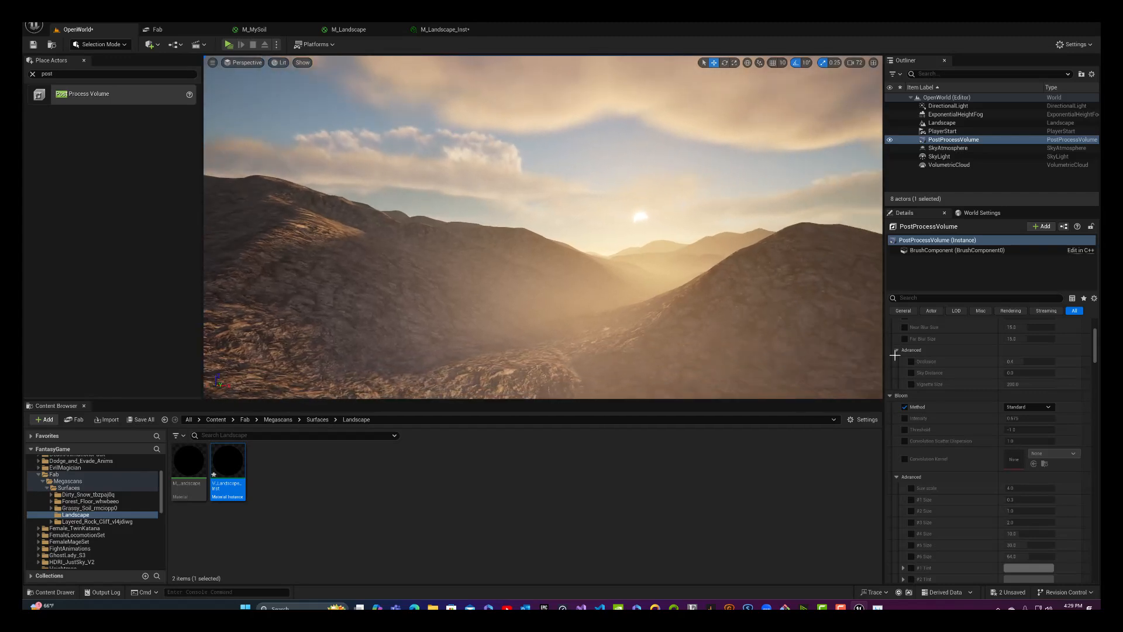
left_click(1028, 408)
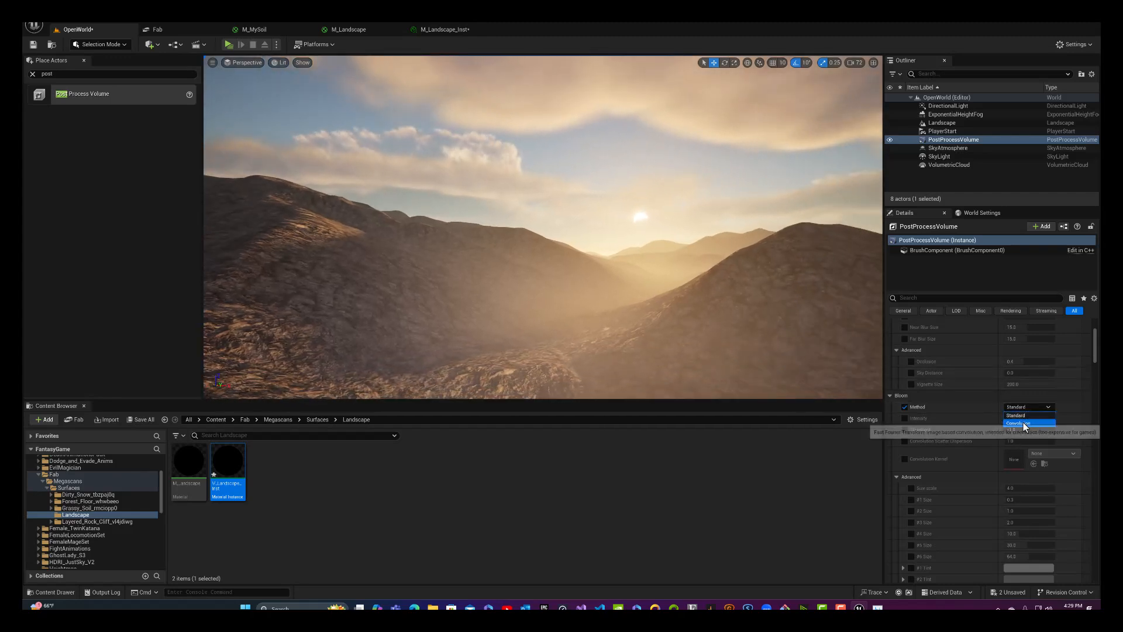
left_click(1023, 423)
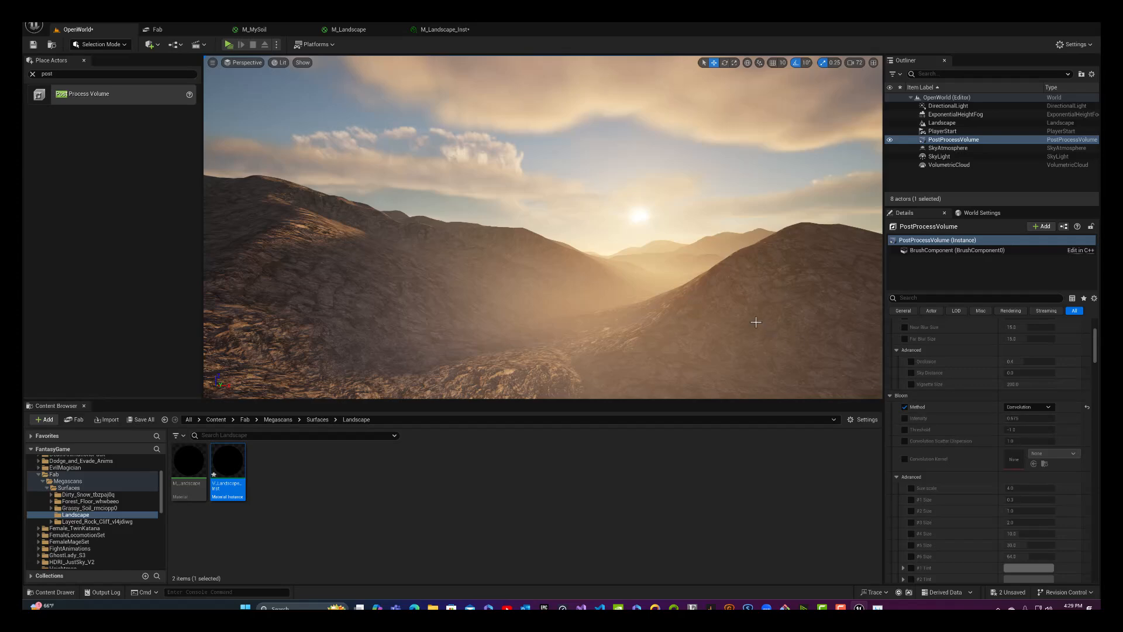
Step: Override the PostProcessVolume's exposure Metering Mode and set it to Manual
right_click_drag(757, 326, 251, 351)
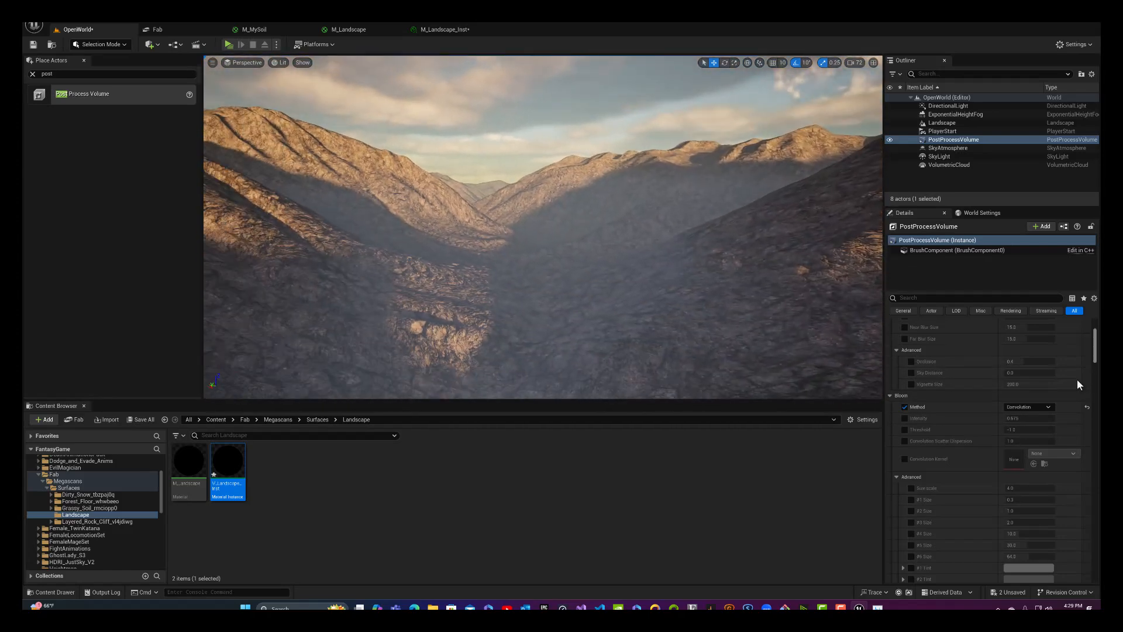
scroll(1051, 372, "up", 4)
scroll(1048, 368, "down", 15)
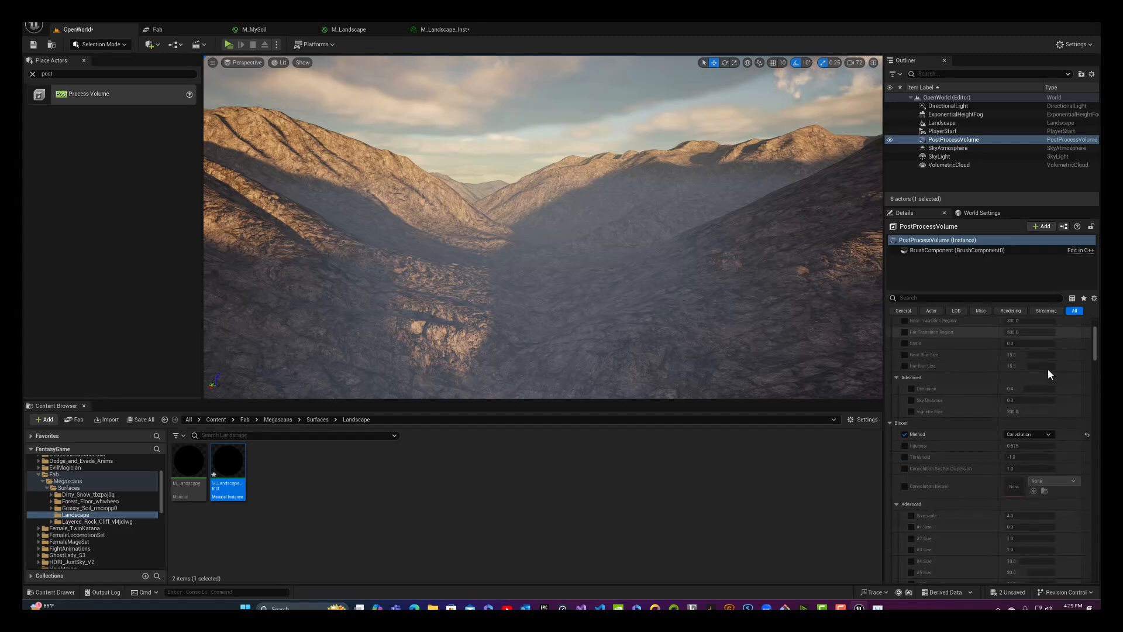
scroll(1047, 372, "down", 5)
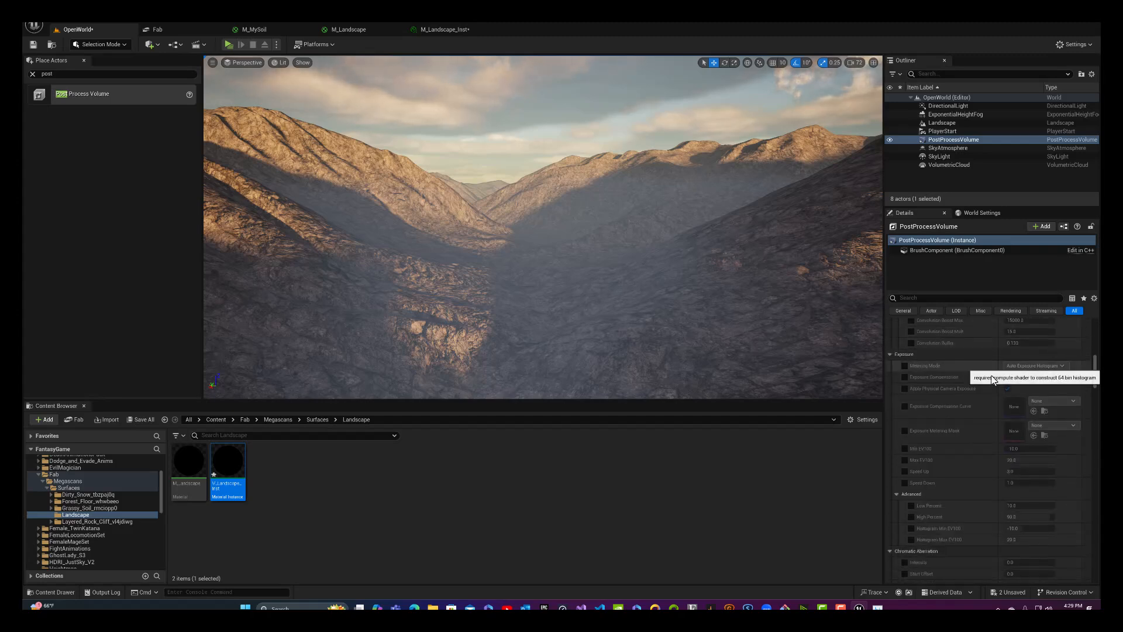
left_click(905, 366)
left_click(1012, 365)
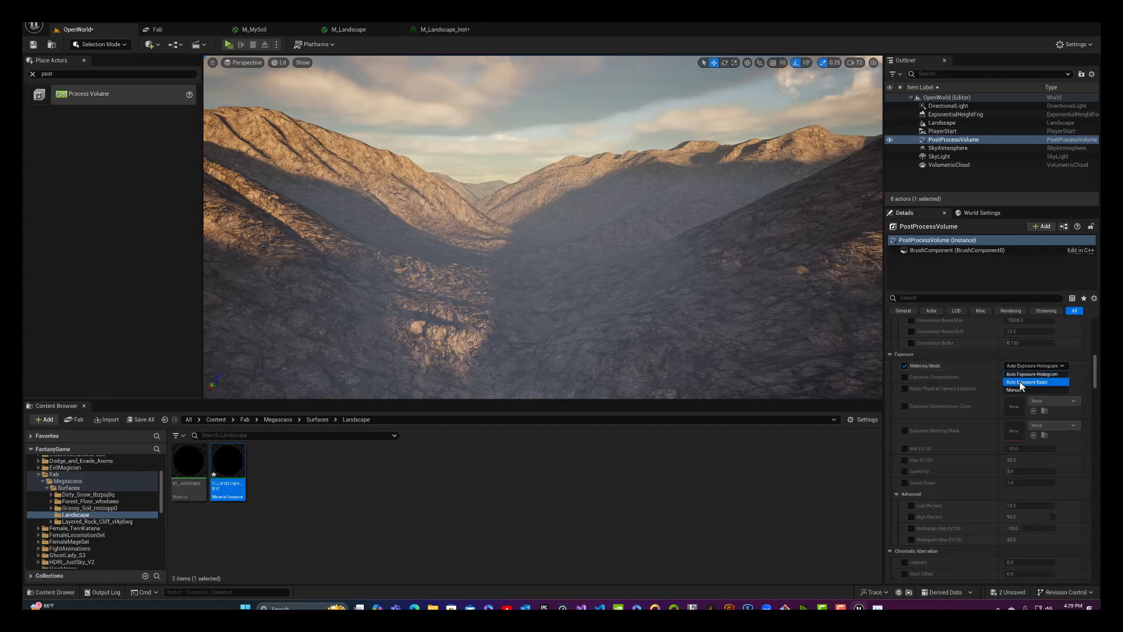
left_click(1016, 388)
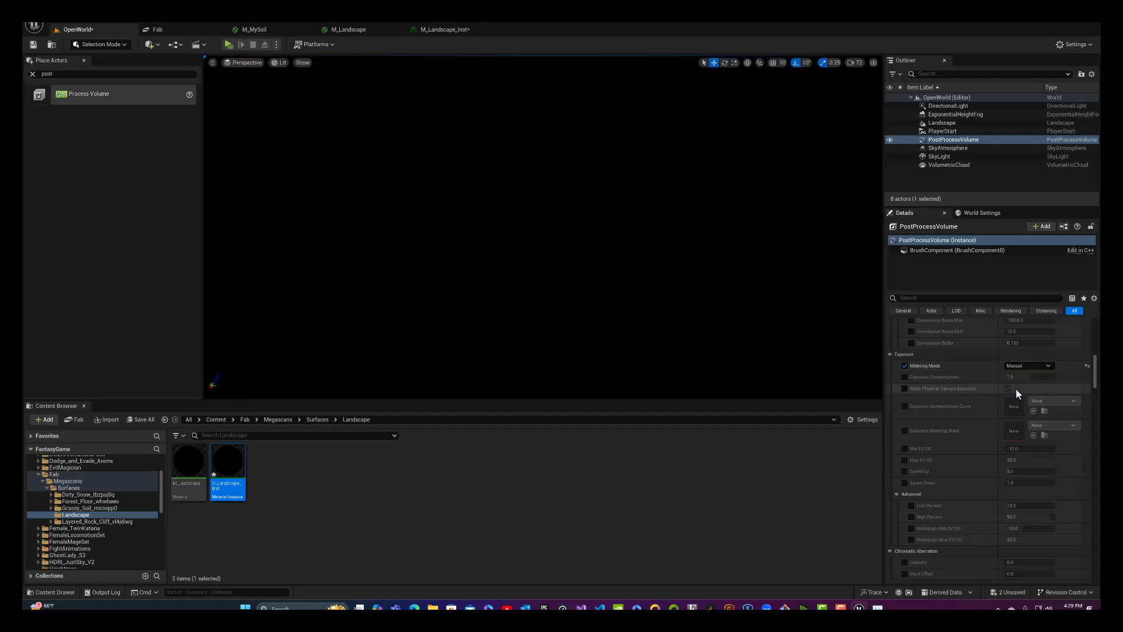
Step: Enable the Apply Physical Camera Exposure and Exposure Compensation overrides, raise the compensation to 15, and check the valley and sun views
left_click(905, 389)
left_click(904, 377)
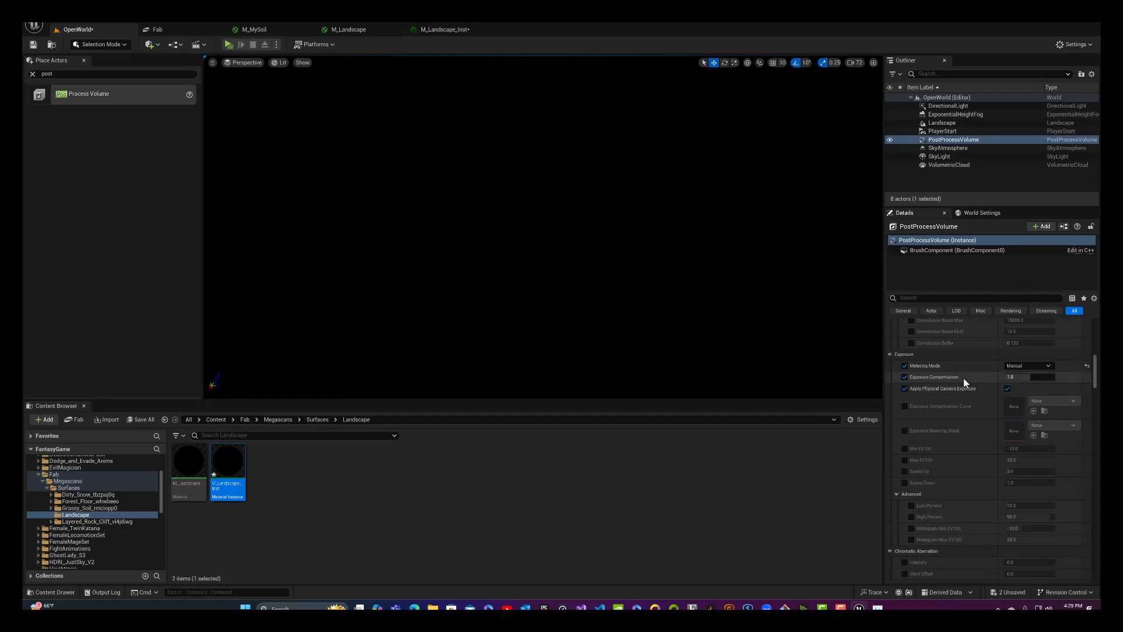
left_click_drag(1018, 378, 1044, 377)
right_click_drag(742, 258, 936, 205)
right_click_drag(444, 228, 724, 261)
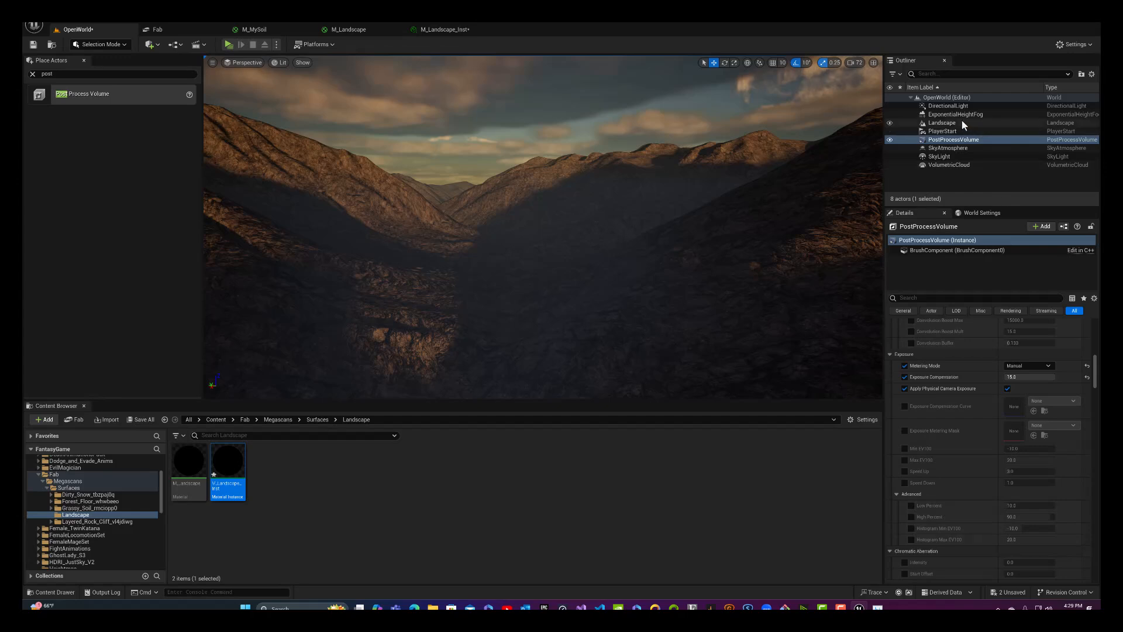
right_click_drag(445, 246, 871, 207)
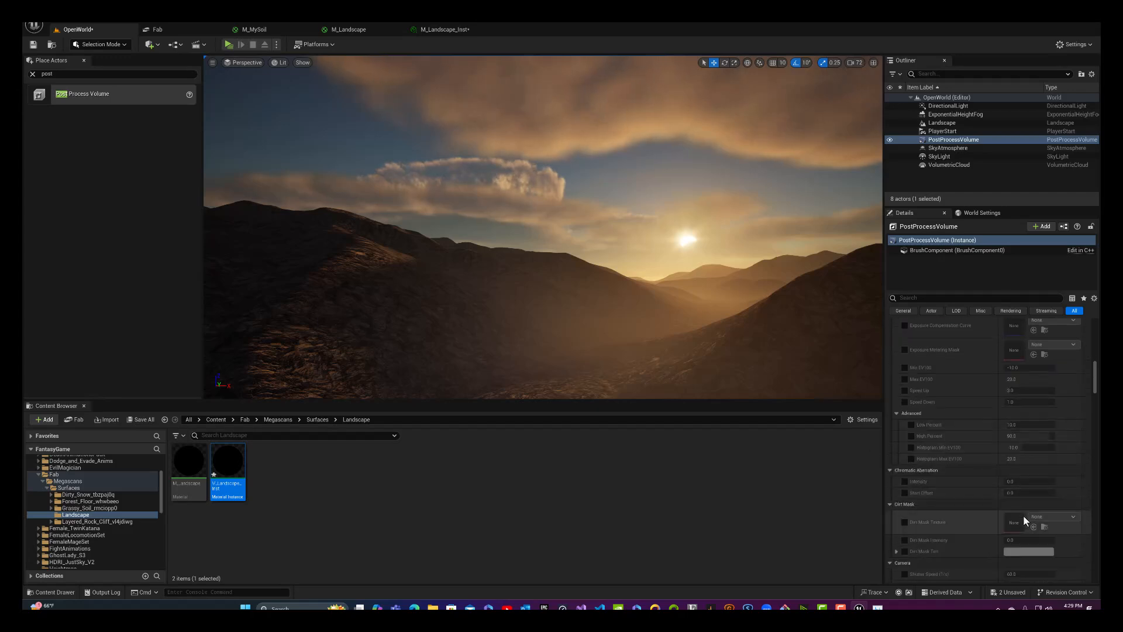
Step: Filter the PostProcessVolume's properties for color, override Temperature Type and set it to Color Temperature
scroll(1018, 494, "up", 1)
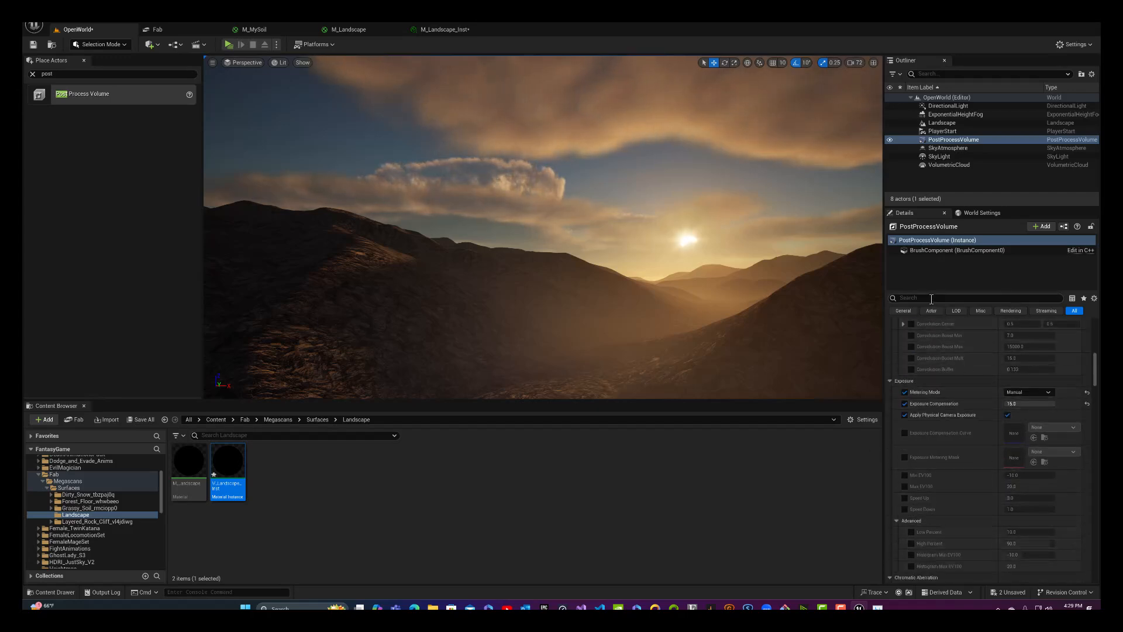
type("col")
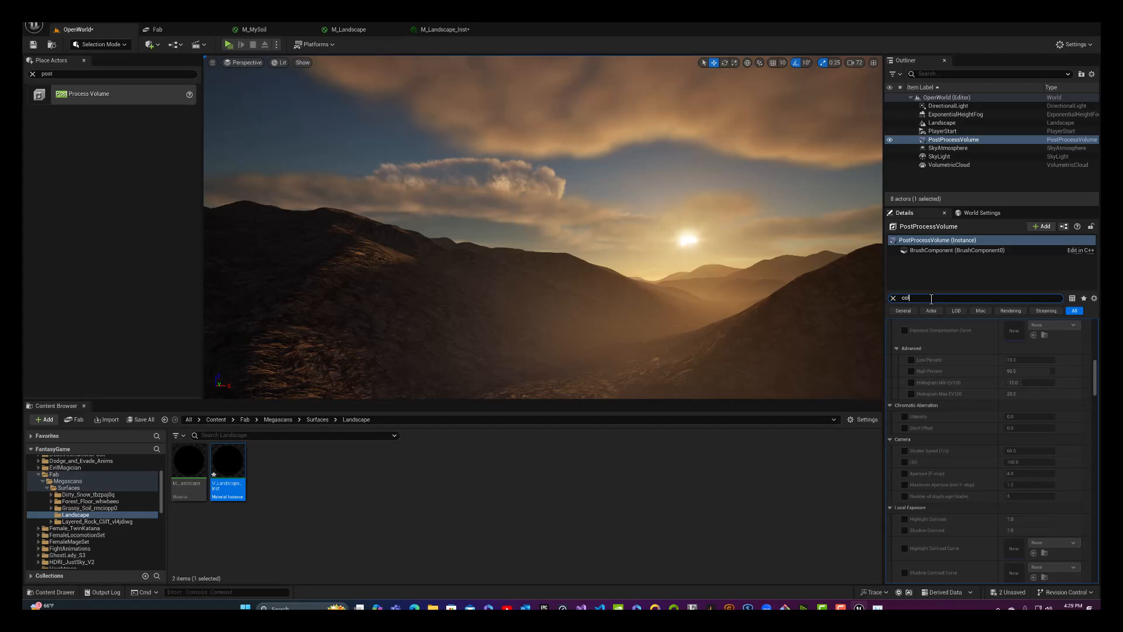
type("or")
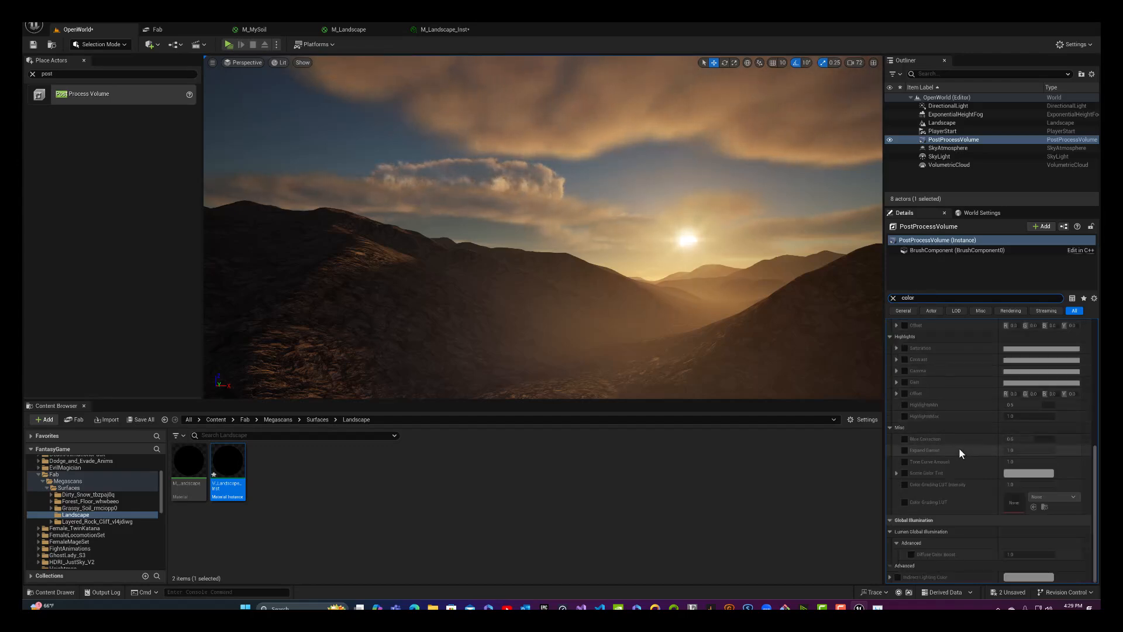
scroll(959, 452, "up", 8)
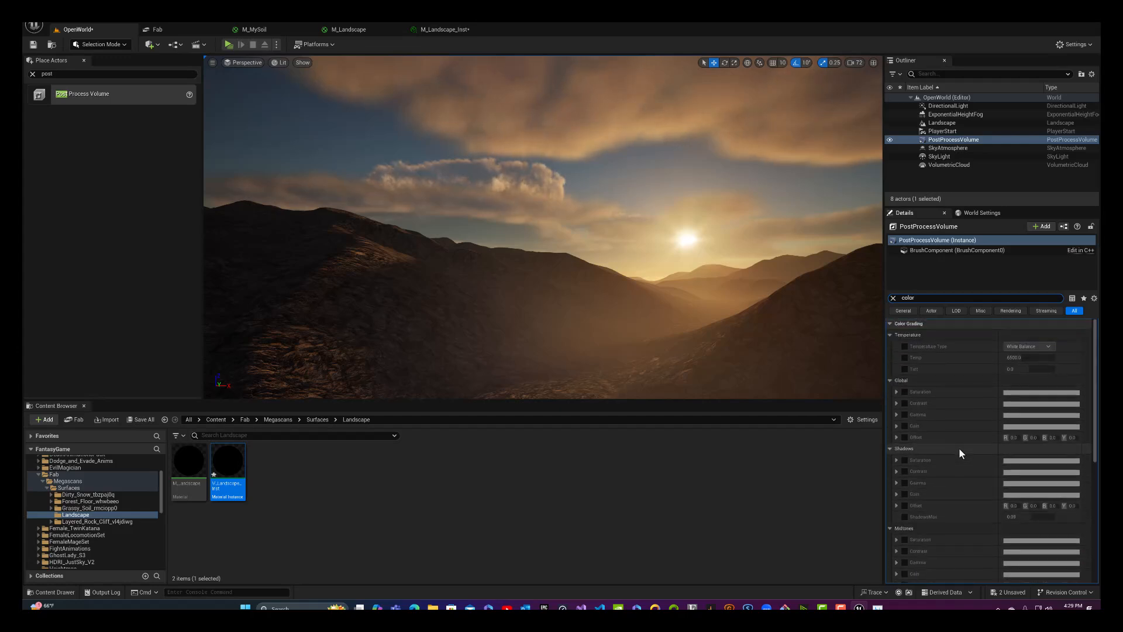
left_click(904, 346)
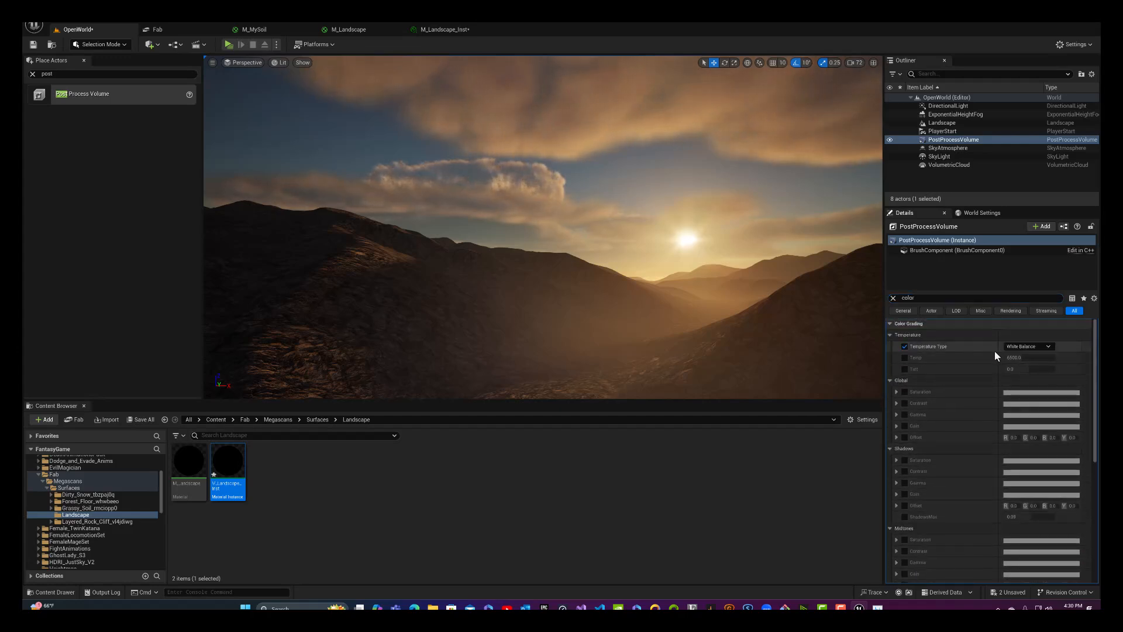
left_click(1016, 347)
left_click(1035, 363)
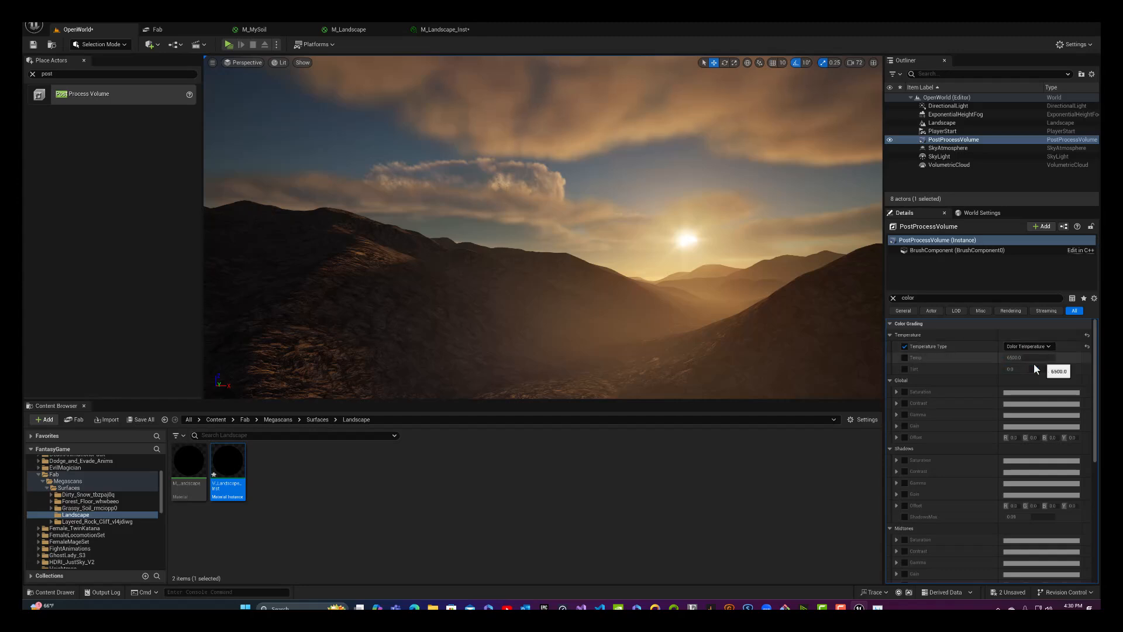
Step: Override the PostProcessVolume's Temp and lower it to give the sunset a warmer tint, checking the valley view
left_click(905, 357)
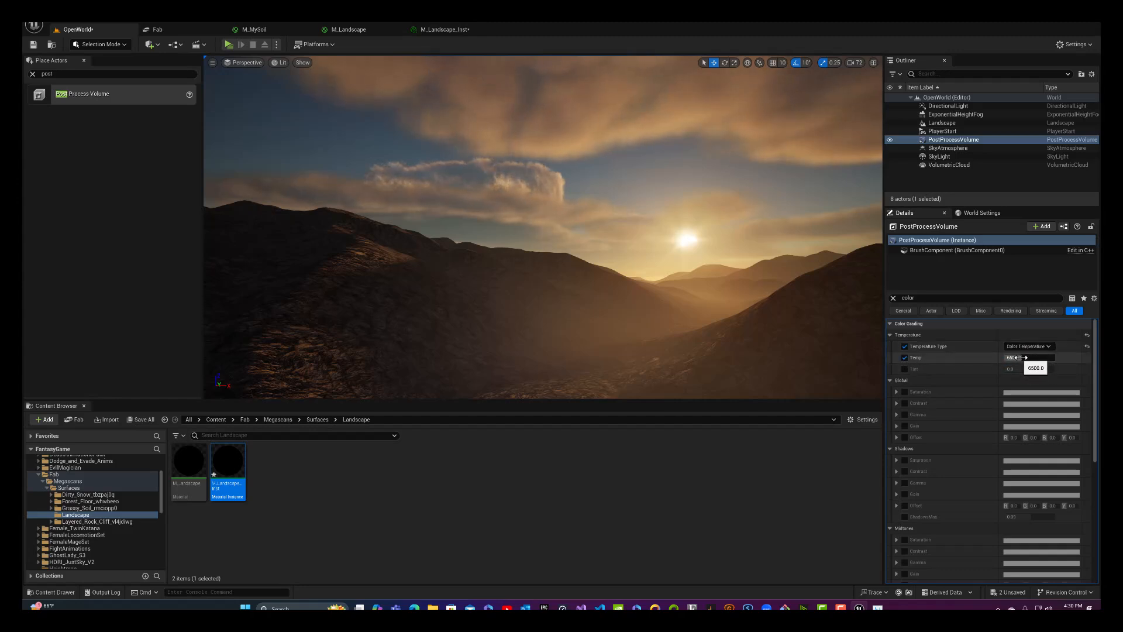
mouse_move(1021, 357)
left_mouse_down()
mouse_move(1031, 357)
mouse_move(1014, 357)
left_mouse_up()
left_click_drag(1021, 357, 1017, 358)
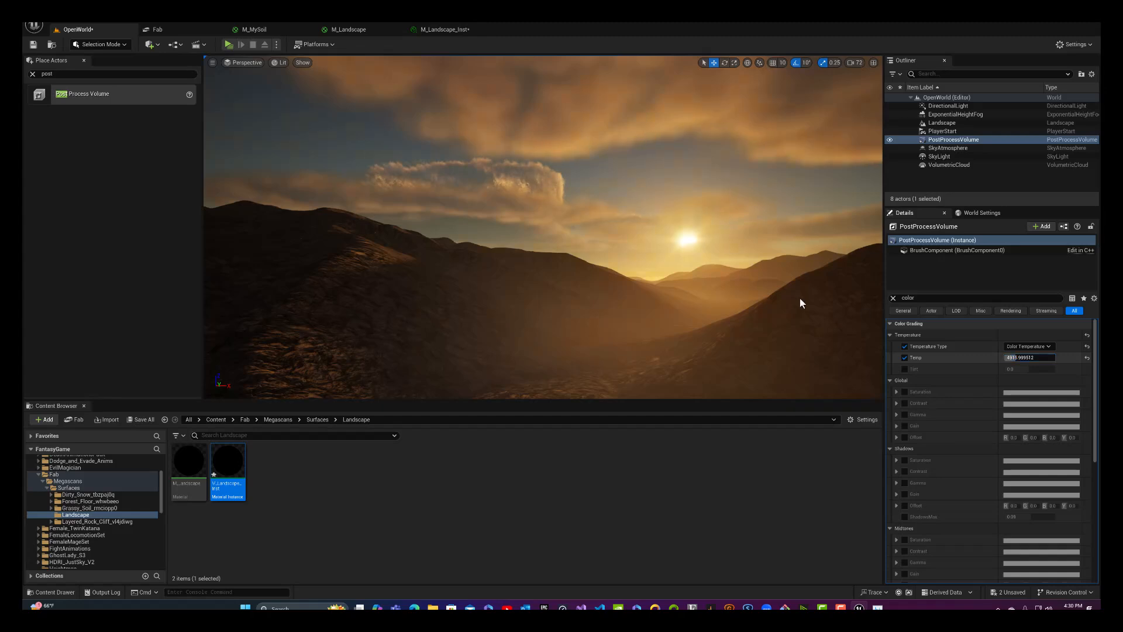
right_click_drag(739, 286, 484, 291)
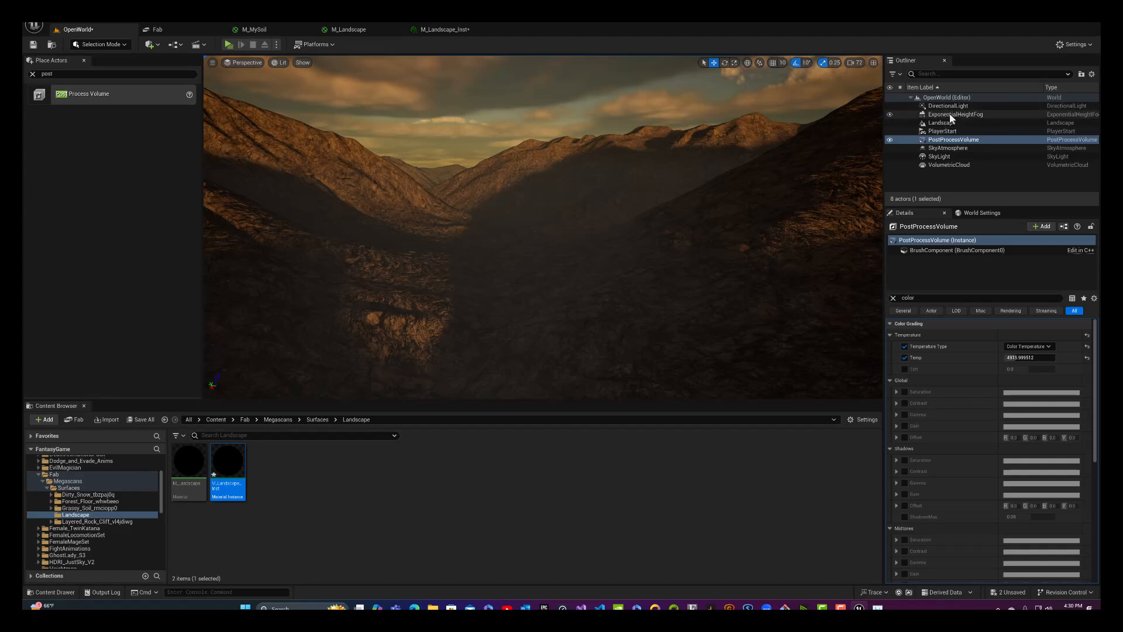
Step: Raise the SkyLight's Intensity Scale to 4 to brighten the shadowed slopes
left_click(940, 156)
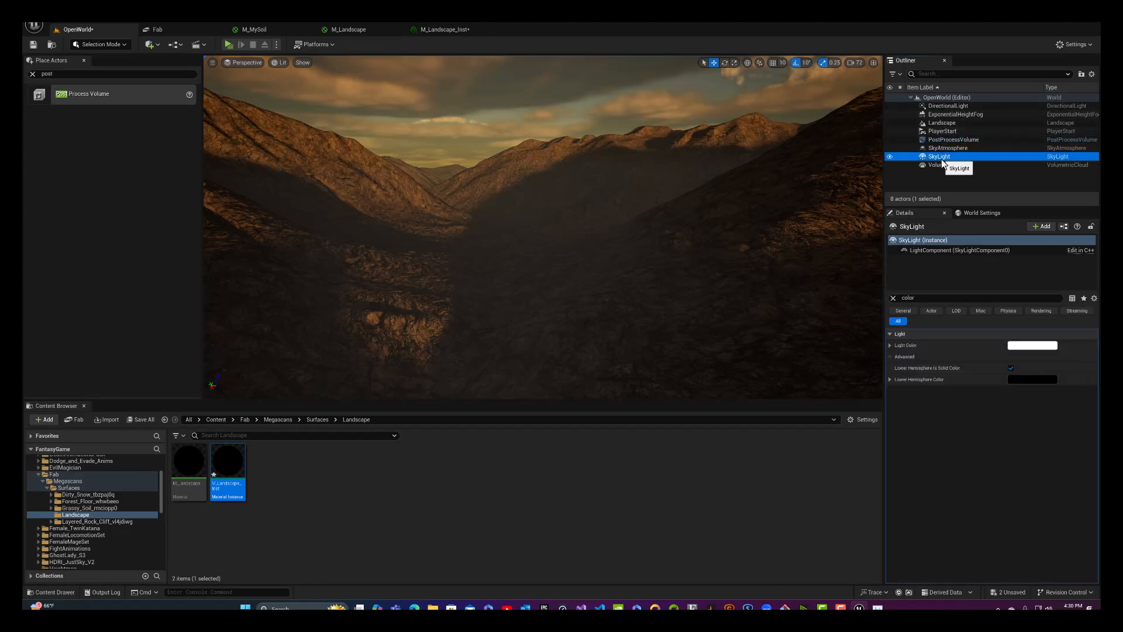
left_click(893, 298)
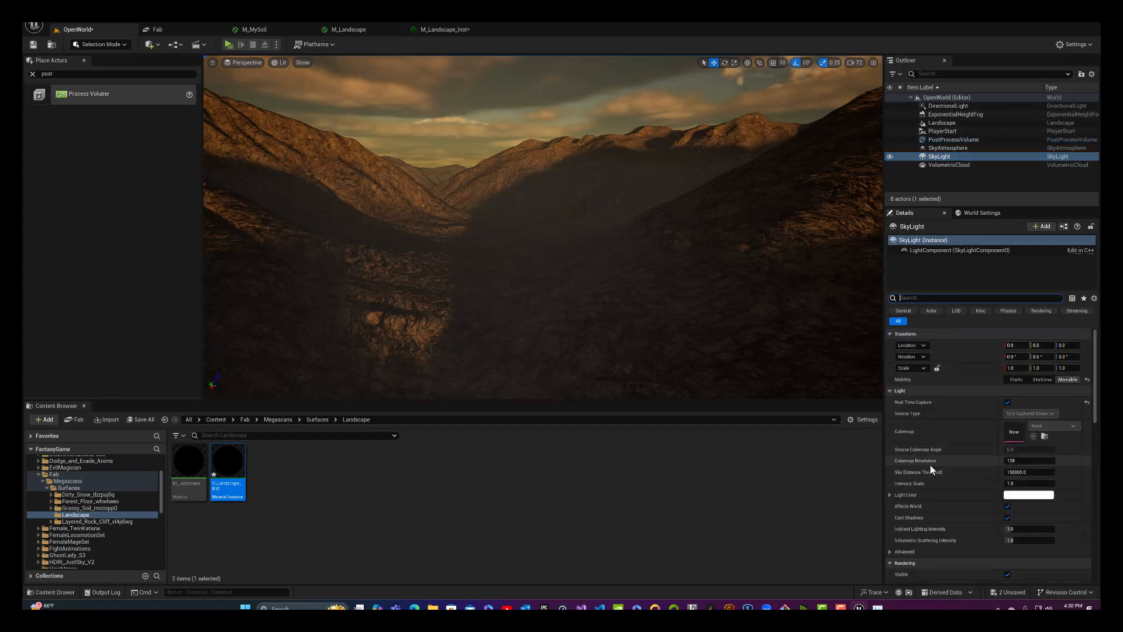
left_click(1014, 484)
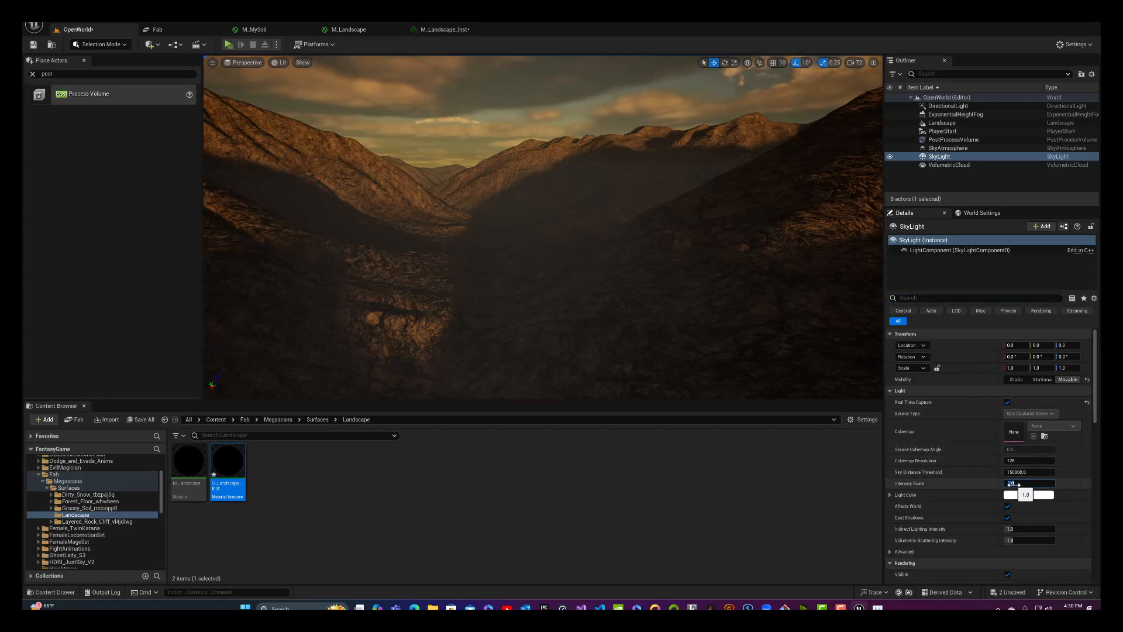
type("2")
key("Return")
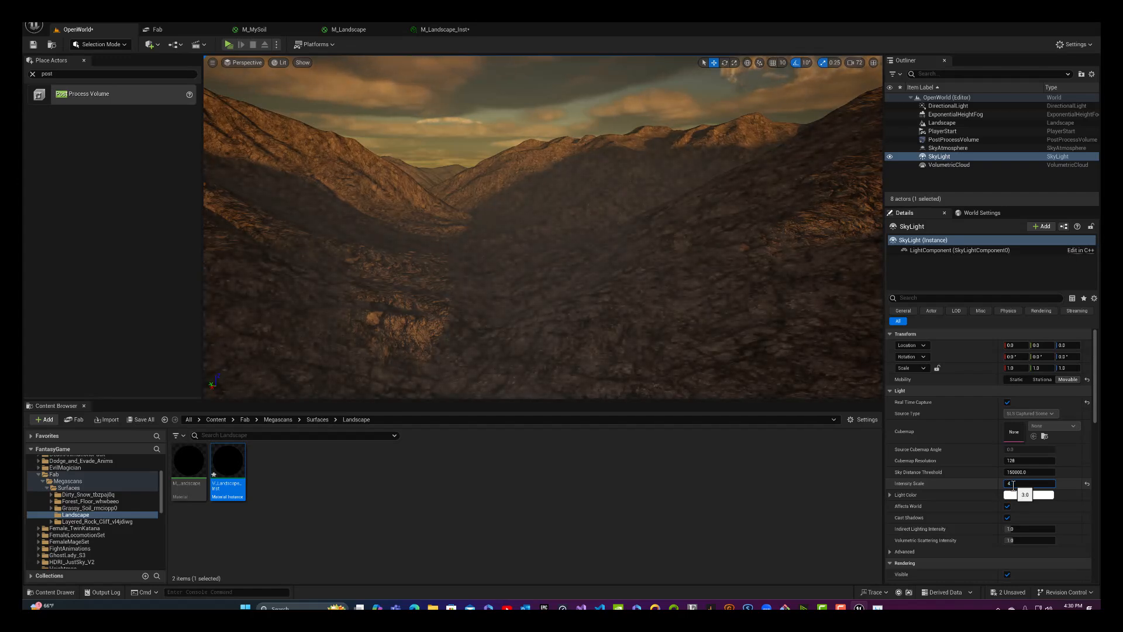
right_click_drag(790, 340, 807, 340)
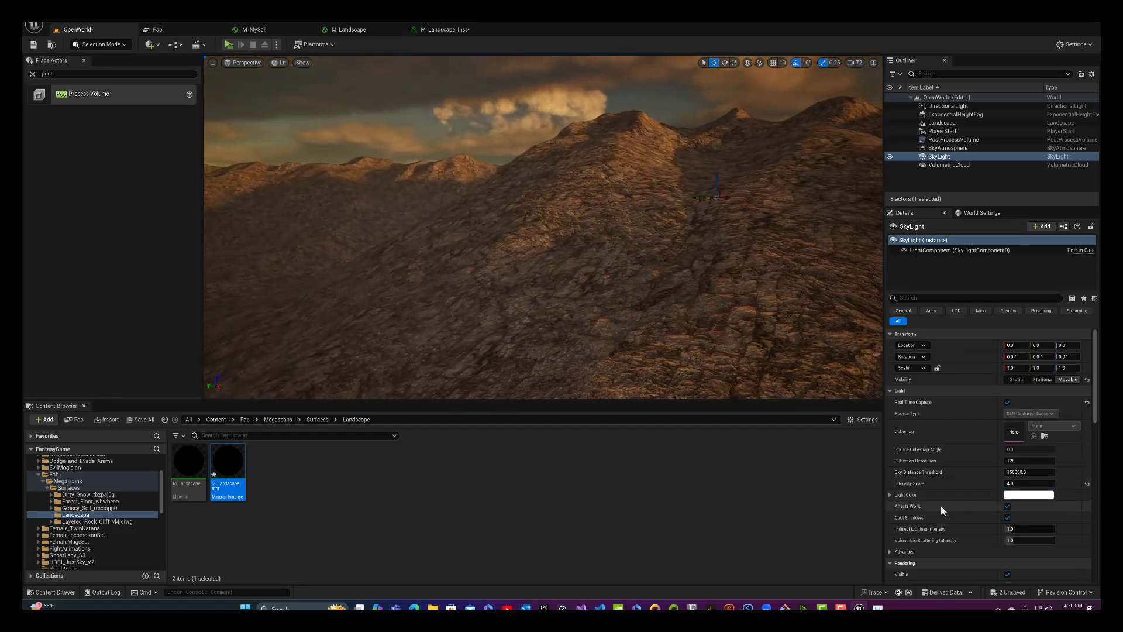
Step: Look through the SkyLight's properties for a temperature or white balance setting, and clear the filter
scroll(940, 504, "down", 10)
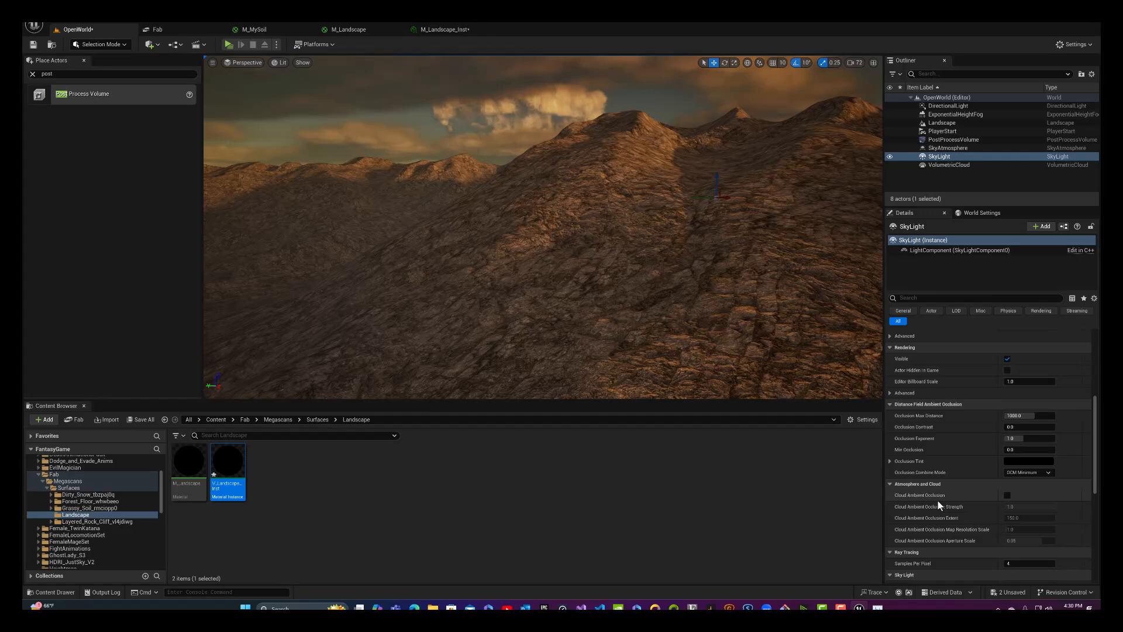
scroll(938, 504, "down", 5)
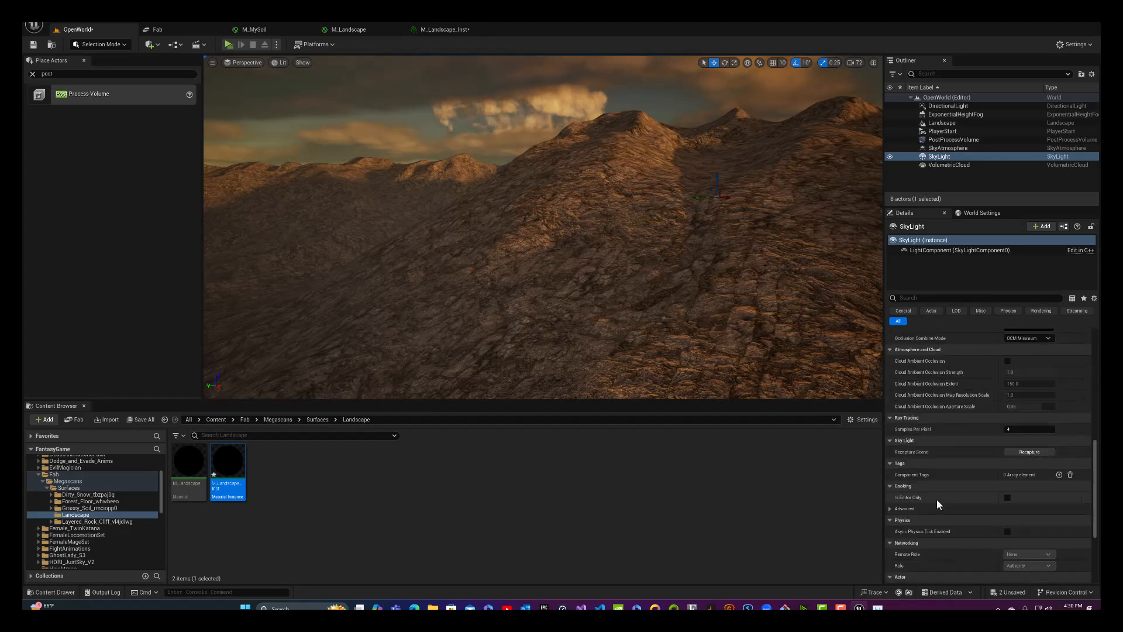
scroll(936, 497, "up", 10)
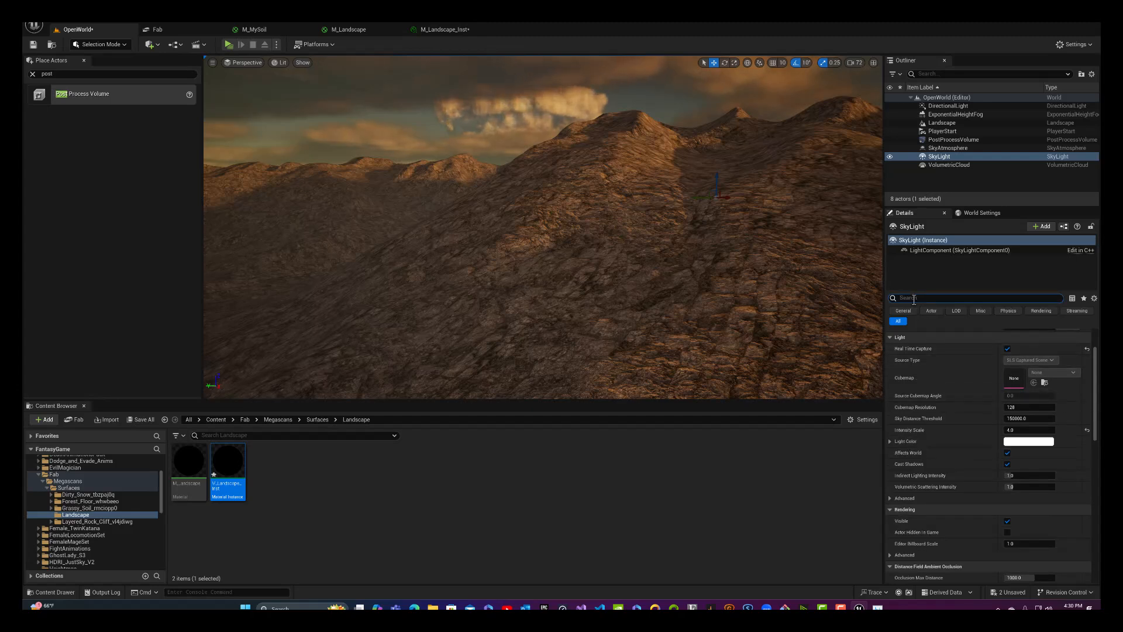
type("t")
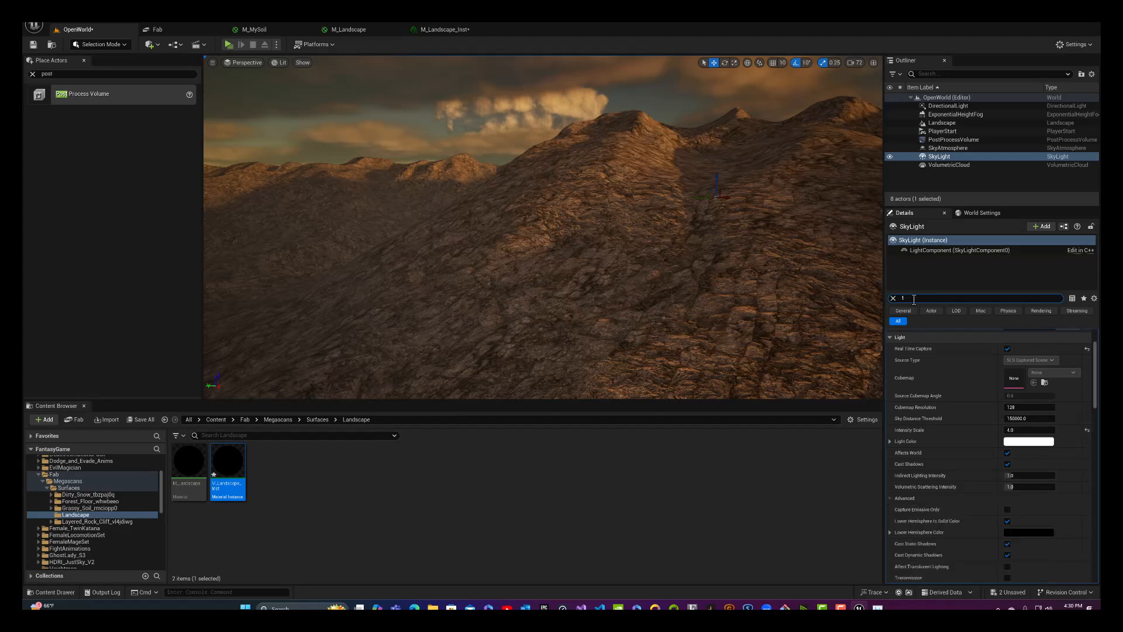
type("emp")
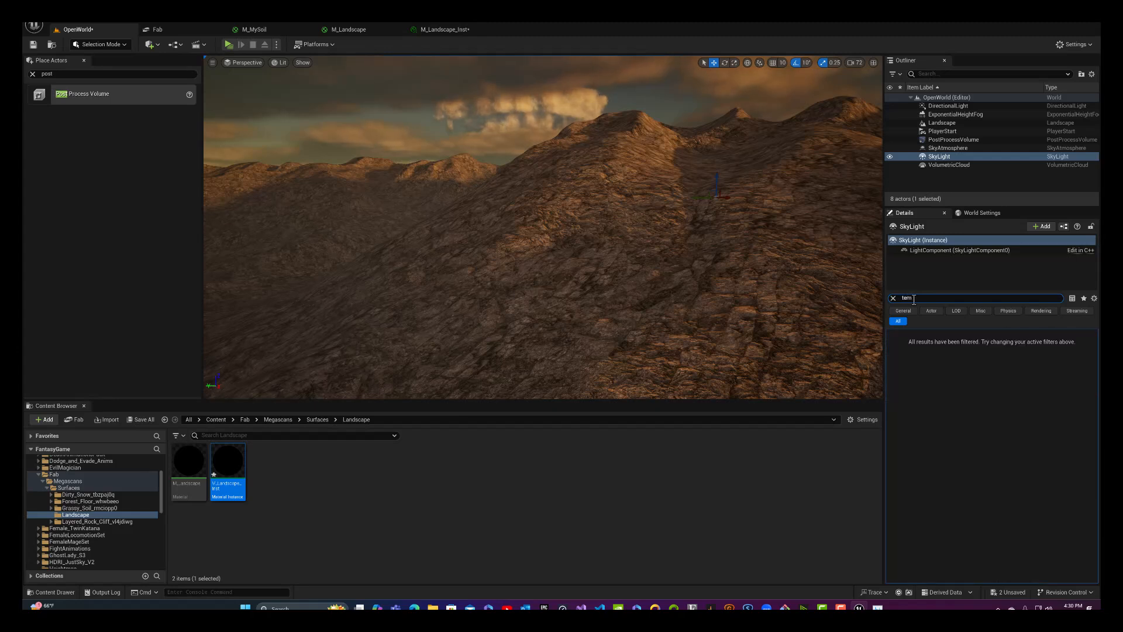
type("wh")
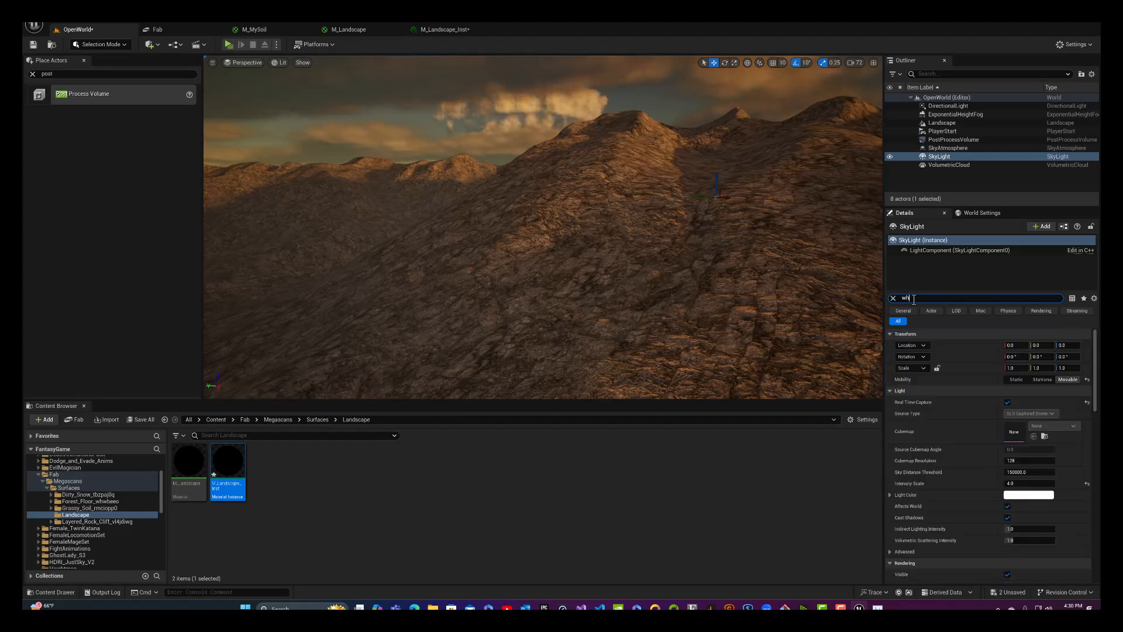
type("it")
key("BackSpace")
key("BackSpace")
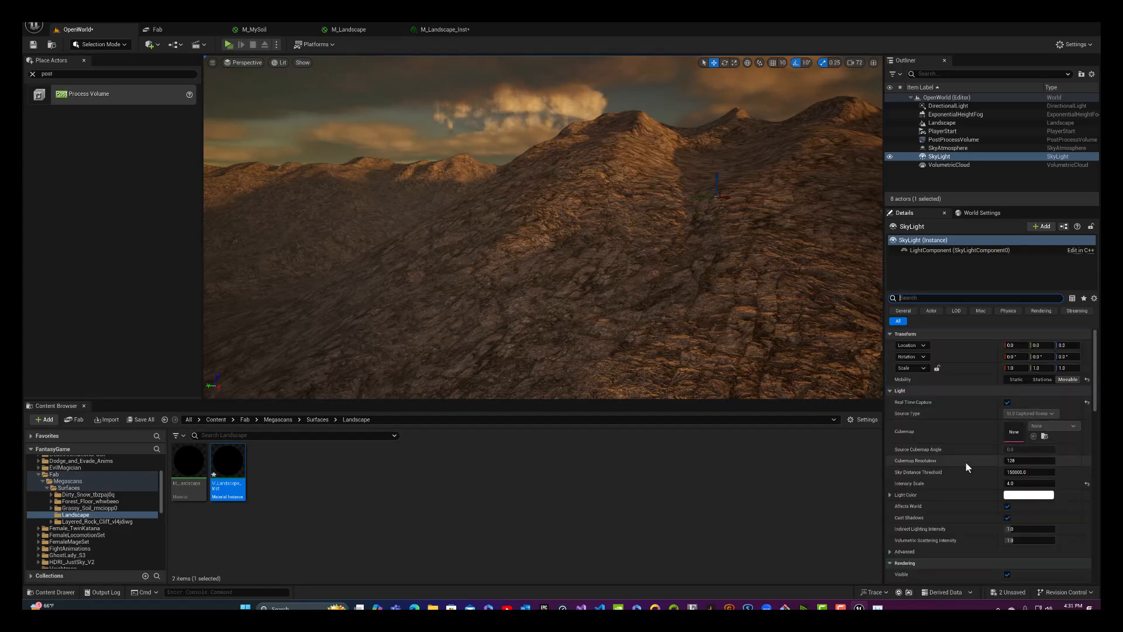
Step: Set the SkyLight's Light Color to a pale warm cream (hex sRGB FFEEC5FF) after trying violet, and check the valley
left_click(890, 495)
left_click(1033, 495)
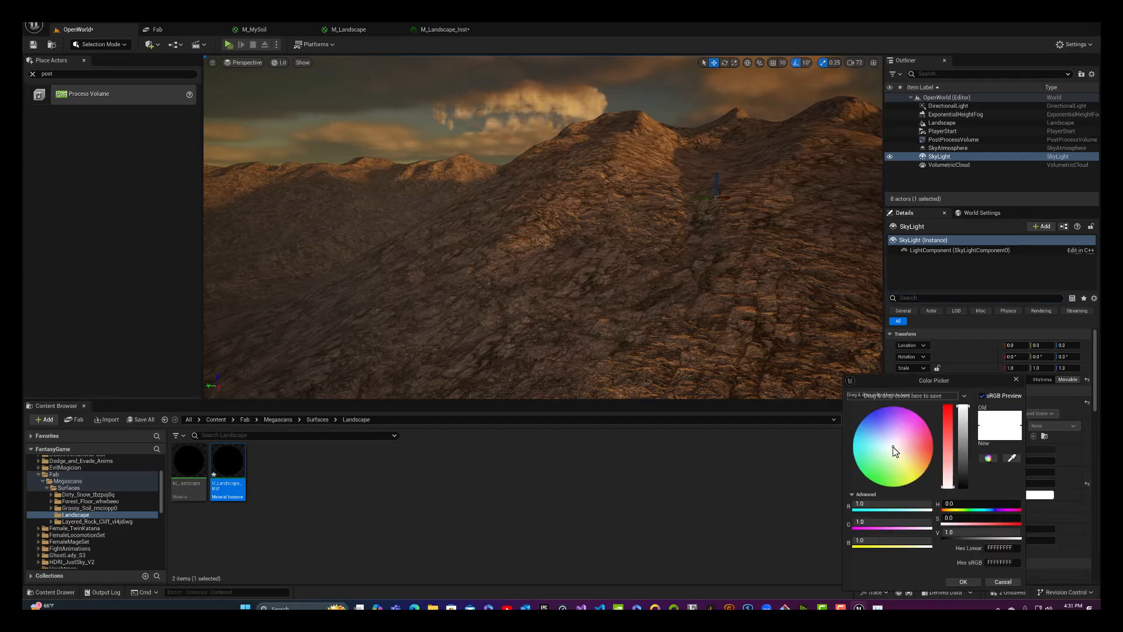
left_click_drag(895, 448, 883, 398)
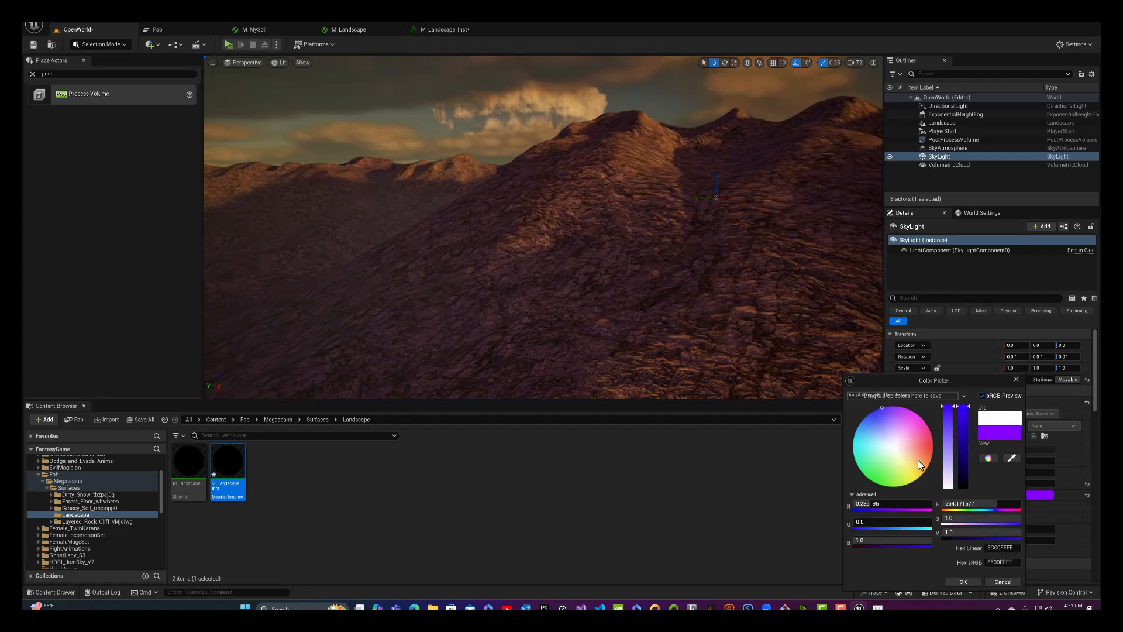
mouse_move(918, 459)
left_mouse_down()
mouse_move(897, 438)
mouse_move(906, 457)
left_mouse_up()
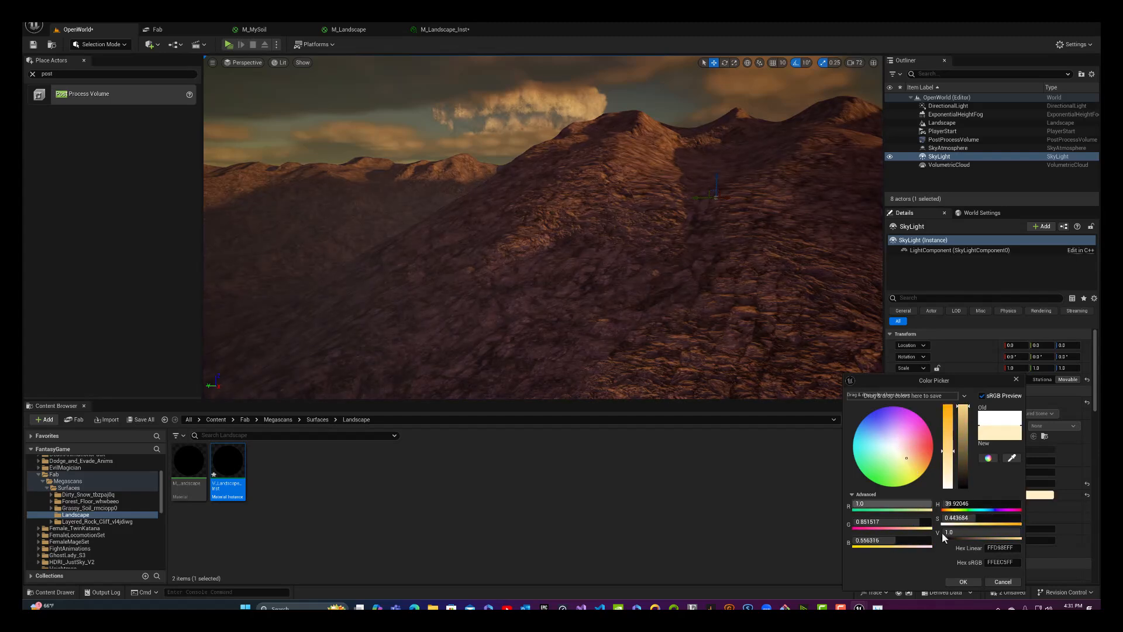
left_click(970, 584)
right_click_drag(830, 374, 831, 351)
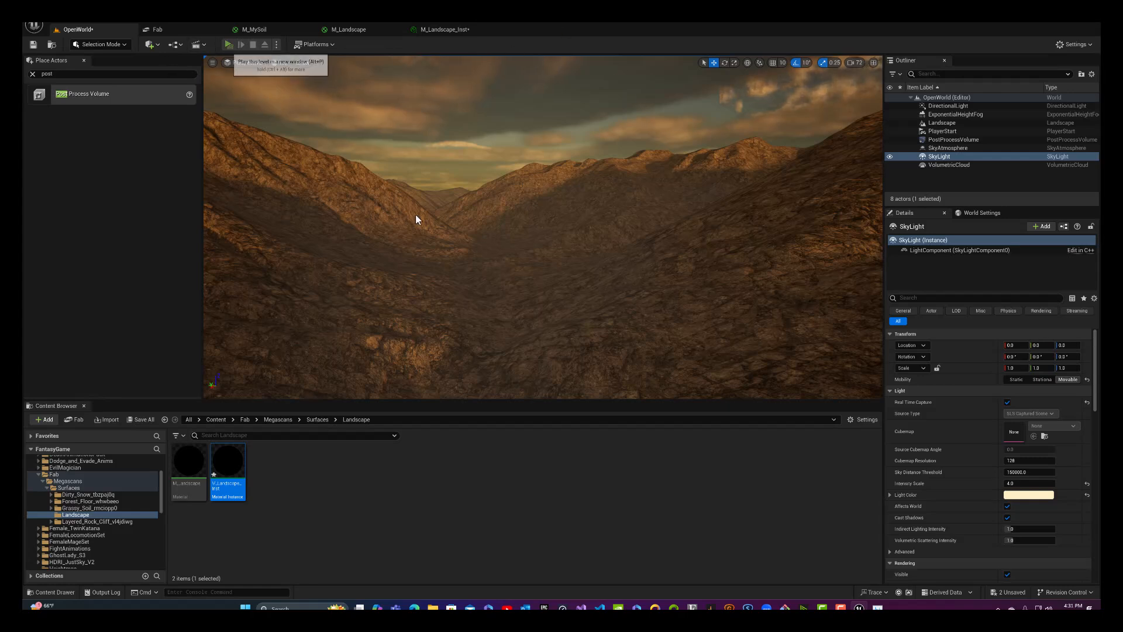
Step: Play the level, walk the character across the terrain to judge the lighting, and stop the session
key("alt+p")
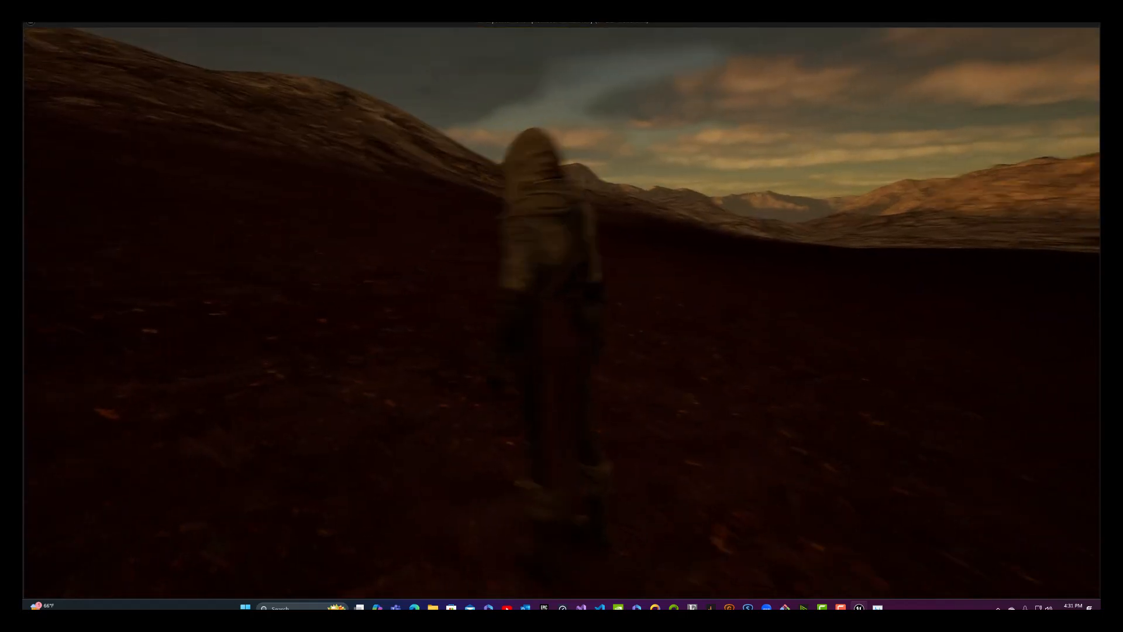
key("w")
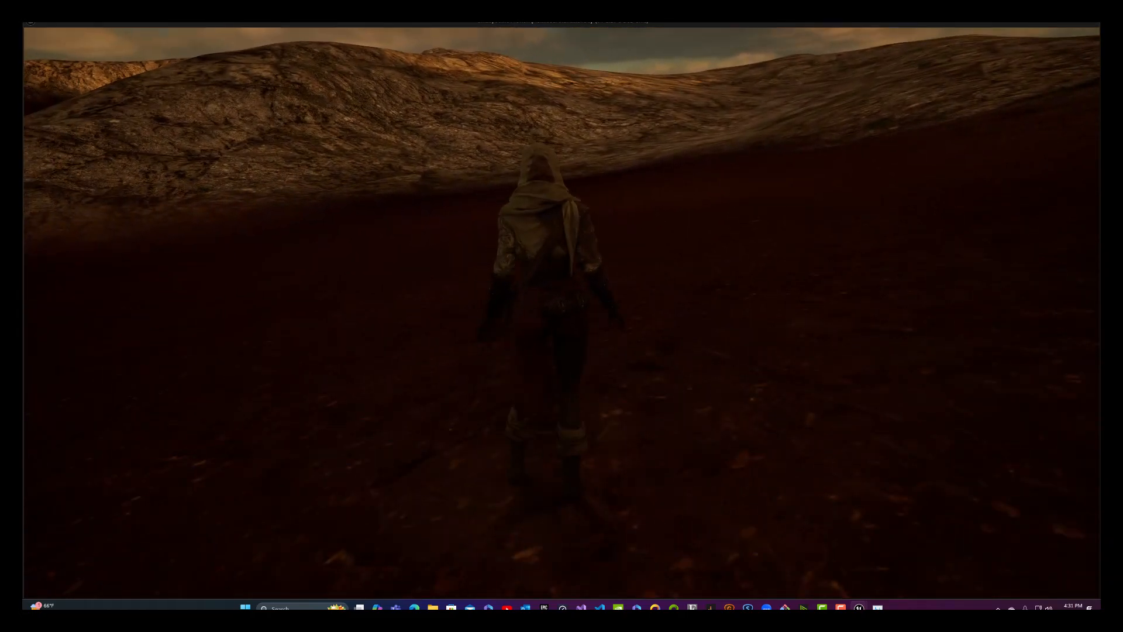
key("Escape")
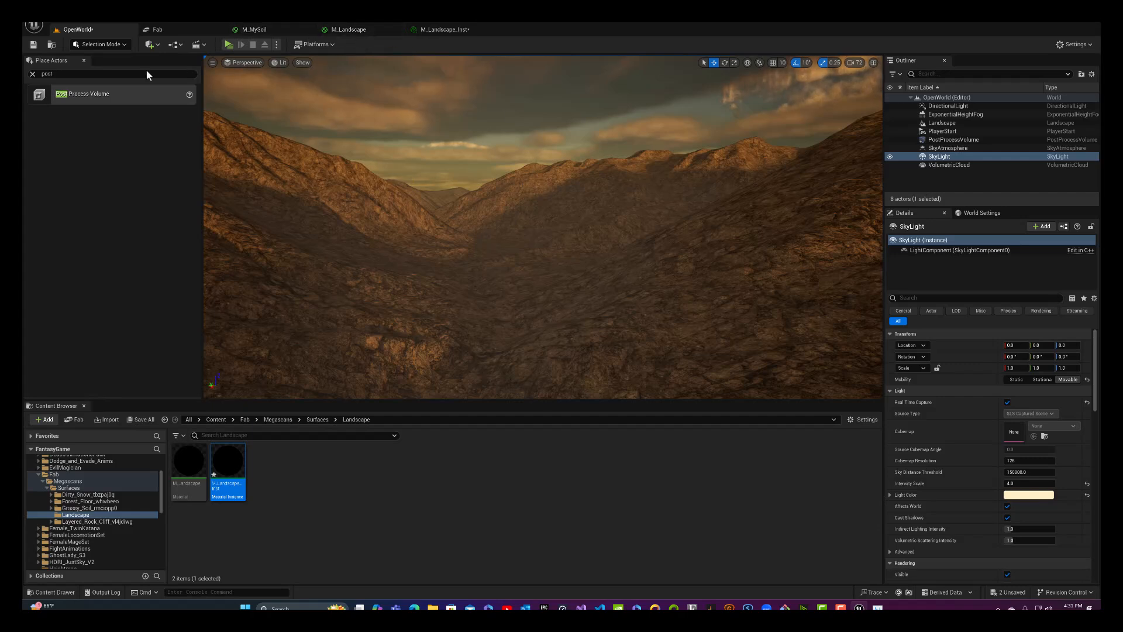
Step: Clear the actor search, switch to Landscape mode and choose Snow as the target paint layer
left_click(33, 75)
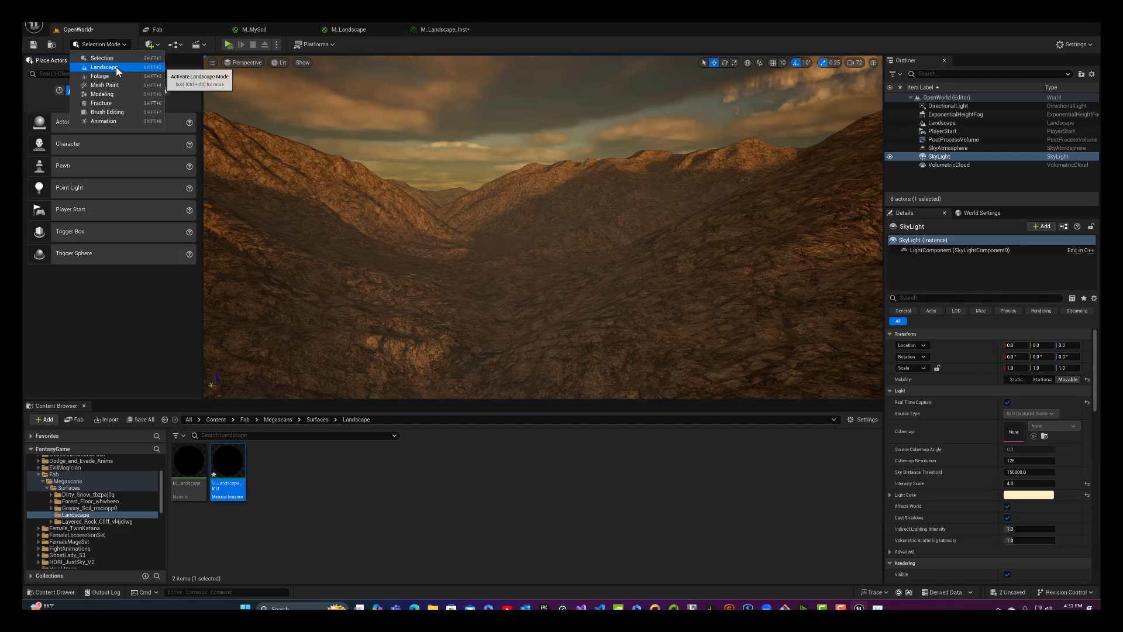
left_click(115, 67)
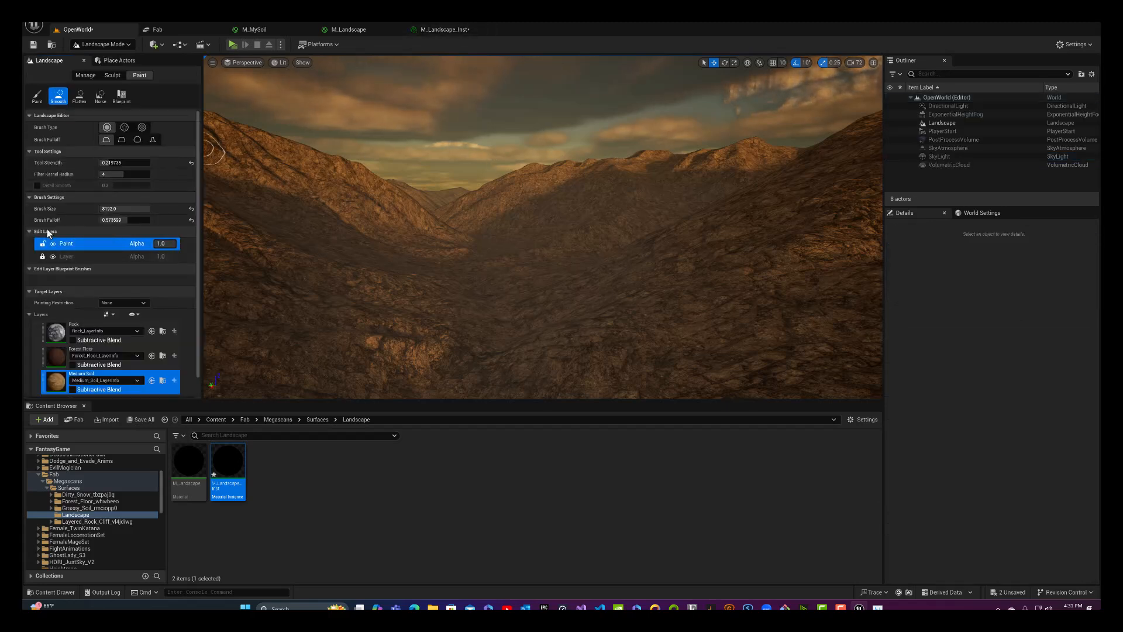
scroll(75, 363, "down", 1)
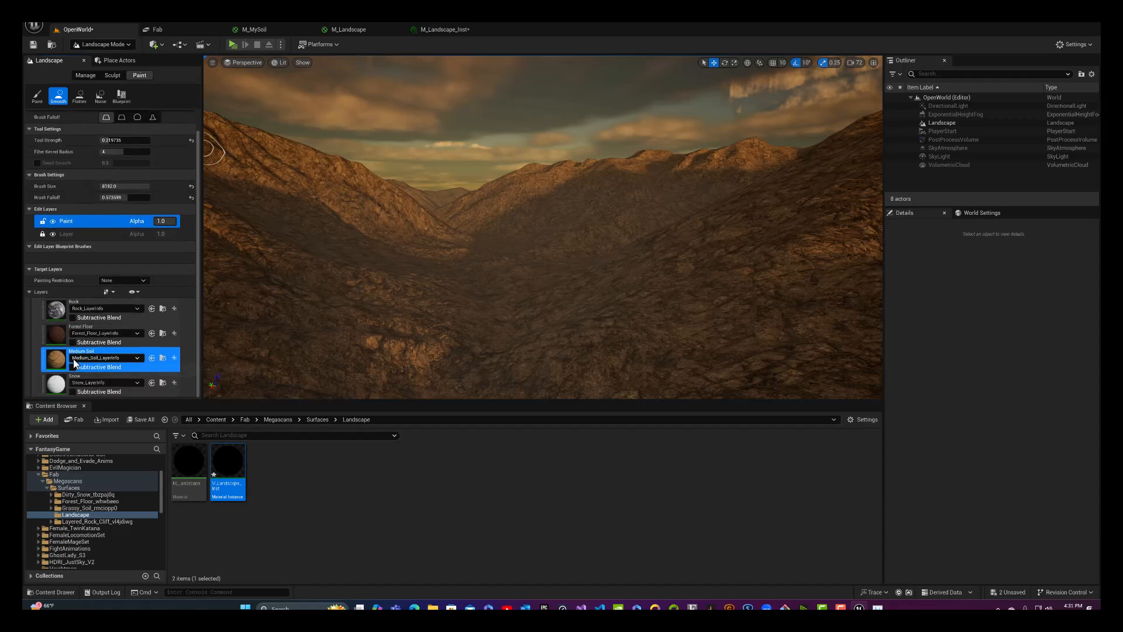
left_click(52, 388)
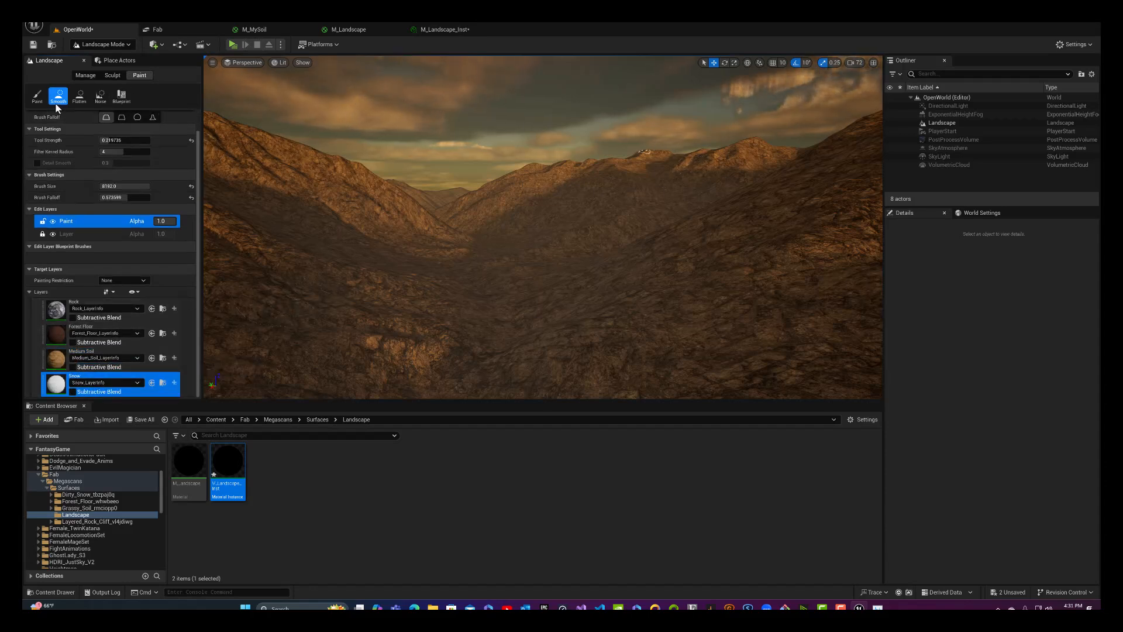
Step: Activate the landscape Paint tool with Tool Strength about 0.43 and Brush Falloff about 0.47
left_click(37, 100)
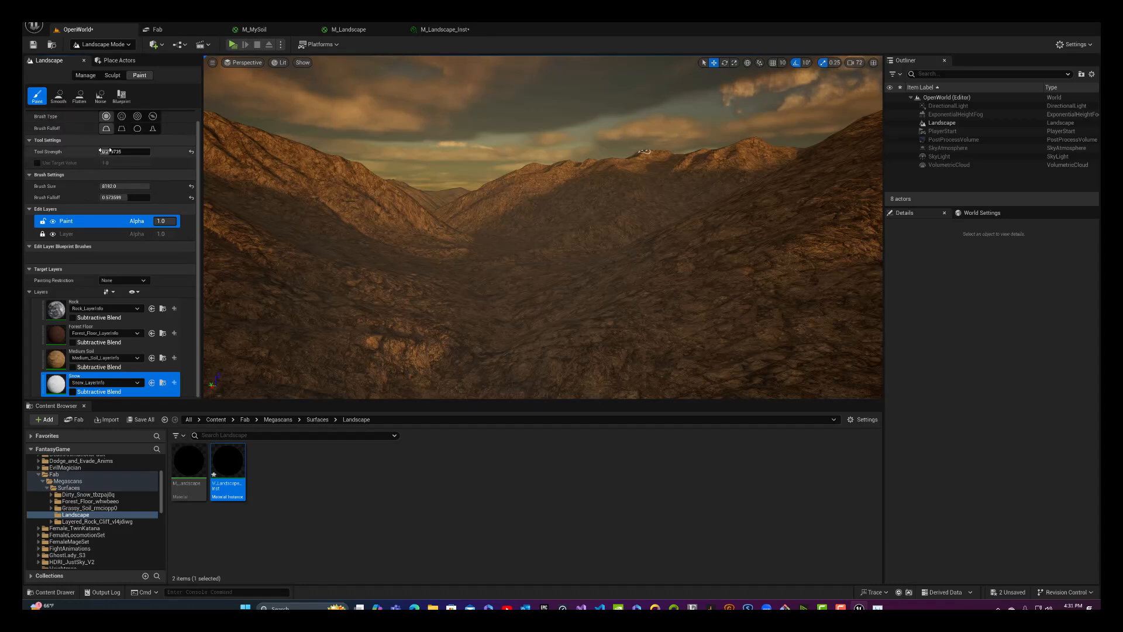
left_click_drag(103, 151, 140, 152)
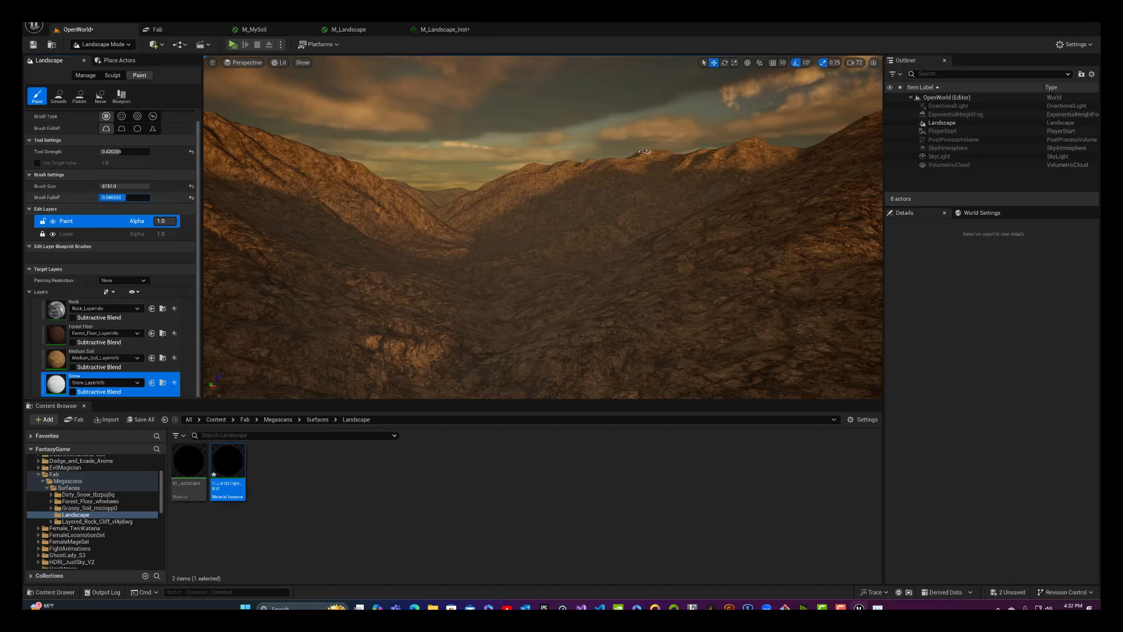
left_click_drag(124, 197, 534, 135)
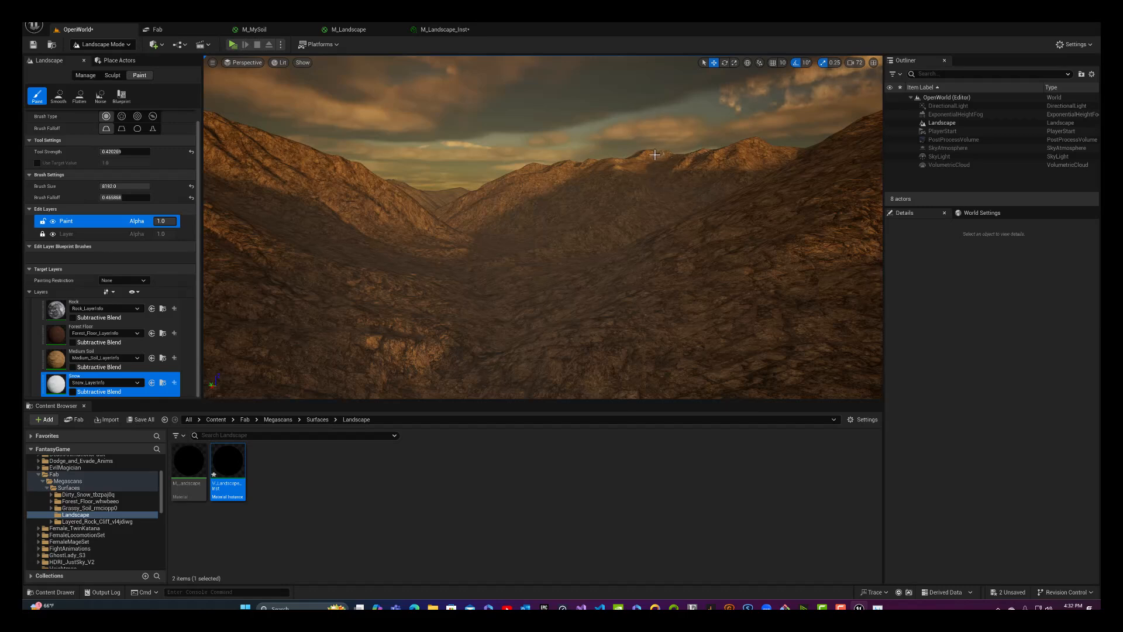
Step: Paint the Snow layer along the crest and upper slopes of the far ridge across the valley
mouse_move(654, 154)
left_mouse_down()
mouse_move(618, 159)
mouse_move(783, 149)
mouse_move(757, 143)
mouse_move(668, 166)
left_mouse_up()
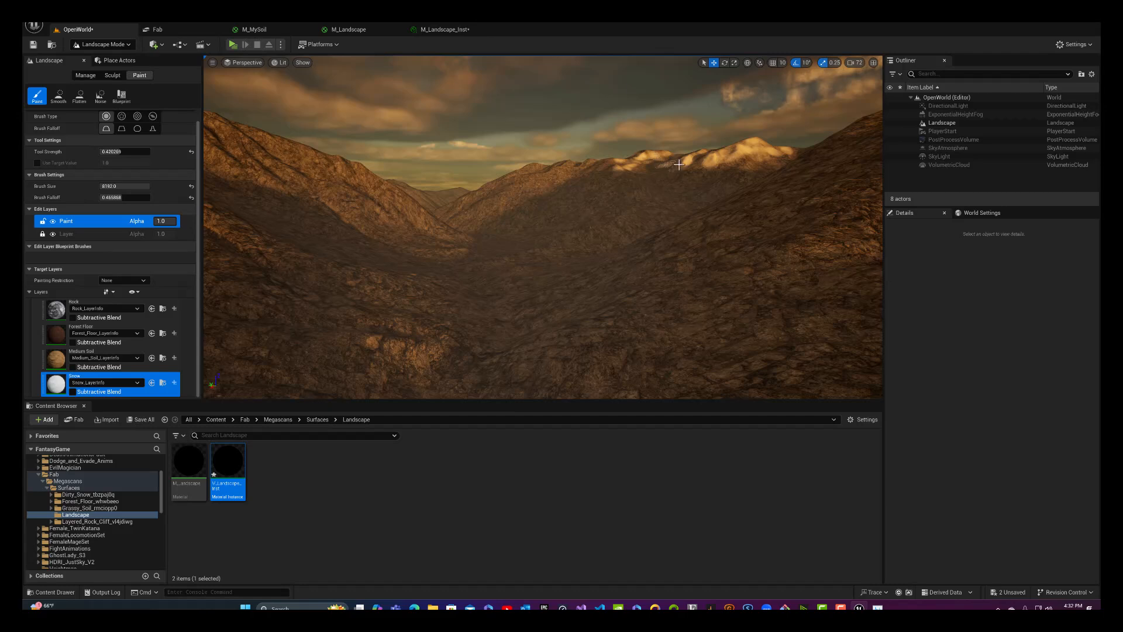
mouse_move(652, 166)
left_mouse_down()
mouse_move(544, 178)
mouse_move(558, 171)
left_mouse_up()
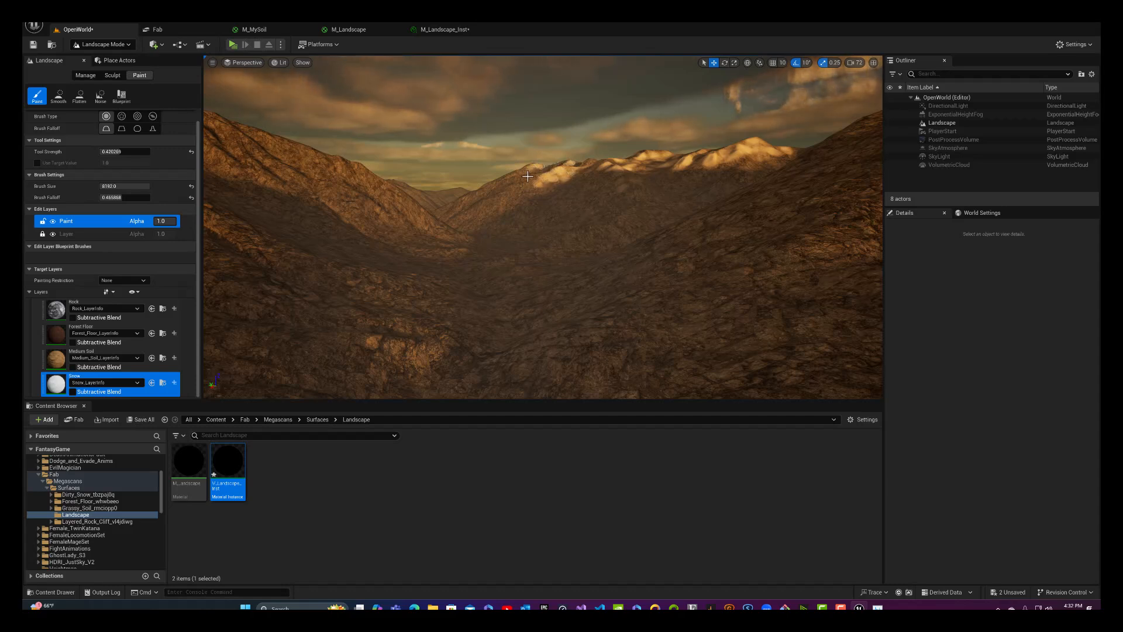
left_click_drag(527, 184, 536, 181)
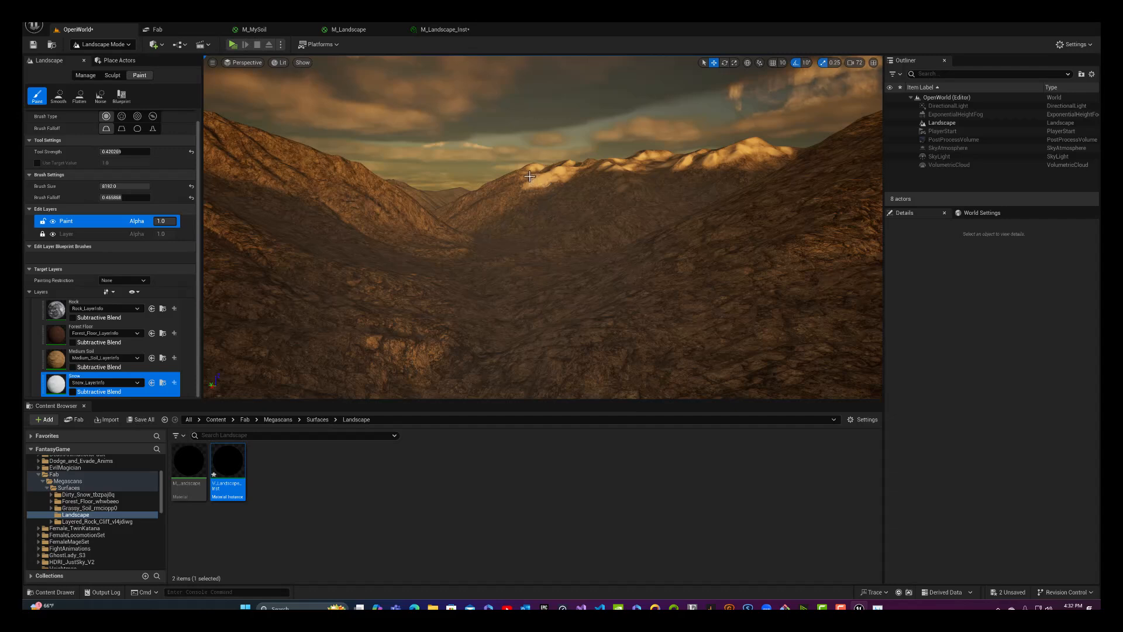
left_click_drag(606, 165, 617, 163)
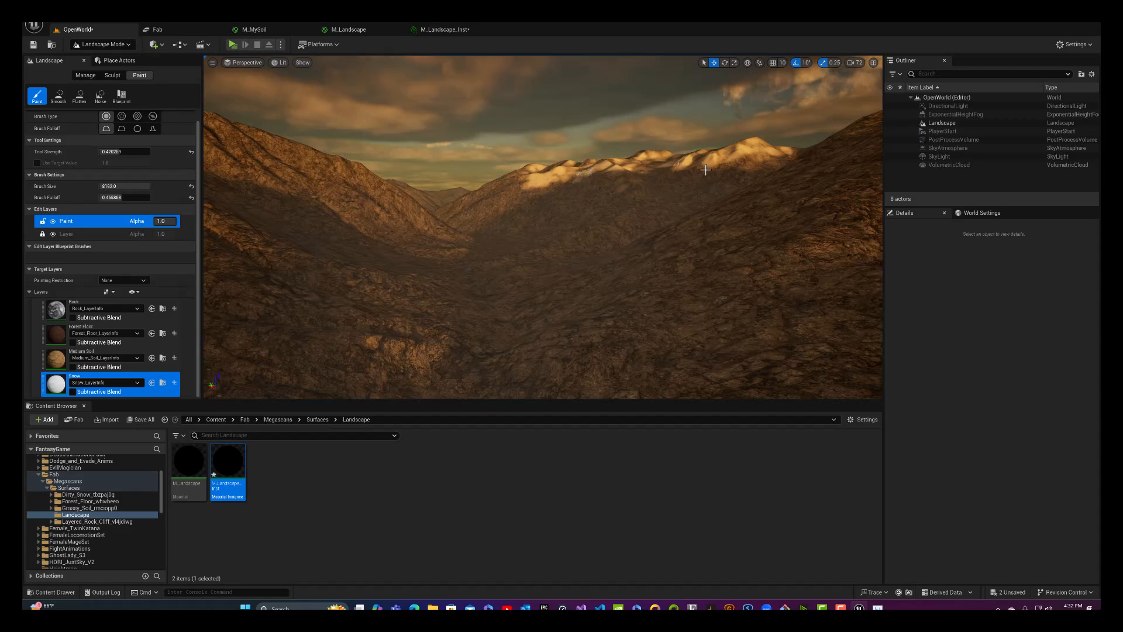
mouse_move(706, 170)
left_mouse_down()
mouse_move(755, 159)
mouse_move(591, 176)
mouse_move(602, 180)
left_mouse_up()
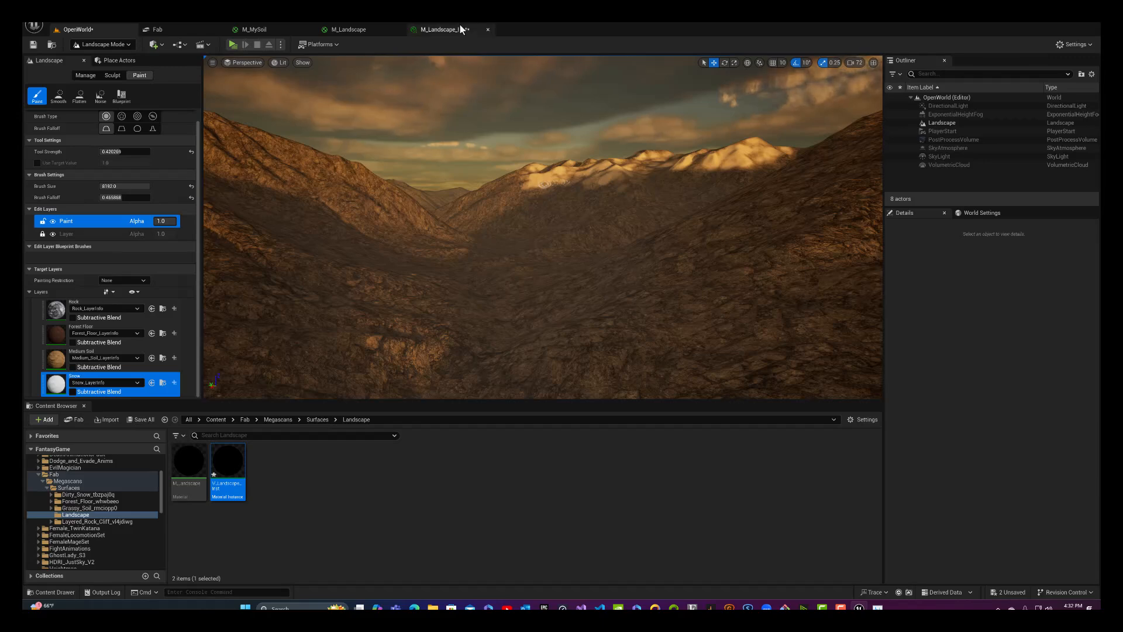
Step: Undock M_Landscape_Inst into its own window over the OpenWorld viewport and set UV Scaling Snow to 0.02 after trying 0.125
left_click_drag(460, 25, 529, 231)
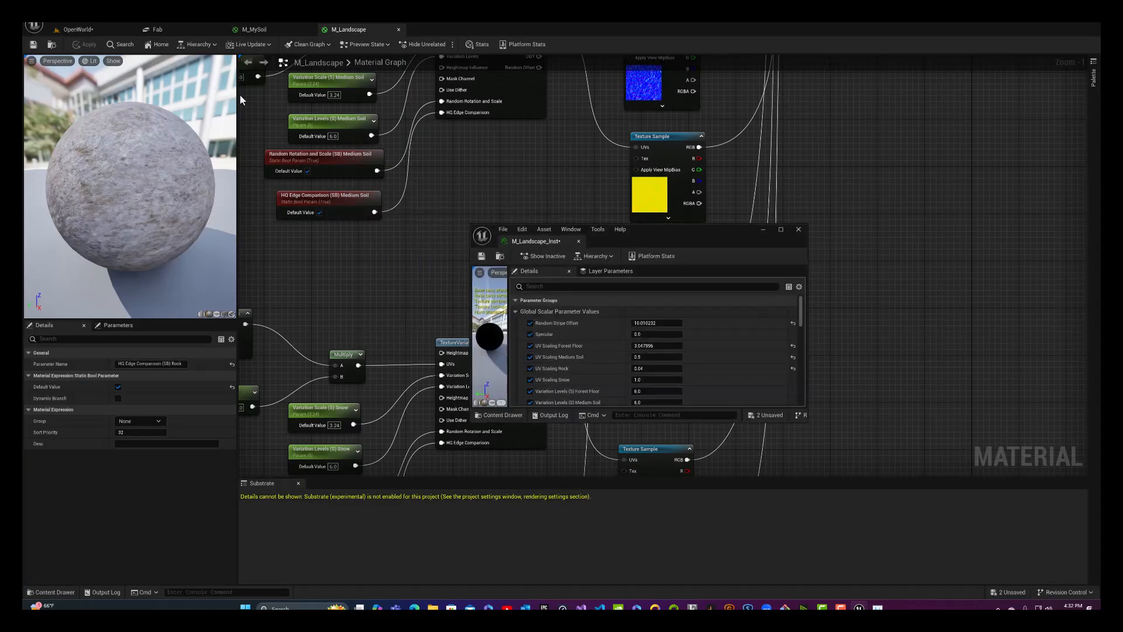
left_click(77, 29)
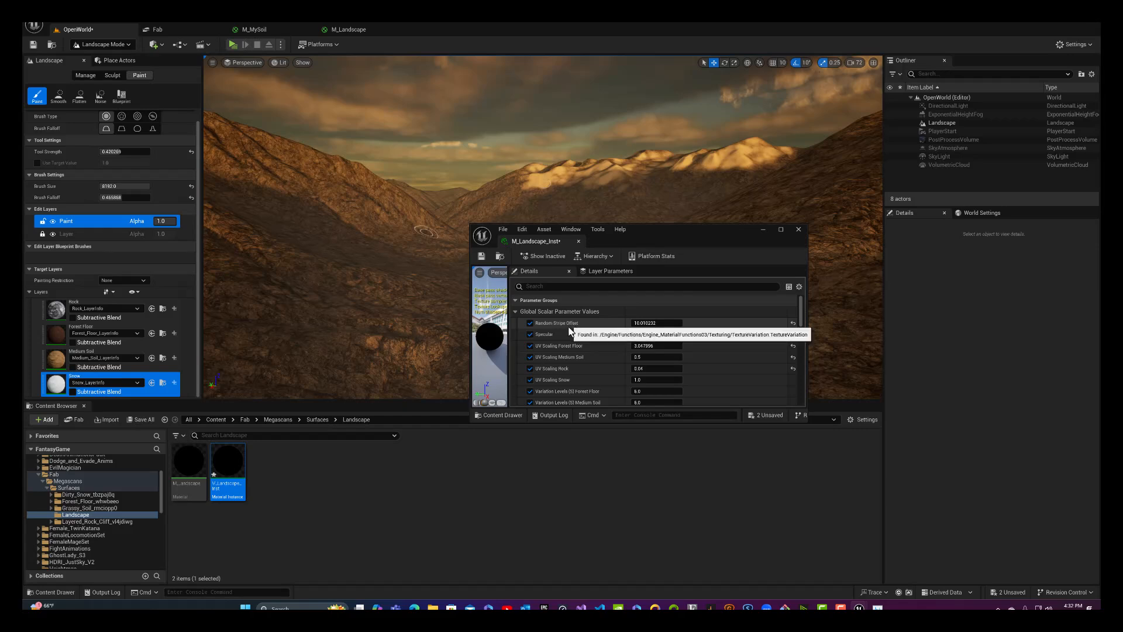
scroll(571, 330, "down", 3)
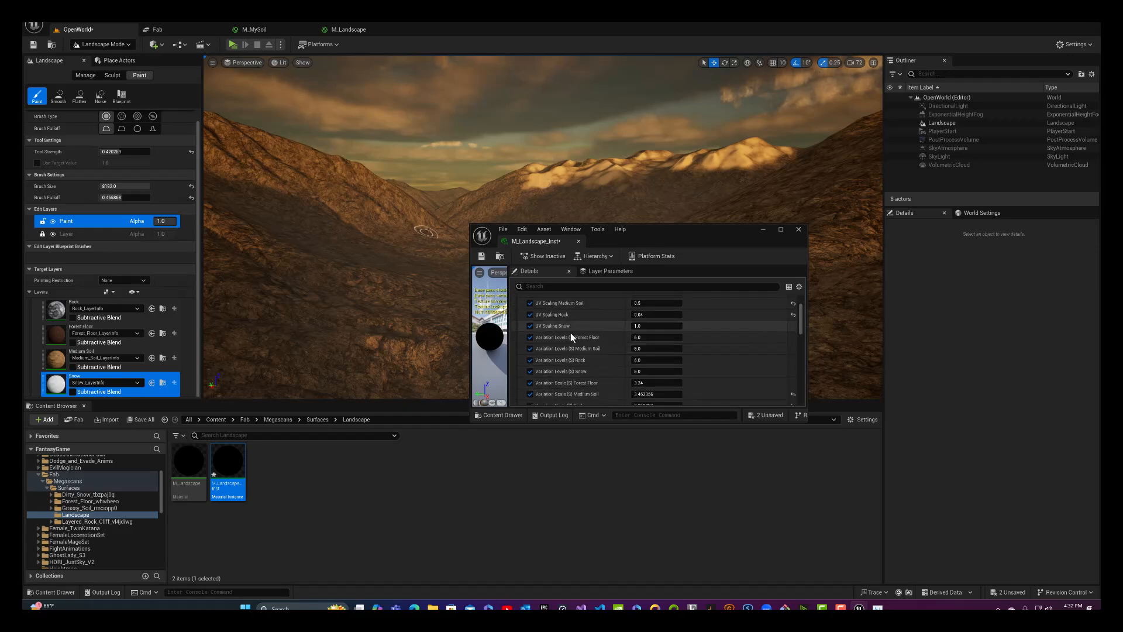
left_click(645, 326)
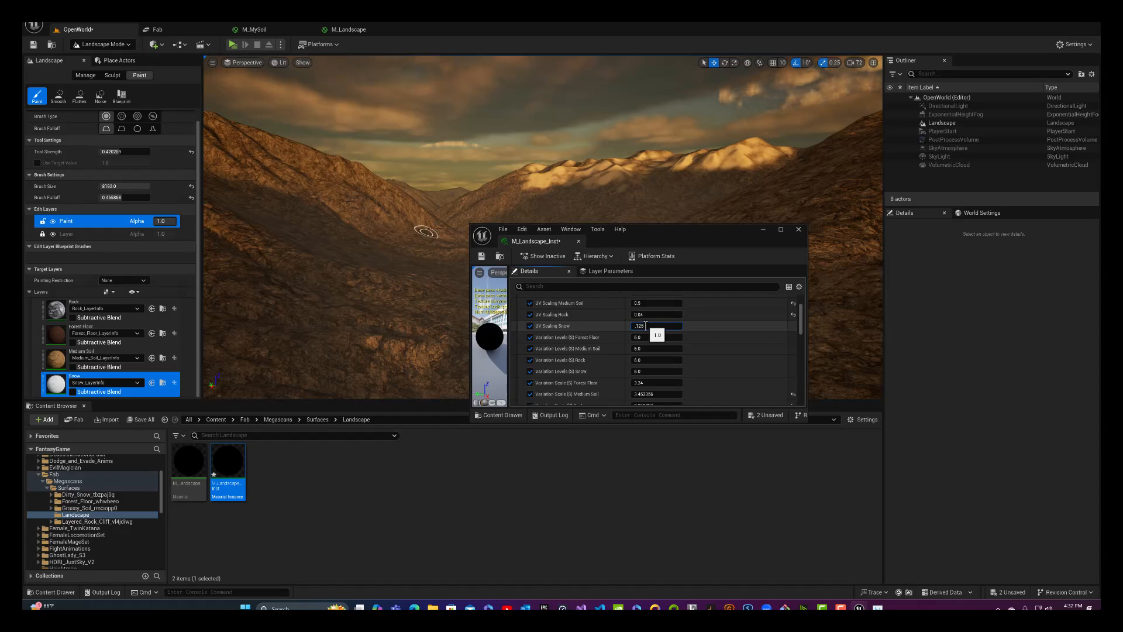
key("Return")
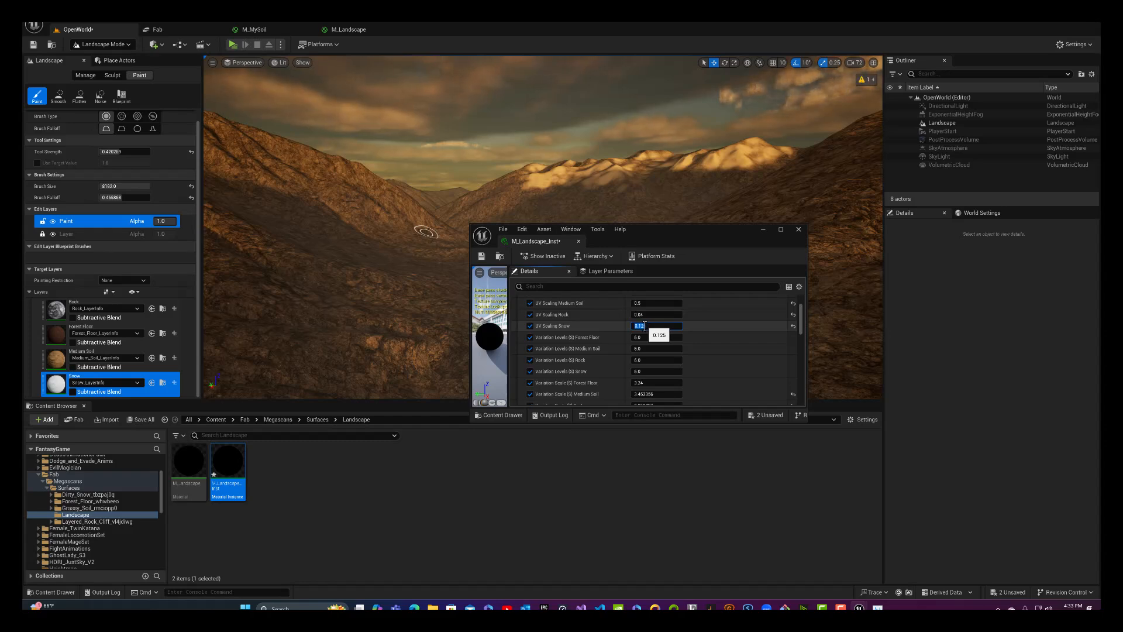
type("3")
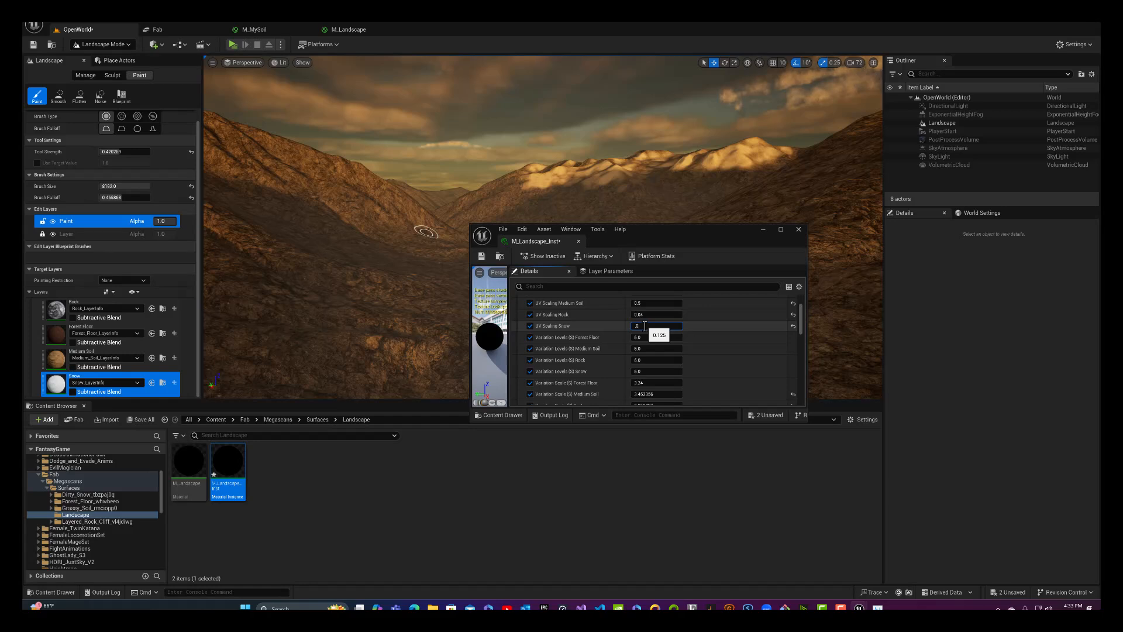
key("Return")
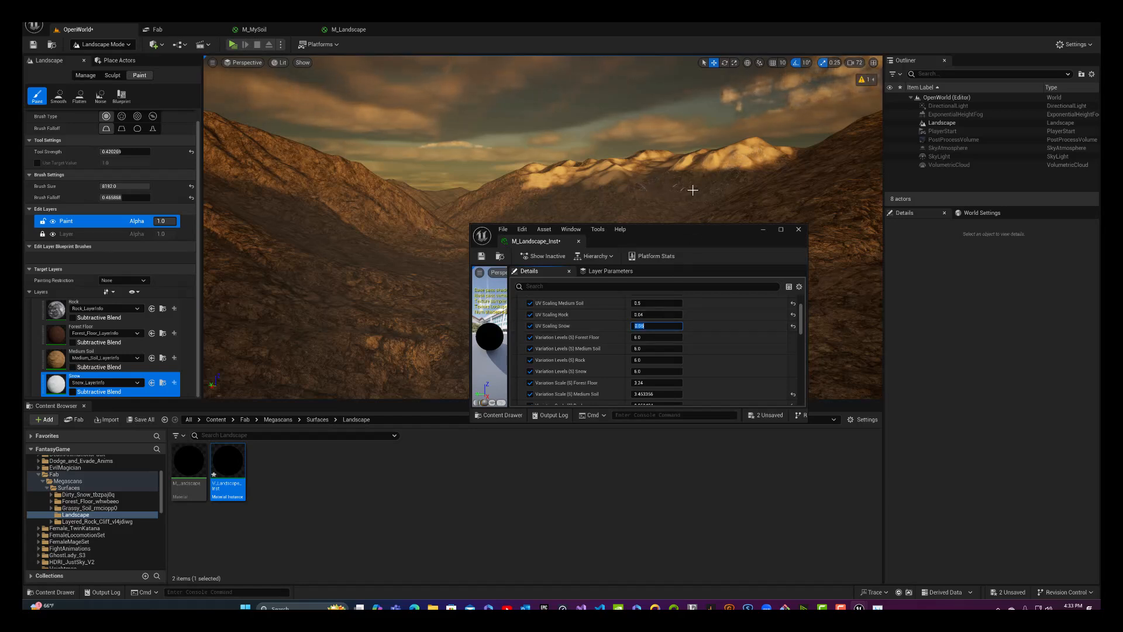
type(".0")
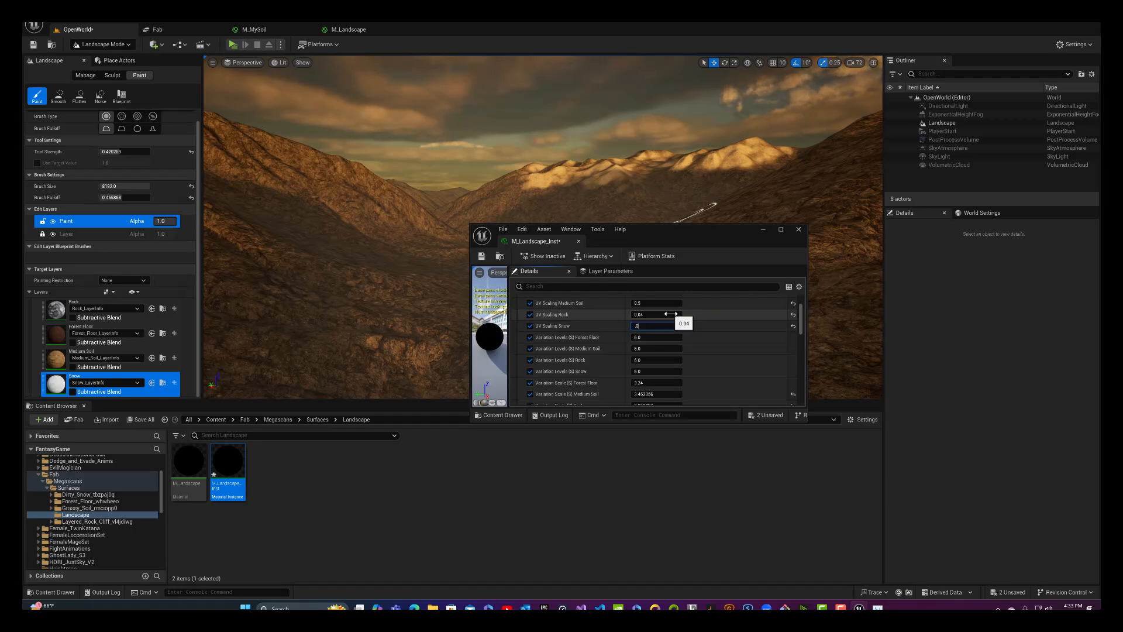
type("2")
key("Return")
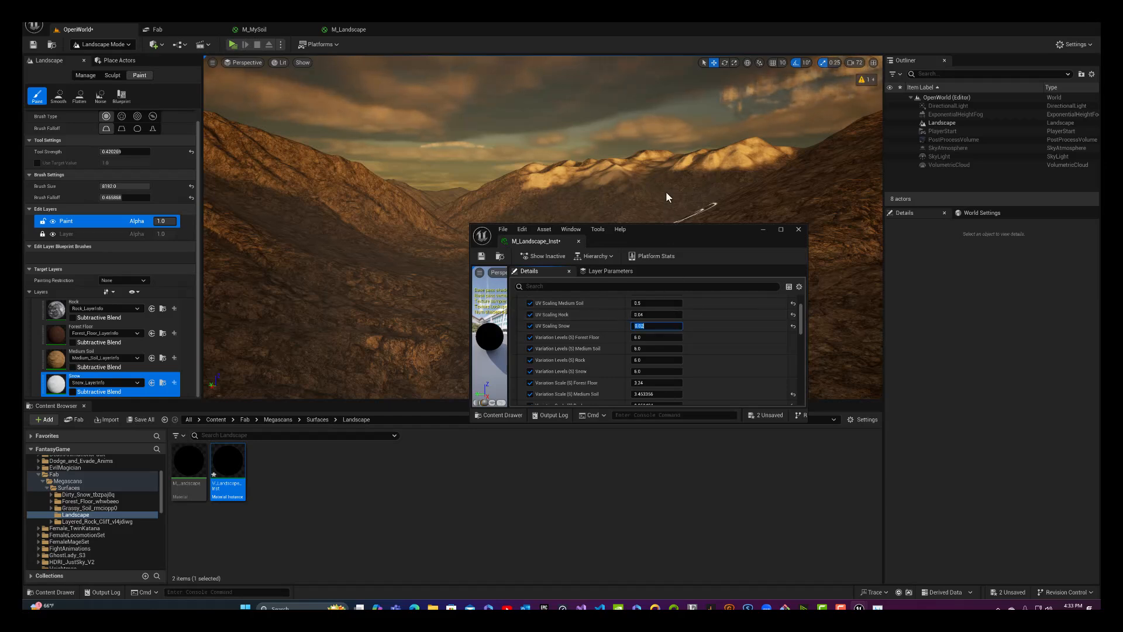
Step: Extend the Snow paint down the far ridge's slopes and over the peaks of the neighbouring mountain
left_click(661, 175)
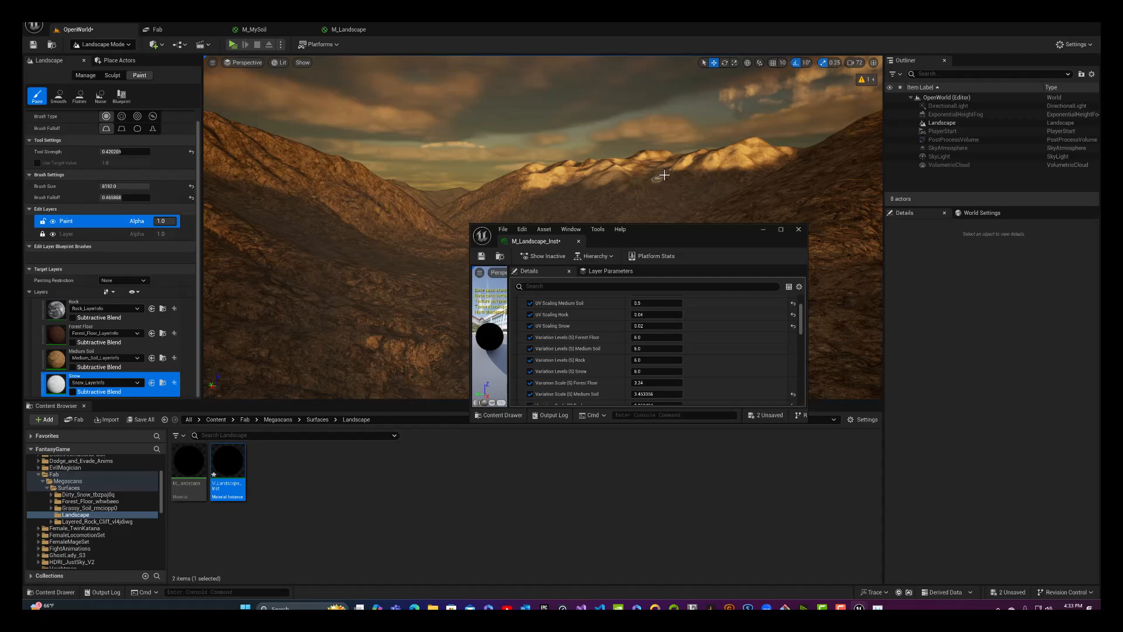
mouse_move(664, 174)
left_mouse_down()
mouse_move(730, 171)
mouse_move(785, 151)
mouse_move(623, 183)
left_mouse_up()
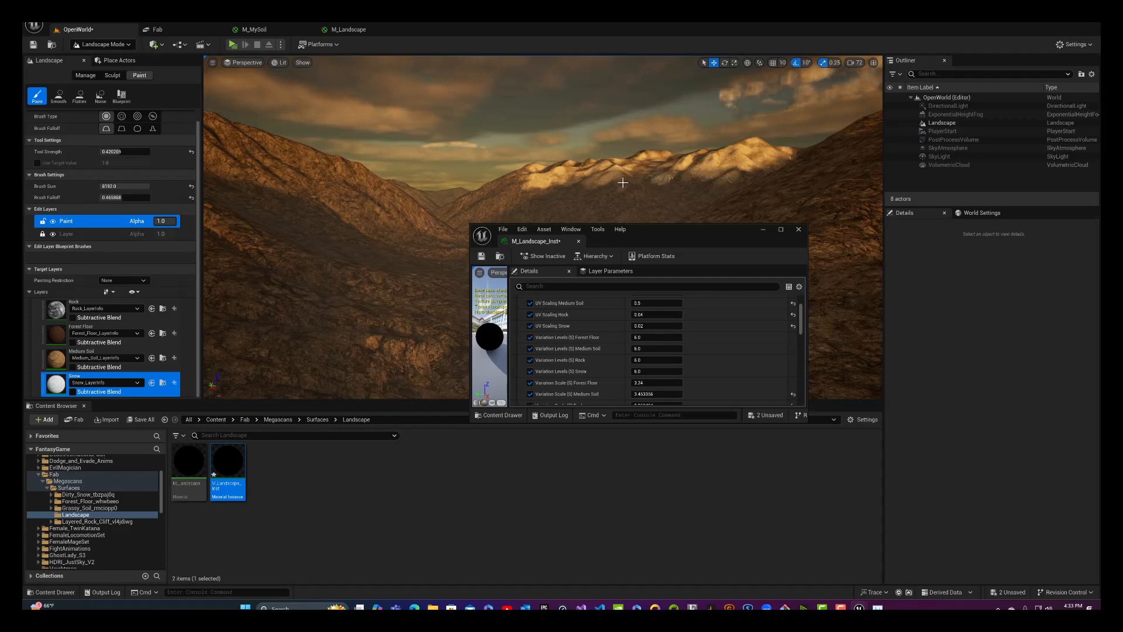
mouse_move(503, 186)
left_mouse_down()
mouse_move(533, 185)
mouse_move(506, 181)
left_mouse_up()
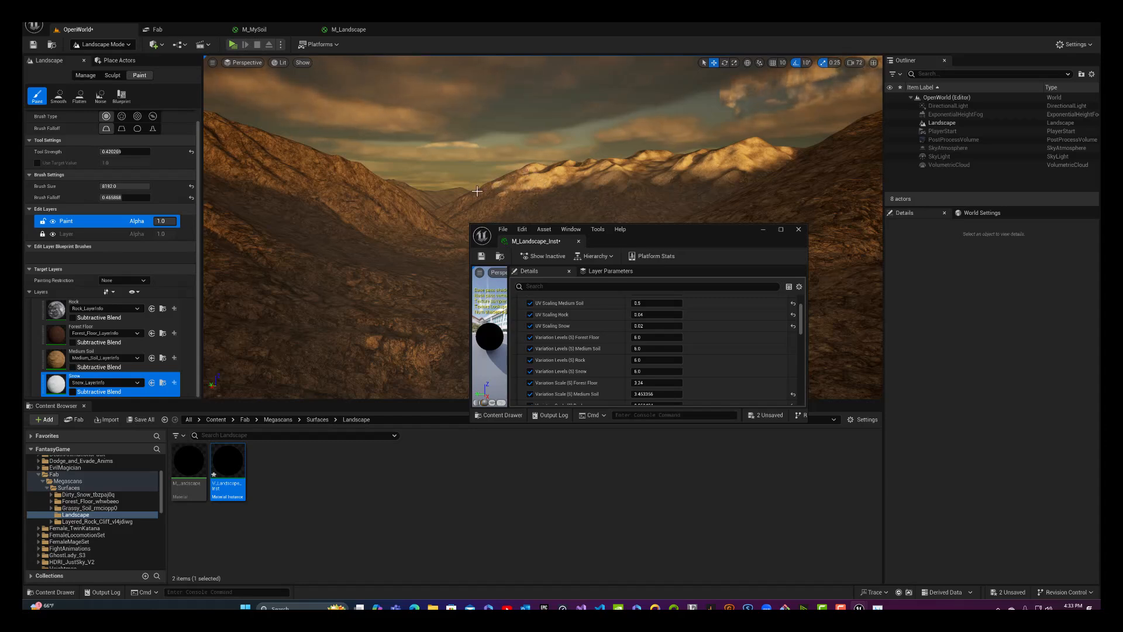
right_click_drag(425, 180, 419, 179)
right_click_drag(543, 195, 410, 188)
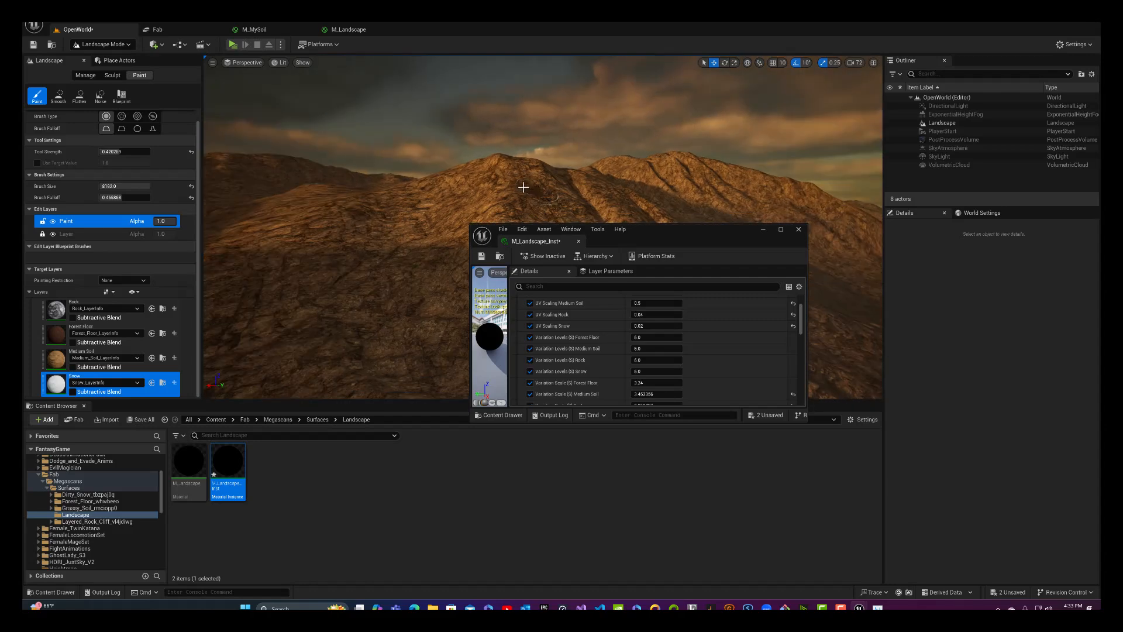
mouse_move(530, 182)
left_mouse_down()
mouse_move(504, 171)
mouse_move(542, 166)
mouse_move(555, 185)
mouse_move(456, 182)
mouse_move(629, 170)
mouse_move(604, 159)
mouse_move(664, 172)
mouse_move(675, 159)
mouse_move(729, 176)
mouse_move(664, 170)
mouse_move(706, 156)
mouse_move(760, 214)
mouse_move(735, 166)
mouse_move(696, 161)
mouse_move(819, 193)
mouse_move(770, 180)
left_mouse_up()
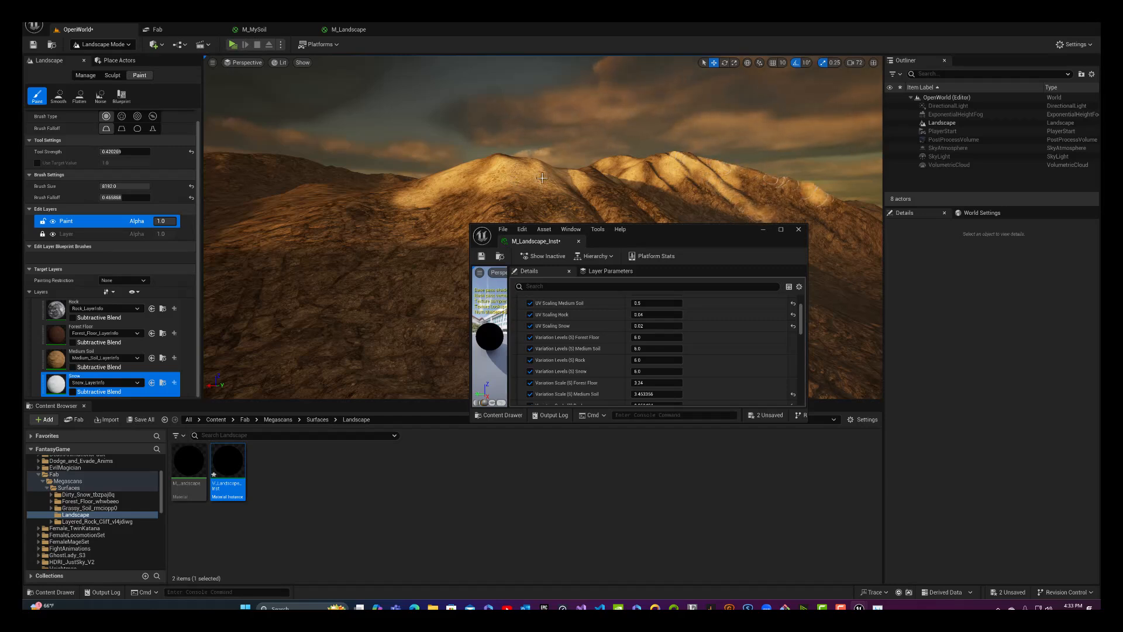
right_click(732, 196)
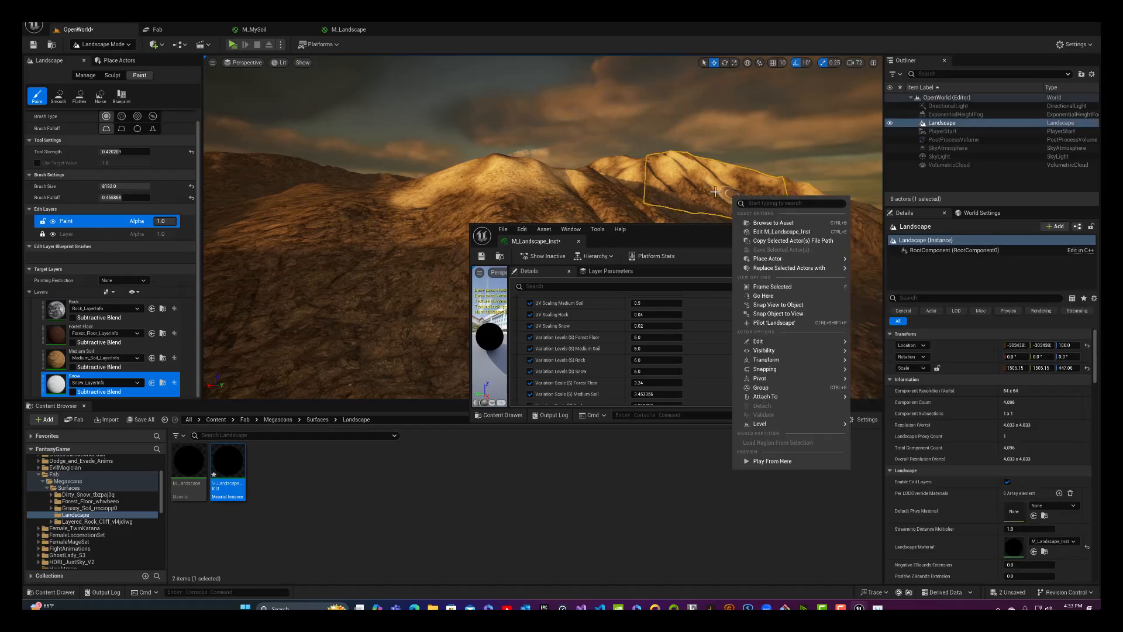
right_click_drag(548, 182, 442, 168)
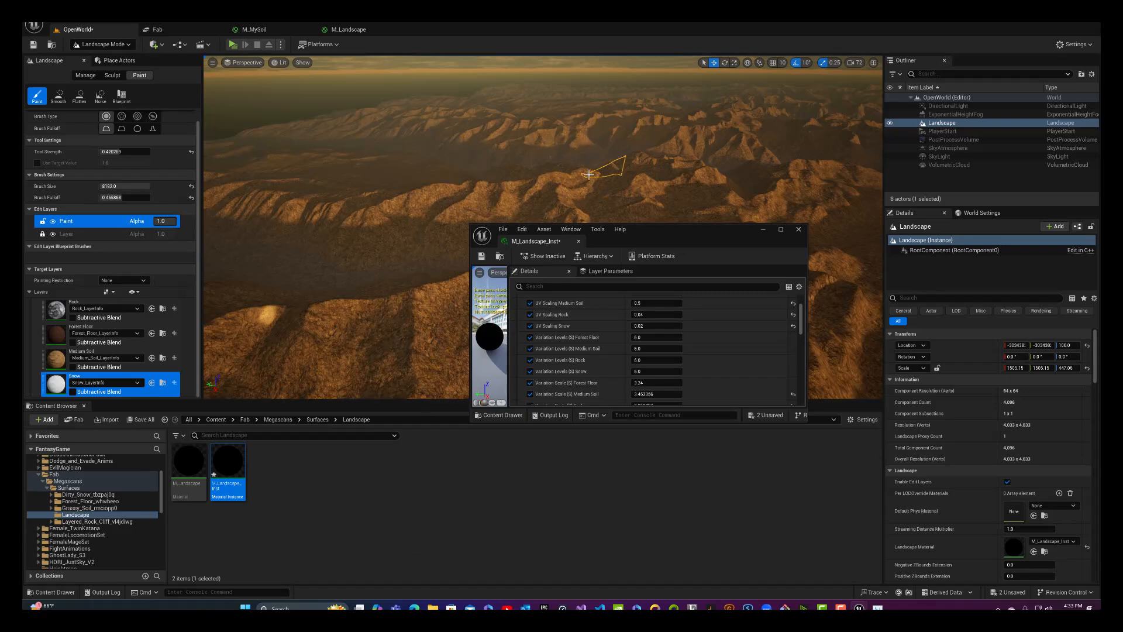
mouse_move(699, 191)
right_mouse_down()
mouse_move(699, 146)
mouse_move(655, 194)
mouse_move(602, 158)
mouse_move(602, 207)
mouse_move(602, 178)
mouse_move(702, 202)
right_mouse_up()
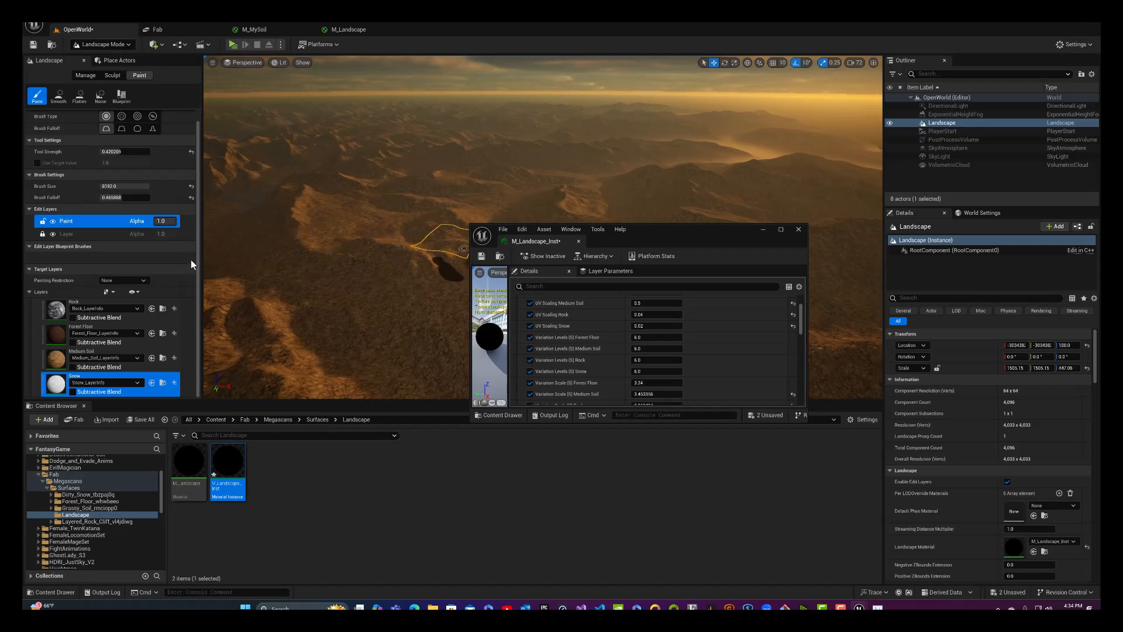
Step: Clear all Forest Floor and Medium Soil painting from the Paint edit layer and confirm both removals
right_click(79, 222)
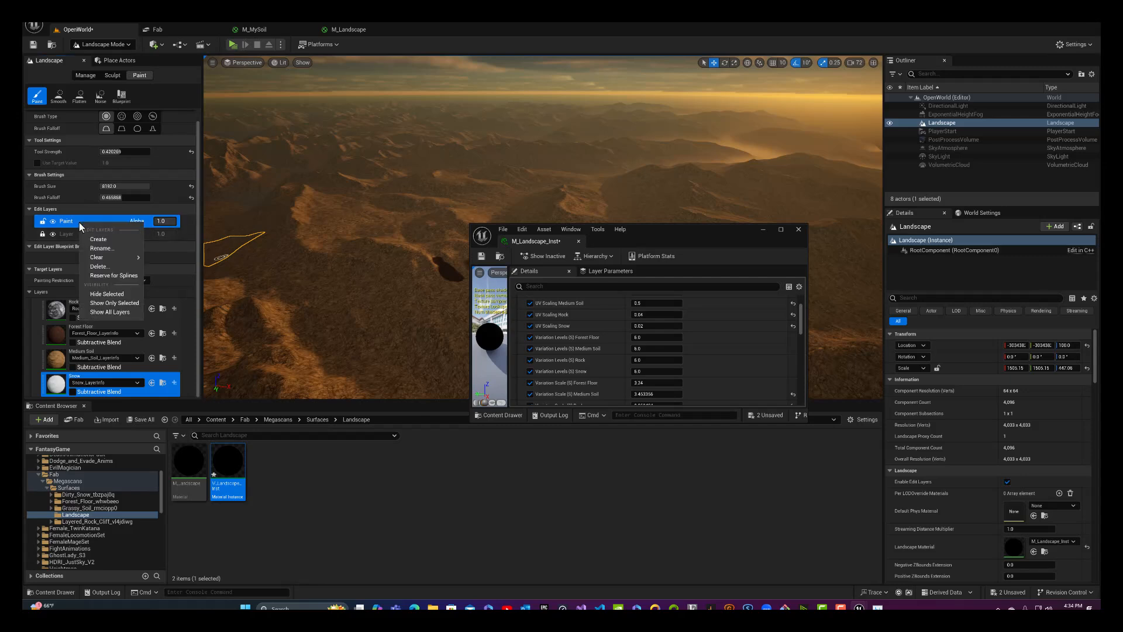
mouse_move(102, 258)
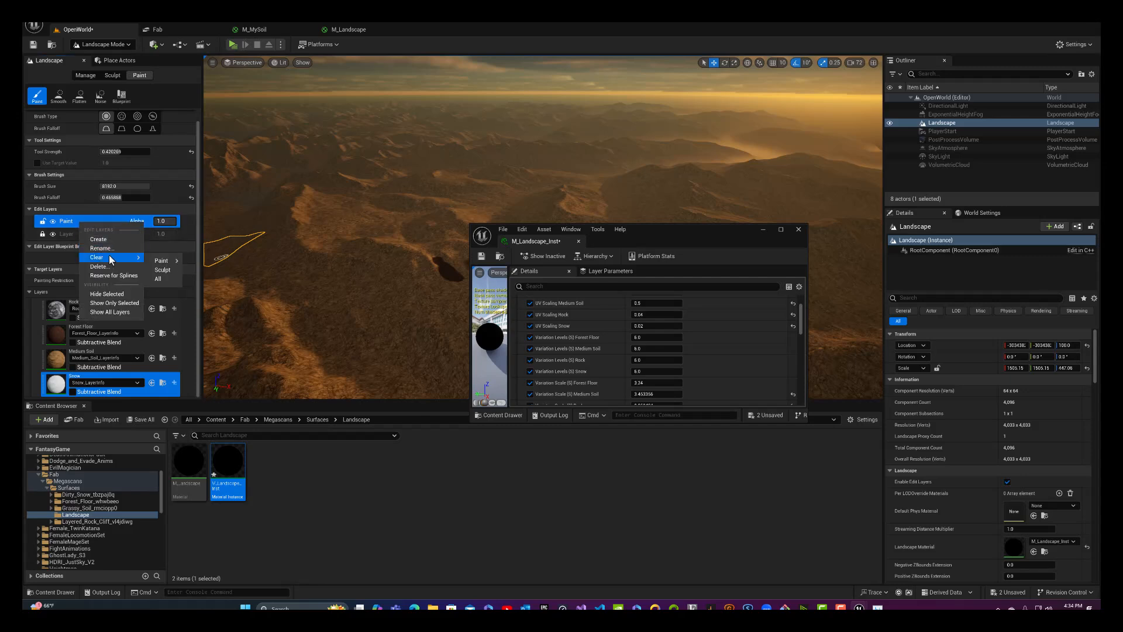
mouse_move(157, 263)
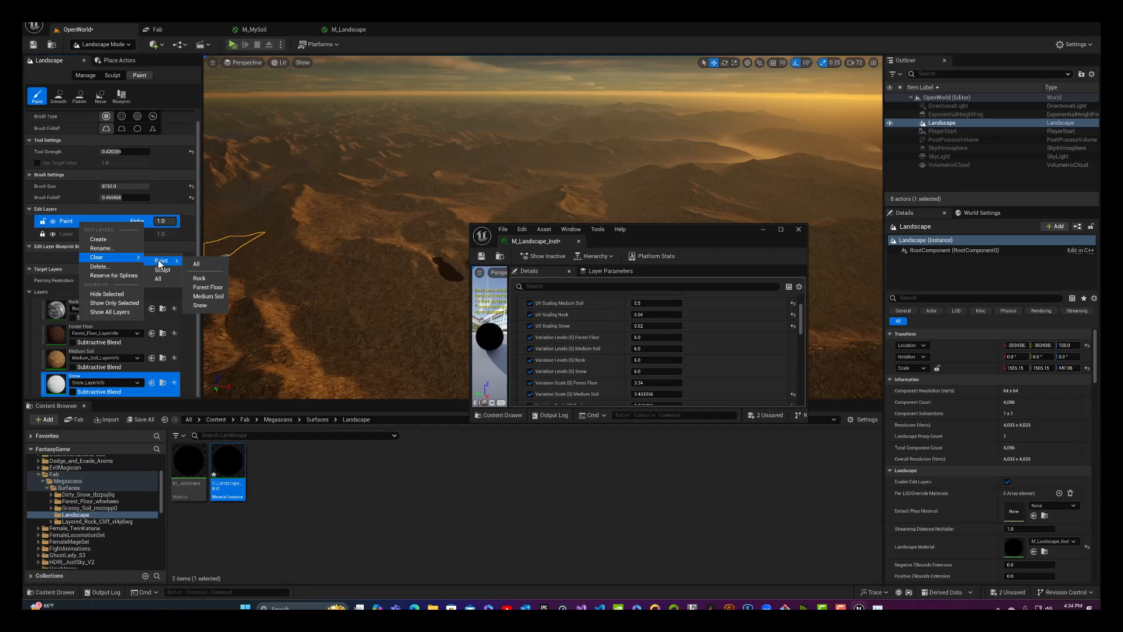
left_click(220, 288)
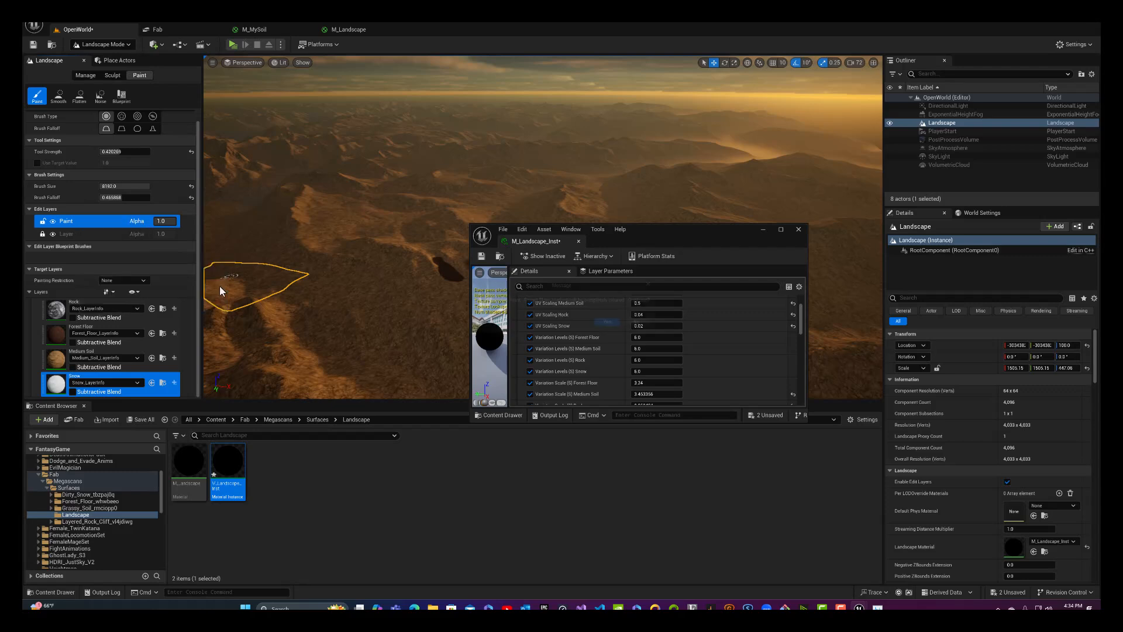
left_click(612, 325)
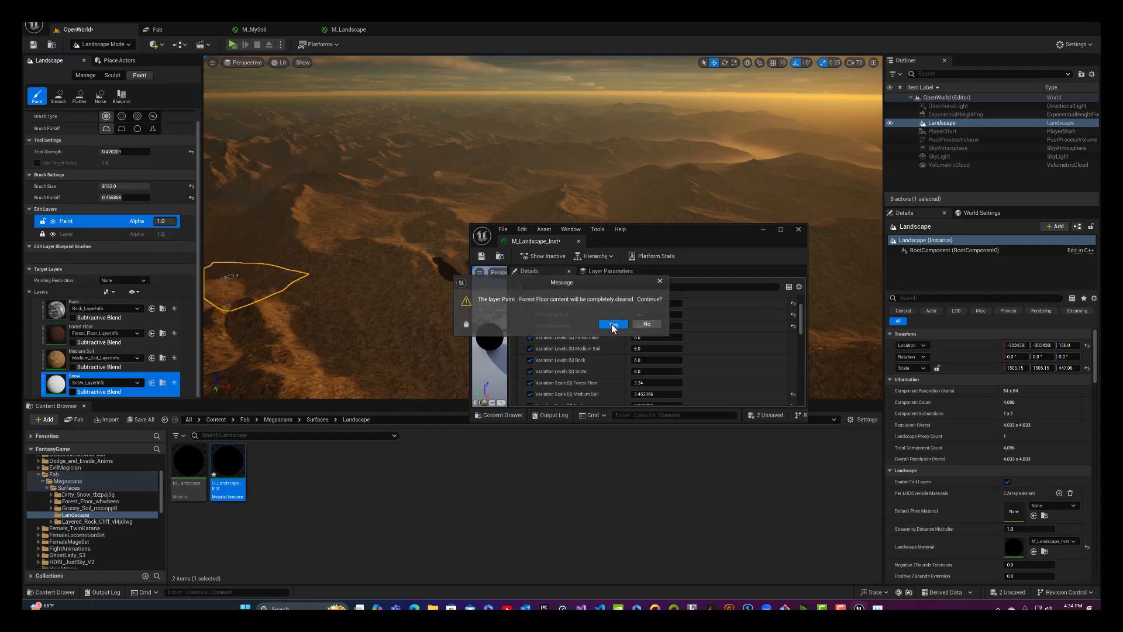
right_click(73, 221)
mouse_move(155, 260)
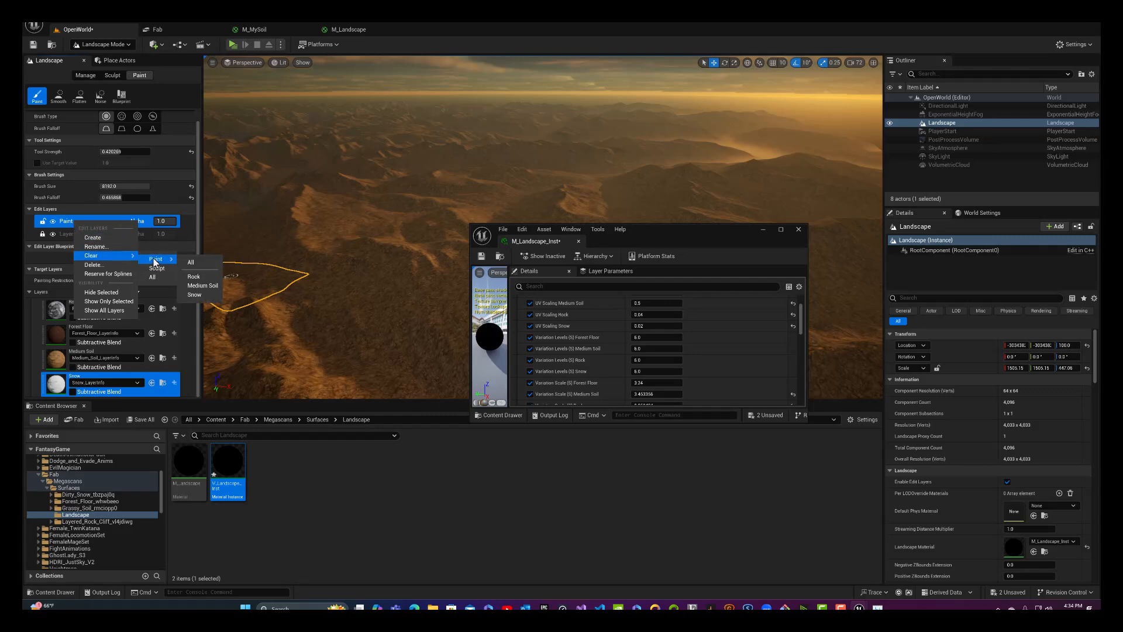
left_click(212, 286)
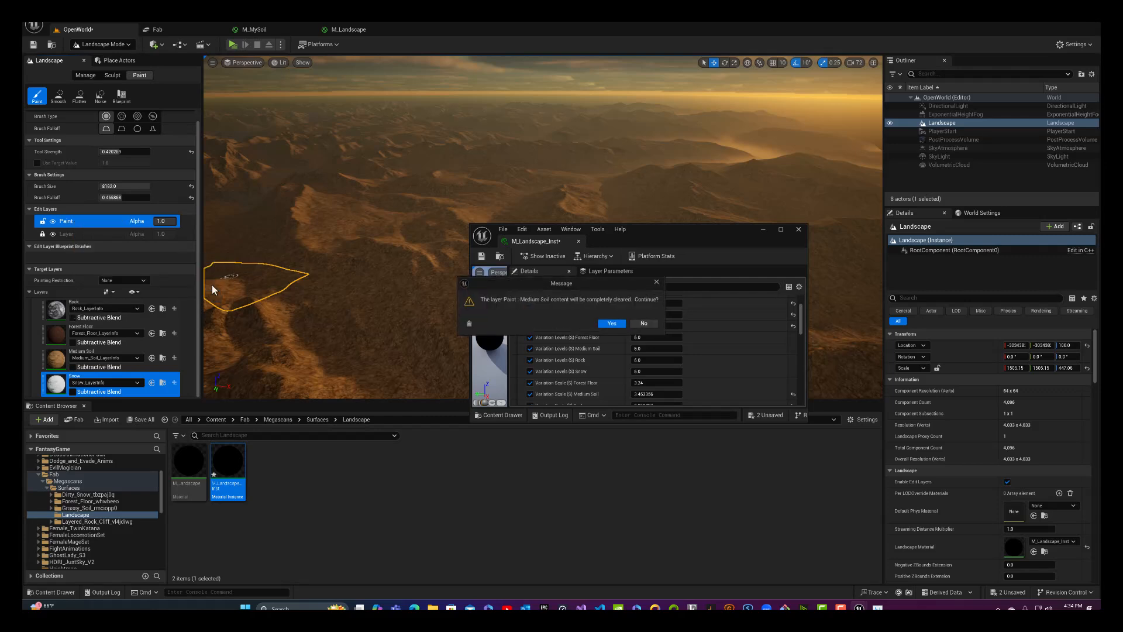
left_click(618, 325)
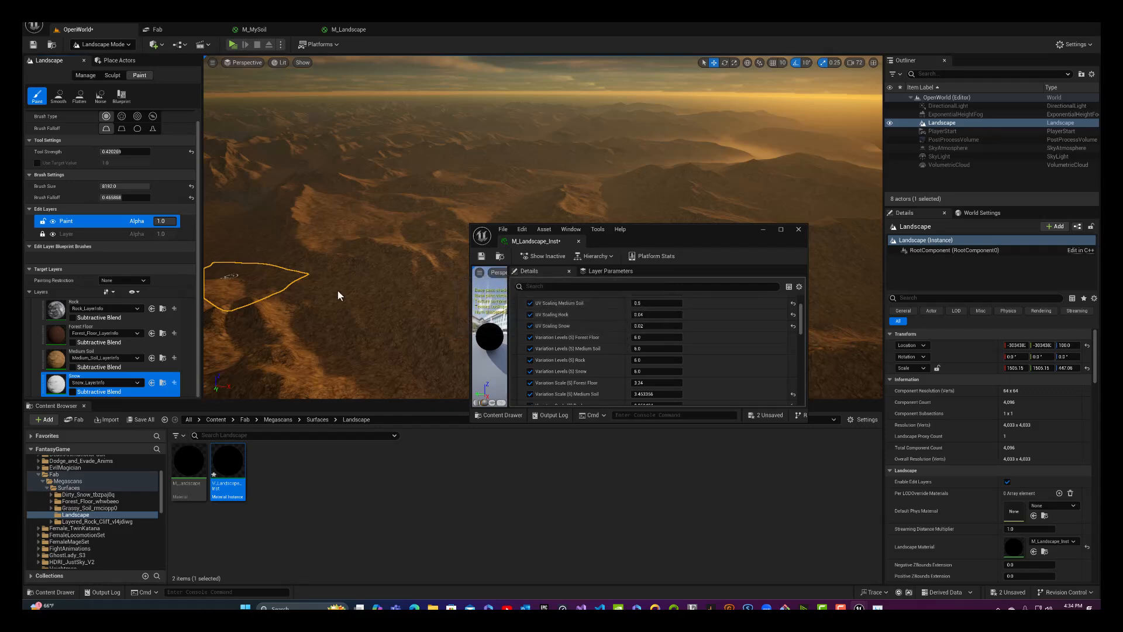
Step: Clear all Snow painting from the Paint edit layer and confirm the removal
right_click(93, 224)
mouse_move(115, 260)
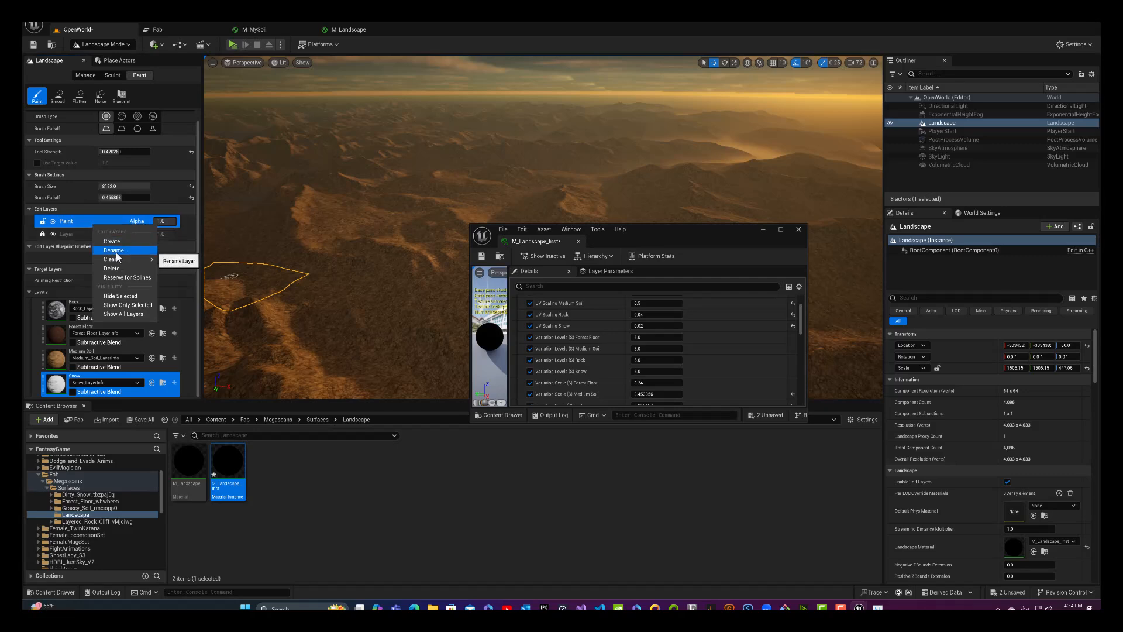
mouse_move(169, 265)
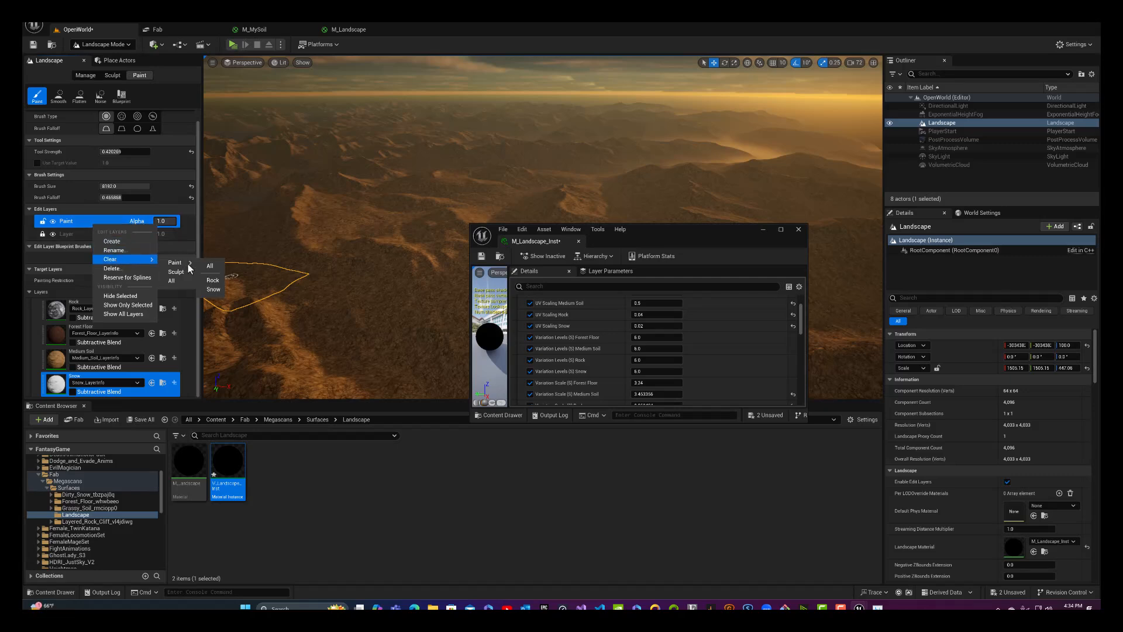
left_click(213, 290)
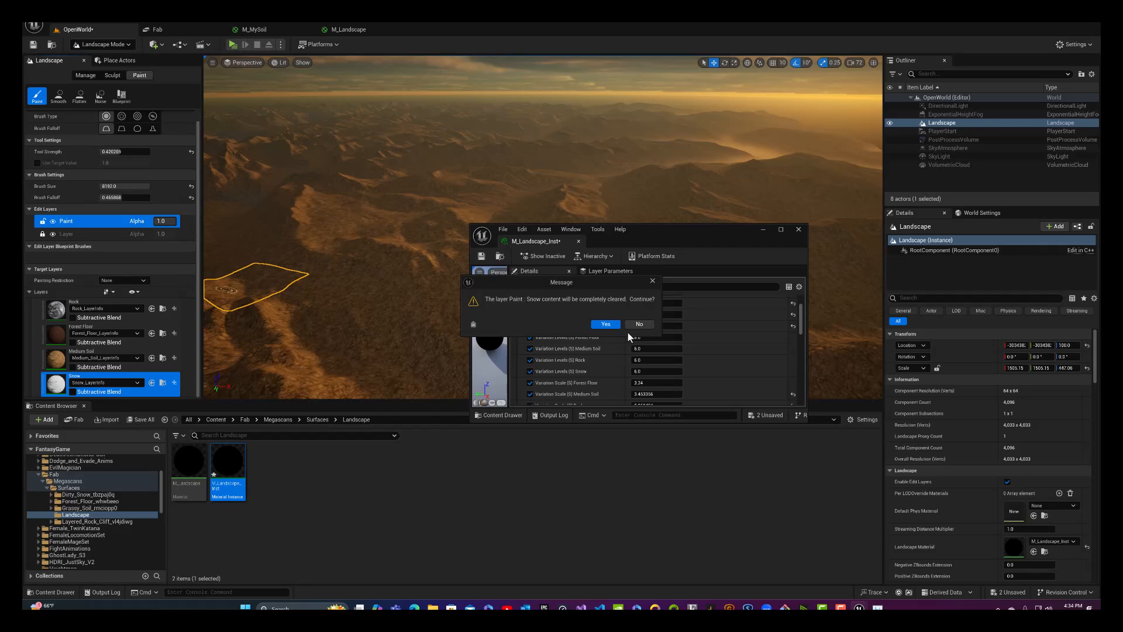
left_click(606, 324)
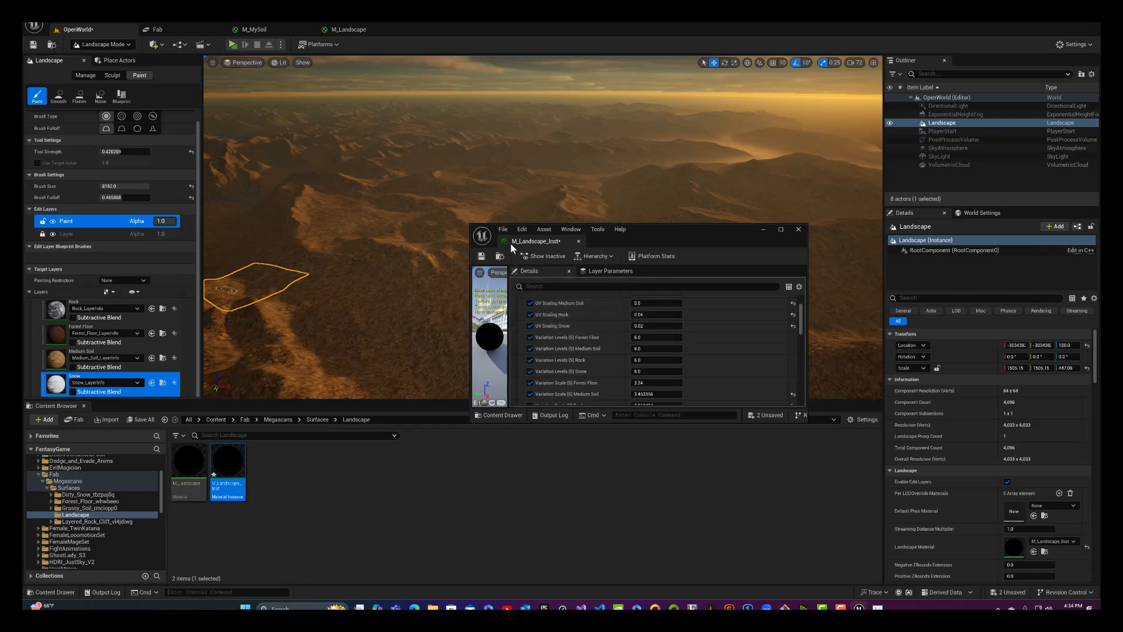
right_click(456, 205)
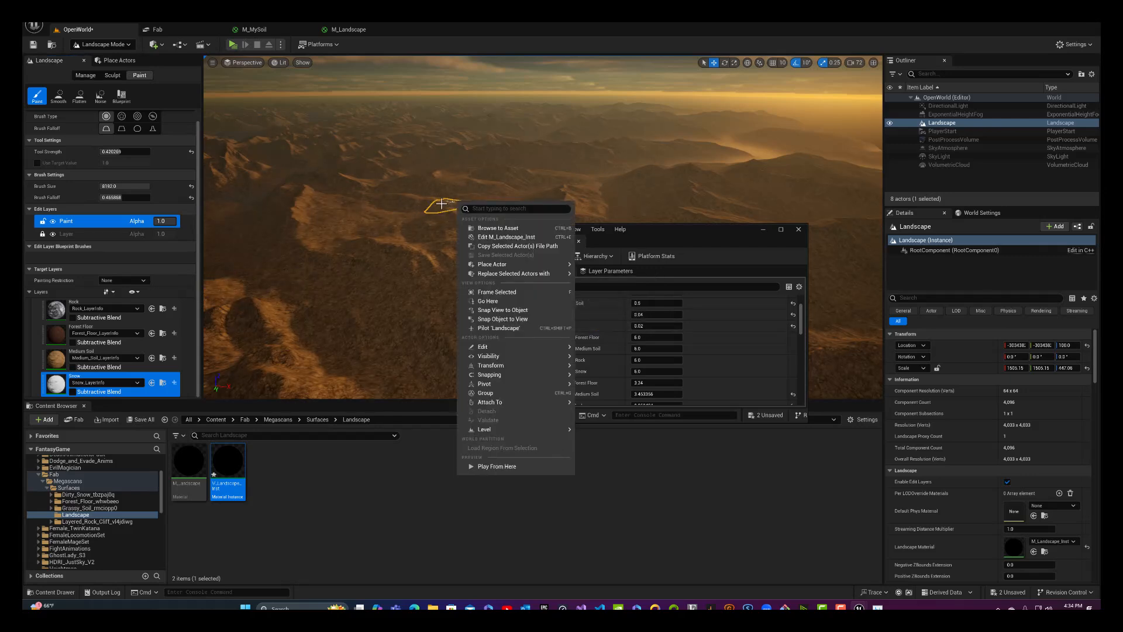
Step: Lock the Paint edit layer and unlock the base edit layer named Layer
mouse_move(410, 216)
right_mouse_down()
mouse_move(410, 175)
mouse_move(407, 237)
mouse_move(410, 211)
mouse_move(321, 216)
right_mouse_up()
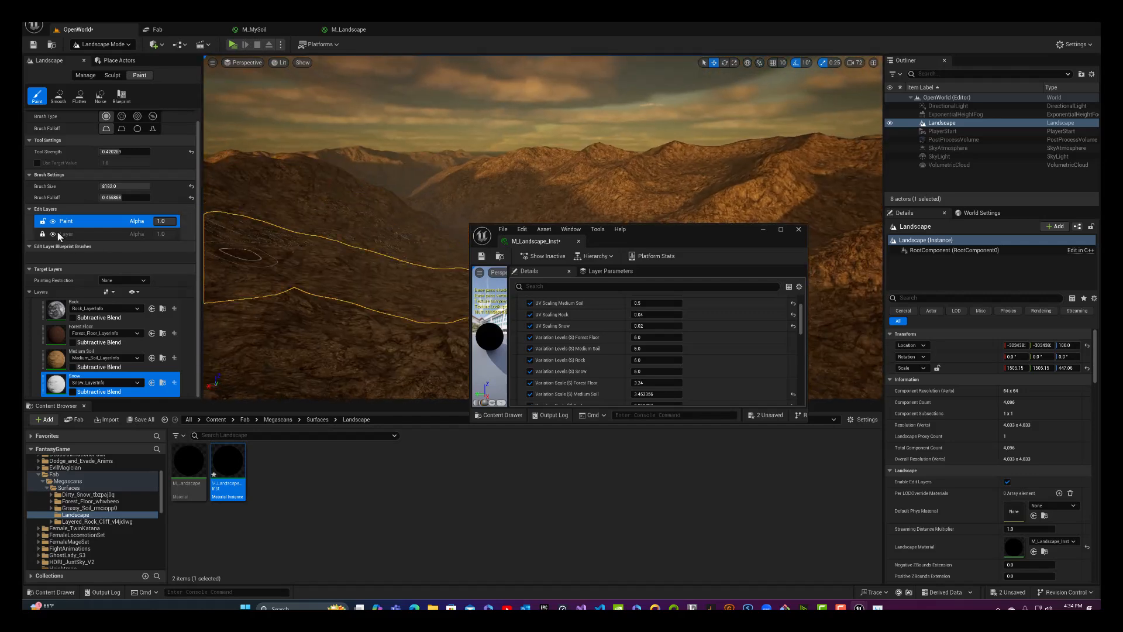
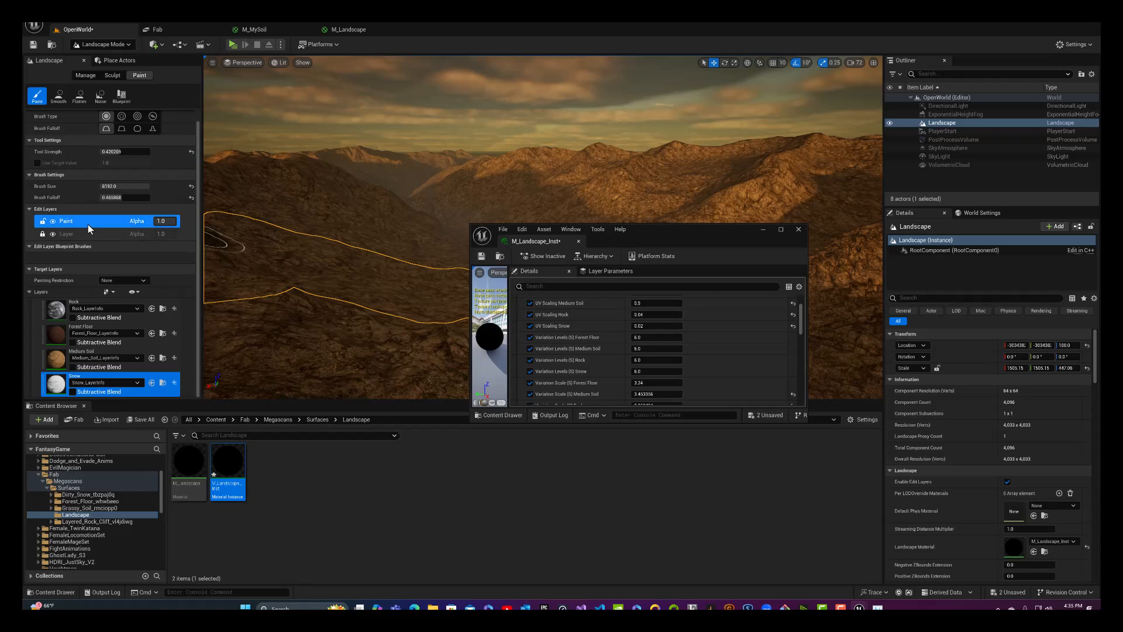
left_click(59, 97)
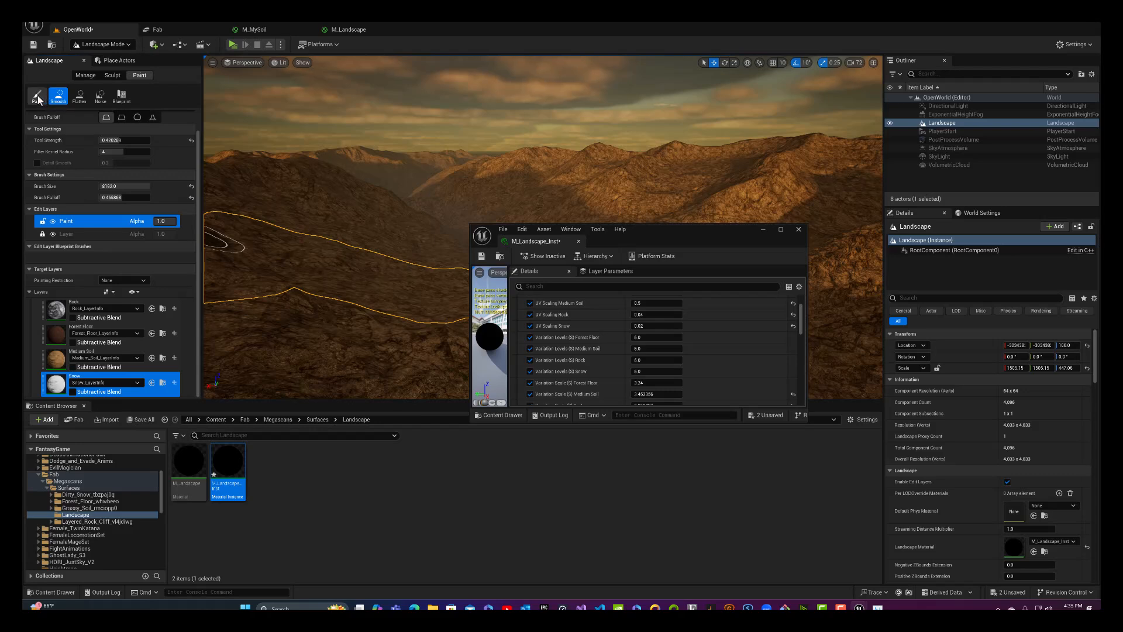
left_click(37, 97)
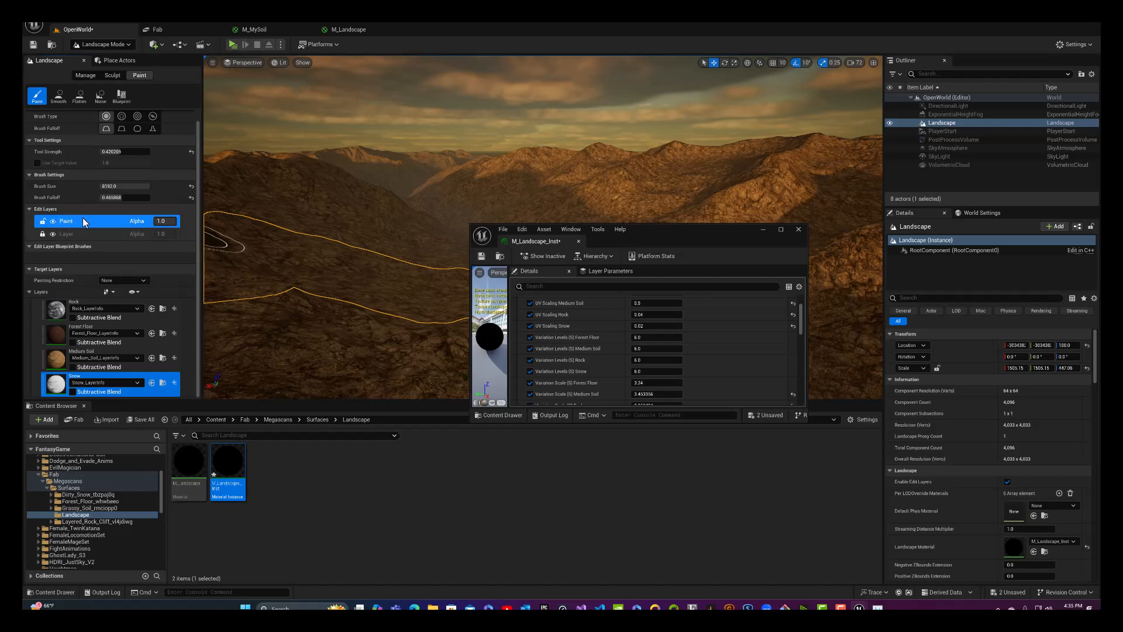
left_click(45, 223)
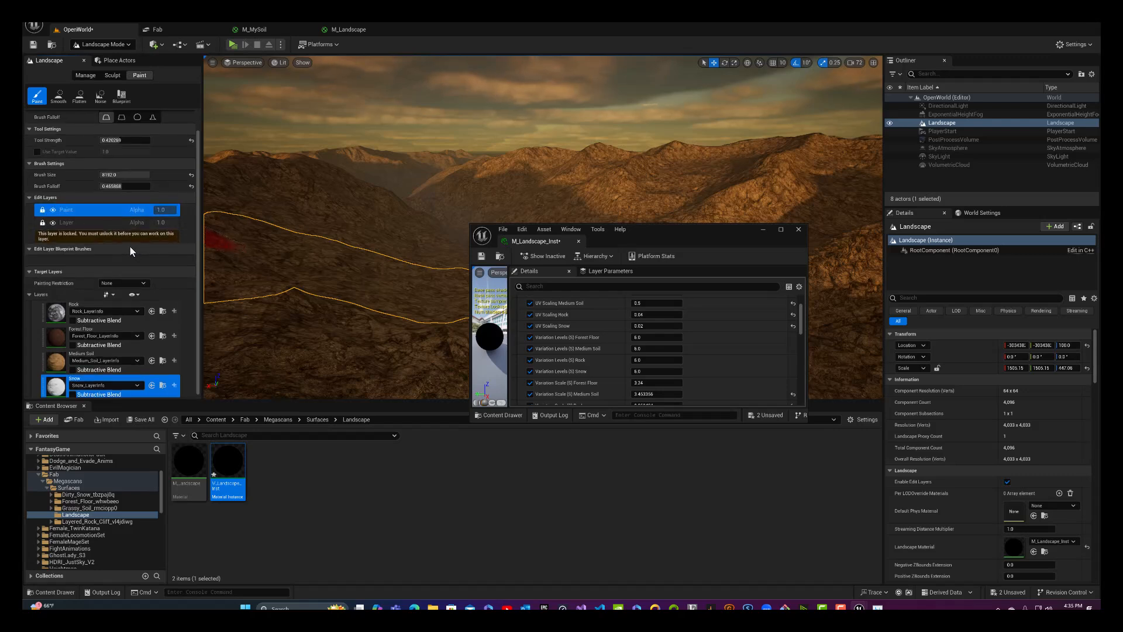
left_click(43, 224)
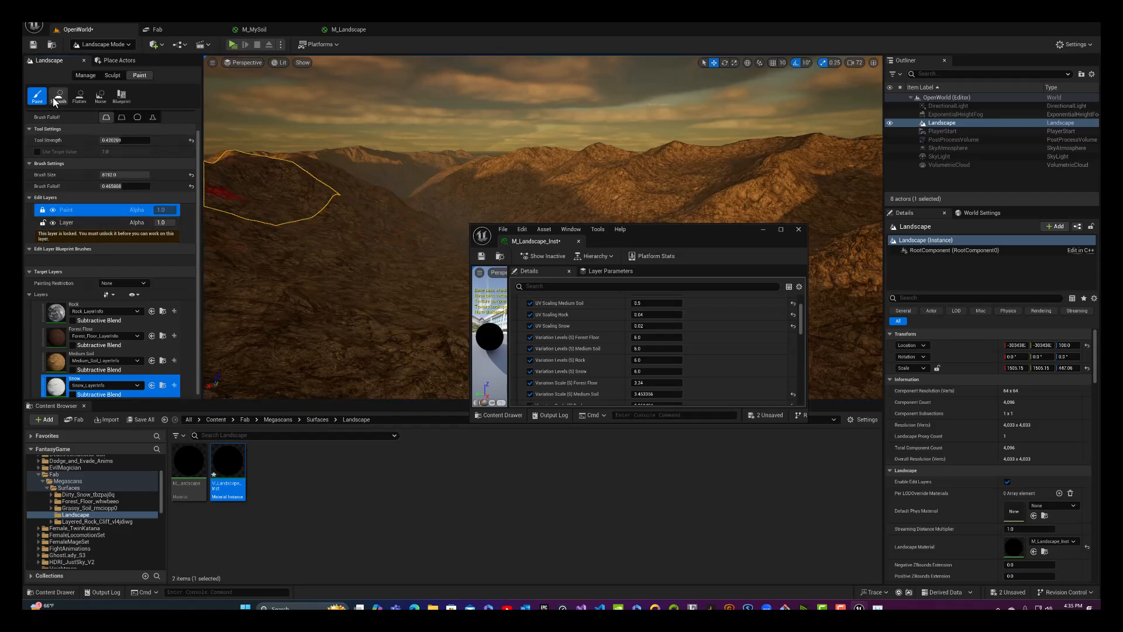
Step: Switch to sculpting with the Flatten tool and make the base edit layer named Layer the active one
left_click(113, 76)
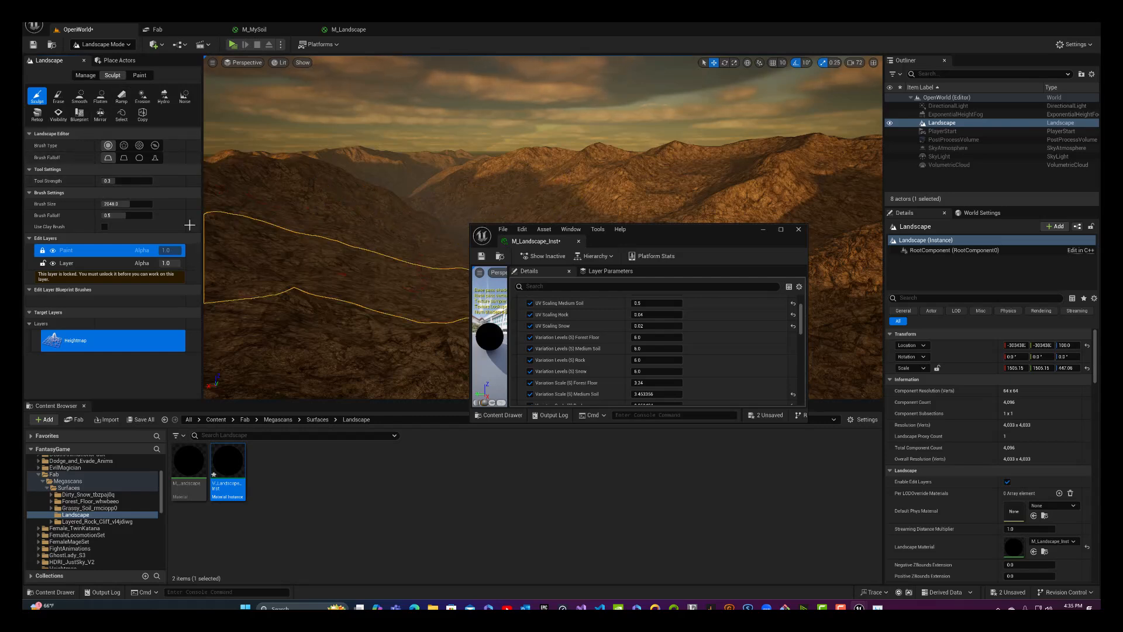
mouse_move(304, 234)
right_mouse_down()
mouse_move(223, 231)
mouse_move(338, 187)
right_mouse_up()
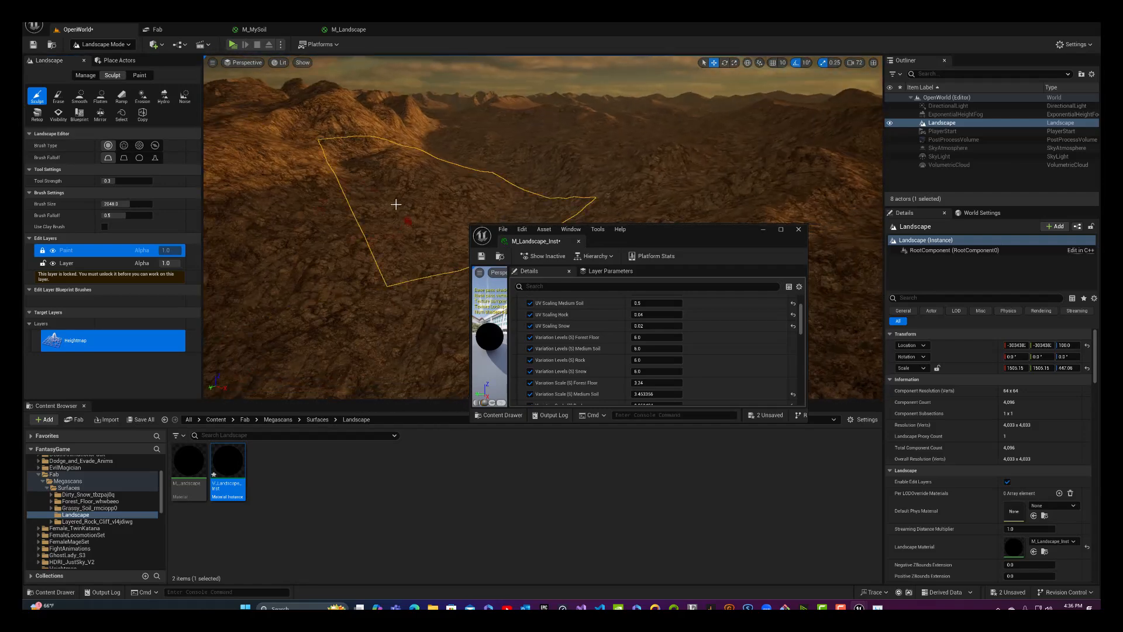
left_click(104, 100)
mouse_move(246, 169)
right_mouse_down()
mouse_move(252, 246)
mouse_move(263, 187)
right_mouse_up()
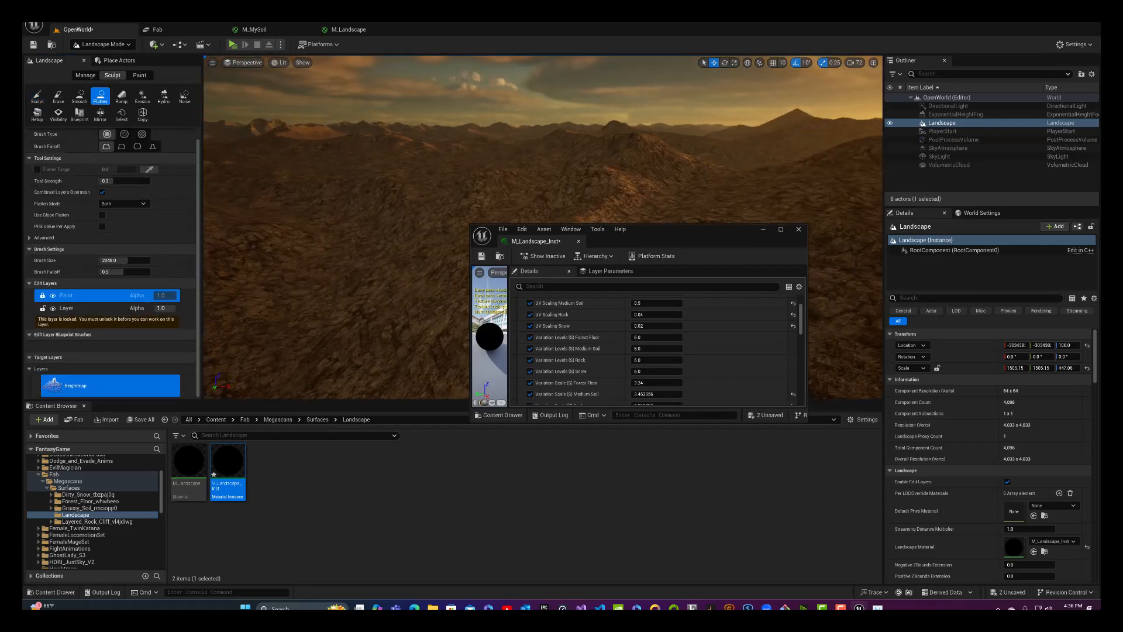
left_click(379, 216)
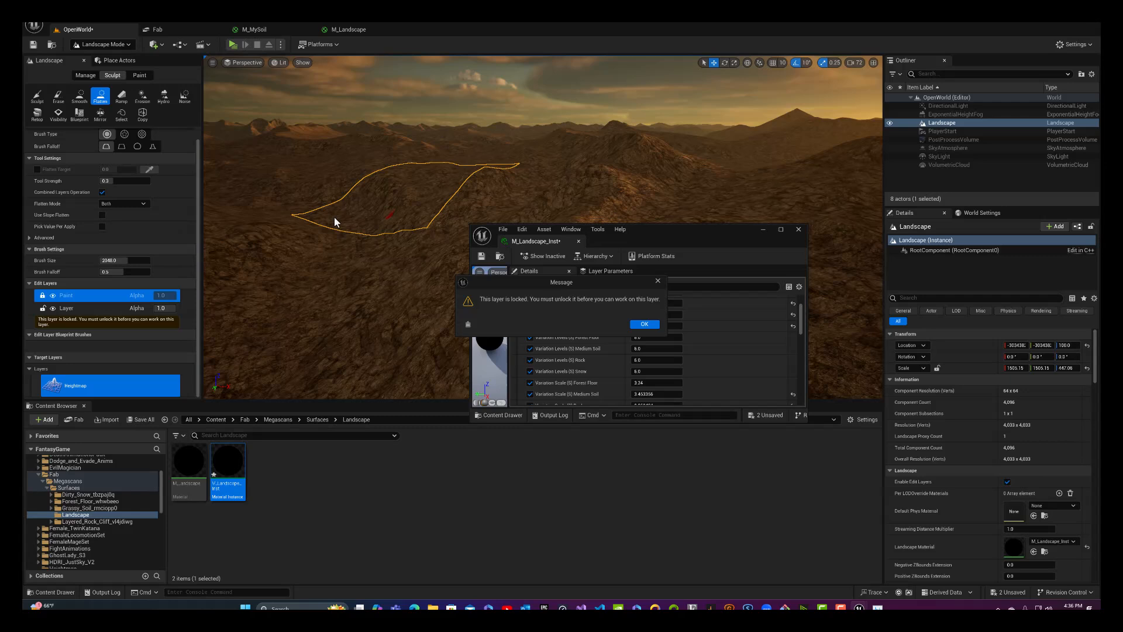
left_click(642, 325)
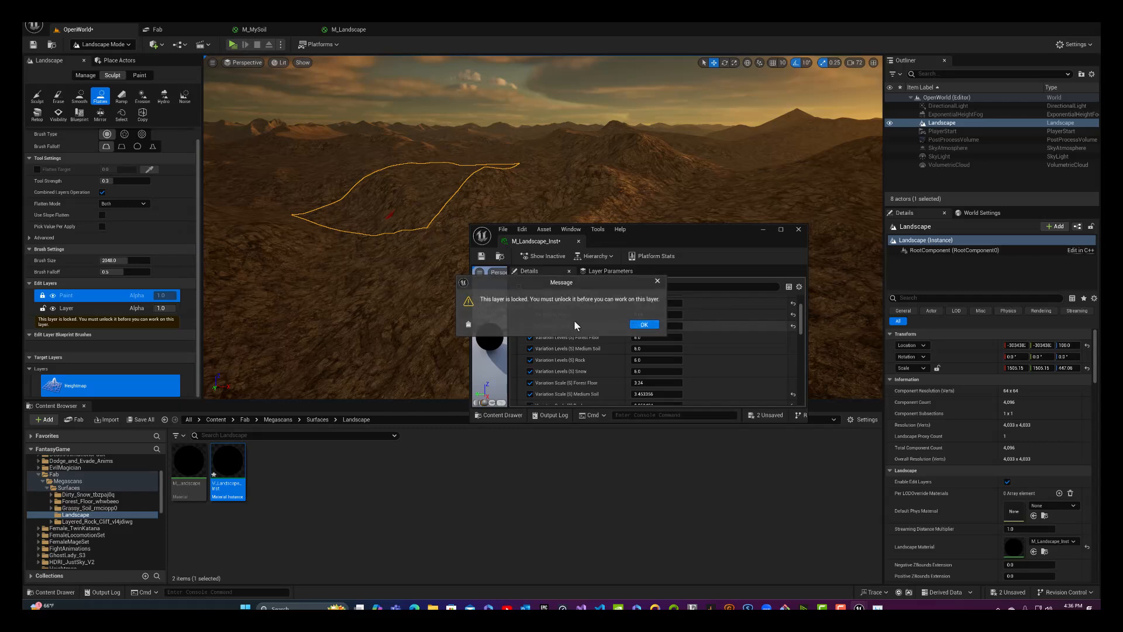
left_click(96, 311)
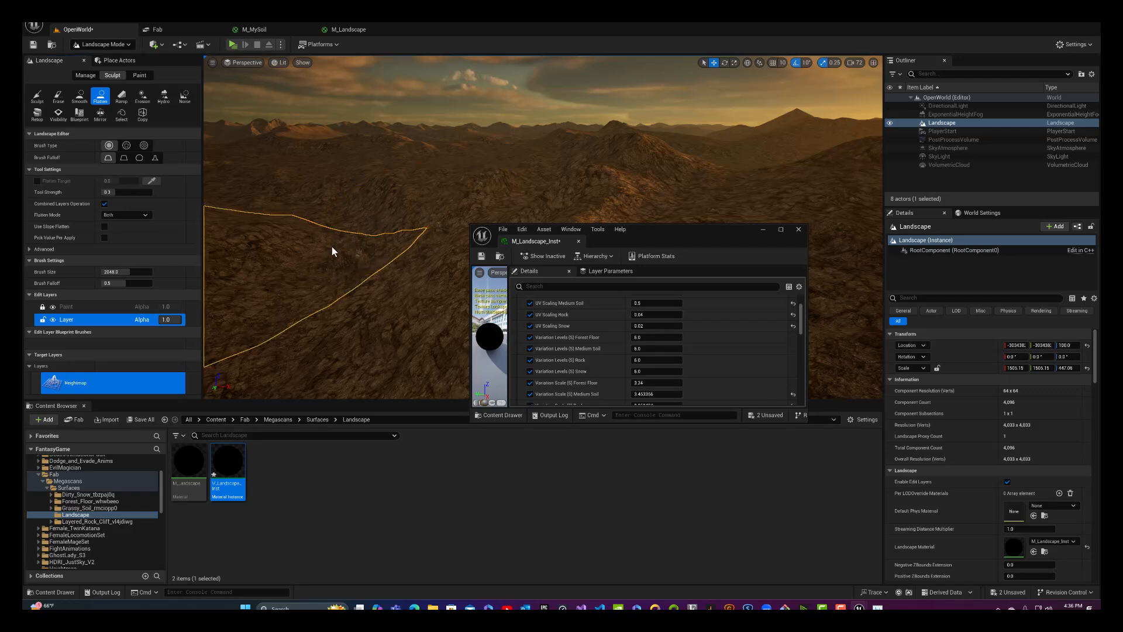
Step: Set the Flatten tool strength to 1.0 and brush size to 8192, and flatten the valley floor in the foreground
mouse_move(337, 249)
right_mouse_down()
mouse_move(331, 193)
mouse_move(322, 257)
mouse_move(327, 249)
right_mouse_up()
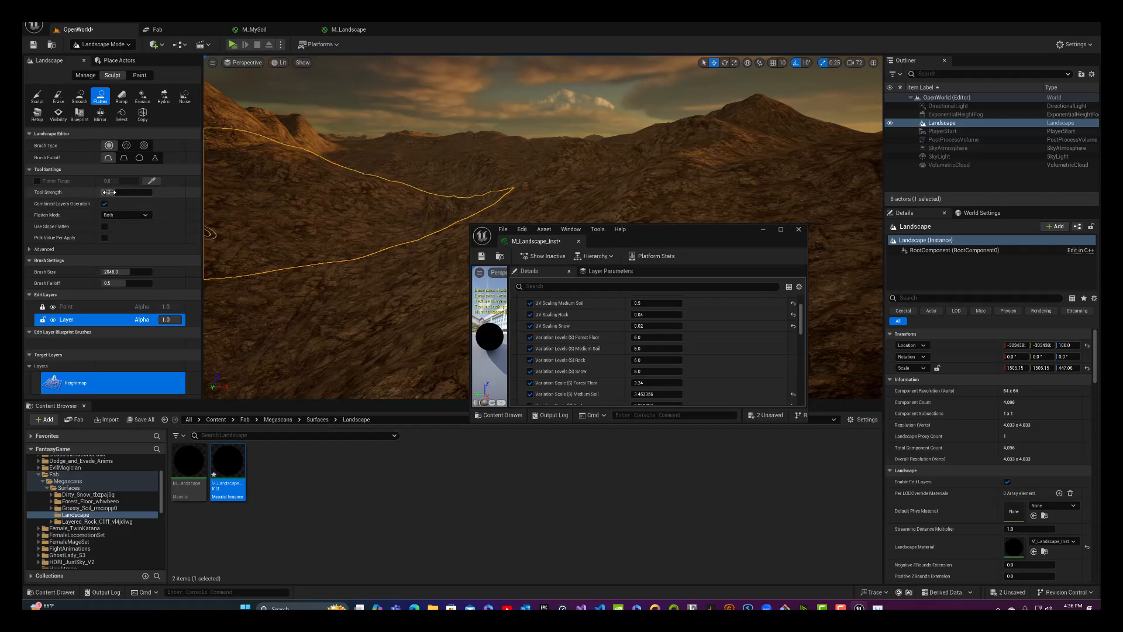
left_click_drag(117, 192, 140, 192)
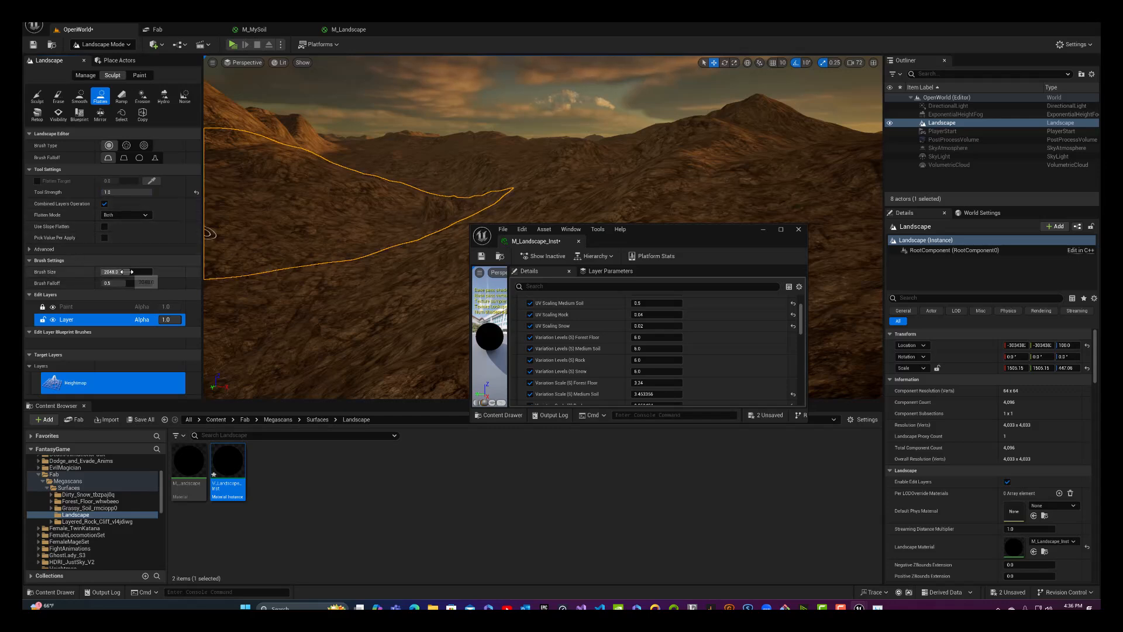
left_click_drag(126, 271, 156, 270)
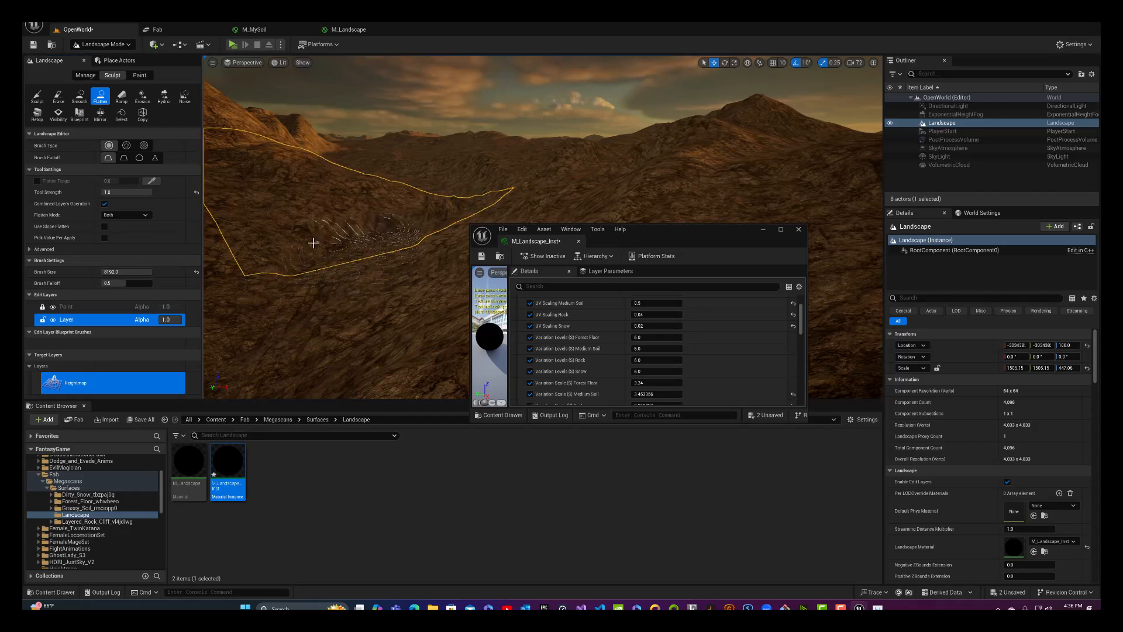
mouse_move(313, 242)
left_mouse_down()
mouse_move(351, 252)
mouse_move(288, 258)
mouse_move(400, 238)
mouse_move(334, 283)
mouse_move(369, 261)
mouse_move(334, 246)
mouse_move(330, 272)
mouse_move(346, 238)
mouse_move(300, 286)
mouse_move(382, 244)
mouse_move(300, 260)
mouse_move(396, 271)
mouse_move(293, 254)
mouse_move(335, 289)
mouse_move(401, 237)
mouse_move(321, 253)
mouse_move(355, 274)
mouse_move(415, 256)
mouse_move(326, 294)
mouse_move(293, 256)
mouse_move(404, 239)
mouse_move(326, 283)
mouse_move(328, 240)
mouse_move(410, 258)
mouse_move(320, 285)
mouse_move(301, 251)
mouse_move(309, 278)
mouse_move(409, 255)
mouse_move(360, 233)
mouse_move(296, 263)
mouse_move(364, 253)
mouse_move(276, 322)
mouse_move(240, 395)
left_mouse_up()
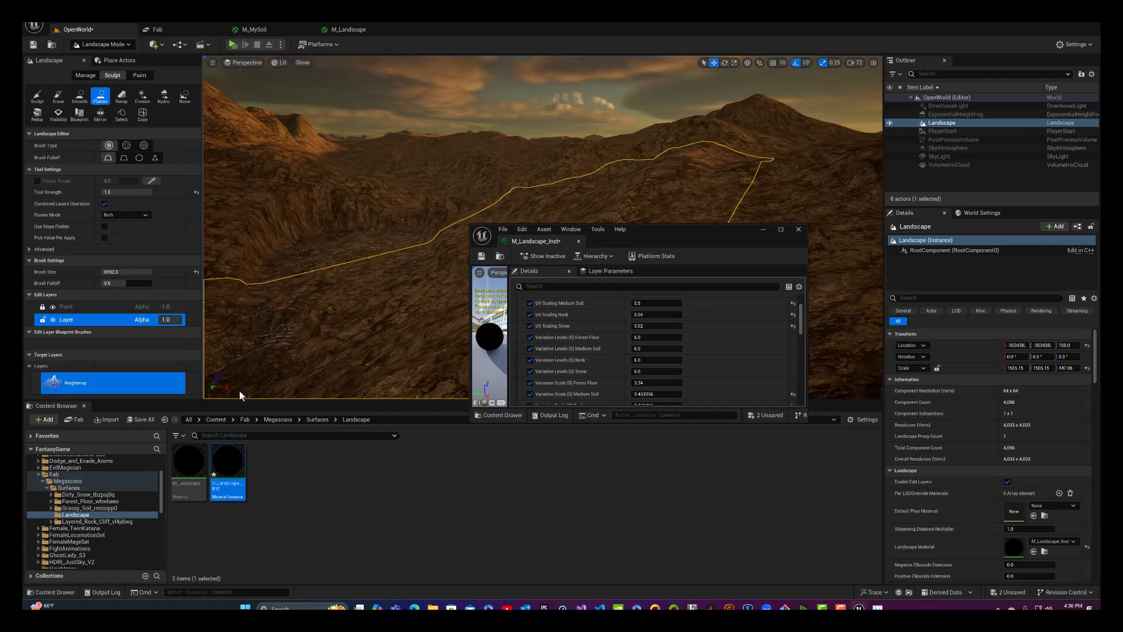
Step: Open the Buildings blueprints folder of Modular_MedievalTown_WI and select the BP_Tavern blueprint
left_click(214, 419)
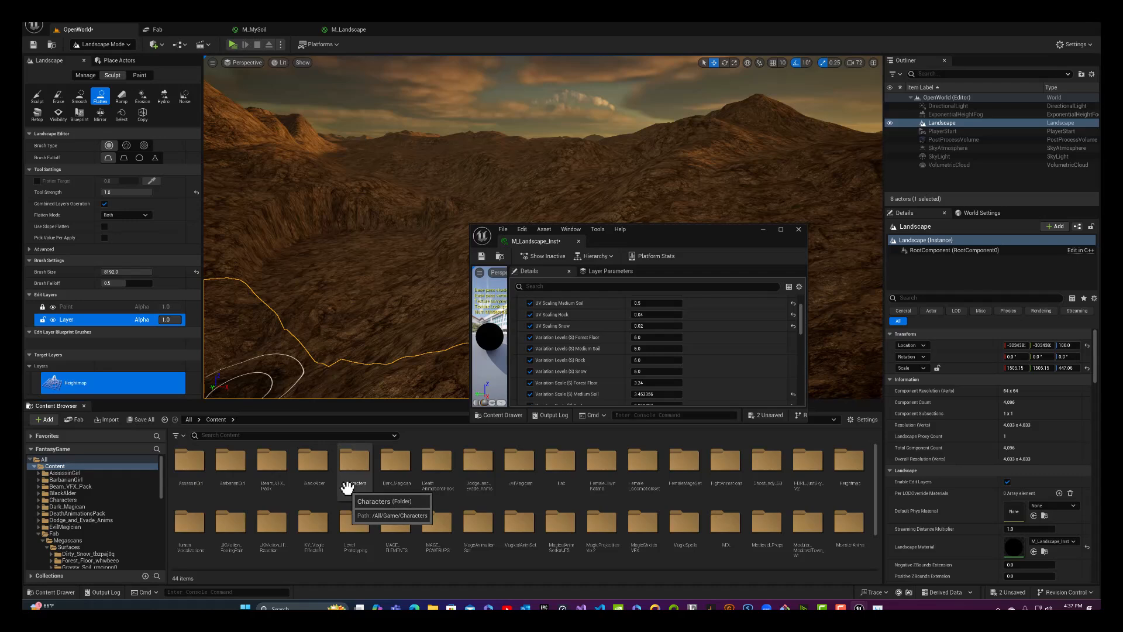
scroll(492, 491, "down", 1)
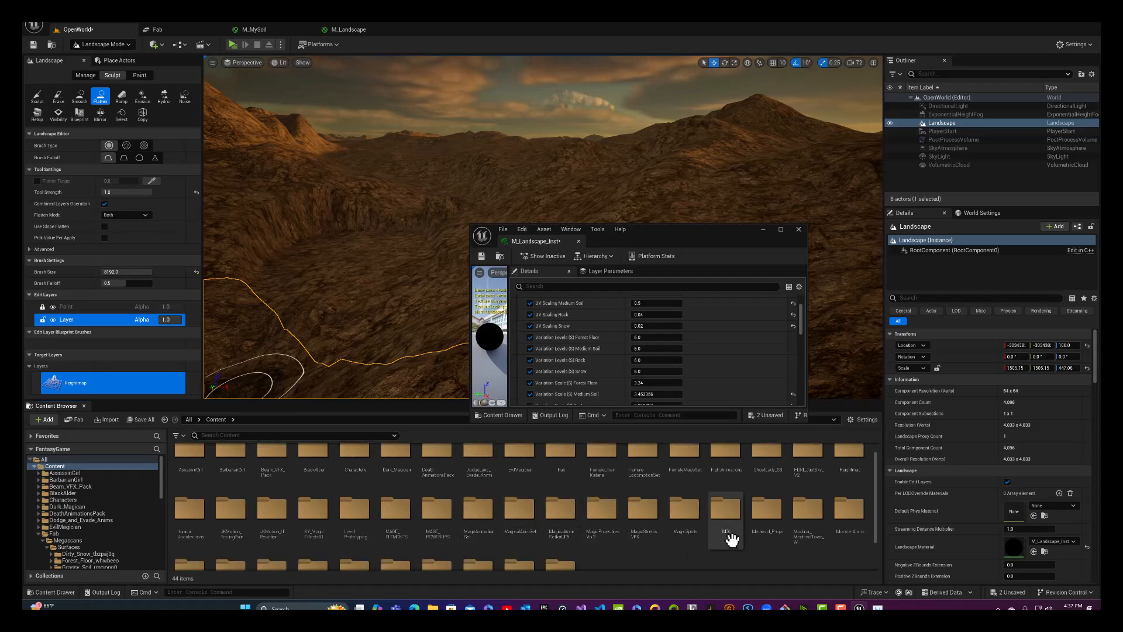
double_click(804, 512)
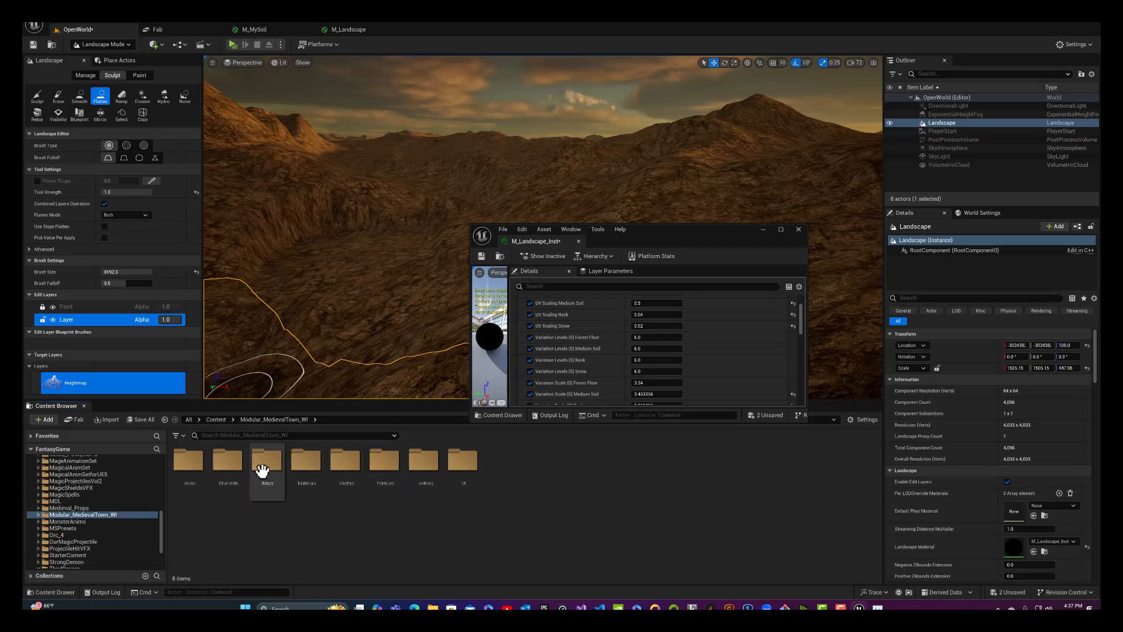
double_click(227, 462)
left_click(189, 472)
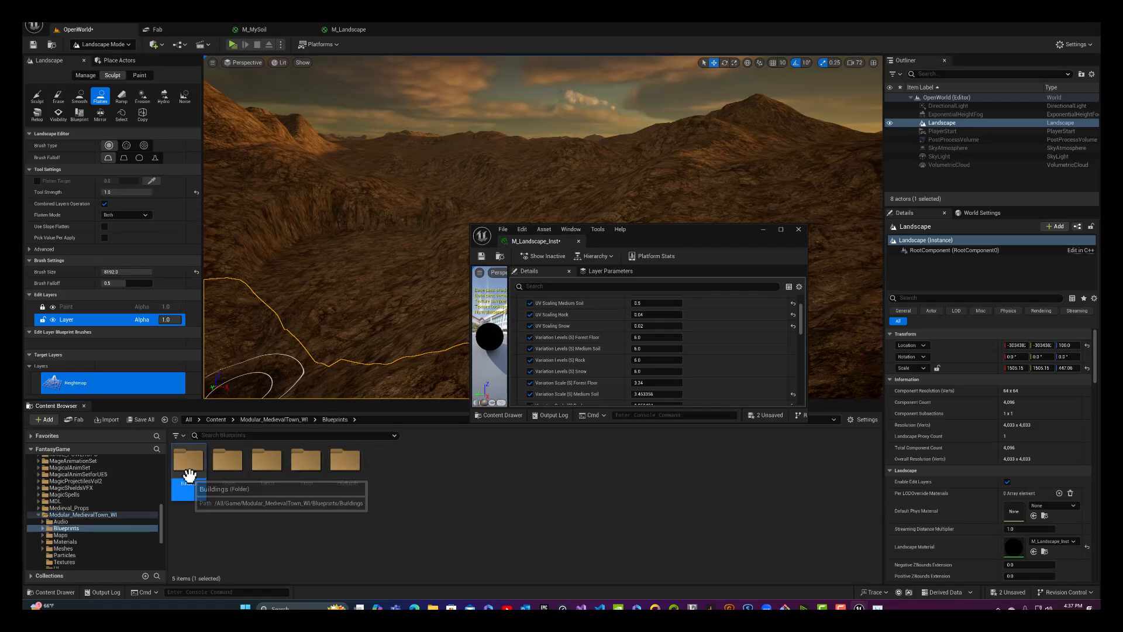
double_click(188, 468)
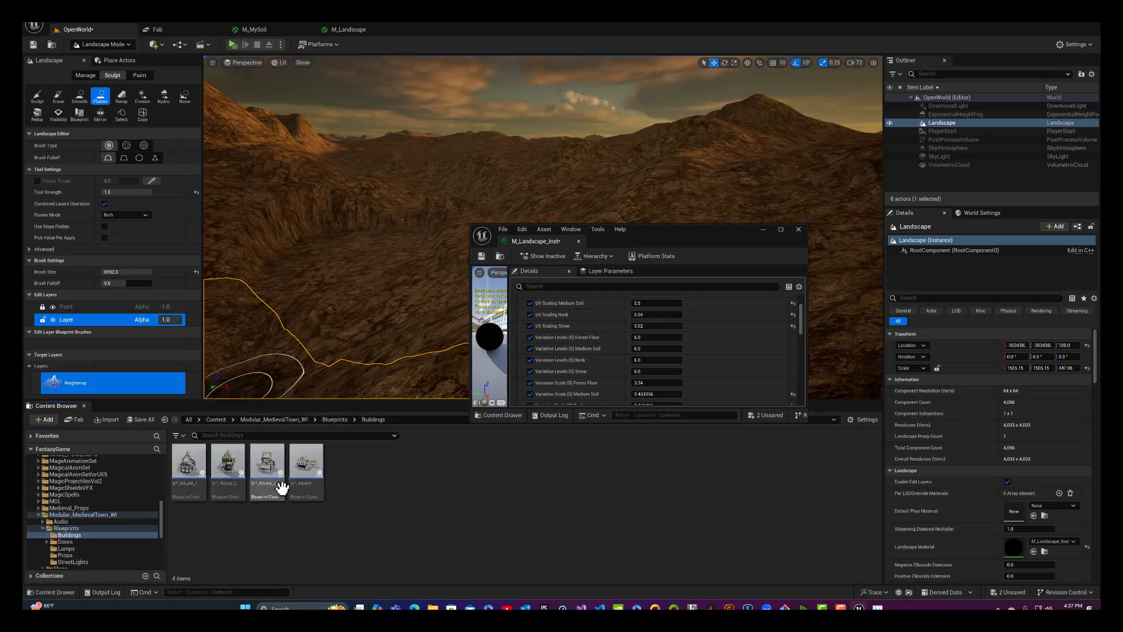
left_click(307, 486)
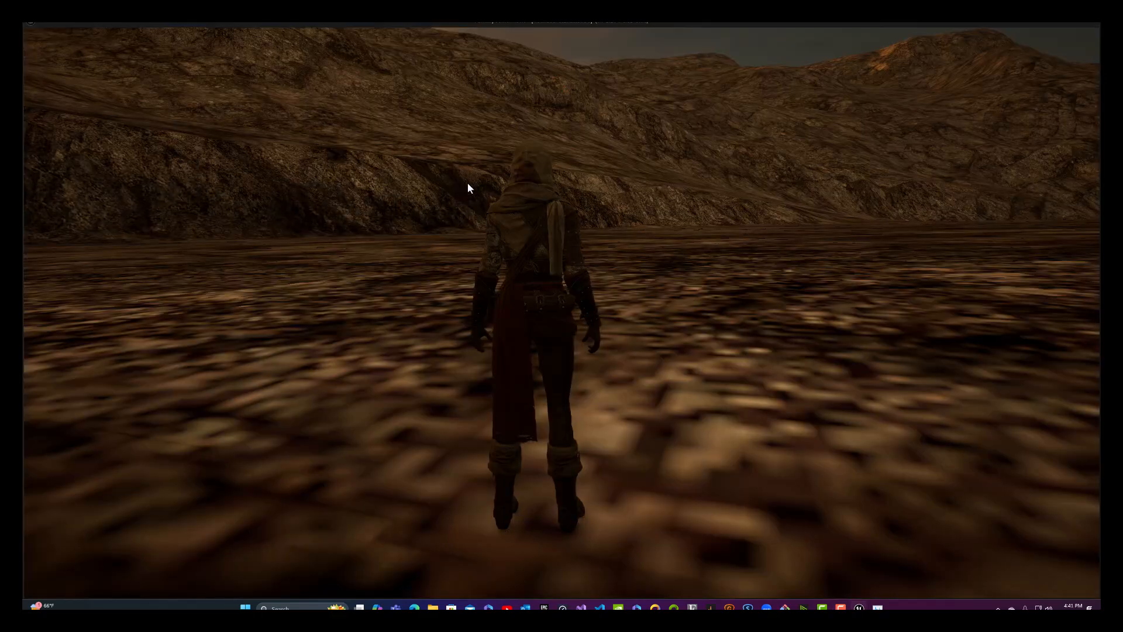
Step: Run the character around the medieval buildings on the flattened ground to check their scale, and end the play session
left_click(468, 183)
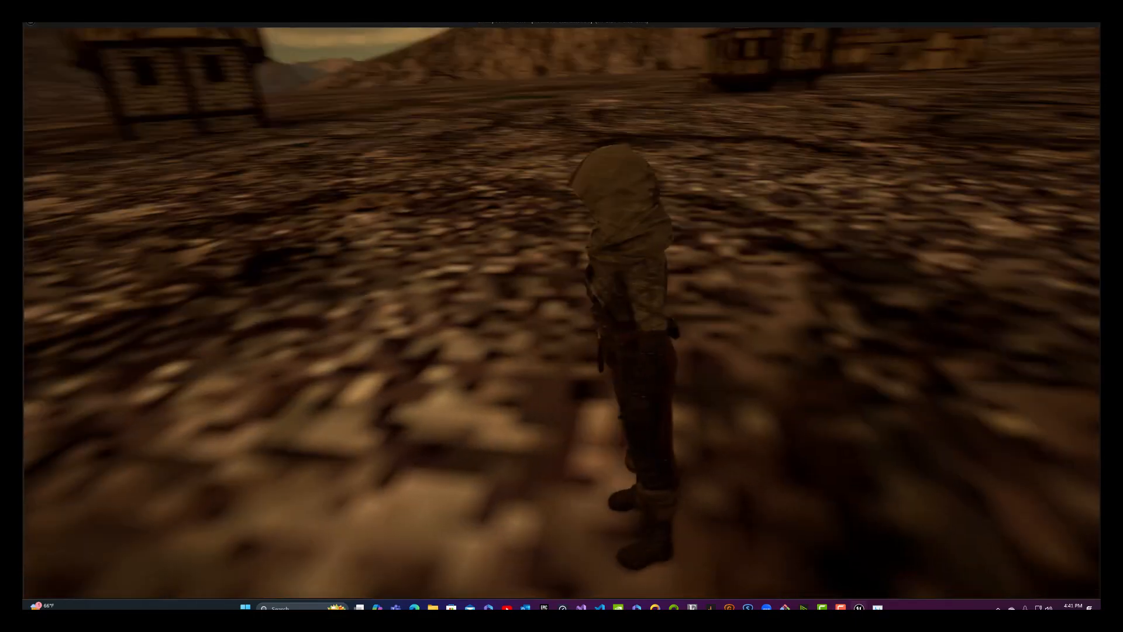
key("w")
key("d")
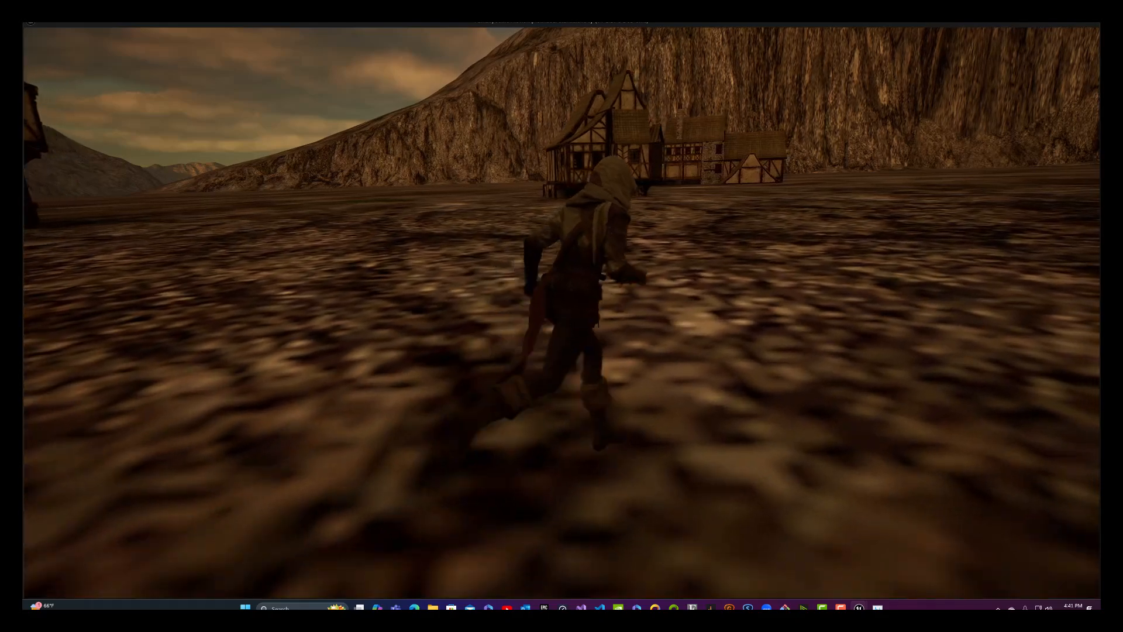
key("w")
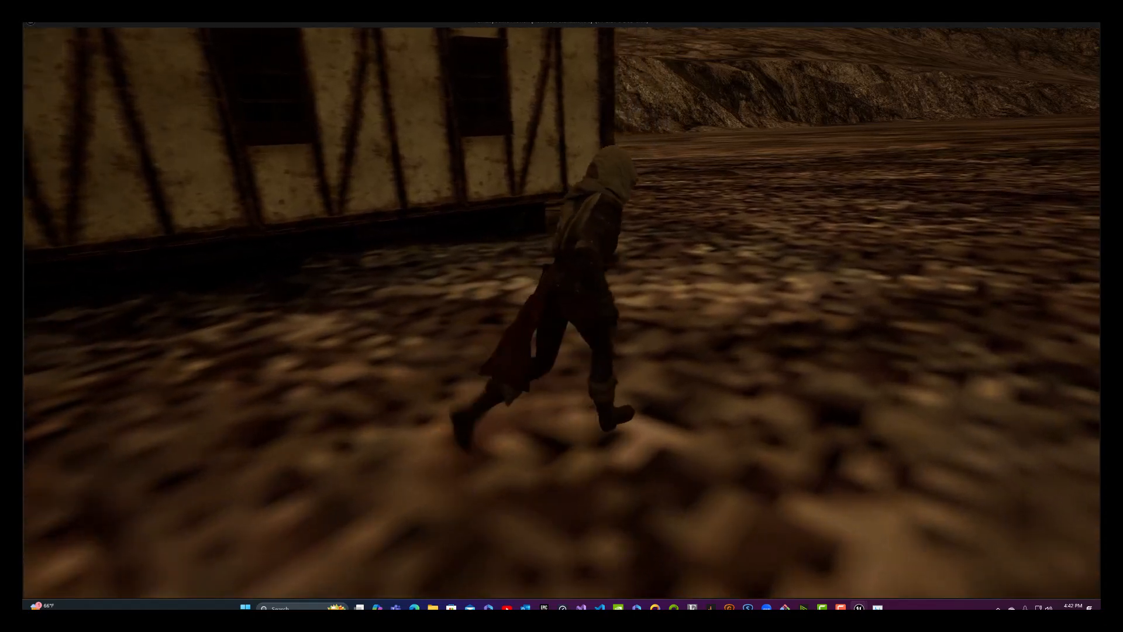
key("w")
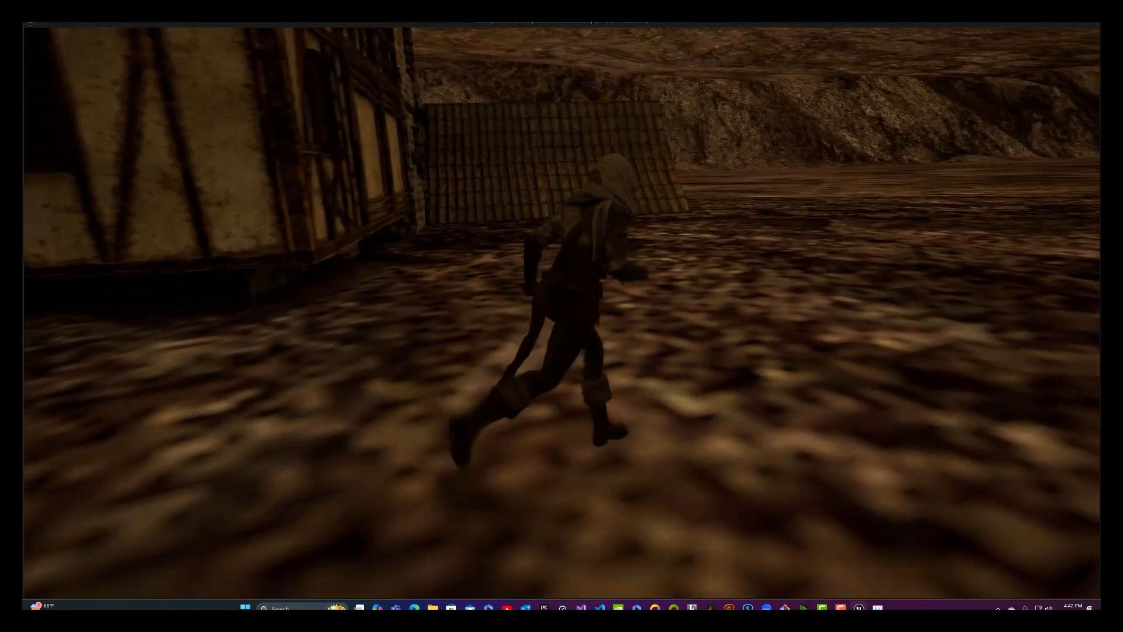
key("w")
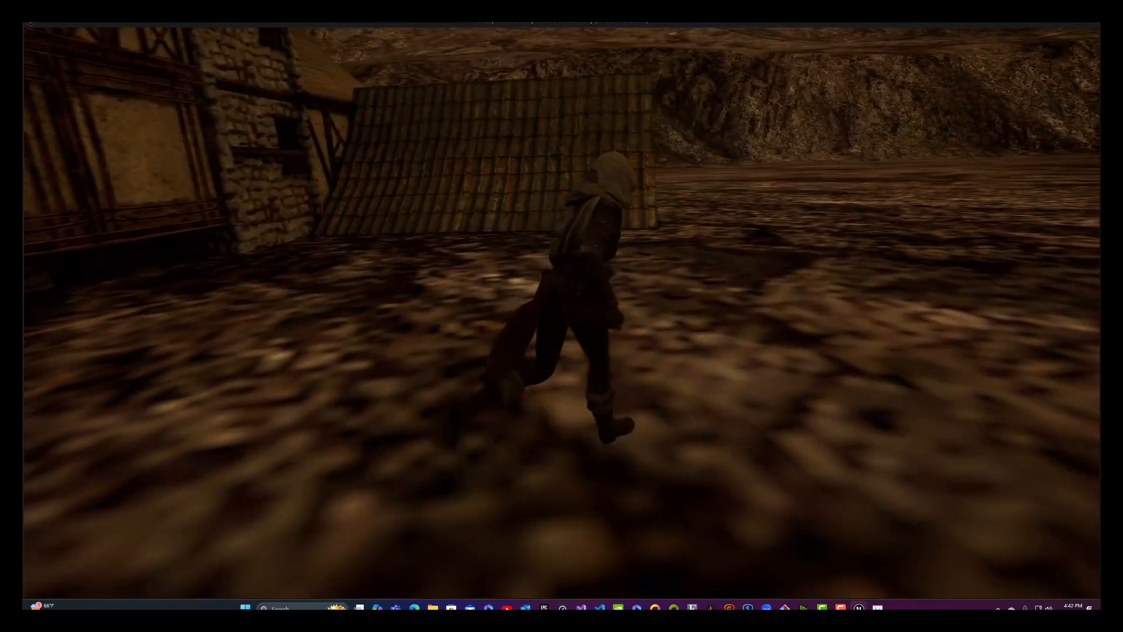
key("w")
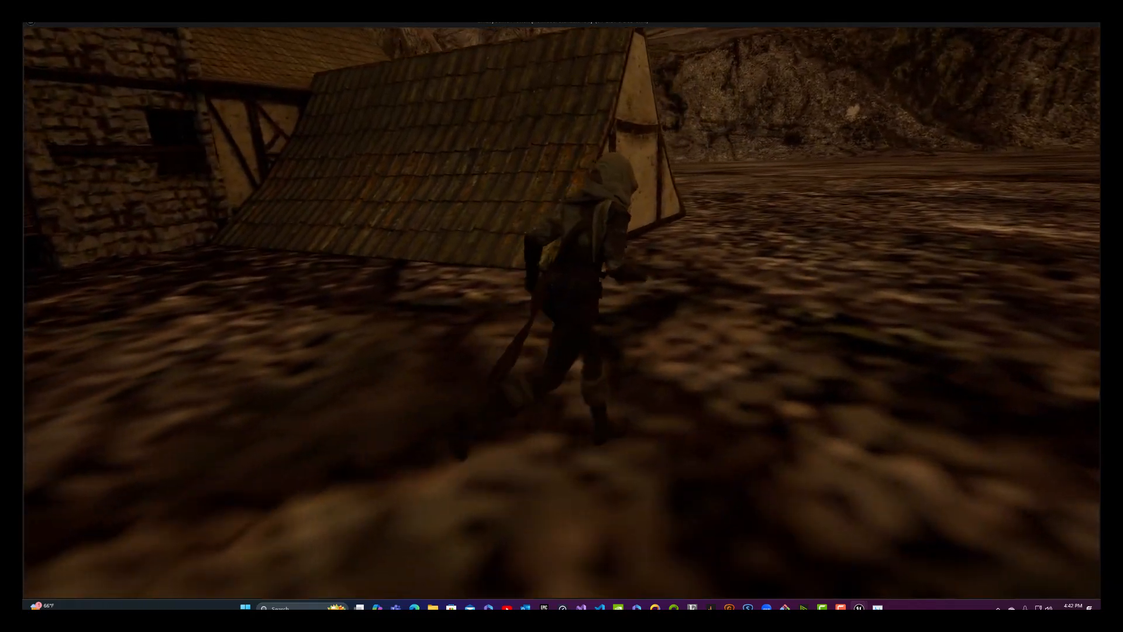
key("w")
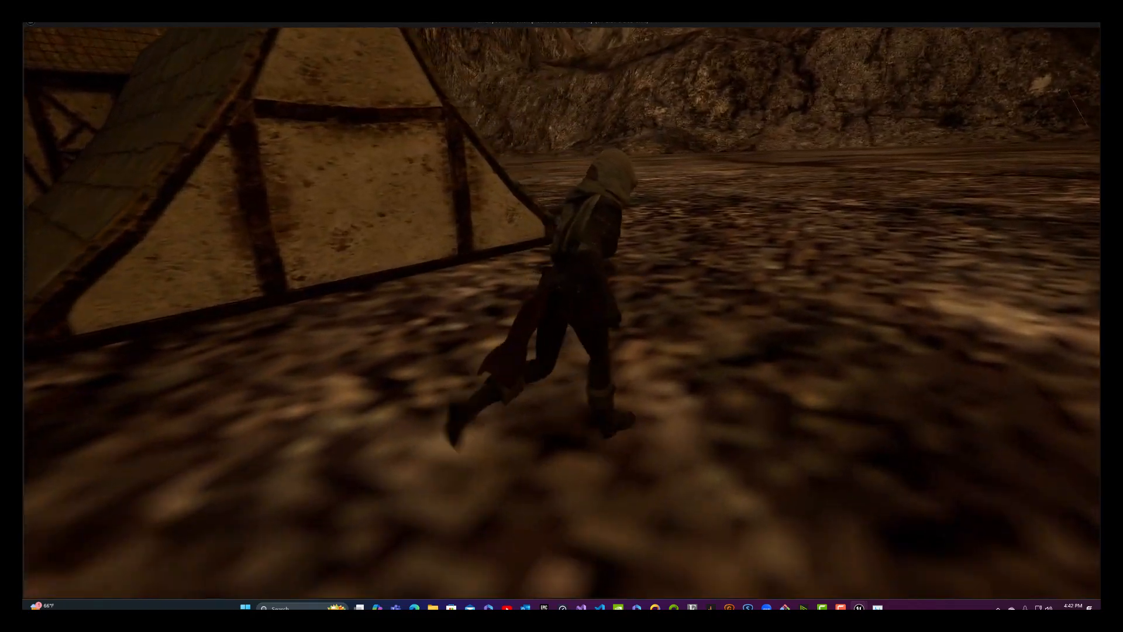
key("w")
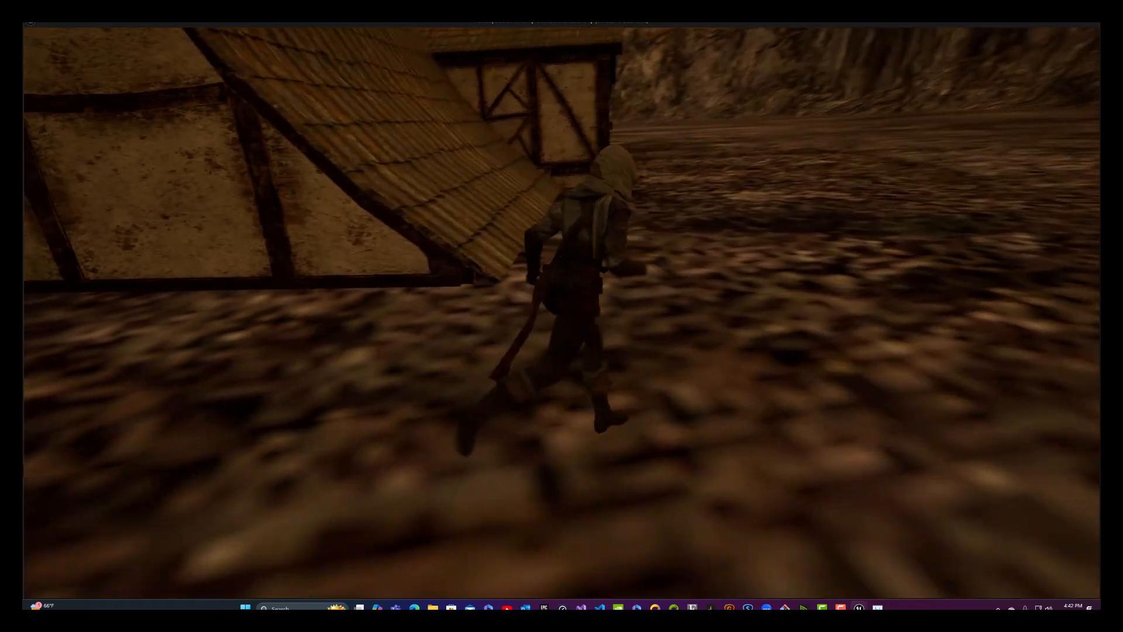
key("w")
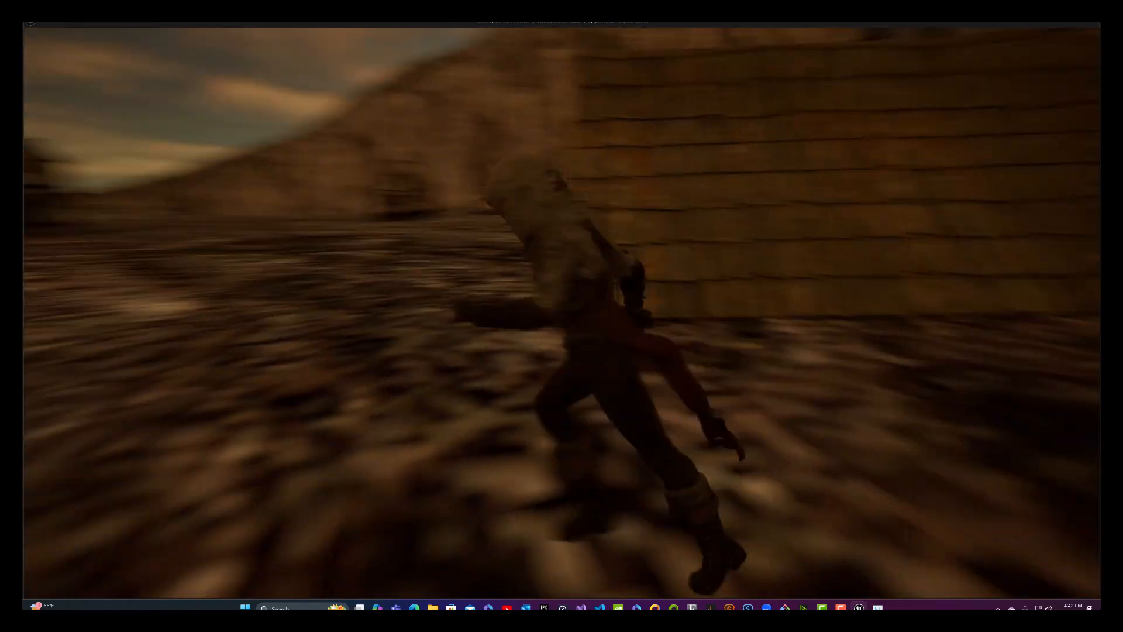
key("w")
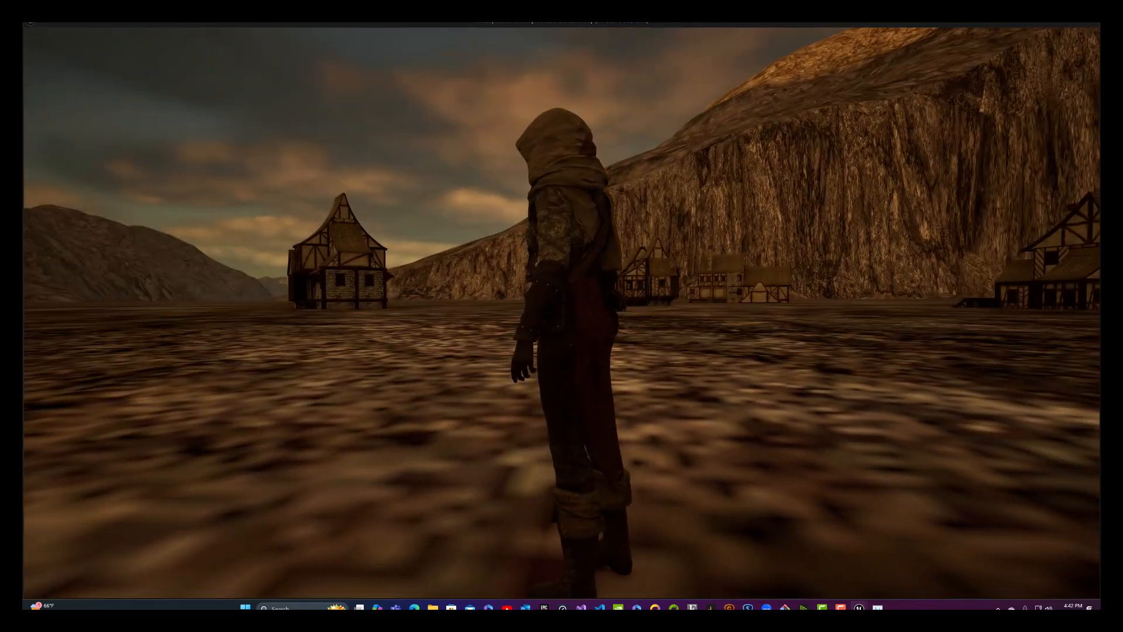
key("Escape")
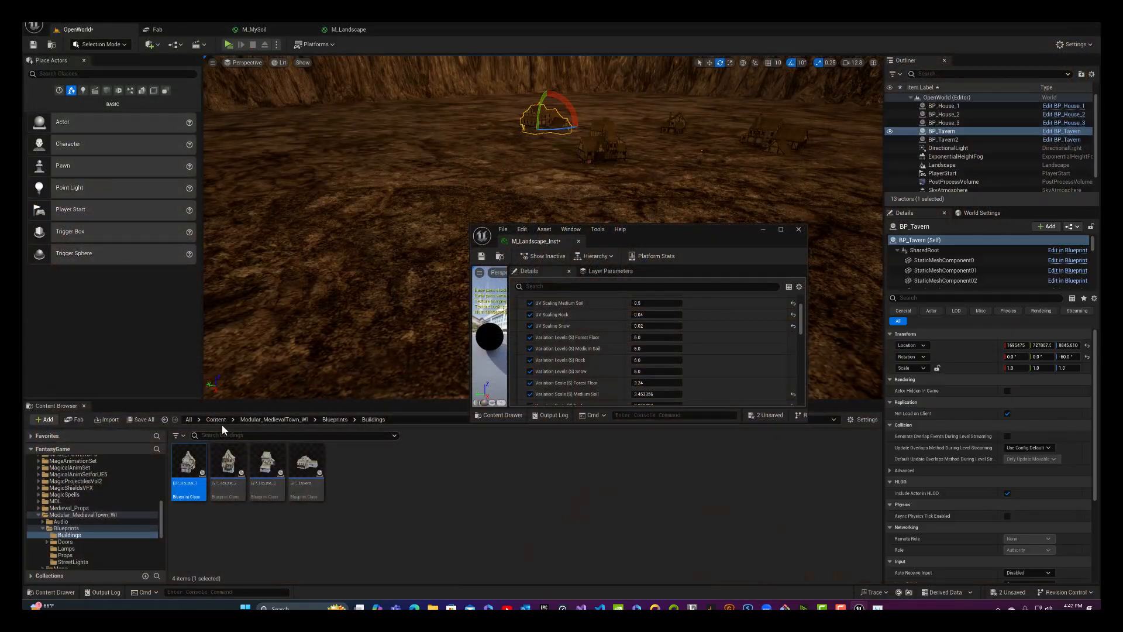
Step: Open the Audio folder of StarterContent in the project content
left_click(217, 420)
scroll(555, 471, "down", 2)
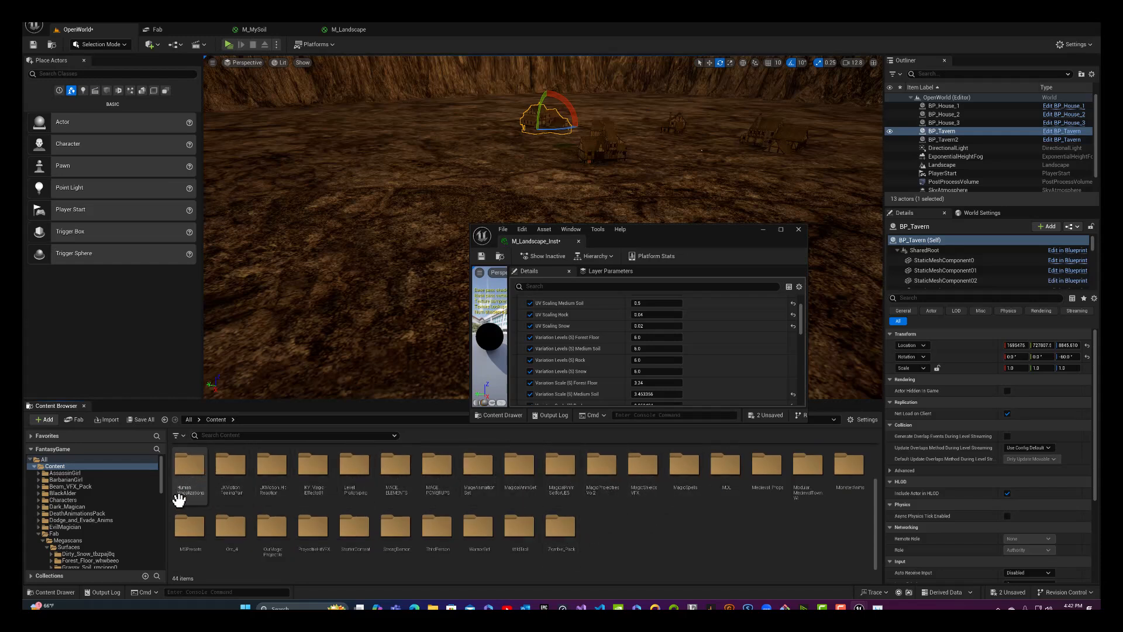
scroll(645, 468, "up", 1)
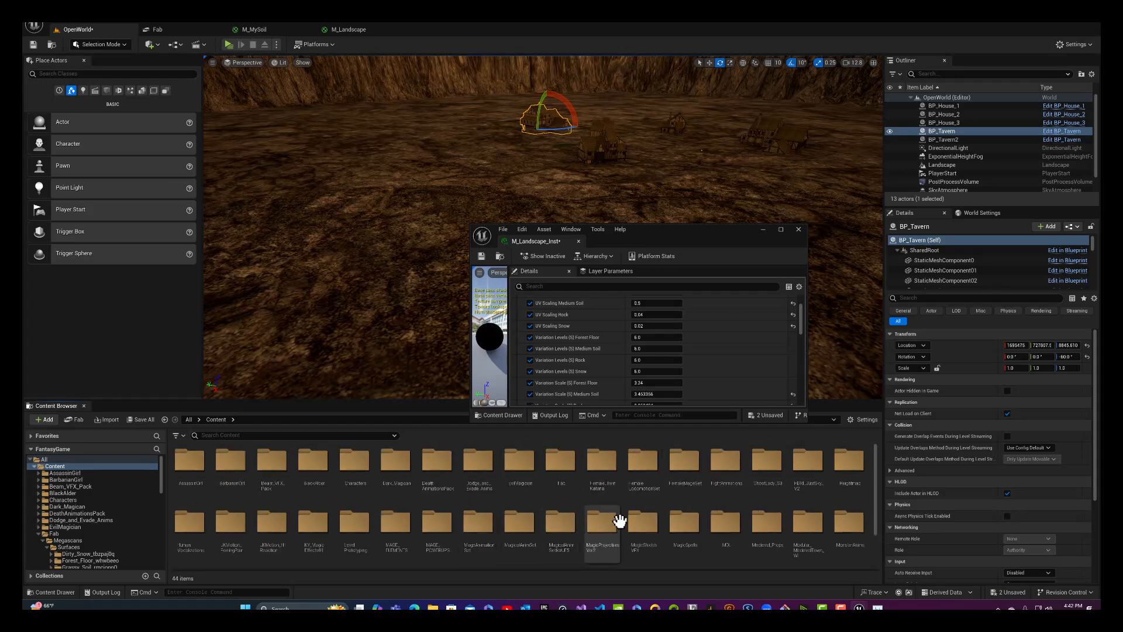
scroll(643, 519, "down", 1)
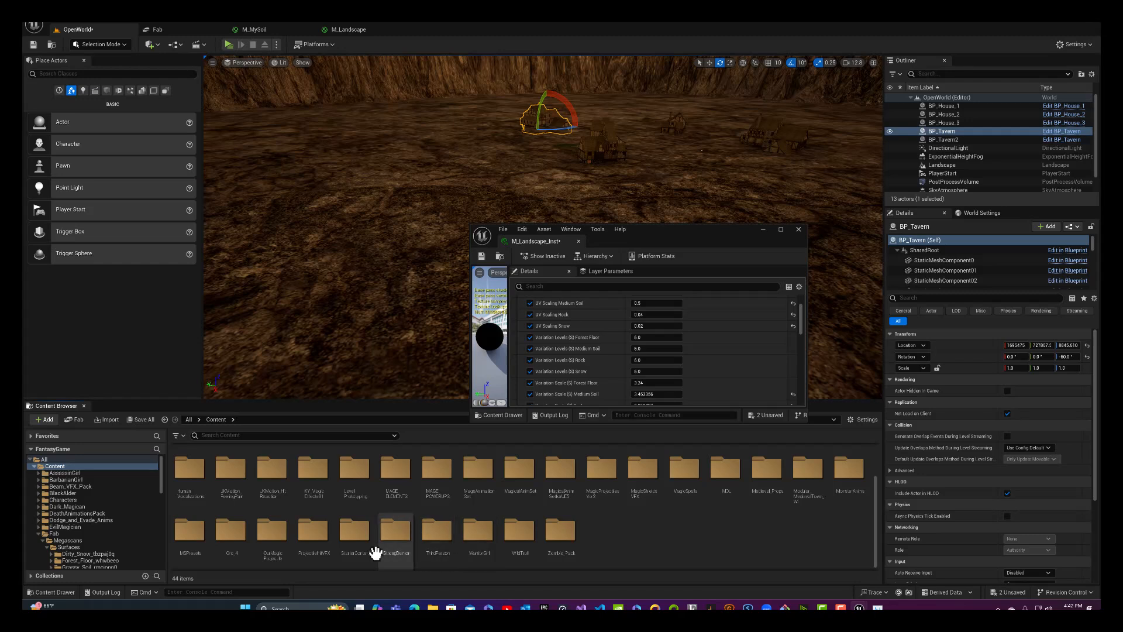
double_click(353, 541)
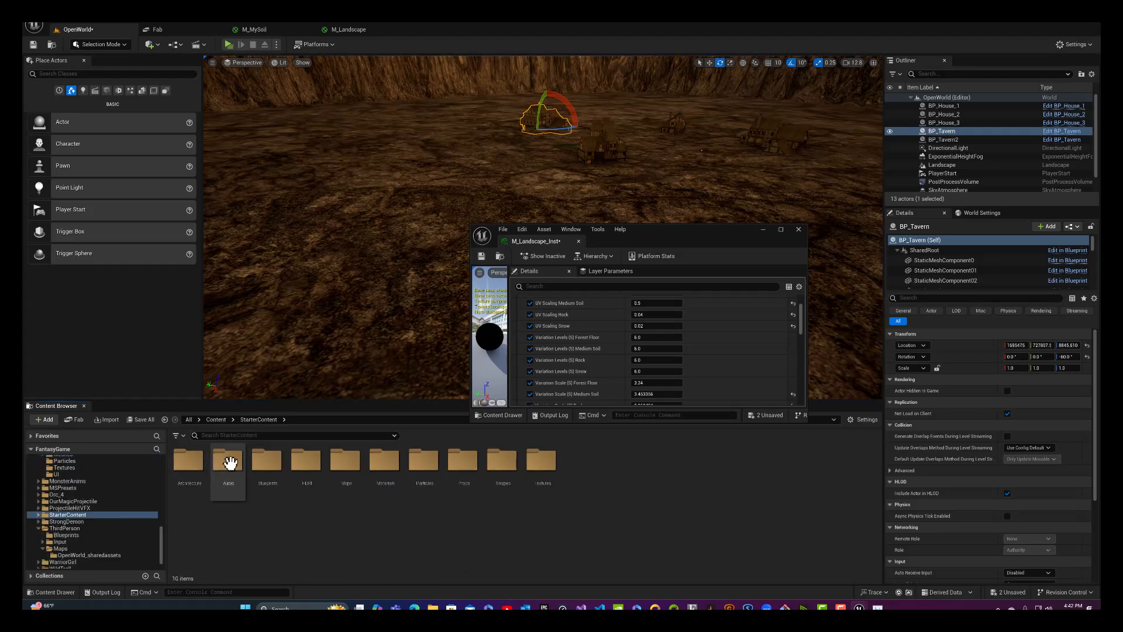
left_click(230, 463)
double_click(230, 463)
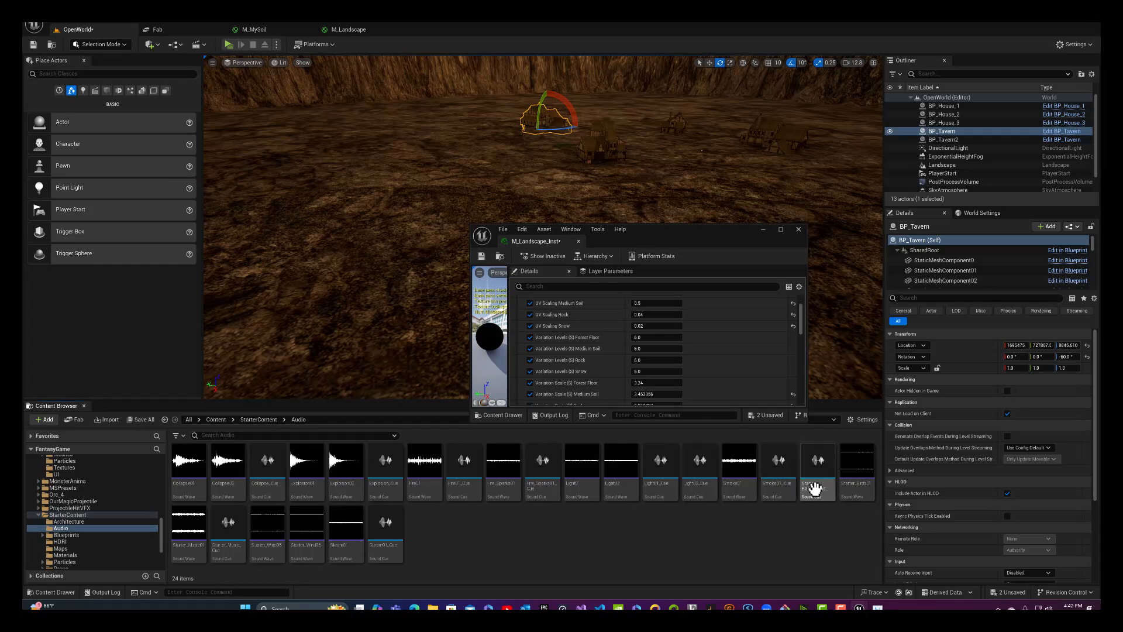
Step: Place the Starter_Background_Cue and Starter_Music_Cue sounds on the flattened ground in front of the village
left_click_drag(816, 483, 359, 259)
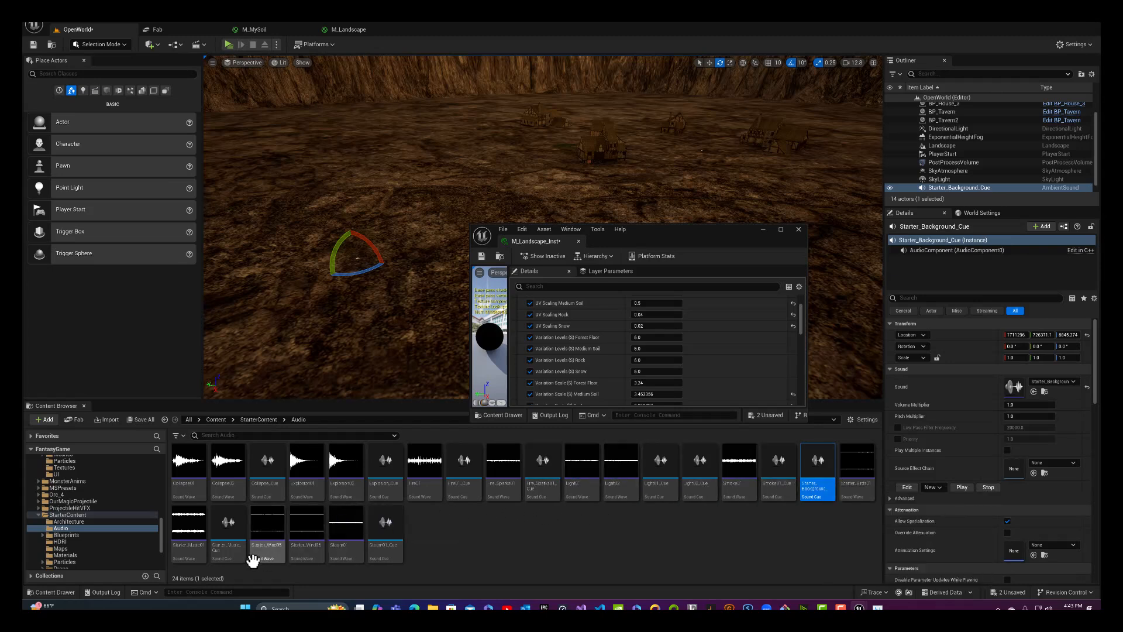
left_click(229, 522)
left_click_drag(297, 424, 376, 318)
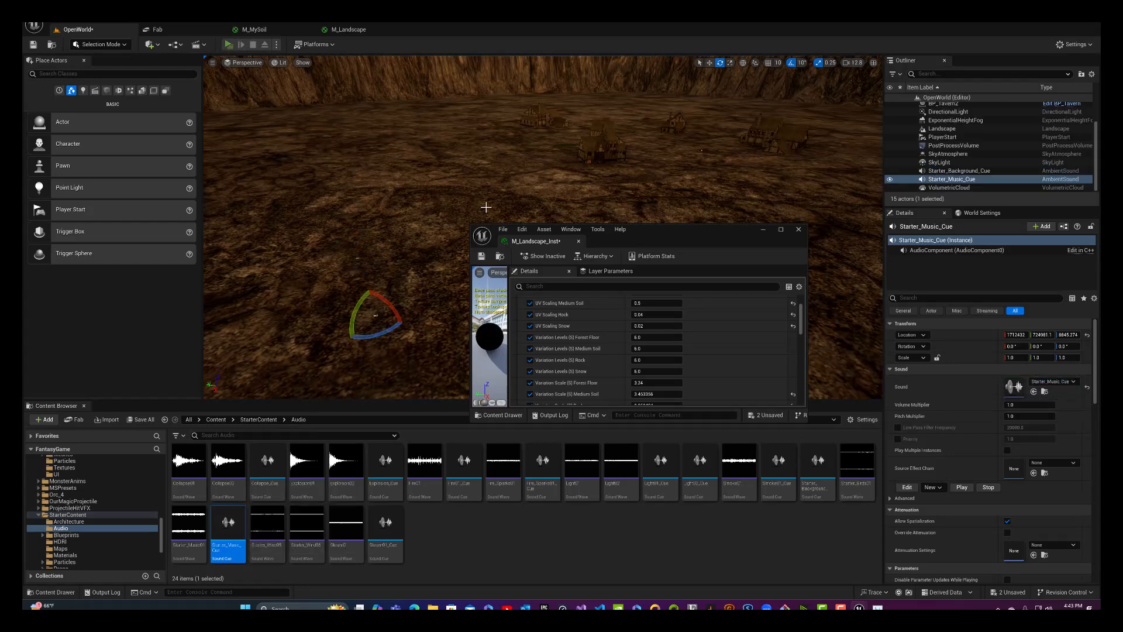
Step: Playtest the level with the added sounds, running toward the houses and casting fire spells, and end the play session
key("w")
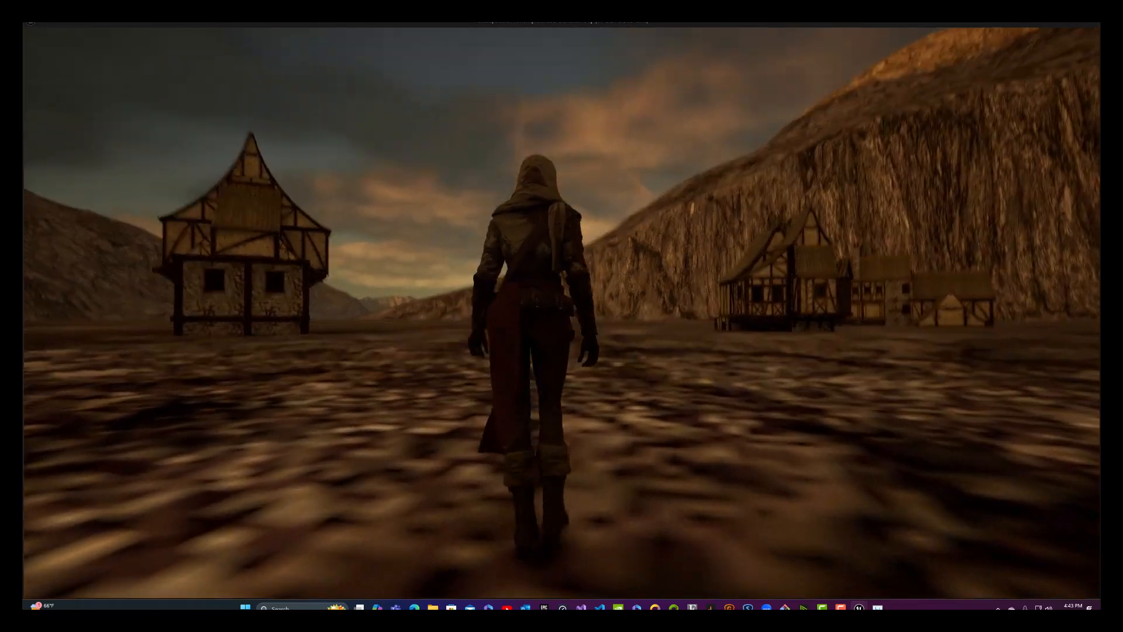
key("s")
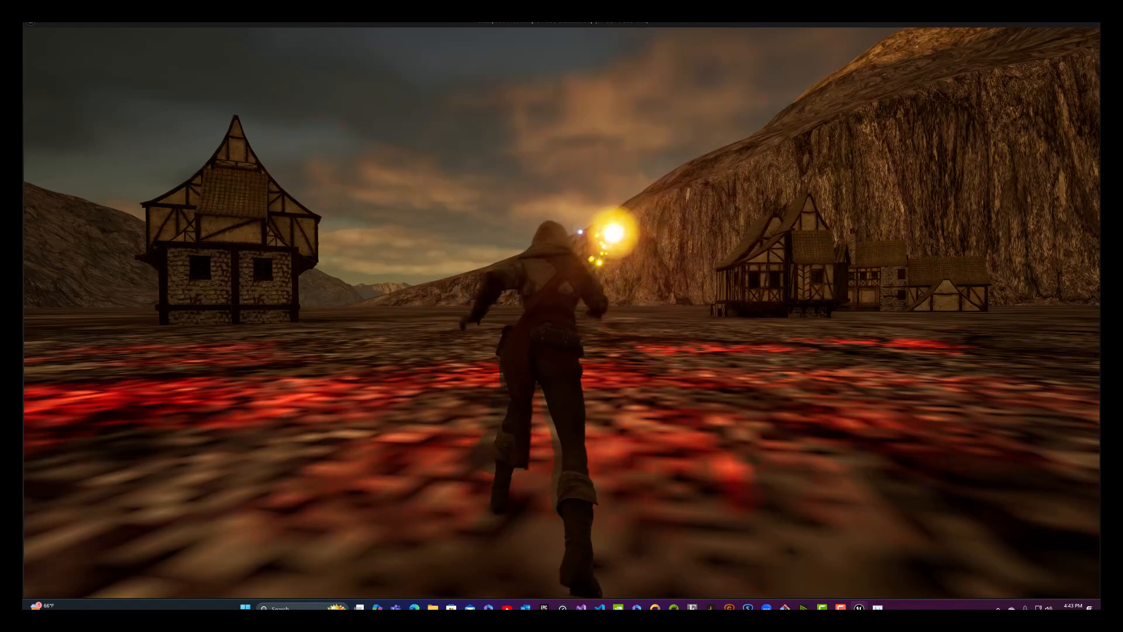
key("w")
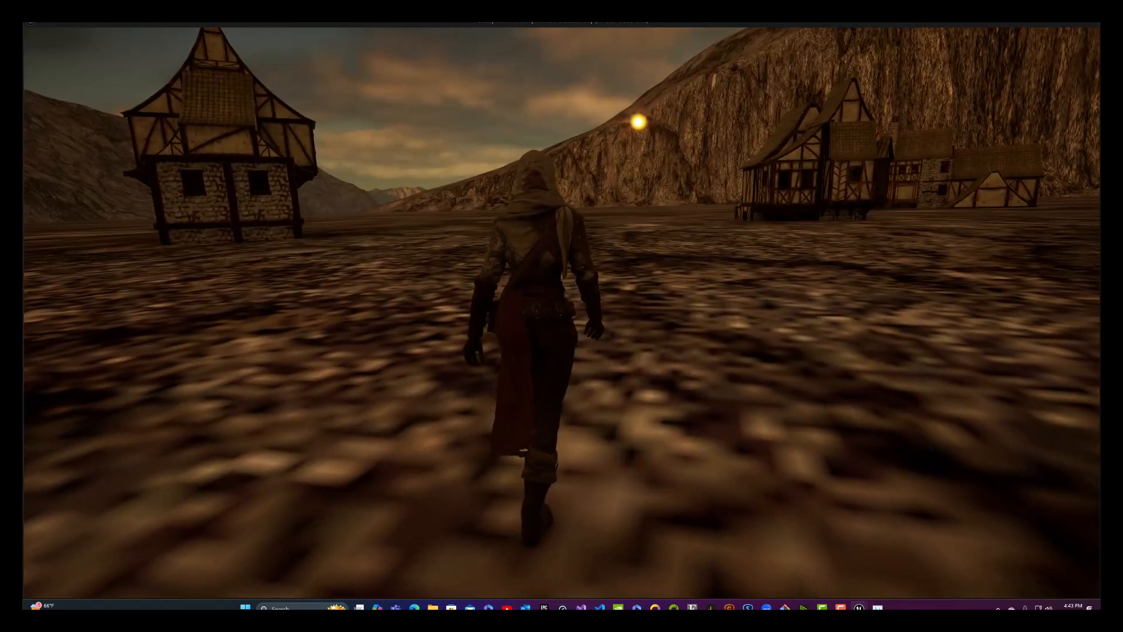
key("1")
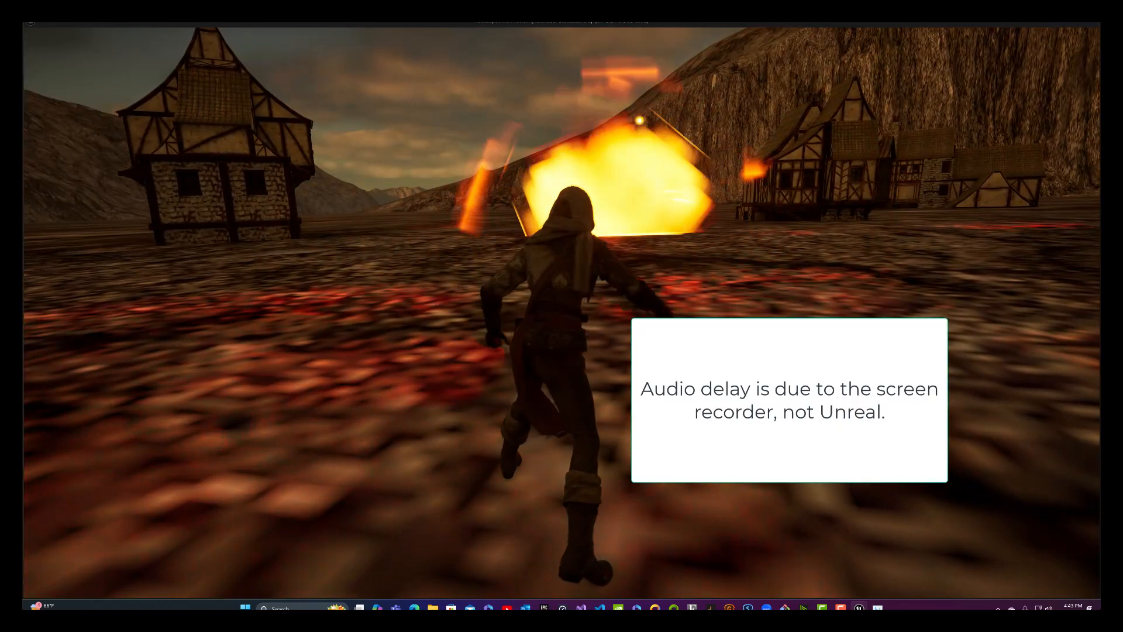
key("w")
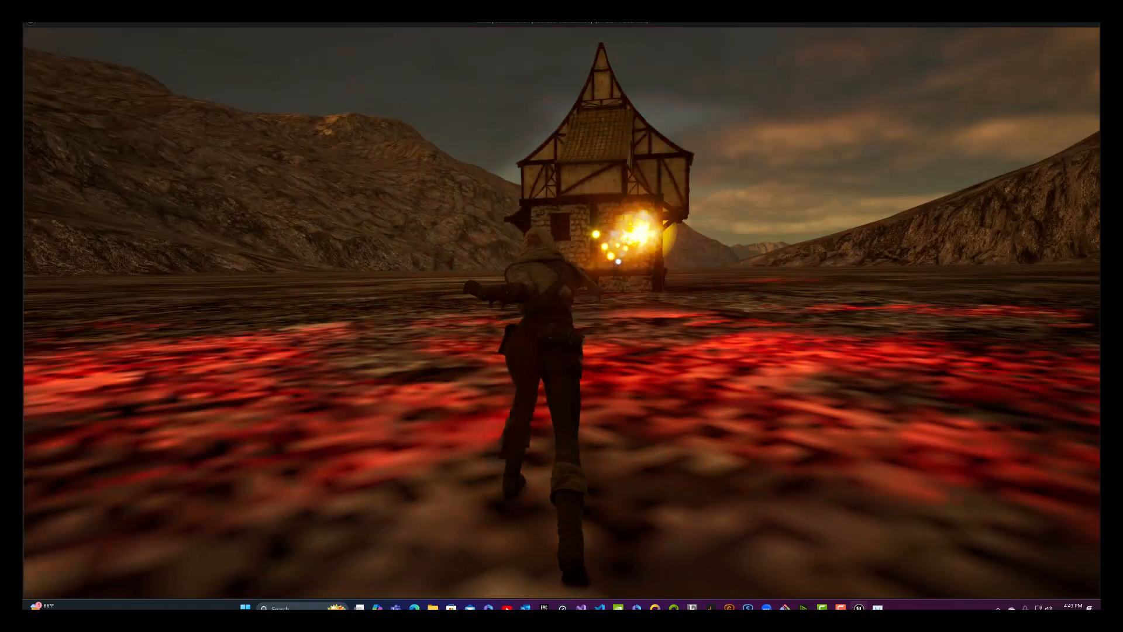
key("Escape")
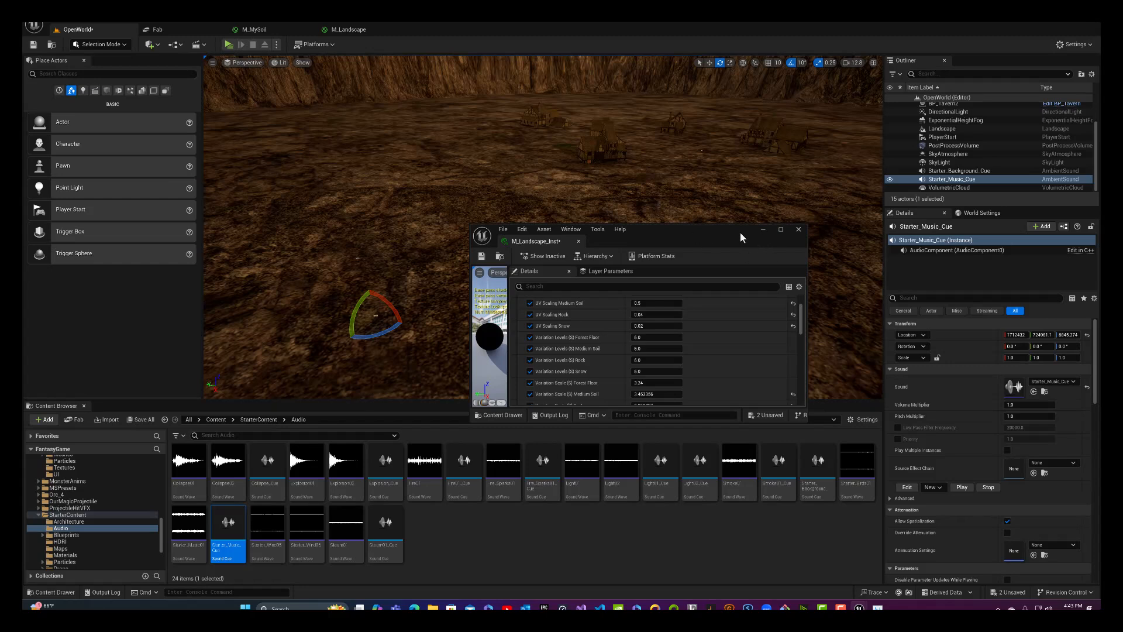
Step: Select the BP_House_1 building on the valley floor and close the M_Landscape_Inst material instance window
left_click_drag(740, 231, 697, 195)
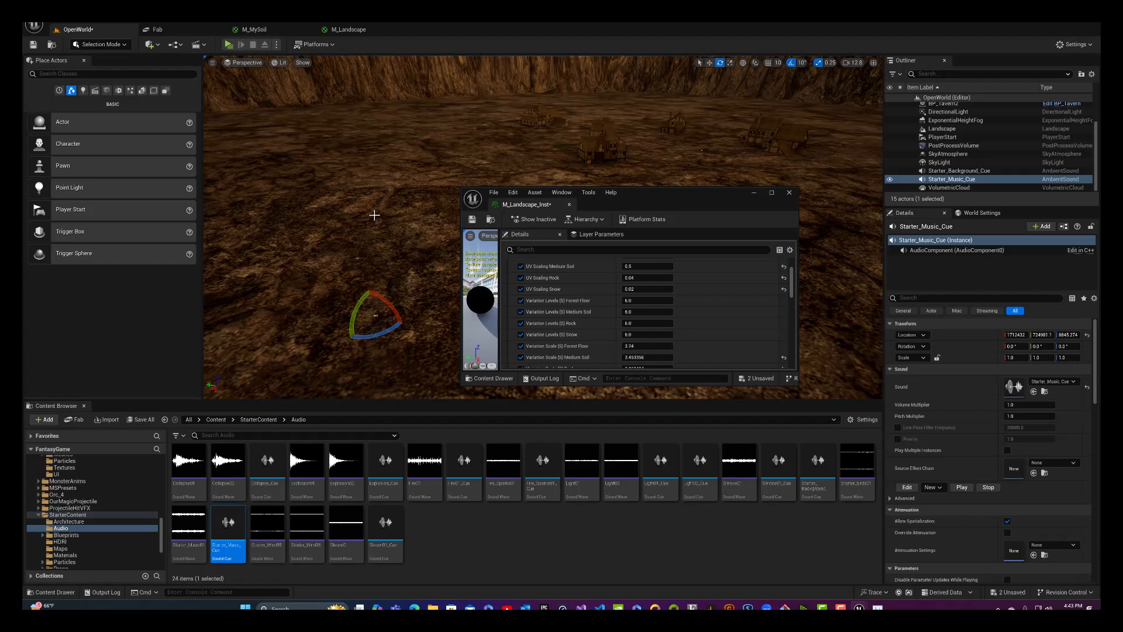
left_click(596, 141)
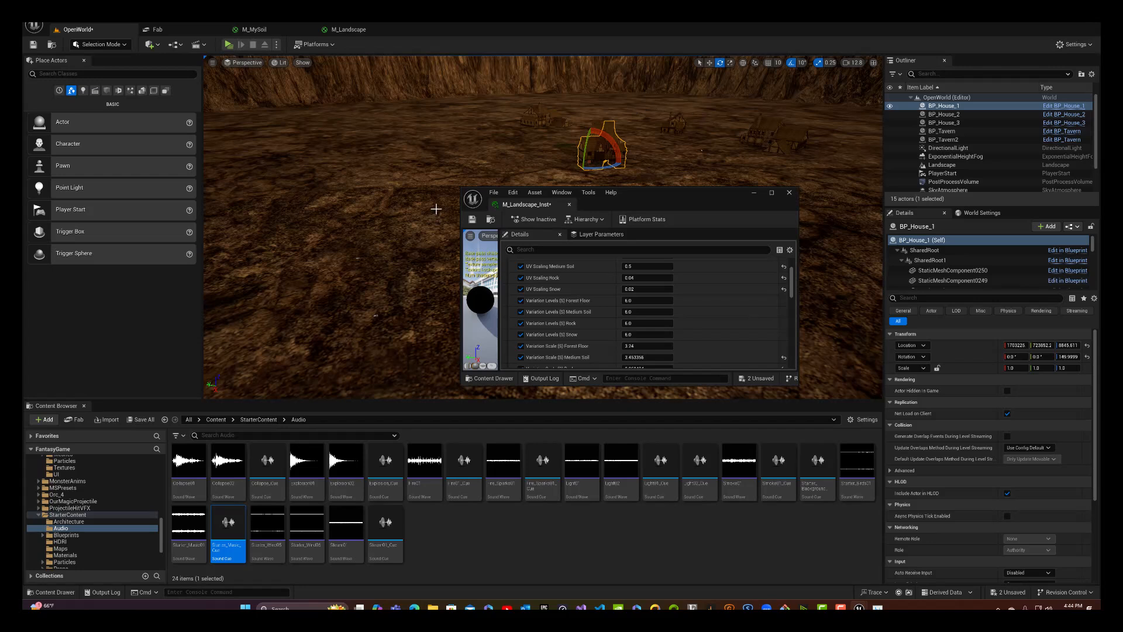
left_click_drag(681, 202, 641, 202)
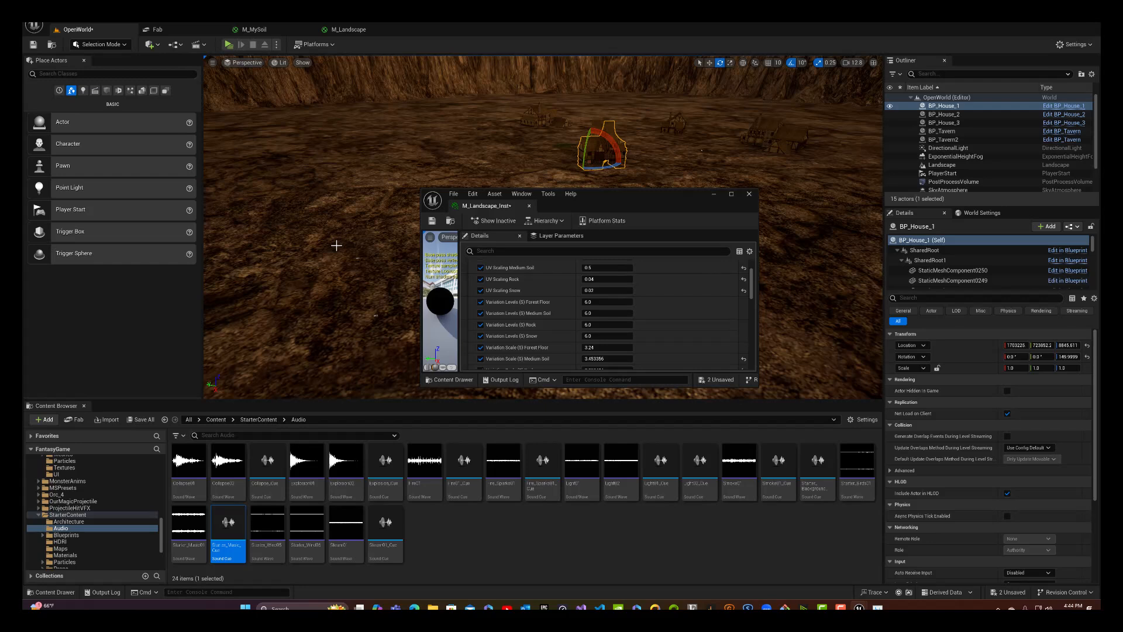
mouse_move(701, 150)
right_mouse_down()
mouse_move(801, 99)
mouse_move(837, 94)
mouse_move(866, 108)
mouse_move(825, 158)
mouse_move(773, 181)
mouse_move(755, 164)
mouse_move(737, 187)
mouse_move(690, 150)
right_mouse_up()
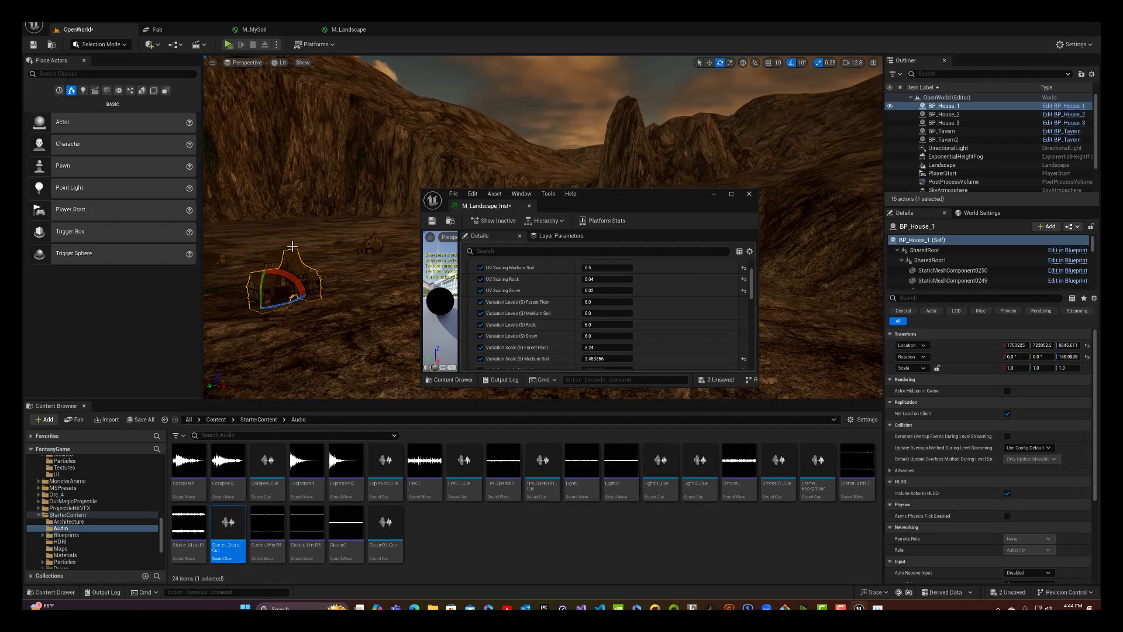
left_click(749, 193)
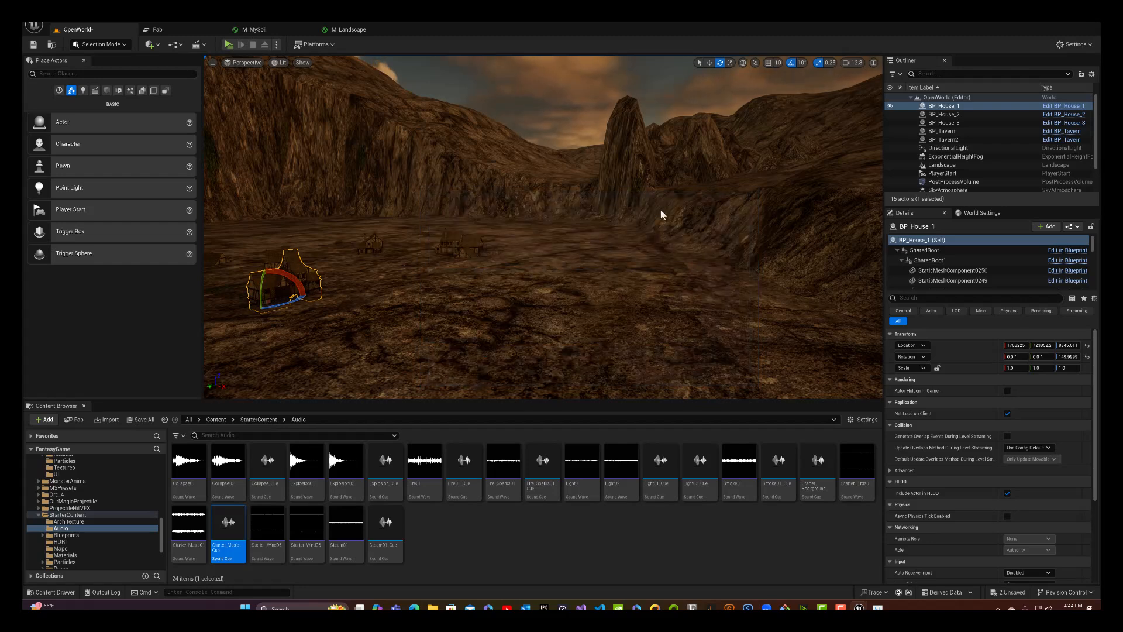
key("f")
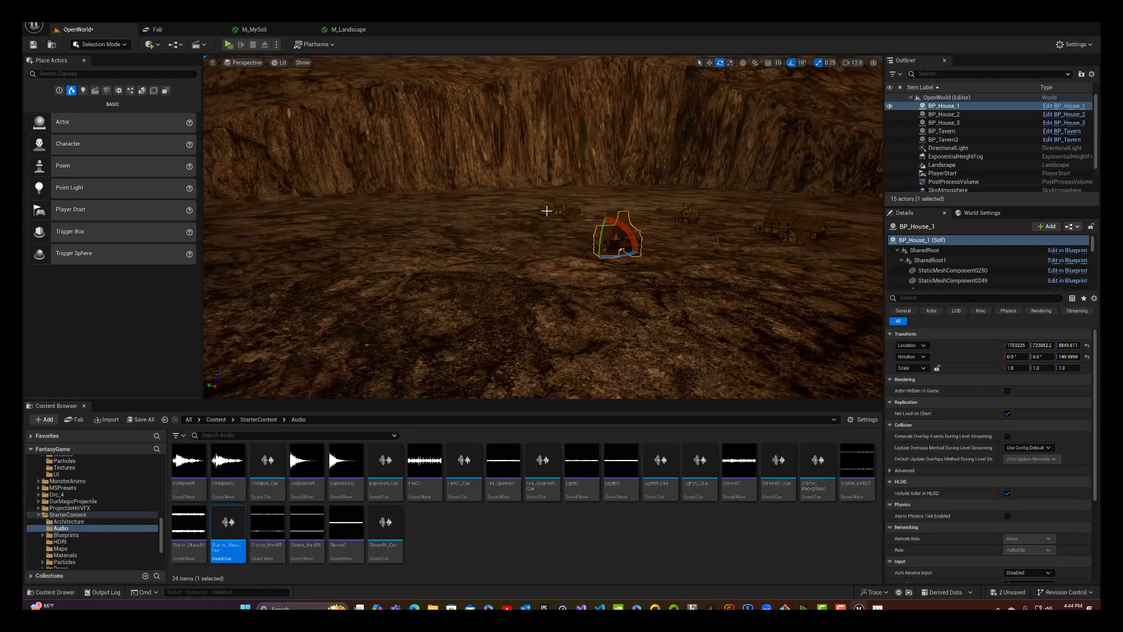